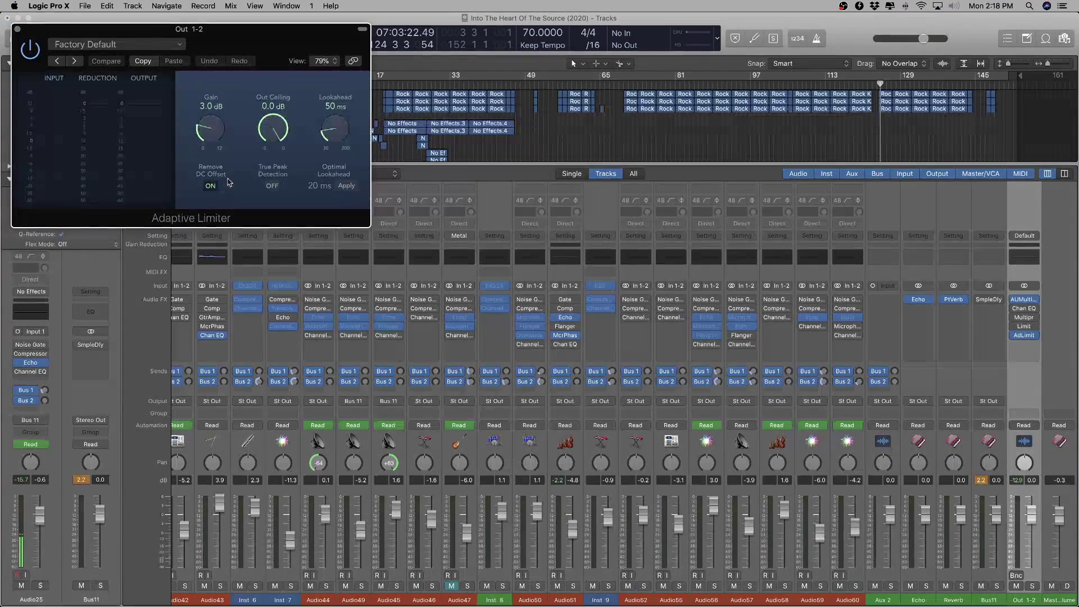
- Set the Adaptive Limiter's gain to 0.0 dB, reset its output ceiling to the default, and close the plug-in
drag(212, 130, 221, 187)
drag(281, 127, 261, 179)
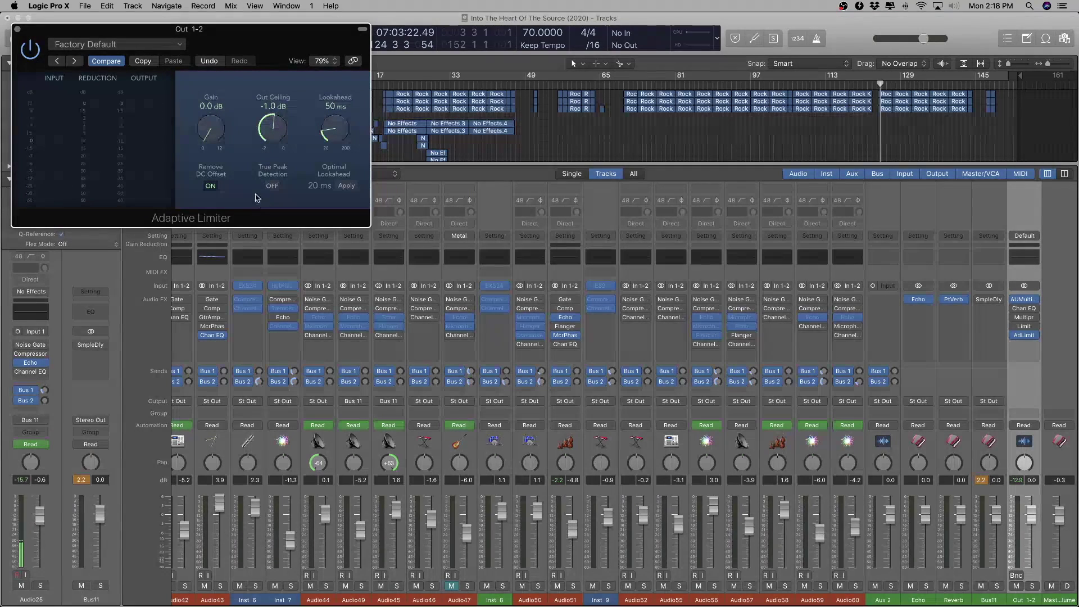
alt+click(280, 135)
click(18, 29)
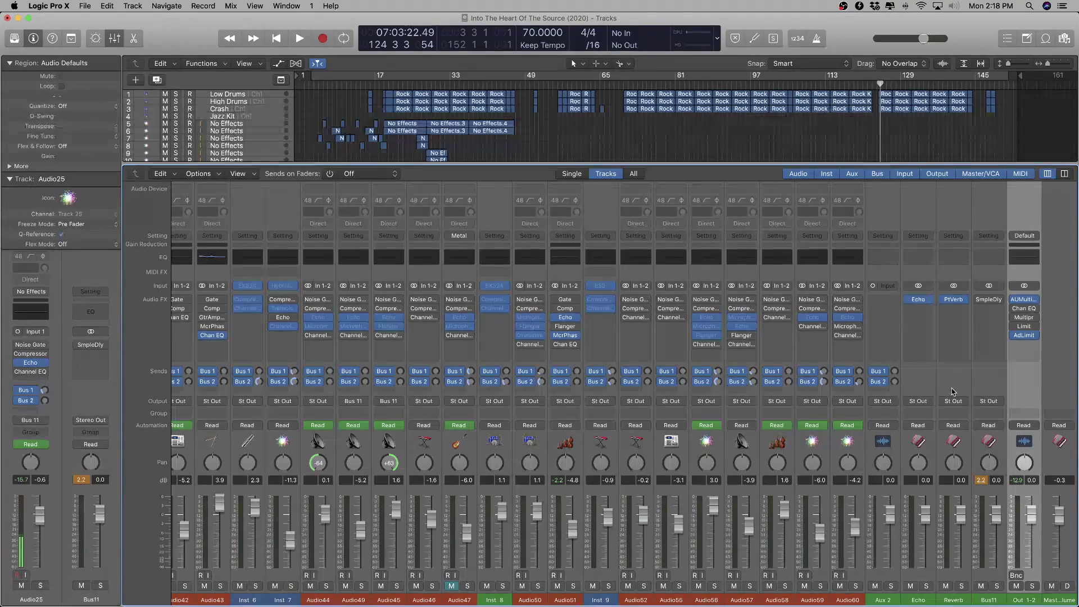
- Hide the mixer and delete the empty tracks 62 to 69 below the Strings track
key(x)
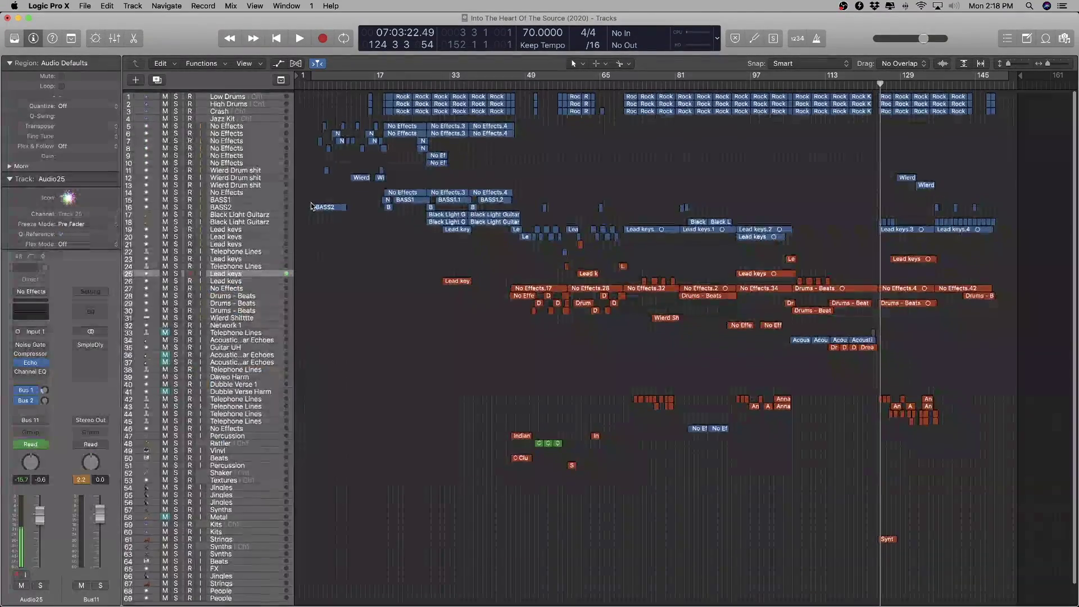
scroll(315, 247, down, 3)
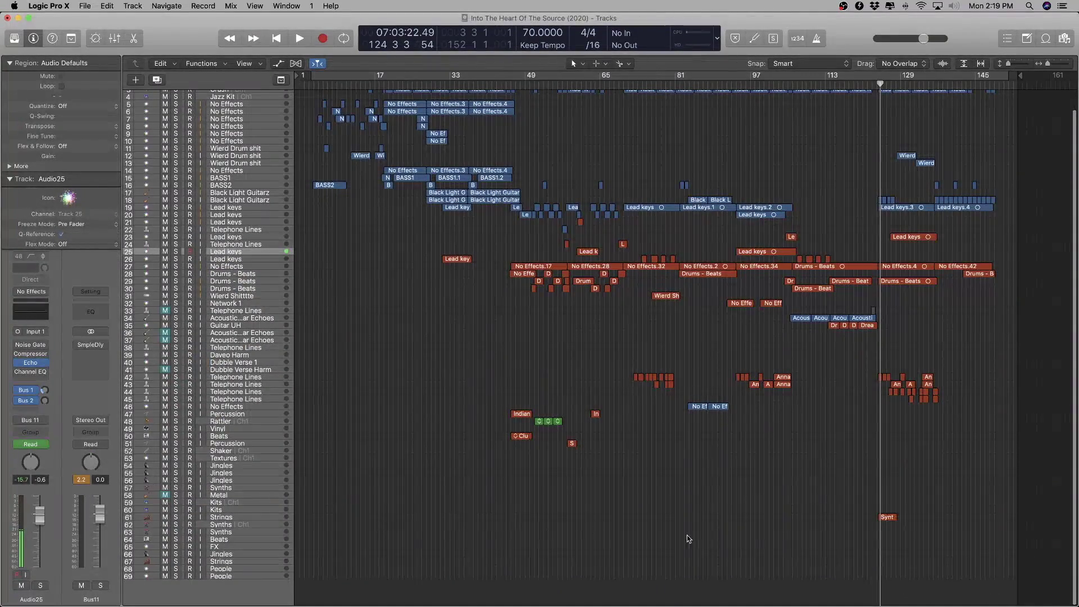
click(258, 532)
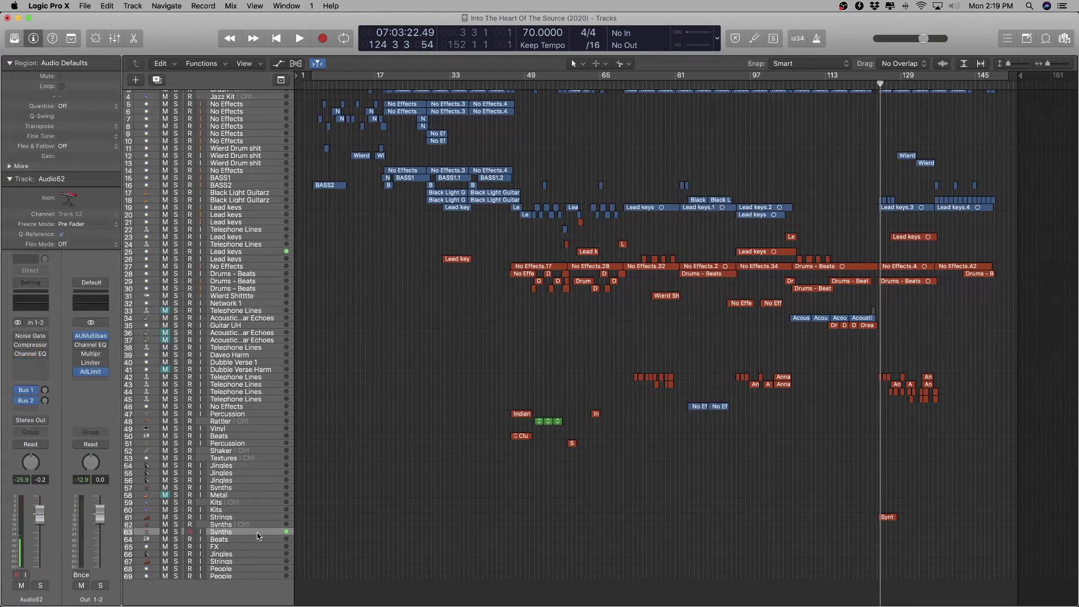
key(Up)
key(Up)
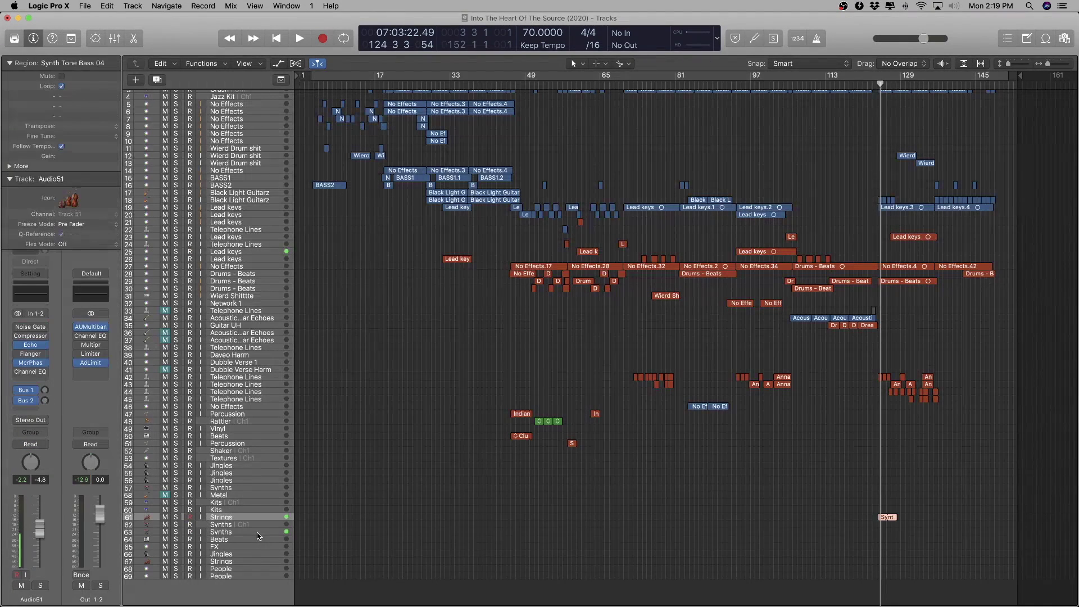
key(Down)
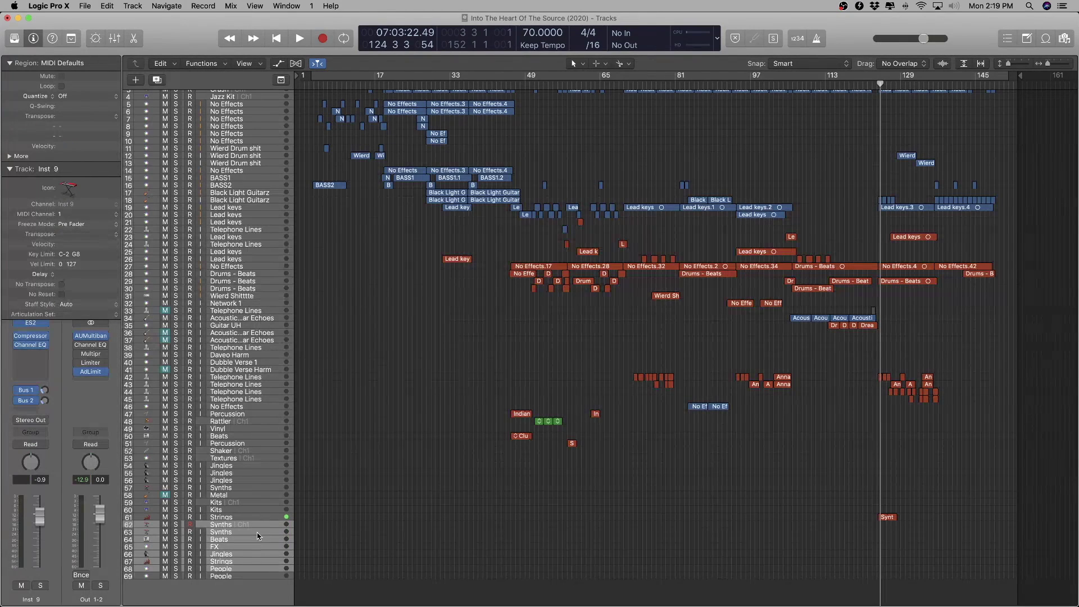
key(super+BackSpace)
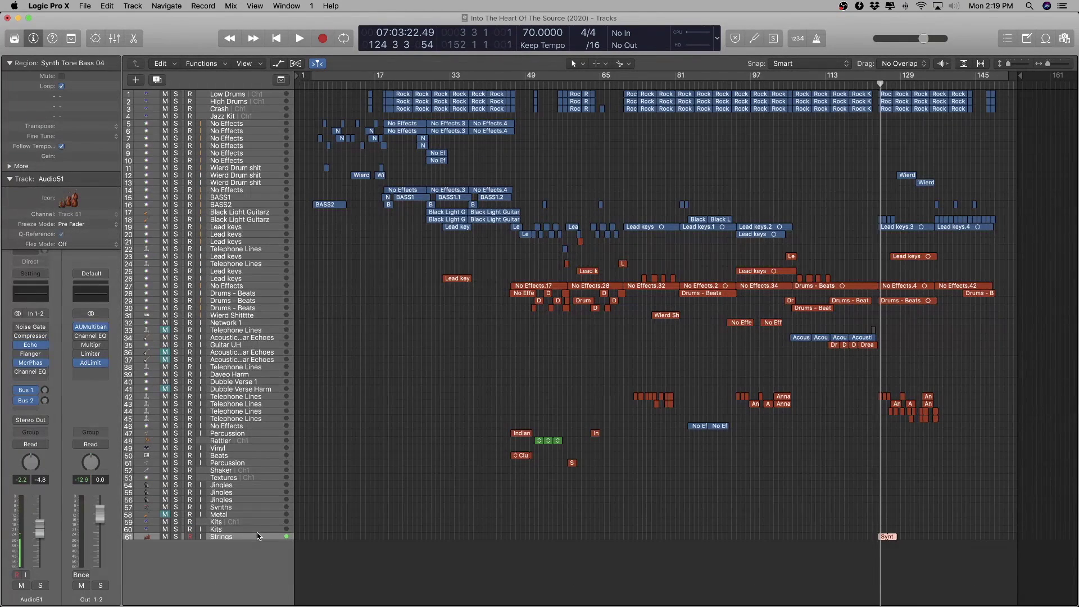
key(shift+Up)
key(shift+Up)
key(shift+Up)
key(shift+Up)
key(shift+Up)
key(shift+Up)
key(shift+Up)
key(shift+Up)
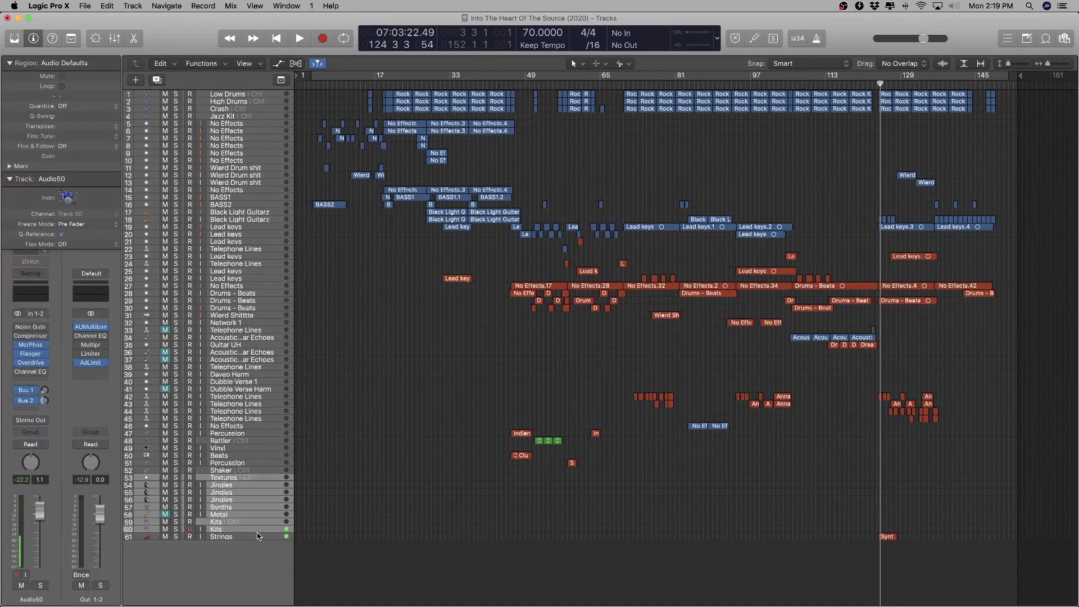
key(shift+Up)
key(shift+Down)
key(shift+Up)
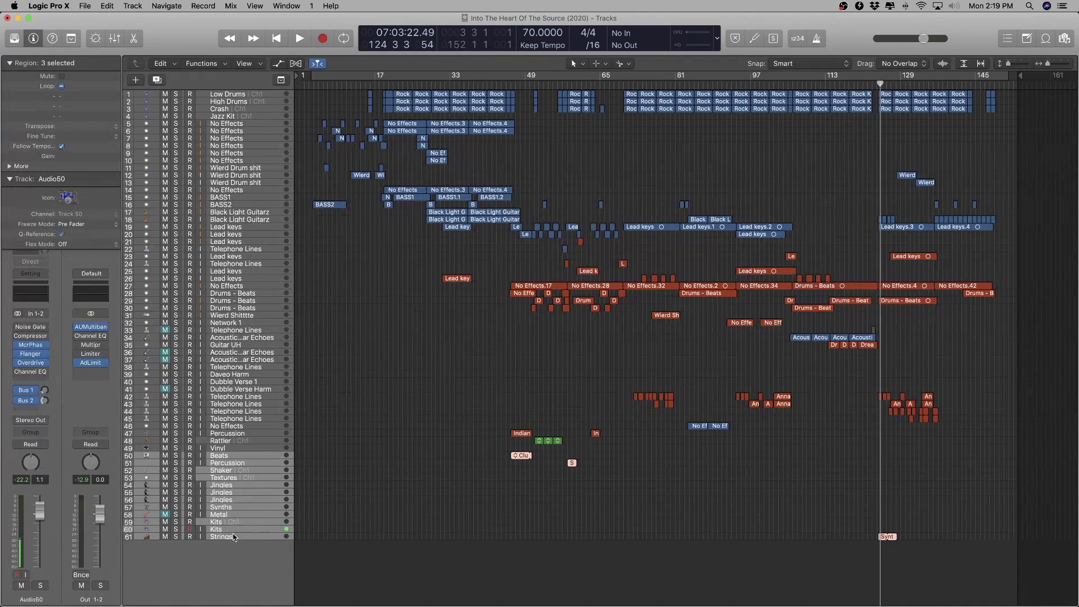
- Delete the empty tracks 52 to 60, from Shaker through Kits, and the empty Vinyl track 49
click(247, 470)
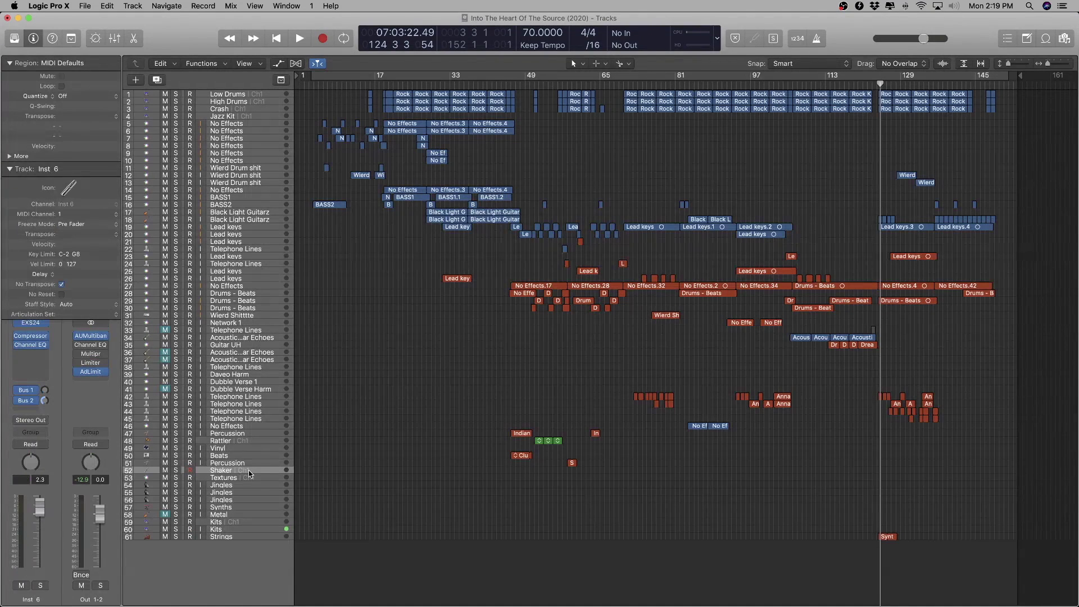
key(shift+Down)
key(shift+Down)
key(shift+Down)
key(shift+Down)
key(shift+Down)
key(shift+Down)
key(shift+Down)
key(shift+Down)
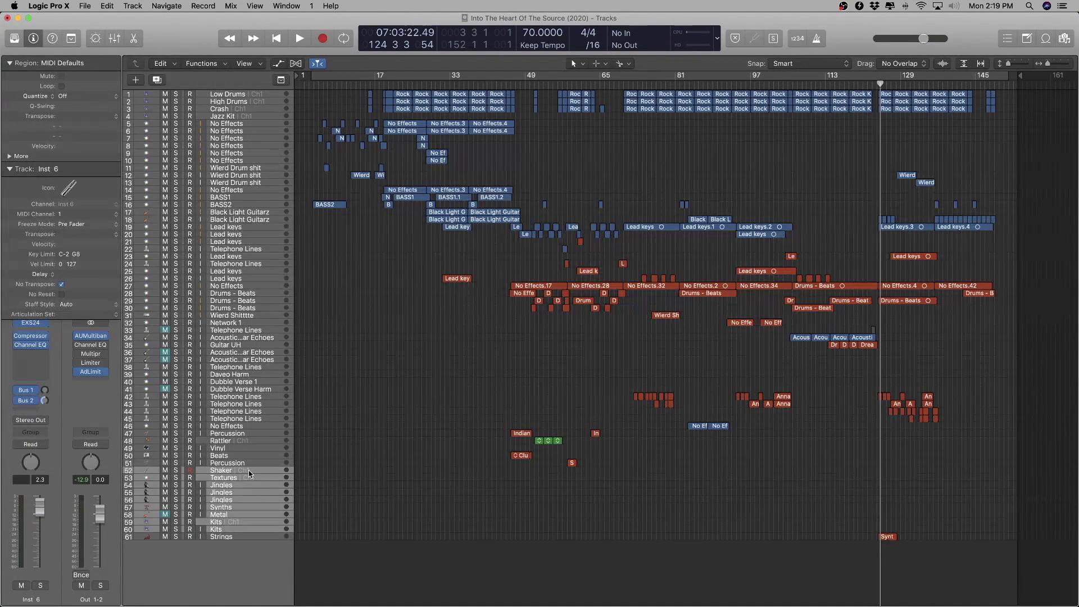
key(super+BackSpace)
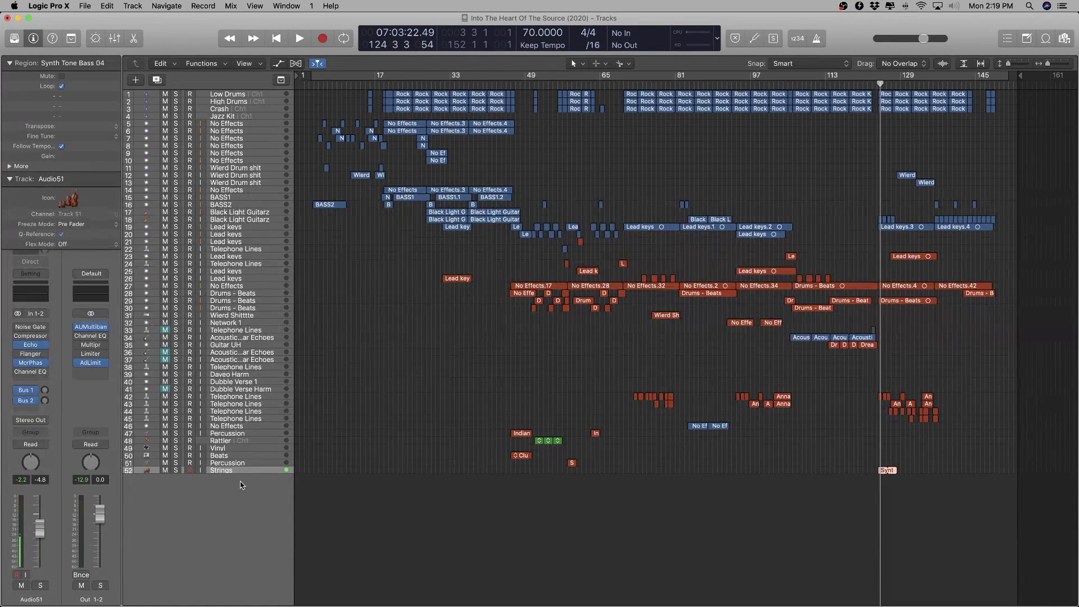
click(273, 451)
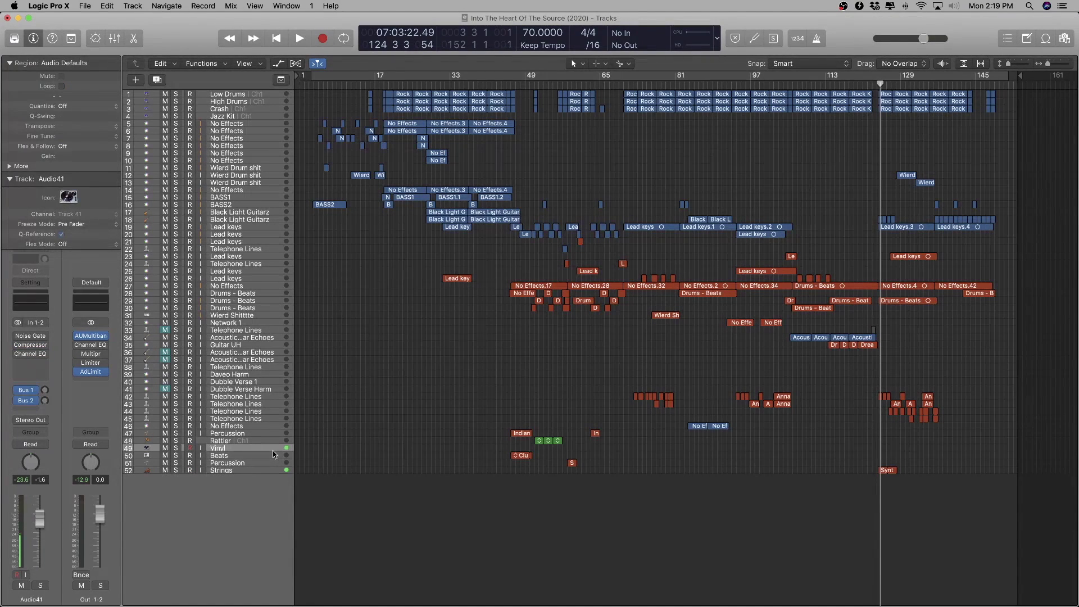
key(super+BackSpace)
- Delete the empty tracks 36 to 41, ending with Dubble Verse Harm
click(277, 437)
key(Up)
key(Up)
key(Up)
key(Up)
key(Up)
key(Up)
key(Up)
key(shift+Up)
key(shift+Up)
key(shift+Up)
key(shift+Up)
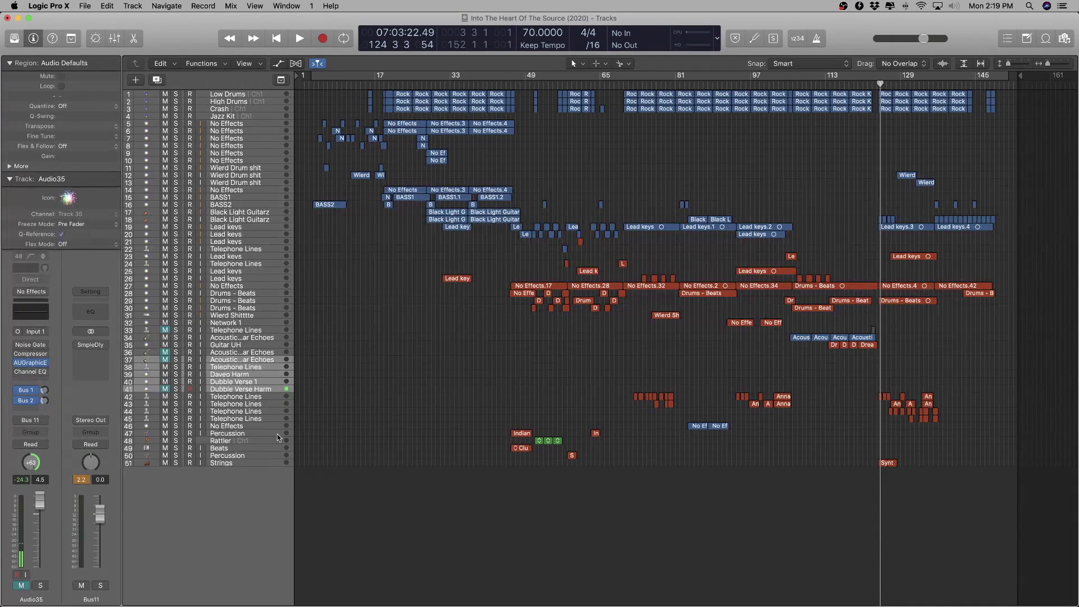
key(super+BackSpace)
key(super+BackSpace)
- Check each track from Guitar UH up to the first Black Light Guitarz track for unused ones
key(Up)
key(Up)
key(Up)
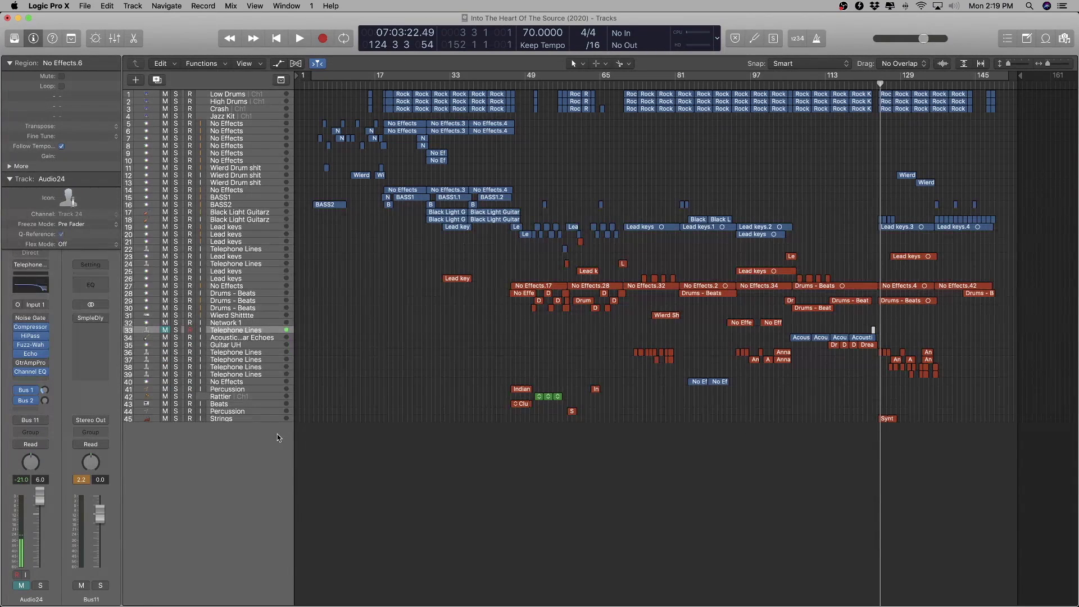
key(Up)
key(Down)
key(Up)
key(Up)
key(Up)
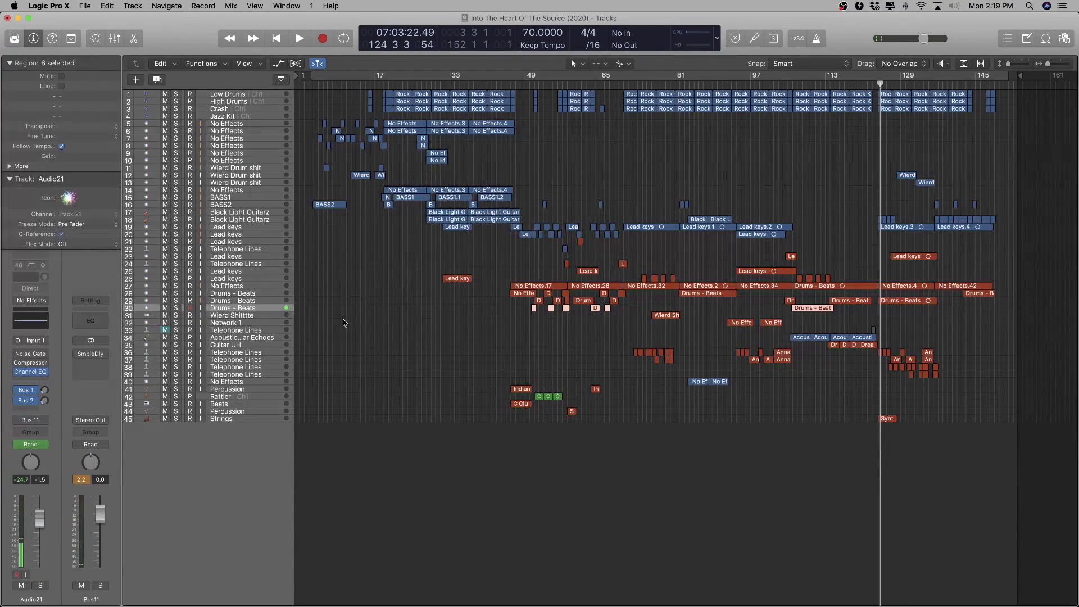
key(Up)
key(Up)
key(Up)
key(Up)
key(Up)
key(Up)
key(Up)
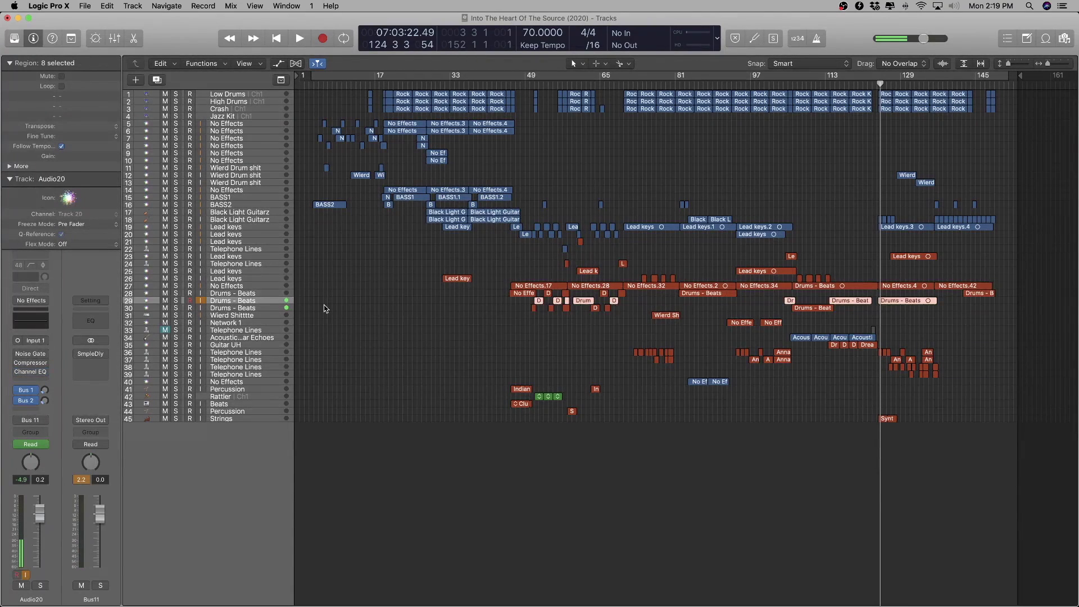
key(Up)
key(Up)
key(Up)
key(Up)
key(Up)
key(Up)
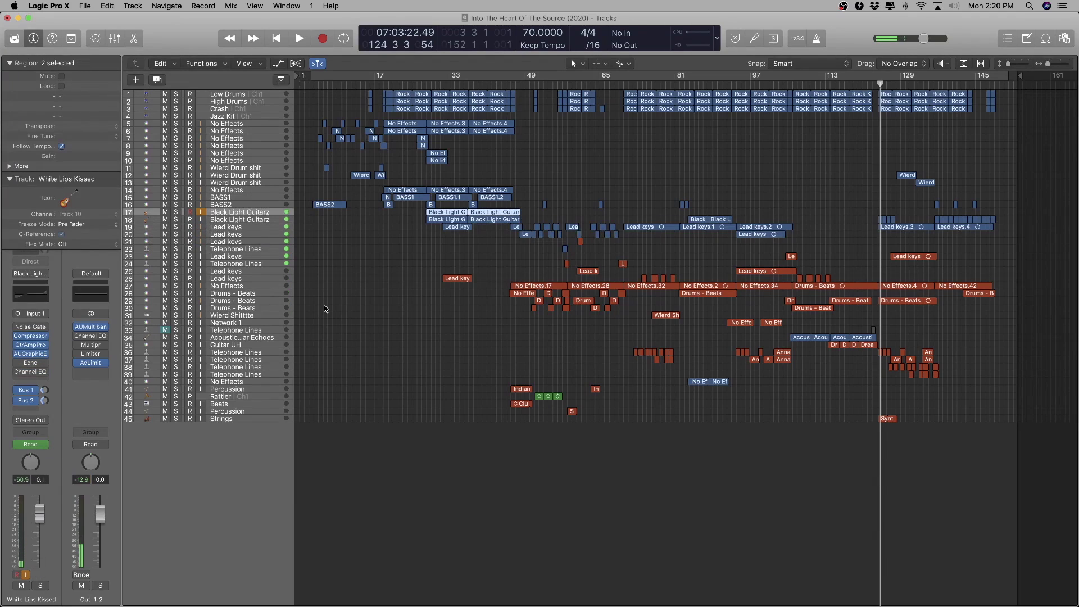
- Turn off input monitoring on the first Black Light Guitarz track and delete the empty Jazz Kit track
click(200, 212)
key(Up)
key(Up)
key(Up)
key(Up)
key(Up)
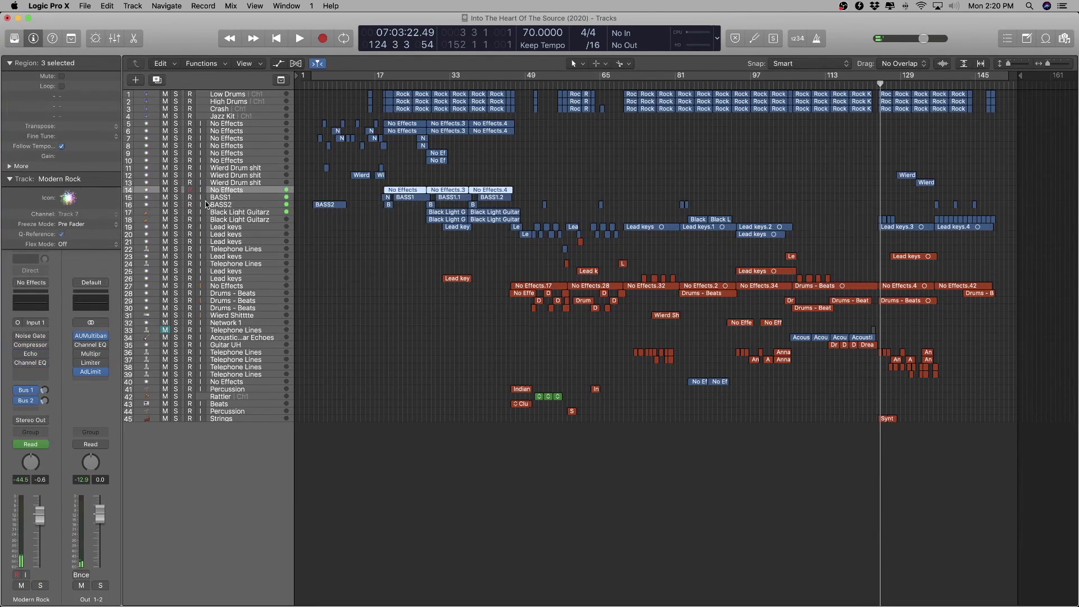
key(Up)
key(Up)
key(Up)
key(Up)
key(Up)
key(Up)
key(Up)
key(Up)
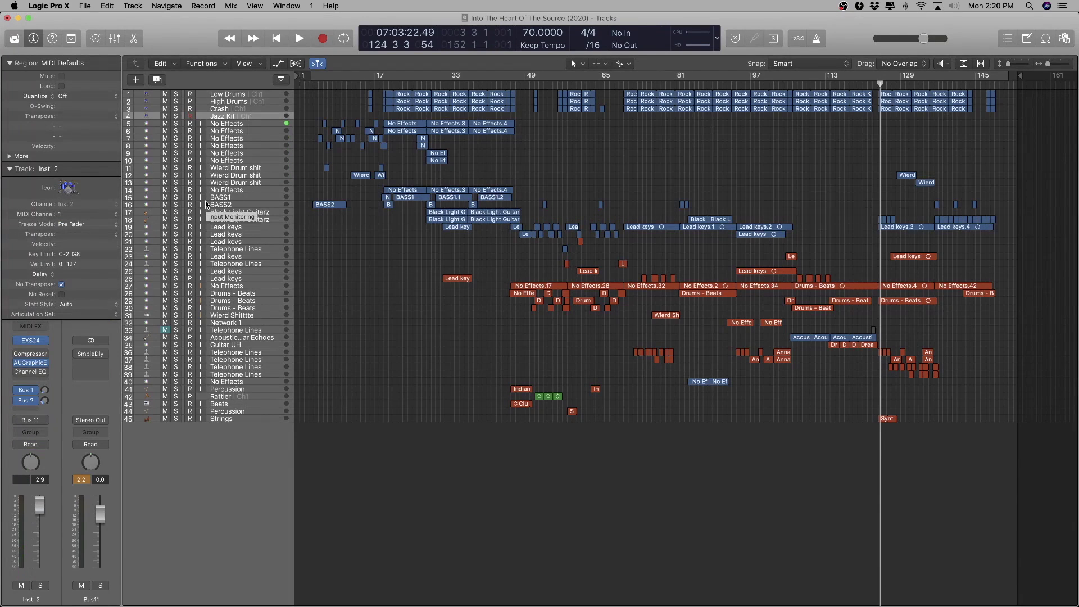
key(super+BackSpace)
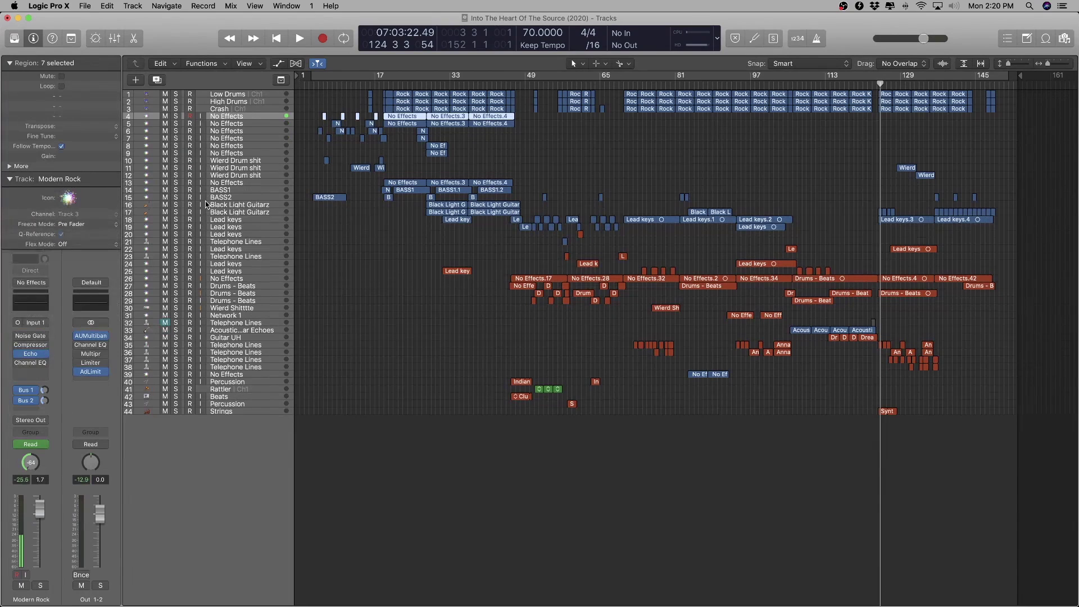
- Review the drum tracks at the top of the arrangement and the No Effects tracks beneath them
key(Up)
key(Up)
key(Up)
key(Down)
key(Down)
key(Down)
key(Down)
key(Down)
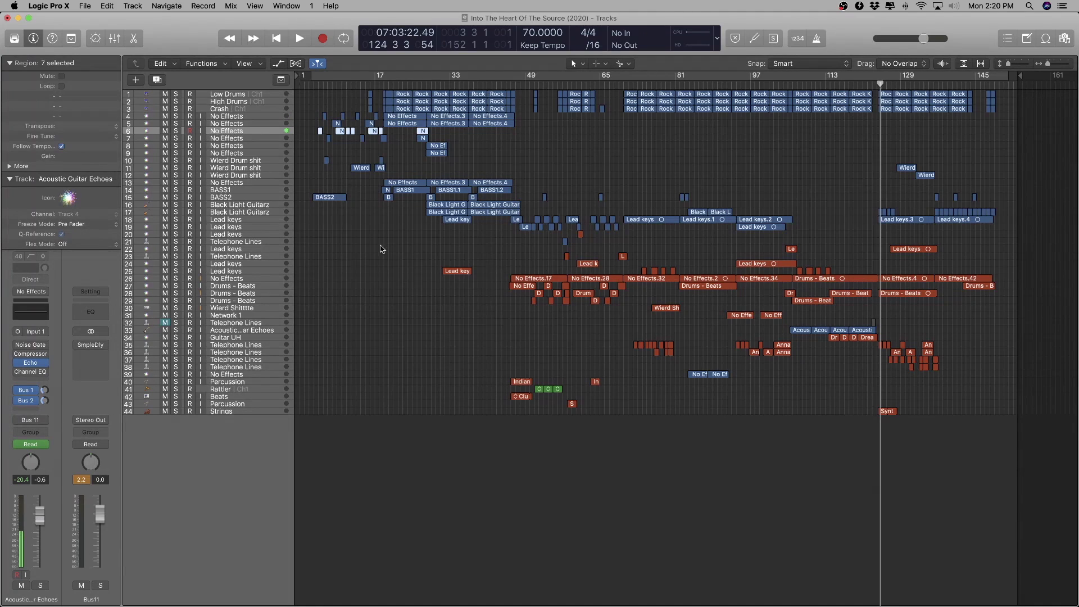
- Move the playhead to bar 3, just before the first BASS2 region at the song's start
drag(358, 275, 307, 154)
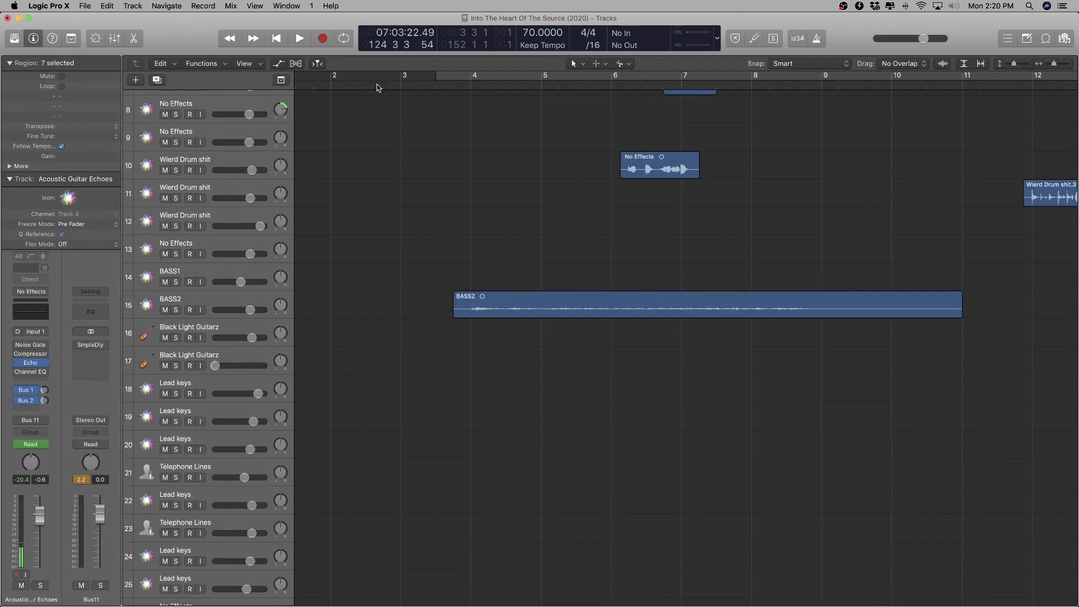
scroll(418, 101, left, 2)
click(439, 84)
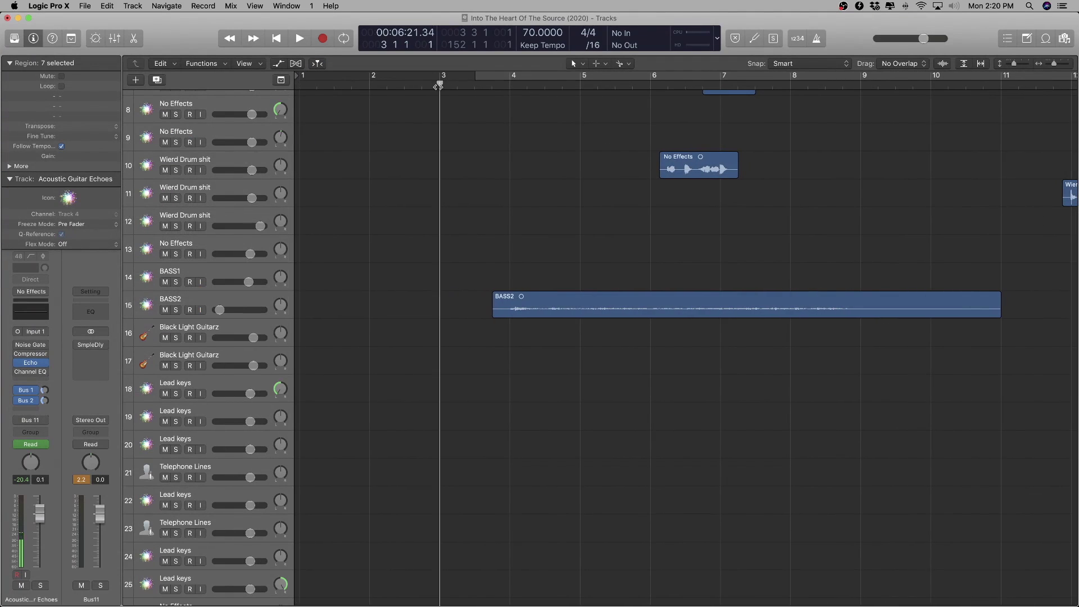
key(super+Left)
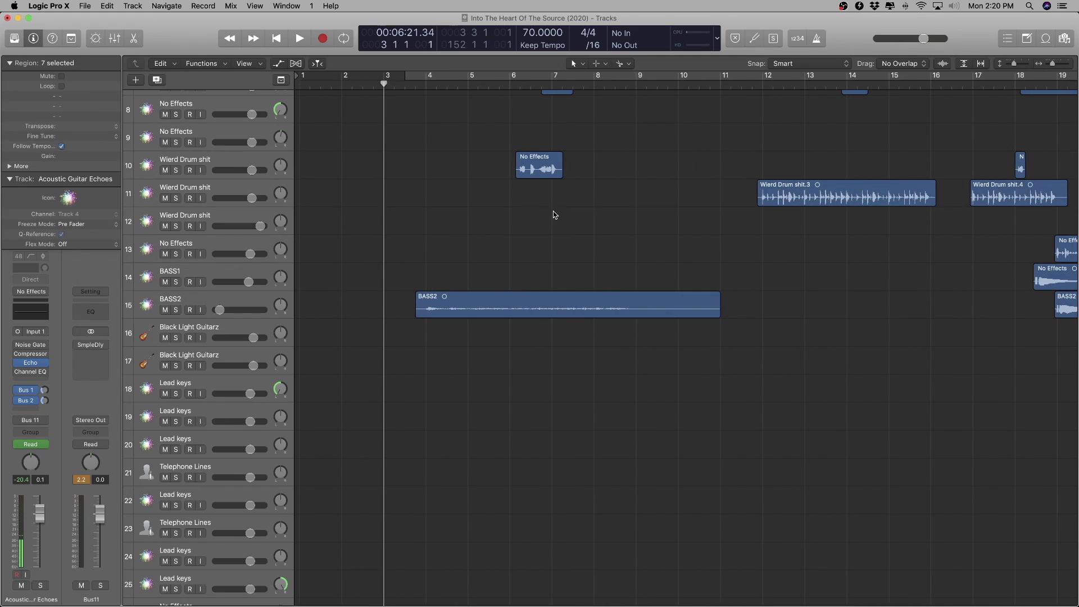
- Switch to Firefox and look through the posts on the Jungle Eye Facebook page
key(super+Tab)
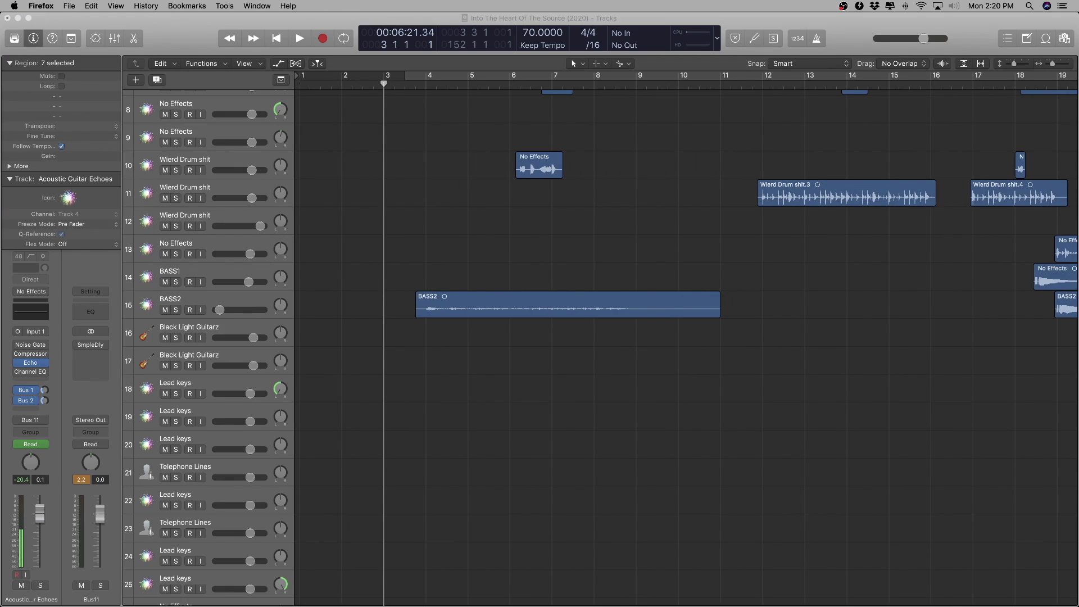
drag(473, 2, 491, 70)
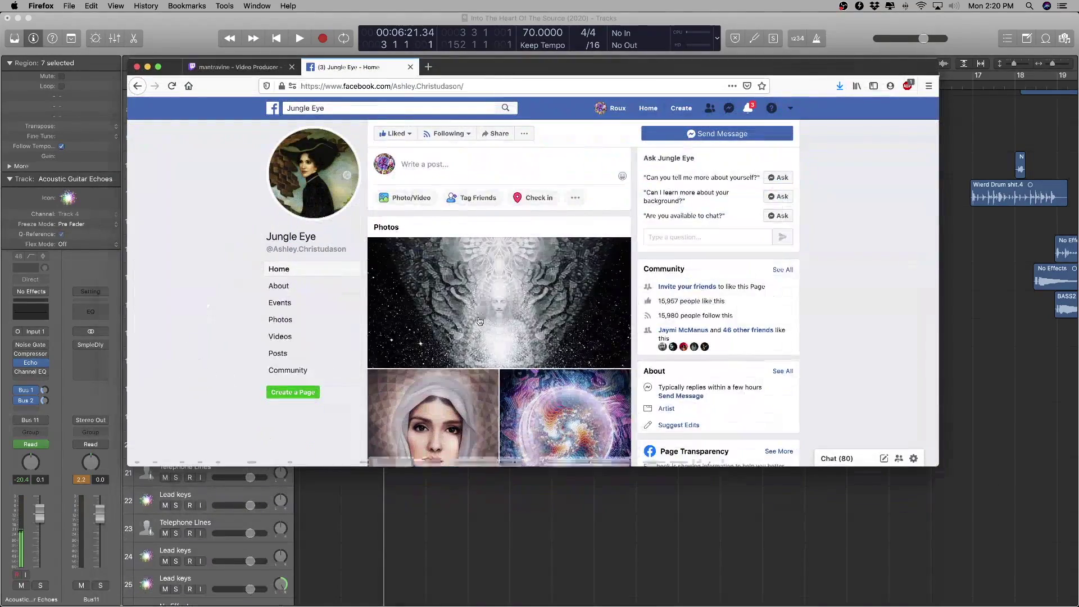
scroll(479, 321, down, 3)
scroll(479, 321, down, 10)
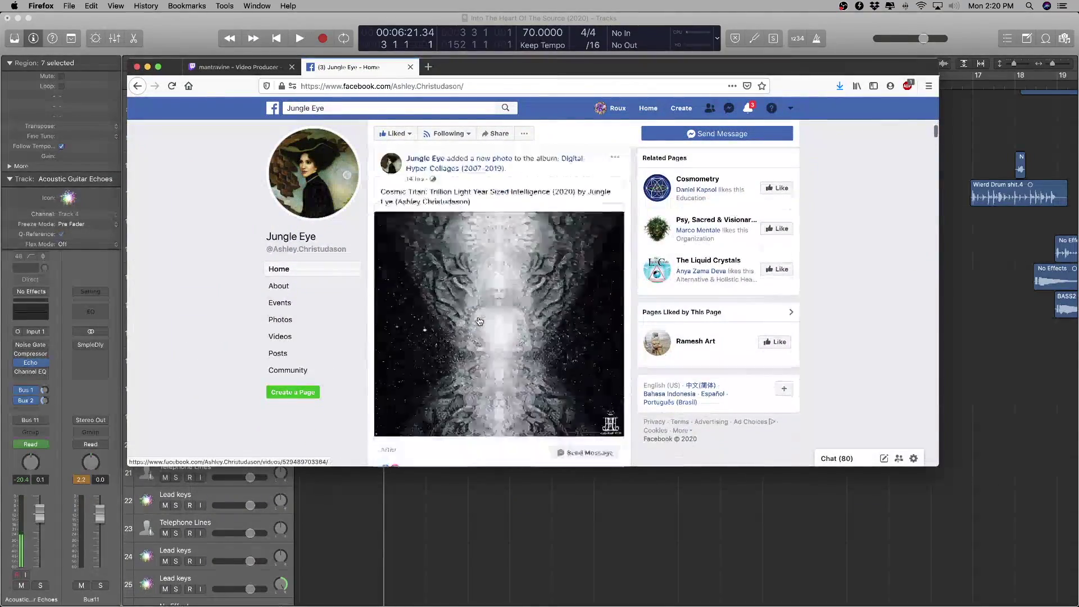
scroll(479, 322, down, 5)
- Open the Jungle Eye page's photos and browse the artwork gallery
click(302, 321)
scroll(484, 313, down, 4)
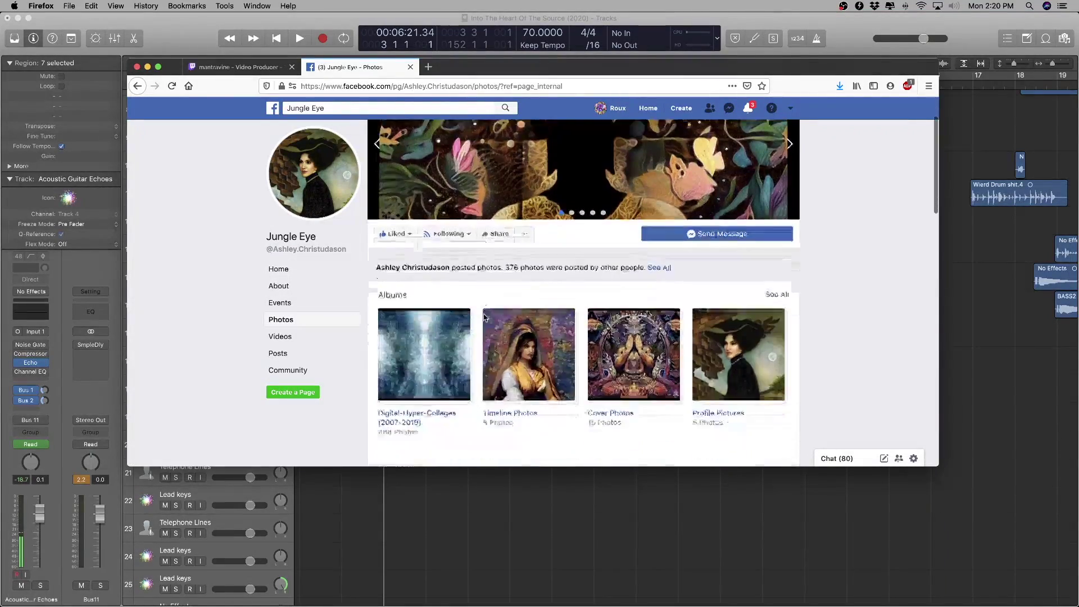
scroll(484, 313, down, 8)
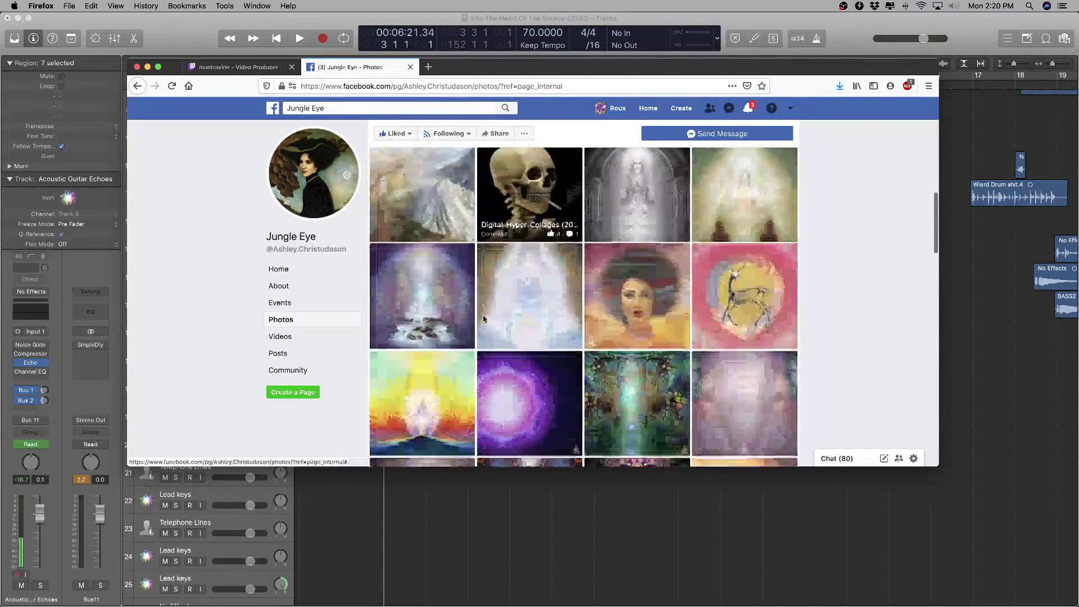
scroll(484, 319, down, 10)
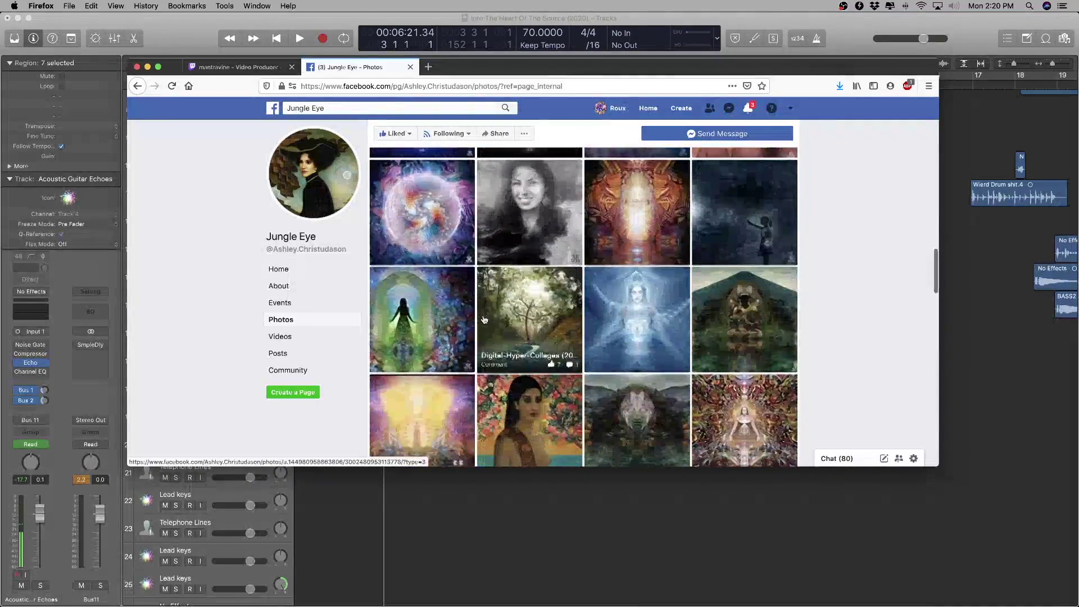
scroll(484, 319, down, 10)
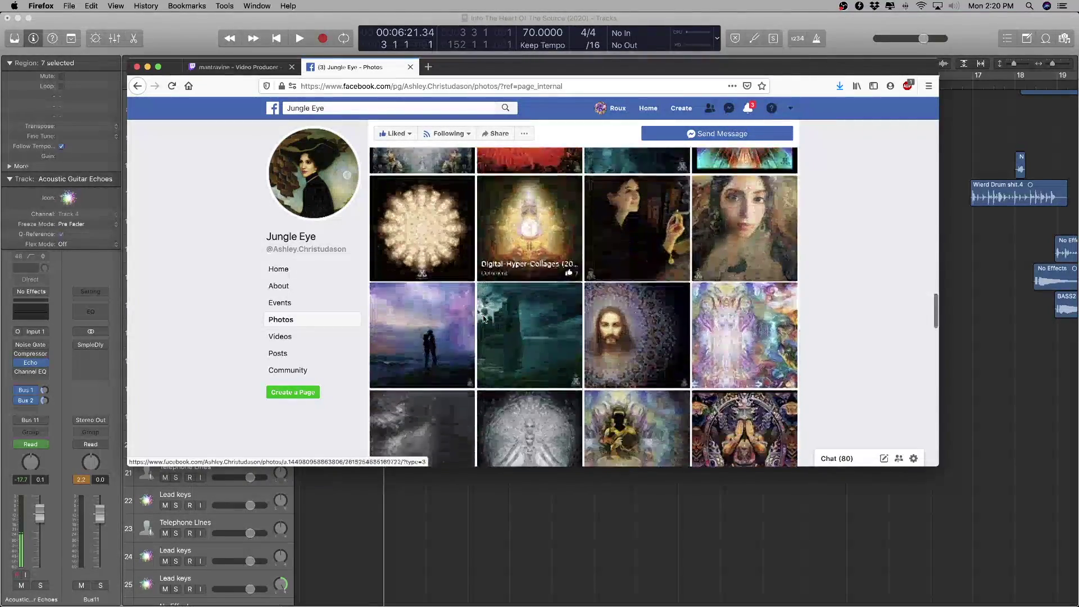
scroll(484, 319, down, 10)
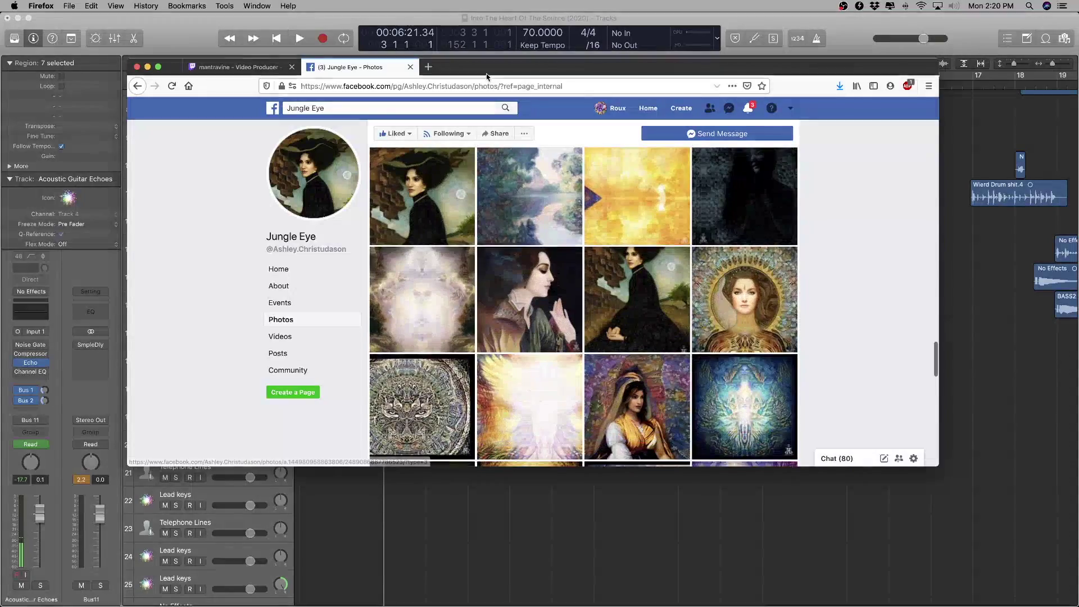
drag(488, 73, 475, 117)
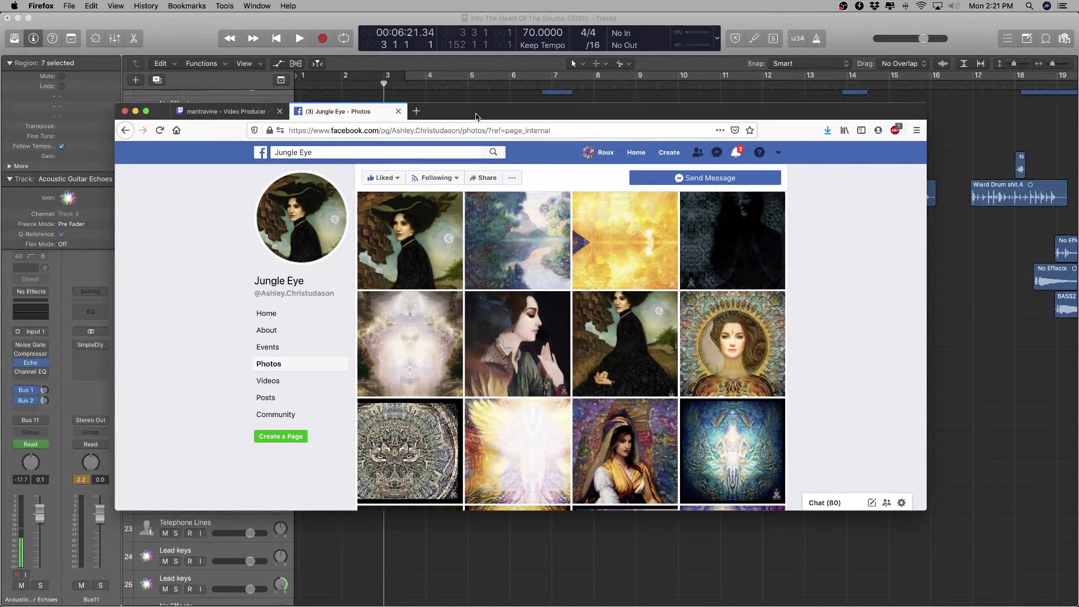
- Move the Firefox window out of the way and return to Logic Pro X with all tracks fitted in view
drag(476, 116, 468, 178)
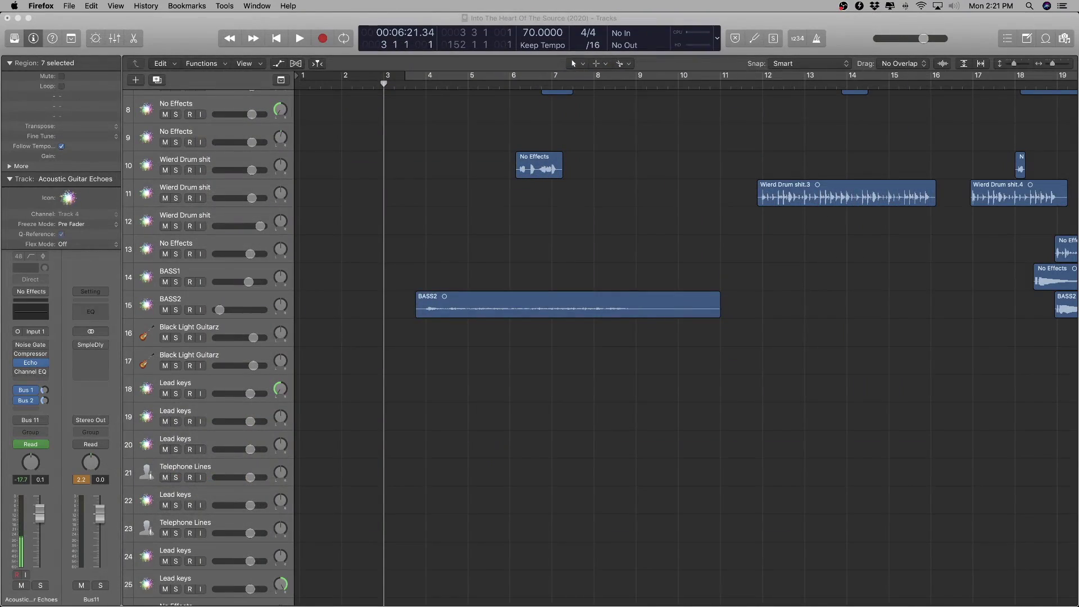
scroll(435, 217, up, 5)
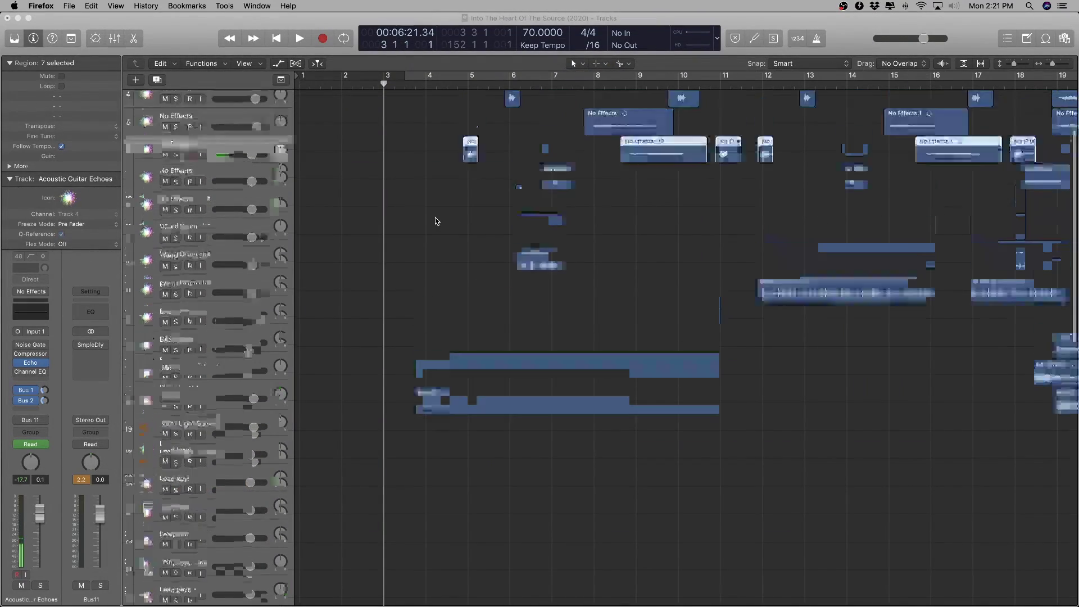
key(super+Up)
key(super+Up)
key(super+Up)
key(super+Up)
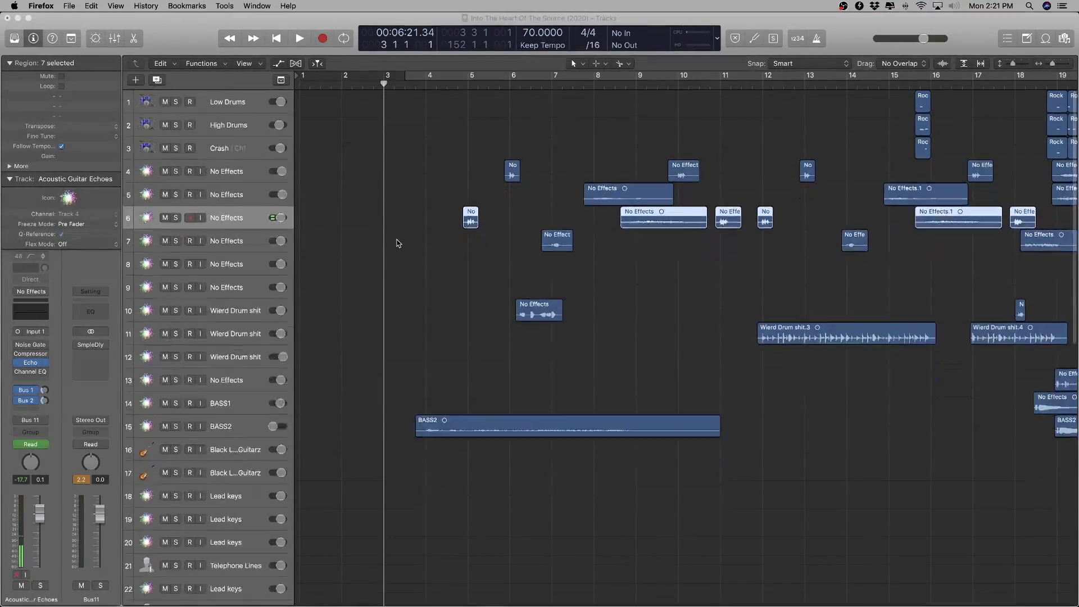
scroll(396, 243, down, 2)
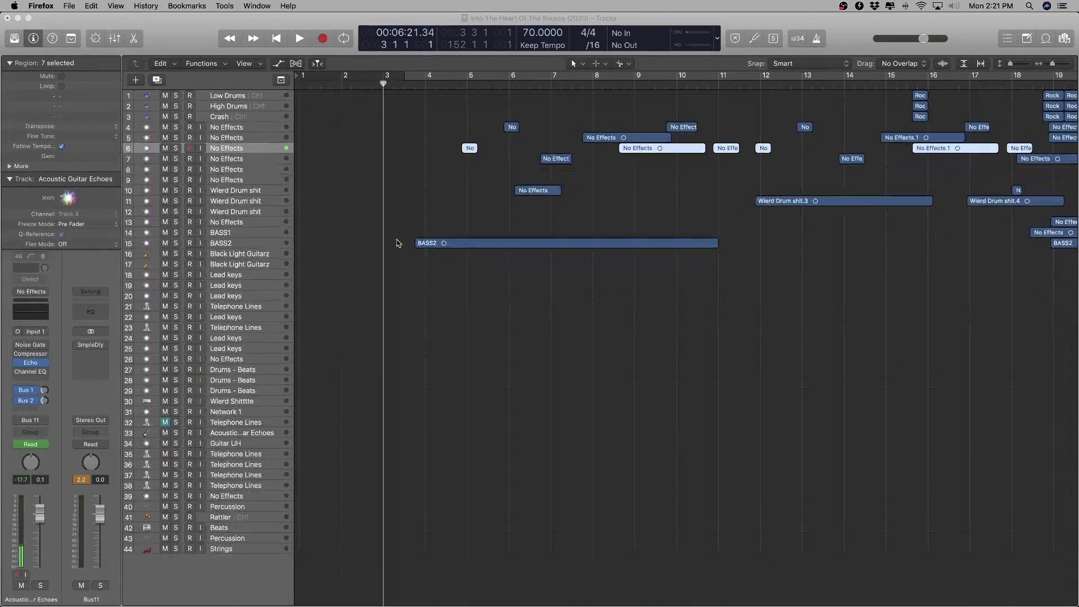
scroll(396, 244, up, 3)
scroll(396, 244, down, 3)
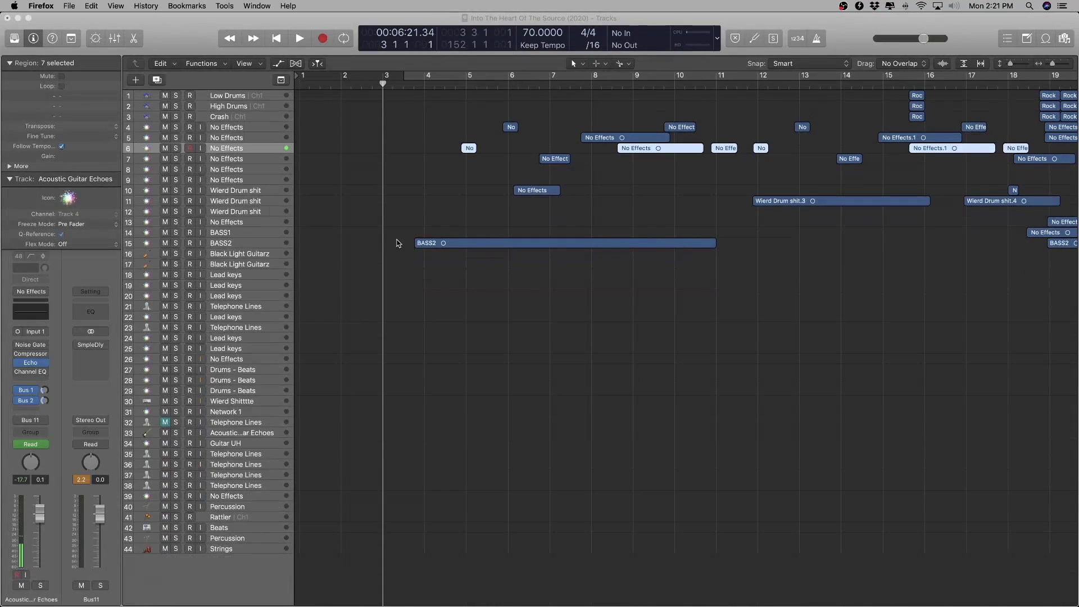
scroll(397, 242, down, 1)
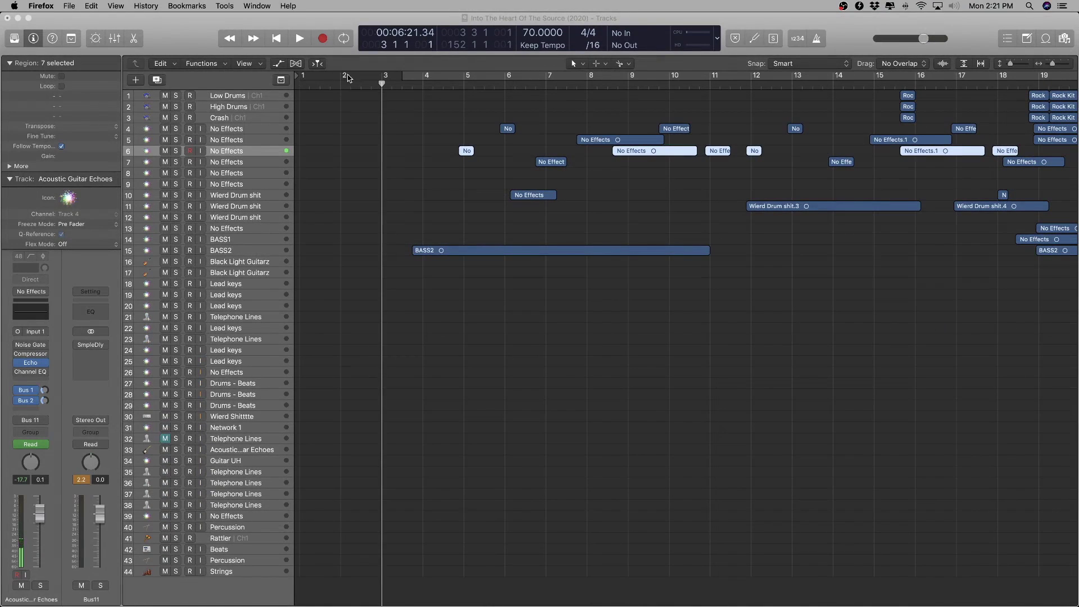
drag(382, 84, 379, 120)
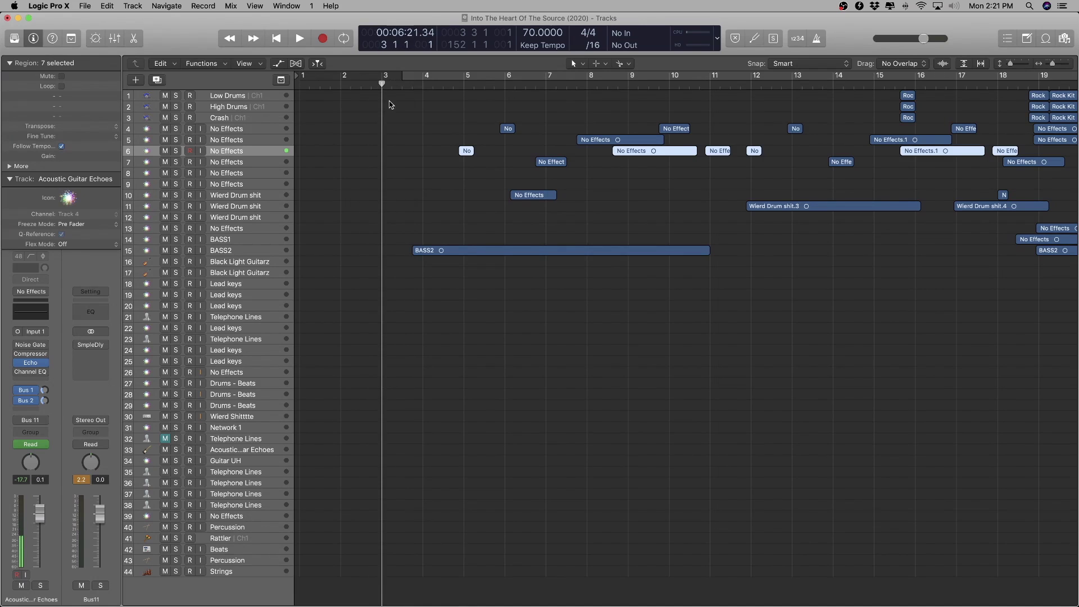
- Select the BASS2 track and set the cycle range from bar 3 to bar 4 at the song's start
ctrl+alt+click(513, 241)
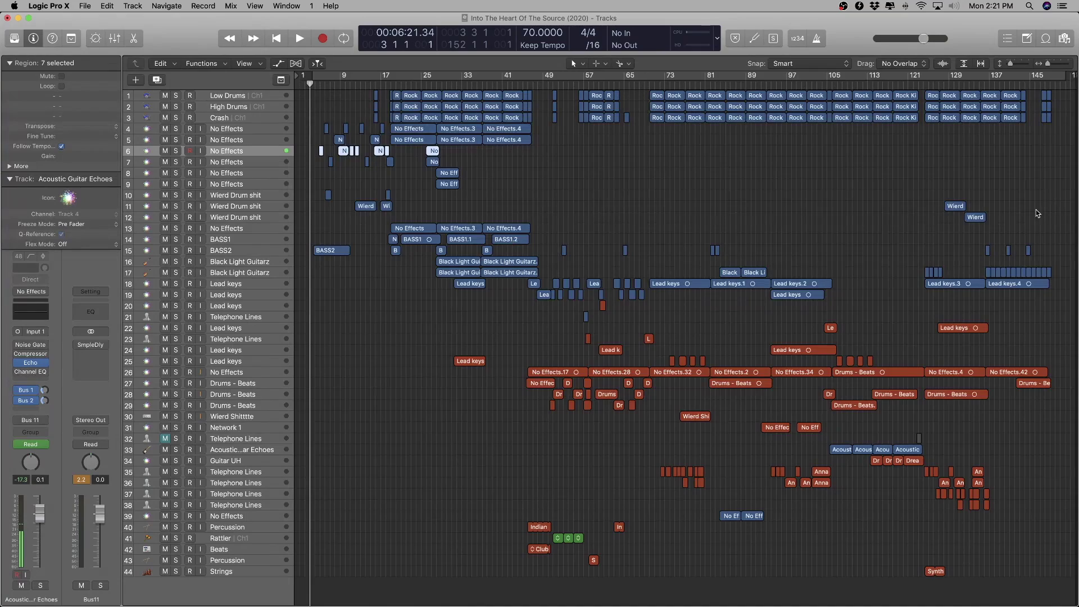
ctrl+alt+click(353, 164)
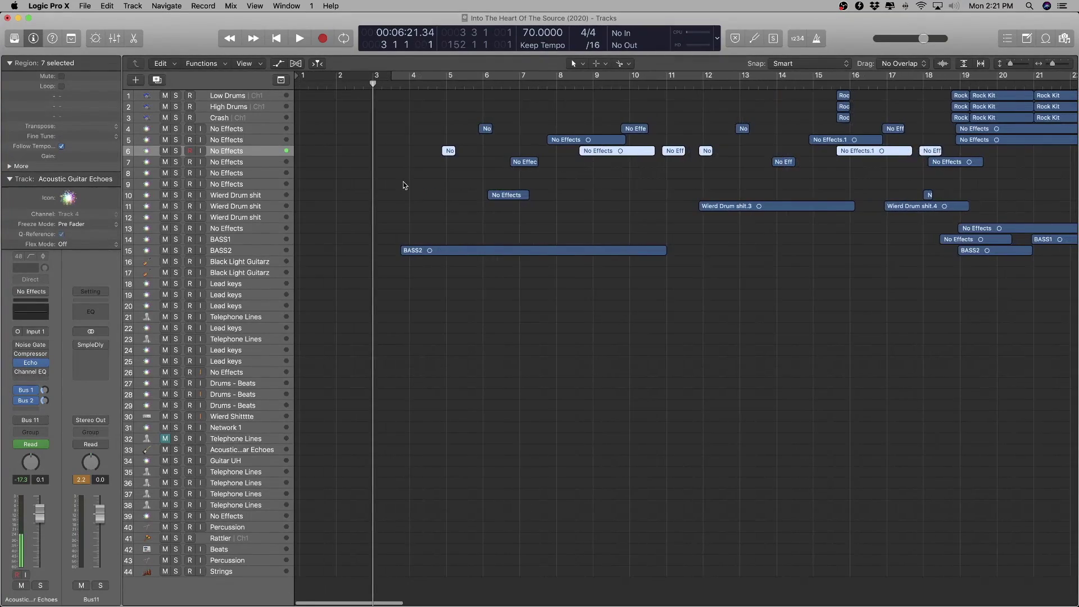
ctrl+alt+click(399, 281)
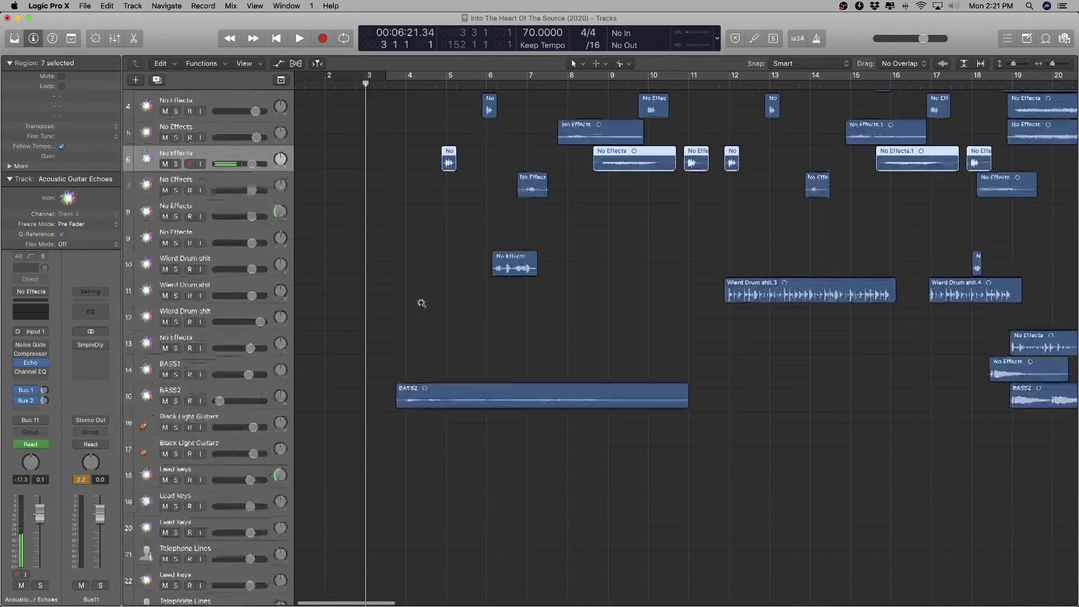
ctrl+alt+click(416, 511)
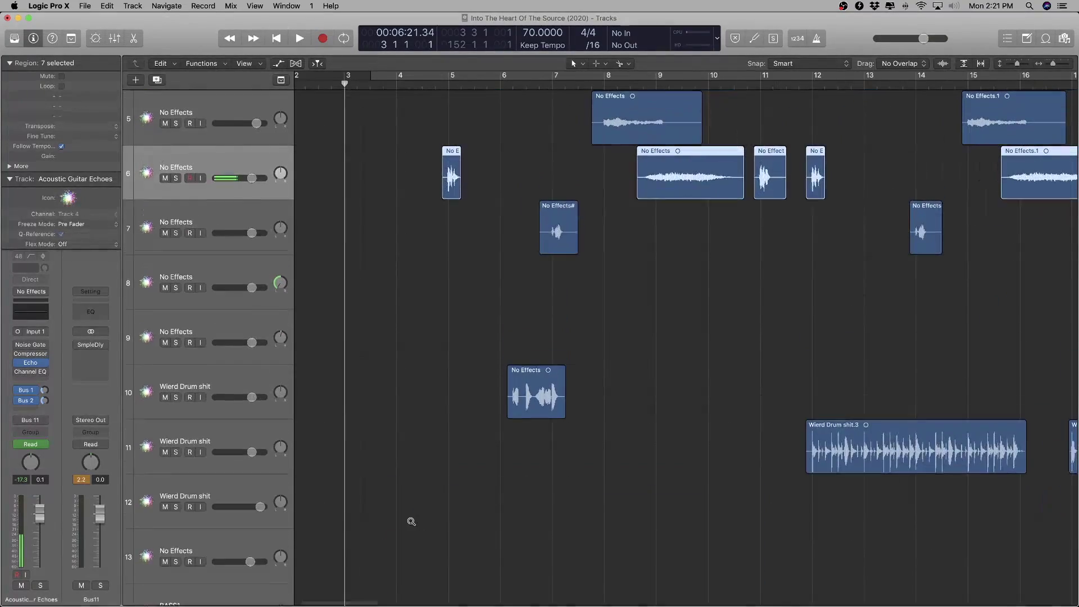
ctrl+alt+click(418, 516)
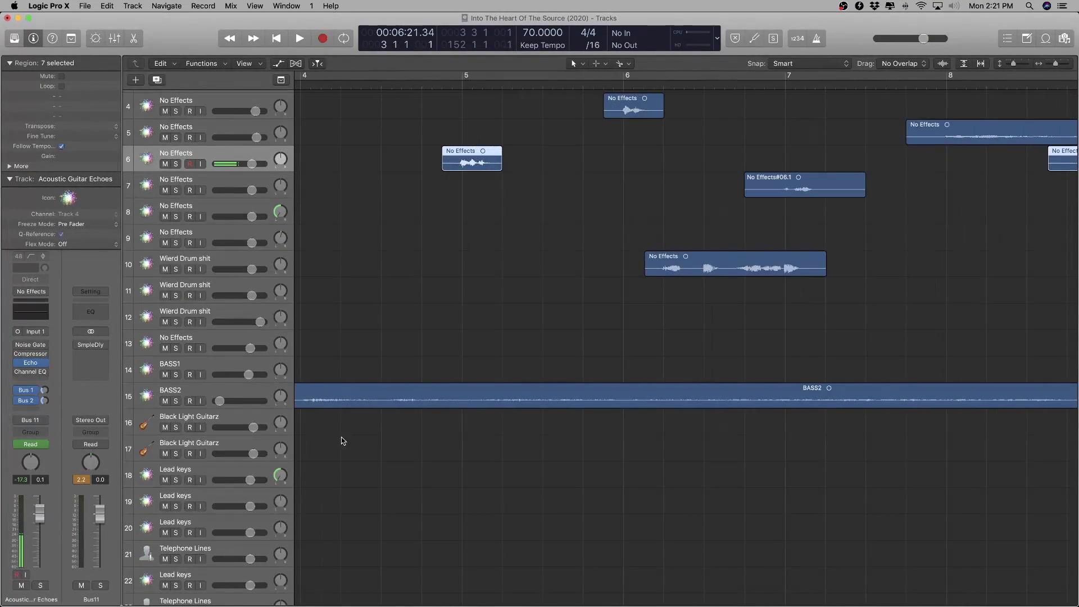
scroll(347, 443, down, 10)
scroll(402, 408, left, 5)
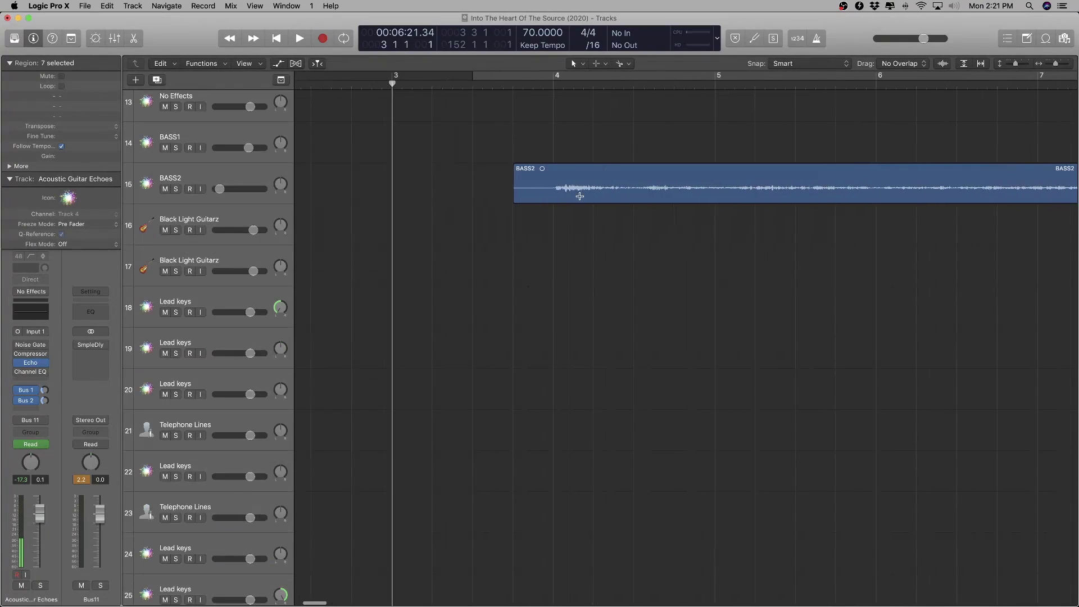
click(256, 177)
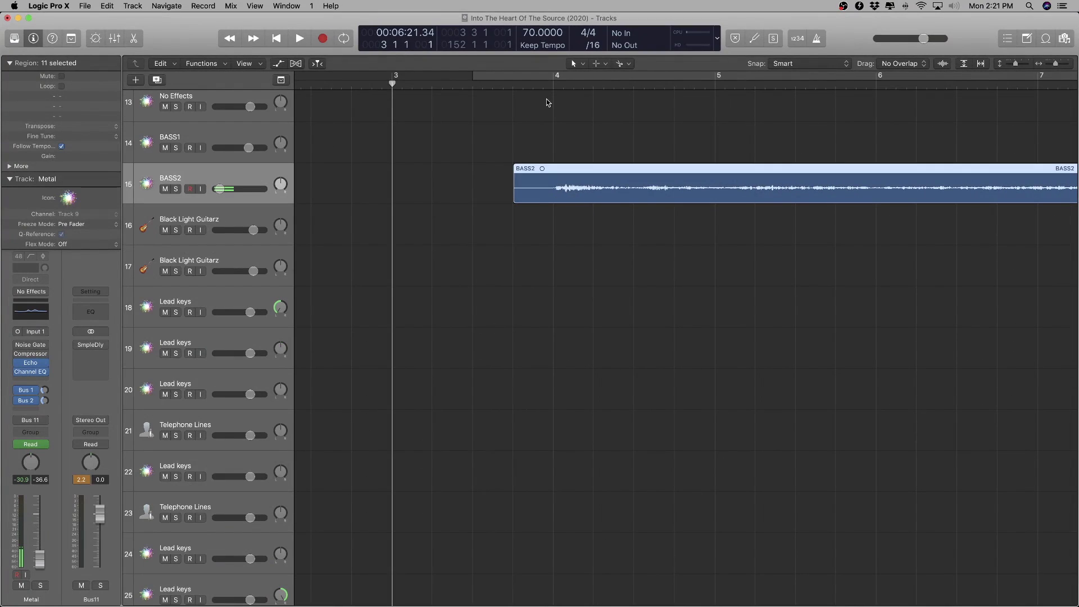
drag(554, 80, 392, 80)
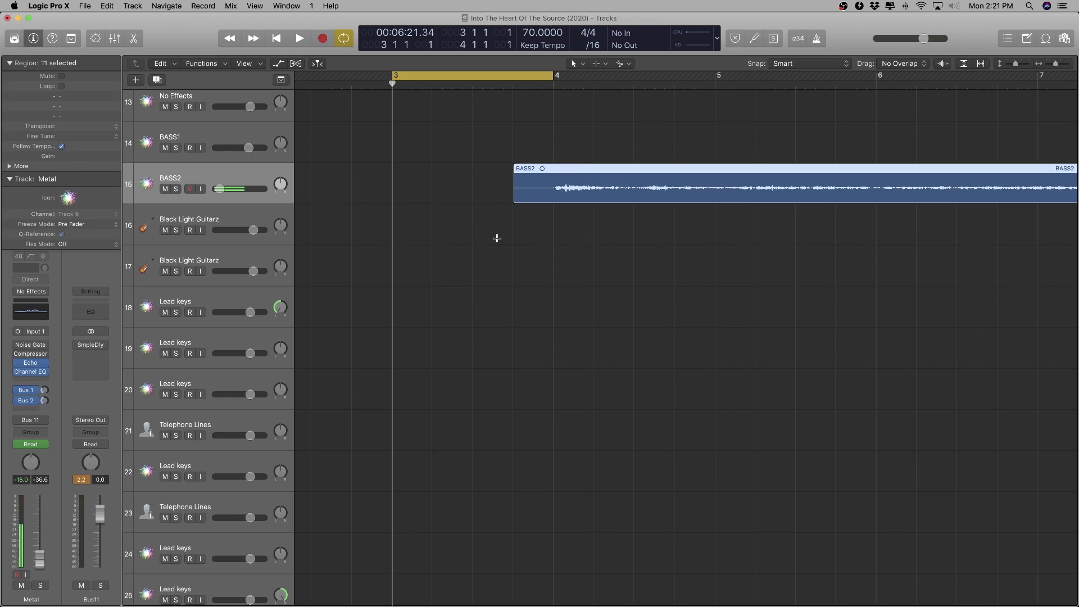
- Create a marker at bar 3 and show the global tracks above the arrangement
key(alt+apostrophe)
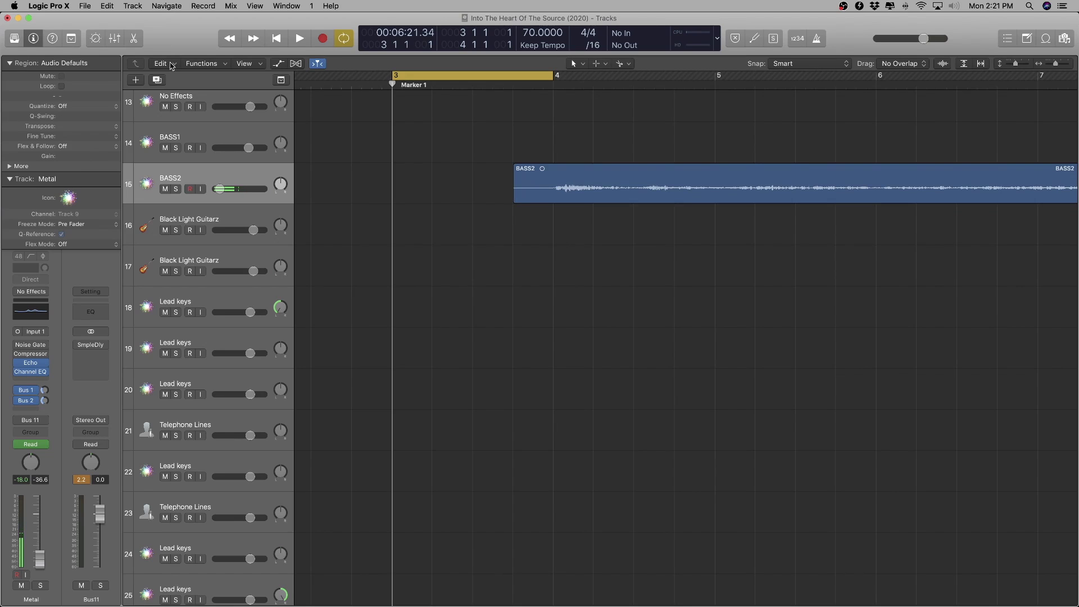
click(281, 80)
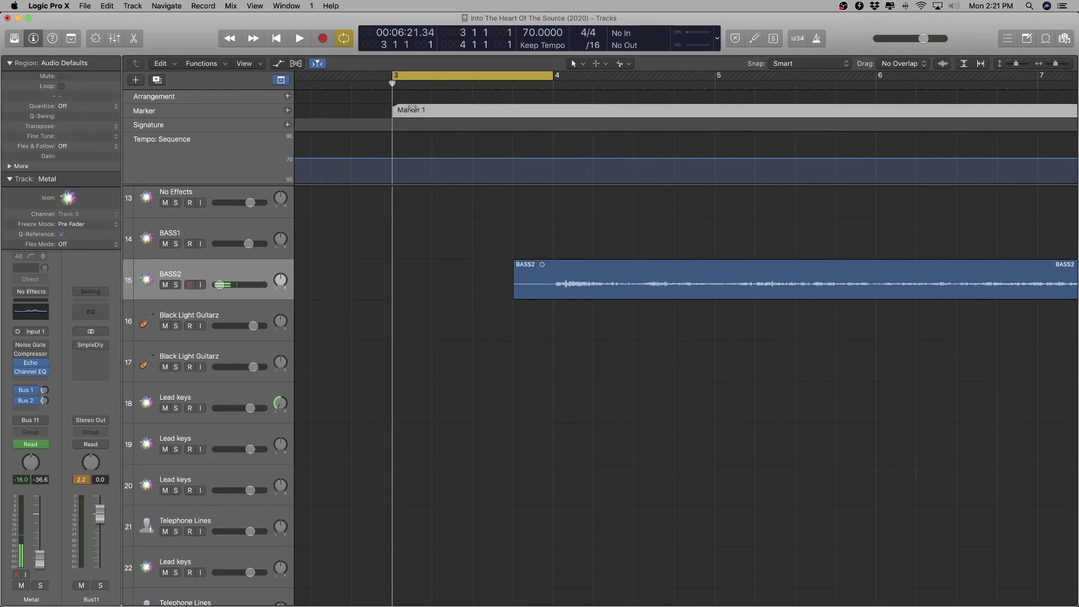
click(433, 109)
key(Delete)
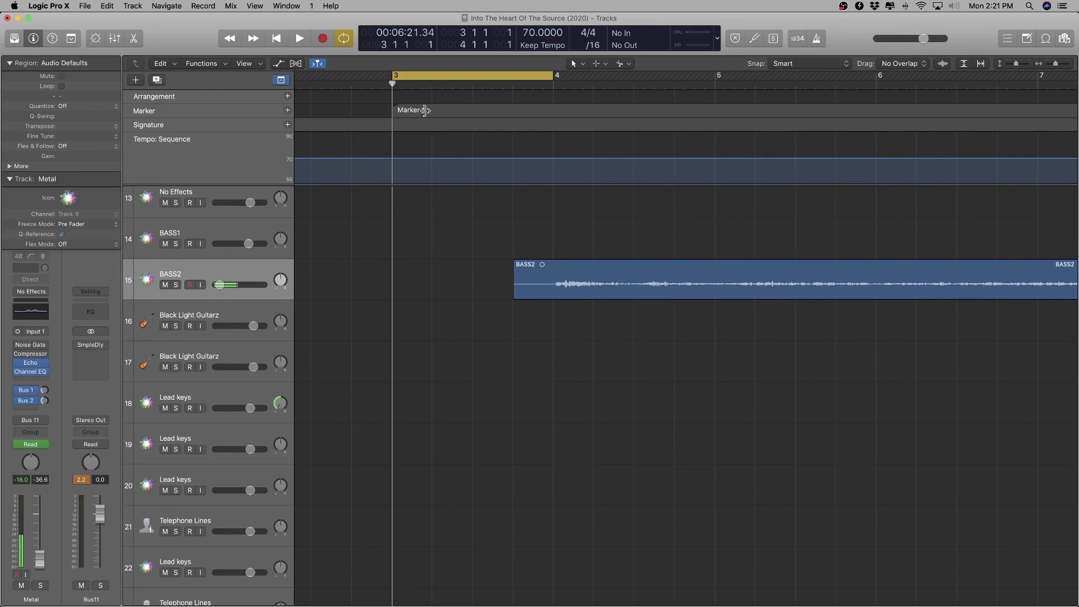
- Color the marker at bar 3 light green and rename it Start
click(415, 110)
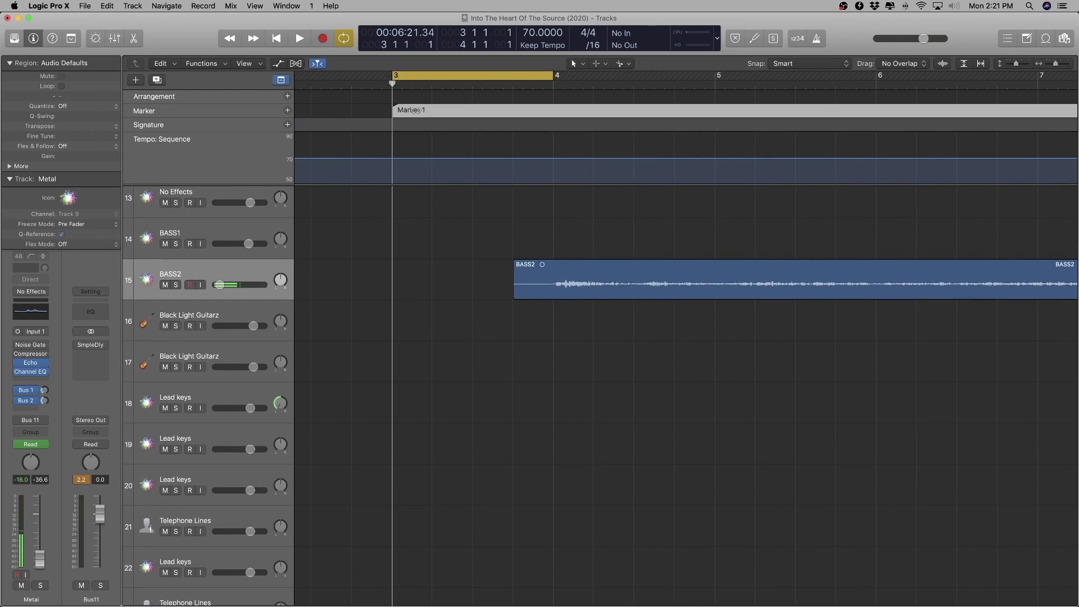
key(alt+c)
click(533, 320)
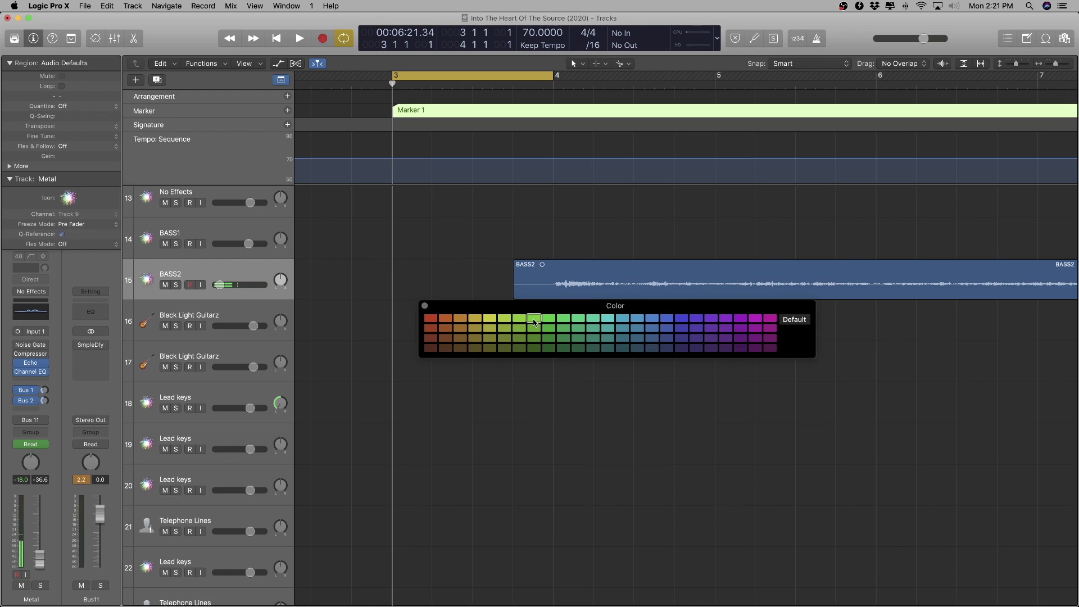
double_click(429, 113)
text(Start)
key(Return)
- Search the key commands for "marker" and check the shortcut assigned to Create Marker
key(alt+k)
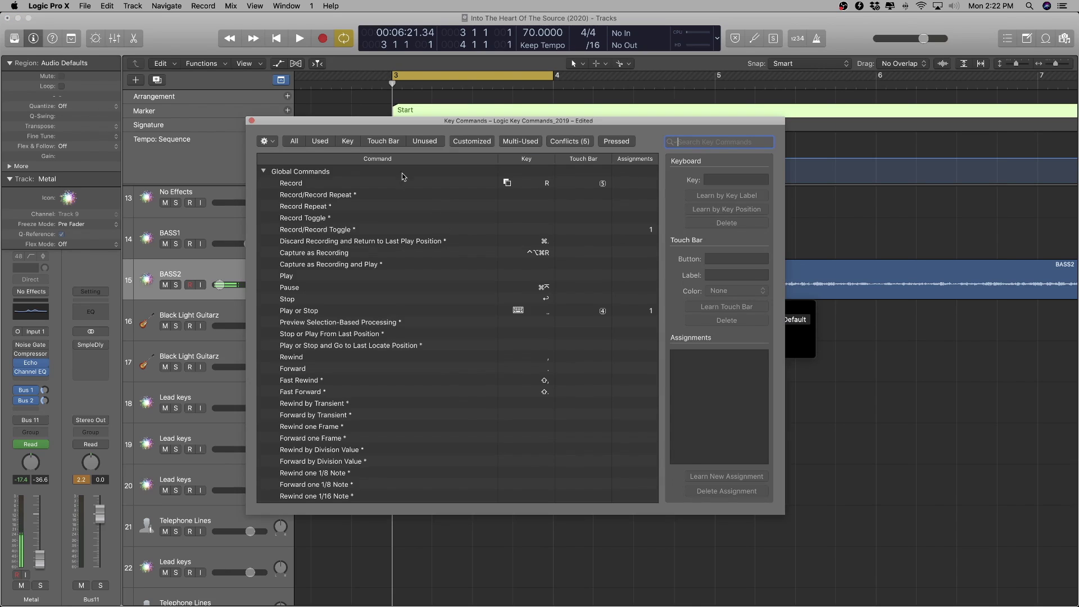
text(maer)
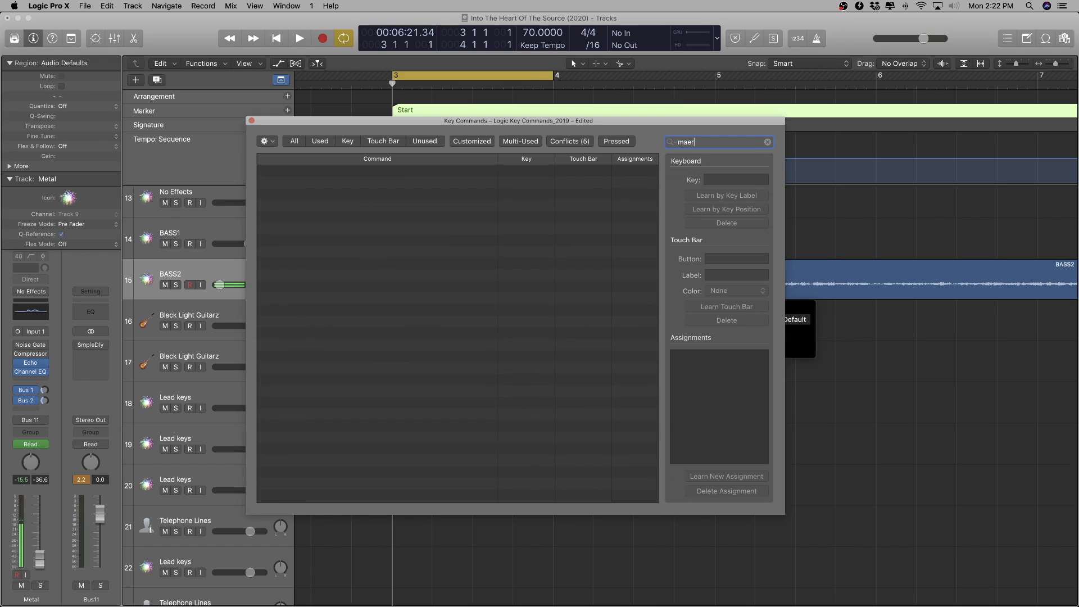
text(rk)
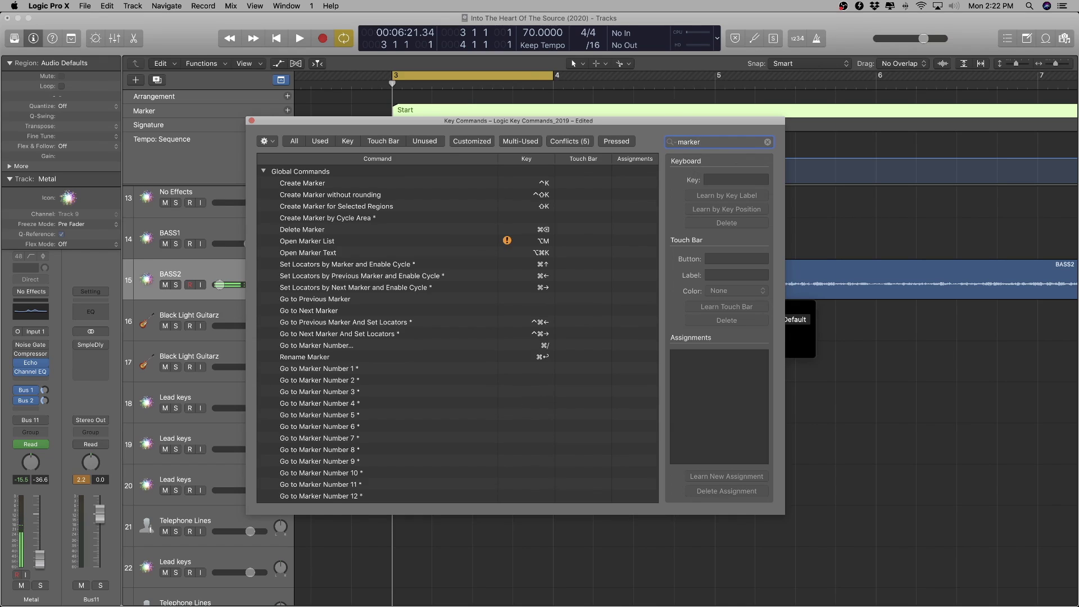
click(505, 185)
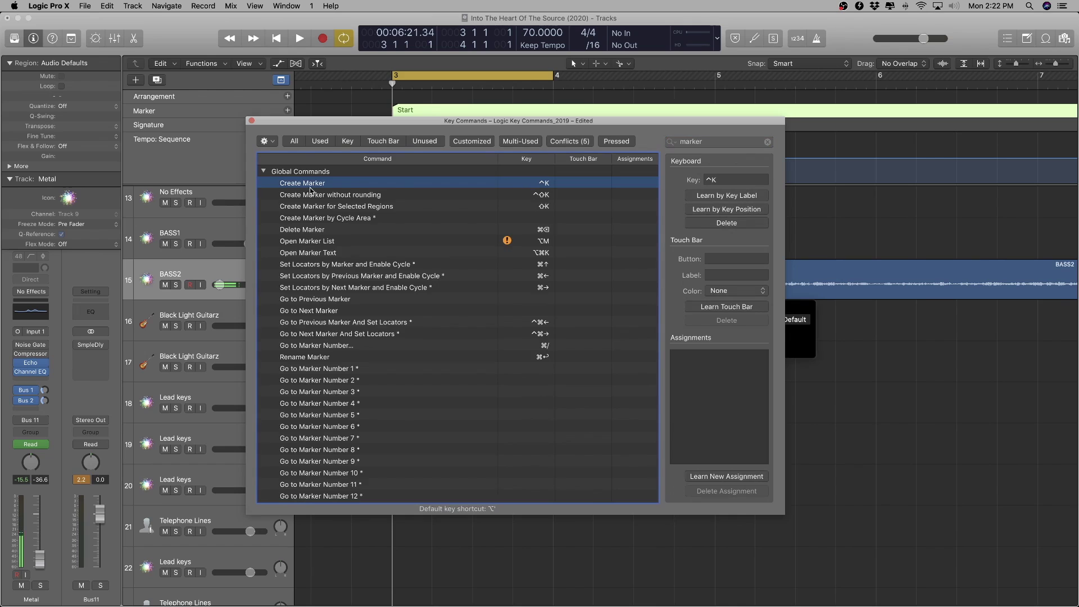
click(251, 122)
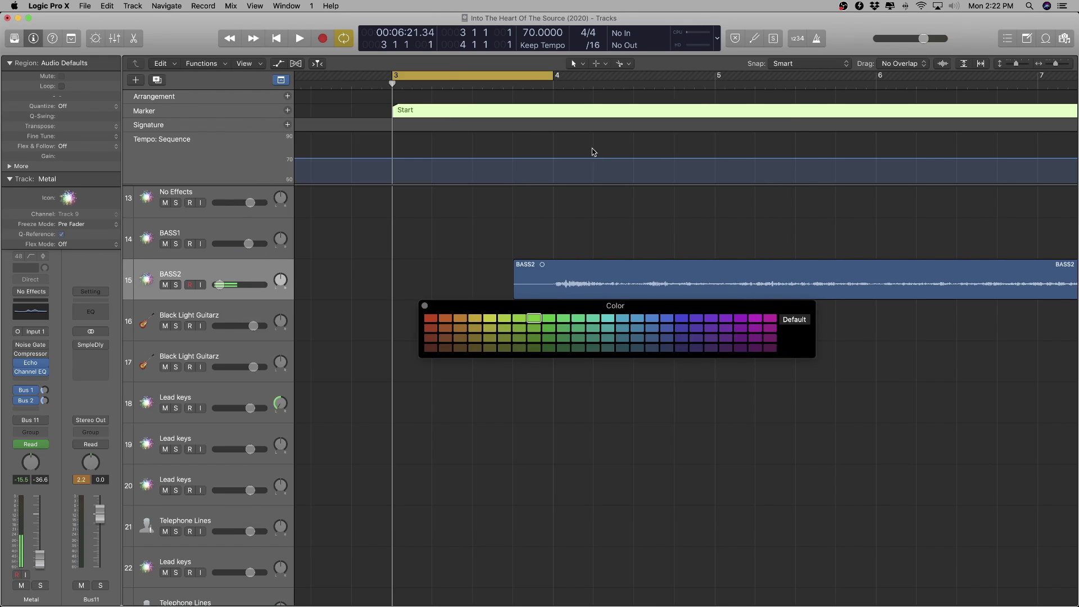
- Turn off the cycle at bar 3 and set a cycle range from bar 149 to 150 at the song's end
click(451, 74)
scroll(518, 217, left, 10)
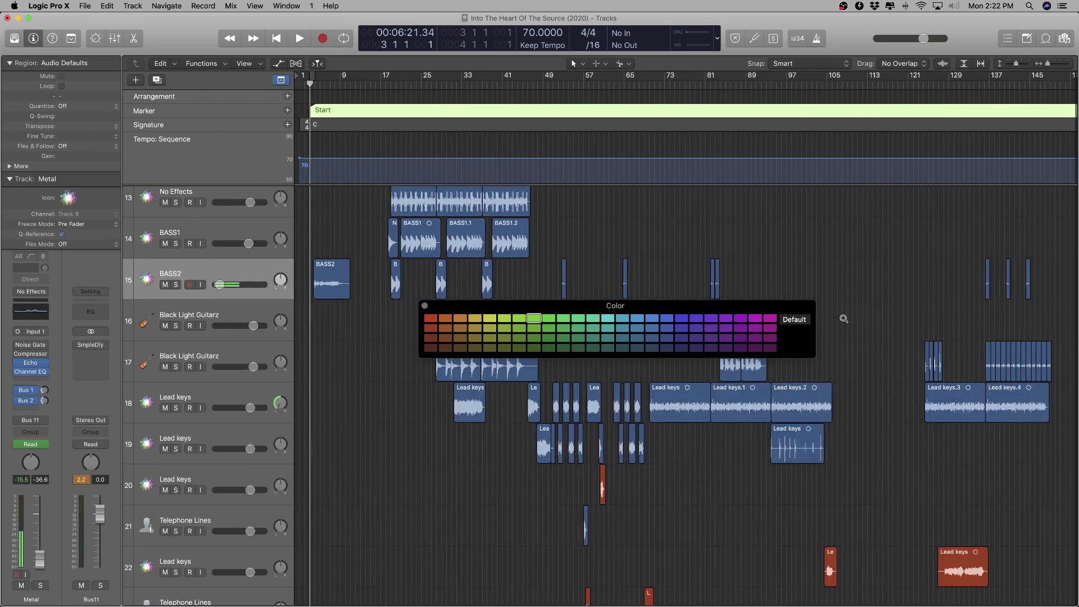
scroll(875, 302, down, 10)
scroll(875, 303, down, 4)
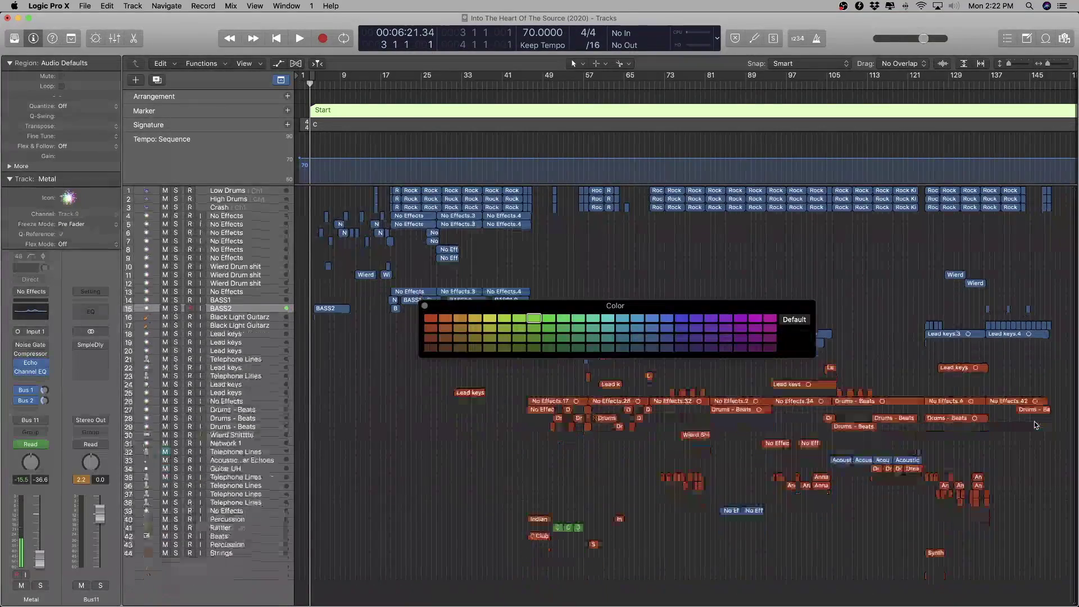
drag(1028, 432, 1077, 166)
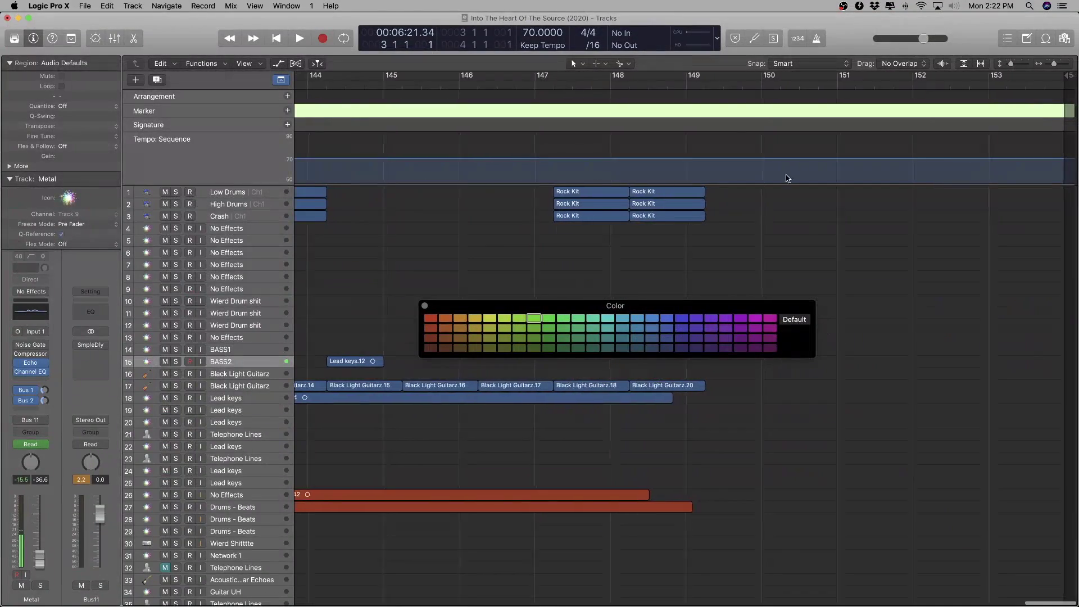
drag(684, 80, 764, 85)
scroll(856, 386, down, 3)
scroll(856, 387, up, 2)
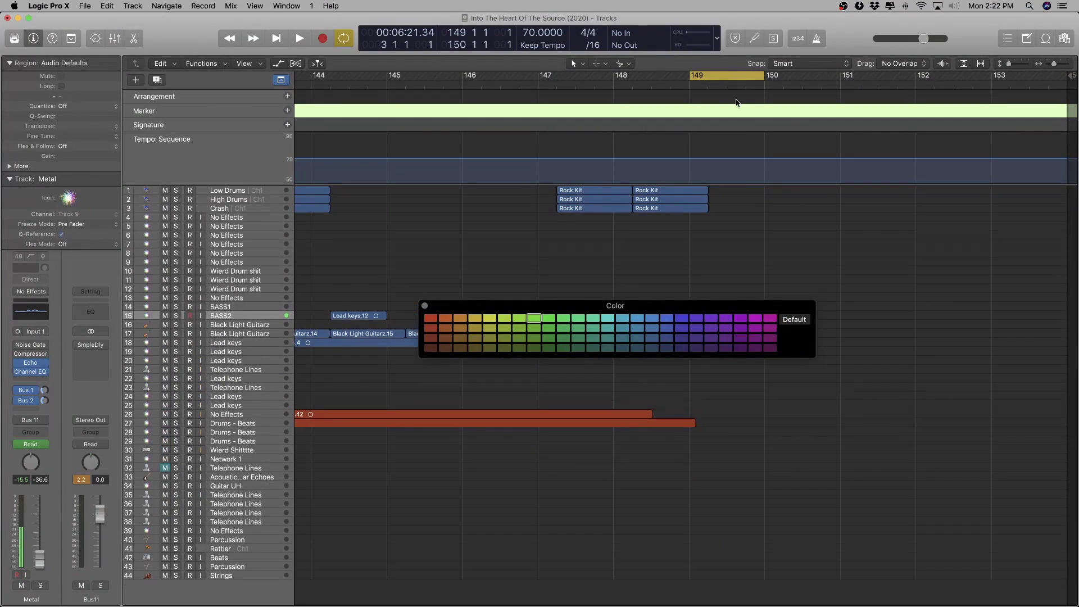
- Turn off cycling and place the playhead at bar 147, just before the last Rock Kit regions
click(732, 76)
click(760, 84)
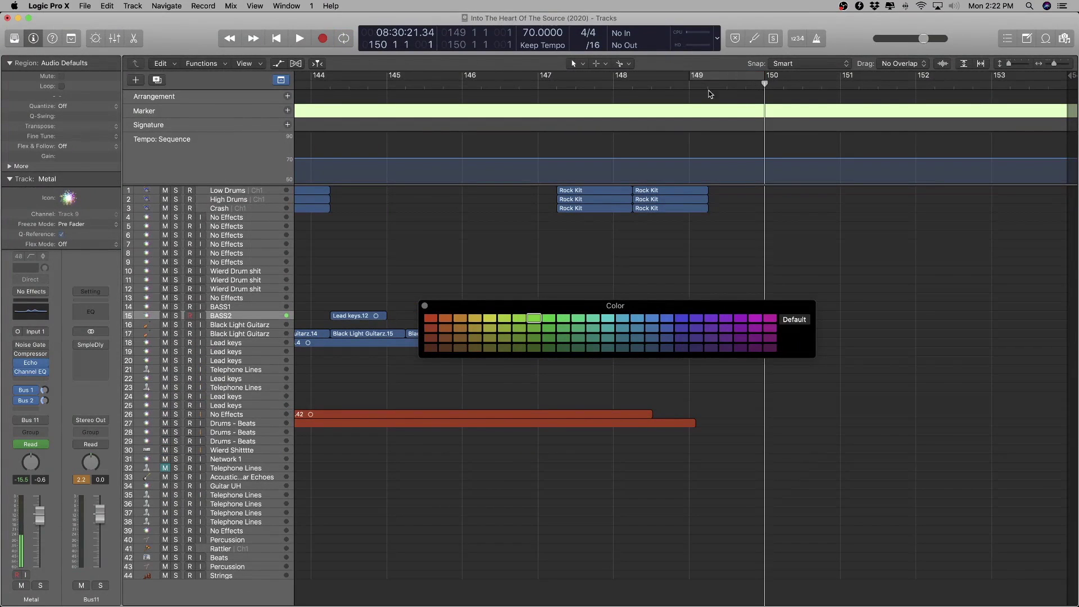
drag(764, 84, 553, 84)
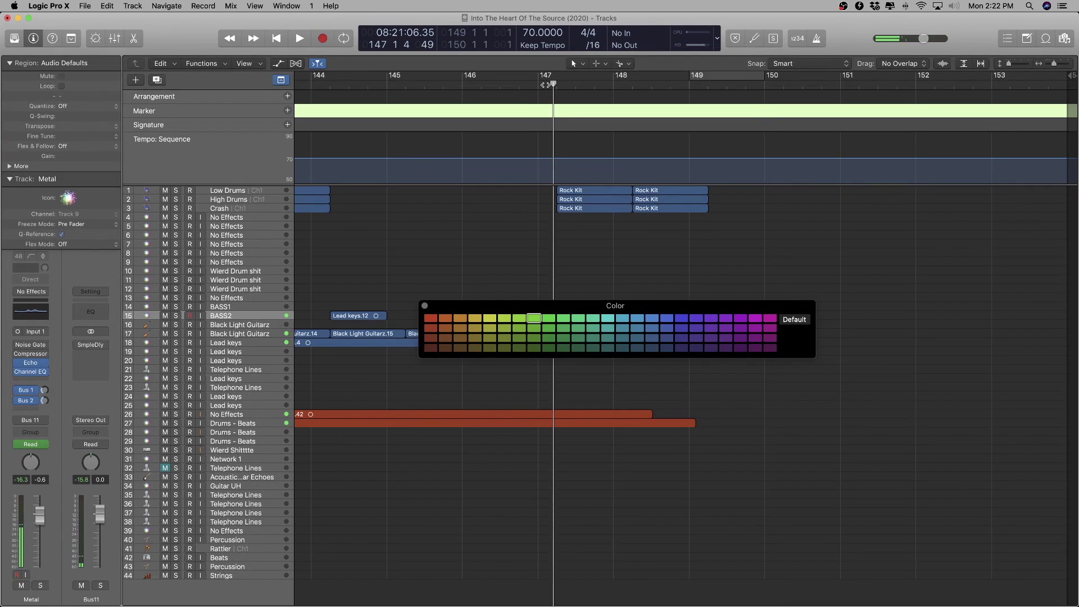
- Check the mixer's channel strips through to the master, then play the song's ending from bar 147
key(x)
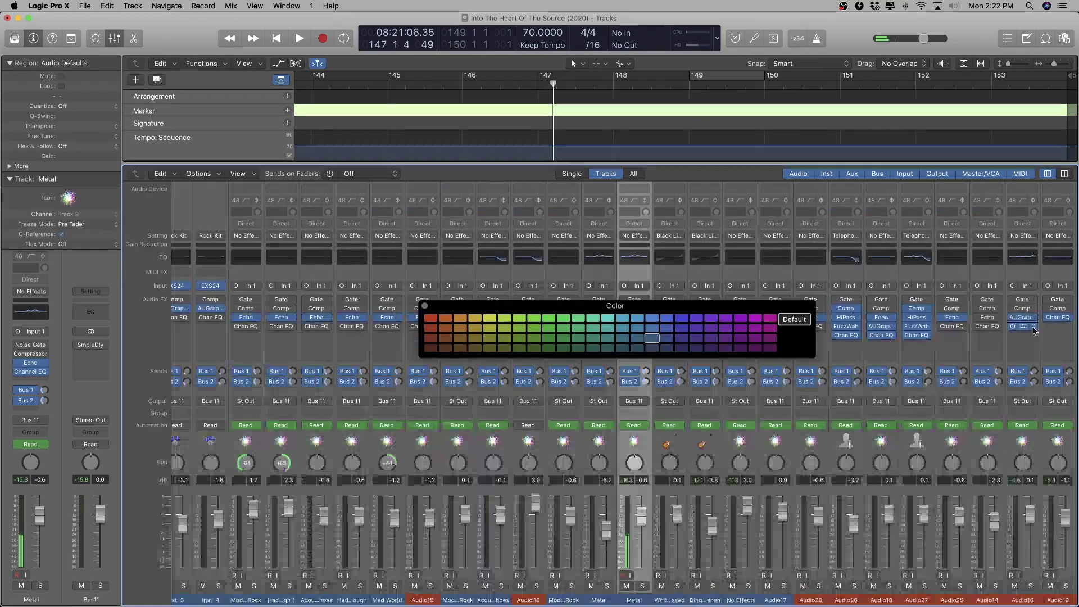
scroll(925, 383, left, 3)
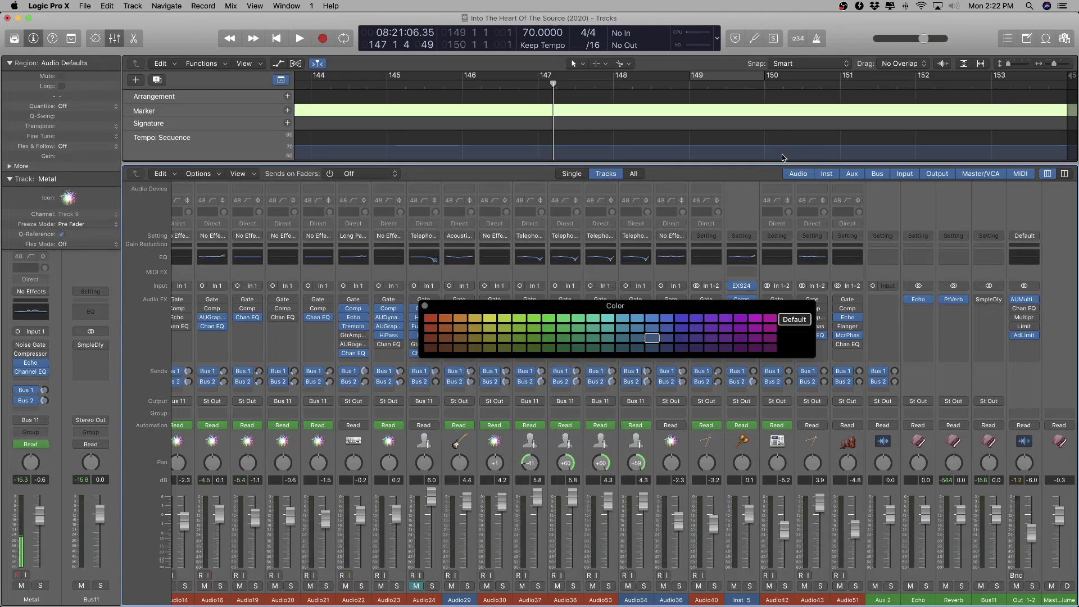
key(x)
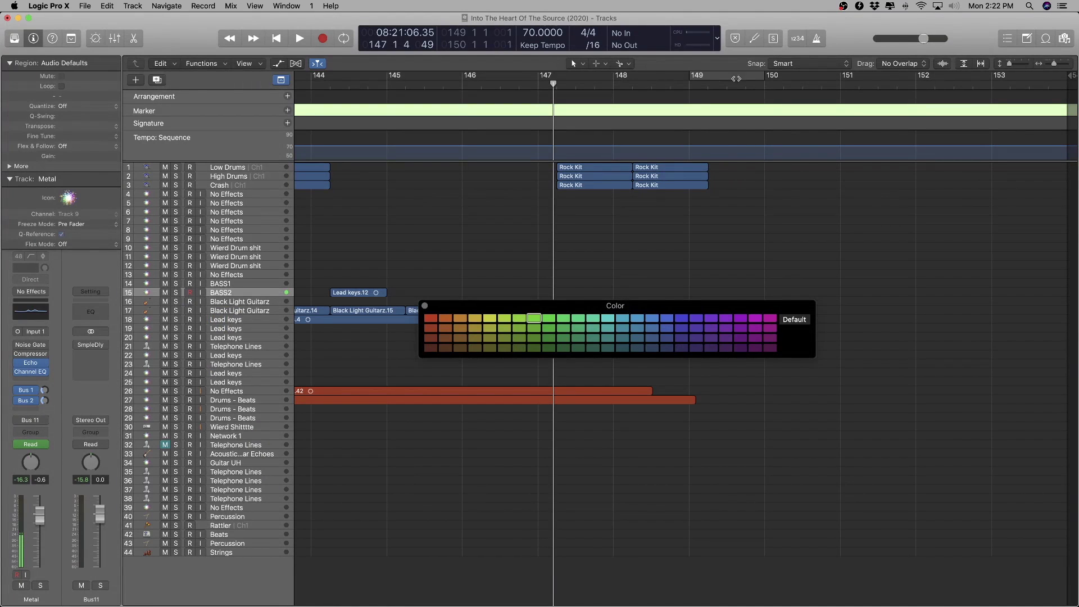
key(space)
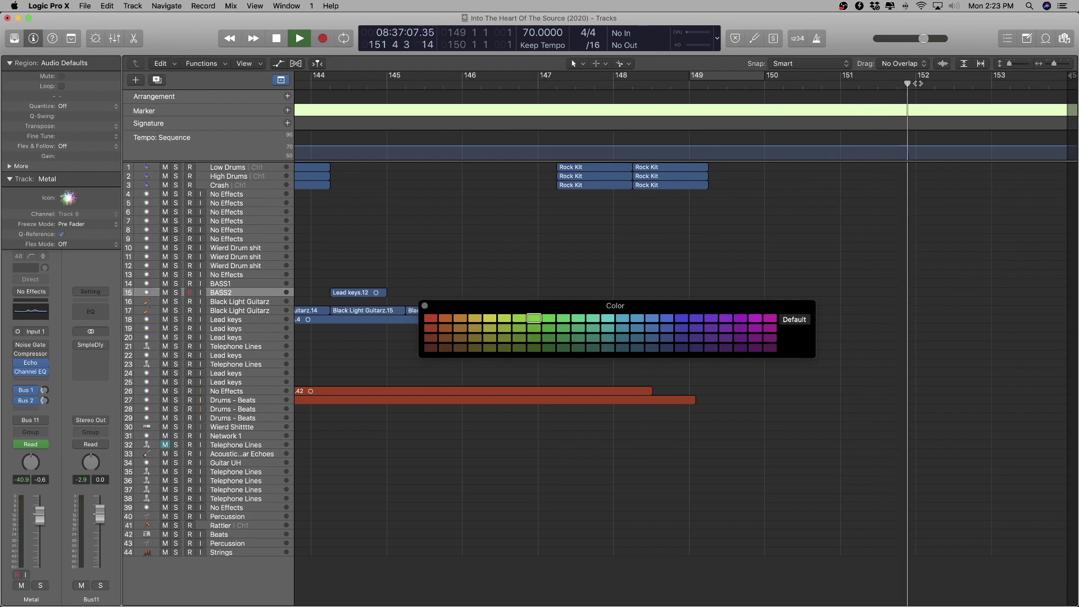
- Stop playback, place the playhead at bar 152 and create a marker there
key(space)
drag(922, 84, 916, 89)
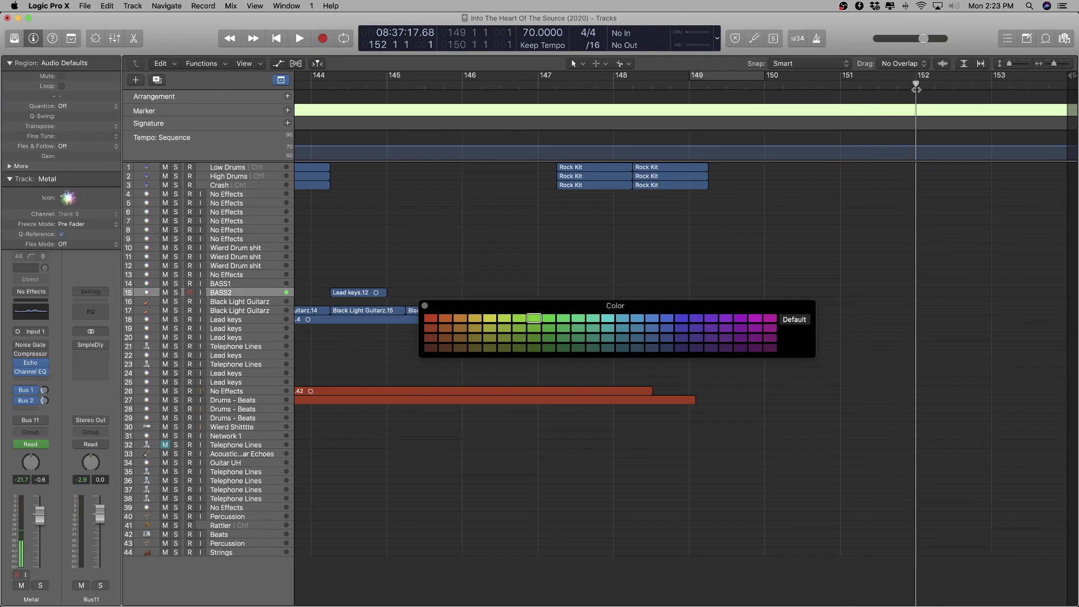
key(alt+apostrophe)
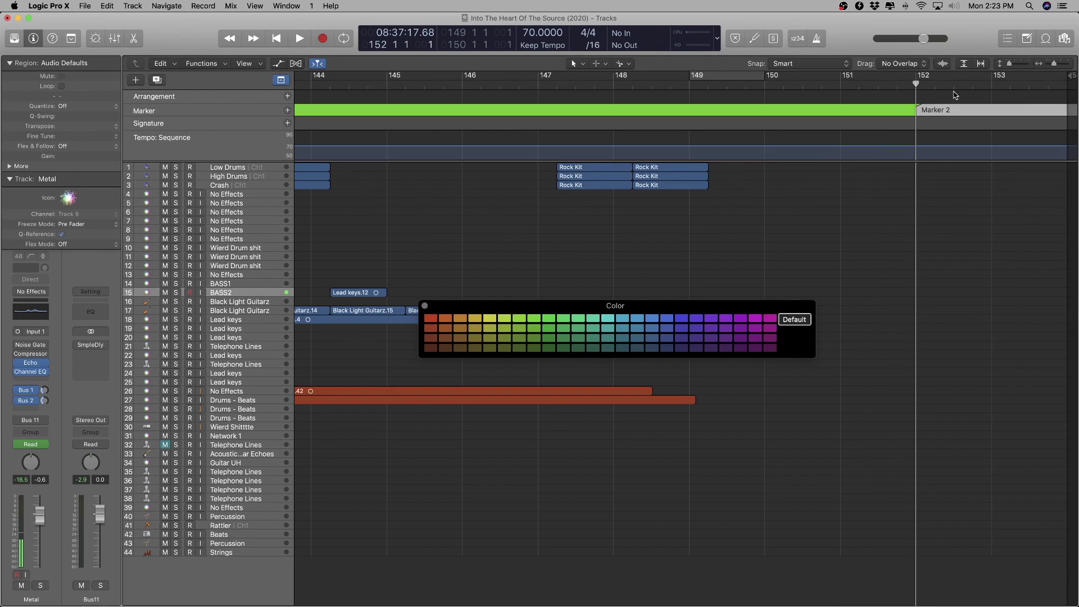
- Rename the new marker at bar 152 to "End" and color it red
double_click(936, 110)
text(End)
key(Return)
click(431, 321)
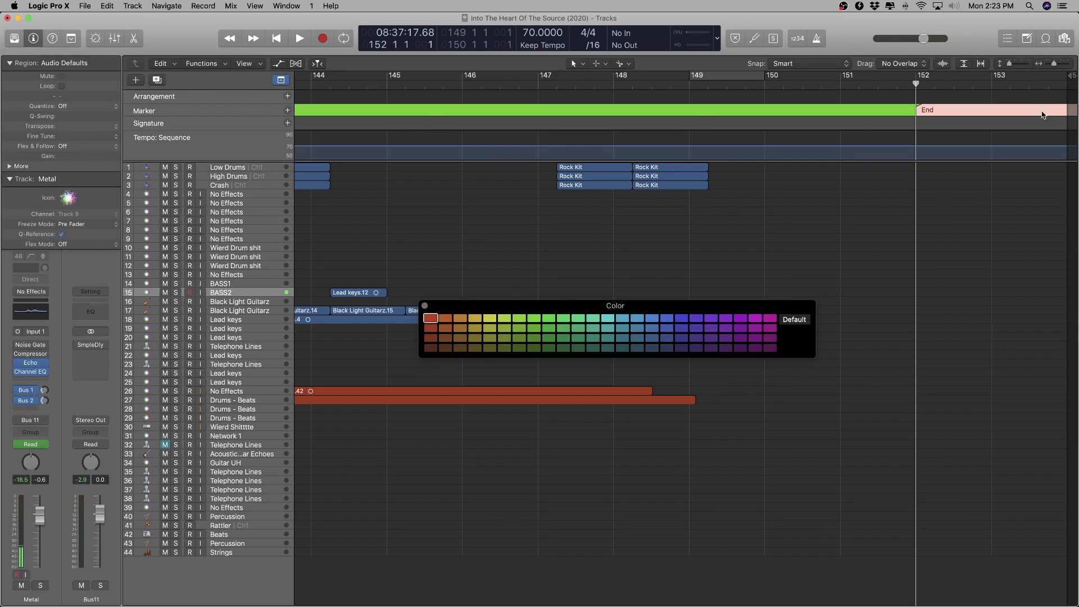
- Move the project end to bar 153, close the color palette and select the Low Drums track
drag(1066, 108, 994, 128)
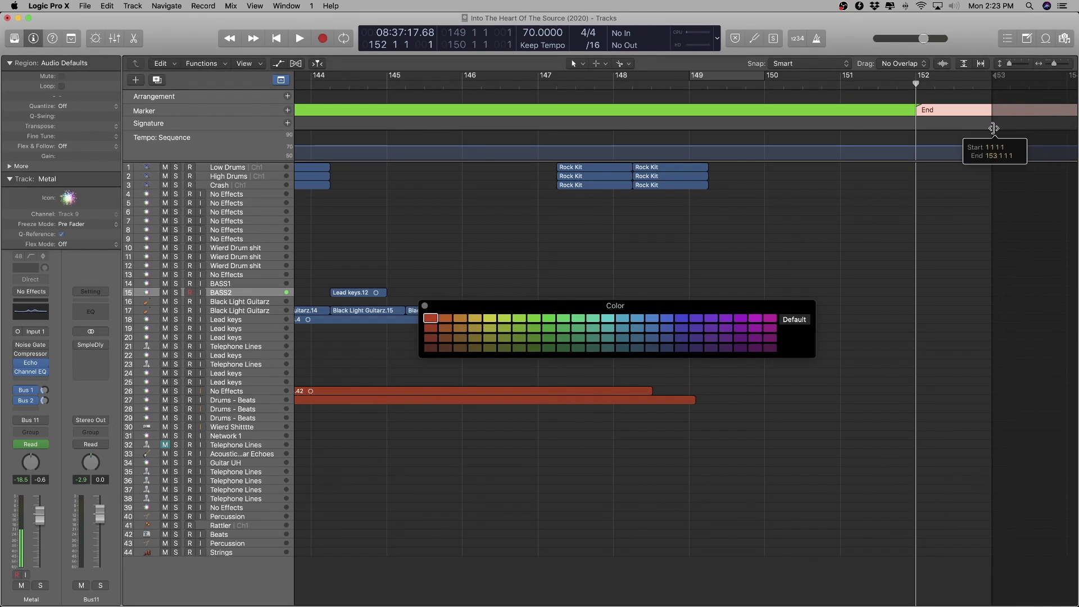
key(z)
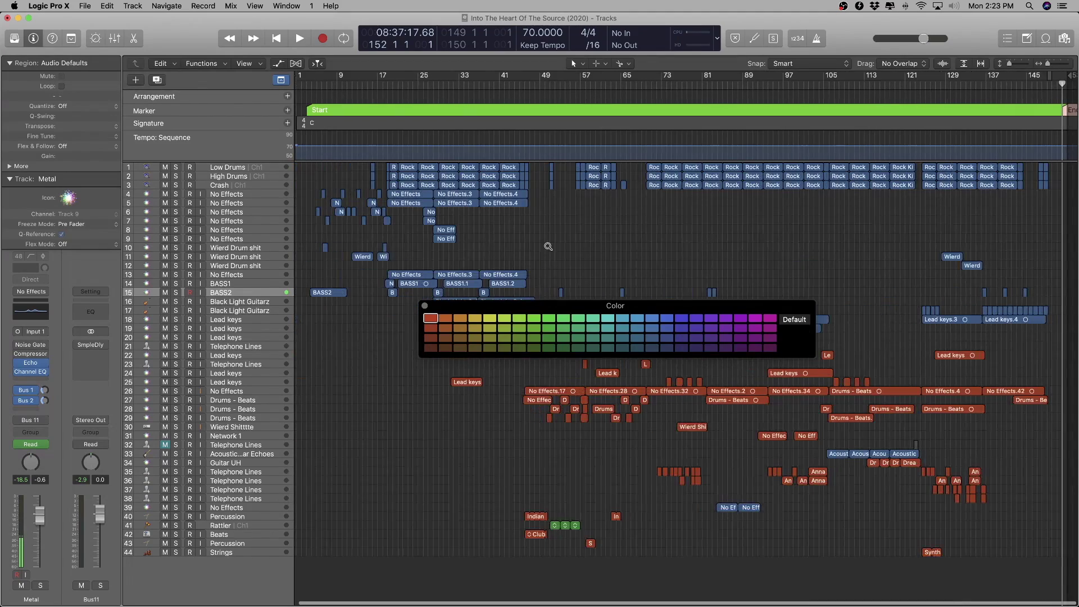
click(425, 306)
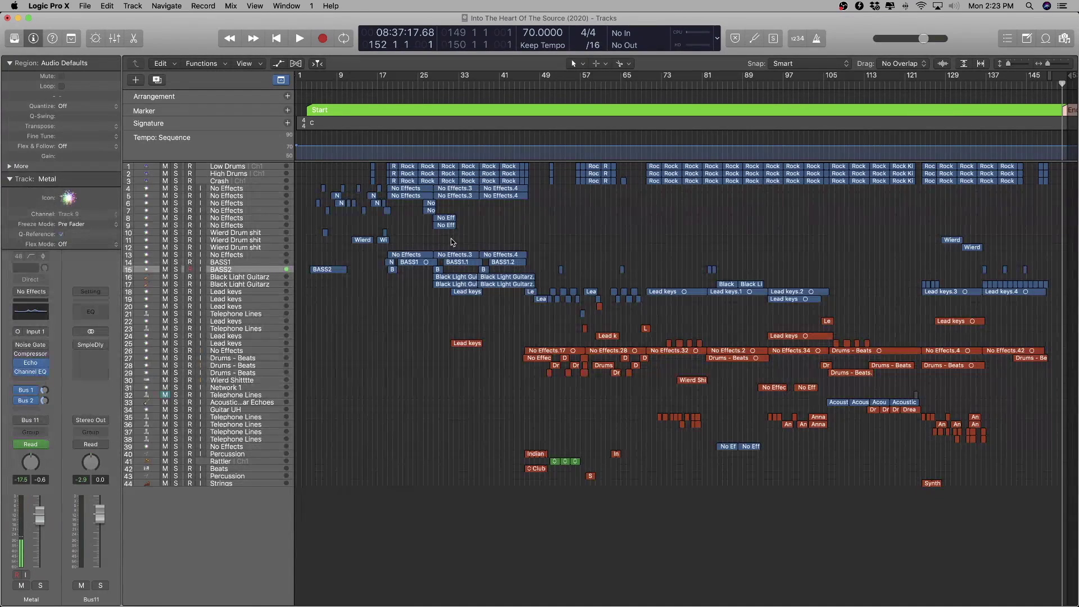
click(245, 167)
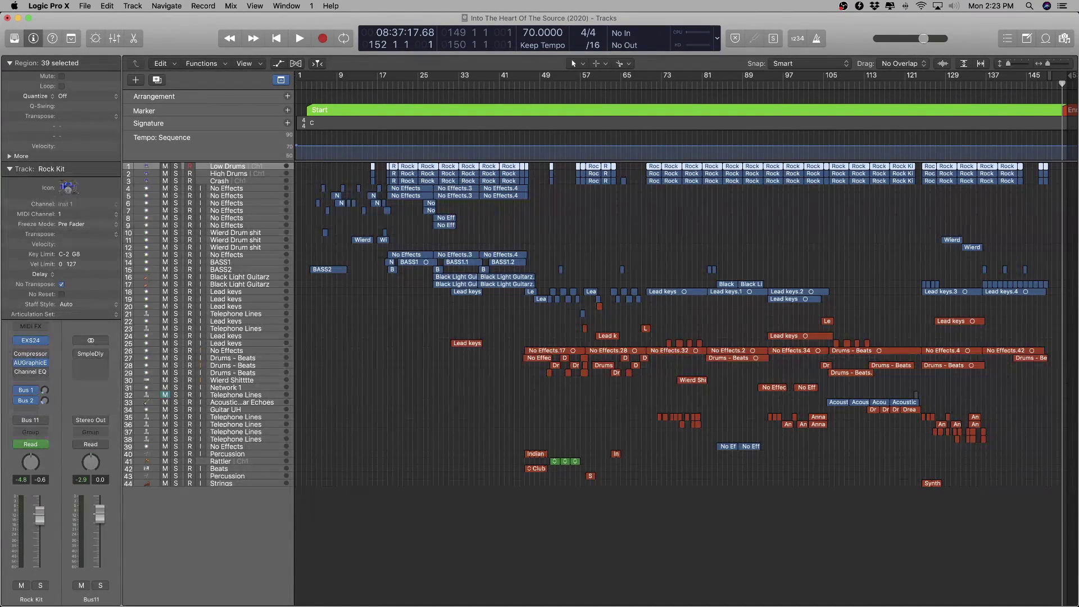
- Switch to Firefox and get its address bar ready for a new entry
key(super+Tab)
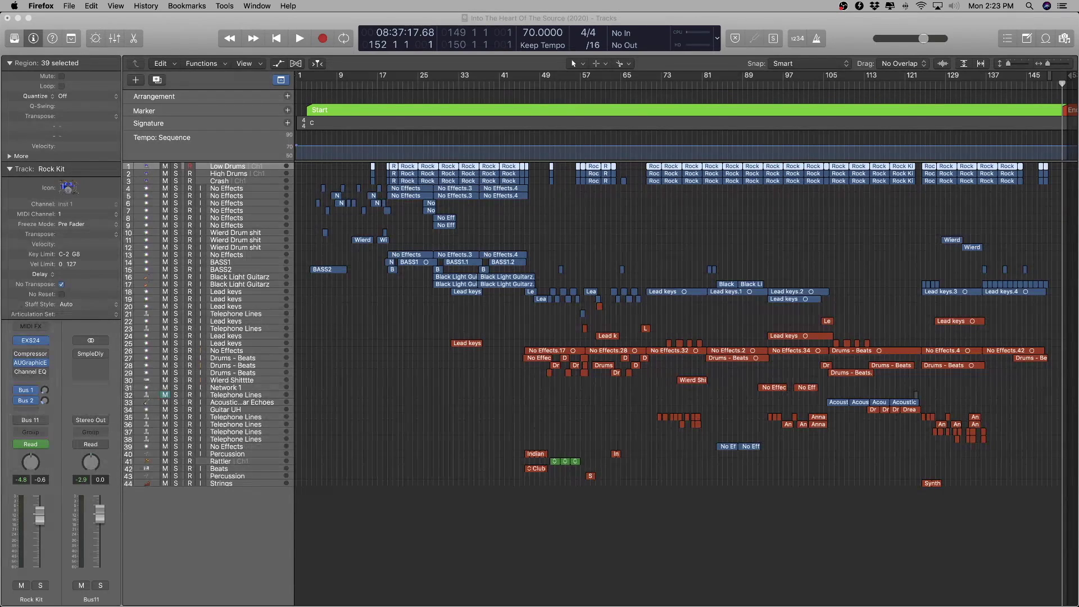
drag(397, 132, 393, 198)
click(476, 212)
text(e)
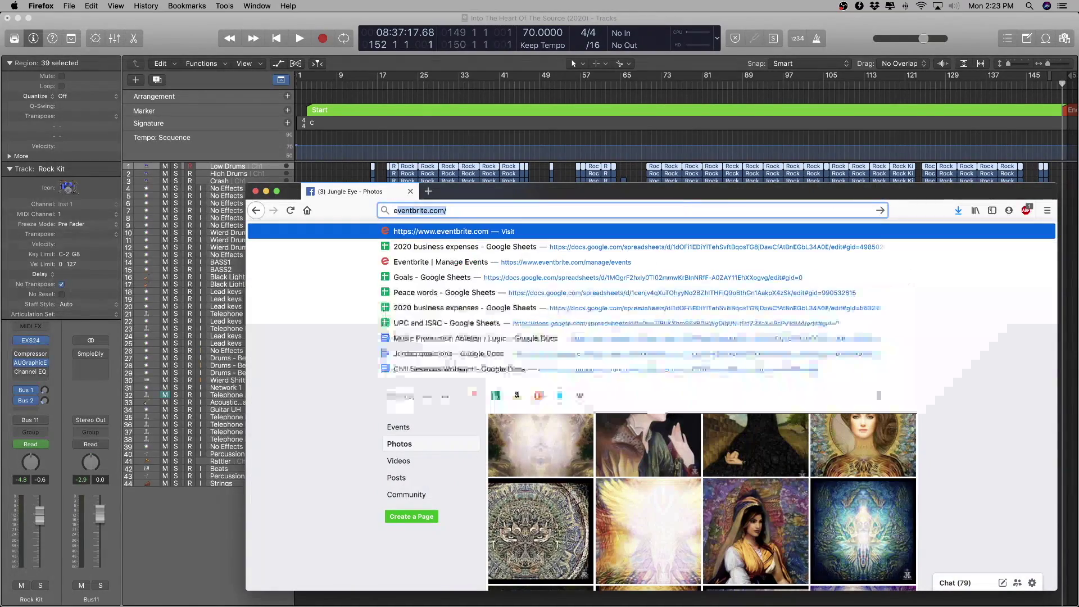
key(BackSpace)
key(BackSpace)
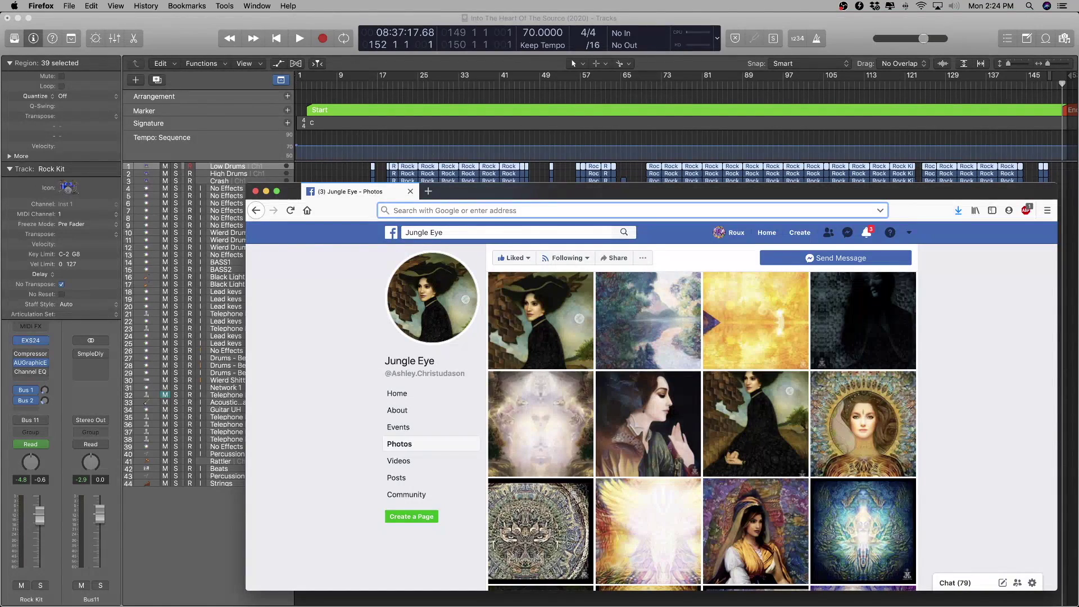
text(upc)
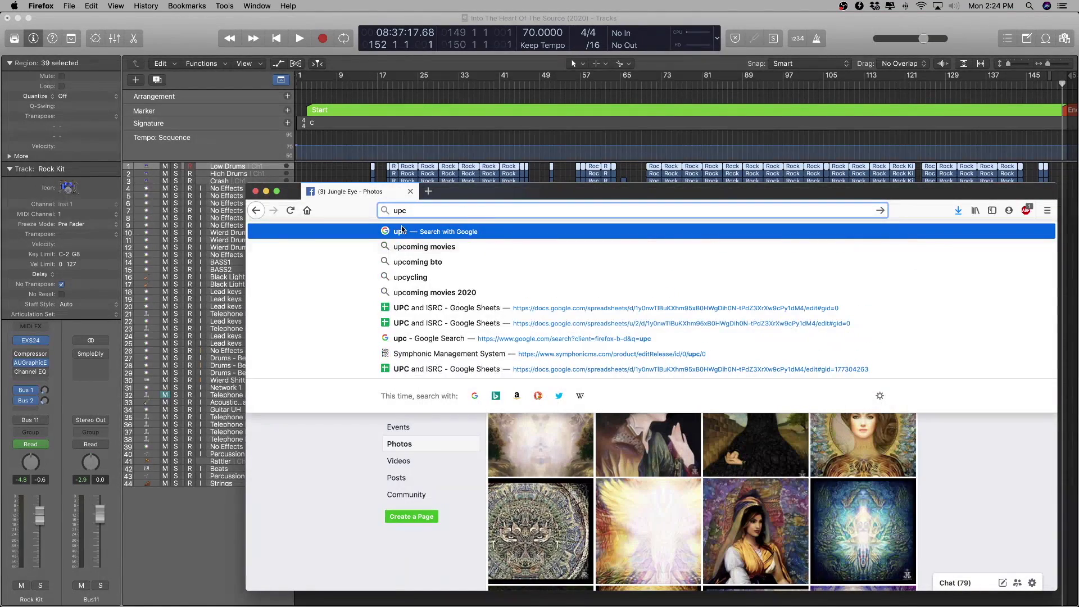
key(BackSpace)
key(BackSpace)
key(BackSpace)
- Look up "master" in the address bar and open the suggested Master fader Readings_Ableton_Logic spreadsheet
text(master)
key(Down)
key(Down)
key(Down)
key(Down)
key(Return)
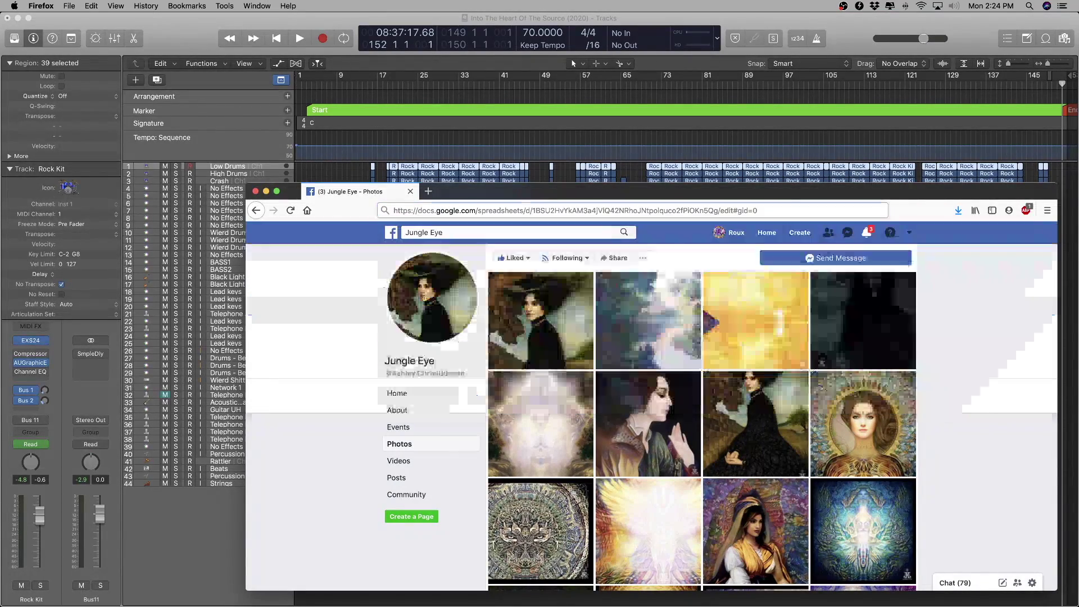
drag(476, 191, 374, 146)
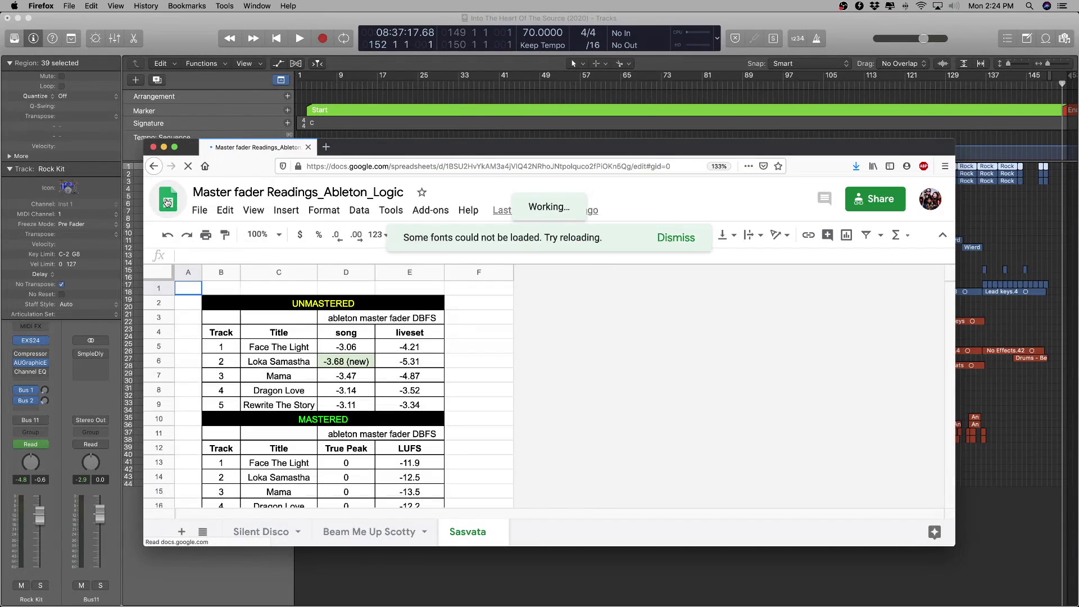
- Go to the Google Sheets home page and create a blank spreadsheet
click(167, 203)
drag(393, 146, 358, 68)
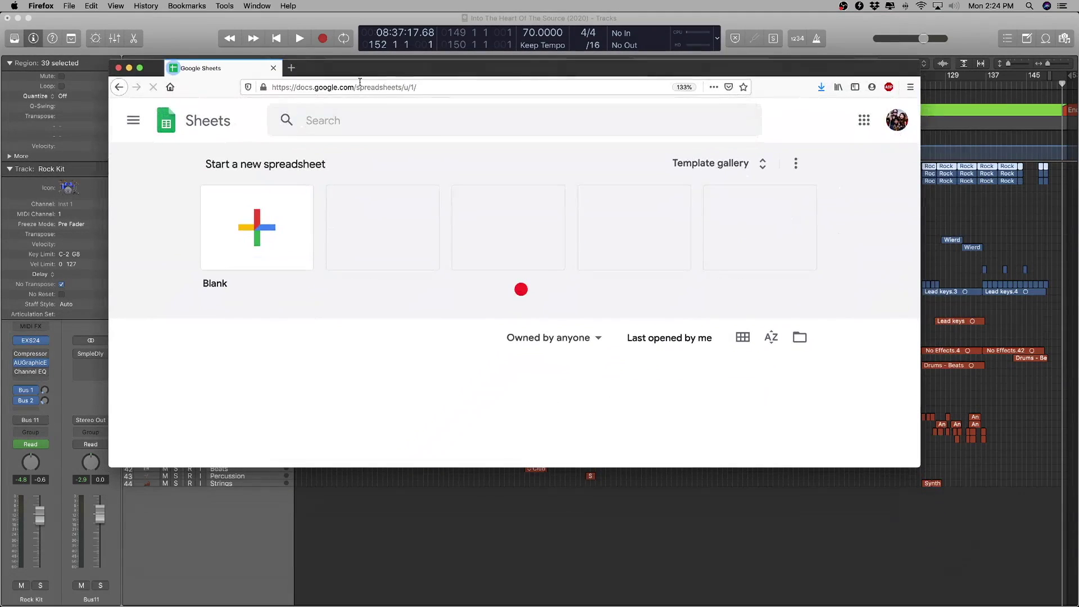
click(258, 236)
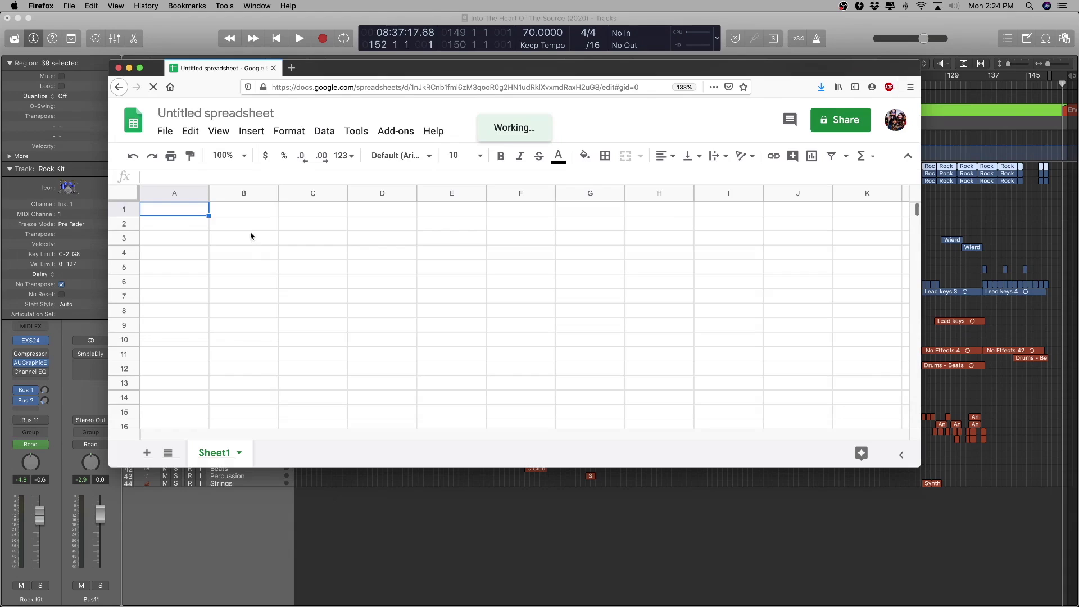
- Enter the headings Rhythm in cell B2 and Bass in cell C2
click(251, 236)
click(254, 229)
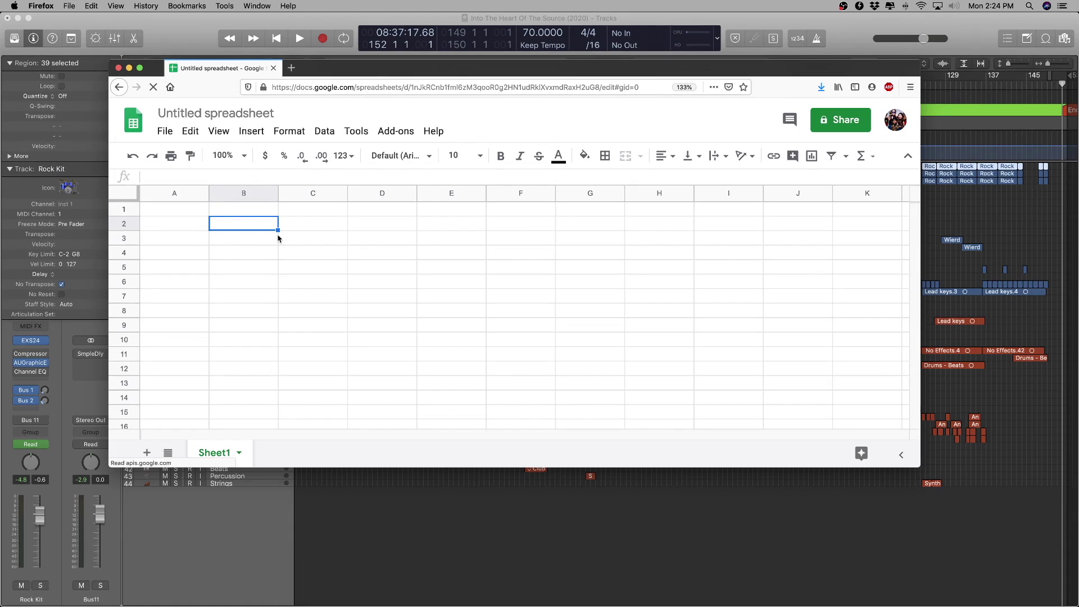
text(Rhythm)
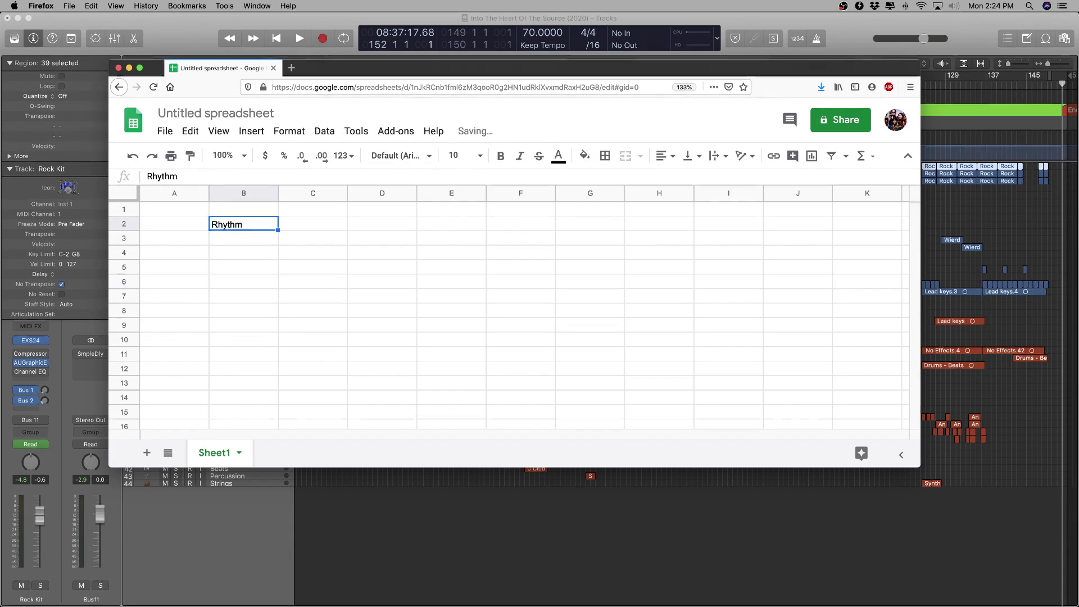
key(Tab)
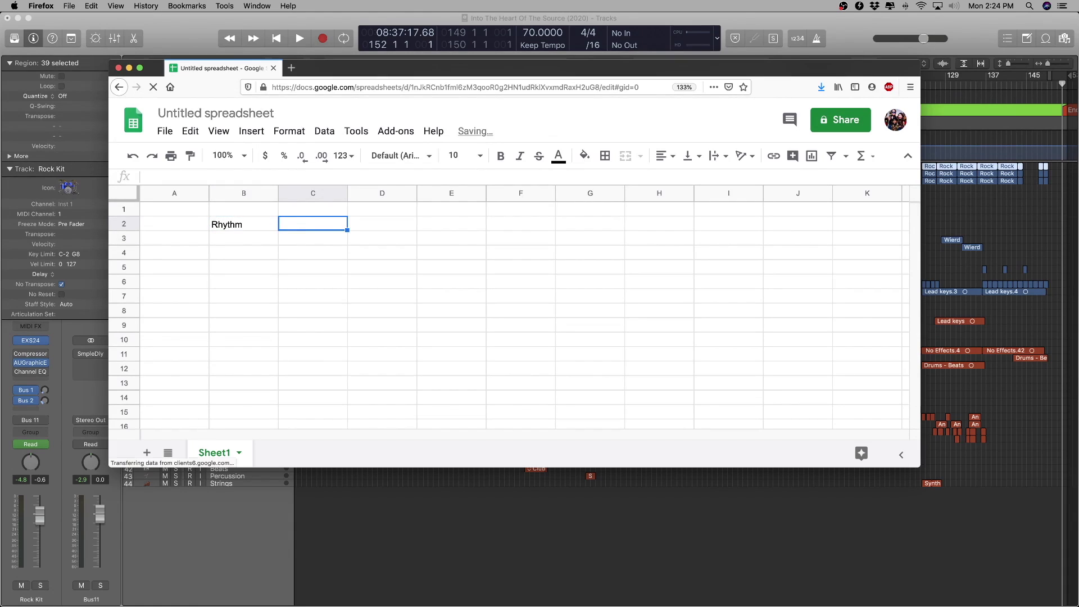
text(Bass)
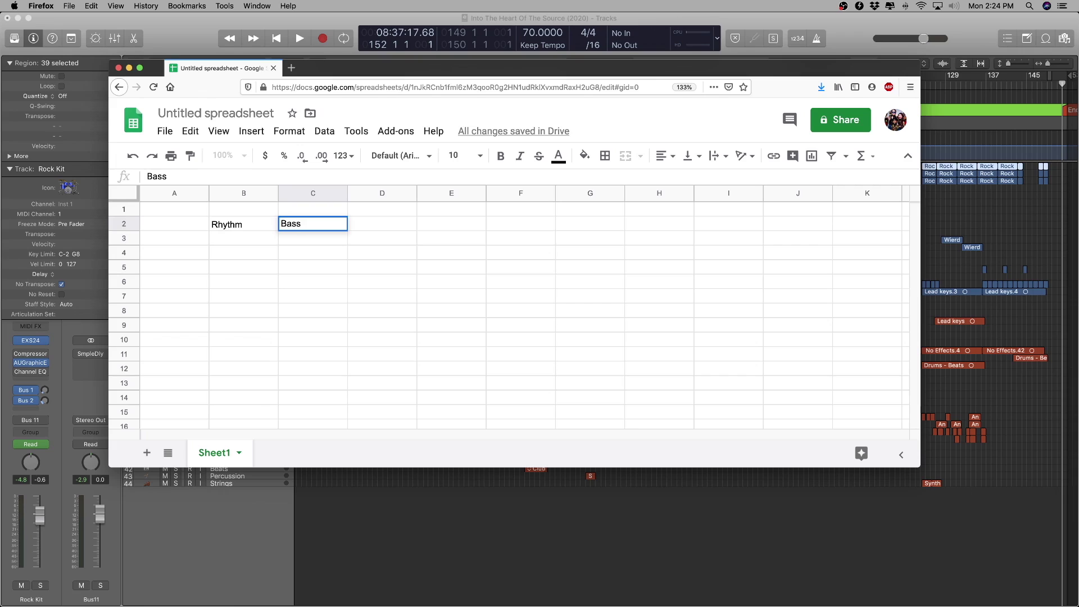
key(Return)
- Continue the heading row with Melodic in D2, Transitions in E2 and Pads in F2
key(Up)
key(Right)
text(Melodic)
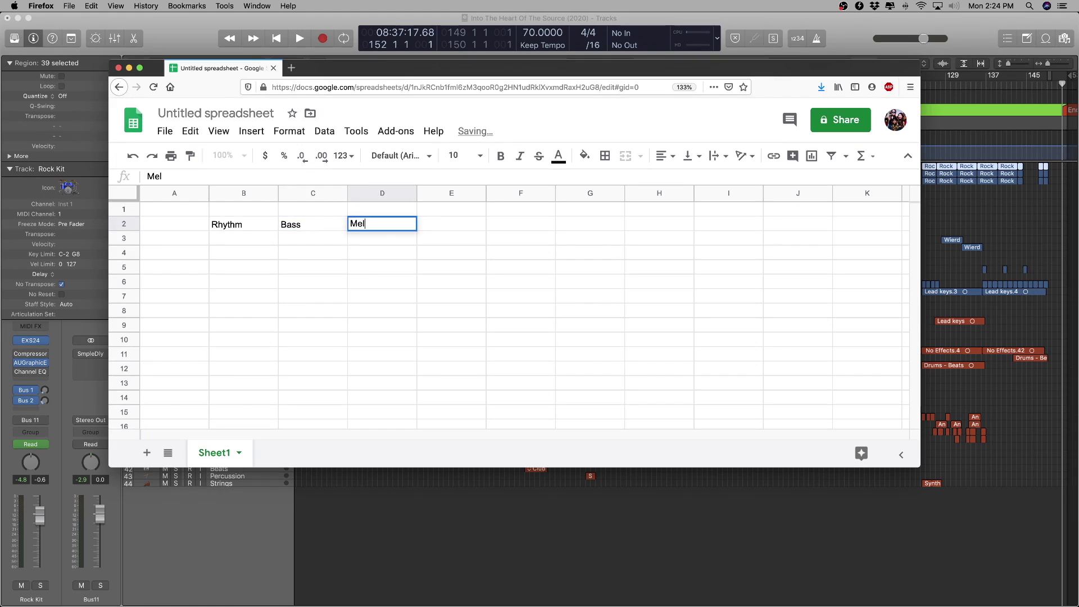
key(Return)
key(Right)
key(Up)
text(Transition)
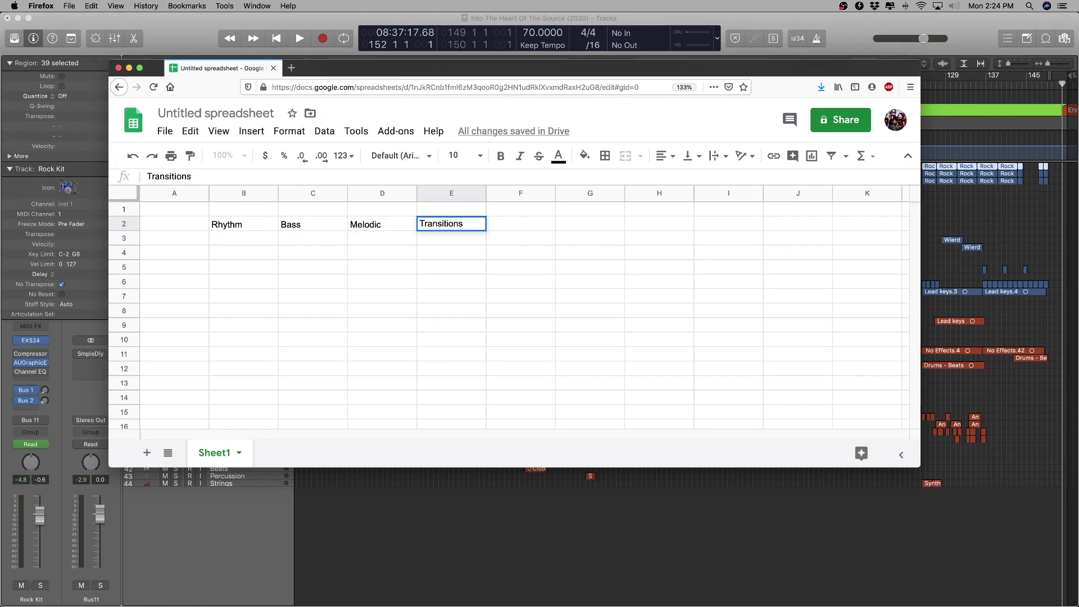
text(s)
key(Tab)
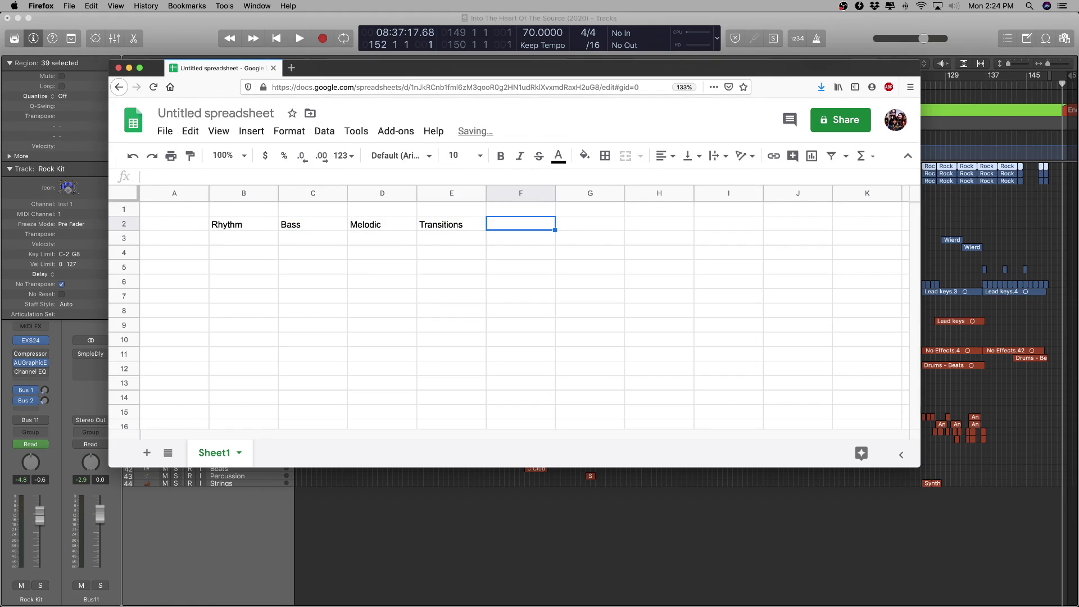
text(Pads)
key(Return)
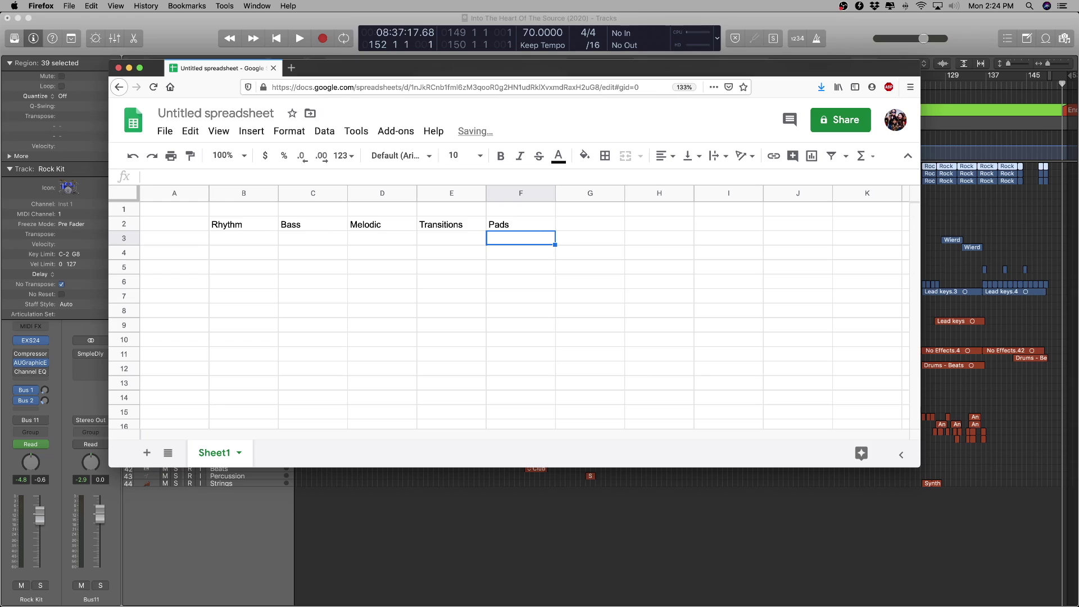
- Fill the Rhythm heading cell with a pale light red
click(258, 224)
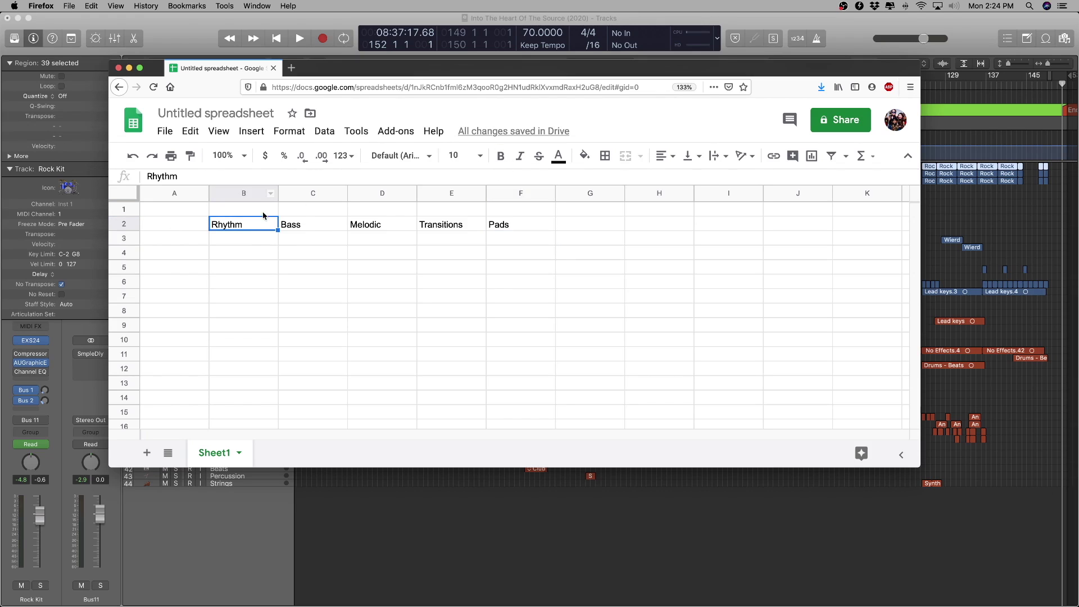
click(584, 156)
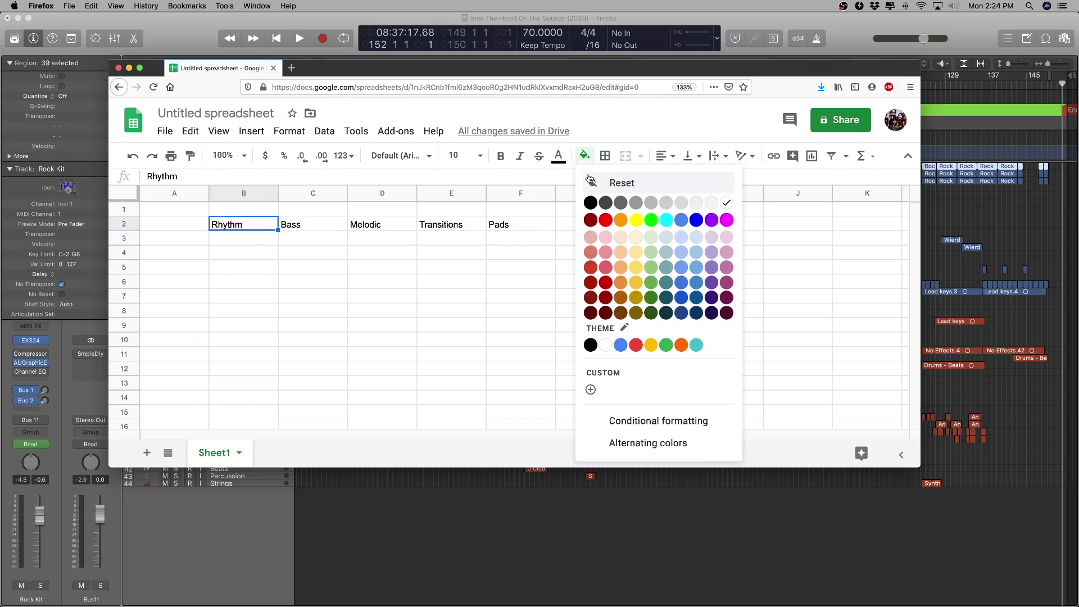
click(598, 217)
click(584, 156)
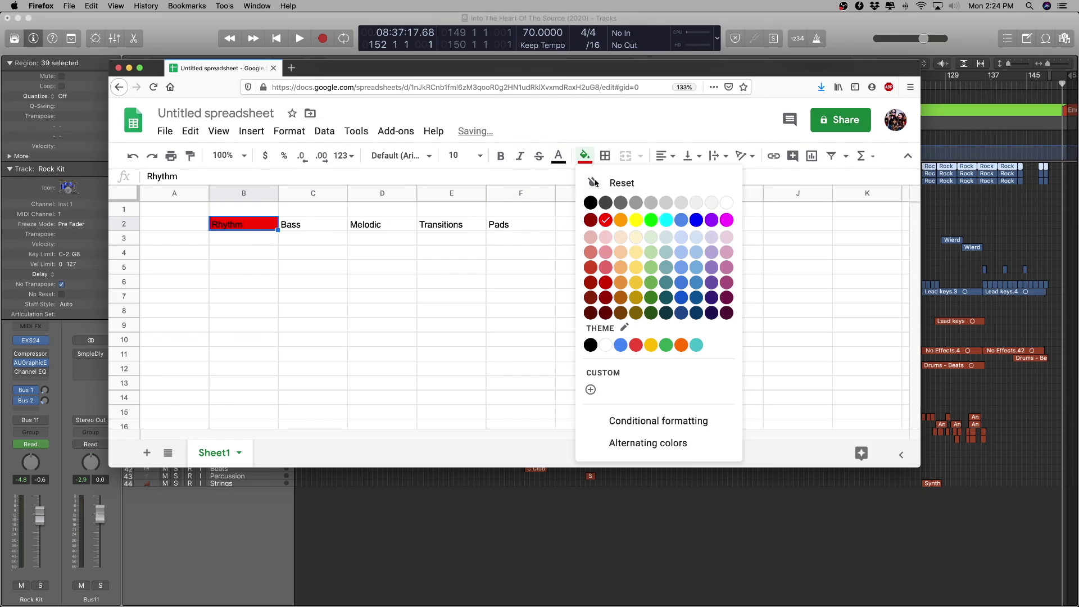
click(606, 241)
- Fill the Bass heading with a pale light blue and the Melodic heading with light purple 3
click(336, 229)
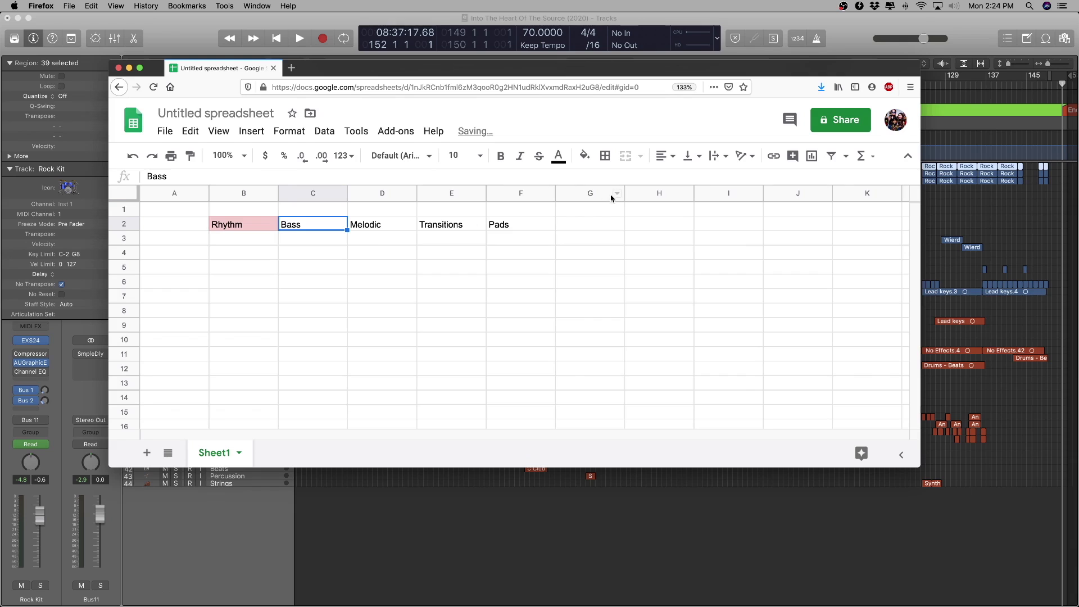
click(584, 156)
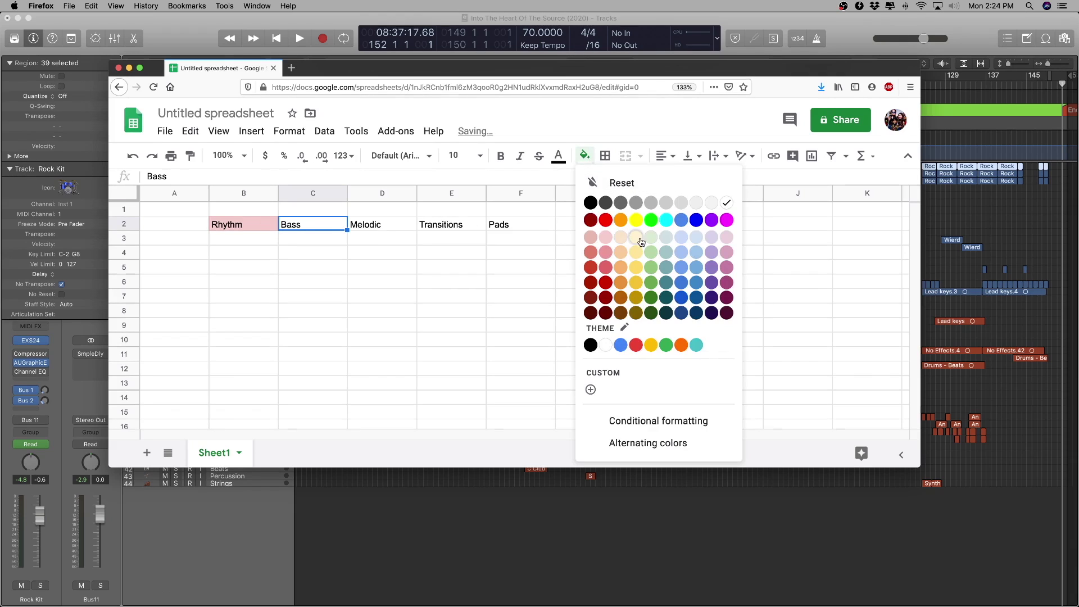
click(681, 236)
click(409, 228)
click(584, 156)
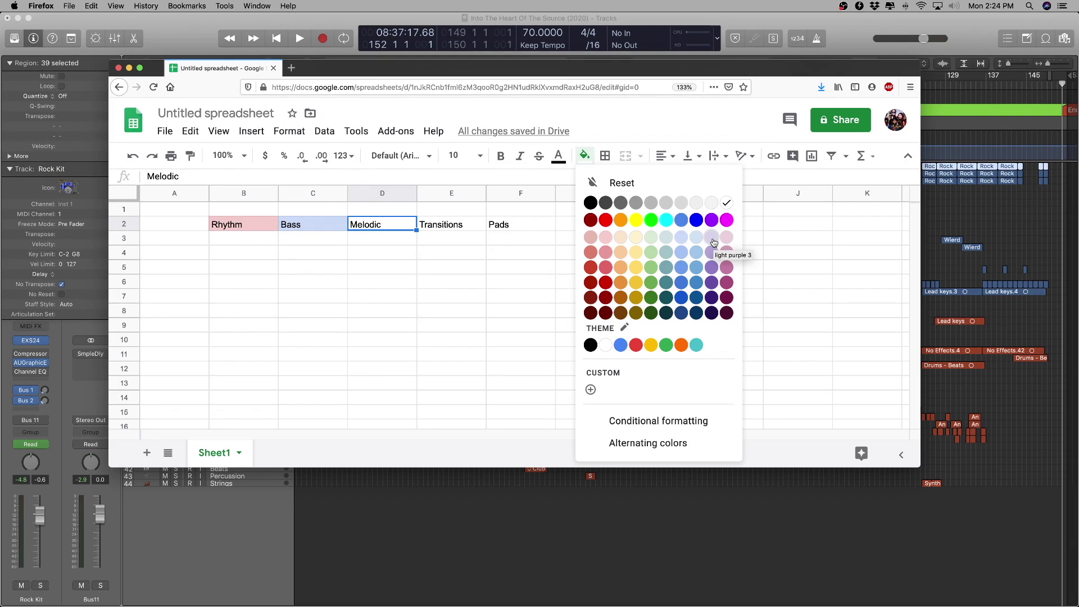
click(713, 242)
- Fill the Transitions heading with a pale light yellow and the Pads heading with a medium orange
click(465, 225)
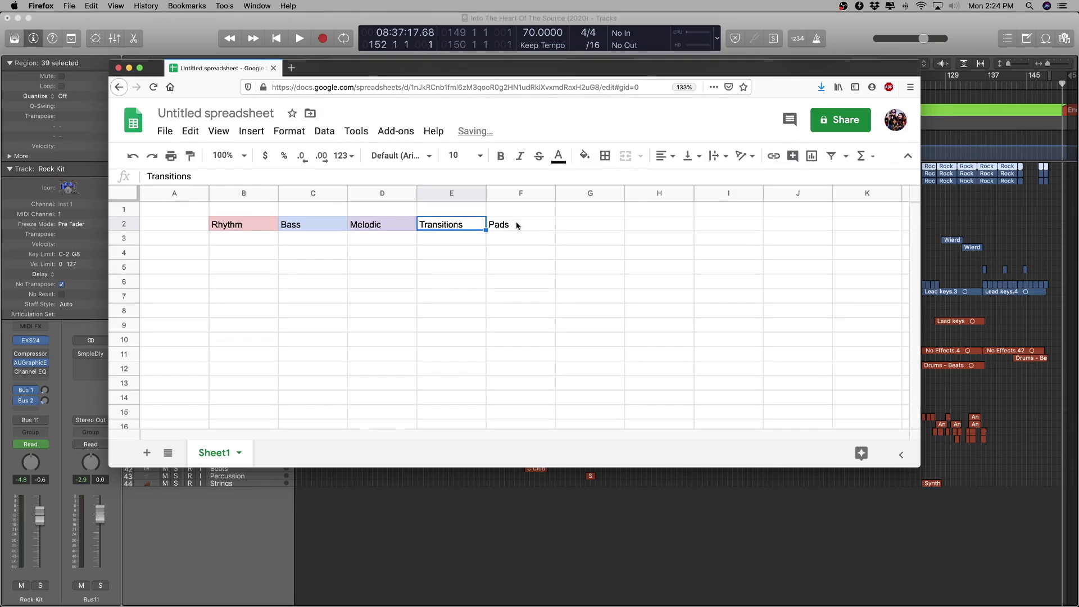
click(584, 156)
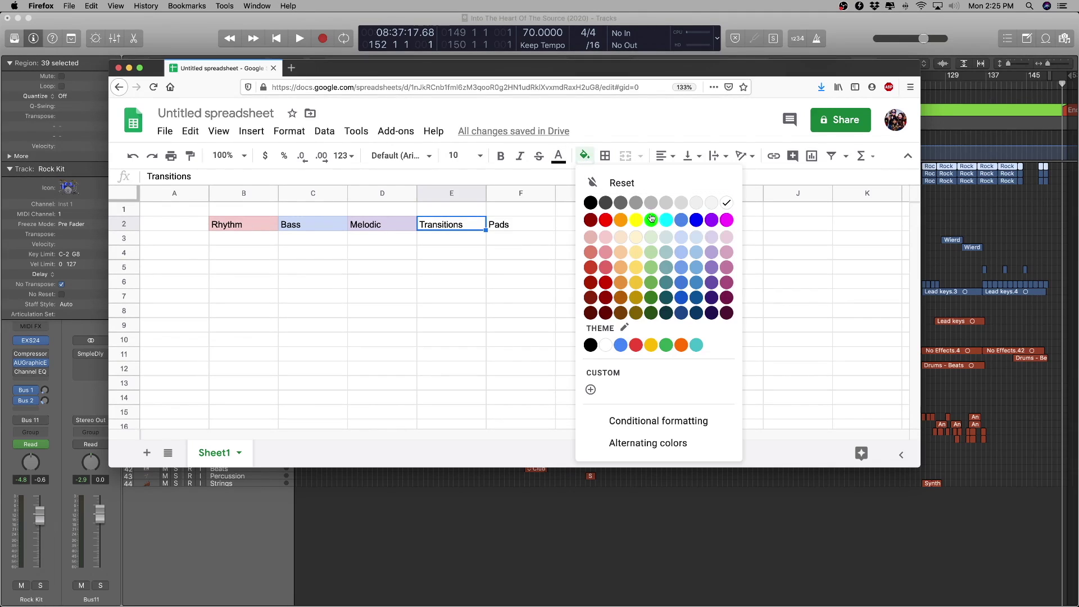
click(635, 237)
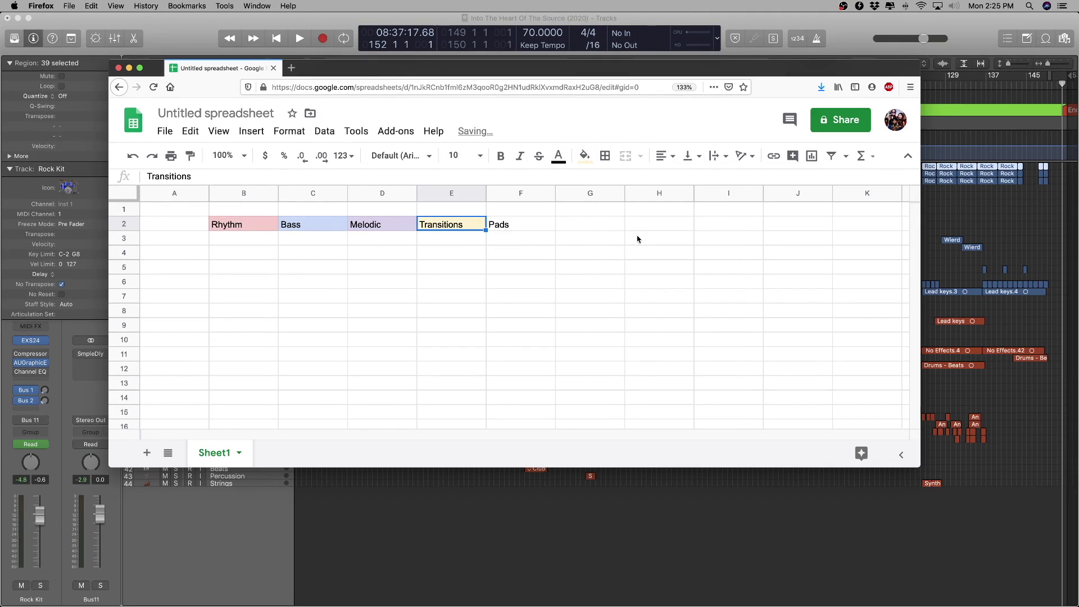
click(520, 242)
click(512, 225)
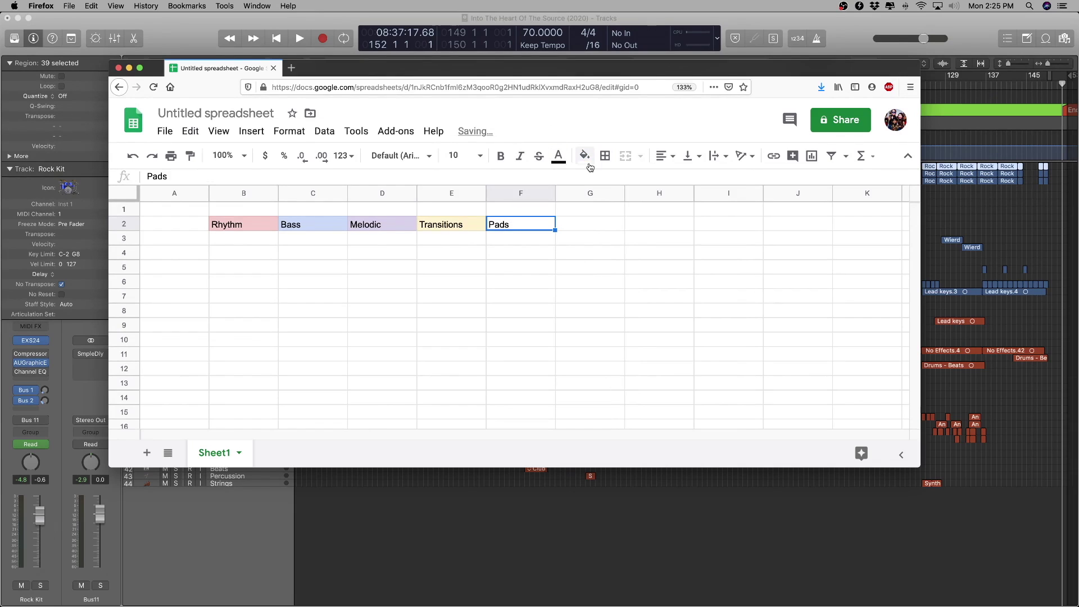
click(589, 163)
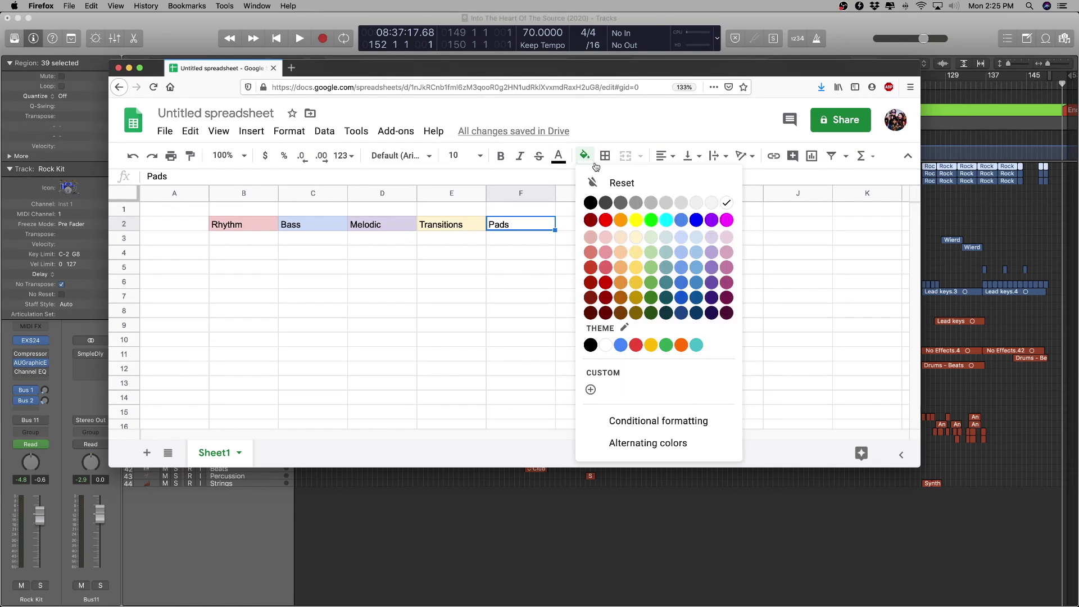
click(622, 271)
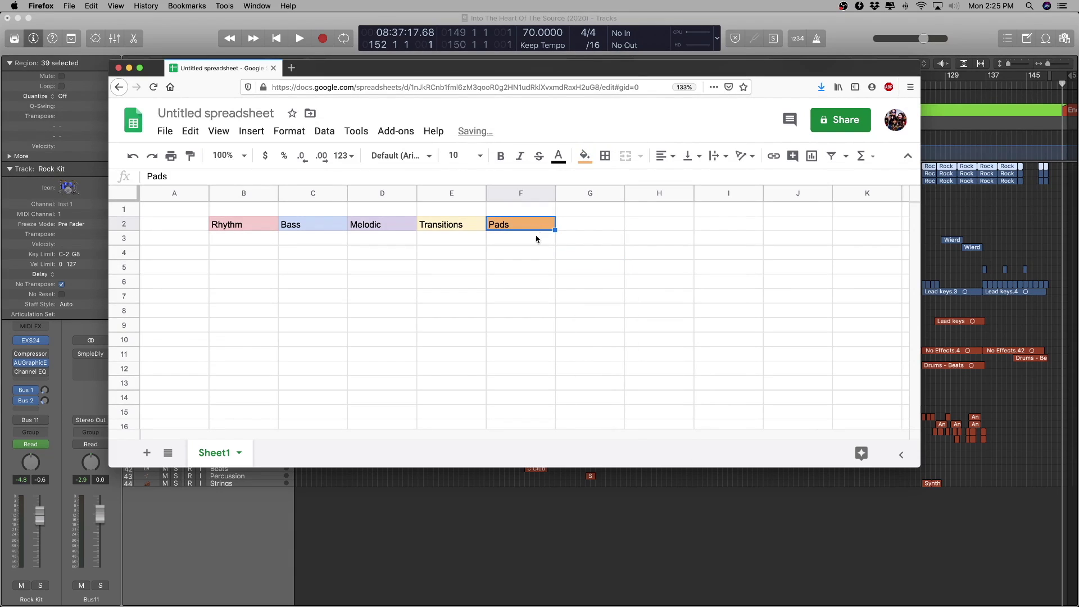
- Rename the spreadsheet as Colour scheme for tracks
click(571, 289)
click(239, 113)
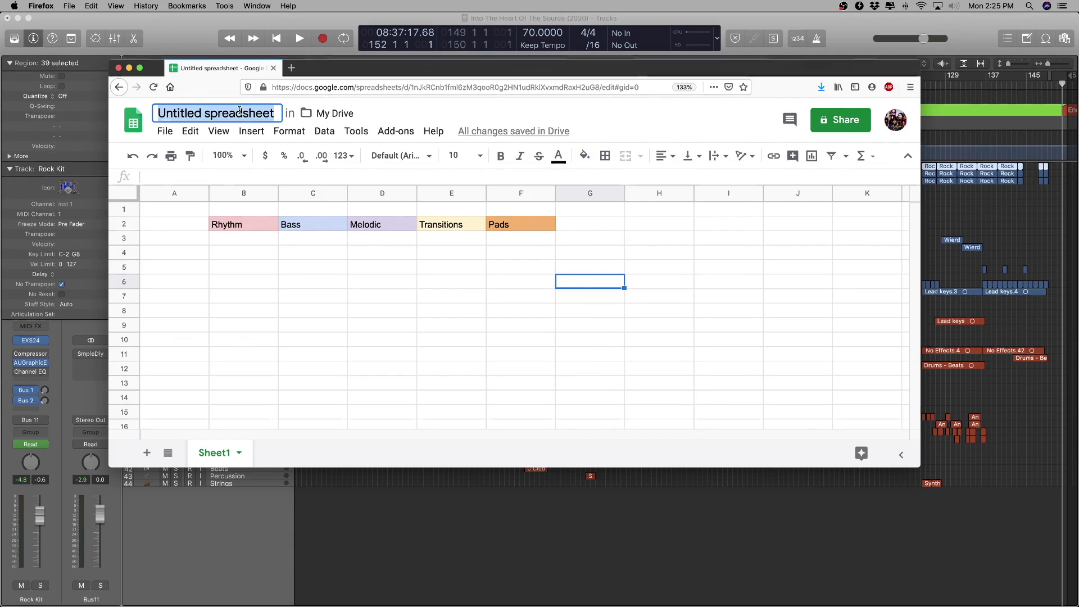
text(Colour scheme for tracks)
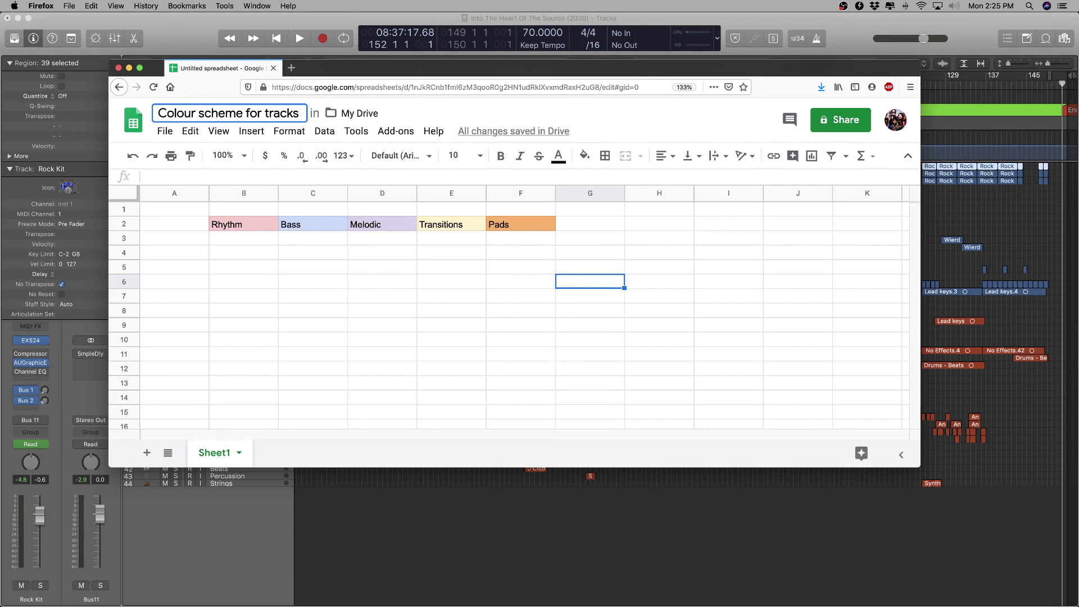
key(Return)
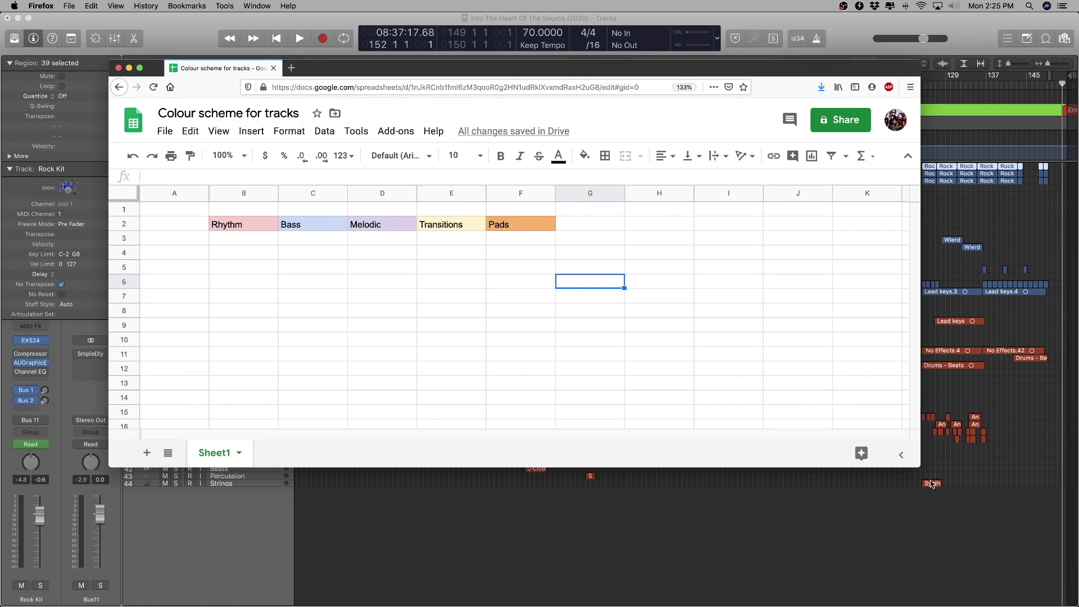
- Shrink the spreadsheet's browser window, dismiss its size notice and minimize it to uncover the Logic Pro project
drag(918, 466, 697, 289)
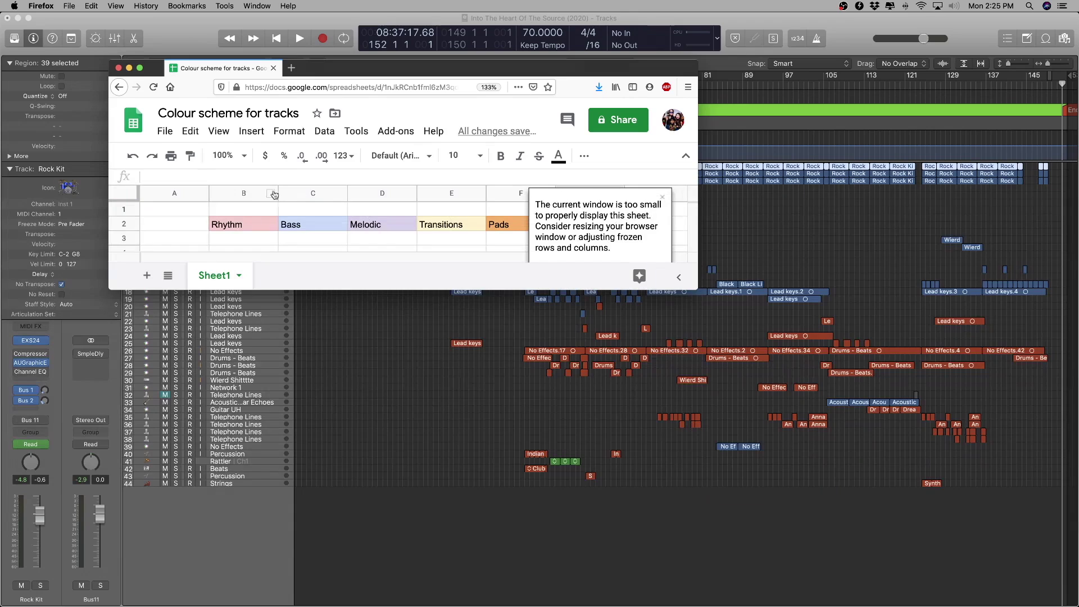
click(247, 193)
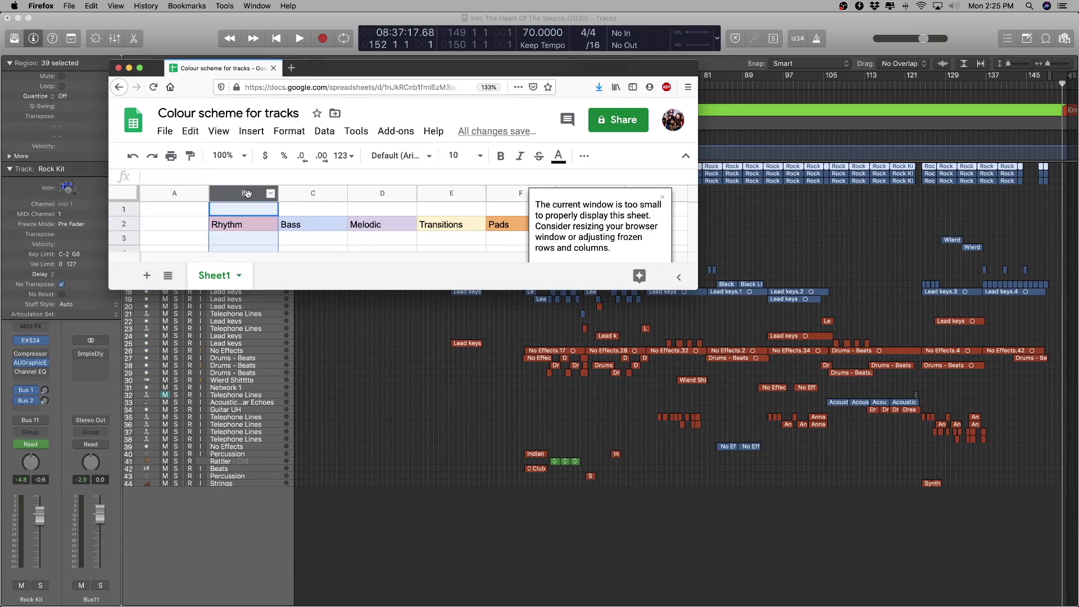
click(663, 198)
double_click(409, 71)
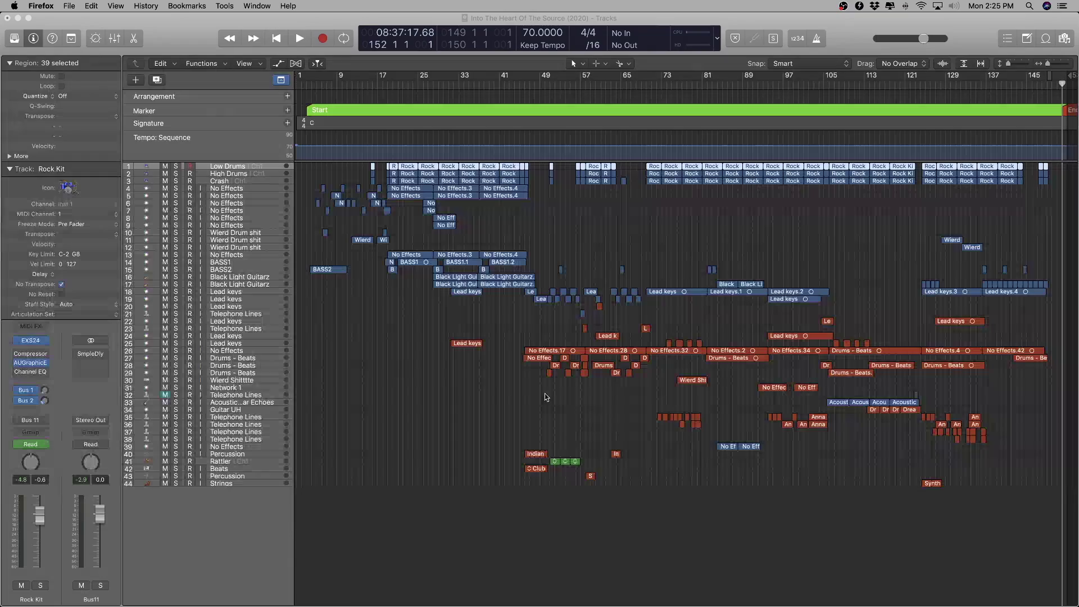
- Show the mixer in Logic Pro and examine the Stereo Out channel, Aux 2's input choices and the Echo channel's plug-in choices
click(409, 420)
key(x)
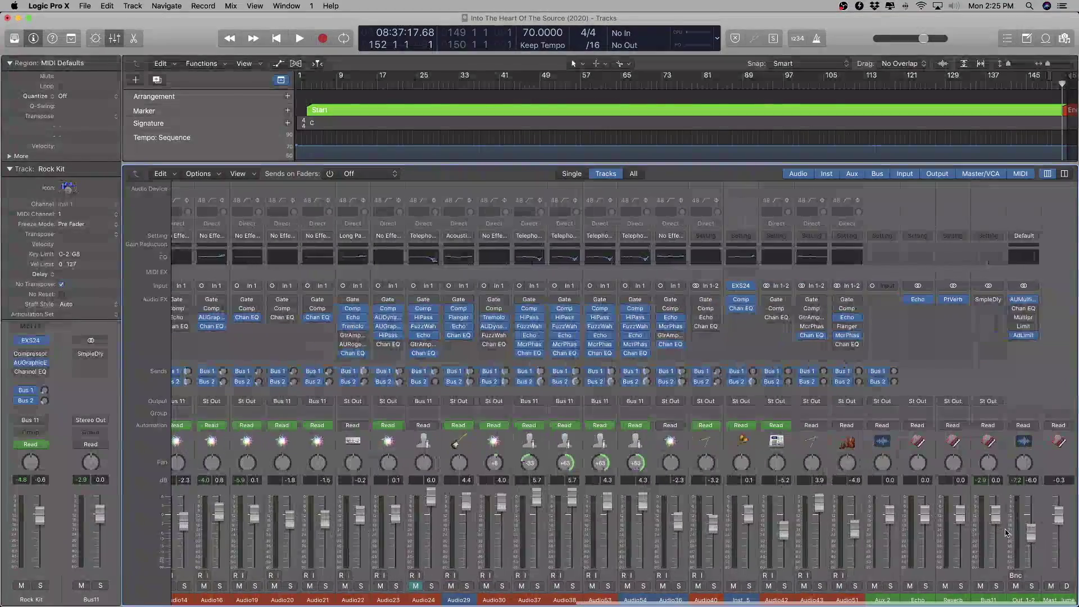
click(1037, 539)
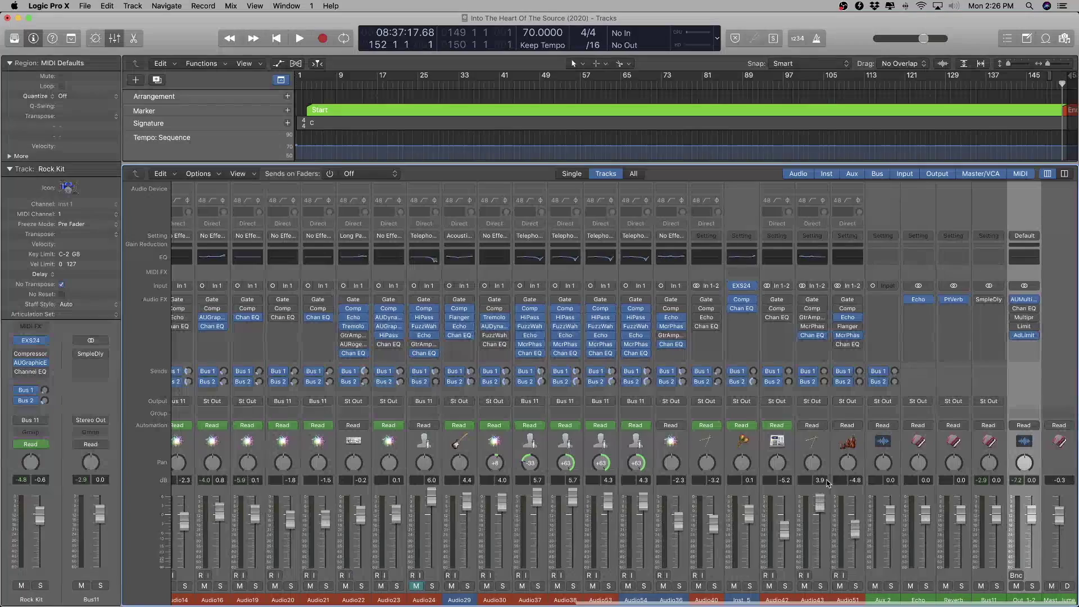
click(894, 600)
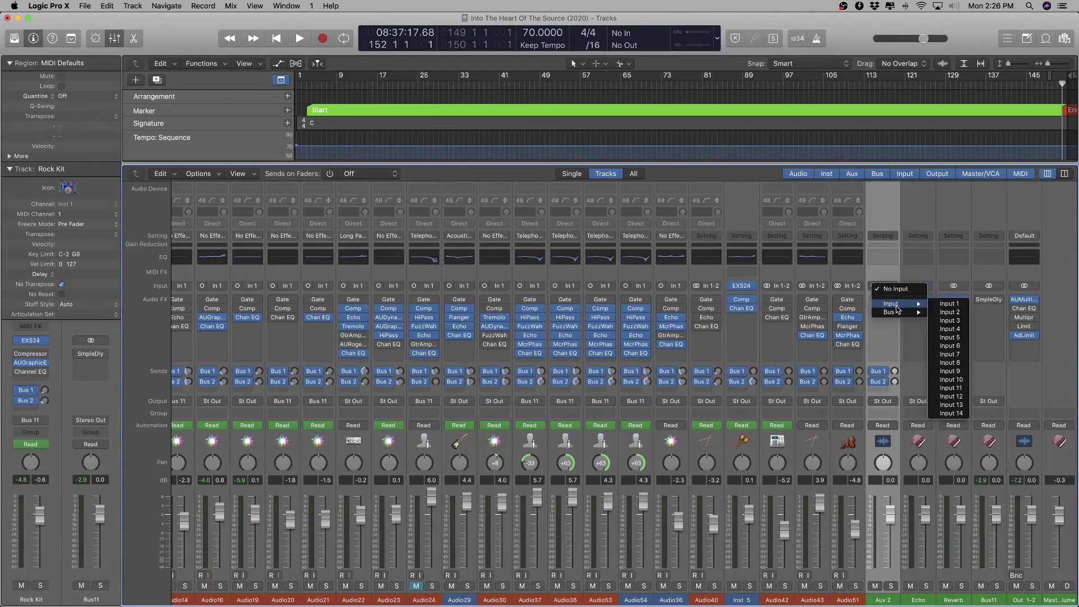
mouse_move(898, 314)
click(882, 352)
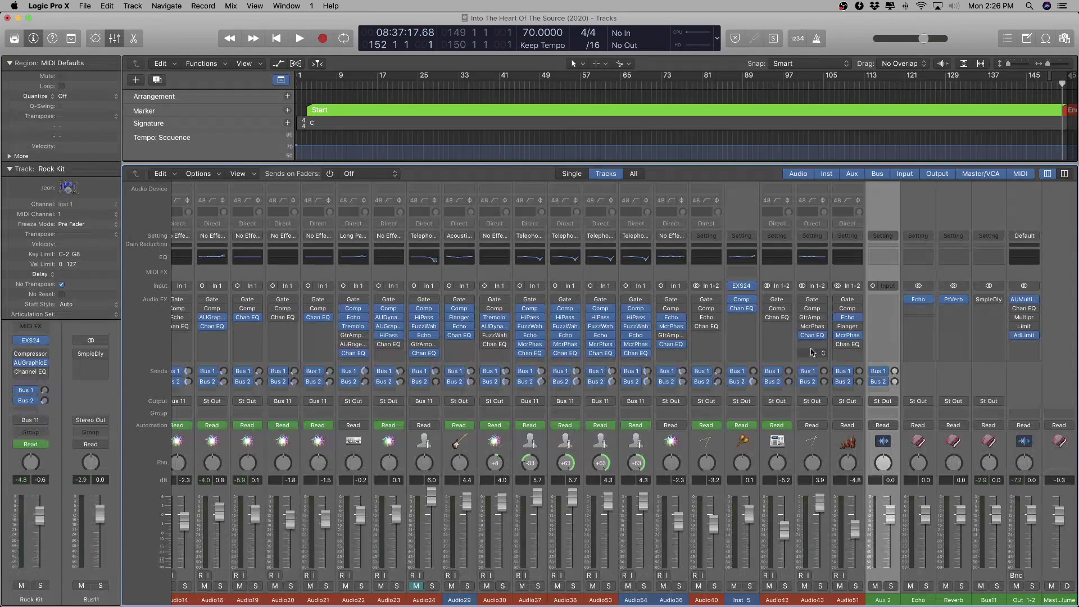
click(929, 301)
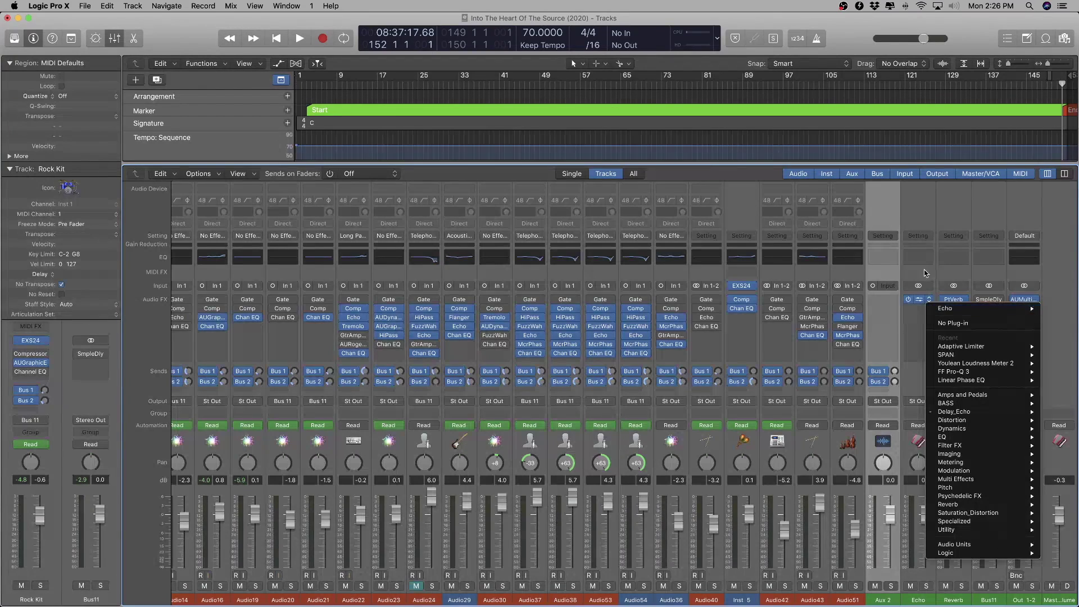
click(928, 290)
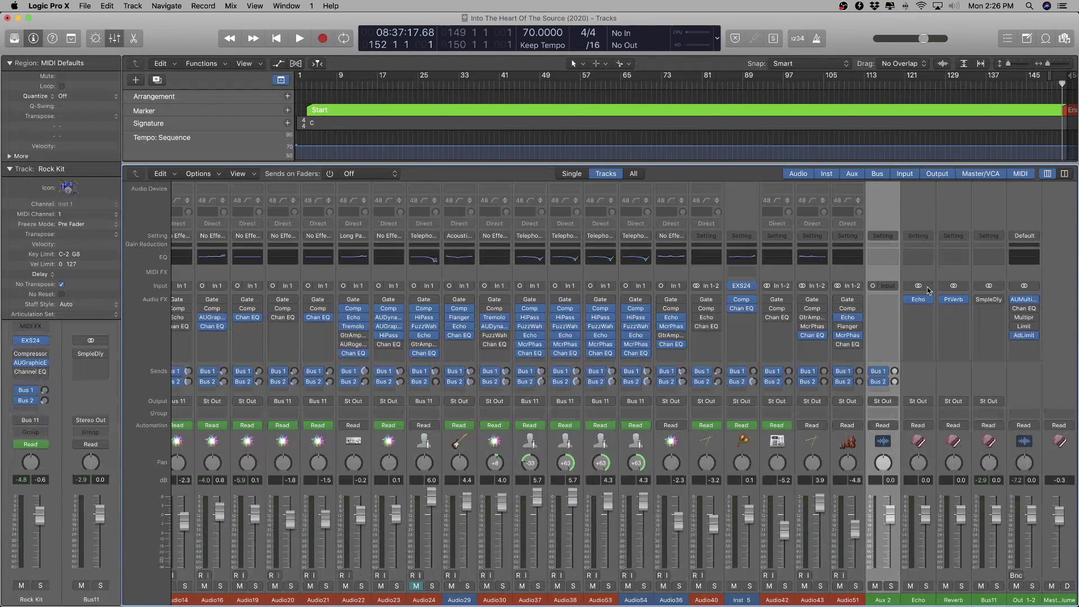
- Examine the available send buses on Audio53 and review the Echo, Reverb, Bus11 and Aux 2 channel routing
click(596, 392)
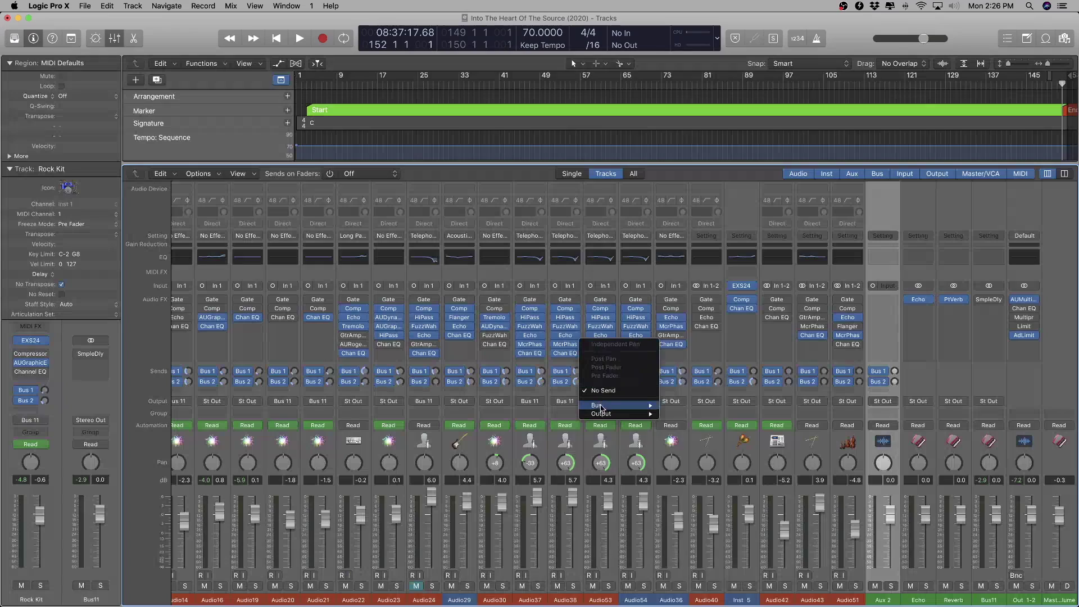
mouse_move(602, 406)
mouse_move(680, 548)
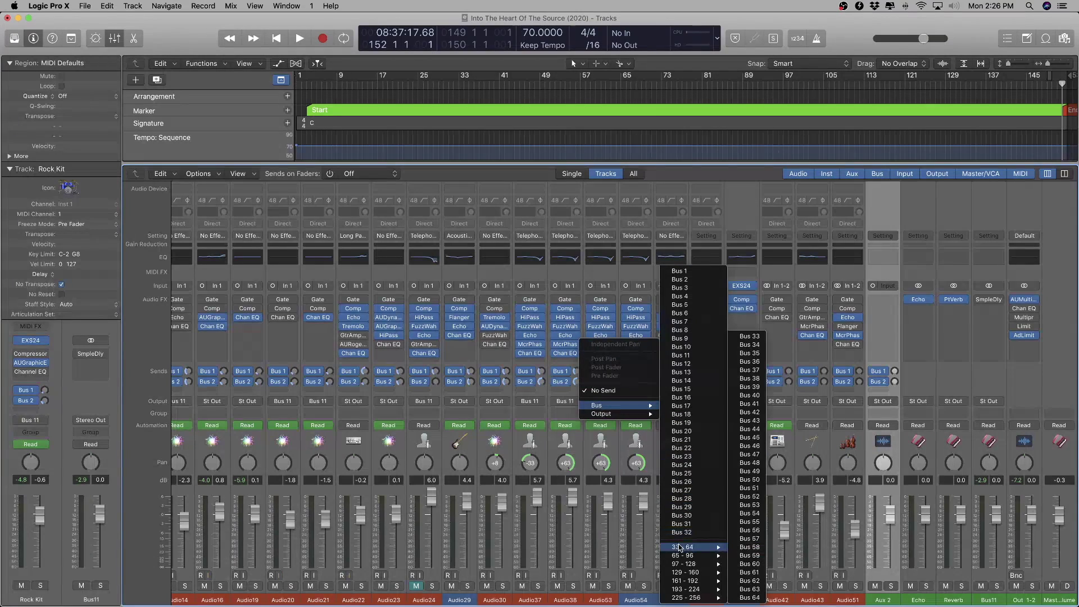
click(952, 589)
click(911, 601)
click(962, 601)
click(984, 601)
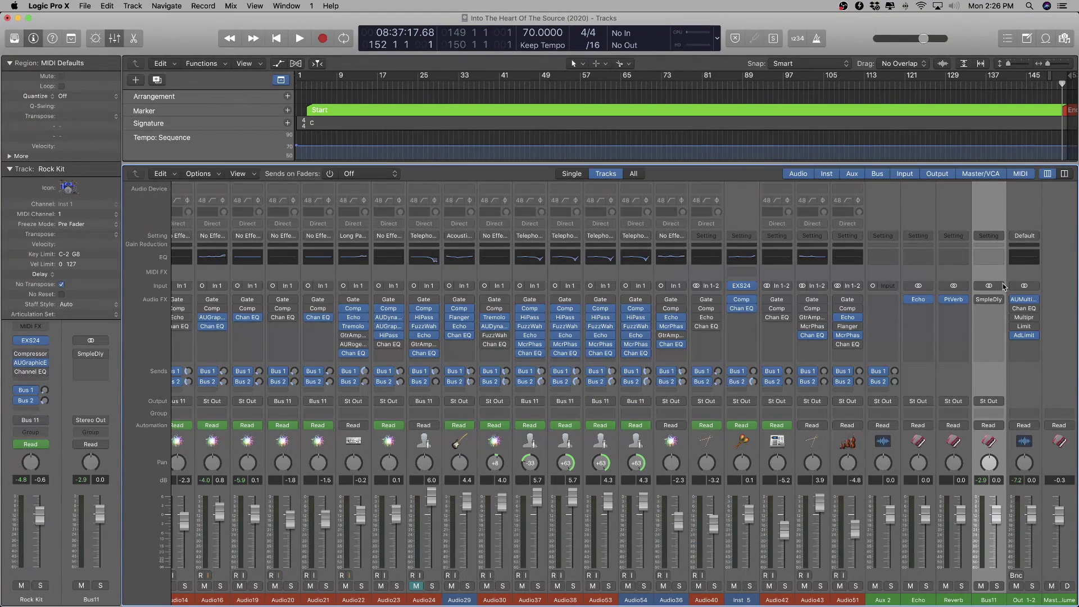
click(879, 284)
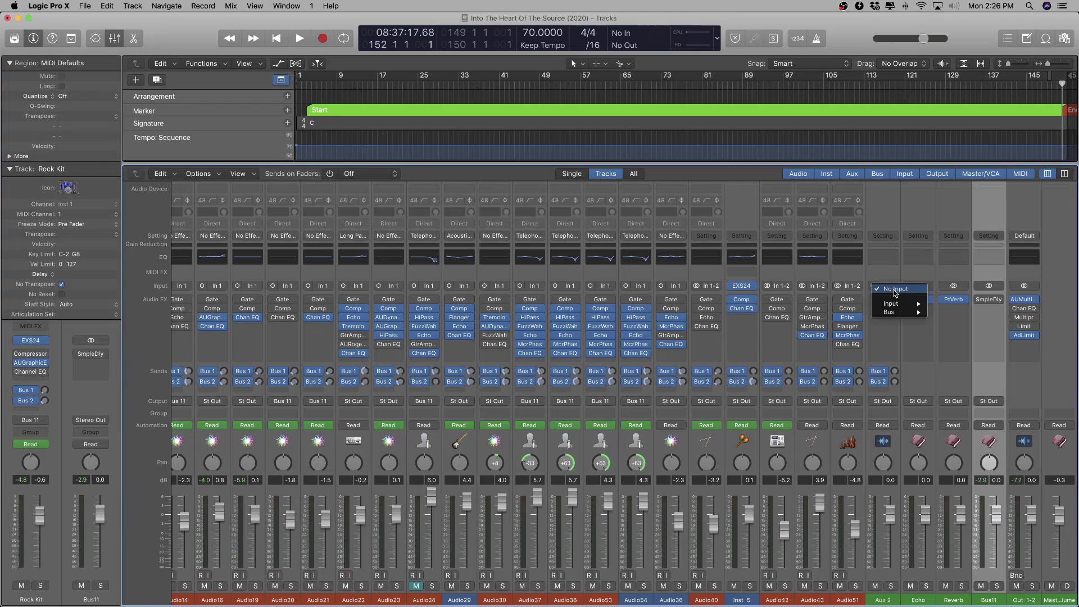
click(885, 340)
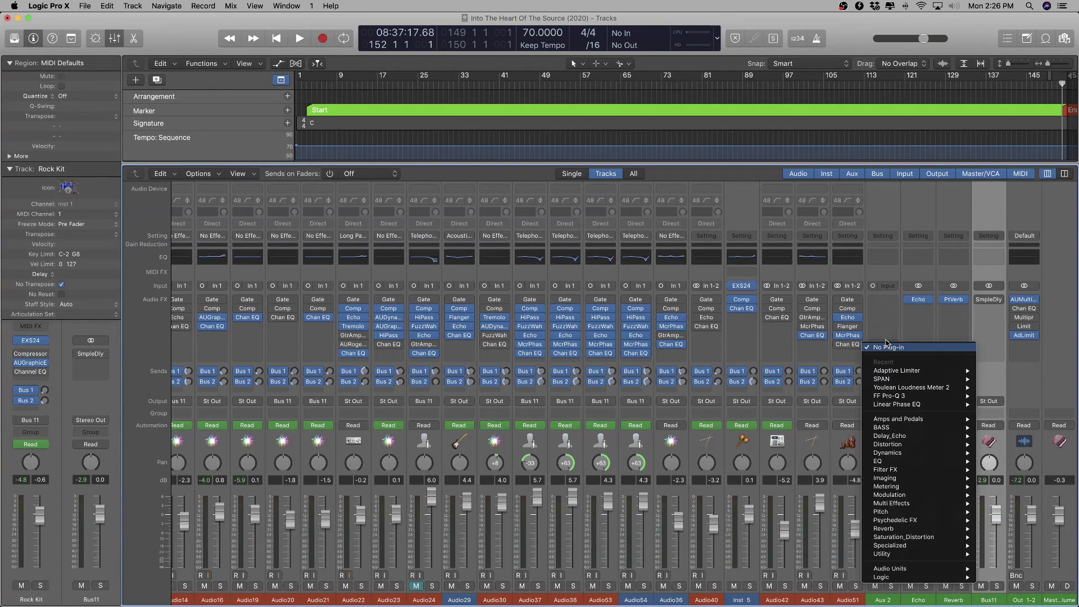
click(891, 310)
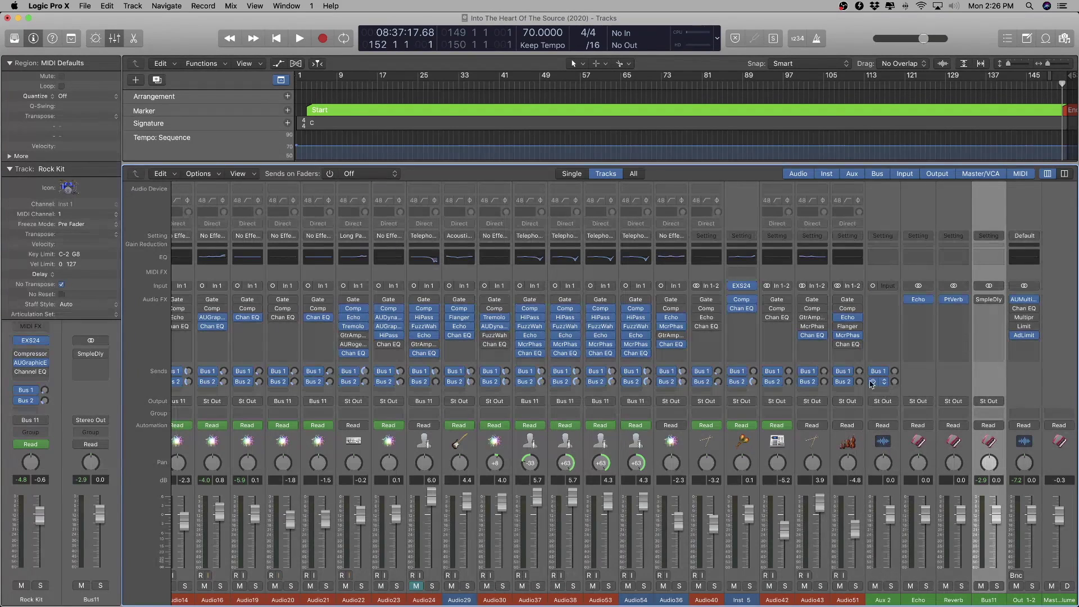
- Hide the mixer and the global tracks so the full track list fills the workspace
scroll(314, 379, left, 15)
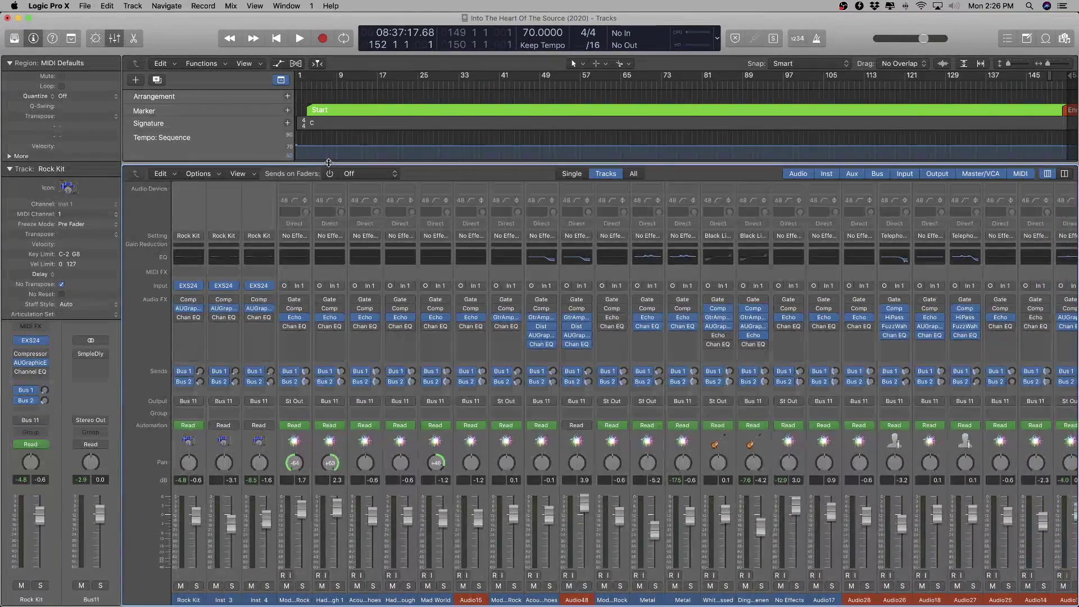
key(x)
click(281, 82)
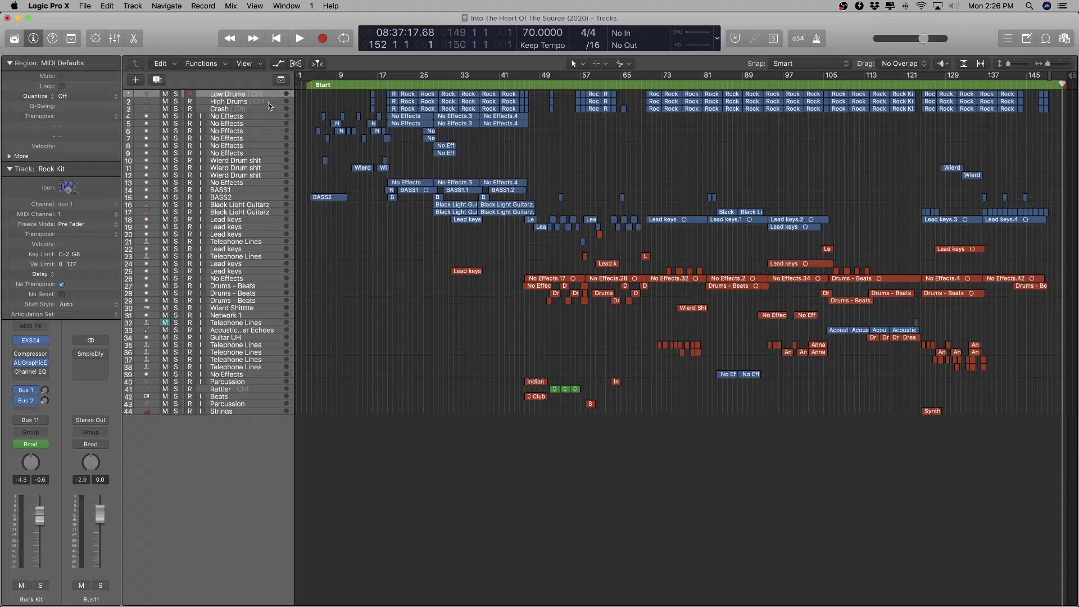
- Select all Low Drums regions, enlarge their track and place the playhead at the region start in bar 18
click(269, 94)
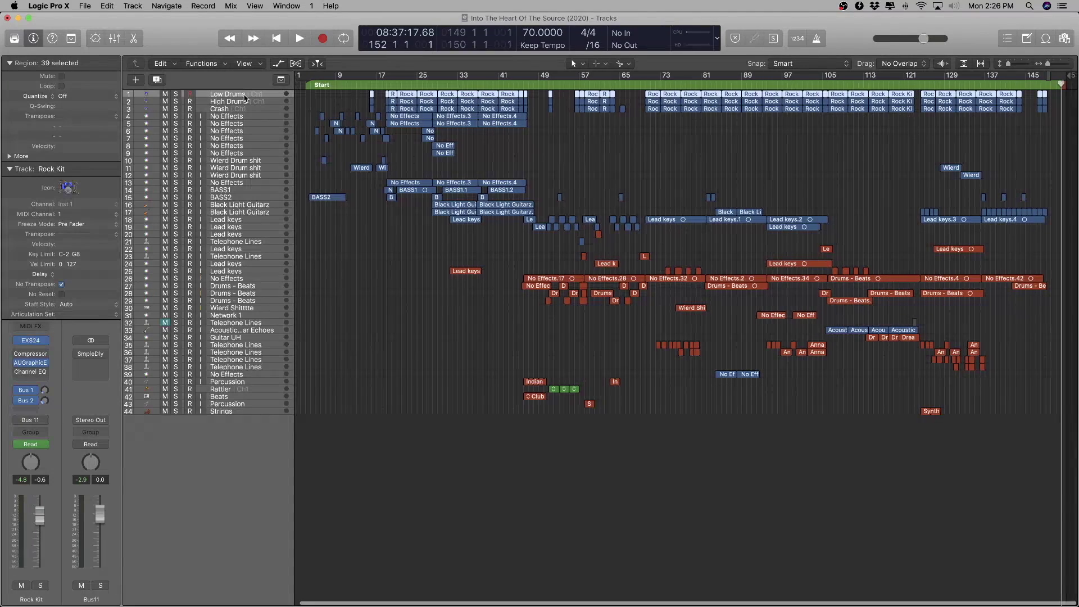
key(ctrl+z)
scroll(366, 133, up, 5)
scroll(367, 134, right, 10)
scroll(367, 133, right, 5)
click(831, 83)
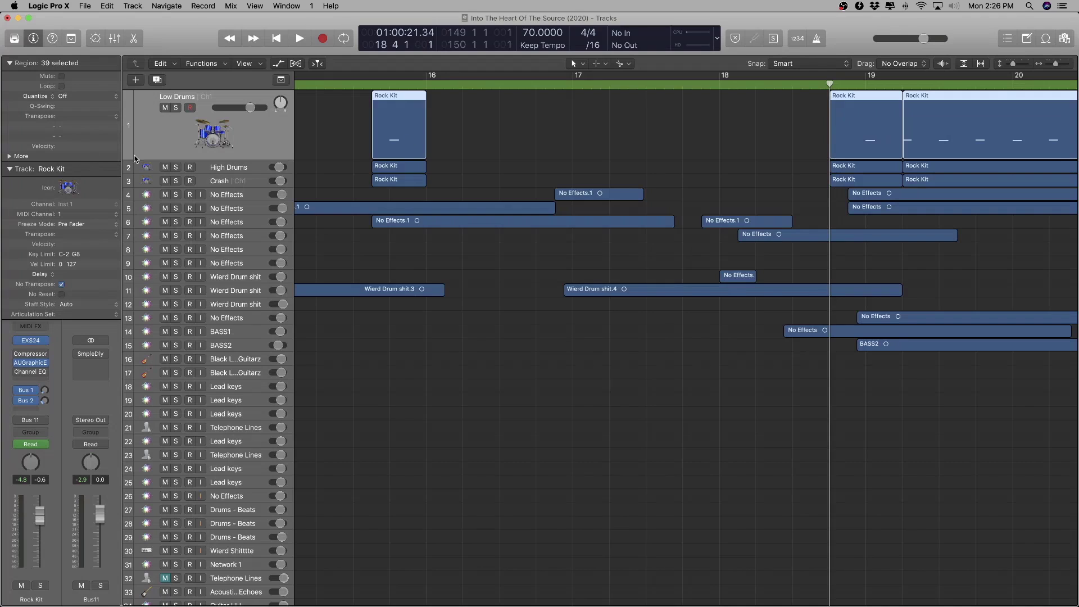
- Solo the Low Drums track, play it from bar 18 while viewing its regions, and stop playback in bar 22
click(175, 107)
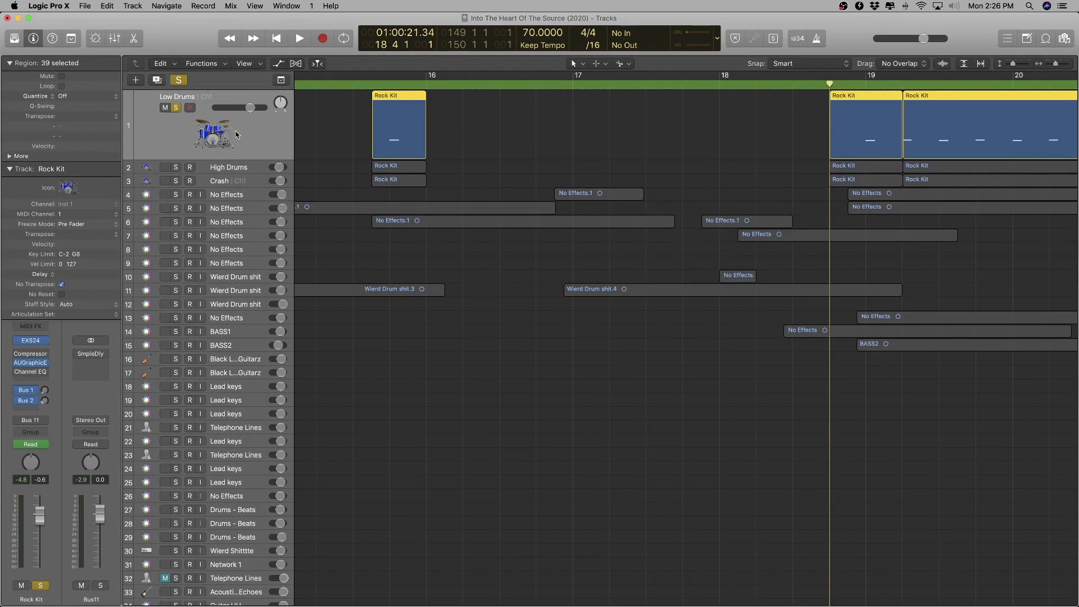
key(space)
scroll(763, 94, right, 5)
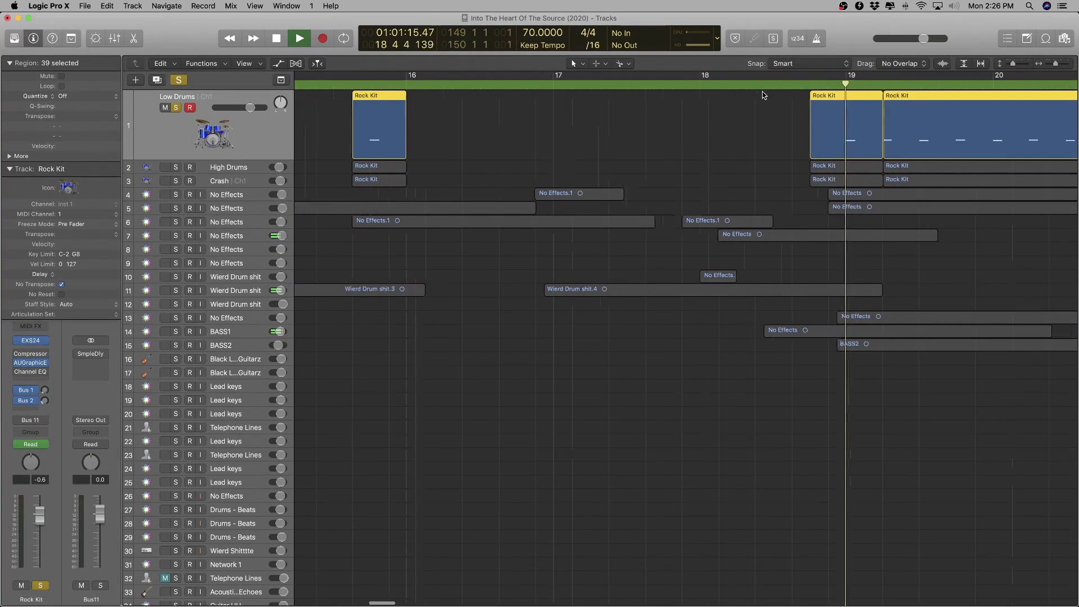
scroll(764, 128, left, 5)
scroll(763, 128, left, 10)
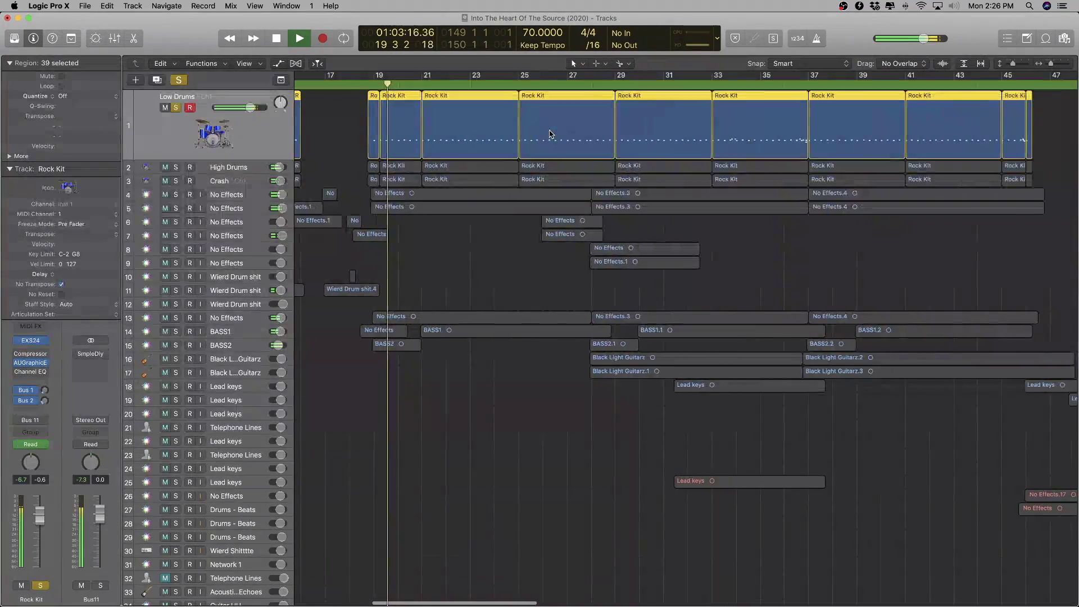
scroll(549, 134, left, 15)
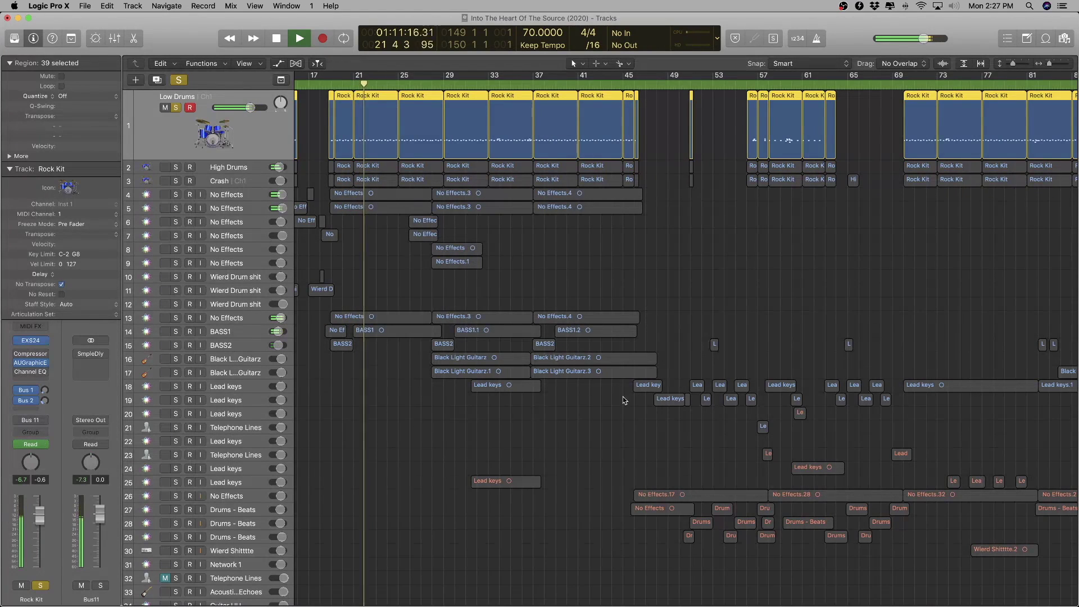
key(space)
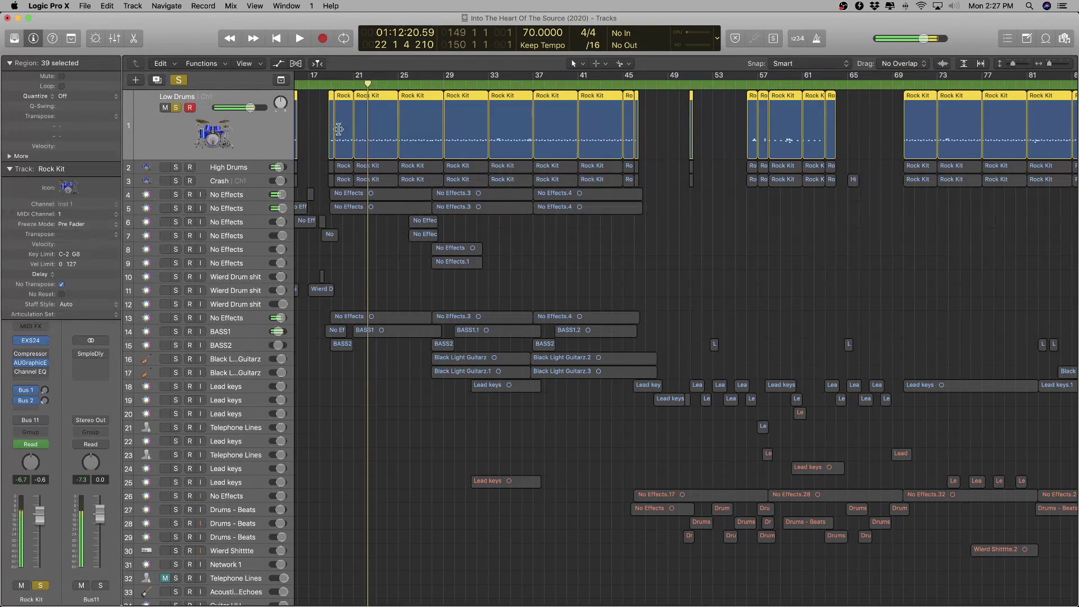
- Open the Low Drums regions in the Piano Roll along with the Rock Kit EXS24 instrument, and inspect the notes around bars 25 to 42
double_click(347, 99)
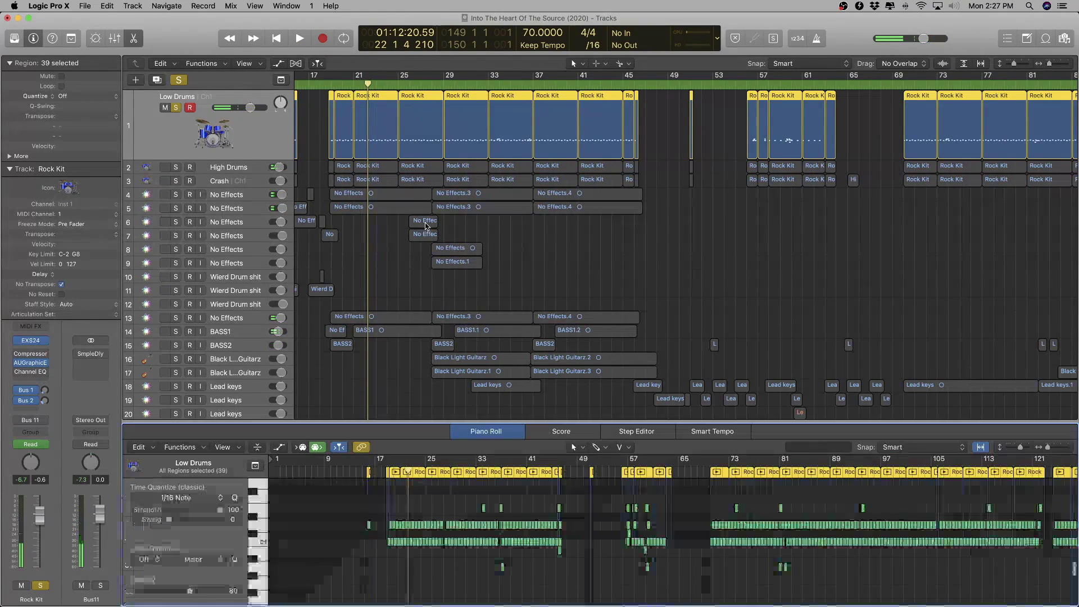
scroll(606, 562, up, 2)
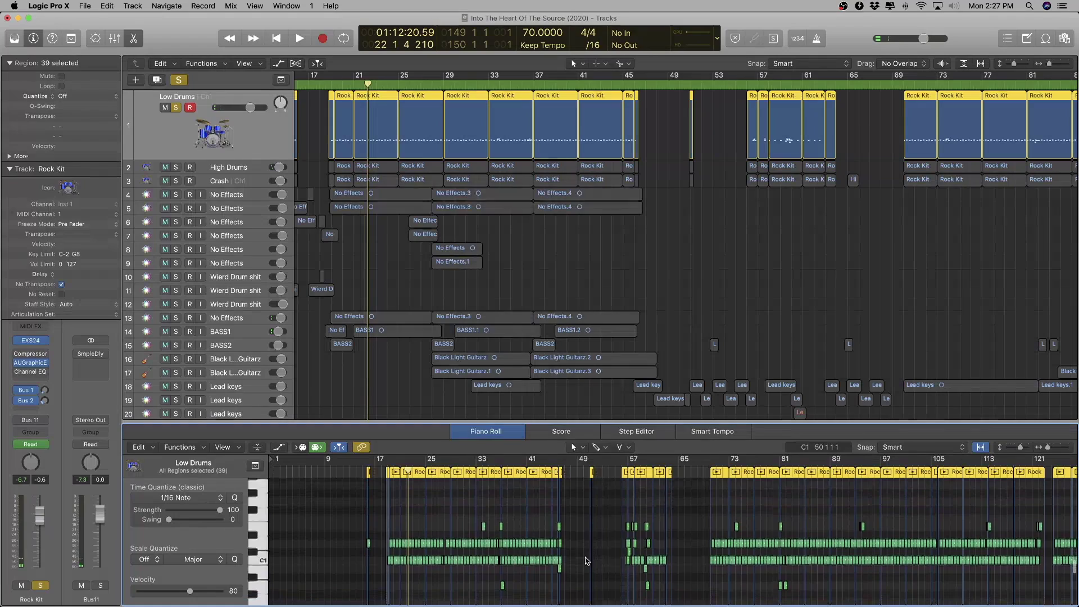
click(32, 342)
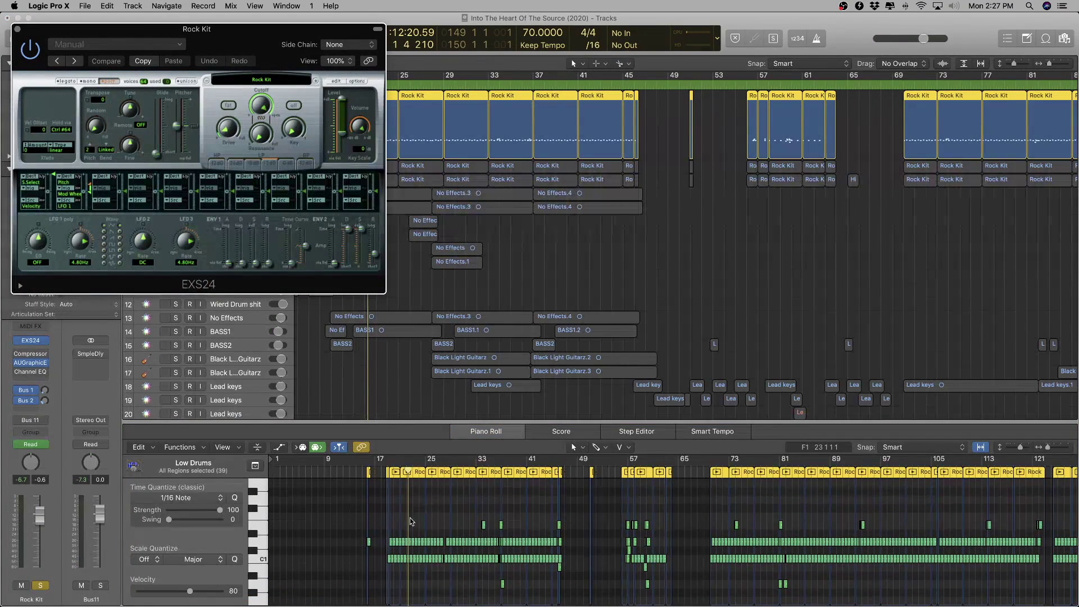
scroll(402, 498, up, 1)
scroll(950, 486, up, 8)
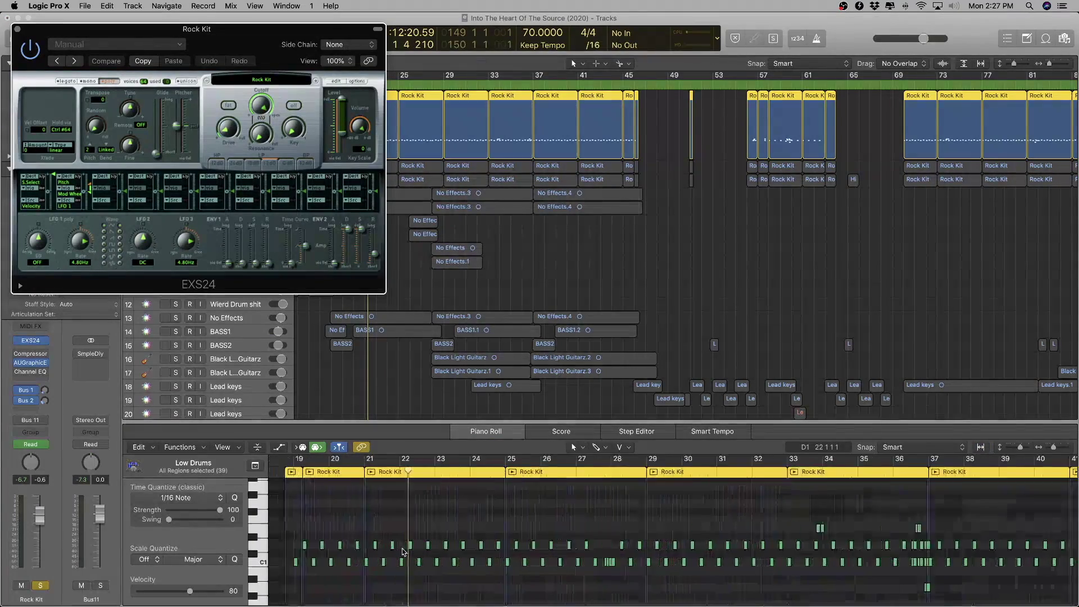
scroll(949, 487, right, 4)
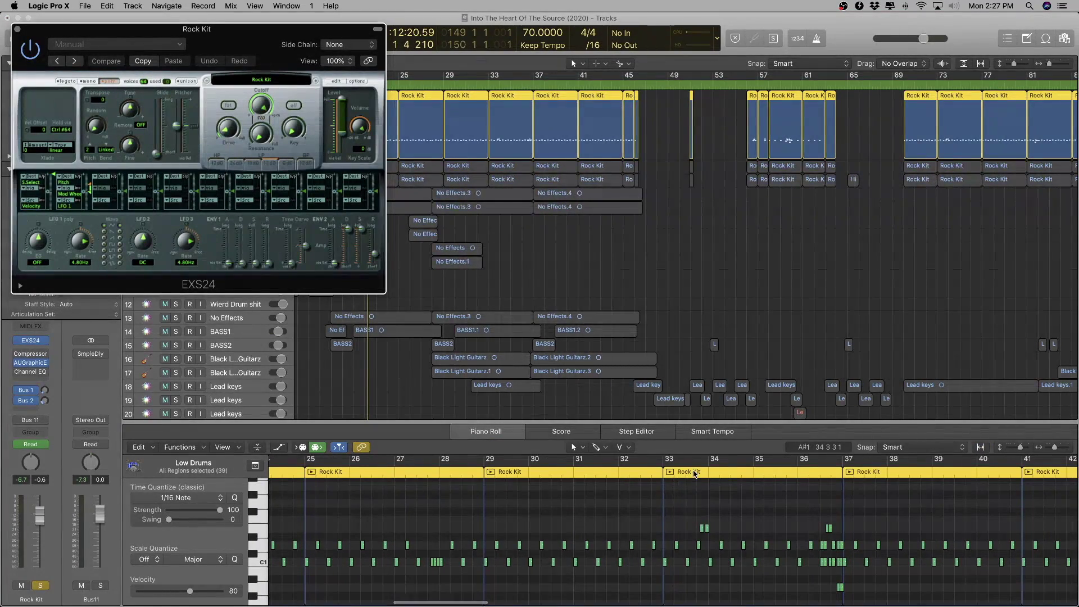
- Audition the Low Drums notes in the Piano Roll from bar 33 and again from the fill at the end of bar 36
double_click(694, 475)
click(687, 473)
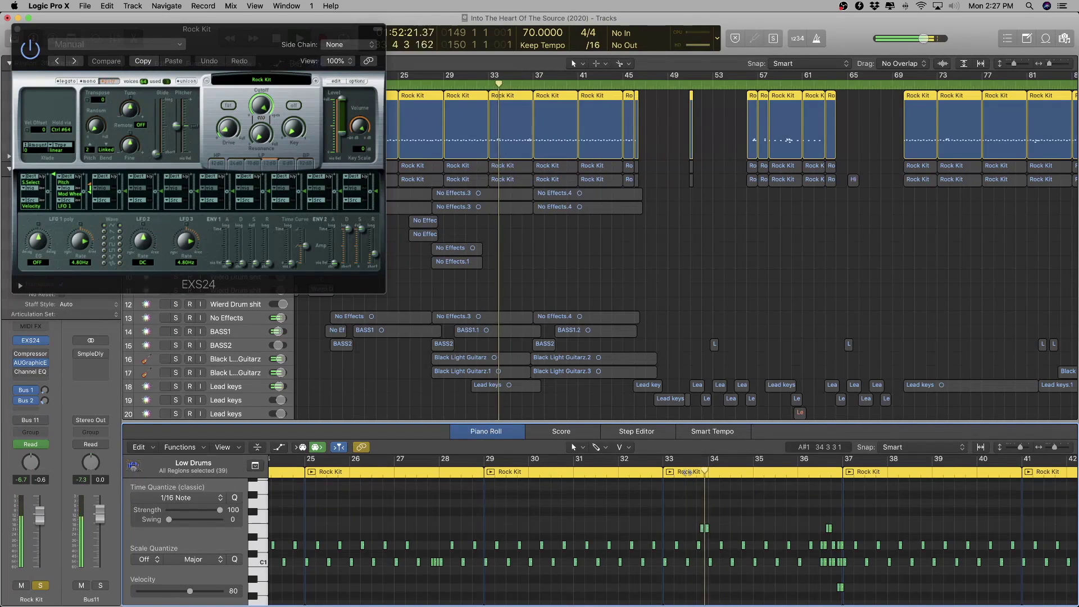
scroll(674, 506, right, 5)
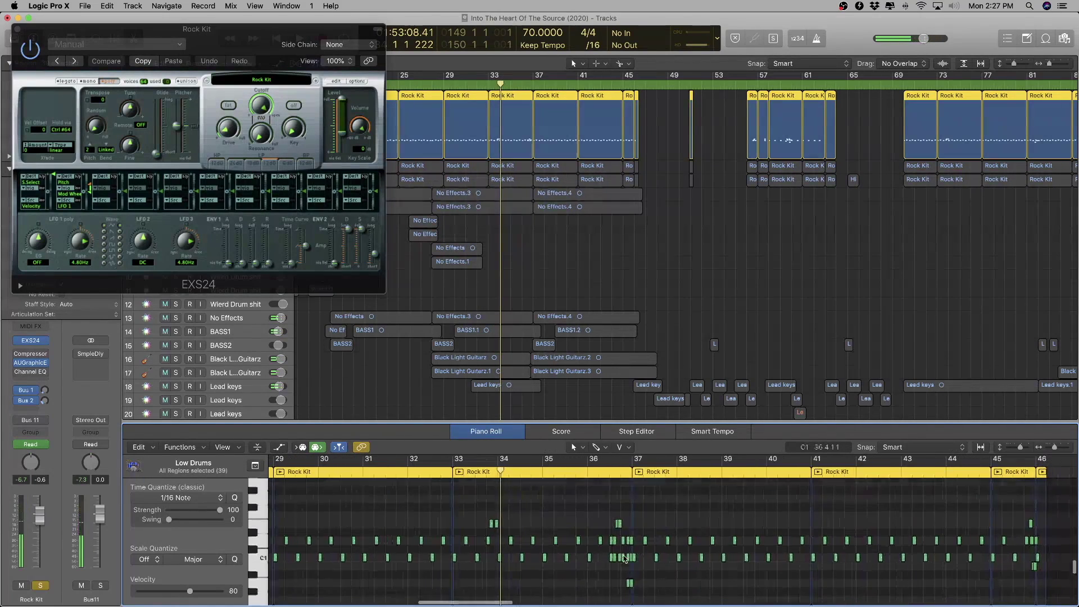
click(622, 476)
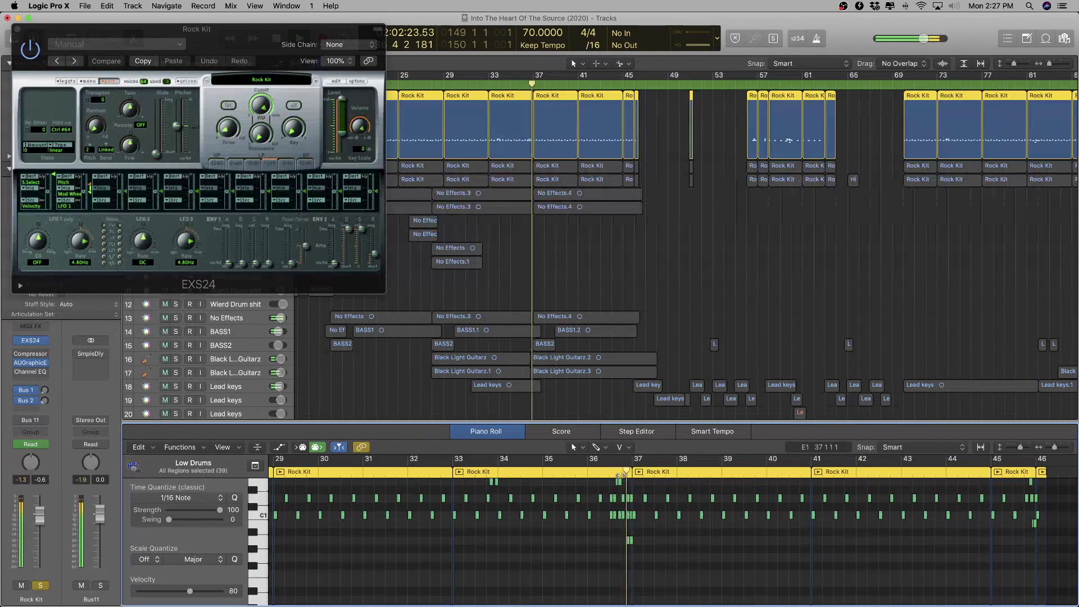
- Audition the Low Drums fill at the end of bar 45 through the start of bar 46 in the Piano Roll
scroll(633, 489, right, 10)
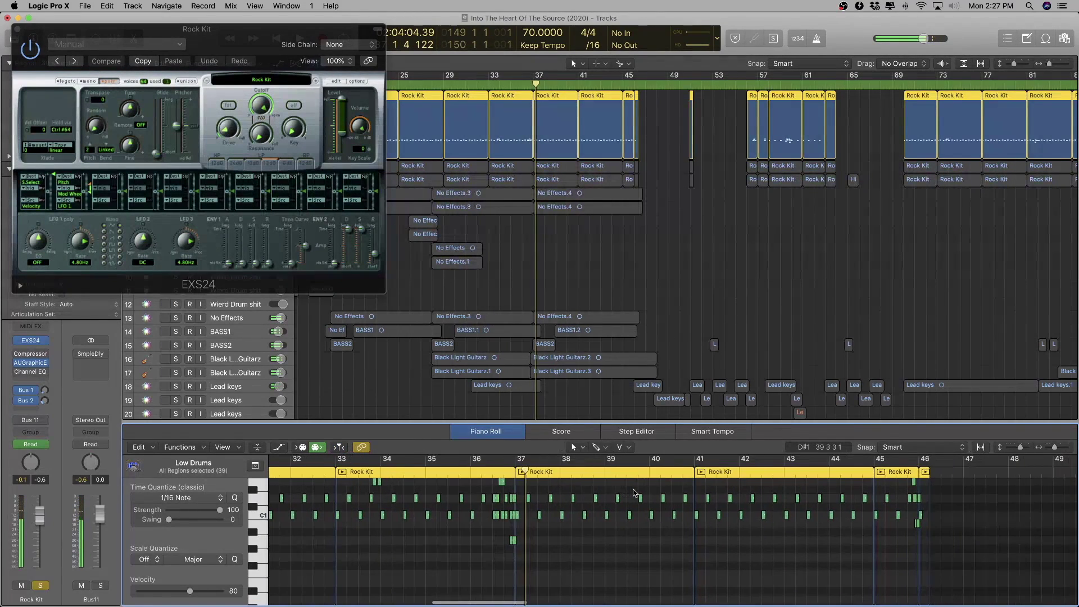
click(657, 477)
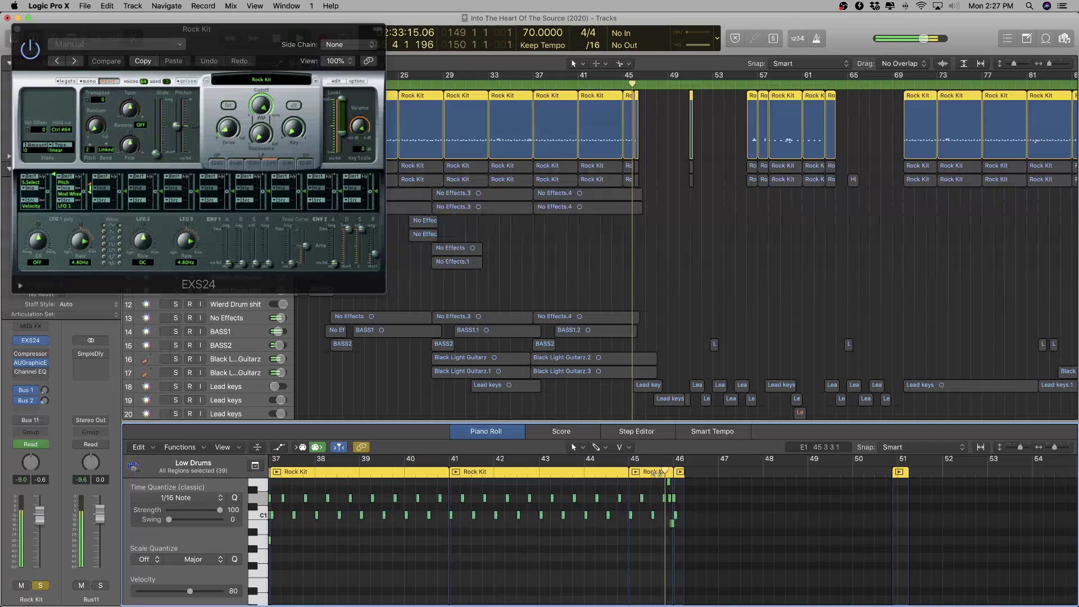
key(space)
key(super+Right)
key(super+Right)
key(super+Right)
click(492, 472)
key(space)
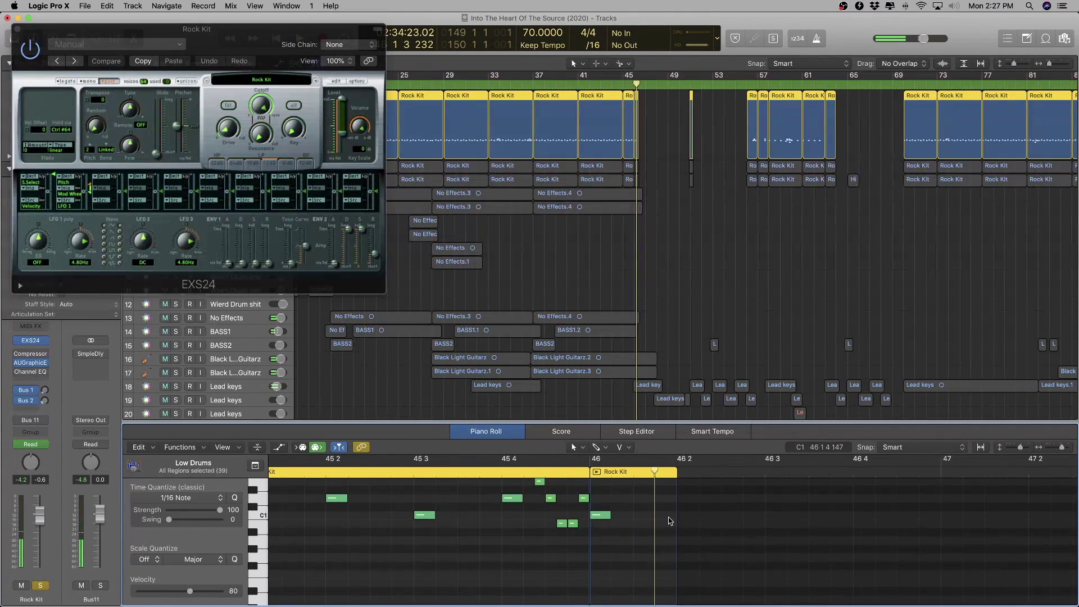
- Audition the Low Drums section starting around bar 56 and inspect its notes up close in the Piano Roll
key(super+Left)
key(super+Left)
key(super+Left)
key(super+Left)
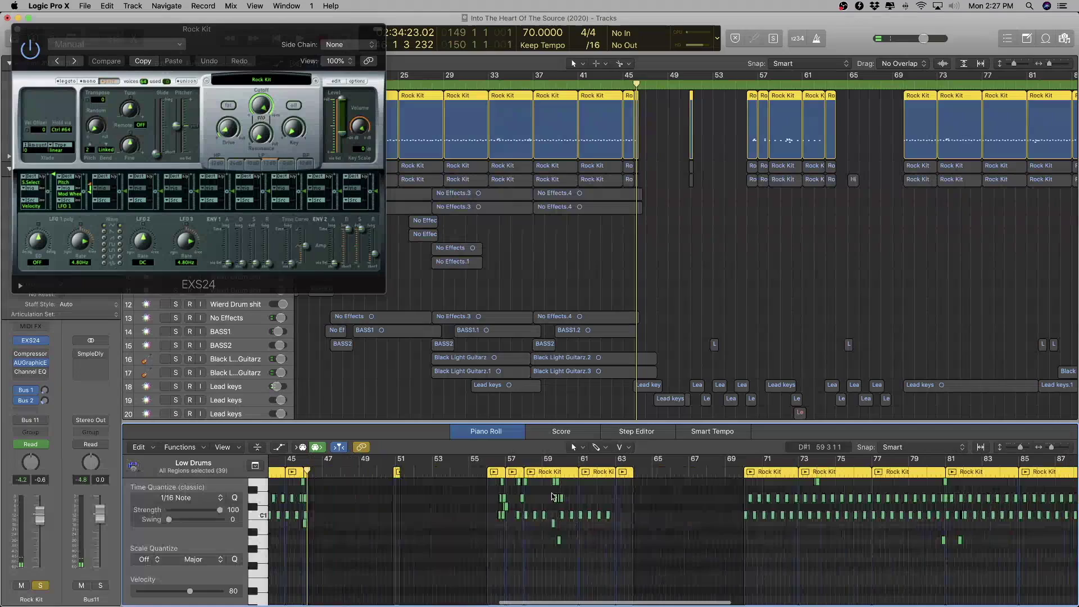
click(497, 461)
key(space)
key(super+Right)
key(super+Right)
key(super+Right)
key(super+Right)
key(super+Right)
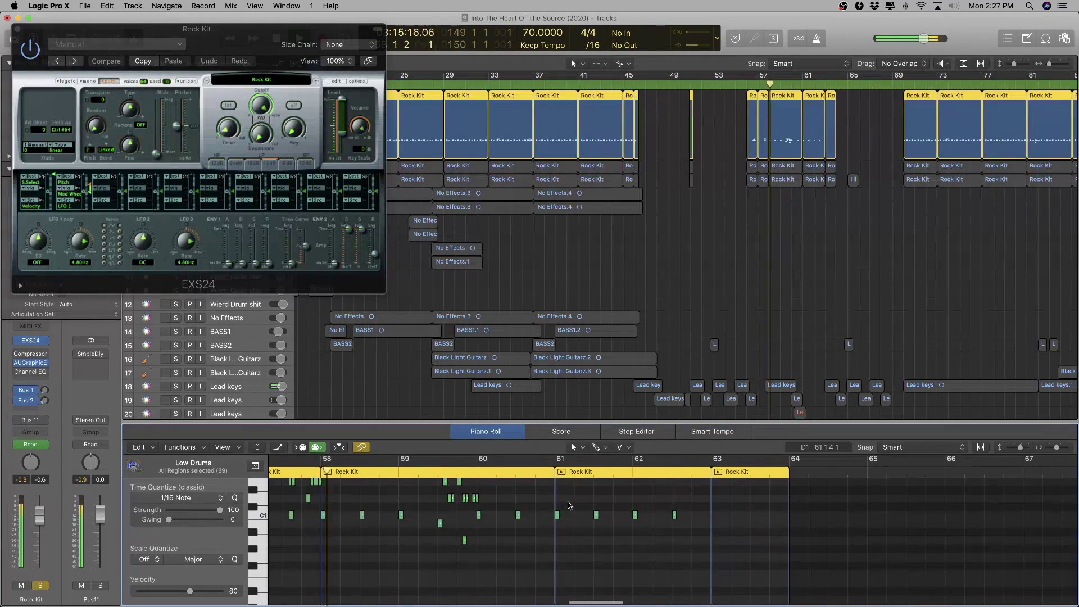
- Play the Low Drums fill from the middle of bar 59 and follow the notes into bar 60
scroll(568, 506, up, 4)
scroll(568, 505, down, 1)
click(456, 462)
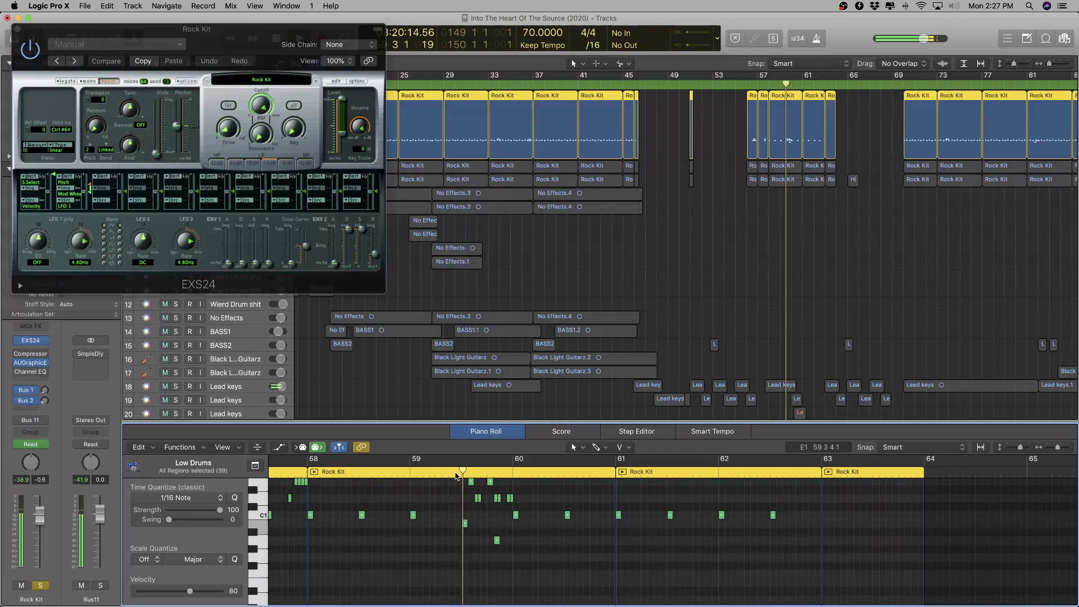
scroll(555, 512, right, 5)
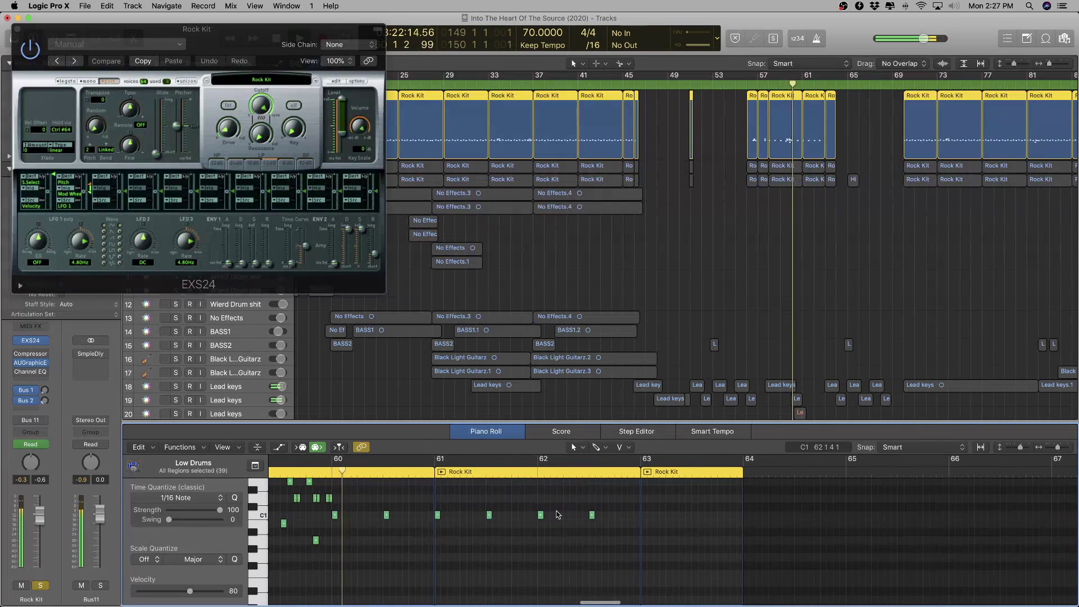
scroll(558, 515, right, 1)
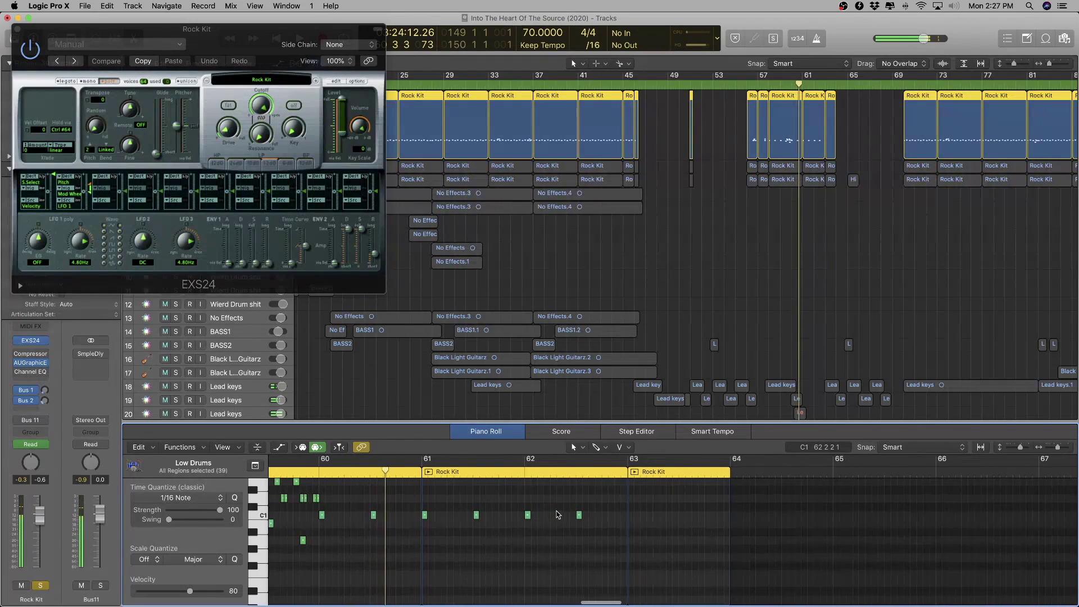
- Inspect the Low Drums notes after bar 69 in the Piano Roll and audition the E1 notes at the end of bar 73
scroll(558, 514, down, 10)
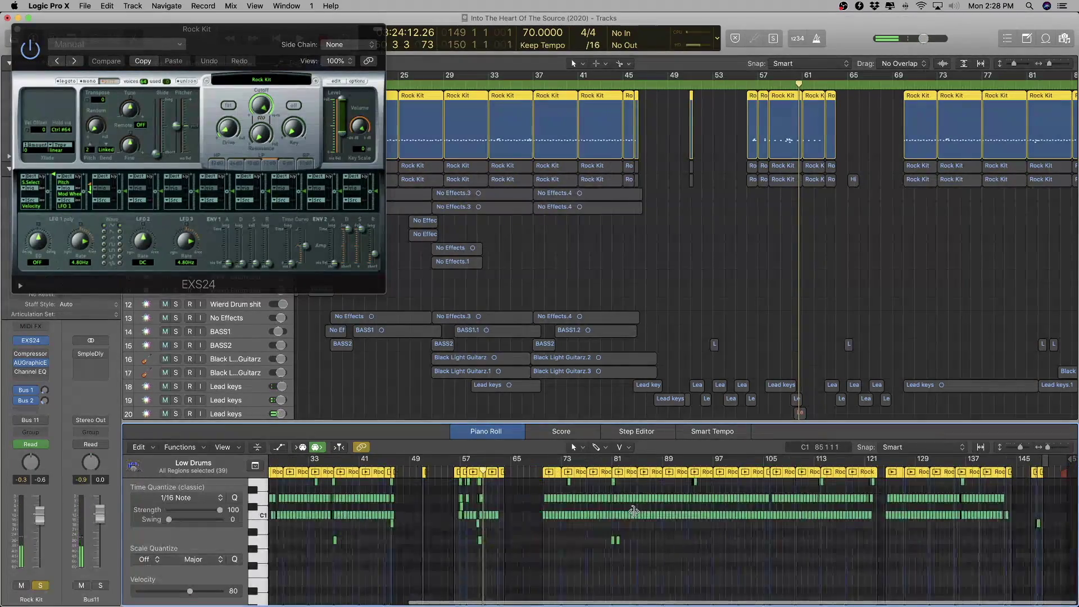
scroll(634, 511, up, 1)
scroll(634, 513, right, 2)
scroll(634, 513, up, 4)
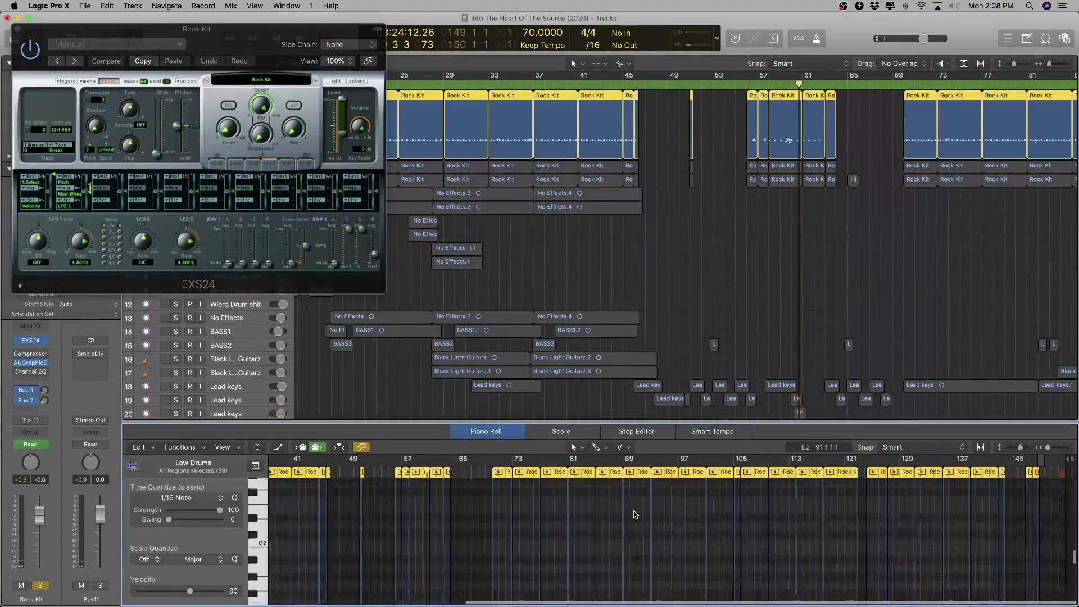
scroll(634, 514, down, 3)
scroll(618, 506, left, 1)
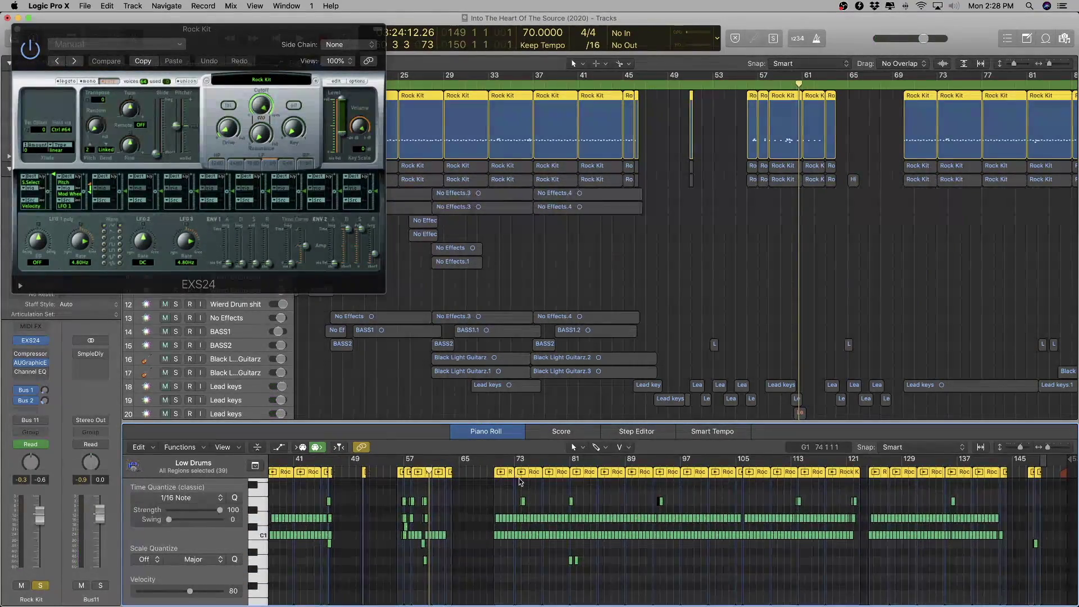
drag(520, 481, 544, 501)
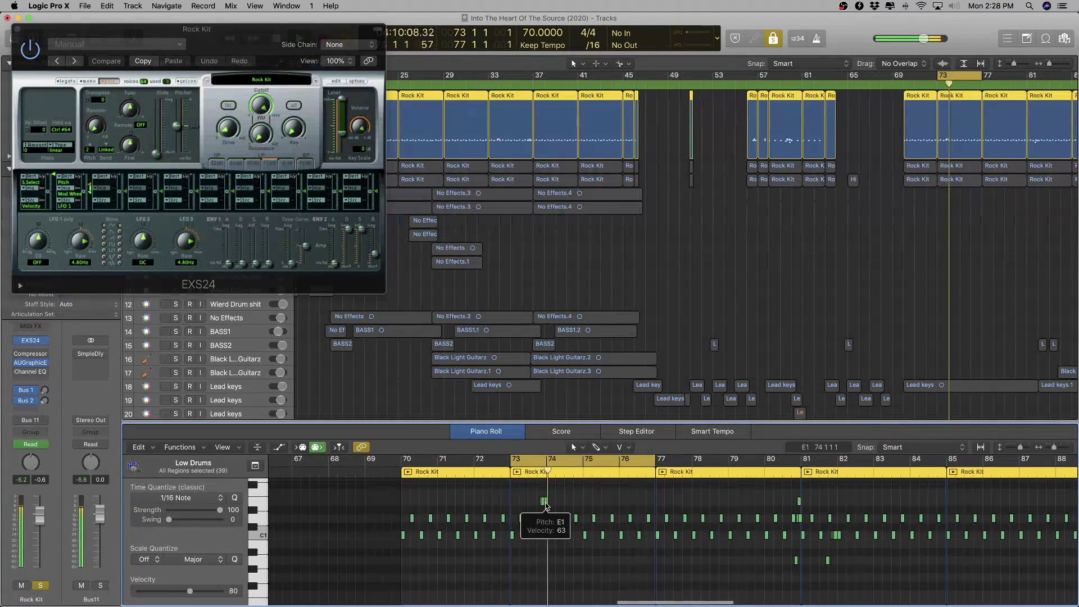
ctrl+alt+click(545, 504)
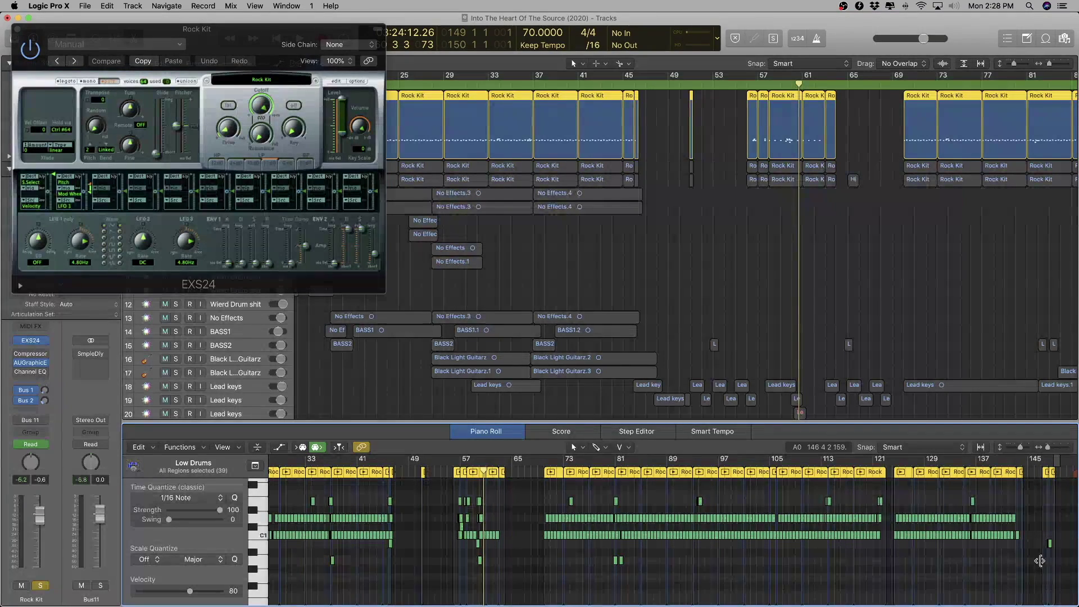
- Audition the final Low Drums fill at the end of bar 147 and stop playback in bar 148
drag(1039, 560, 1076, 529)
click(573, 474)
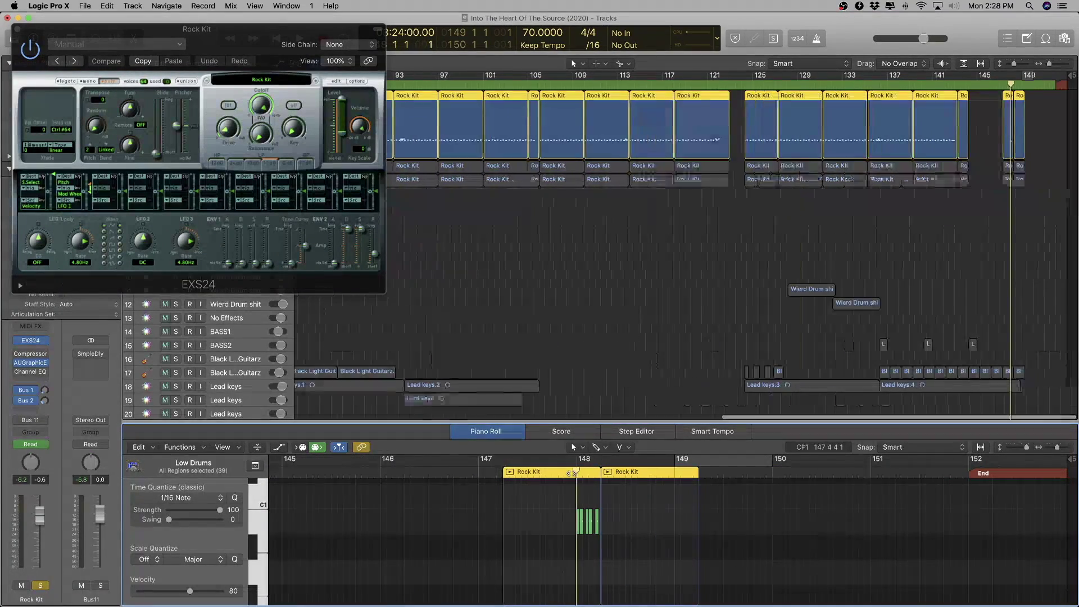
key(space)
key(z)
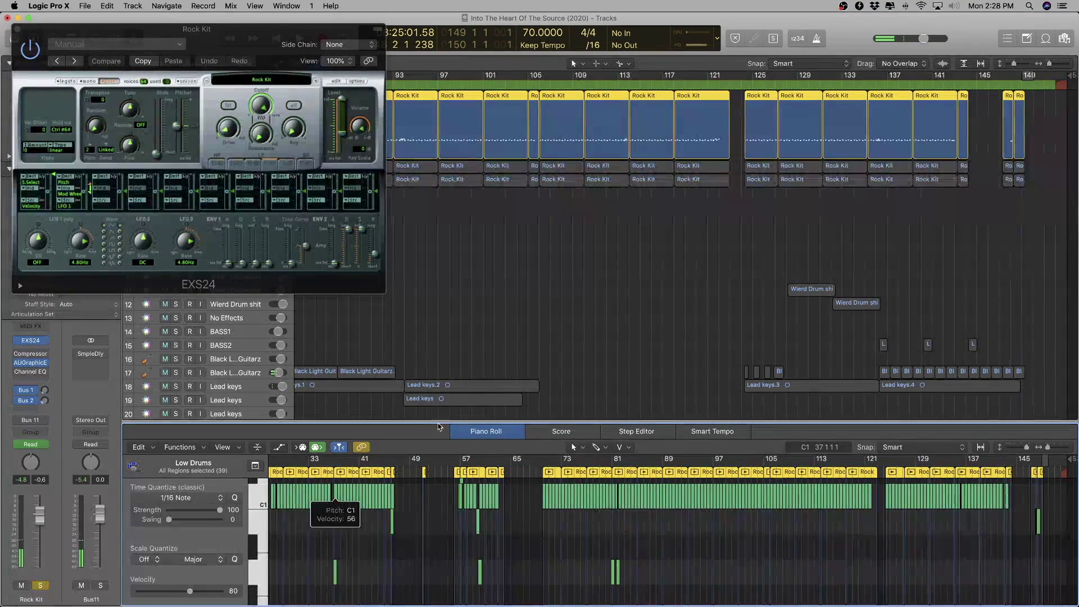
- Close the Piano Roll and the EXS24 window, and color the selected Low Drums regions bright red
key(e)
click(18, 28)
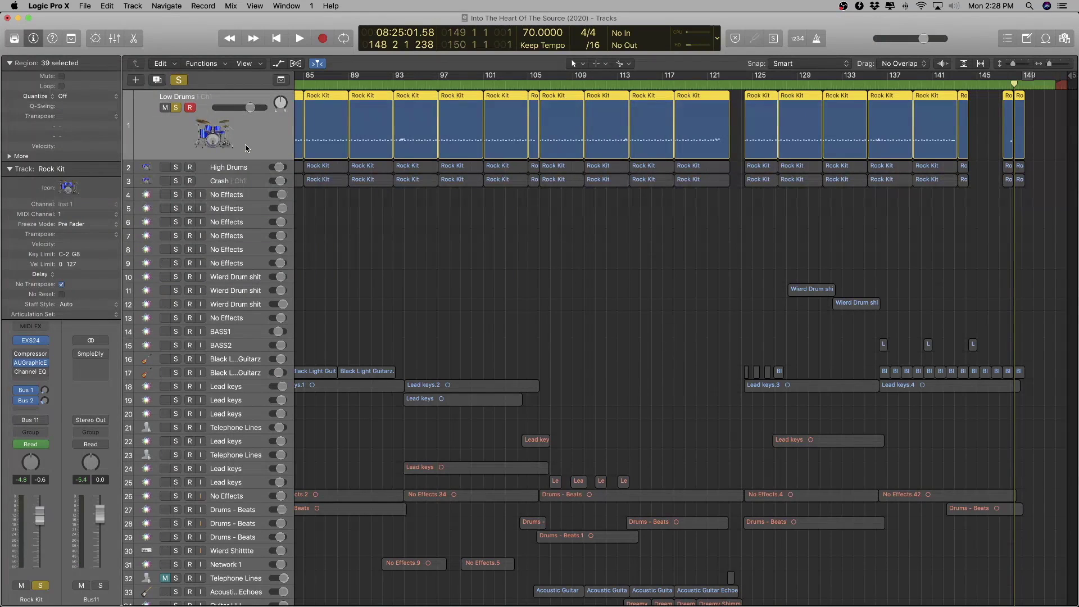
key(alt+c)
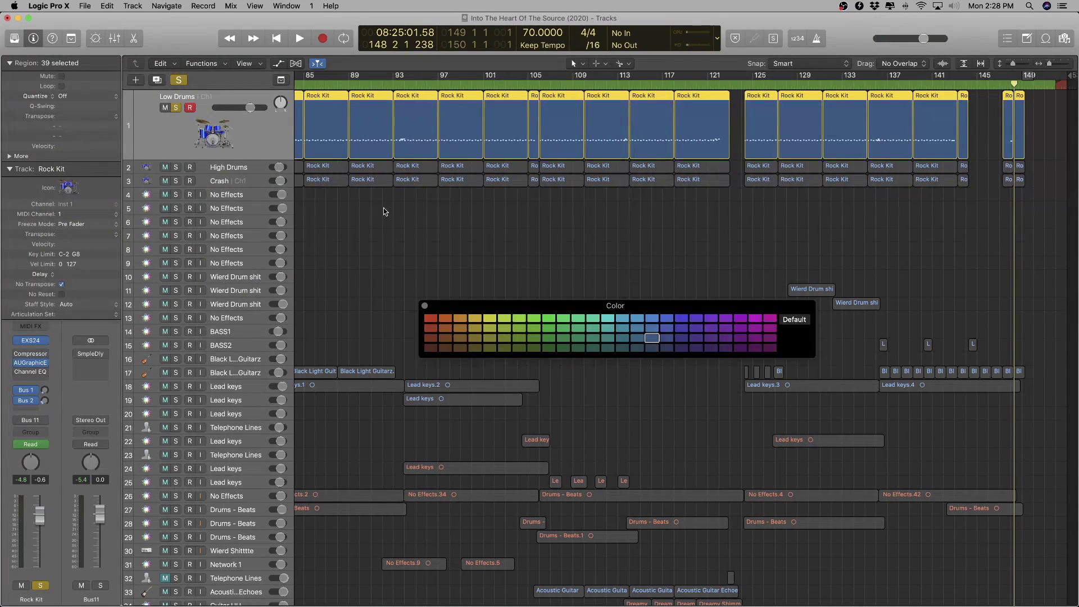
click(431, 322)
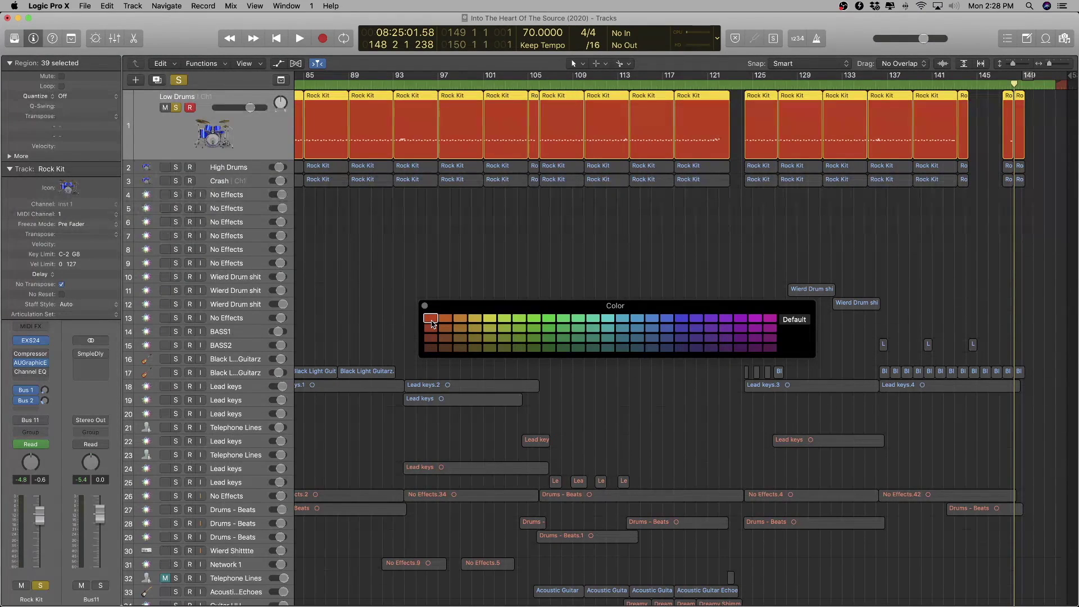
- Show the Mixer to check the drum channel strip's color, and hide it again
key(x)
click(431, 322)
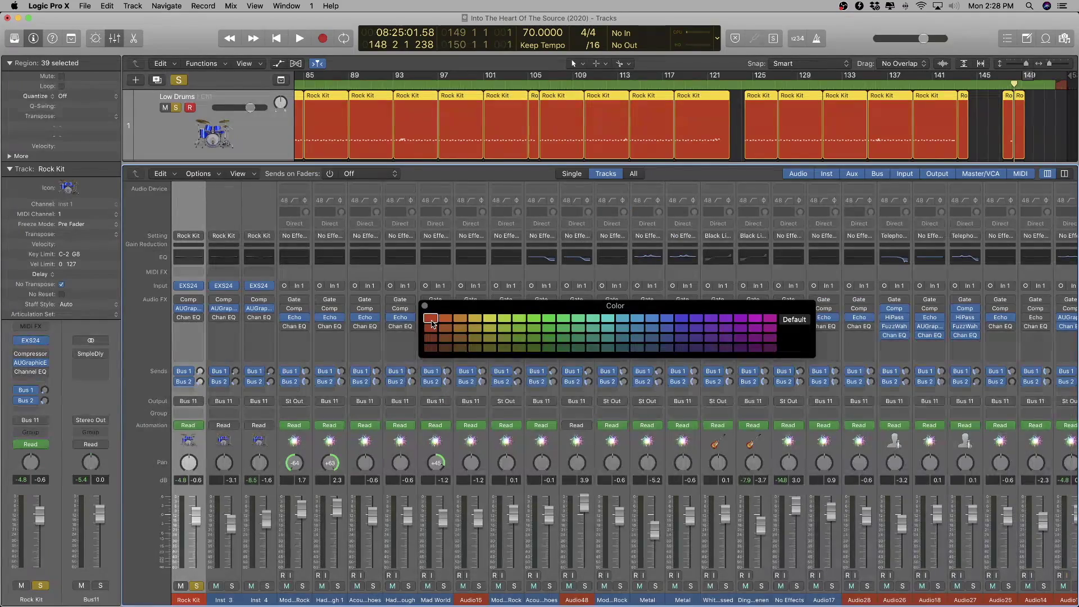
key(x)
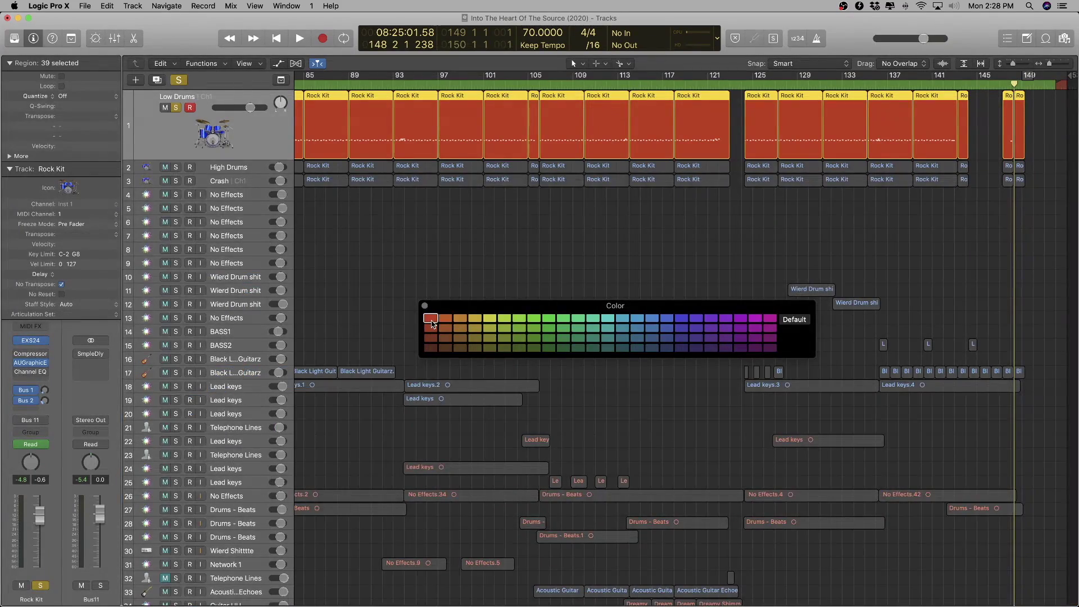
- Add a new track with duplicate settings below Low Drums and return the enlarged track to normal height
scroll(454, 274, left, 15)
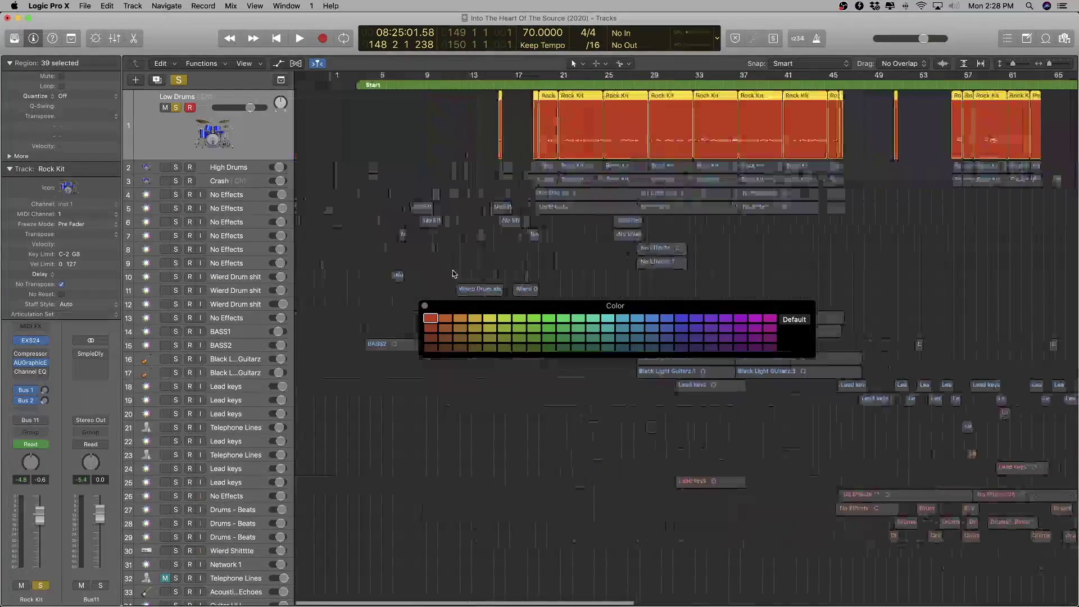
scroll(457, 273, down, 5)
scroll(473, 269, right, 3)
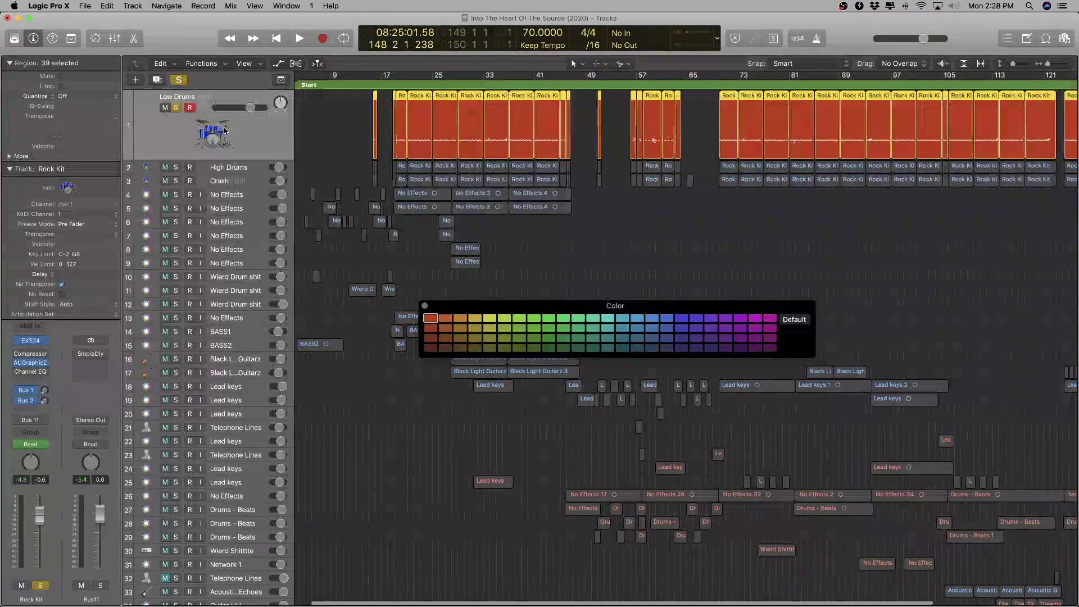
scroll(233, 128, up, 15)
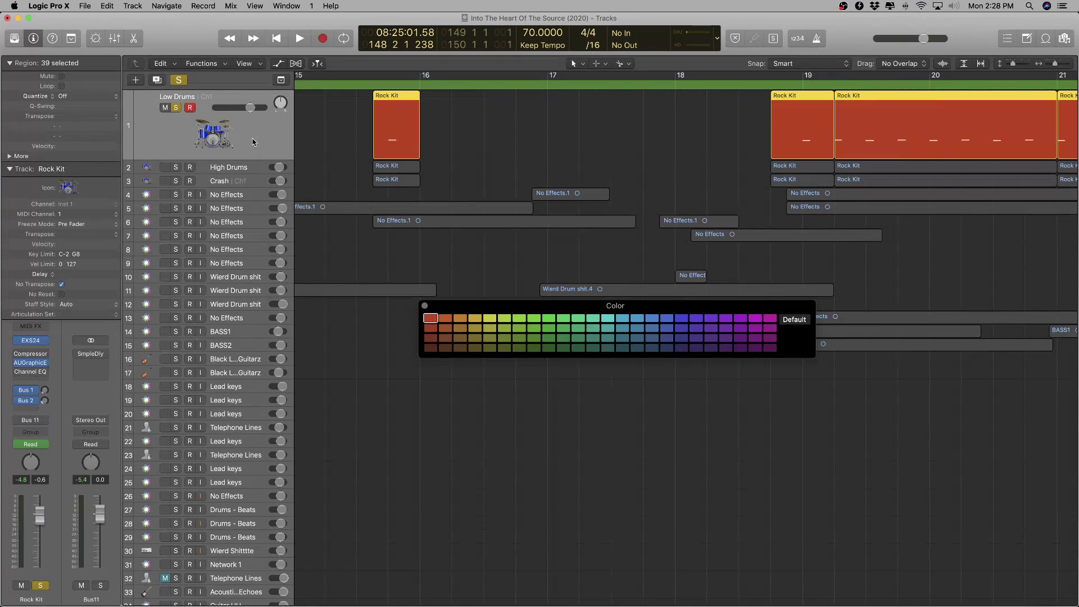
key(super+d)
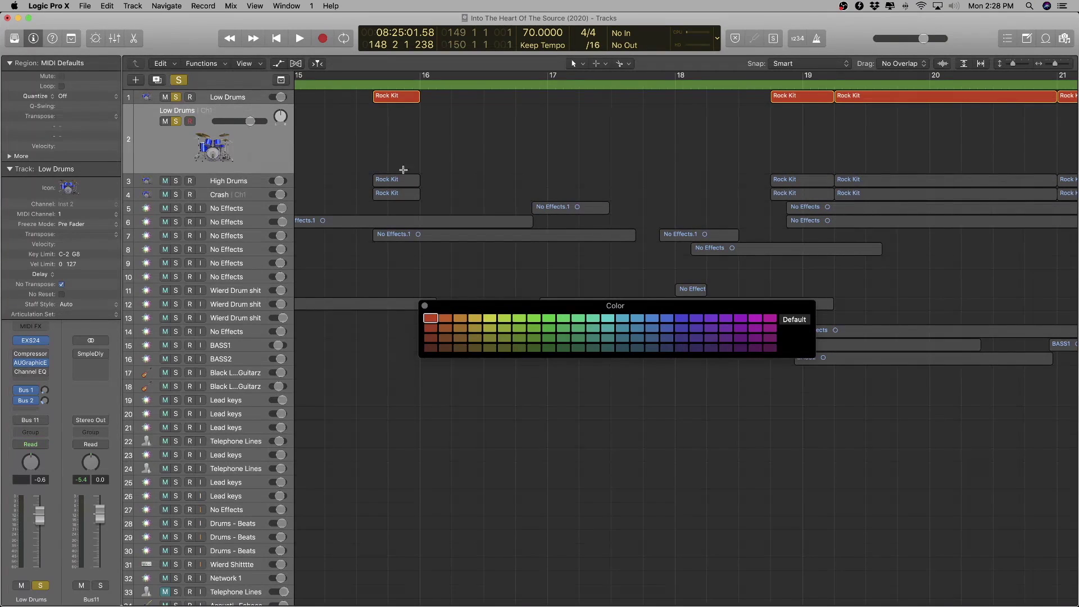
scroll(368, 157, down, 5)
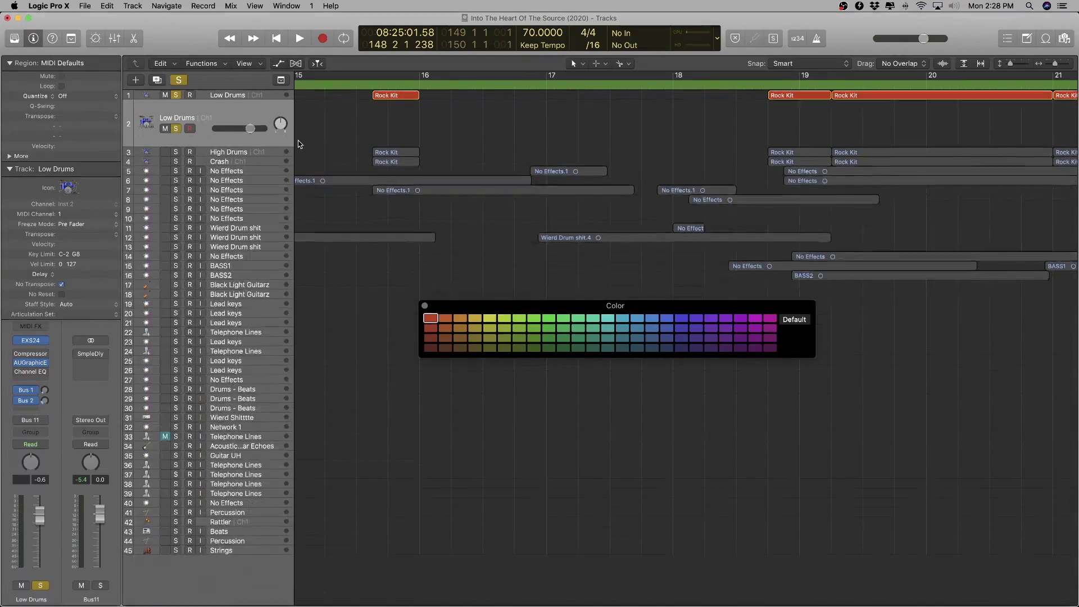
key(ctrl+z)
scroll(351, 134, up, 2)
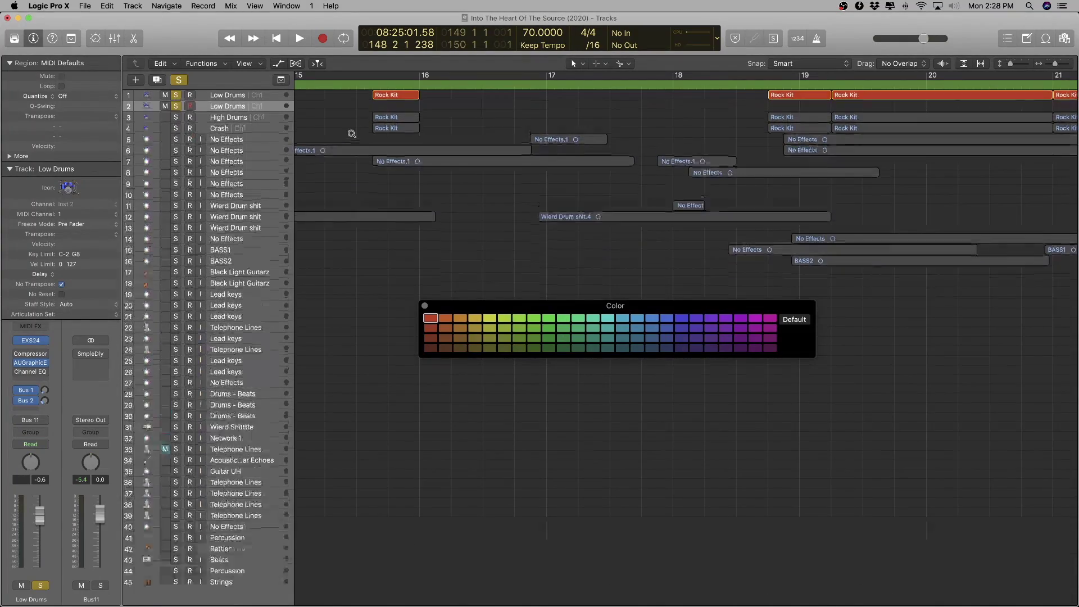
scroll(352, 134, up, 4)
- Rename the original Low Drums track as Kick and its empty duplicate as Snare
double_click(234, 98)
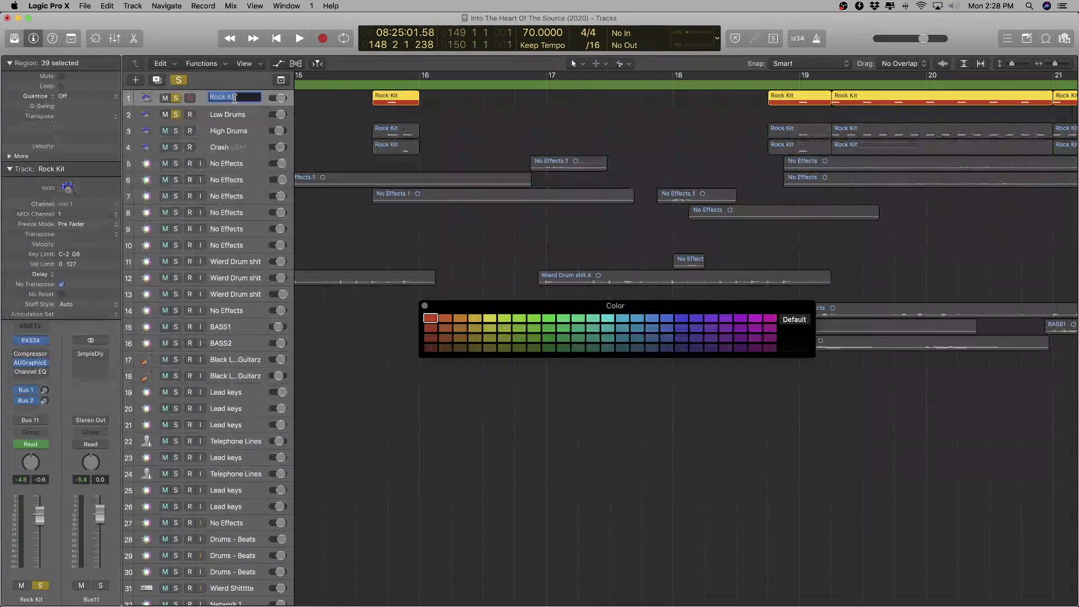
text(Kick)
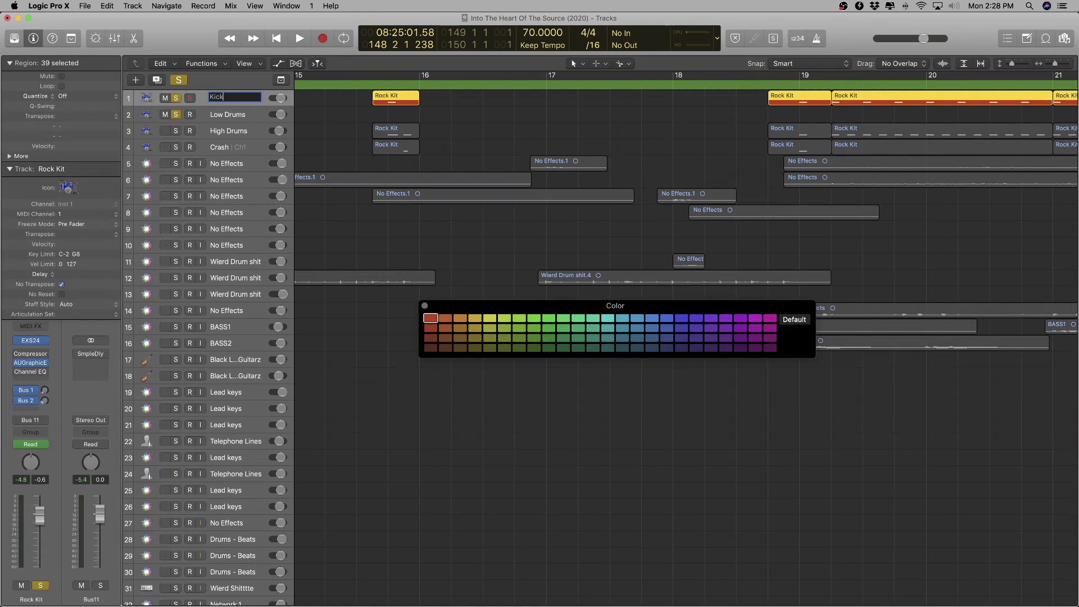
double_click(255, 115)
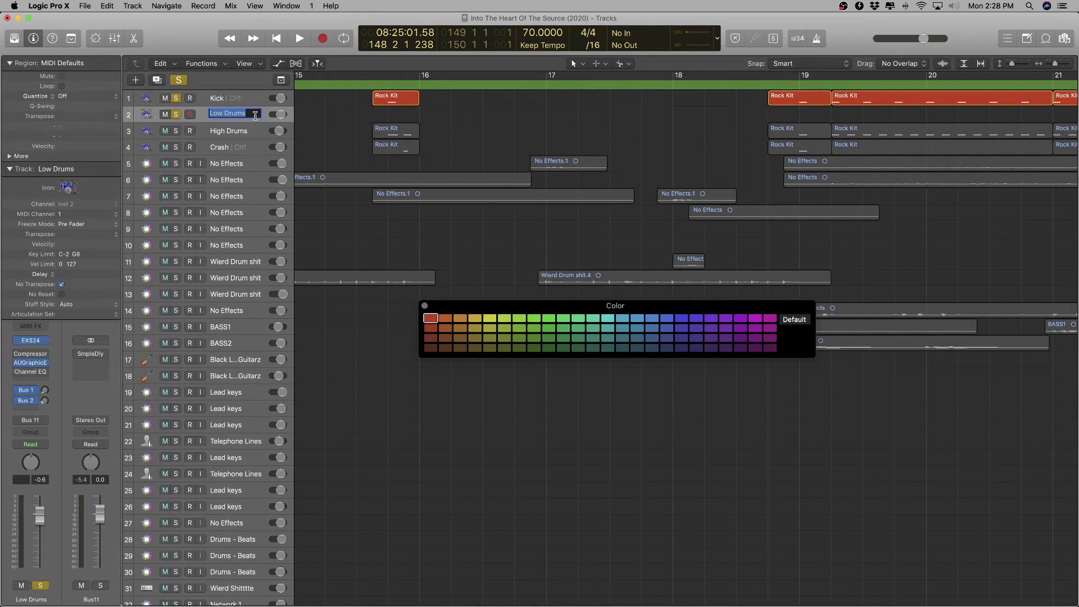
text(Snare)
key(Return)
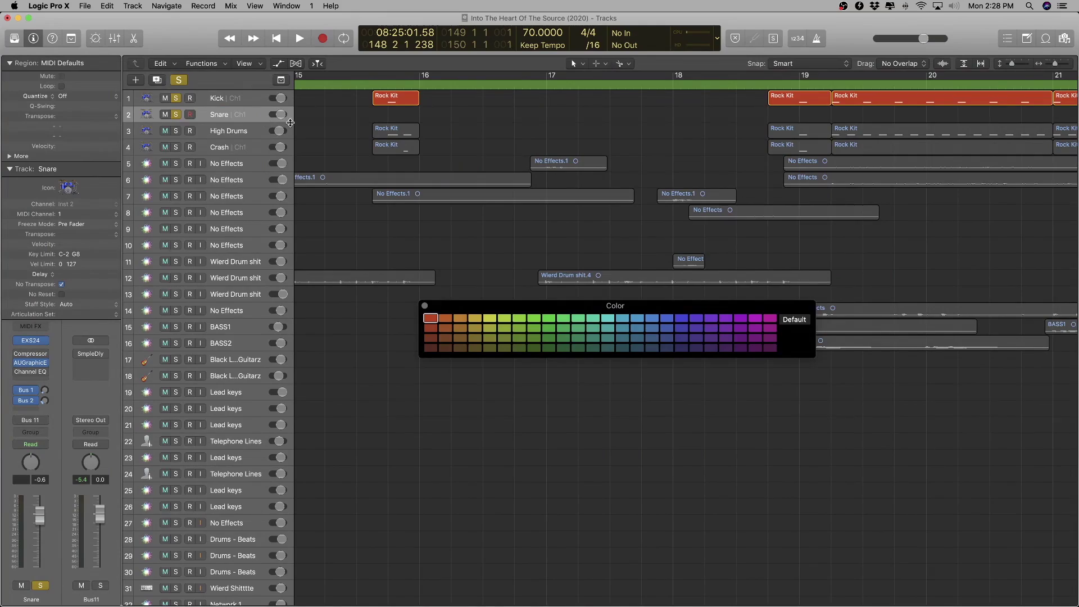
- Select the Kick track with all its regions, enlarge the track heights and fit the regions in the Tracks area
click(249, 100)
key(super+Down)
key(super+Down)
key(super+Down)
key(super+Down)
key(super+Down)
key(super+Down)
key(super+Down)
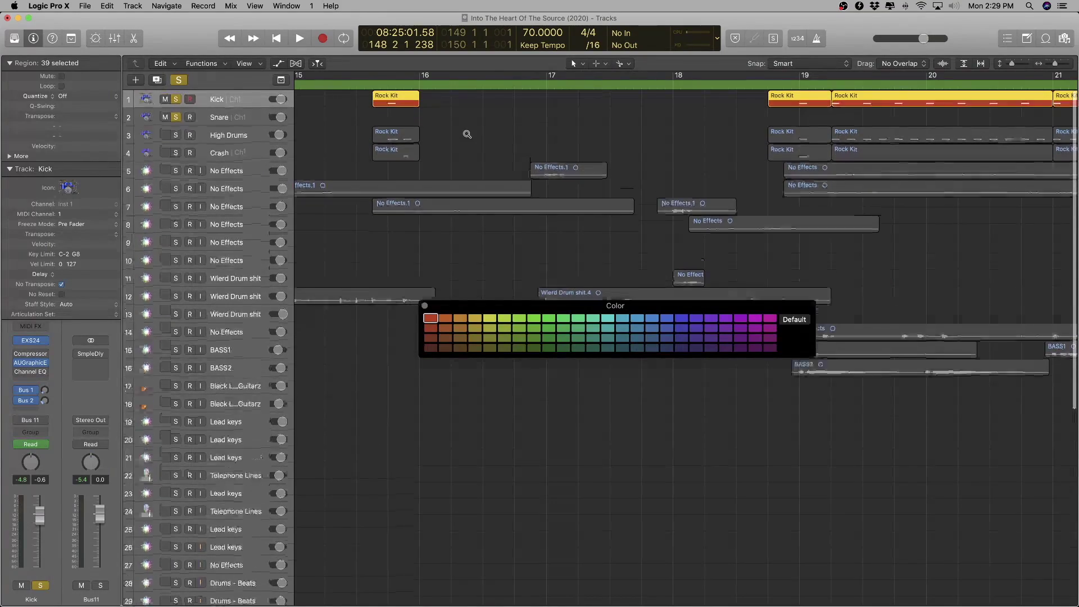
key(z)
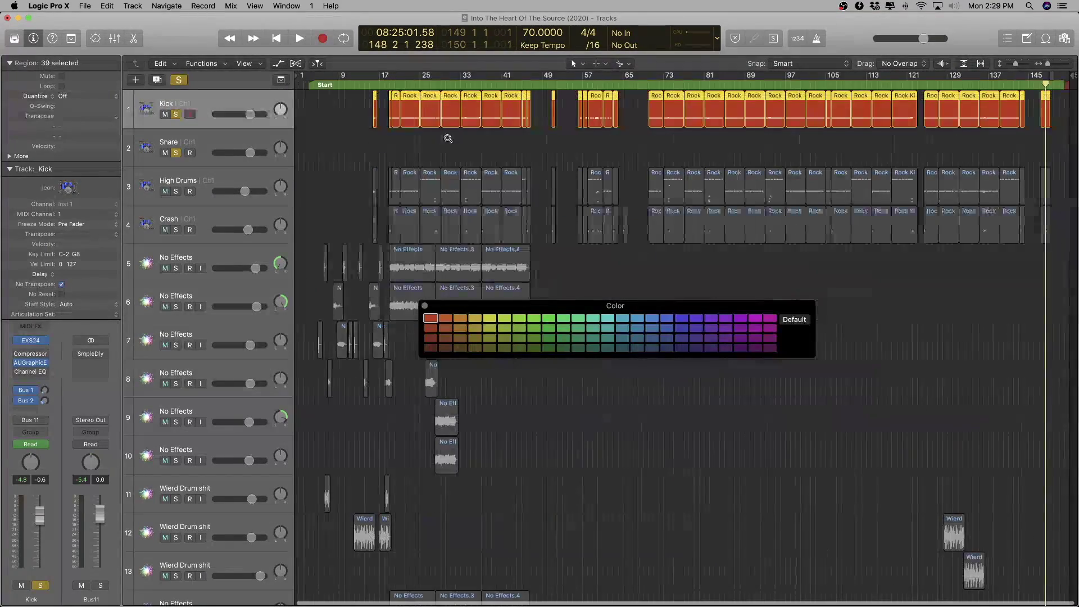
- Move the playhead to the start of the first Kick region, just after bar 15
key(super+Right)
key(super+Right)
key(super+Right)
key(super+Right)
key(super+Right)
key(super+Right)
key(super+Right)
key(super+Right)
key(super+Right)
key(super+Right)
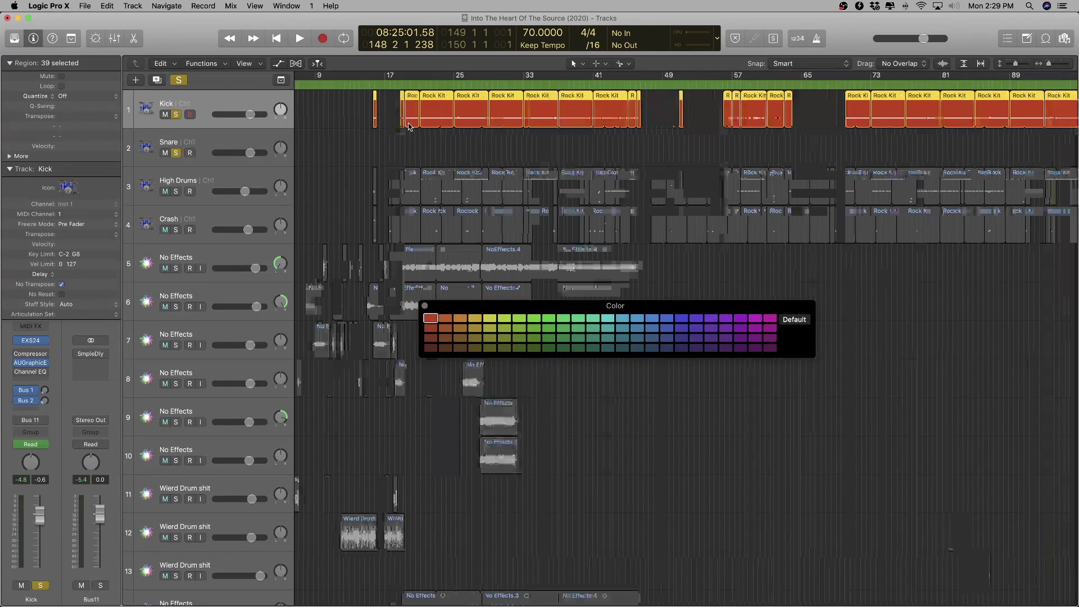
key(space)
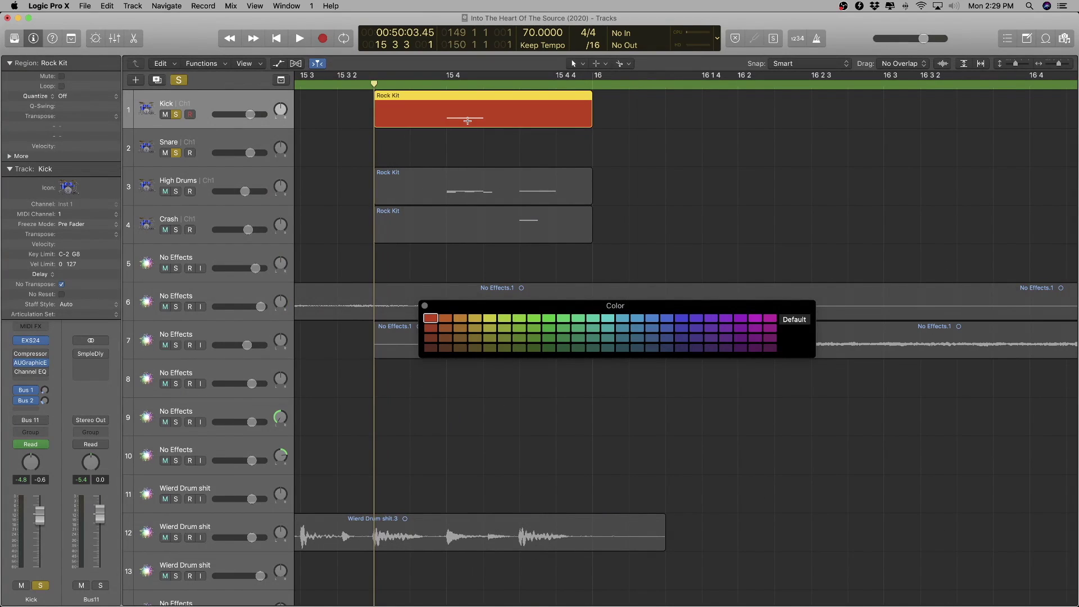
- Search the key commands for "playhead", browse the matching commands and close the list
key(alt+k)
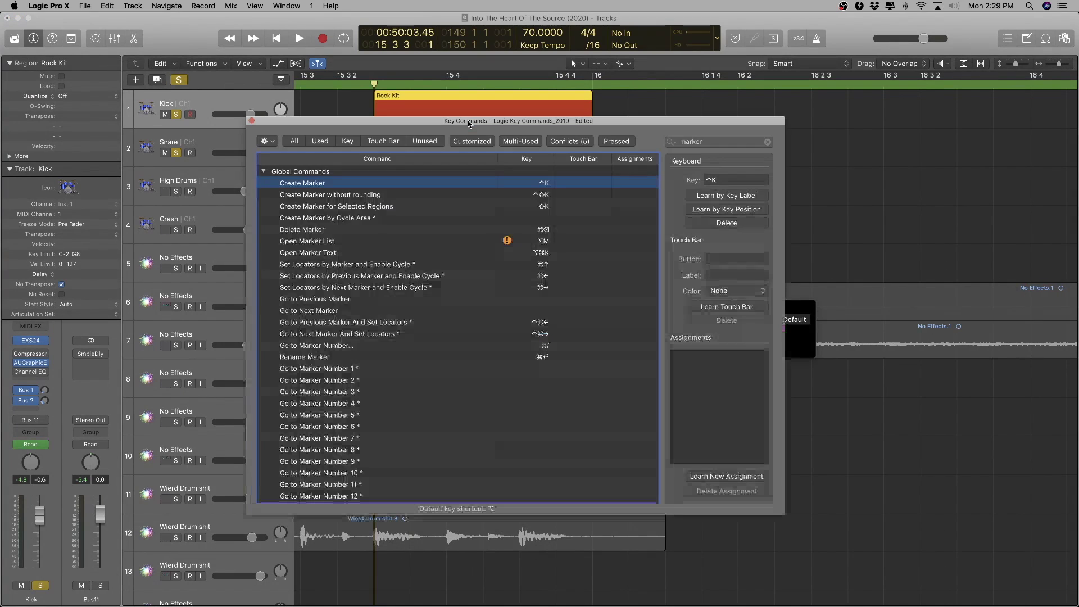
click(700, 142)
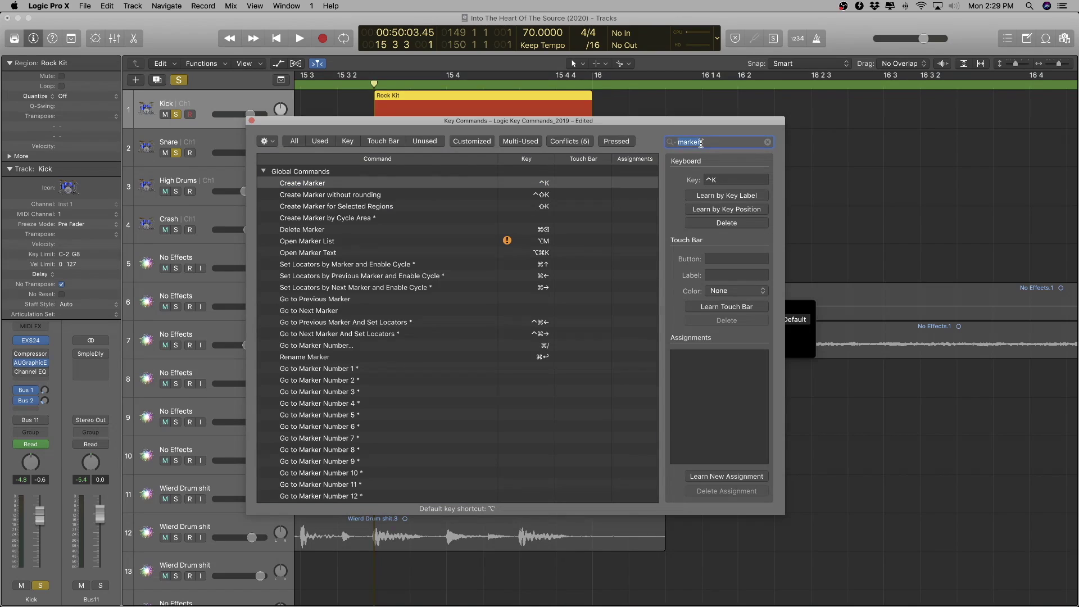
key(BackSpace)
key(BackSpace)
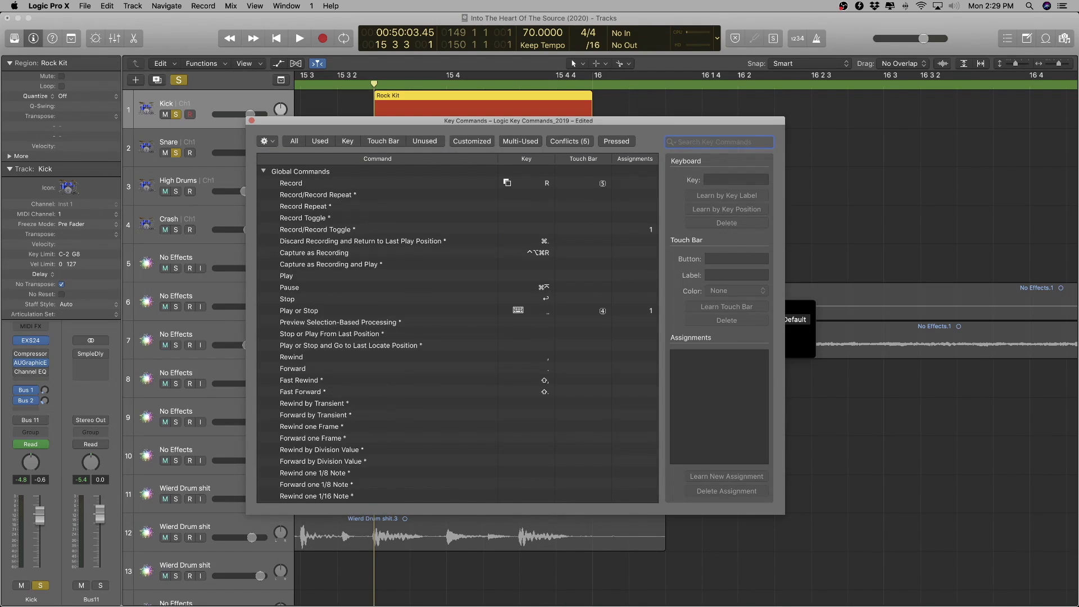
key(BackSpace)
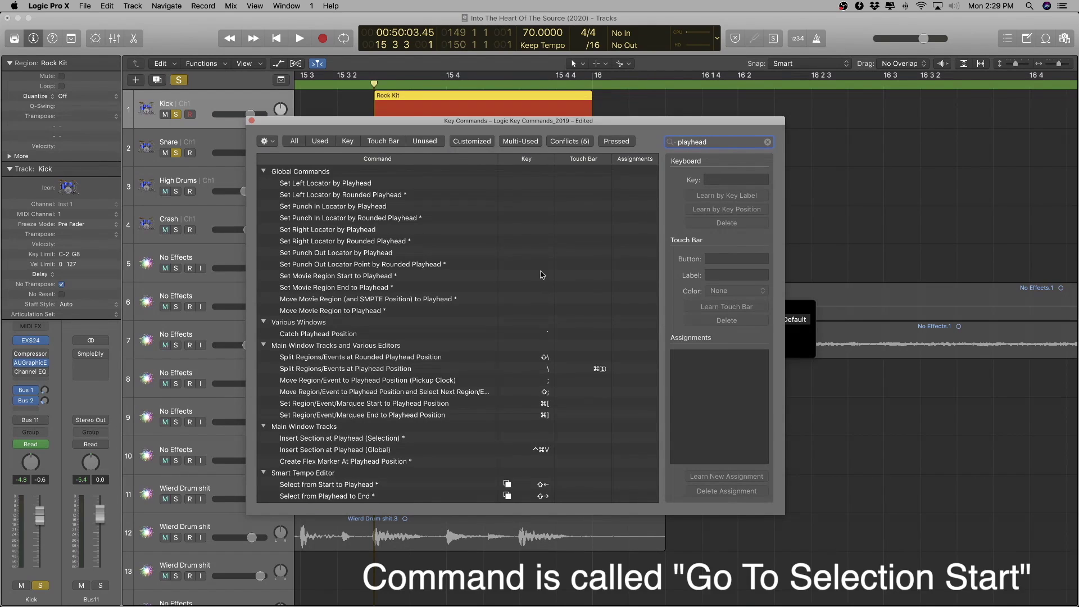
scroll(474, 342, down, 2)
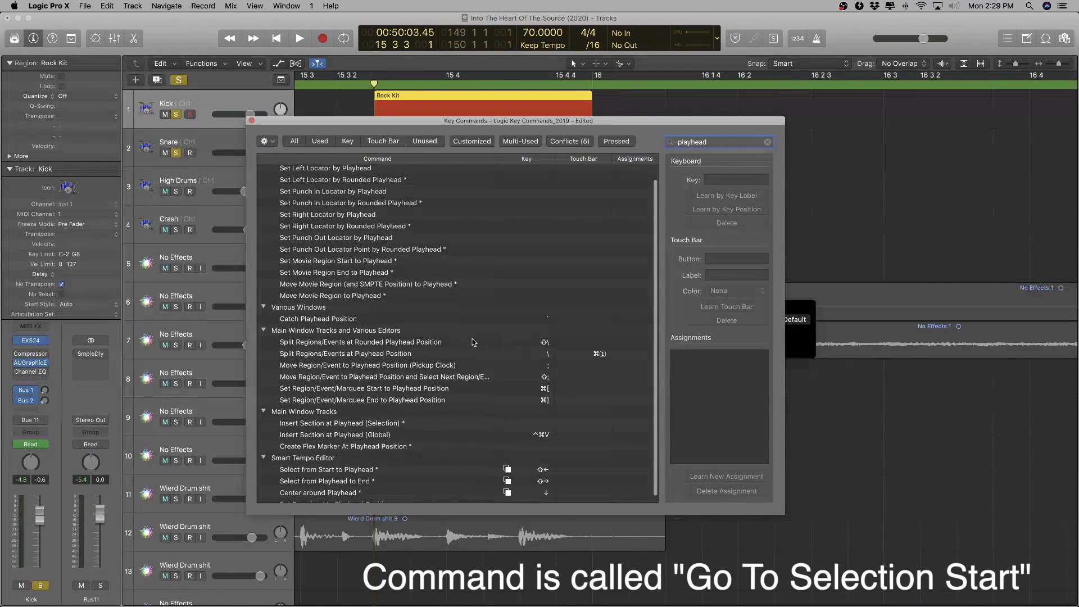
scroll(437, 347, down, 1)
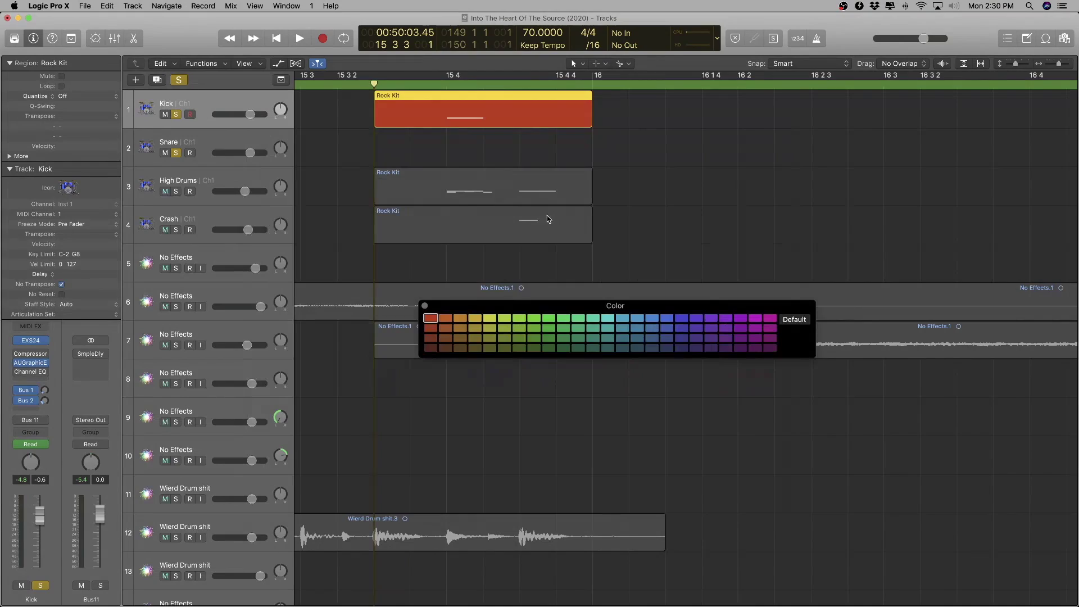
- Copy all regions of the Kick track and paste them onto the Snare track at the playhead, including the automation data
key(super+Left)
key(super+Left)
key(super+Left)
key(super+Left)
key(super+Left)
key(super+Left)
key(super+Left)
key(super+Left)
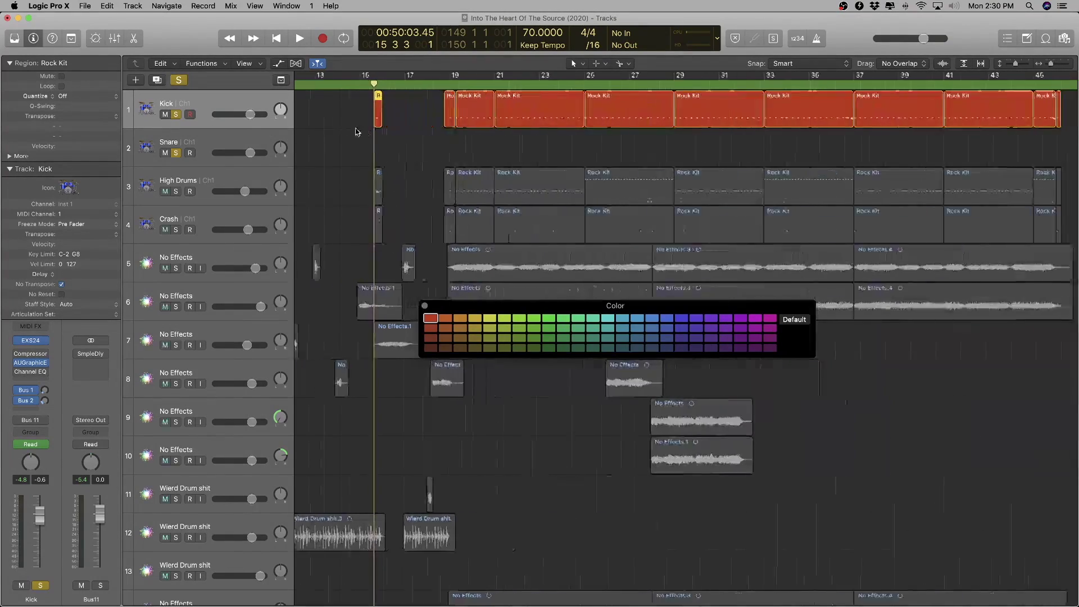
click(226, 103)
scroll(543, 141, down, 5)
scroll(543, 141, up, 10)
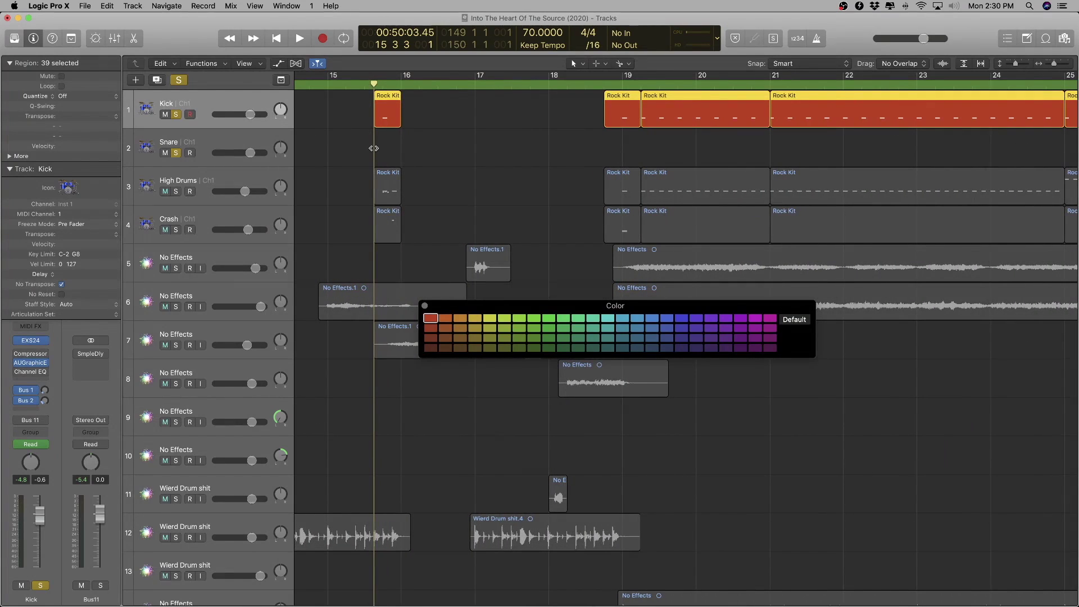
click(228, 139)
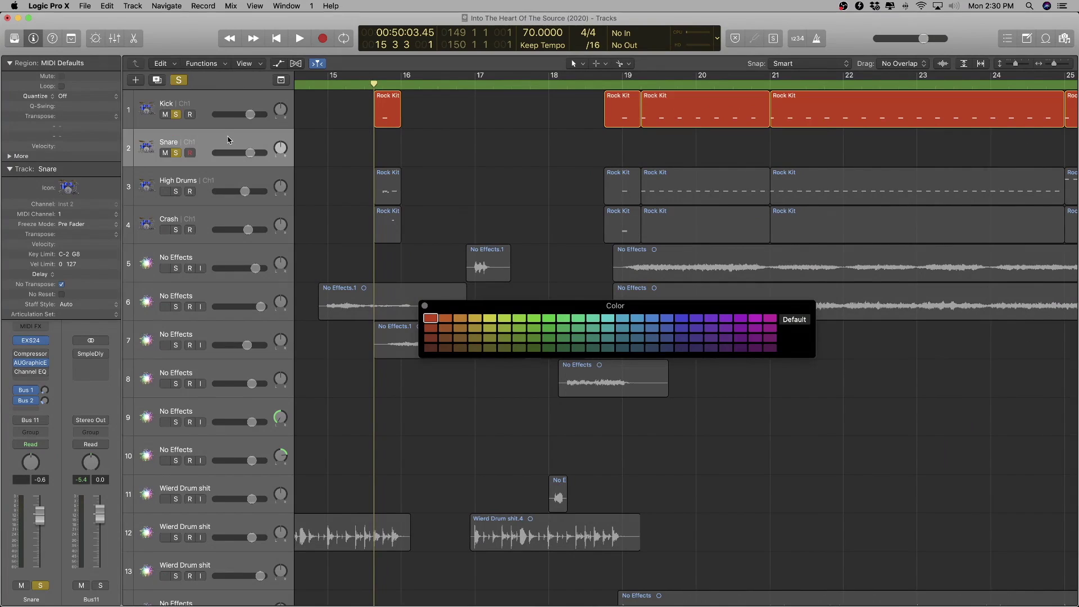
key(super+v)
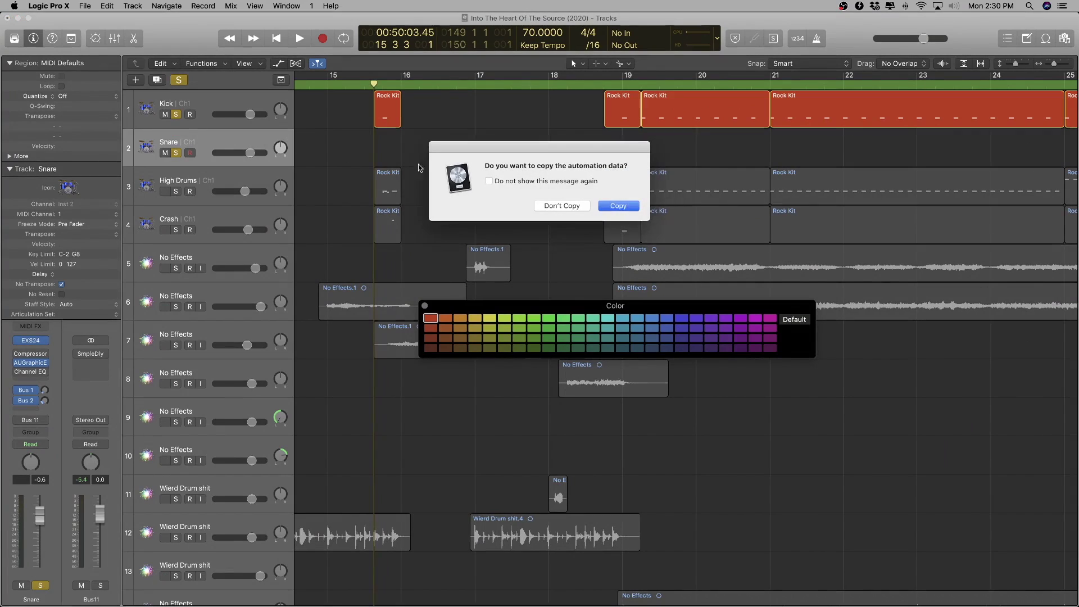
click(612, 204)
- Compare the pasted Snare regions with the Kick regions and turn off solo on the Snare track
key(z)
key(super+Right)
key(super+Right)
key(super+Right)
key(super+Right)
key(super+Right)
key(super+Right)
key(super+Right)
key(super+Right)
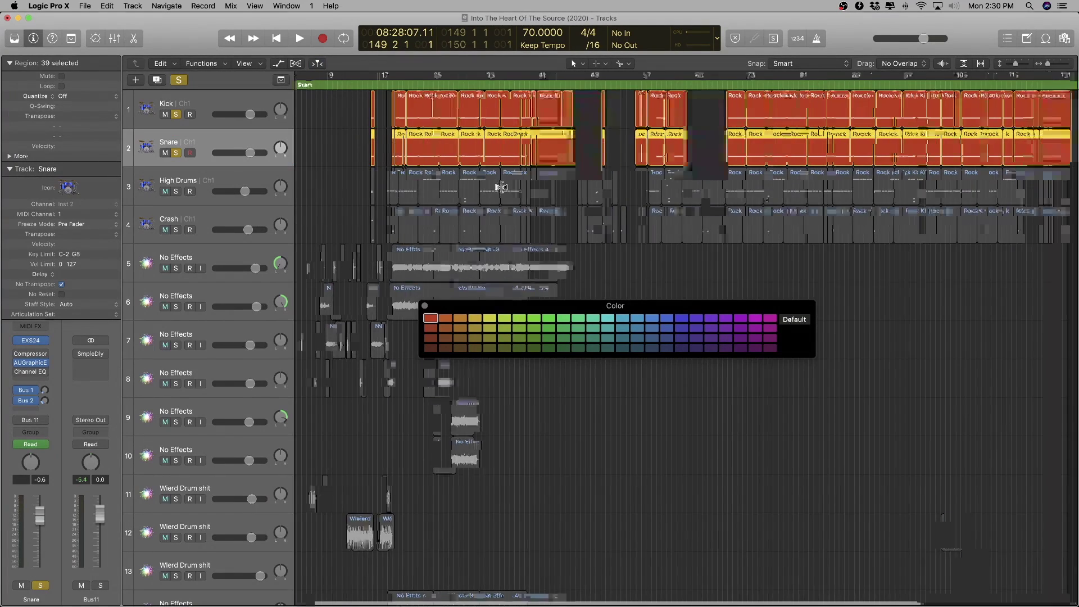
click(253, 104)
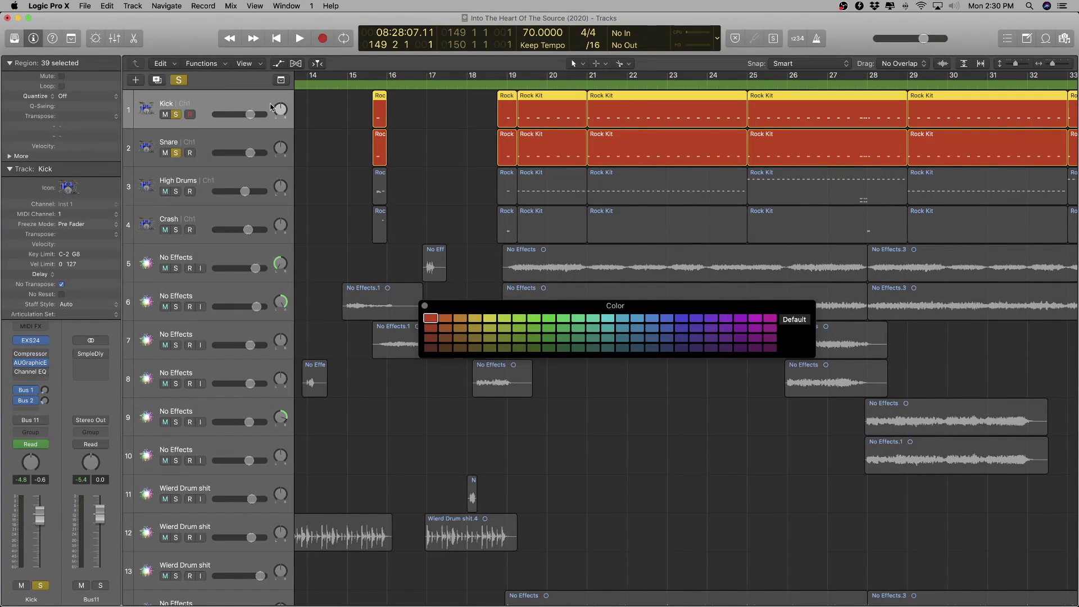
click(176, 153)
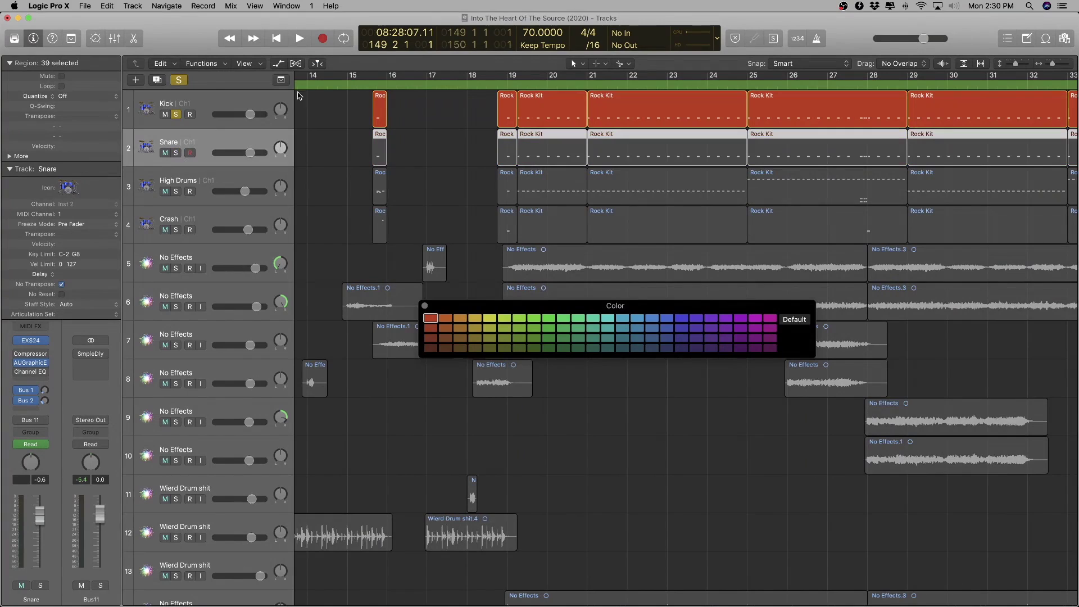
key(super+Down)
key(super+Down)
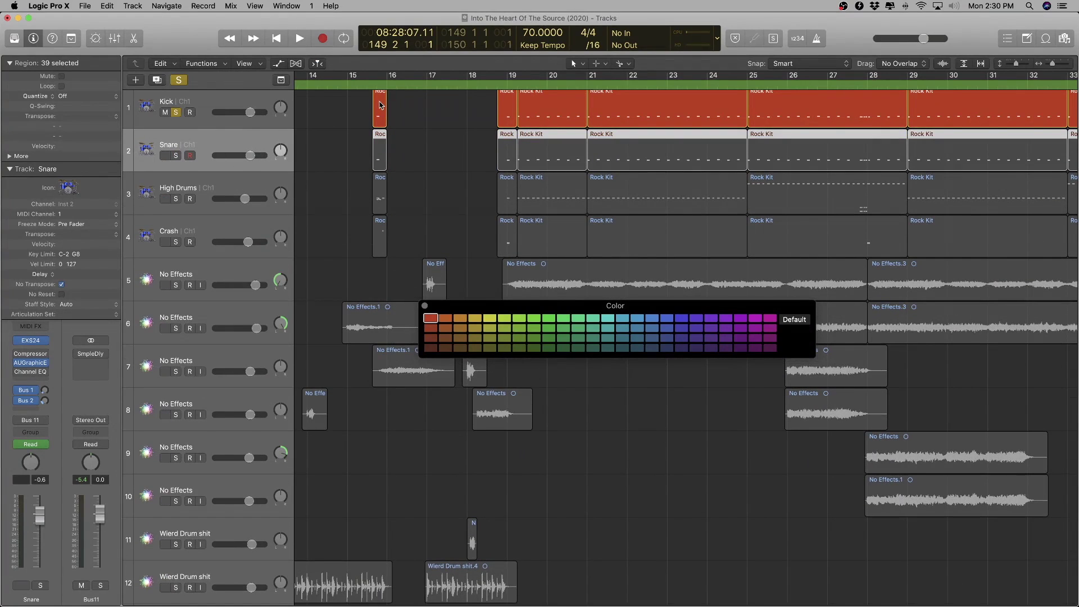
- Audition the first Kick region with the Piano Roll open and delete that region, erasing its automation data
double_click(379, 105)
double_click(372, 82)
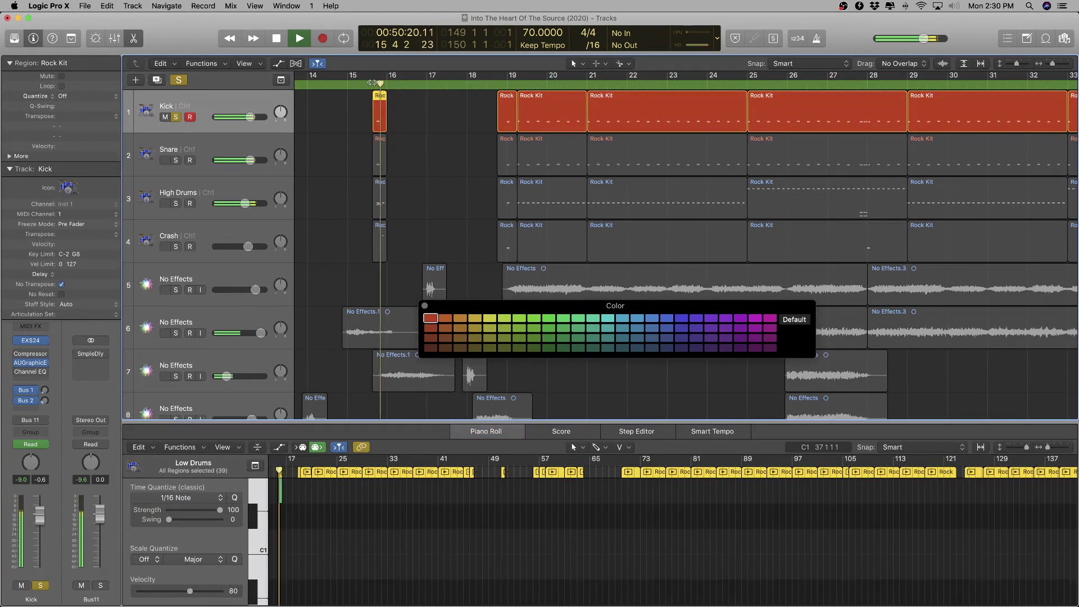
key(space)
click(404, 101)
click(373, 101)
key(Delete)
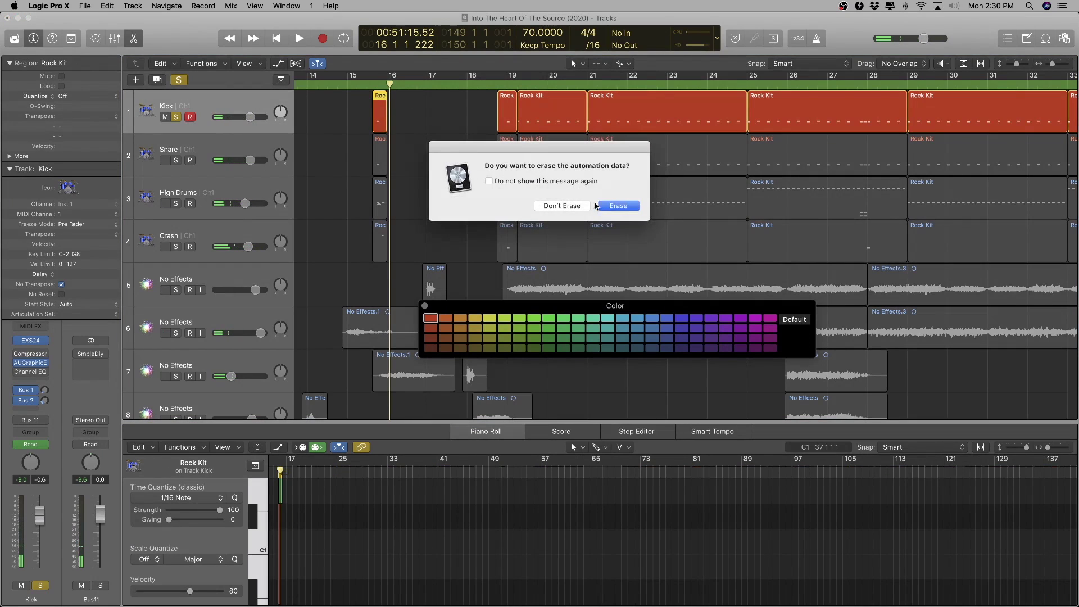
click(598, 205)
- Play the short Kick region that starts just before bar 19
click(511, 105)
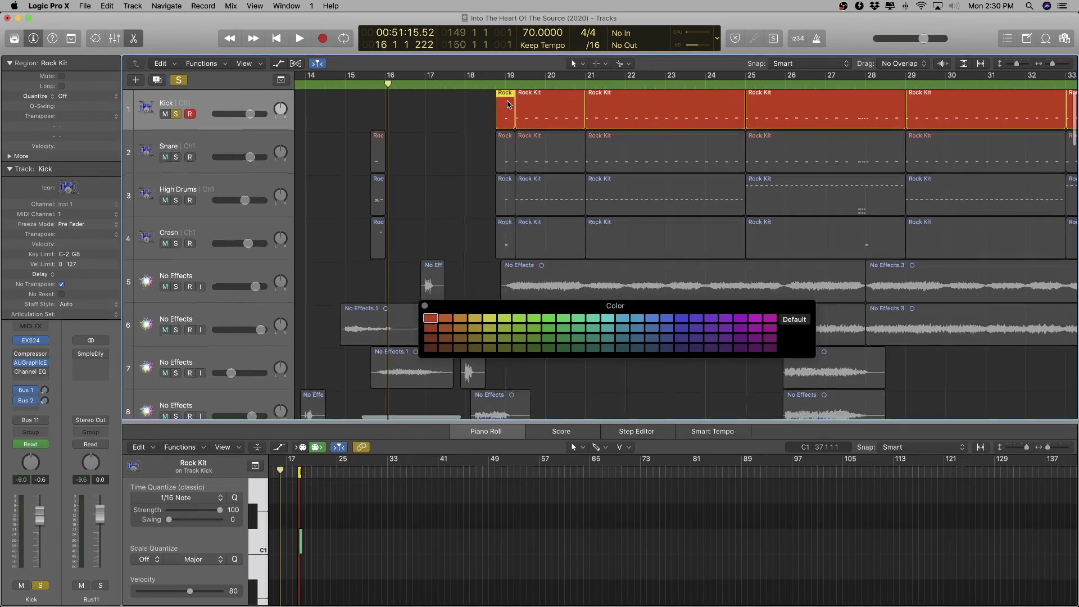
key(space)
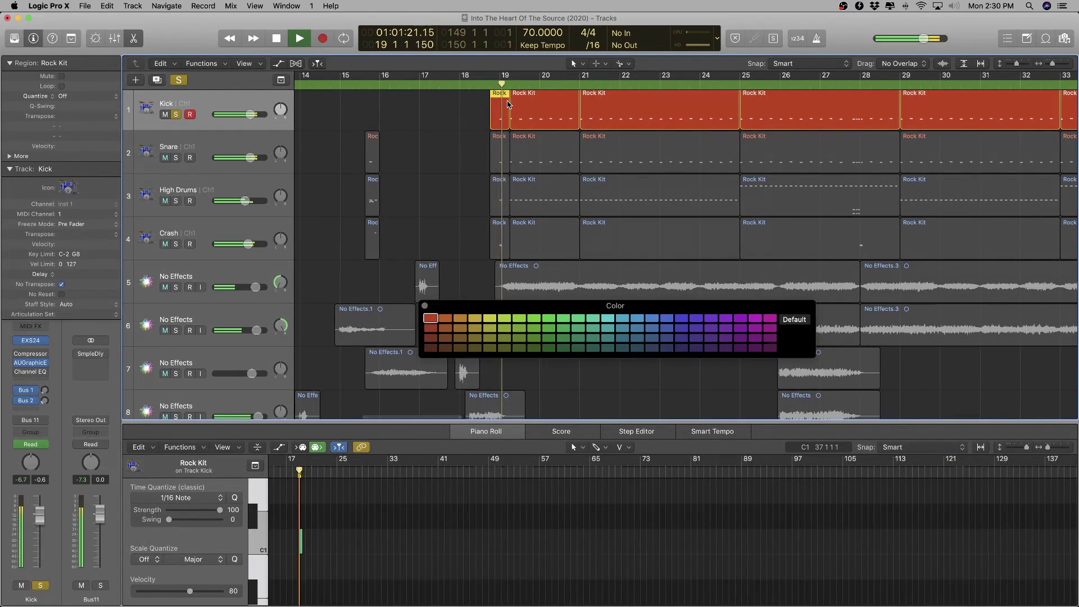
key(space)
- Select all remaining Kick regions and audition their alternating notes in the Piano Roll
click(532, 101)
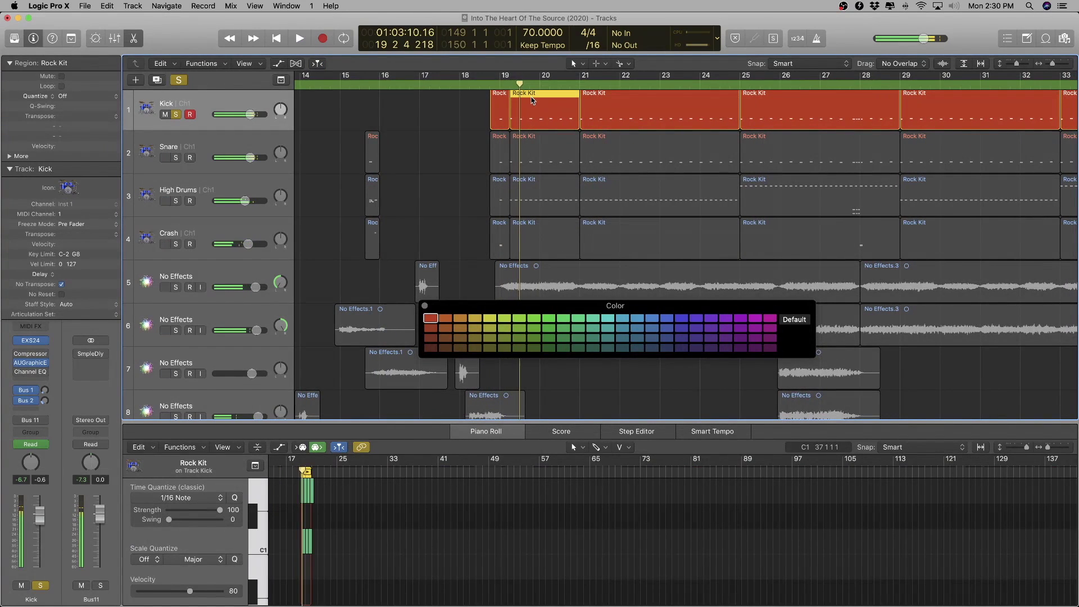
scroll(572, 110, down, 10)
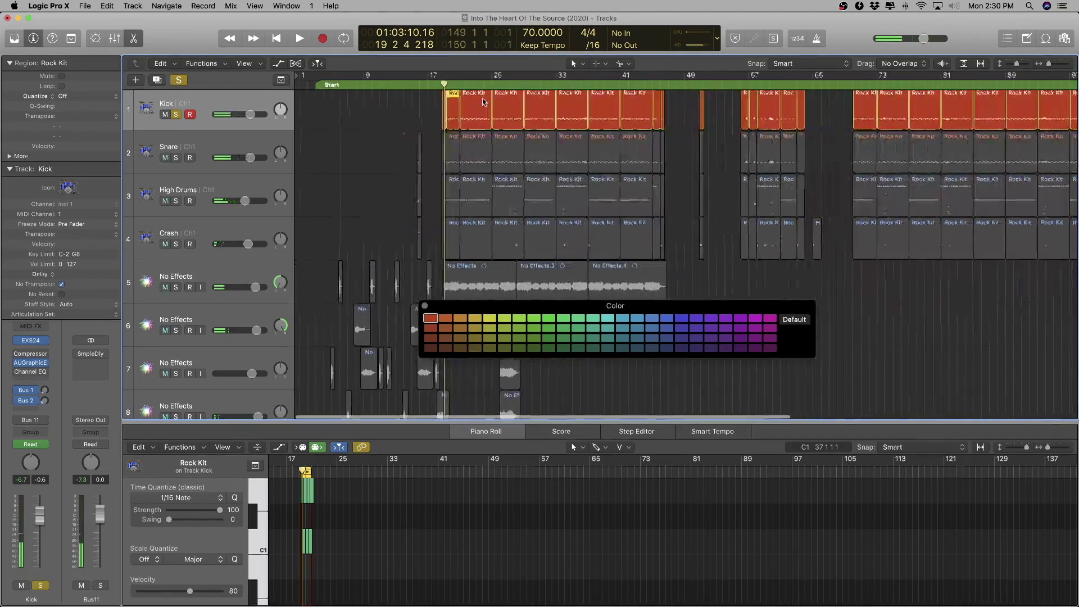
click(203, 126)
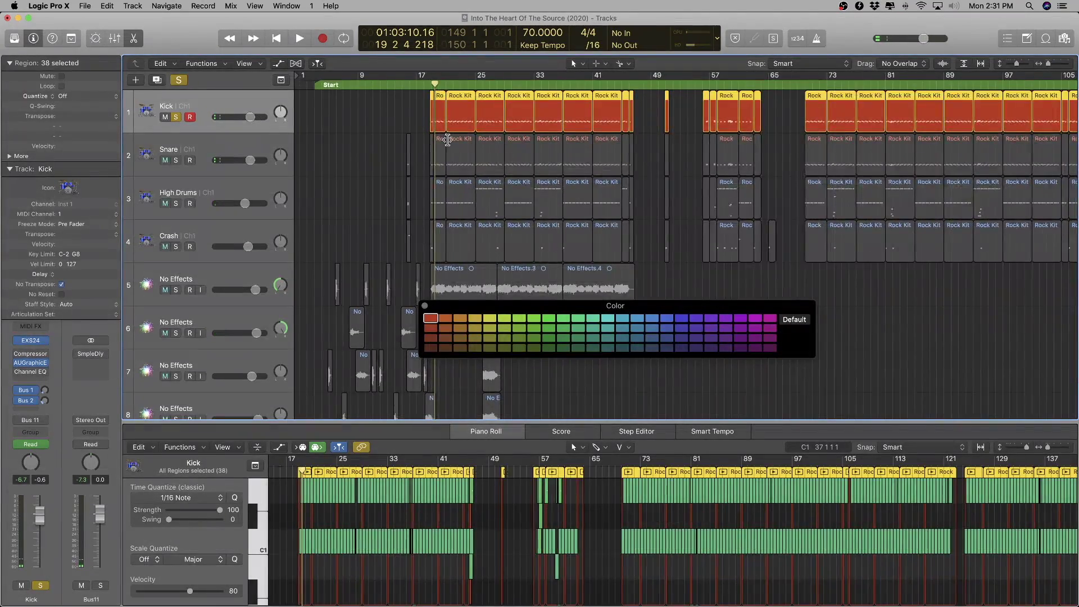
scroll(321, 518, up, 10)
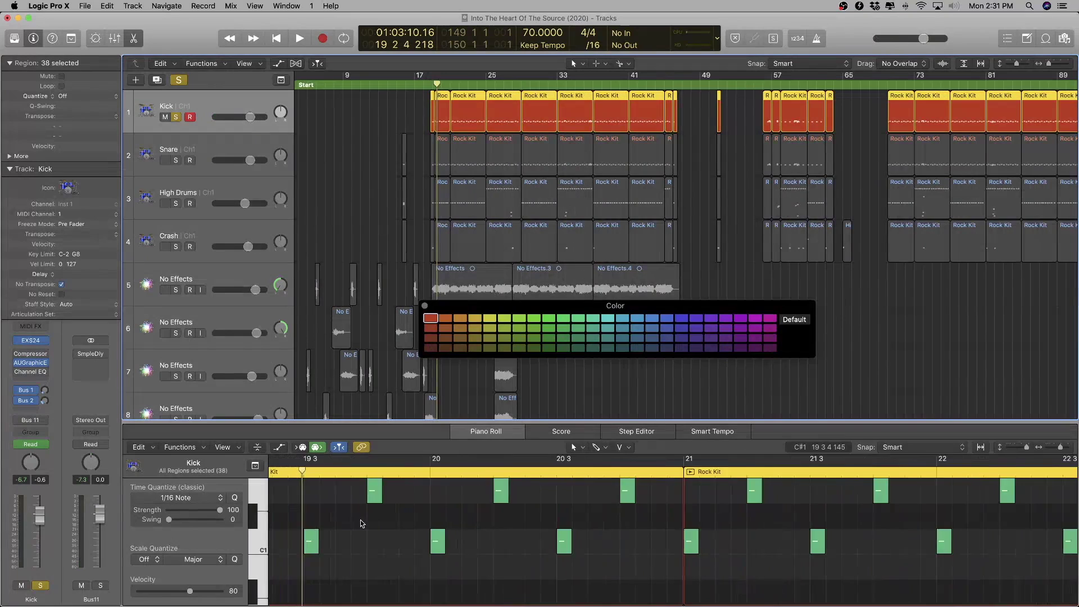
scroll(411, 503, right, 1)
click(464, 478)
key(space)
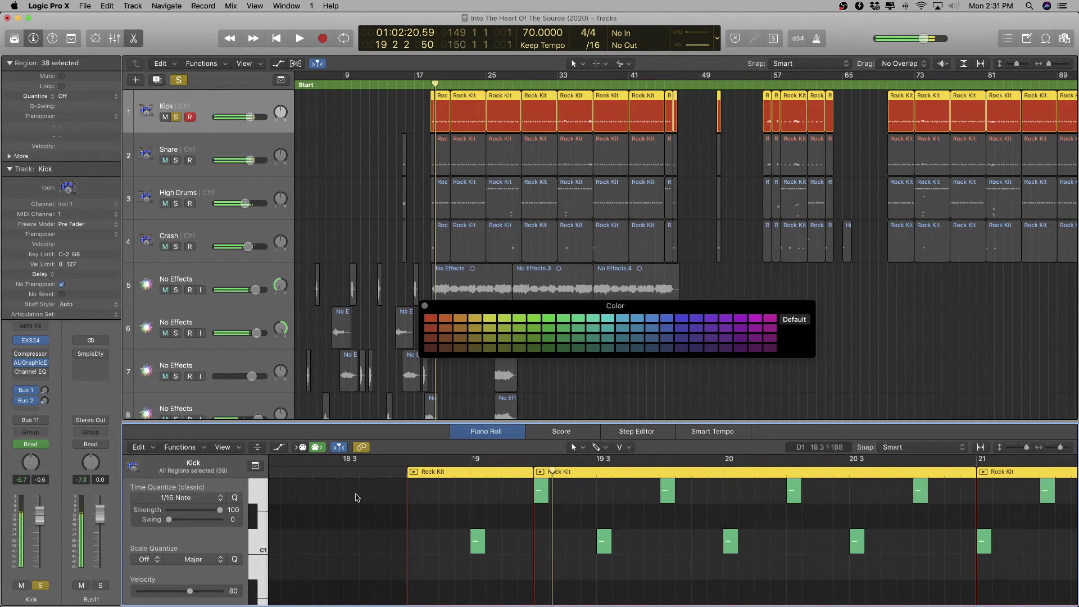
- Delete all D1 snare notes from the selected Kick regions
key(super+a)
scroll(613, 514, down, 8)
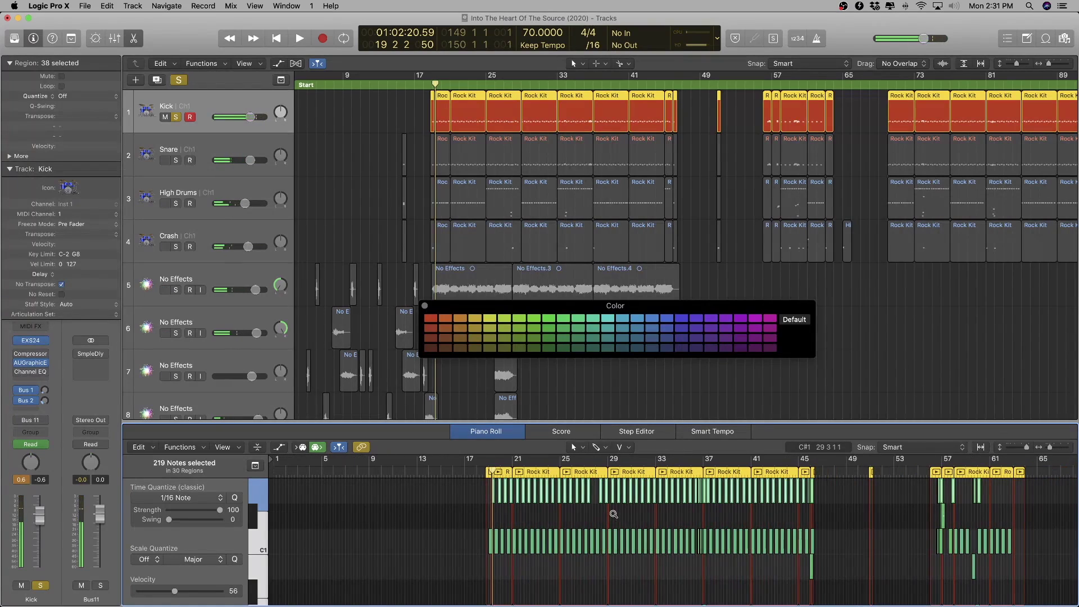
key(Delete)
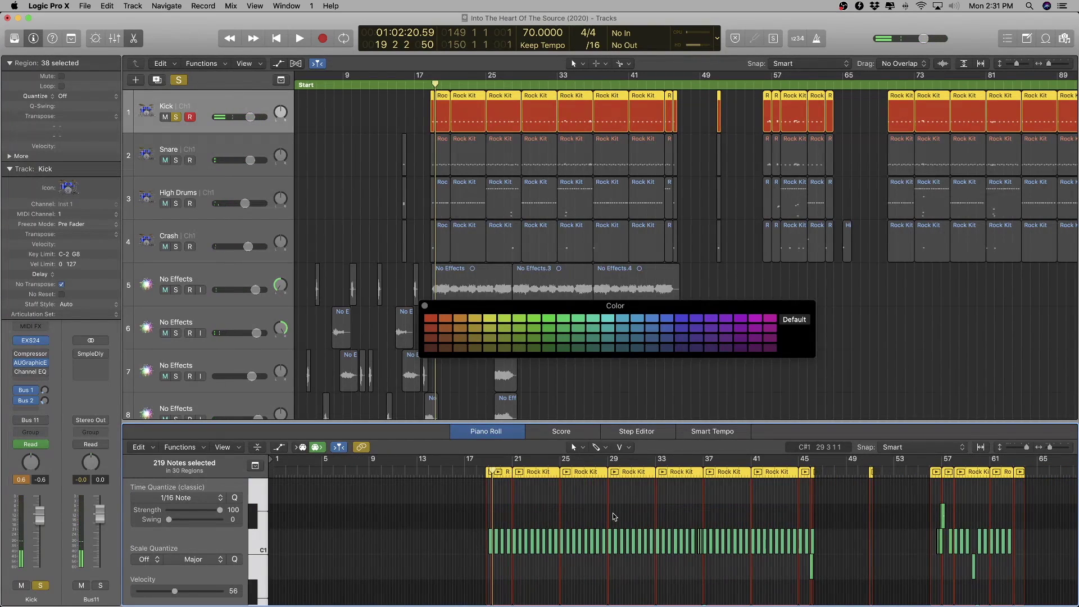
- Delete the scattered E1 notes from the Kick regions and lower the Kick channel's volume fader to -12.8
scroll(595, 510, up, 8)
scroll(594, 510, up, 4)
scroll(594, 510, down, 12)
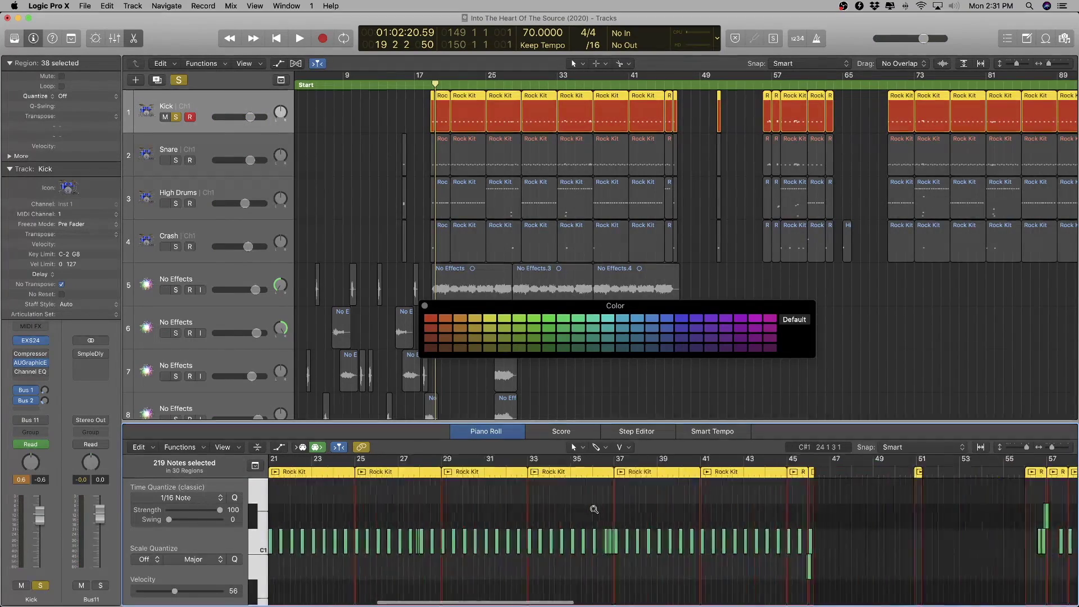
scroll(594, 510, down, 6)
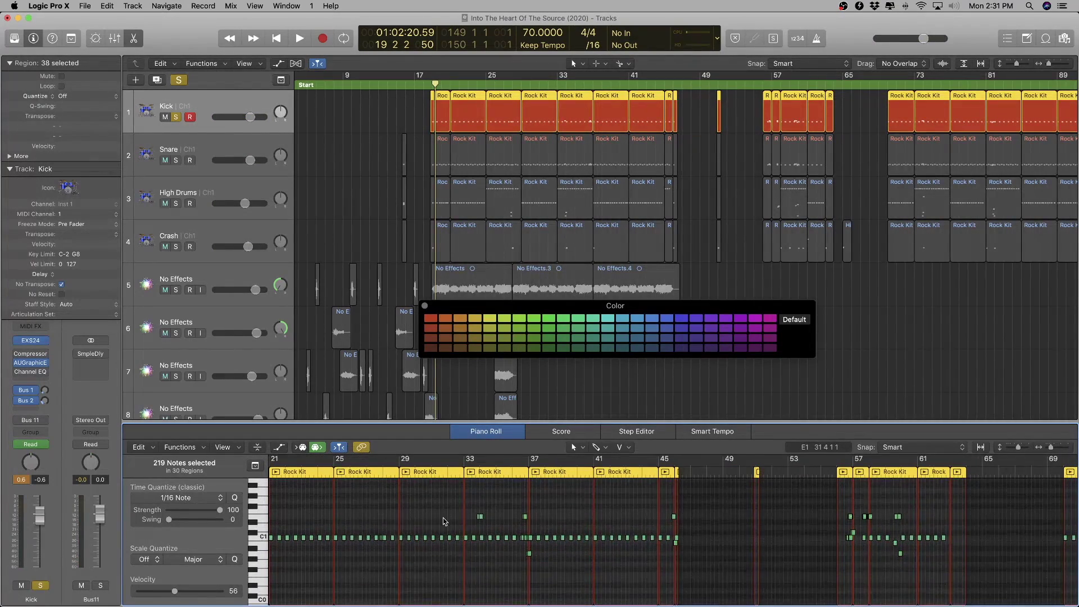
scroll(444, 521, down, 8)
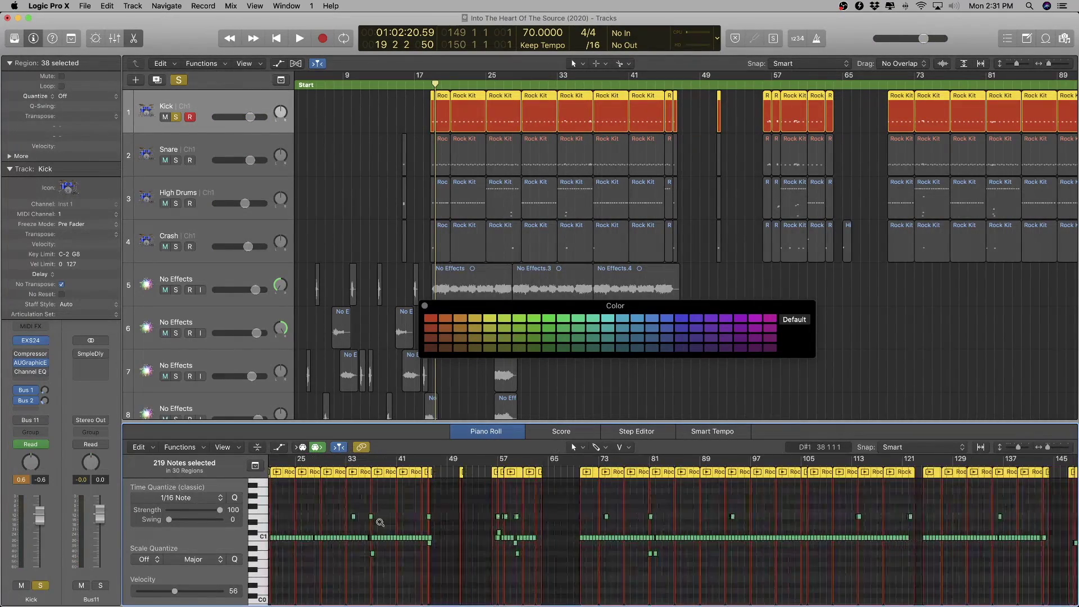
click(264, 525)
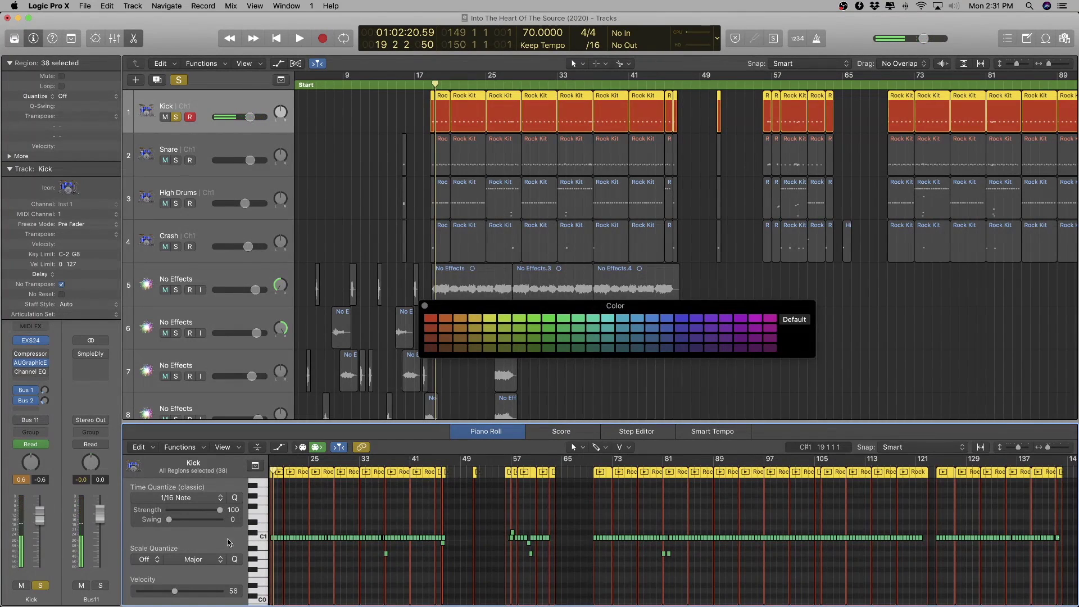
drag(43, 514, 48, 564)
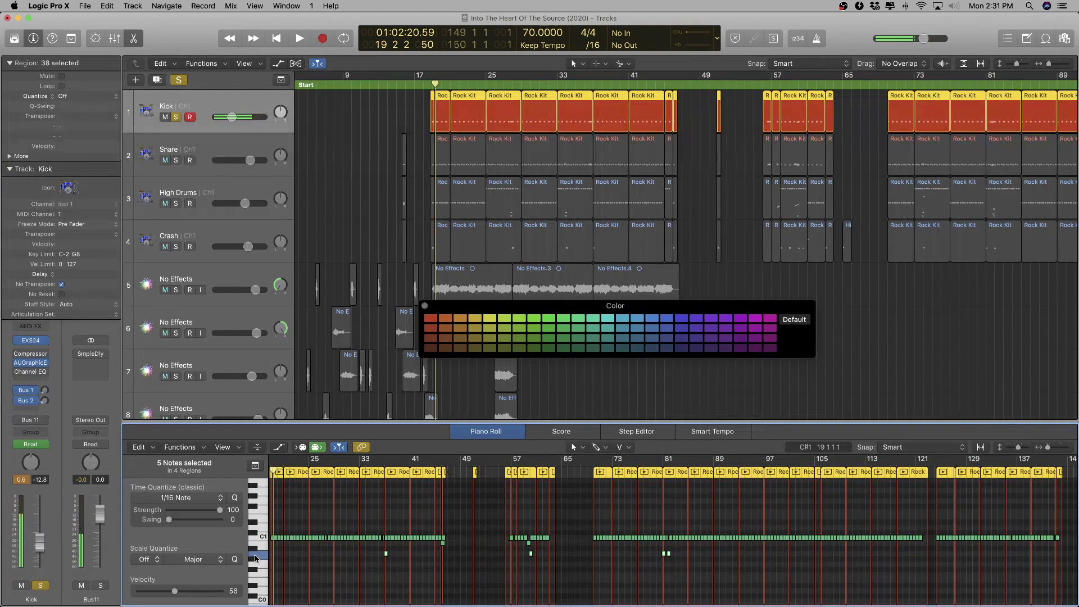
- Find and select the stray notes just below C1 across the Kick regions in the Piano Roll
scroll(364, 554, right, 10)
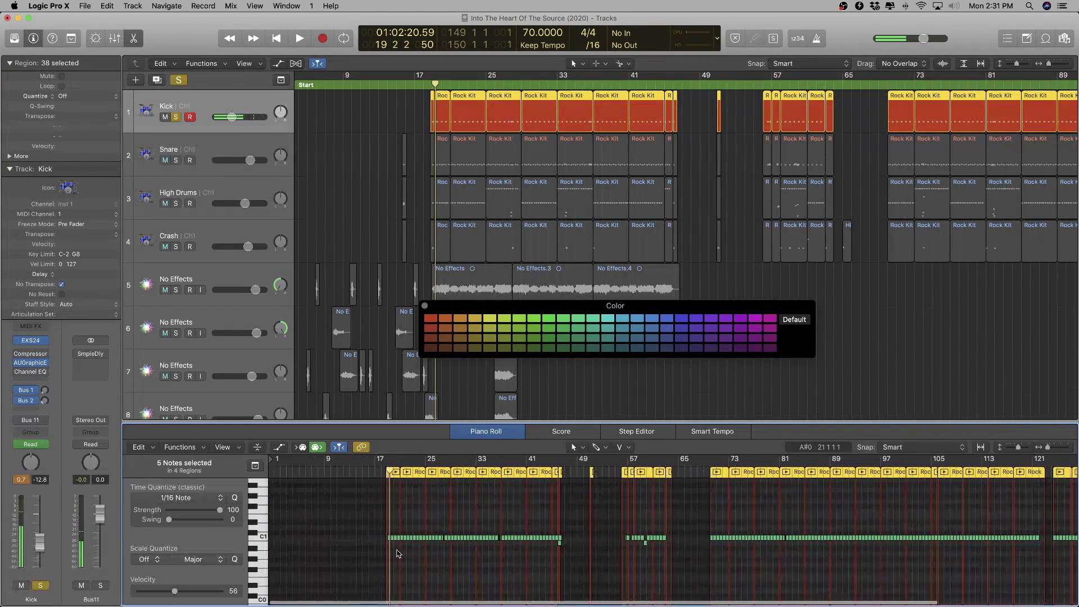
scroll(398, 553, down, 2)
scroll(398, 553, up, 2)
scroll(398, 554, left, 1)
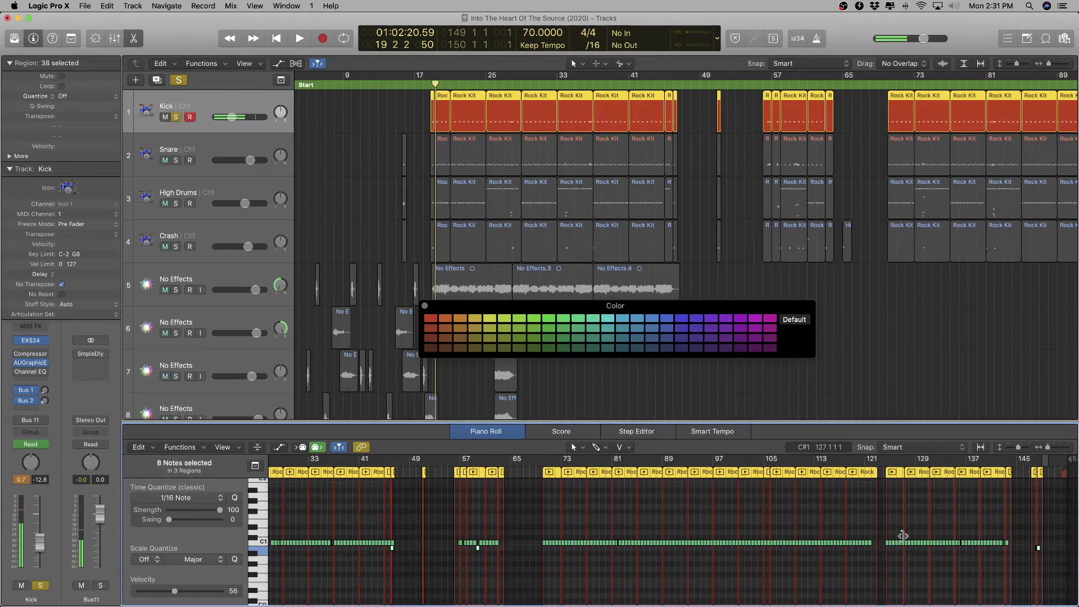
- Delete the short, empty Kick region near bar 51 and erase its automation data
key(super+Right)
key(super+Right)
key(super+Right)
key(super+Right)
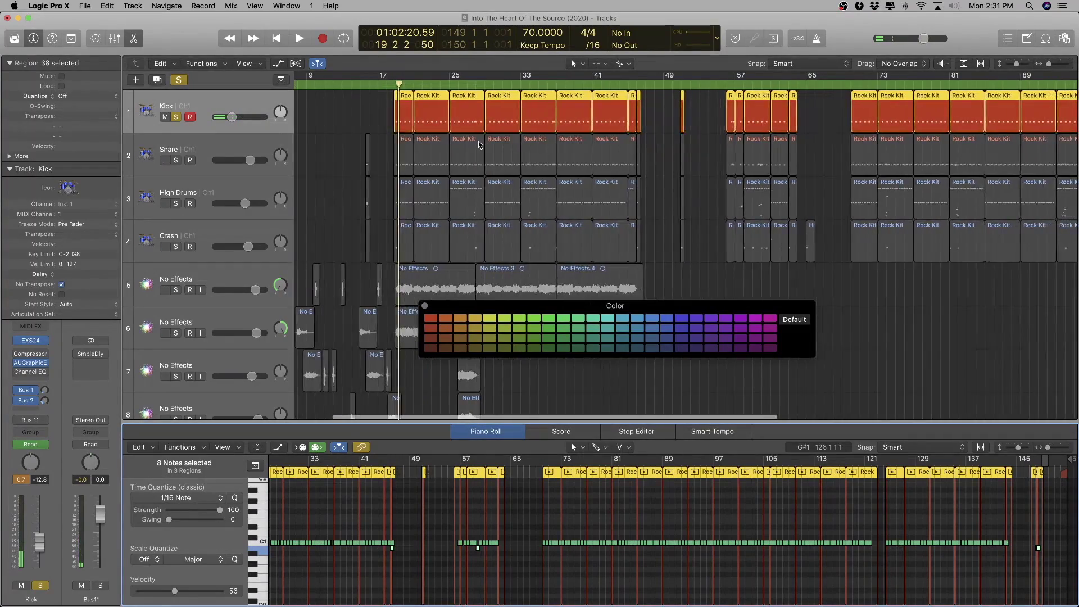
scroll(479, 144, right, 10)
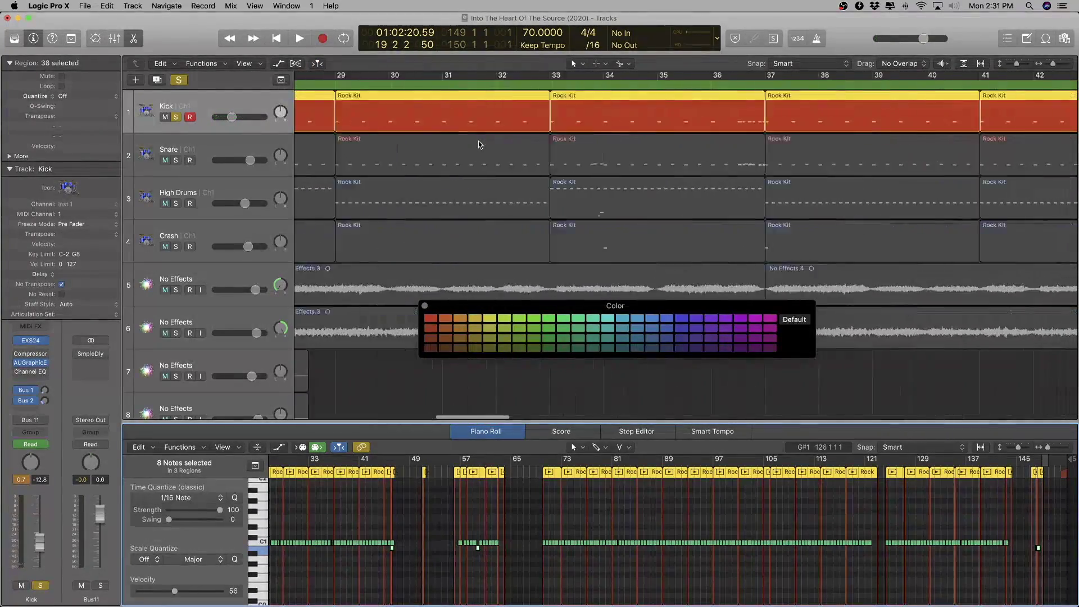
scroll(480, 144, right, 3)
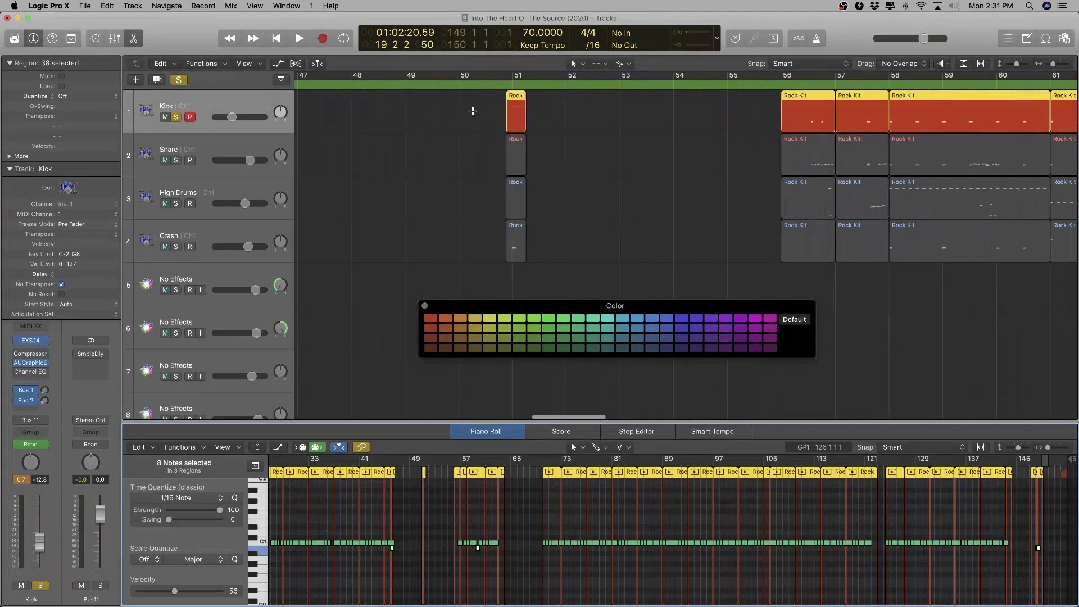
drag(485, 105, 573, 103)
key(Delete)
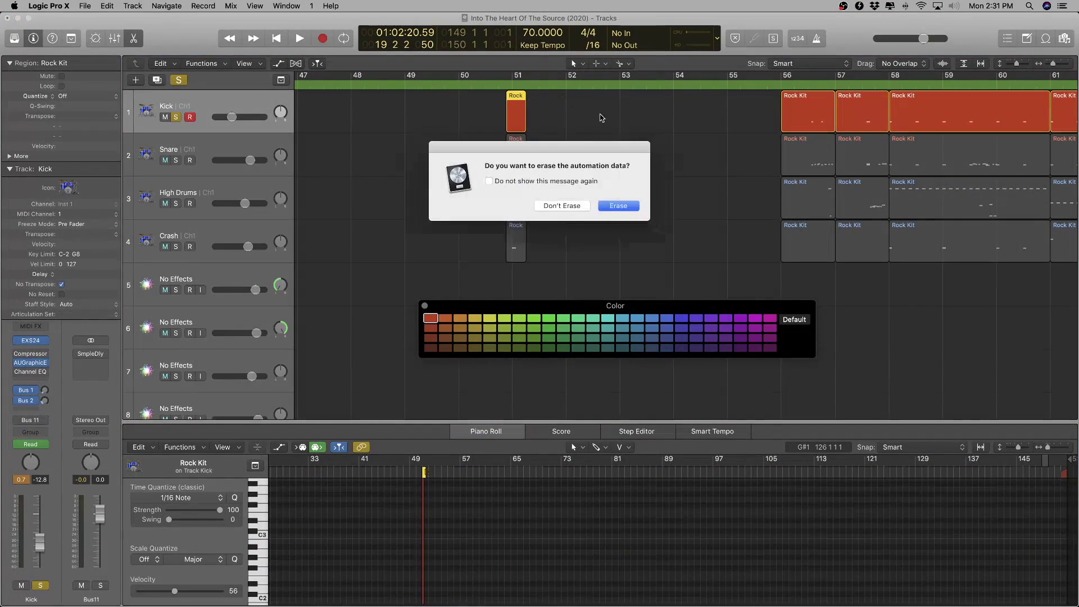
click(619, 206)
- Delete the empty Kick region that starts at bar 63 along with its automation data
scroll(448, 108, right, 5)
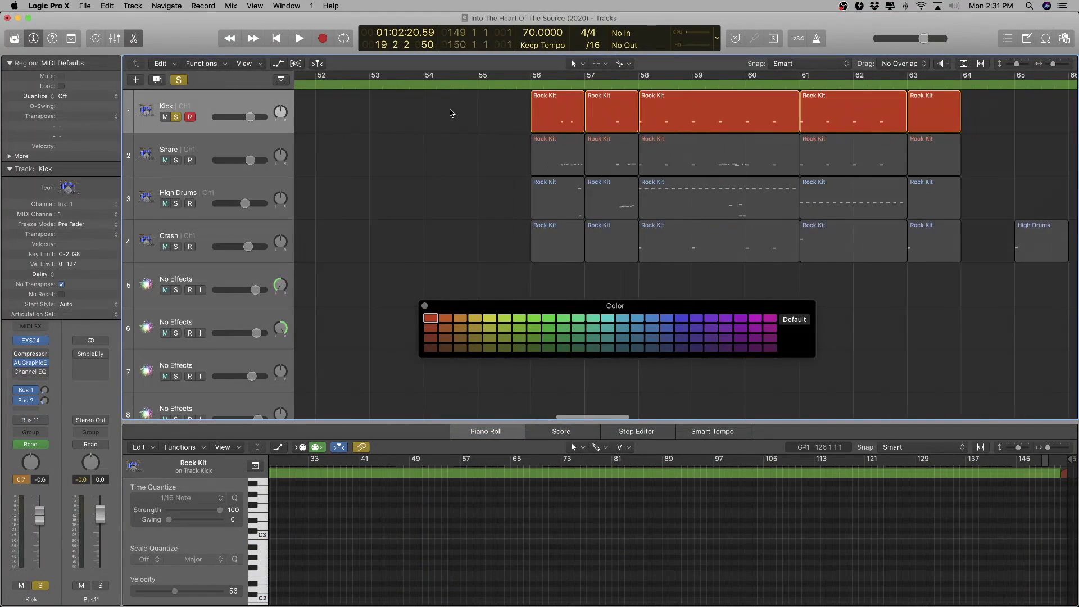
click(758, 116)
key(Delete)
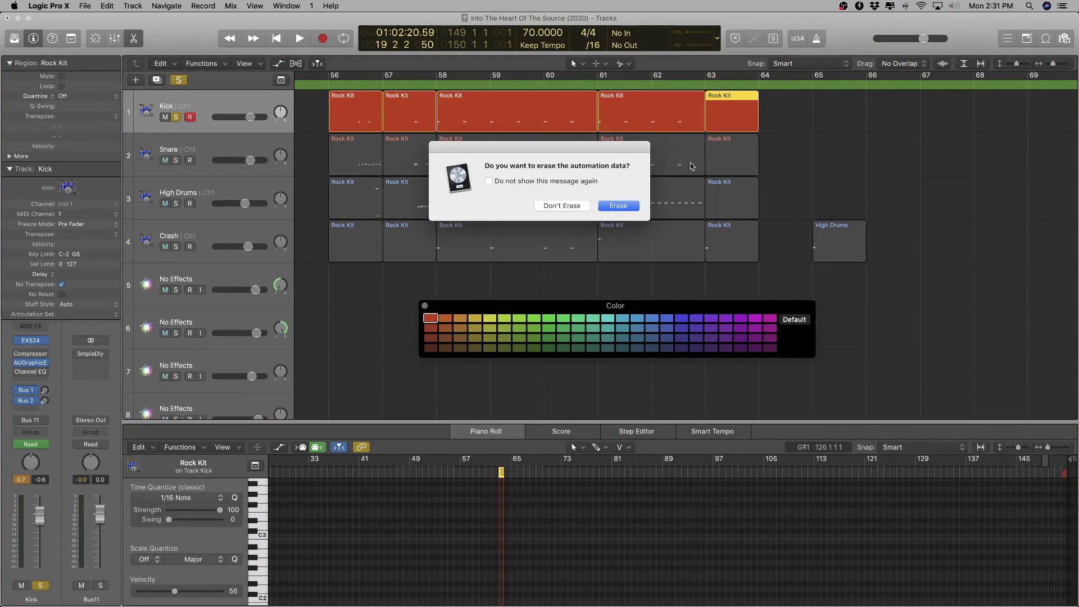
click(619, 206)
- Delete the empty Kick regions near bars 143 and 148, erasing their automation data
scroll(813, 180, right, 15)
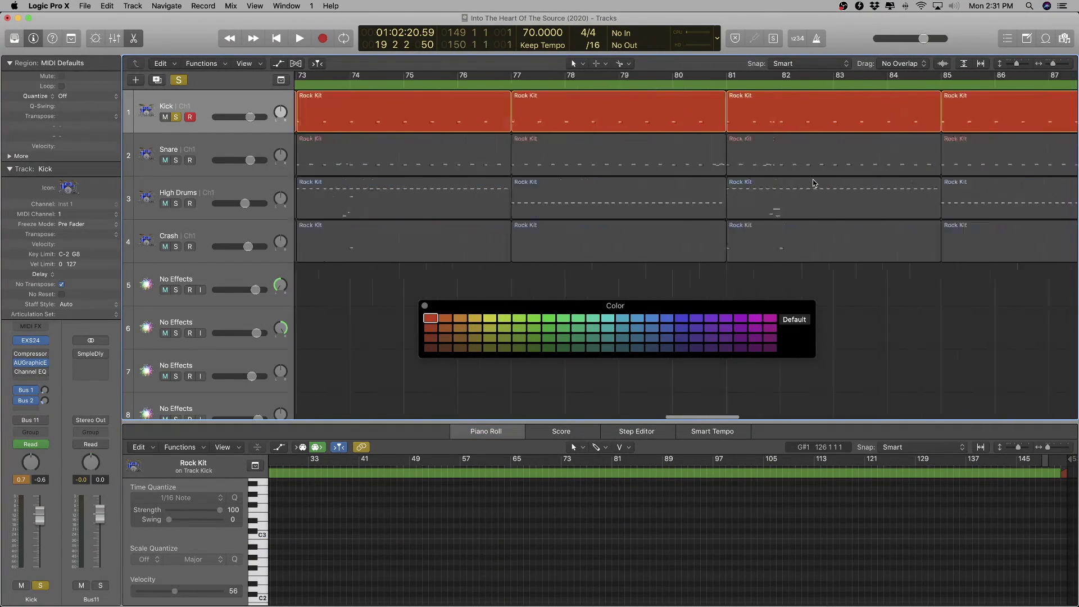
scroll(814, 183, right, 7)
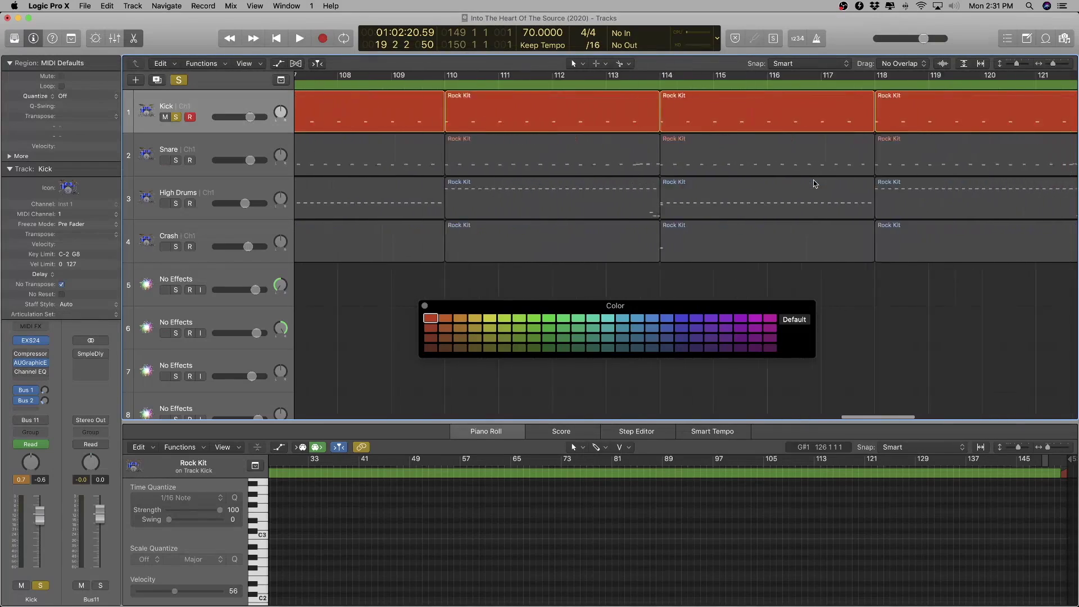
scroll(814, 184, right, 12)
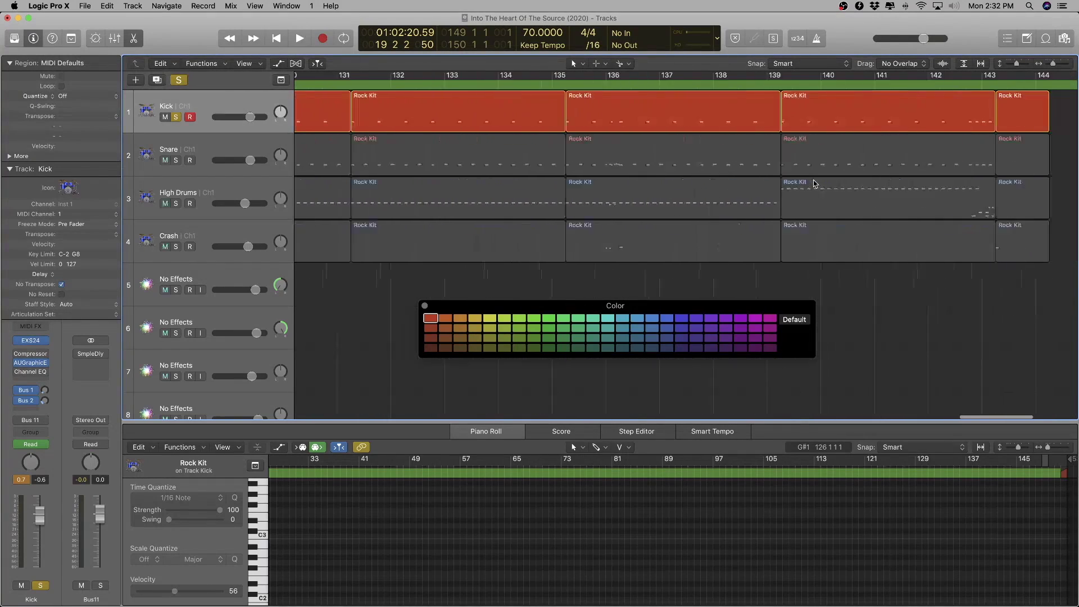
scroll(815, 183, right, 3)
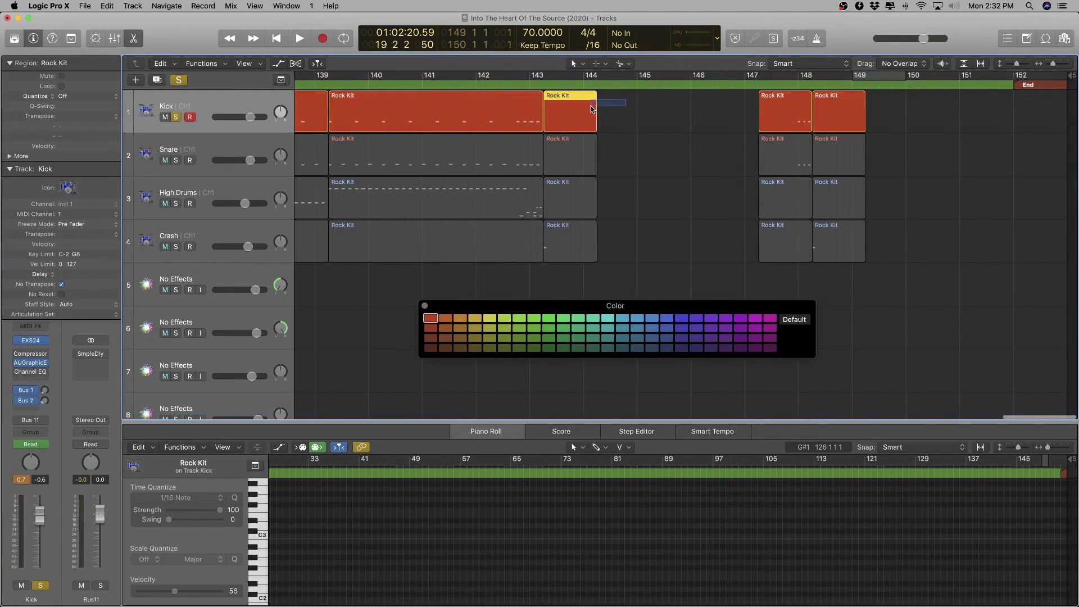
key(Delete)
key(Return)
click(851, 109)
key(Delete)
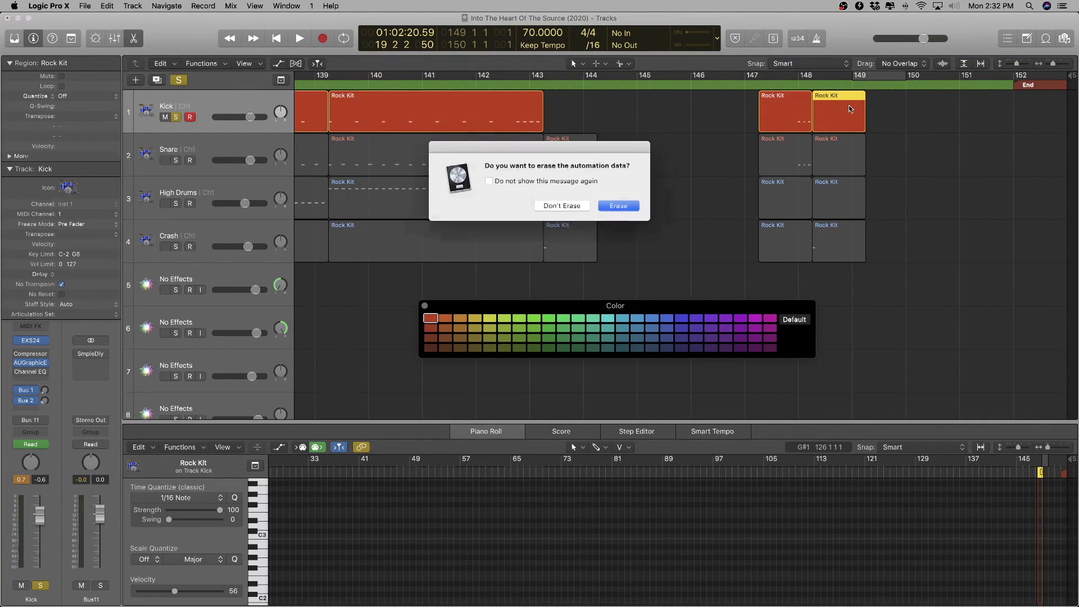
click(620, 206)
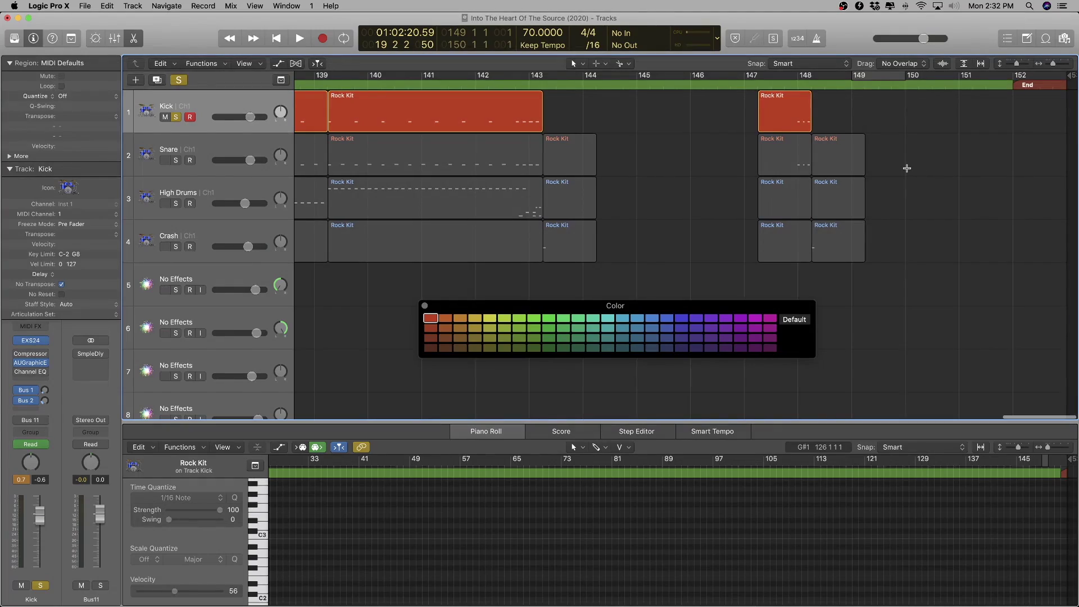
- Compare the Snare track's notes with the Kick track's and return to the Kick track with solo on
scroll(906, 168, down, 10)
scroll(382, 185, up, 6)
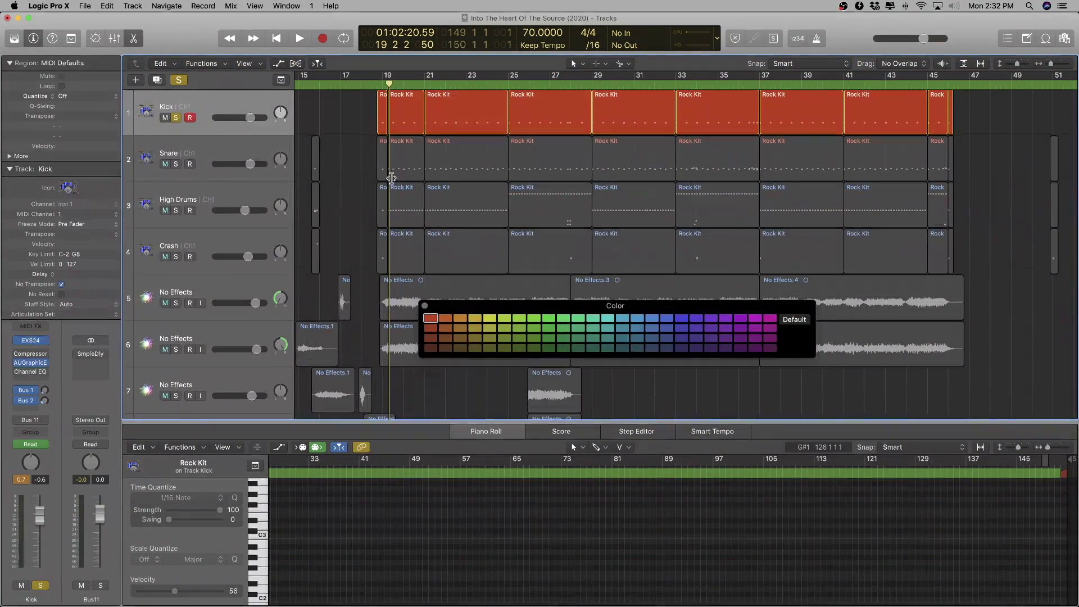
click(182, 153)
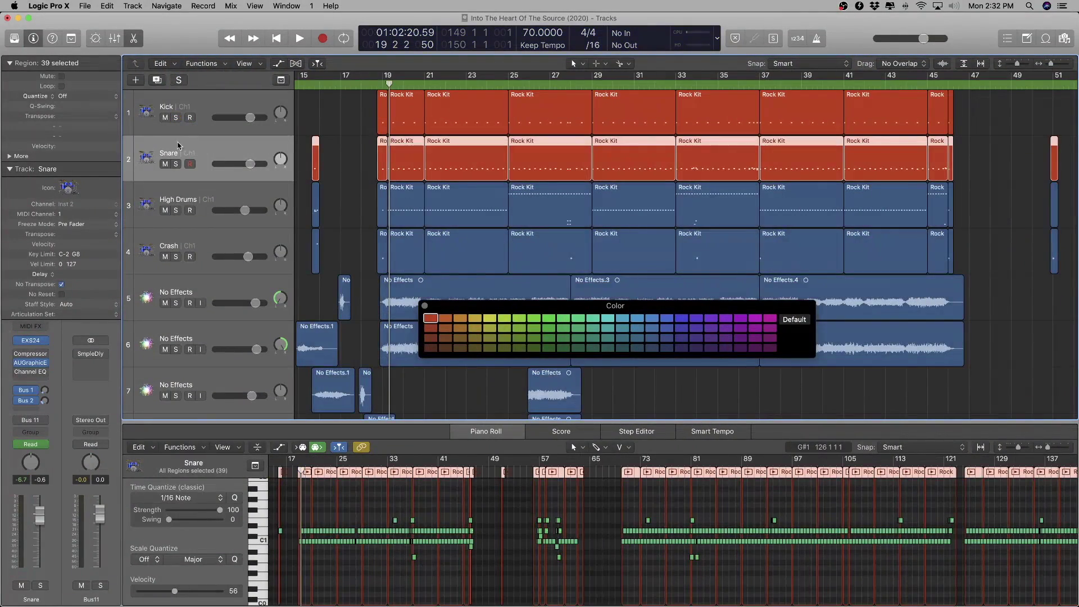
click(192, 110)
key(s)
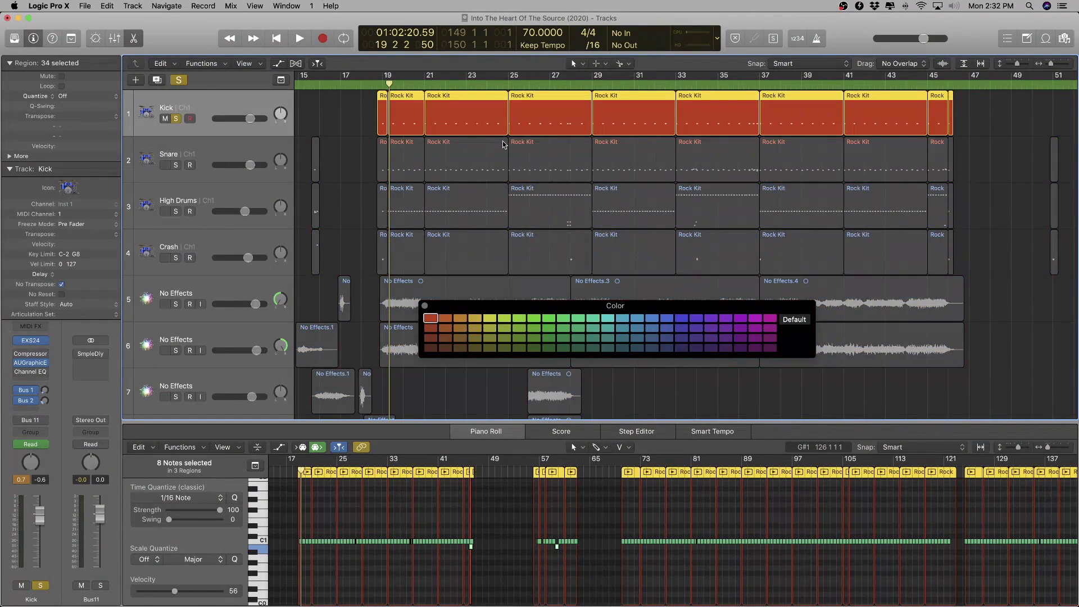
- Play the soloed Kick track from around bar 19 and lower its EXS24 volume to -10 dB
scroll(503, 145, up, 6)
key(space)
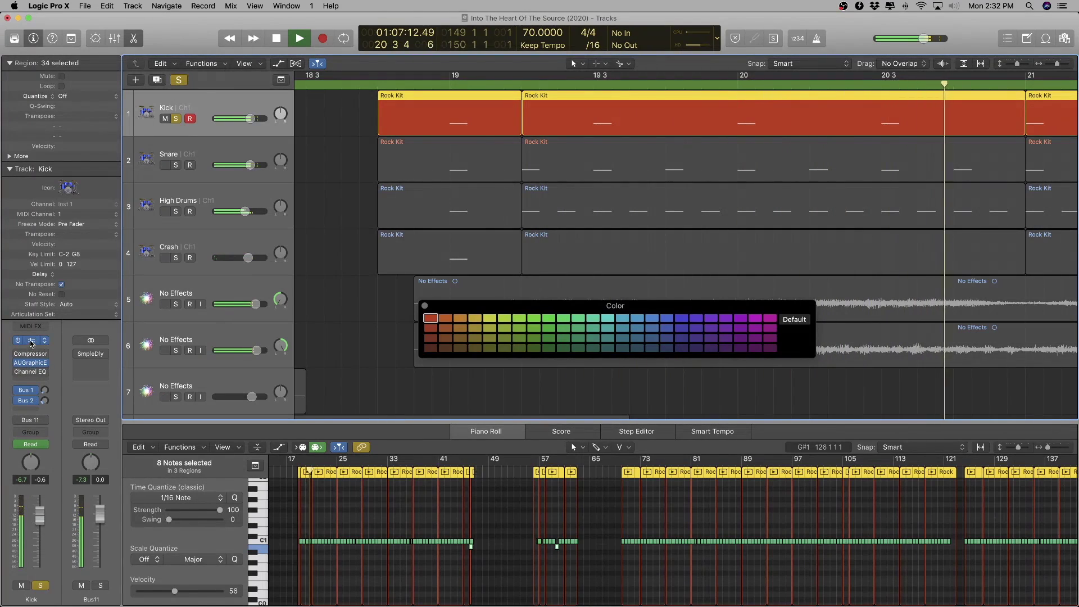
click(30, 342)
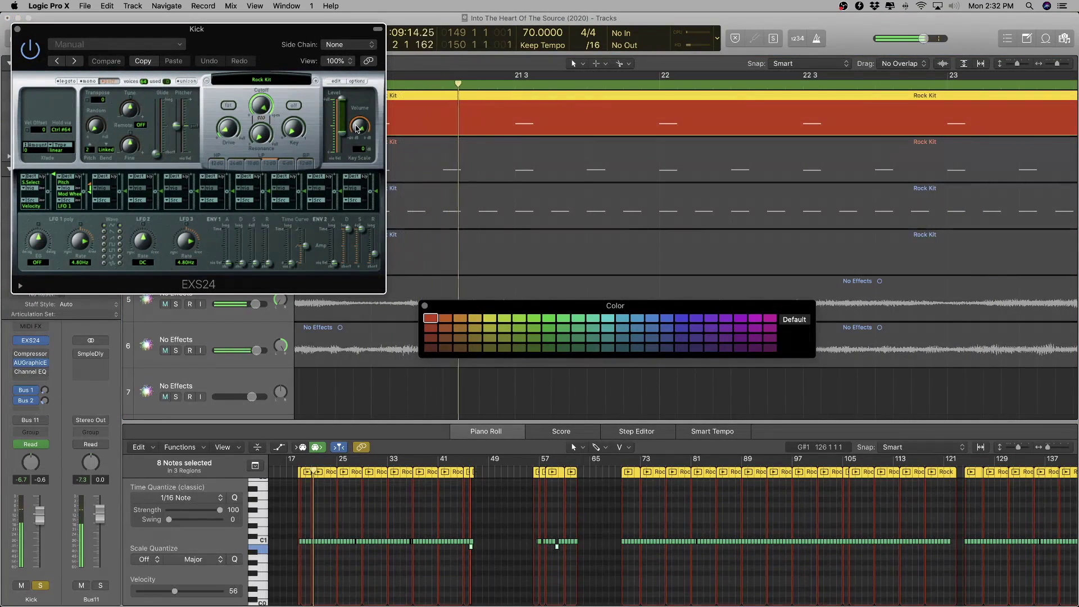
drag(358, 128, 357, 139)
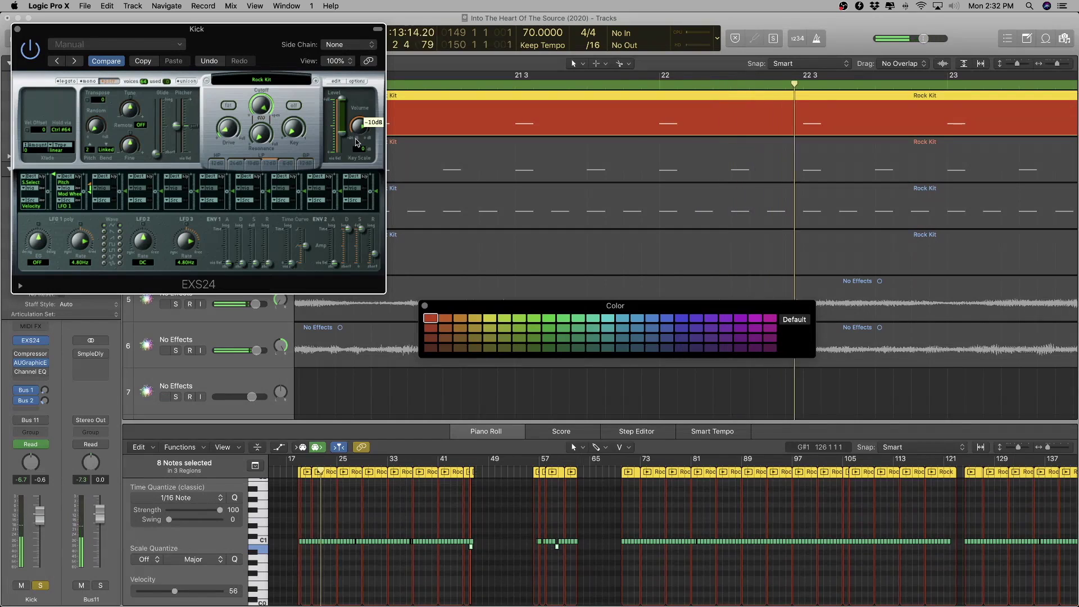
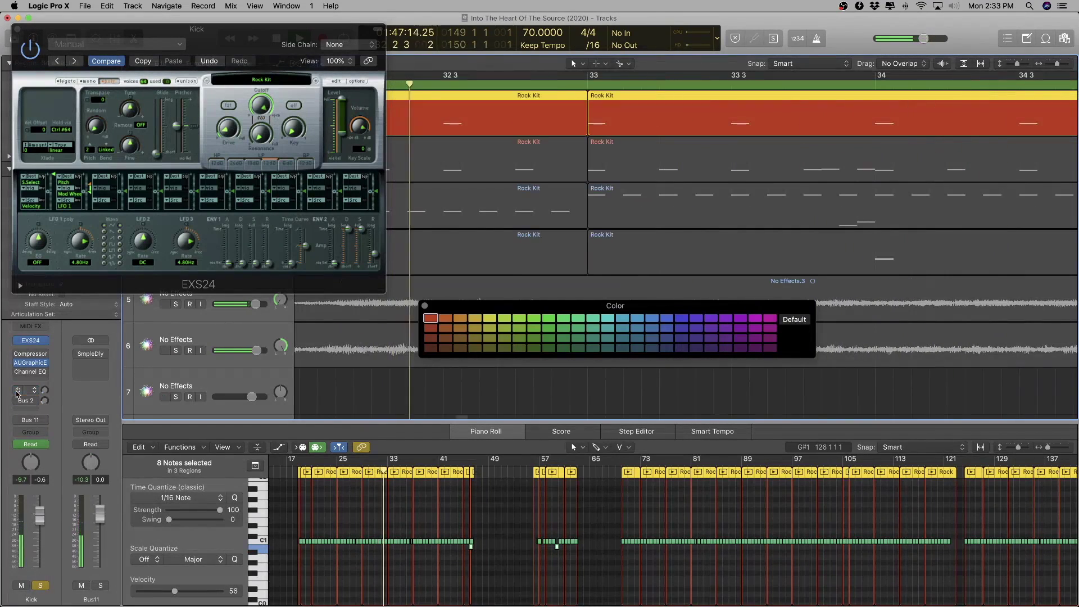
- Trace the Kick's Bus 2 send to the Reverb channel in the Mixer and close the EXS24 window
click(37, 402)
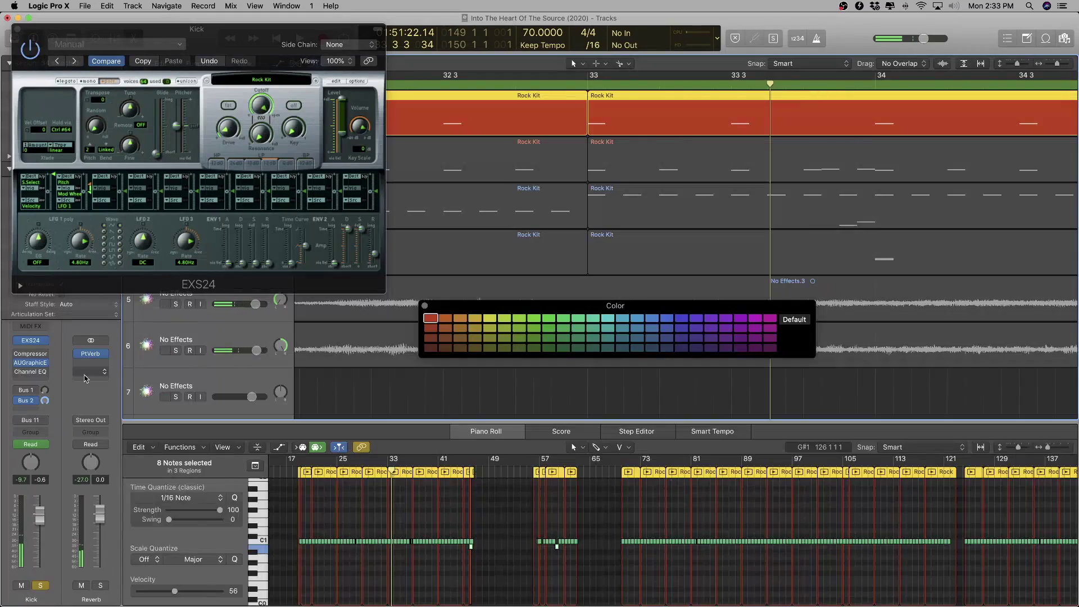
key(x)
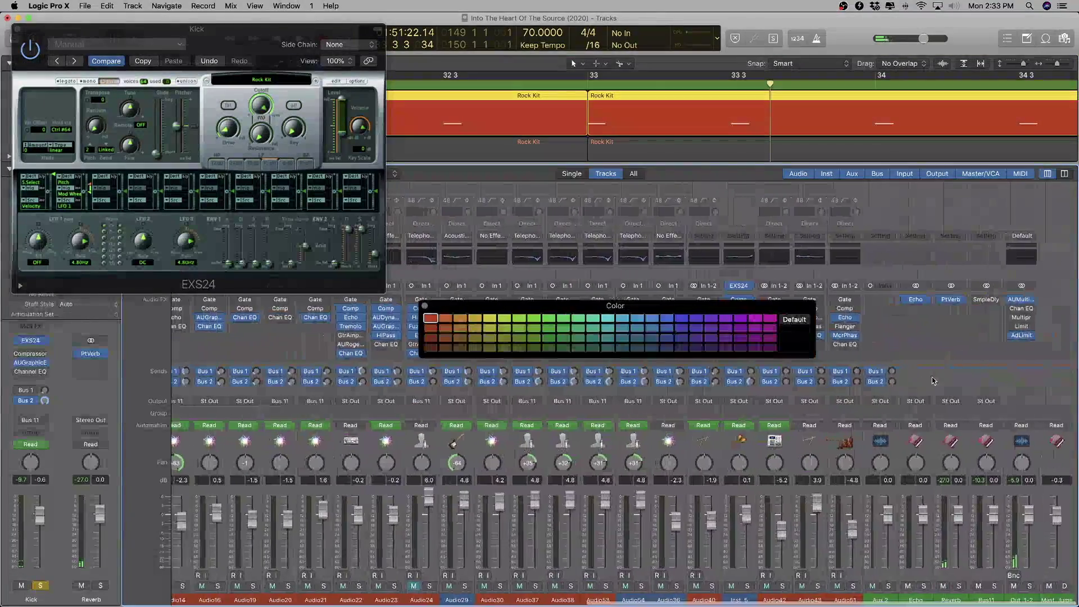
click(958, 599)
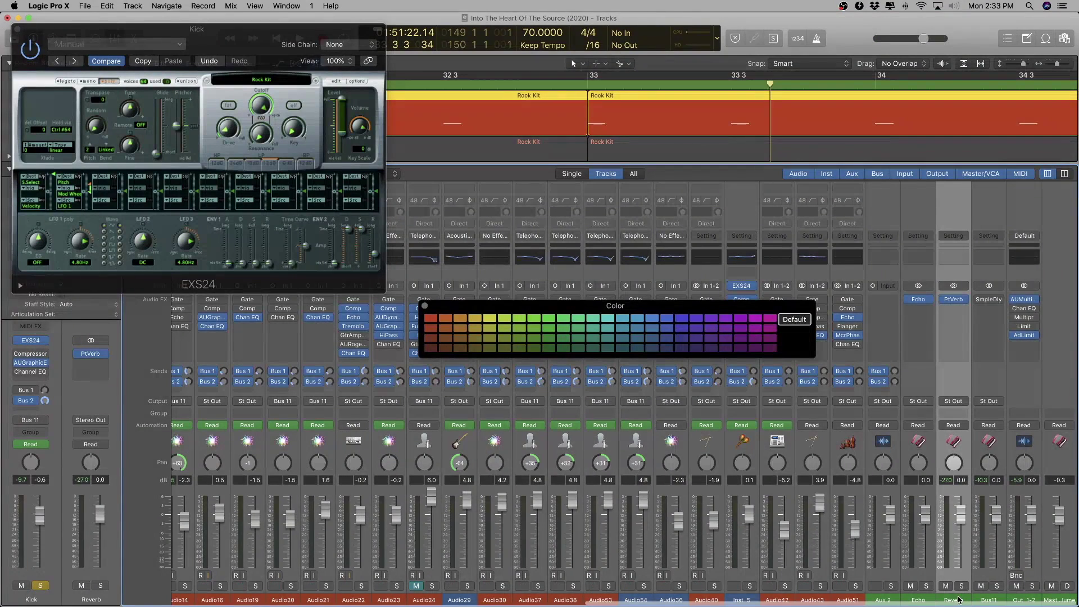
click(18, 29)
- Give Bus 2 the short I/O label VERB and close the I/O Labels window
click(198, 174)
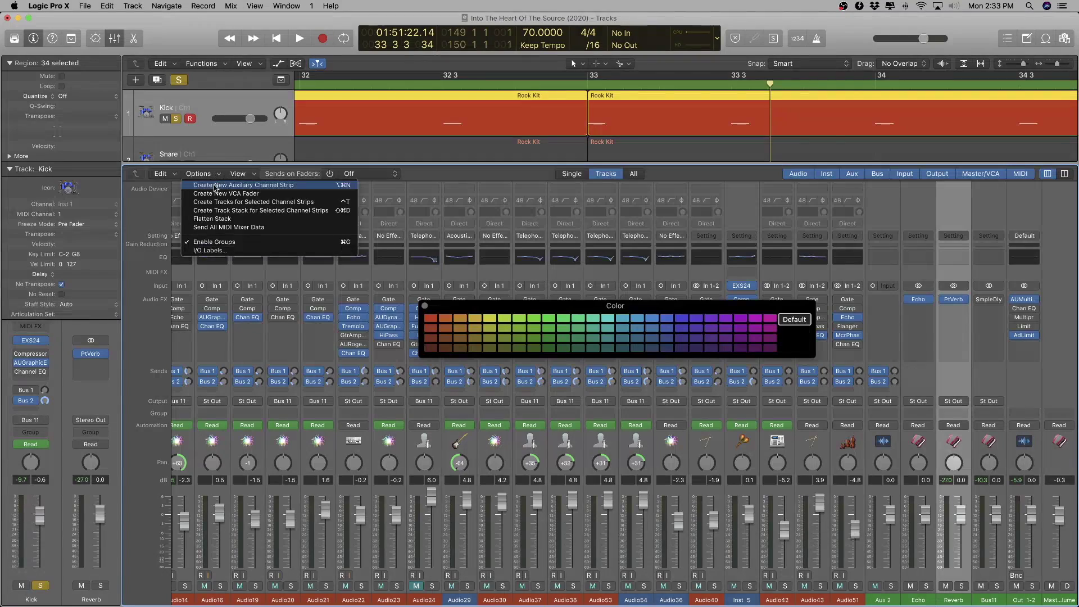
click(226, 251)
scroll(193, 332, down, 10)
scroll(285, 353, down, 4)
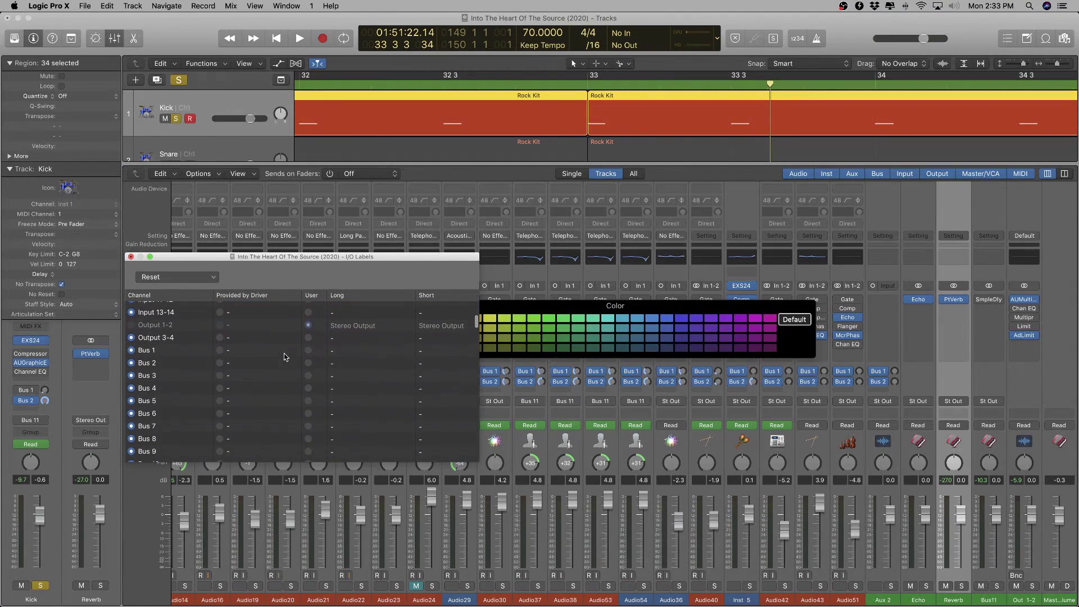
click(355, 354)
scroll(370, 369, up, 1)
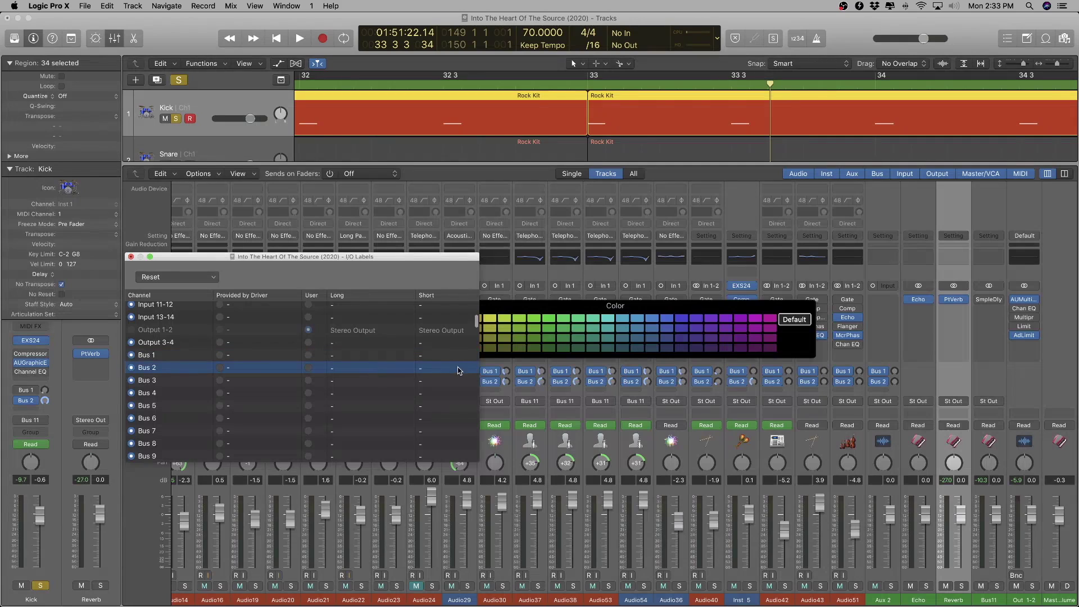
double_click(435, 369)
key(BackSpace)
key(Return)
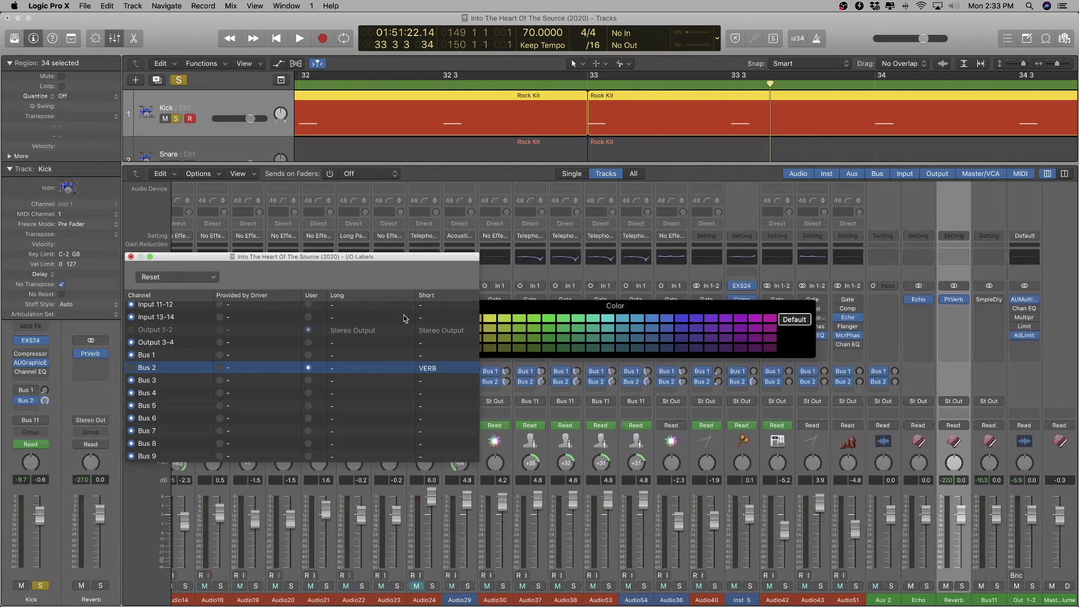
click(131, 256)
click(292, 336)
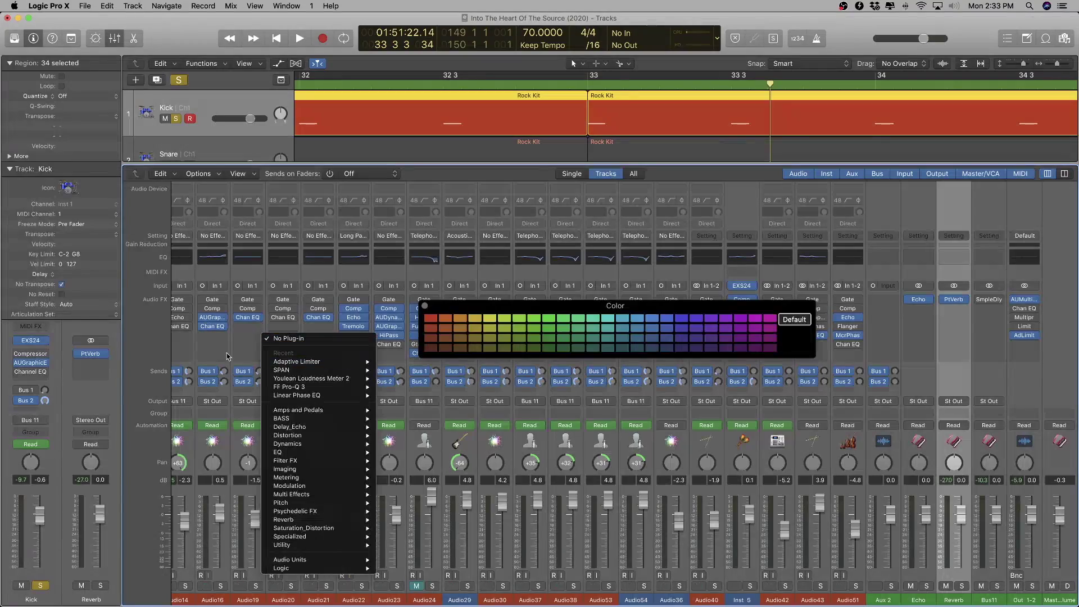
click(244, 386)
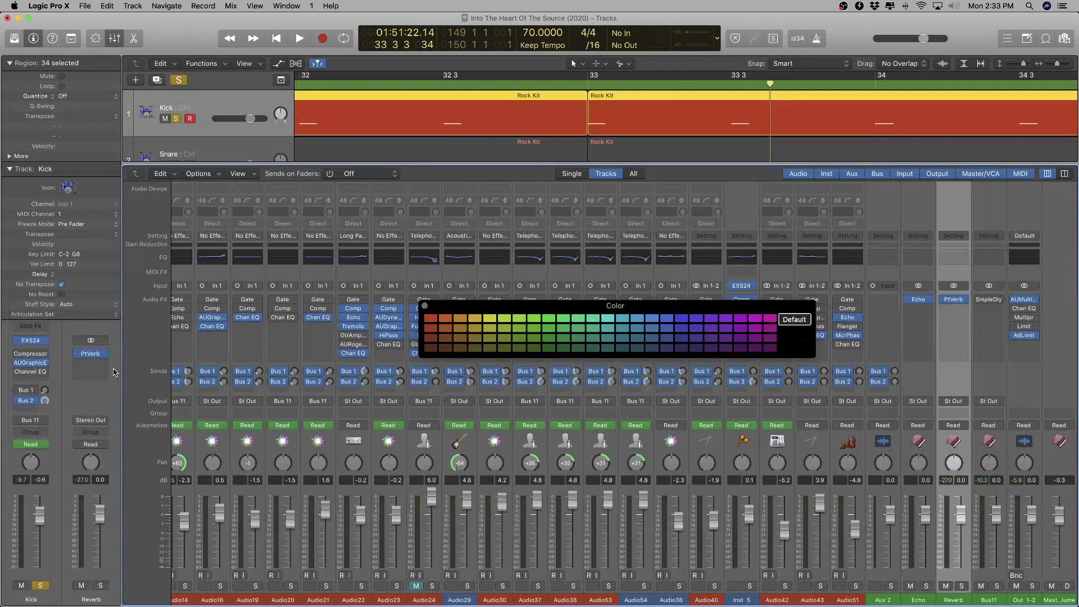
- Enter VERB as Bus 1's long I/O label and replace it with RVB
click(219, 179)
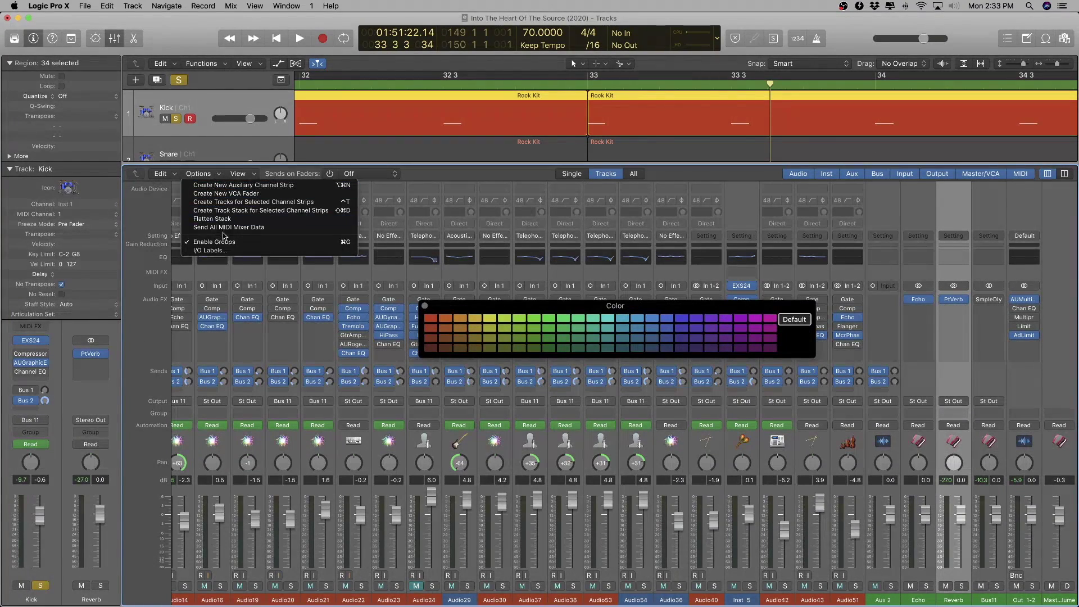
click(227, 251)
scroll(377, 377, down, 10)
scroll(371, 369, up, 1)
double_click(371, 371)
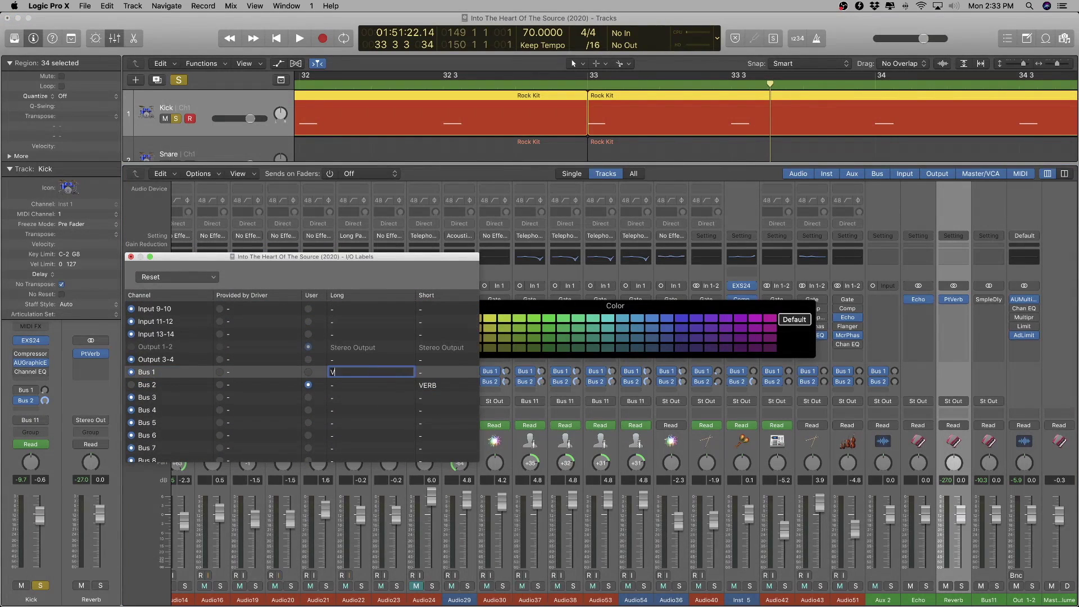
key(Return)
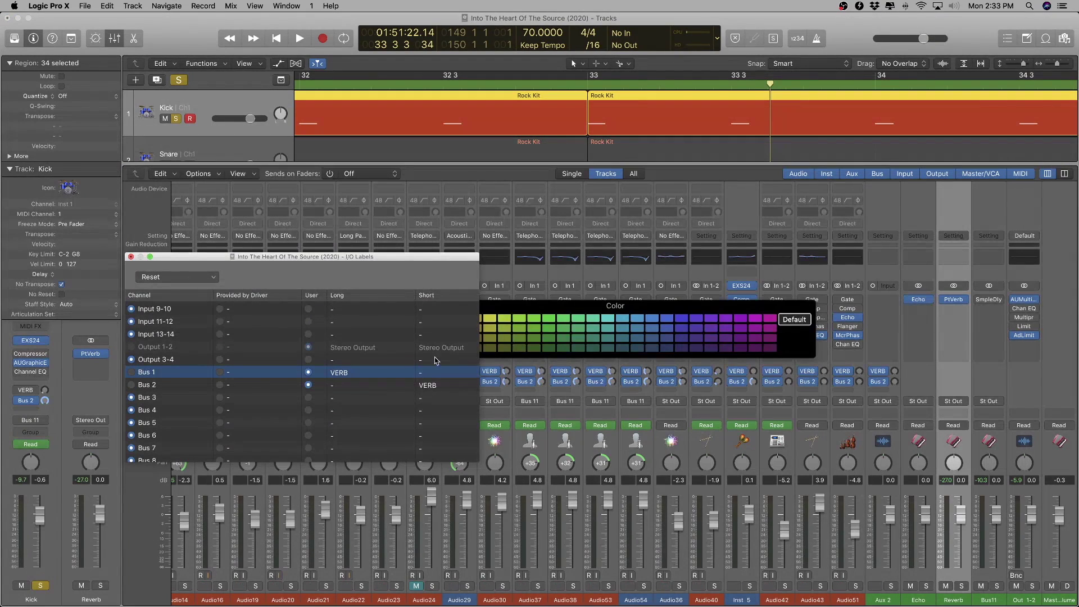
double_click(363, 372)
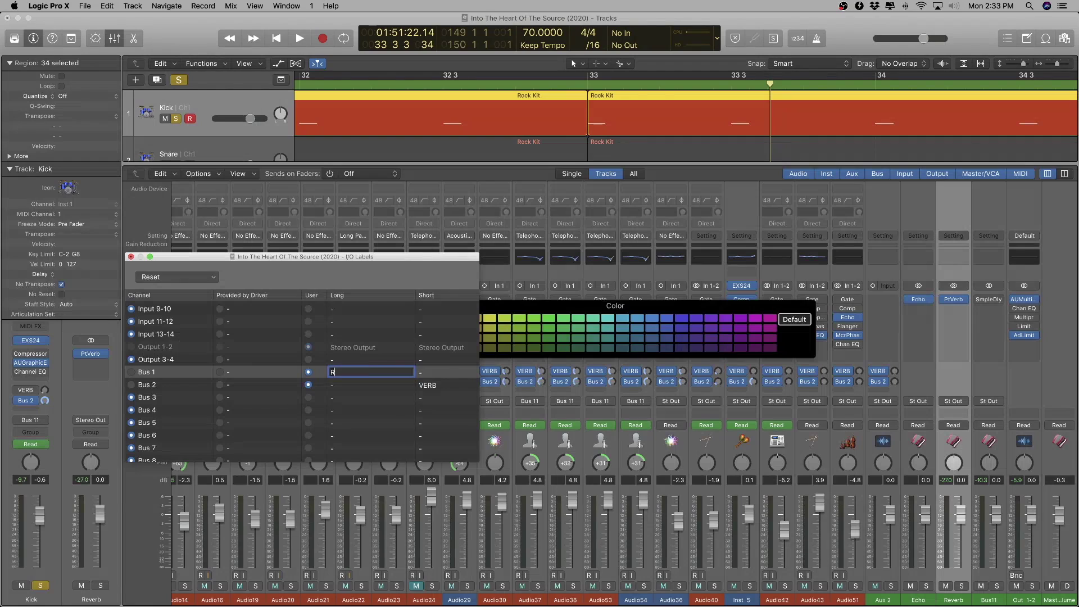
key(Return)
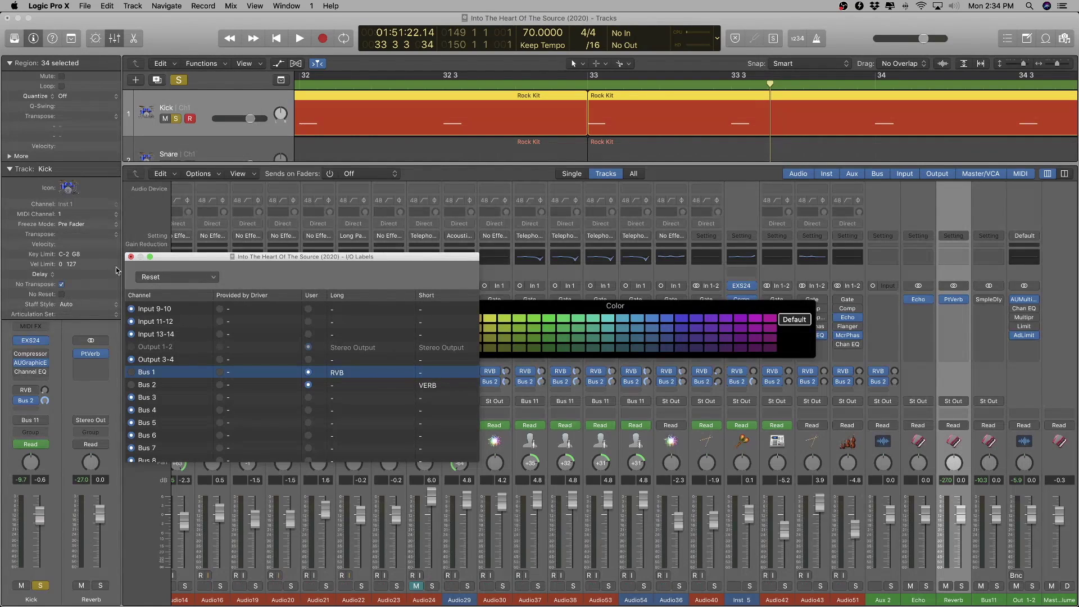
- Turn down the Kick's Bus 2 send, raise its RVB send to +6.0 and play the soloed track to trace that send
click(131, 257)
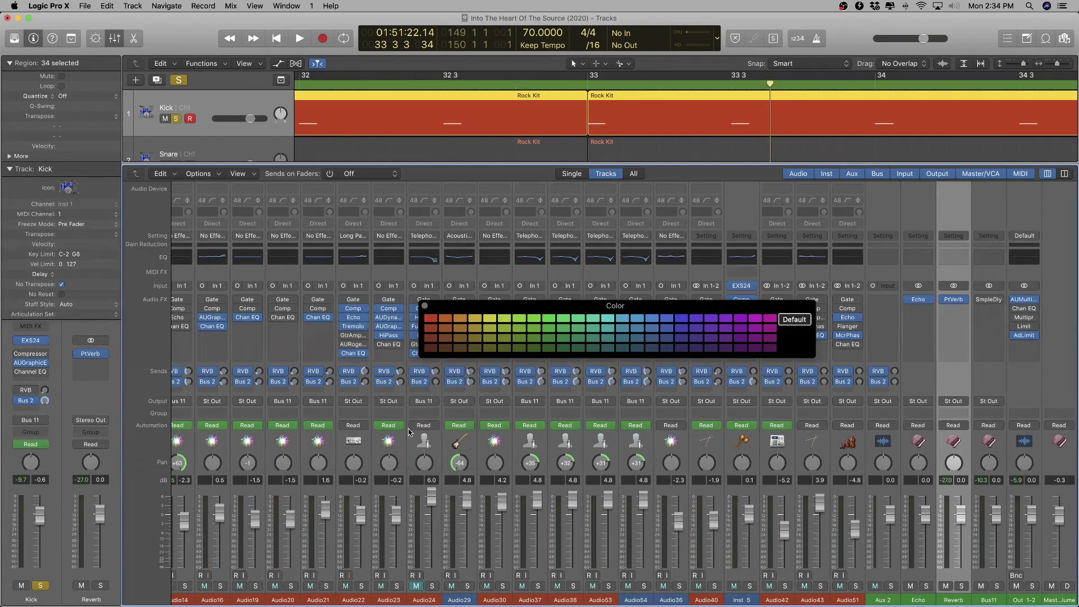
drag(47, 403, 43, 380)
drag(47, 403, 40, 471)
key(space)
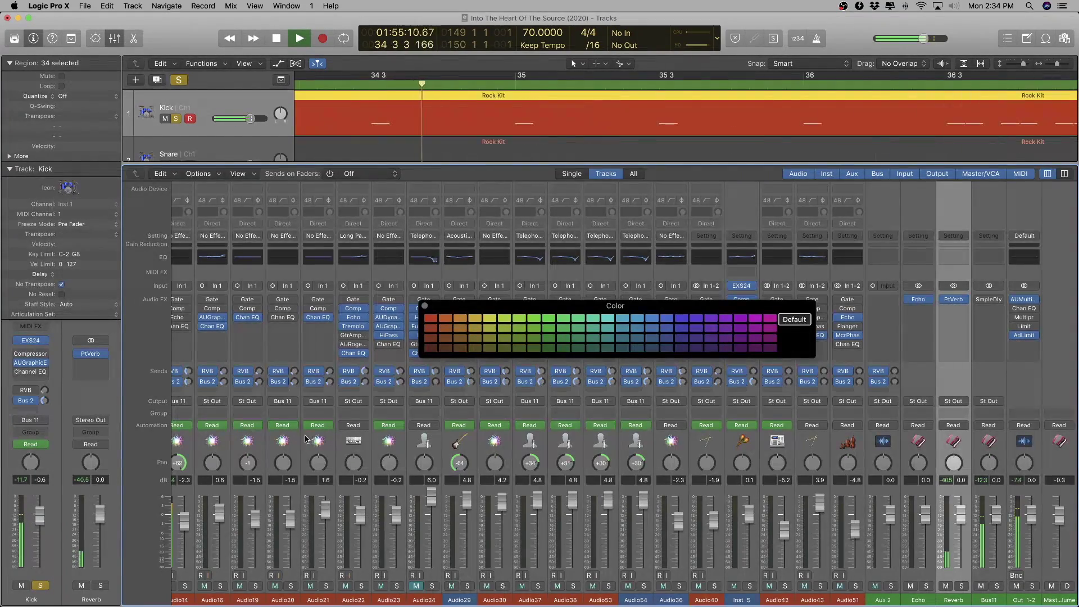
scroll(441, 409, left, 15)
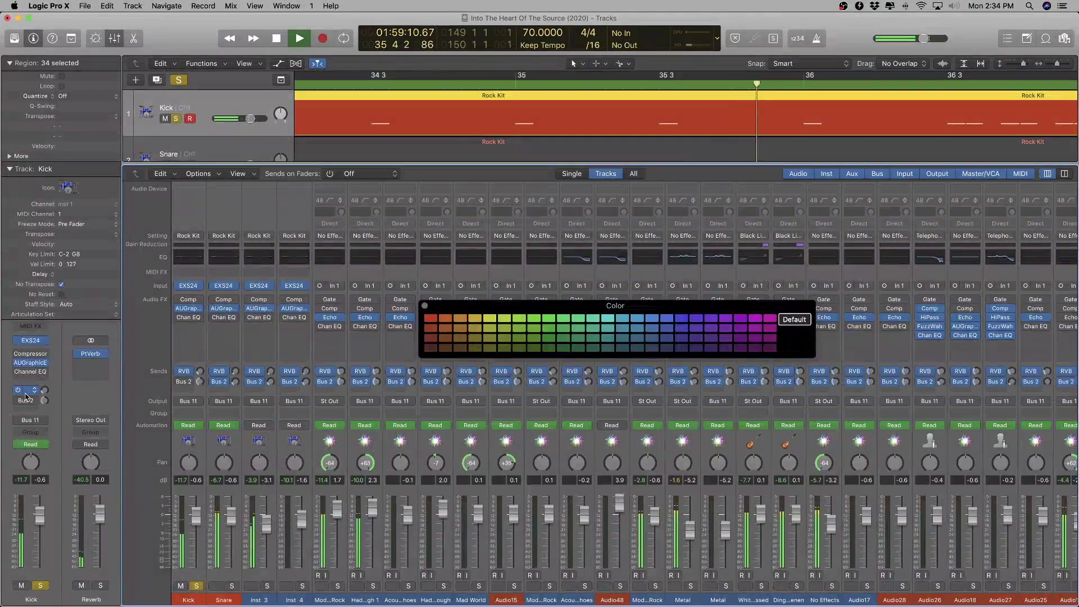
drag(45, 391, 45, 300)
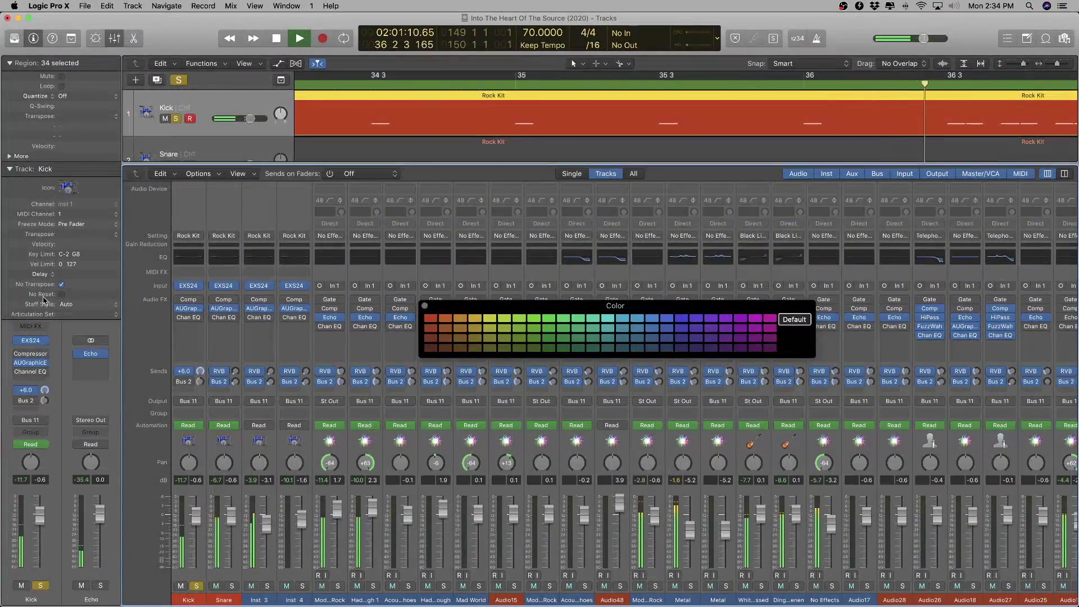
scroll(562, 502, right, 15)
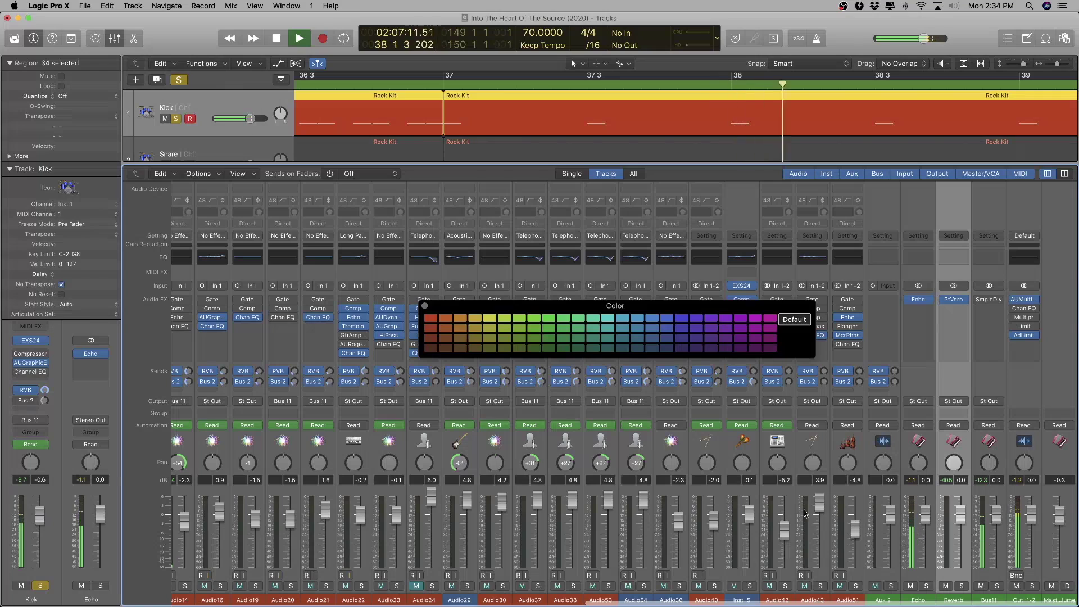
key(space)
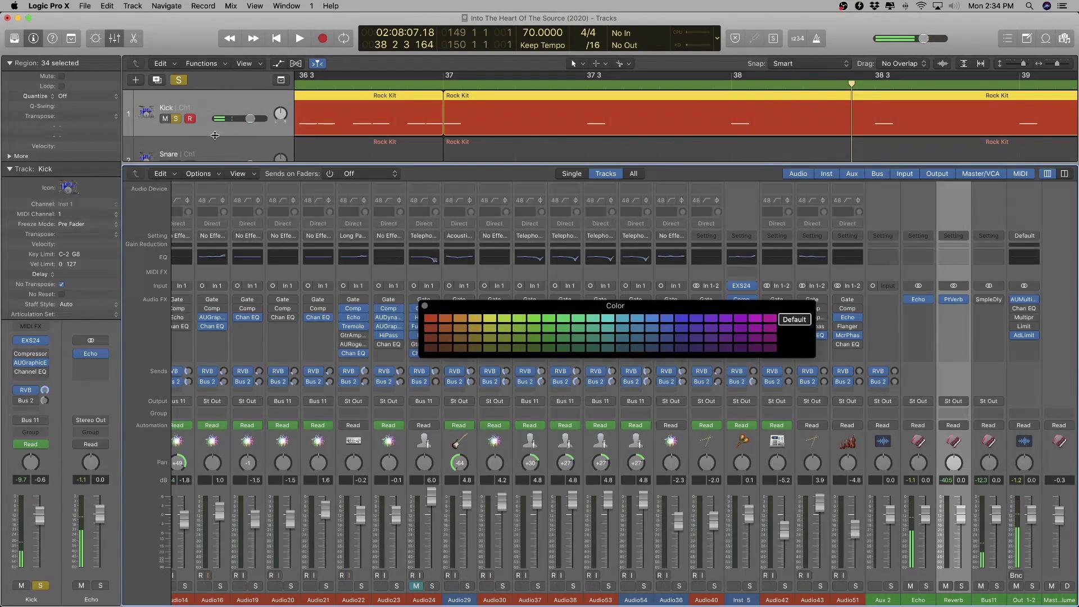
- Give Bus 2 the long I/O label RVB
click(194, 174)
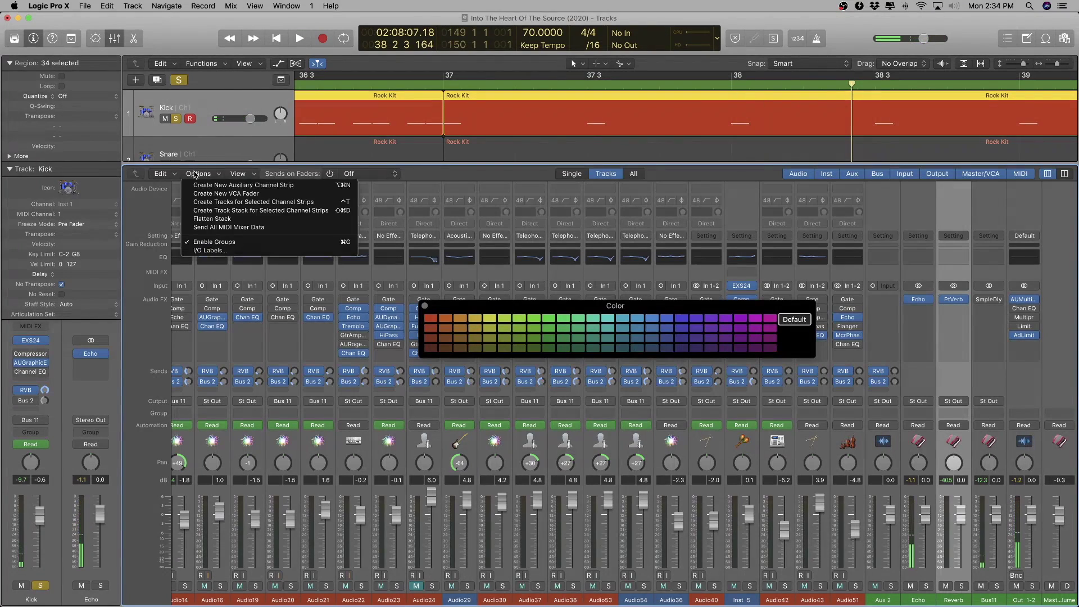
click(210, 251)
scroll(231, 361, down, 10)
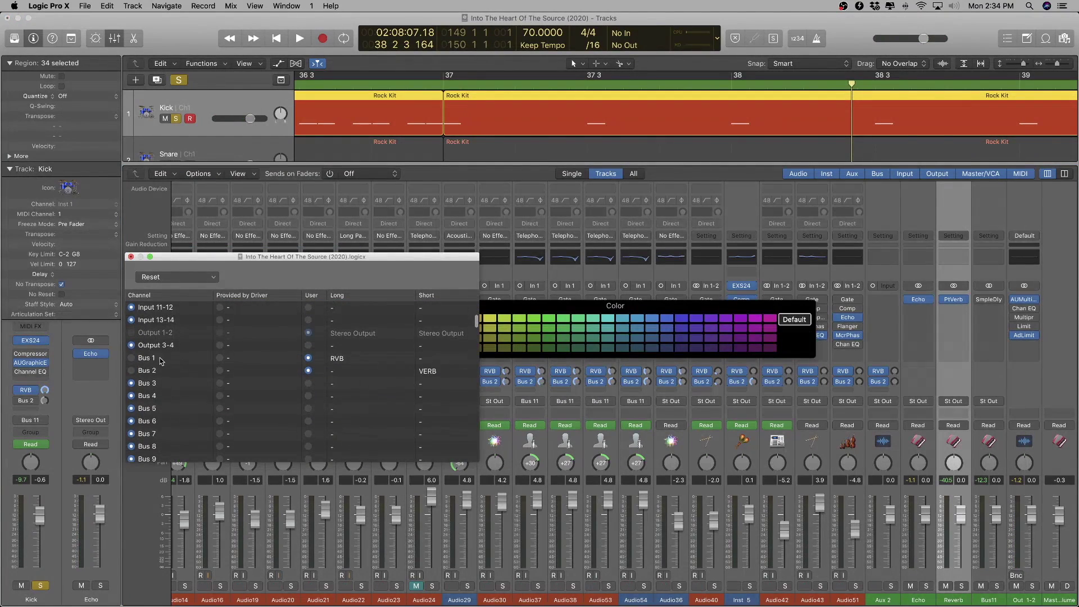
double_click(345, 372)
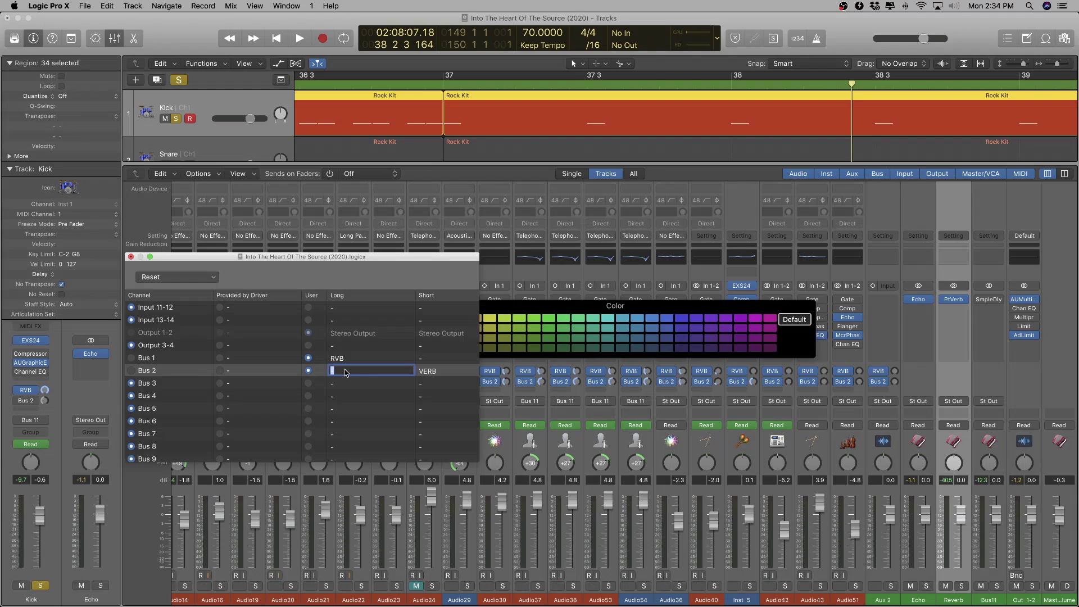
text(RVB)
key(Return)
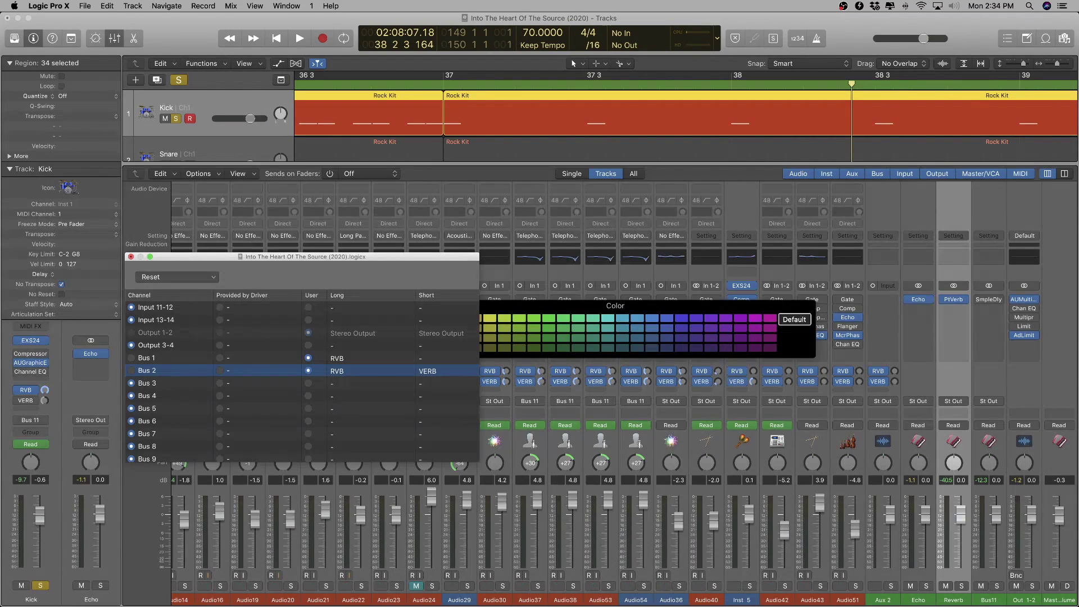
- Replace Bus 1's long I/O label with ECHO and close the I/O Labels window
click(345, 358)
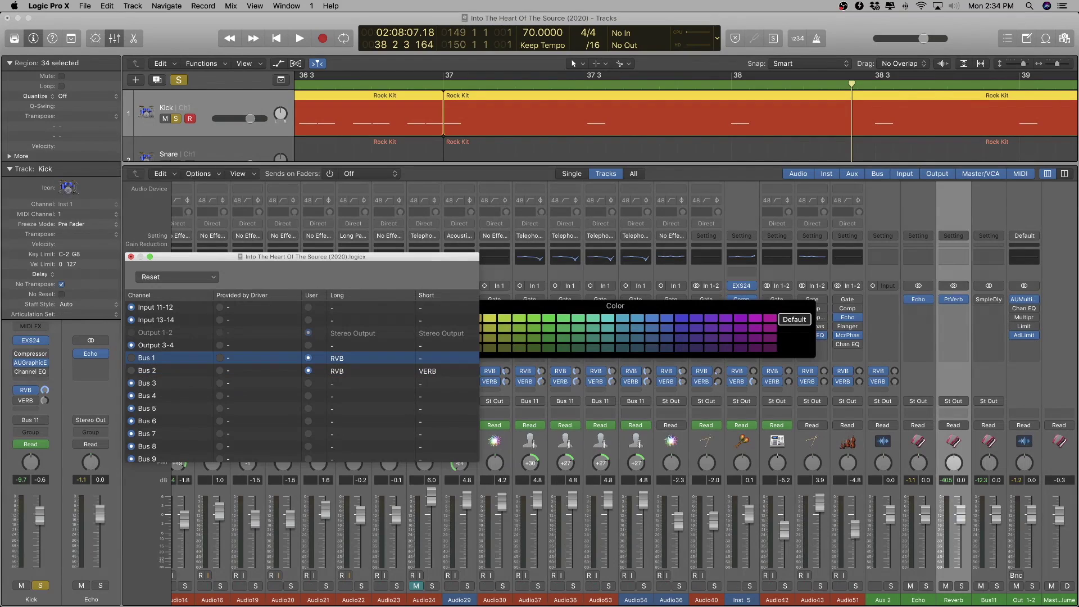
double_click(367, 360)
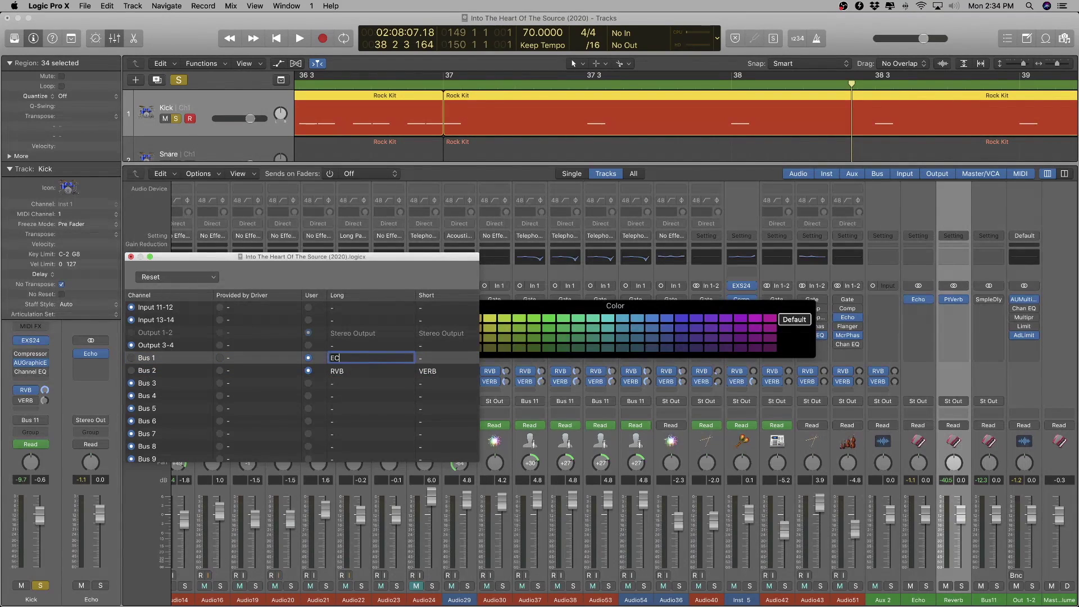
key(Return)
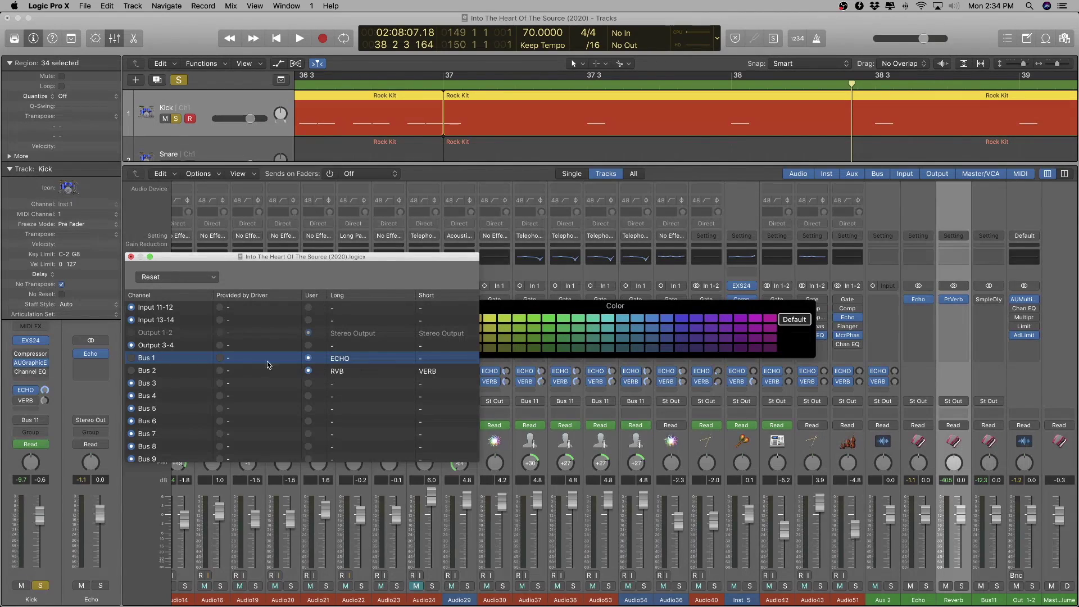
click(133, 257)
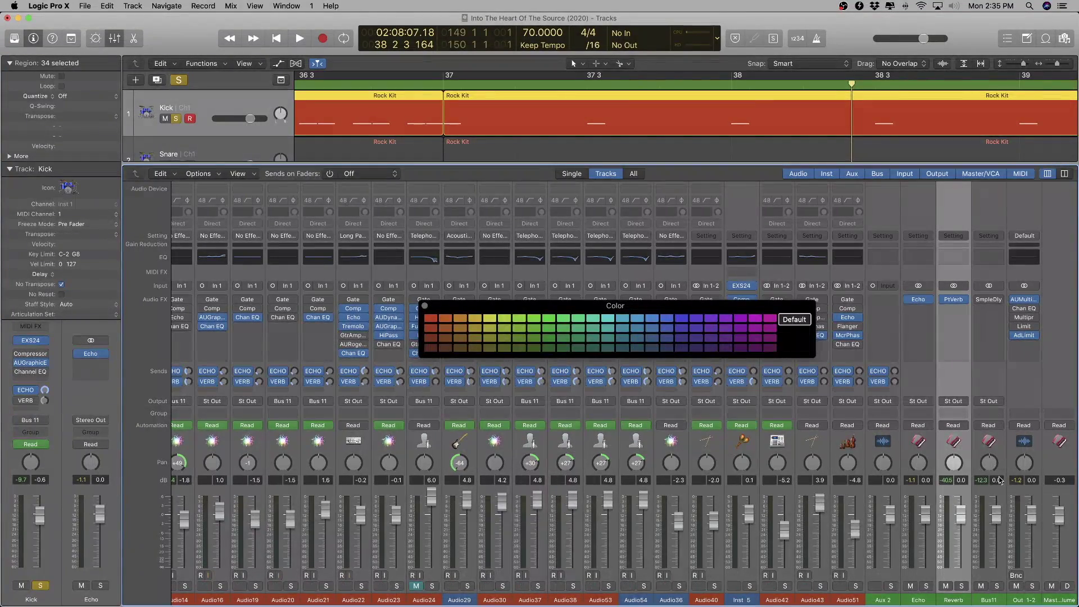
- Color the Aux 2 and Bus11 channel strips dark reddish brown
click(993, 601)
click(888, 601)
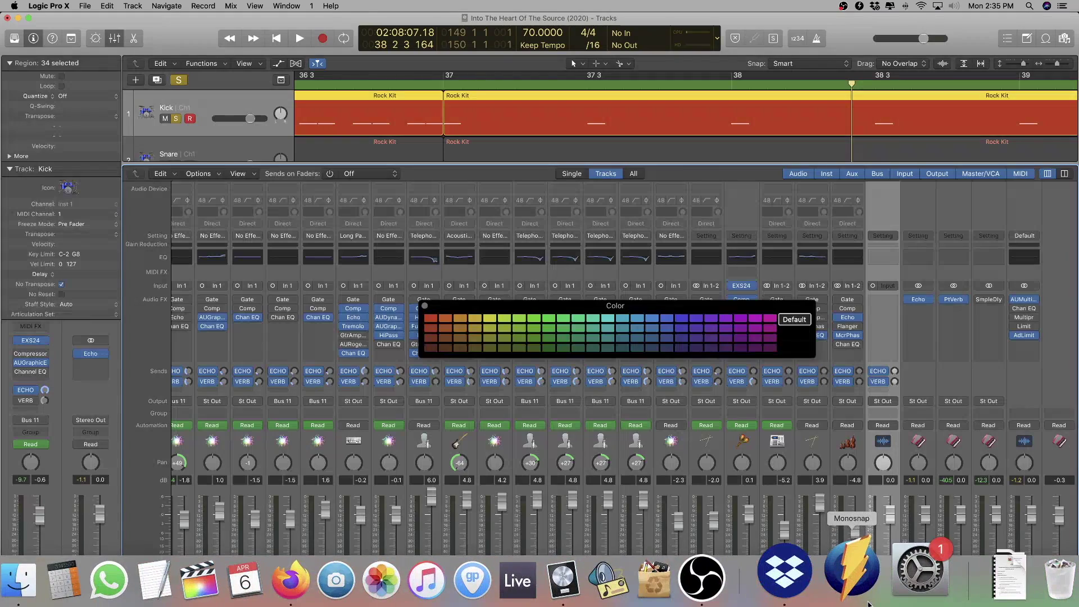
click(992, 597)
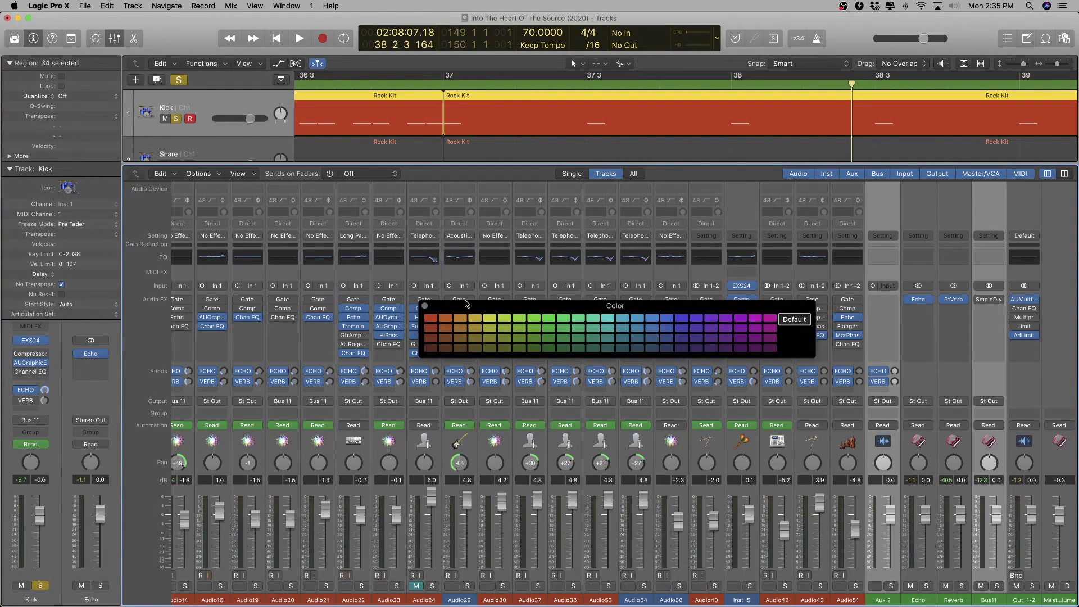
click(433, 351)
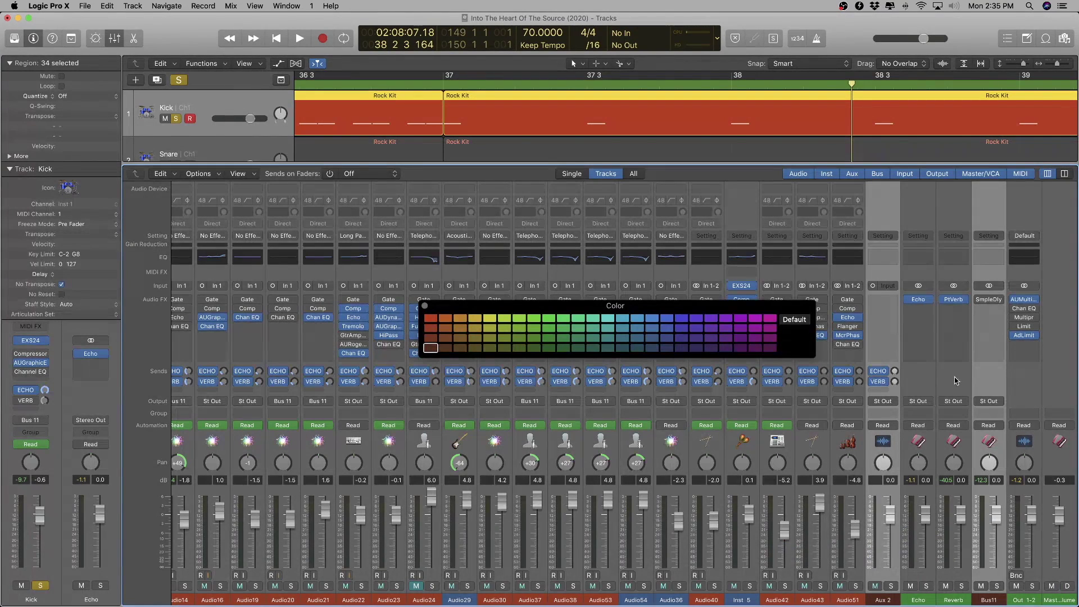
- Inspect the AUMultibandCompressor on the Out 1-2 channel and close its window
click(1029, 302)
drag(167, 29, 543, 209)
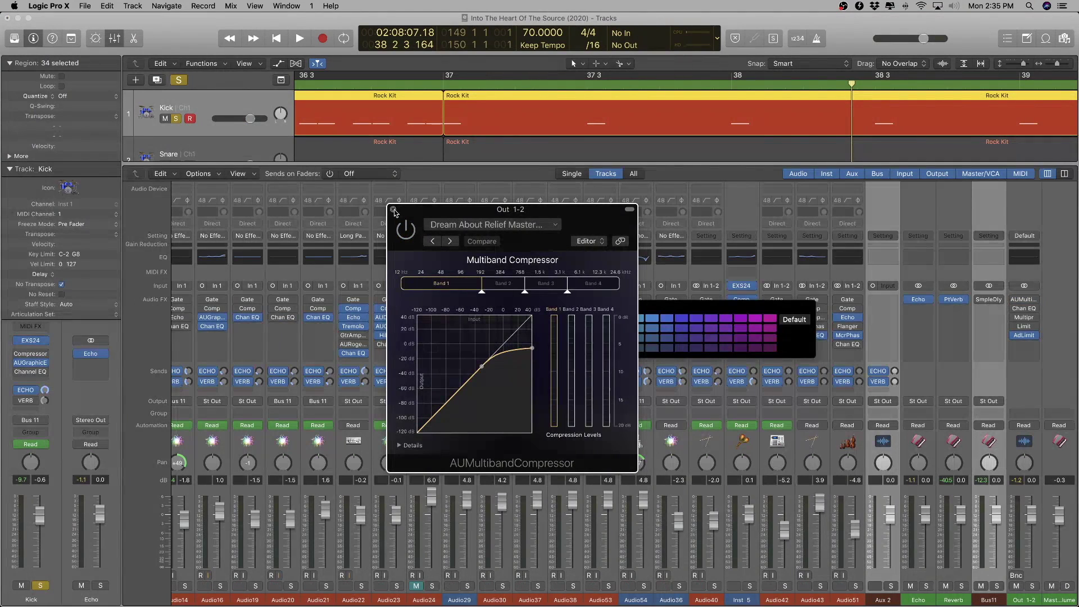
click(393, 210)
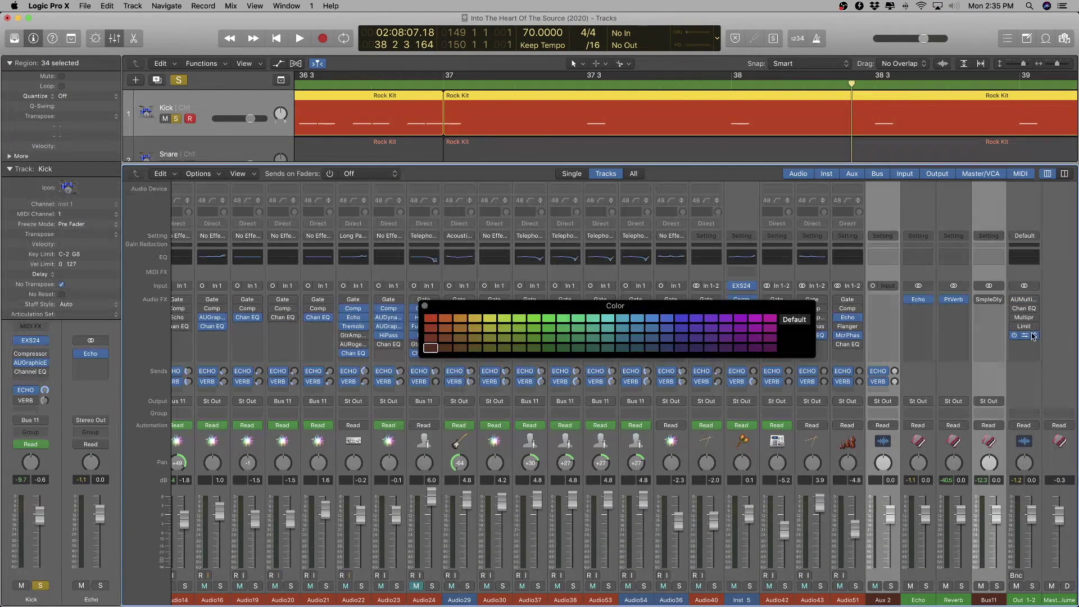
- Close the Color palette and hide the Mixer
scroll(740, 390, left, 15)
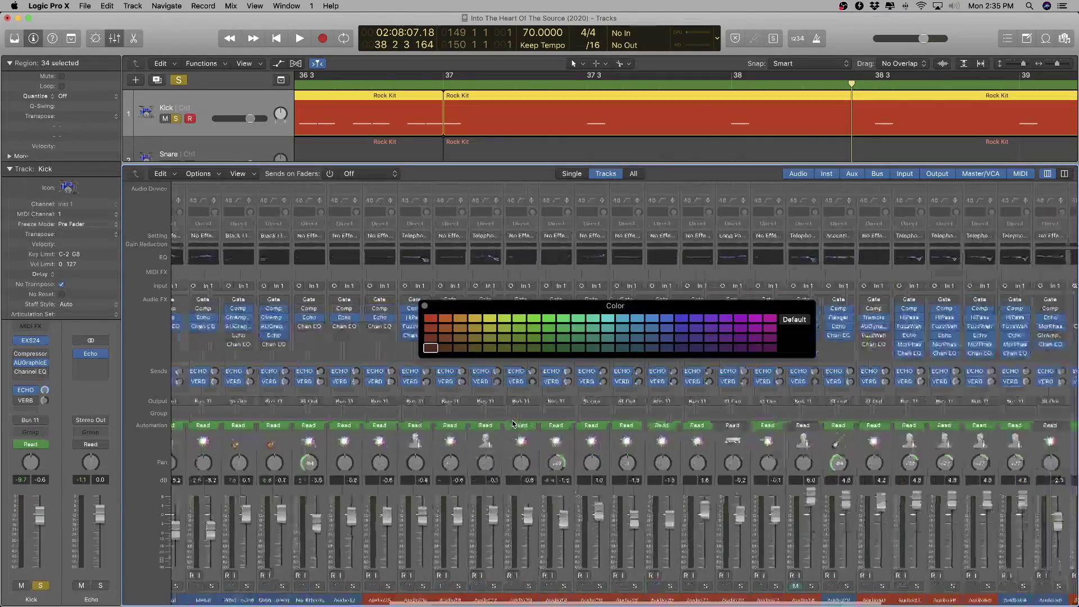
click(424, 306)
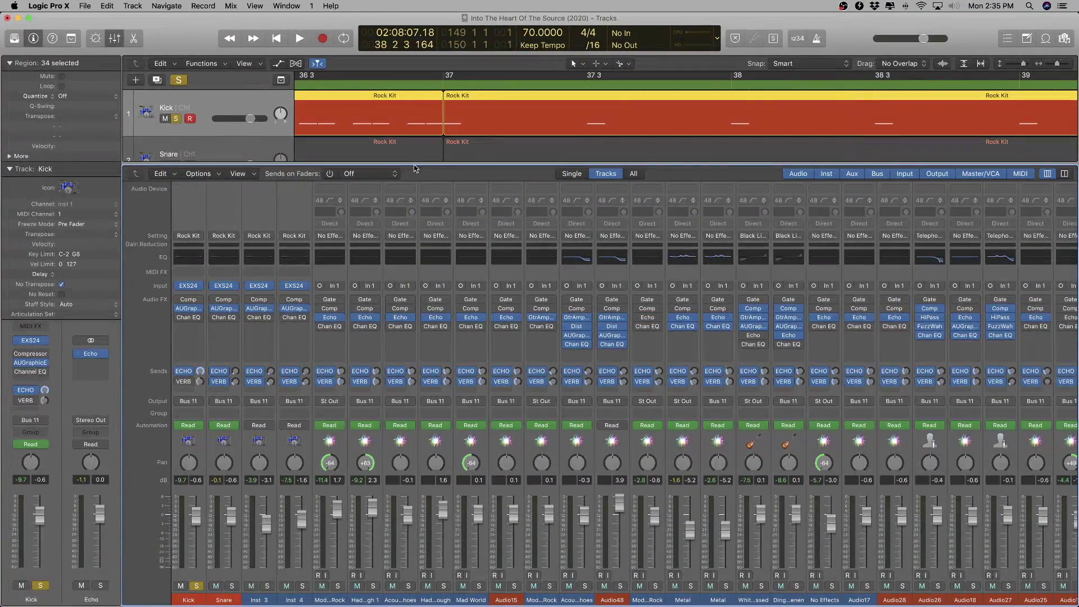
key(x)
- Solo the Snare track instead of the Kick and select all the Snare regions
click(176, 118)
click(176, 165)
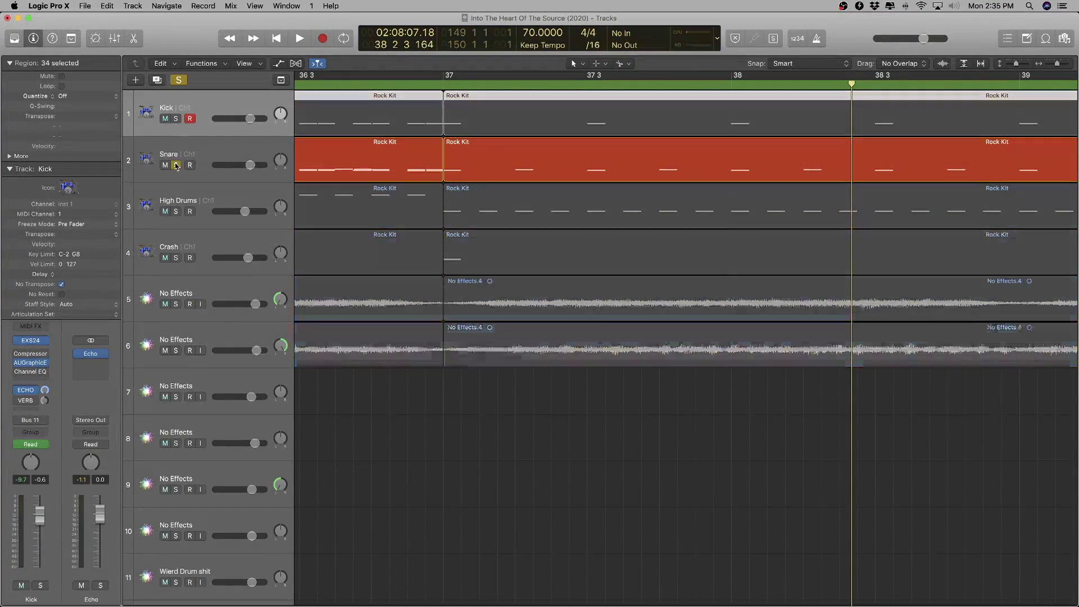
scroll(501, 169, down, 10)
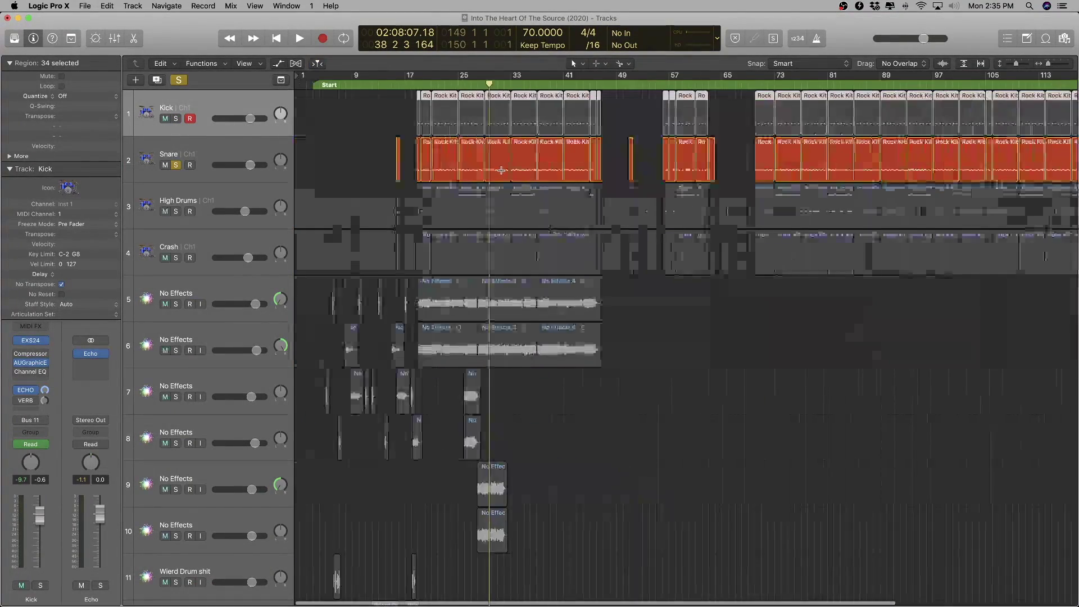
scroll(368, 166, up, 5)
click(237, 156)
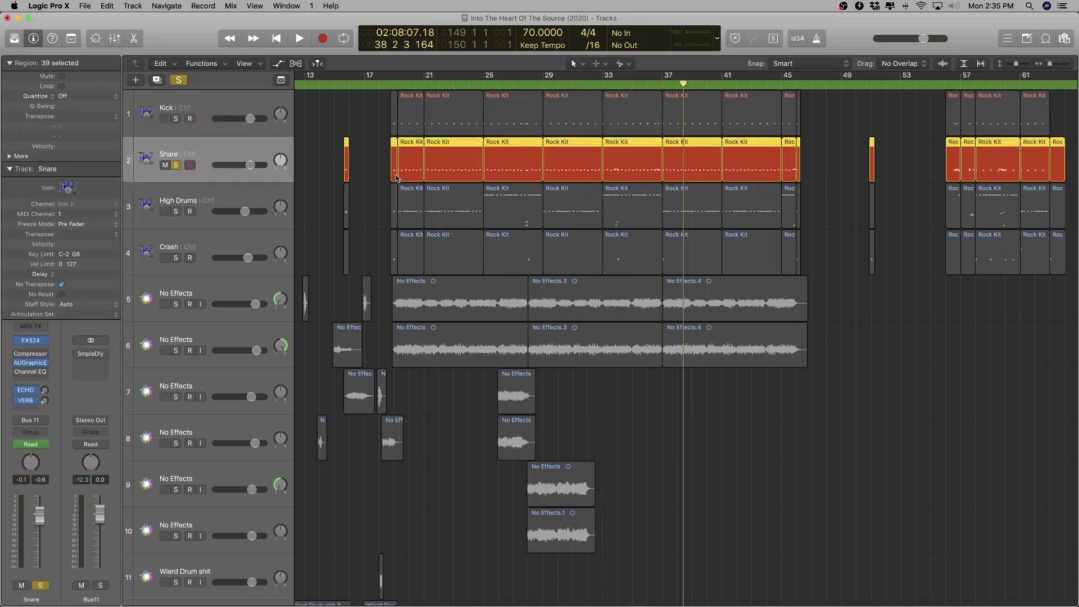
scroll(397, 178, up, 4)
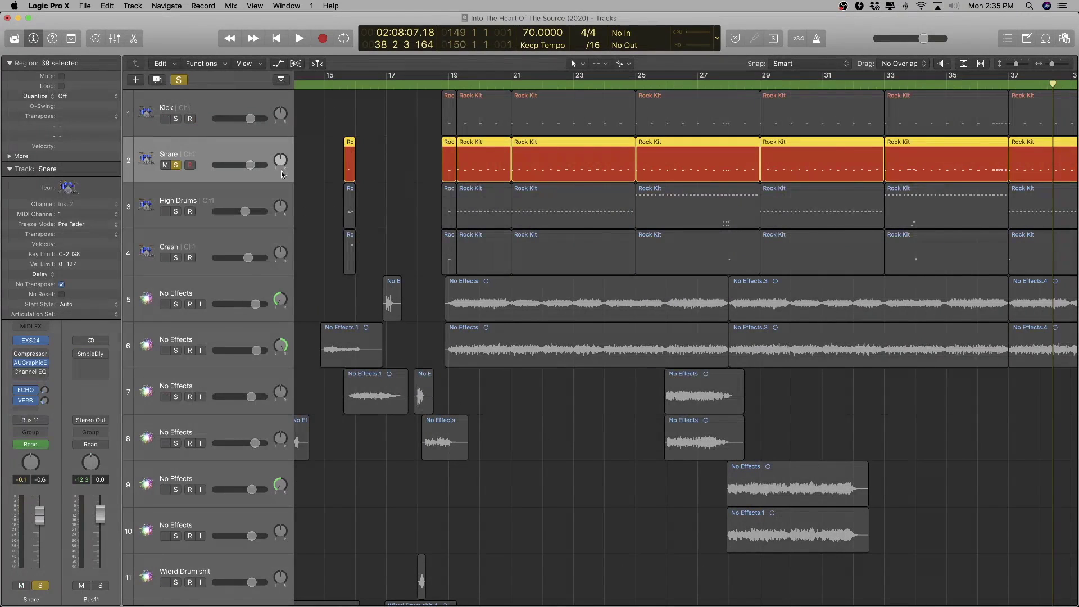
- Lower the Snare's EXS24 volume to -8 dB and play the soloed track
click(33, 341)
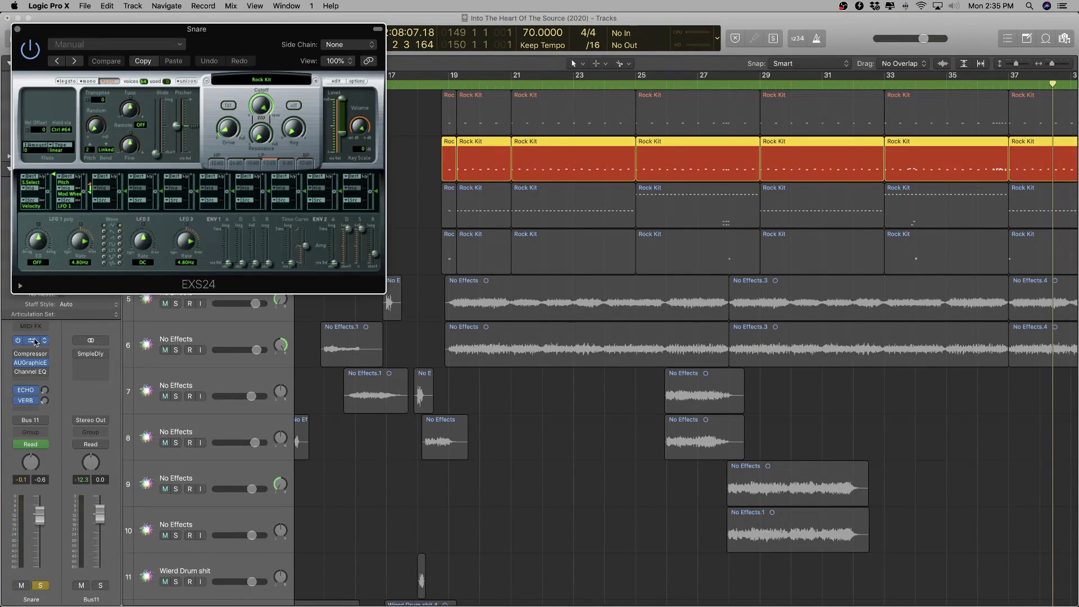
drag(355, 129, 360, 141)
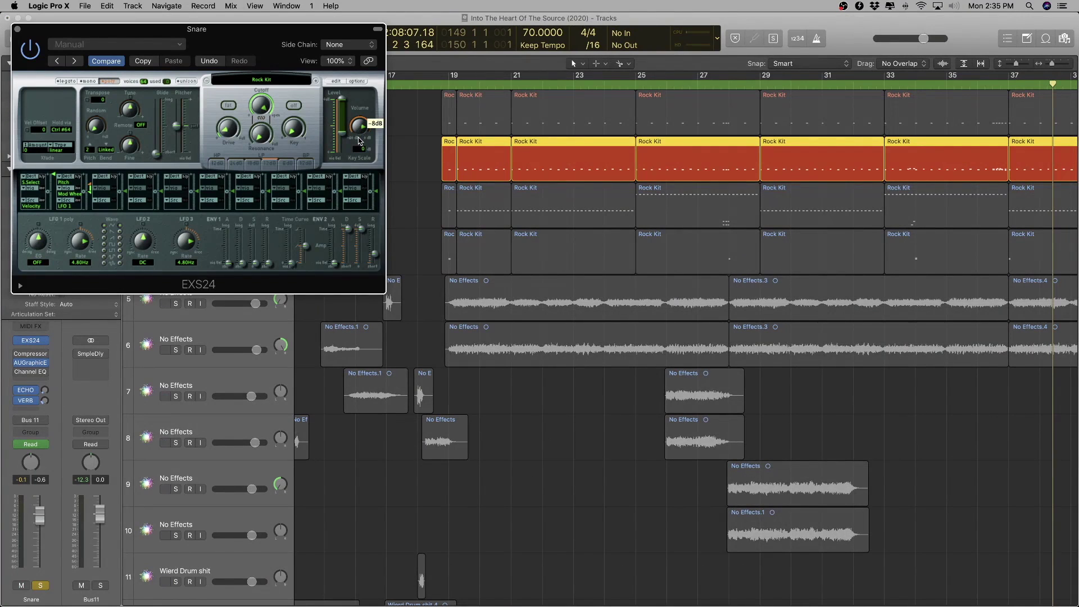
key(space)
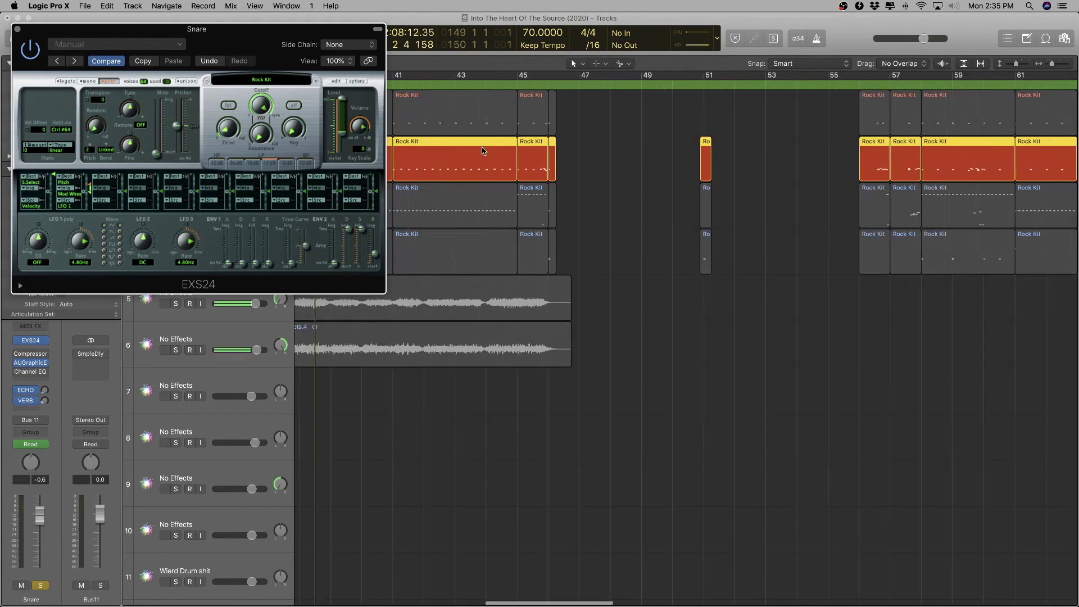
scroll(502, 181, left, 8)
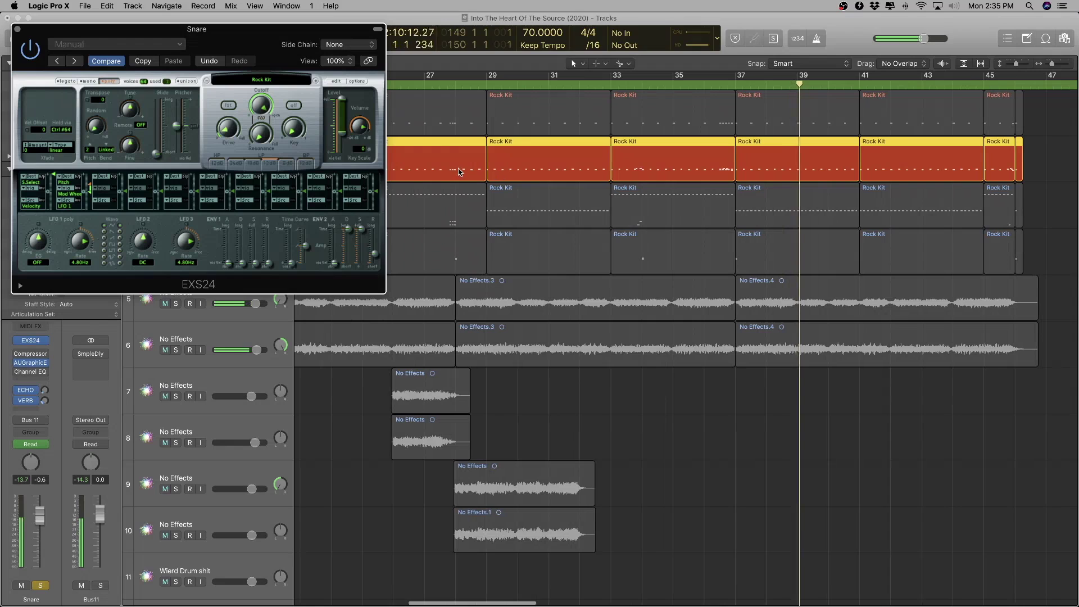
- Delete the leftover C1 notes and the notes in the row just below C1 from the Snare regions in the Piano Roll
double_click(701, 147)
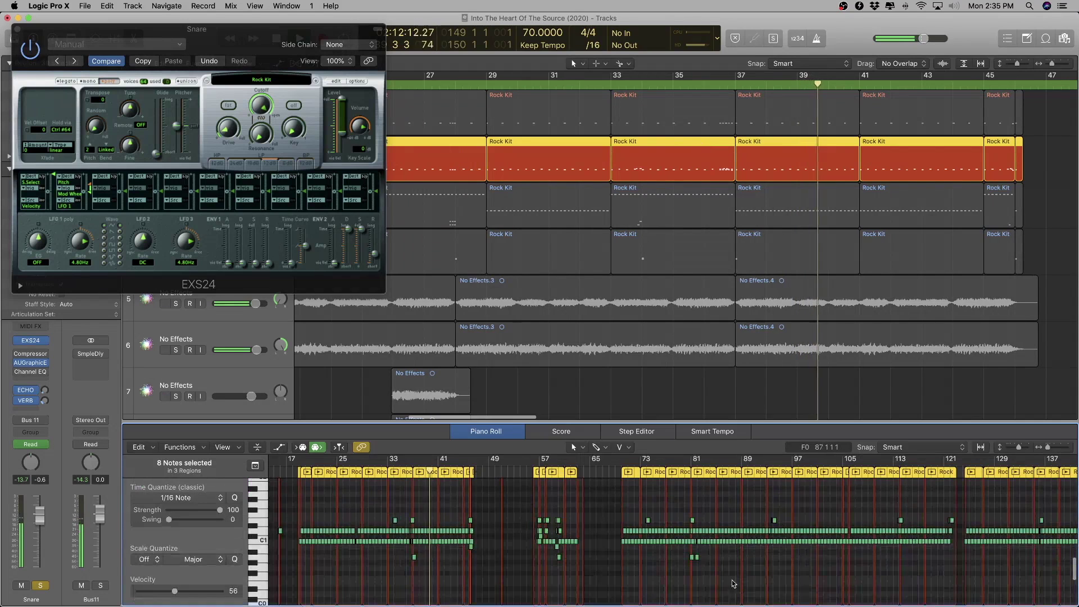
scroll(307, 558, up, 6)
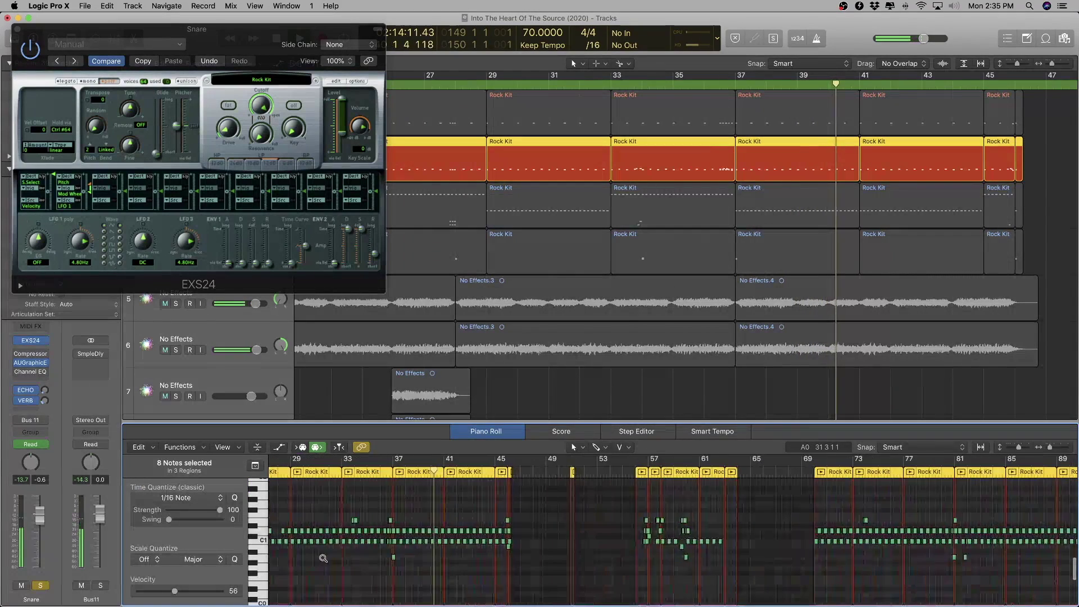
click(260, 543)
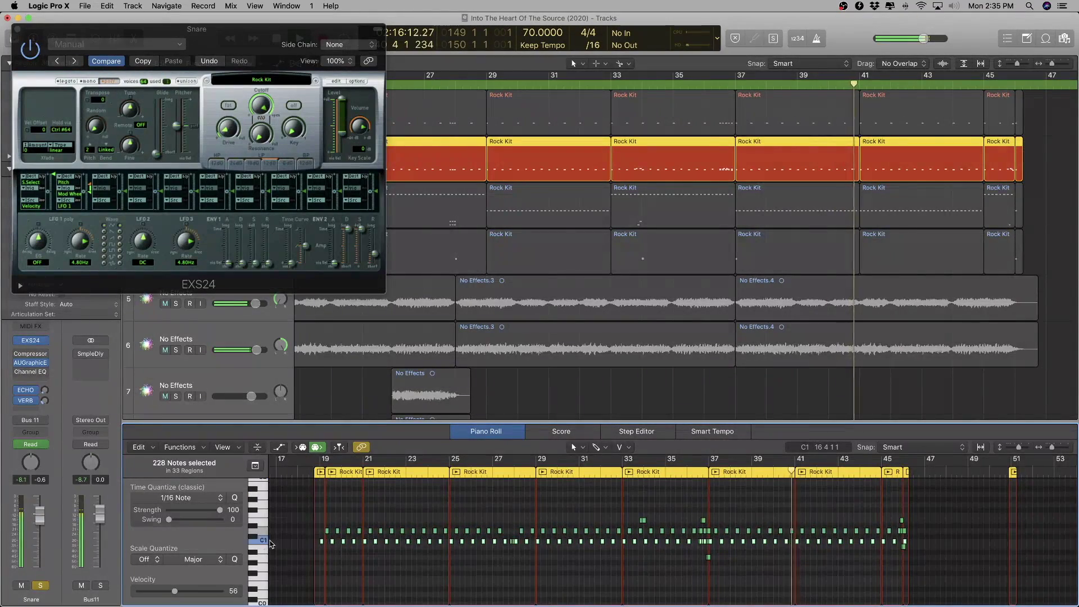
key(Delete)
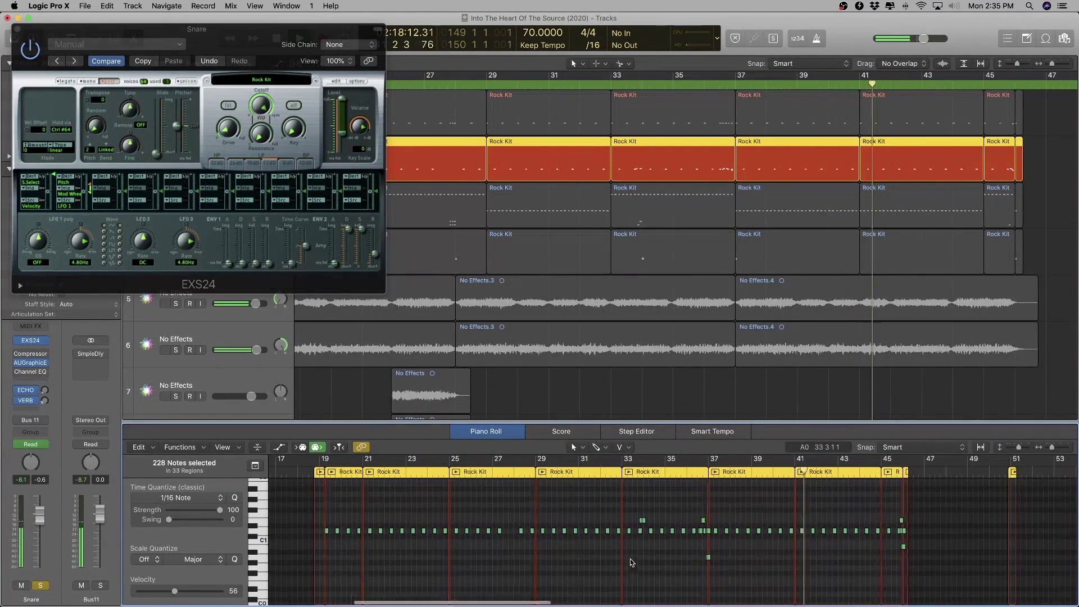
scroll(630, 558, right, 10)
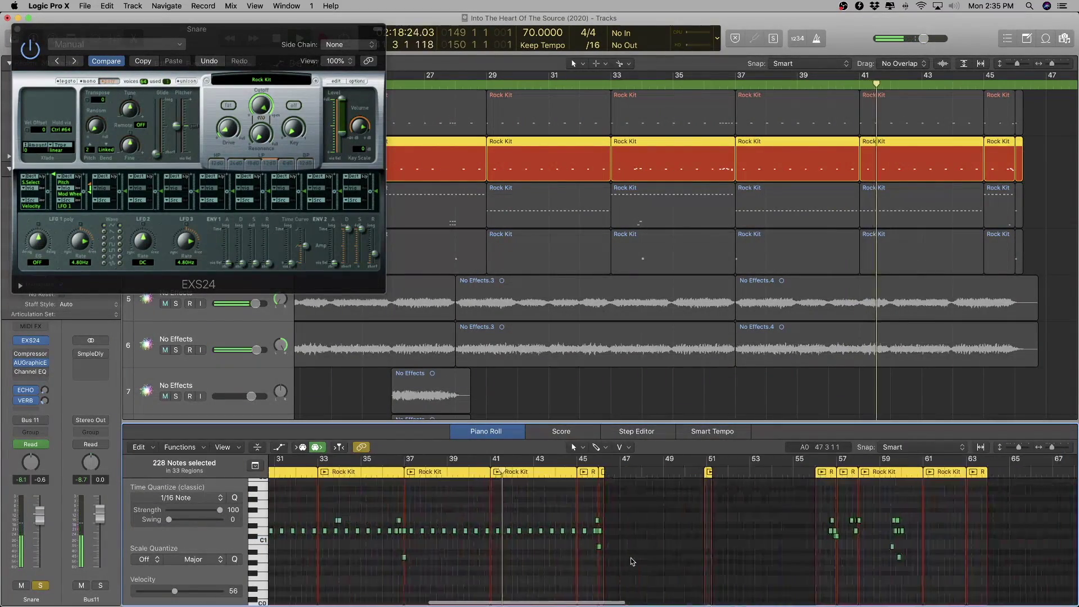
click(262, 550)
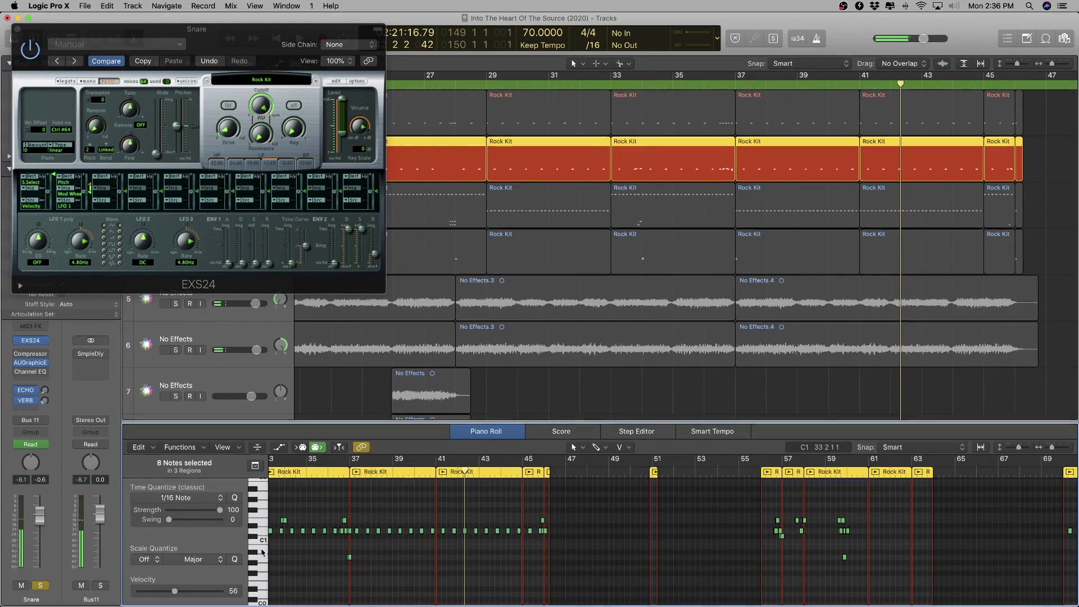
- Review the remaining Snare notes, close the Snare's EXS24 window, stop playback and turn off the Snare track's solo
scroll(659, 571, down, 6)
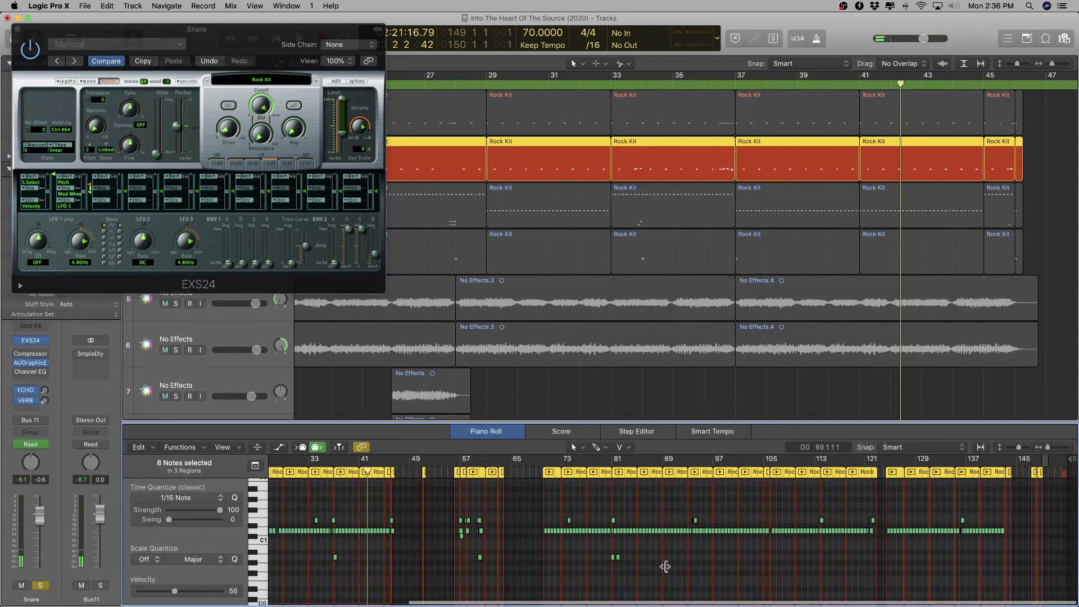
key(space)
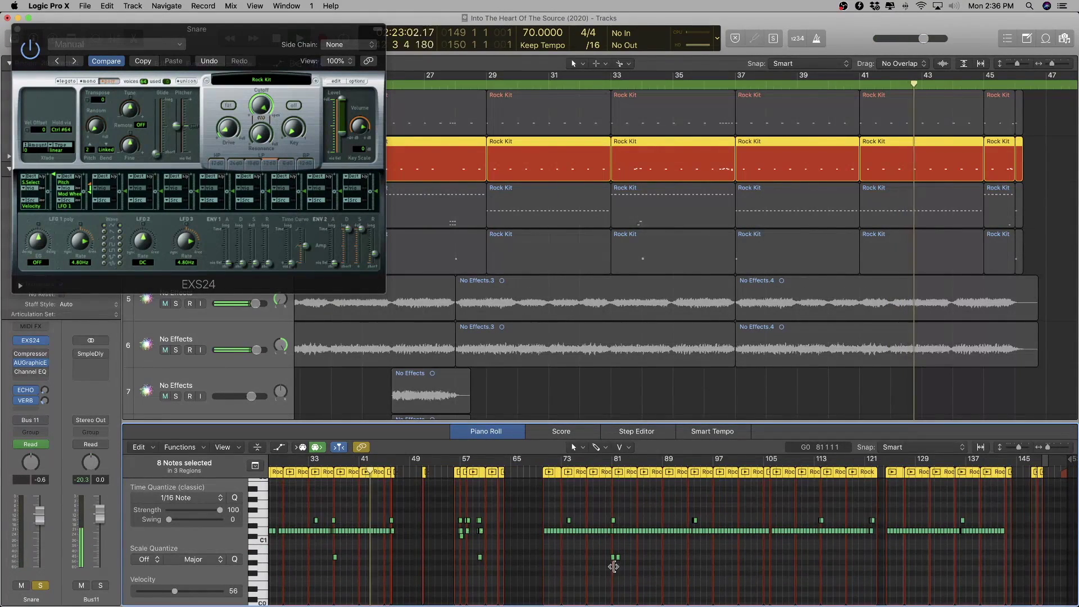
scroll(613, 566, up, 4)
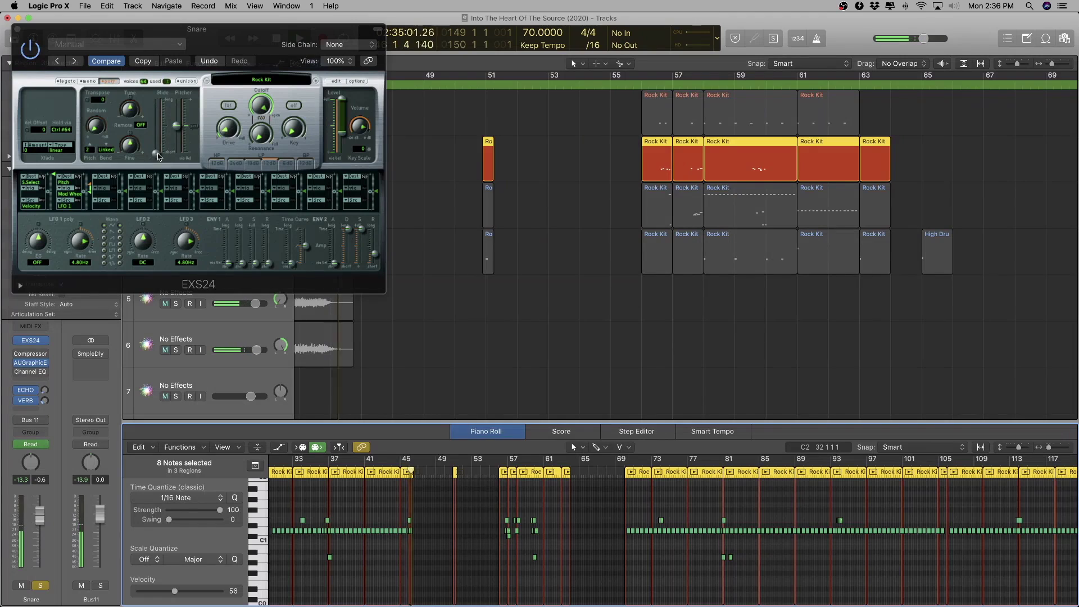
click(18, 32)
click(18, 31)
key(space)
key(s)
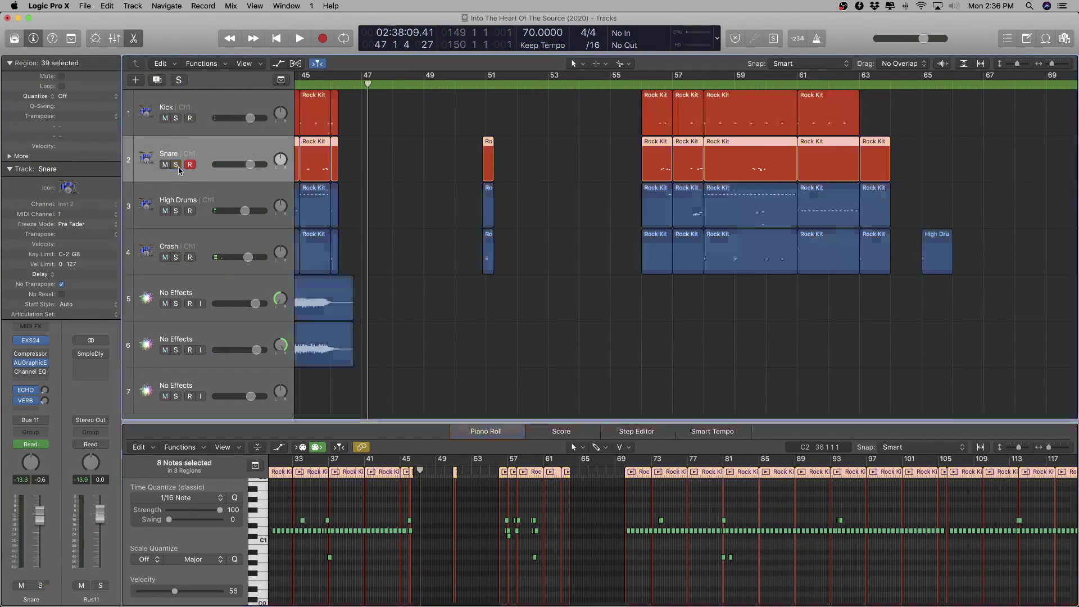
- Open the Kick track's EXS24 and show its Rock Kit in the Instrument Editor
click(206, 116)
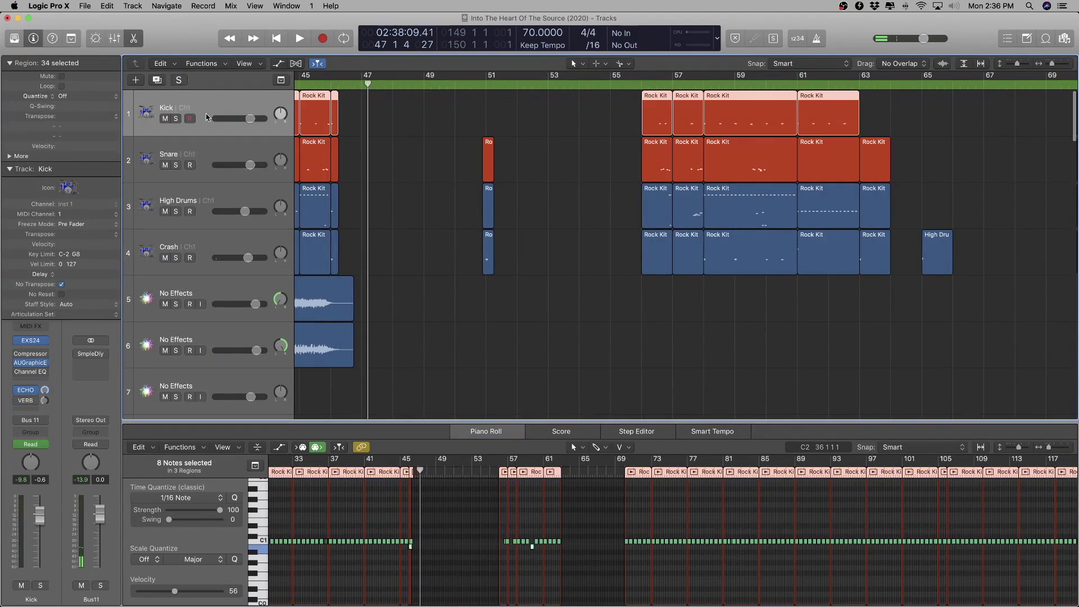
click(31, 343)
drag(316, 31, 508, 171)
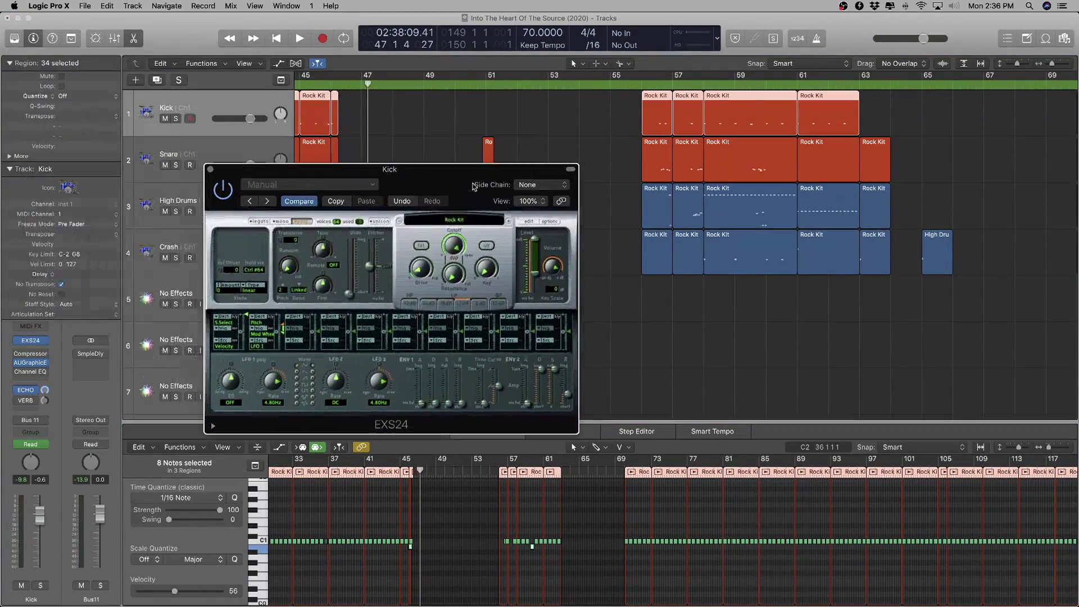
click(529, 221)
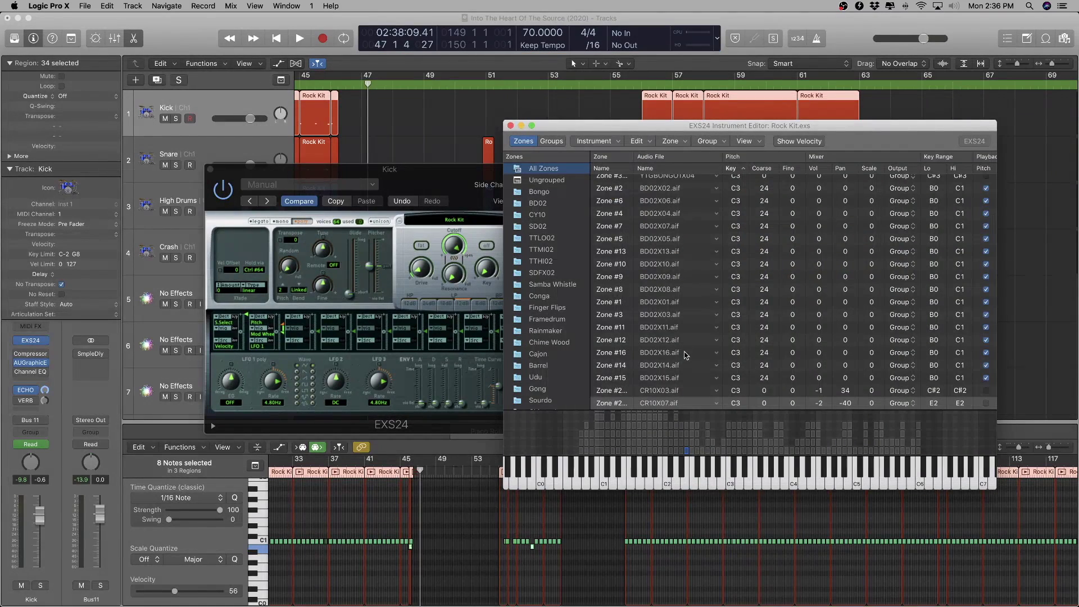
key(super+Left)
key(super+Left)
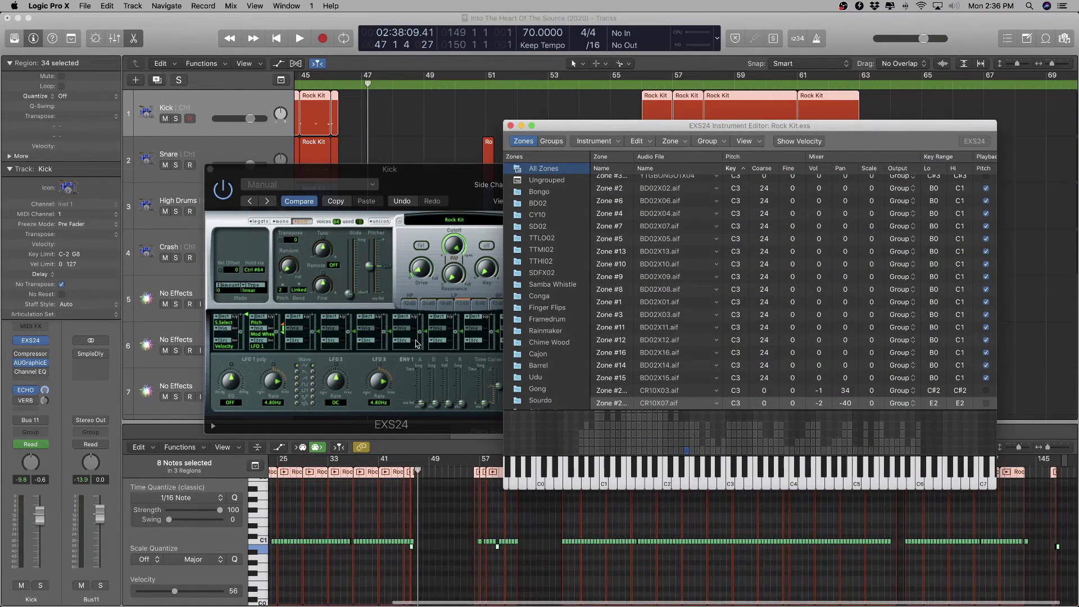
- Solo the Kick track and play it from about bar 21
click(175, 119)
key(super+Left)
key(super+Left)
key(super+Left)
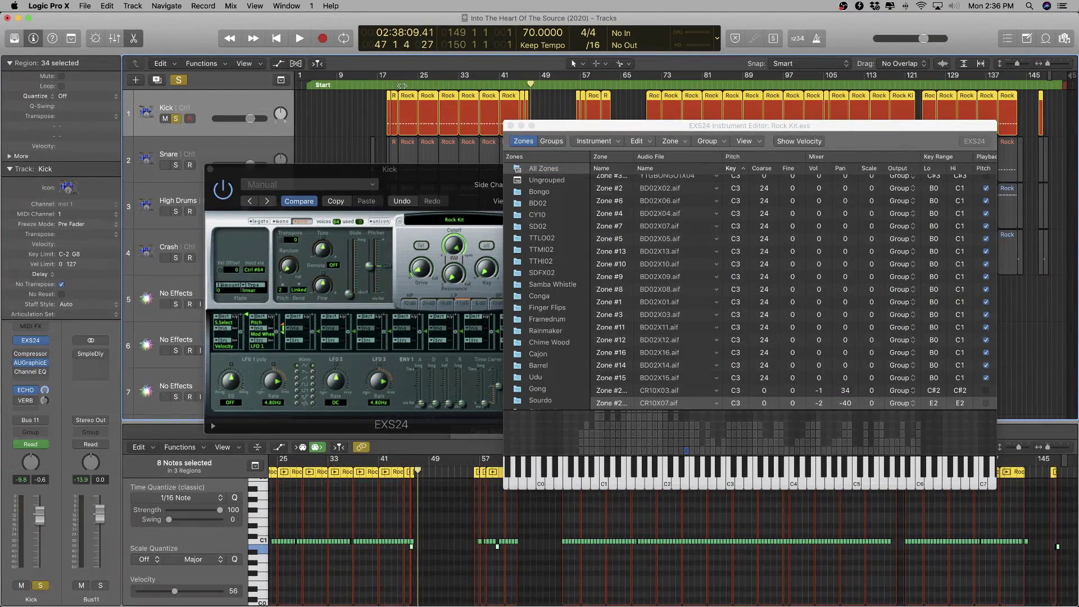
double_click(402, 85)
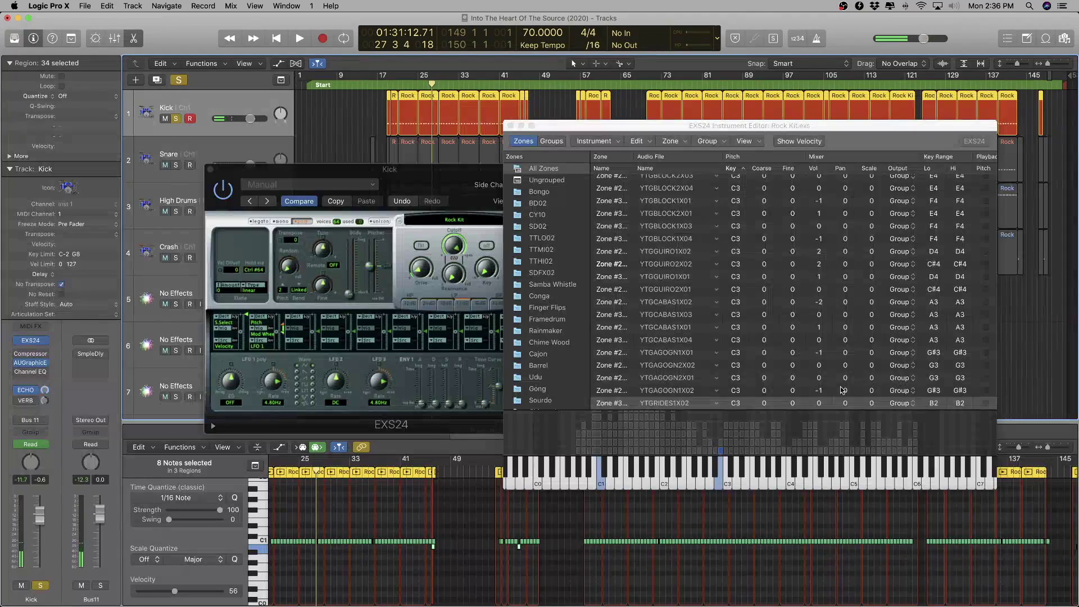
- Examine the Rock Kit zones and their key ranges, from the YTGRIDES1X02 ride zone back to the BD02 kick zones
scroll(665, 396, down, 4)
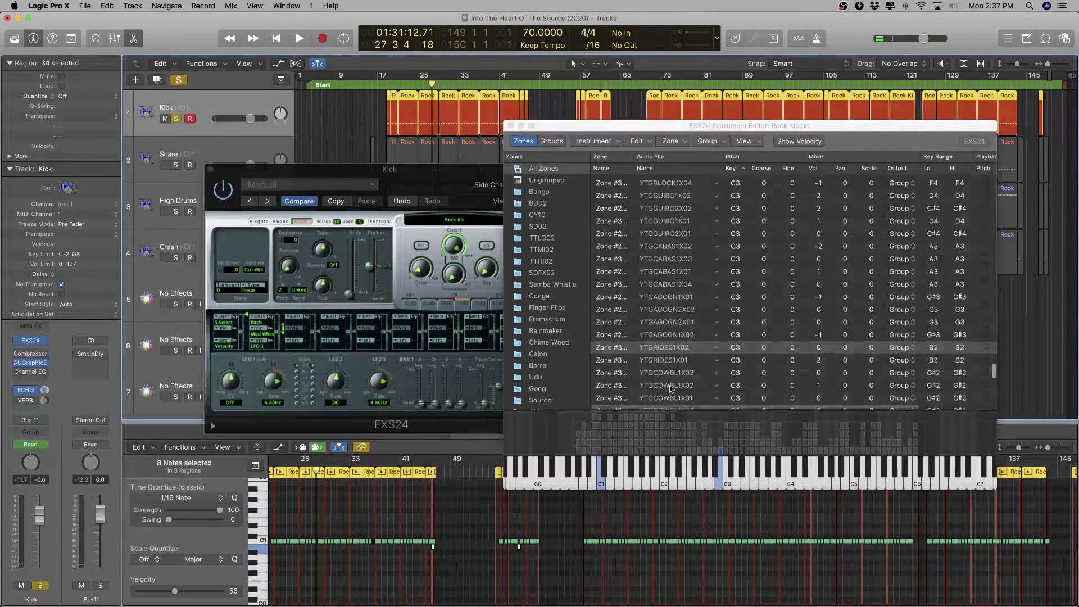
click(703, 349)
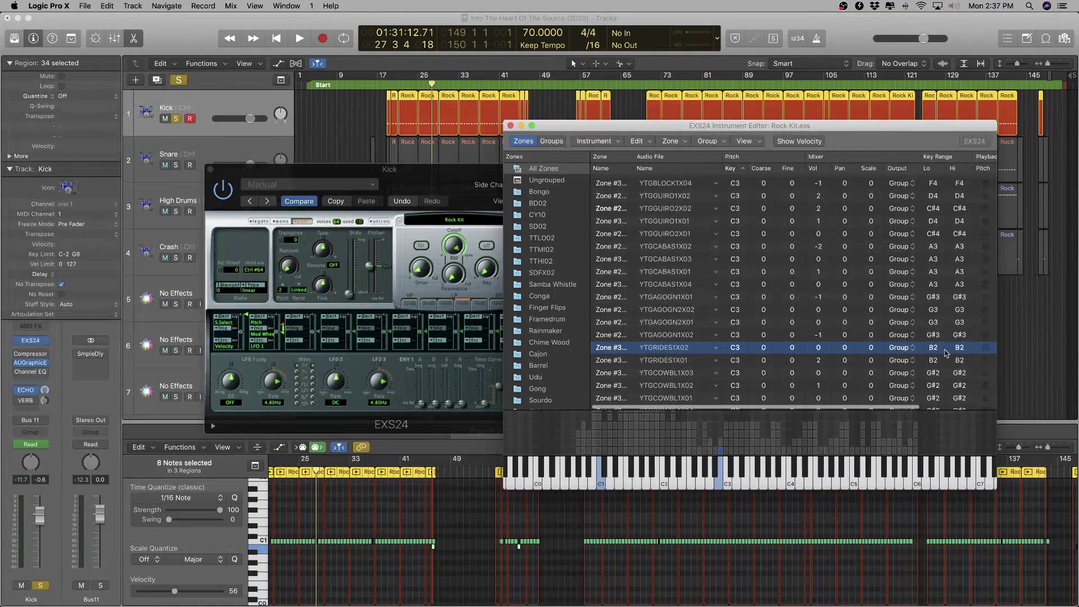
scroll(946, 353, up, 10)
scroll(928, 242, up, 3)
scroll(949, 217, up, 6)
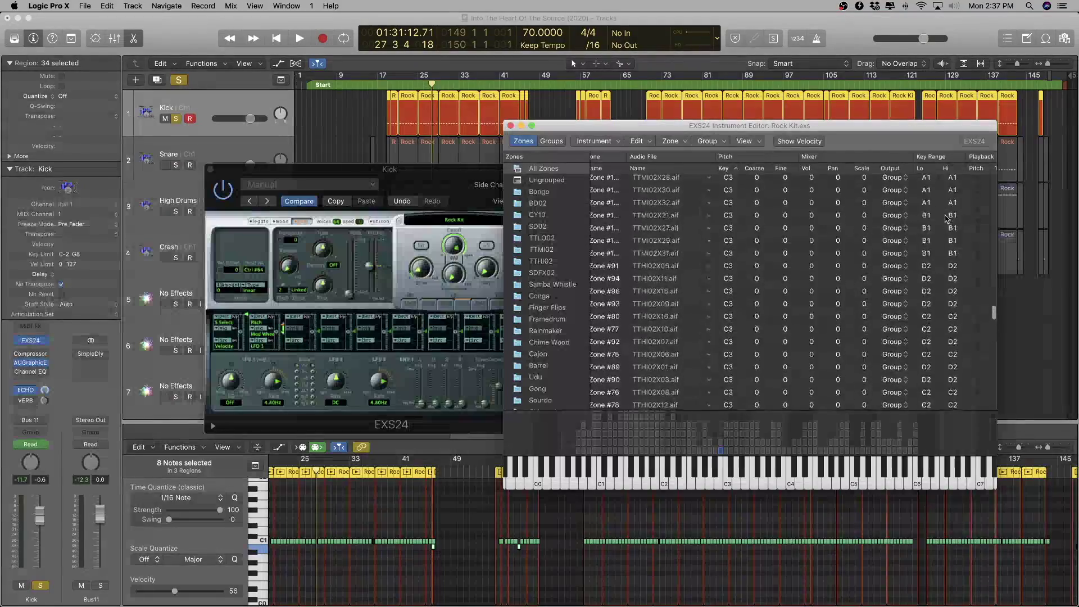
scroll(948, 221, up, 10)
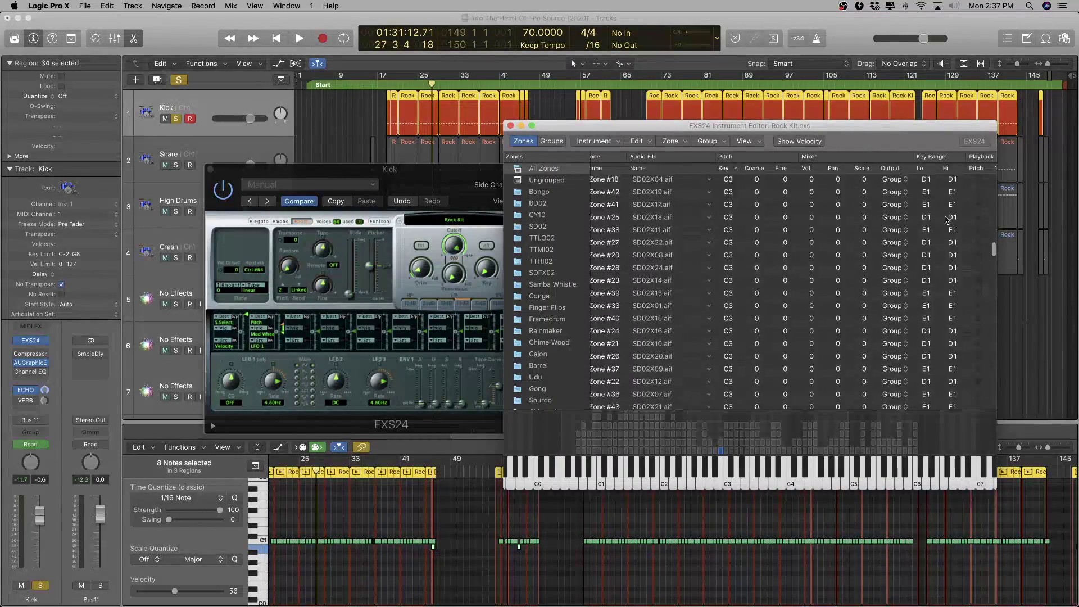
scroll(948, 220, up, 8)
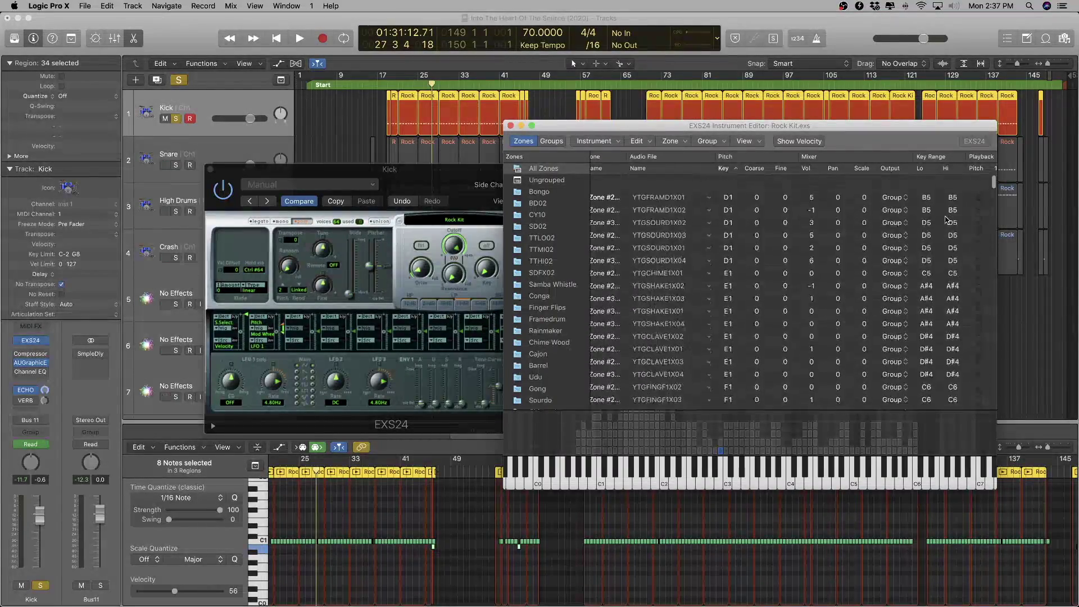
scroll(843, 193, down, 6)
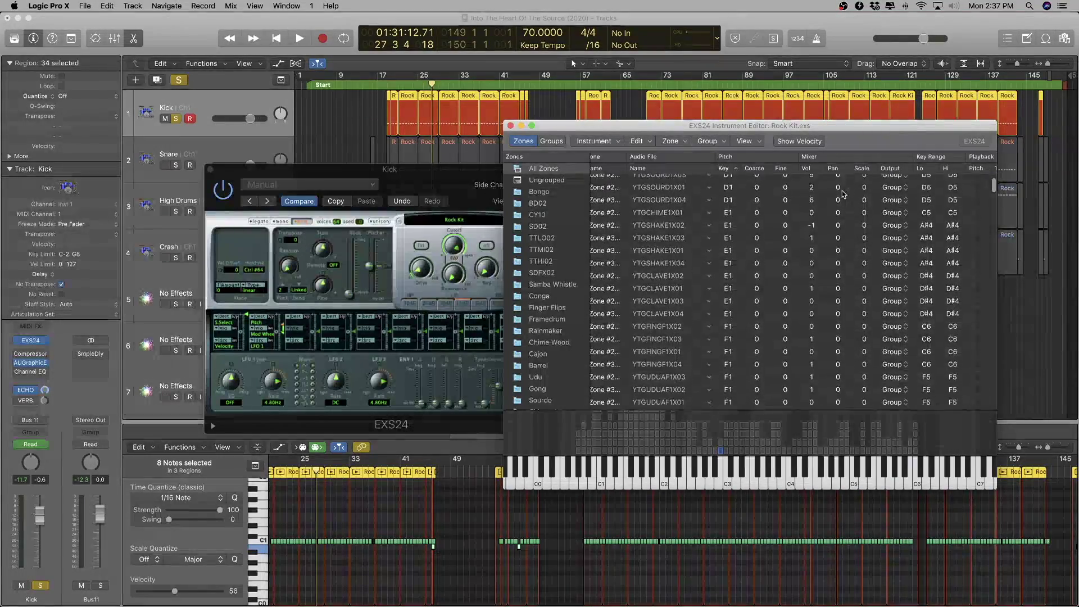
scroll(843, 194, down, 5)
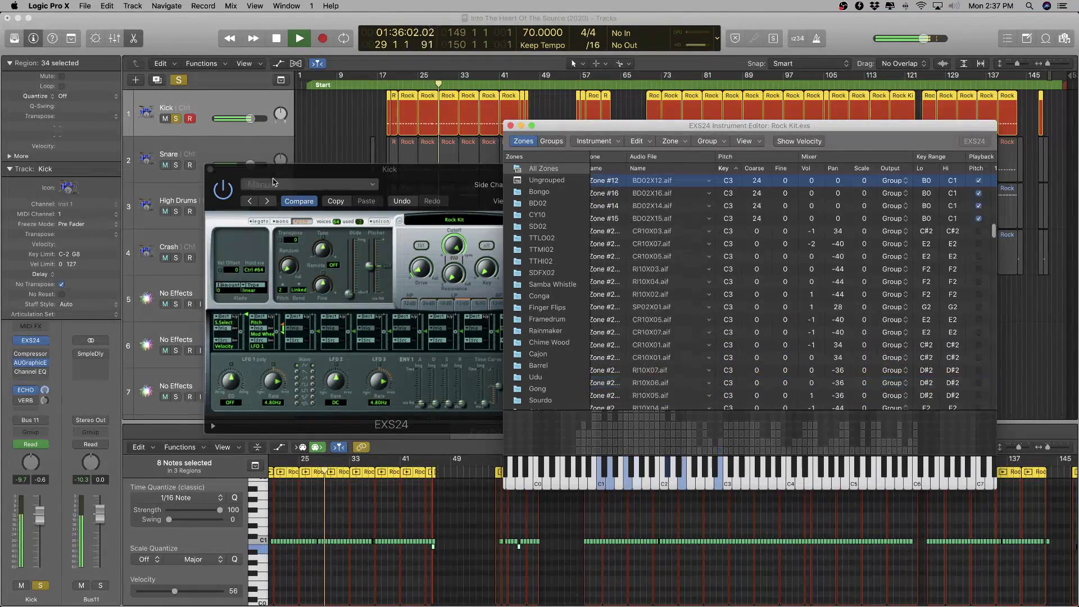
- Turn down the Kick's ECHO send and adjust the Snare's VERB send, finishing with the Kick track selected
drag(45, 390, 48, 484)
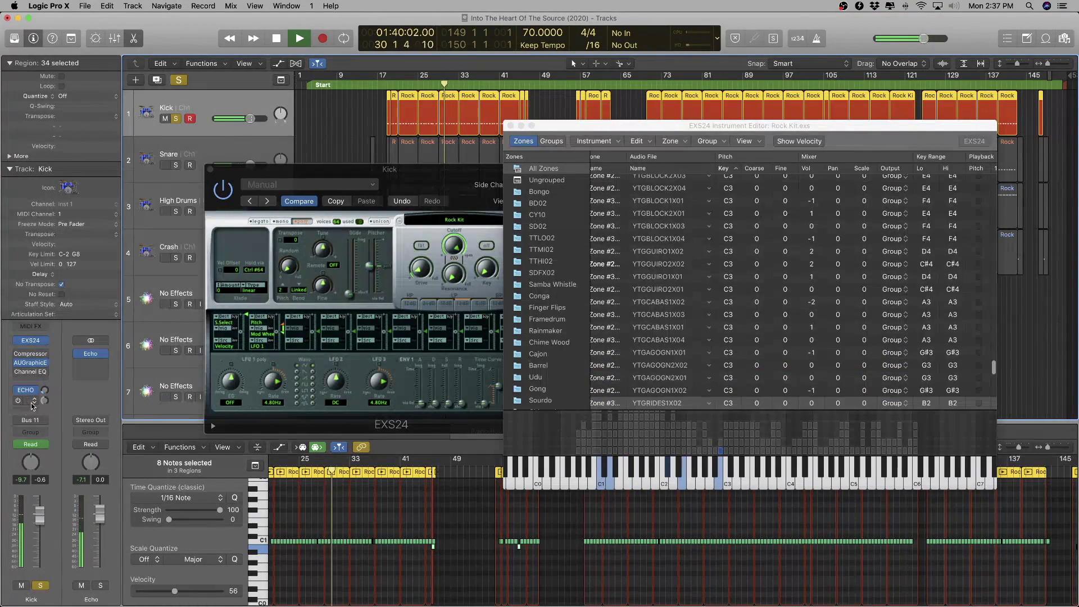
key(Down)
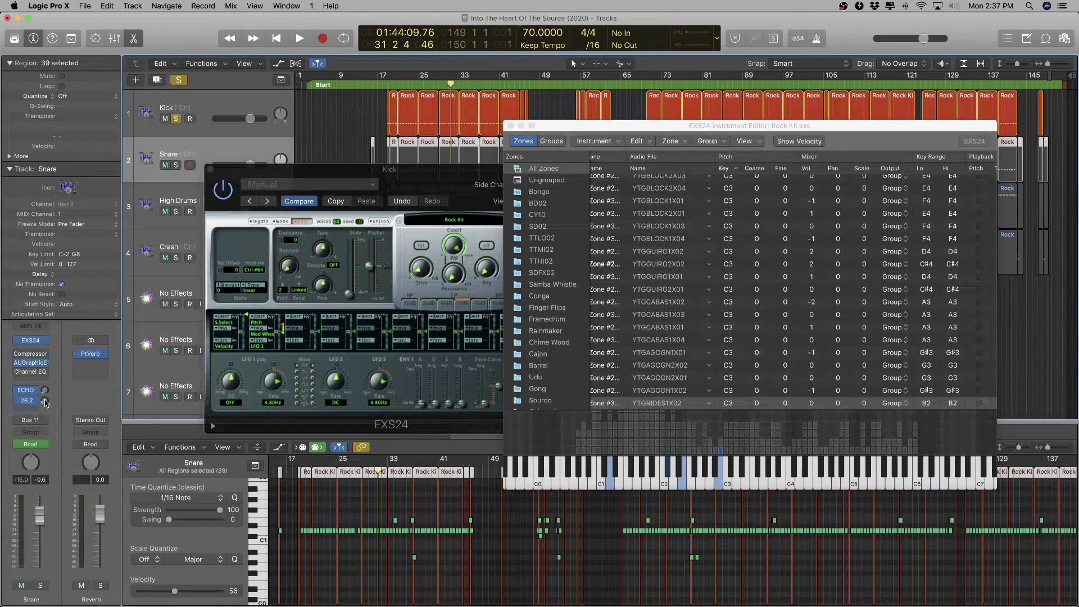
click(210, 102)
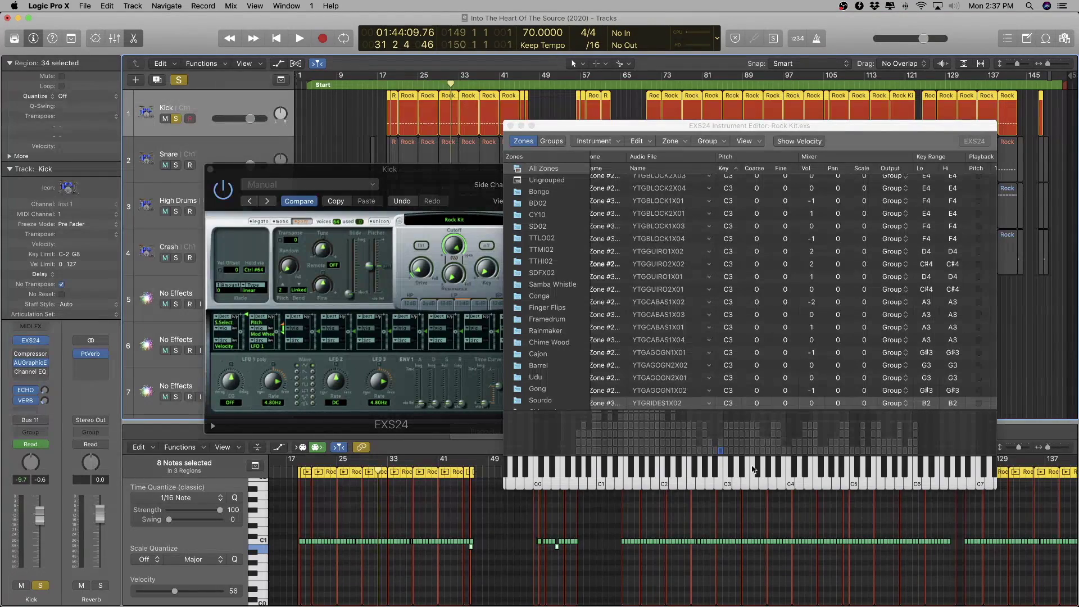
- Play the soloed Kick briefly and inspect the ride zones YTGRIDES1X02 and YTGRIDES1X01 in the zone list
key(space)
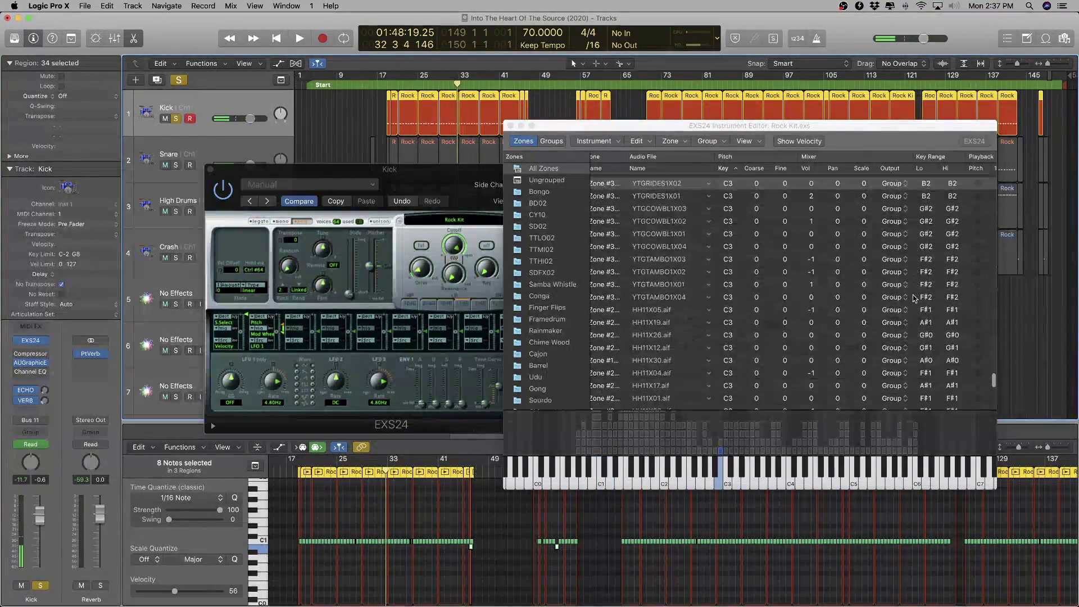
scroll(913, 300, up, 10)
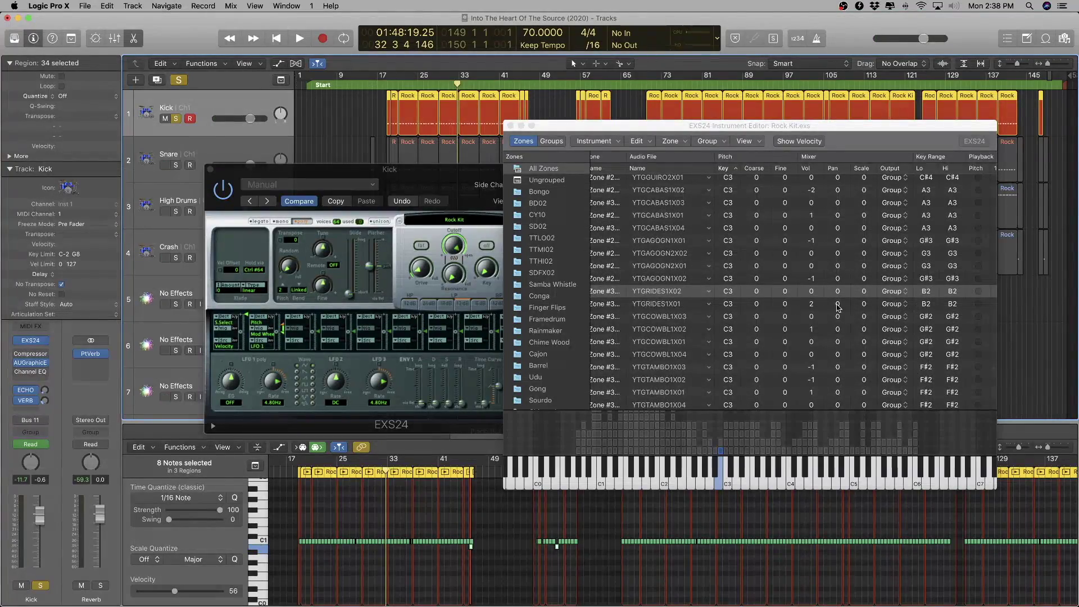
click(677, 309)
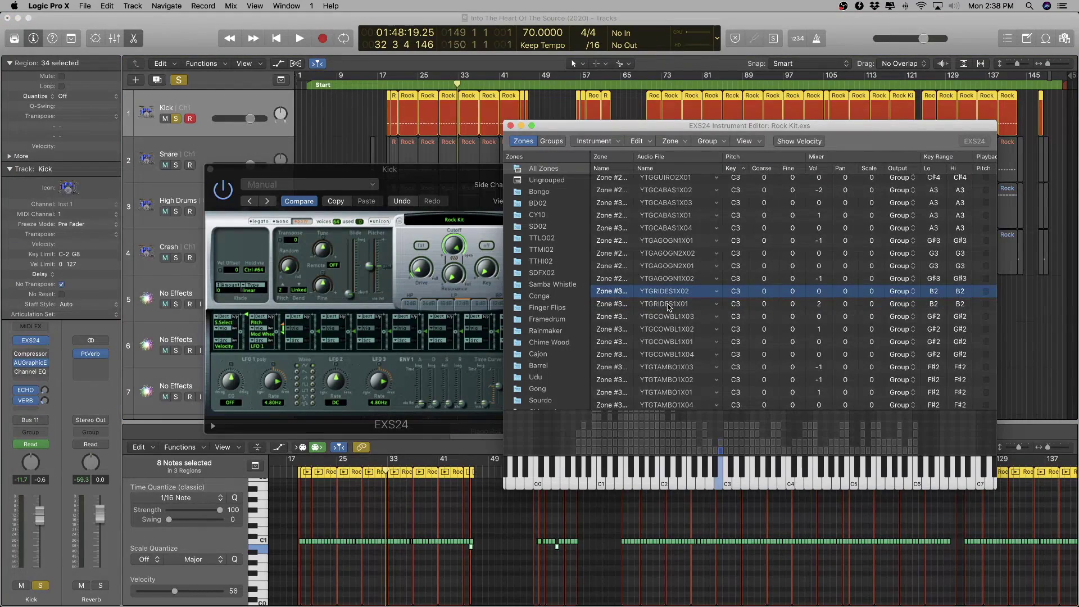
click(984, 306)
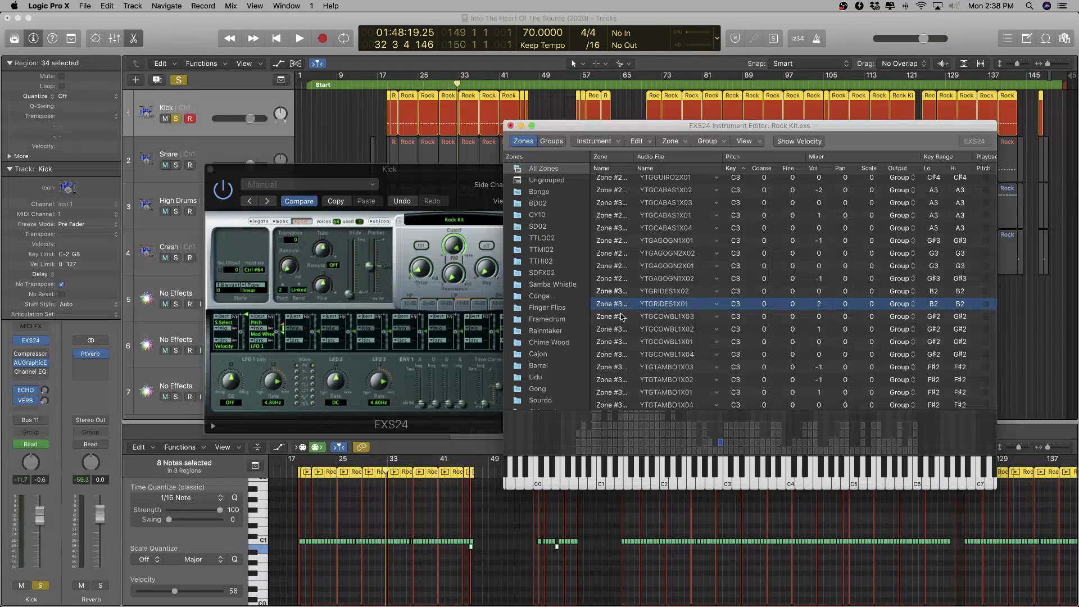
- Extend the zone selection downward from YTGRIDES1X01 and review the zones through YTGTIMBA3X04 at the end of the list
key(shift+Down)
key(shift+Down)
key(shift+Down)
key(shift+Down)
key(shift+Down)
key(shift+Down)
key(shift+Down)
key(shift+Down)
key(shift+Down)
key(shift+Down)
key(shift+Down)
key(shift+Down)
key(shift+Down)
key(shift+Down)
key(shift+Down)
key(shift+Down)
key(shift+Down)
key(shift+Down)
key(shift+Down)
key(shift+Down)
key(shift+Down)
key(shift+Down)
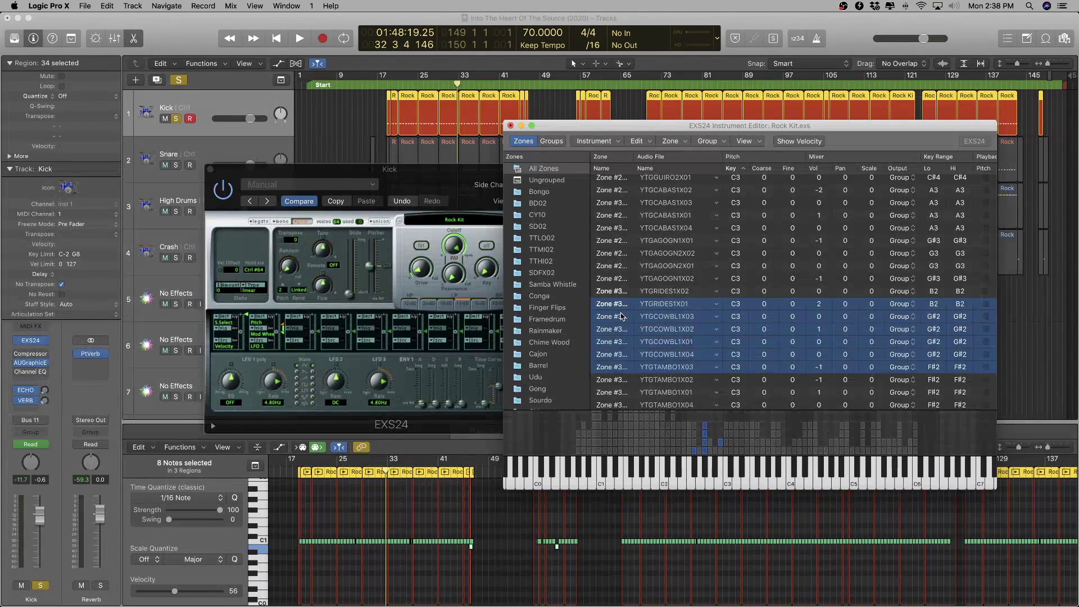
key(shift+Down)
key(shift+Down)
key(shift+Down)
key(shift+Down)
key(shift+Down)
key(shift+Down)
key(shift+Down)
key(shift+Down)
key(shift+Down)
key(shift+Down)
key(shift+Down)
key(shift+Down)
key(shift+Down)
key(shift+Down)
key(shift+Down)
key(shift+Down)
key(shift+Down)
key(shift+Down)
key(shift+Down)
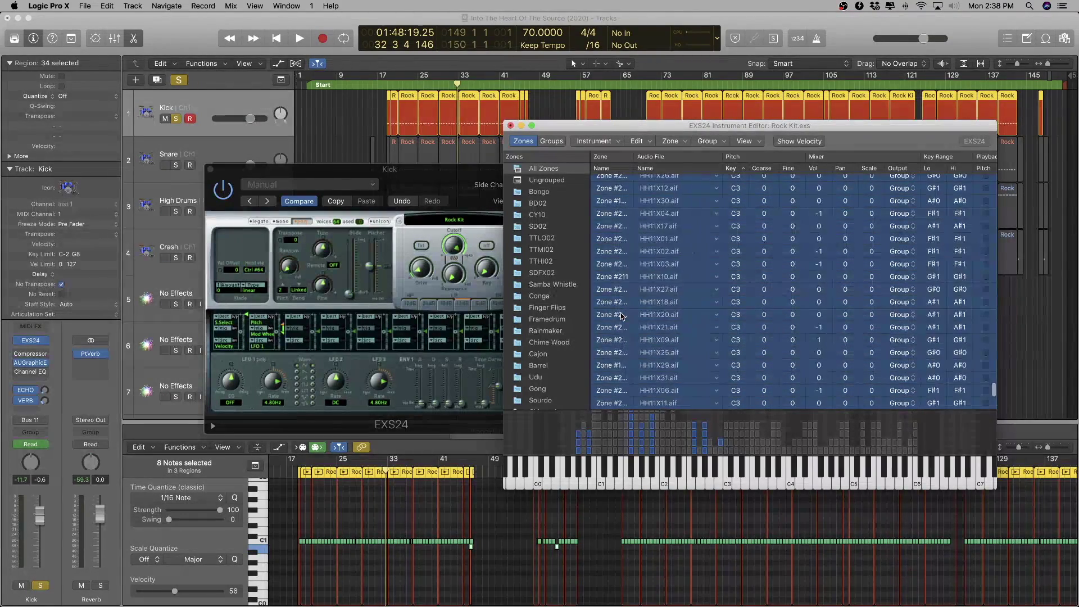
key(Down)
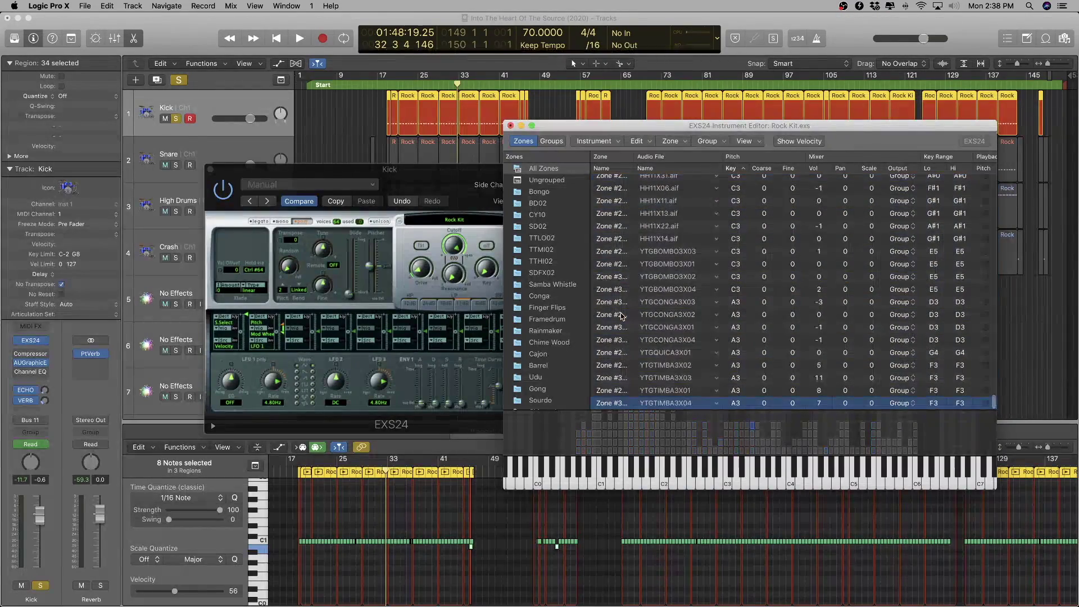
scroll(620, 316, up, 1)
scroll(749, 345, down, 1)
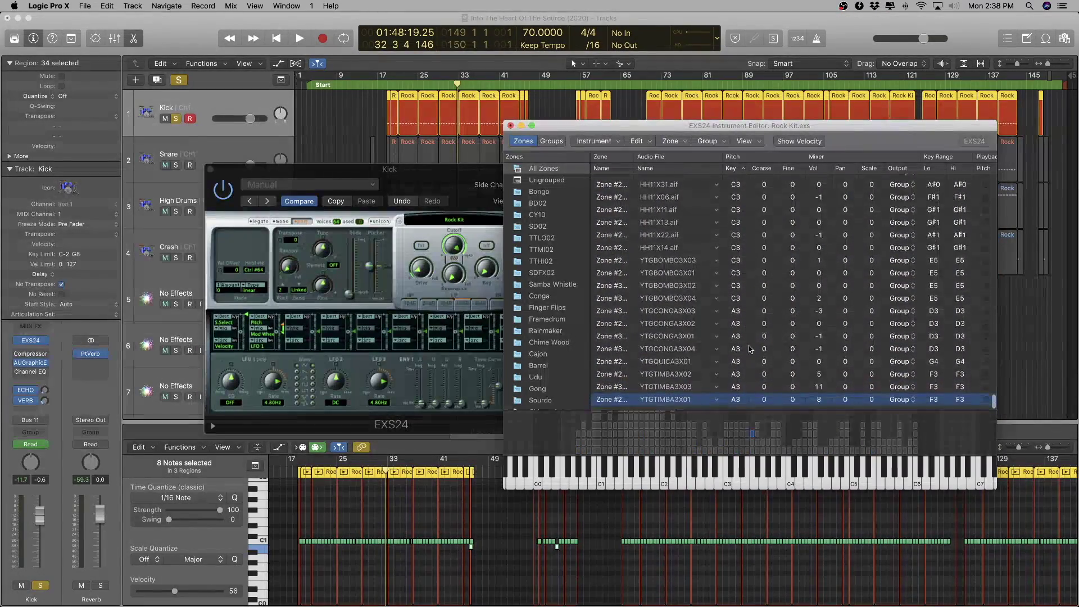
- Play a short stretch of the Kick again and check which zones and keys are triggered in the Instrument Editor
key(space)
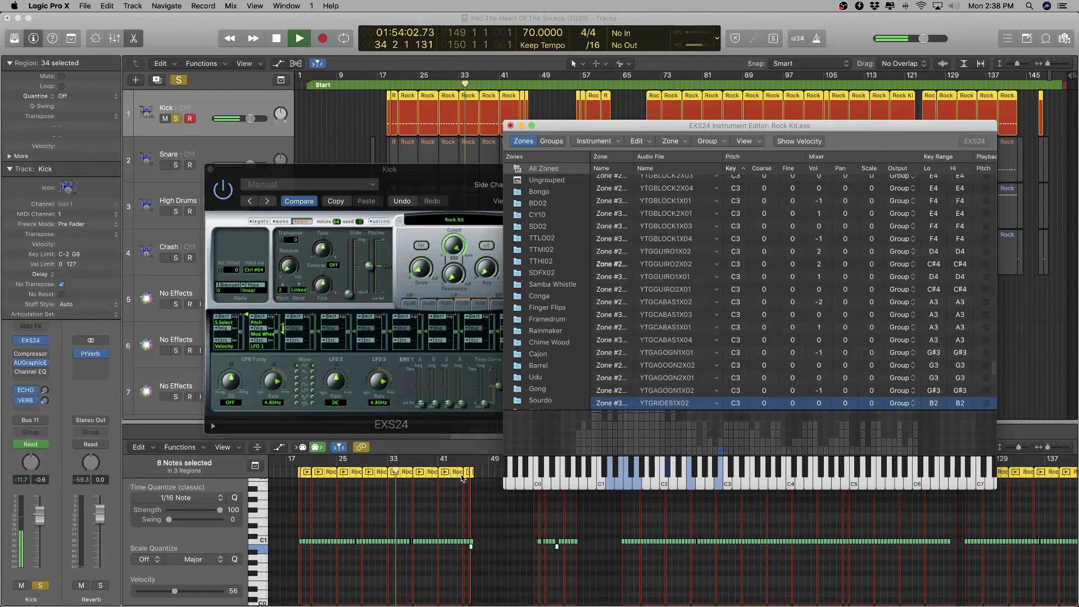
key(space)
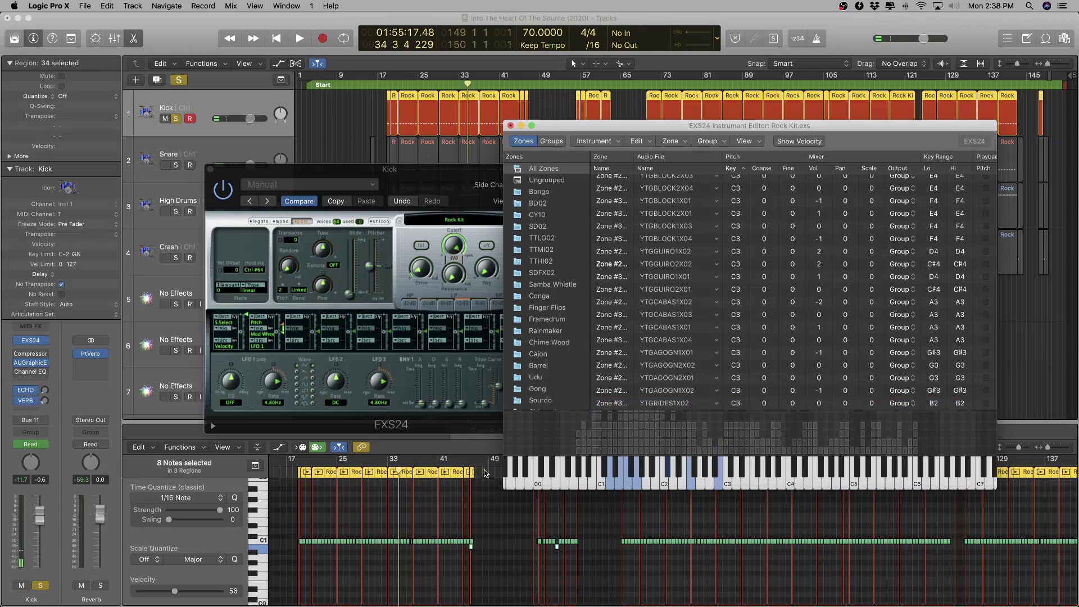
scroll(591, 400, down, 10)
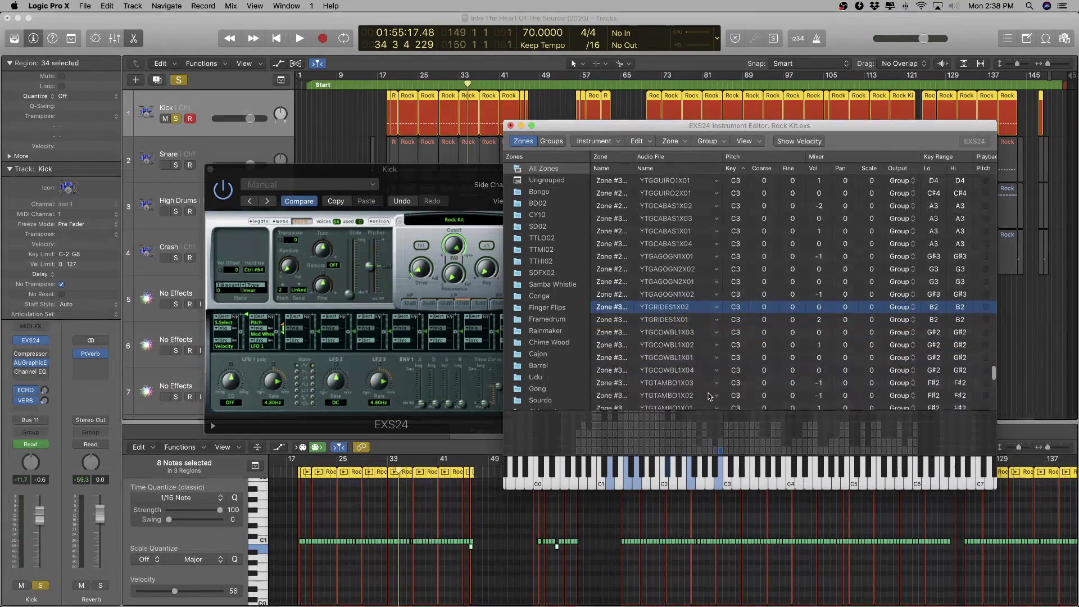
- Zoom in on the last Kick notes around bar 46, set a cycle range starting at 45 4 2 81 over them and audition it
click(464, 468)
click(466, 464)
drag(484, 563, 455, 522)
scroll(610, 528, right, 4)
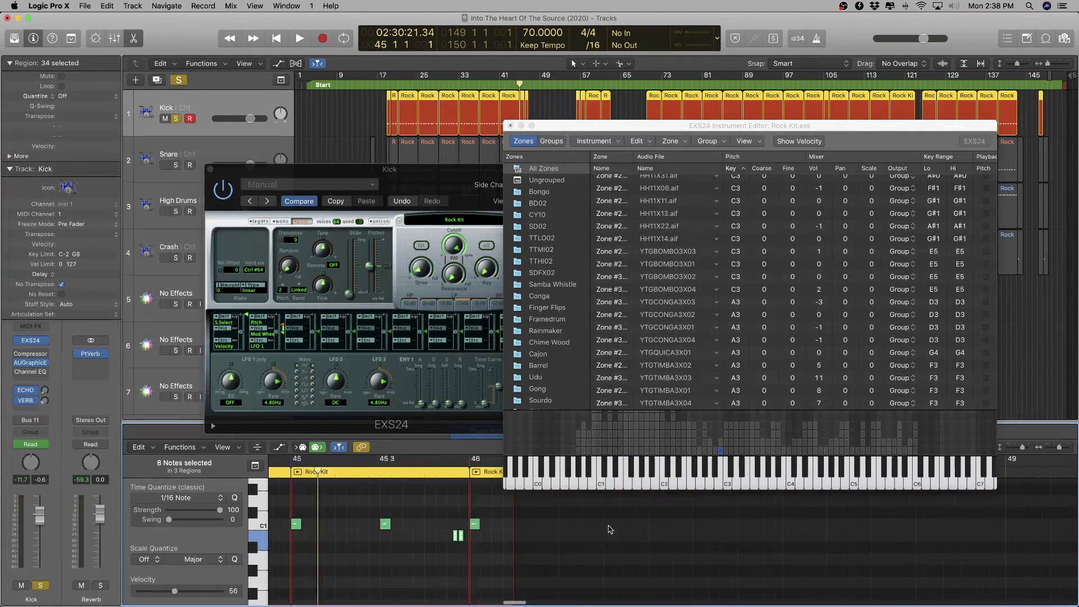
drag(413, 462, 487, 467)
key(space)
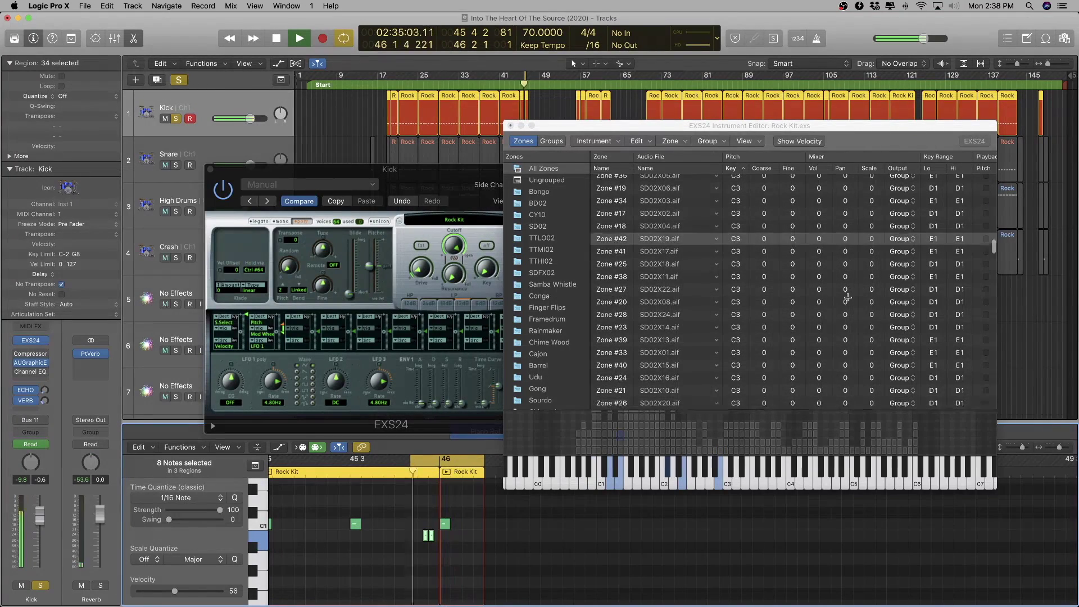
key(space)
- Move and enlarge the Instrument Editor window to show more zones, and play the cycled Kick notes again
drag(597, 126, 368, 19)
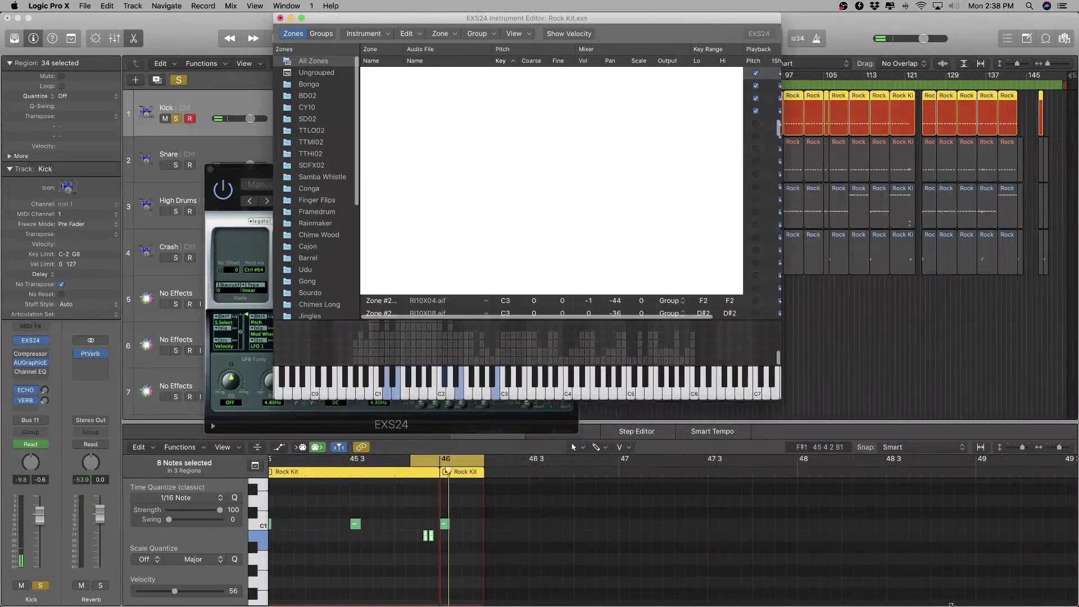
drag(920, 568, 1034, 606)
key(space)
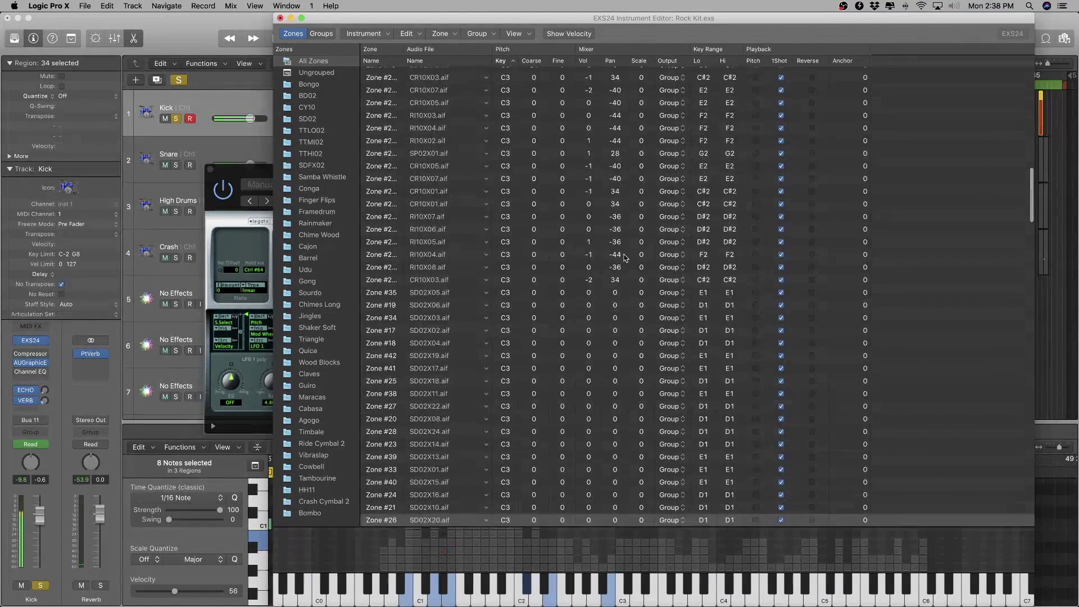
- Select all C1 notes of the Kick regions and check them against the zone key ranges in the Instrument Editor
drag(423, 18, 820, 34)
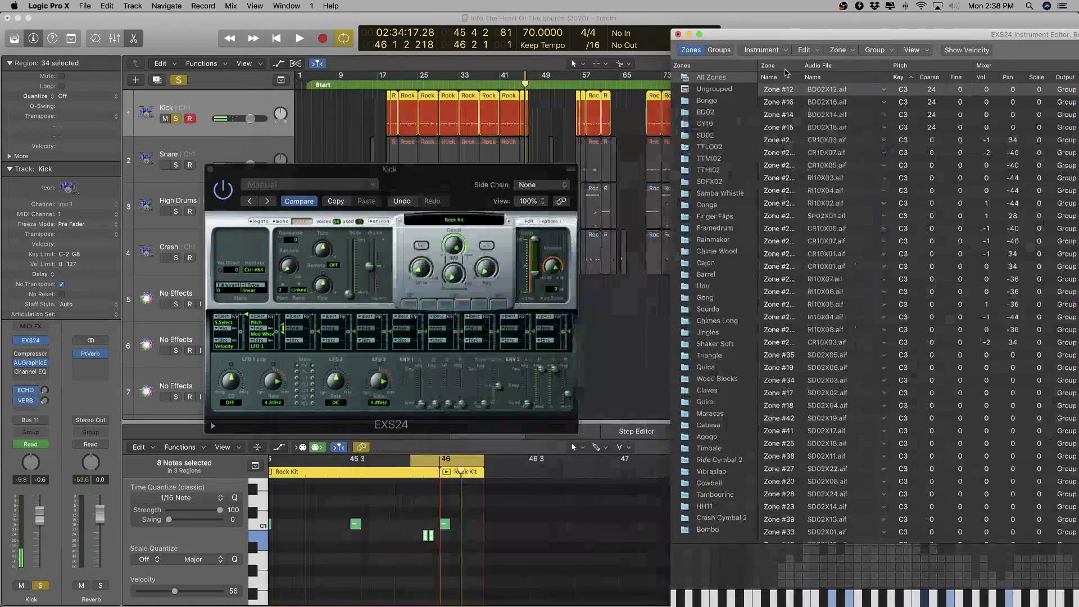
click(261, 525)
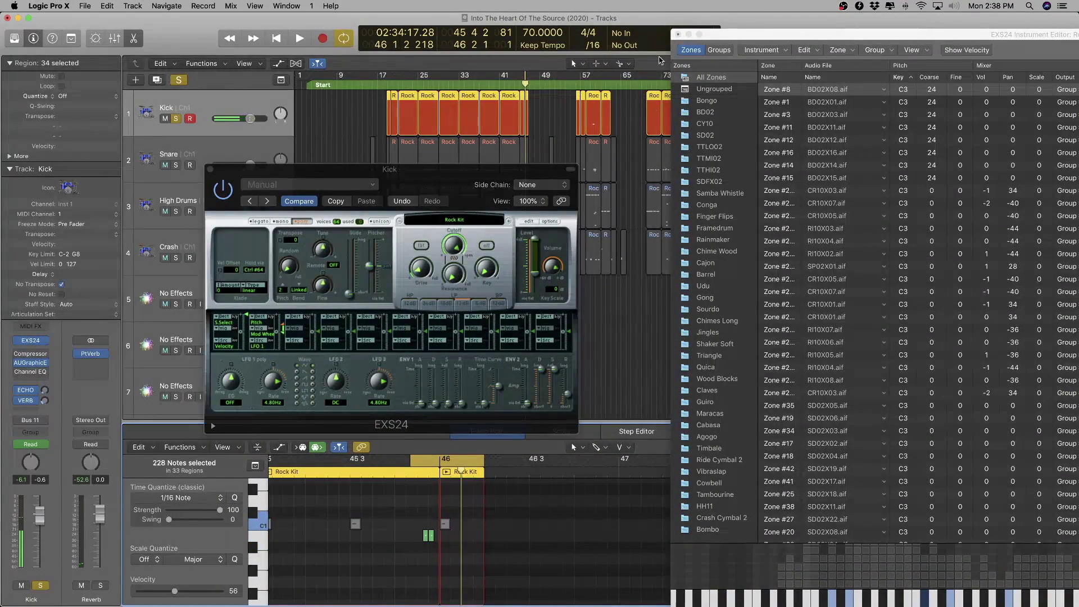
double_click(743, 33)
scroll(437, 220, down, 3)
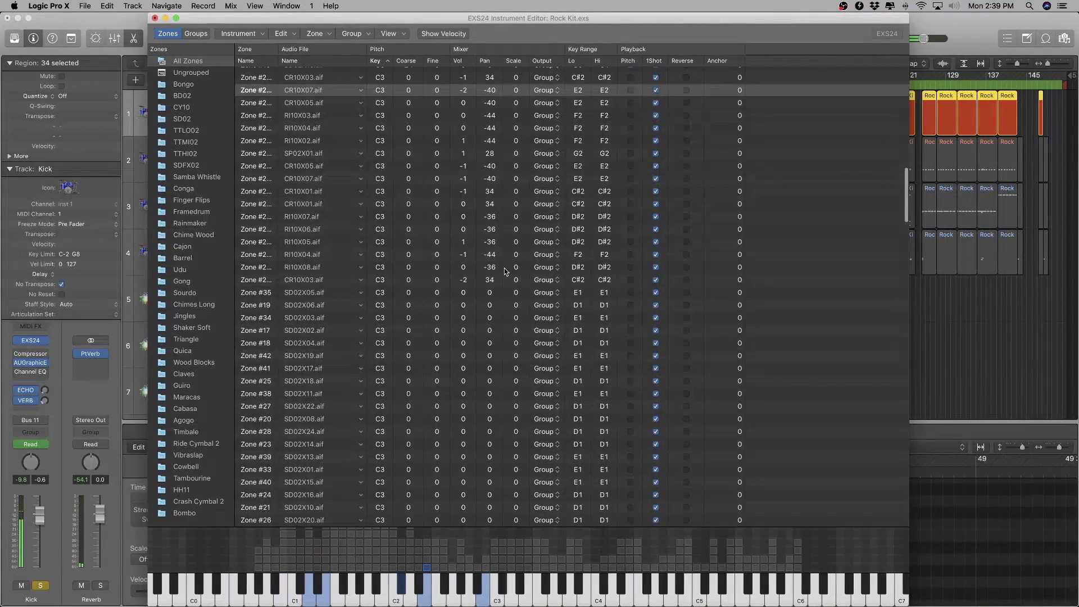
scroll(506, 272, up, 5)
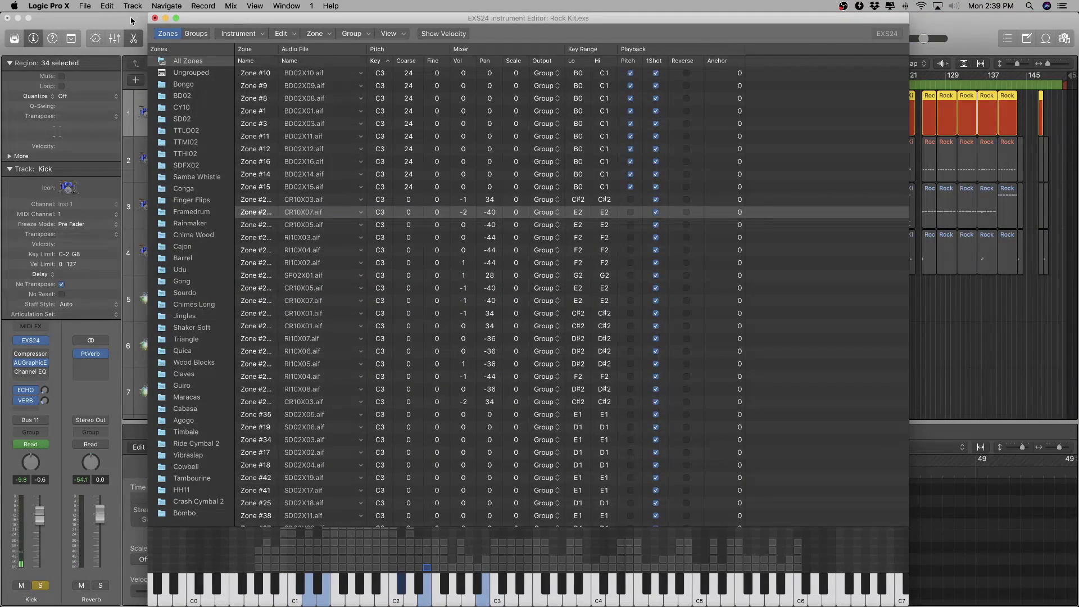
- Close the Instrument Editor without saving the Rock Kit changes, along with the Kick's EXS24 window, and unsolo the Kick track
click(155, 18)
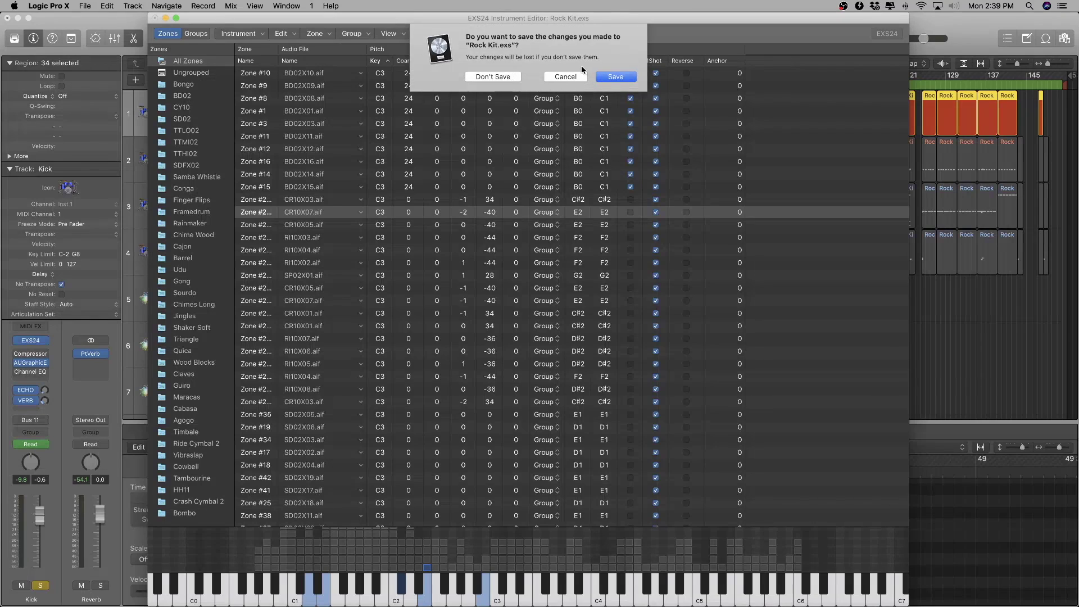
click(500, 77)
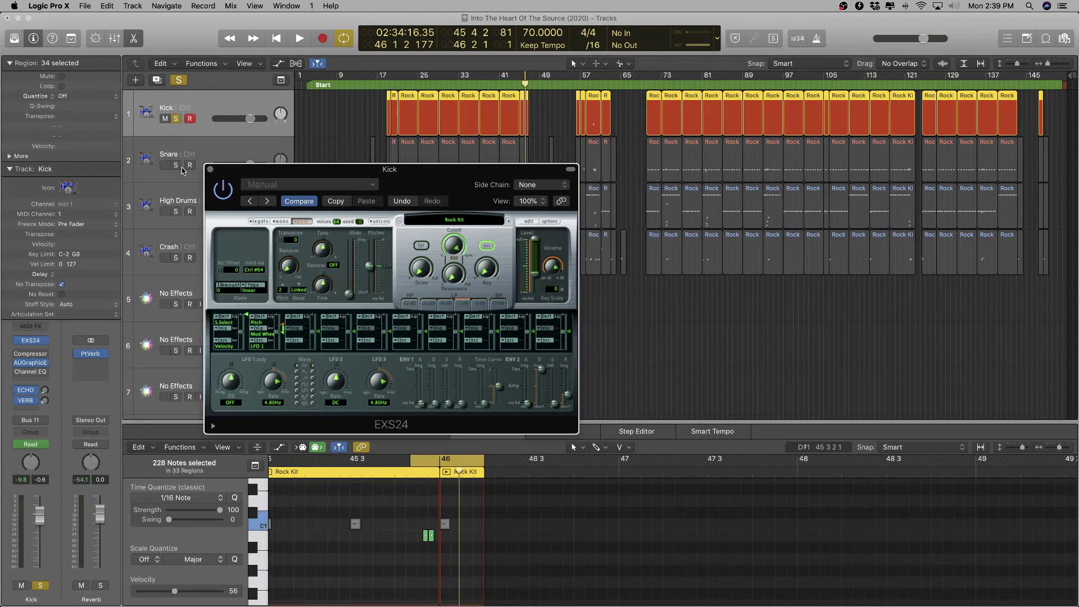
click(210, 169)
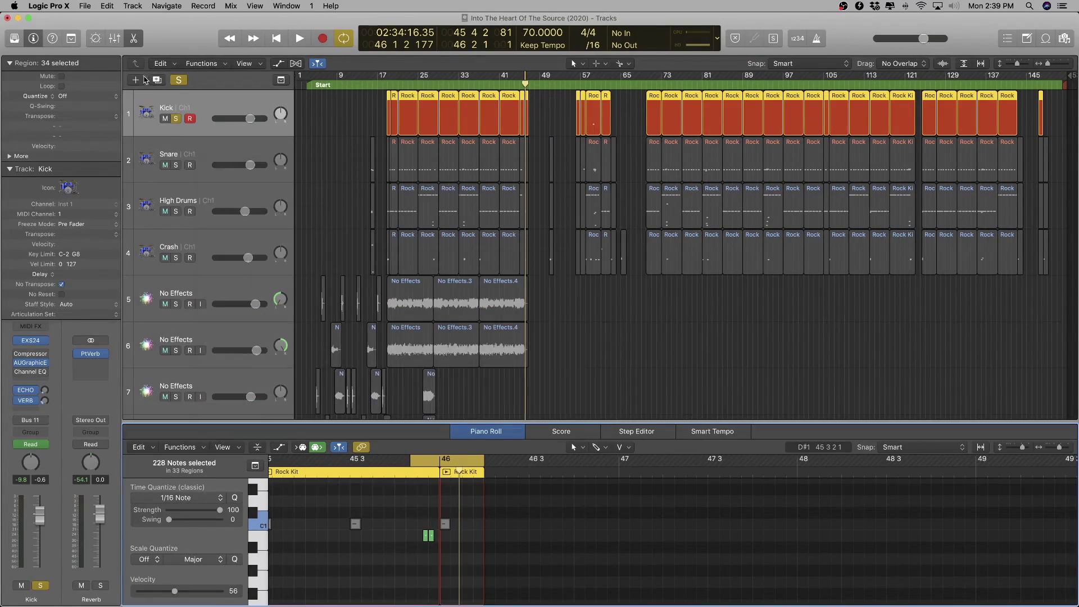
click(177, 120)
- Examine the Kick notes across the whole song in the Piano Roll, ending with the section around bars 19 to 46
ctrl+alt+click(356, 162)
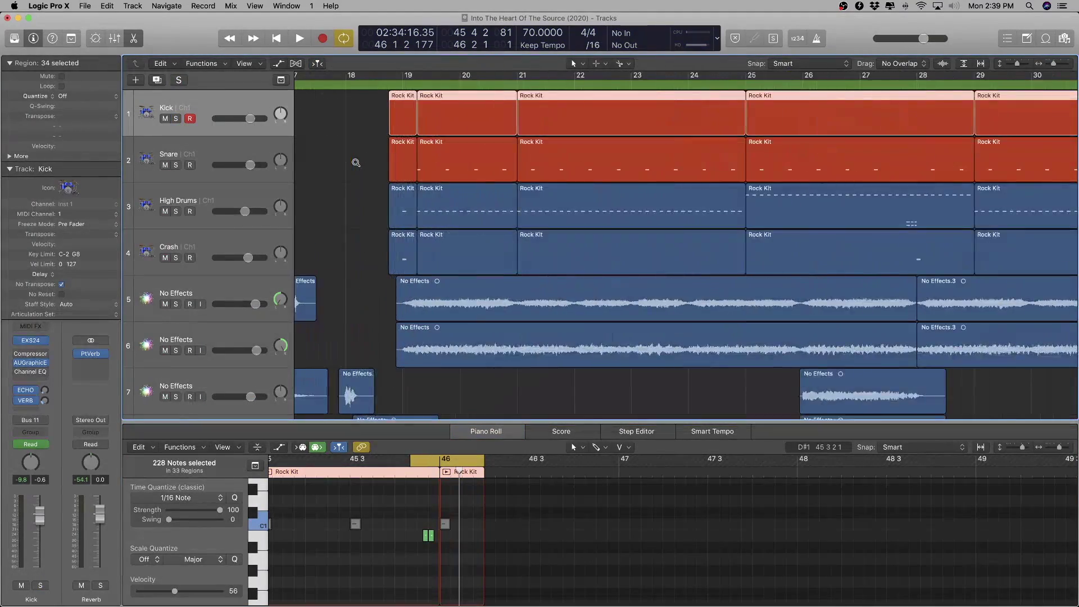
ctrl+alt+click(356, 162)
scroll(569, 482, down, 10)
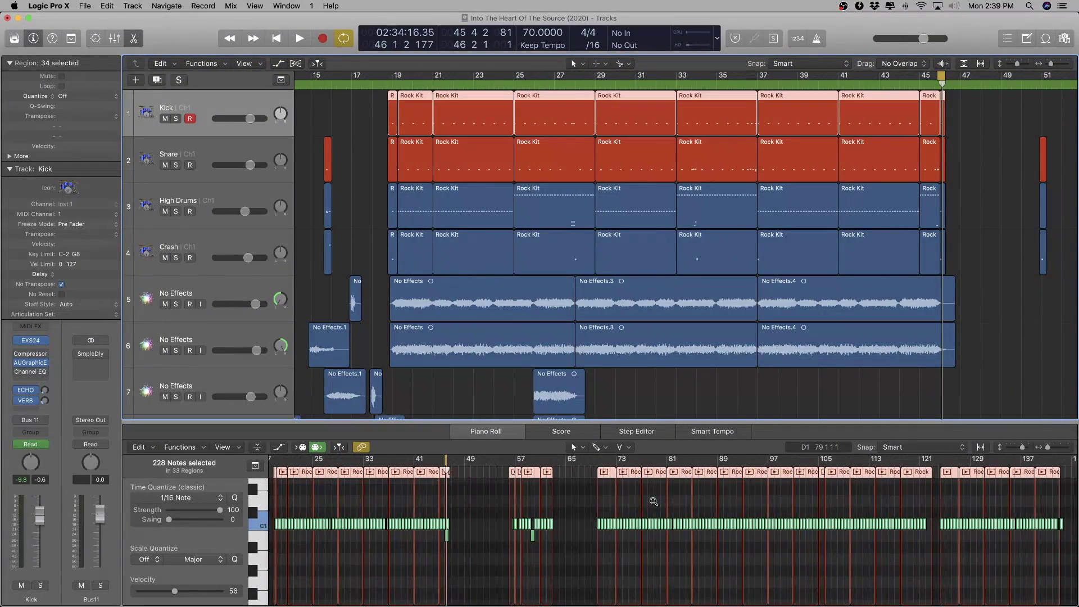
scroll(567, 537, down, 5)
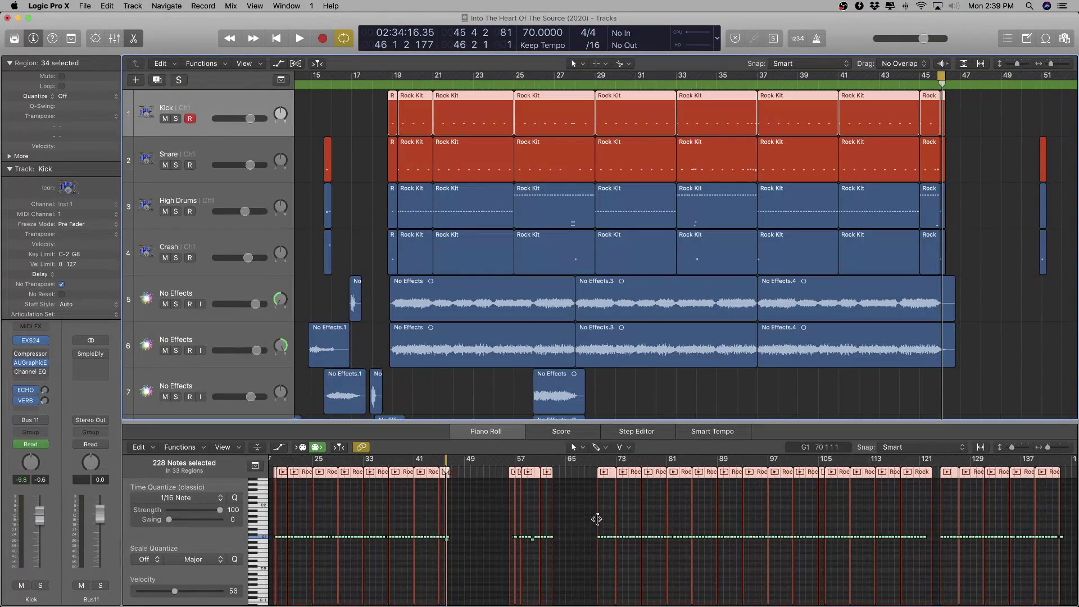
scroll(597, 519, right, 3)
scroll(577, 523, down, 3)
scroll(427, 511, left, 9)
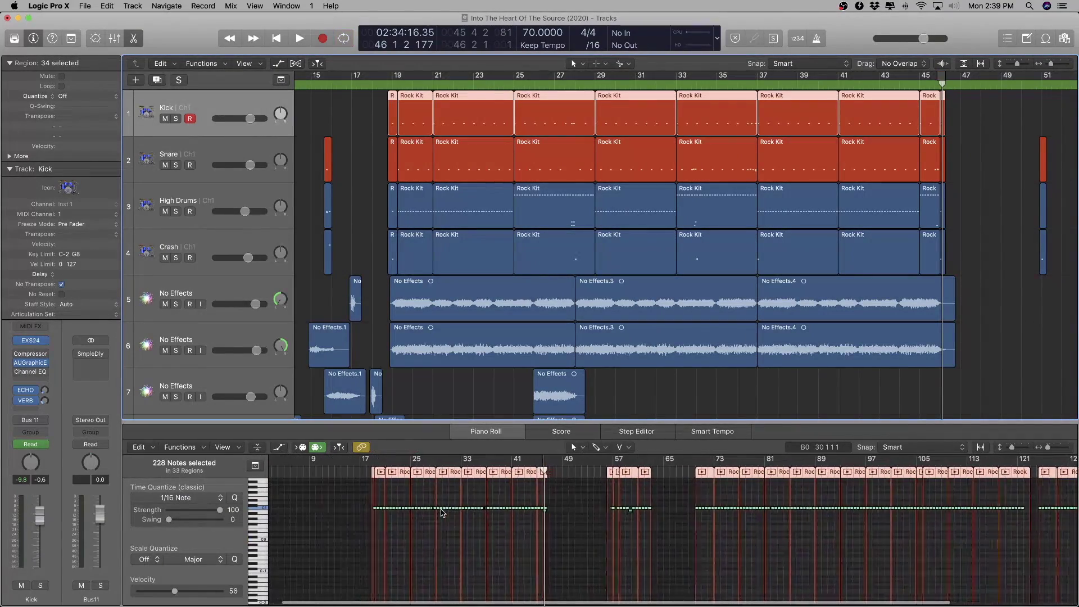
scroll(479, 510, up, 8)
scroll(753, 527, up, 5)
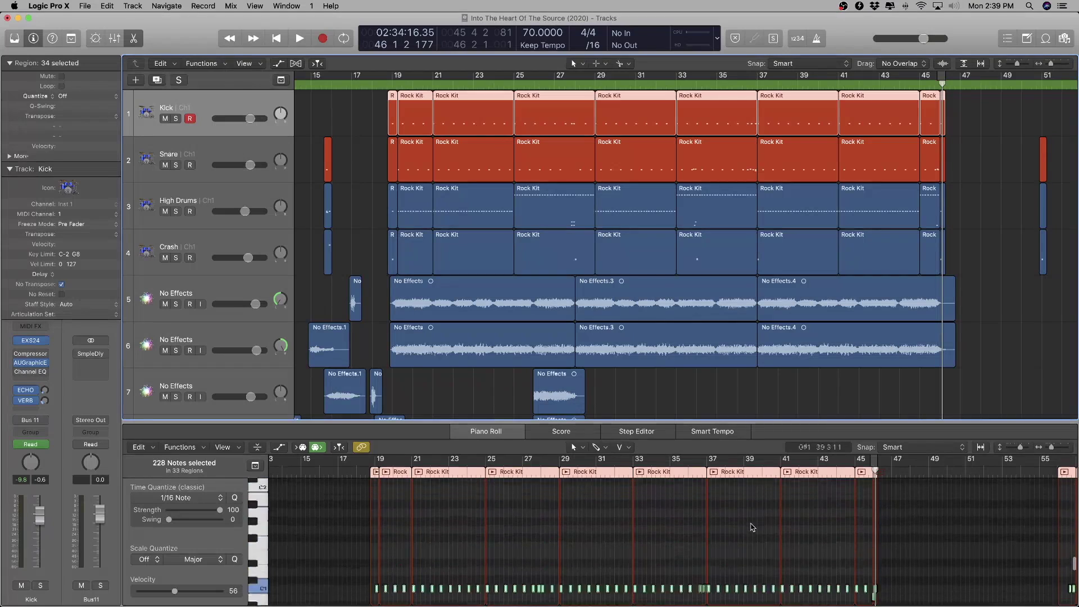
scroll(752, 527, up, 2)
- Look over the Snare notes, solo the selected High Drums regions and play the short High Drums region just before bar 16
click(181, 152)
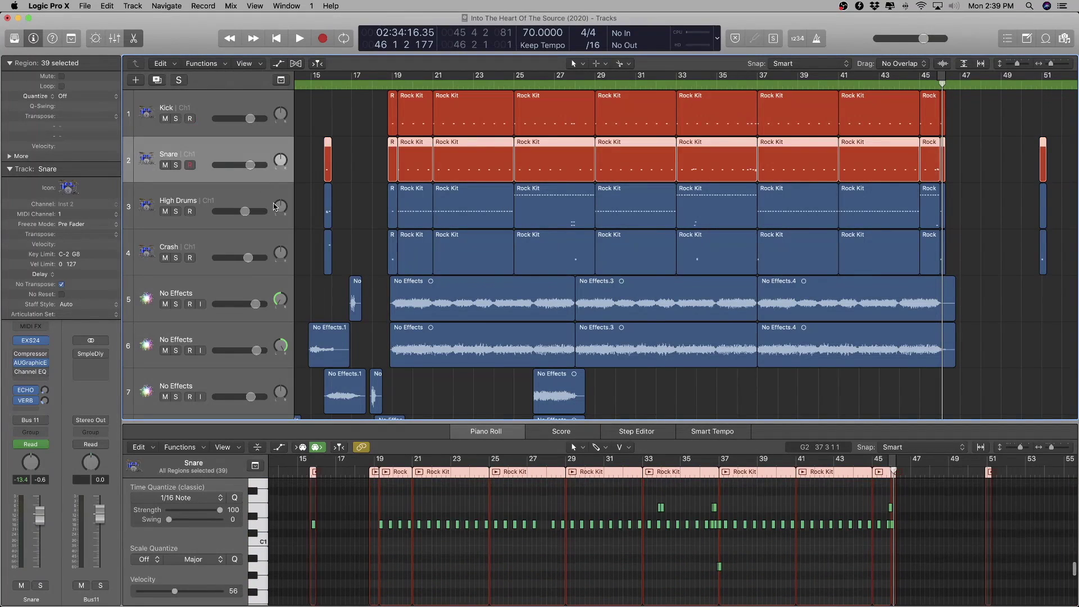
click(217, 199)
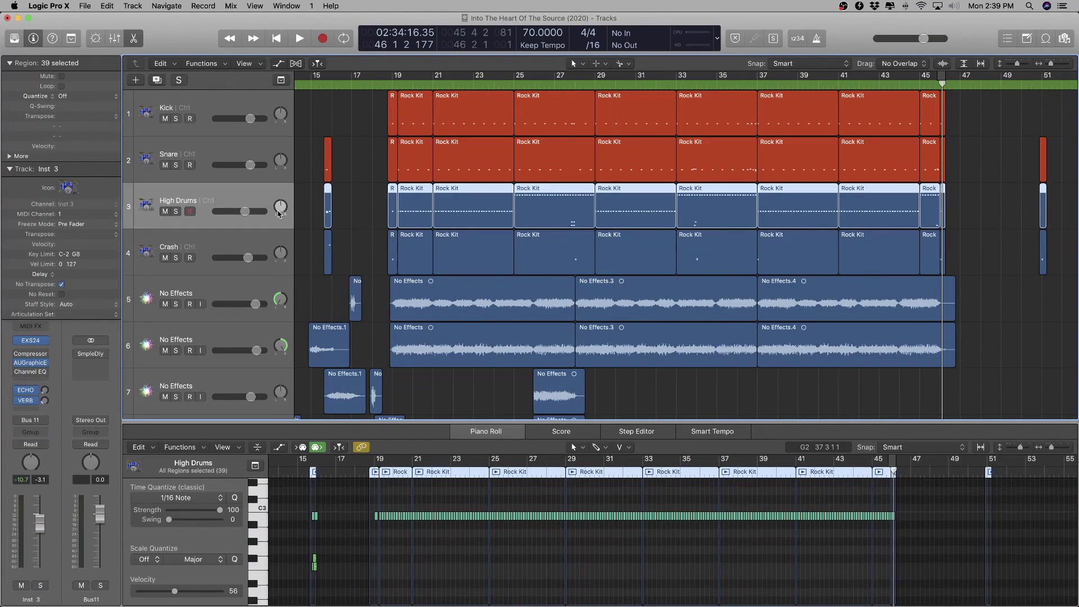
key(ctrl+s)
key(super+Right)
key(super+Right)
key(super+Right)
key(super+Right)
key(super+Right)
key(super+Right)
key(super+Right)
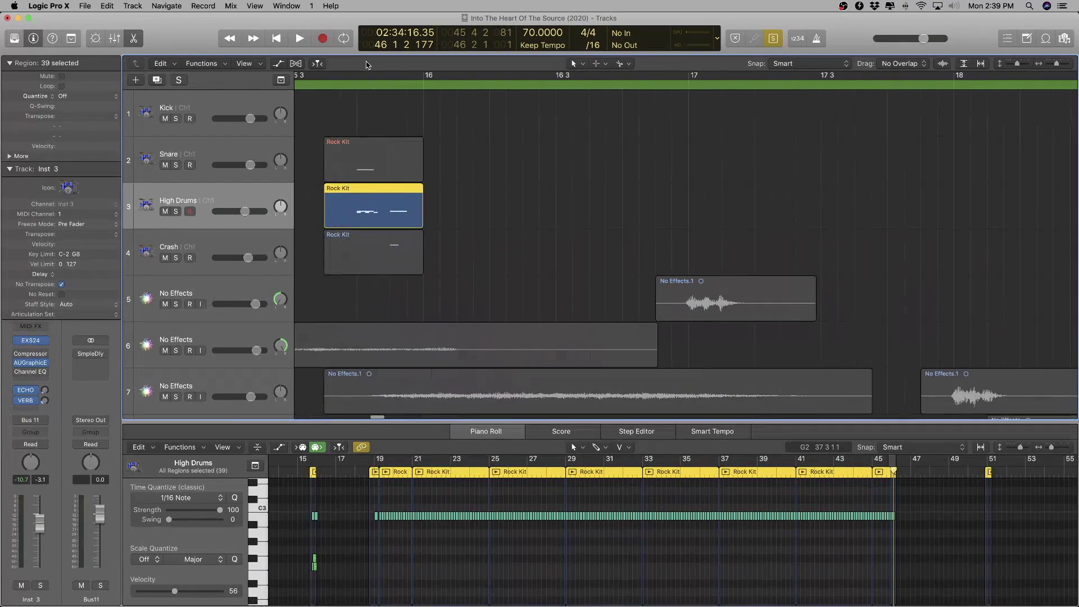
key(space)
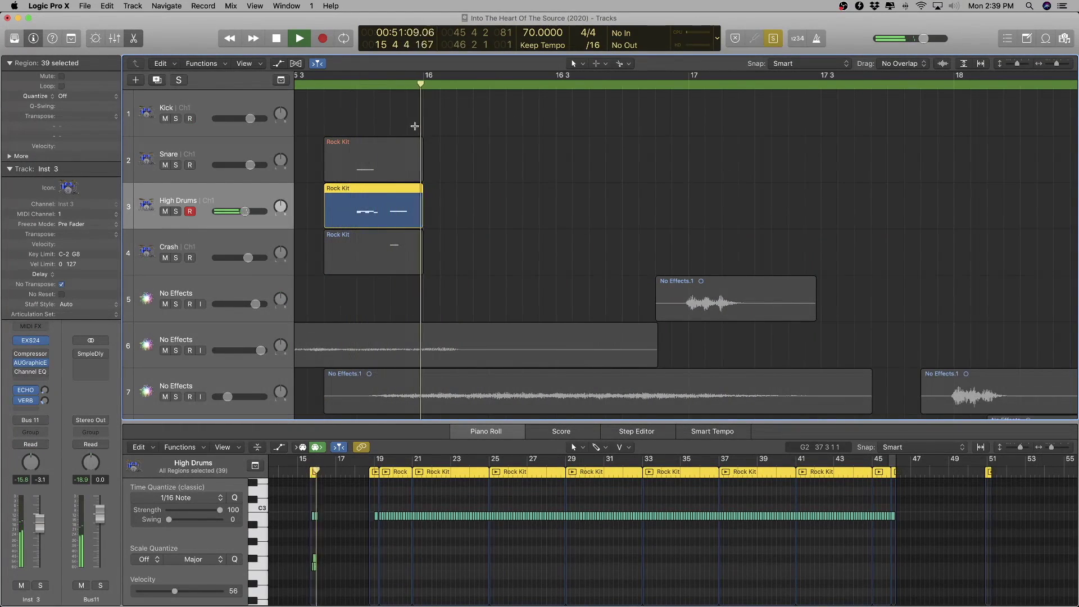
- Audition the soloed High Drums around bar 20 and examine the rest of the track's notes in the Piano Roll
key(super+Left)
key(super+Left)
key(super+Left)
click(757, 85)
key(super+Left)
key(super+Left)
key(super+Left)
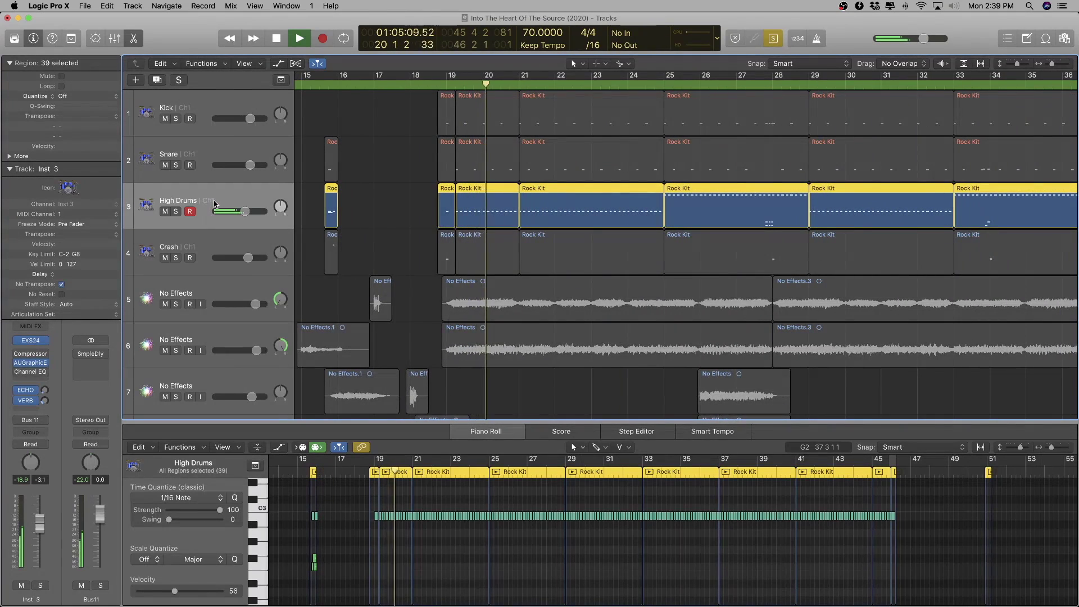
scroll(559, 258, down, 5)
scroll(388, 526, up, 8)
scroll(387, 525, down, 8)
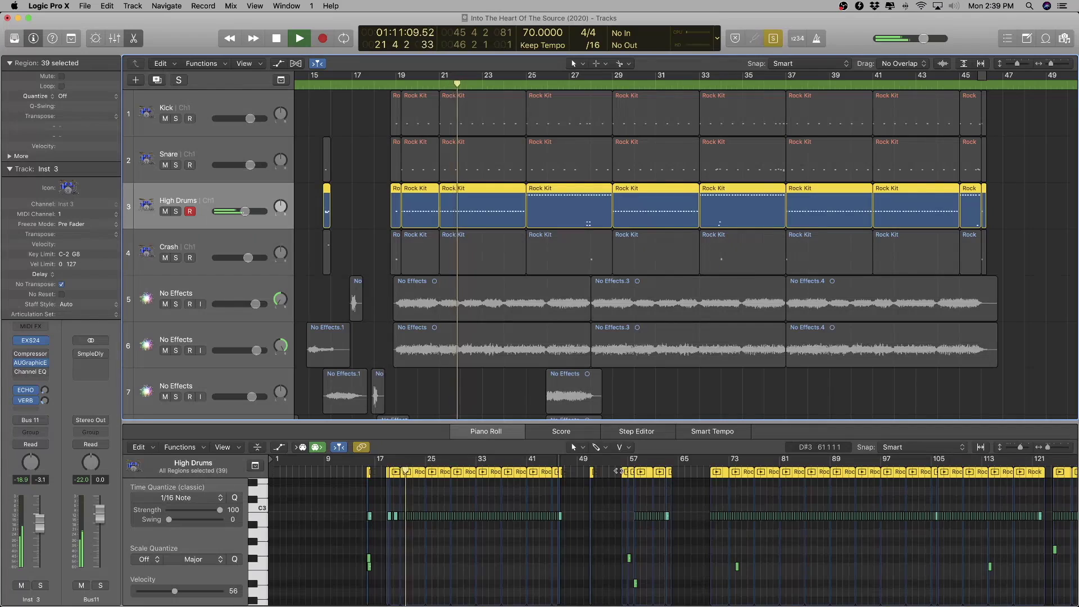
- Audition the High Drums from bar 56 and examine the fill notes around bars 56 to 58 up close
click(626, 474)
scroll(656, 494, up, 8)
scroll(657, 498, up, 1)
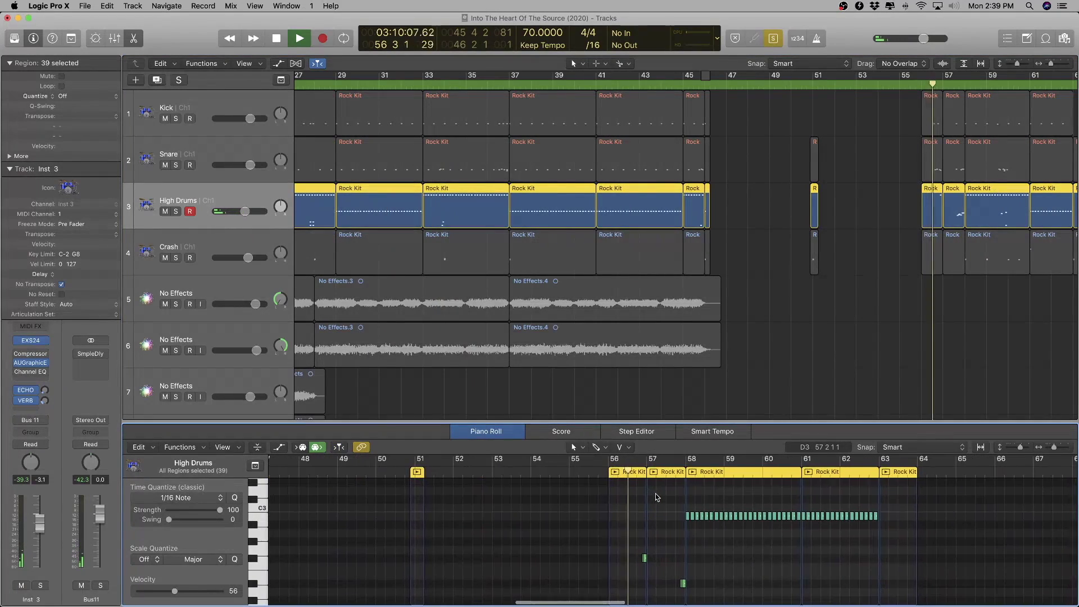
scroll(655, 494, up, 5)
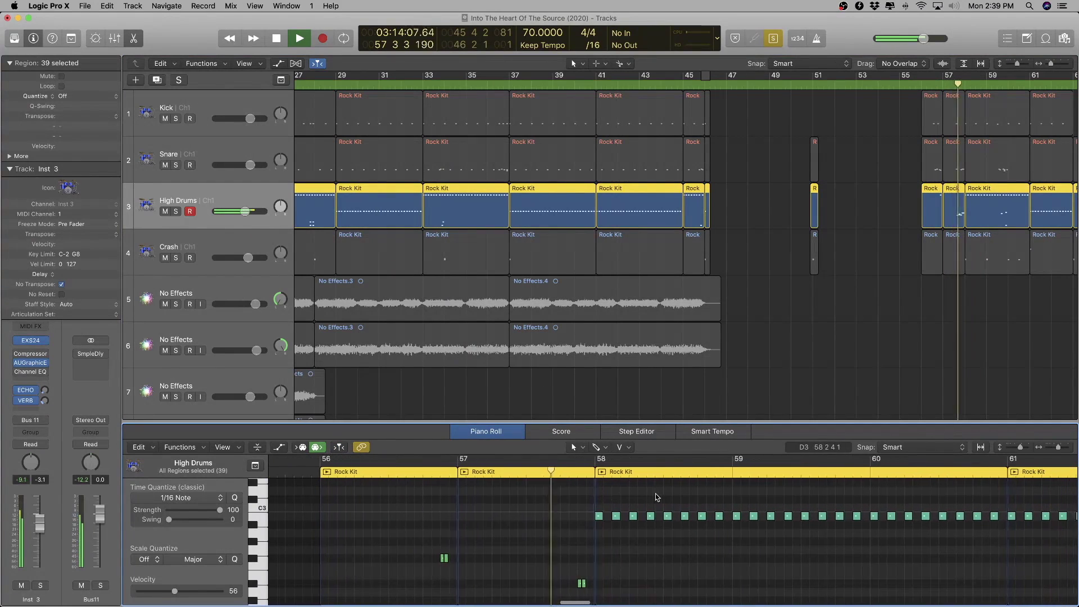
ctrl+alt+click(655, 493)
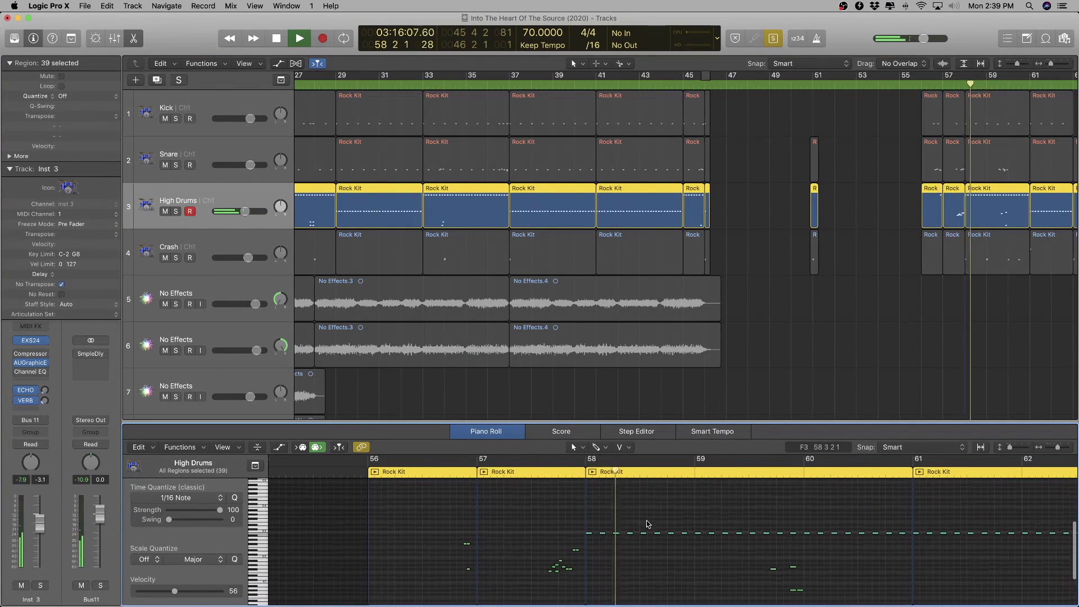
- Replay the High Drums fill from about 57 3 and the hits from late in bar 56
key(space)
click(538, 473)
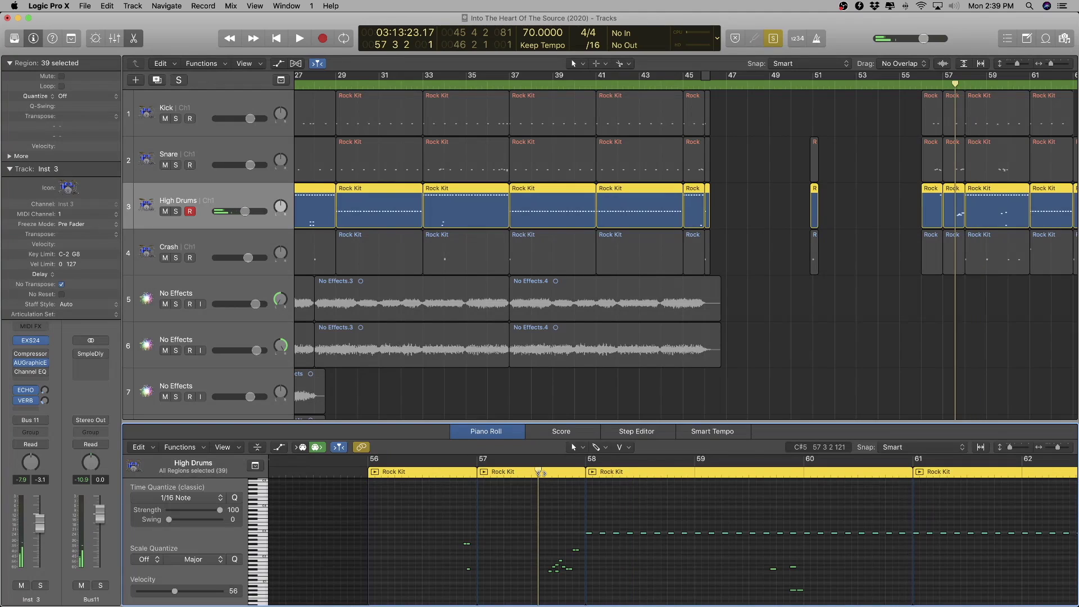
key(space)
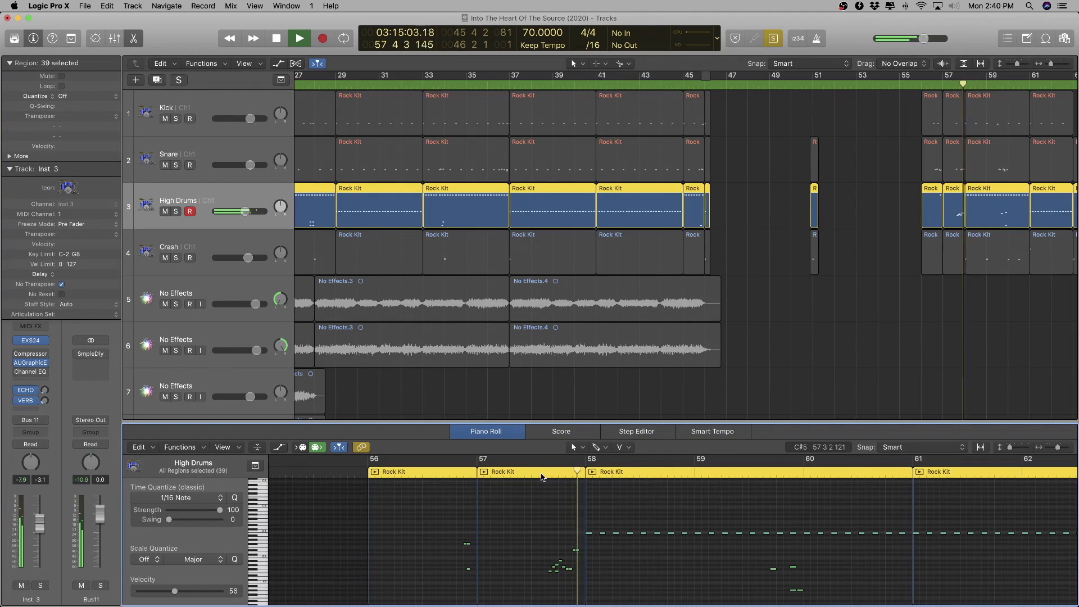
click(452, 474)
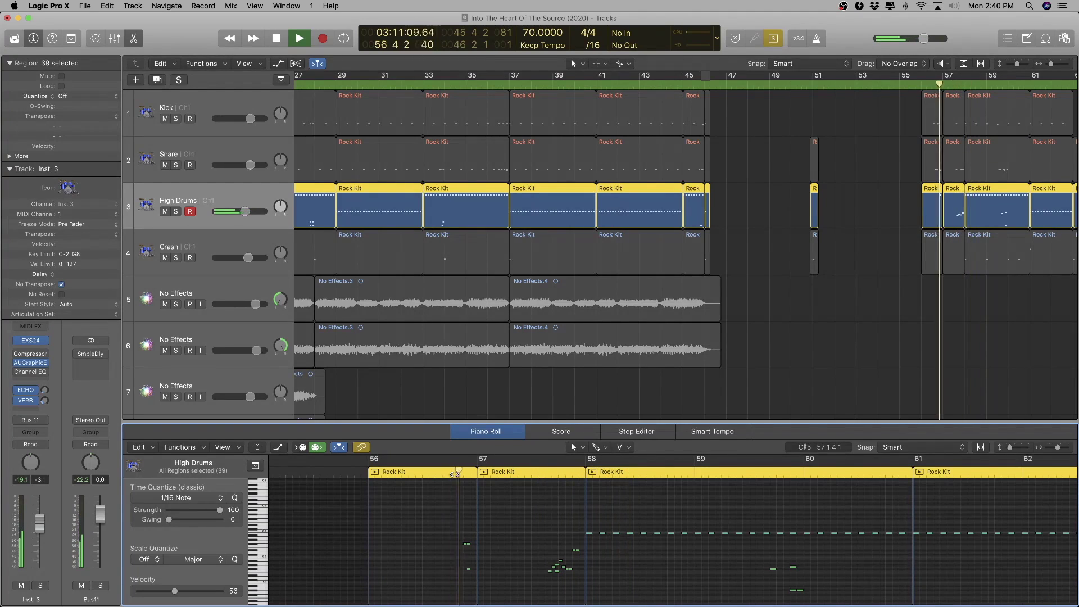
- Play the High Drums fill leading into bar 60 and examine where the other low notes occur across the song
scroll(778, 549, right, 5)
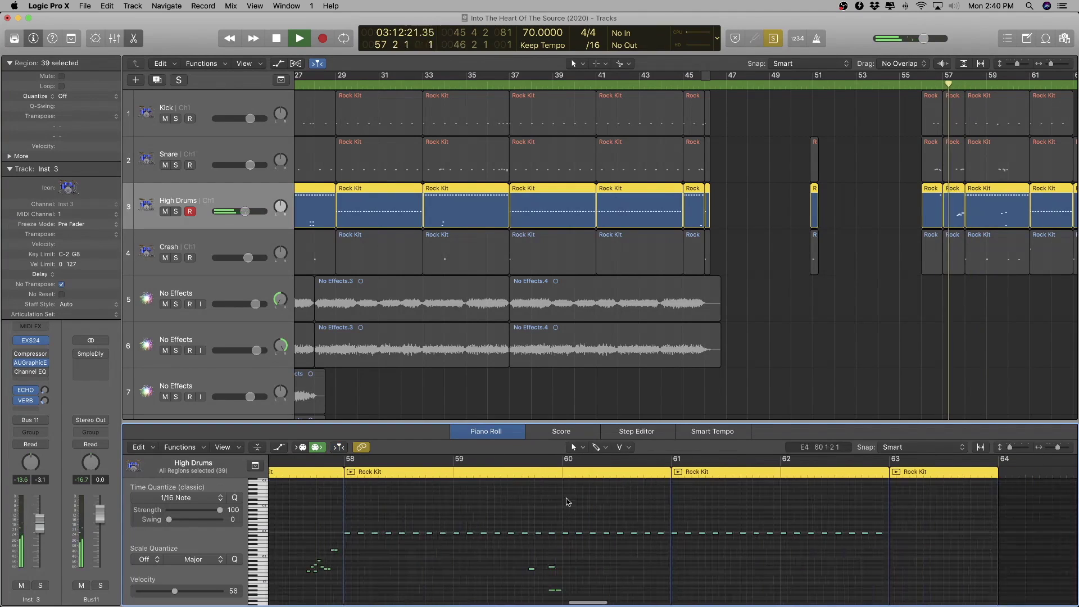
click(533, 474)
click(520, 474)
scroll(677, 562, down, 5)
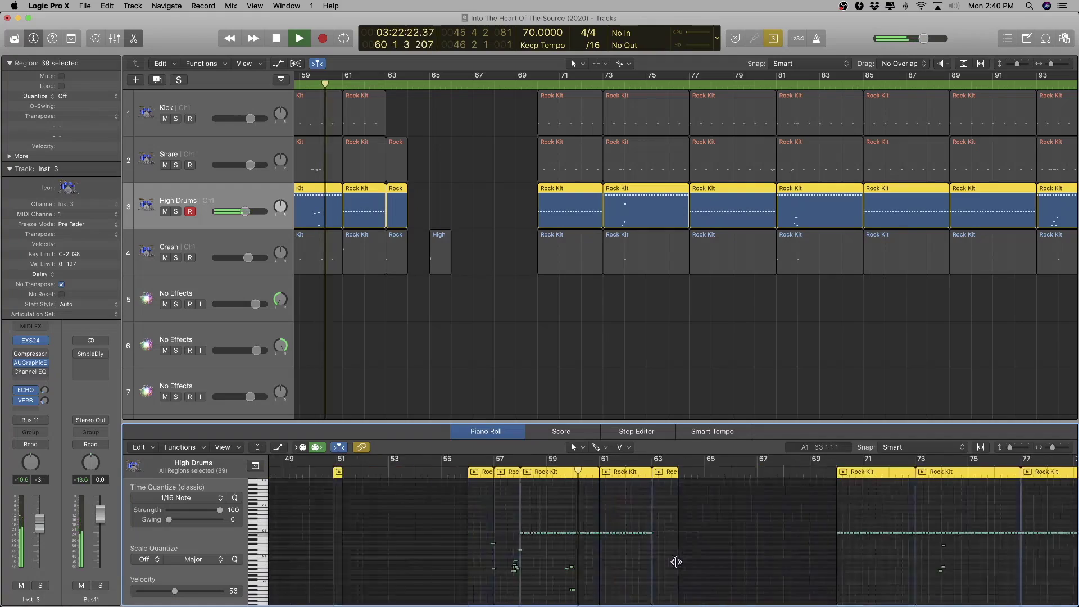
scroll(677, 562, down, 3)
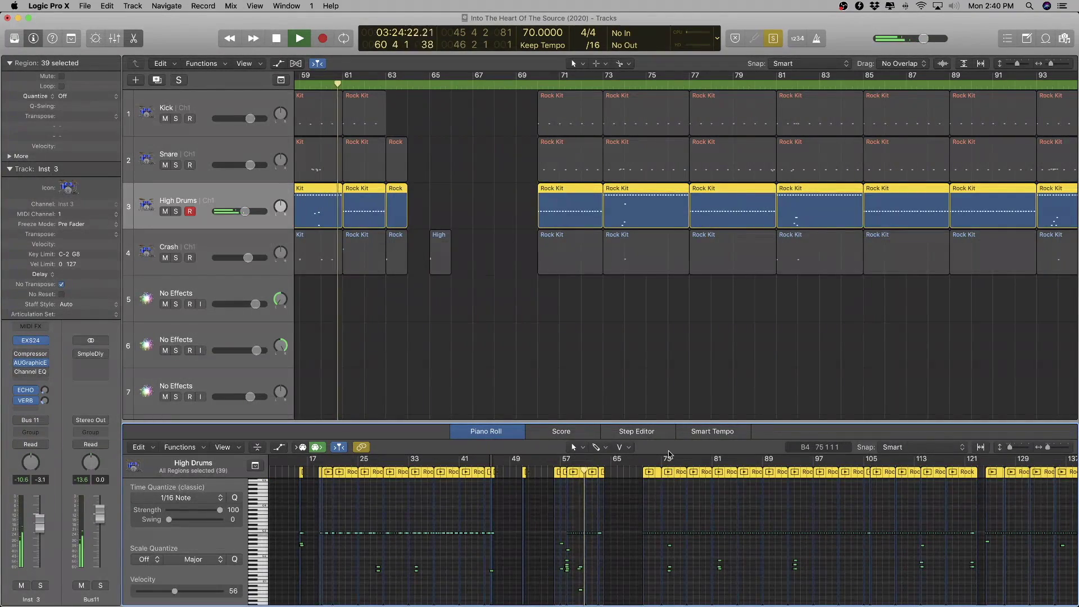
- Play the High Drums fill around bar 74, stop playback and examine the remaining fill notes through the end of the song
click(659, 479)
scroll(681, 538, up, 2)
scroll(681, 539, up, 2)
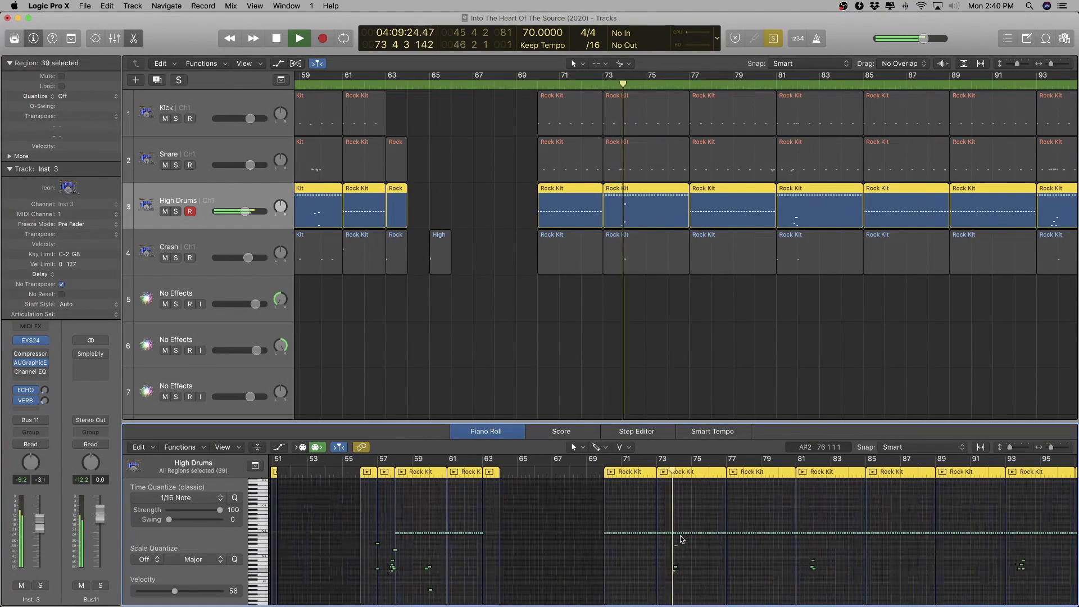
scroll(681, 539, up, 1)
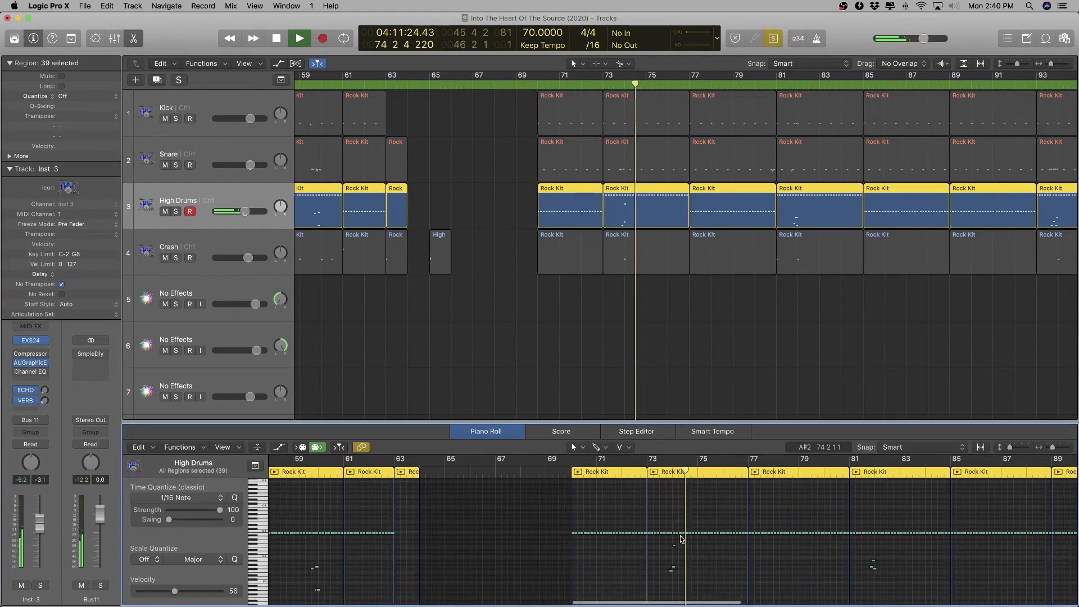
key(space)
scroll(381, 288, down, 5)
scroll(802, 528, right, 6)
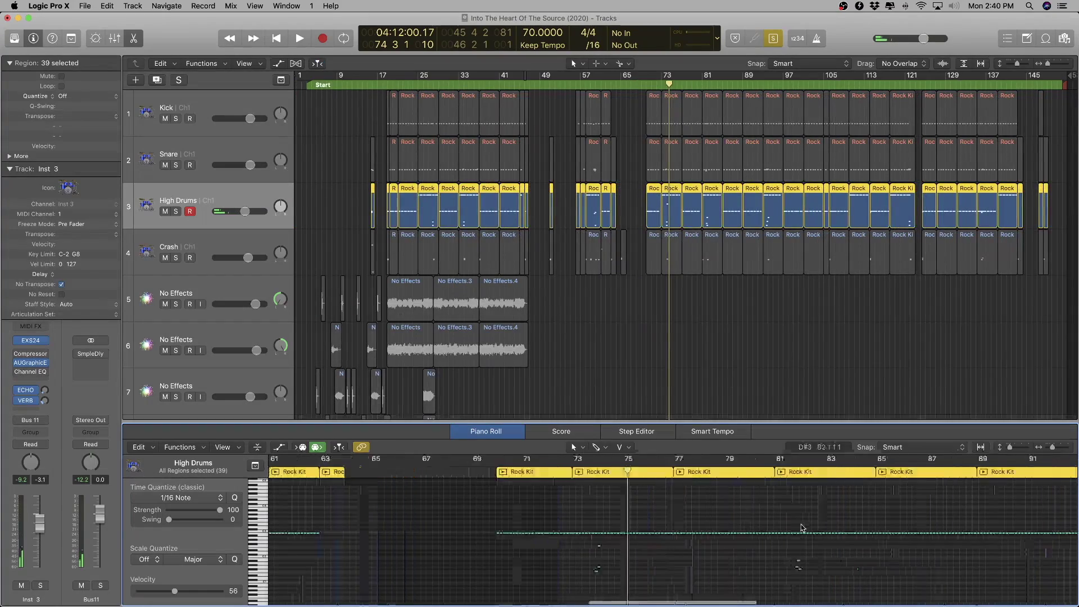
scroll(802, 528, down, 4)
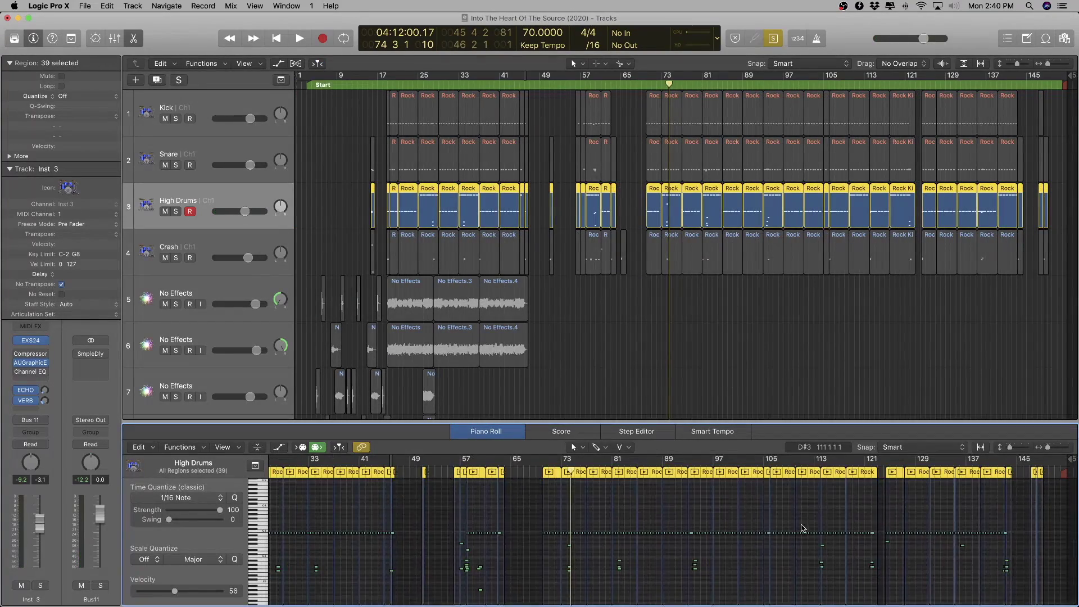
- Rename the High Drums track as High Hat_Cymbals_Tambourine_Toms
scroll(802, 525, left, 1)
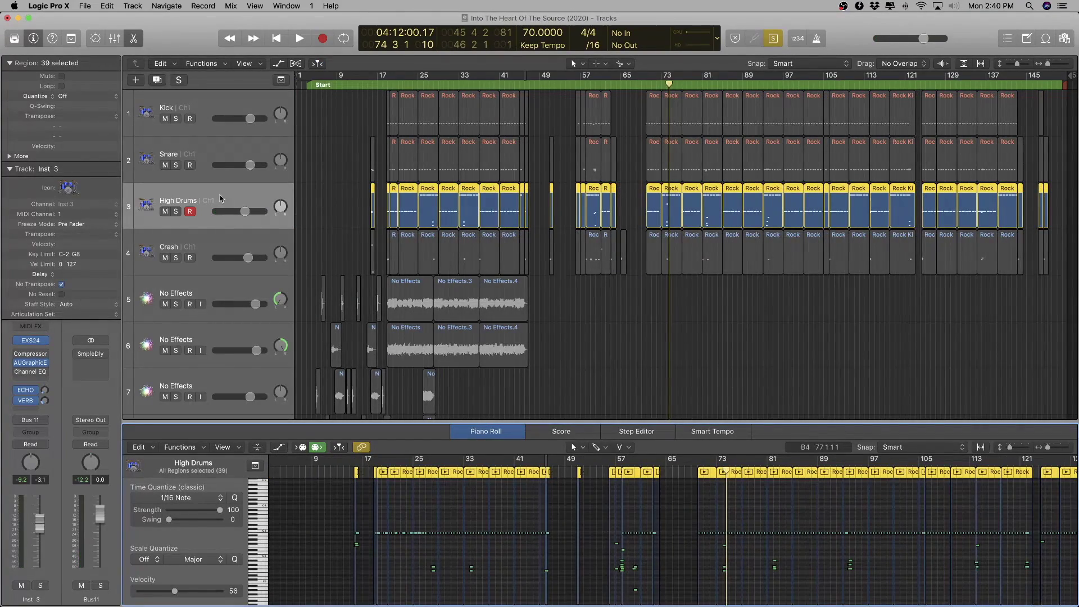
double_click(202, 199)
text(Hat_Cymbals_Tambourine_To)
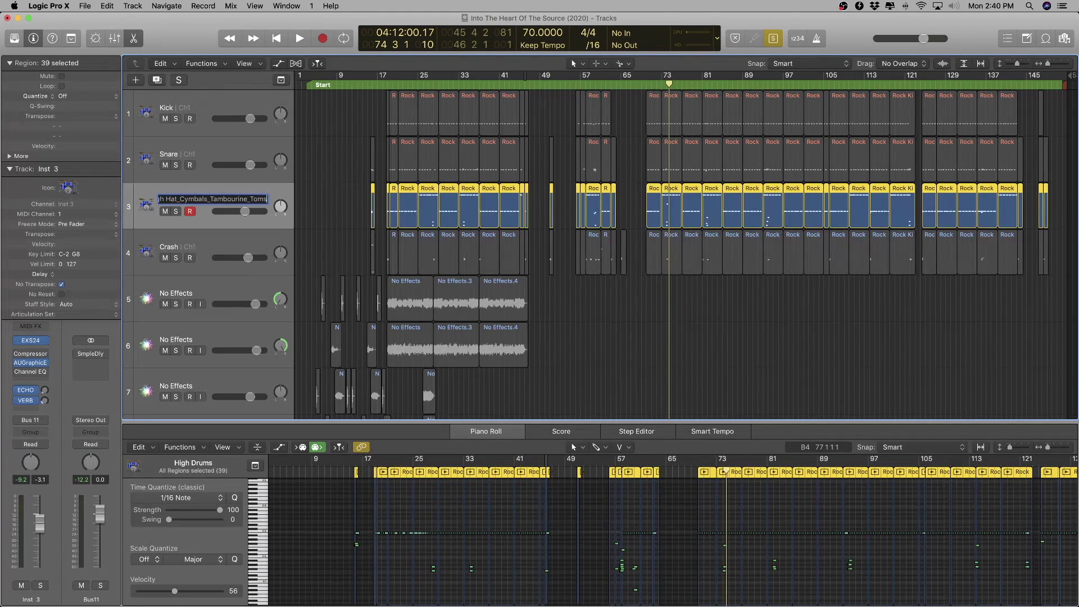
key(Return)
scroll(373, 225, up, 10)
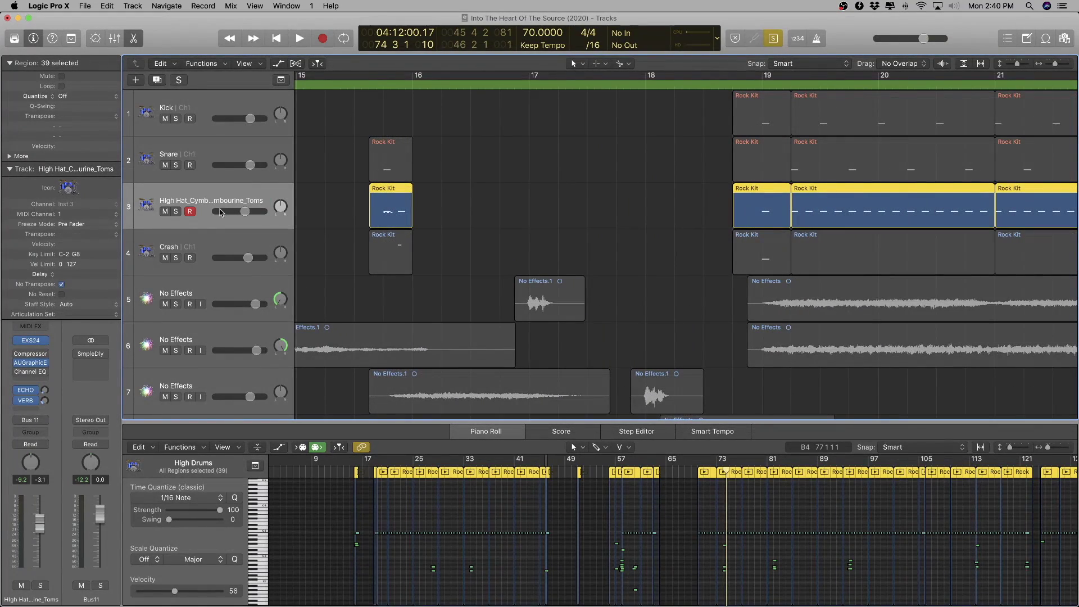
- Check the AUGraphicEQ on the High Hat_Cymbals_Tambourine_Toms channel and remove that plug-in
click(35, 364)
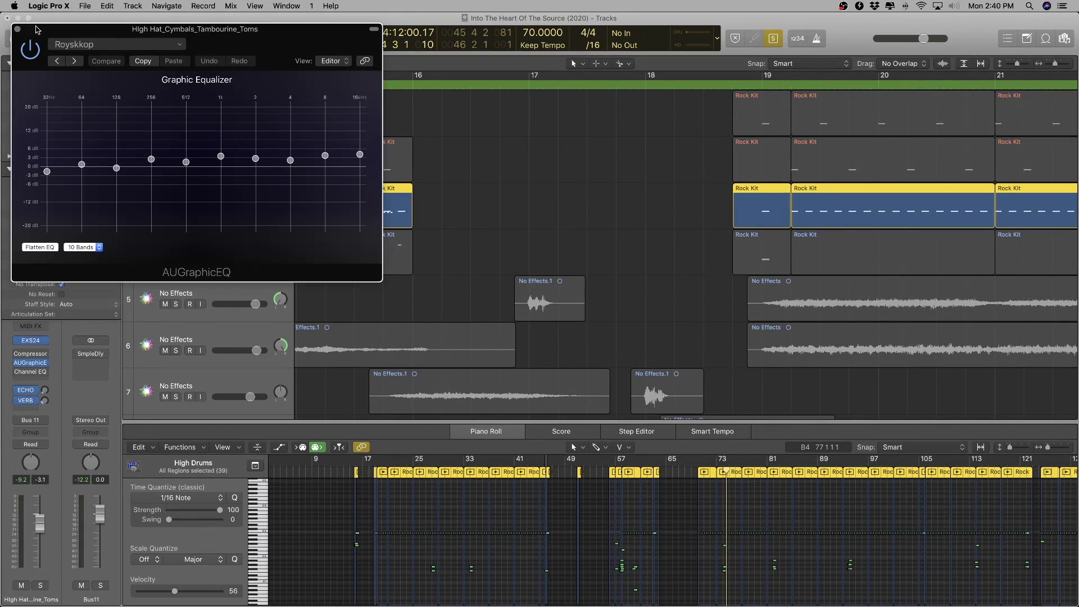
click(17, 29)
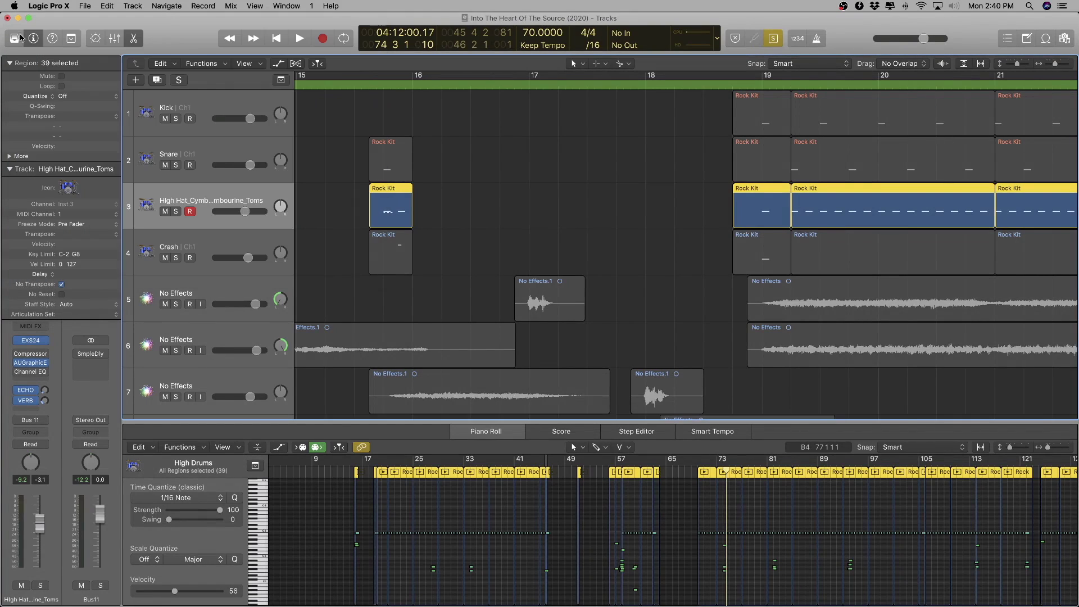
click(44, 365)
click(46, 368)
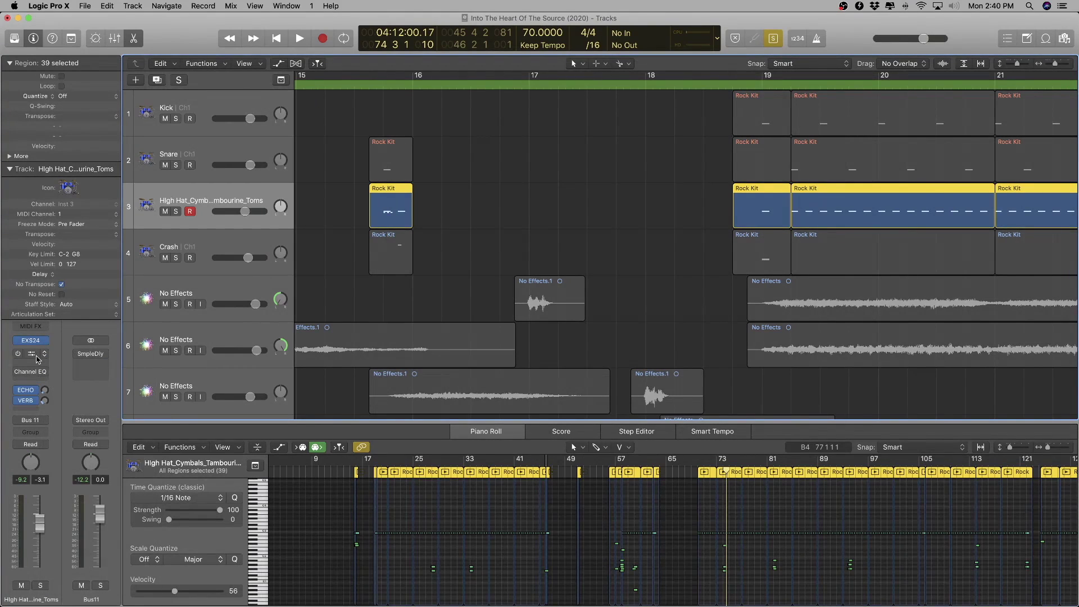
- Show the mixer and remove the AUGraphicEQ plug-in from the Kick channel
key(x)
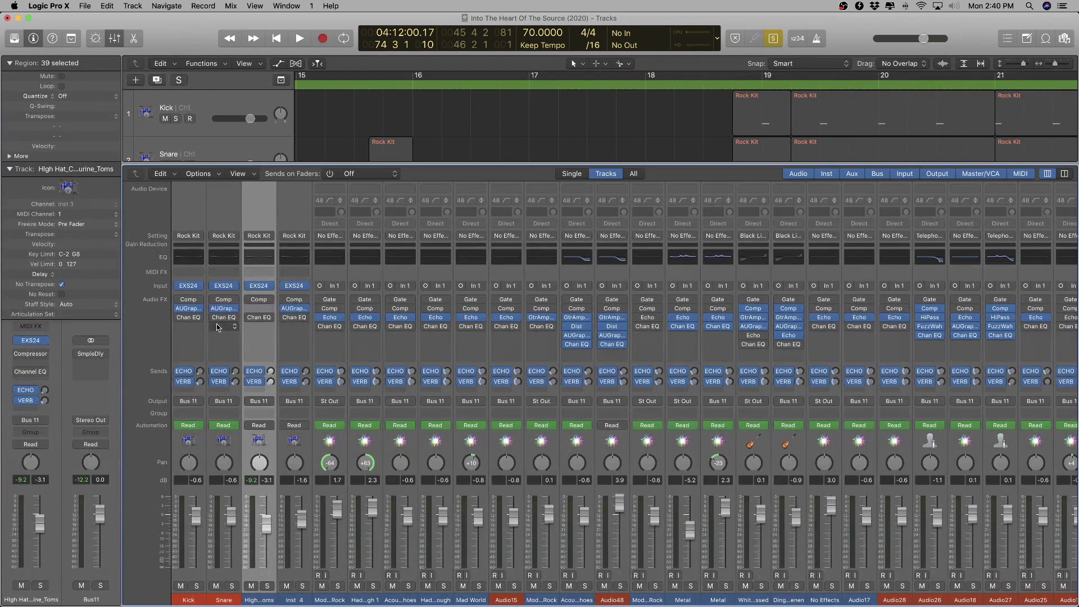
click(199, 308)
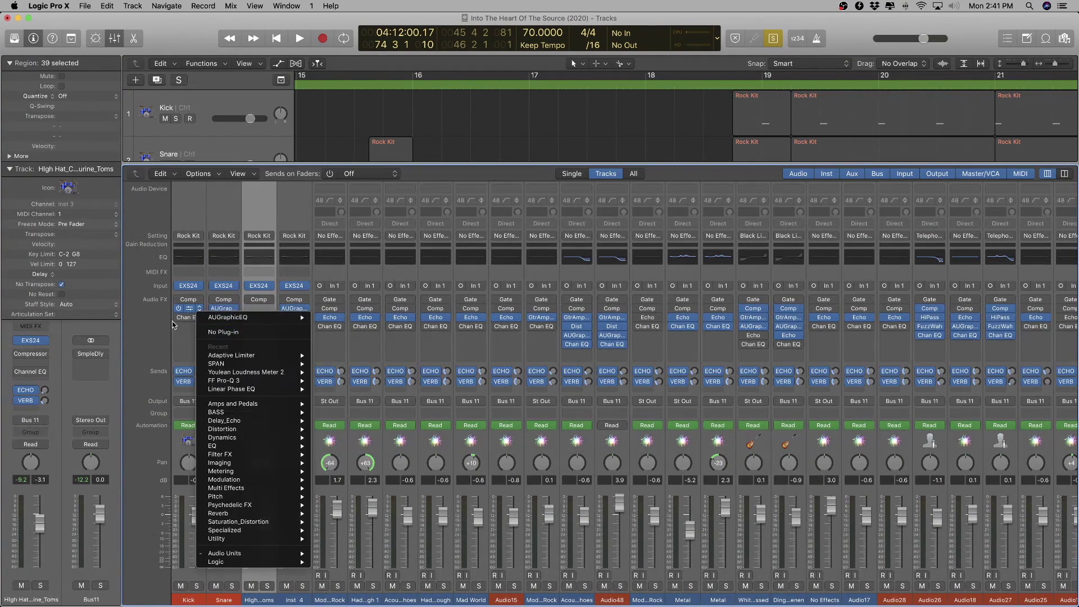
click(187, 333)
click(187, 306)
click(187, 307)
click(189, 310)
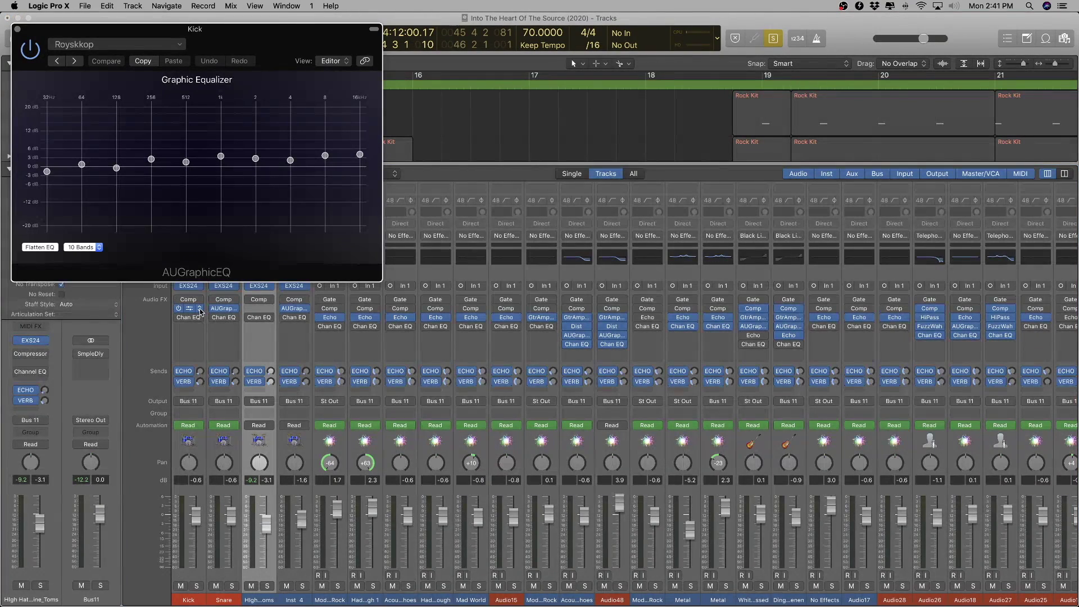
click(200, 310)
click(208, 323)
click(200, 309)
click(213, 333)
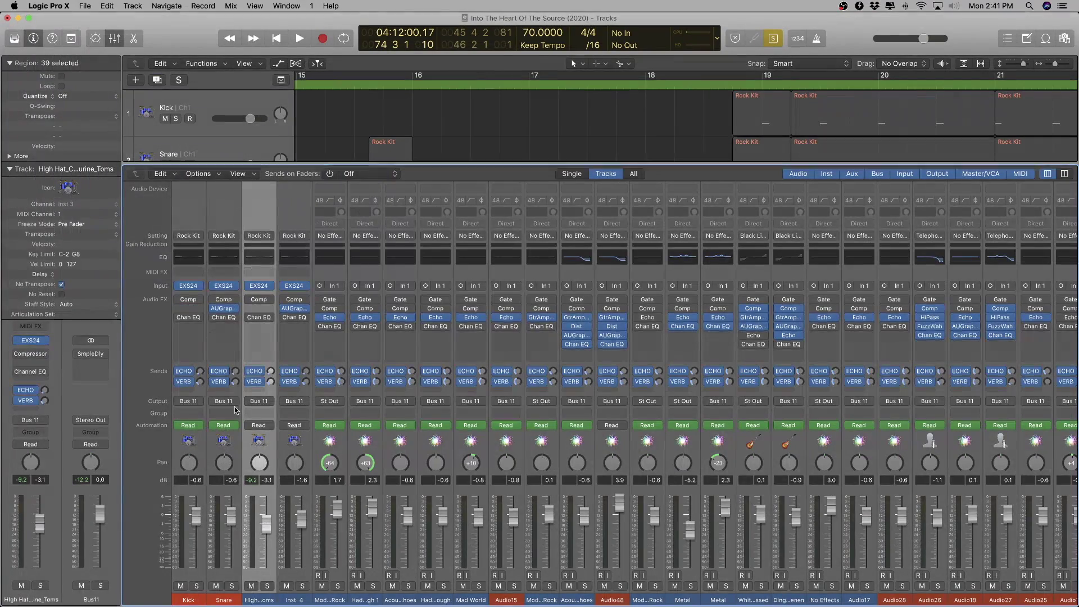
- Select the channels from Snare through Inst 4 together and remove their AUGraphicEQ plug-in
click(227, 595)
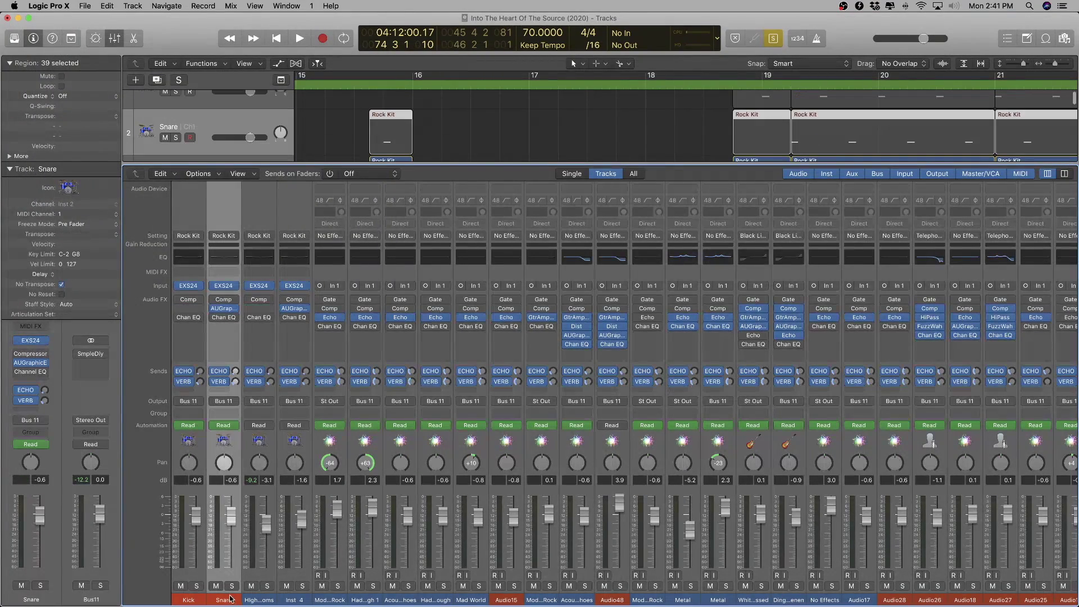
shift+click(304, 600)
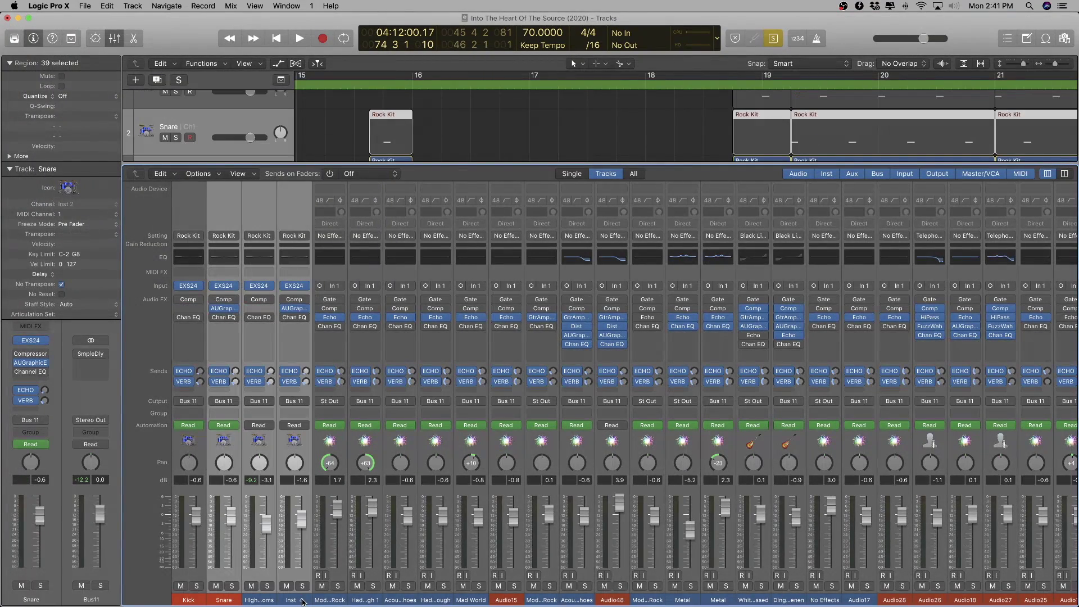
click(234, 309)
click(247, 332)
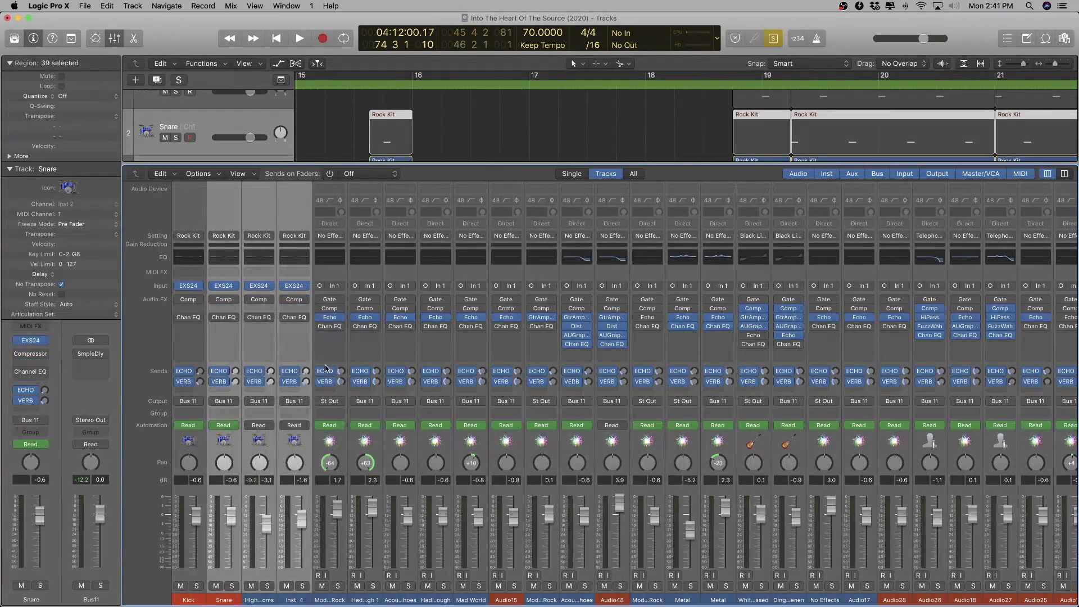
- Group-select the two Black Light Guitarz channels, Audio18 and Audio16, and empty the effect slot holding Audio16's AUGraphicEQ on all of them
scroll(275, 358, right, 3)
scroll(275, 358, right, 4)
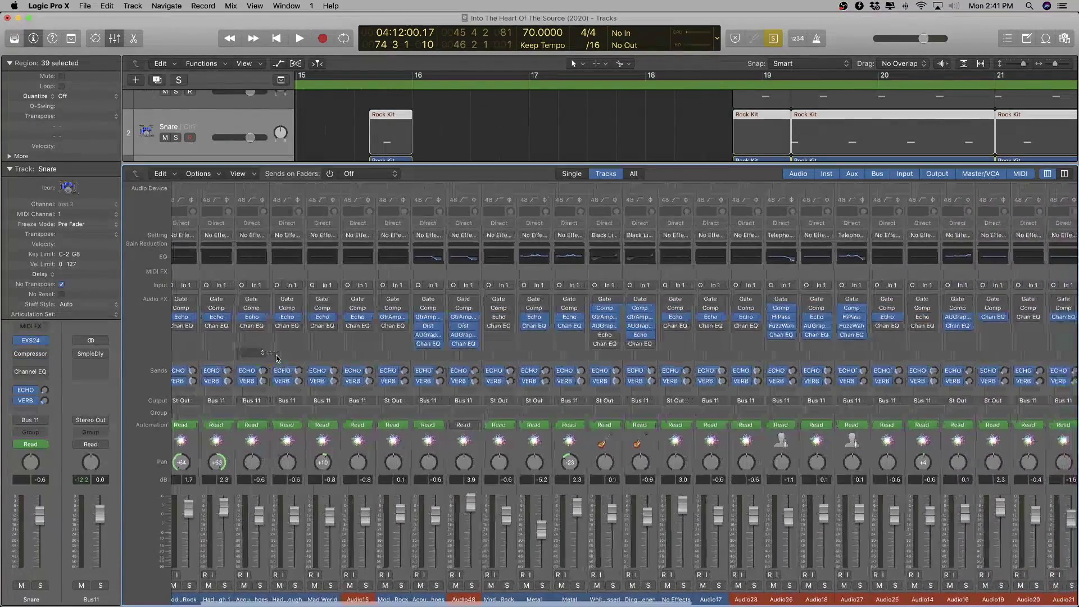
scroll(276, 358, right, 5)
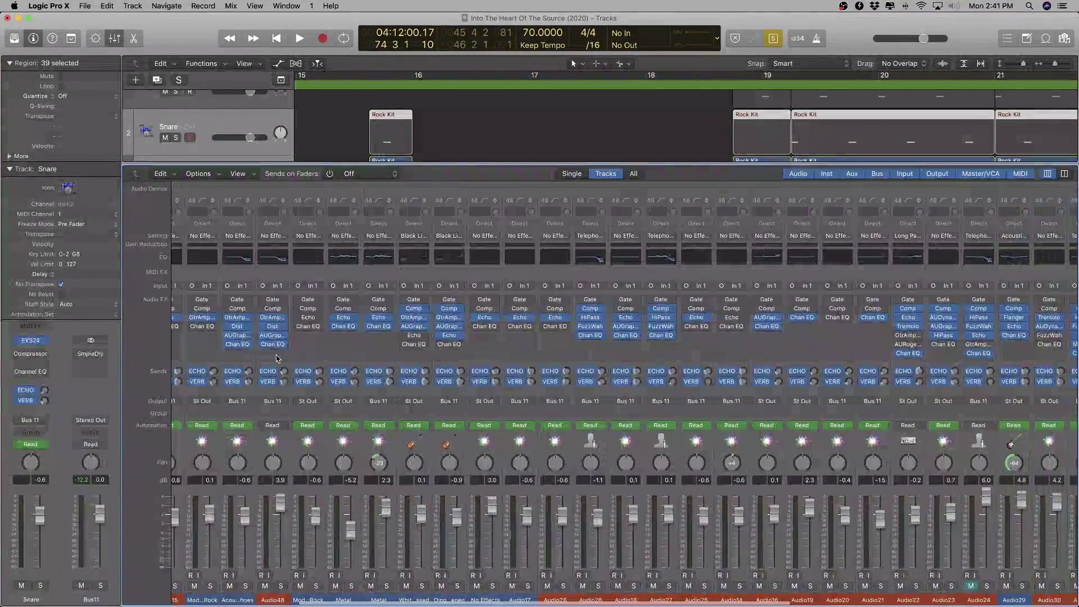
scroll(275, 355, right, 2)
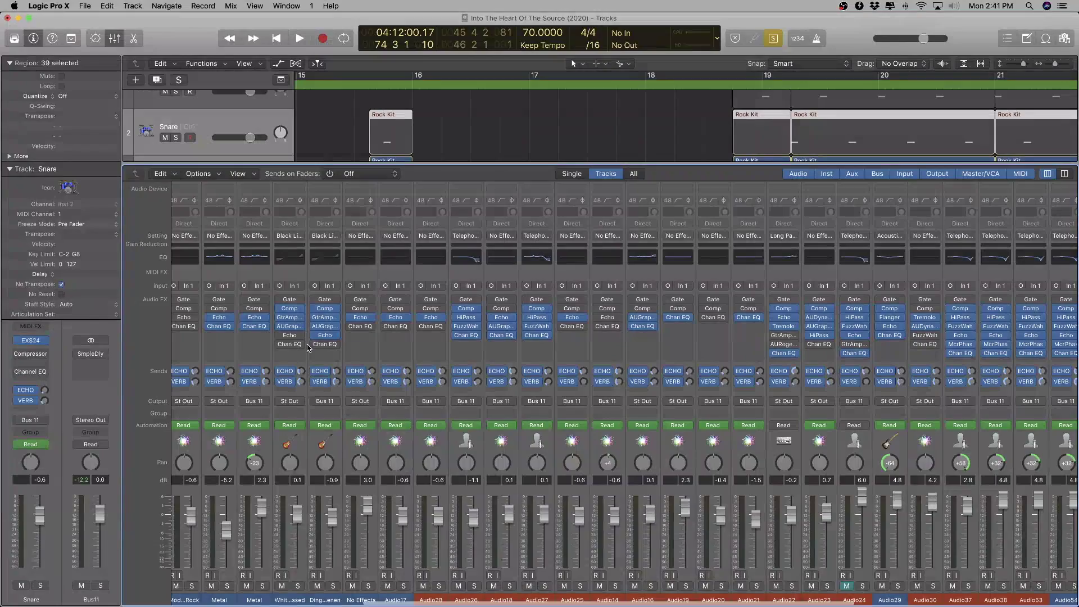
click(290, 599)
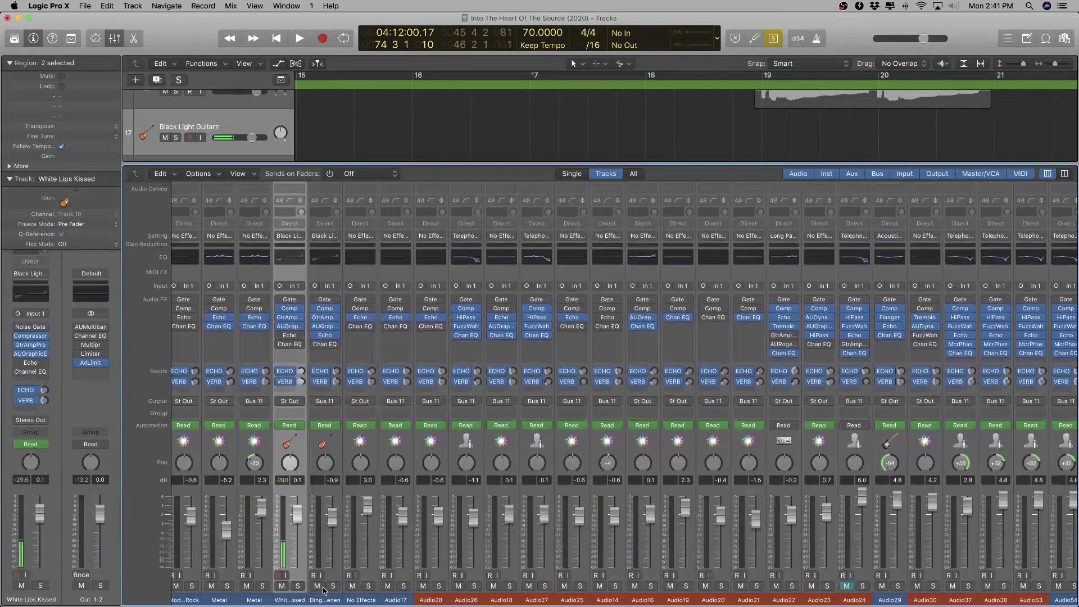
shift+click(323, 599)
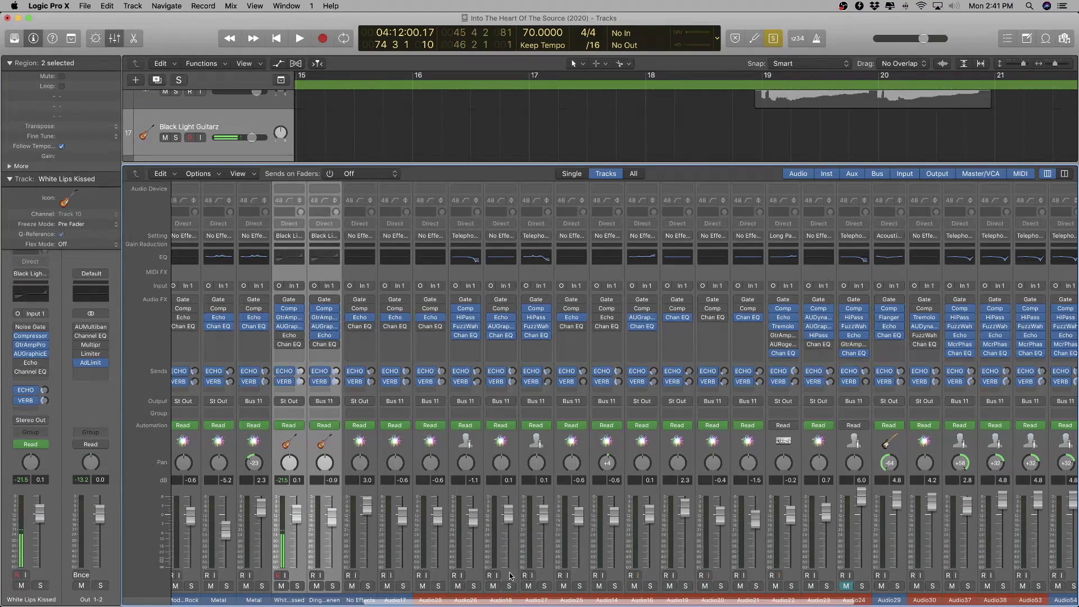
scroll(562, 556, right, 5)
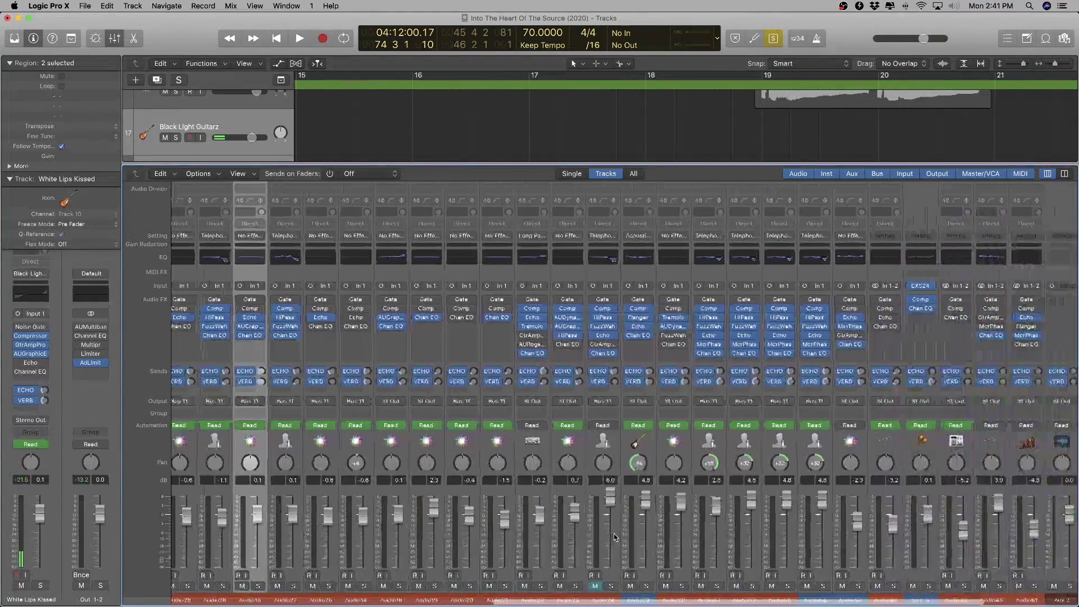
scroll(450, 562, right, 3)
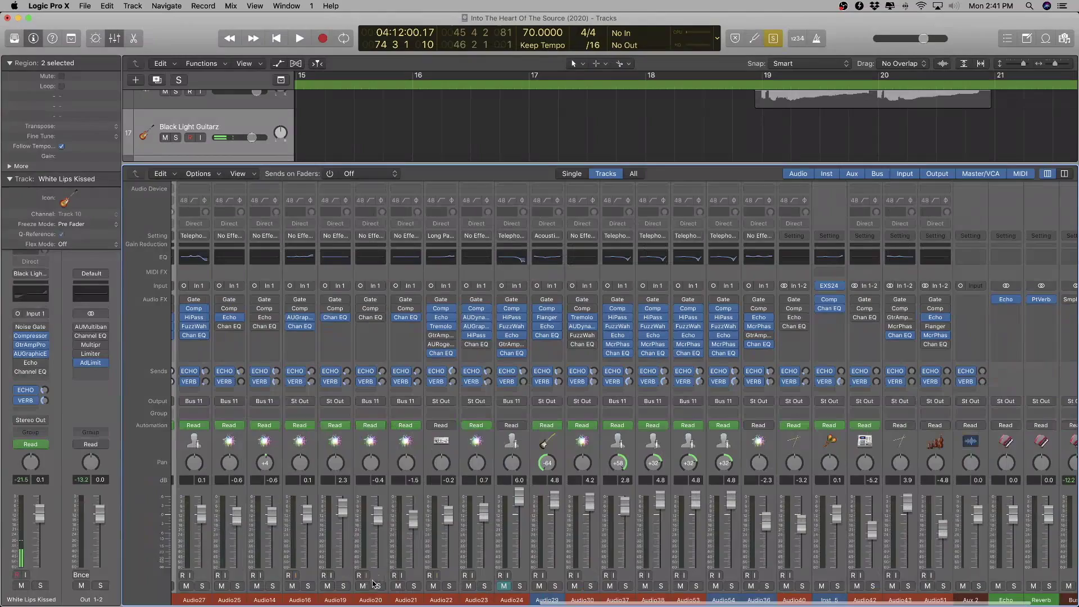
shift+click(308, 576)
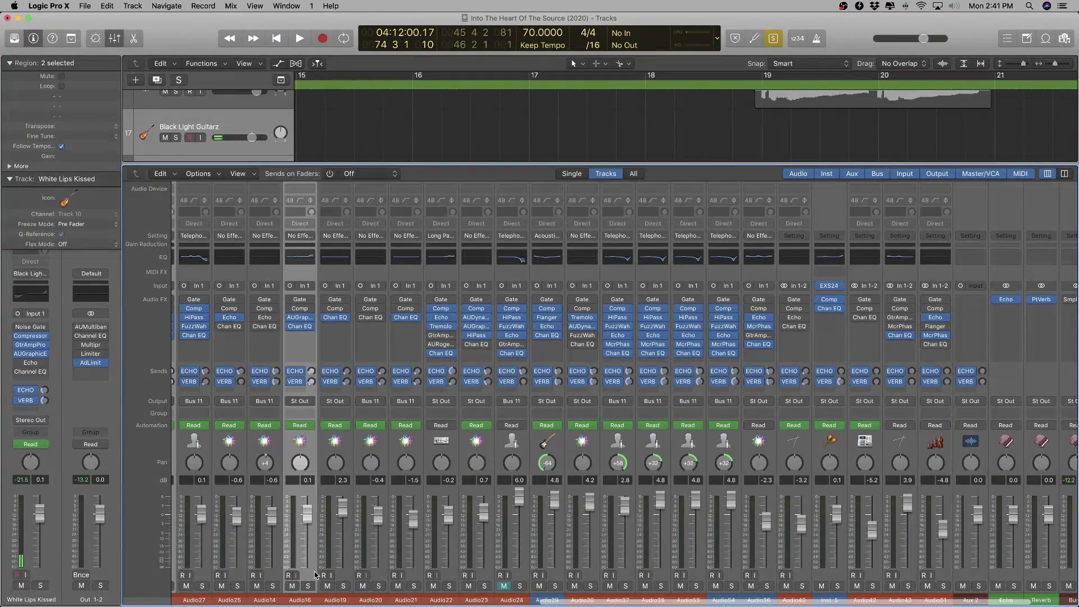
scroll(313, 576, right, 3)
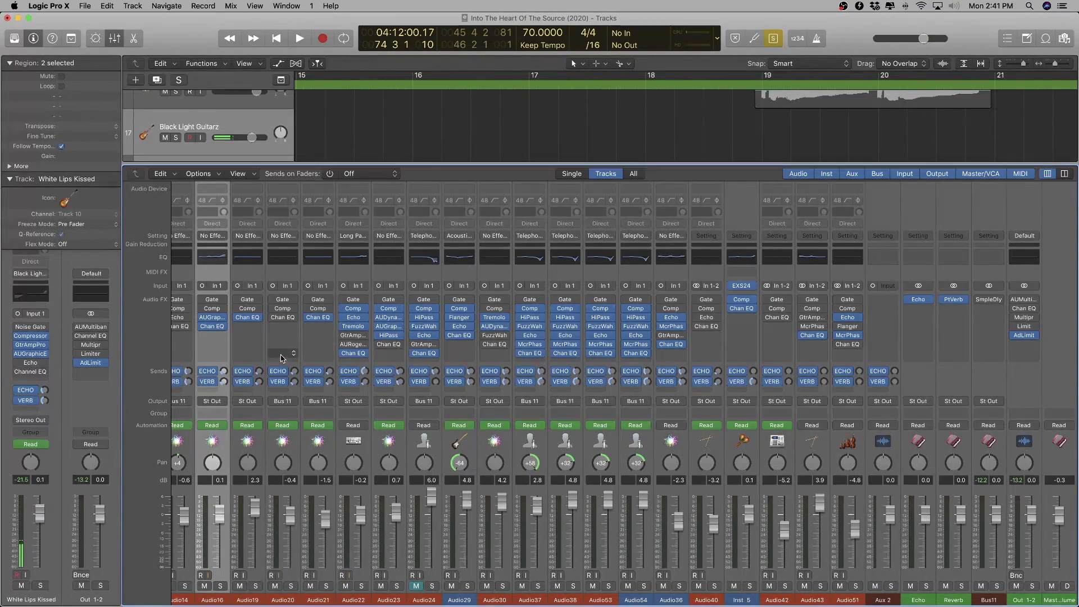
scroll(225, 307, left, 4)
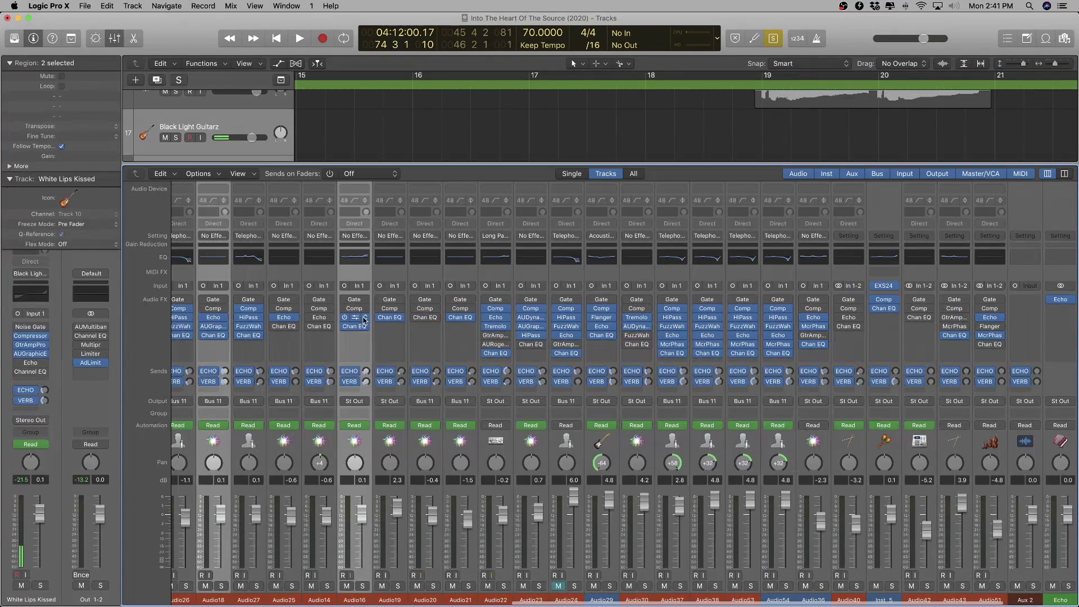
click(366, 318)
click(384, 155)
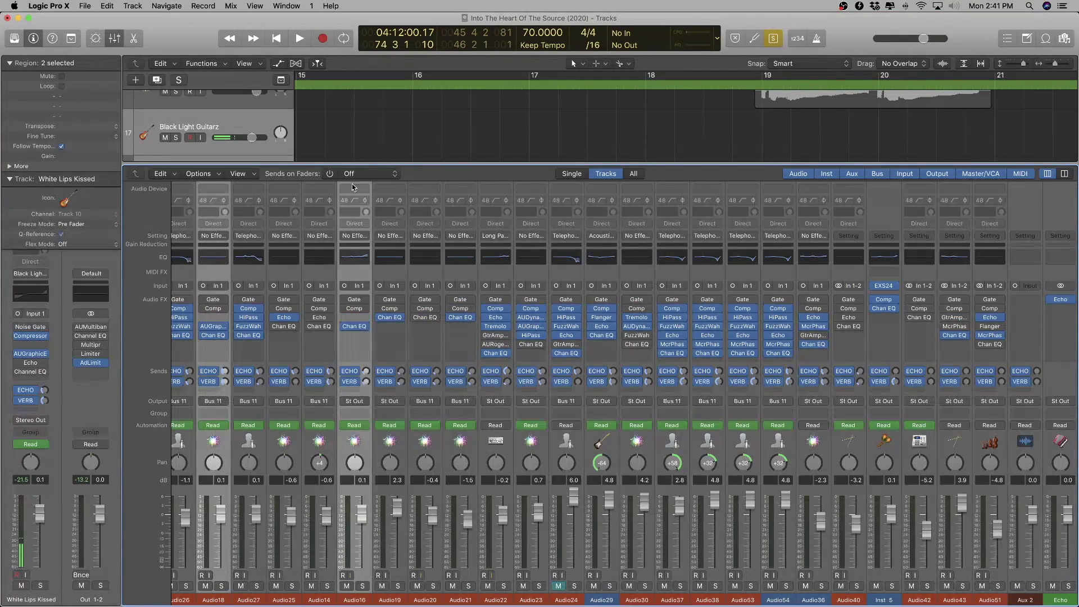
- Close the mixer and select the High Hat_Cymbals_Tambourine_Toms track with its regions
key(x)
scroll(279, 196, up, 15)
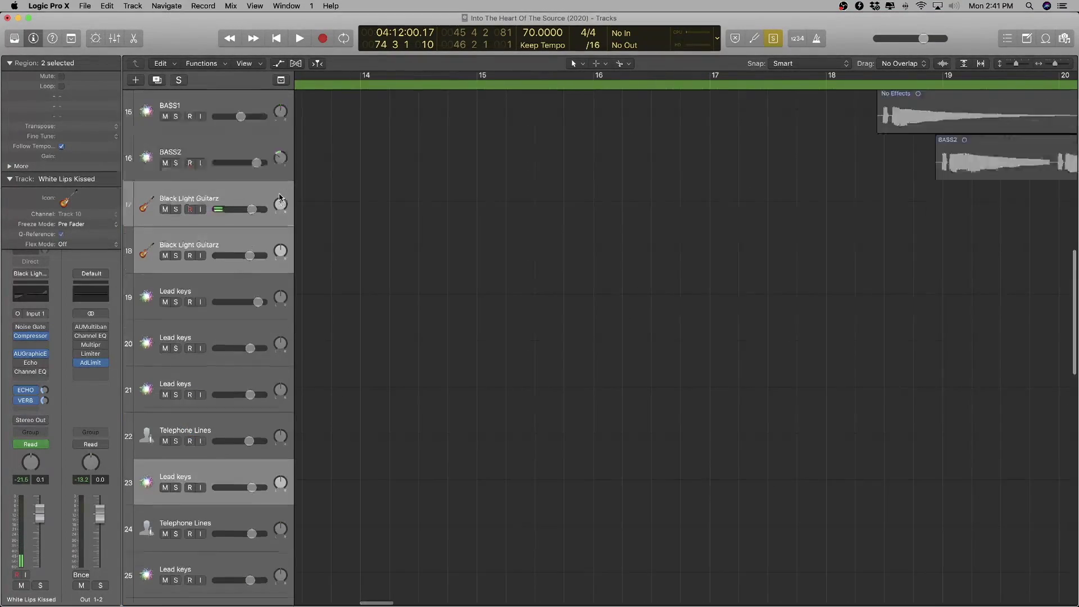
click(279, 197)
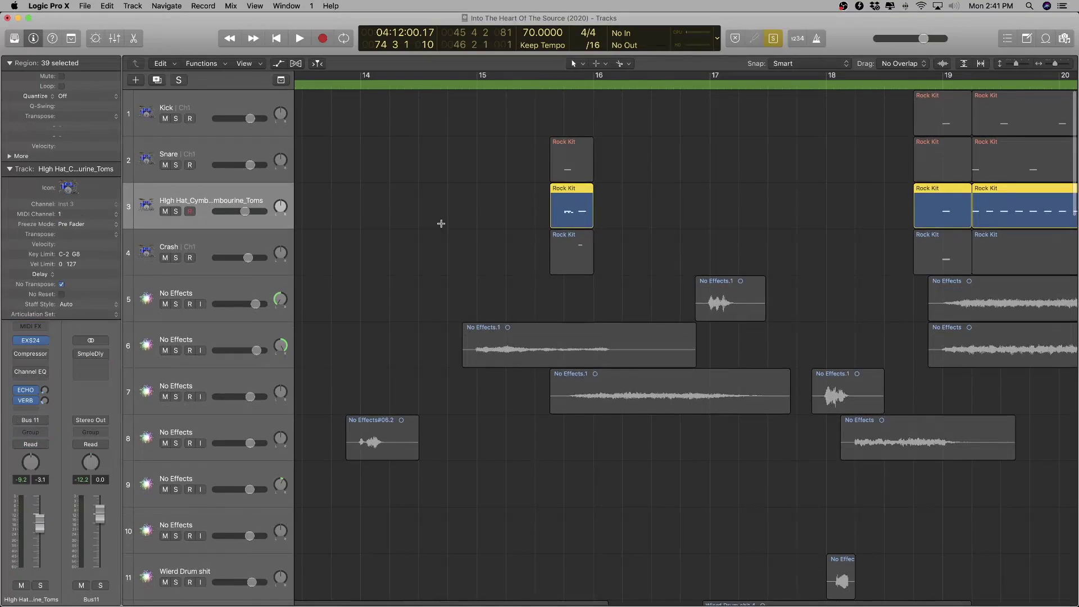
- Recolor the selected High Hat_Cymbals_Tambourine_Toms regions bright red, comparing it with the darker red below it in the palette
ctrl+alt+click(453, 224)
scroll(457, 226, down, 5)
scroll(456, 226, right, 10)
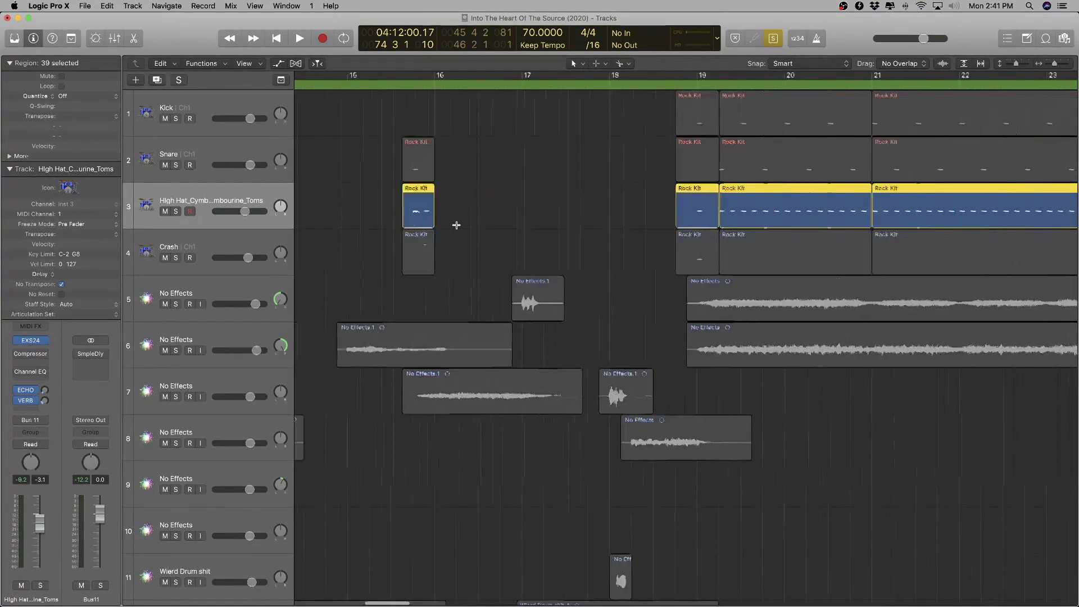
scroll(456, 225, up, 5)
scroll(456, 225, up, 5)
scroll(451, 225, left, 10)
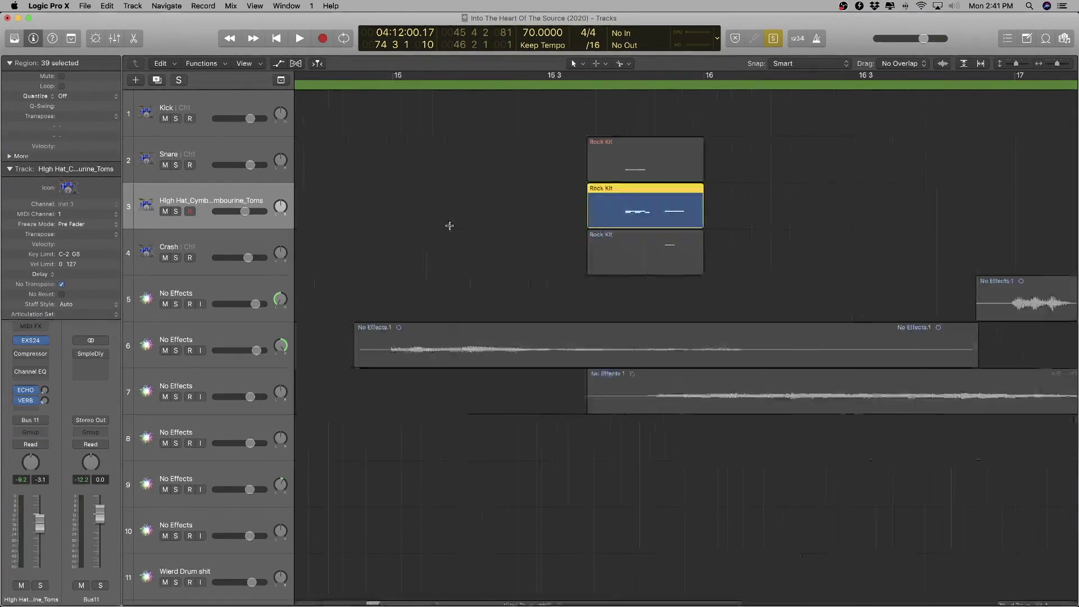
scroll(449, 226, down, 3)
scroll(450, 226, down, 3)
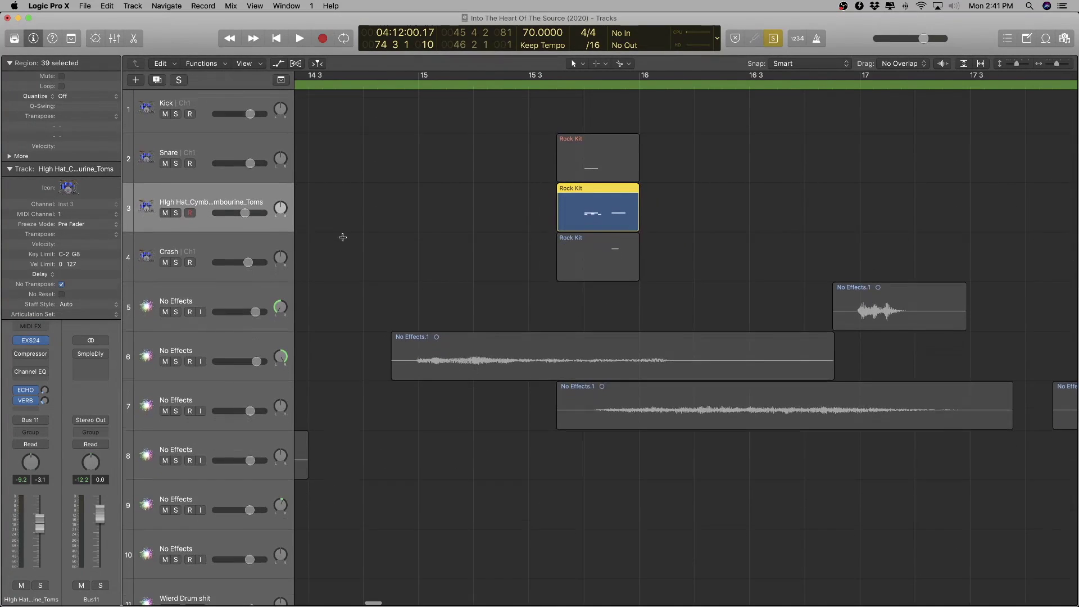
key(alt+c)
click(430, 319)
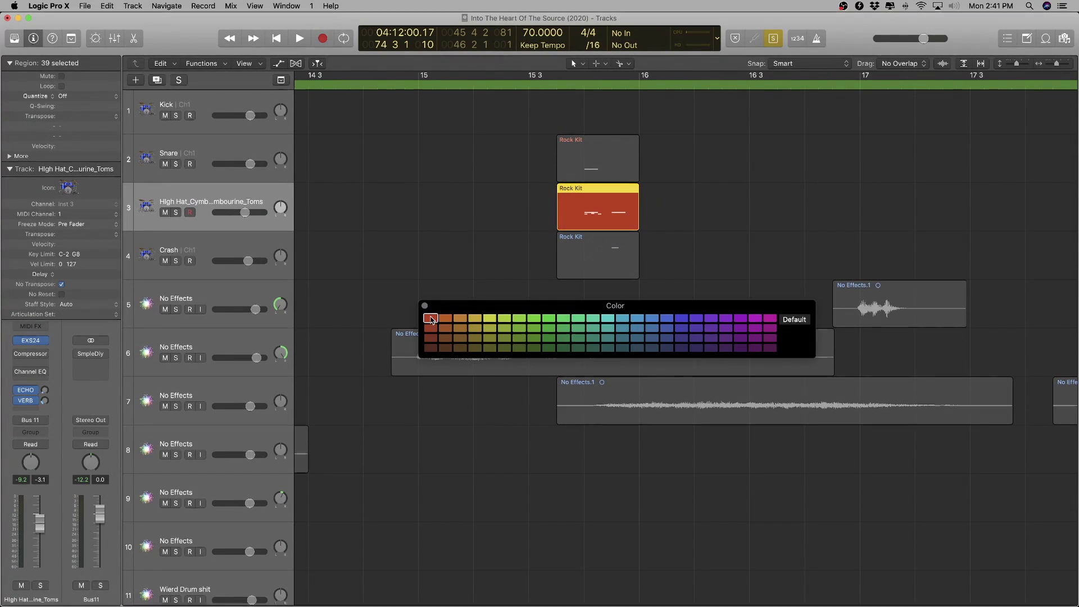
click(431, 328)
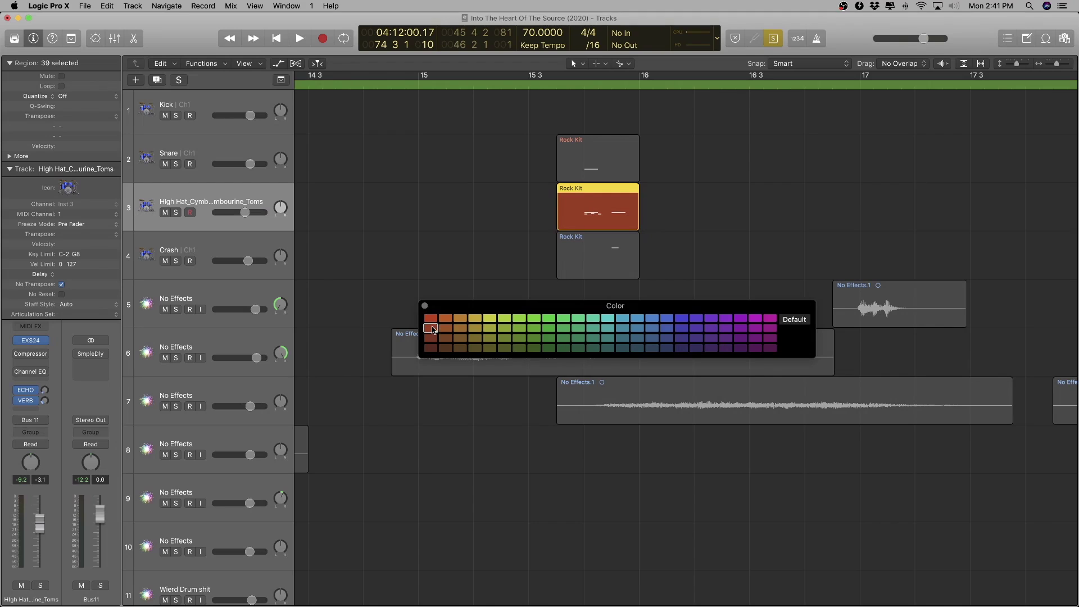
click(431, 319)
- Select all regions of the Kick track and recolor them with the dark red from the palette's third row
key(super+Up)
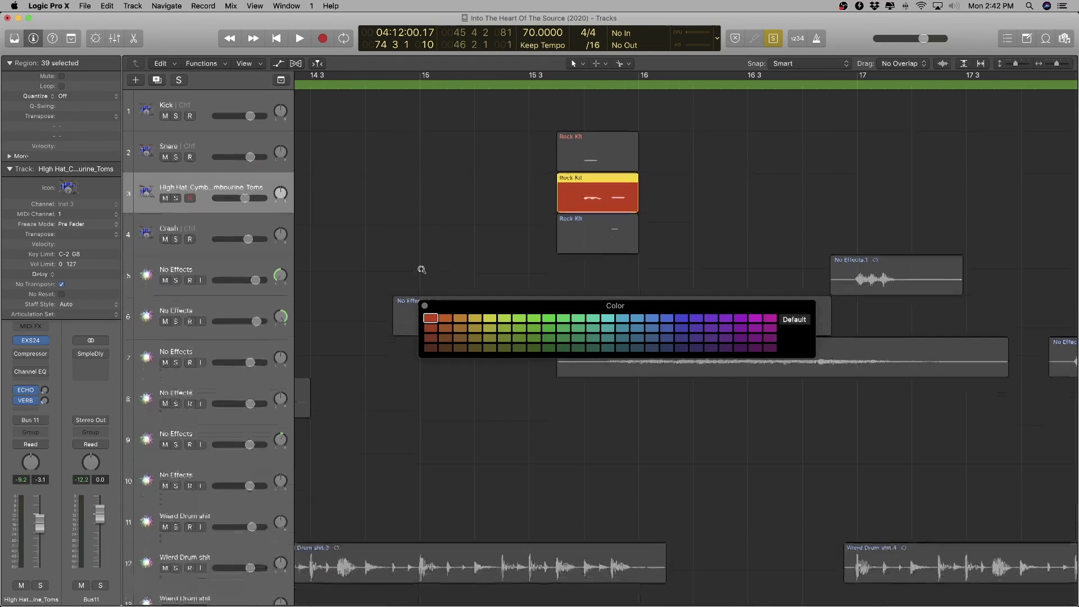
click(223, 155)
click(207, 101)
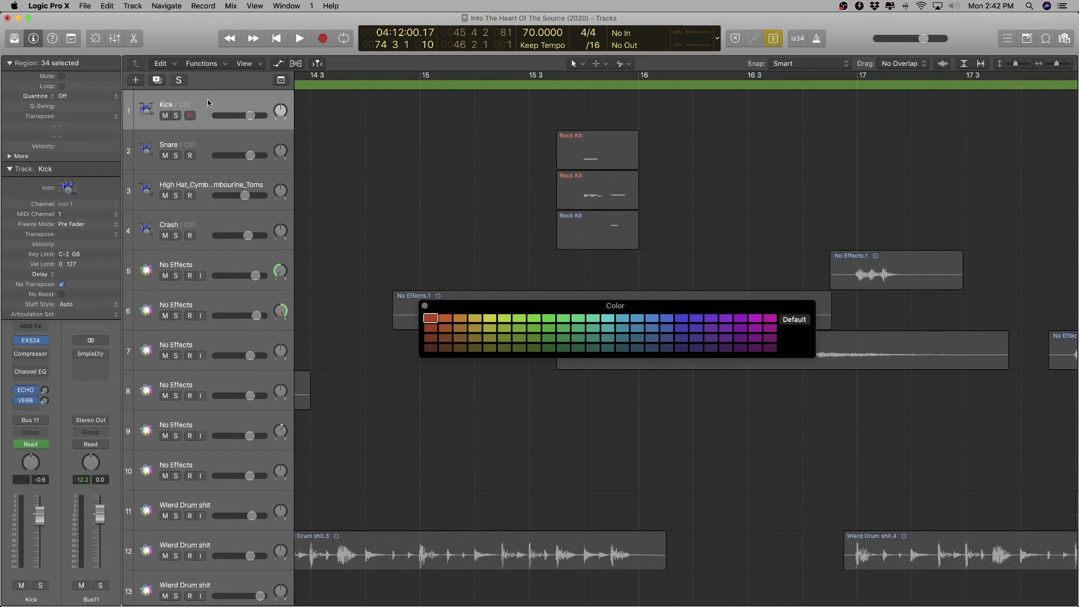
key(super+Left)
key(super+Left)
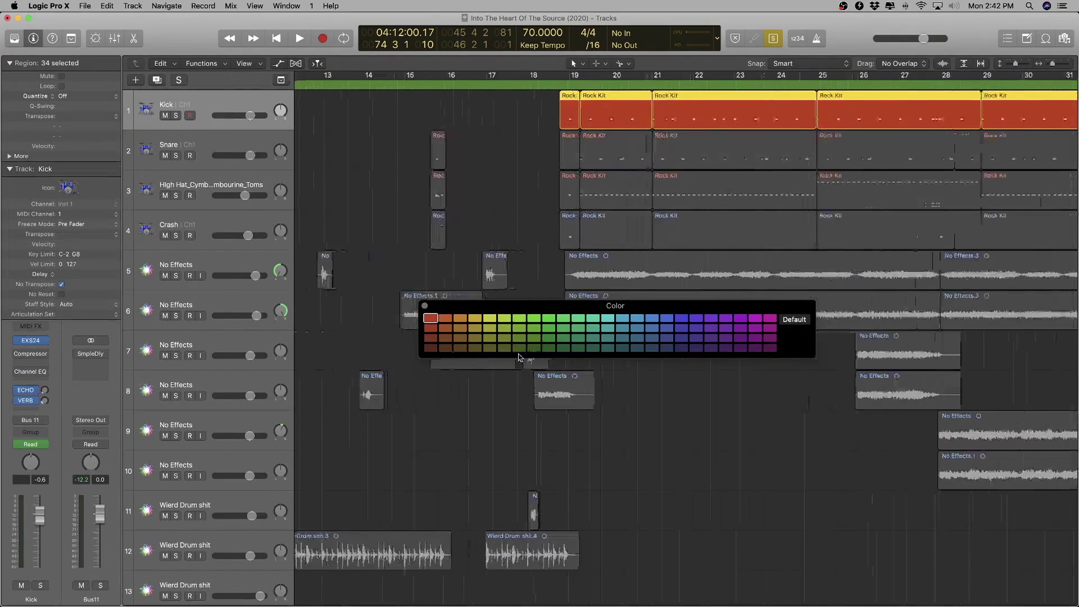
click(431, 339)
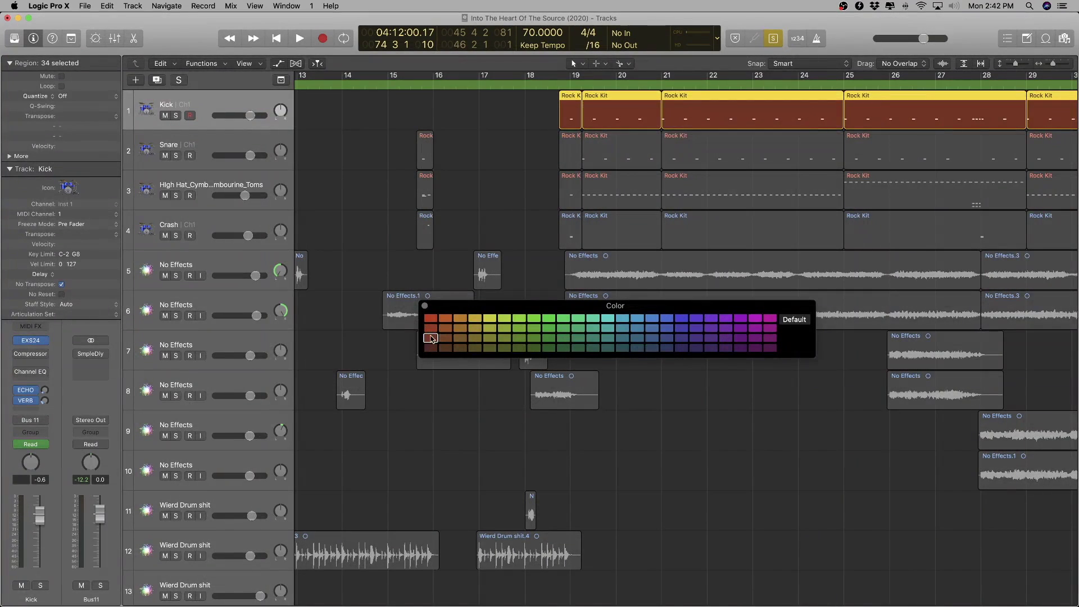
- Recolor all regions of the Kick and Snare tracks with the red from the palette's second row
click(431, 329)
click(216, 144)
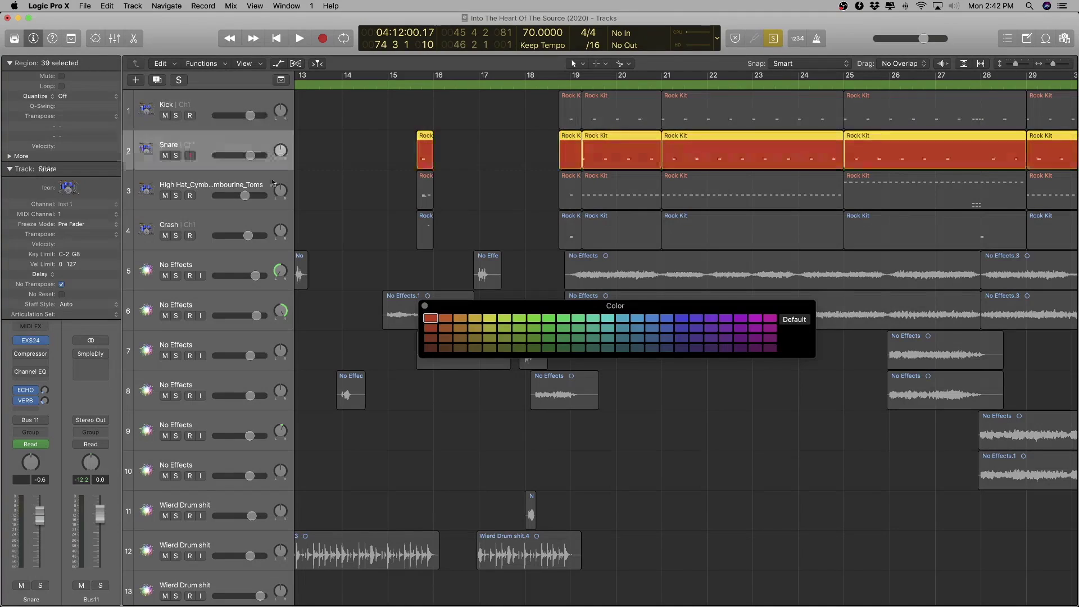
click(432, 335)
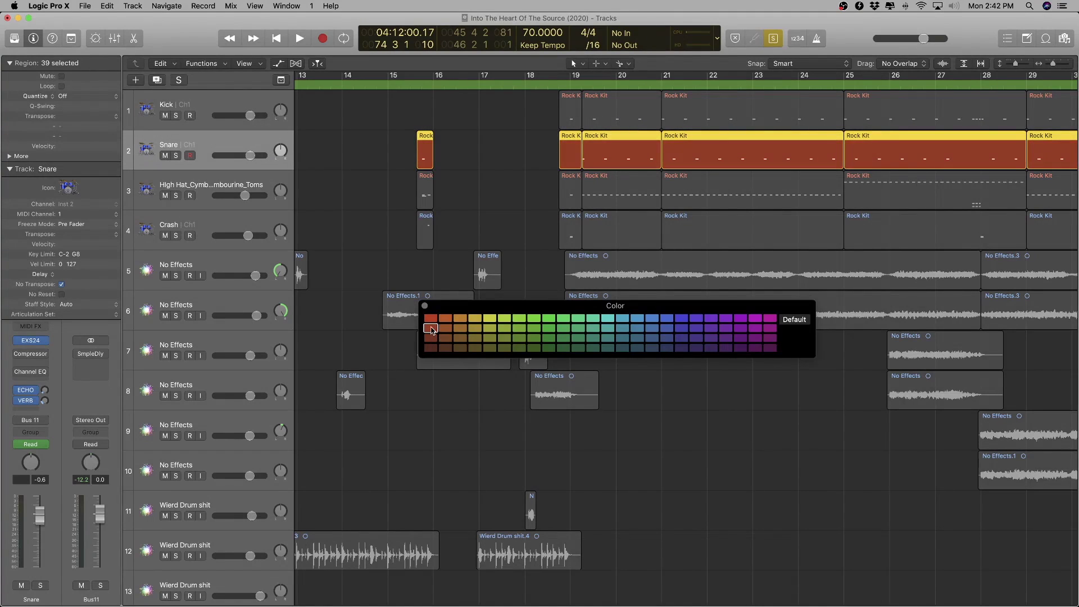
- Check the High Hat regions' color, play back from shortly before bar 16, and recolor all Crash regions with the palette's first-row bright red
click(262, 189)
ctrl+alt+click(445, 236)
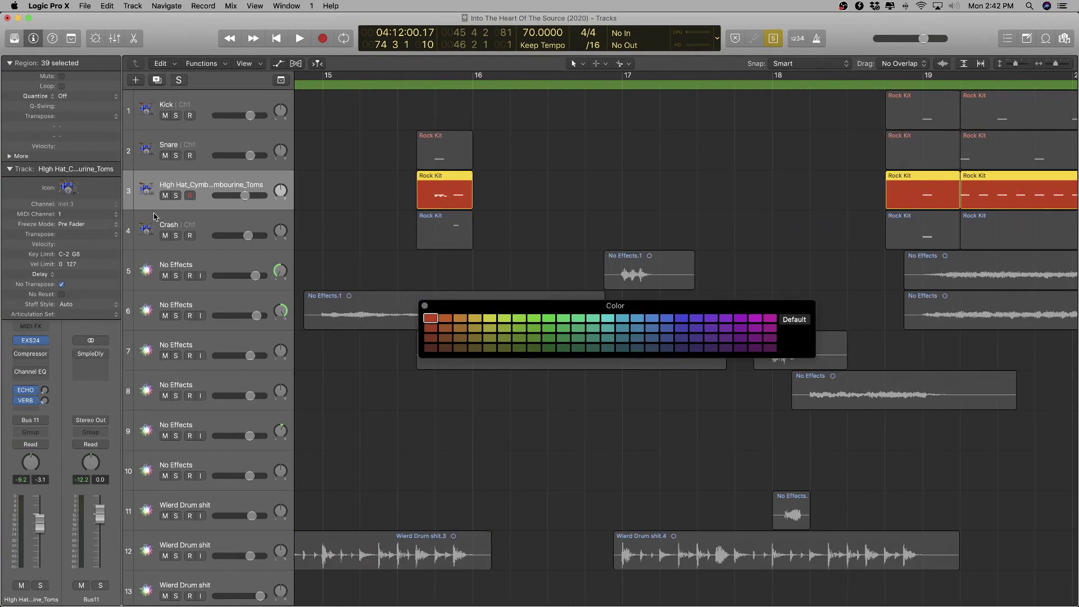
click(210, 225)
key(super+Left)
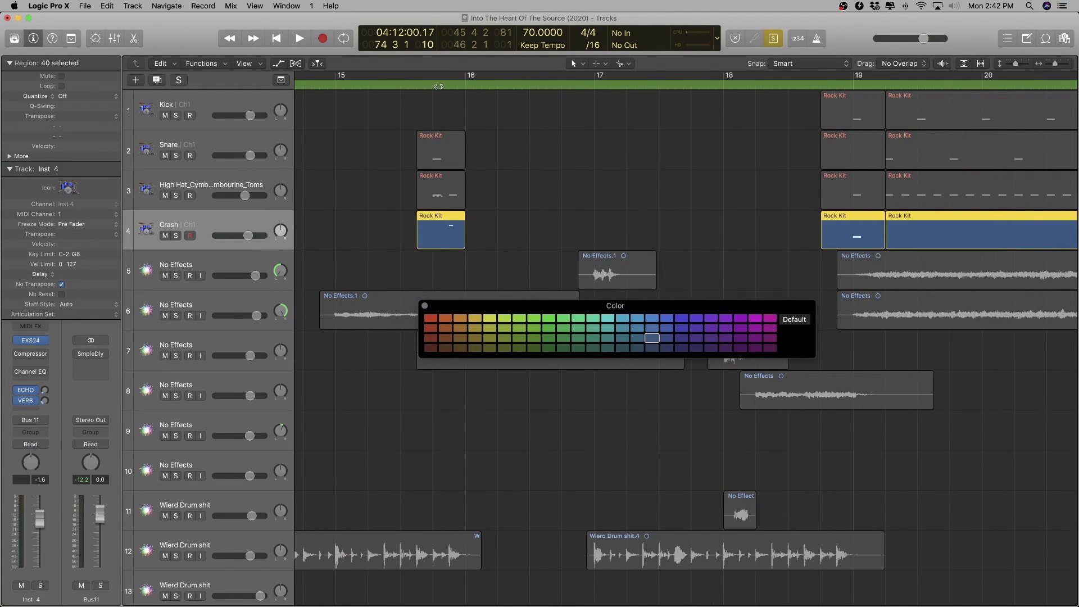
click(439, 88)
key(space)
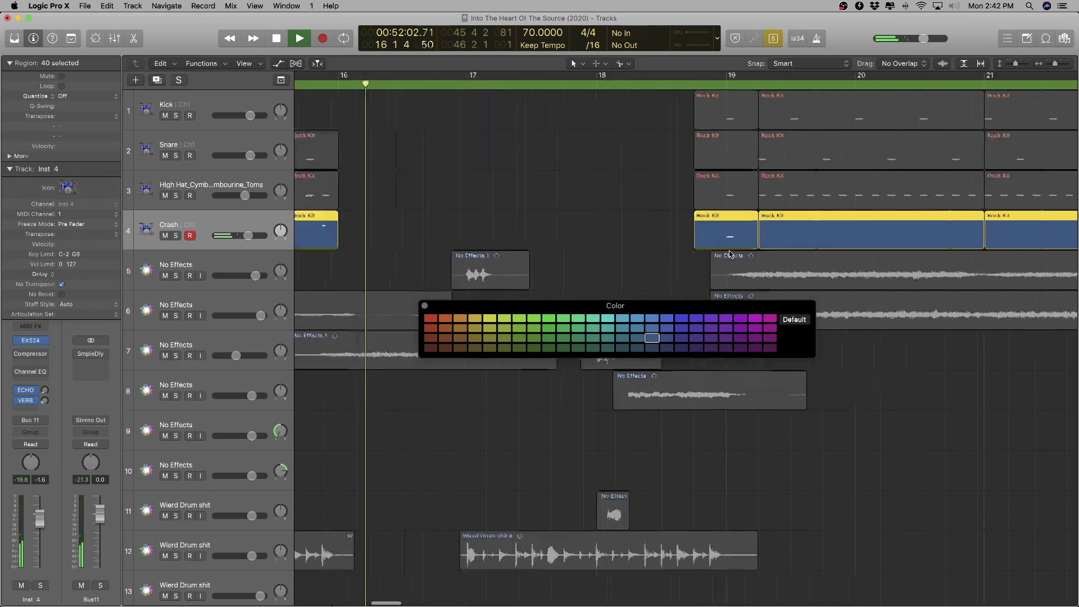
key(super+Left)
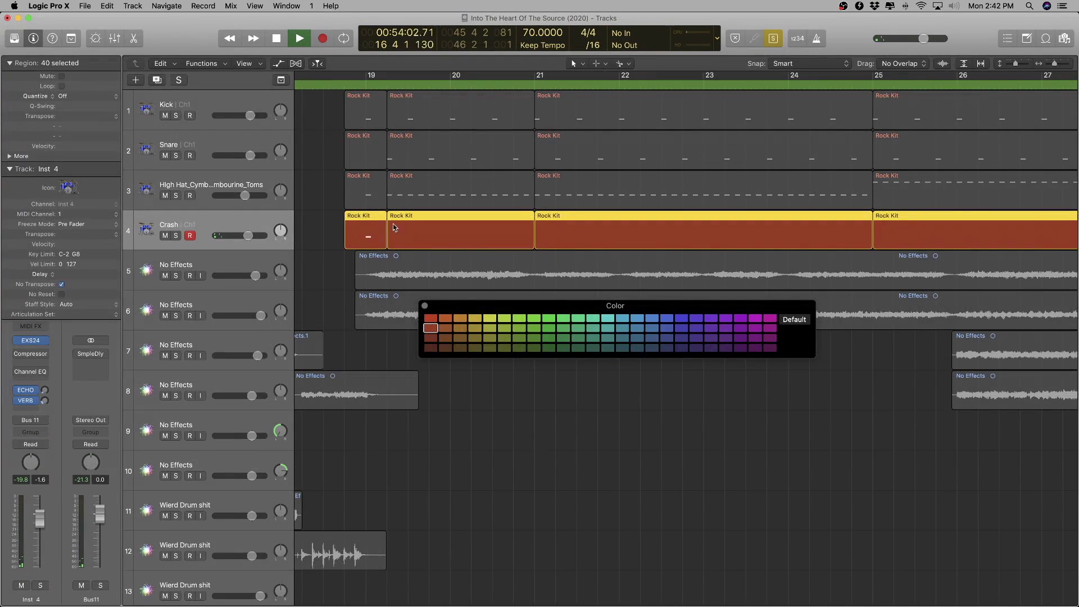
click(430, 318)
key(super+Left)
key(super+Left)
key(super+Left)
key(super+Left)
key(super+Left)
key(super+Left)
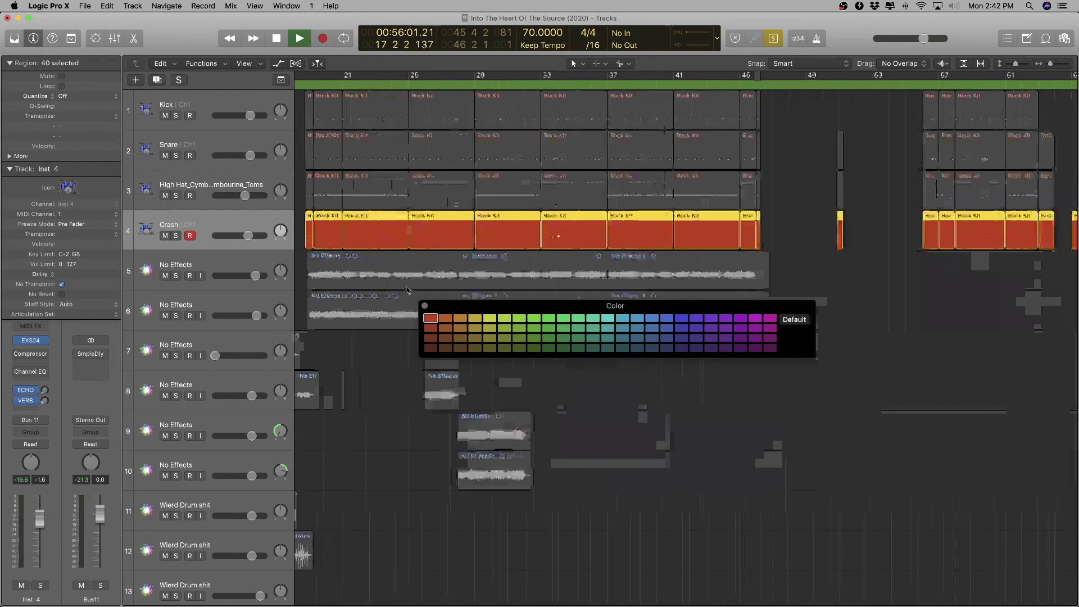
- Color the Inst 4 and High Hat mixer channels bright red and the Kick and Snare channels second-row red, closing the palette and mixer
key(x)
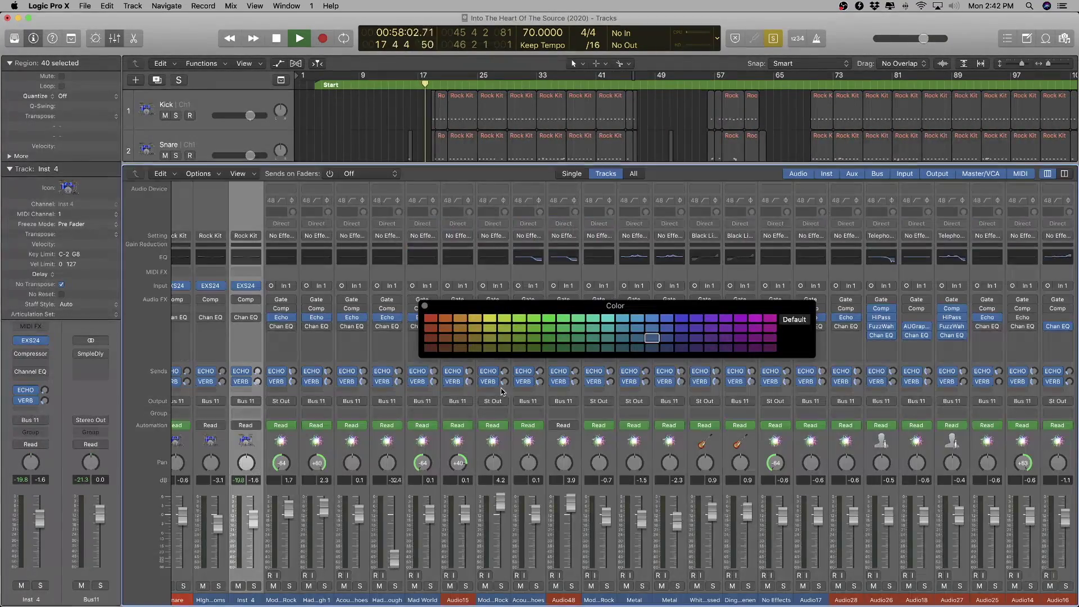
click(430, 318)
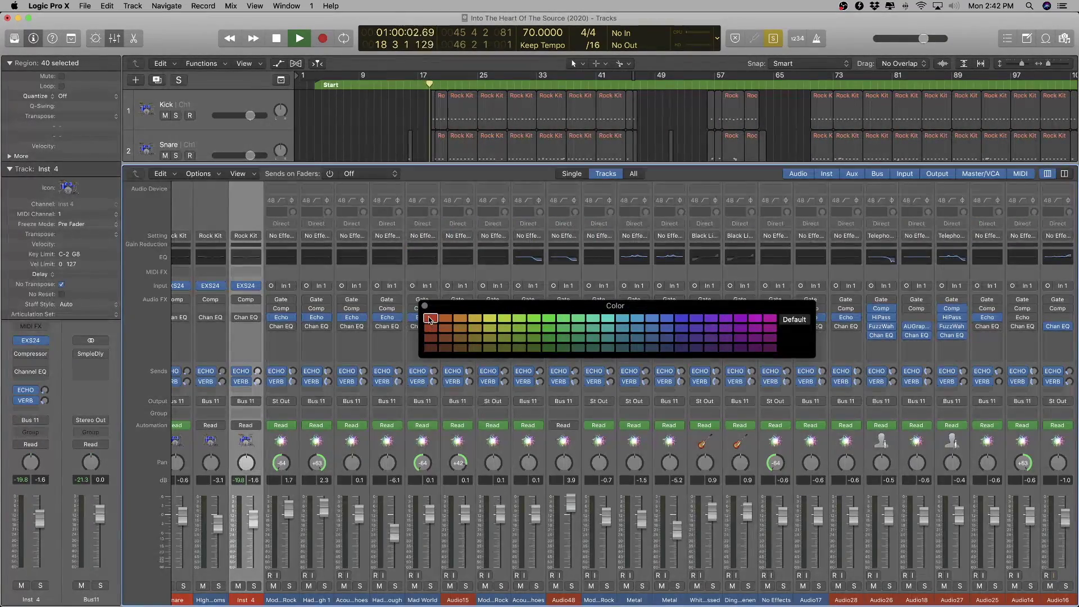
scroll(328, 499, left, 2)
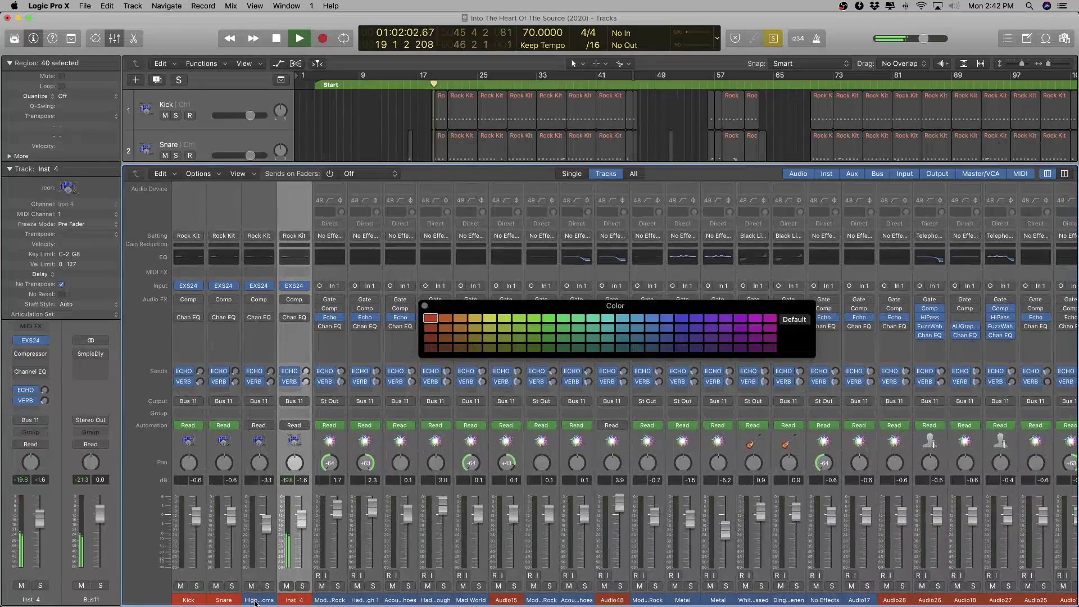
click(259, 600)
click(432, 320)
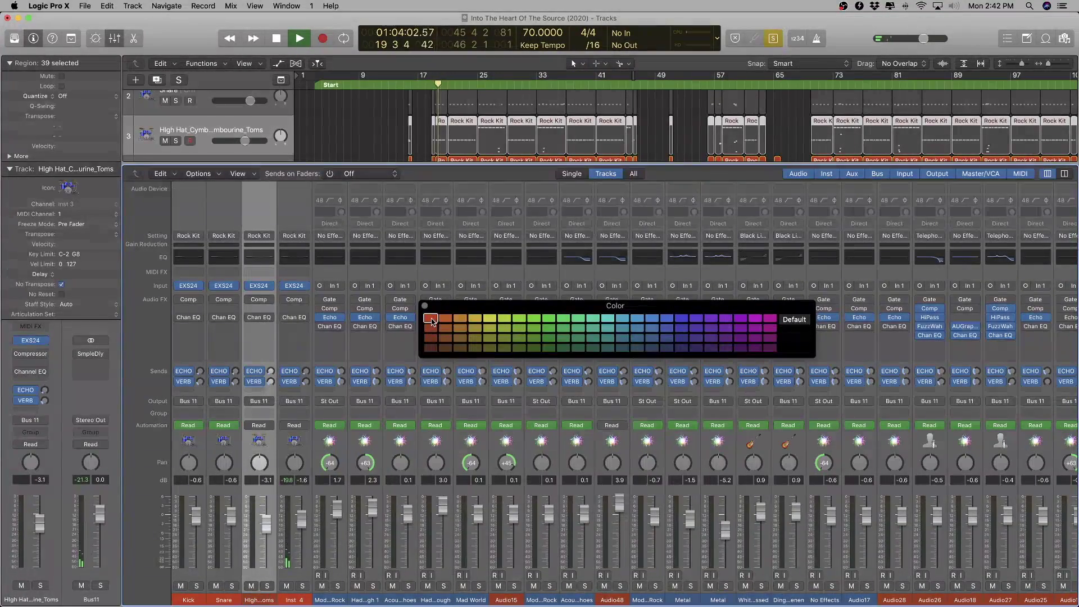
click(230, 598)
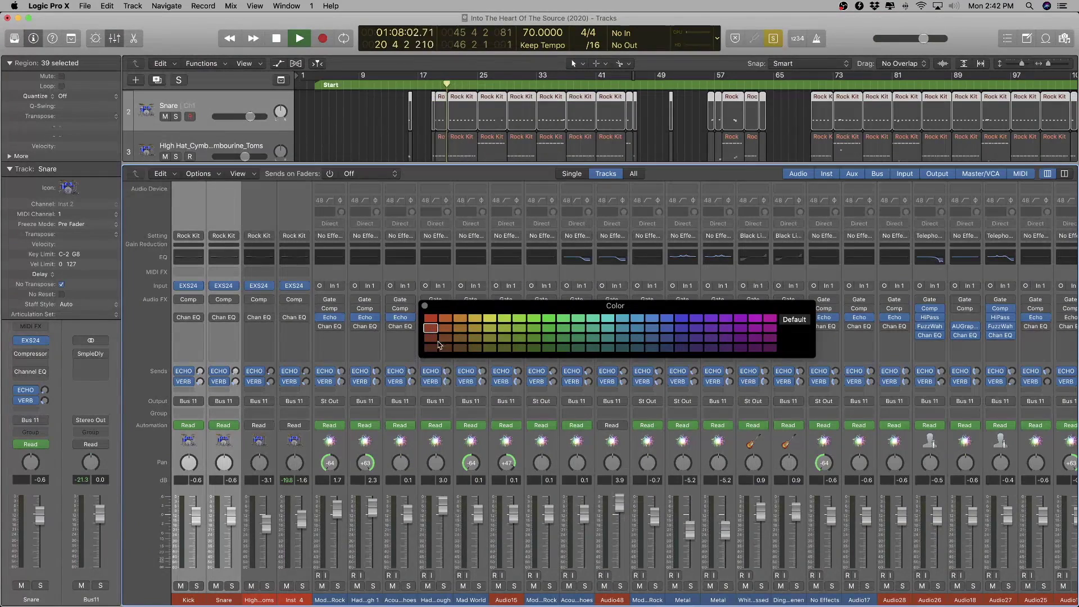
click(425, 306)
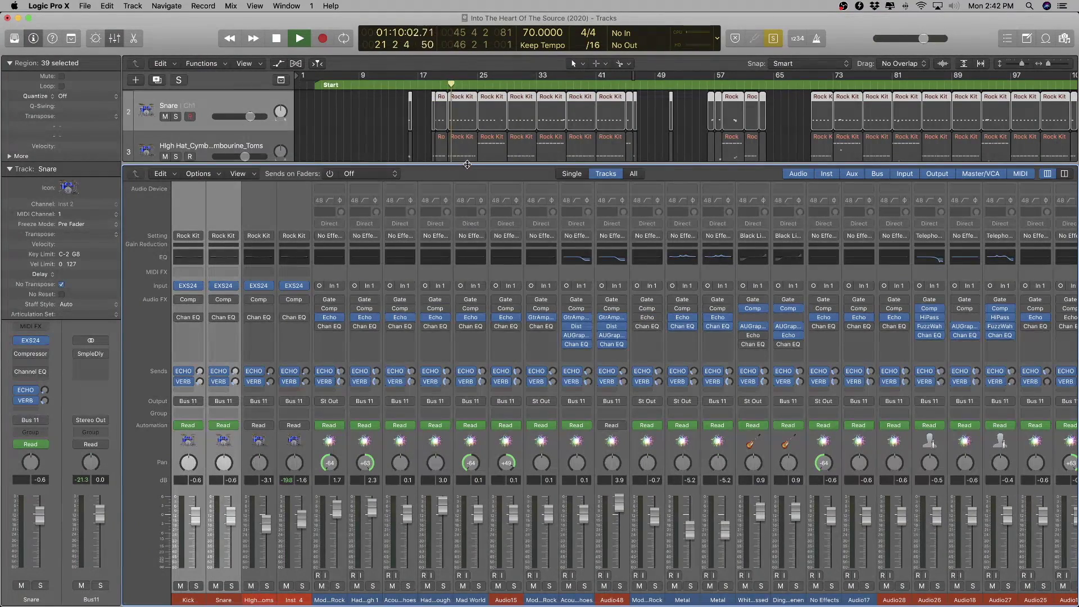
key(x)
- Turn off region solo mode, stop playback and solo the Crash track instead
scroll(414, 211, up, 10)
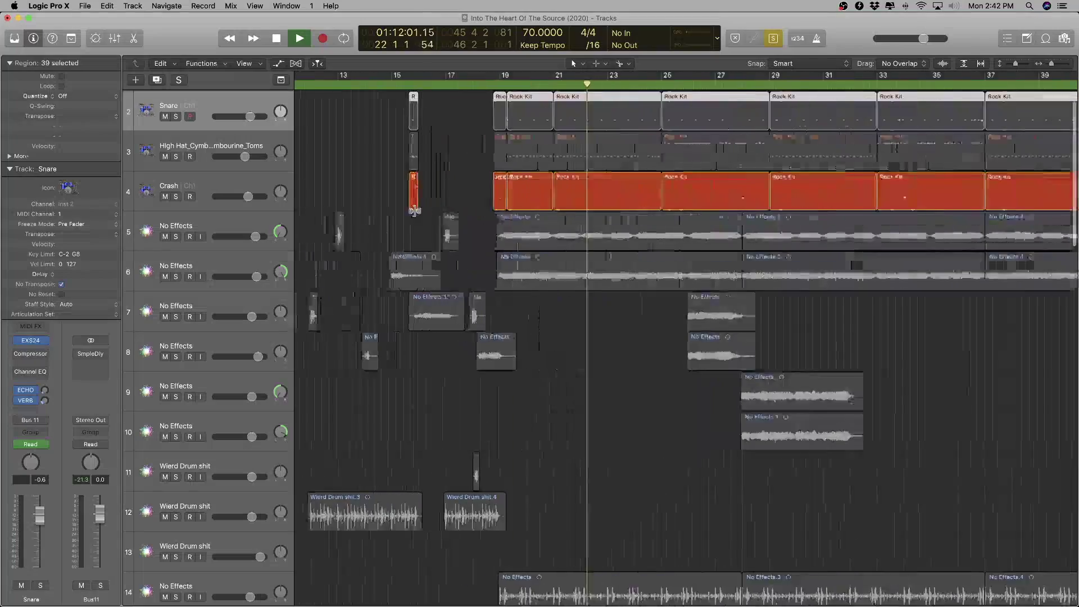
scroll(623, 215, up, 5)
click(592, 228)
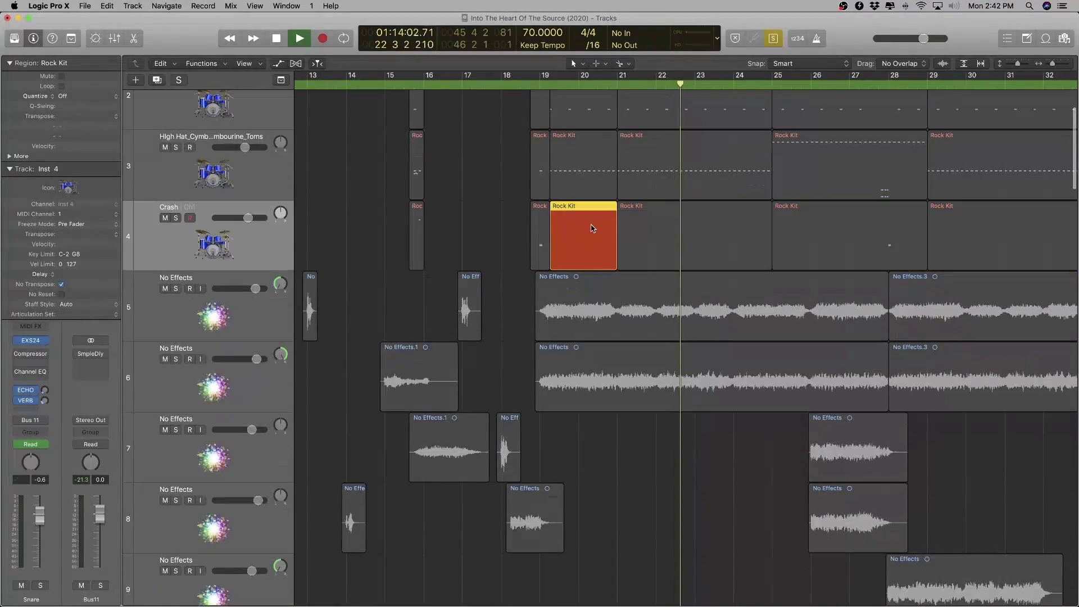
key(super+a)
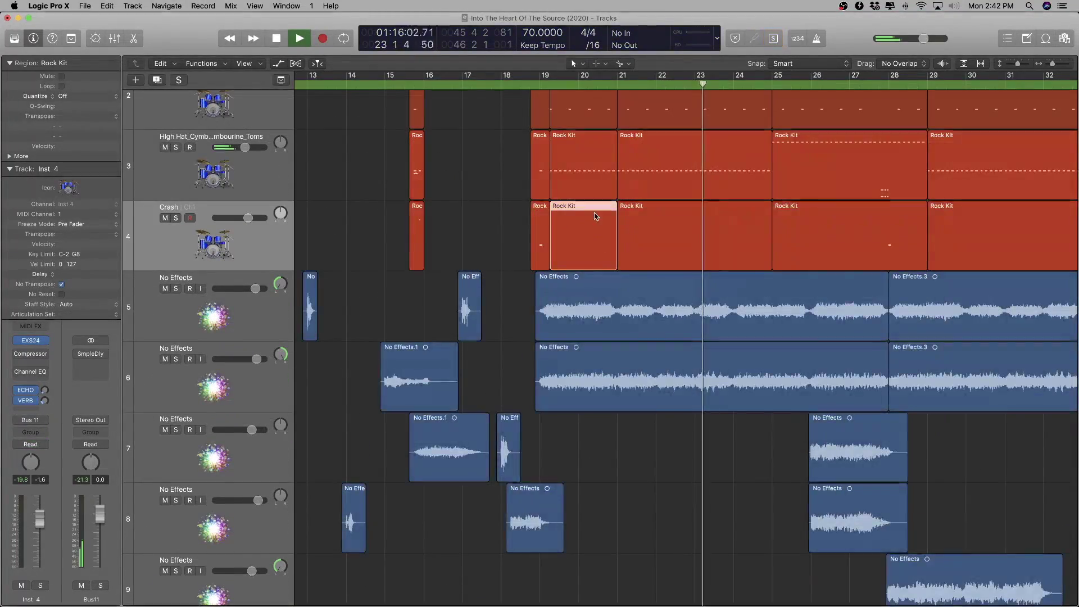
scroll(595, 224, down, 3)
scroll(595, 242, up, 3)
key(space)
click(176, 219)
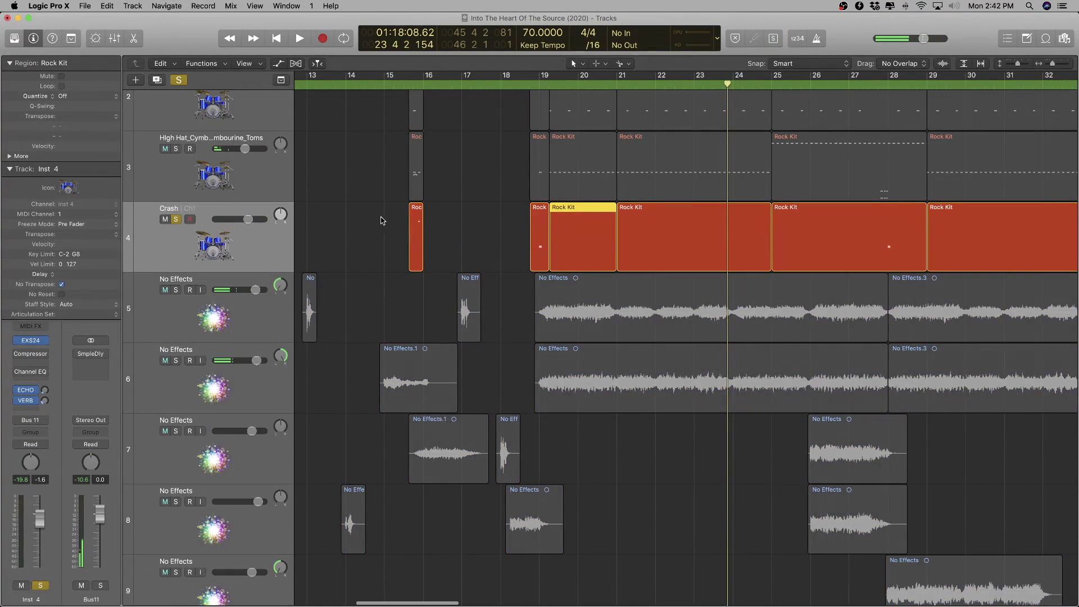
- Play back the soloed Crash track and delete its empty region between bars 19 and 21, erasing the automation data
key(space)
key(shift+space)
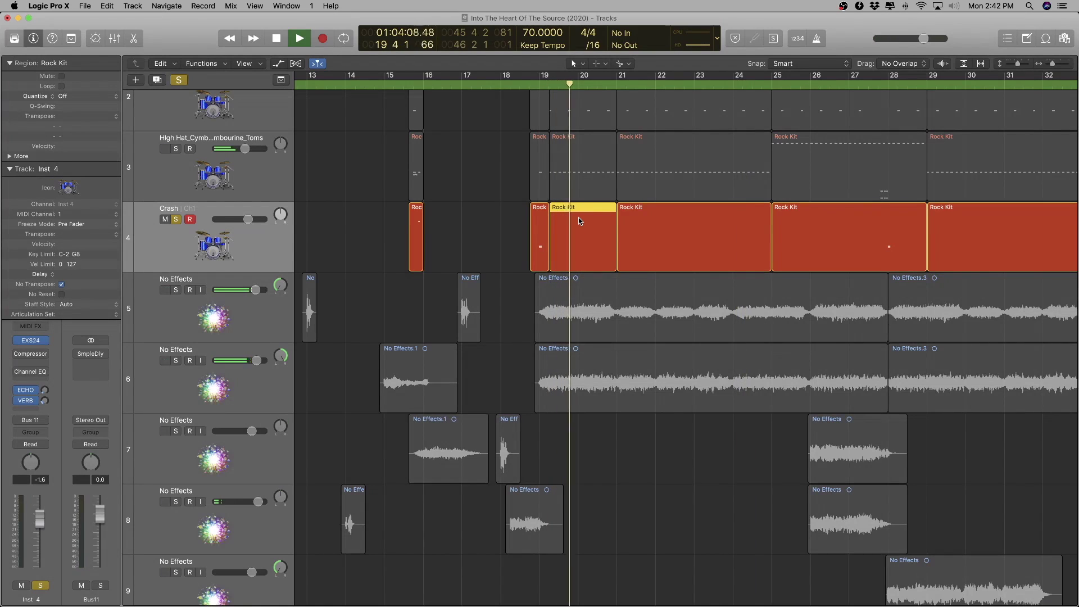
key(Delete)
click(617, 205)
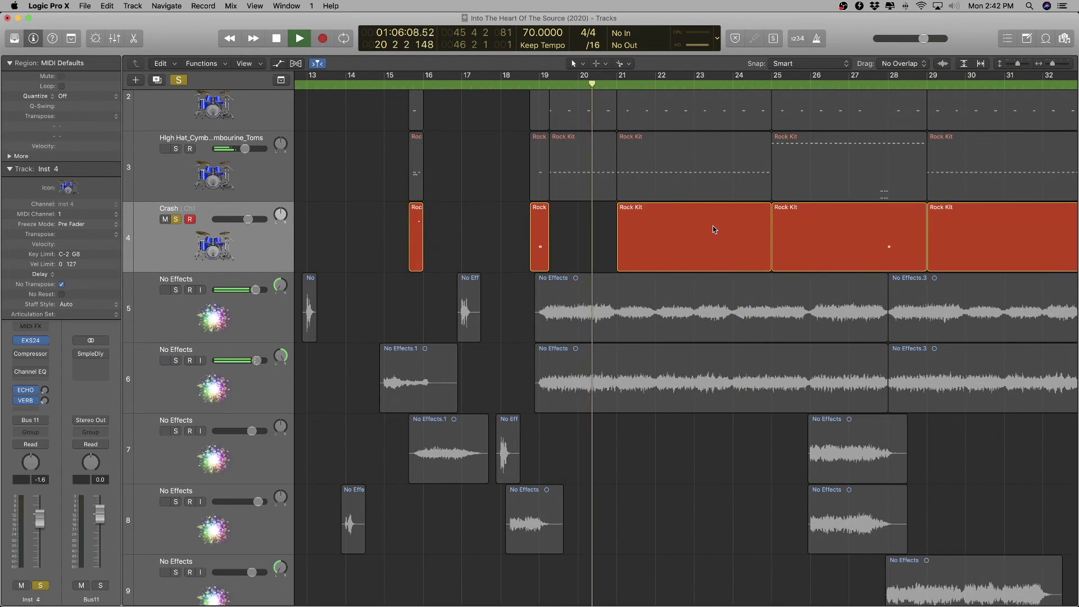
- Select the remaining empty regions on the Crash track from bar 21 to the song's end and delete them, erasing their automation data
scroll(712, 234, right, 3)
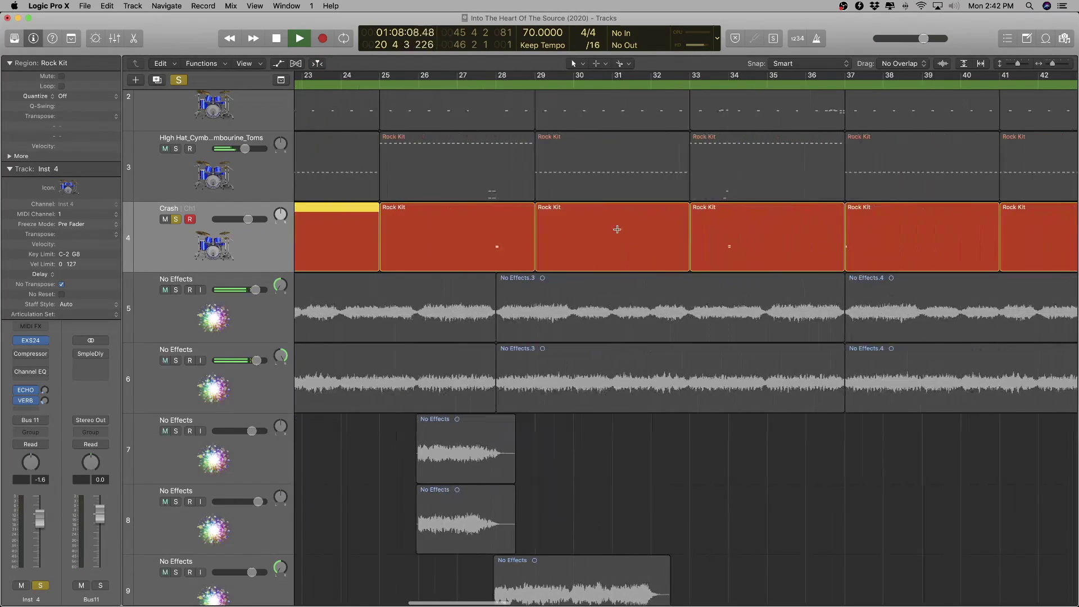
shift+click(623, 230)
scroll(674, 238, right, 10)
scroll(674, 237, right, 2)
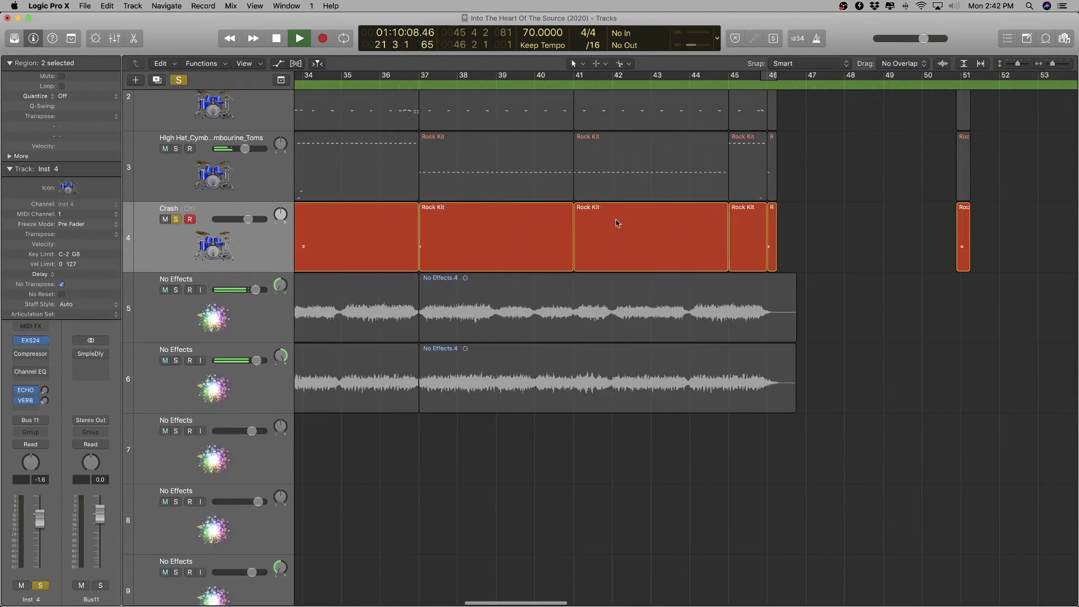
scroll(642, 220, right, 5)
shift+click(646, 223)
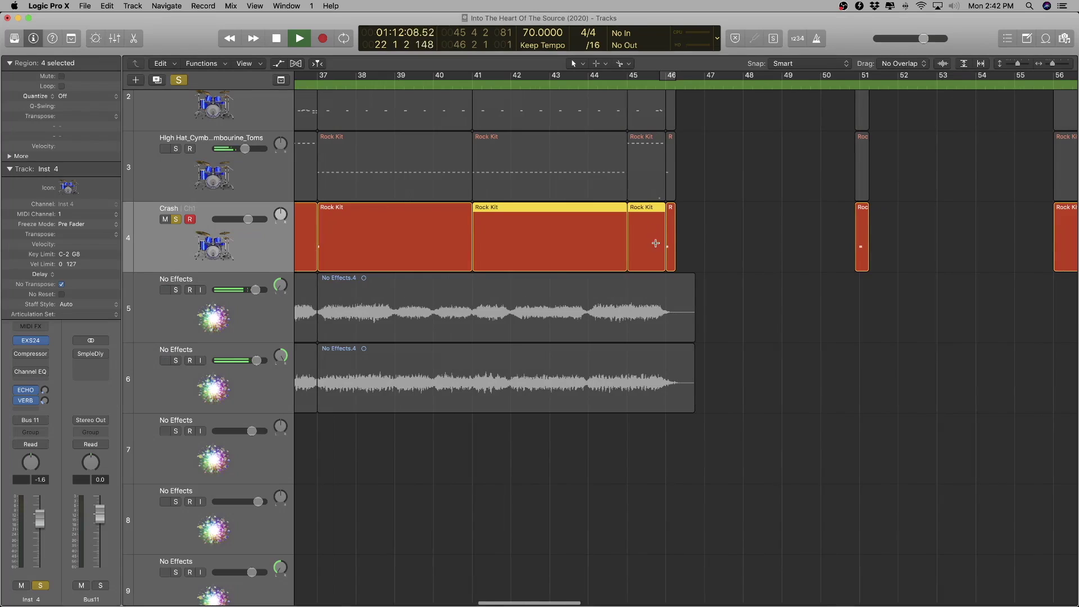
scroll(655, 243, right, 20)
scroll(656, 243, right, 3)
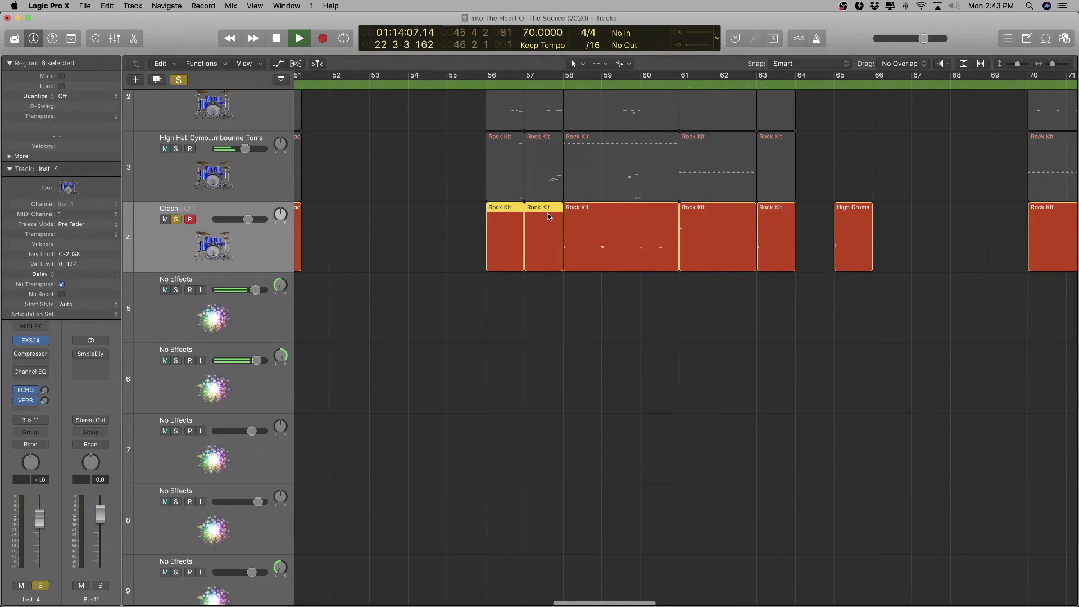
scroll(636, 313, right, 12)
scroll(597, 258, right, 4)
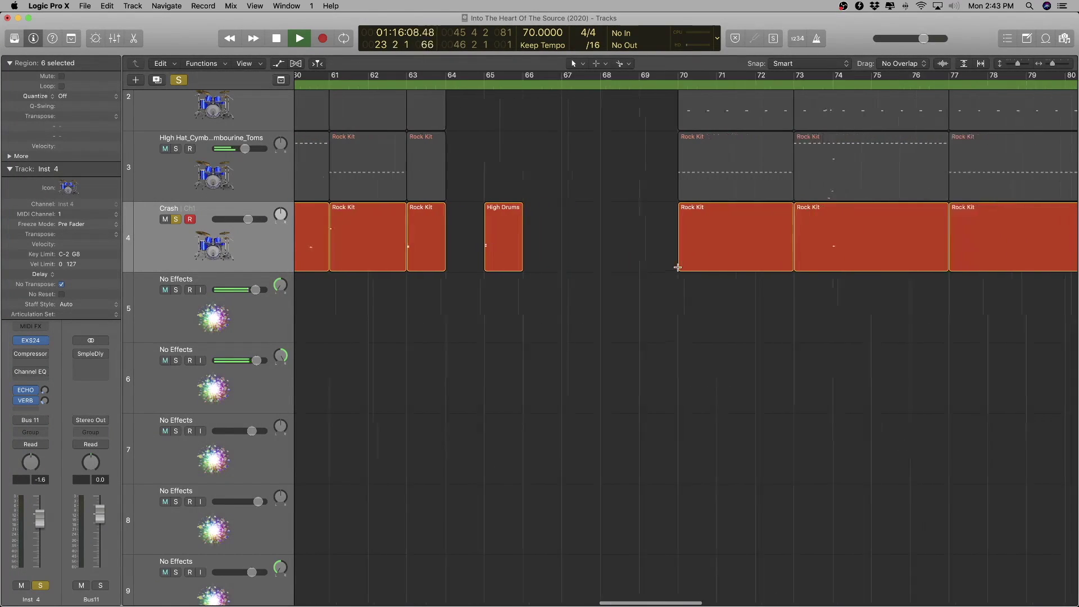
shift+click(652, 236)
scroll(573, 230, right, 20)
shift+click(437, 222)
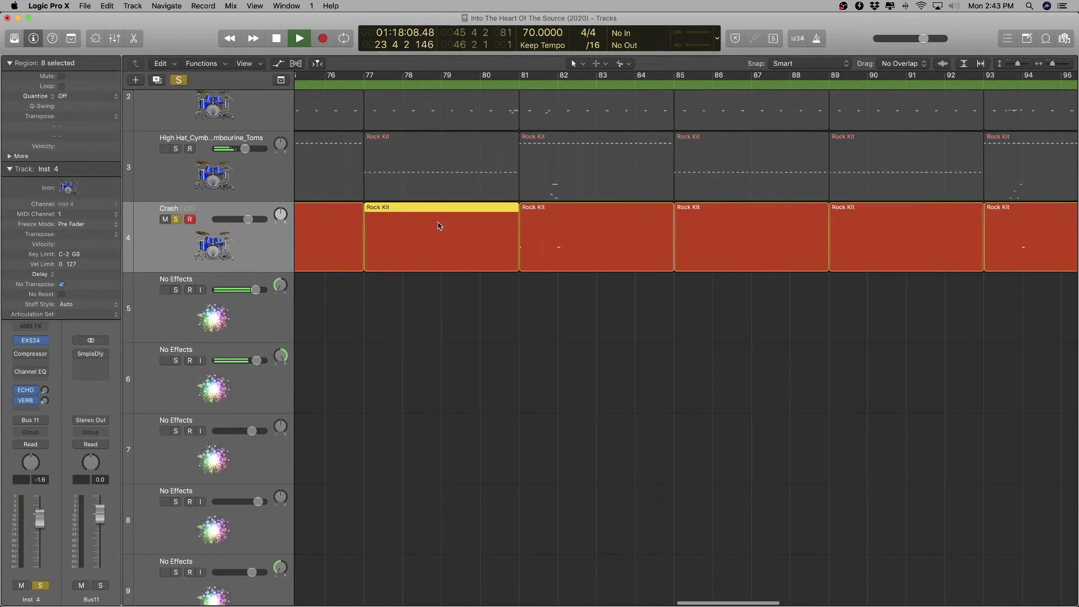
scroll(438, 222, right, 5)
shift+click(599, 223)
scroll(737, 221, right, 10)
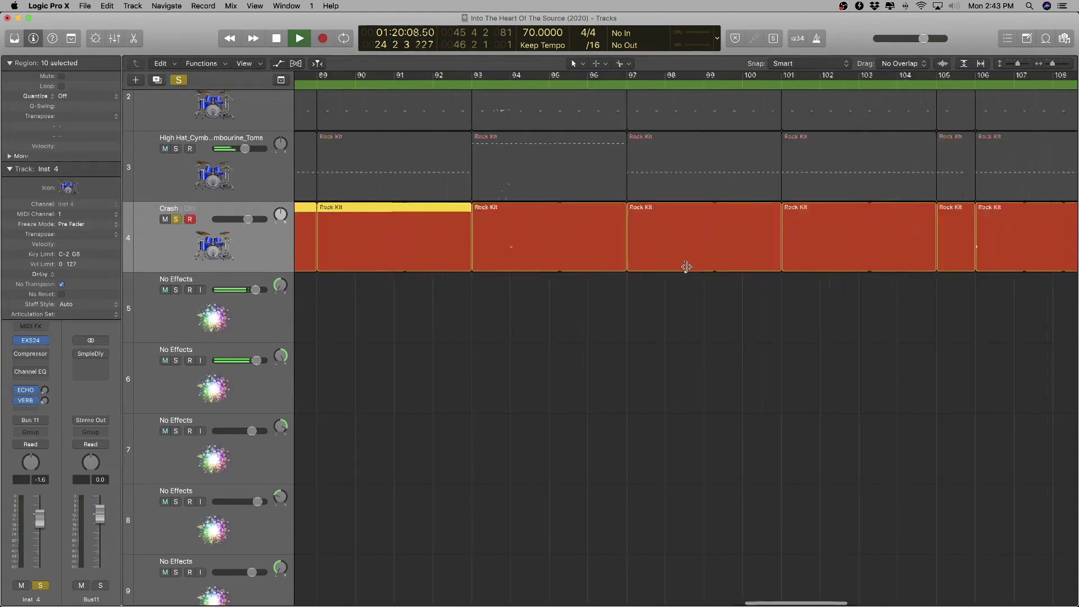
shift+click(463, 224)
shift+click(595, 222)
shift+click(522, 221)
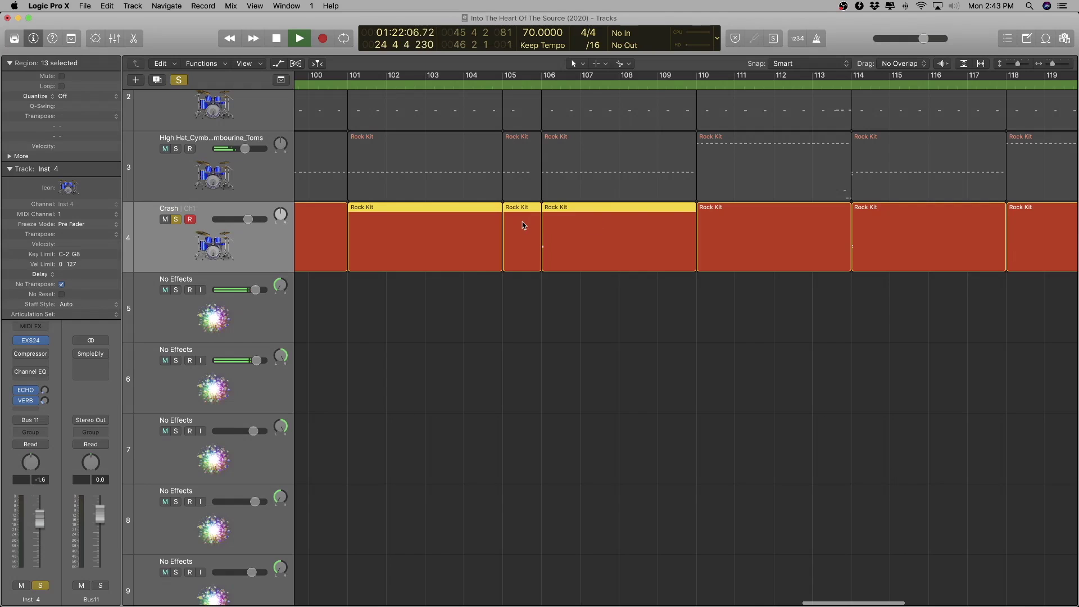
scroll(703, 243, right, 6)
shift+click(514, 234)
scroll(560, 241, right, 19)
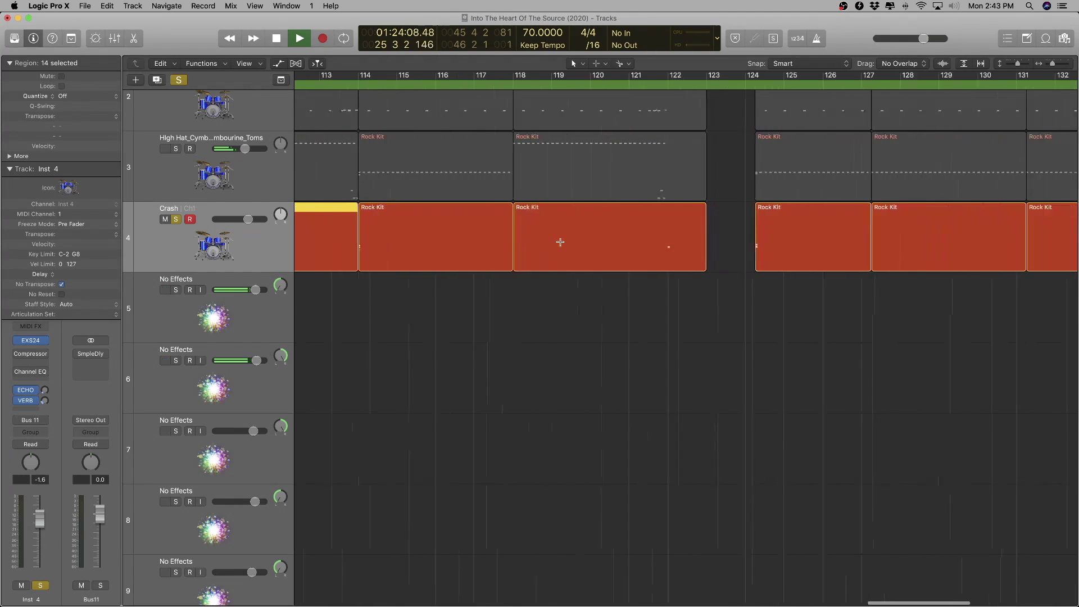
shift+click(496, 224)
shift+click(625, 232)
scroll(582, 286, right, 8)
scroll(580, 258, left, 1)
shift+click(596, 232)
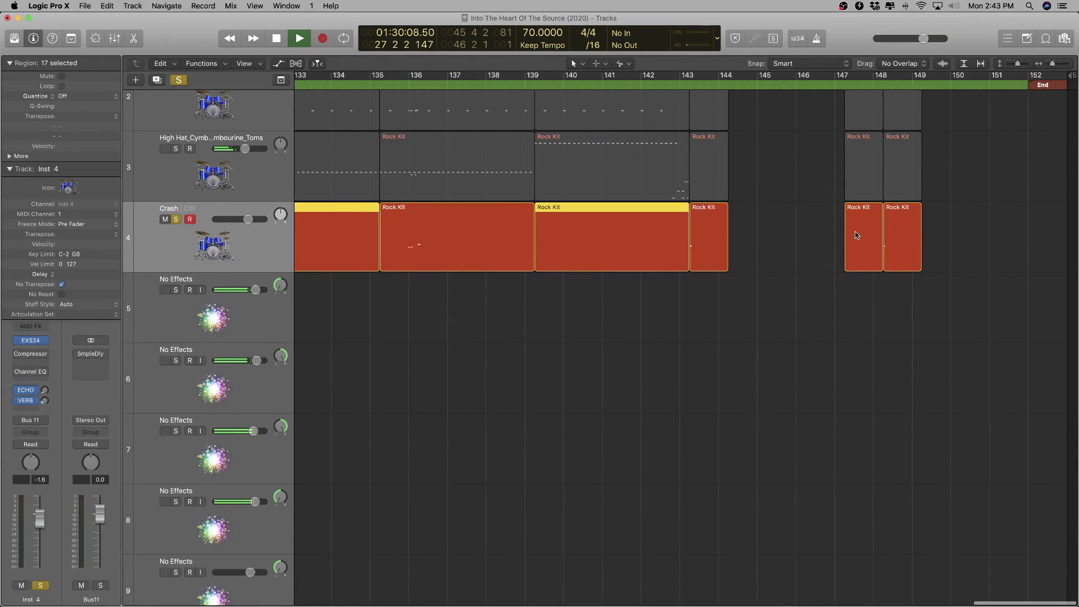
key(Delete)
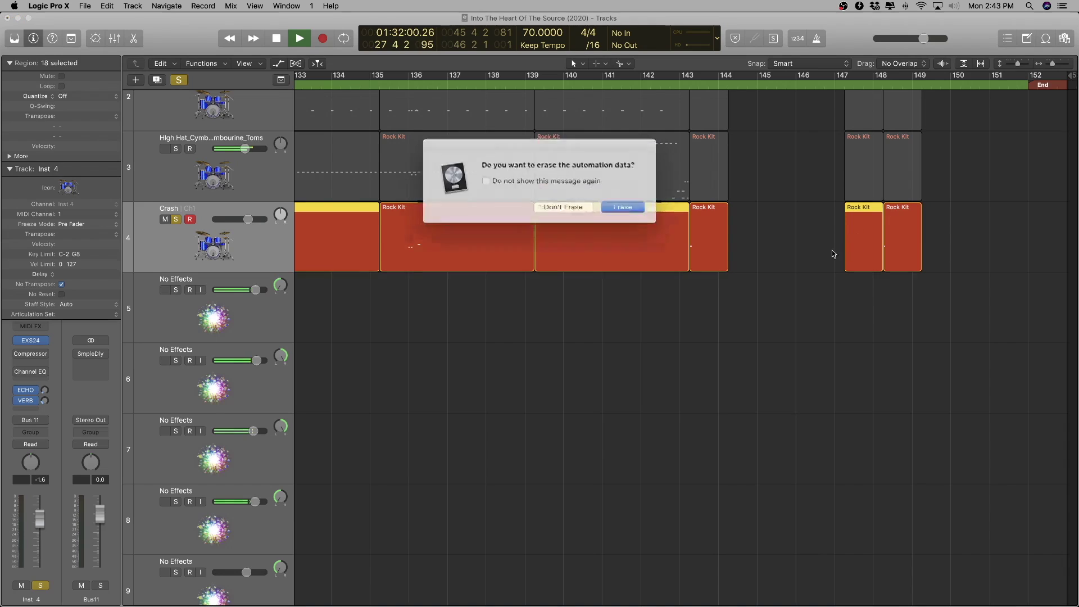
click(618, 206)
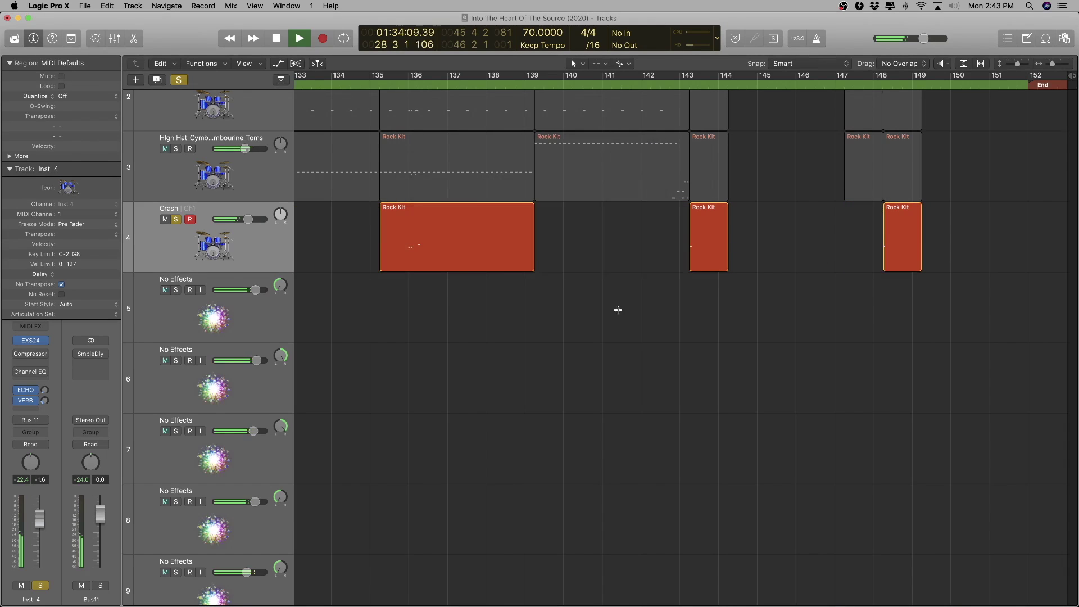
- Review the remaining Crash regions from the song's end back to about bar 20 and stop playback
scroll(595, 303, left, 10)
scroll(579, 299, left, 15)
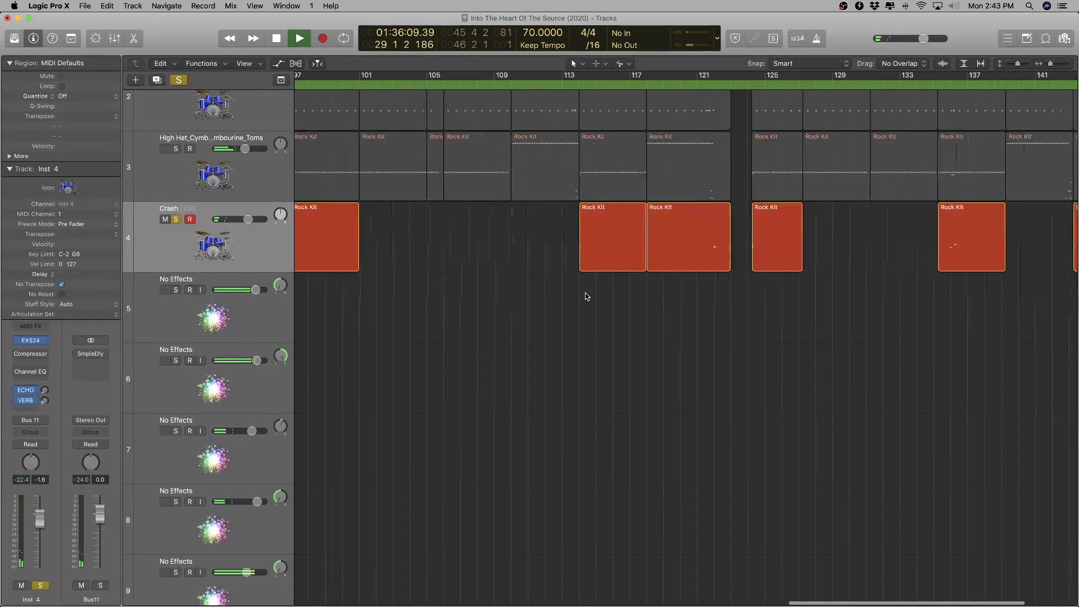
scroll(586, 294, left, 15)
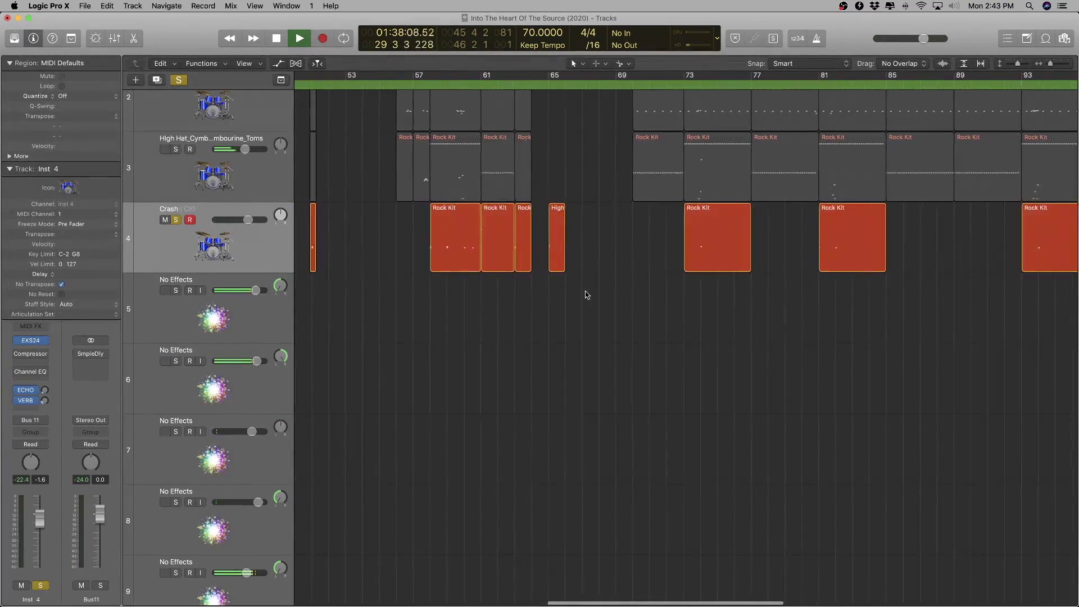
scroll(536, 290, up, 8)
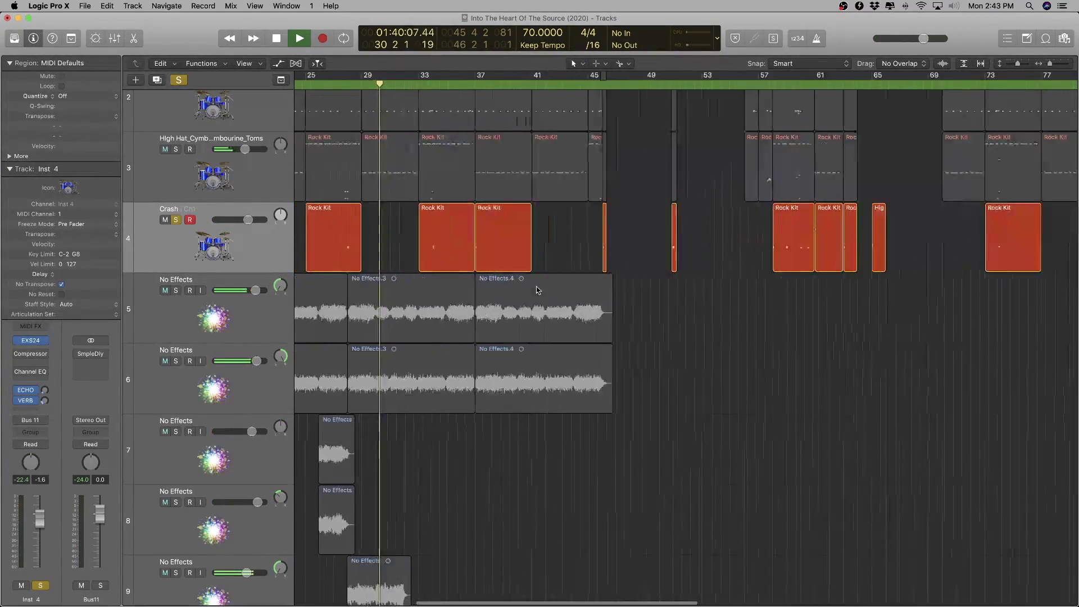
scroll(536, 289, left, 10)
key(space)
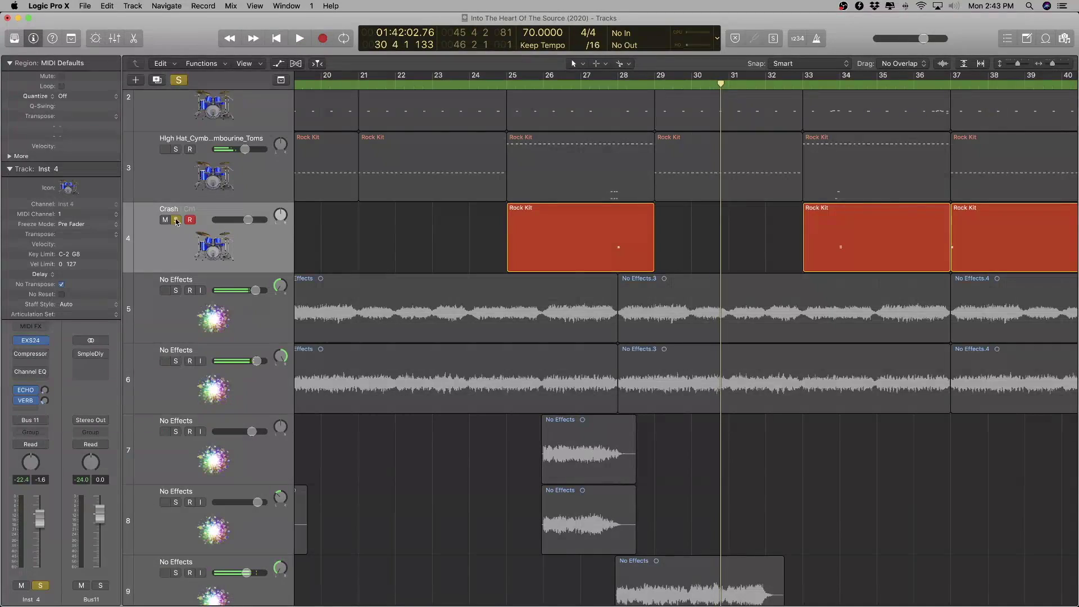
- Take the Crash track out of solo and solo the first No Effects track, track 5
click(175, 220)
key(space)
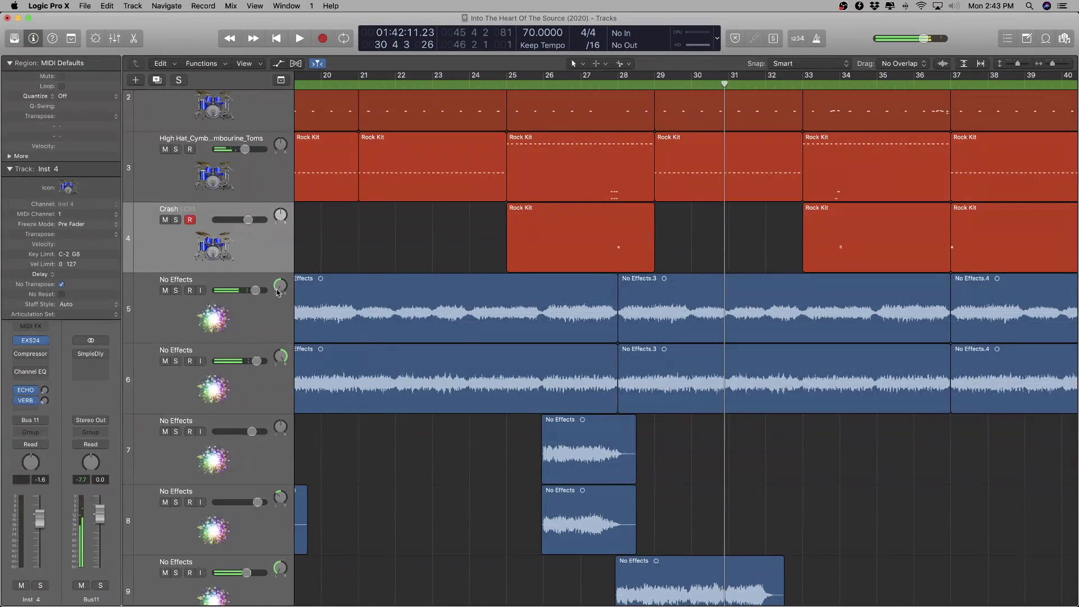
scroll(278, 292, up, 3)
click(178, 395)
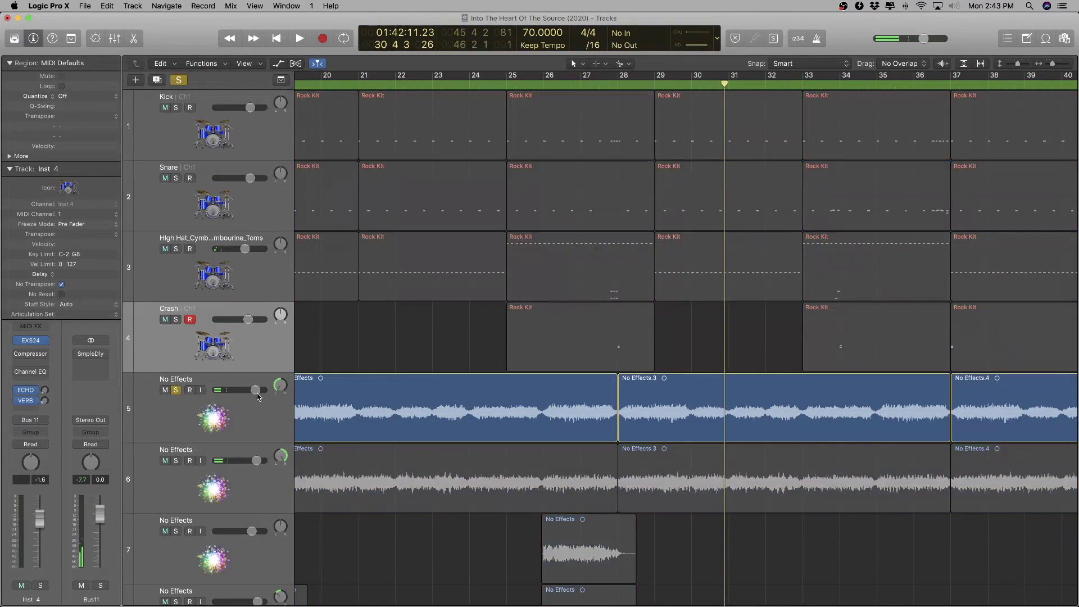
scroll(346, 413, left, 5)
scroll(413, 395, left, 8)
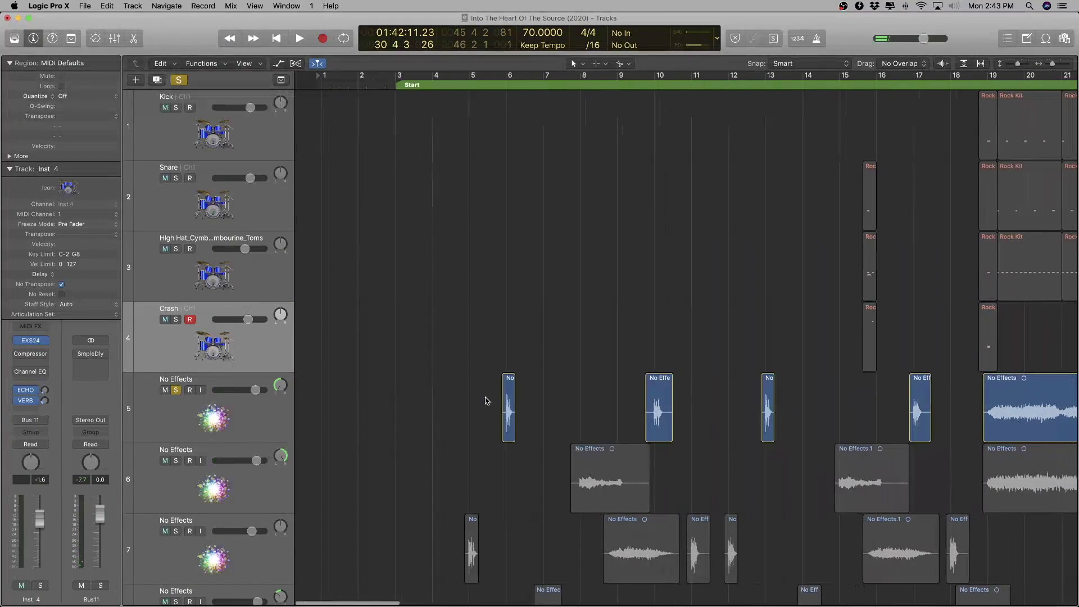
- Select track 5, play it soloed from its first region and move playback to its region just before bar 10
click(220, 269)
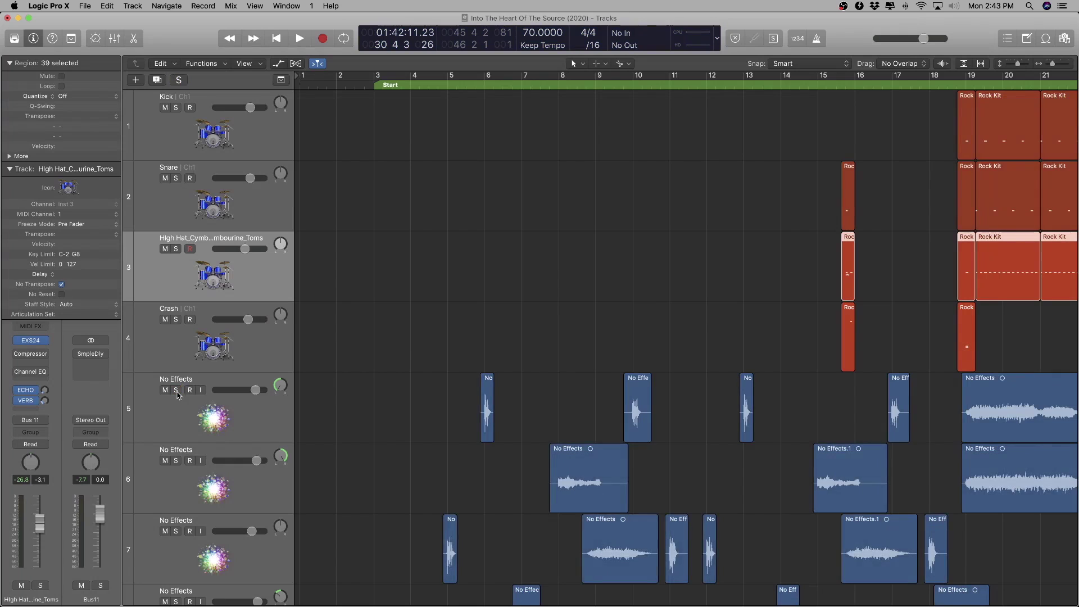
click(240, 403)
key(shift+space)
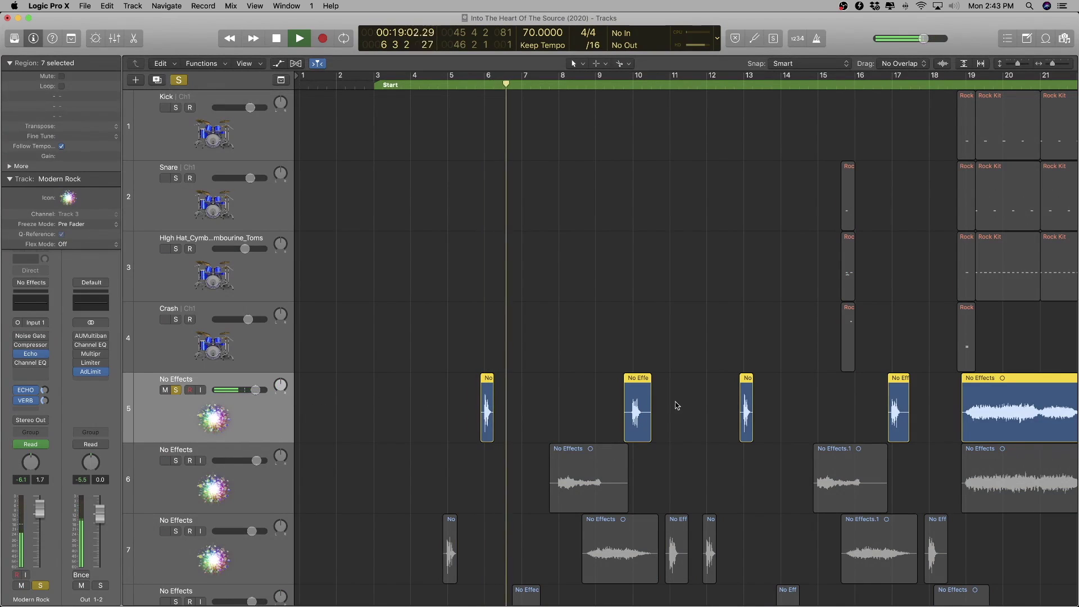
scroll(672, 410, right, 5)
scroll(673, 410, left, 1)
scroll(673, 409, left, 1)
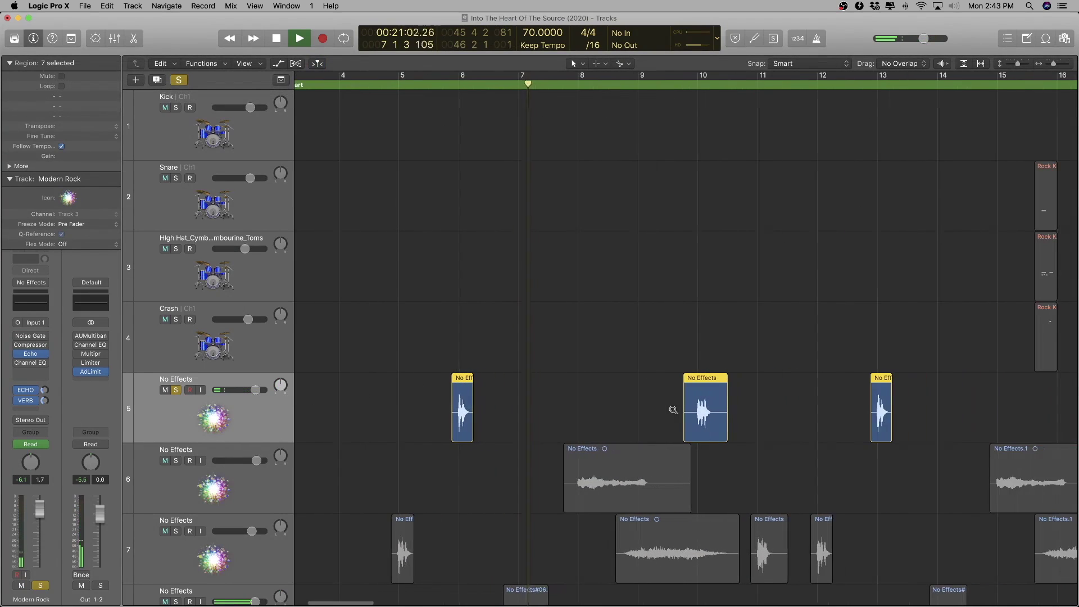
click(683, 84)
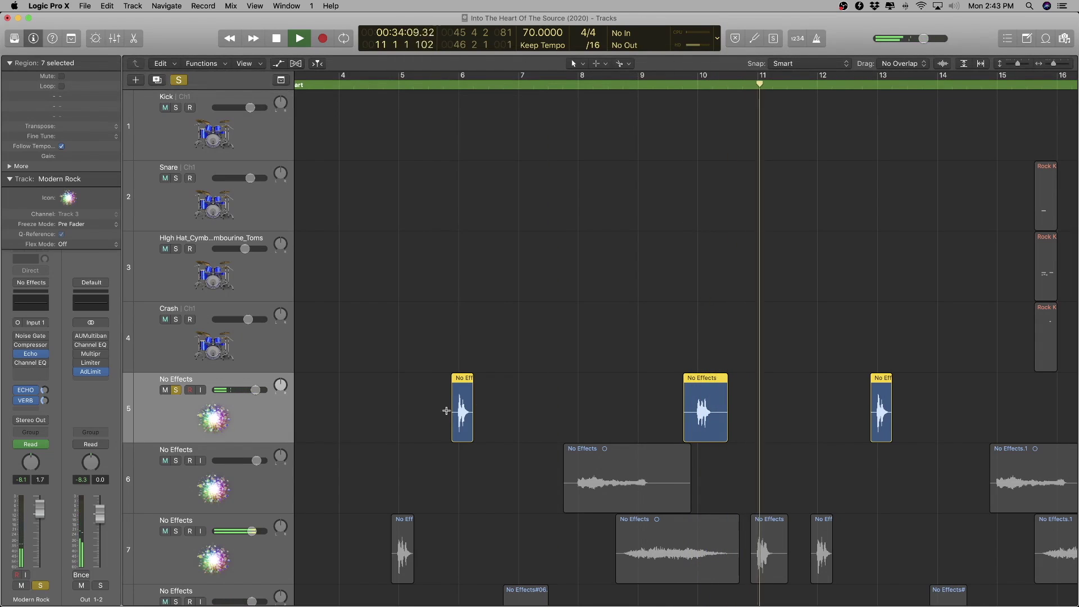
- Audition more of track 5, continuing to its region near bar 13 and the long region starting around bar 19
scroll(496, 409, up, 8)
scroll(497, 410, right, 5)
scroll(496, 410, down, 3)
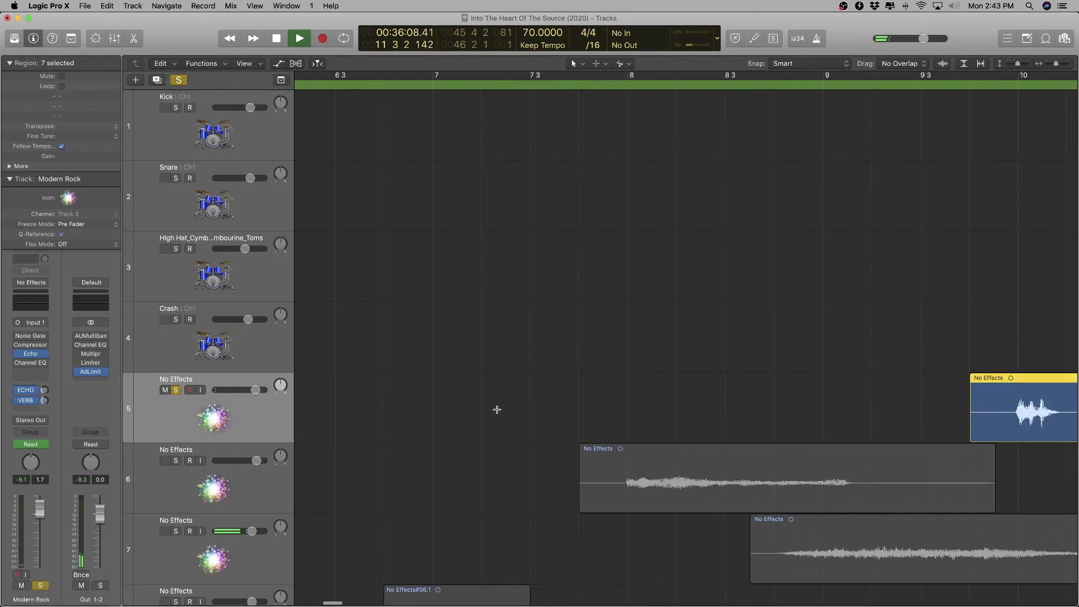
scroll(497, 409, down, 2)
scroll(497, 409, right, 10)
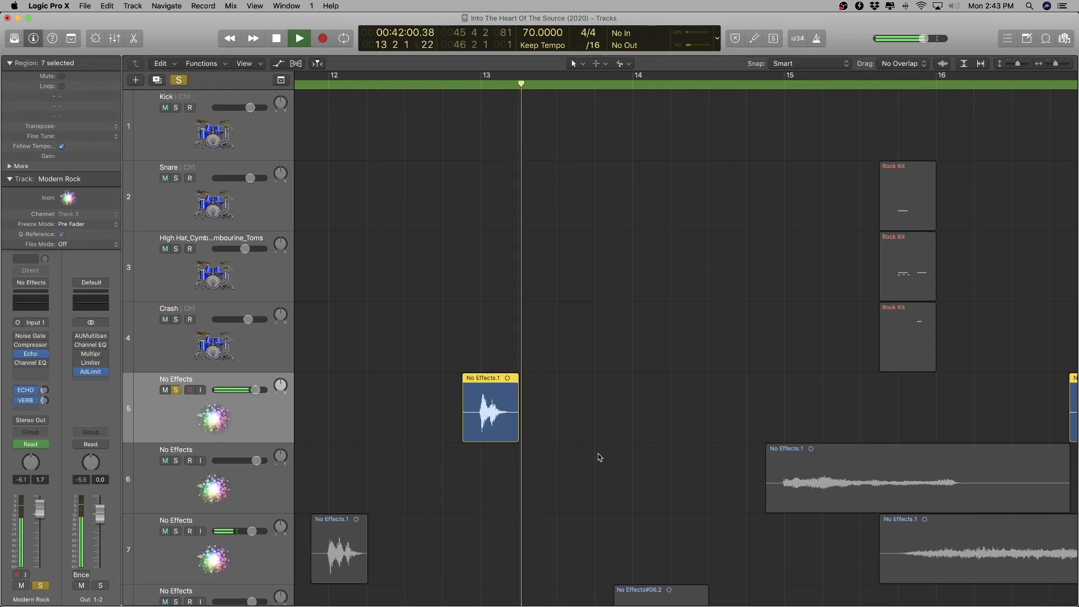
scroll(600, 457, down, 3)
scroll(597, 453, right, 8)
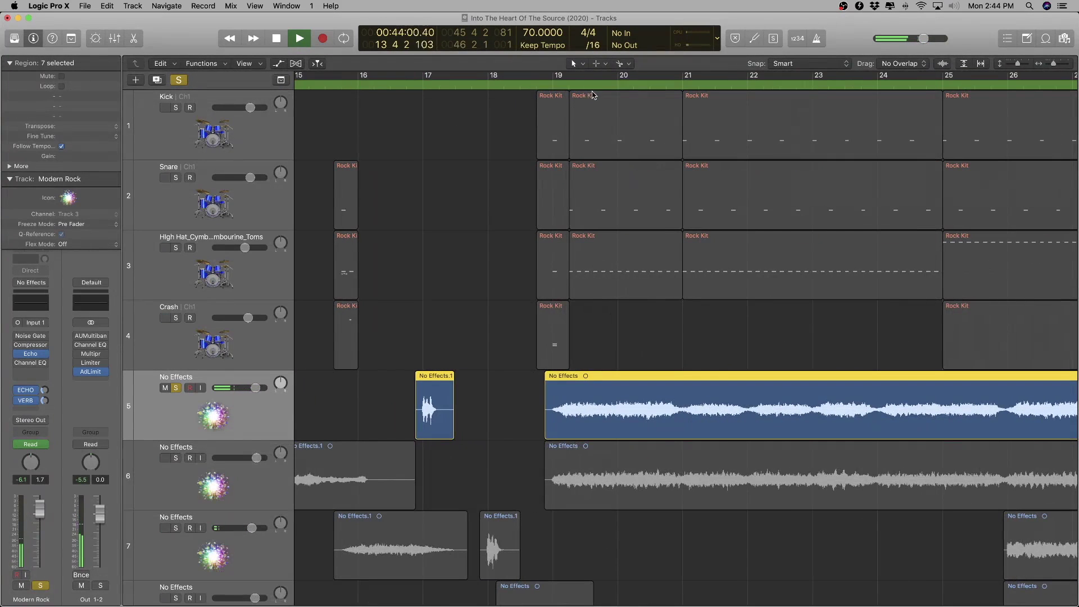
click(555, 83)
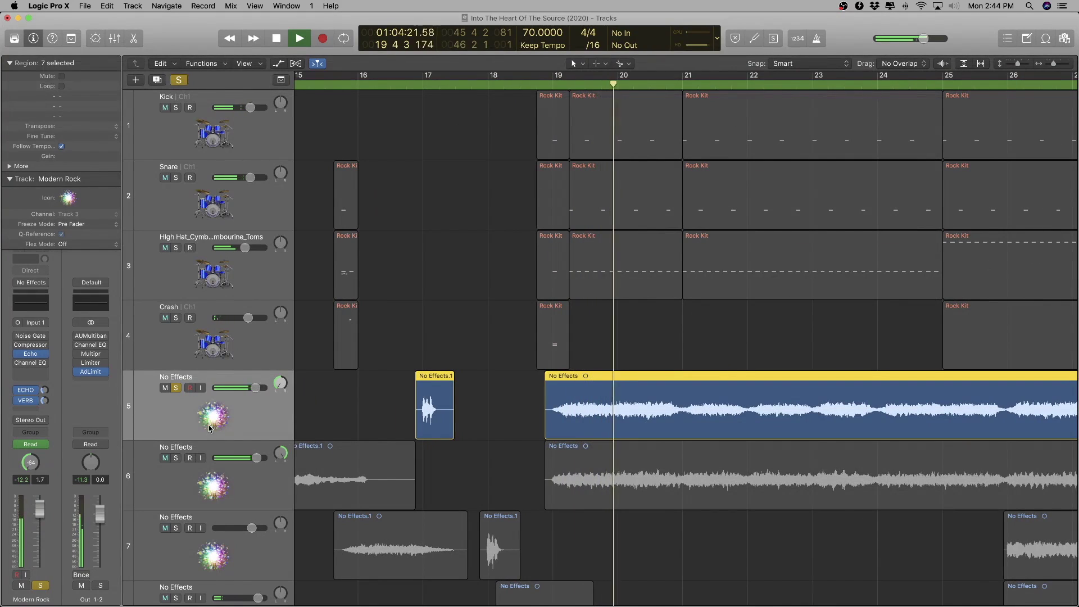
- Rename track 5 to "Strings"
double_click(193, 376)
text(Strings)
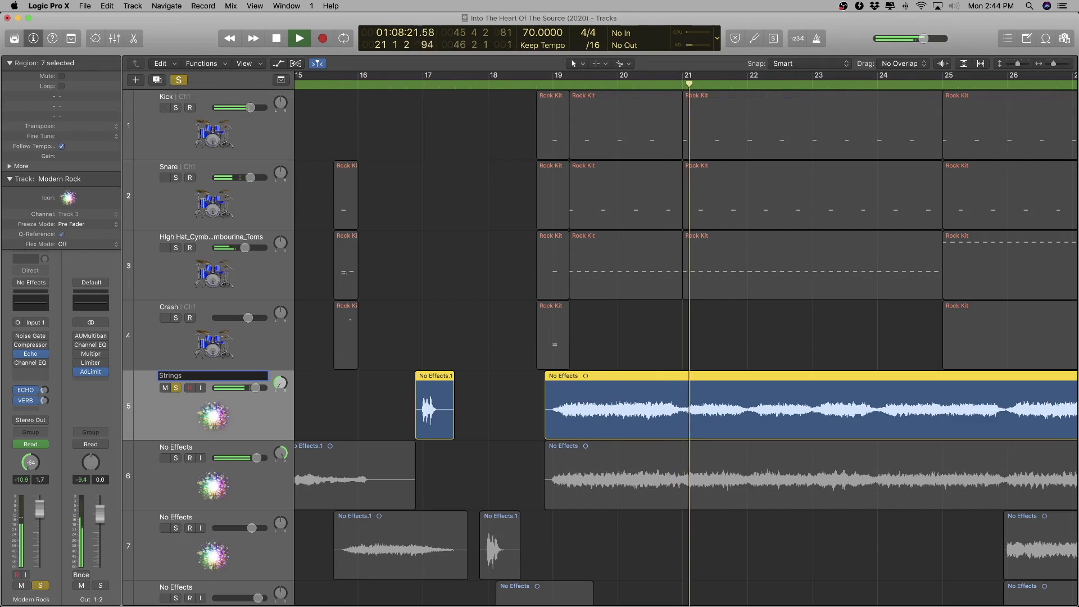
key(Return)
key(super+Left)
key(super+Left)
key(super+Left)
key(super+Left)
key(super+Left)
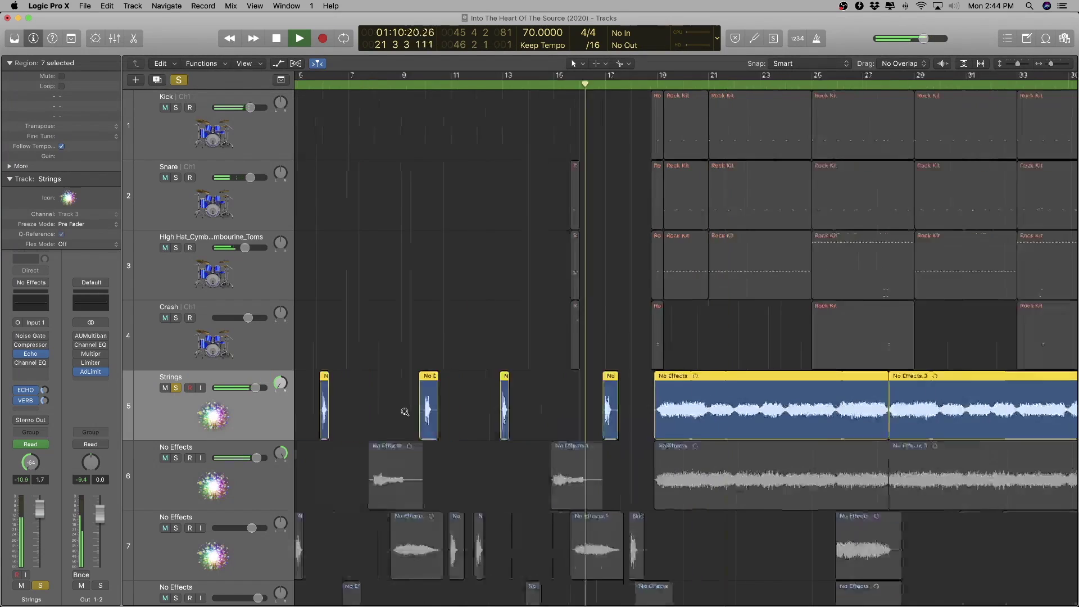
key(super+Left)
key(super+Left)
key(super+Left)
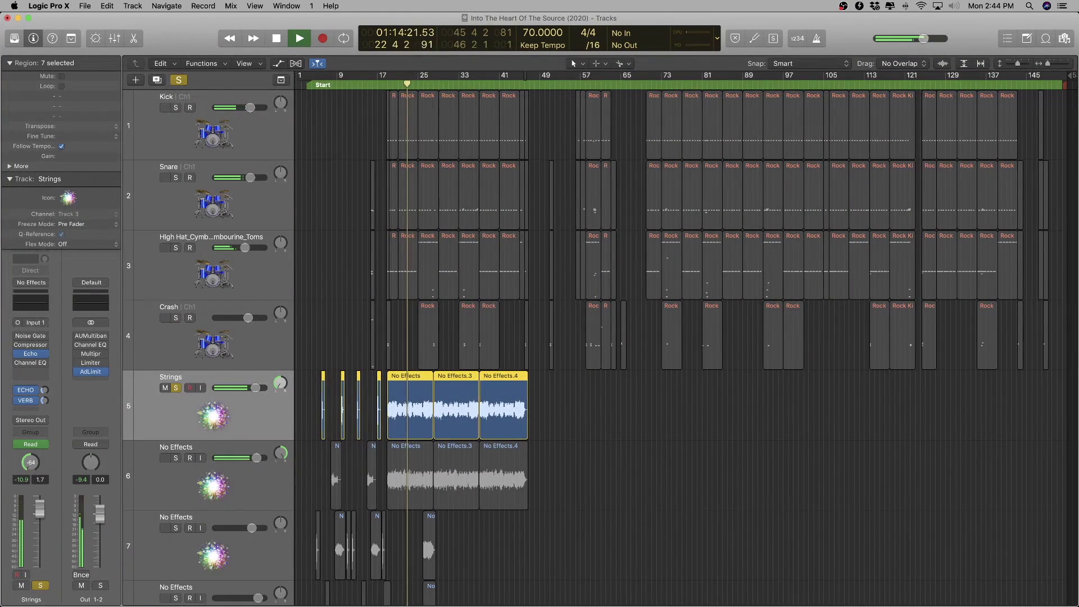
- Switch to Firefox to check the track categories in the "Colour scheme for tracks" sheet, and close its window
key(super+Tab)
drag(518, 179, 521, 146)
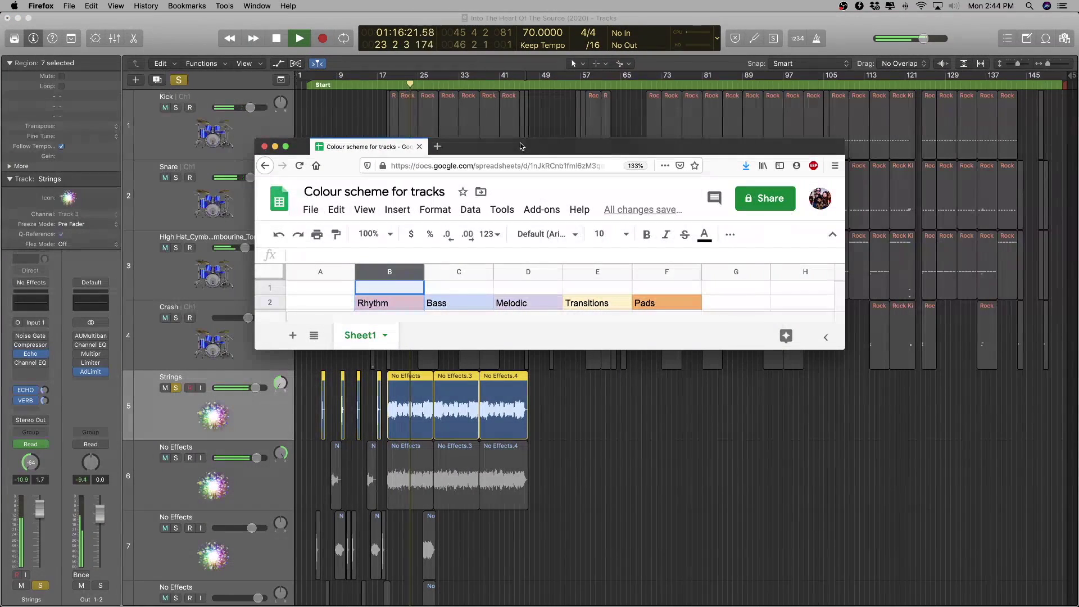
scroll(677, 453, up, 5)
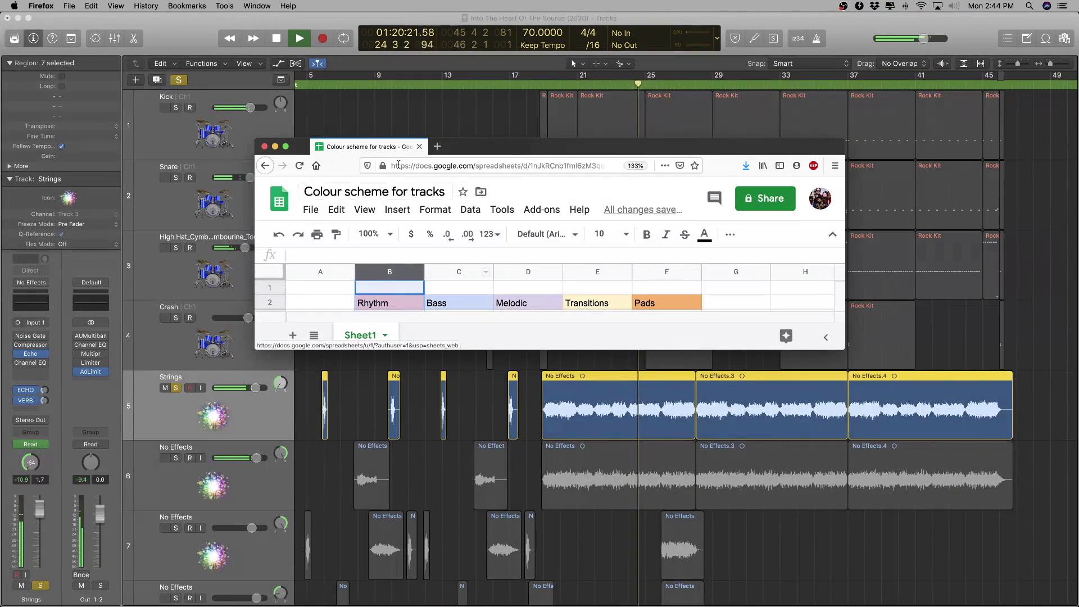
key(super+w)
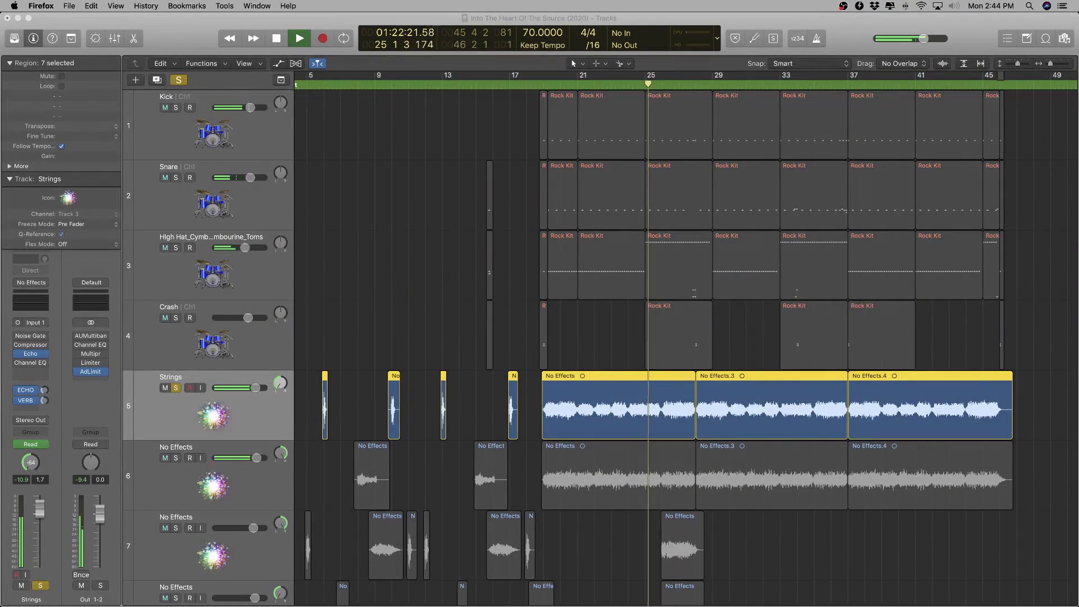
- Return to Logic Pro X, stop playback and color the Strings track and its regions purple, checking the color in the mixer
click(470, 363)
key(space)
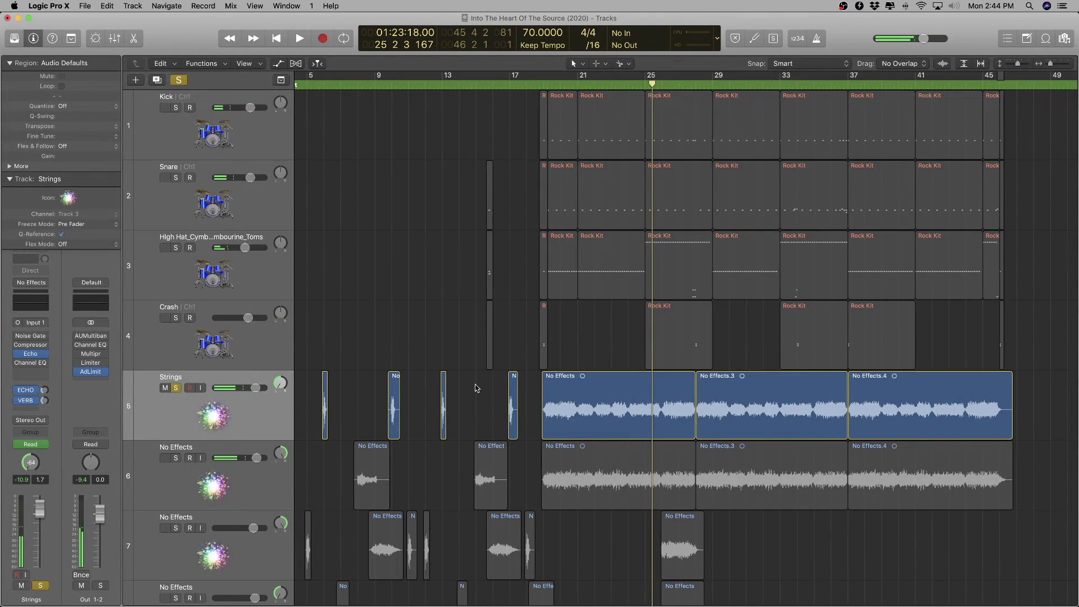
click(227, 405)
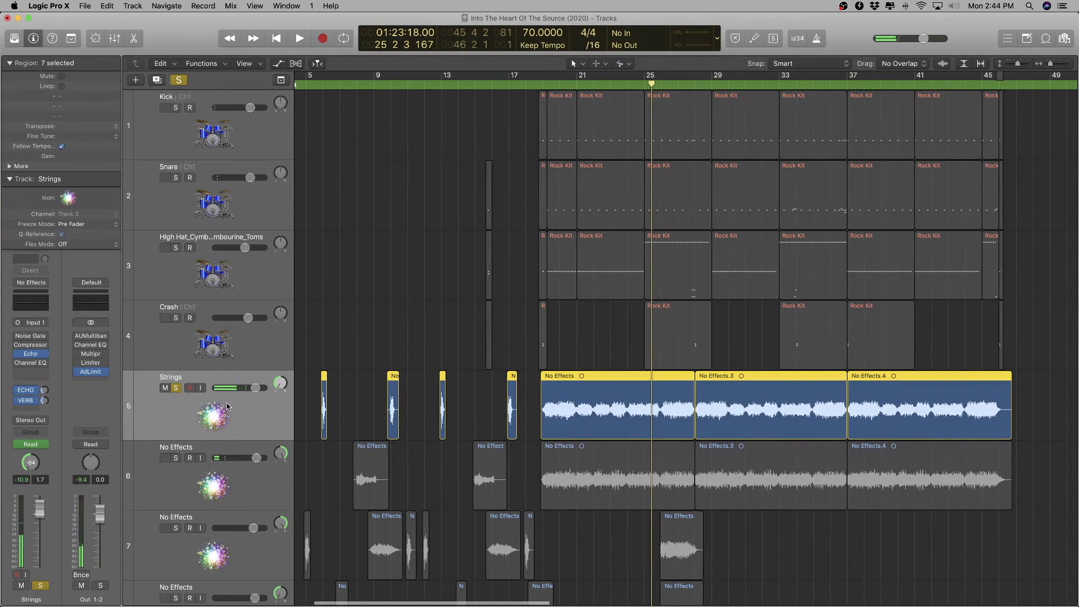
key(alt+c)
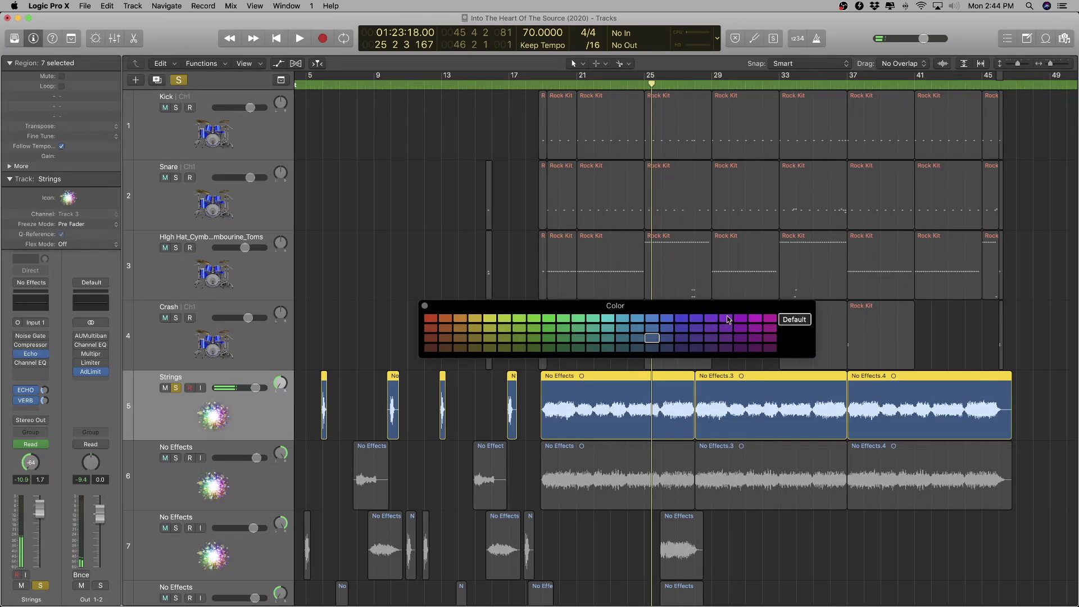
click(726, 319)
key(x)
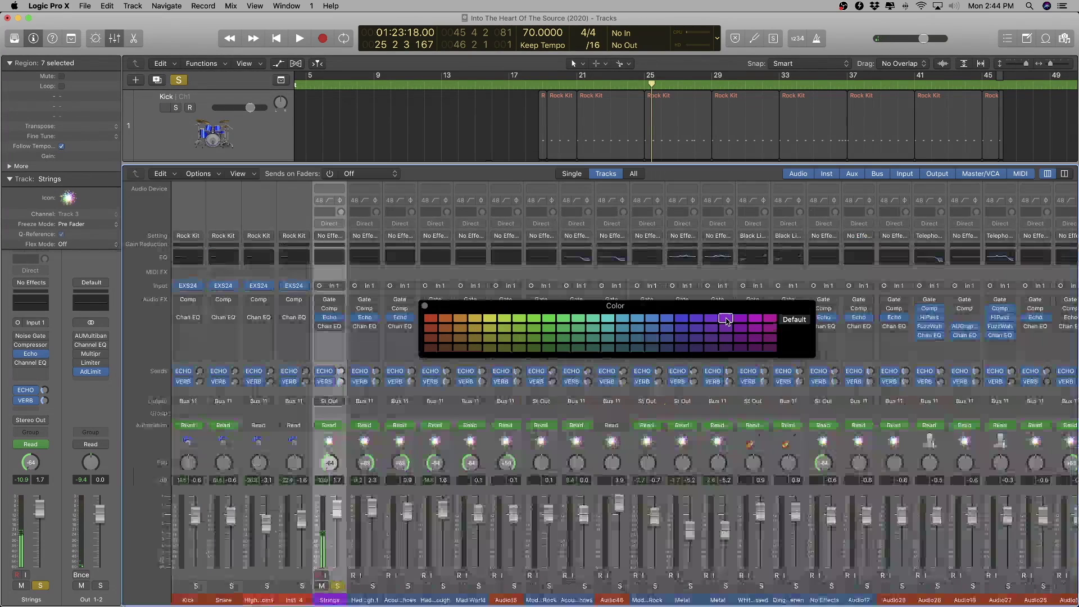
key(x)
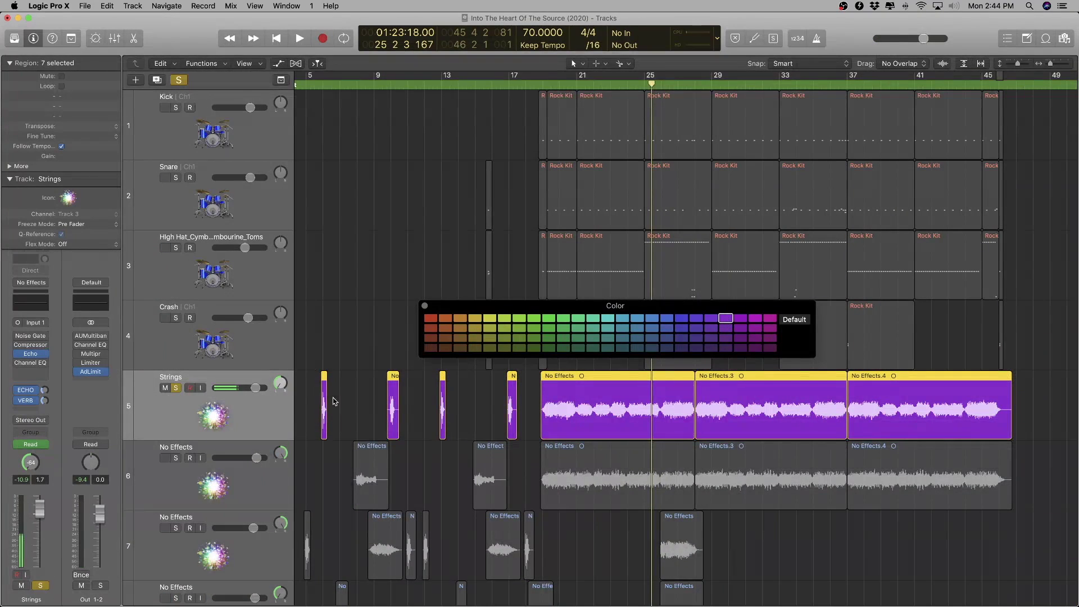
- Unsolo the Strings track, solo the No Effects track directly below it and play from its first region
key(super+Right)
key(super+Right)
key(super+Right)
key(super+Left)
key(super+Left)
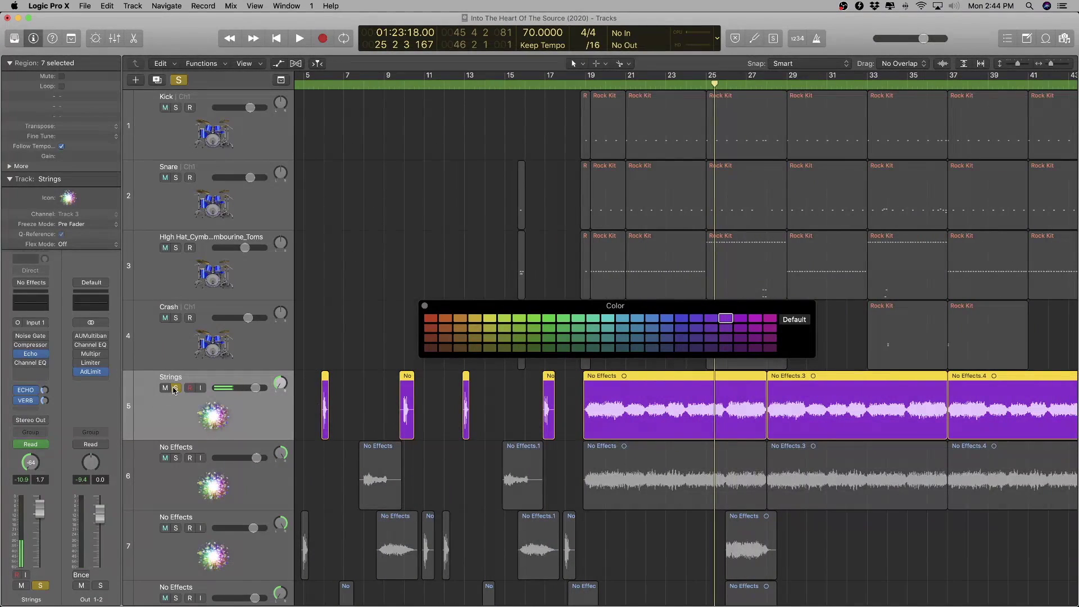
click(175, 388)
click(200, 491)
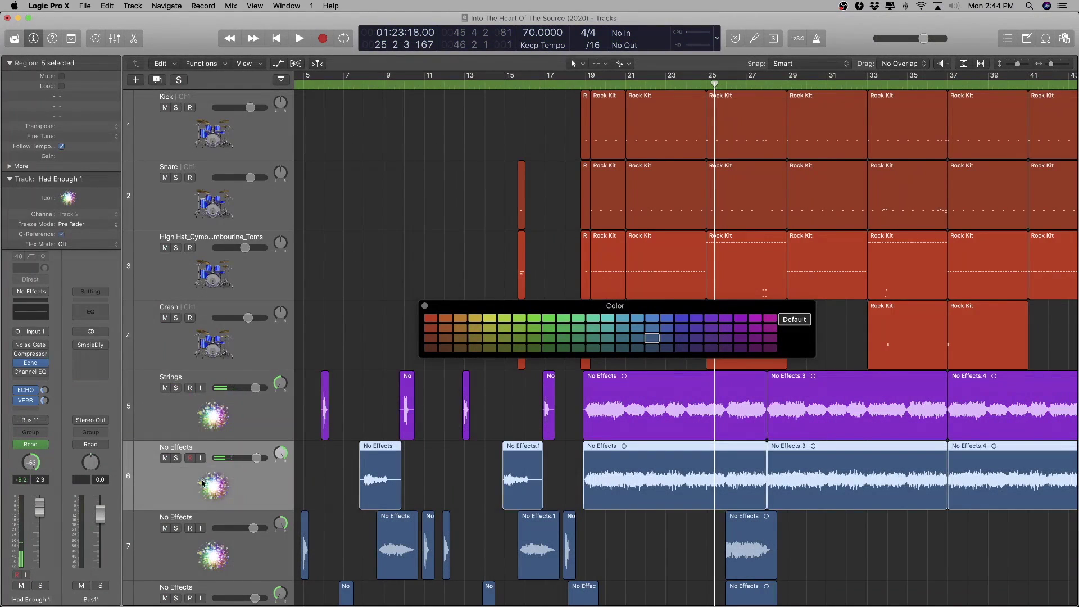
click(175, 459)
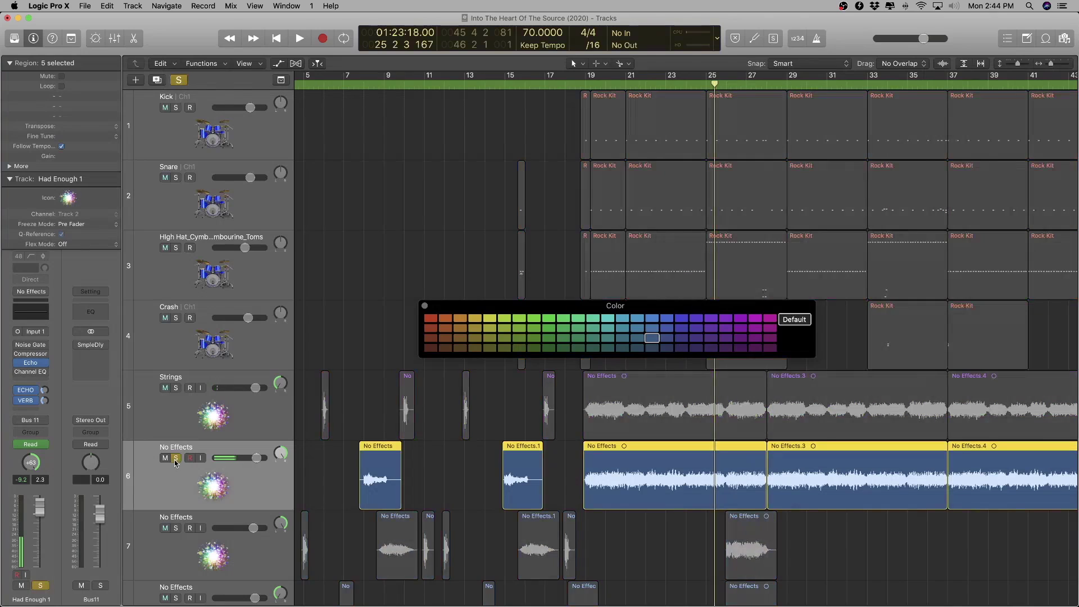
key(shift+space)
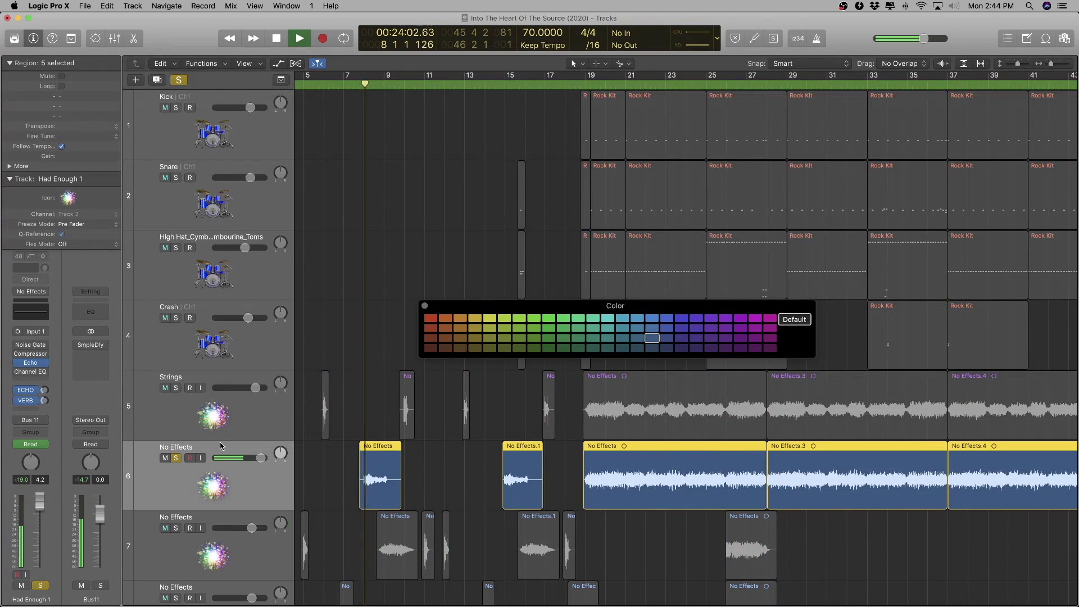
- Audition the soloed track 6 from its first region, from about bar 15 and from about bar 19
key(super+Right)
key(super+Left)
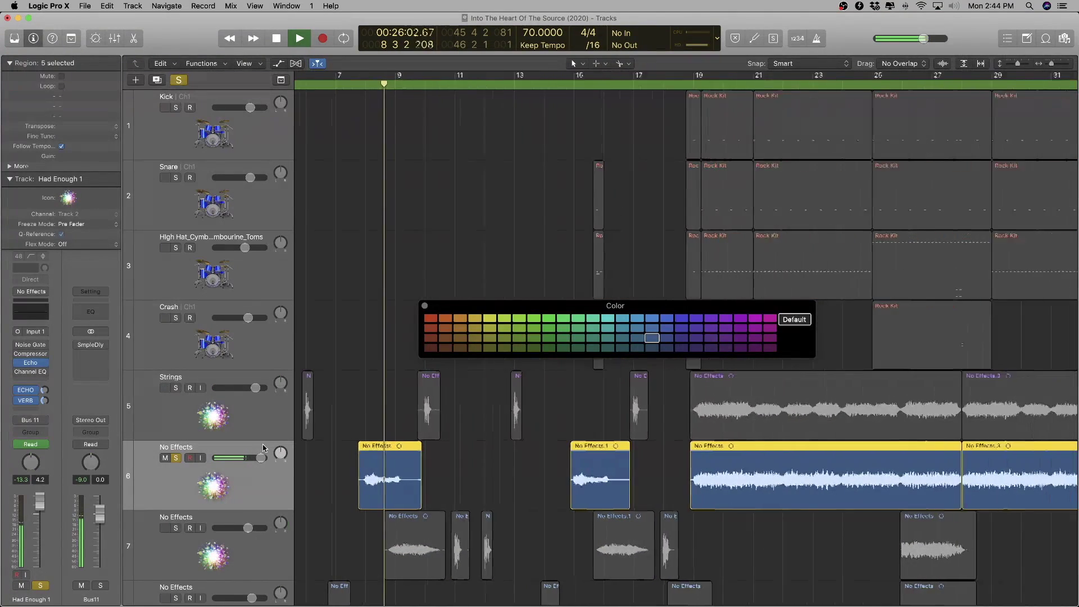
key(super+Right)
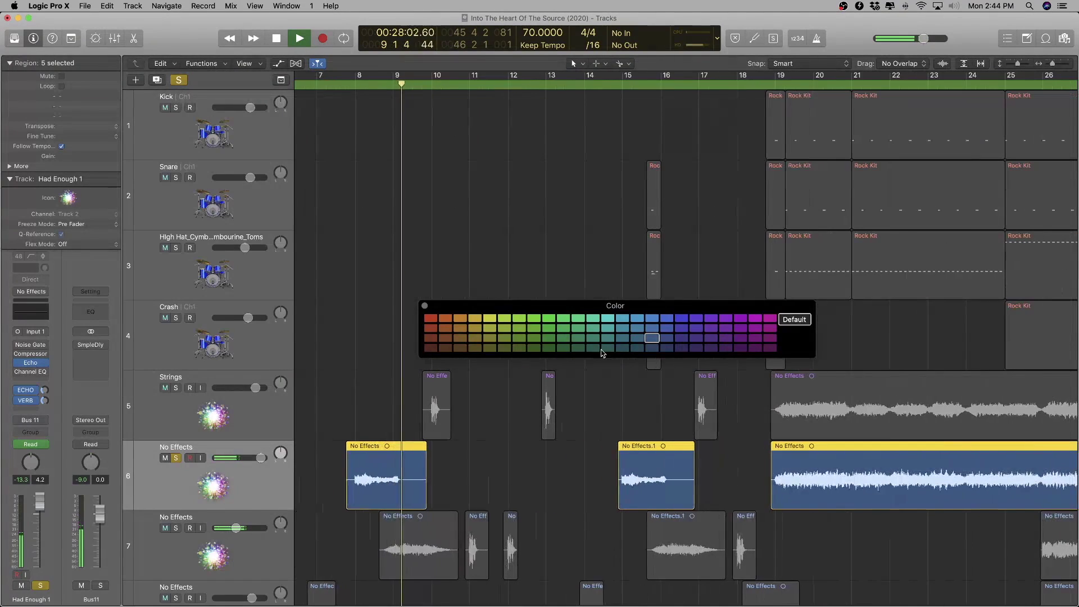
click(628, 83)
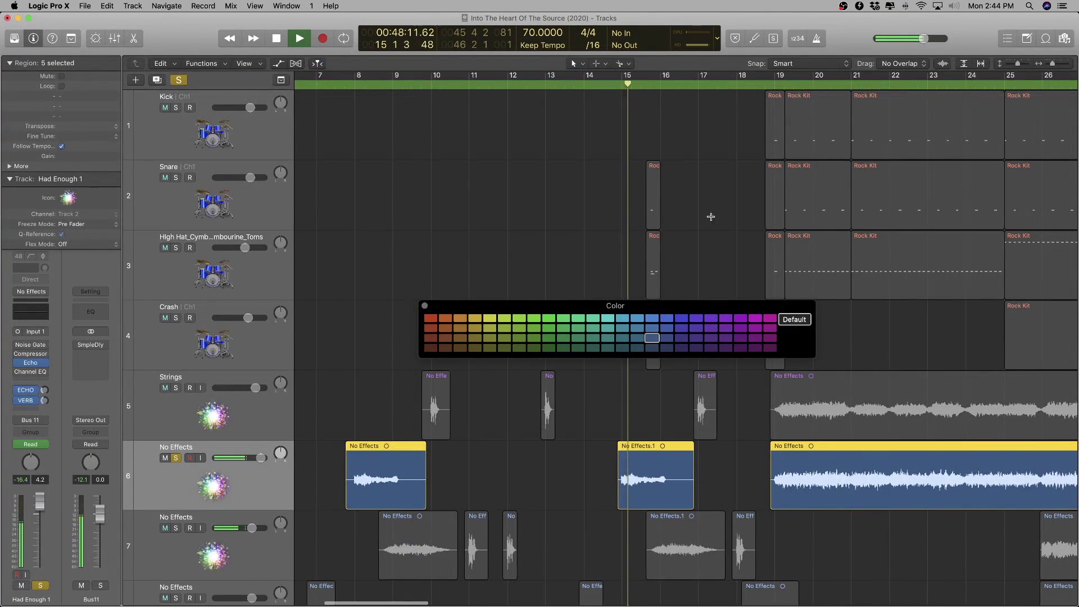
scroll(757, 393, right, 3)
scroll(757, 393, right, 1)
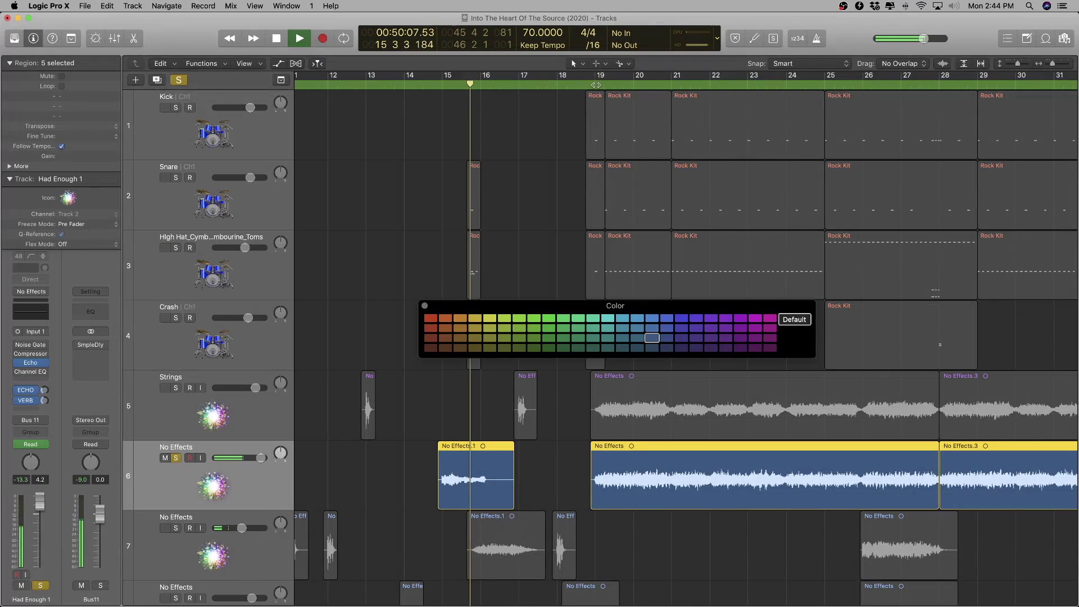
click(595, 83)
- Solo the Strings track together with track 6 to compare both parts during playback
key(super+Left)
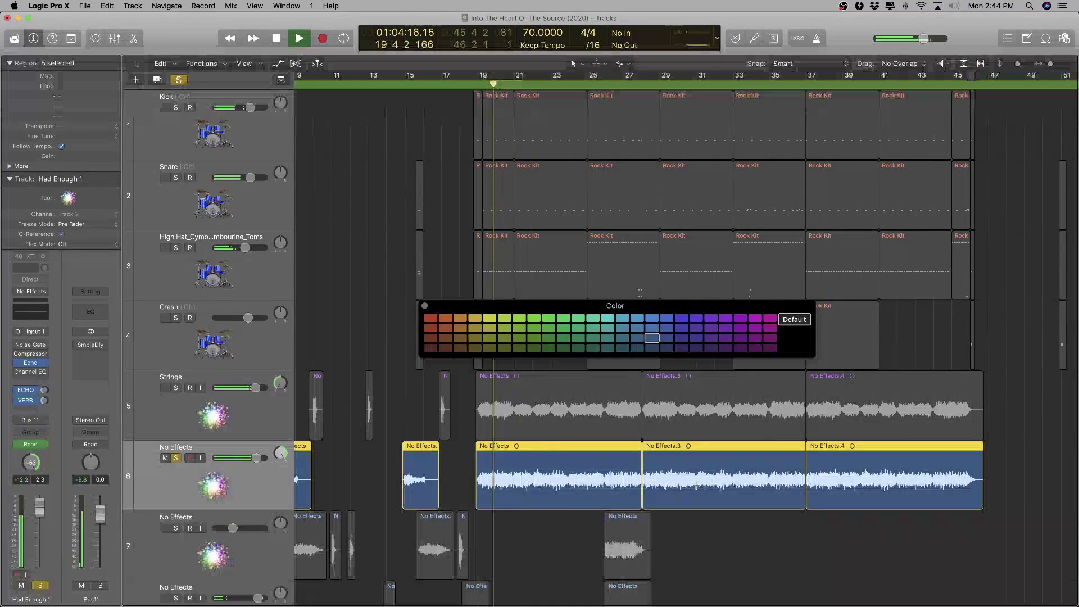
key(super+Left)
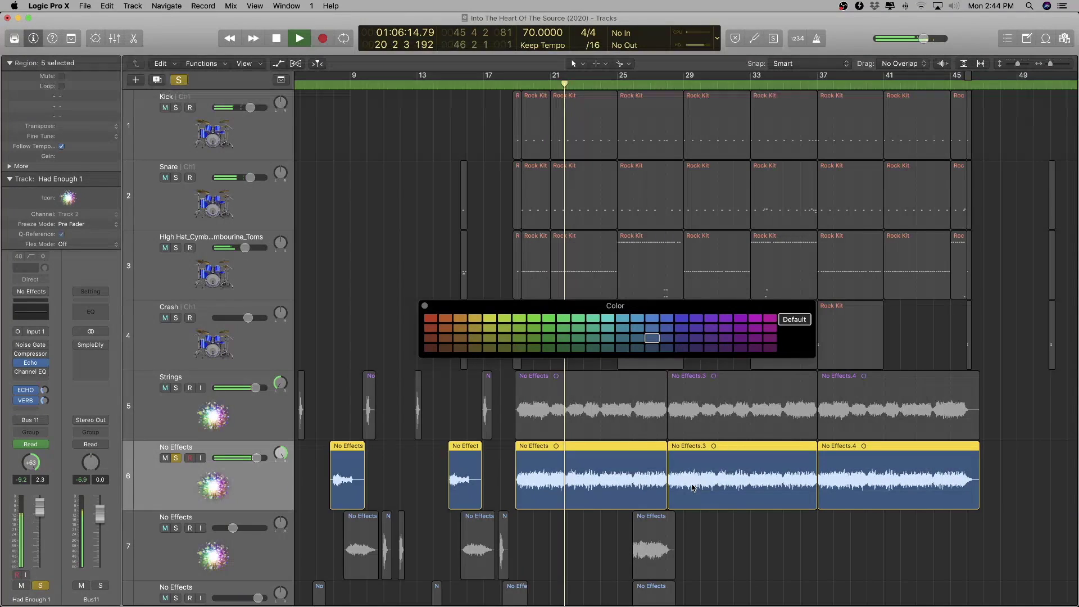
key(super+Right)
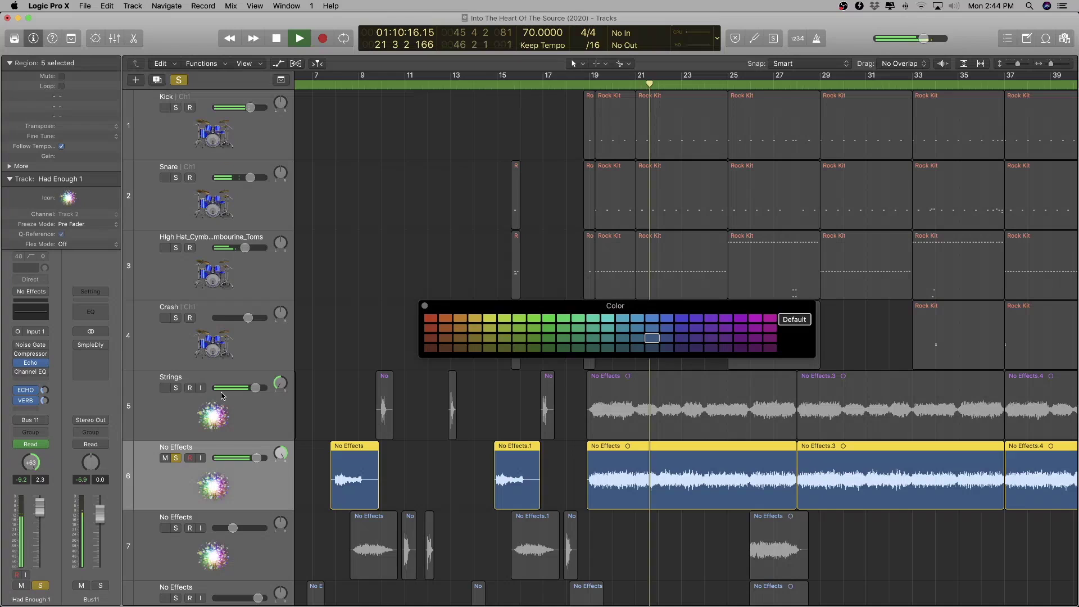
alt+click(175, 389)
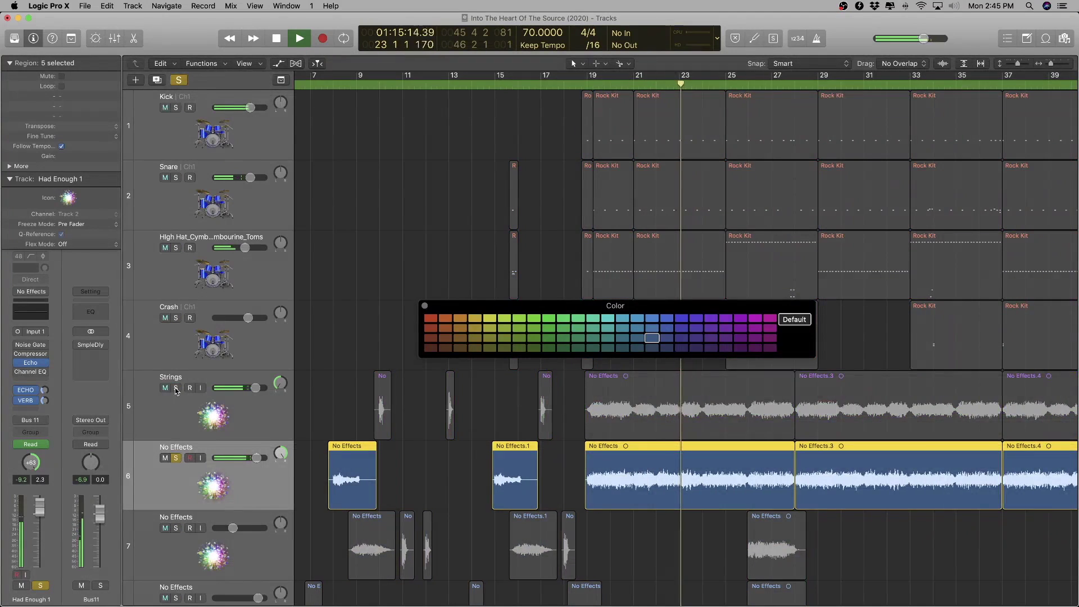
click(175, 388)
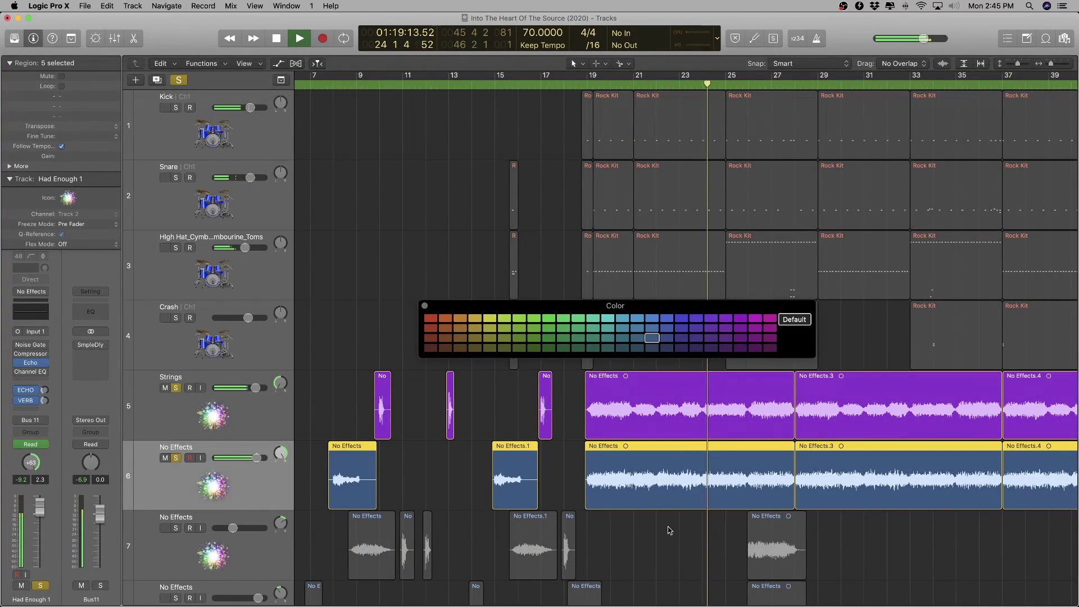
- Stop playback and duplicate the Strings track together with its channel settings
key(space)
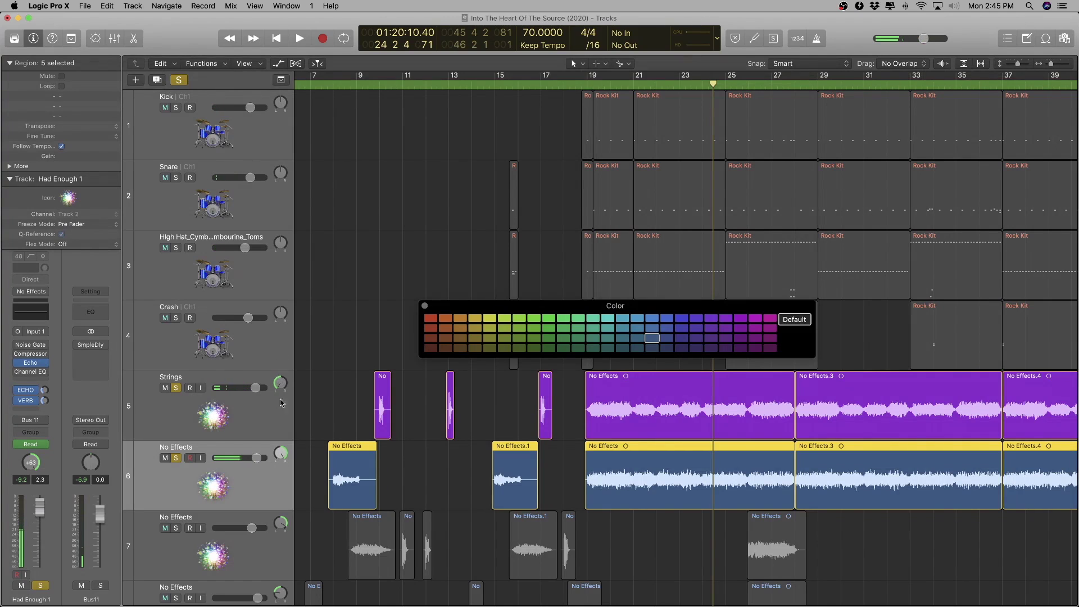
click(205, 409)
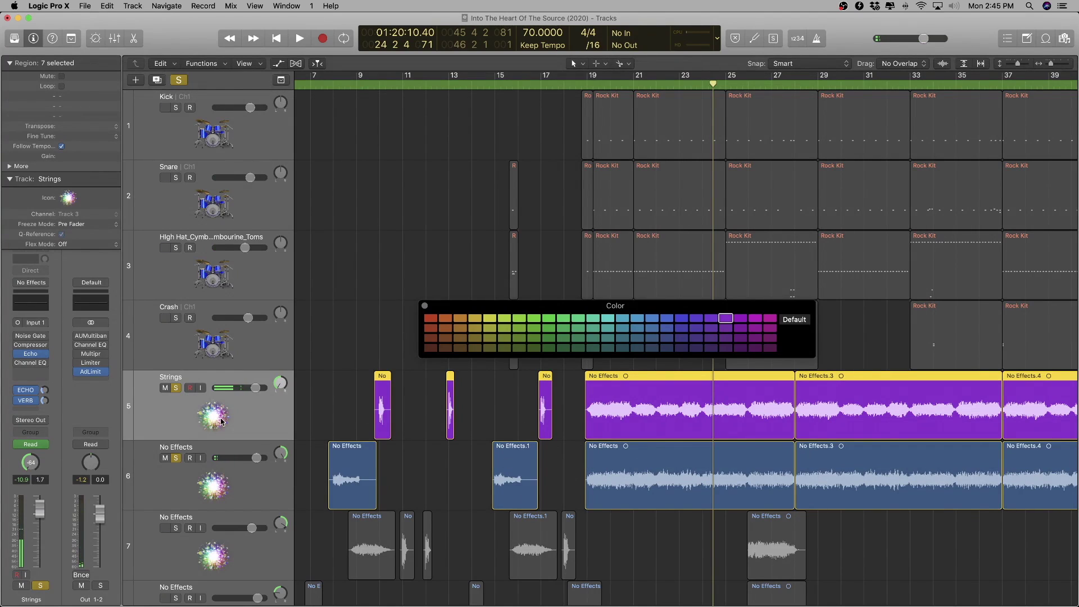
key(super+d)
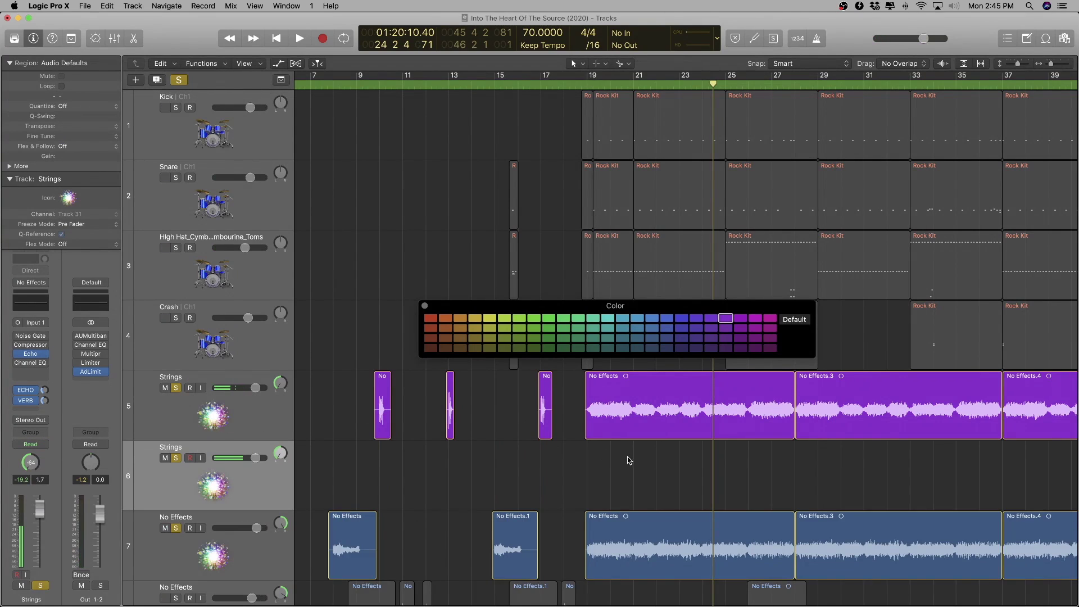
- Move the three long regions from Strings straight down onto the duplicate track at position 18 4 3 1, including their track automation
drag(771, 453, 1059, 438)
scroll(1052, 438, down, 5)
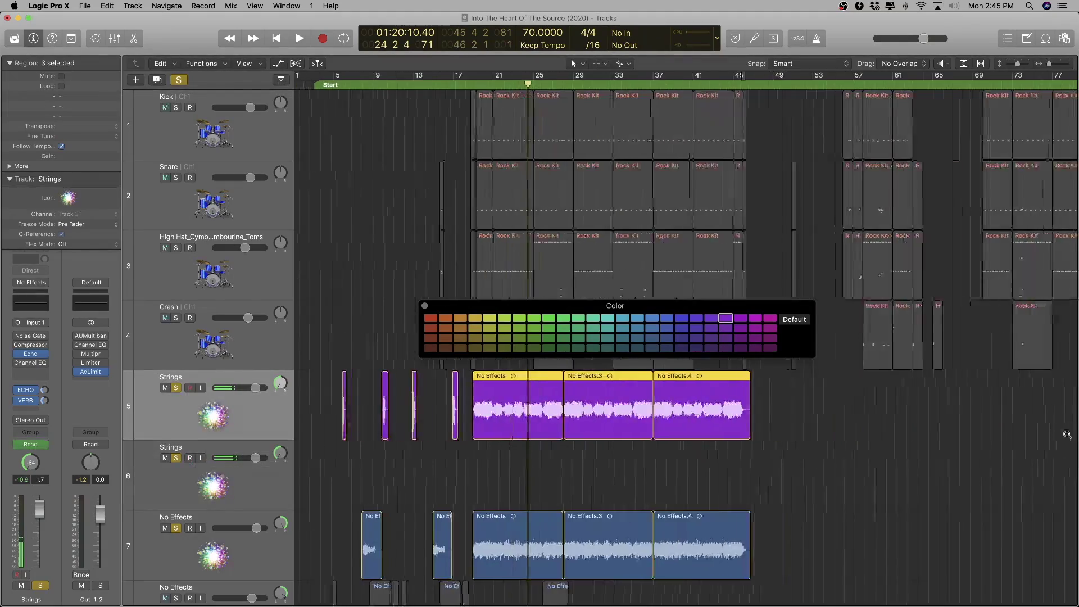
scroll(1053, 438, up, 3)
scroll(1053, 439, up, 5)
scroll(440, 474, left, 4)
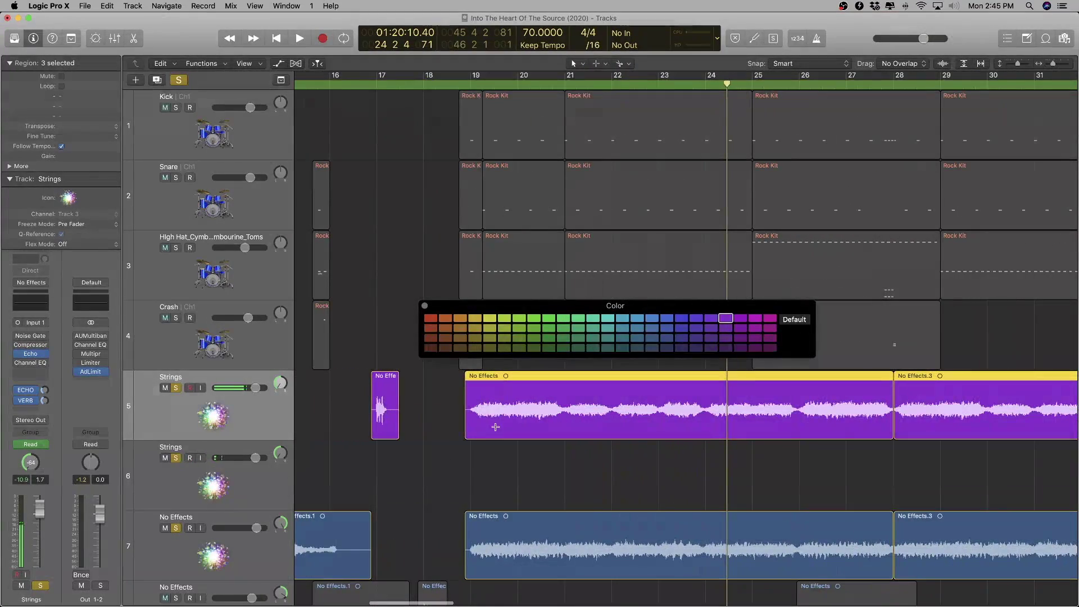
drag(486, 379, 486, 380)
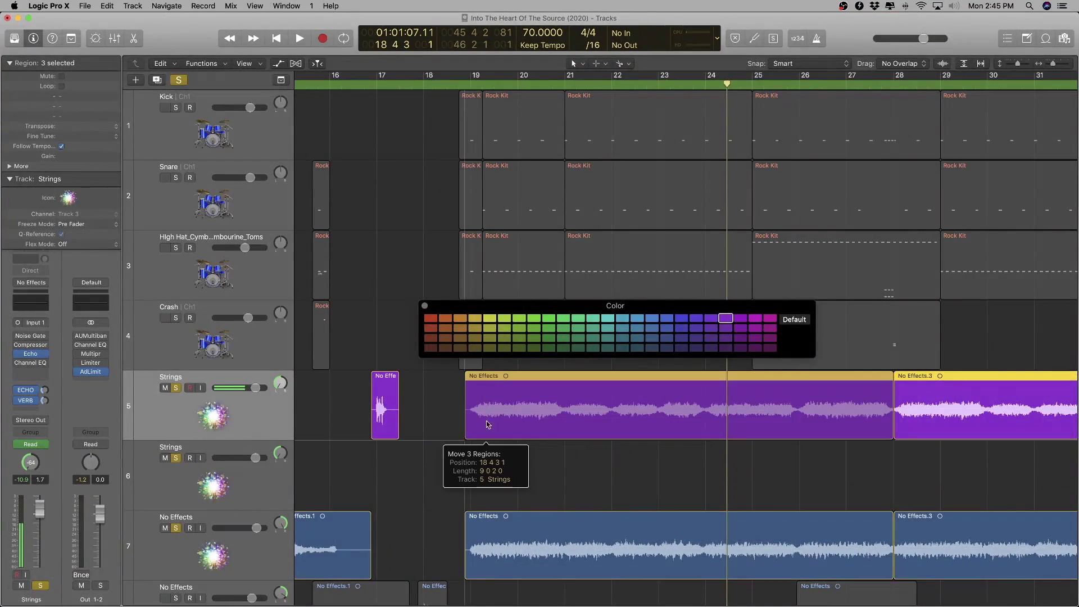
drag(487, 421, 488, 462)
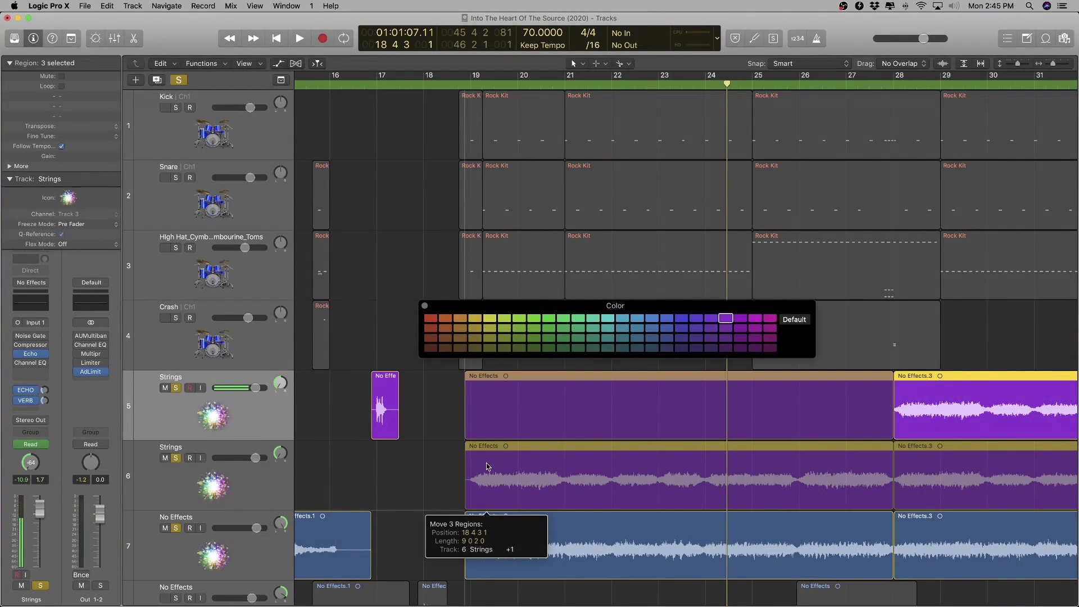
drag(487, 508, 488, 462)
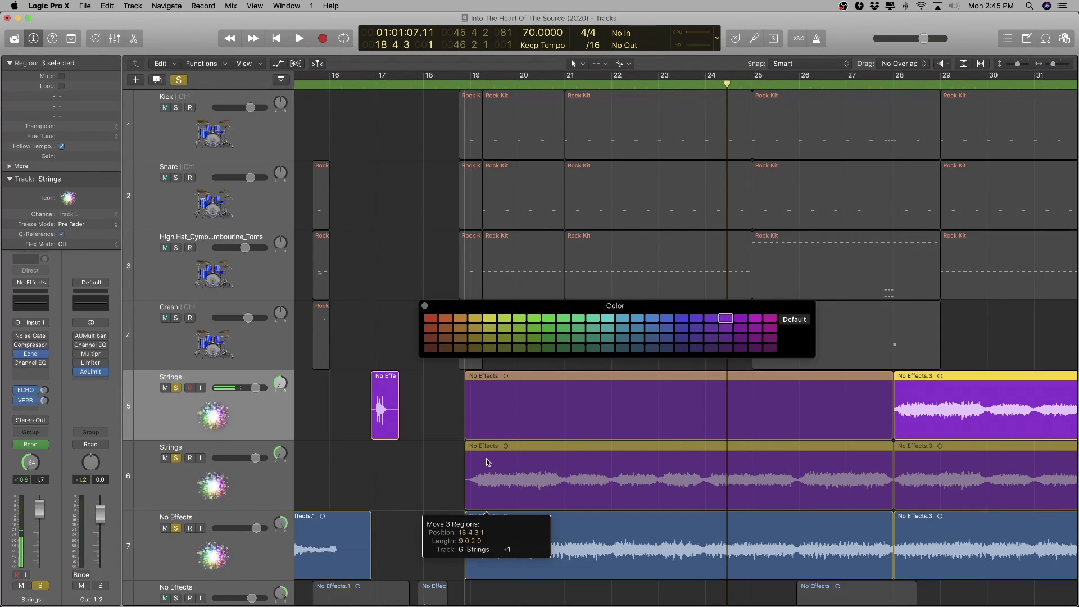
drag(487, 462, 481, 462)
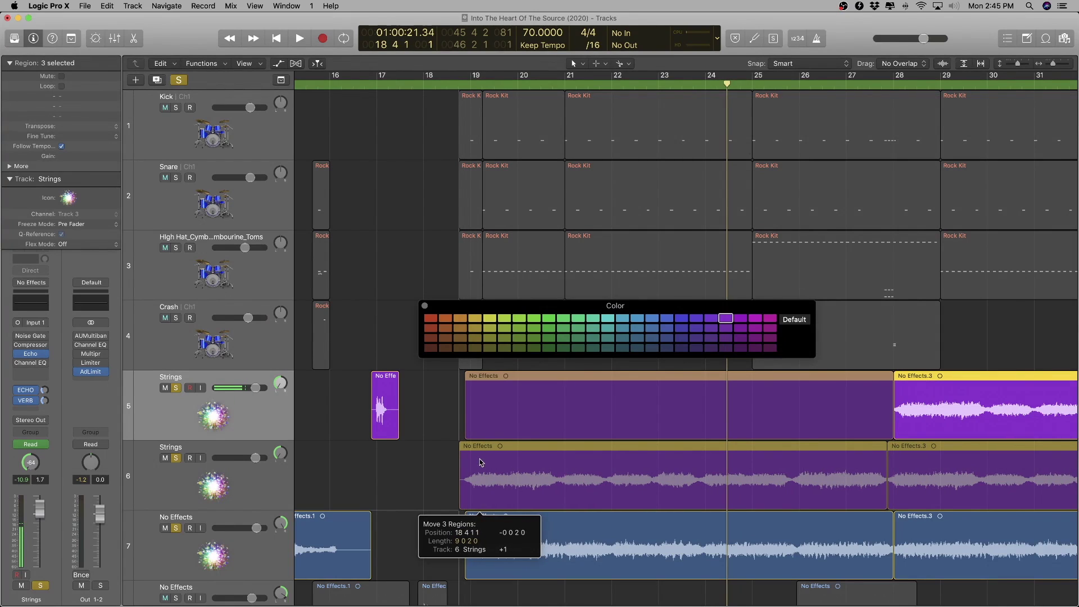
drag(480, 462, 487, 462)
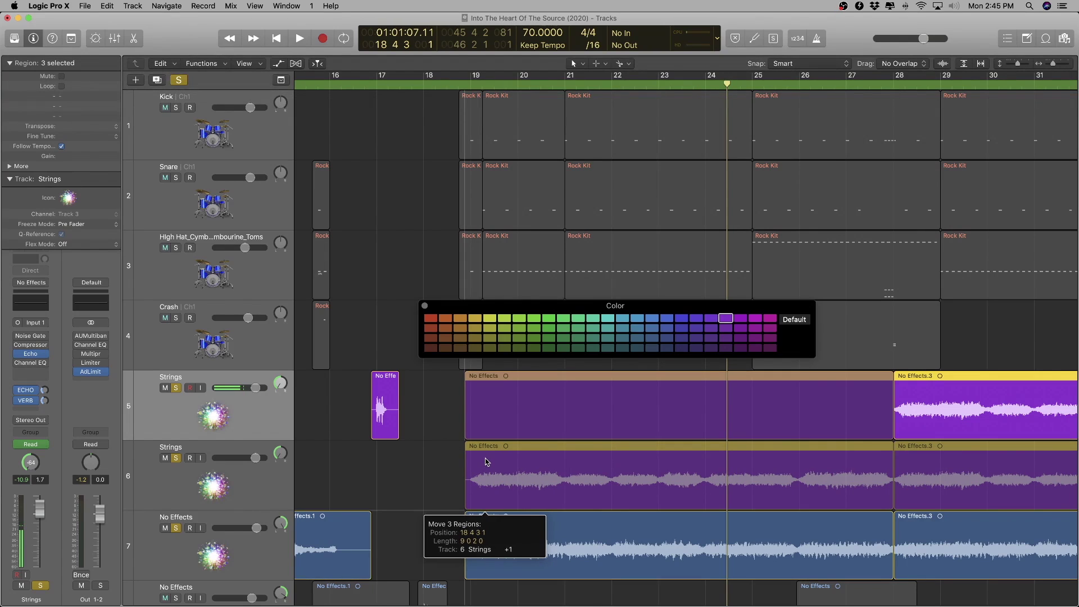
drag(487, 462, 487, 462)
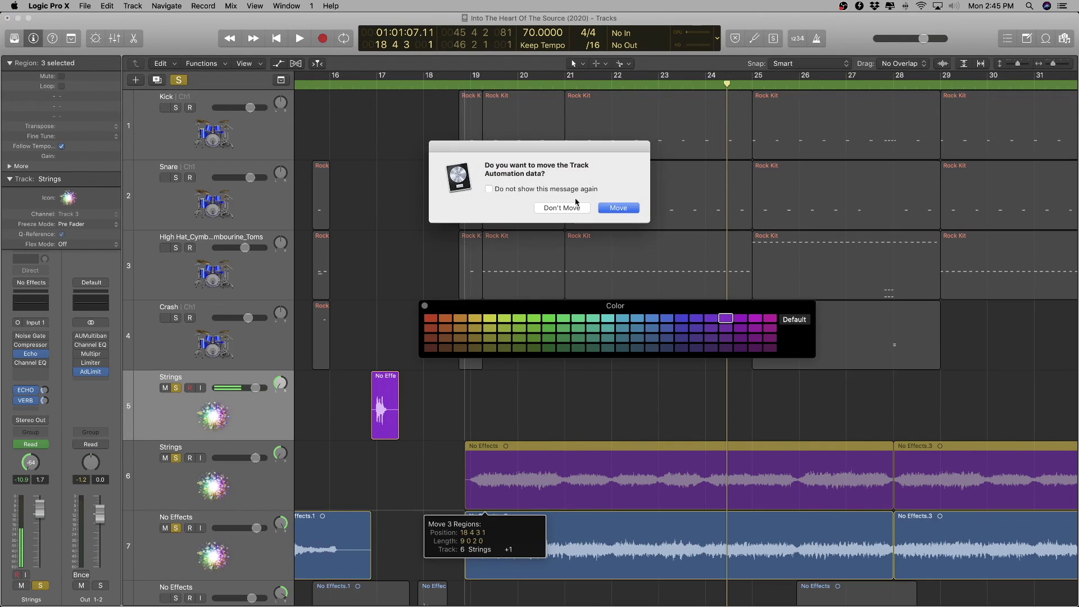
click(618, 207)
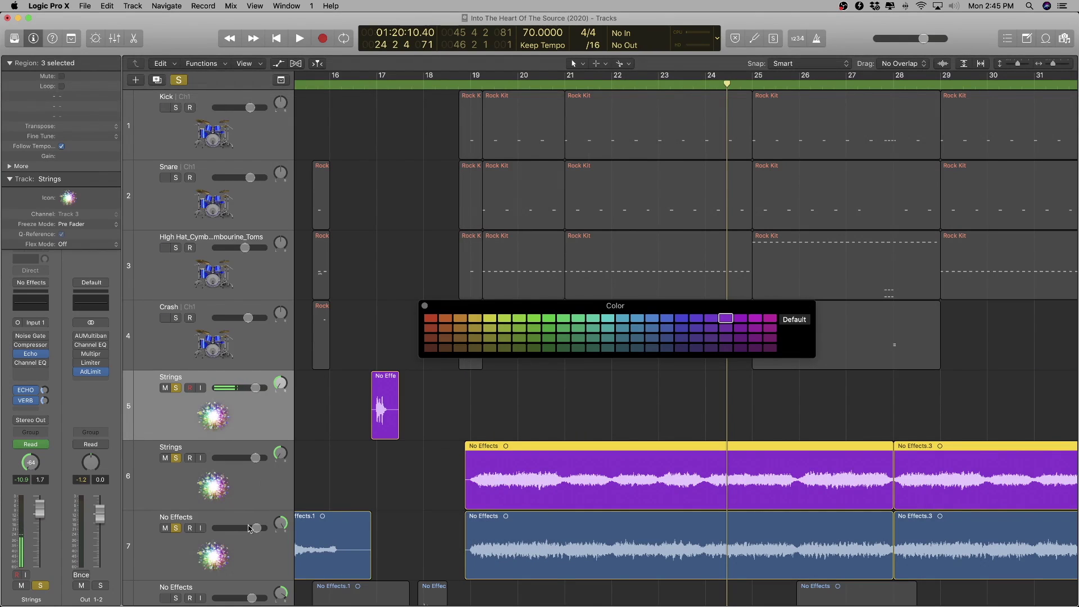
- Rename the duplicated Strings track as String Pad Left
double_click(207, 449)
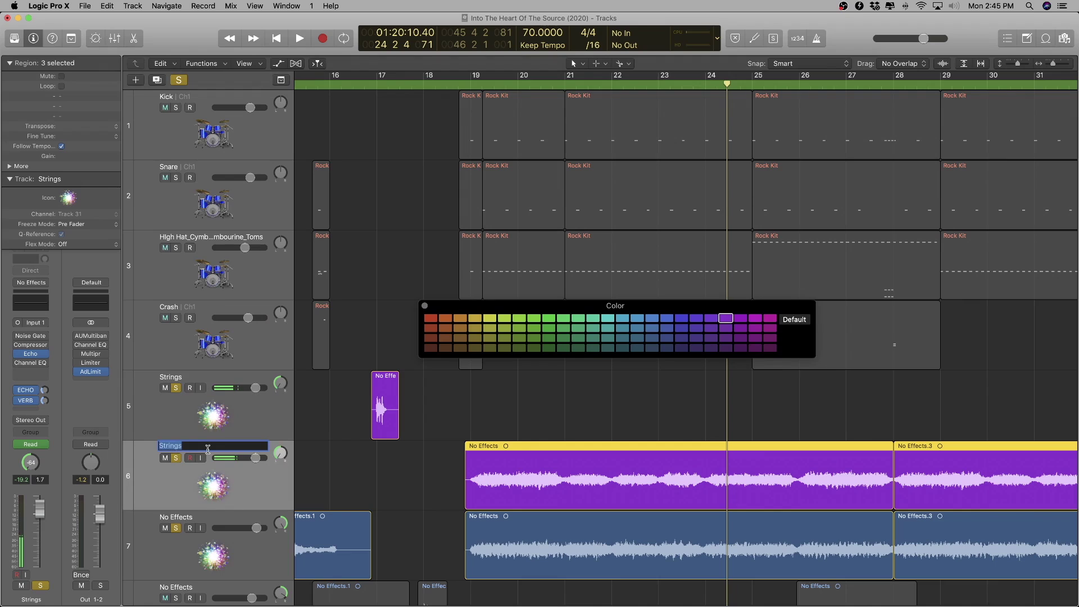
text(String Pad Left)
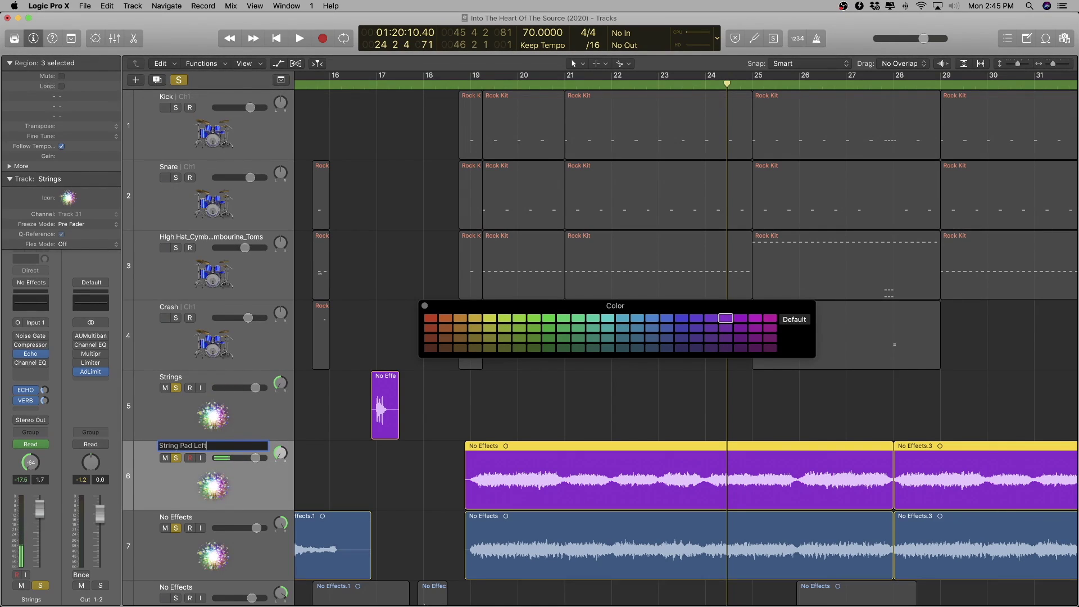
key(Return)
- Duplicate No Effects track 7 with its settings and rename the duplicate as RT String Pad
click(214, 563)
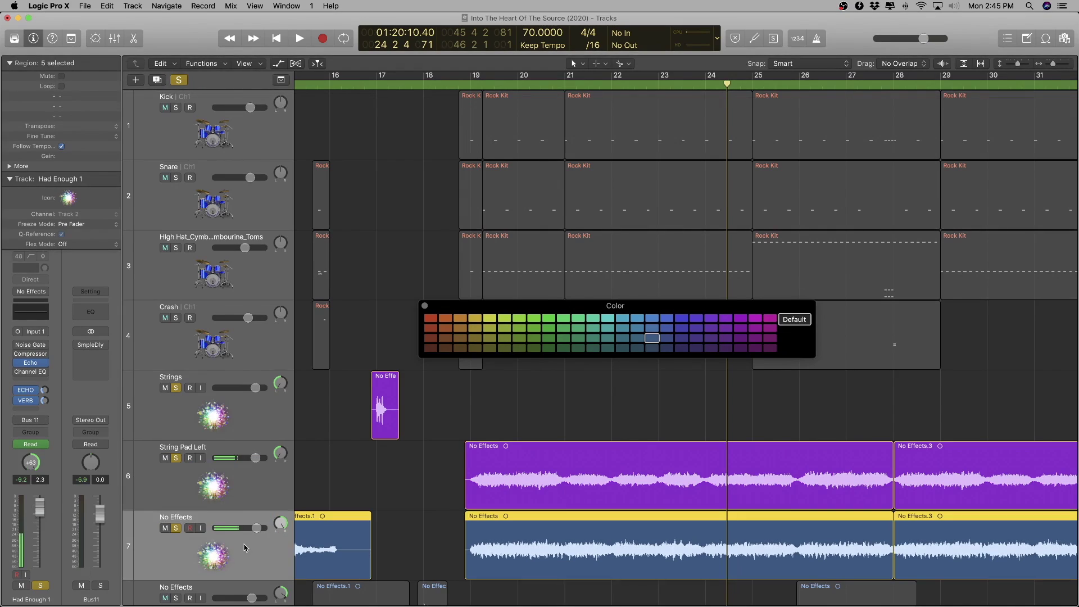
scroll(225, 556, down, 3)
click(245, 541)
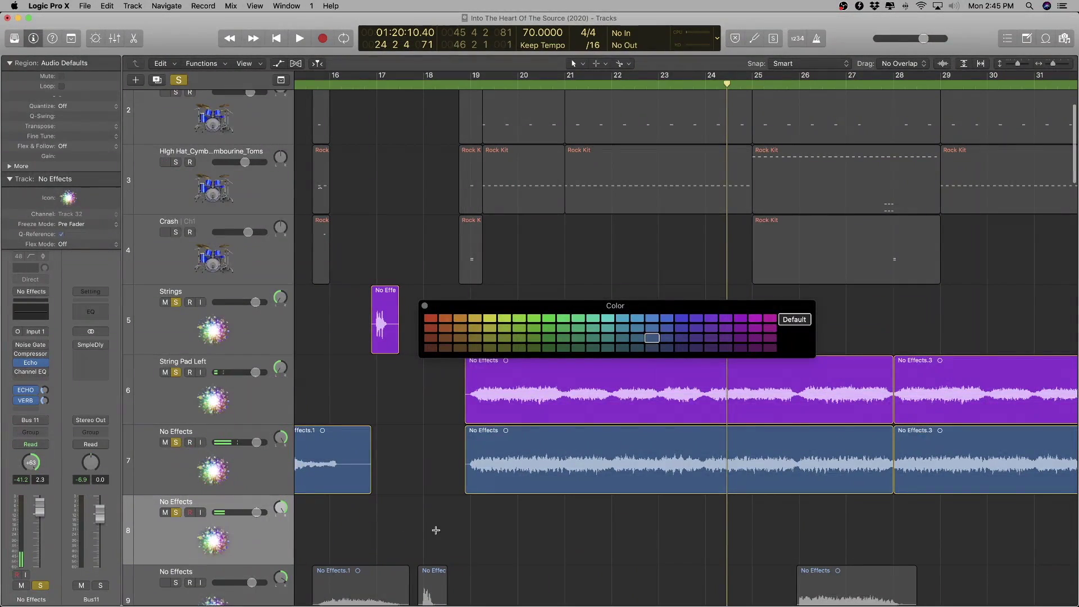
scroll(458, 531, left, 5)
scroll(458, 531, down, 5)
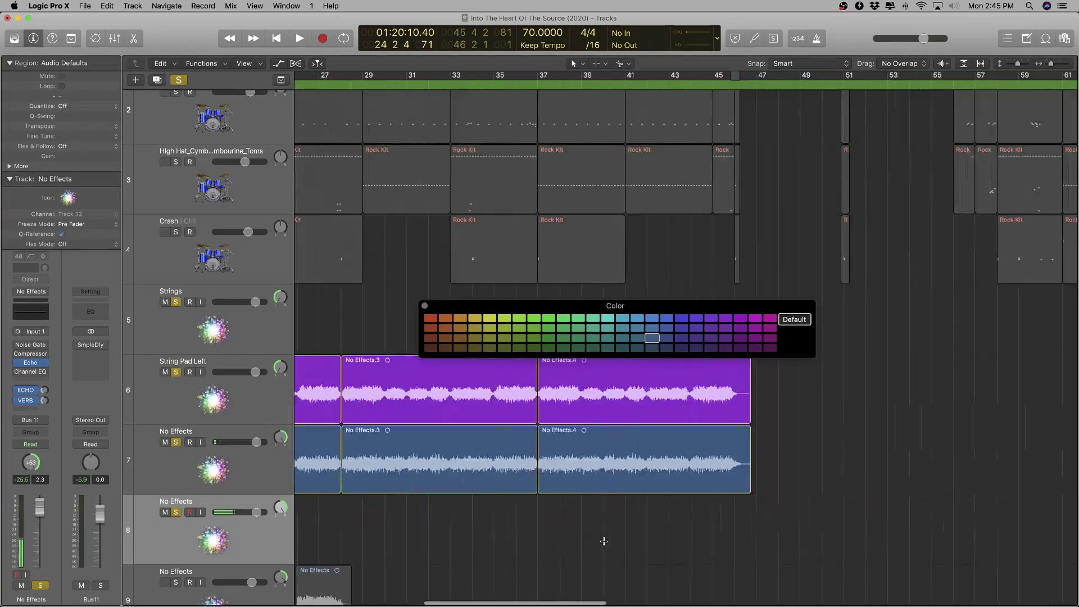
scroll(458, 534, up, 5)
double_click(187, 500)
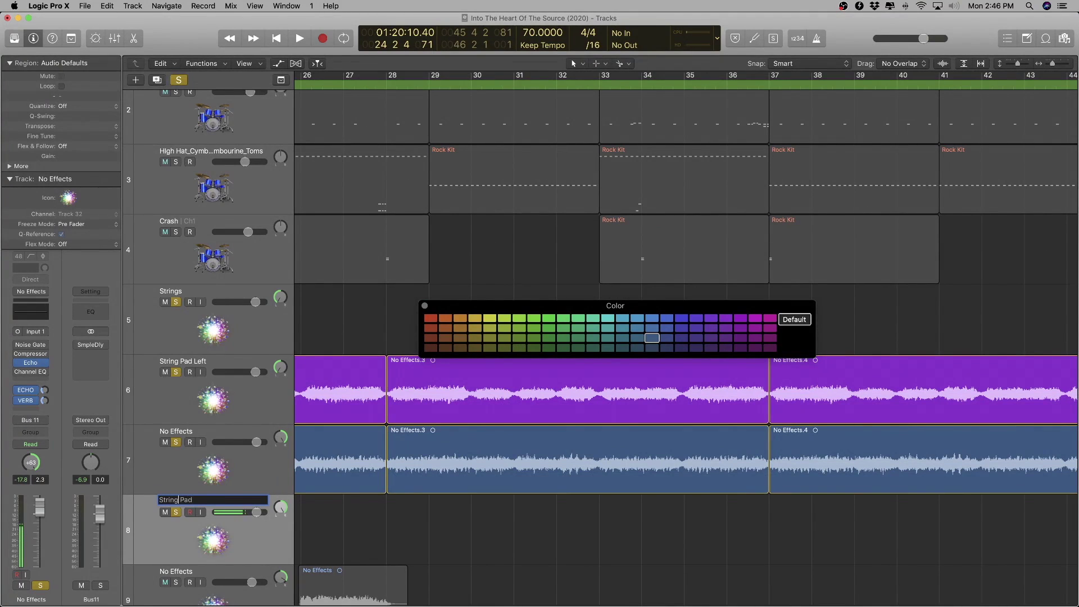
key(Return)
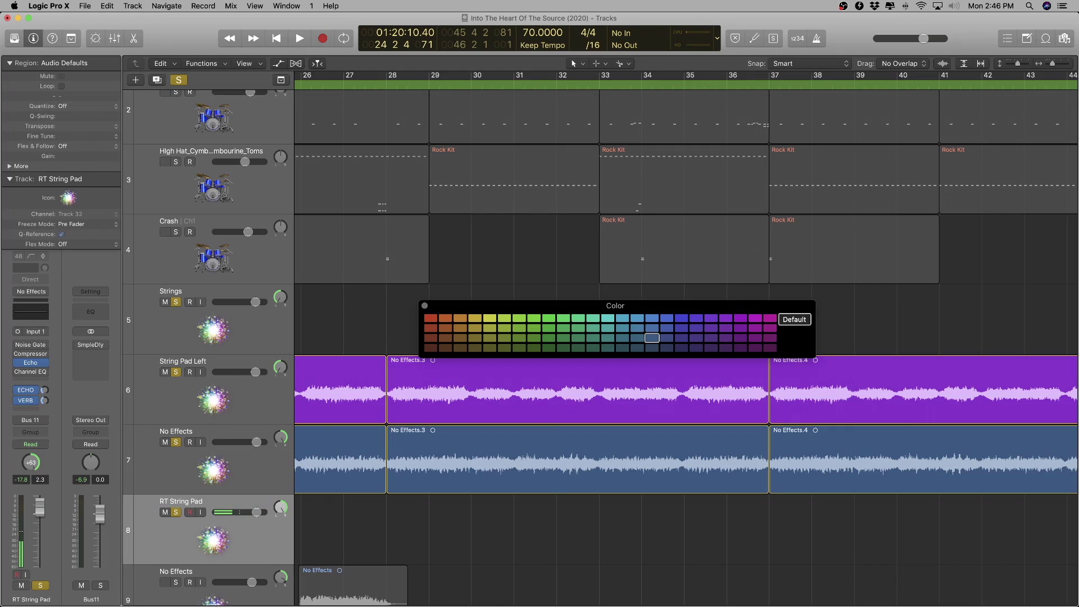
- Rename the String Pad Left track as LT String Pad
key(Up)
key(Up)
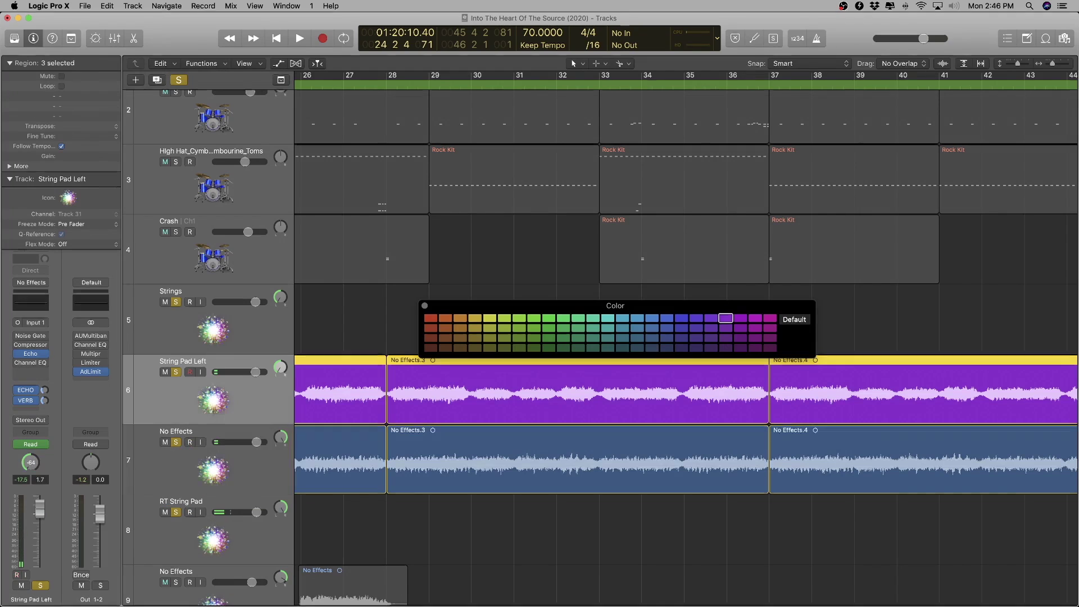
double_click(195, 359)
key(Left)
key(Left)
key(Left)
key(Left)
key(Left)
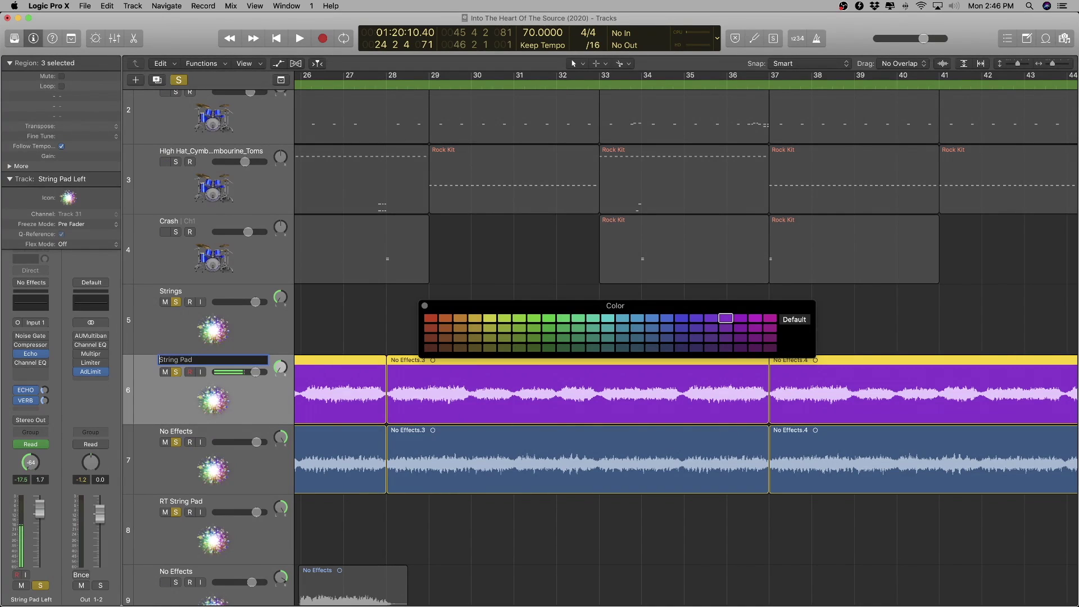
text(LT)
key(Return)
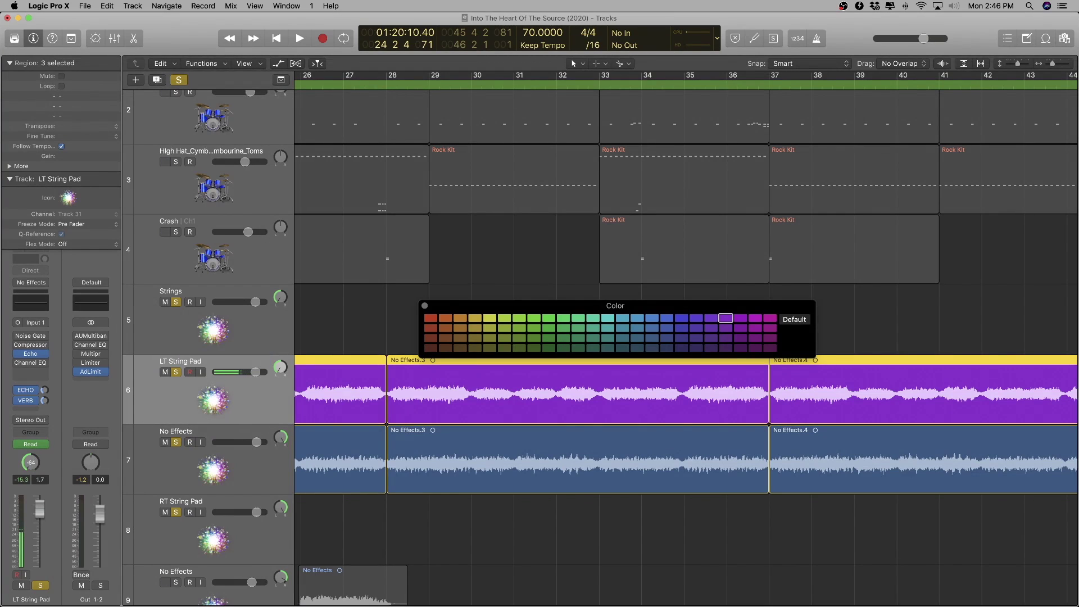
- Move the three long regions from No Effects track 7 down onto RT String Pad, including their track automation
scroll(371, 524, down, 6)
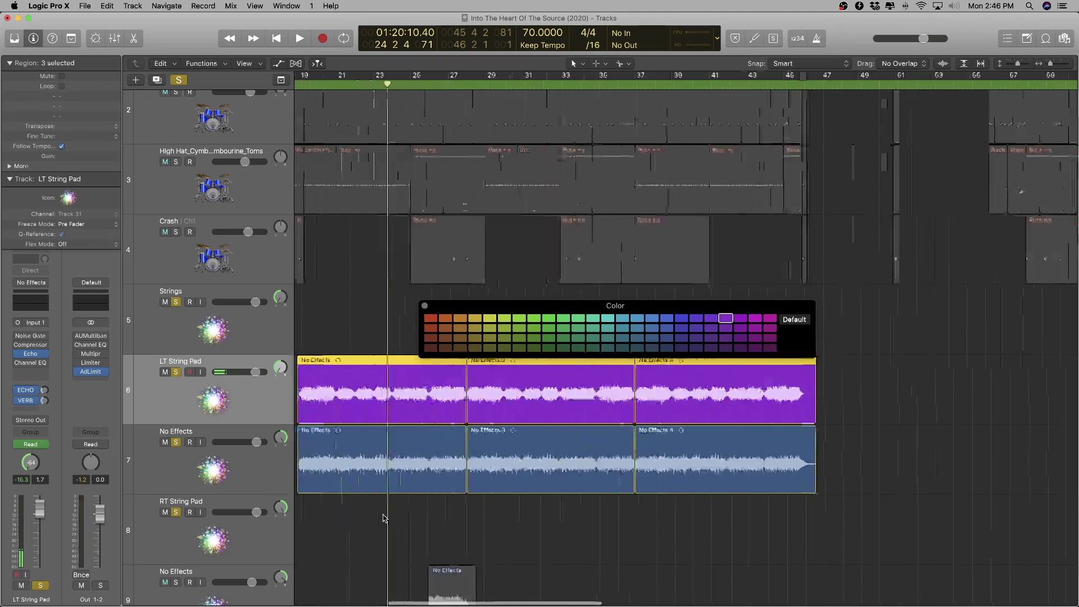
drag(450, 507, 750, 457)
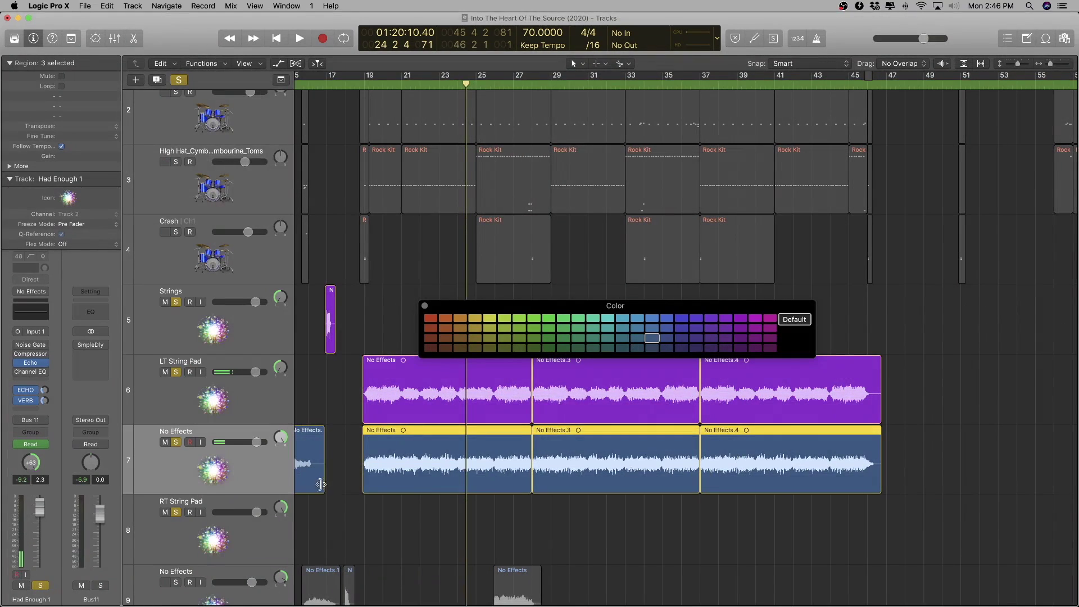
drag(406, 436, 407, 518)
click(617, 209)
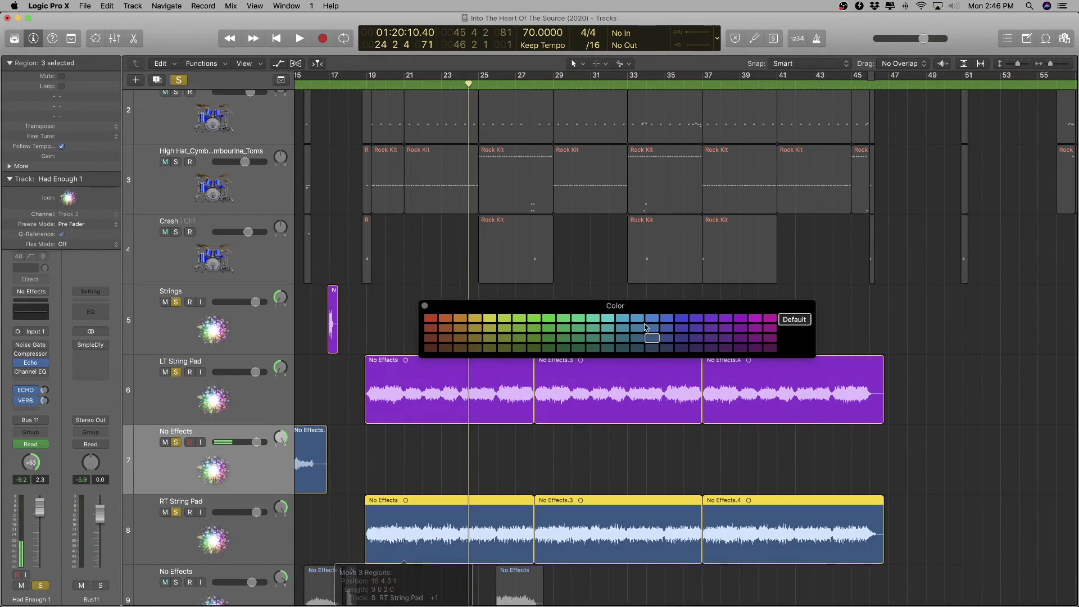
- Color the RT String Pad regions purple and check the track's color in the mixer
click(726, 319)
key(super+Right)
click(242, 541)
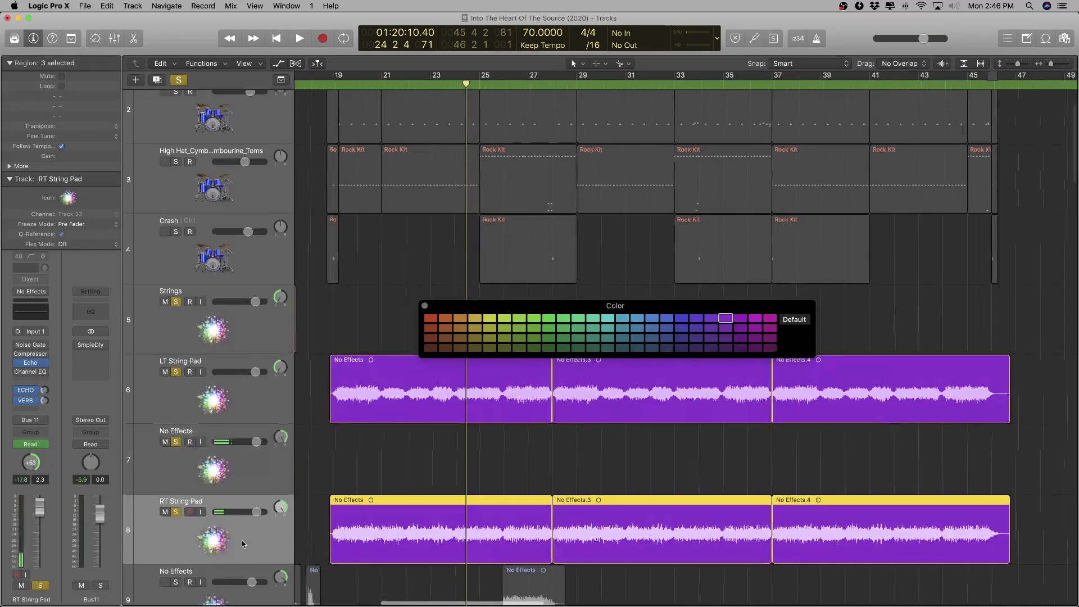
key(x)
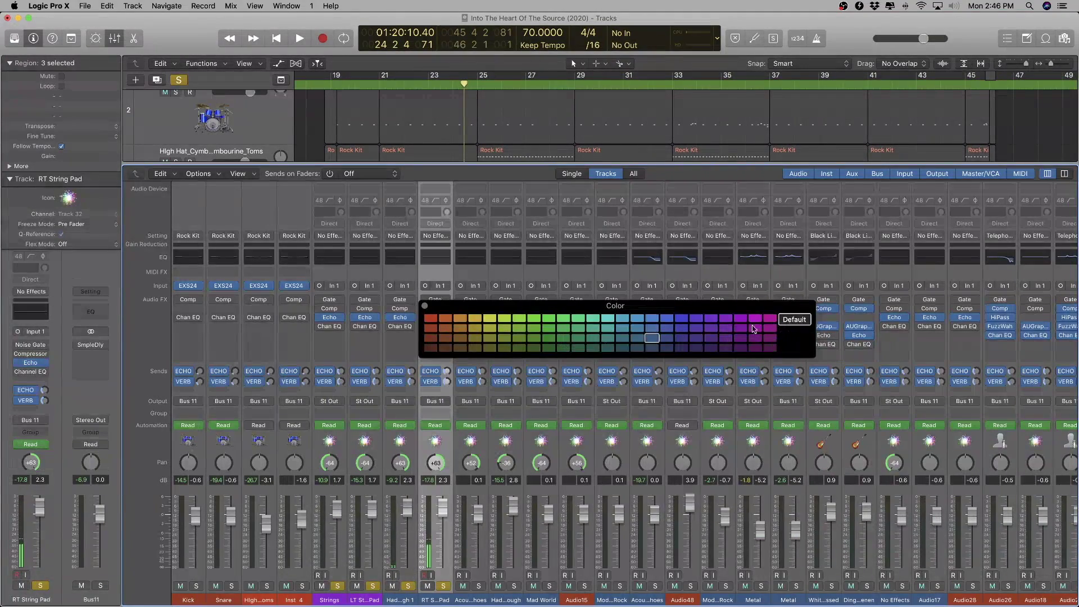
key(x)
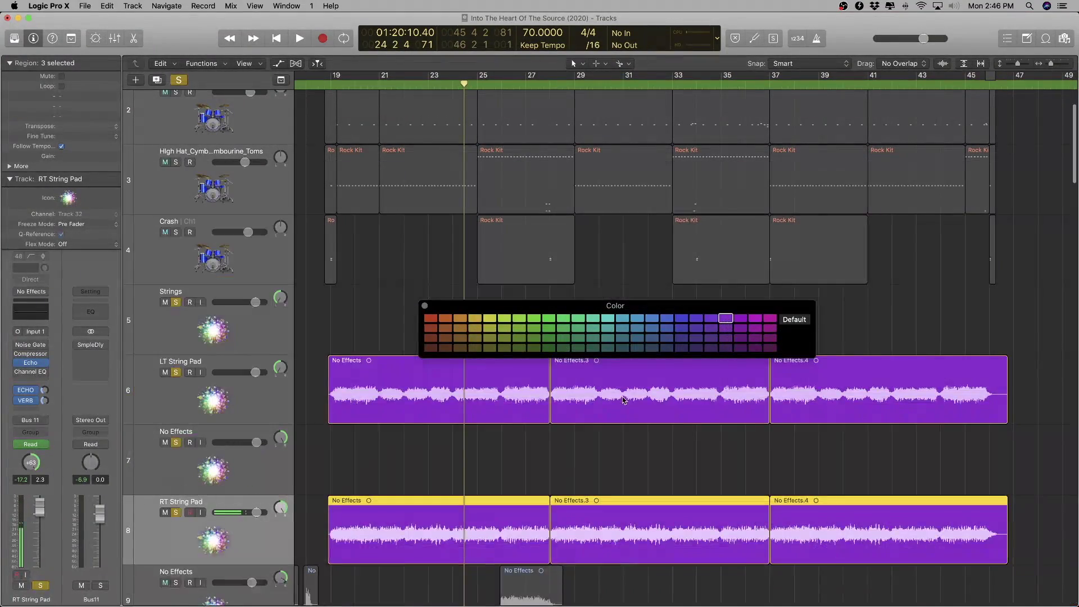
- Select LT String Pad along with RT String Pad, color them and their regions orange, and check the mixer
shift+click(220, 406)
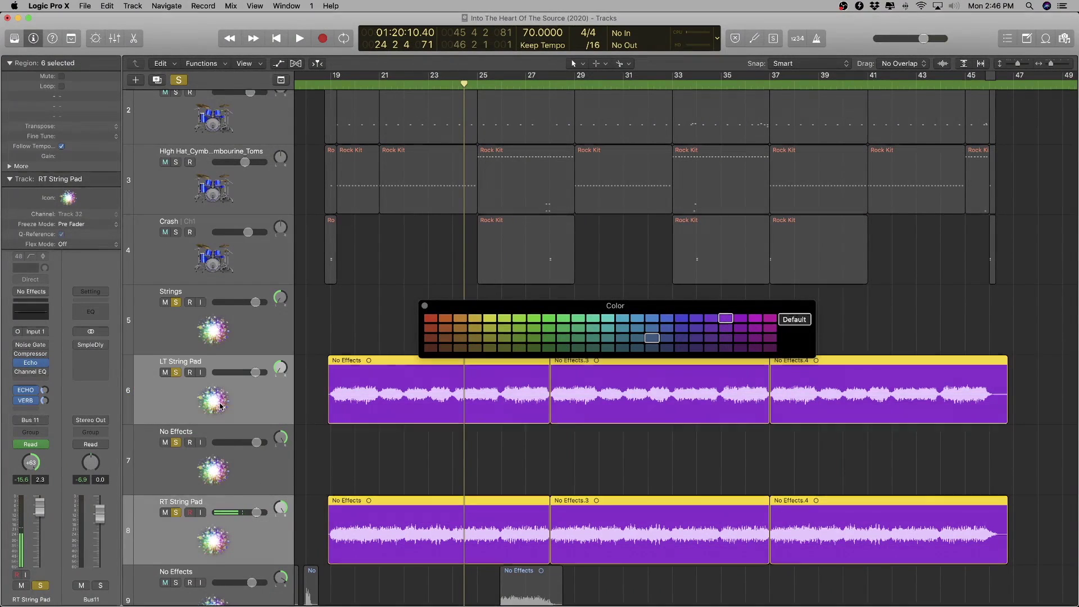
click(460, 318)
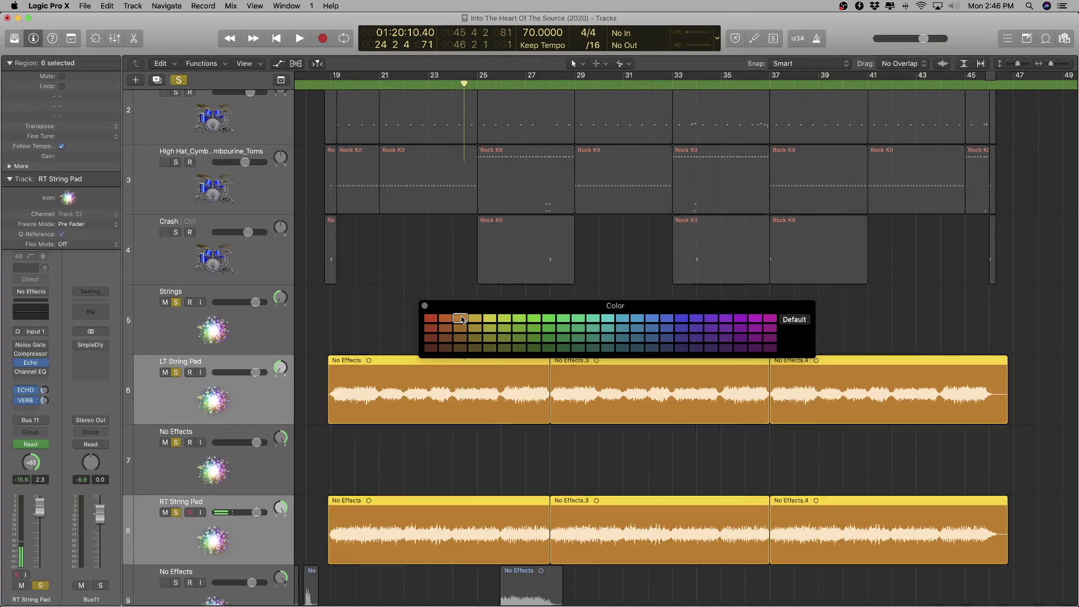
key(x)
key(x)
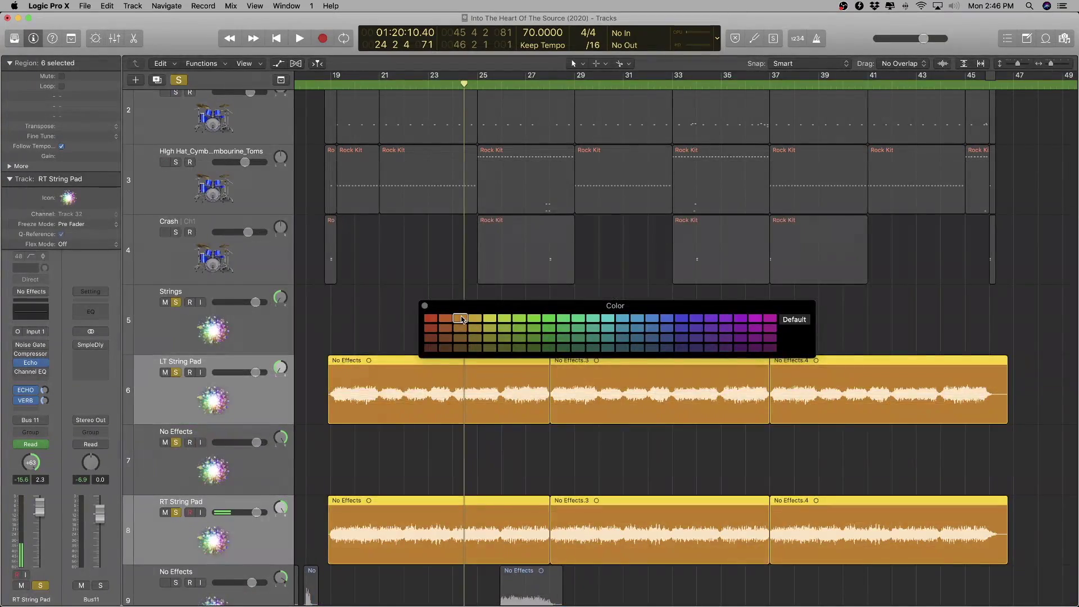
- Audition No Effects track 7 from its first region near bar 8 to about bar 11
scroll(525, 525, down, 10)
scroll(303, 460, up, 7)
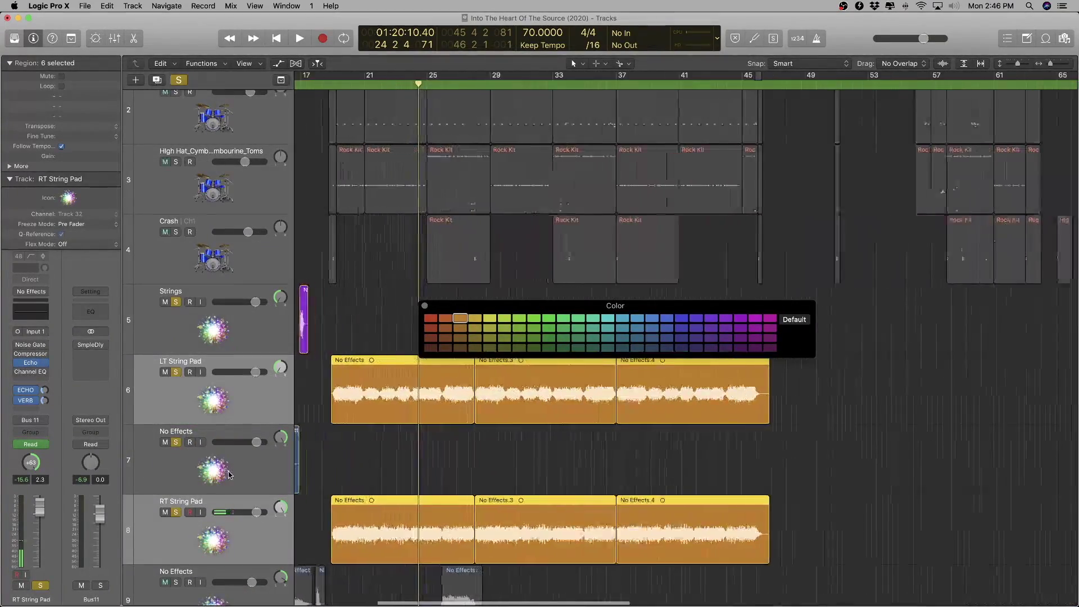
scroll(340, 459, left, 5)
click(220, 471)
key(space)
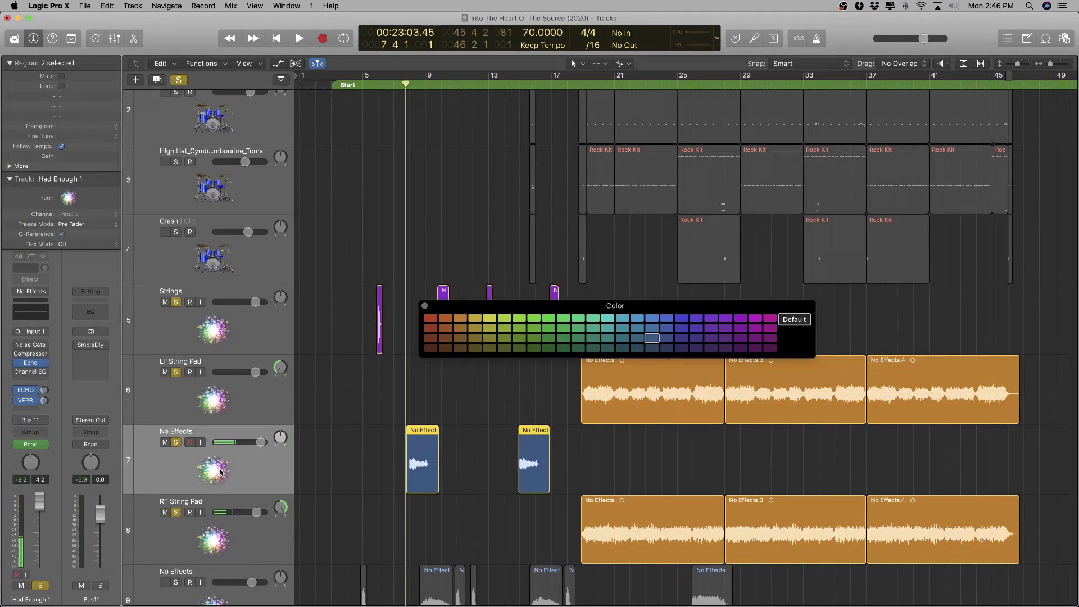
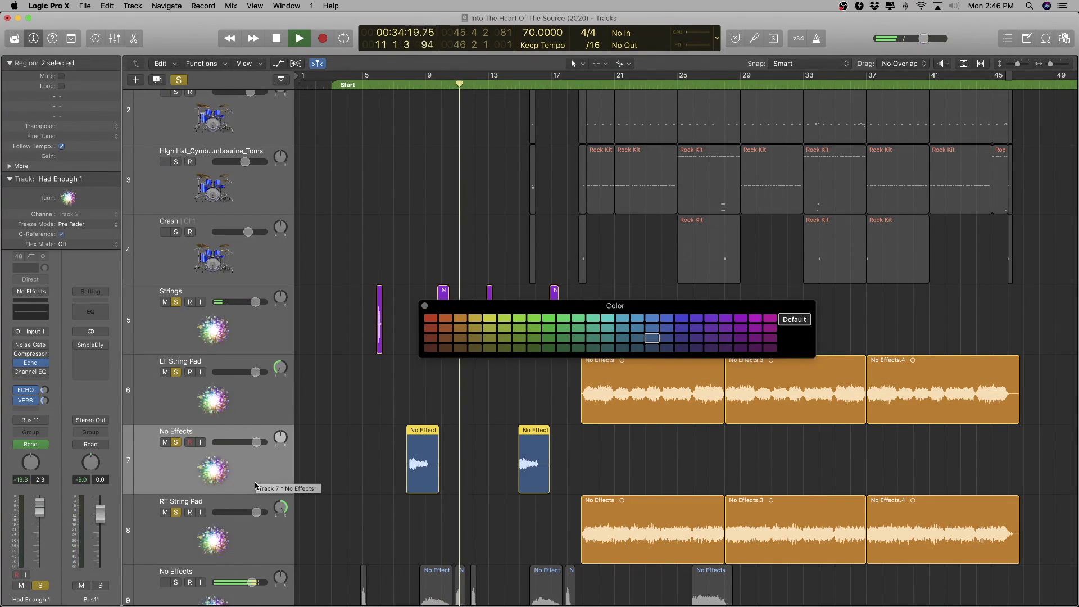
key(space)
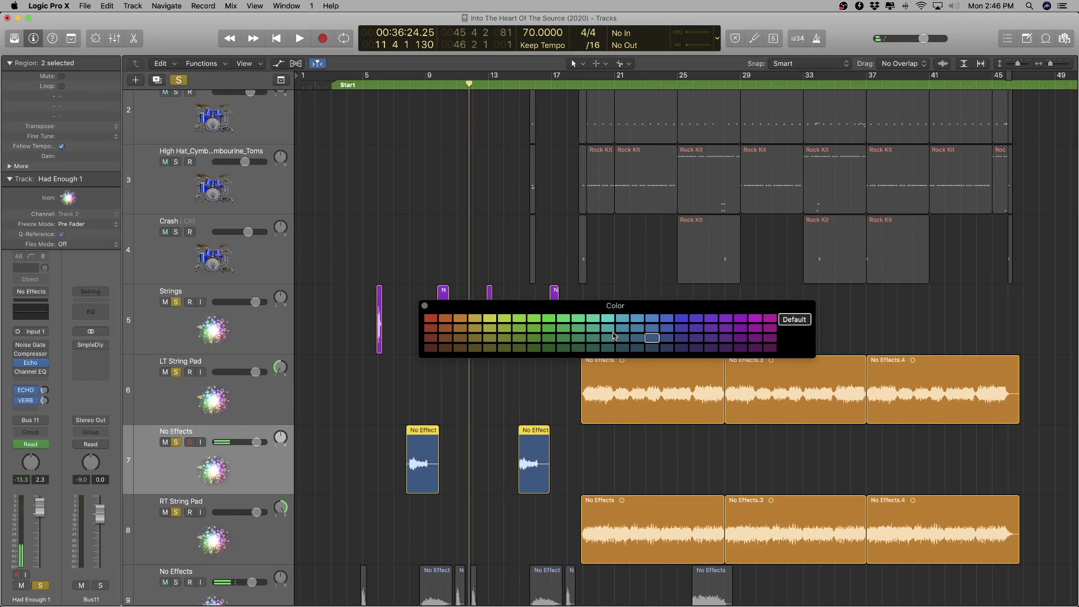
- Audition the second region on No Effects track 7 from about bar 15 to bar 16
click(521, 83)
key(space)
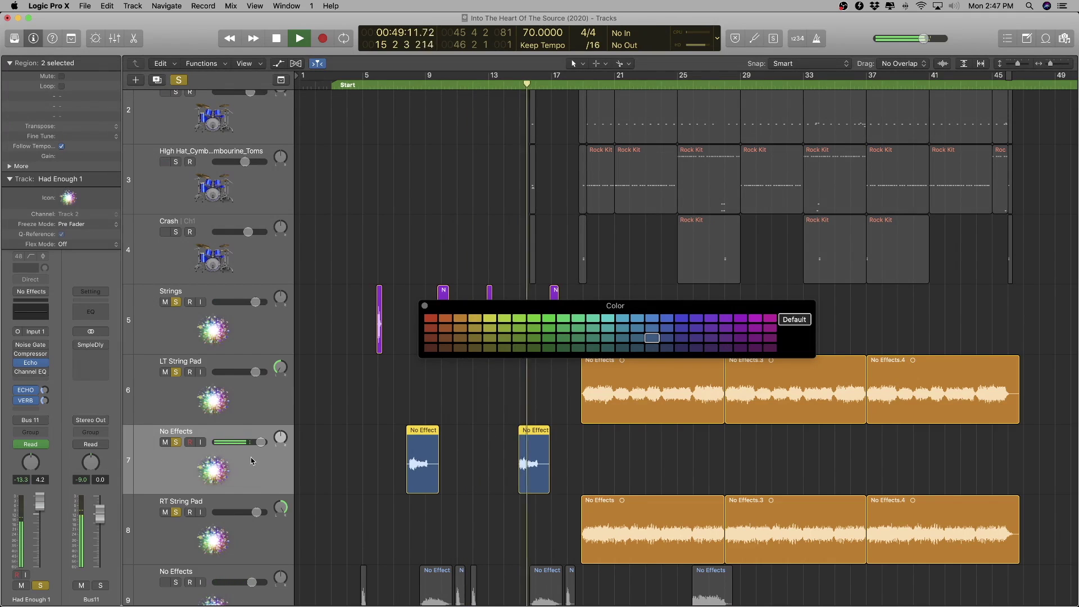
scroll(228, 477, up, 1)
key(space)
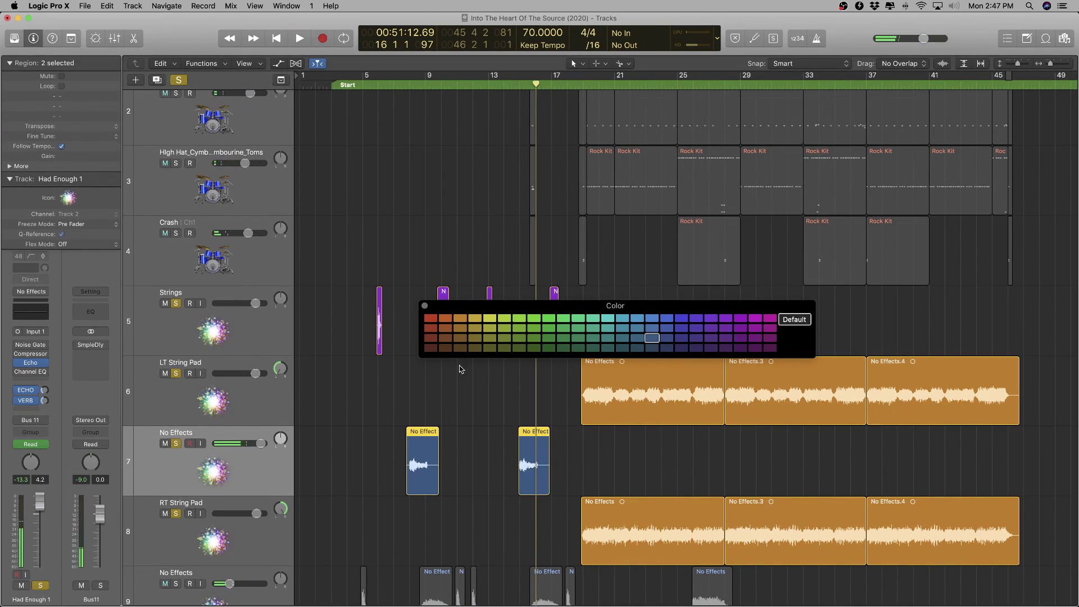
- Color the two No Effects track 7 regions orange and check the track's color in the mixer
click(461, 320)
key(x)
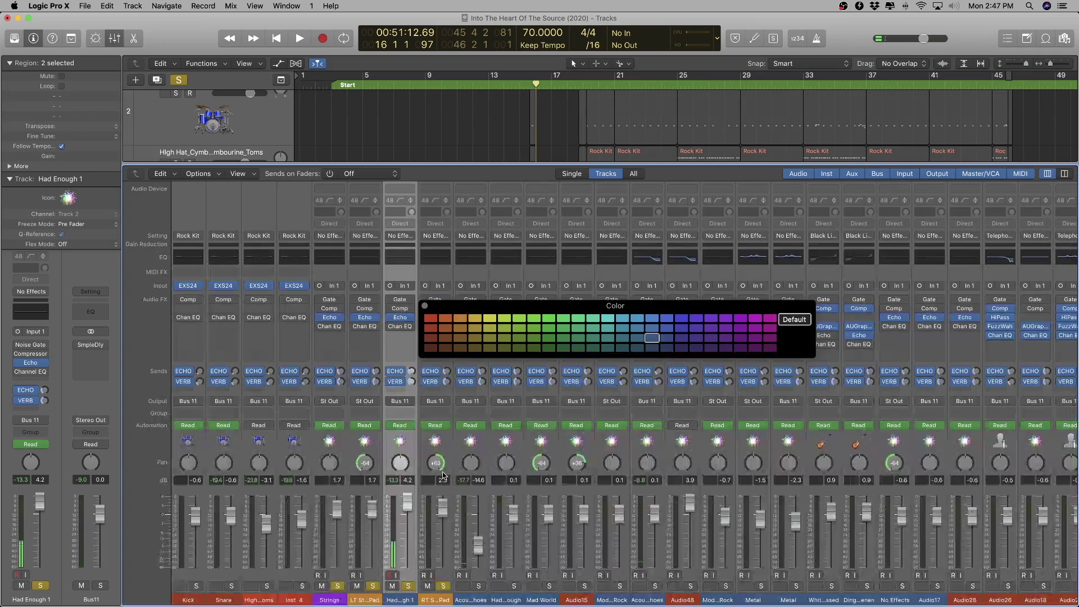
key(super+Left)
key(x)
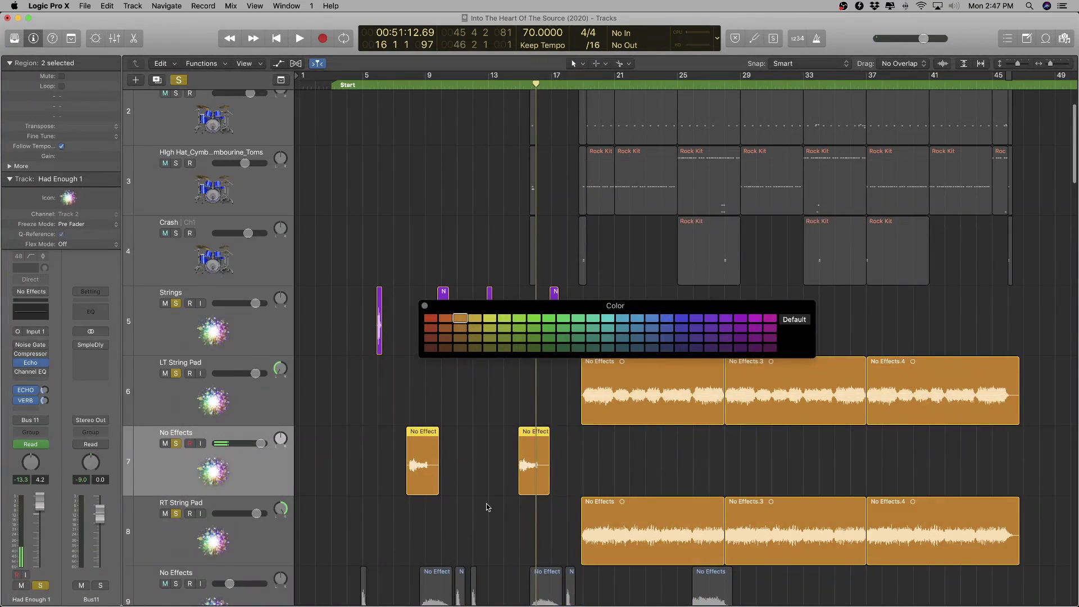
- Turn off solo on the Strings, LT String Pad, No Effects 7 and RT String Pad tracks
key(super+Up)
click(176, 301)
click(181, 355)
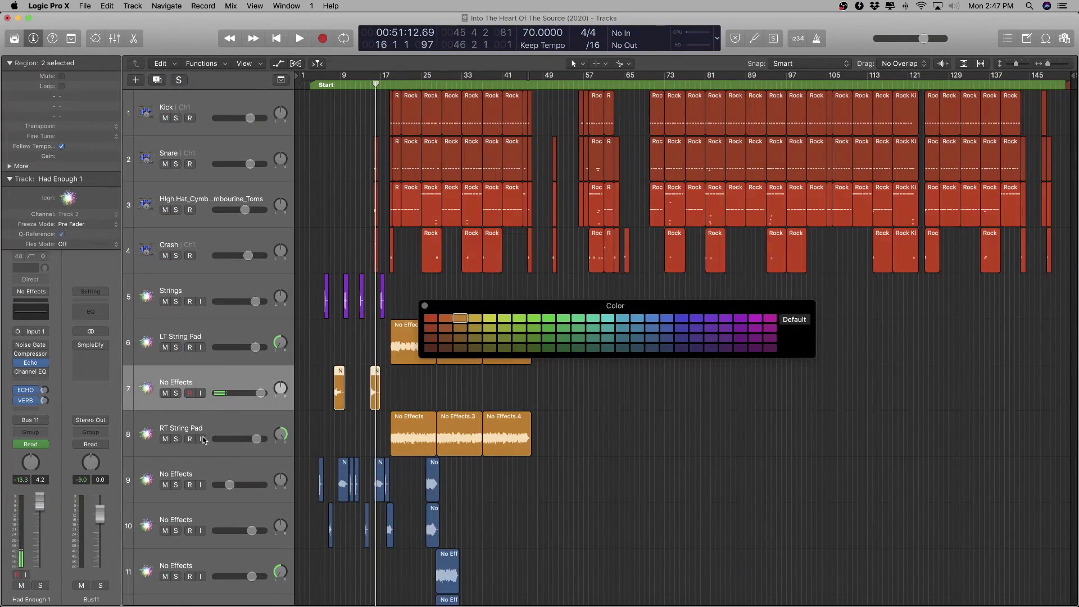
key(super+Right)
scroll(336, 428, left, 3)
click(186, 479)
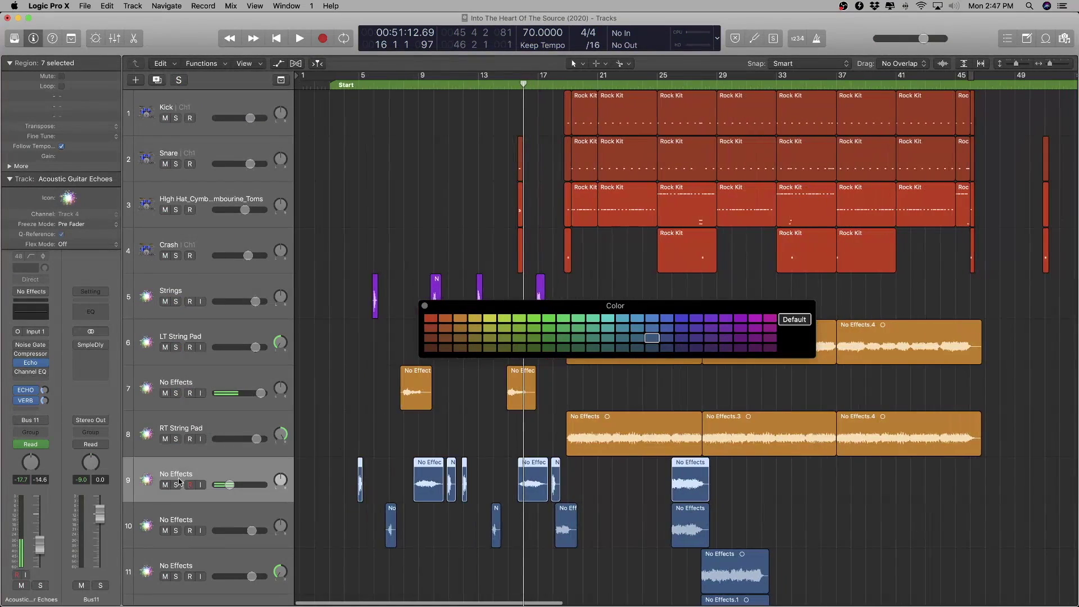
click(177, 485)
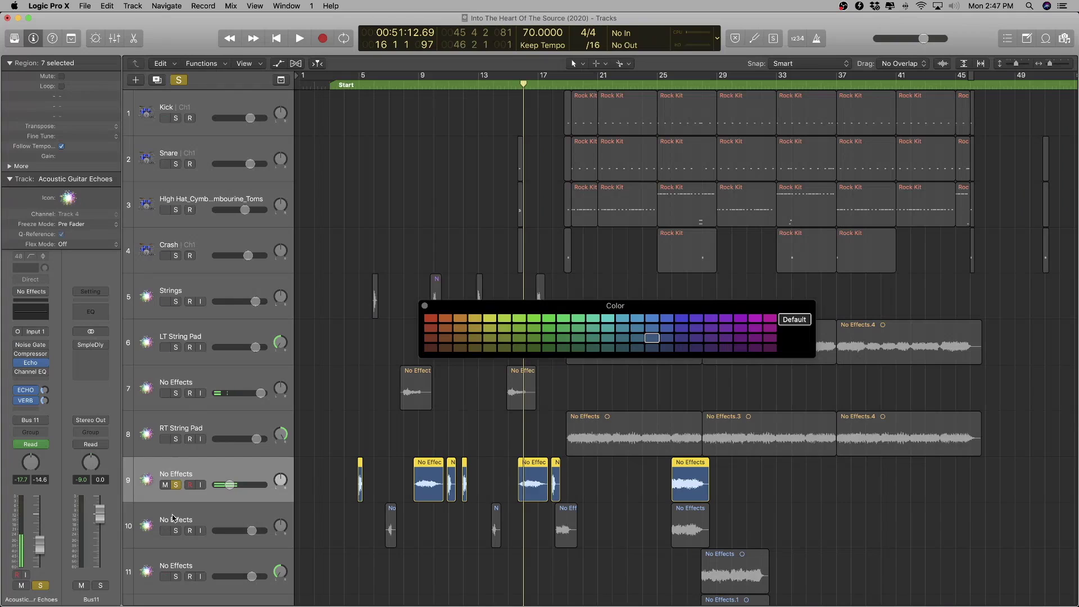
click(176, 485)
- Turn on Solo mode for the selected Strings track regions and audition the first one near bar 6
click(207, 282)
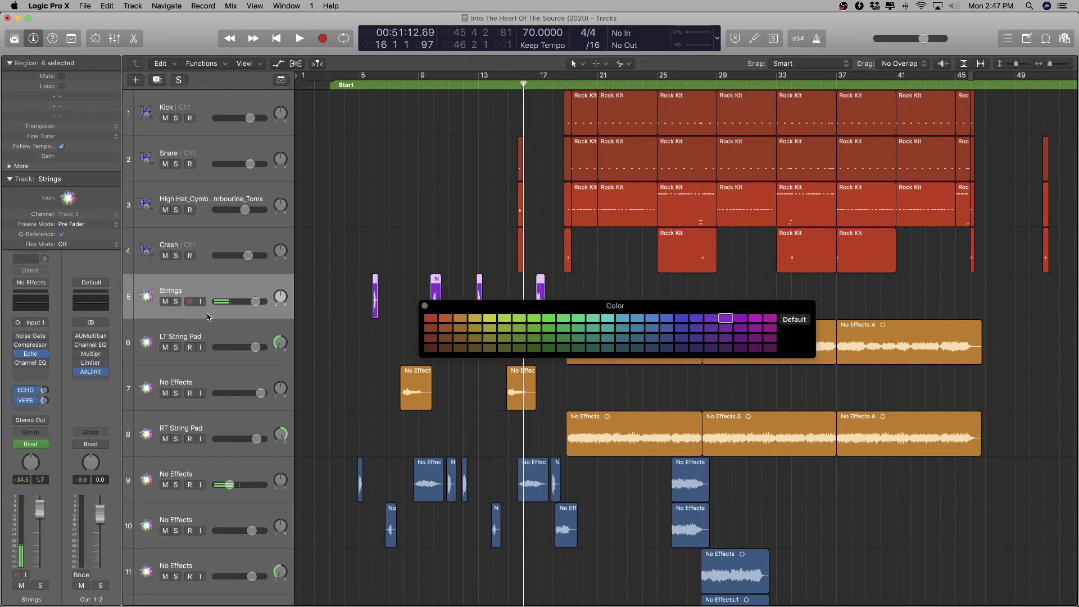
key(super+Right)
key(super+Right)
key(super+Right)
key(super+Right)
key(super+Right)
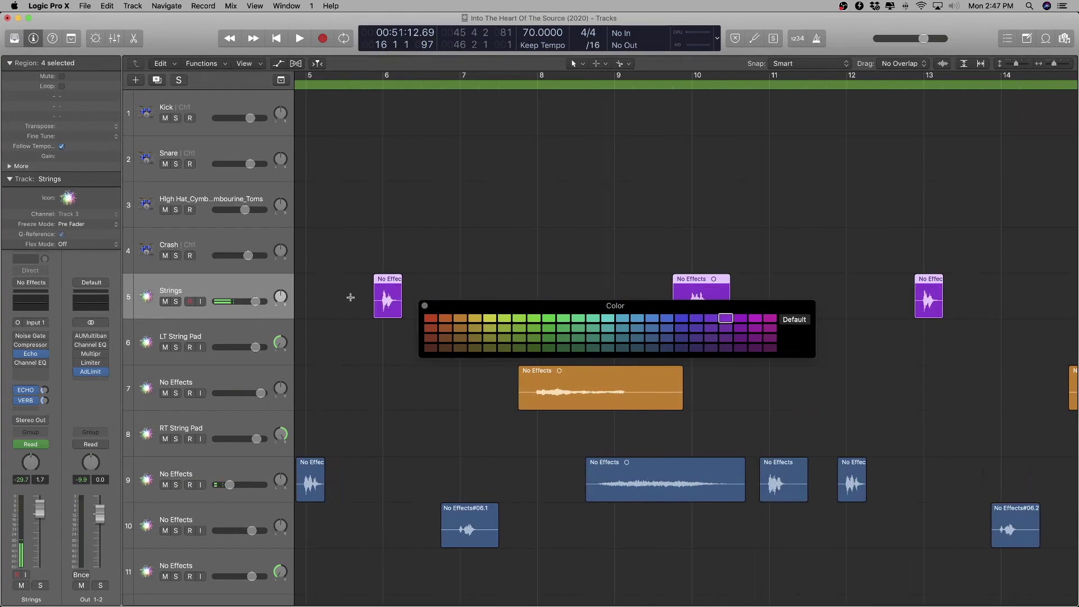
key(ctrl+s)
key(space)
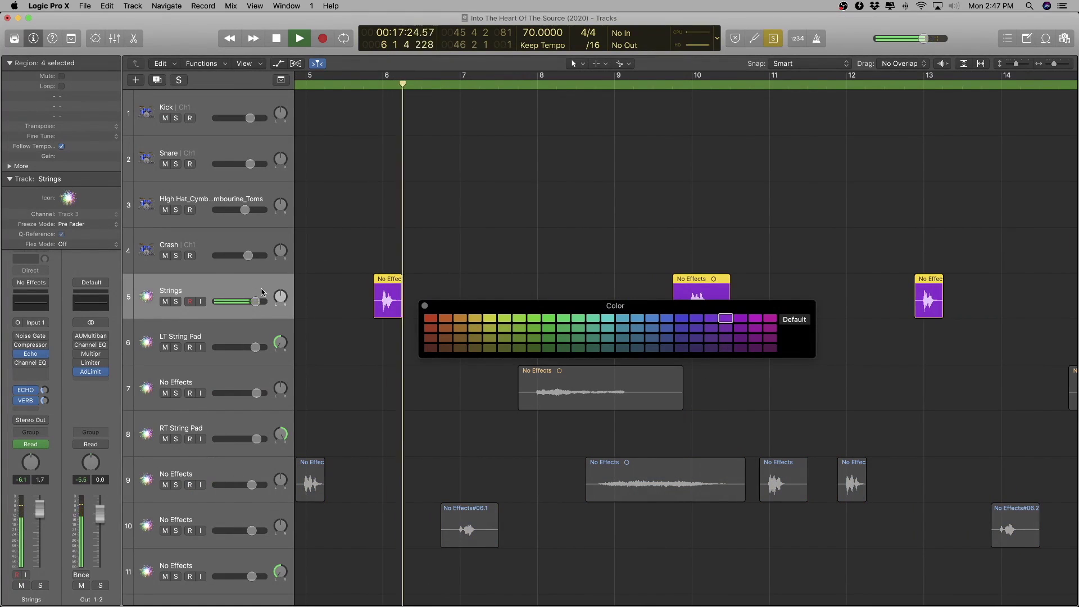
key(space)
- Rename the Strings track Echo Violin
double_click(190, 289)
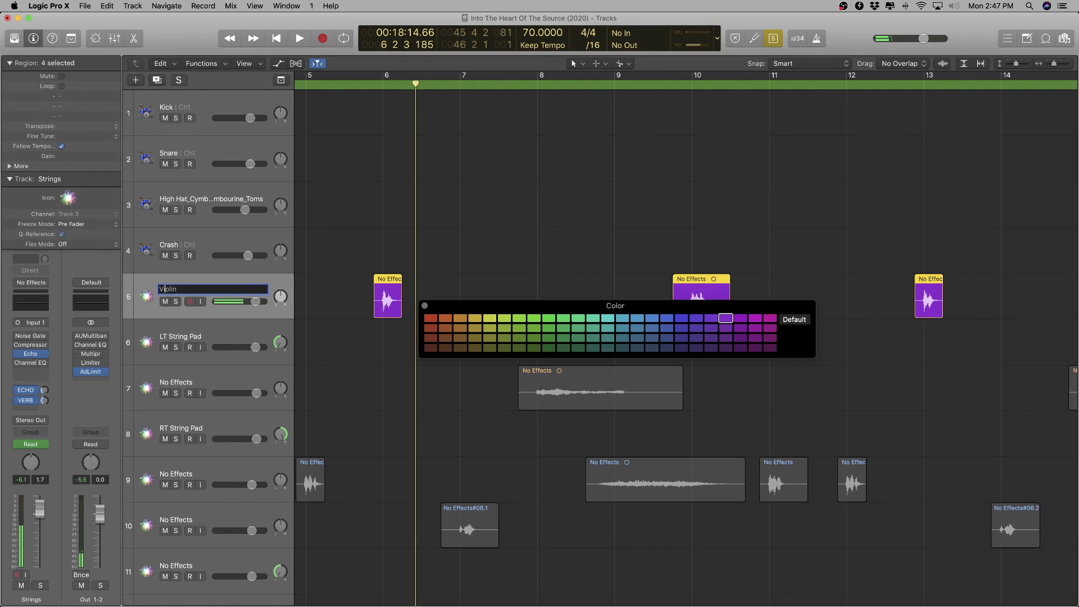
text(EchoViolin)
key(Return)
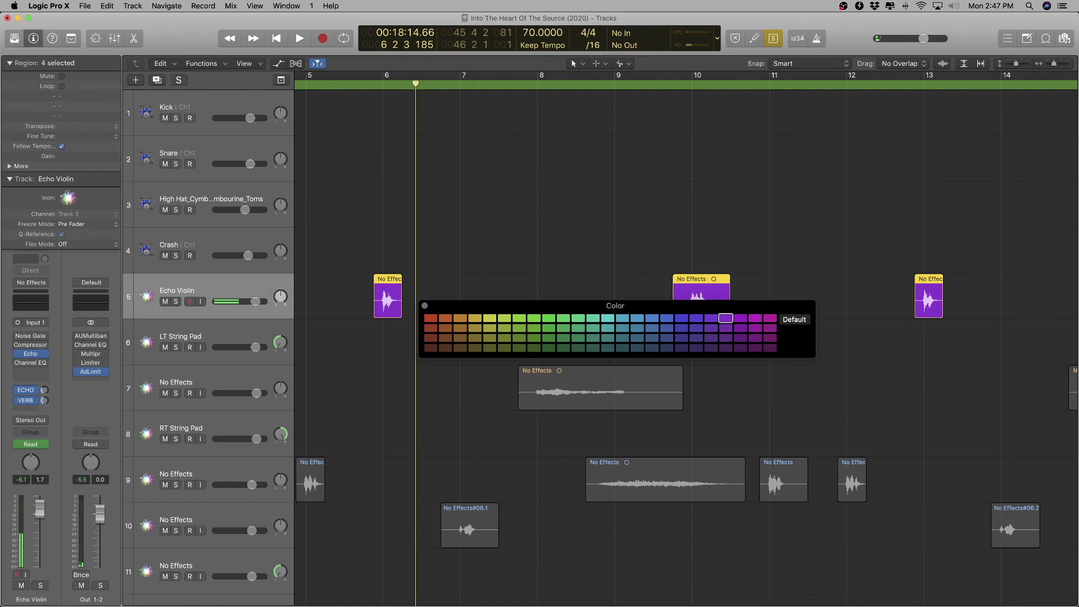
- Audition the first region of No Effects track 7 near bar 8 and rename the track Big Guitar Pad
click(245, 380)
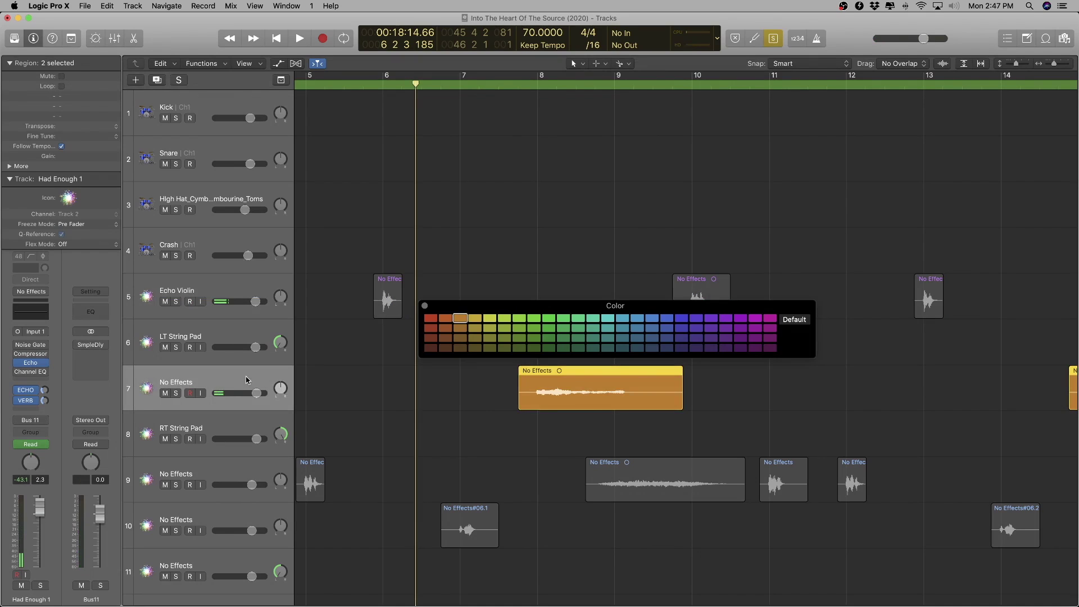
key(space)
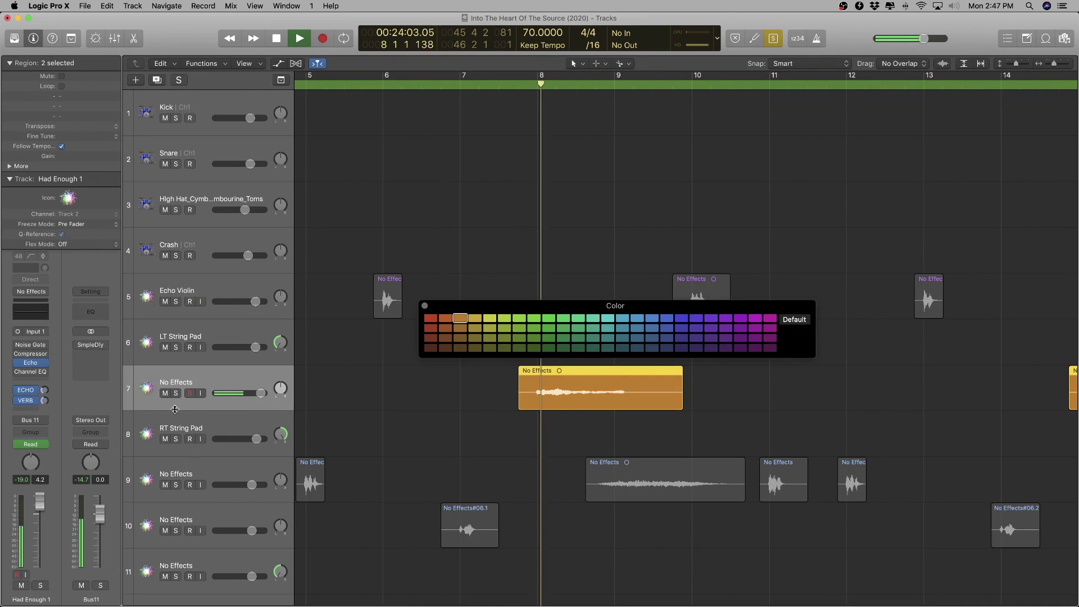
key(space)
double_click(186, 380)
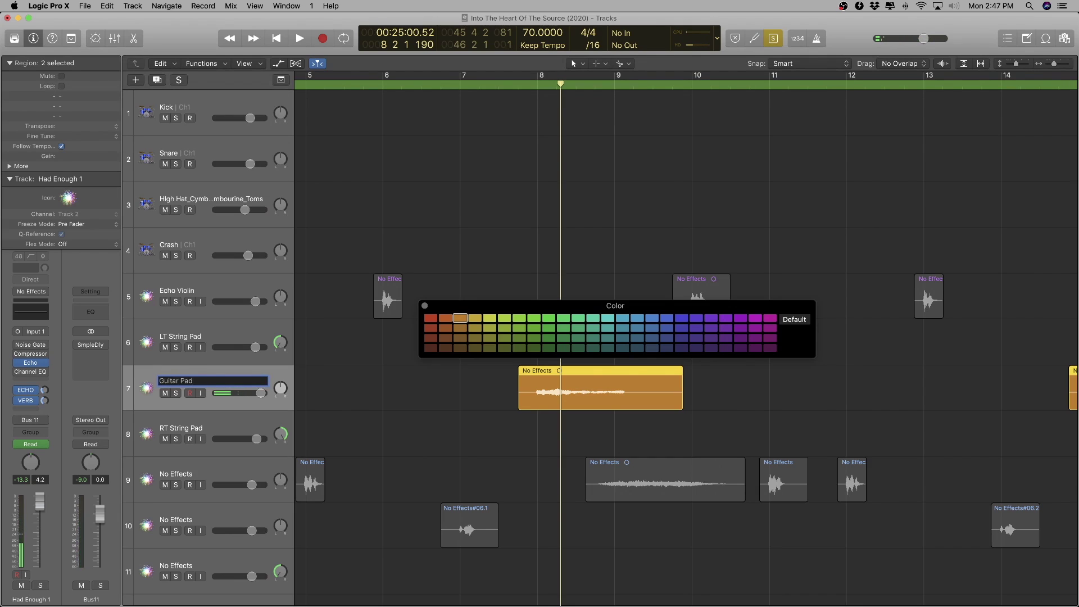
key(Return)
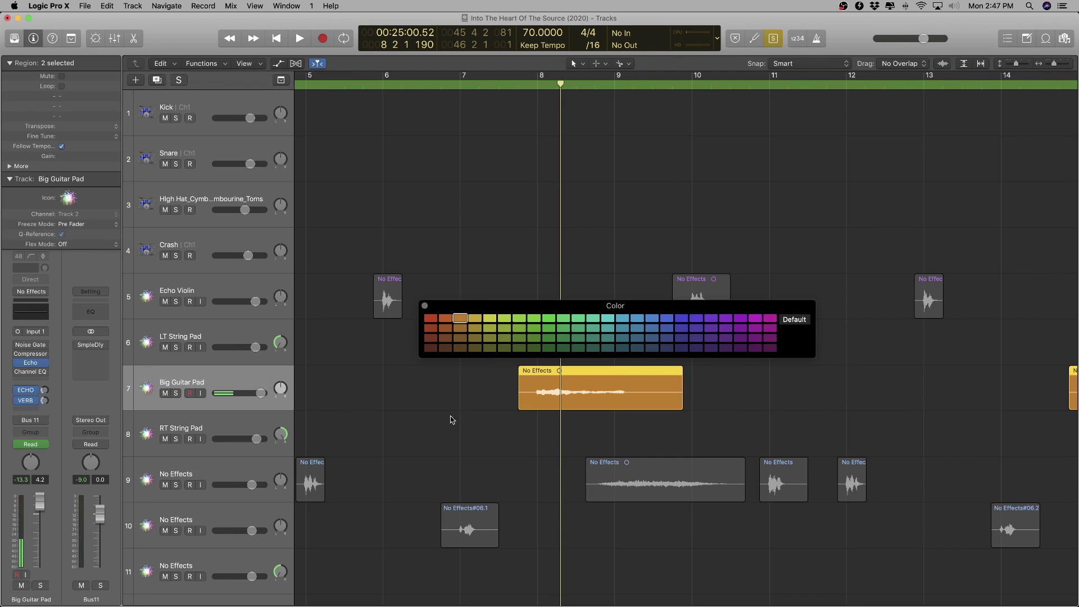
- Select No Effects track 9 and audition its first short region near bar 5
key(super+Left)
key(super+Left)
key(super+Left)
key(super+Left)
key(super+Left)
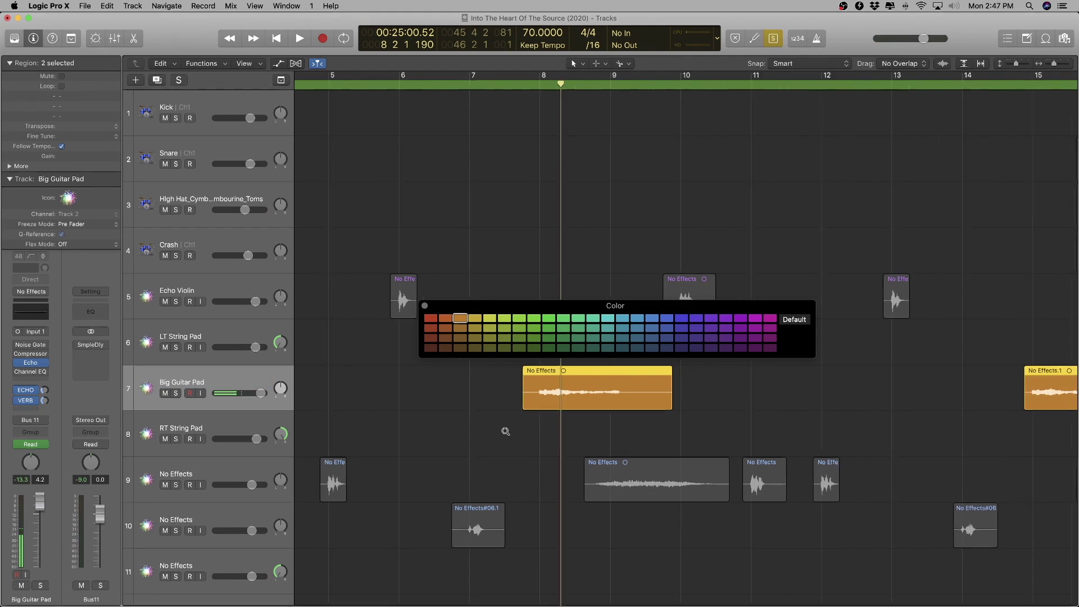
click(208, 468)
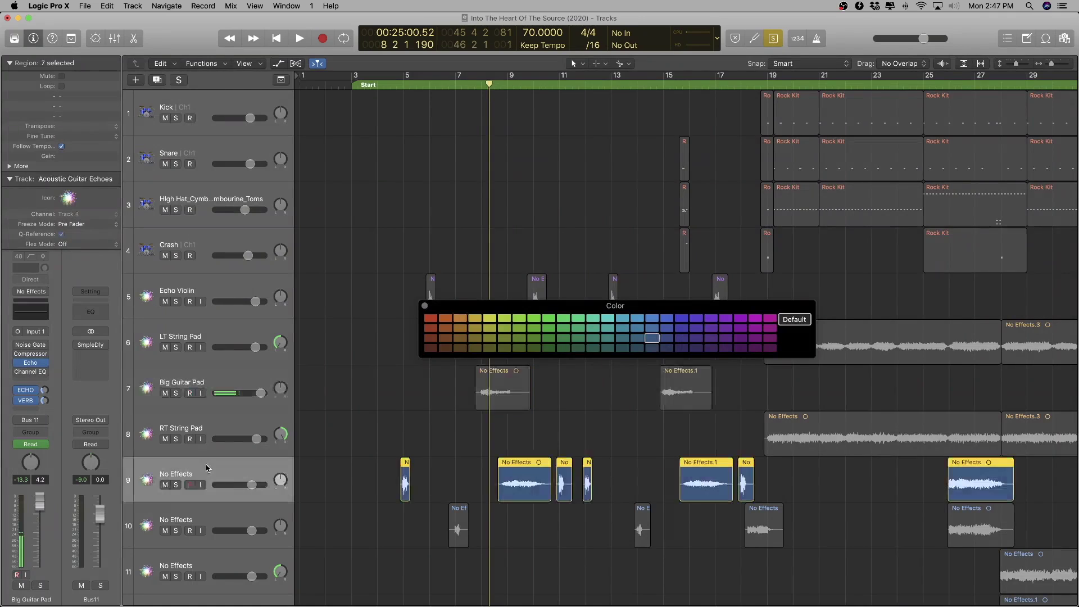
key(super+Right)
key(super+Right)
key(super+Right)
key(super+Right)
key(super+Right)
key(super+Right)
key(space)
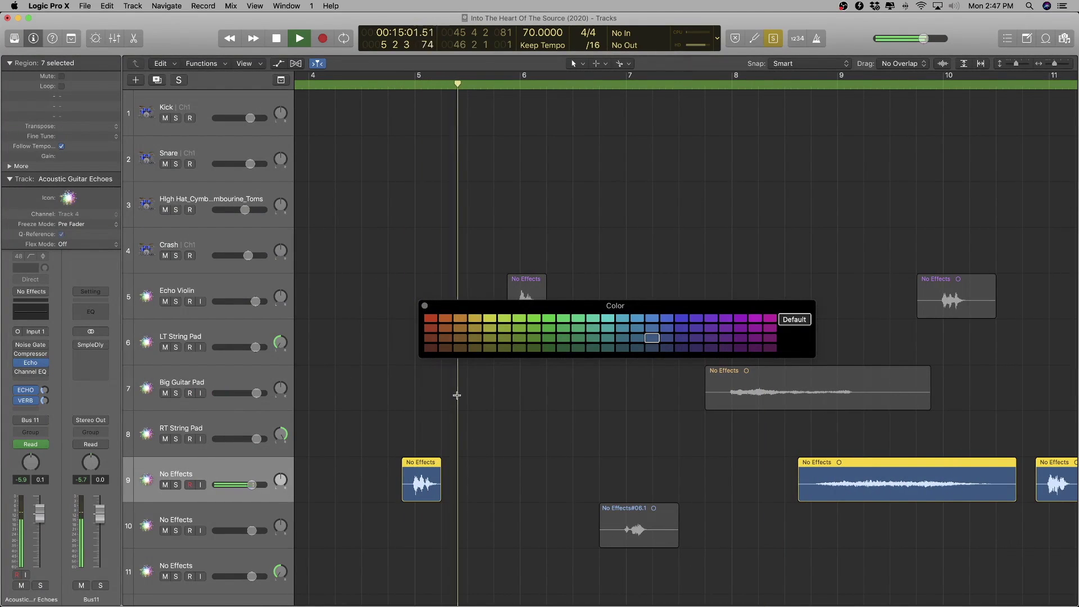
key(space)
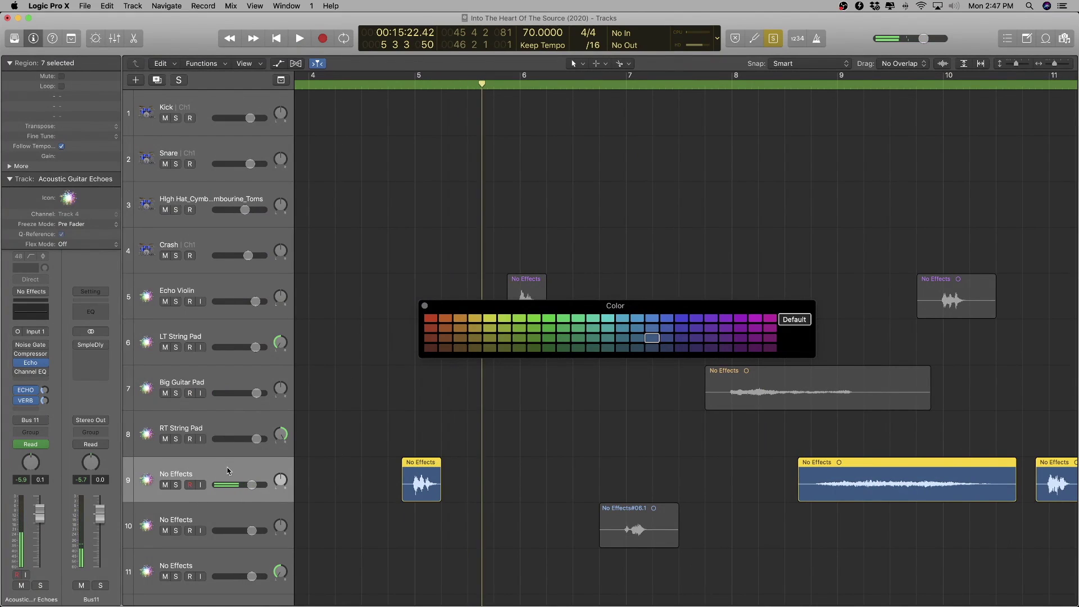
- Move No Effects track 9 up directly below Echo Violin and shift the Color palette clear of its regions
drag(224, 471, 224, 337)
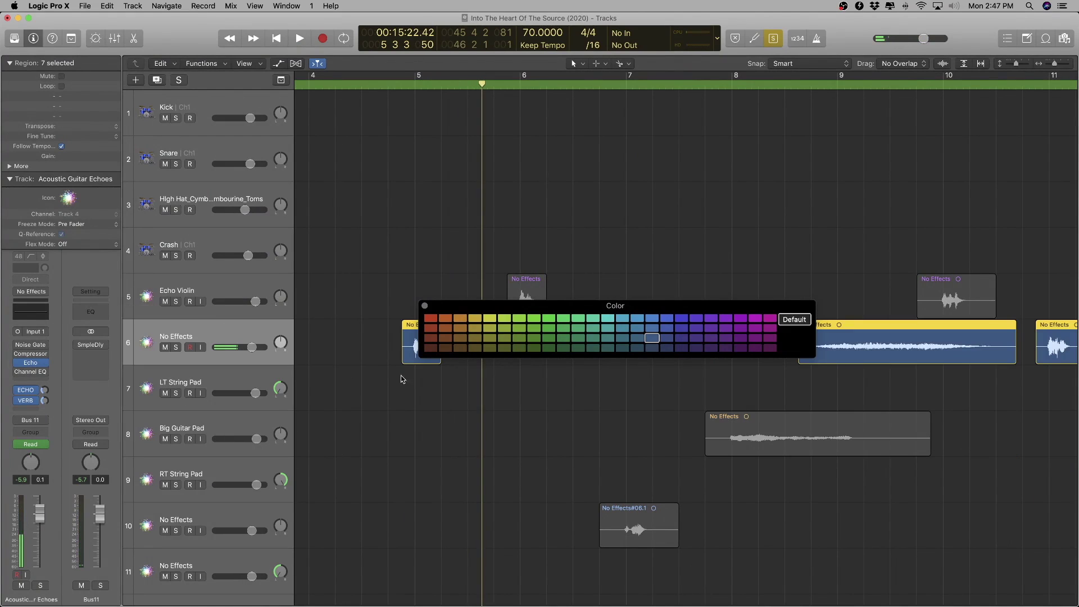
drag(594, 306, 678, 443)
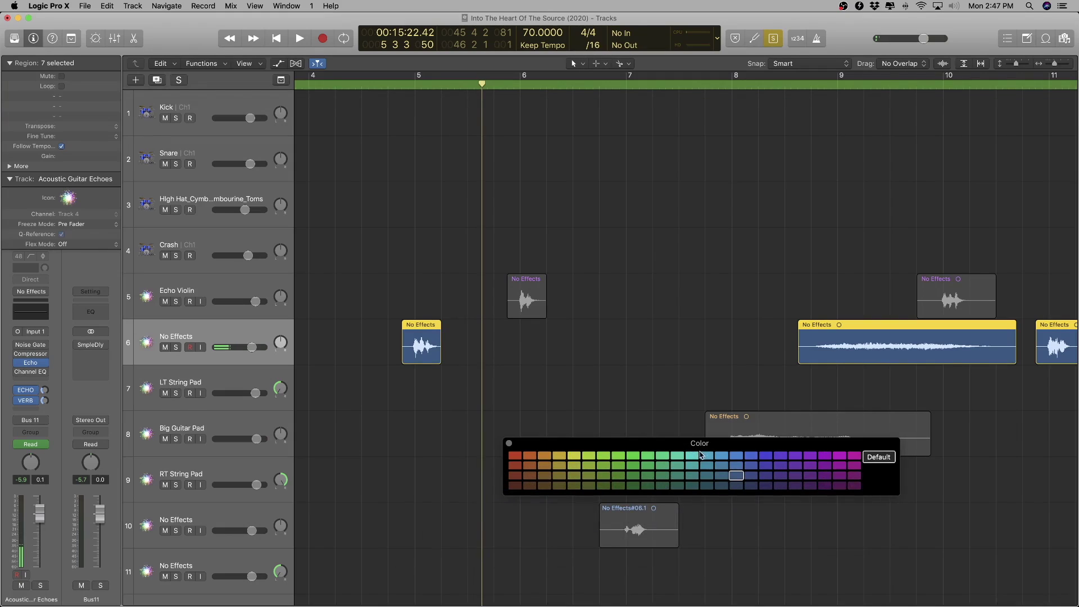
- Audition the long regions on No Effects track 6, starting near bar 8 and again near bar 15
key(super+Left)
key(super+Left)
key(super+Left)
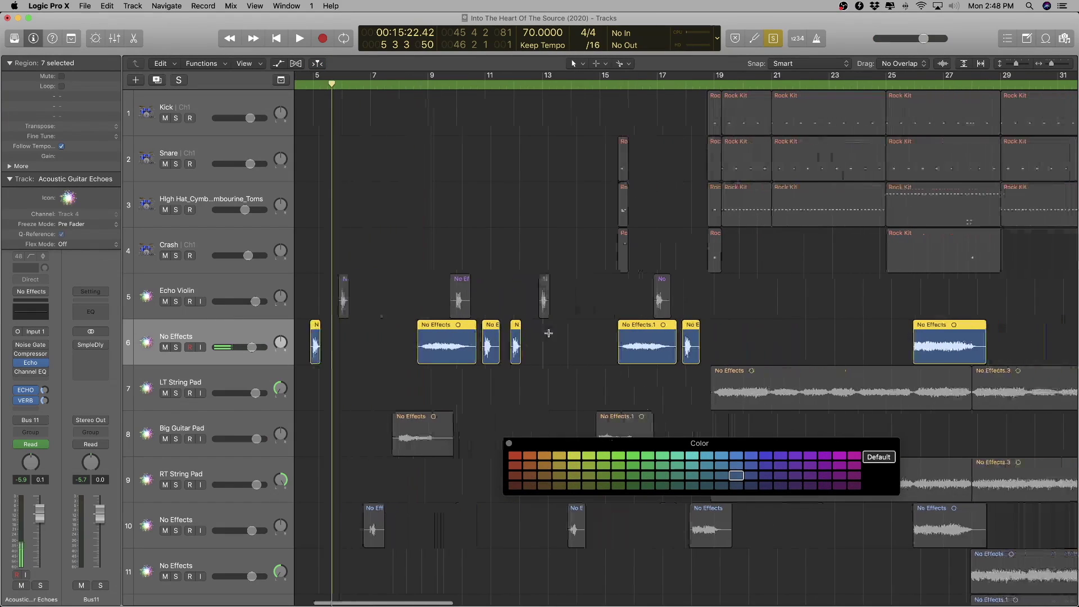
click(456, 373)
click(458, 357)
key(shift+space)
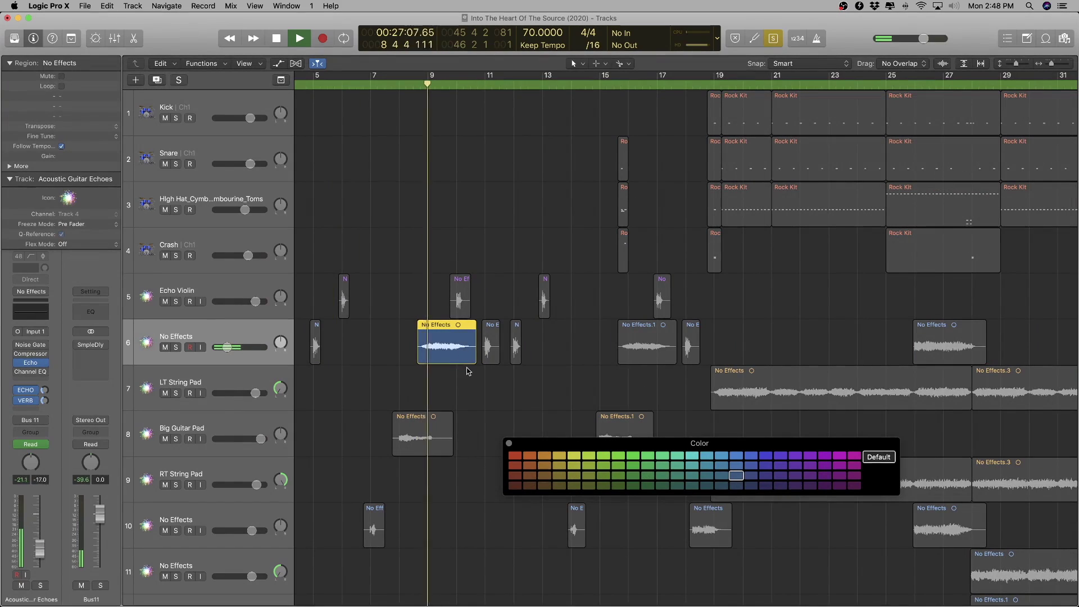
key(super+Left)
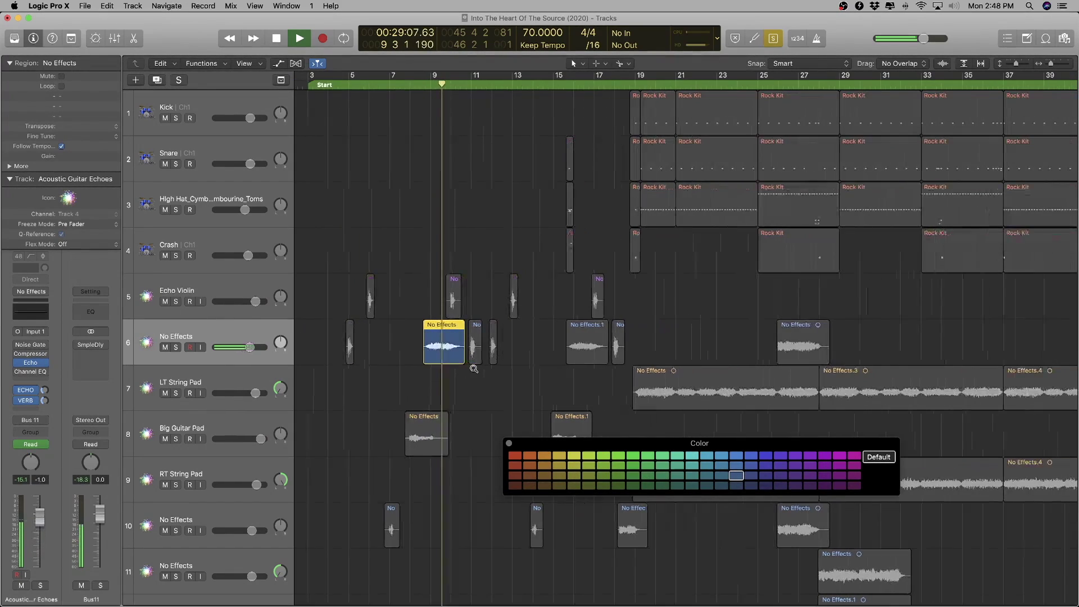
click(217, 327)
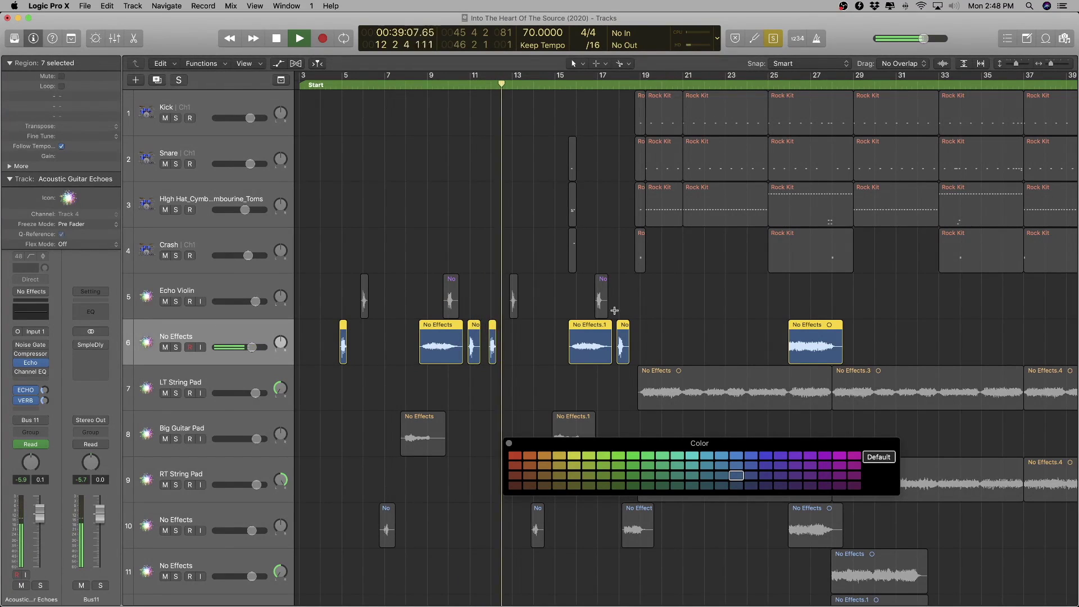
click(568, 85)
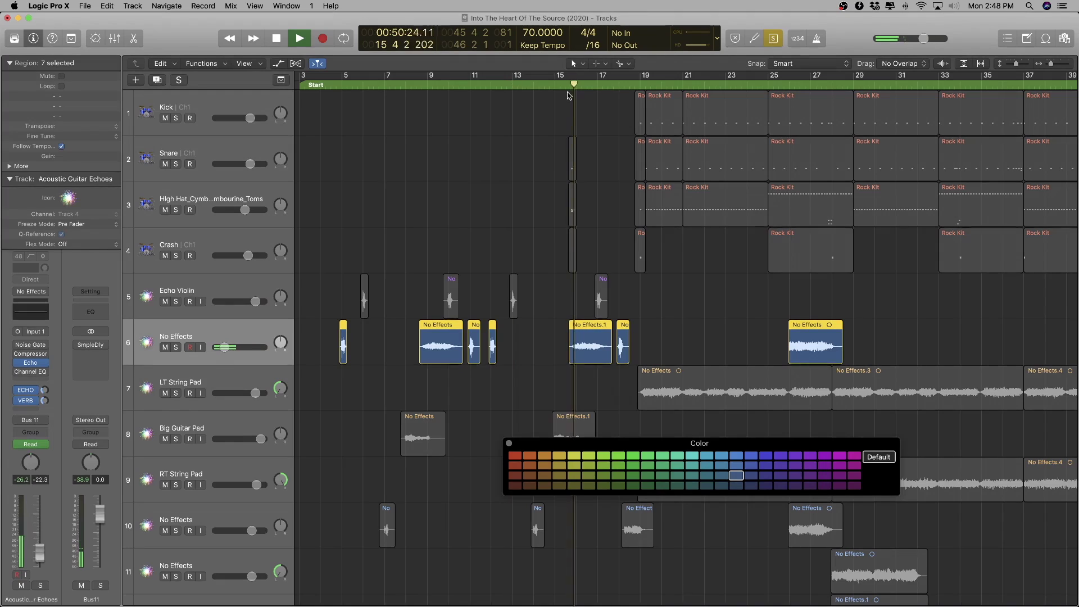
drag(252, 347, 237, 344)
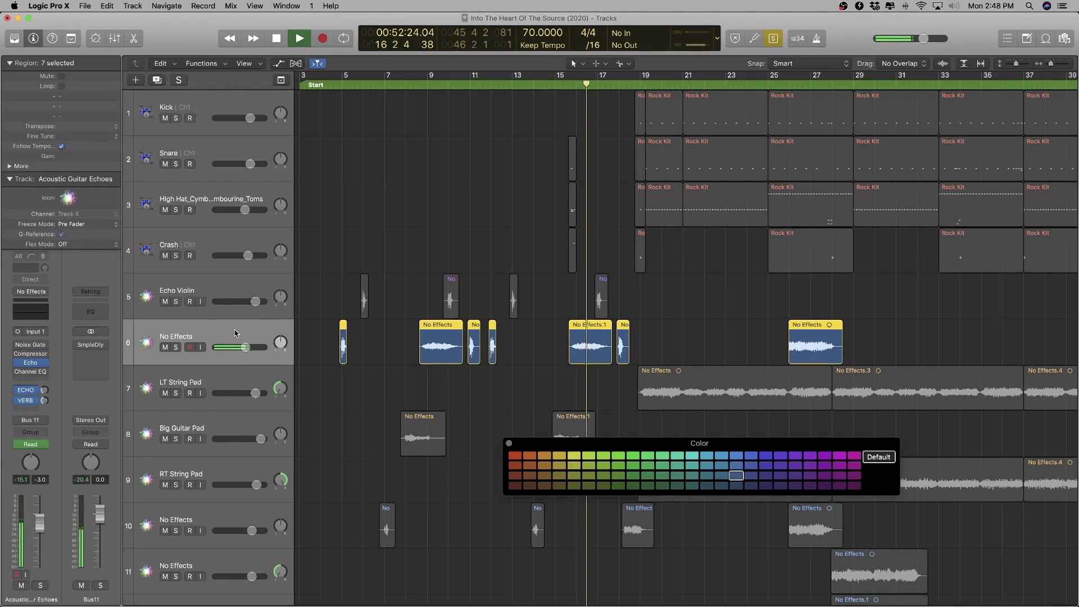
key(space)
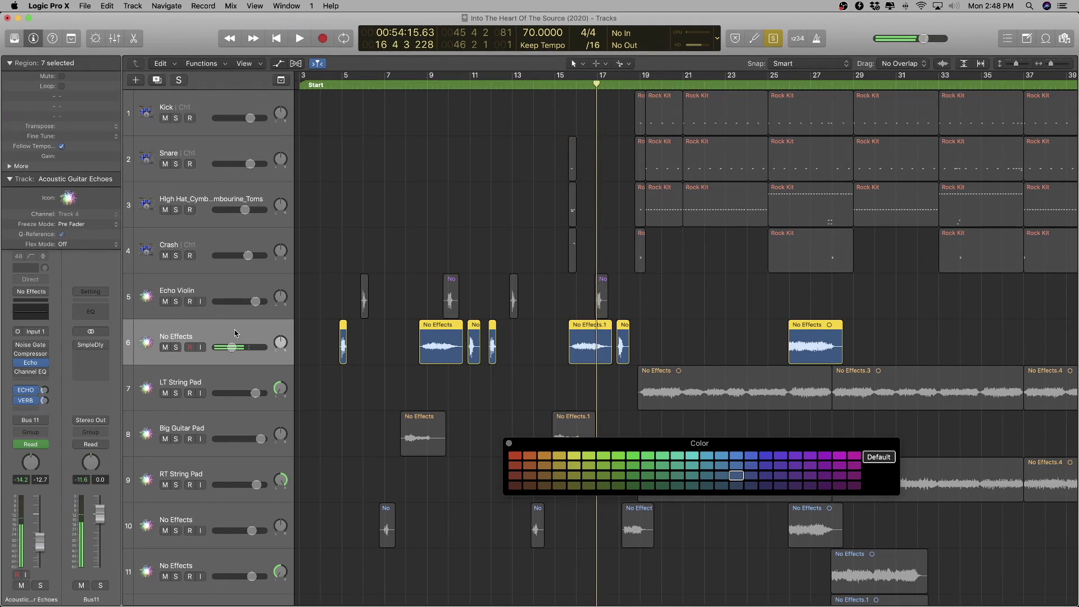
- Create a new track with duplicate settings below No Effects track 6 and move the three long regions onto it
key(super+d)
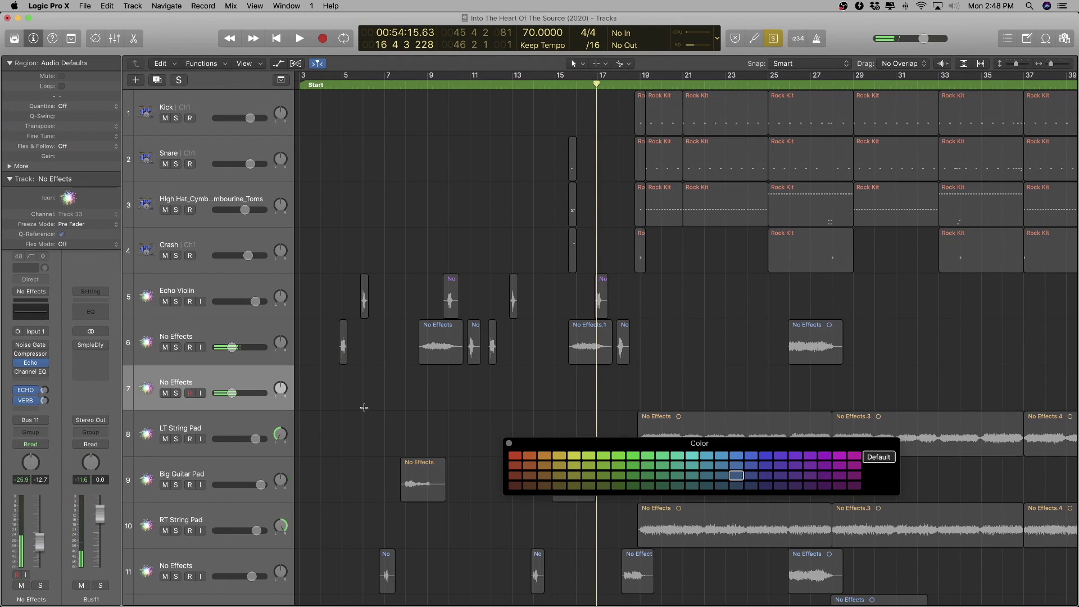
click(443, 350)
shift+click(592, 330)
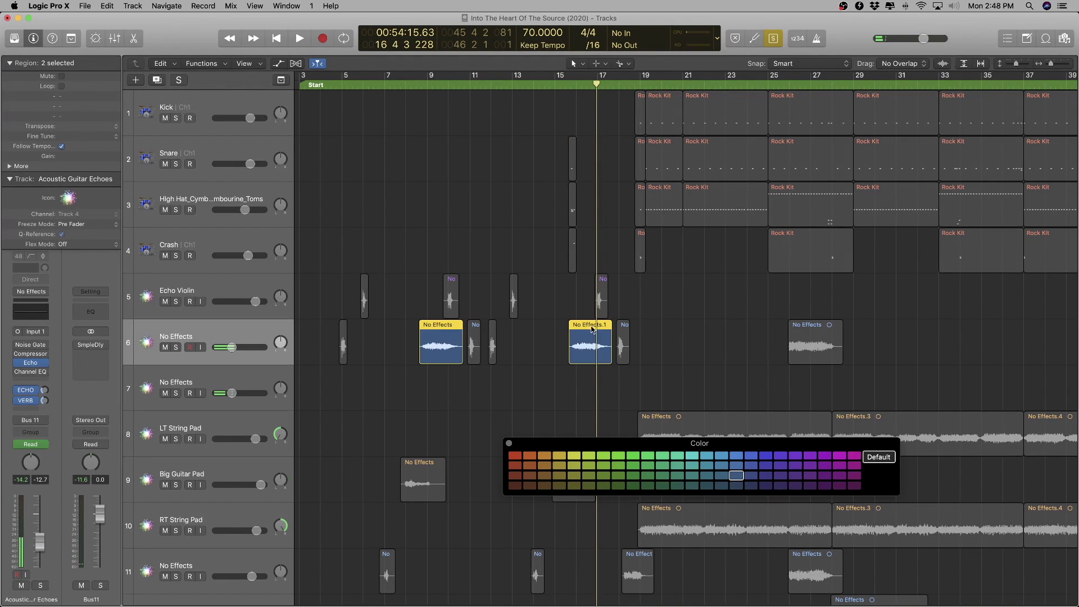
shift+click(817, 330)
drag(818, 330, 817, 375)
click(607, 208)
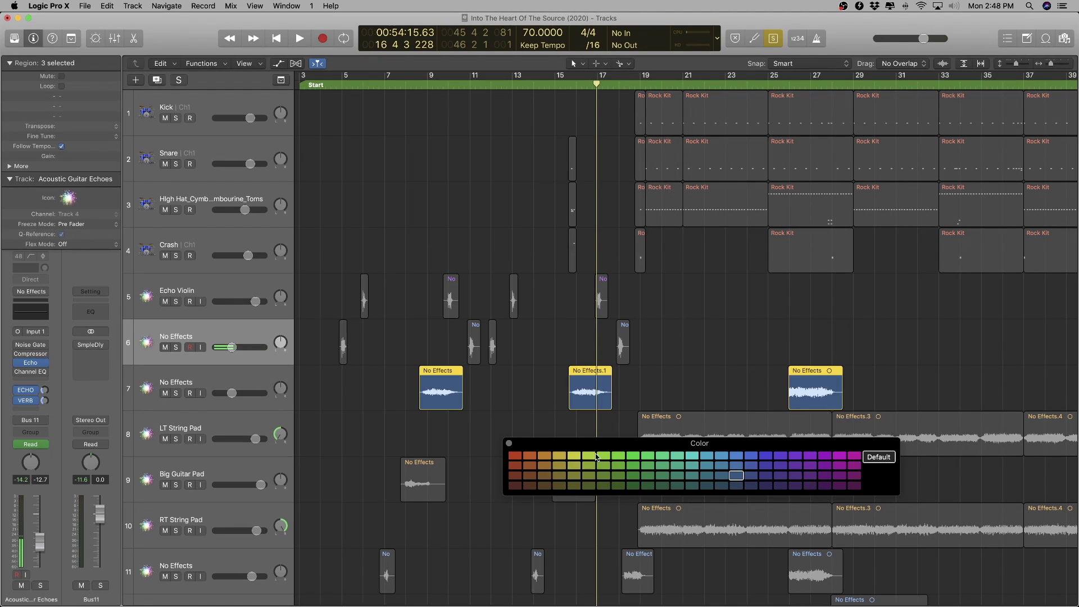
- Color the three long regions on No Effects track 7 orange and check the track colors in the mixer
click(544, 457)
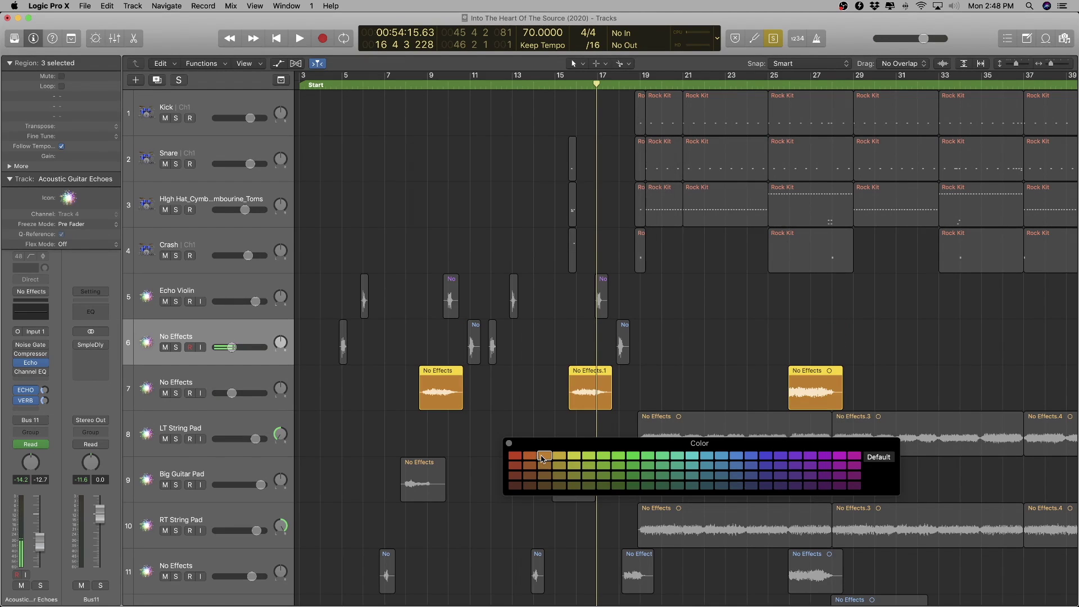
key(x)
key(x)
- Move the region near bar 26 from No Effects track 7 onto a new duplicate-settings track below it and color it purple
double_click(785, 84)
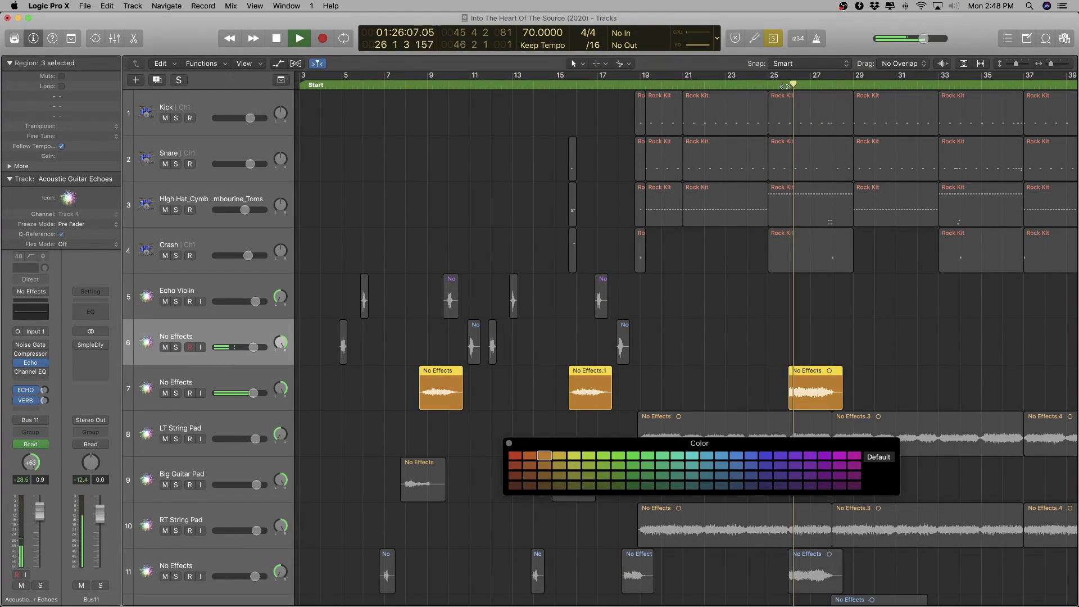
click(206, 379)
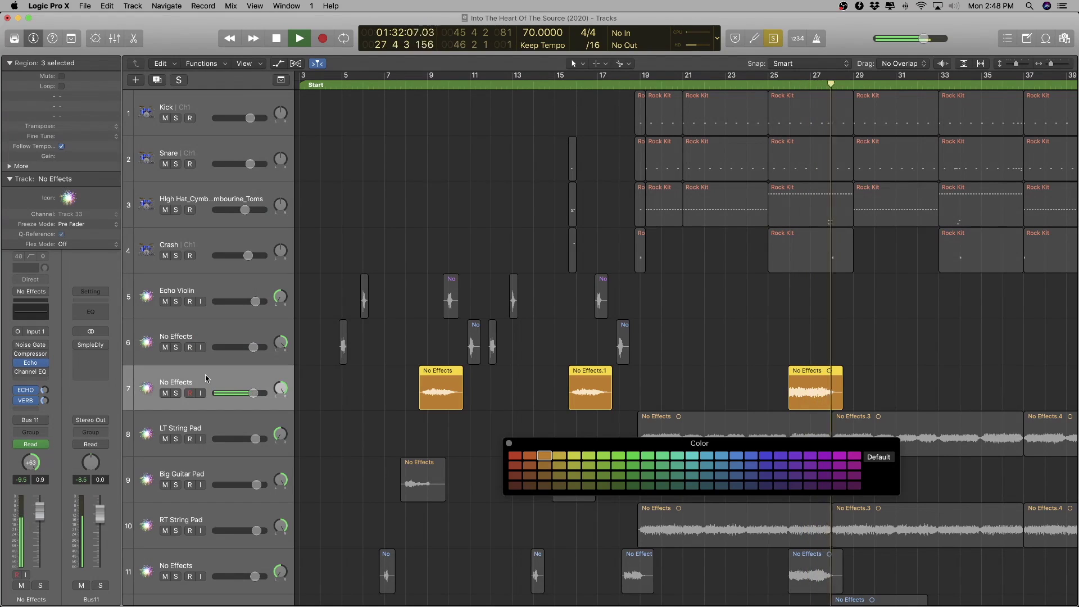
key(space)
key(super+d)
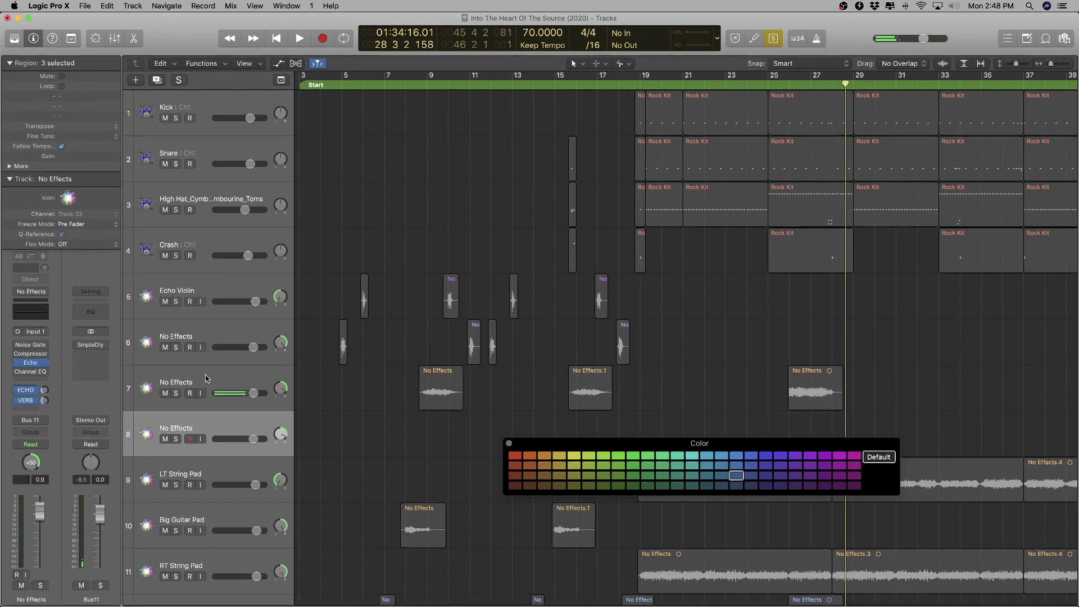
drag(811, 387, 811, 432)
click(600, 209)
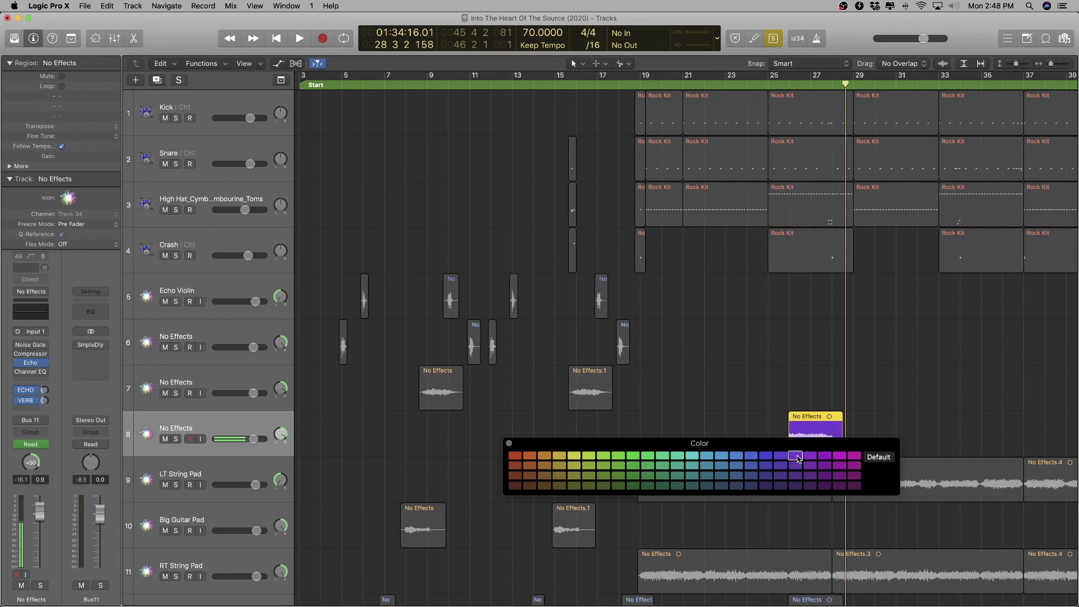
- Check the track colors in the mixer and rename No Effects track 8 as Electric Gtr Keys
key(x)
key(x)
double_click(217, 430)
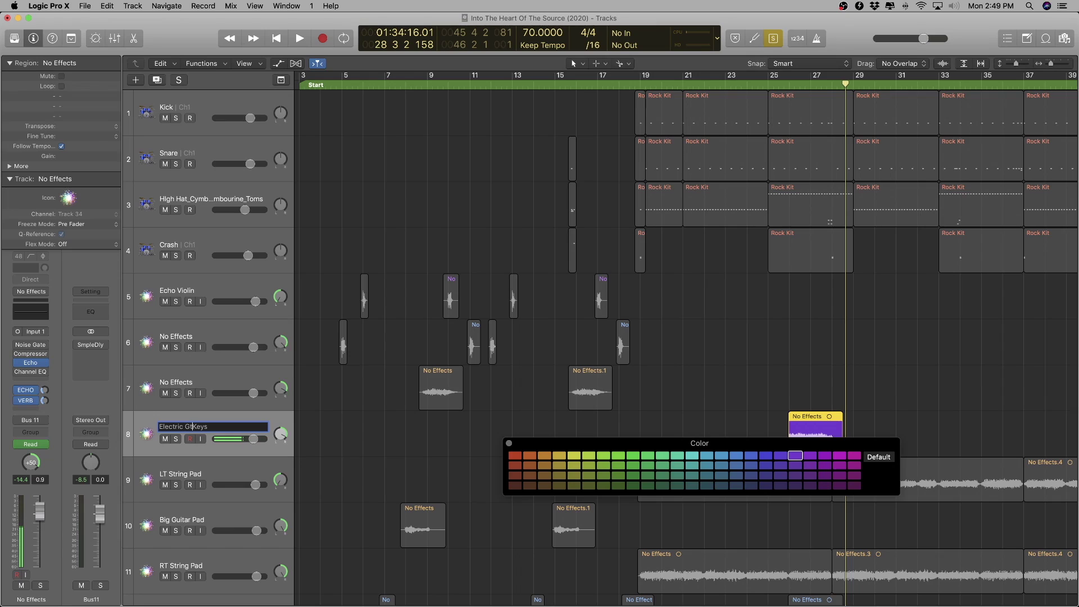
key(Return)
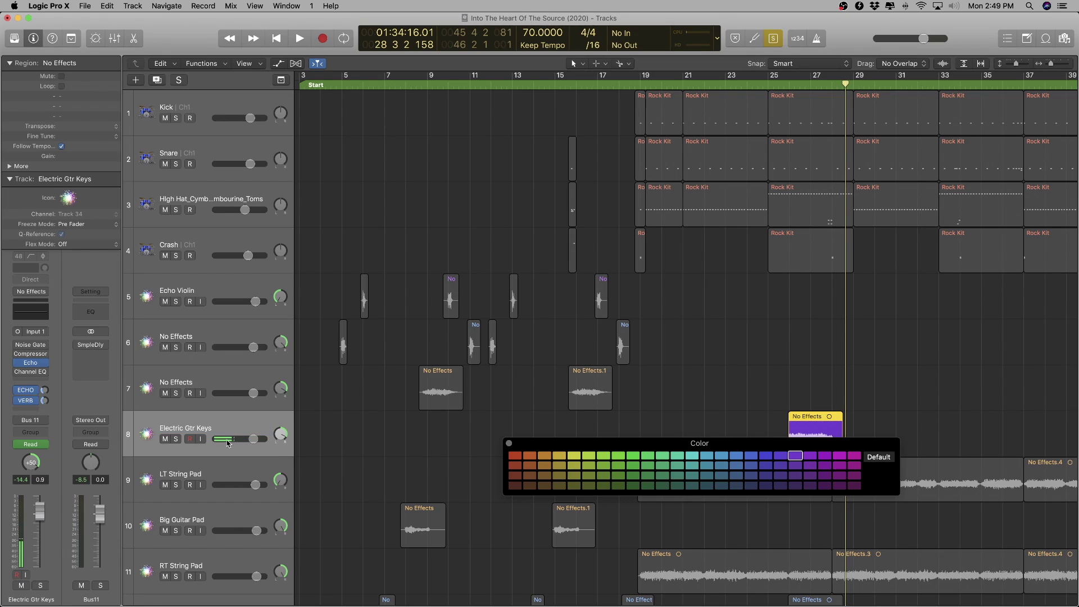
- Audition the regions on No Effects track 6 from near bar 5 and rename the track Echo Violin 2
click(197, 336)
key(z)
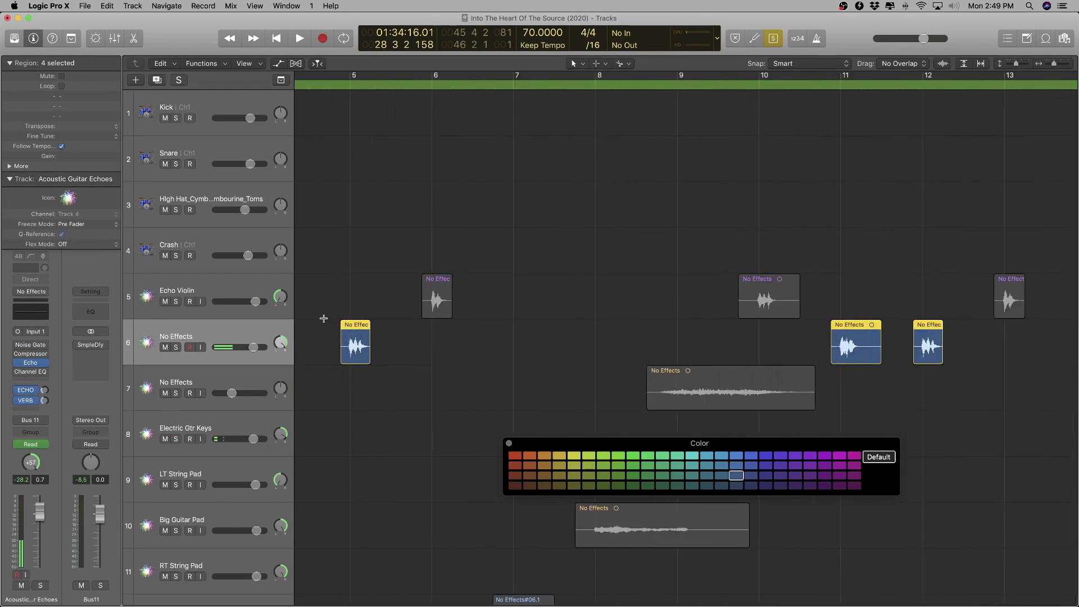
scroll(386, 327, down, 5)
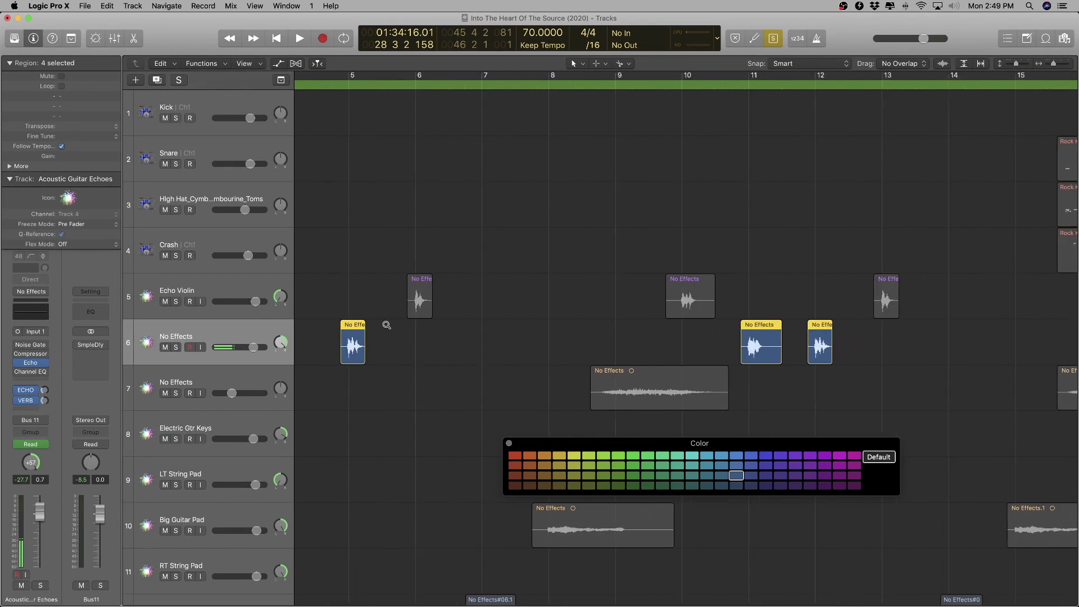
key(shift+Return)
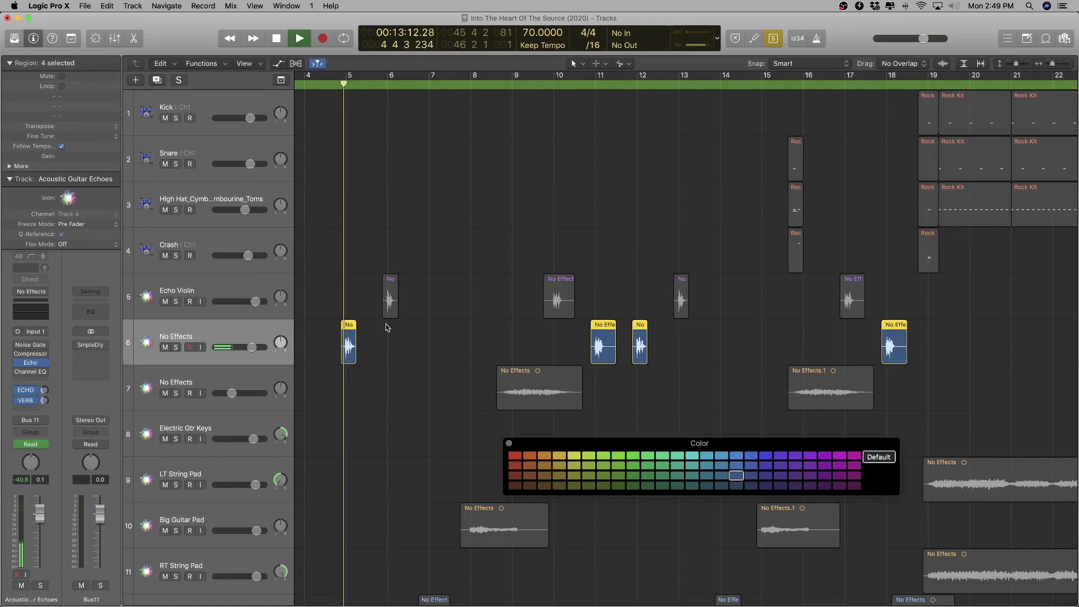
double_click(198, 337)
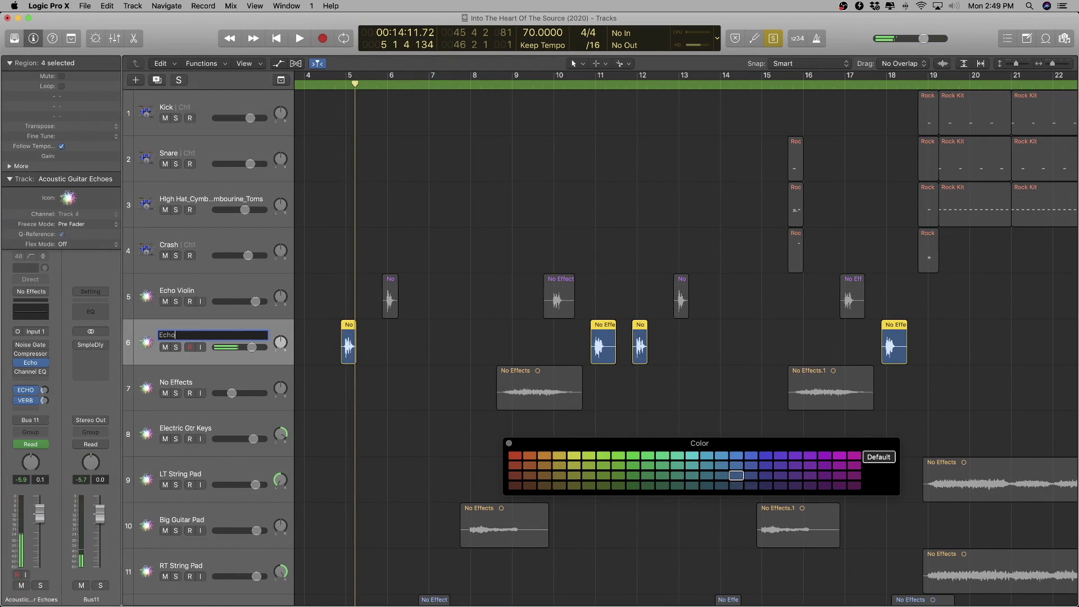
text(Echo Violin 2)
key(Return)
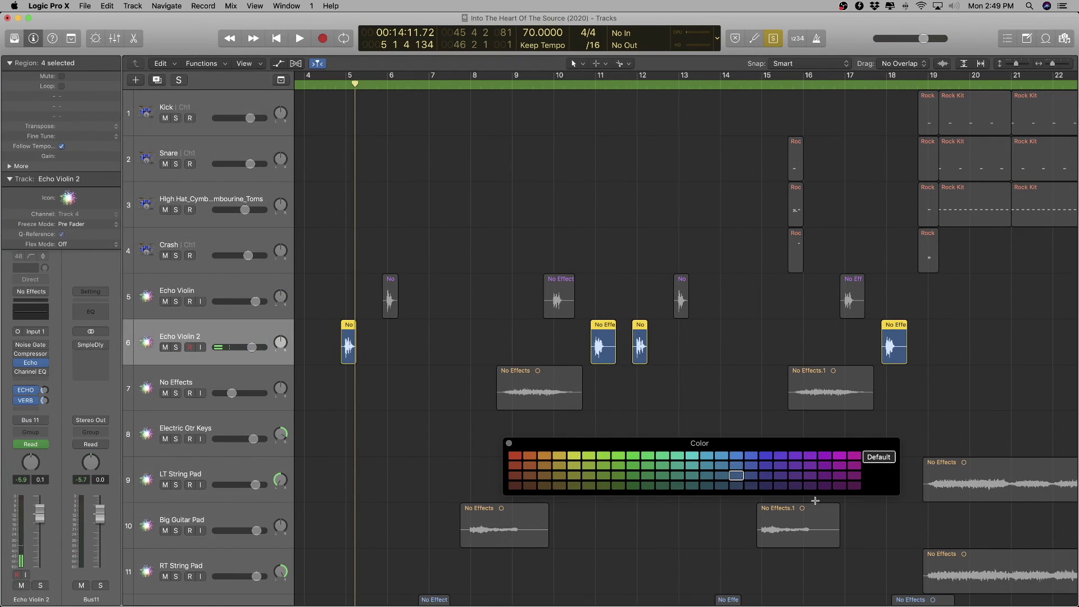
- Color the four Echo Violin 2 regions purple and audition the region at bar 11
key(x)
key(x)
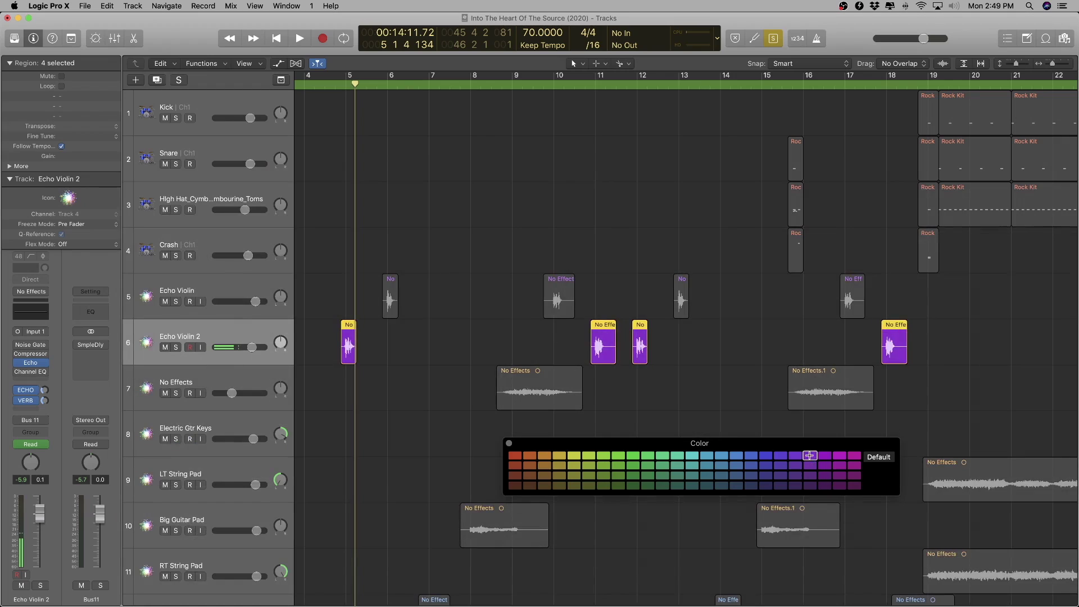
click(590, 85)
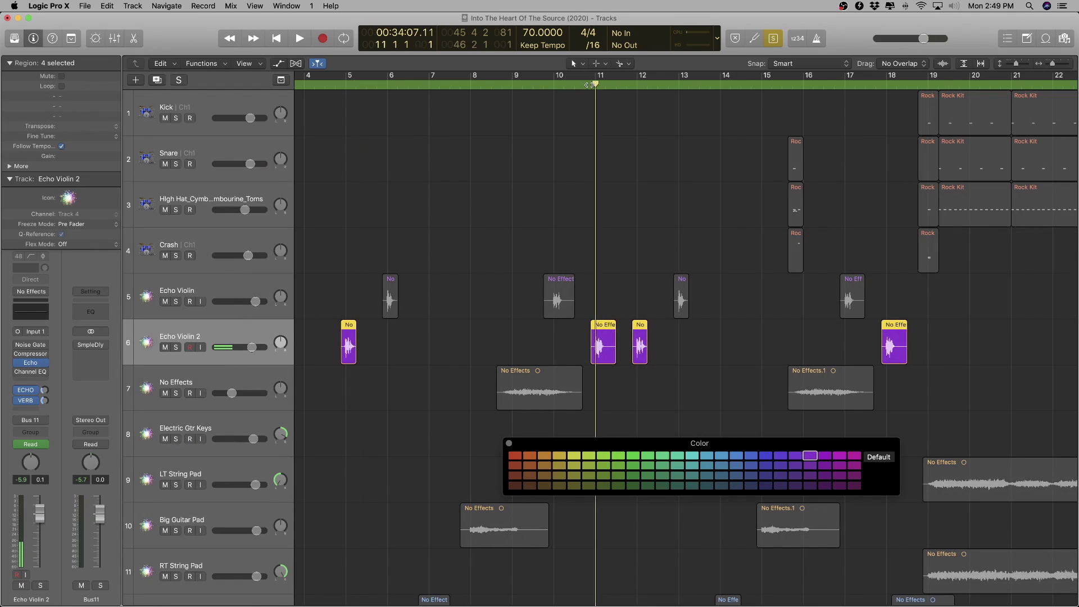
key(space)
scroll(495, 318, down, 1)
key(space)
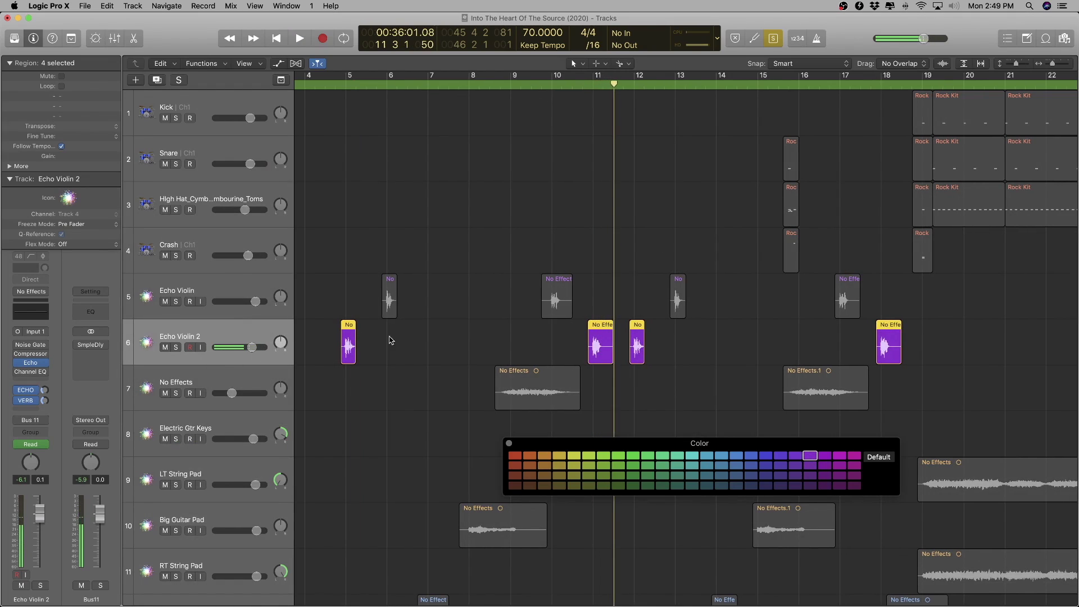
- Solo the regions on No Effects track 12 and audition the two short ones near bars 7 and 14
key(z)
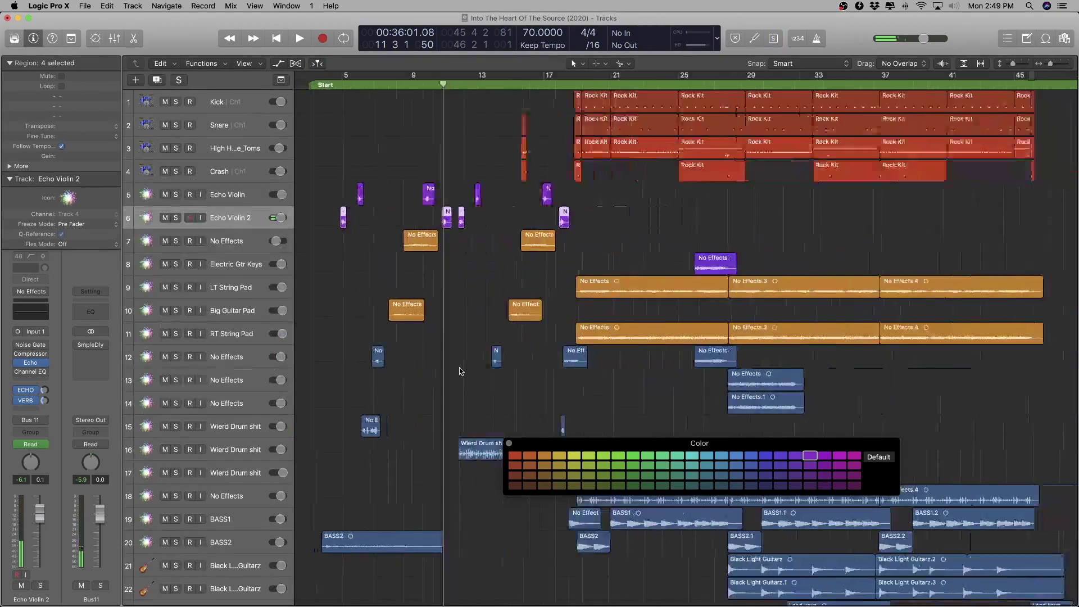
scroll(460, 371, down, 2)
scroll(456, 369, up, 8)
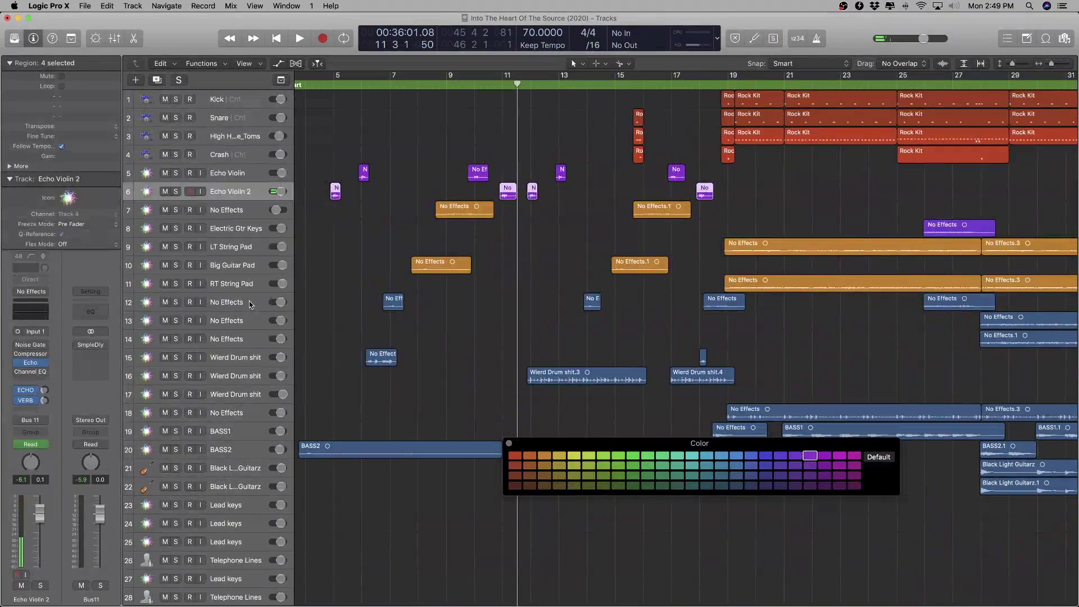
click(280, 308)
scroll(415, 319, up, 6)
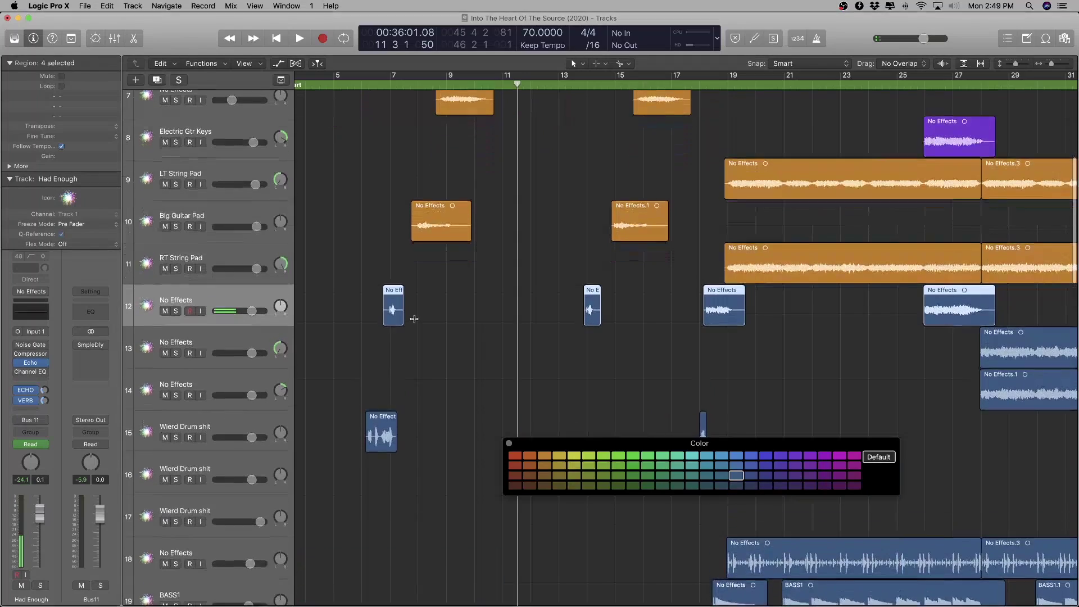
key(ctrl+s)
key(shift+space)
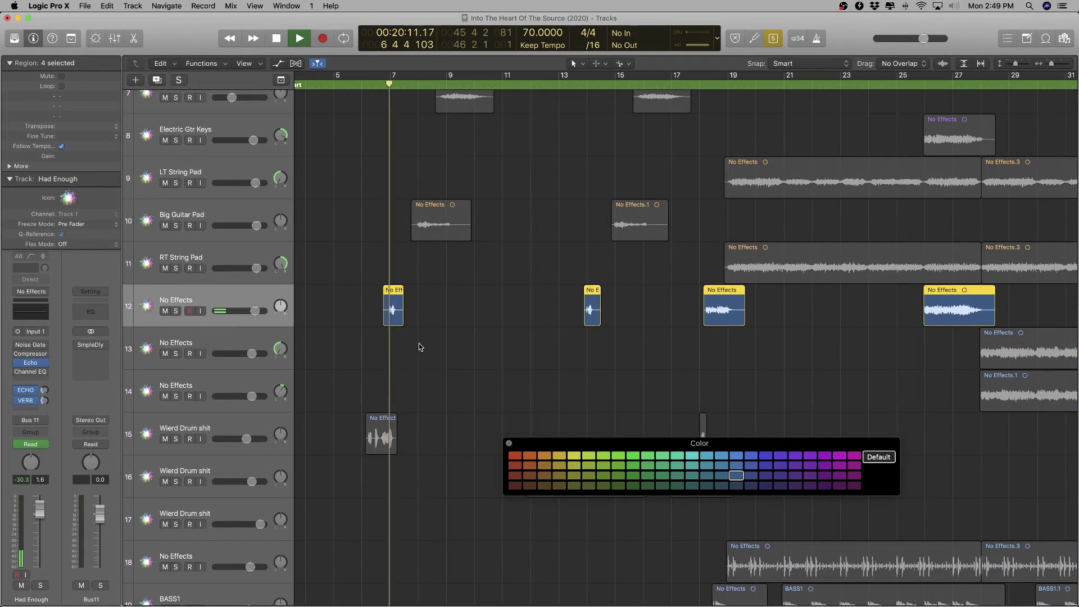
scroll(421, 344, up, 3)
scroll(421, 344, up, 4)
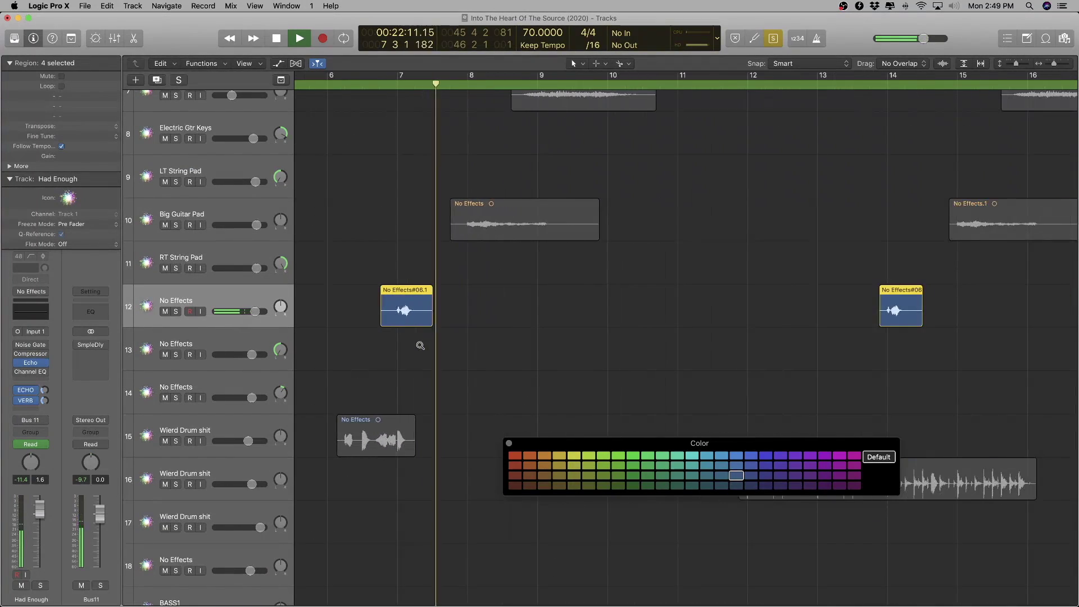
scroll(420, 345, down, 2)
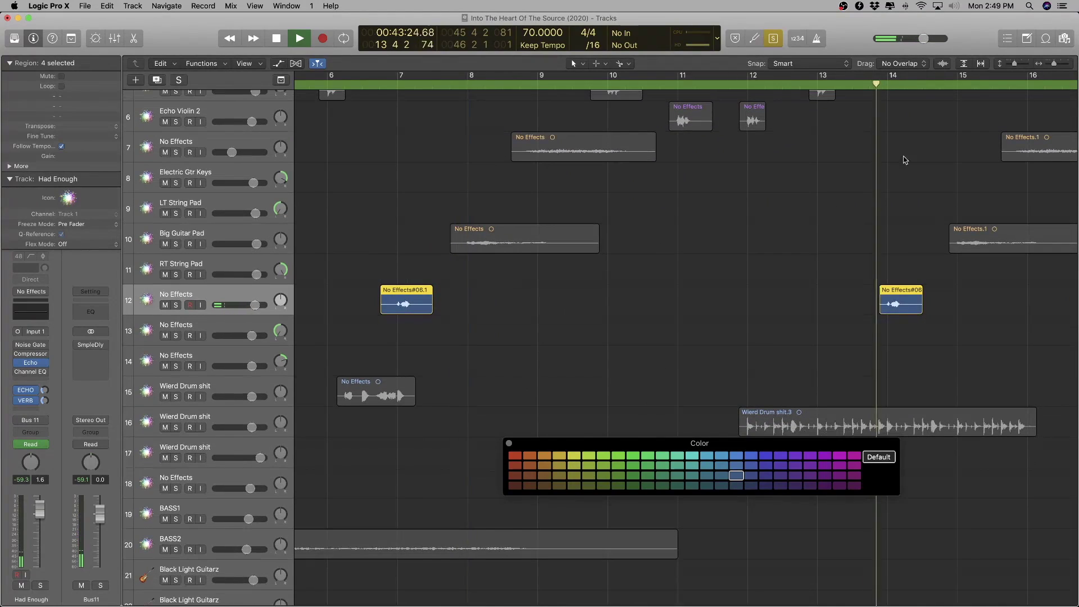
scroll(613, 388, left, 1)
- Audition the soloed region on No Effects track 12 that starts near bar 18
ctrl+alt+click(612, 386)
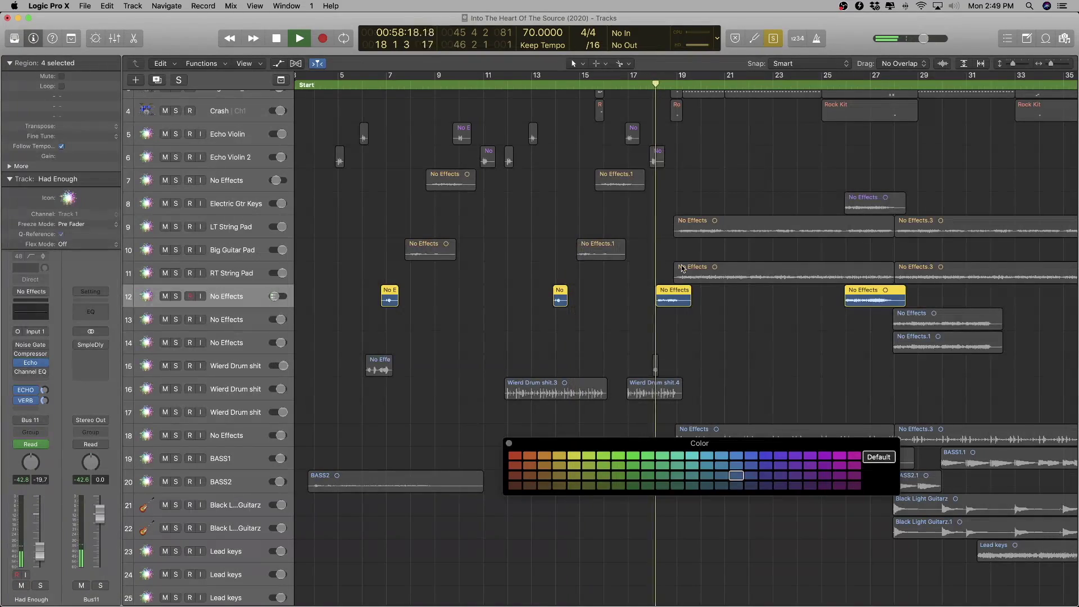
key(super+Right)
key(super+Right)
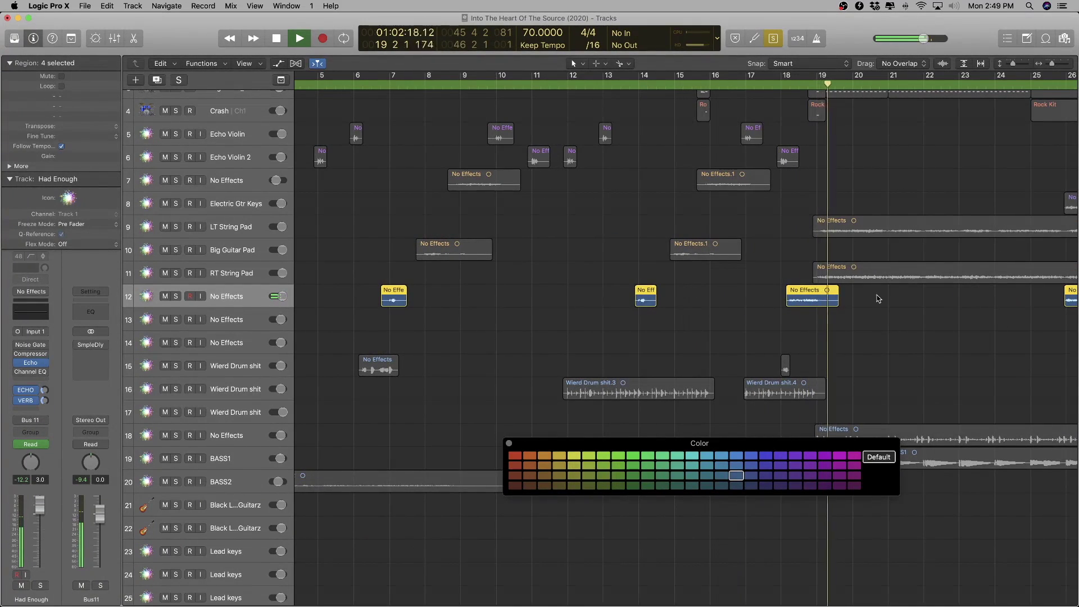
key(super+Left)
key(super+Left)
key(super+Left)
key(super+Down)
key(super+Down)
key(super+Down)
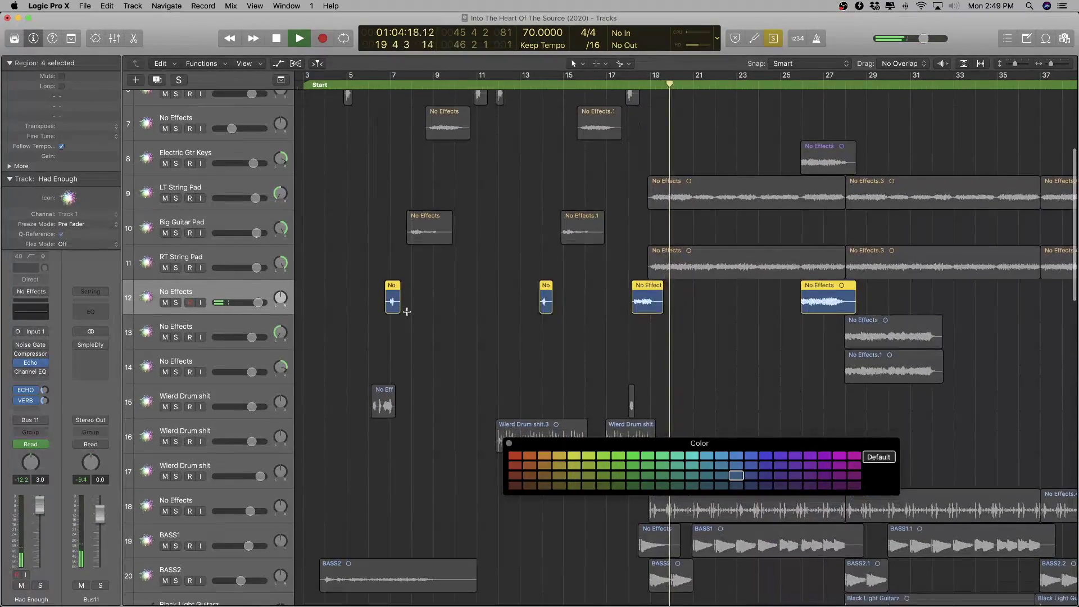
key(super+Right)
key(super+Right)
key(super+Right)
key(space)
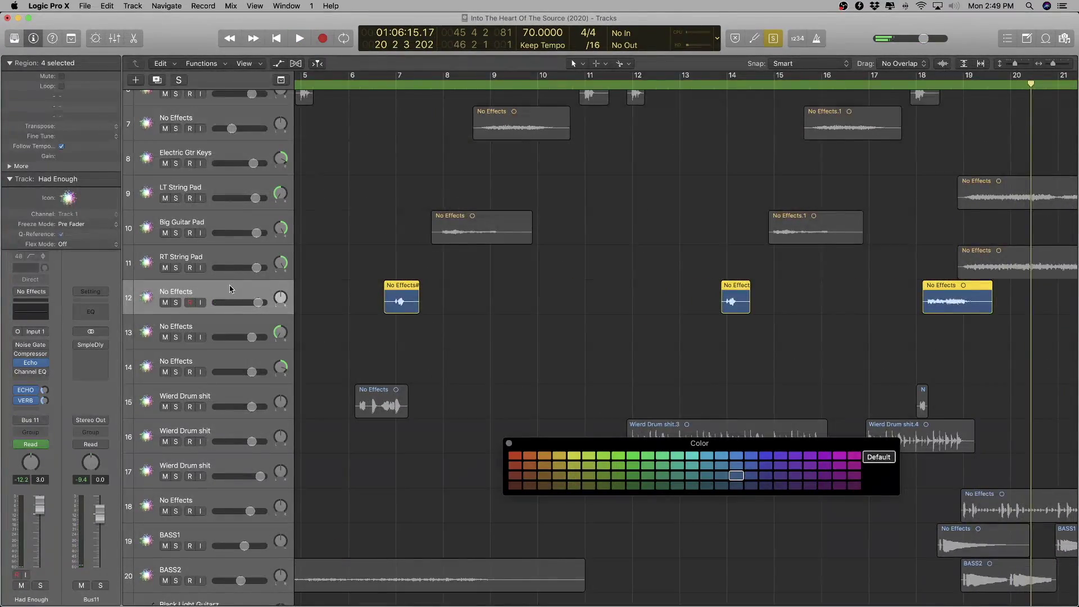
- Audition the region near bar 26 on No Effects track 12 and move the track up directly below Electric Gtr Keys
ctrl+alt+click(539, 365)
key(super+Up)
key(super+Up)
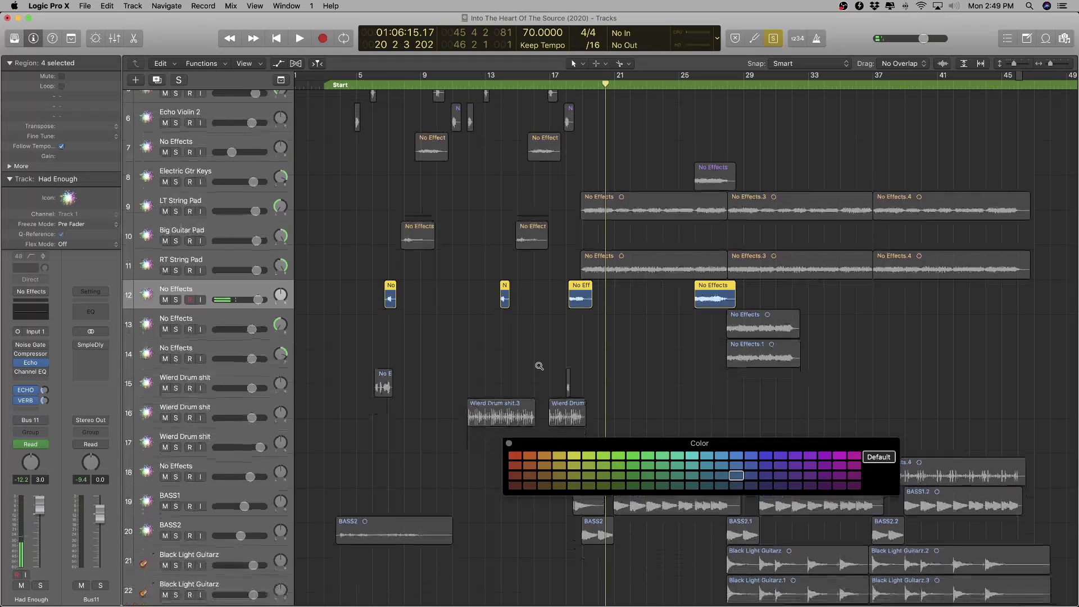
double_click(702, 79)
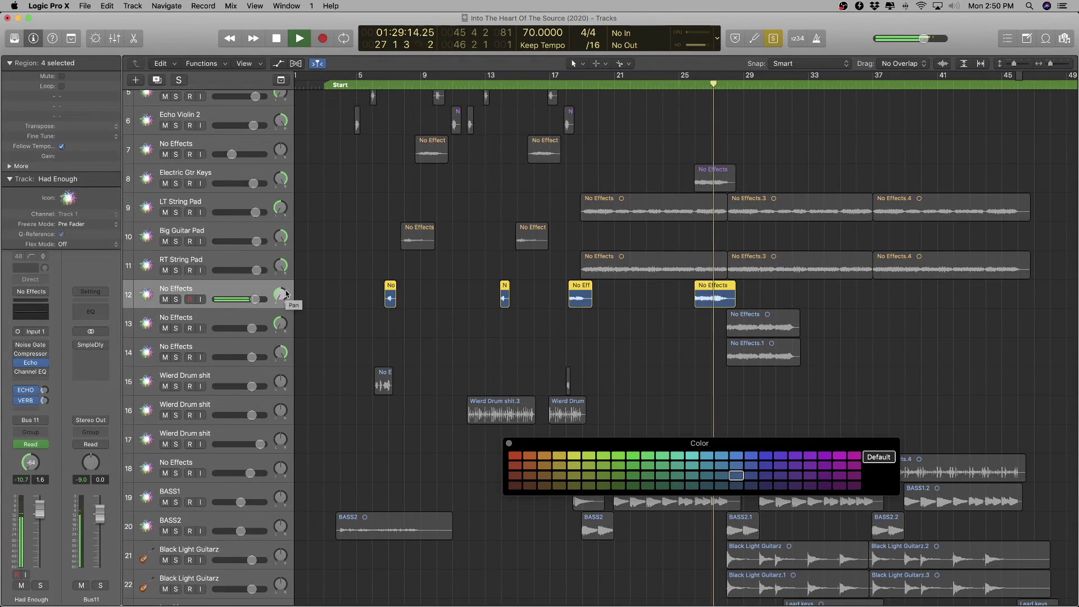
key(space)
drag(234, 290, 239, 186)
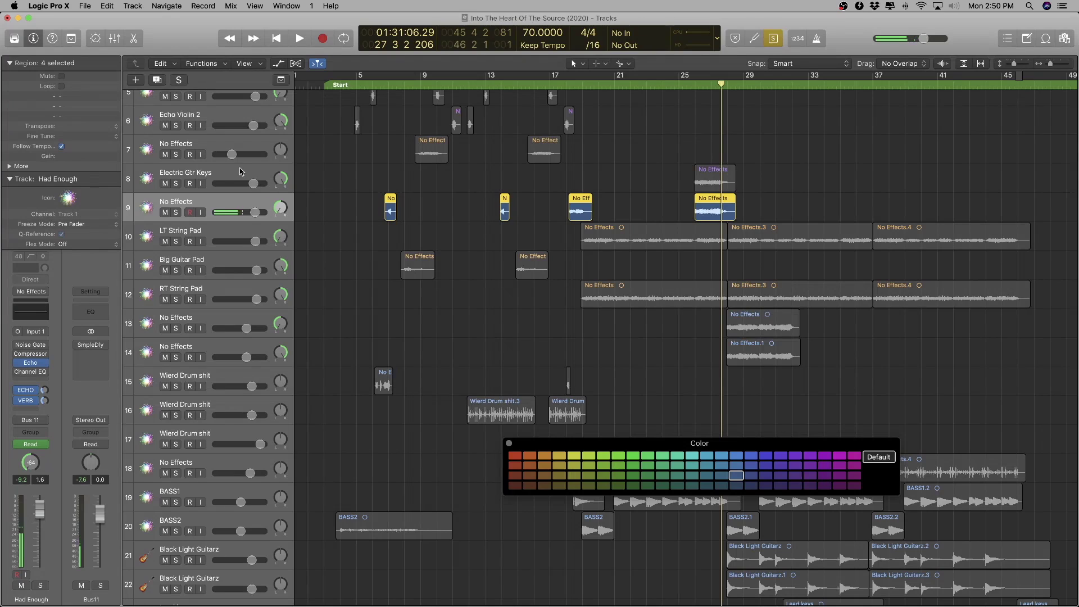
- Copy the name of Electric Gtr Keys to No Effects track 9 and extend it to Electric Gtr Keys 2
double_click(236, 168)
key(super+c)
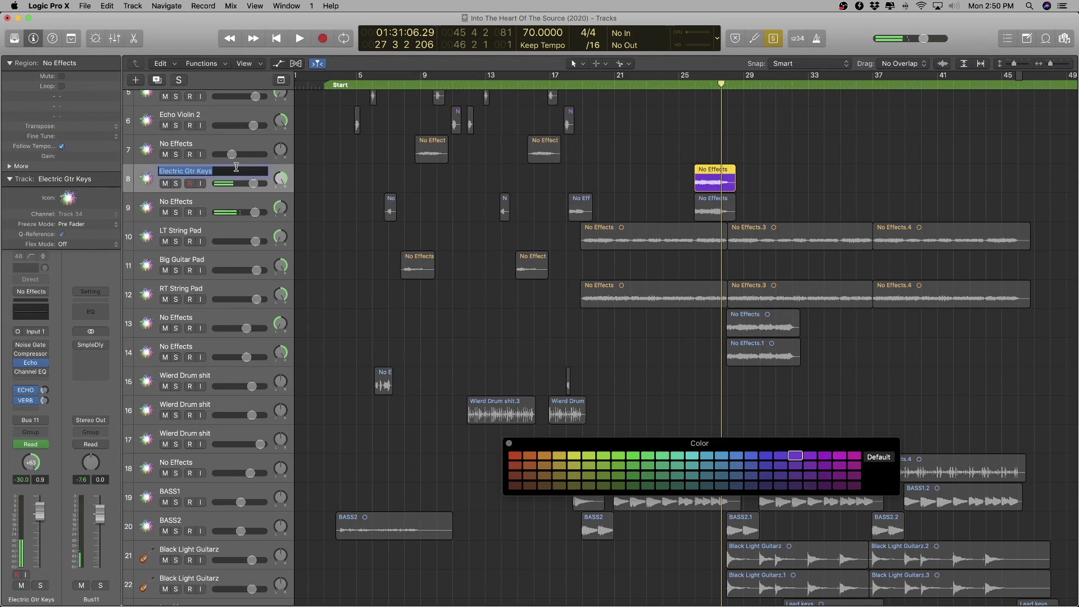
double_click(192, 204)
key(super+v)
key(Return)
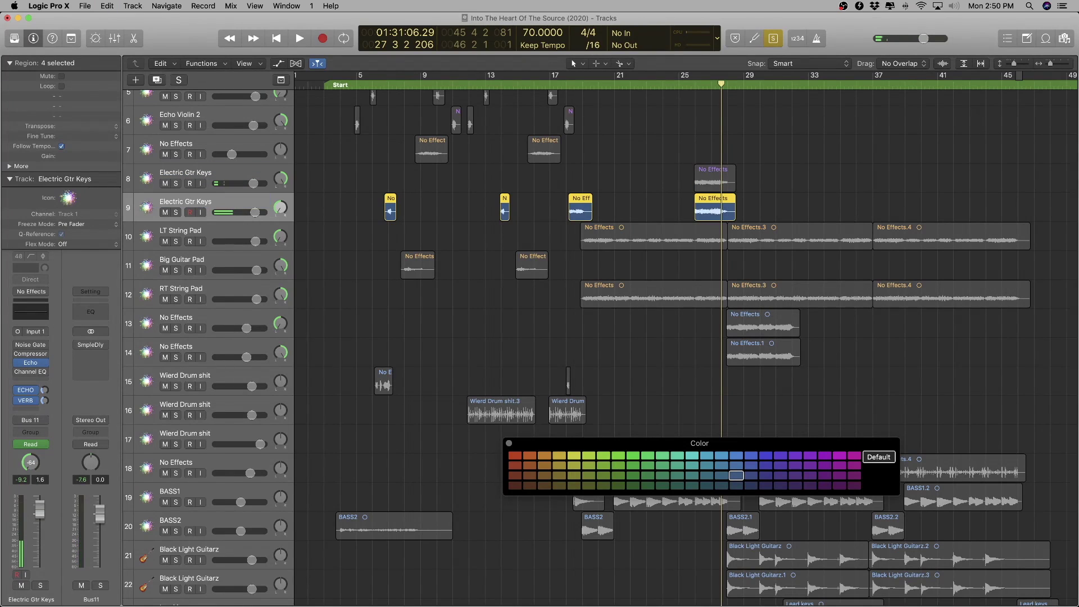
double_click(213, 203)
key(Right)
text(2)
key(Return)
- Rename track 8 as RT Electric Gtr Keys
key(Up)
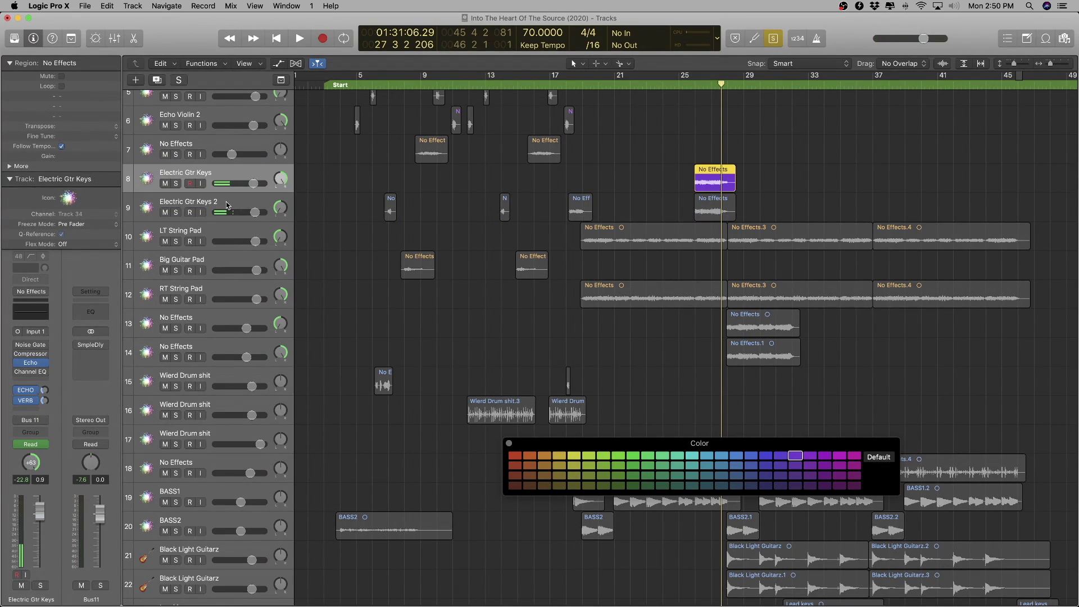
double_click(214, 178)
text(RT)
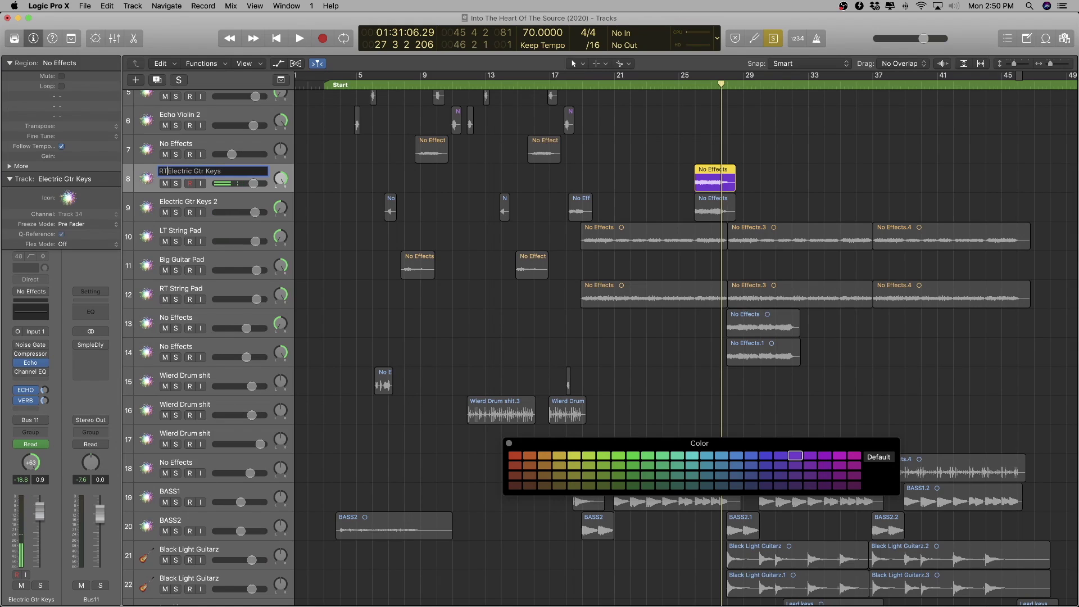
key(Return)
- Rename track 9 as LT Electric Gtr Keys 2
click(188, 201)
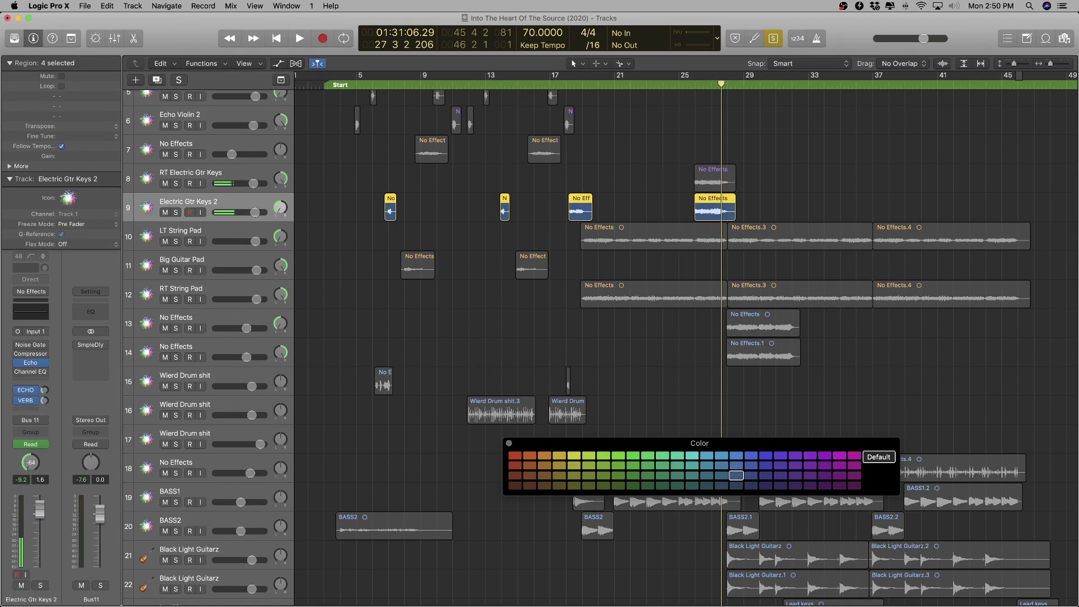
double_click(179, 198)
key(Left)
text(LT)
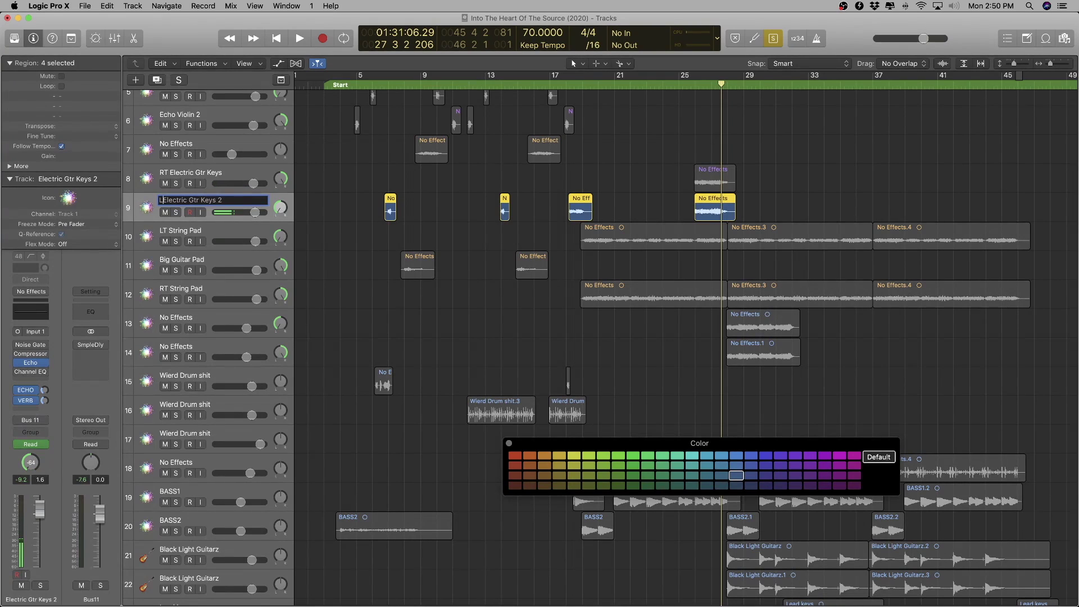
key(Return)
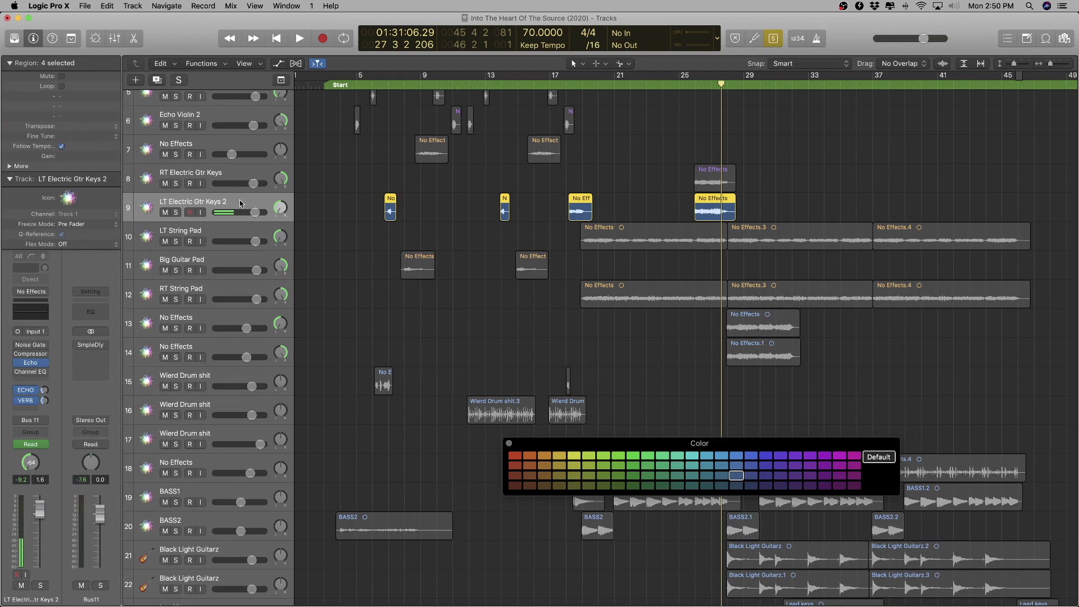
- Duplicate the LT Electric Gtr Keys 2 track and move its regions near bars 7 and 14 there with their automation
key(super+d)
drag(376, 231, 505, 227)
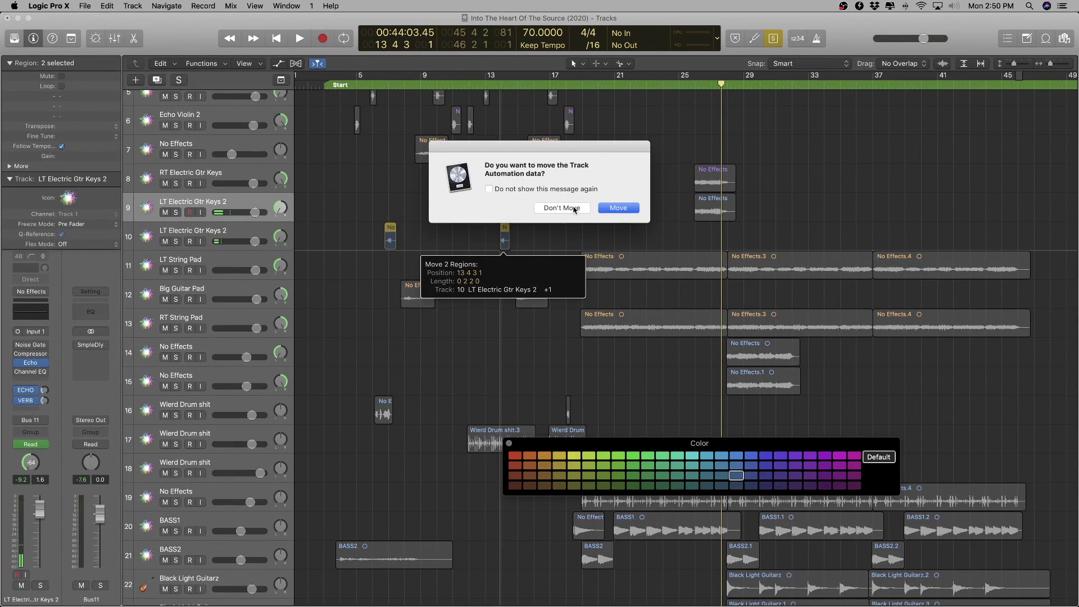
click(610, 209)
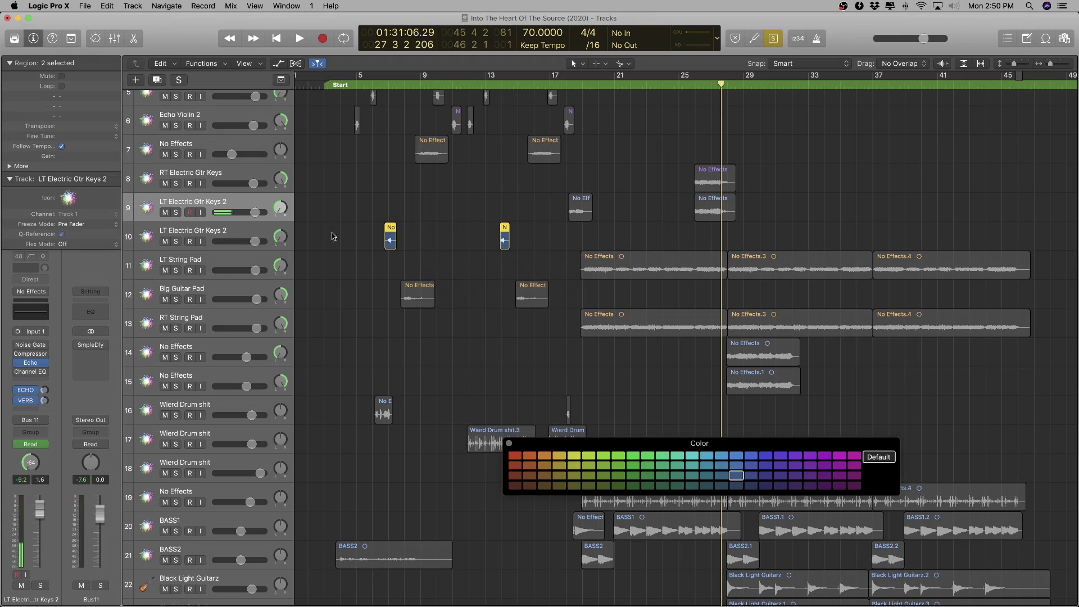
key(a)
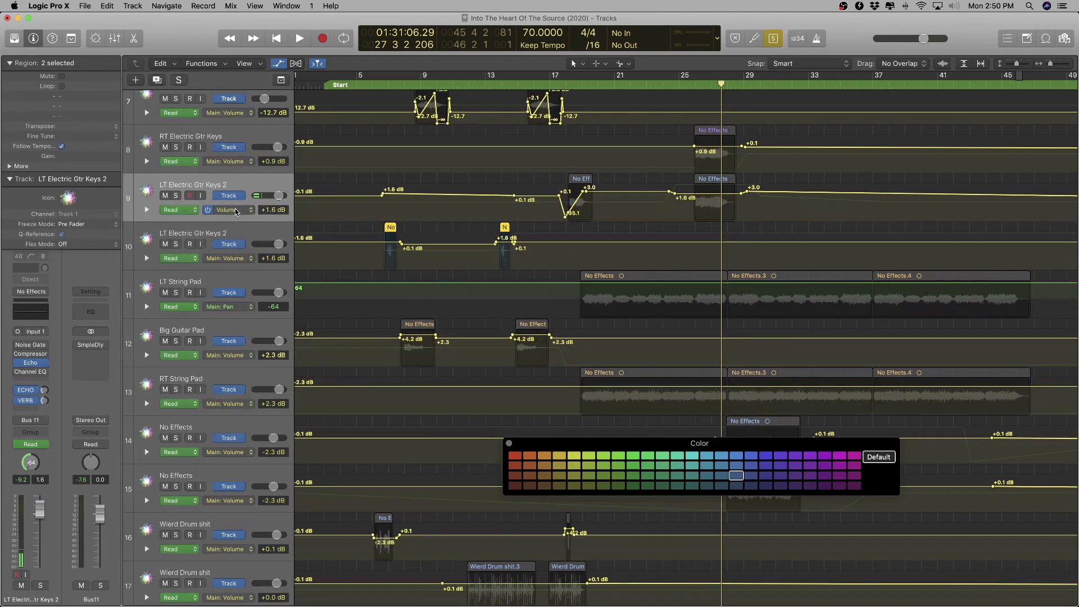
- Audition the two regions moved to track 10 and rename that track as Echo Violin
key(super+Up)
key(super+Up)
key(super+Right)
key(super+Right)
key(super+Right)
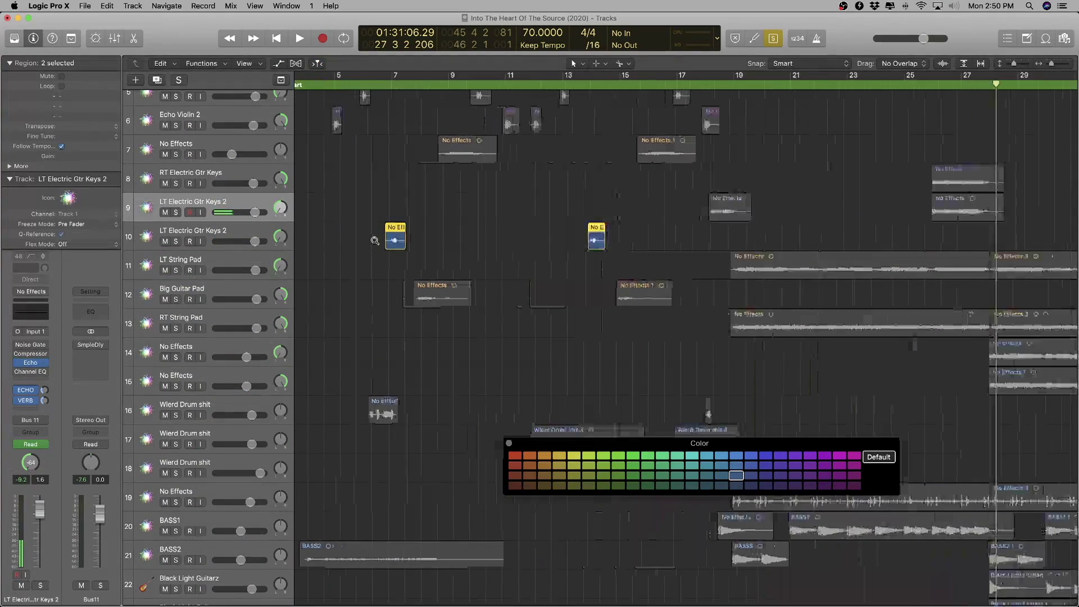
key(shift+space)
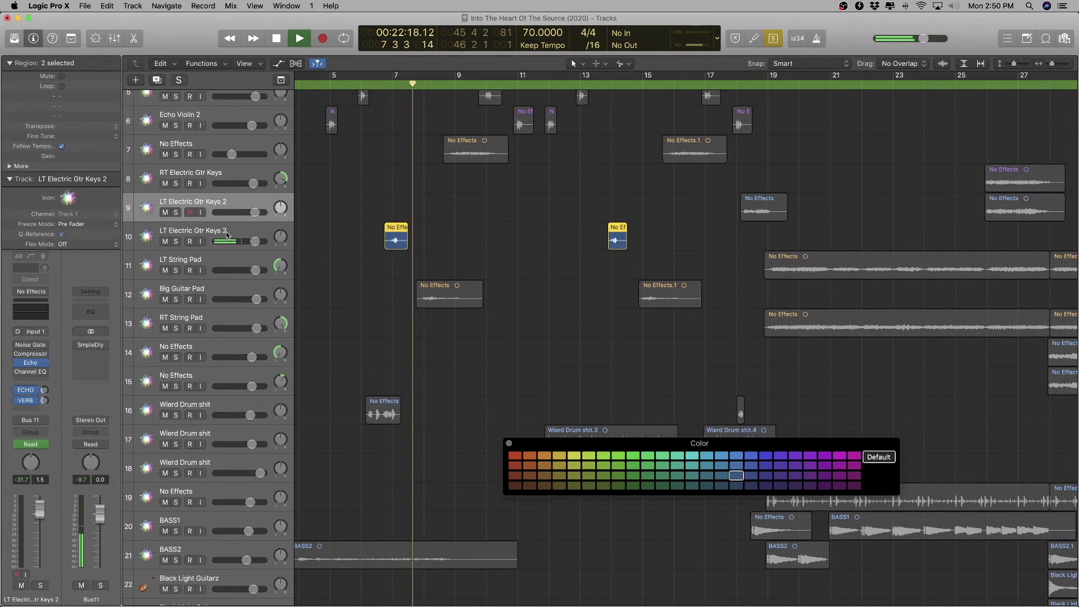
key(space)
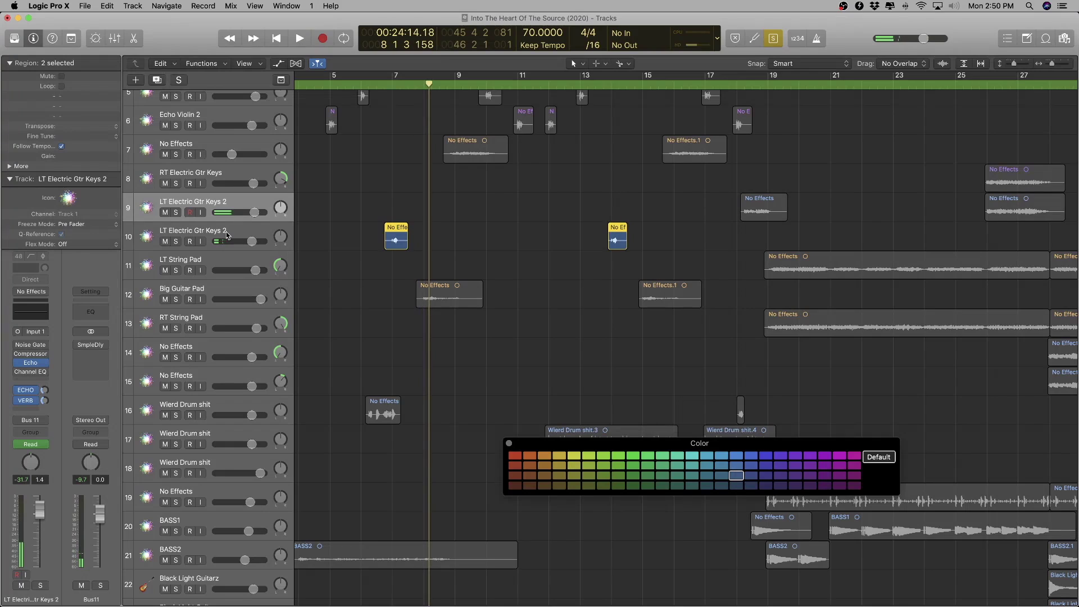
double_click(226, 230)
text(Echo Violin)
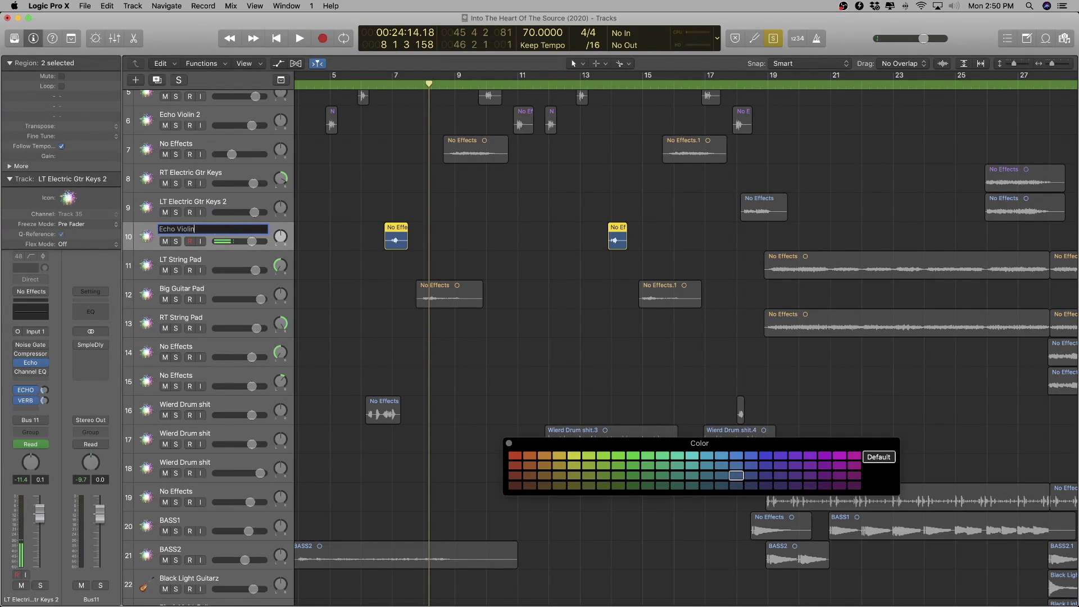
key(Return)
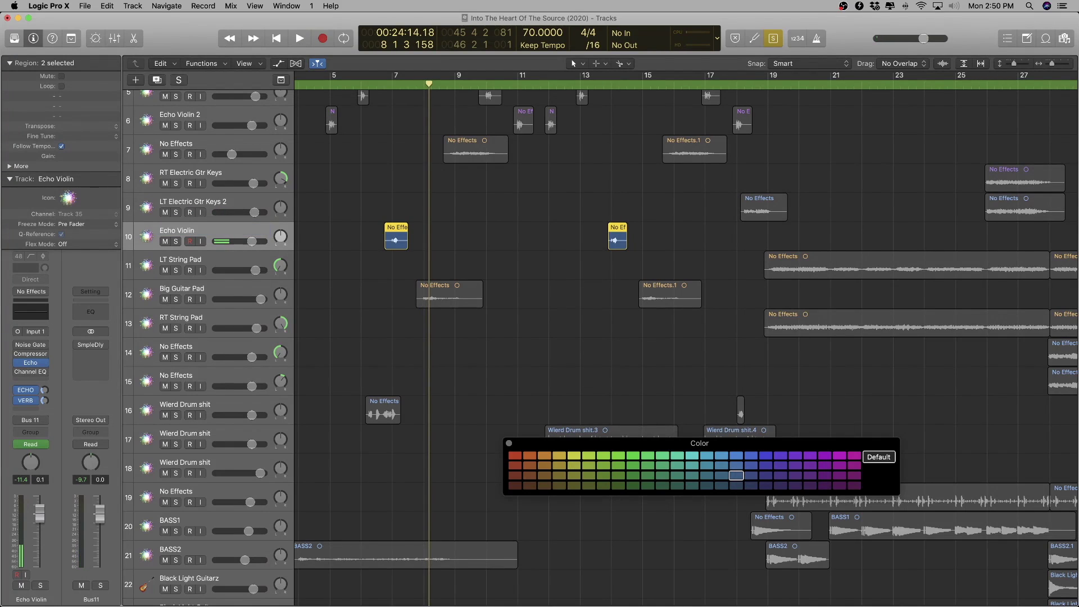
- Move the Echo Violin track directly below Echo Violin 2 and rename it as Echo Violin 3
key(super+Left)
key(super+Left)
drag(240, 232, 191, 132)
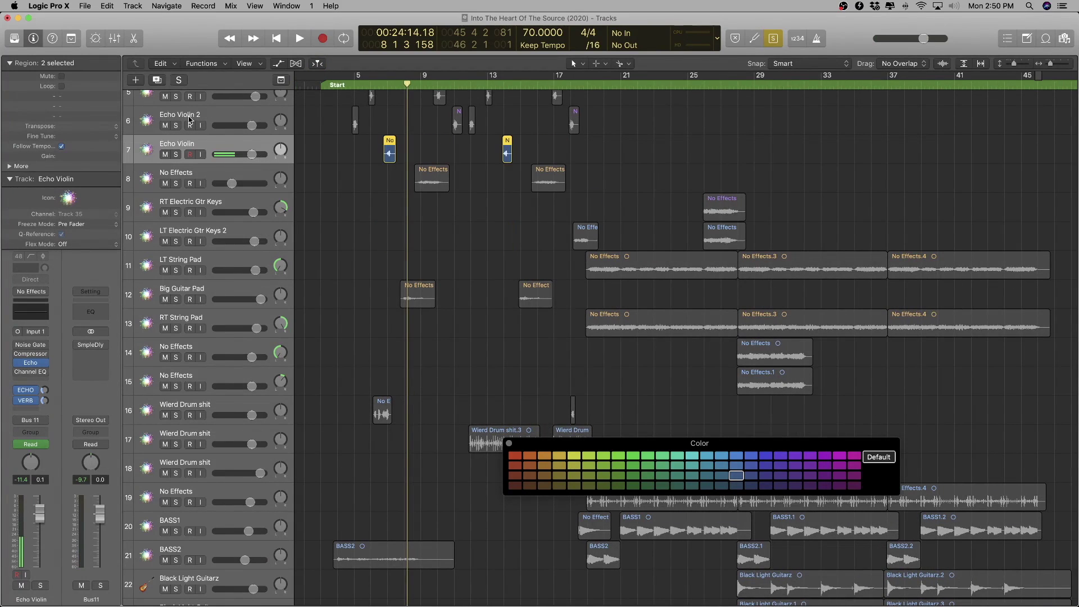
double_click(207, 145)
key(Right)
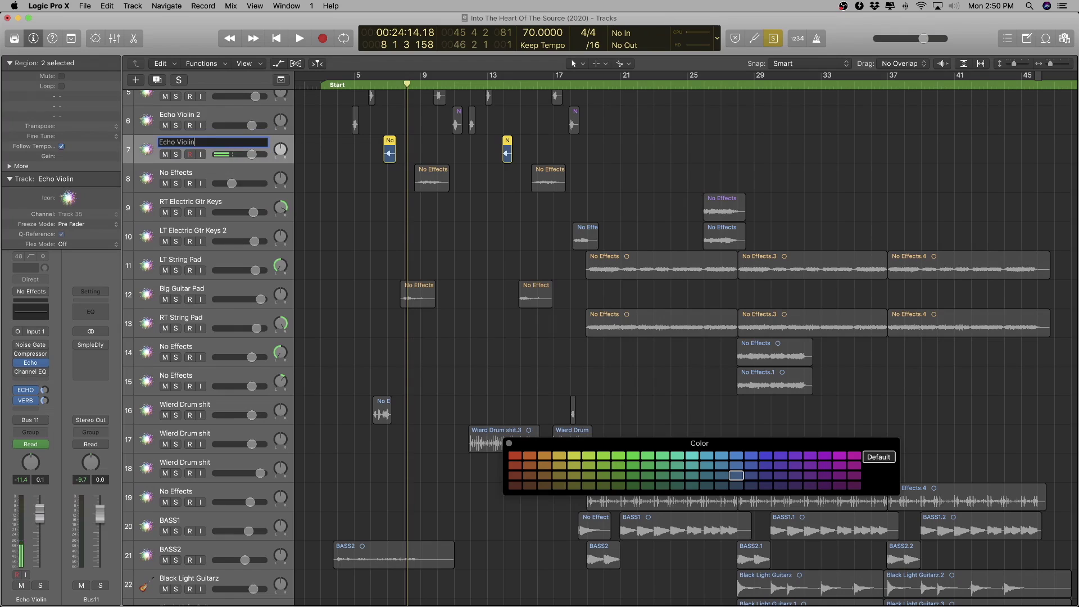
text(3)
key(Return)
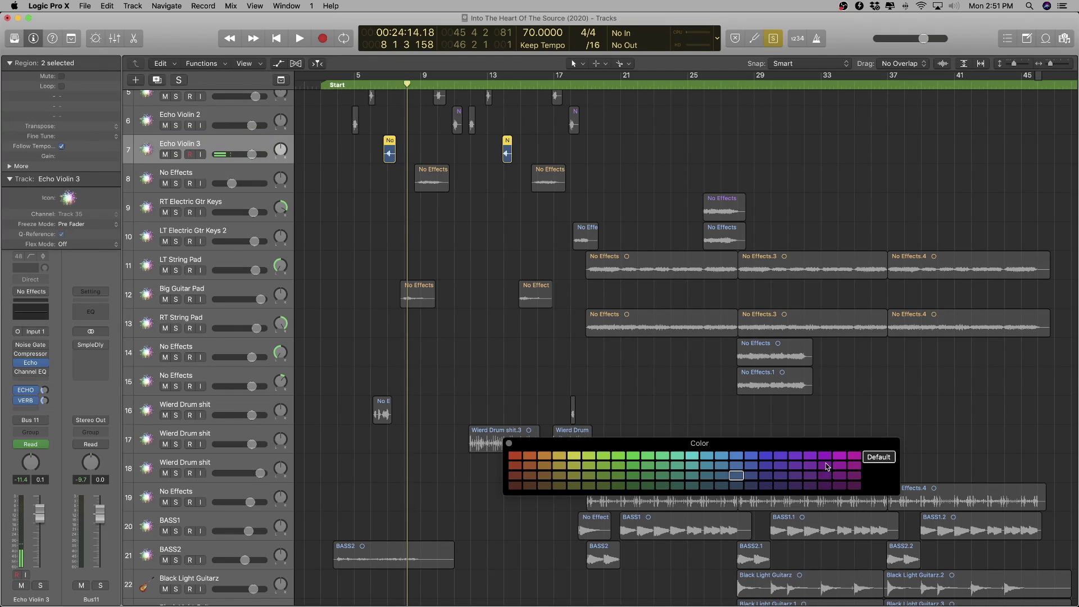
- Color the regions on Echo Violin 3 and LT Electric Gtr Keys 2 bright purple
click(810, 456)
key(x)
key(x)
click(215, 231)
click(807, 456)
key(x)
key(x)
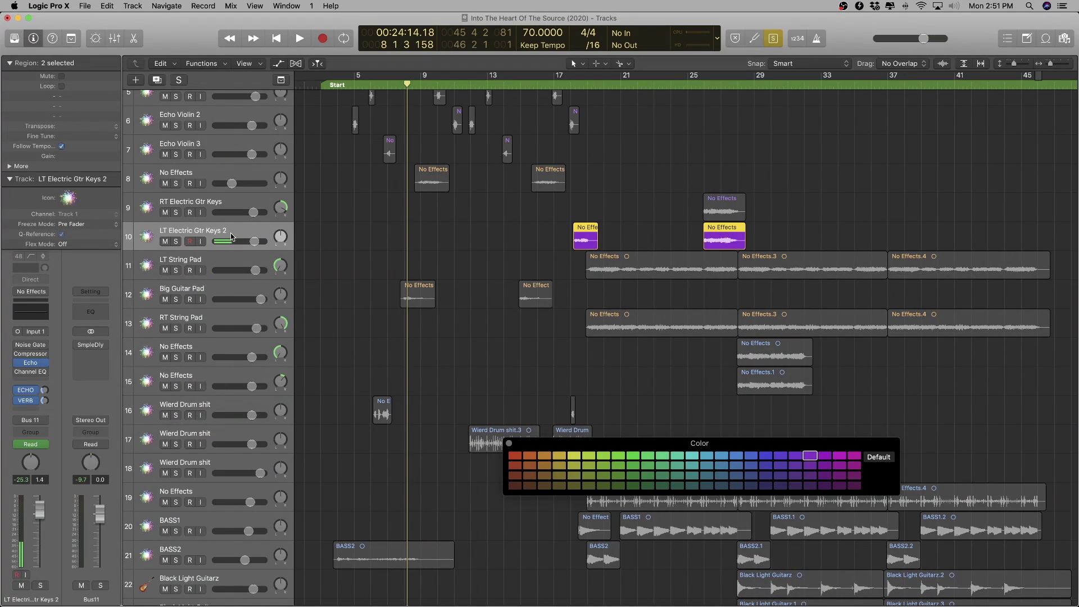
key(super+Right)
key(super+Right)
key(super+Right)
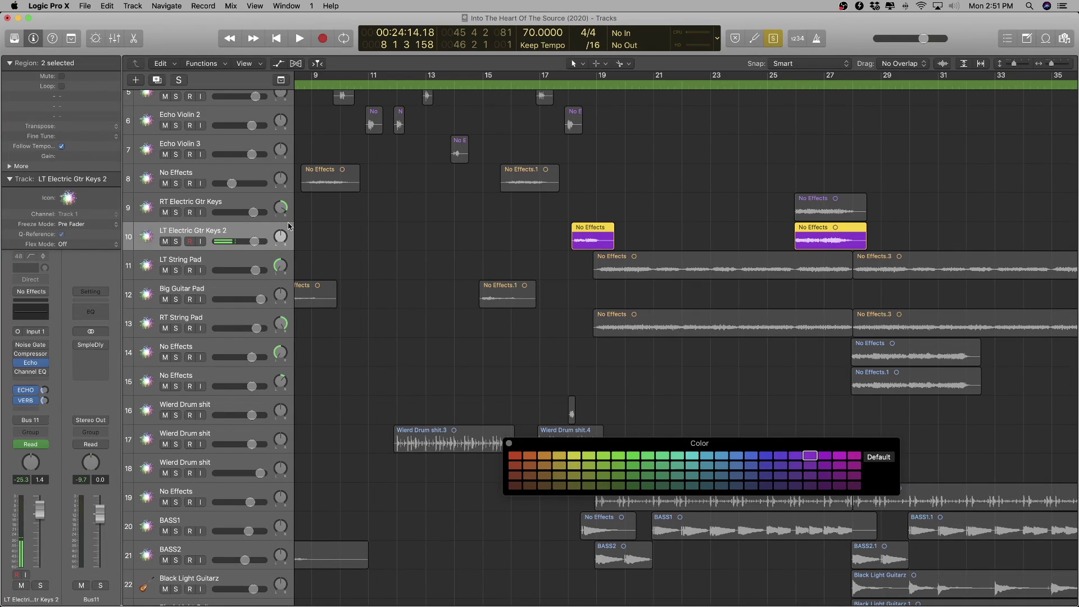
key(super+z)
key(super+z)
key(super+z)
key(super+z)
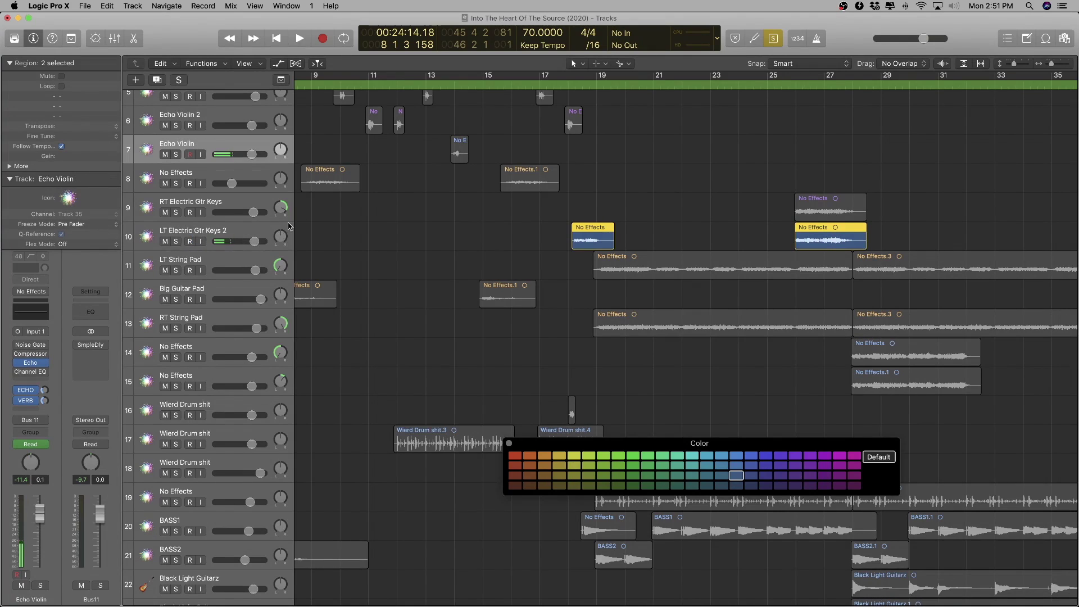
key(super+z)
key(super+z)
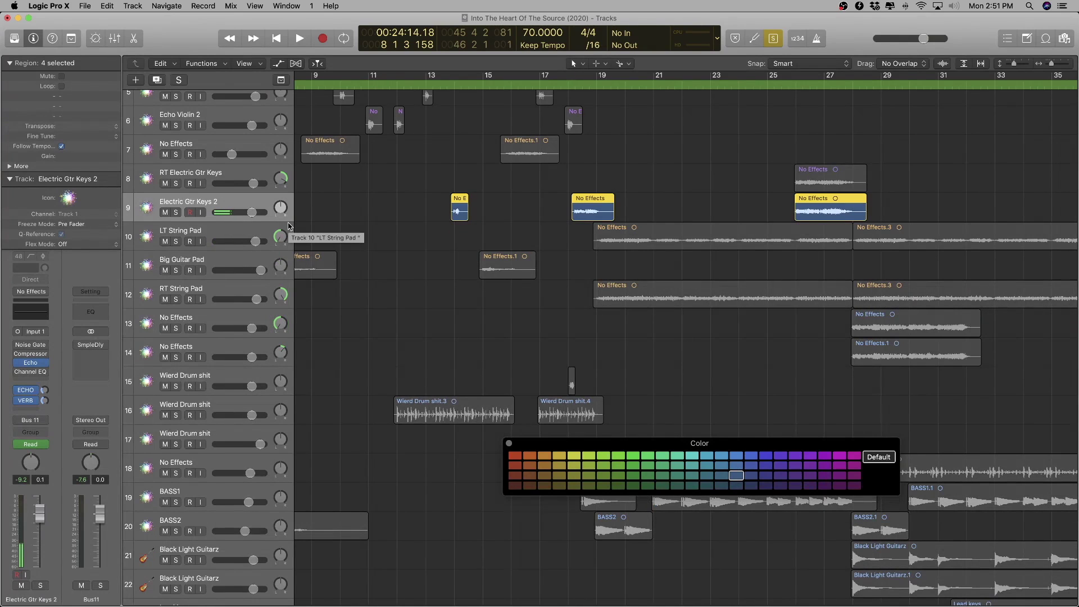
key(super+z)
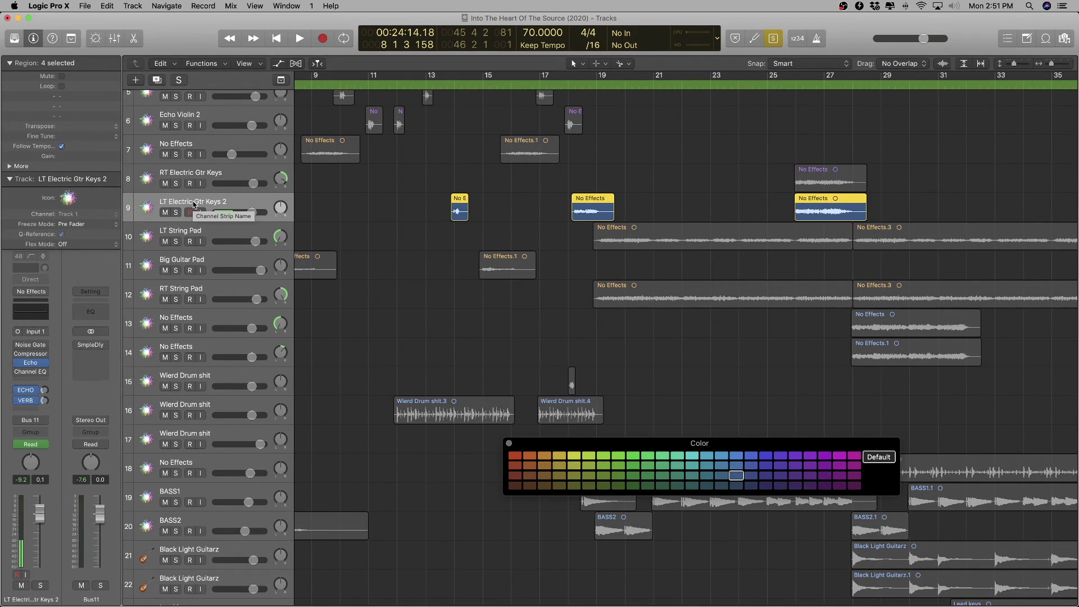
key(super+z)
key(super+z)
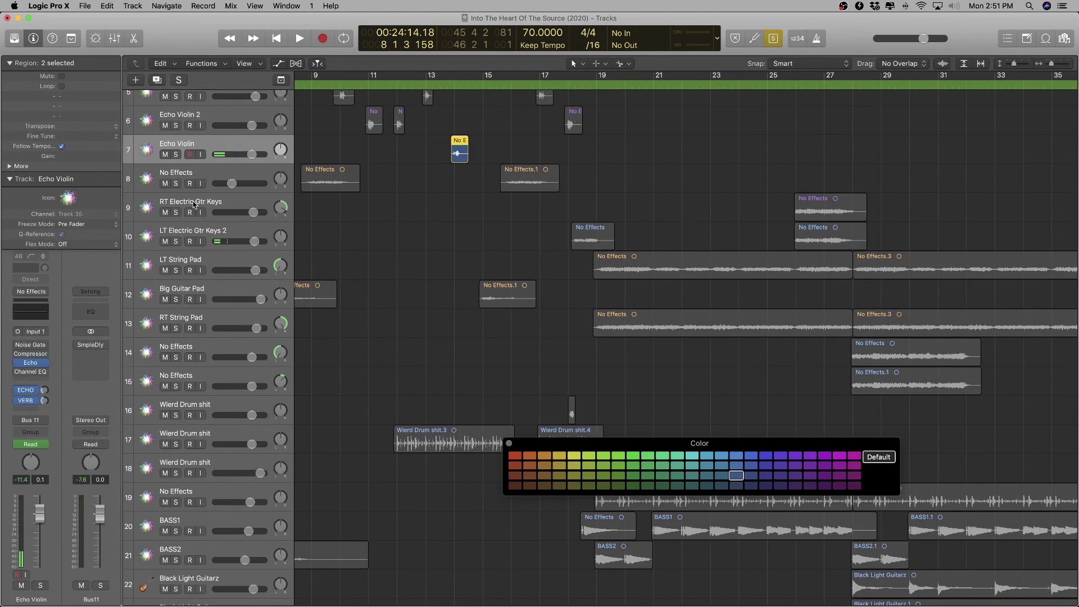
click(149, 223)
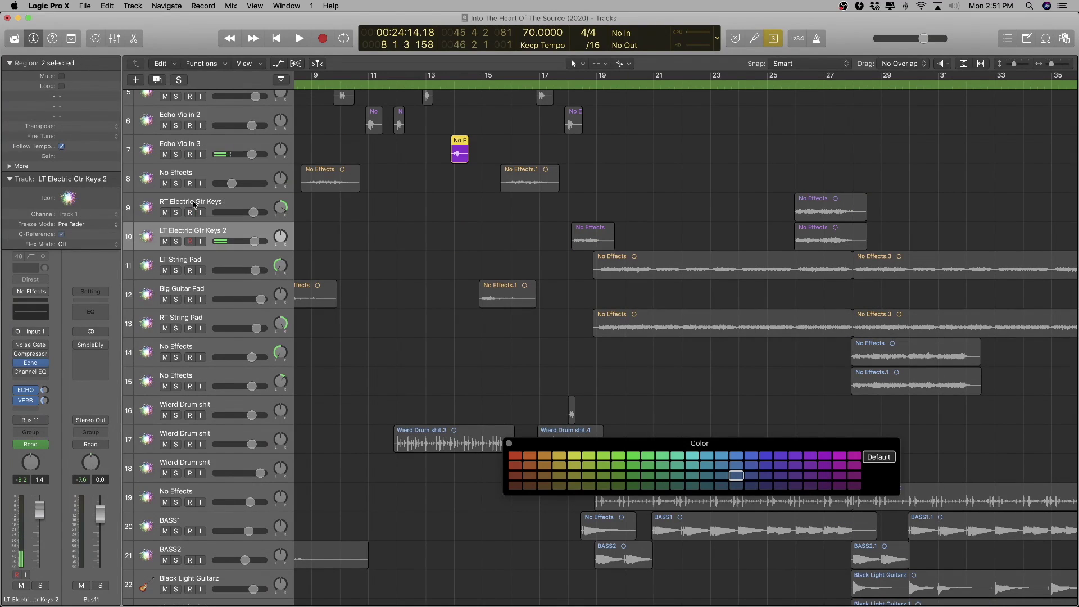
key(super+shift+z)
- Remove the LT prefix from track 10's name so it reads Electric Gtr Keys 2
double_click(173, 233)
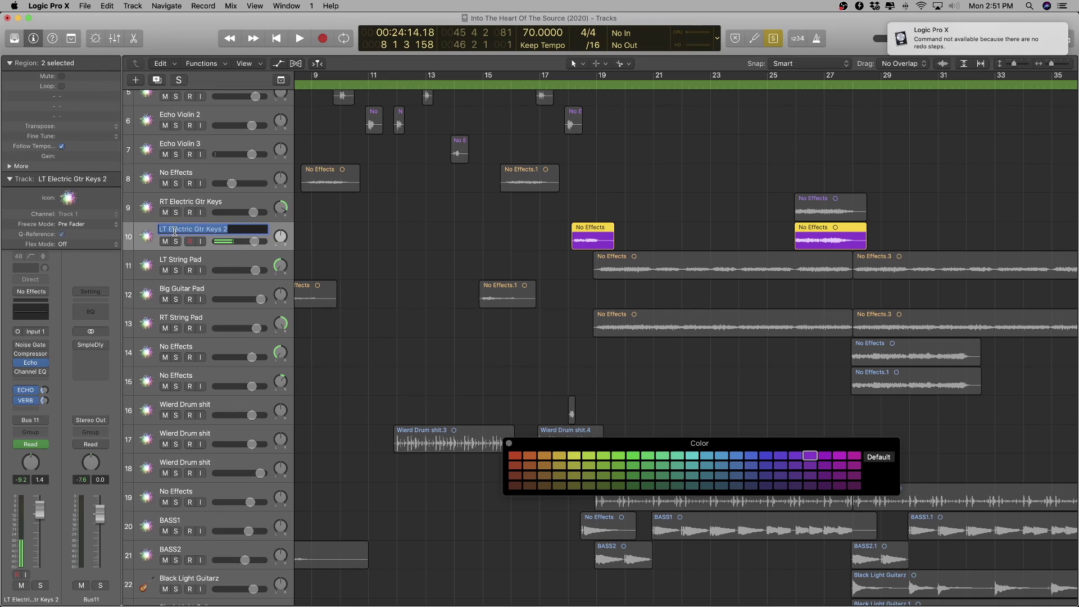
drag(169, 229, 158, 230)
key(BackSpace)
key(Return)
- Audition the blue region near bar 28 on No Effects track 14 in solo
key(super+Left)
key(super+Left)
key(super+Left)
key(super+Left)
key(super+Left)
key(super+Left)
key(super+Left)
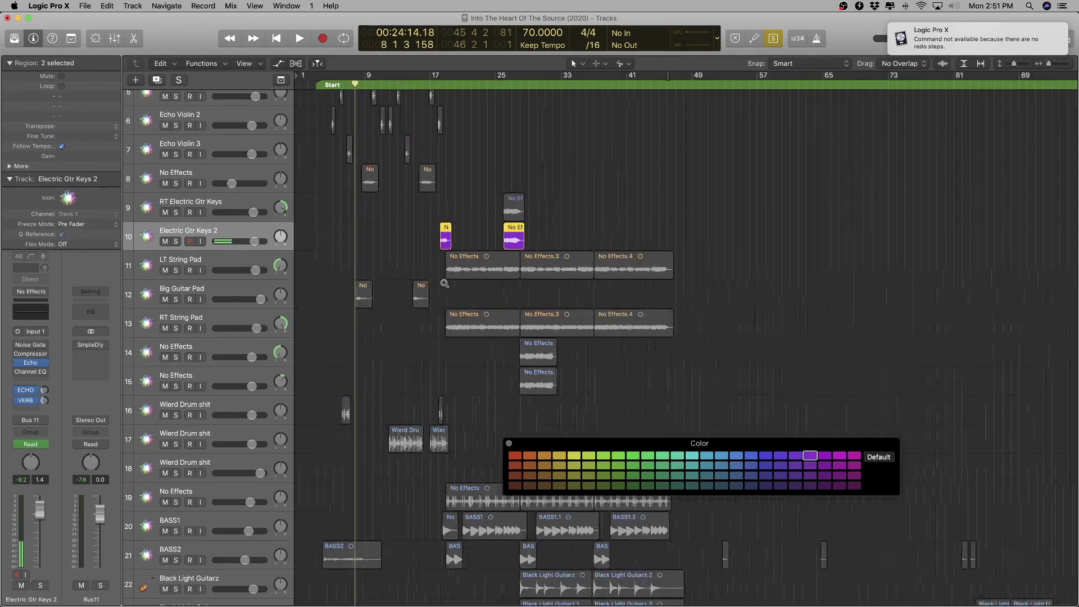
key(super+Right)
key(ctrl+s)
key(super+Right)
key(super+Right)
key(super+Right)
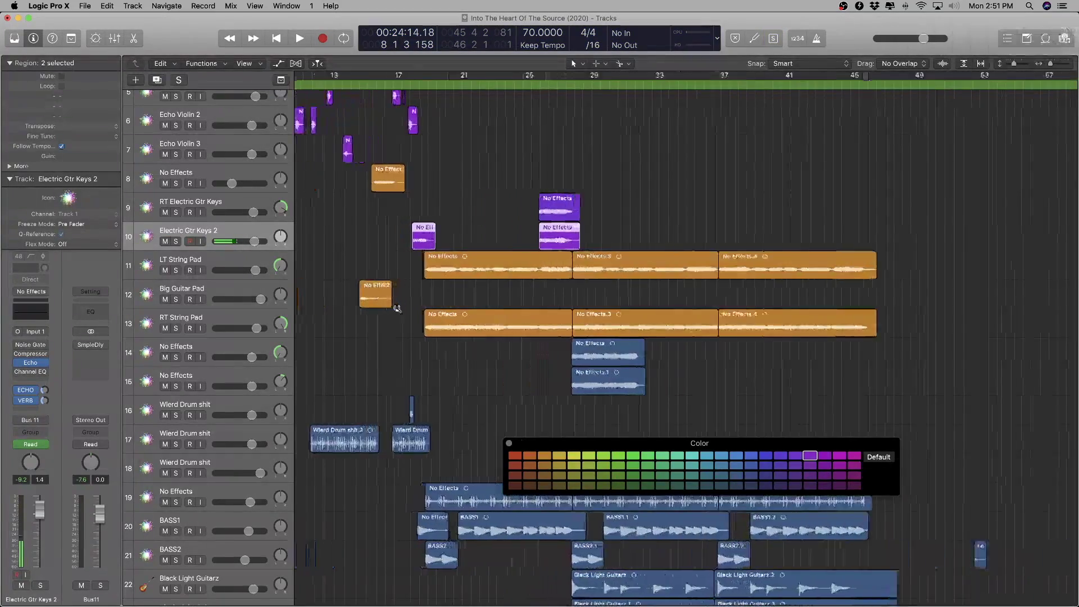
click(213, 345)
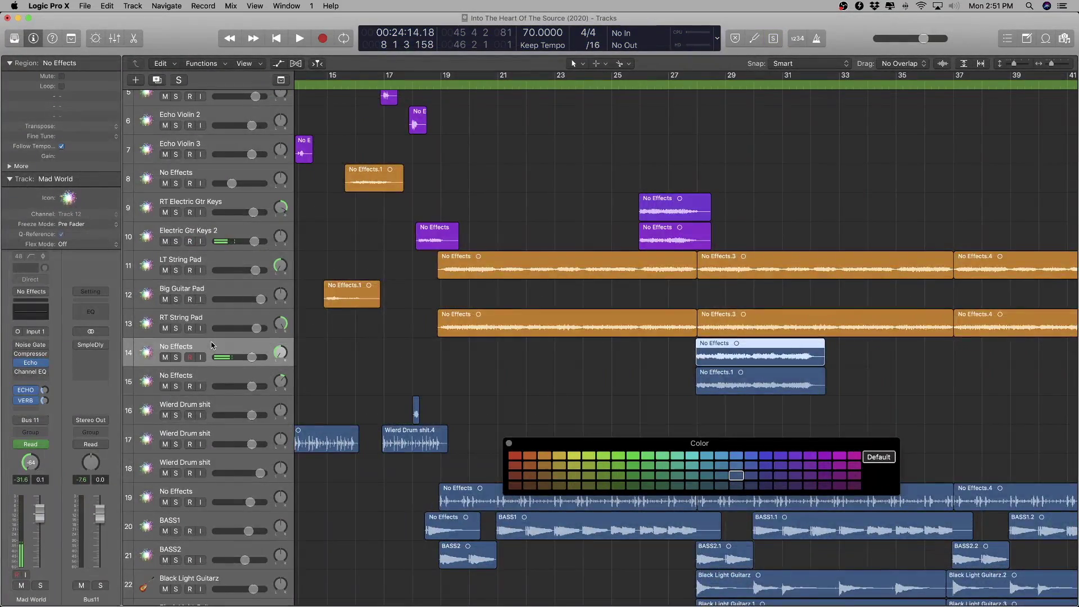
key(shift+space)
key(ctrl+s)
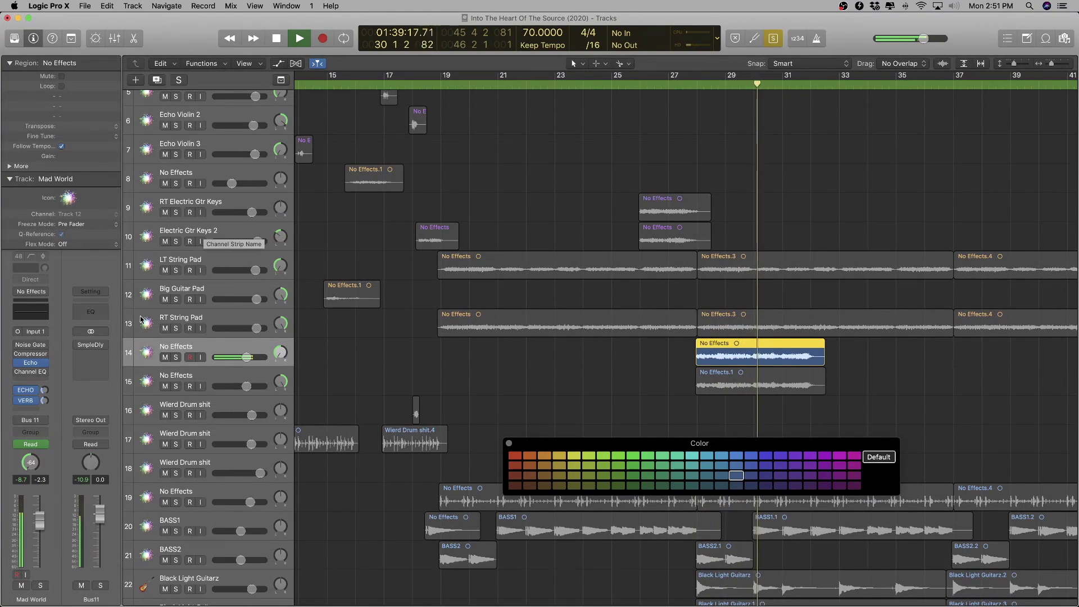
- Audition the matching region near bar 28 on No Effects track 15 in solo
click(185, 378)
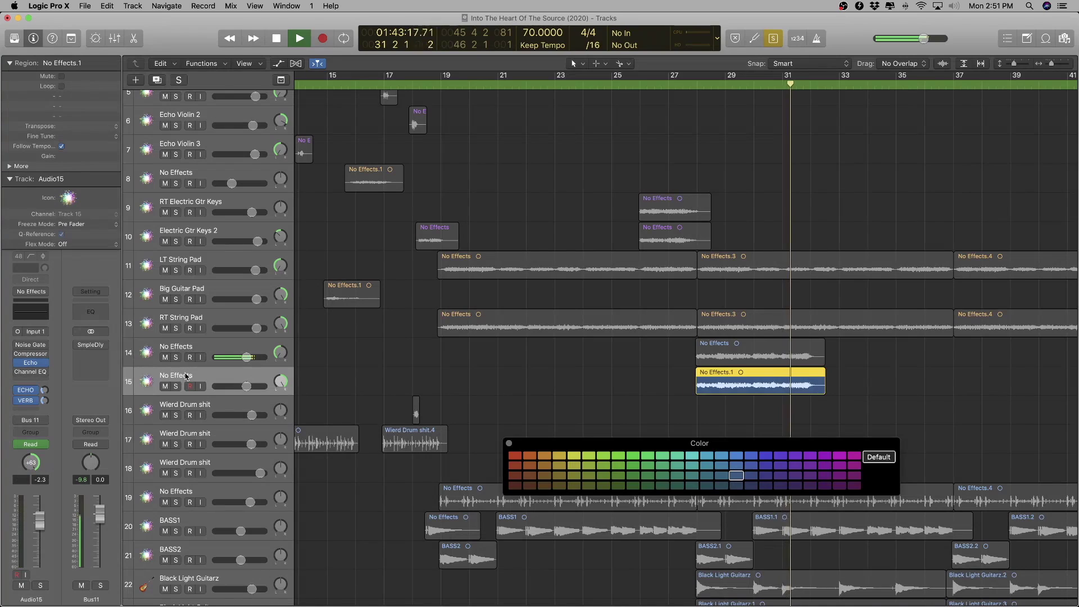
key(space)
key(shift+space)
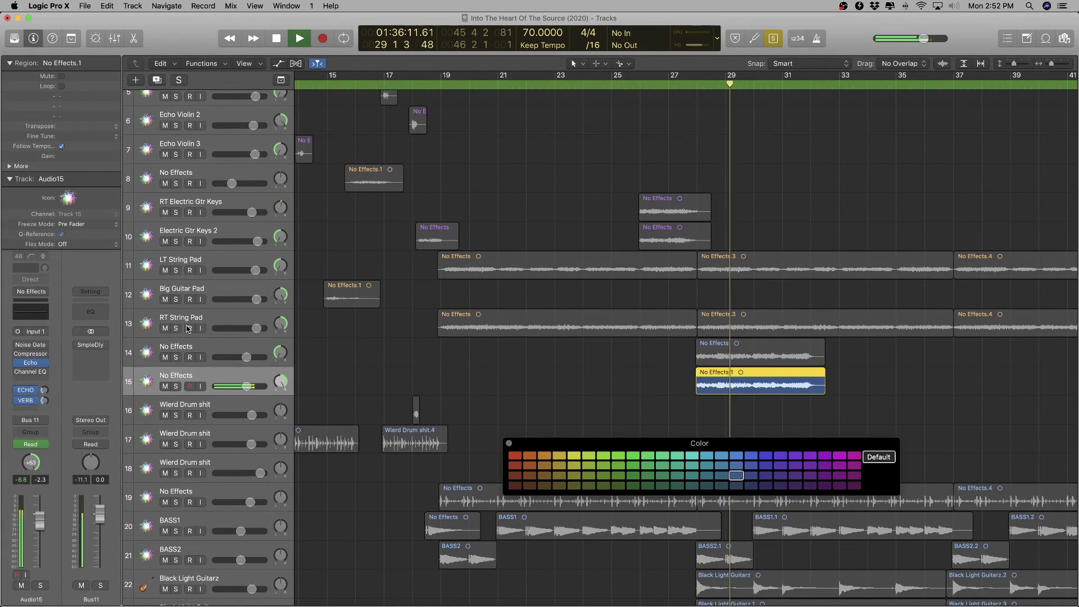
key(space)
- Copy the name of Electric Gtr Keys 2 to track 14 and change it to LT Electric Gtr Keys
double_click(188, 345)
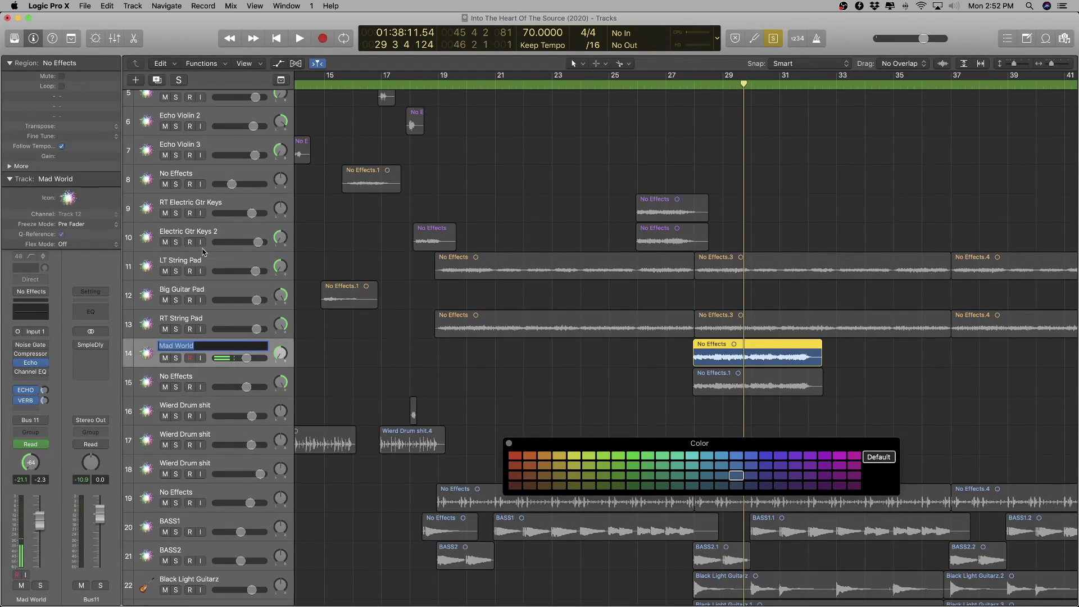
double_click(215, 230)
key(super+c)
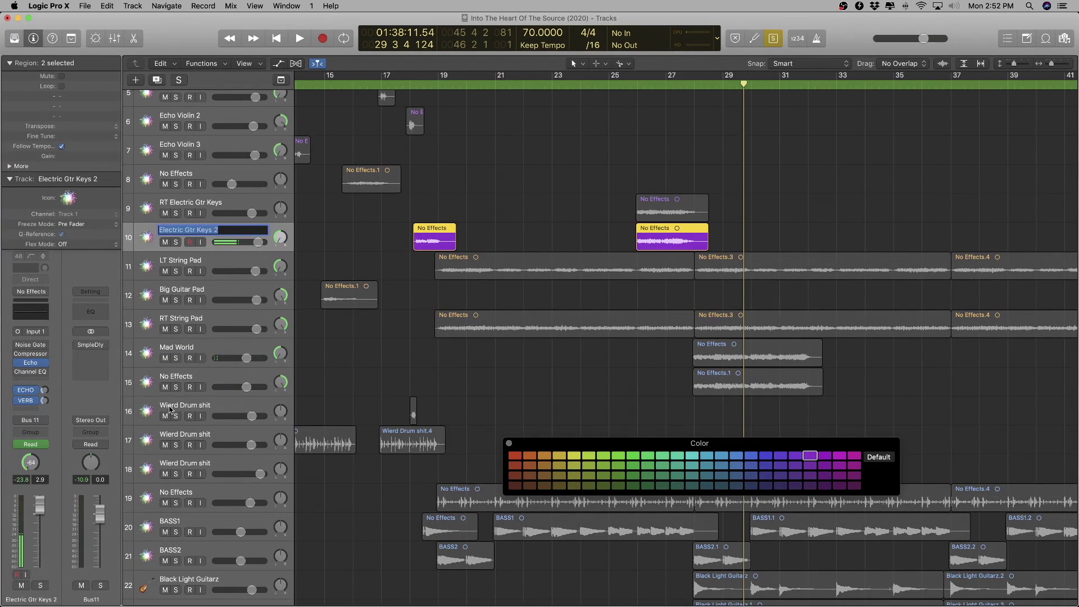
double_click(201, 346)
key(super+v)
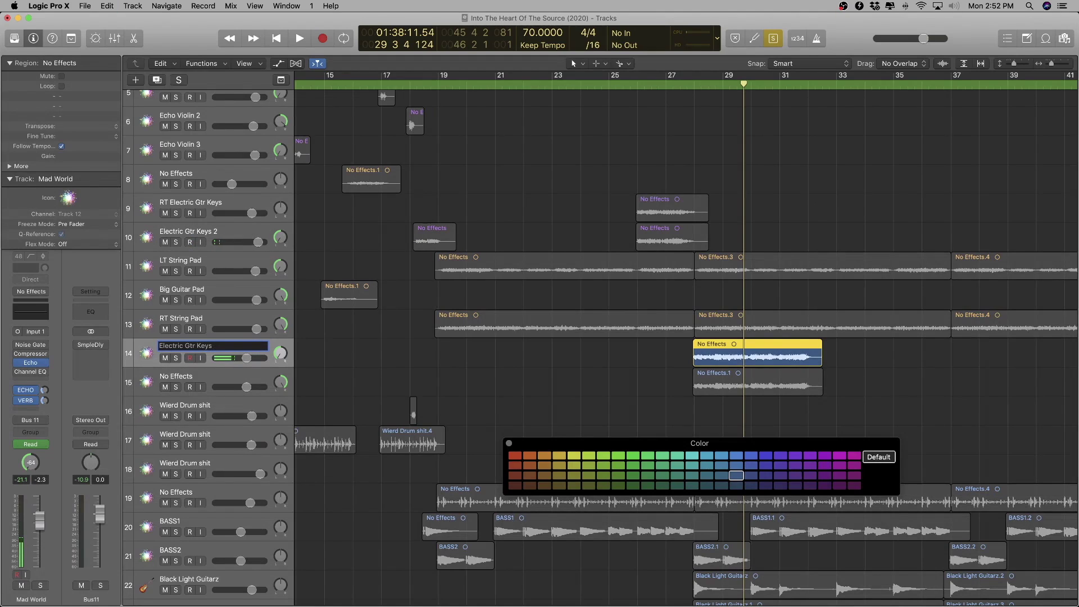
text(LT)
key(Return)
- Reuse the copied name on track 15 and change it to RT Electric Gtr Keys
key(Down)
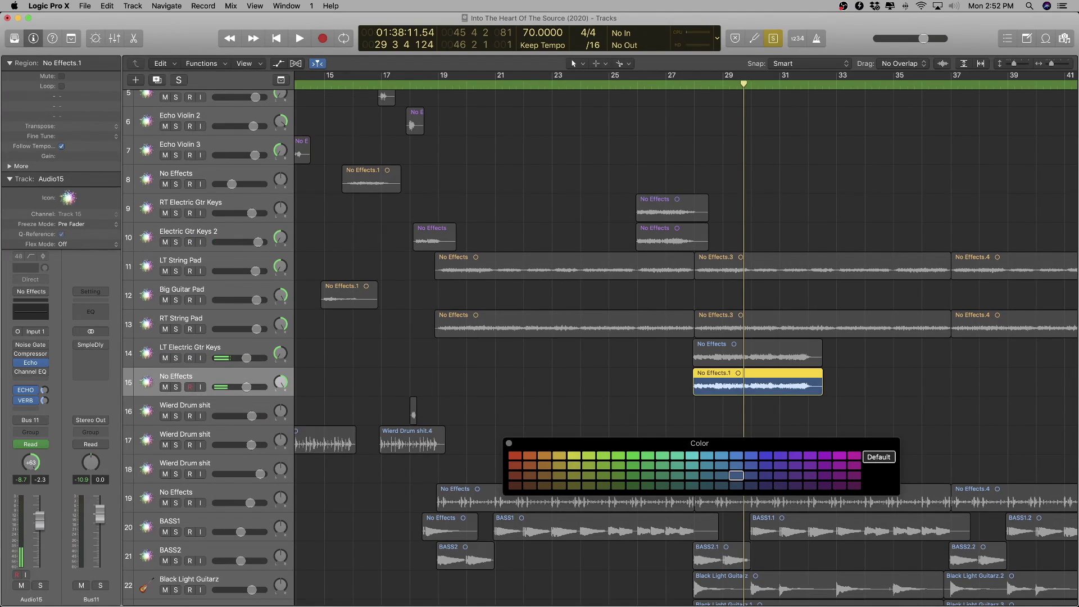
double_click(199, 373)
key(super+v)
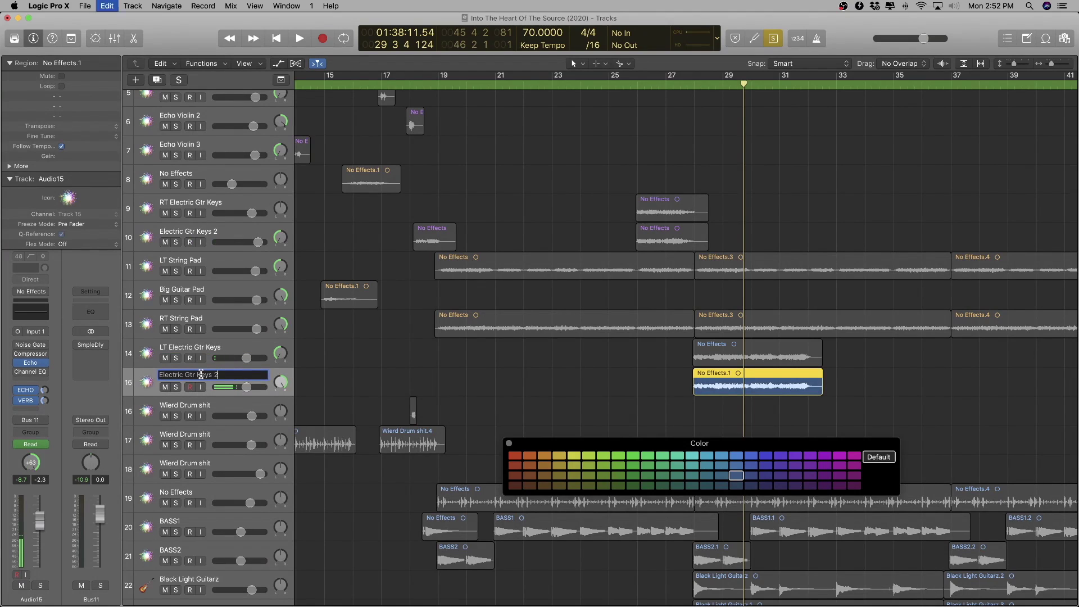
text(RT)
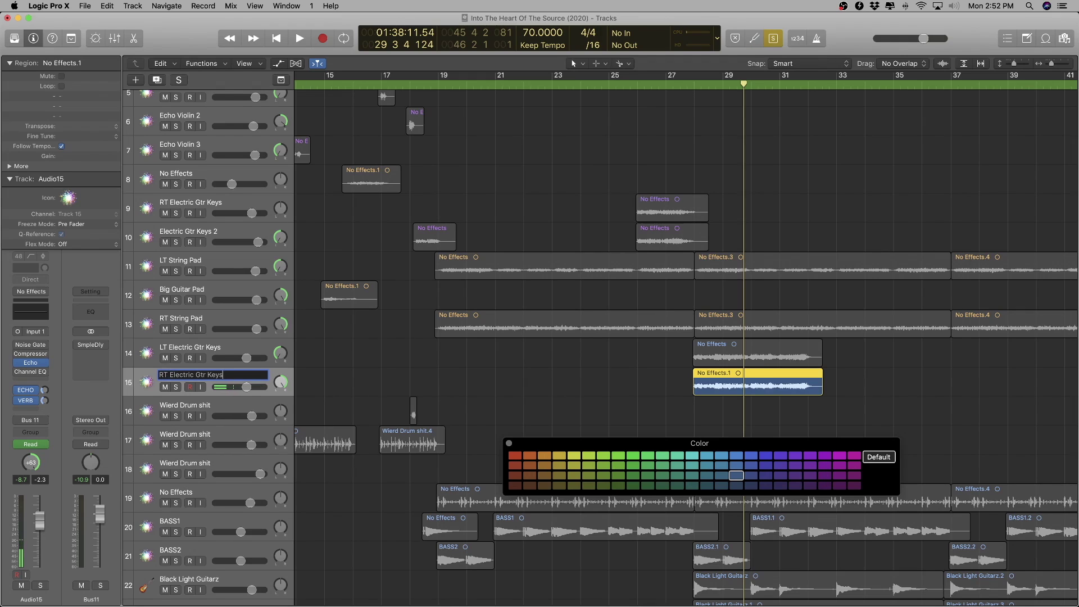
key(Return)
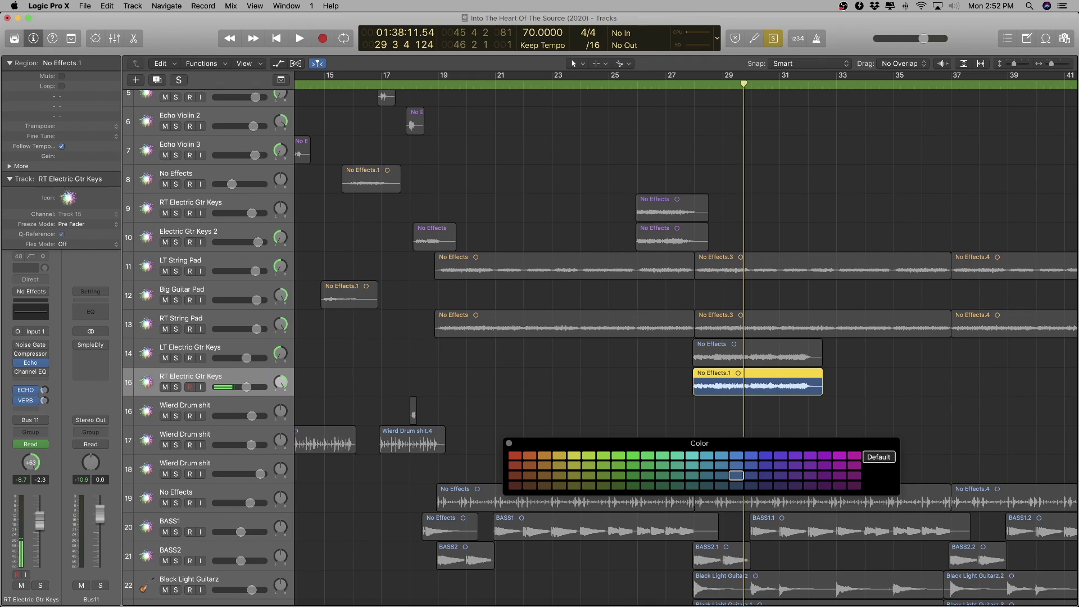
- Color the regions on tracks 14 and 15, LT and RT Electric Gtr Keys, violet
shift+click(233, 352)
click(794, 457)
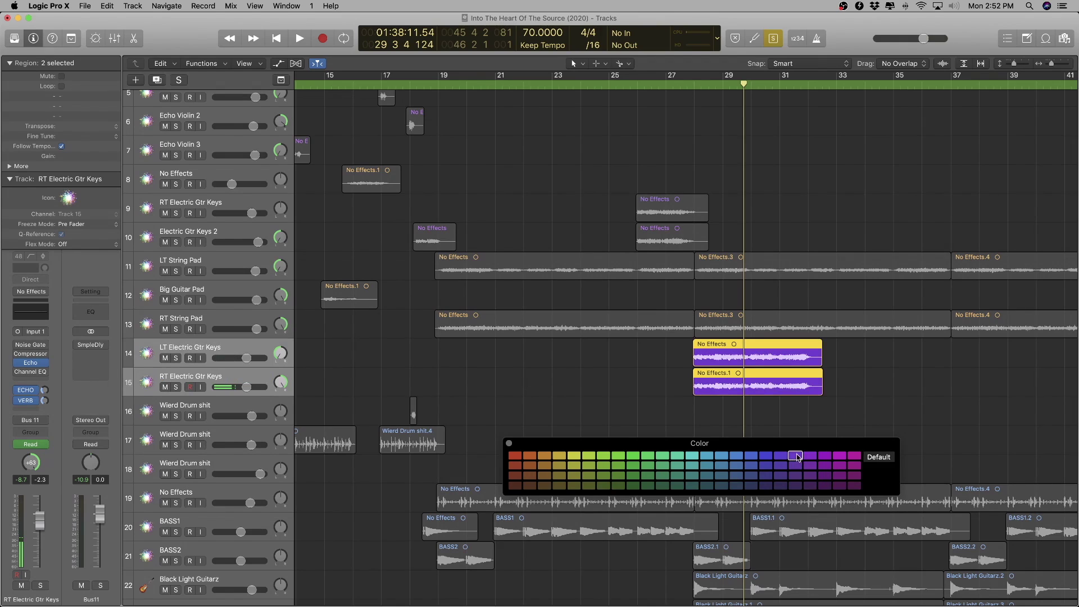
key(x)
key(x)
- Move tracks 14 and 15 directly below Electric Gtr Keys 2, and place the orange No Effects track just above LT String Pad
key(ctrl+s)
scroll(466, 358, down, 10)
scroll(453, 361, up, 3)
scroll(453, 361, left, 5)
drag(256, 351, 241, 258)
drag(264, 179, 247, 313)
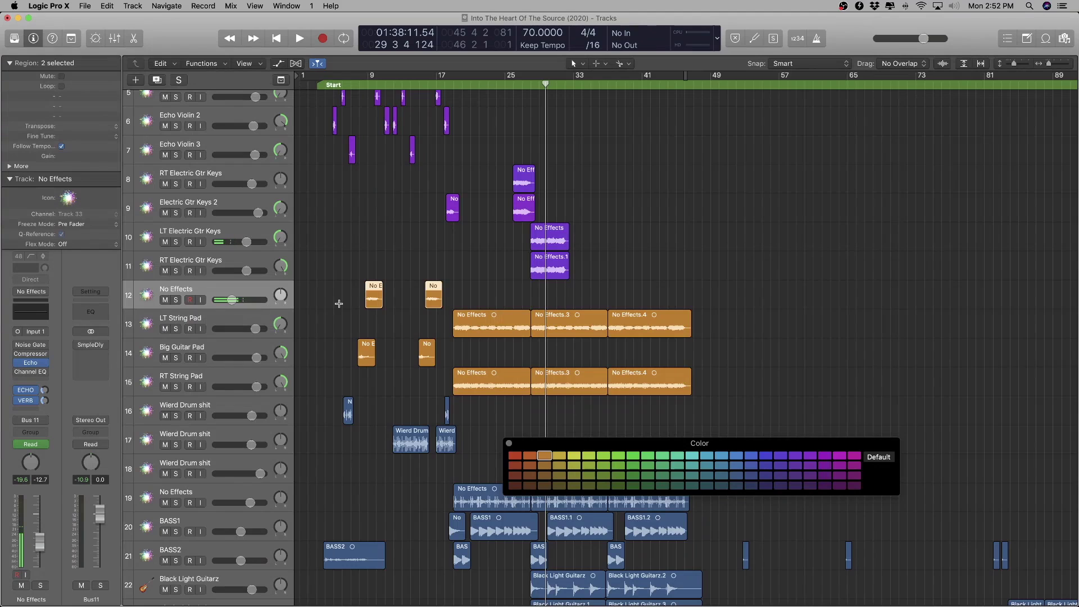
- Audition the orange No Effects track 12 in solo and rename it Angel Pad
key(space)
key(ctrl+s)
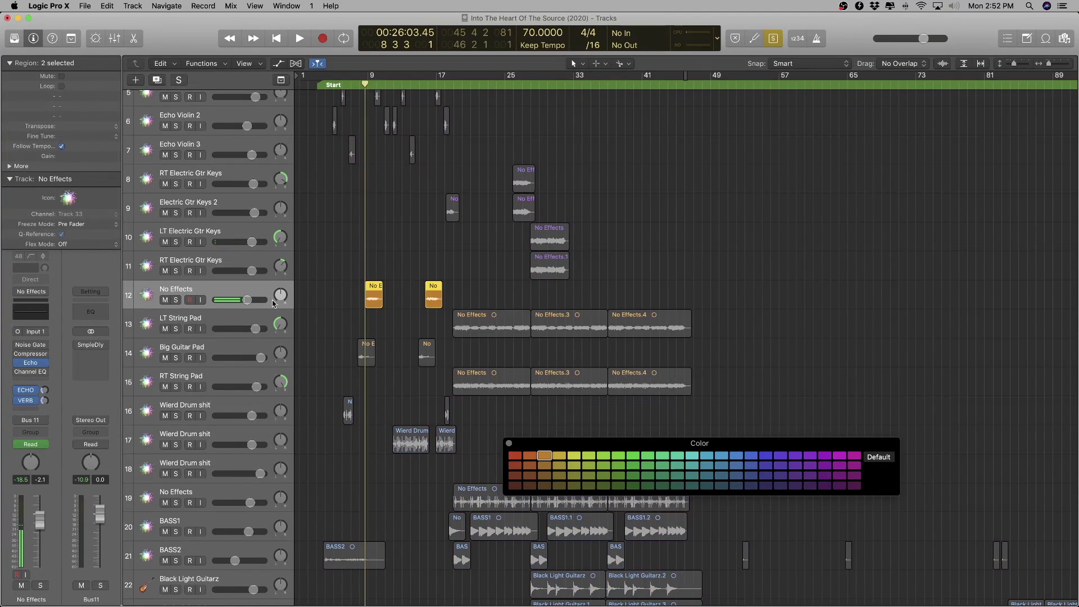
key(space)
double_click(183, 287)
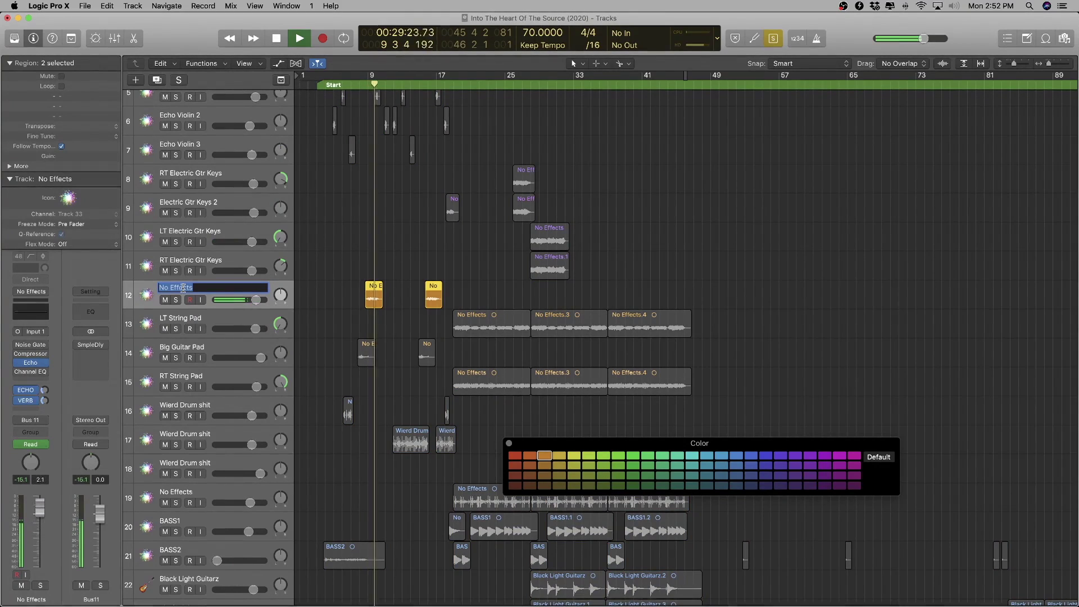
text(Angel Pad)
key(Return)
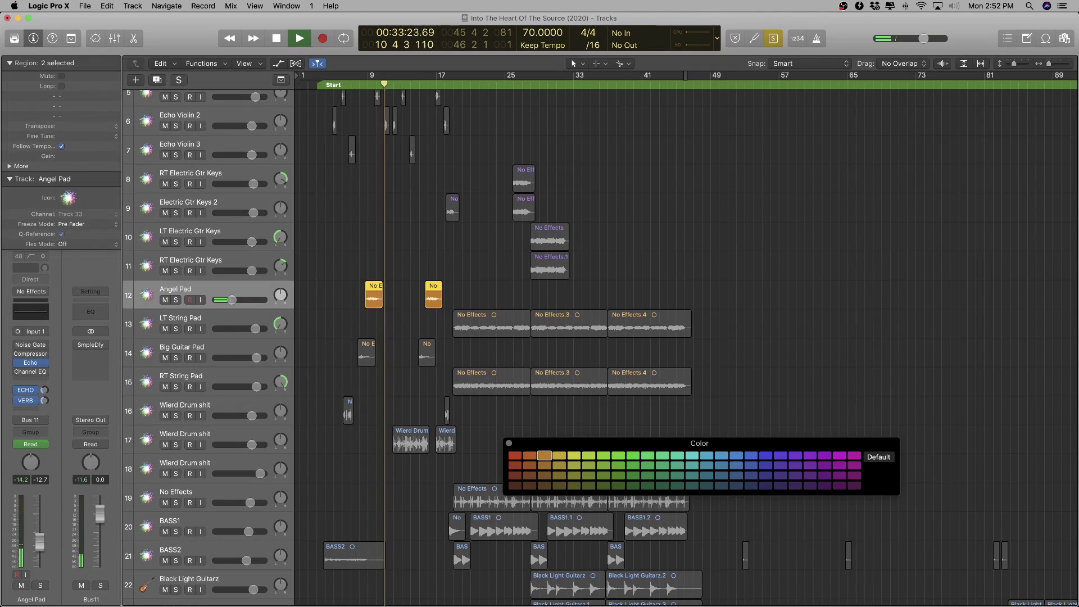
key(space)
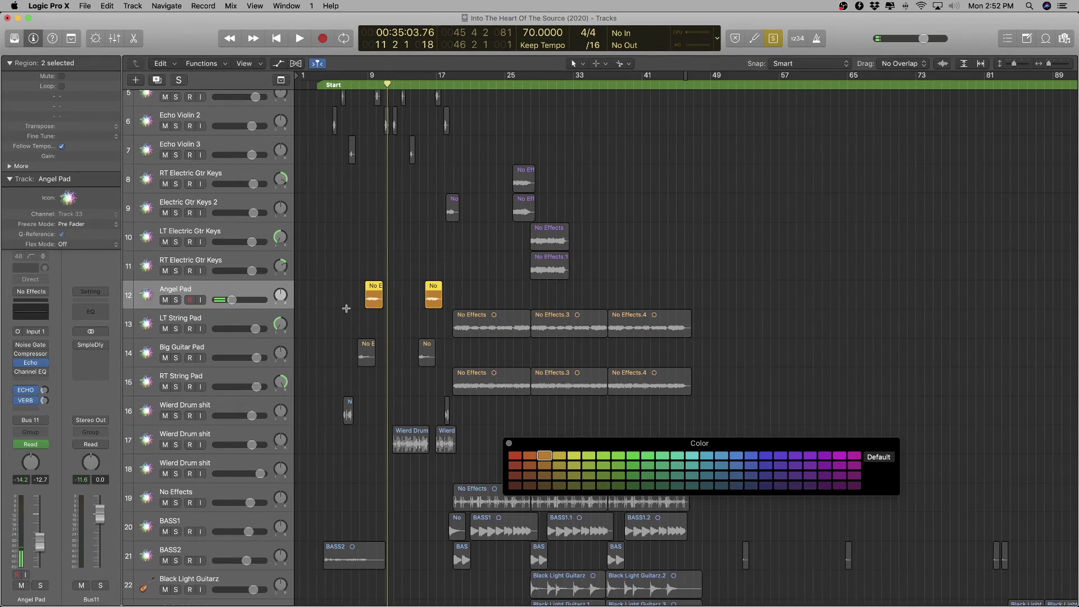
- Solo the Wierd Drum shit track 16 and play its first region to identify the part
key(super+Right)
key(super+Right)
key(ctrl+s)
key(super+Left)
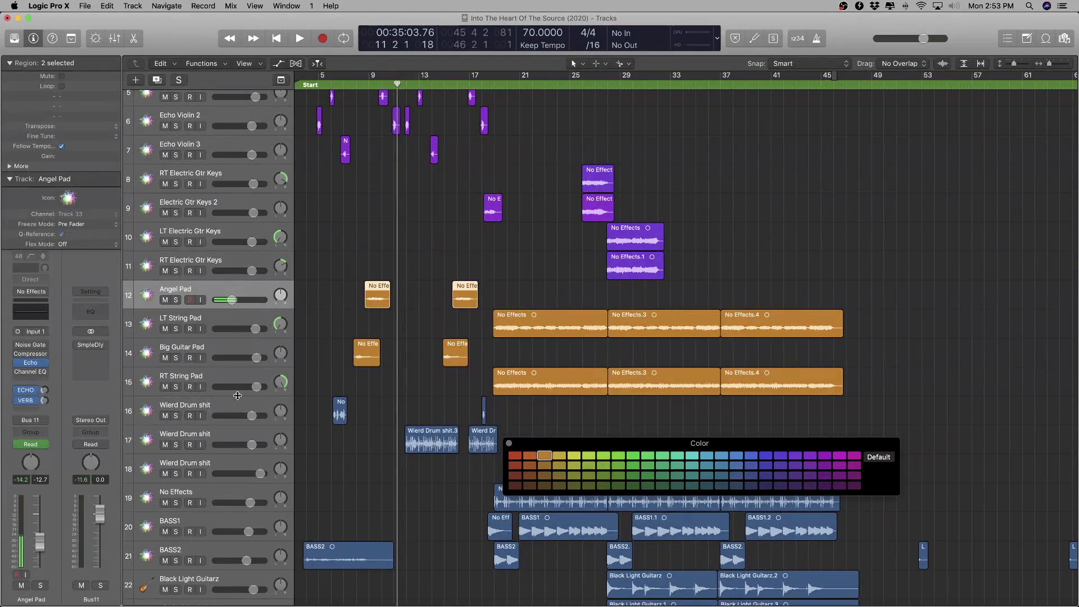
click(236, 408)
key(ctrl+s)
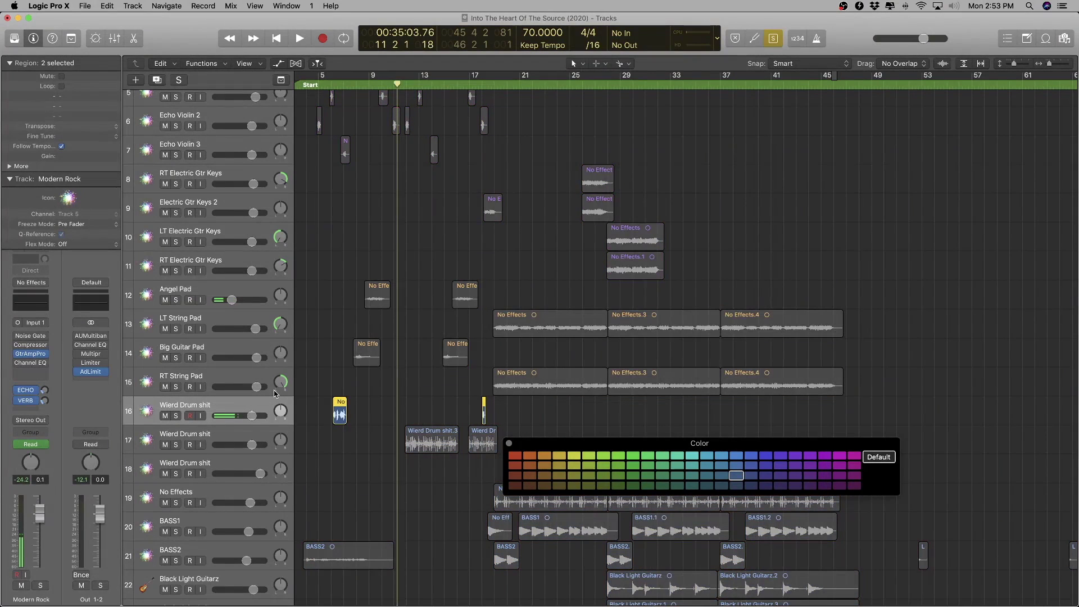
key(shift+space)
key(super+Right)
key(super+Right)
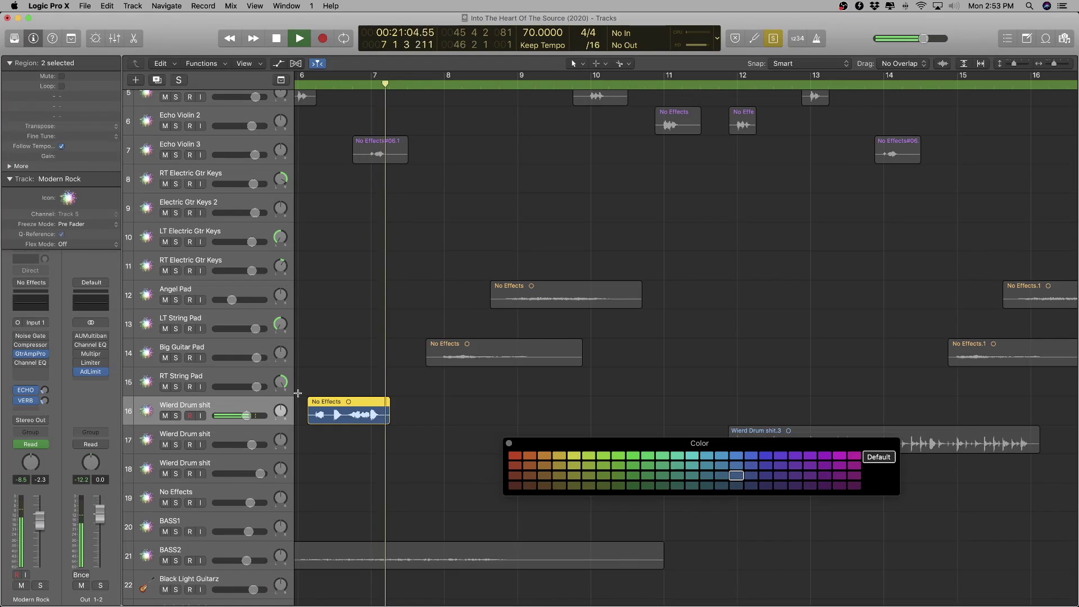
scroll(396, 400, down, 5)
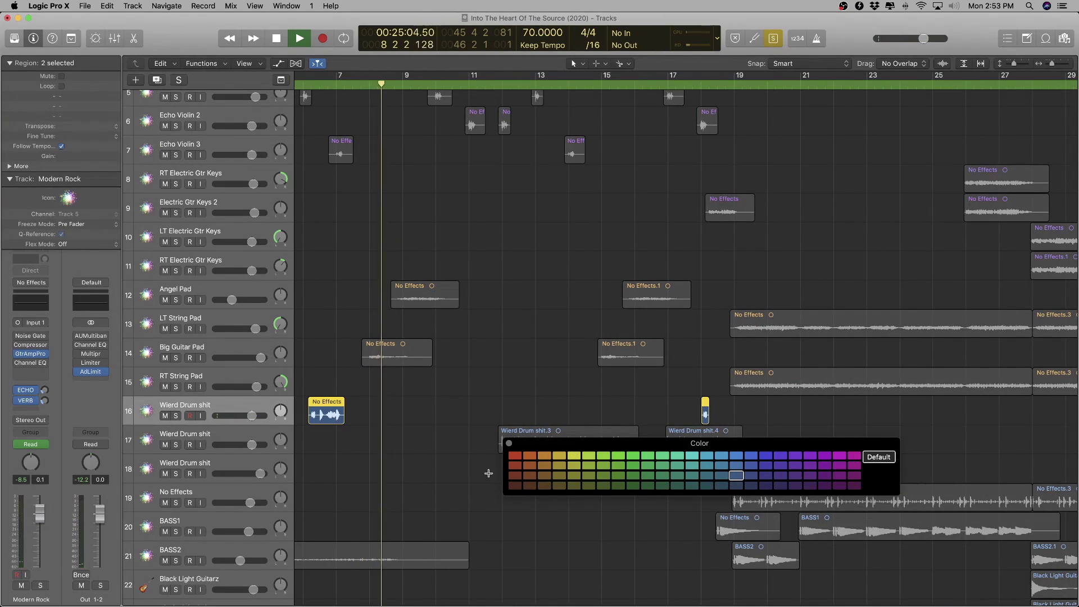
- Color the regions on Wierd Drum shit track 16 dark red and audition both of them
click(515, 455)
click(515, 465)
key(space)
key(space)
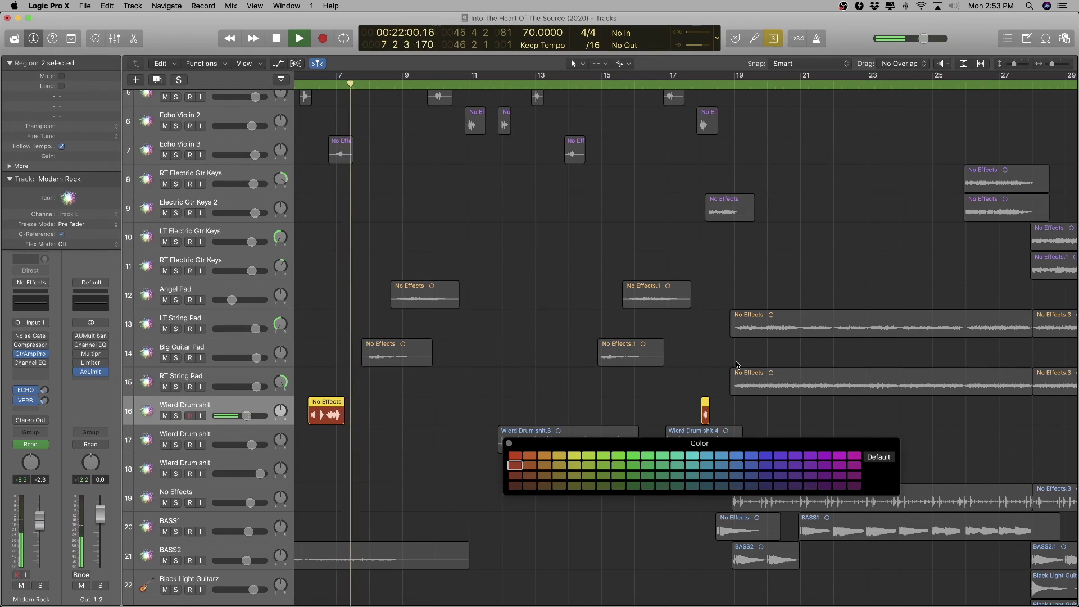
click(695, 86)
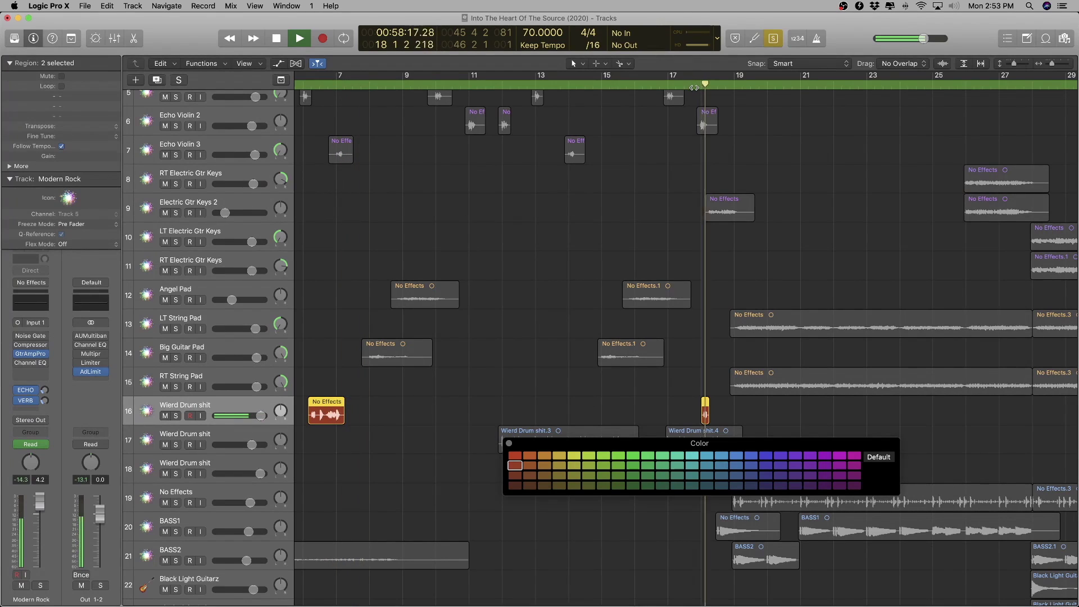
key(space)
key(ctrl+s)
- Move the red Wierd Drum shit track 16 up into the drum tracks, directly below Kick
scroll(393, 425, left, 5)
key(super+Left)
key(super+Left)
key(super+Left)
key(super+Left)
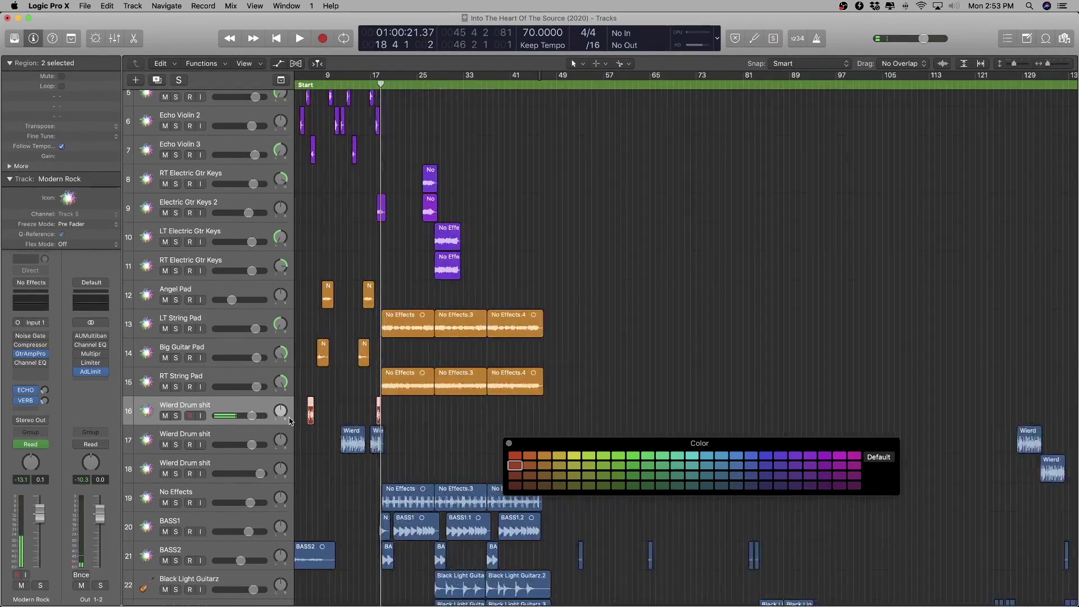
key(super+Right)
key(super+Right)
key(super+Right)
key(super+Right)
key(super+Right)
key(super+Right)
key(super+Right)
key(super+Right)
key(super+Right)
key(super+Right)
key(super+Up)
key(super+Up)
key(super+Up)
key(super+Up)
key(super+Left)
key(super+Left)
key(super+Down)
key(super+Down)
key(super+Down)
key(super+Down)
drag(237, 406, 266, 101)
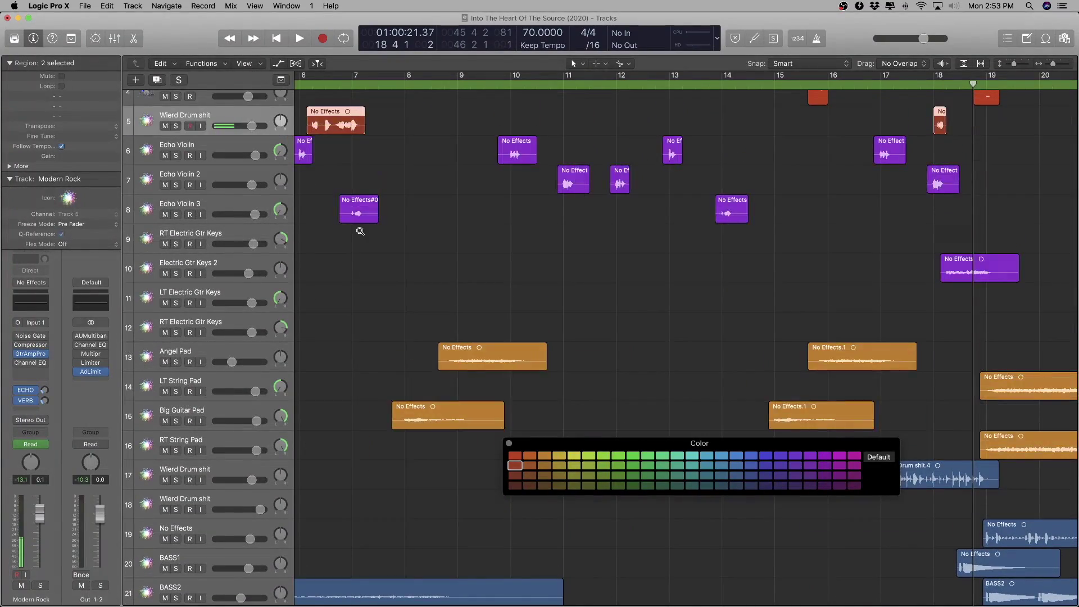
key(super+Up)
key(super+Up)
key(super+Up)
key(super+Up)
drag(260, 164, 256, 107)
key(super+Down)
key(super+Down)
scroll(305, 158, up, 1)
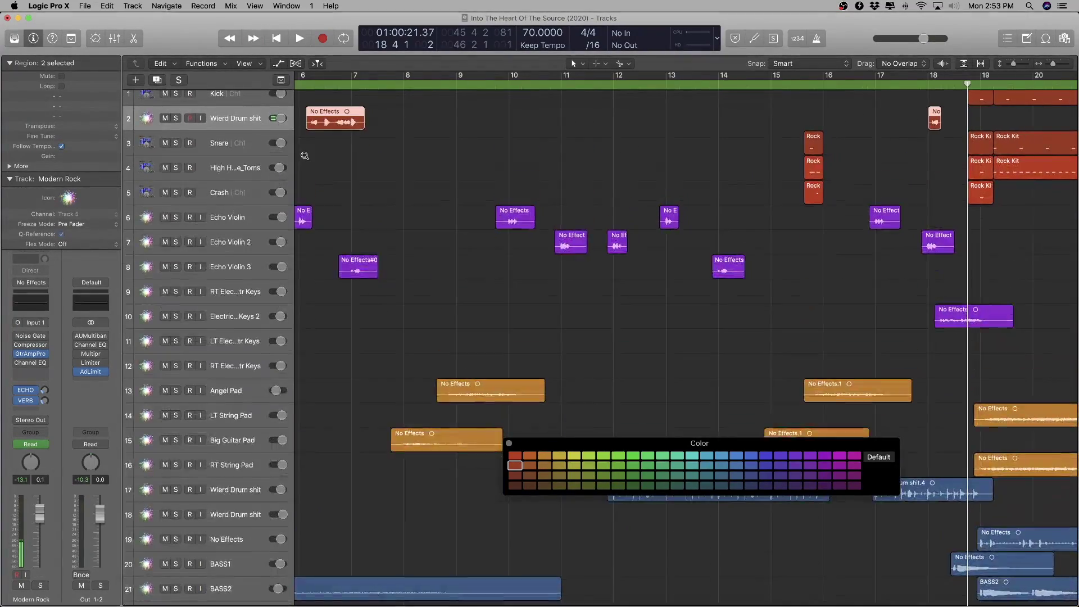
- Solo the Wierd Drum shit track 17 and play its regions to identify the part
scroll(304, 155, down, 3)
scroll(414, 335, down, 6)
scroll(342, 260, left, 3)
scroll(340, 260, left, 1)
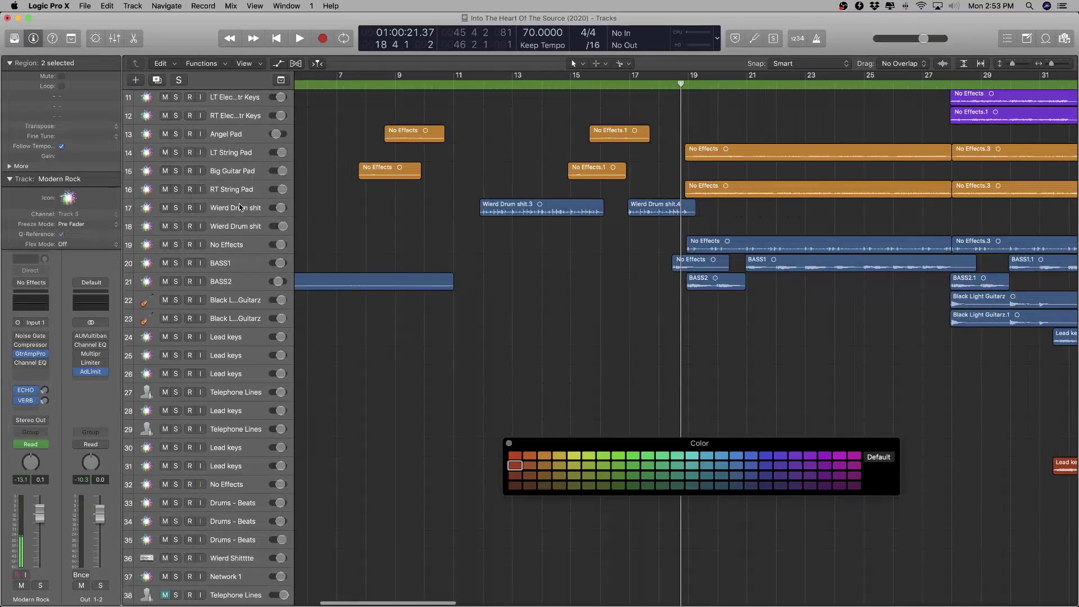
click(239, 207)
key(ctrl+s)
key(shift+space)
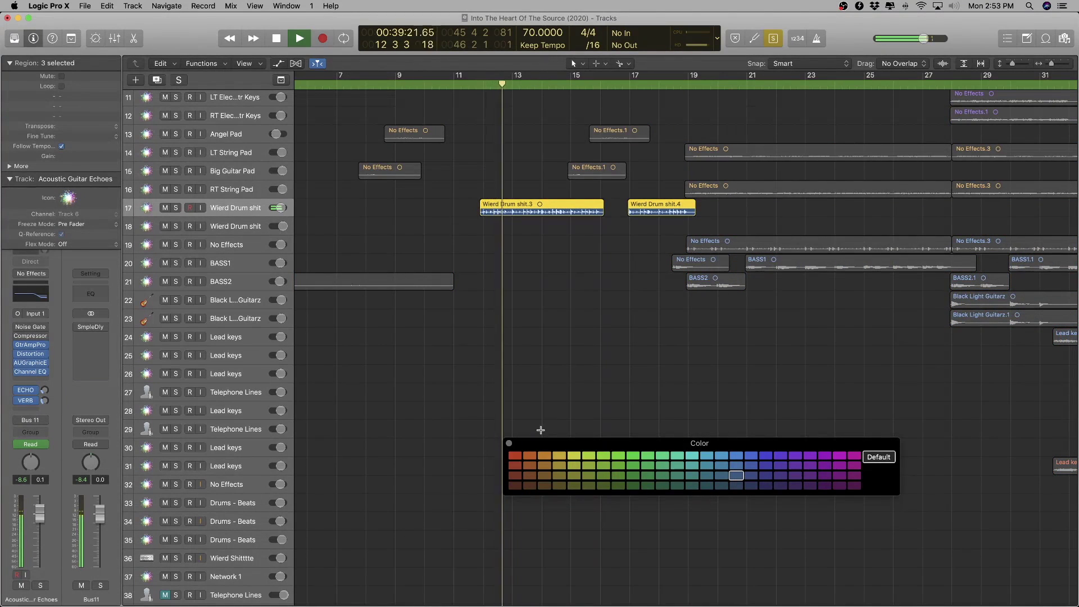
scroll(513, 269, up, 3)
scroll(513, 270, up, 3)
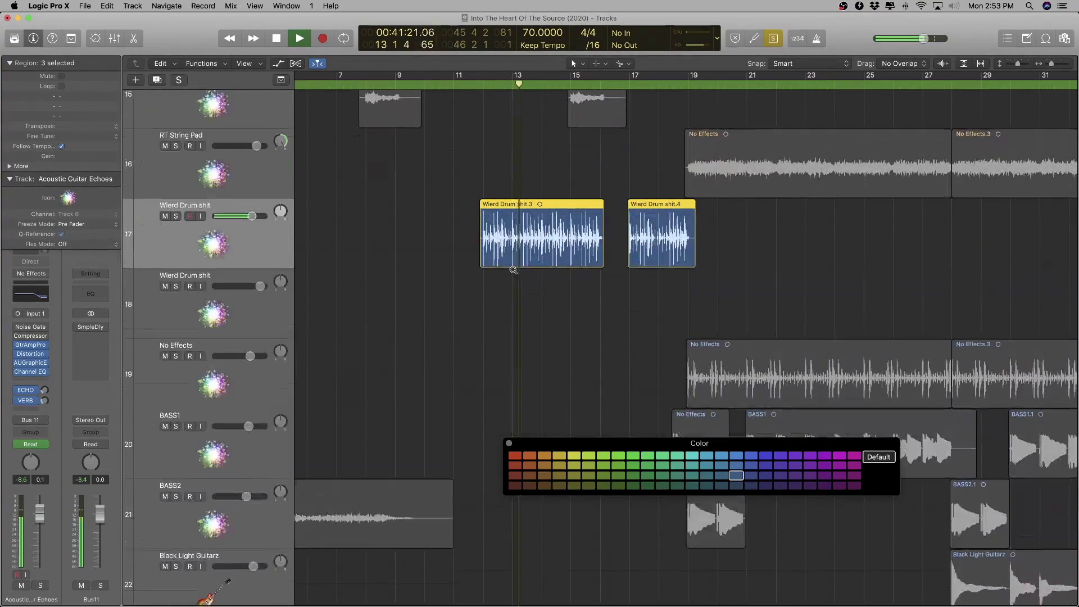
- Set the gain of all regions on Wierd Drum shit track 17 to -4.0 dB and replay them
scroll(569, 279, left, 5)
scroll(569, 278, right, 1)
scroll(569, 278, right, 1)
scroll(568, 276, left, 4)
key(space)
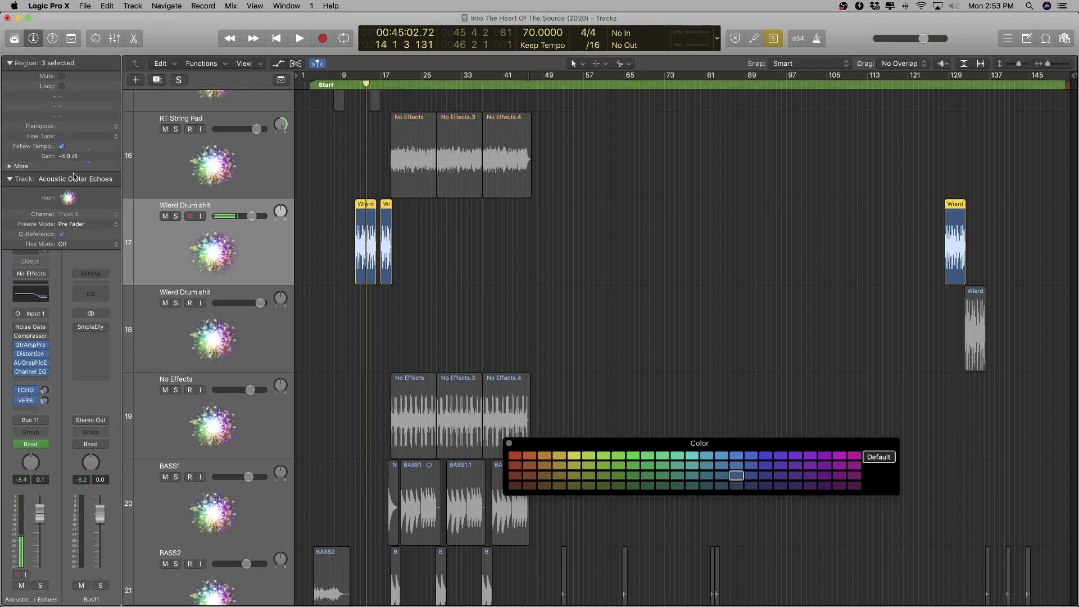
key(space)
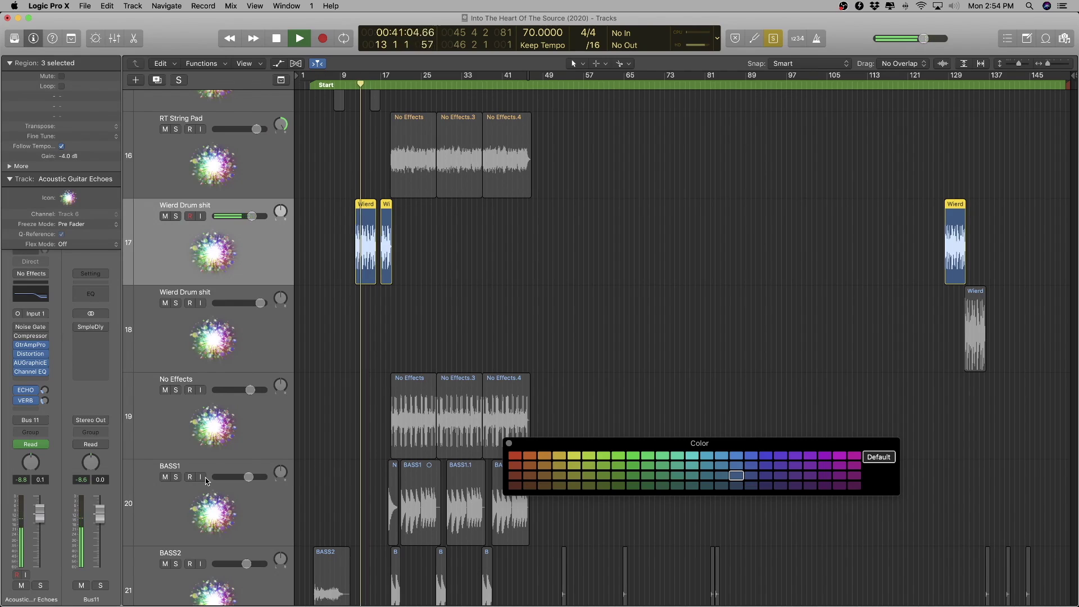
- Inspect the AUGraphicEQ plug-in on track 17 and remove it from the channel strip
click(33, 366)
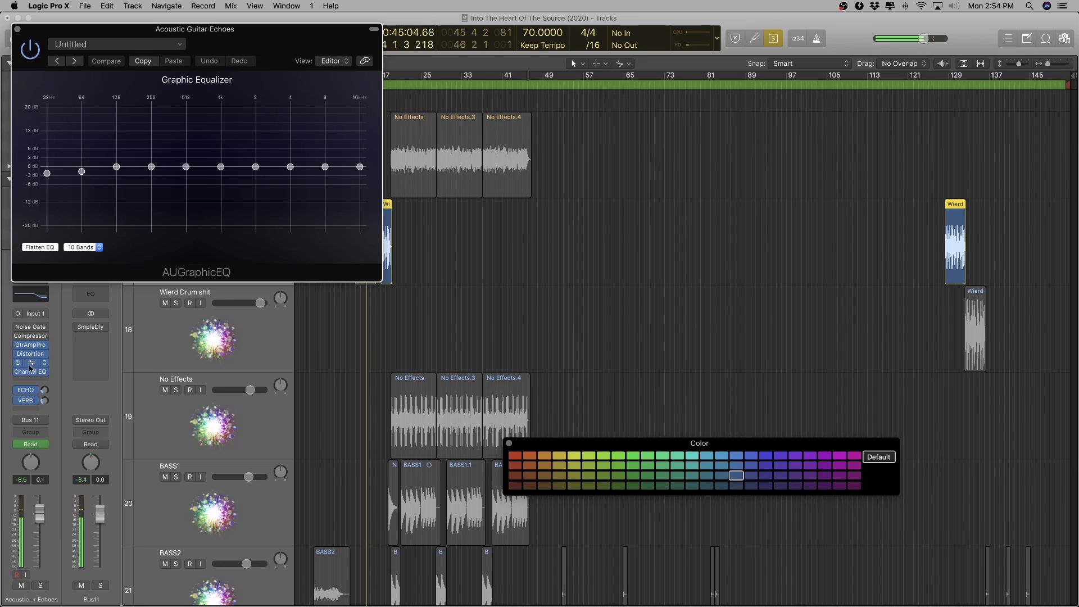
click(34, 368)
click(51, 366)
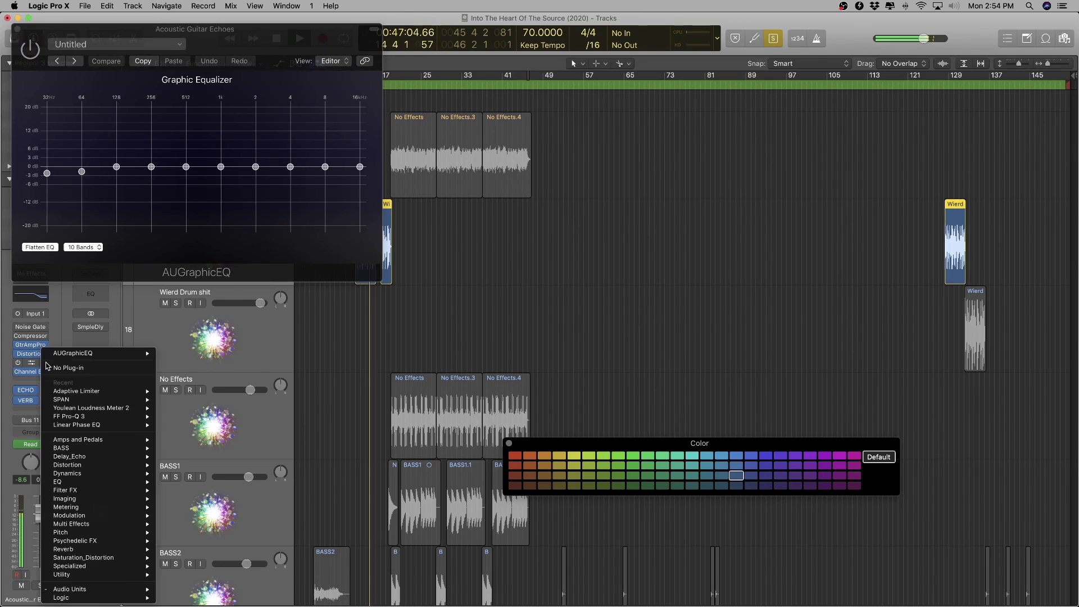
click(63, 372)
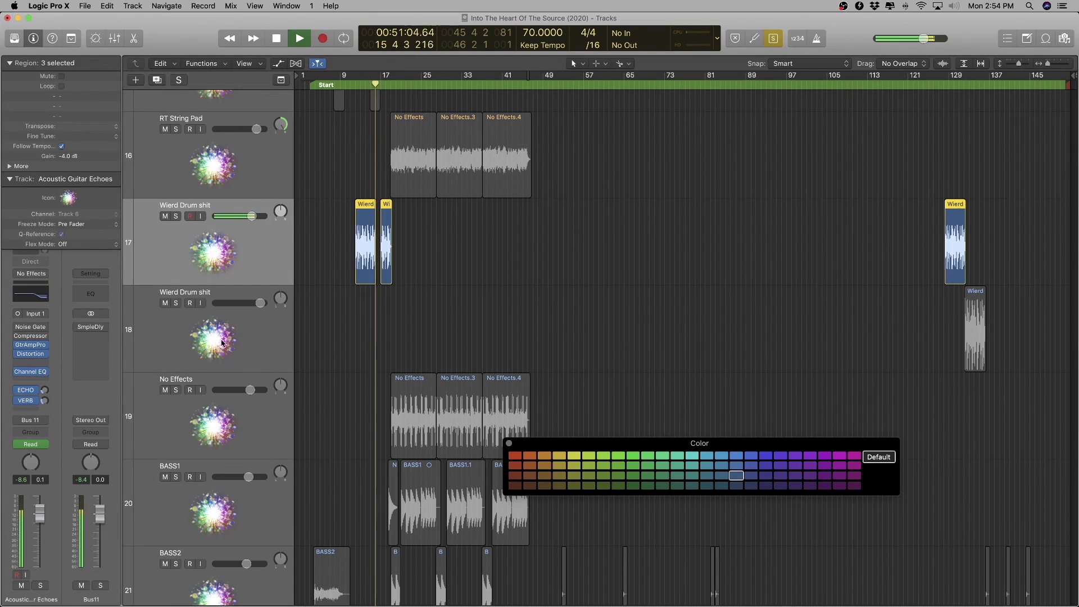
- Rename track 17 as Distorted Drums and color its regions dark red
scroll(365, 339, up, 6)
key(space)
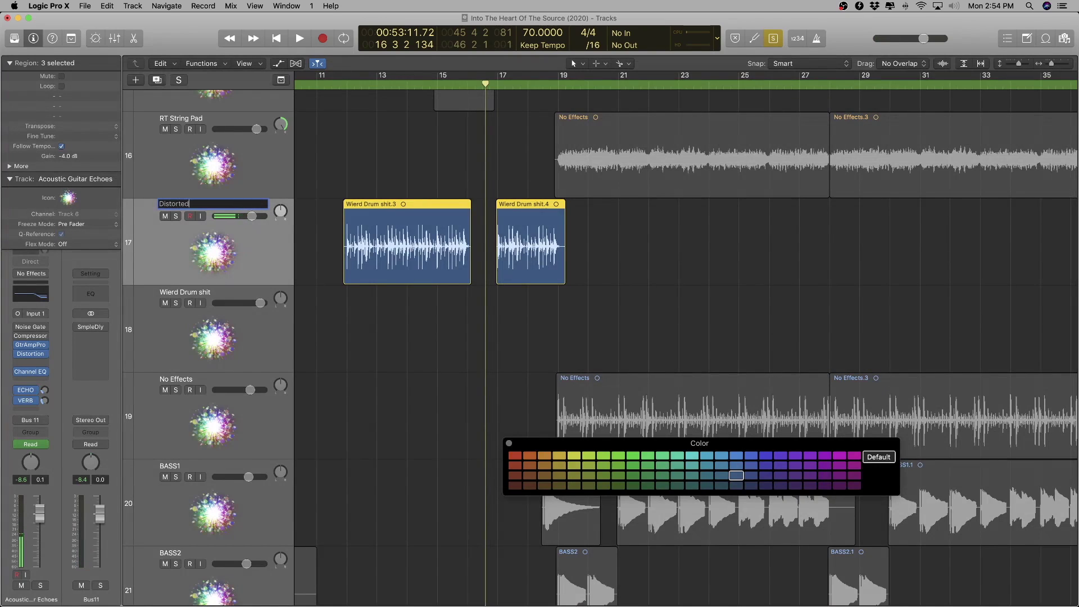
text(Drums)
key(Return)
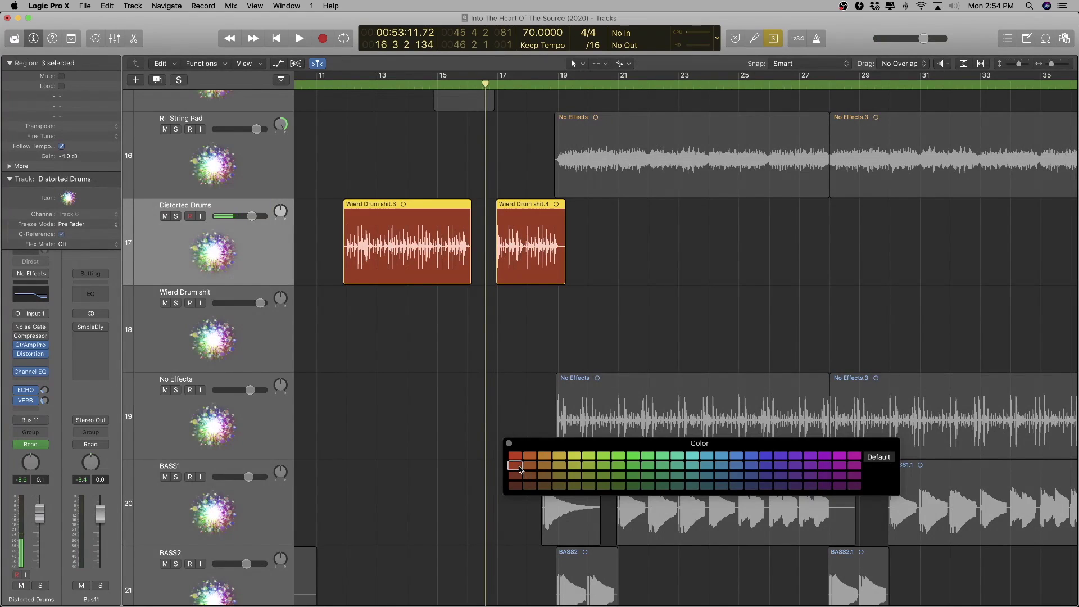
key(x)
key(x)
- Move the Distorted Drums track up into the drum tracks, directly below Snare
scroll(457, 433, down, 10)
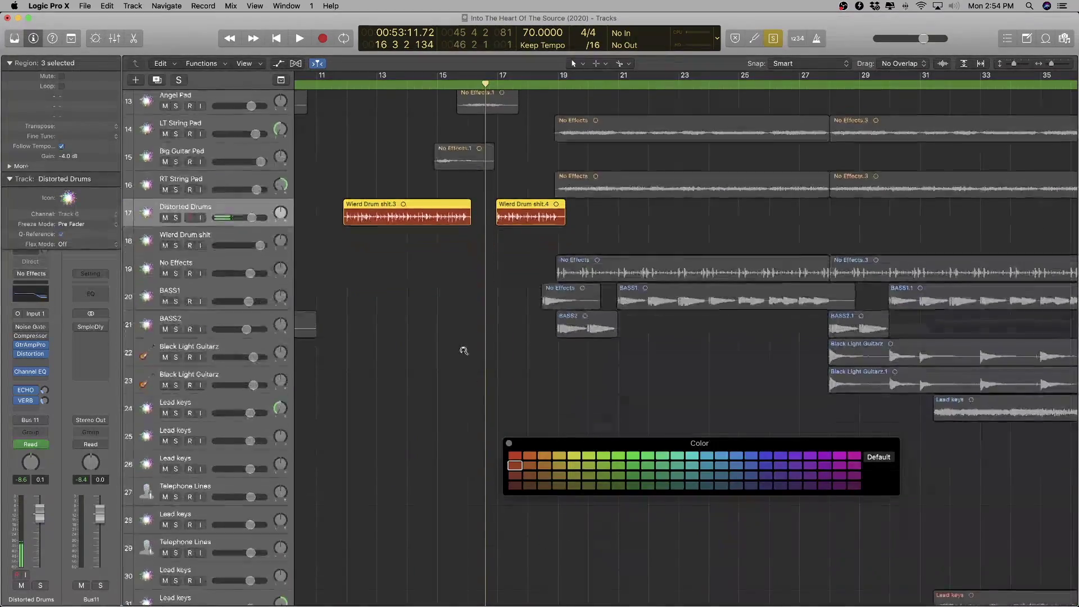
drag(249, 249, 268, 133)
scroll(416, 349, up, 10)
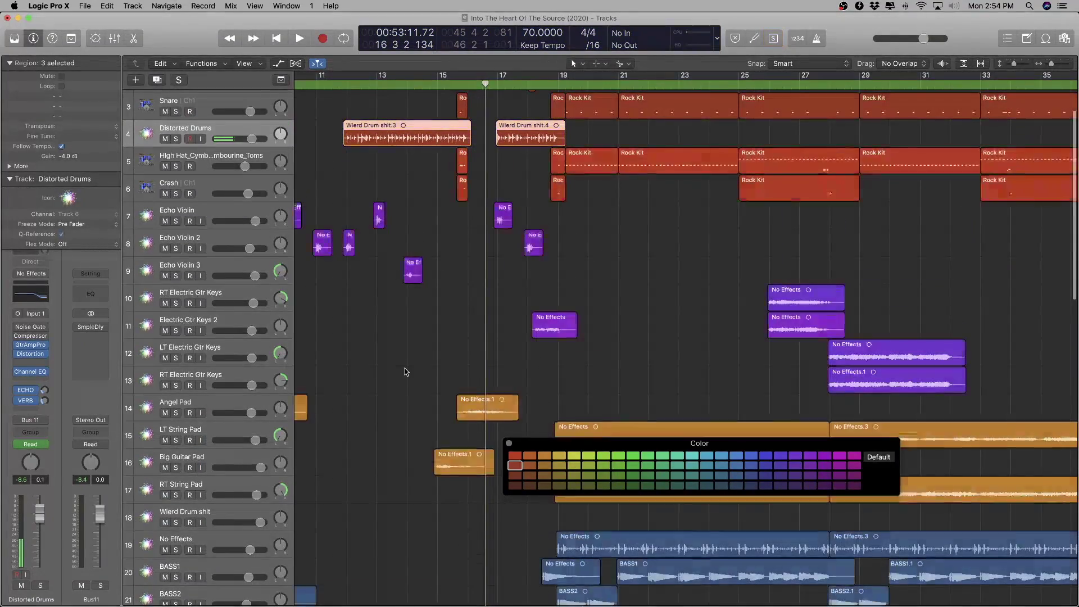
- Audition the Wierd Drum shit region on track 18 in solo and set its gain to -6.0 dB
scroll(407, 372, down, 10)
scroll(407, 371, down, 10)
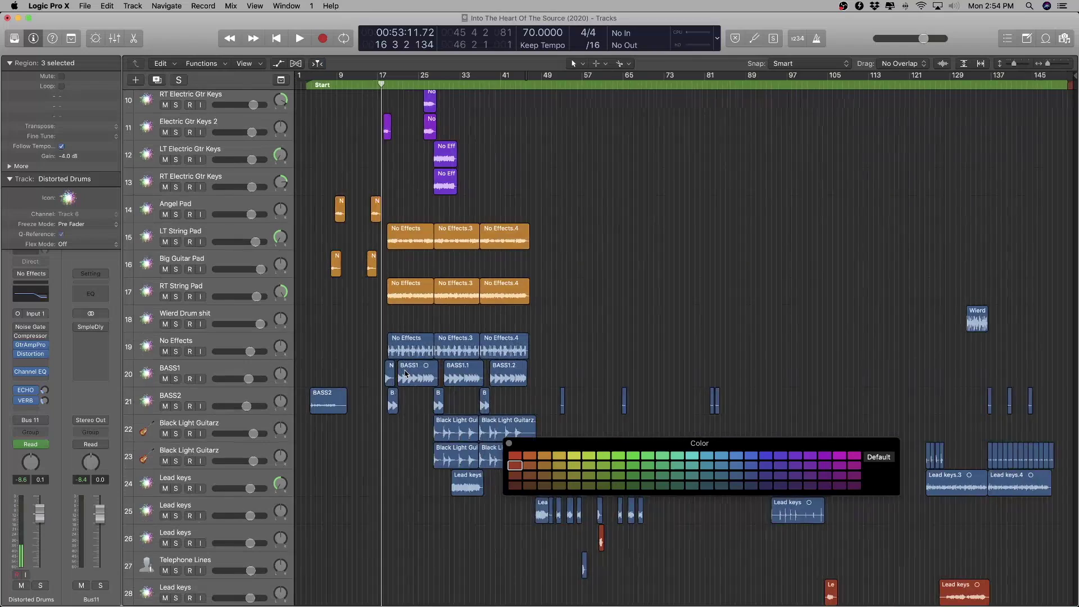
click(208, 310)
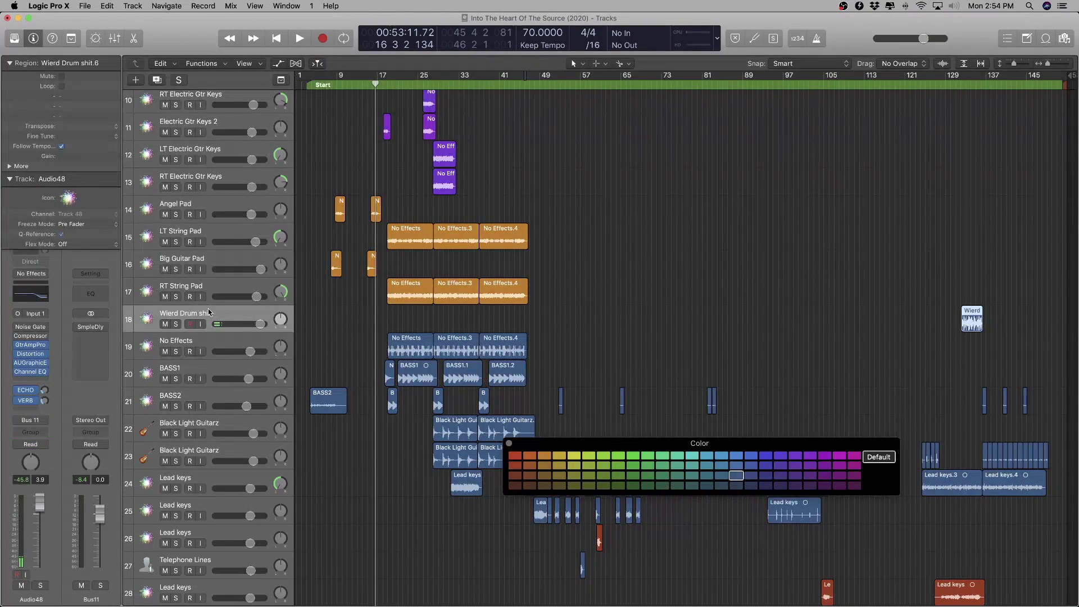
key(ctrl+s)
key(shift+space)
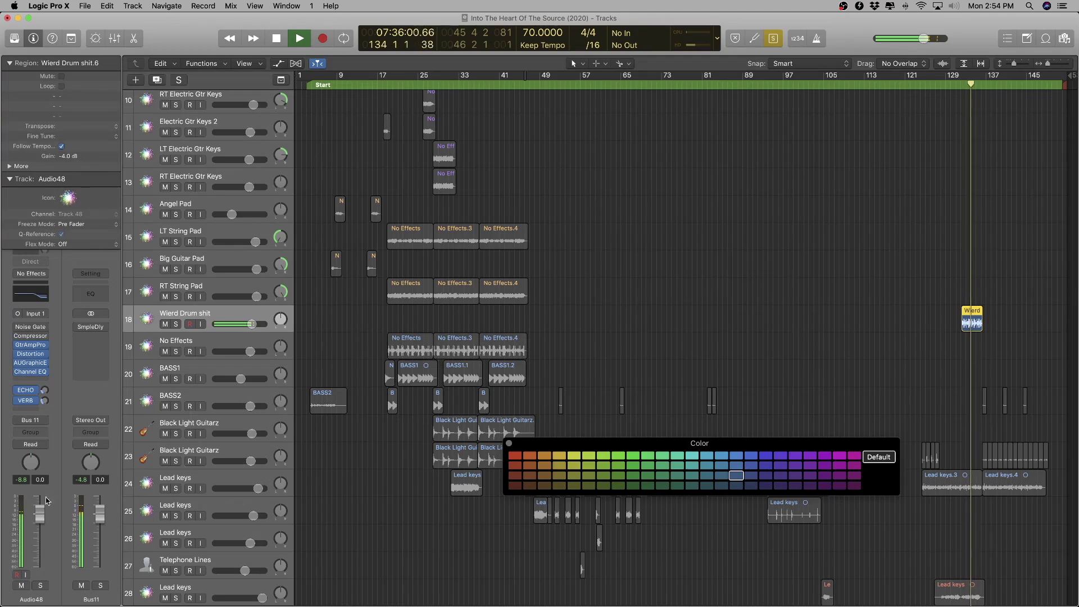
key(a)
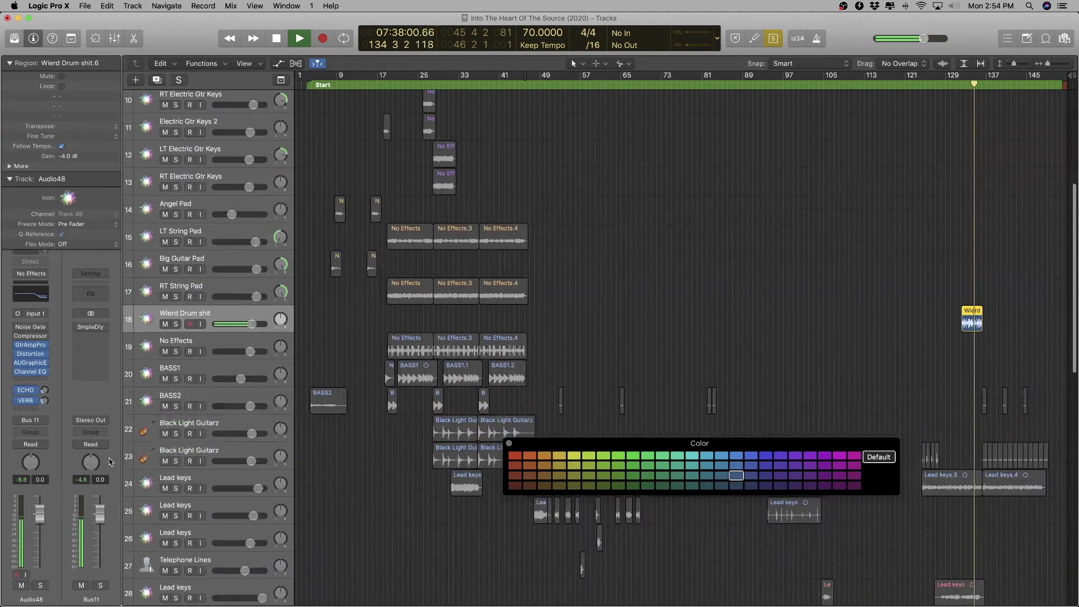
key(a)
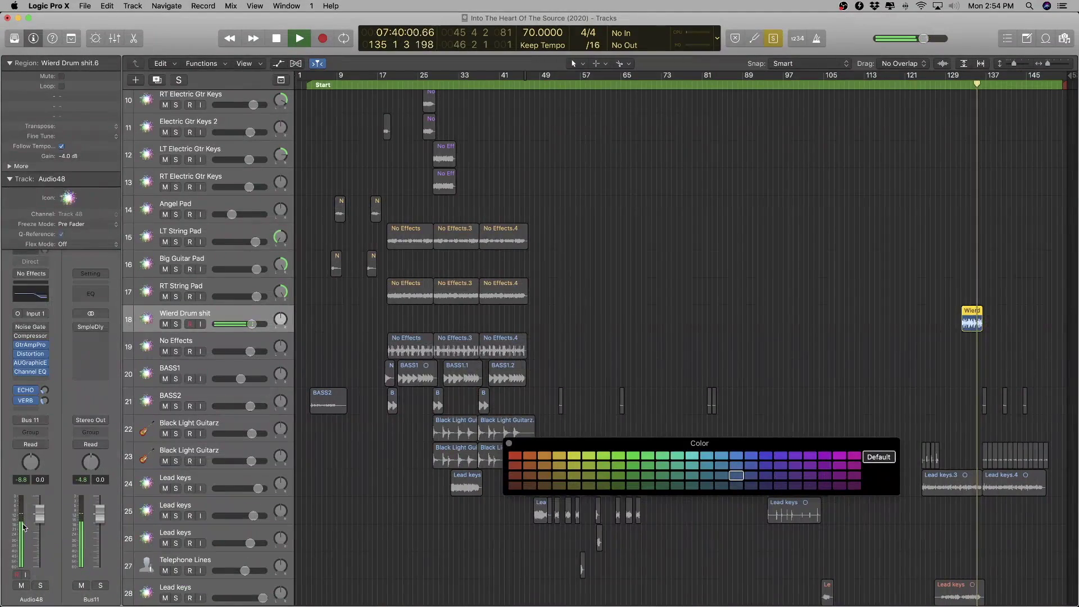
drag(66, 155, 66, 197)
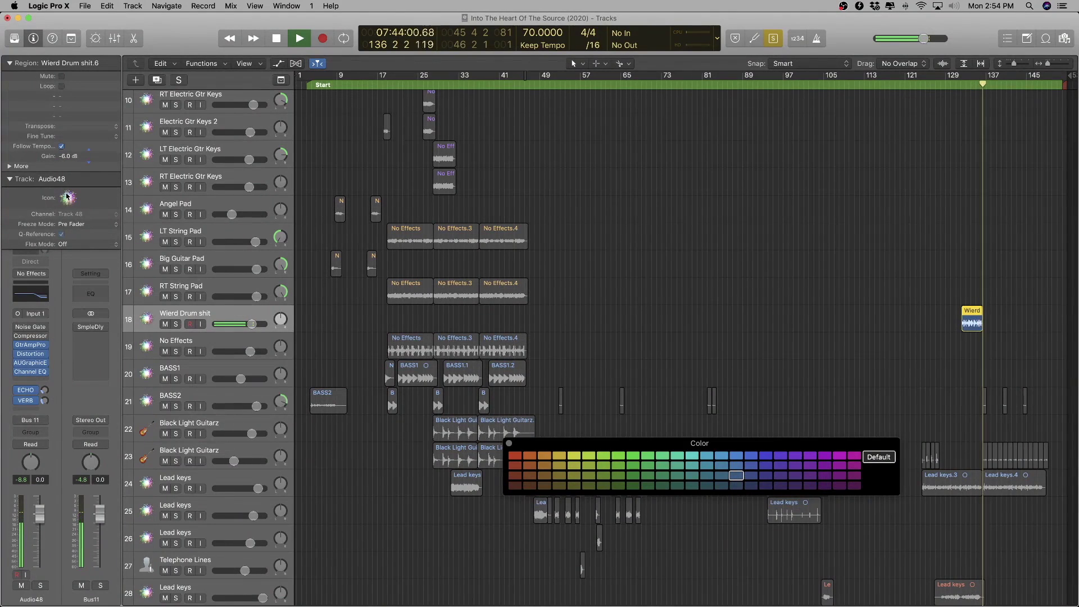
key(space)
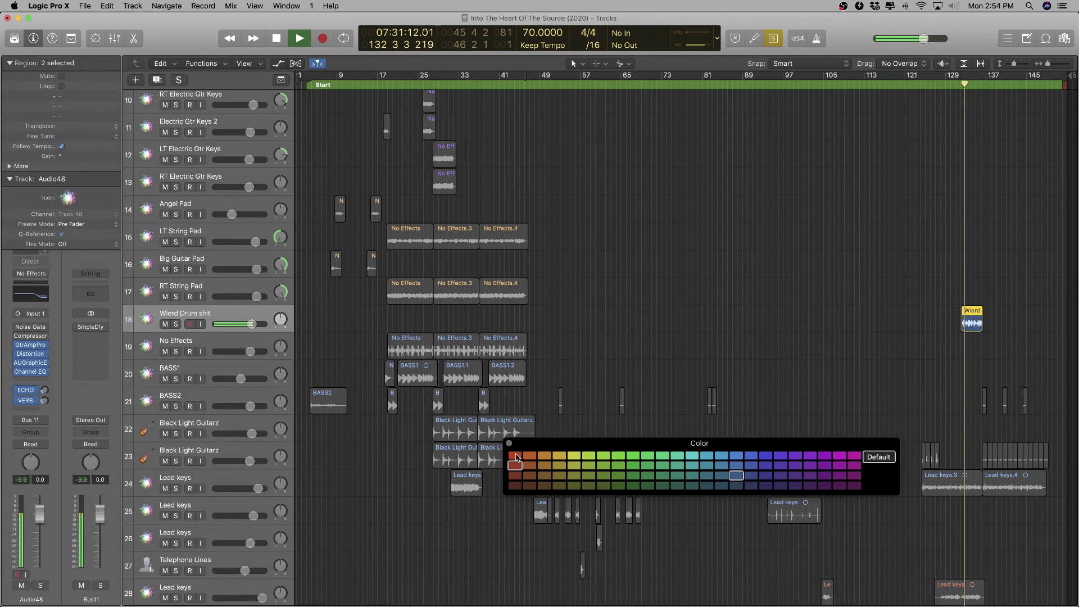
- Color the region on Wierd Drum shit track 18 dark red and display the mixer channel strips
key(x)
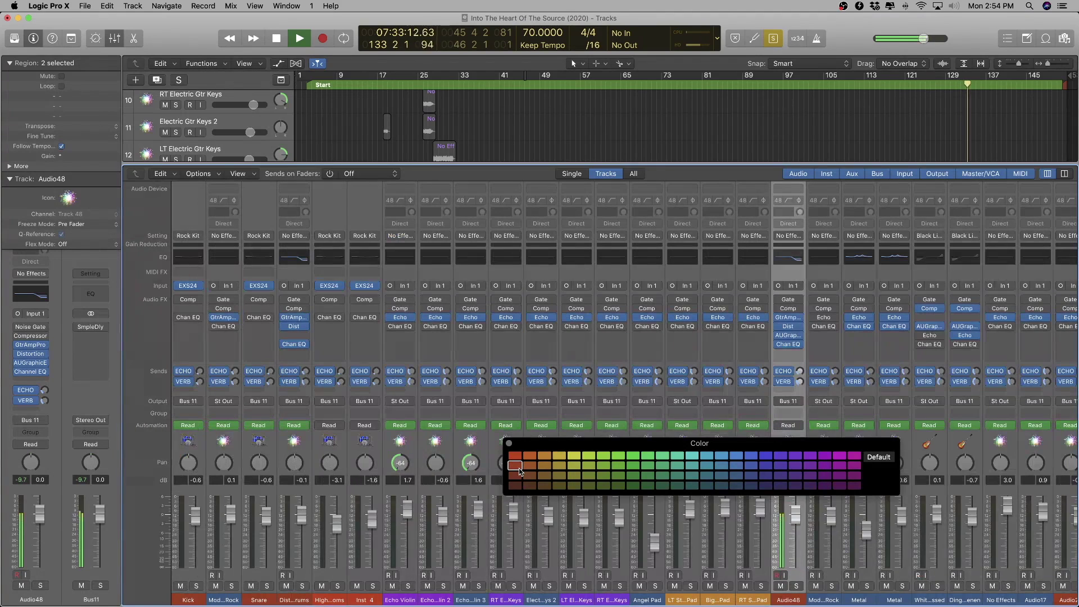
key(x)
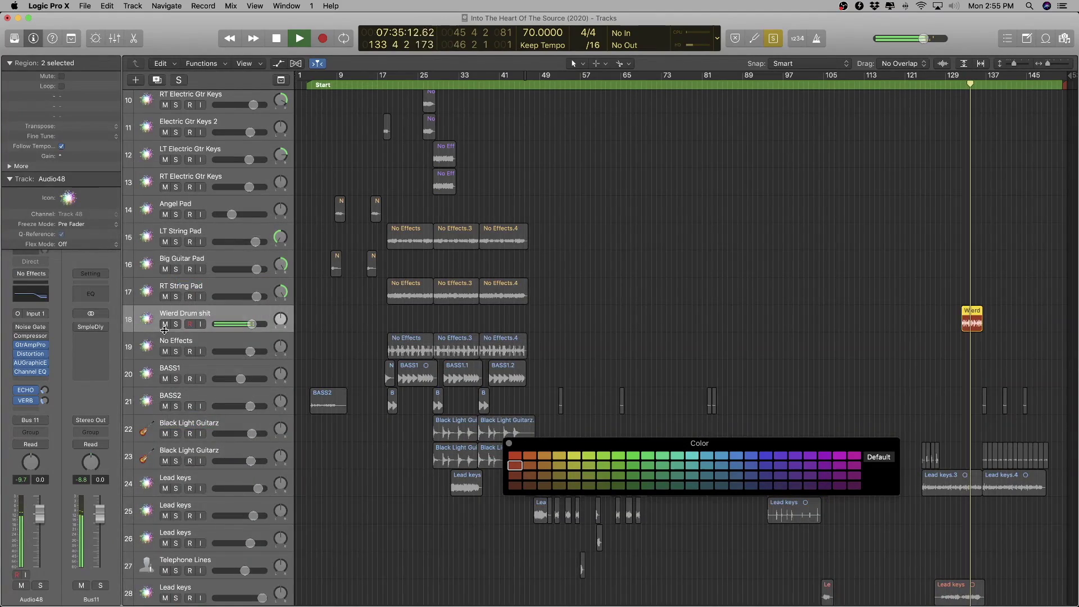
key(x)
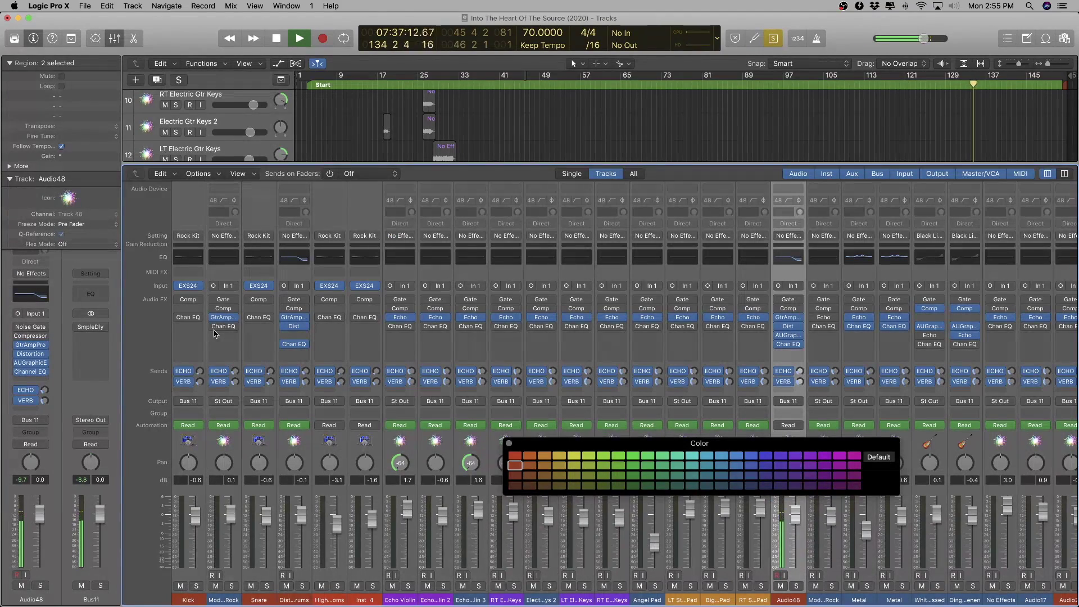
- Stop playback, rename track 18 as Distorted Drums 2, and return from the mixer to the full track view
key(space)
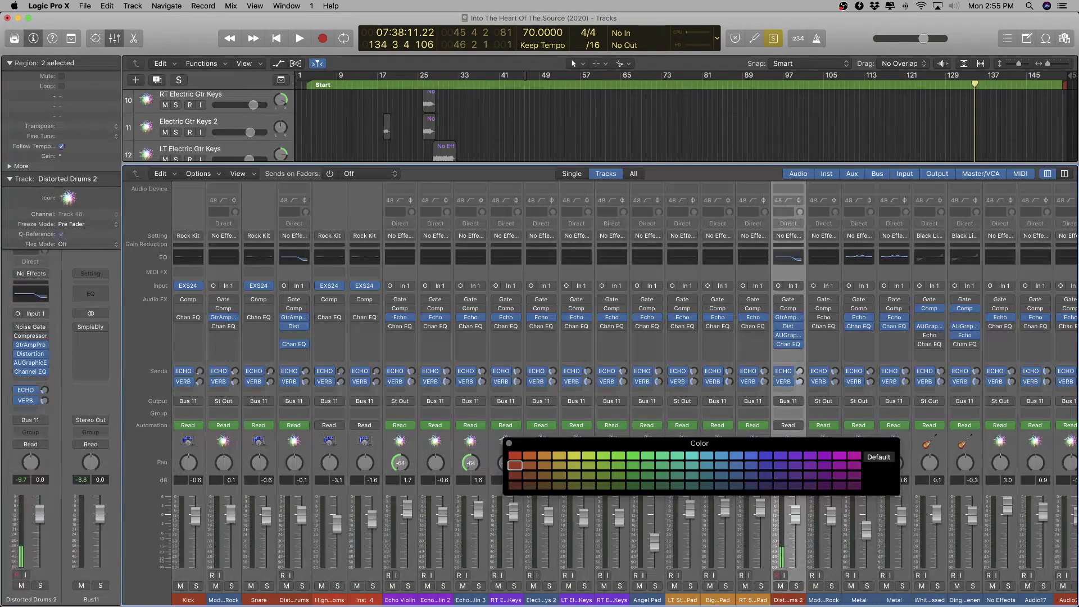
key(x)
key(z)
key(x)
key(x)
key(z)
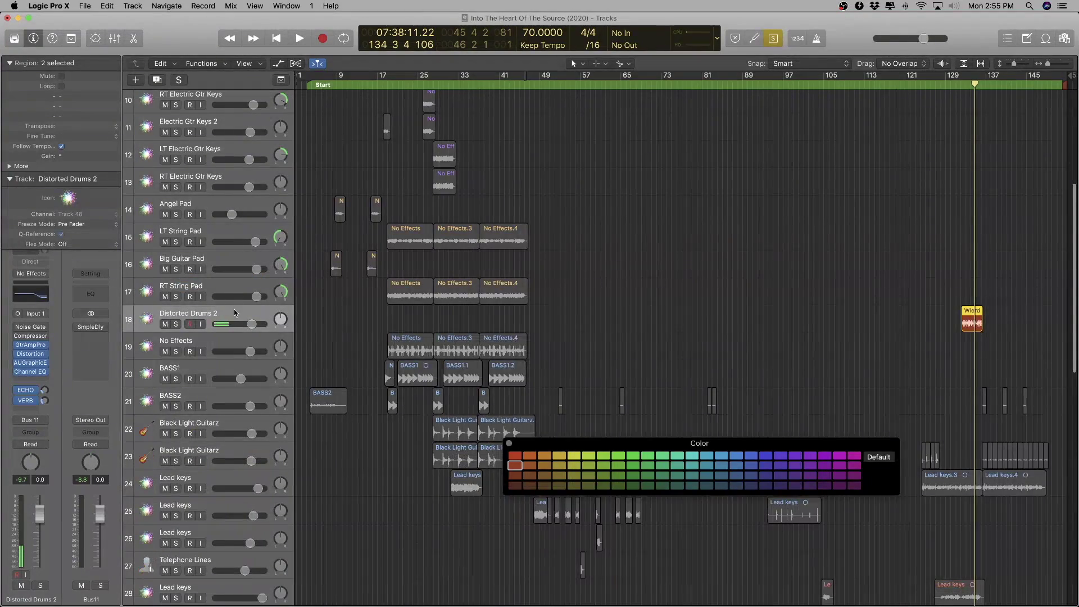
- Move the Distorted Drums 2 track up directly below Distorted Drums and turn off solo mode
ctrl+alt+click(350, 336)
drag(252, 316, 254, 140)
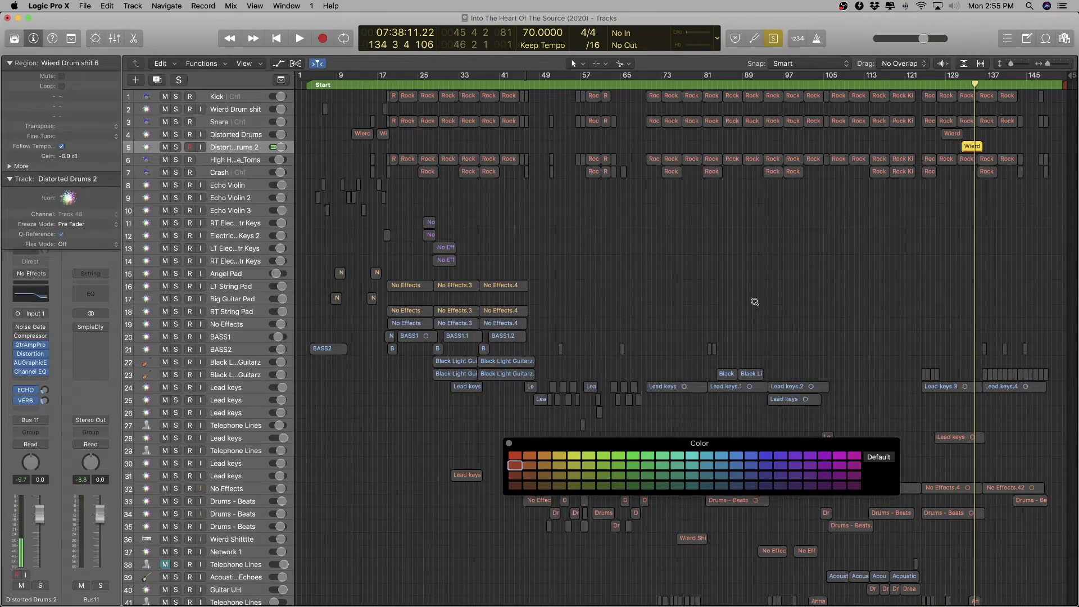
scroll(755, 302, up, 2)
key(ctrl+s)
scroll(363, 421, down, 2)
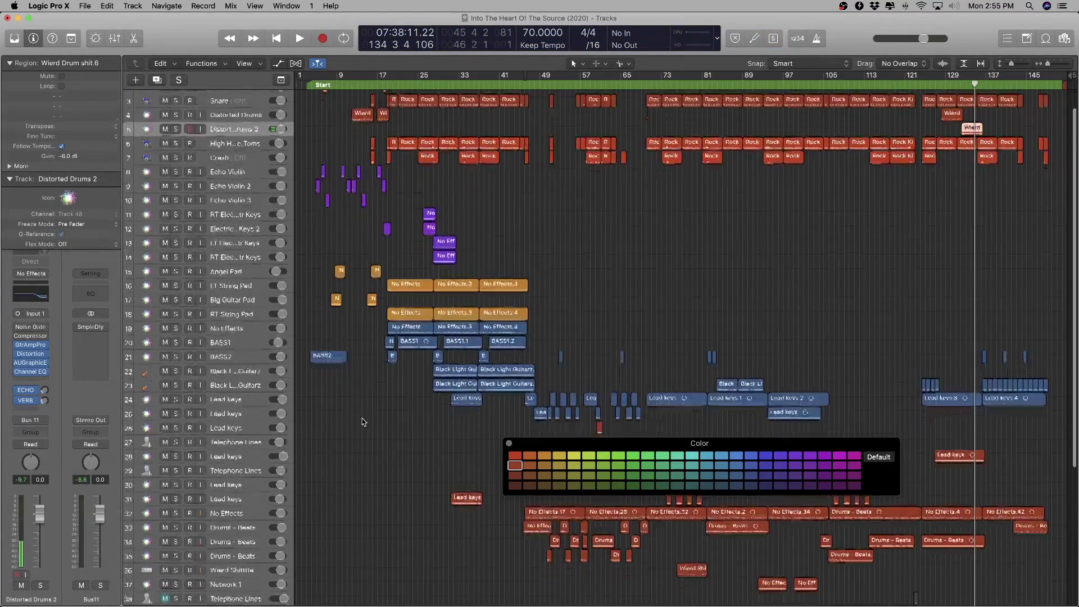
- Audition the No Effects regions on track 19 in solo from their start around bar 19
scroll(362, 421, down, 2)
click(247, 285)
key(ctrl+s)
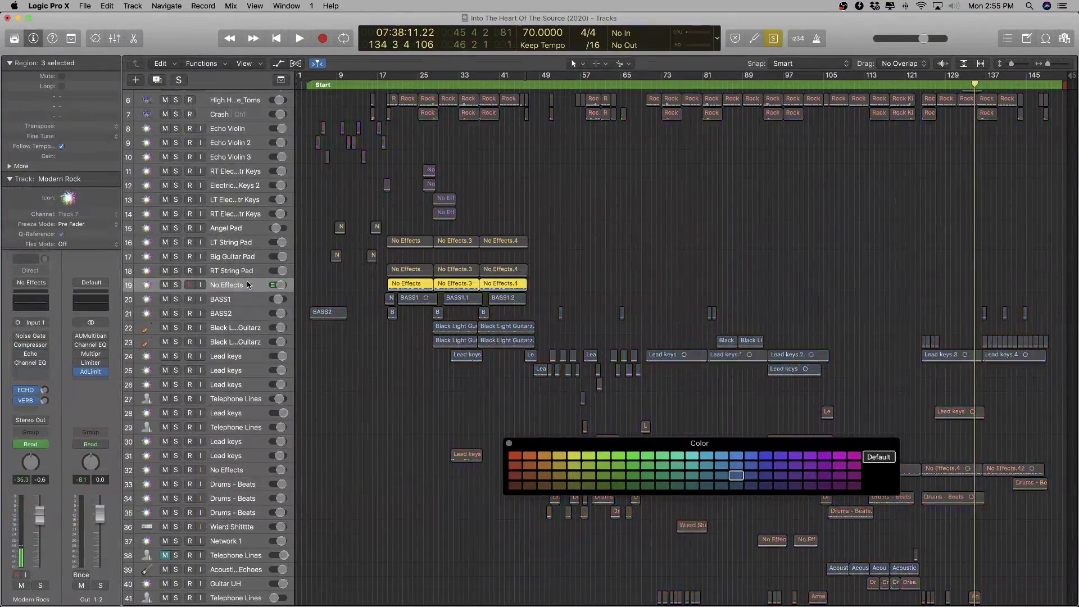
key(shift+space)
scroll(353, 326, up, 8)
scroll(356, 326, up, 5)
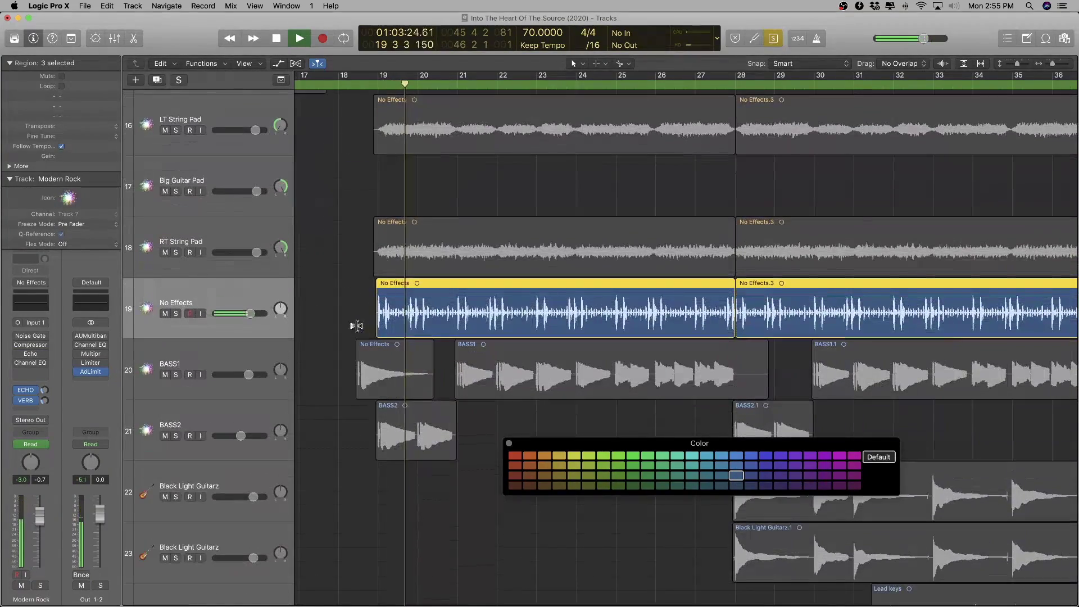
- Color the regions and mixer channel strip of track 19 dark red
click(517, 464)
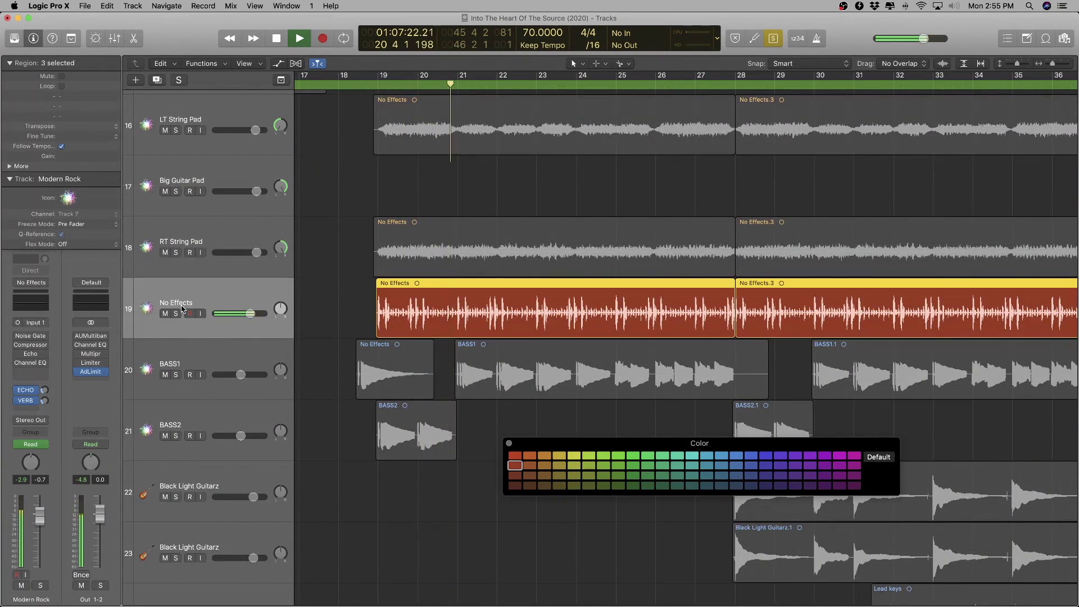
key(x)
click(516, 466)
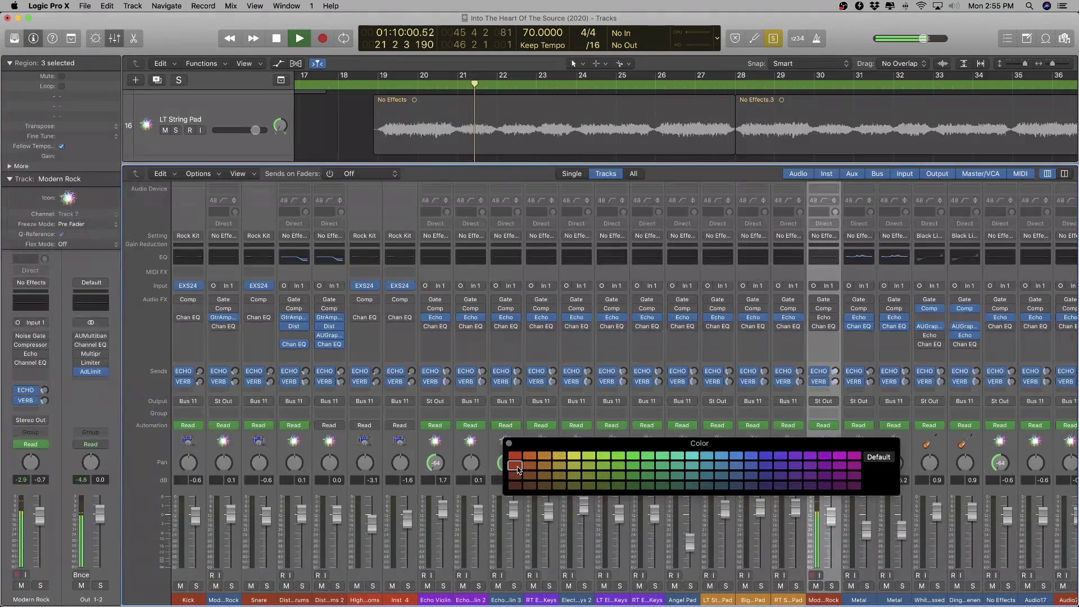
key(x)
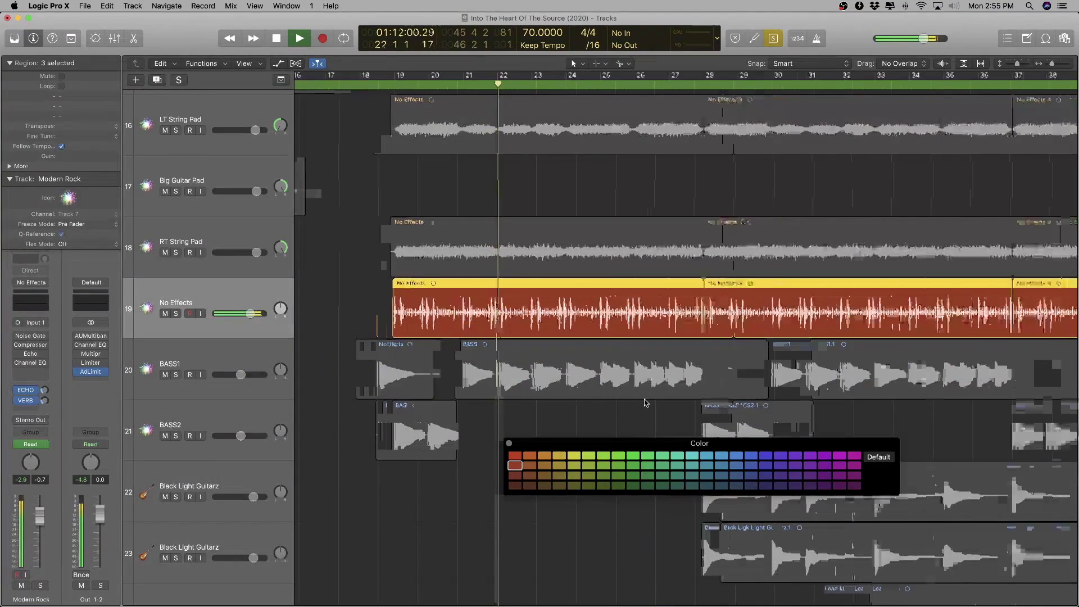
- Set the gain of the three selected No Effects regions on track 19 to -9.1 dB and stop playback
key(super+Left)
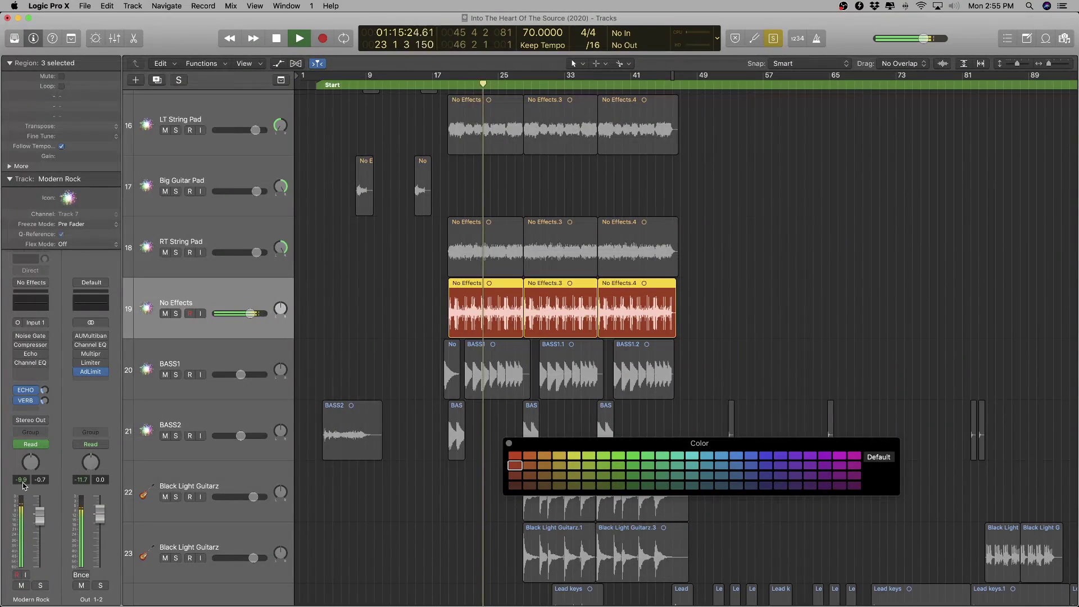
drag(62, 156, 63, 289)
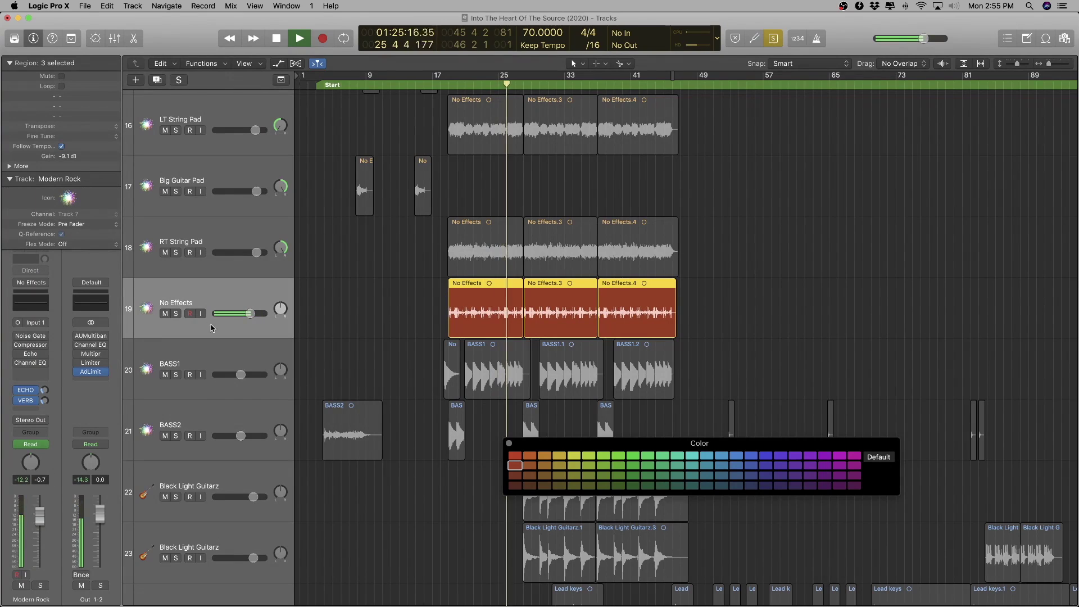
scroll(343, 362, down, 4)
key(space)
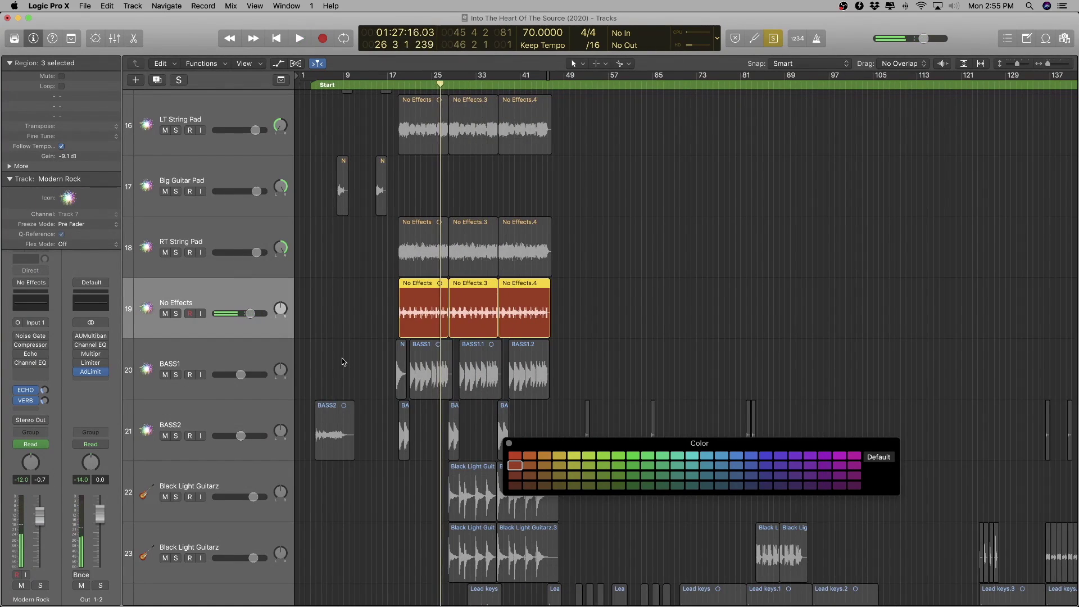
- Turn off solo, rename track 19 as DrumBT, and replay its regions in solo
key(ctrl+s)
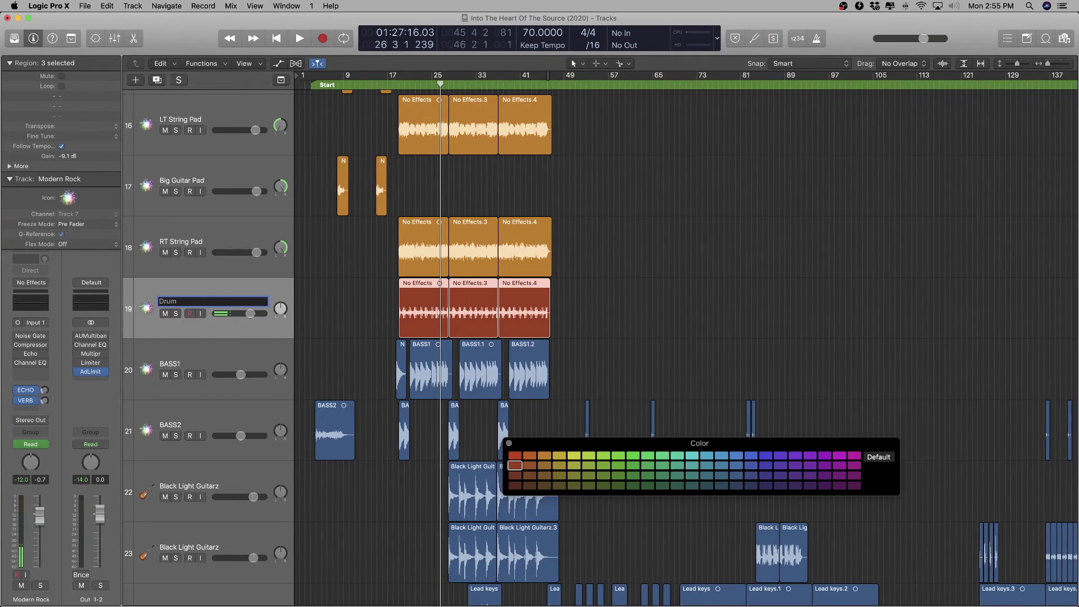
key(Return)
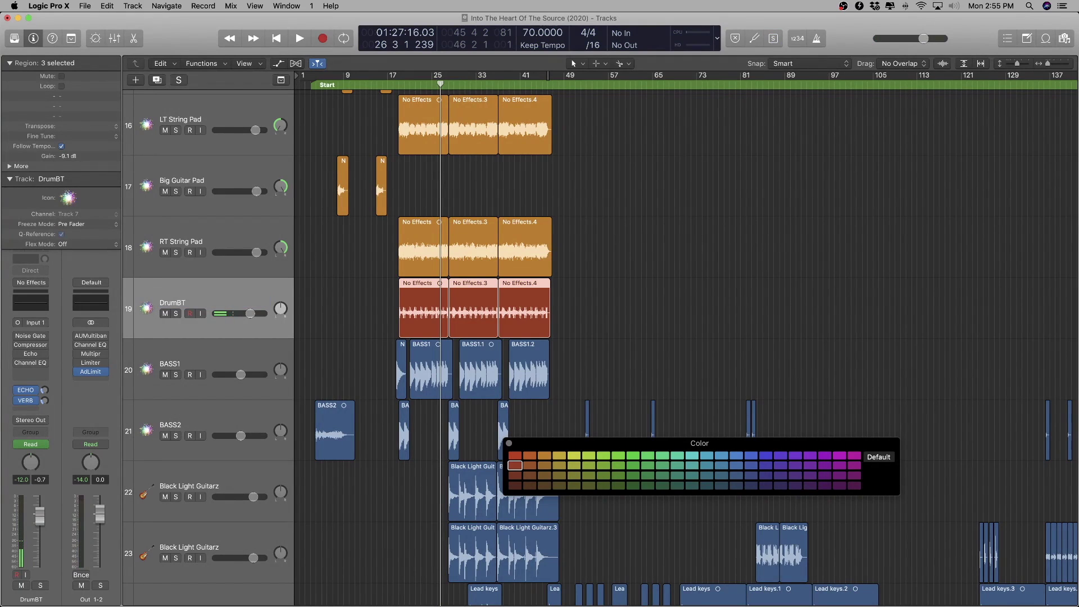
key(ctrl+s)
key(space)
scroll(180, 340, up, 2)
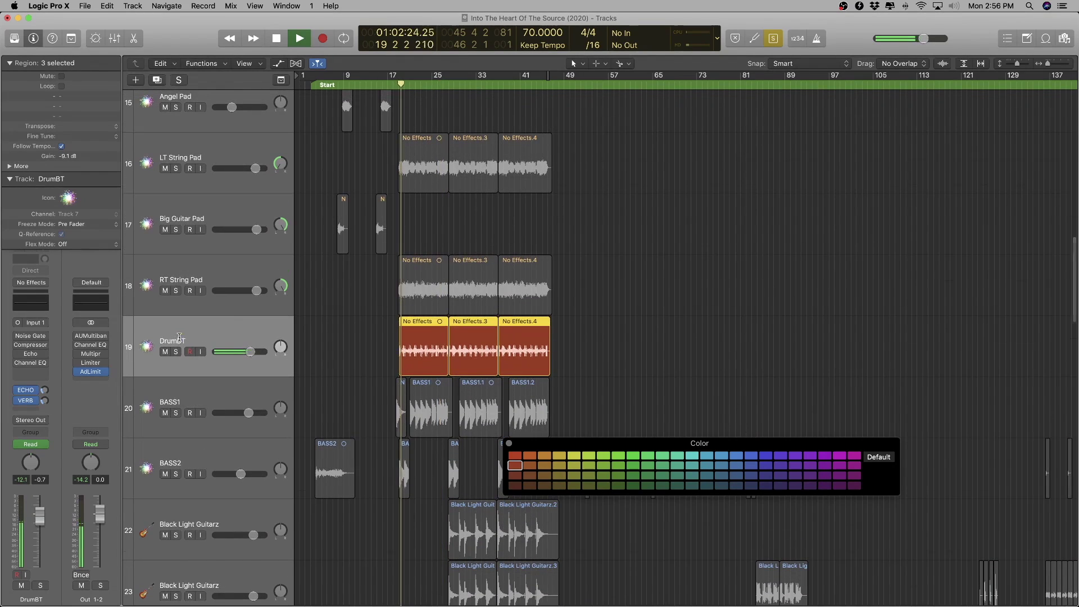
- Rename the DrumBT track as Melodic Drum BT
double_click(180, 340)
key(Left)
text(Melodic)
key(Right)
key(Right)
key(Right)
key(Right)
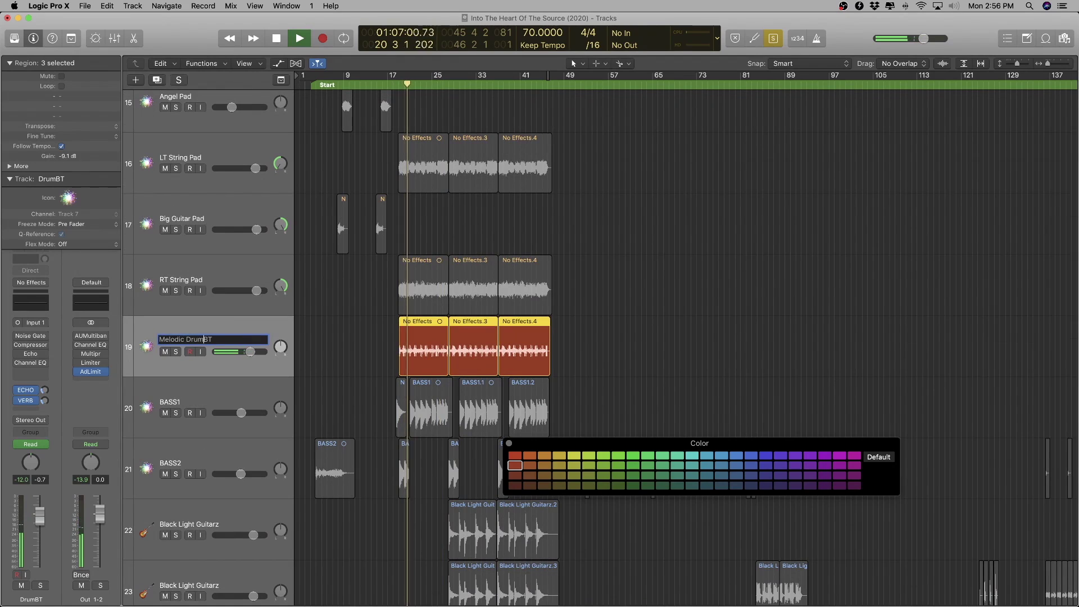
key(Return)
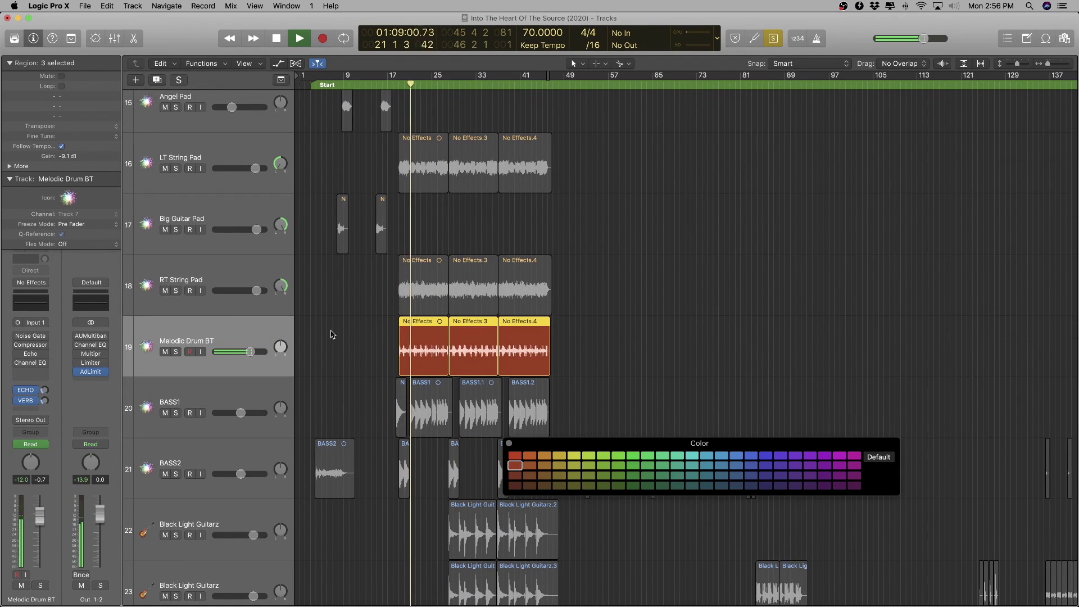
- Audition the BASS1 regions on track 20 in solo and color the regions and channel strip light blue
key(super+Up)
key(super+Up)
key(super+Up)
key(super+Up)
key(super+Up)
key(super+Up)
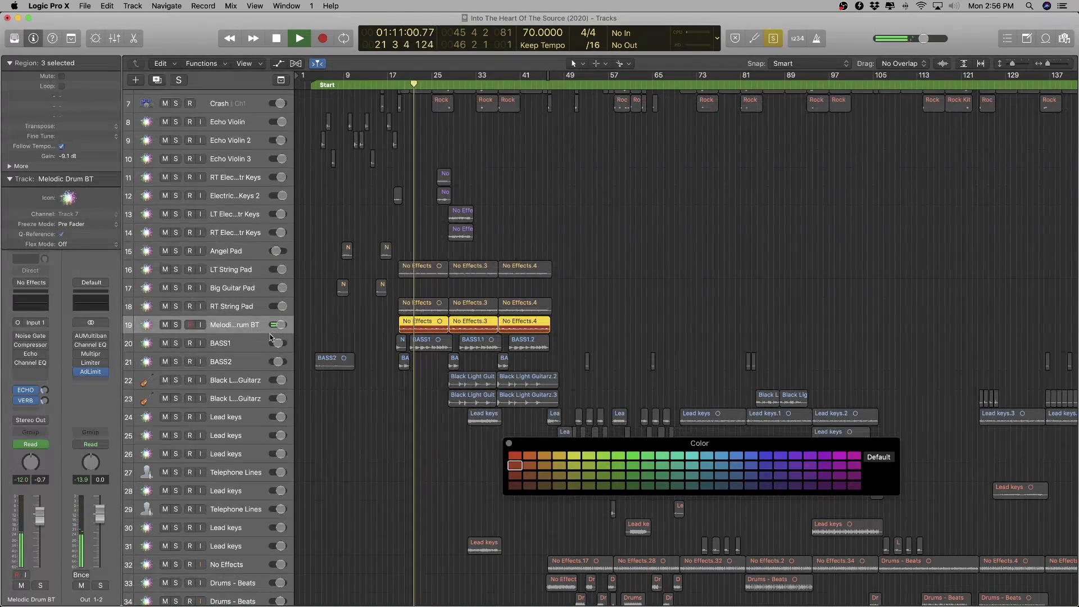
click(237, 344)
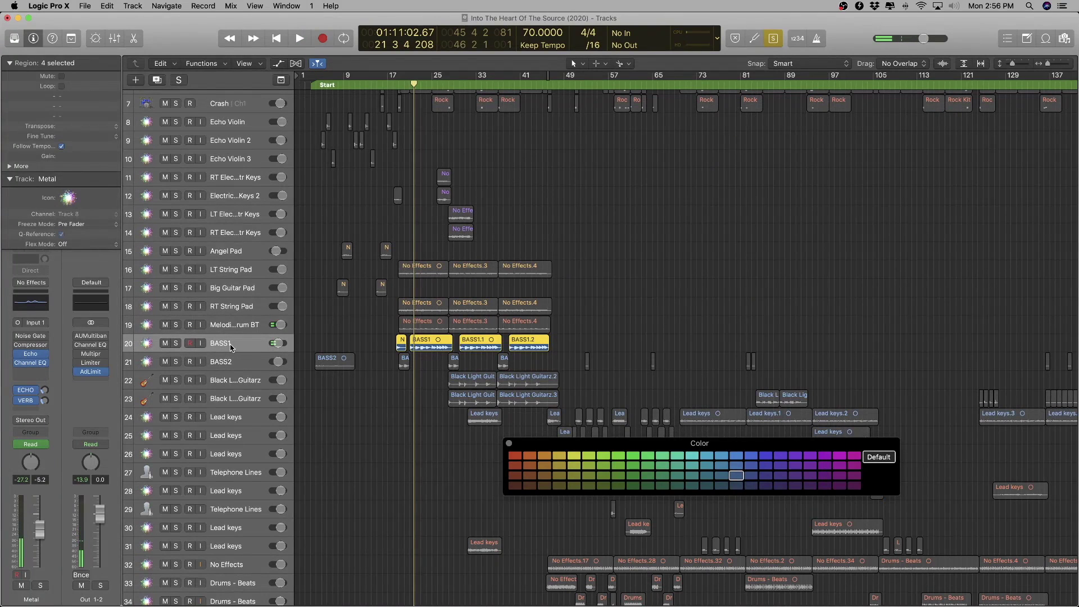
key(space)
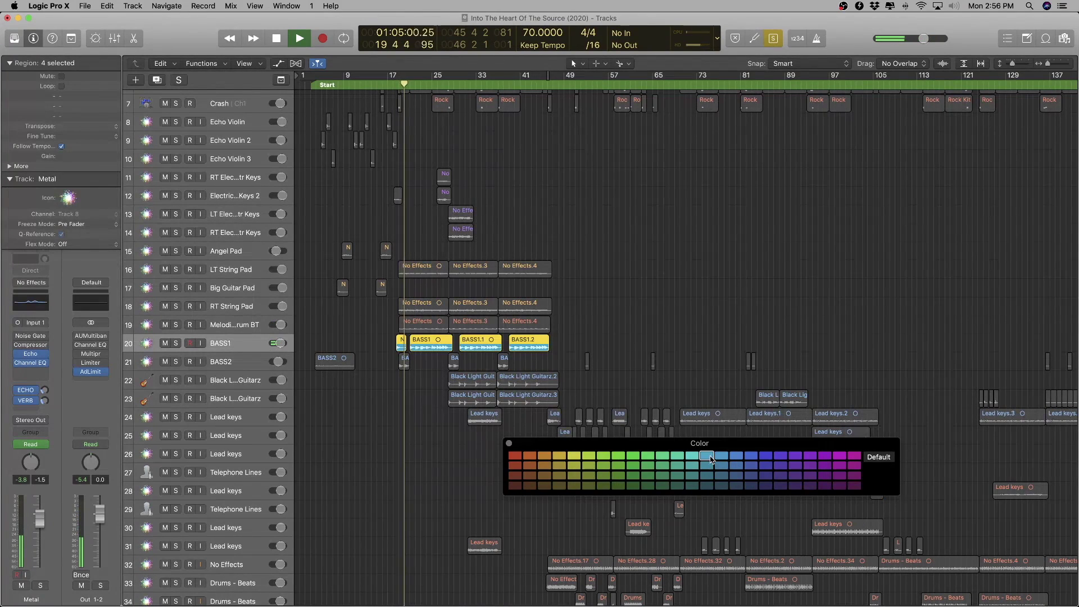
key(x)
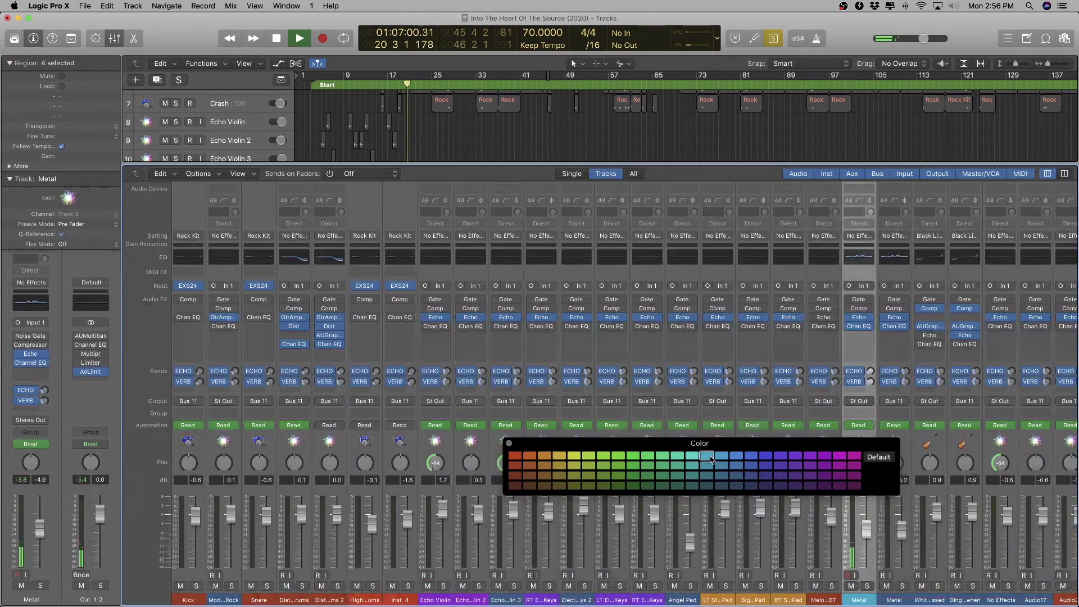
key(x)
- Rename track 20 as Synth Bass 1
double_click(229, 344)
text(S)
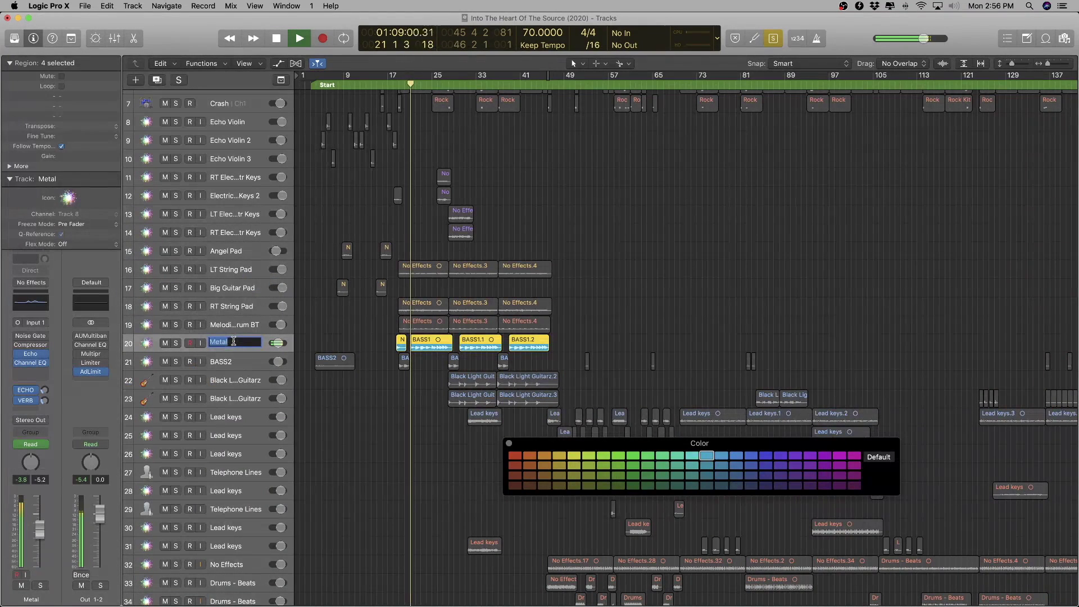
text(ynth Bass 1)
key(Return)
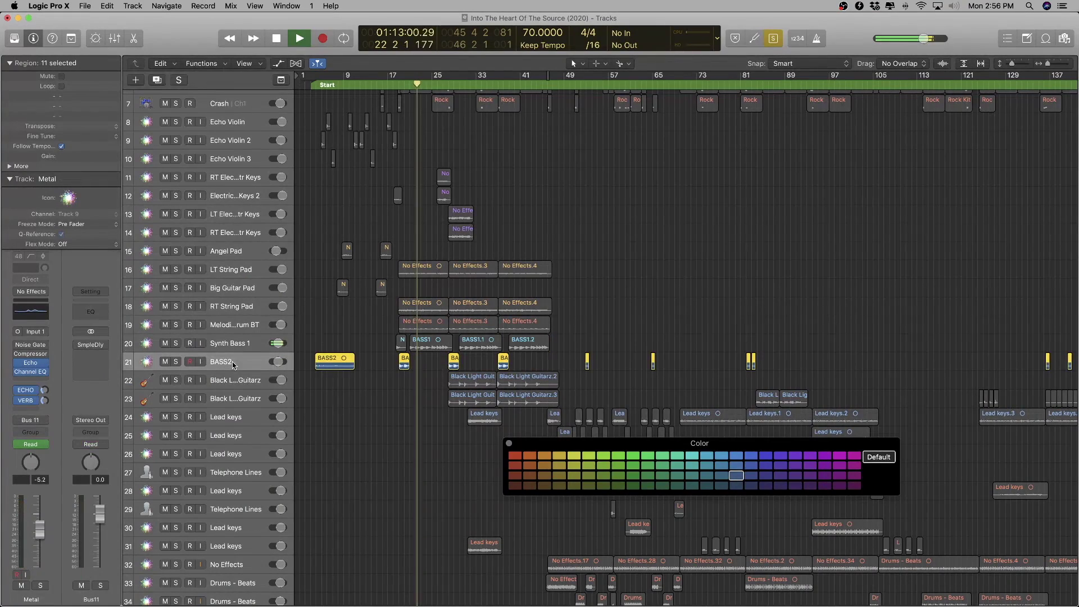
- Audition the first BASS2 region on track 21 in solo and enlarge the tracks to inspect its waveform
key(space)
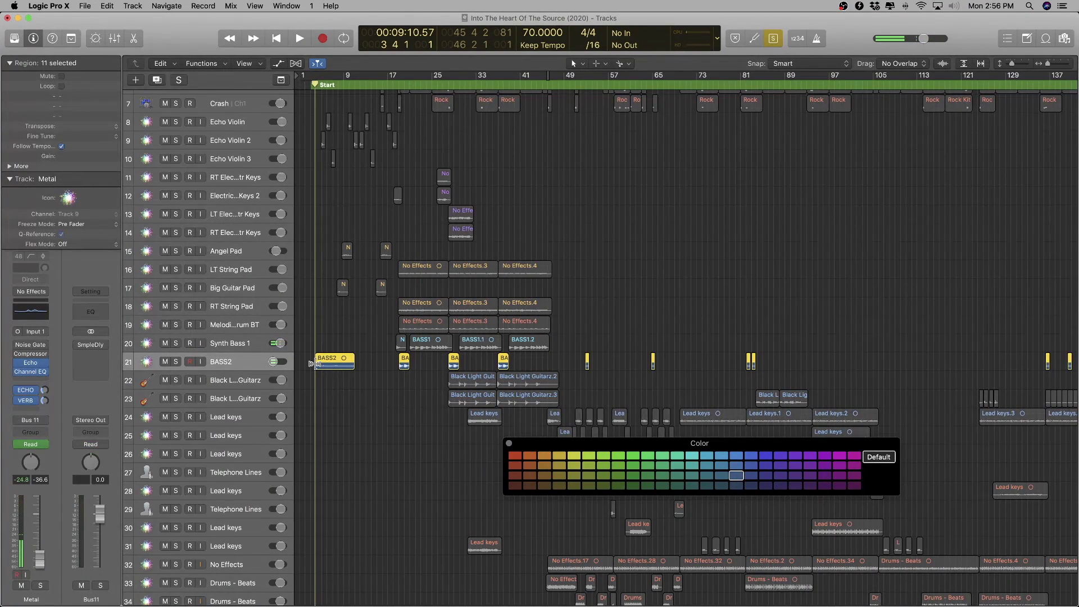
key(z)
key(space)
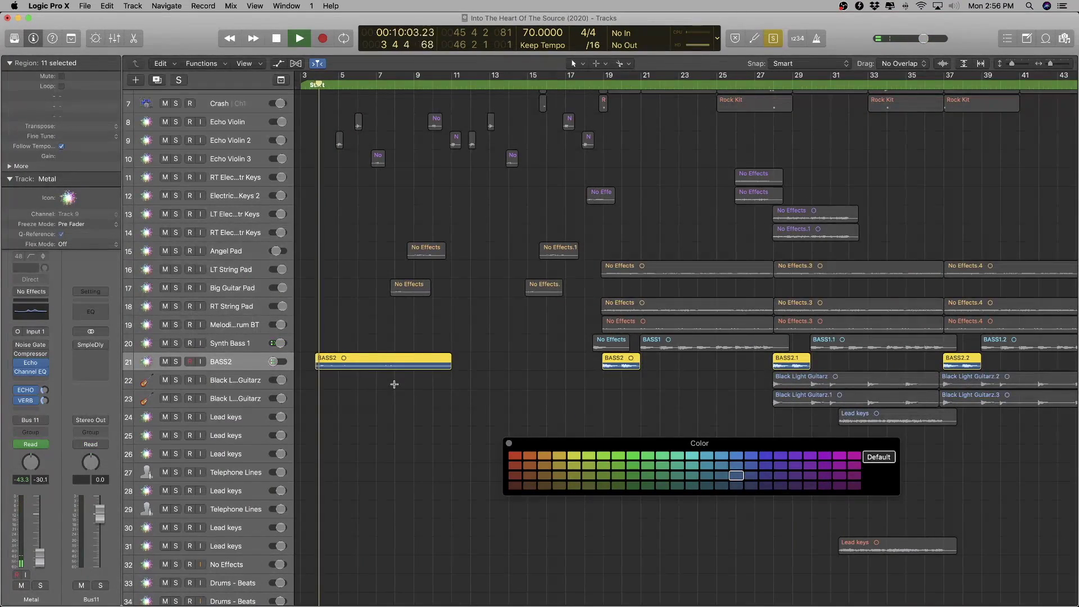
key(super+Down)
key(super+Down)
key(super+Down)
key(super+Down)
key(super+Down)
key(super+Down)
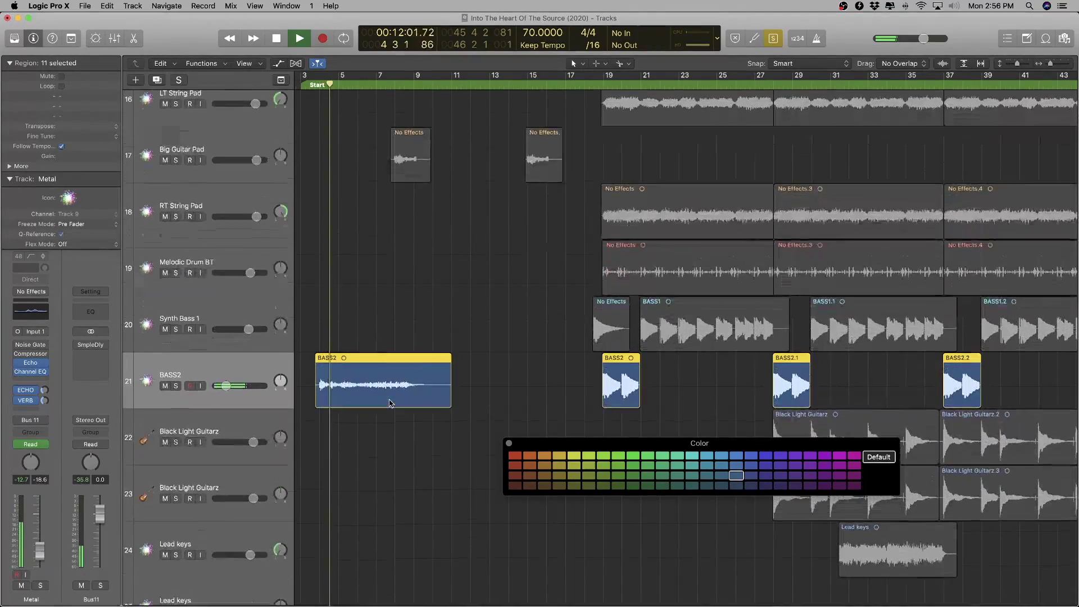
key(super+Down)
key(super+Down)
key(super+Down)
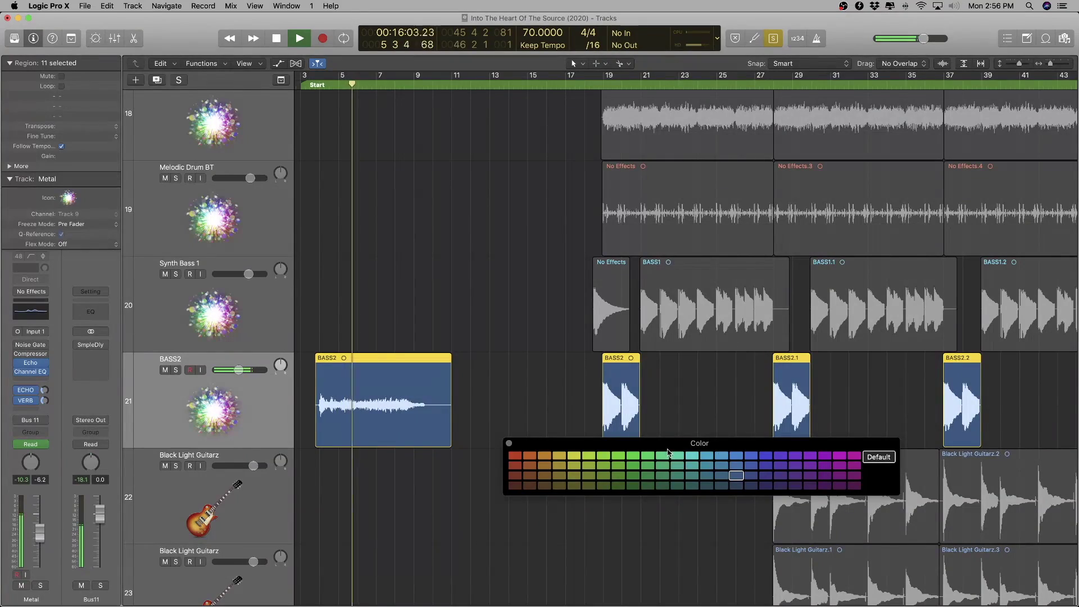
- Audition the BASS2 region near bar 19 and compare it with the other regions along track 21
scroll(691, 337, right, 5)
scroll(692, 337, left, 4)
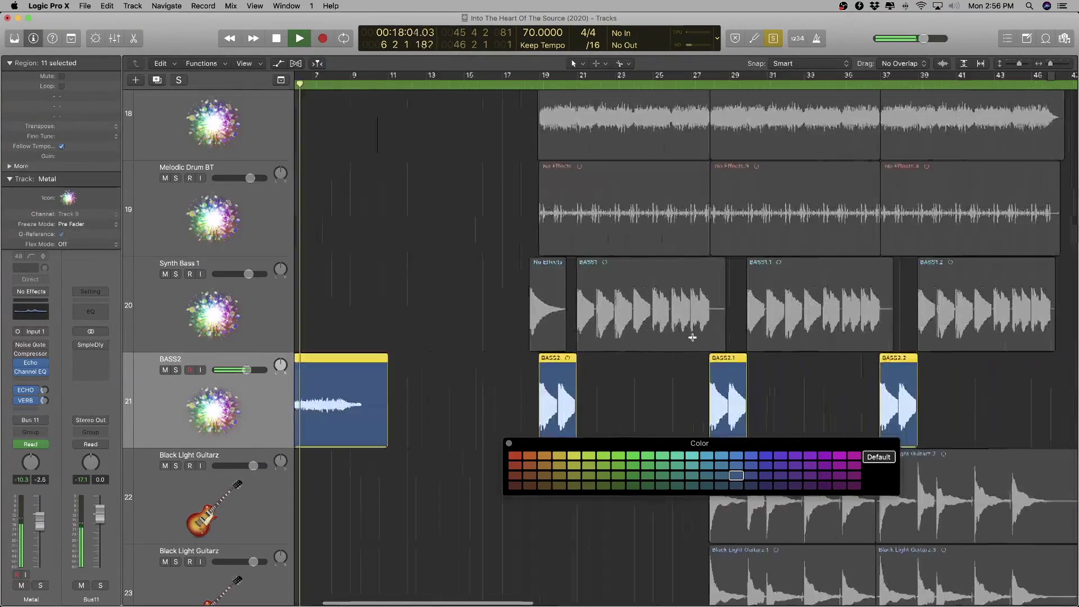
drag(515, 83, 524, 83)
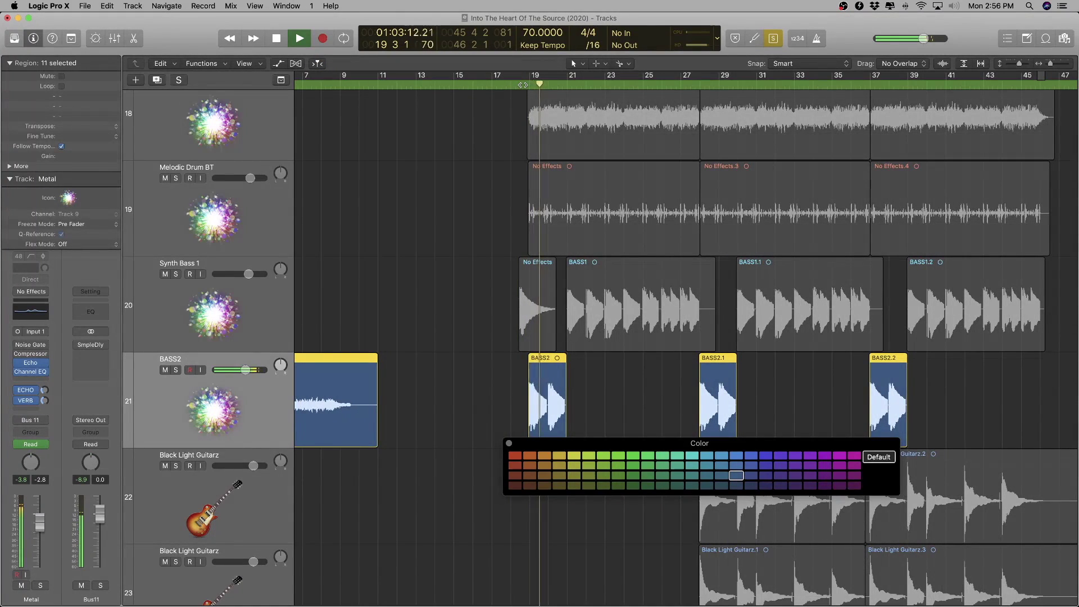
scroll(456, 395, left, 6)
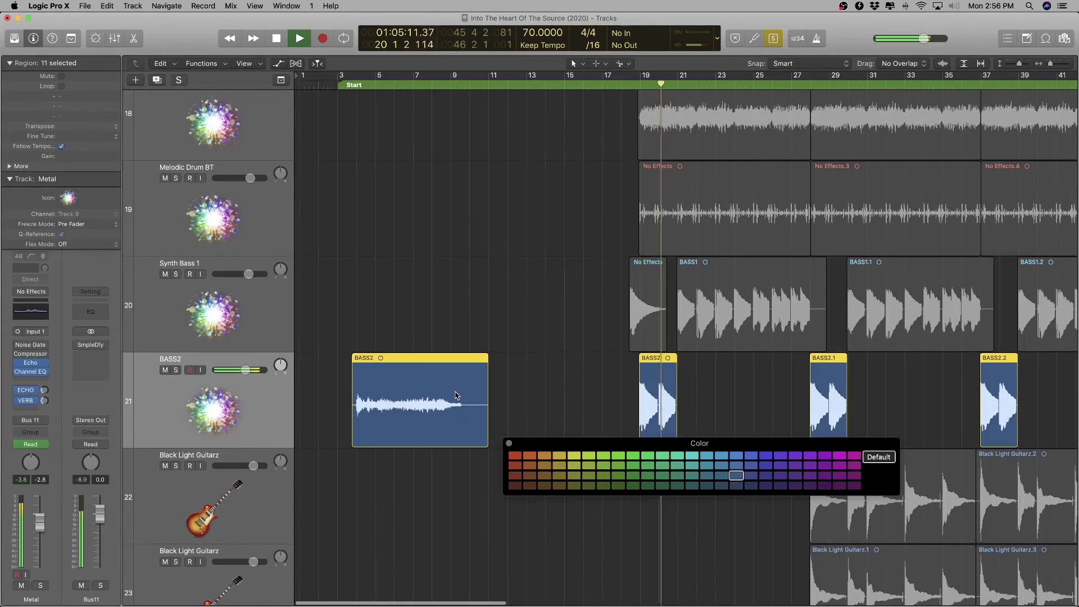
scroll(456, 395, right, 20)
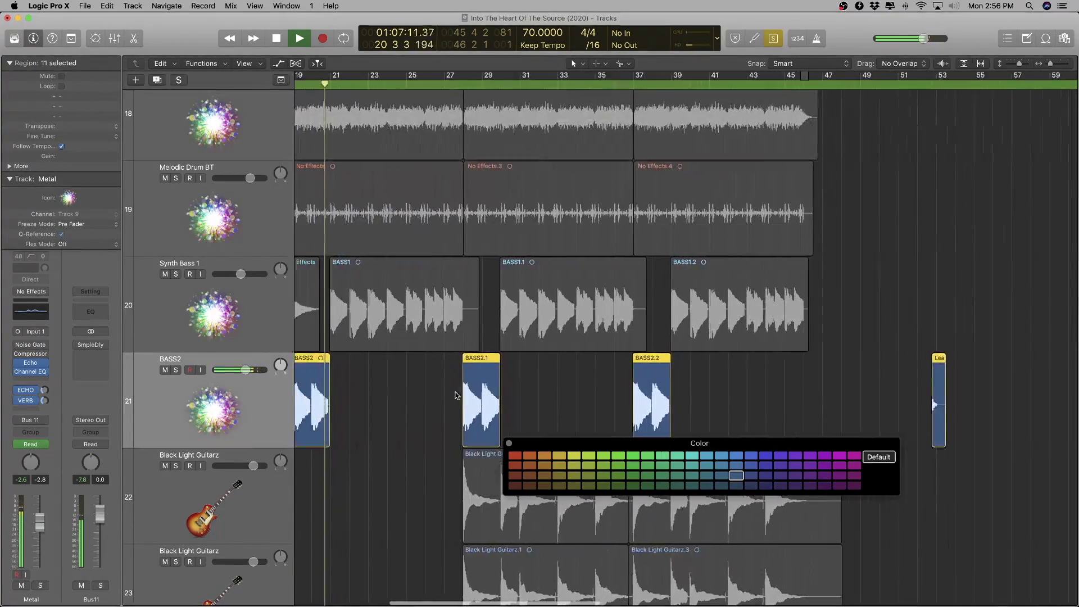
scroll(457, 395, left, 15)
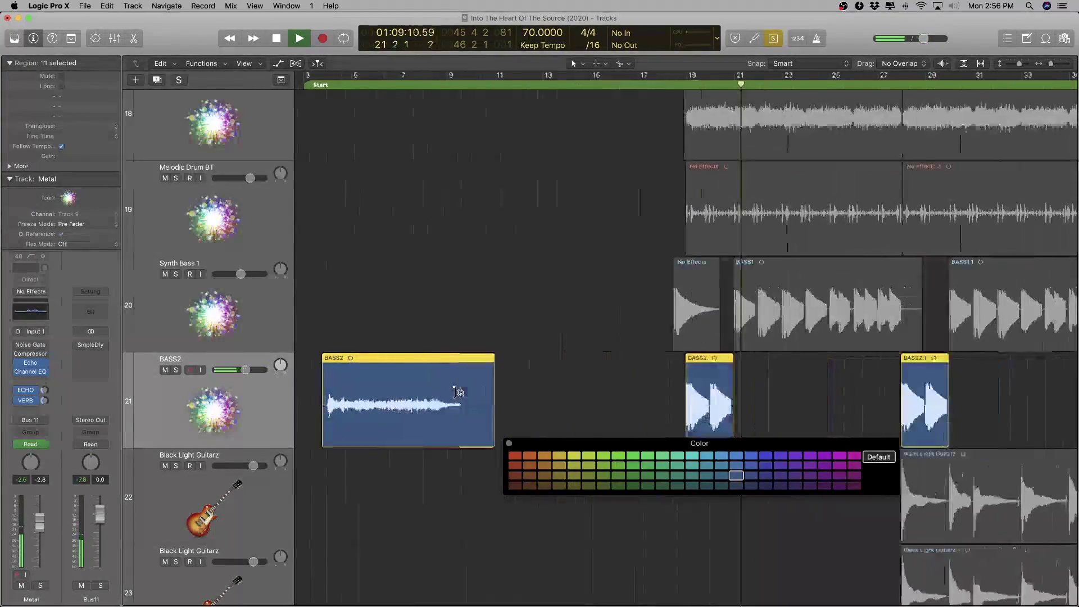
- Replay the opening BASS2 region on track 21 in solo and examine its waveform up close
key(space)
key(shift+space)
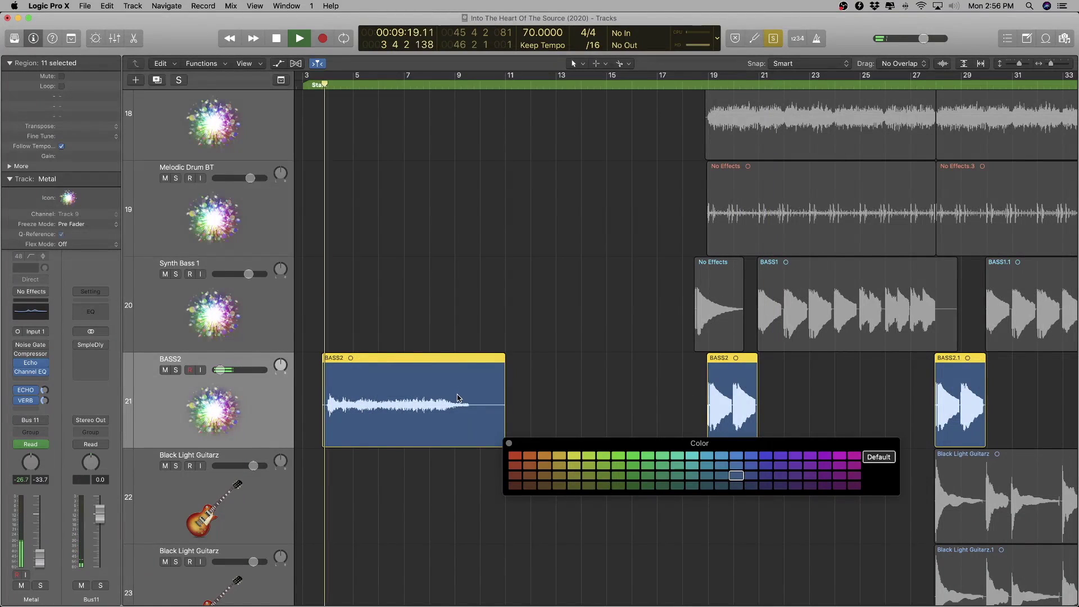
scroll(481, 399, up, 8)
scroll(481, 399, down, 4)
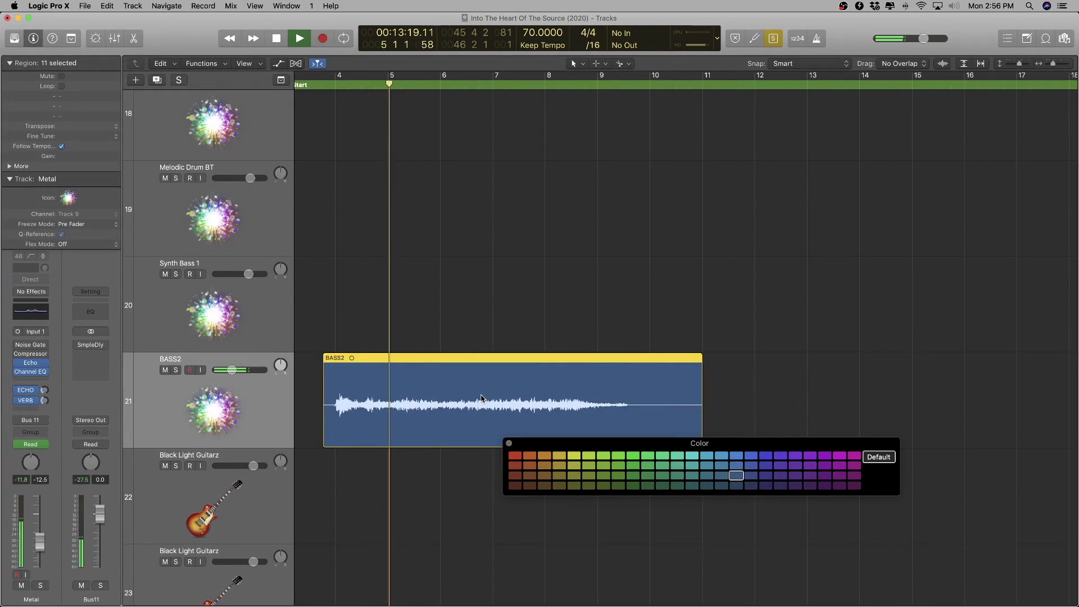
scroll(481, 399, down, 10)
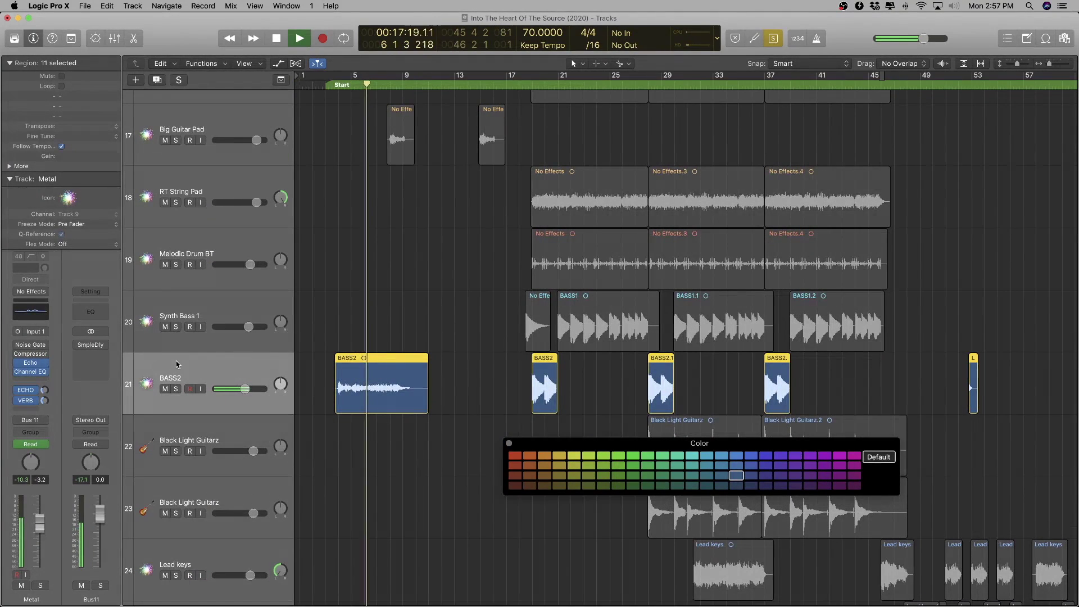
- Move the opening BASS2 region of track 21, with its automation, onto a new duplicate track named Texture FX
key(super+d)
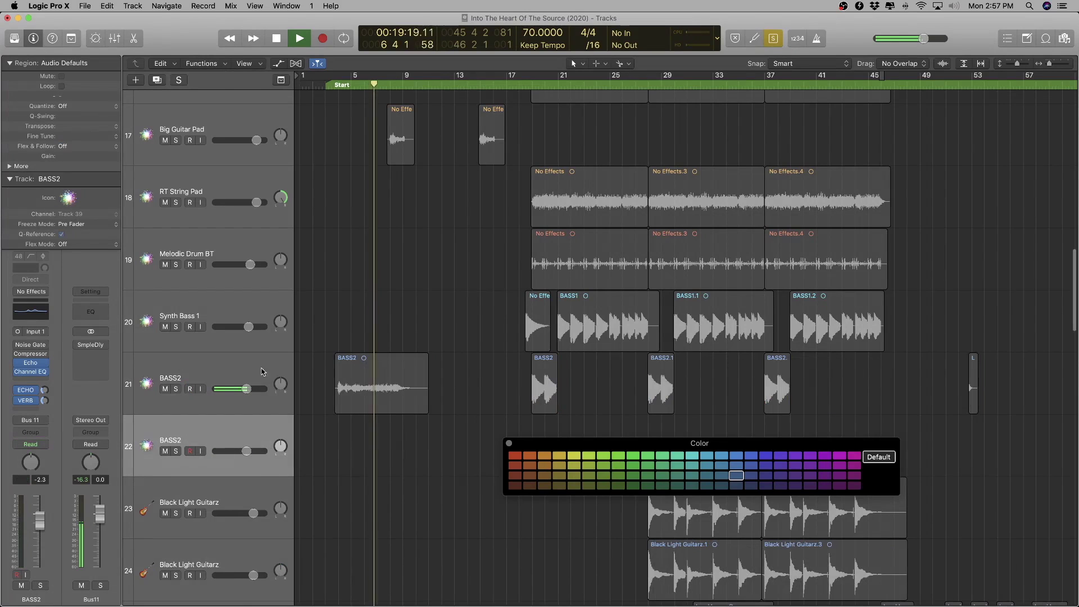
drag(352, 390, 352, 454)
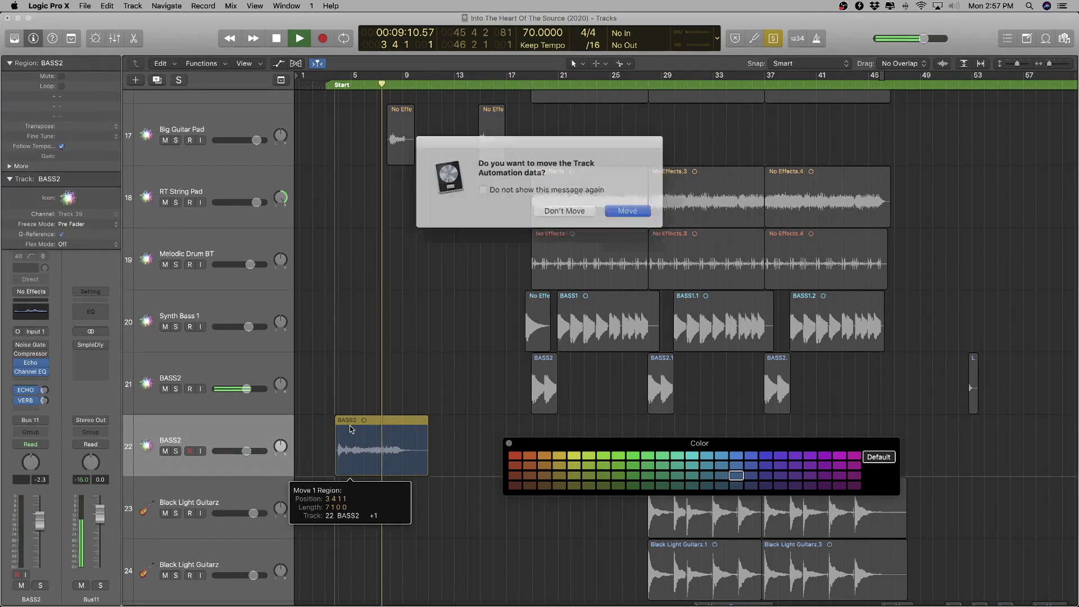
click(618, 208)
key(space)
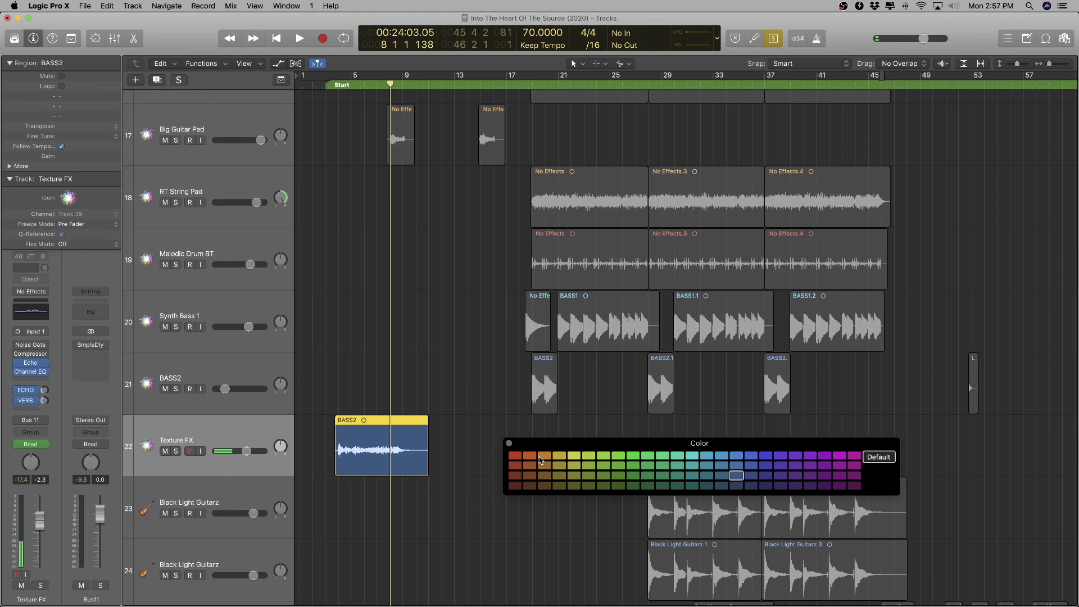
- Color the BASS2 region on the Texture FX track yellow and close the color palette
click(577, 457)
key(x)
key(x)
click(510, 443)
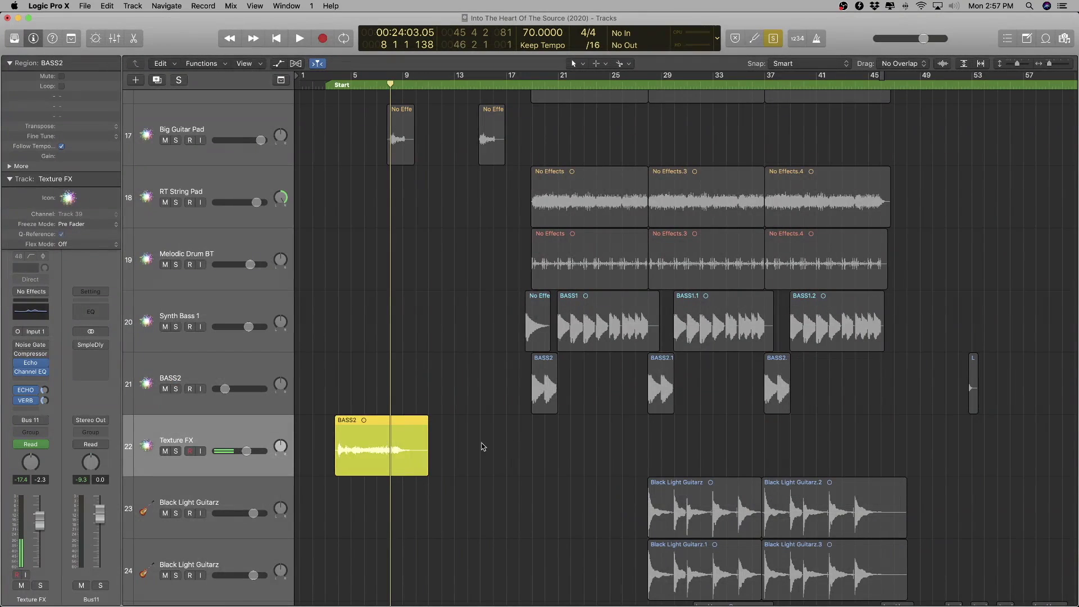
- Play the remaining BASS2 regions on track 21 and rename the track Synth Bass 2, reusing the Synth Bass 1 name
click(220, 366)
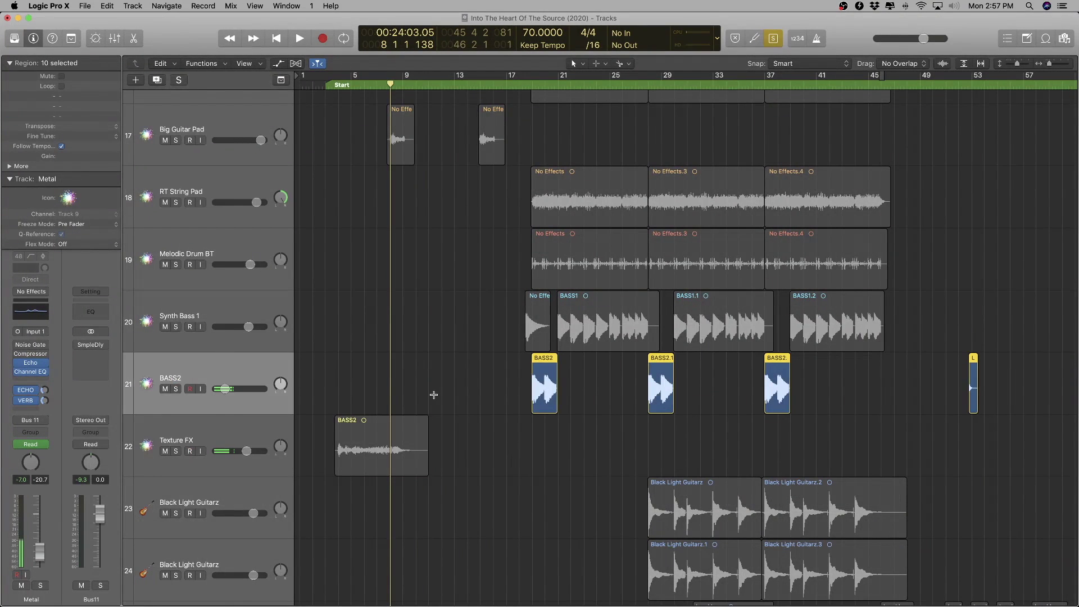
key(shift+space)
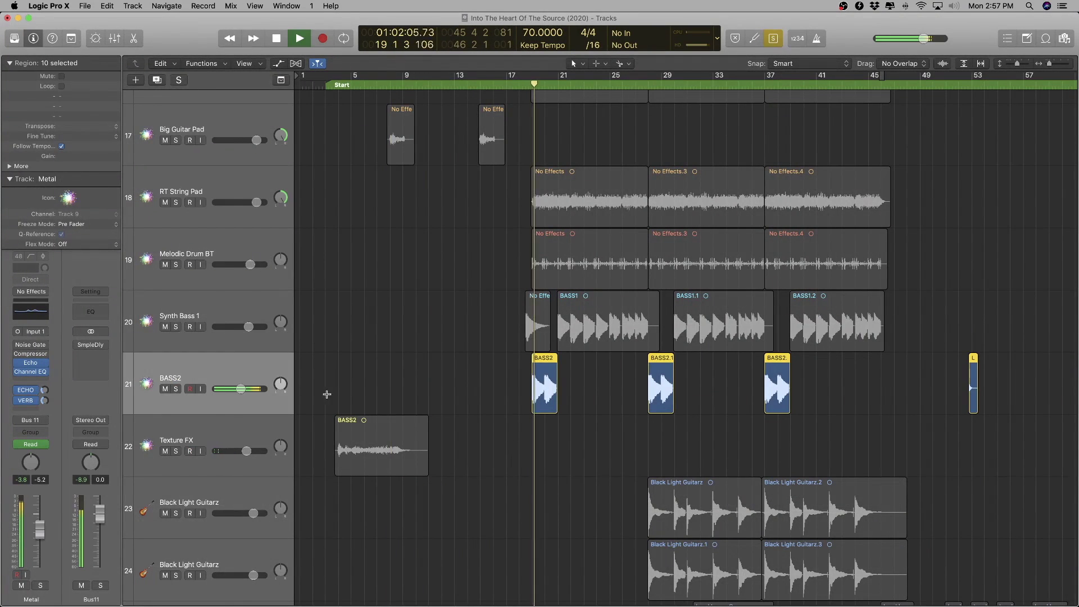
double_click(179, 314)
key(super+c)
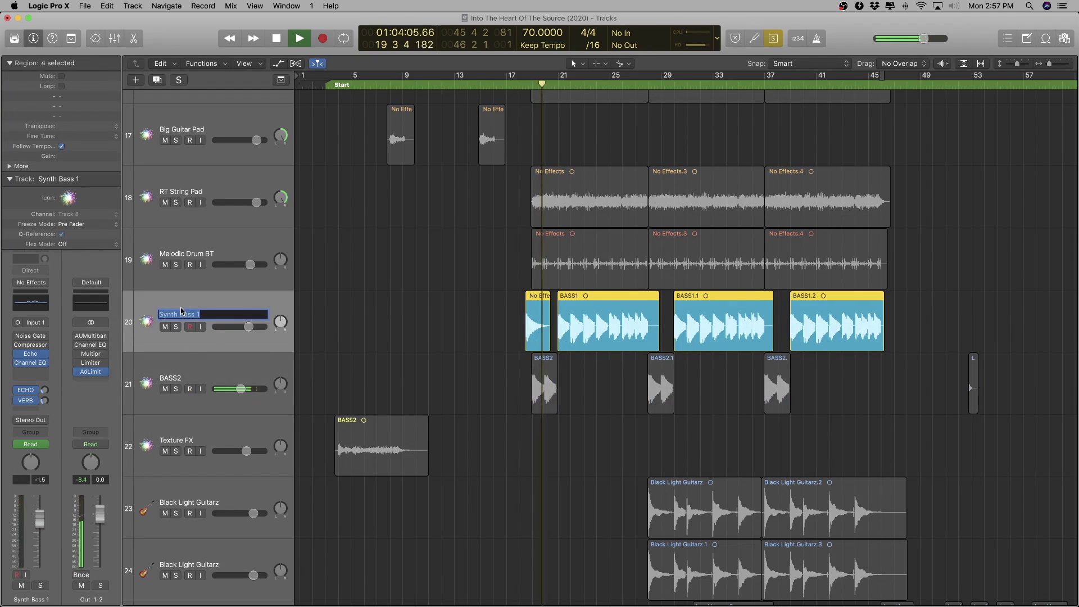
double_click(185, 373)
key(super+v)
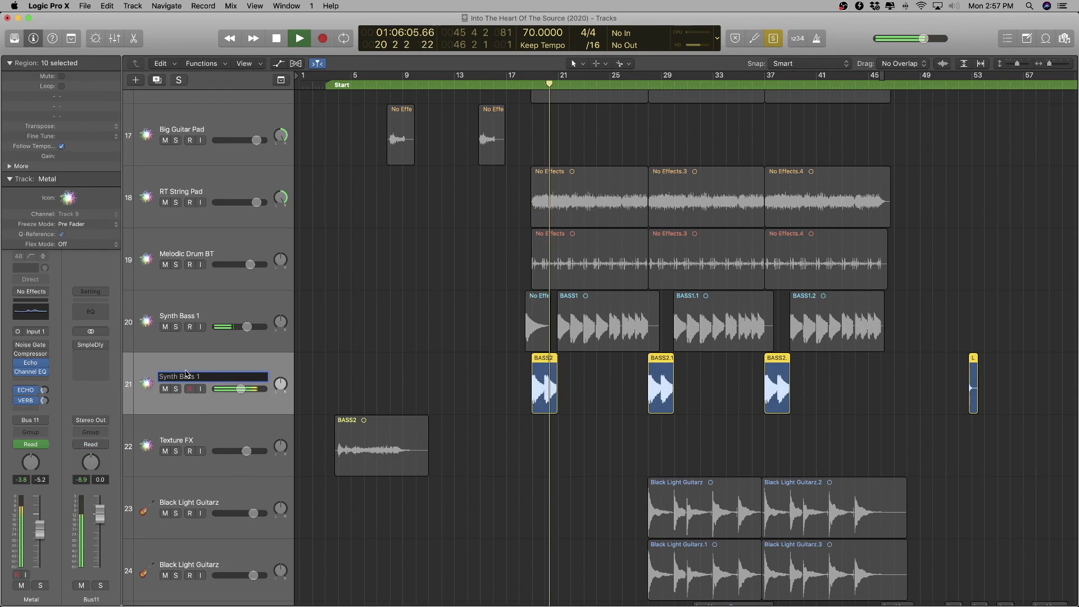
key(BackSpace)
text(2)
key(Return)
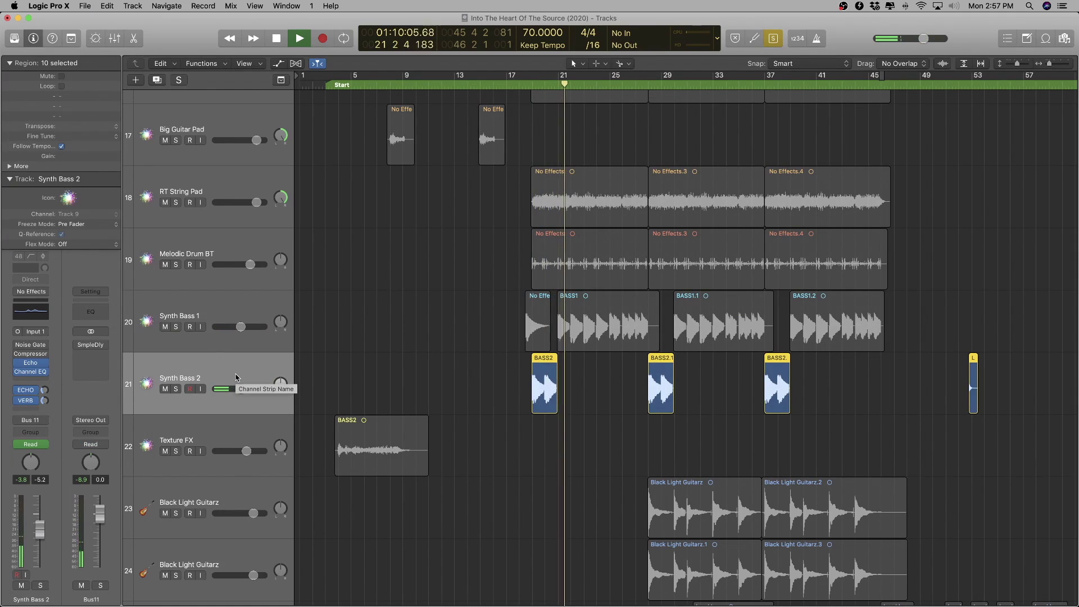
- Color all the Synth Bass 2 regions turquoise
key(alt+c)
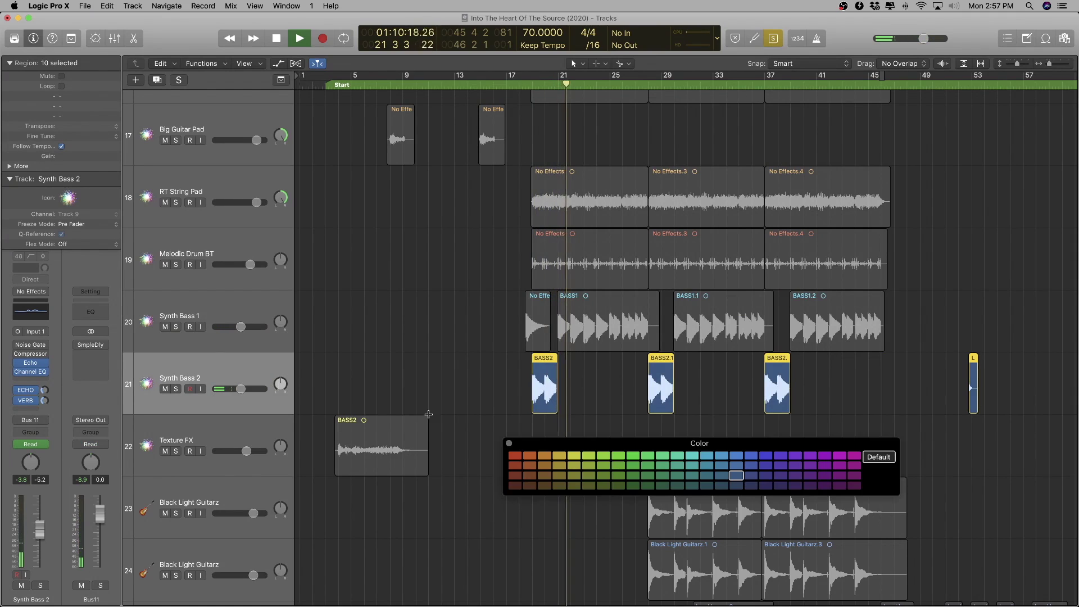
click(695, 457)
key(x)
key(x)
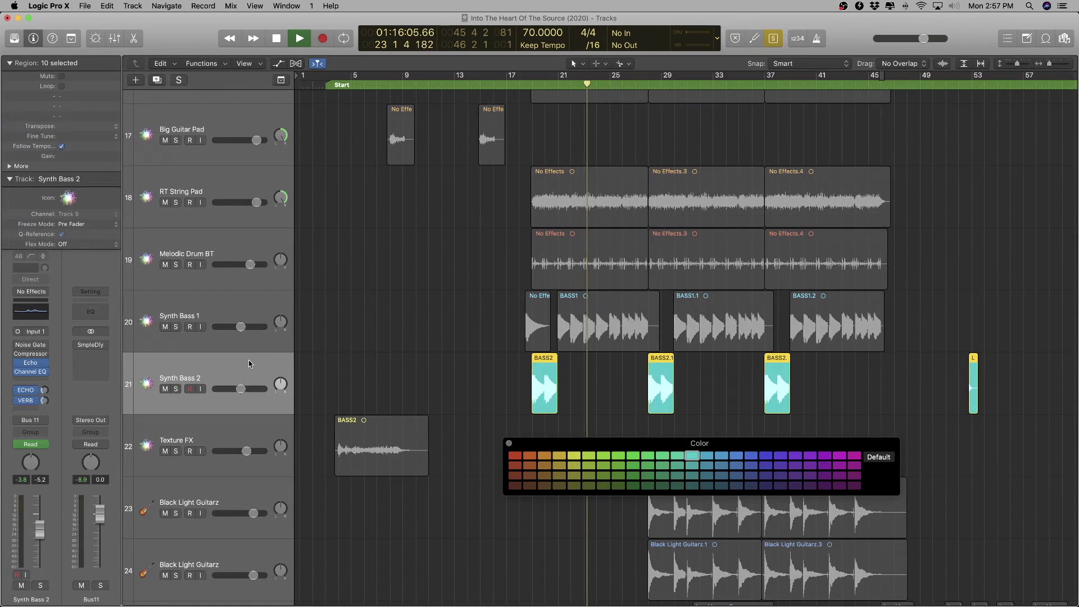
- Audition the Black Light Guitarz regions on track 23 and move the color palette clear of them
key(super+Up)
key(super+Up)
click(181, 450)
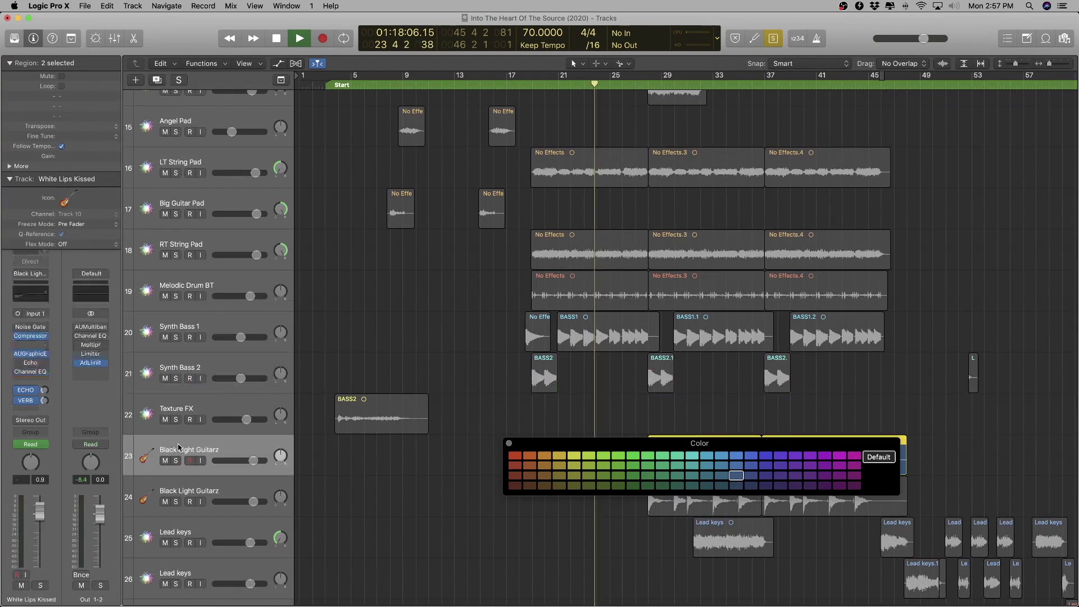
drag(541, 447, 472, 521)
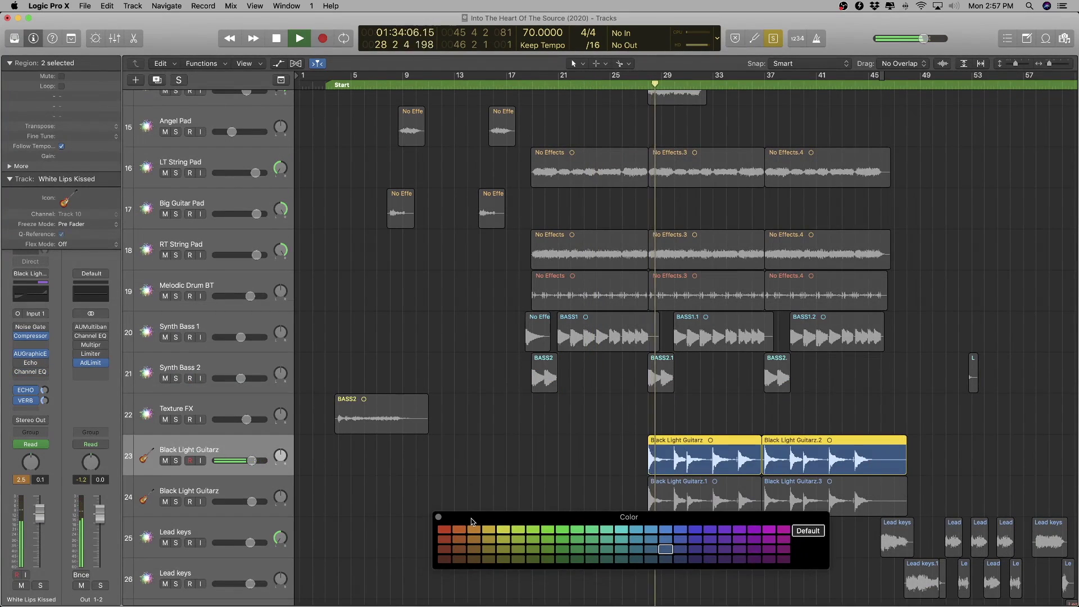
- Play the Synth Bass 2 regions and set their gain to -12 dB
click(195, 369)
key(shift+space)
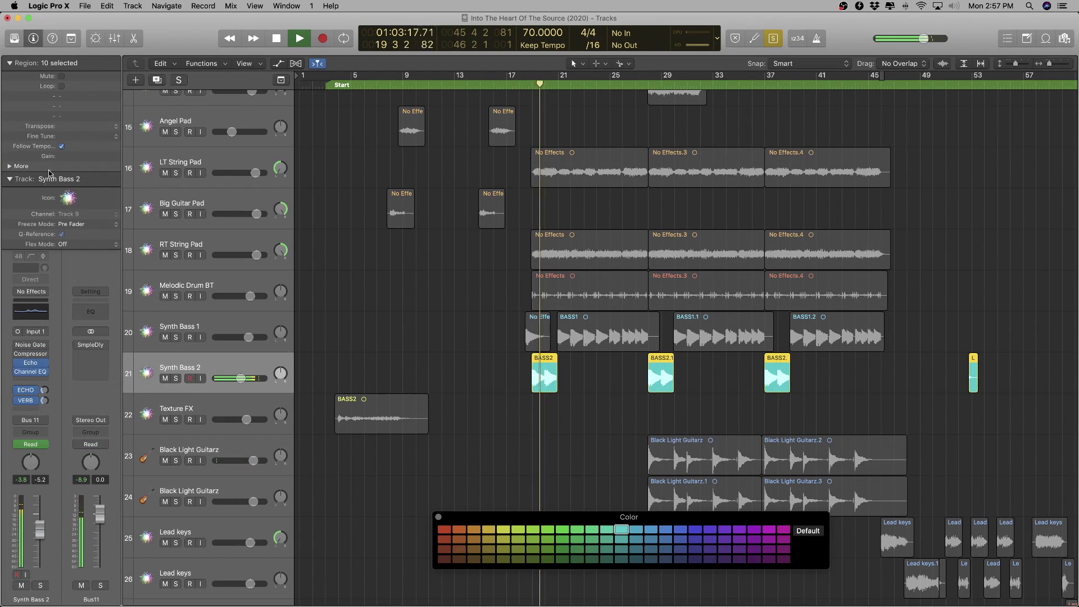
drag(65, 156, 65, 158)
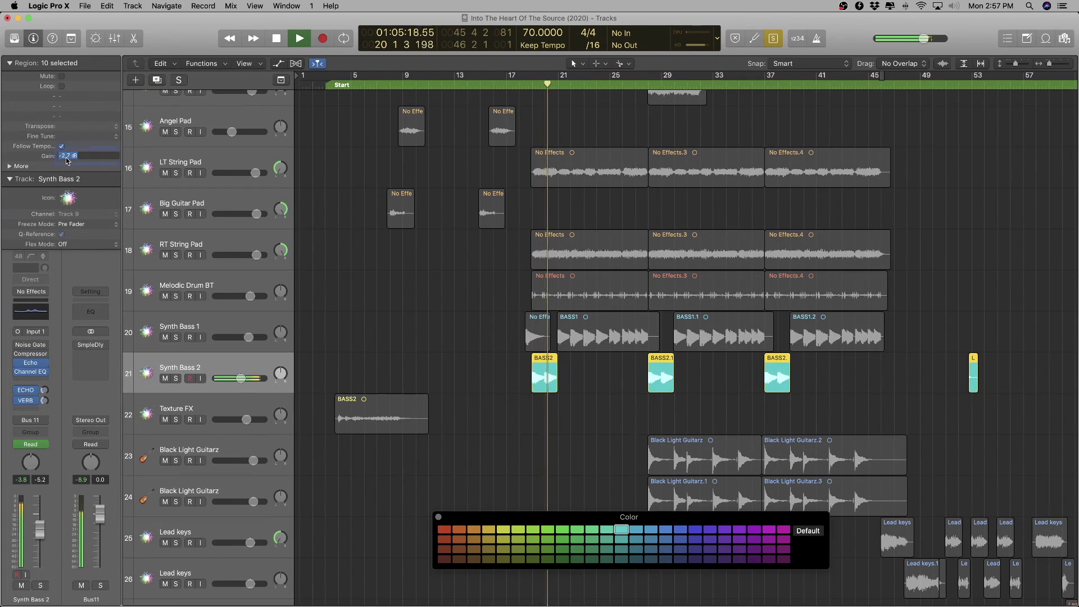
text(-12)
key(Return)
key(space)
- Set the gain of the Synth Bass 1 regions to -12 dB and replay them briefly
click(234, 325)
double_click(75, 156)
text(-12)
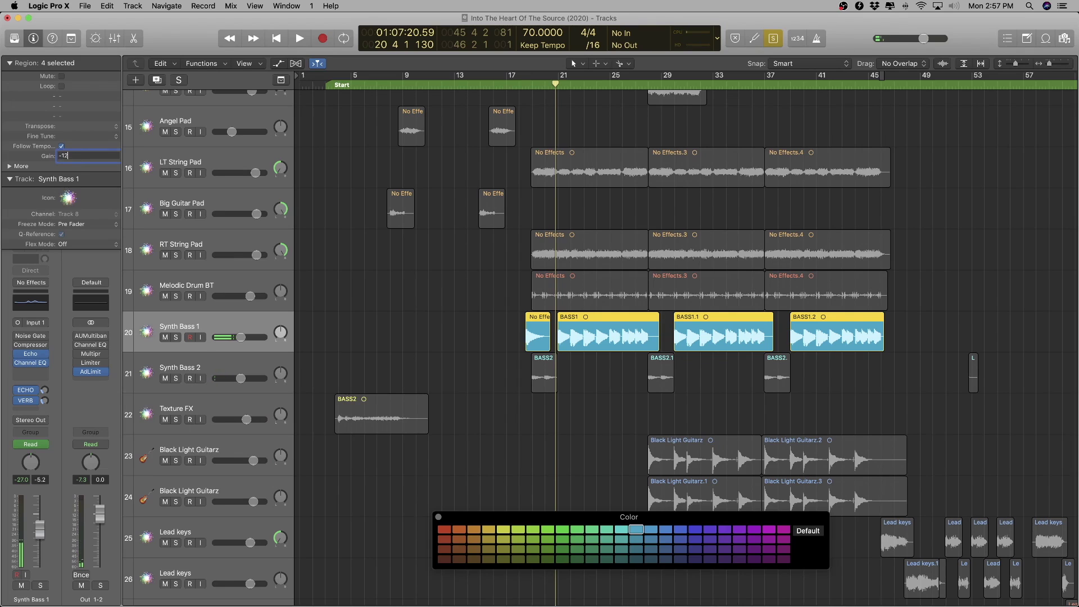
key(Return)
key(space)
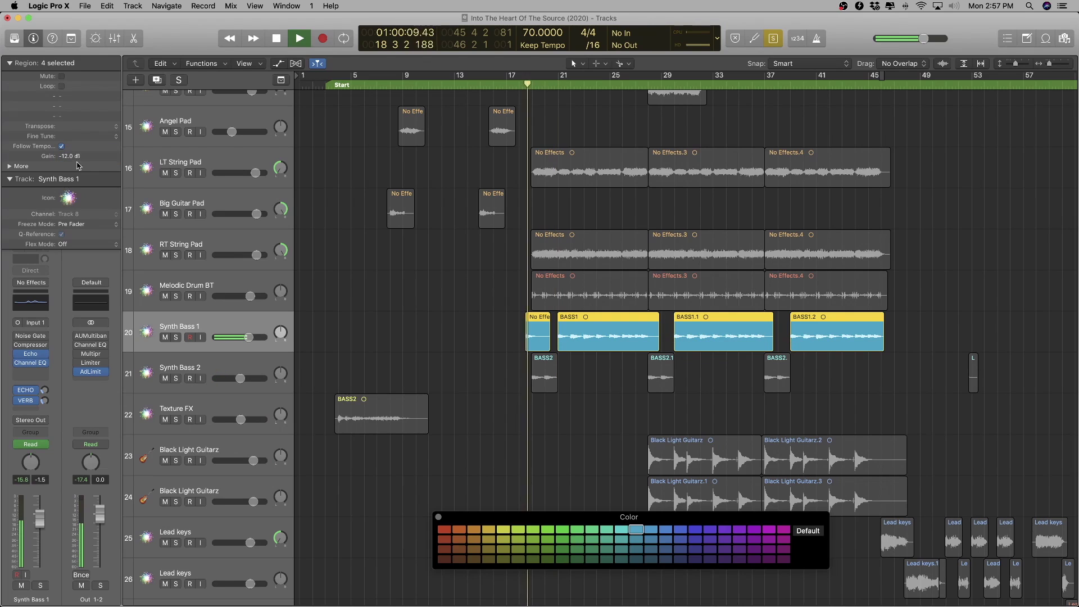
key(space)
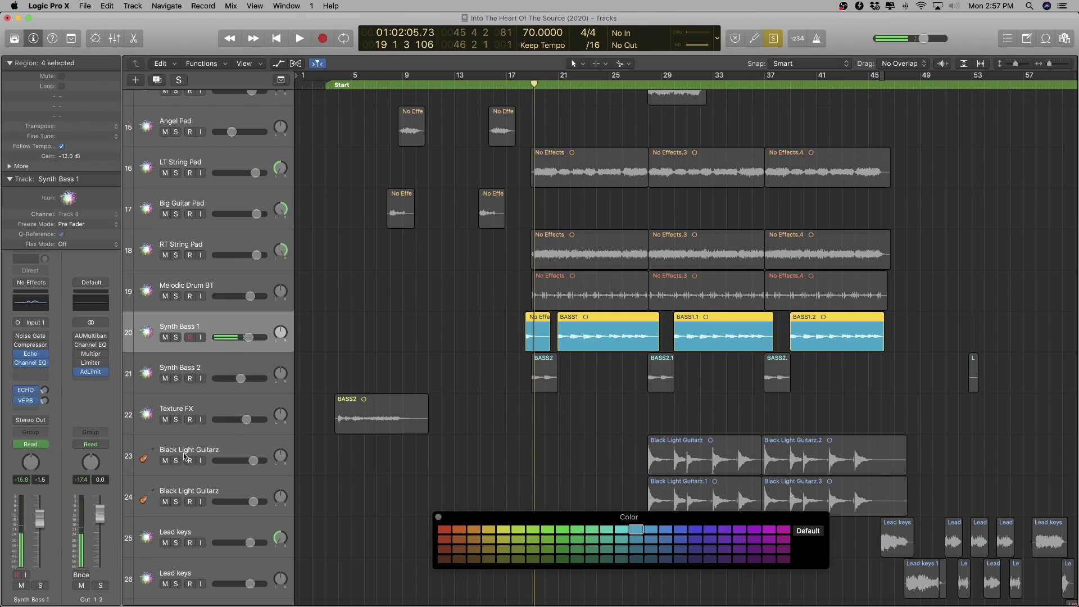
- Set the gain of the regions on both Black Light Guitarz tracks, 23 and 24, to -12 dB
click(191, 448)
key(space)
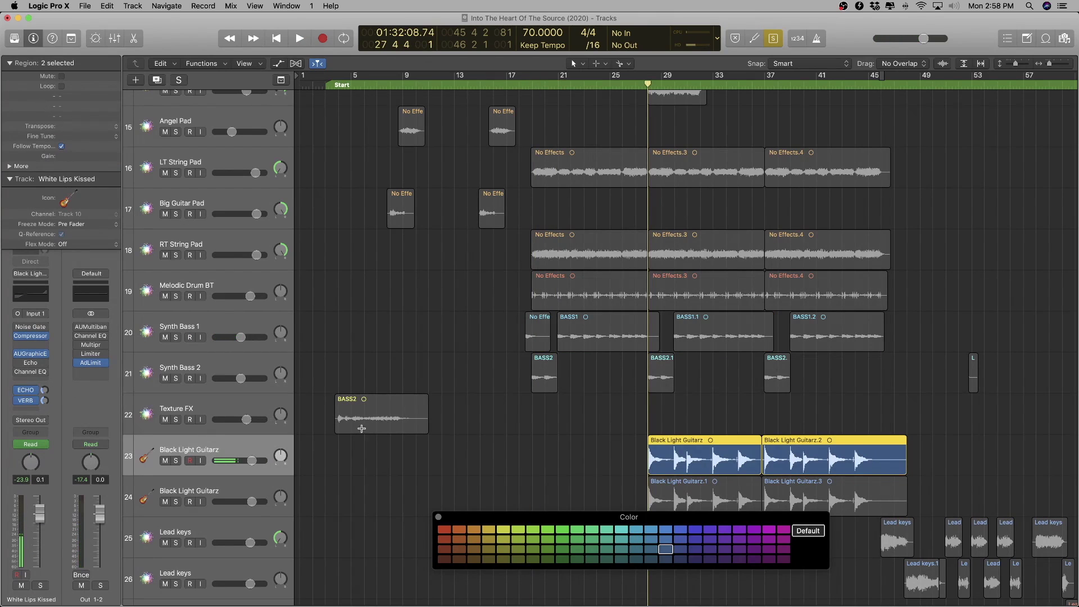
scroll(496, 402, down, 5)
scroll(453, 458, up, 1)
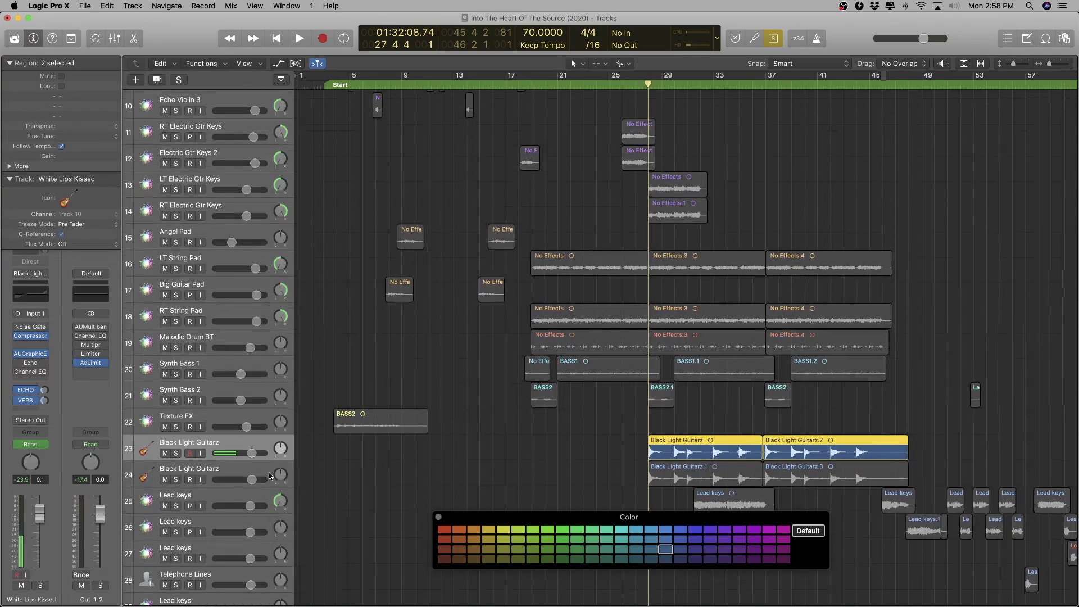
shift+click(228, 469)
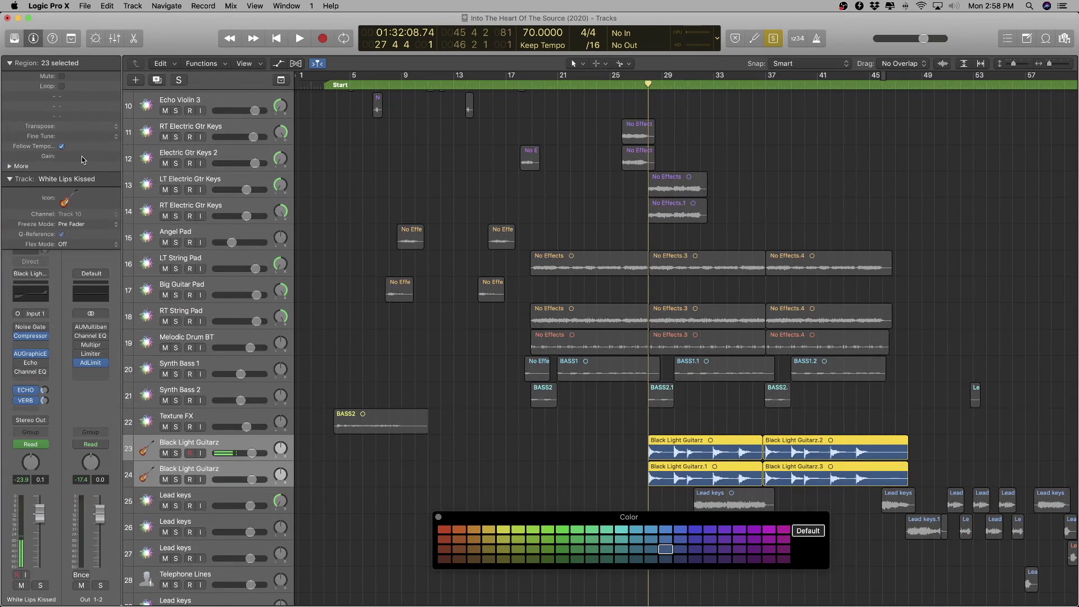
text(-12)
key(Return)
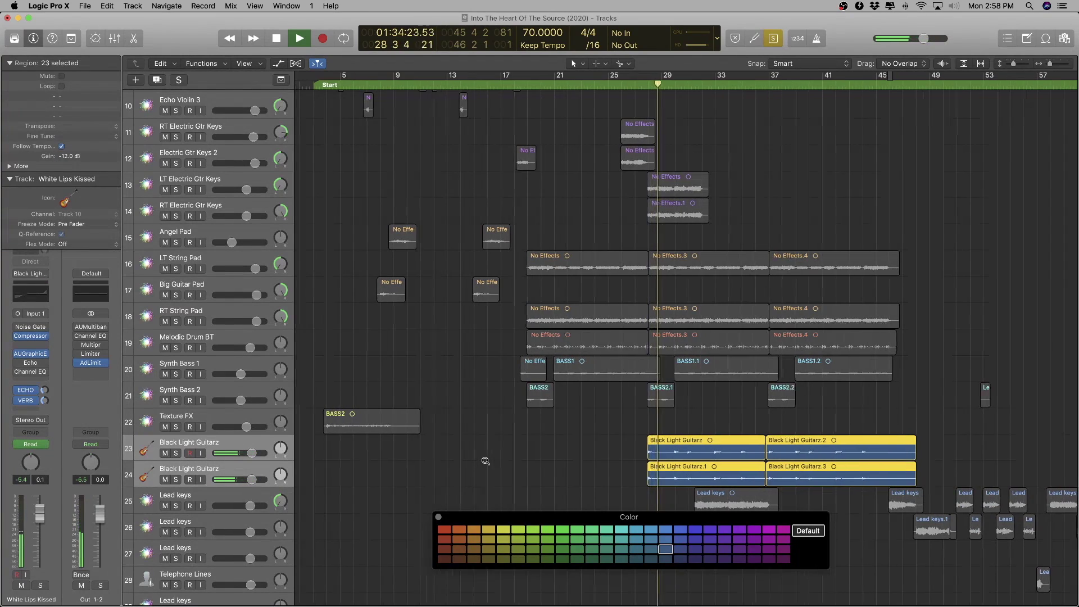
- Audition the two Black Light Guitarz tracks up close and compare their regions and channel strips
scroll(483, 458, up, 5)
scroll(486, 460, right, 5)
scroll(485, 460, down, 3)
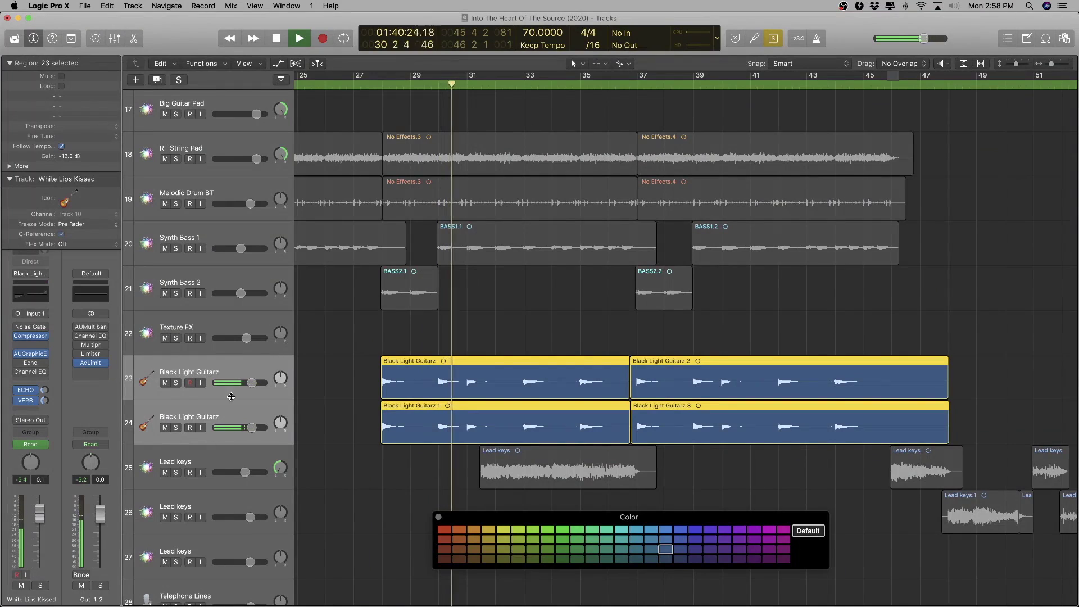
click(219, 440)
click(222, 370)
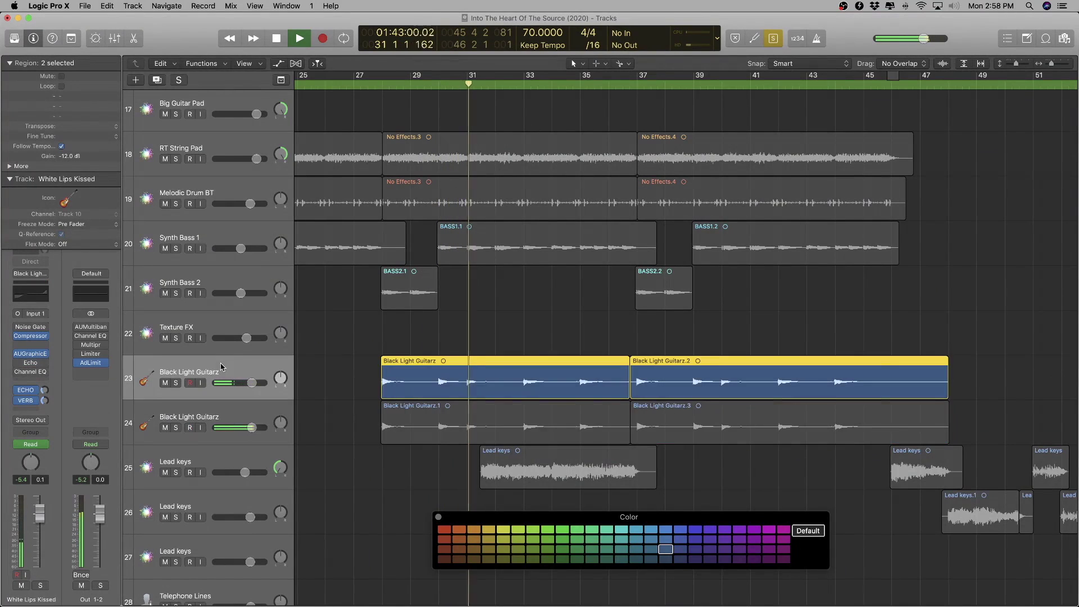
click(208, 406)
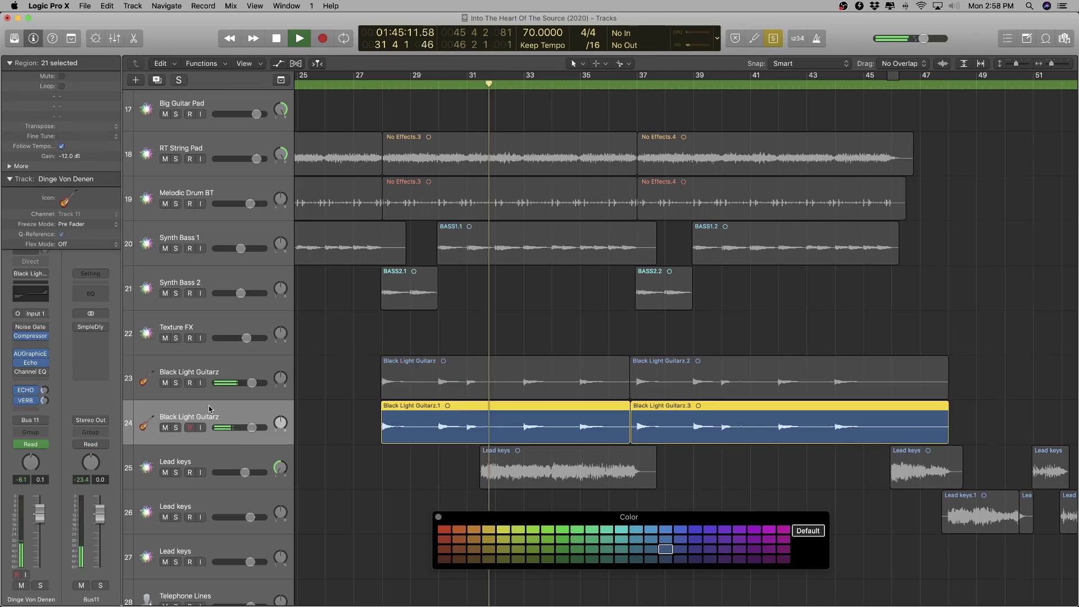
click(195, 372)
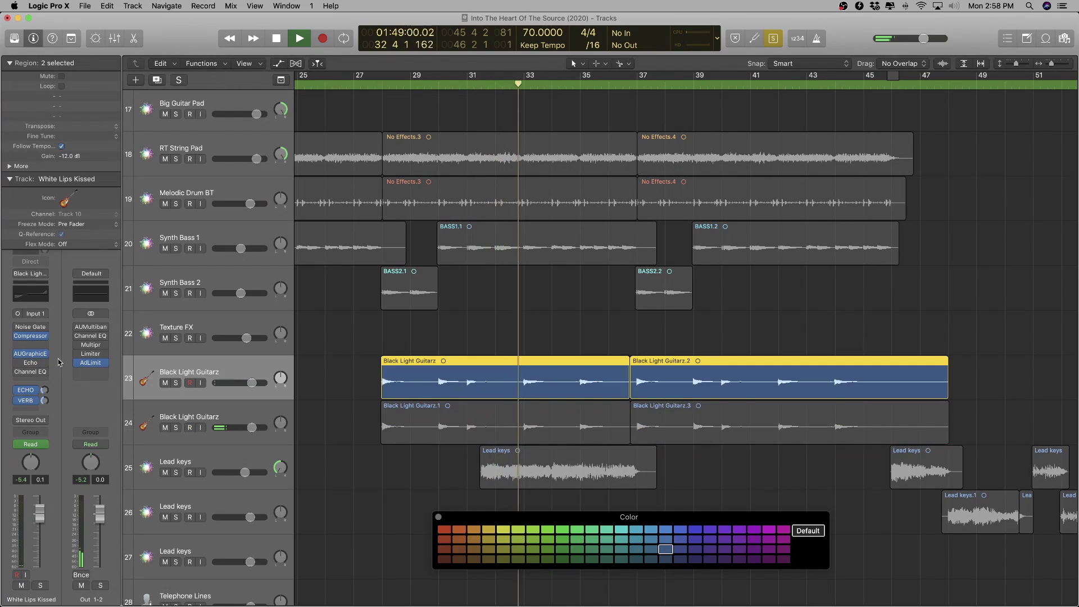
- Remove the AUGraphicEQ plug-in from both Black Light Guitarz tracks, 23 and 24
click(44, 353)
key(Escape)
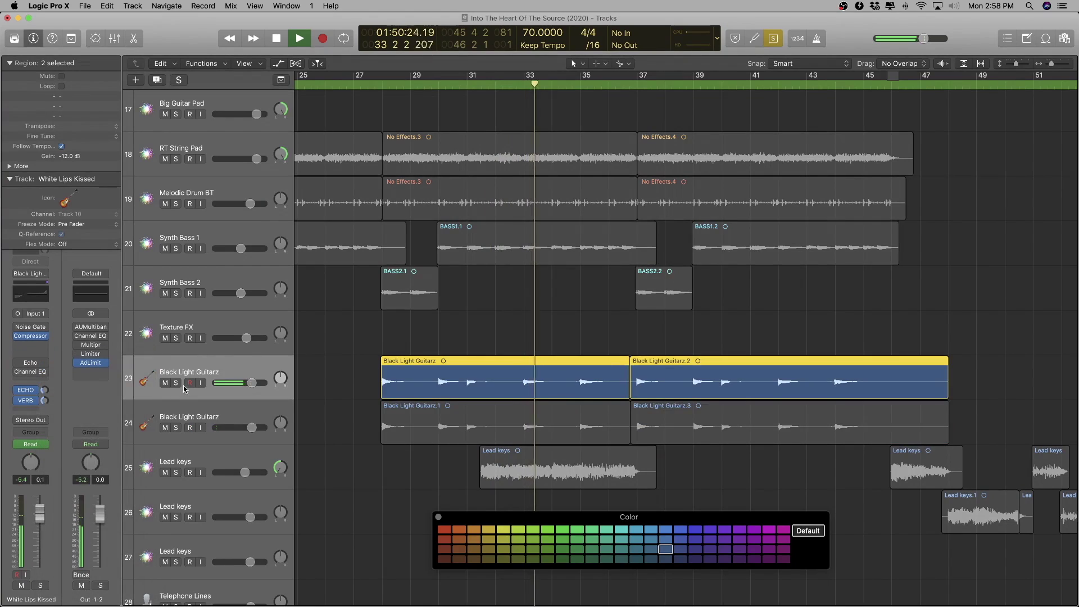
key(Down)
click(47, 360)
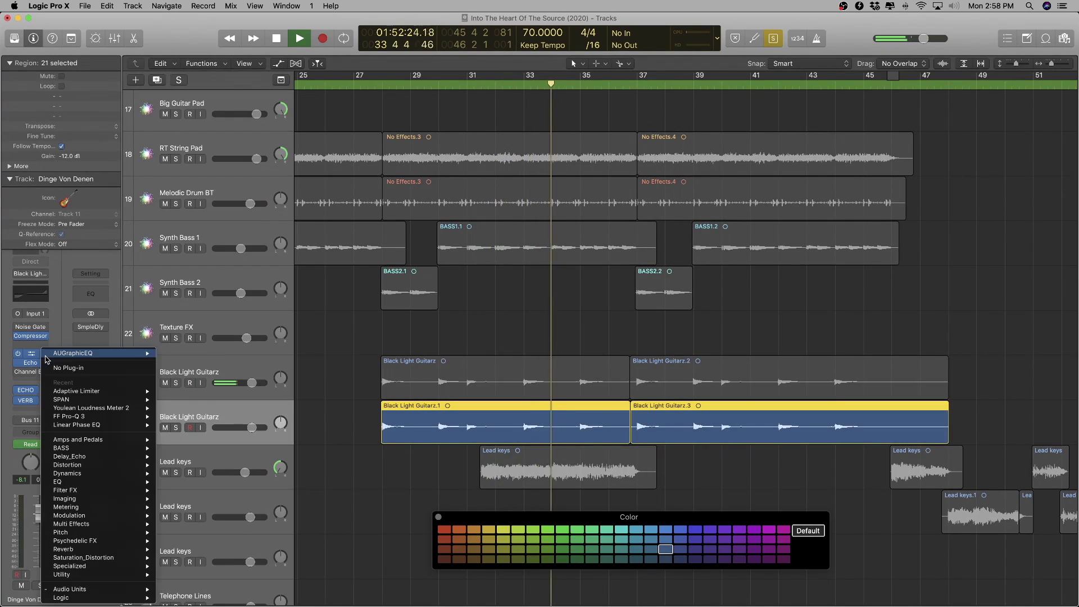
click(56, 358)
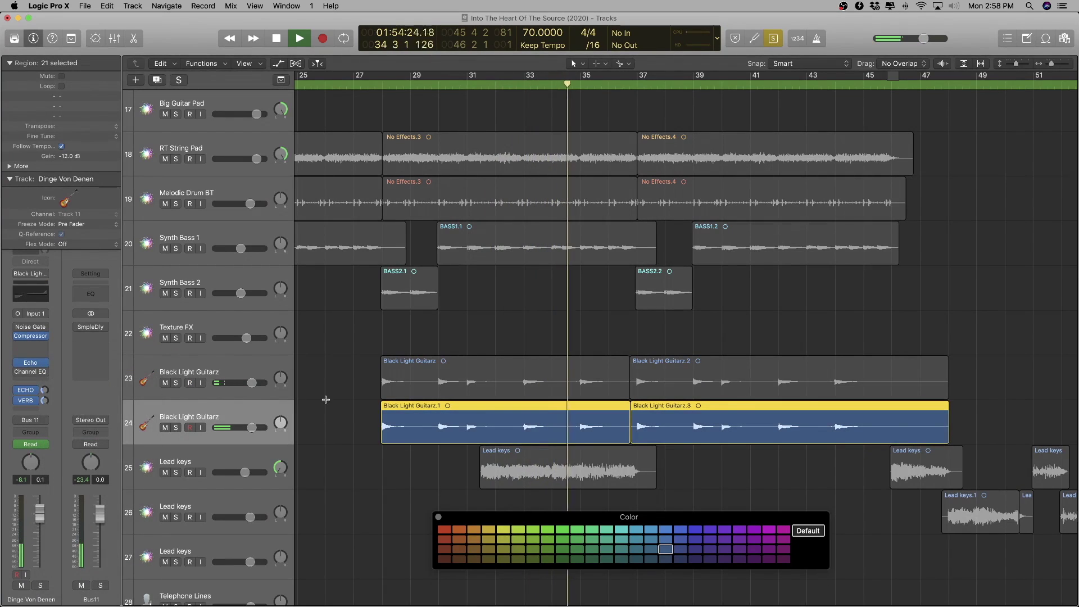
- Color the regions of both Black Light Guitarz tracks (23 and 24) bright blue-violet and close the color palette
scroll(342, 406, down, 5)
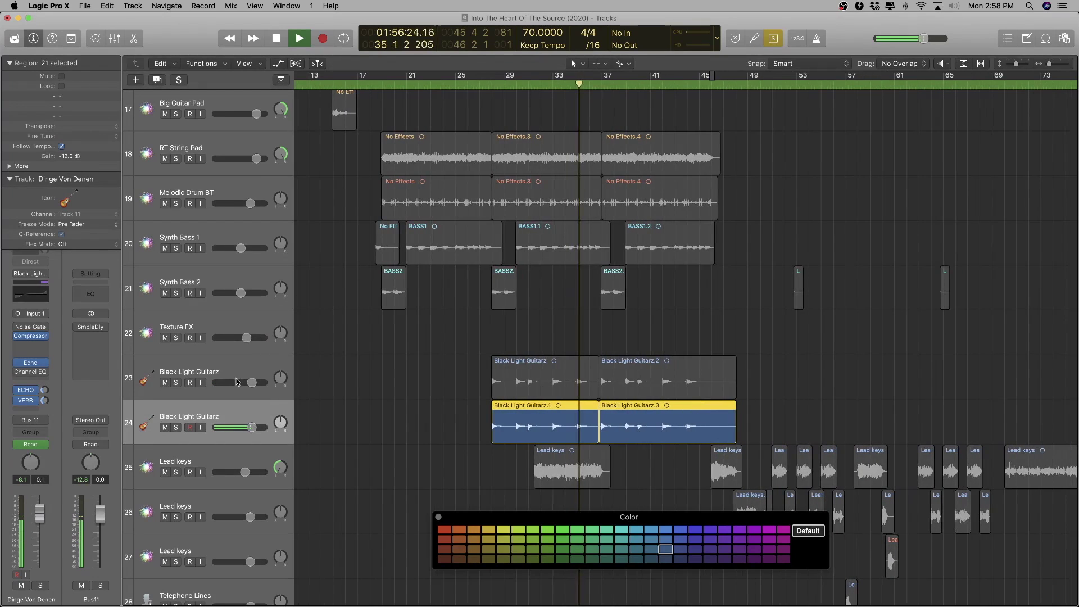
shift+click(234, 371)
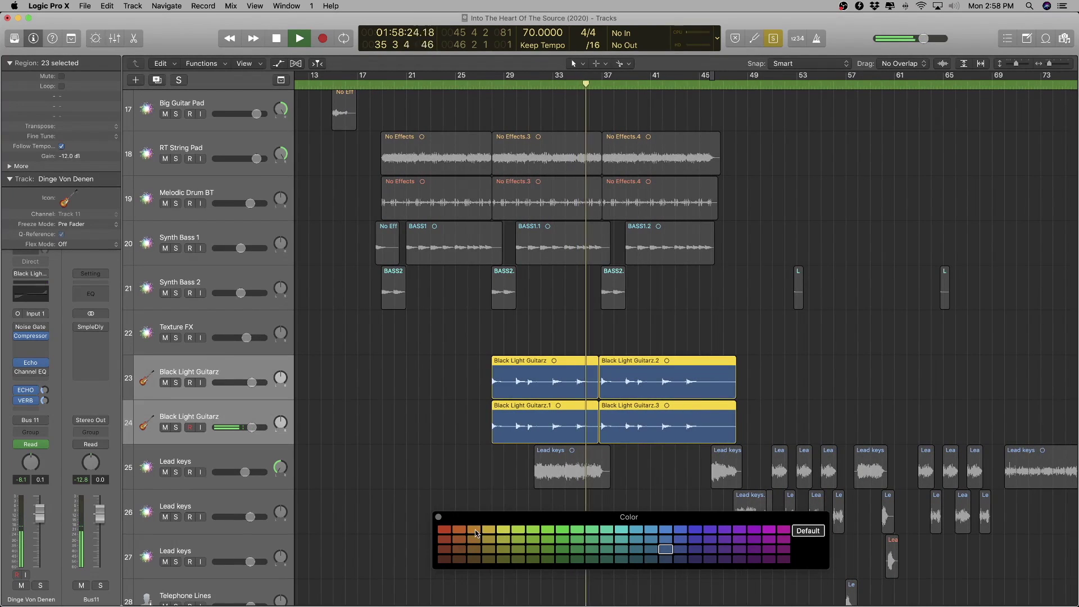
click(729, 531)
key(x)
key(x)
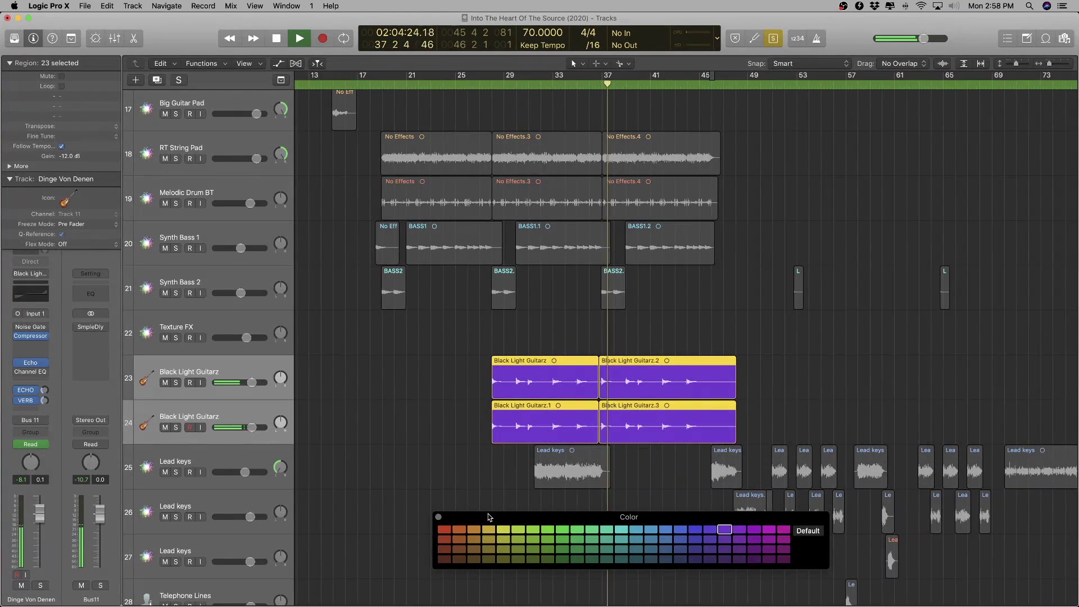
click(438, 517)
- Play the regions of the Lead keys track 25 in solo from their first region
key(super+Up)
click(246, 425)
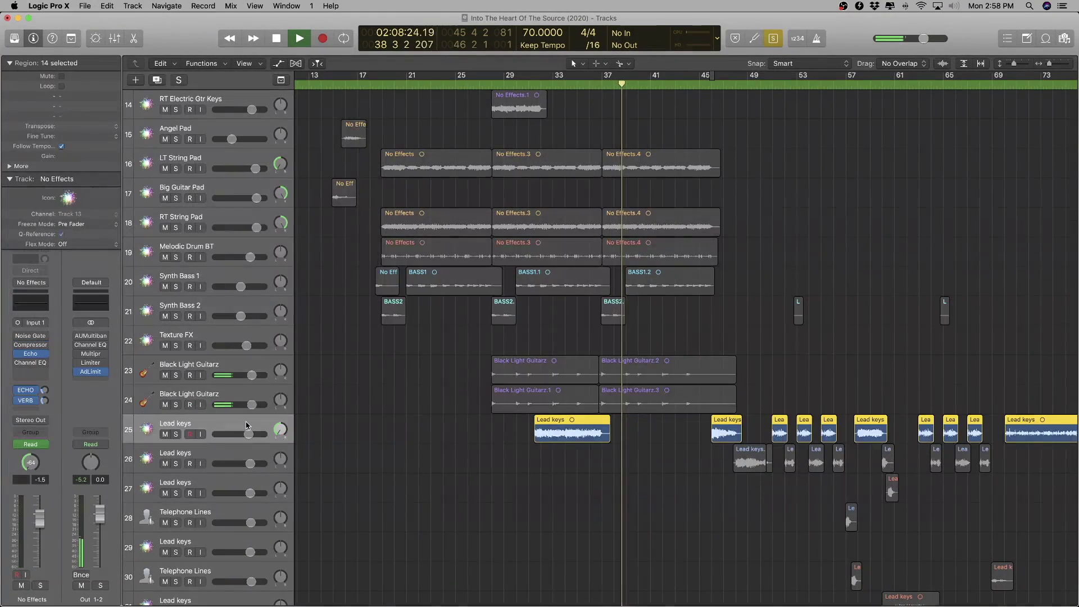
key(shift+Return)
key(space)
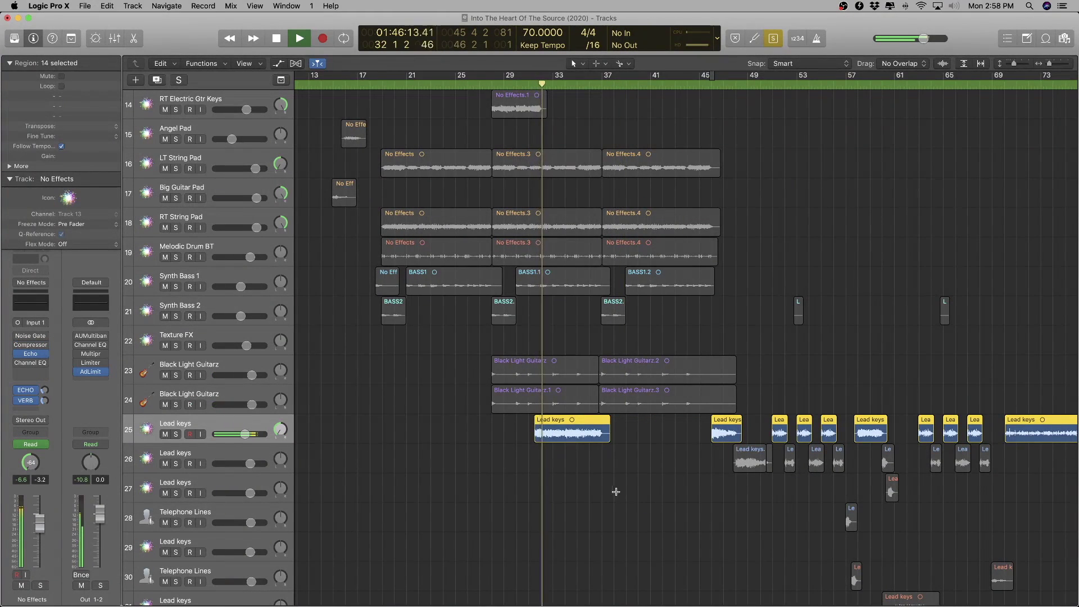
ctrl+alt+click(580, 487)
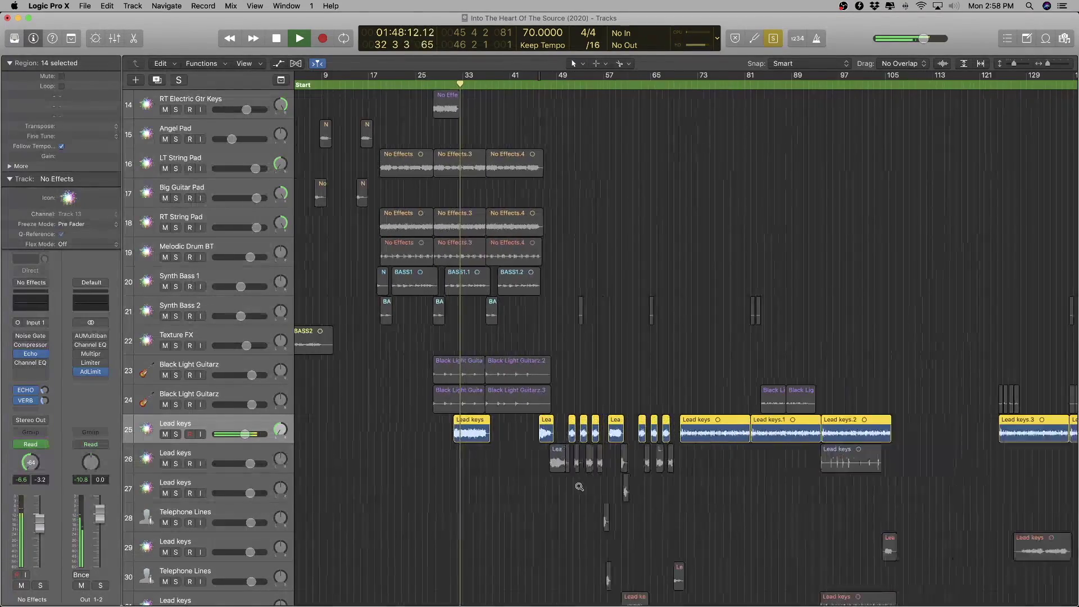
key(super+Right)
key(super+Right)
key(super+Right)
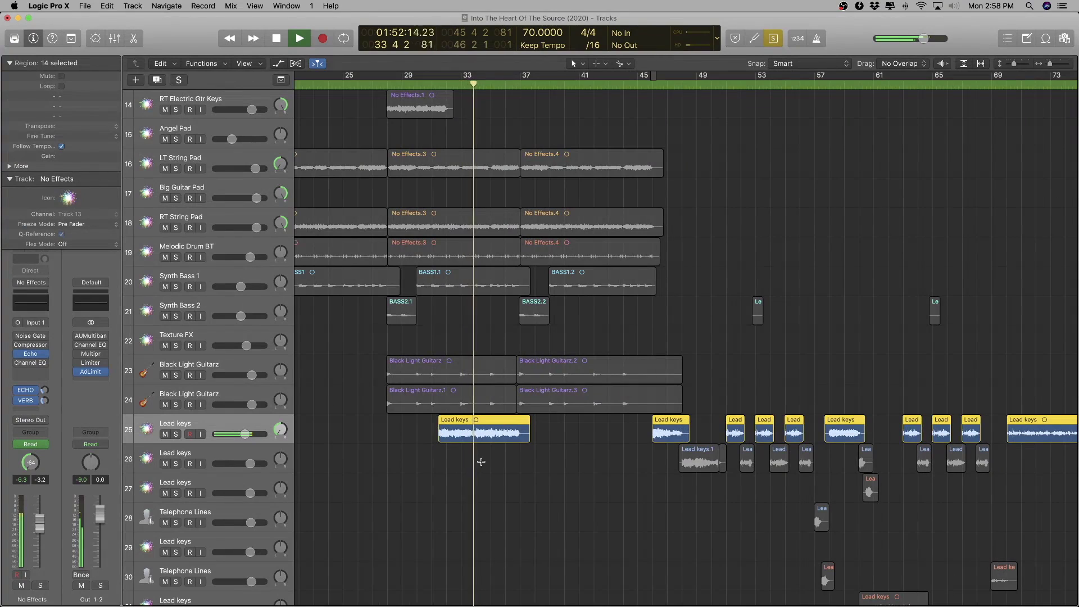
- Color all regions of Lead keys track 25 bright purple and check the result in the mixer
key(alt+c)
click(739, 530)
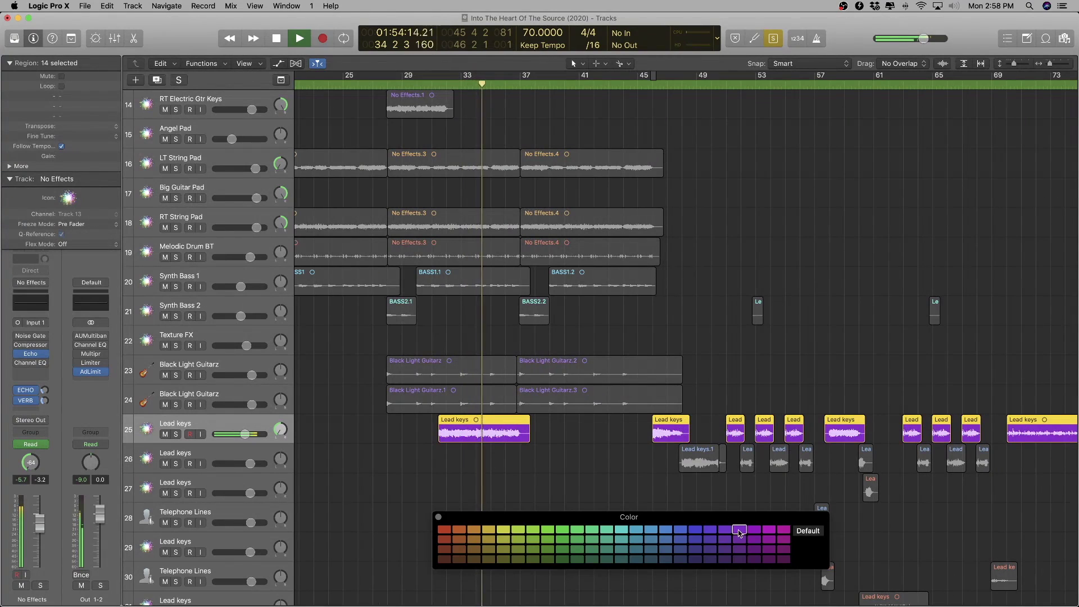
key(super+Left)
key(super+Left)
key(super+Left)
key(x)
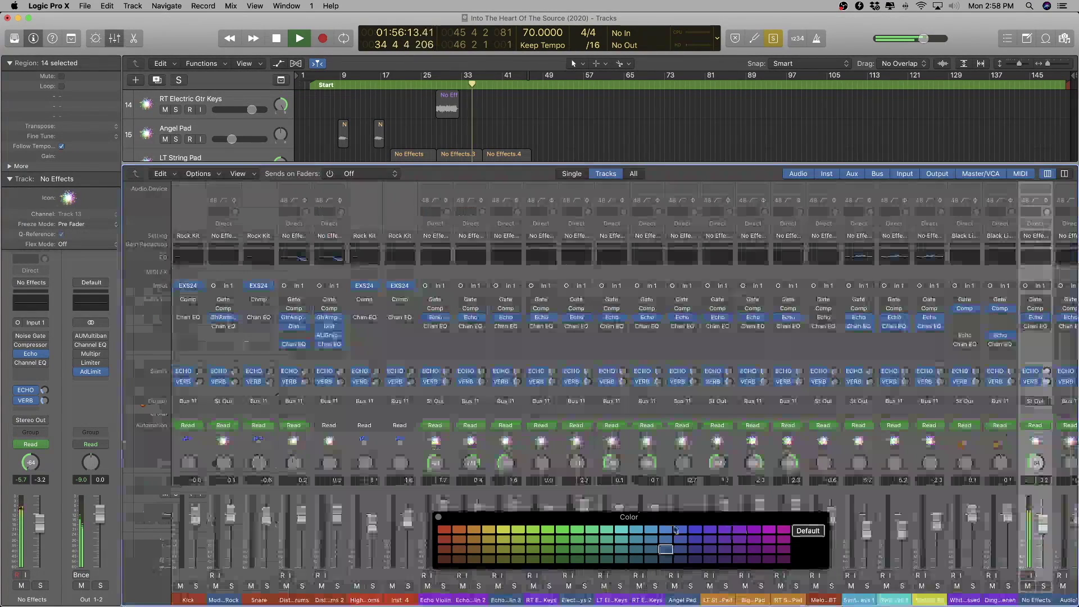
key(x)
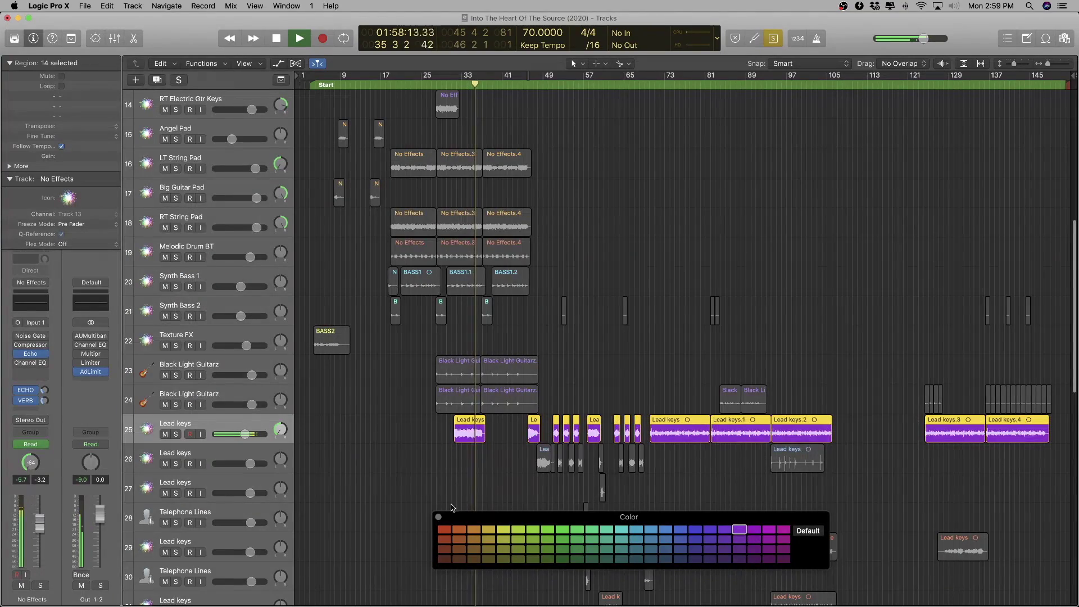
- Play the regions of the Lead keys track 26 in solo from their first region
scroll(489, 487, up, 10)
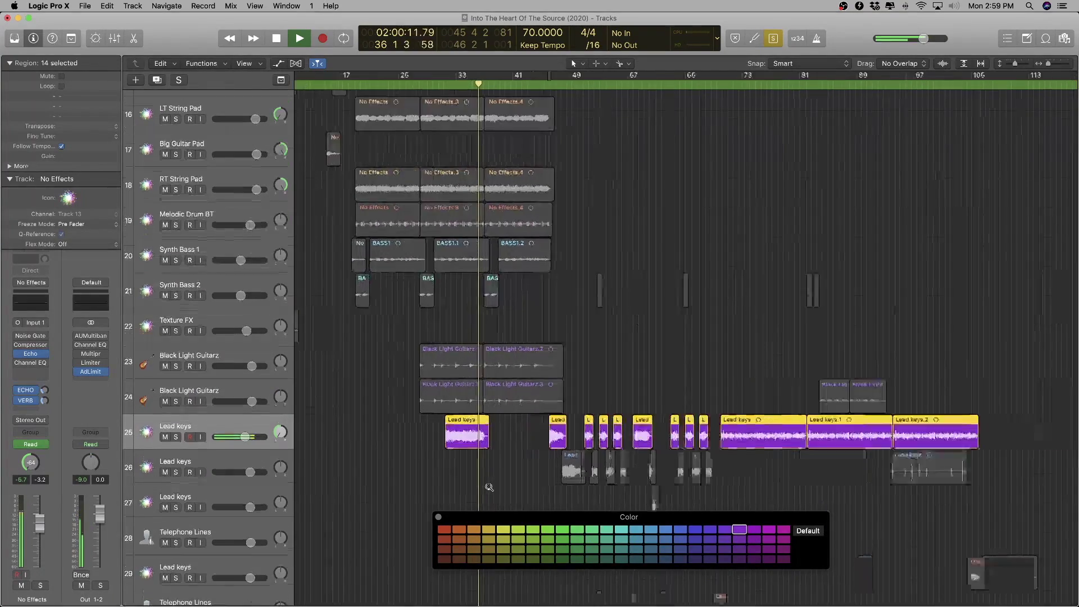
scroll(489, 487, down, 5)
scroll(489, 487, down, 5)
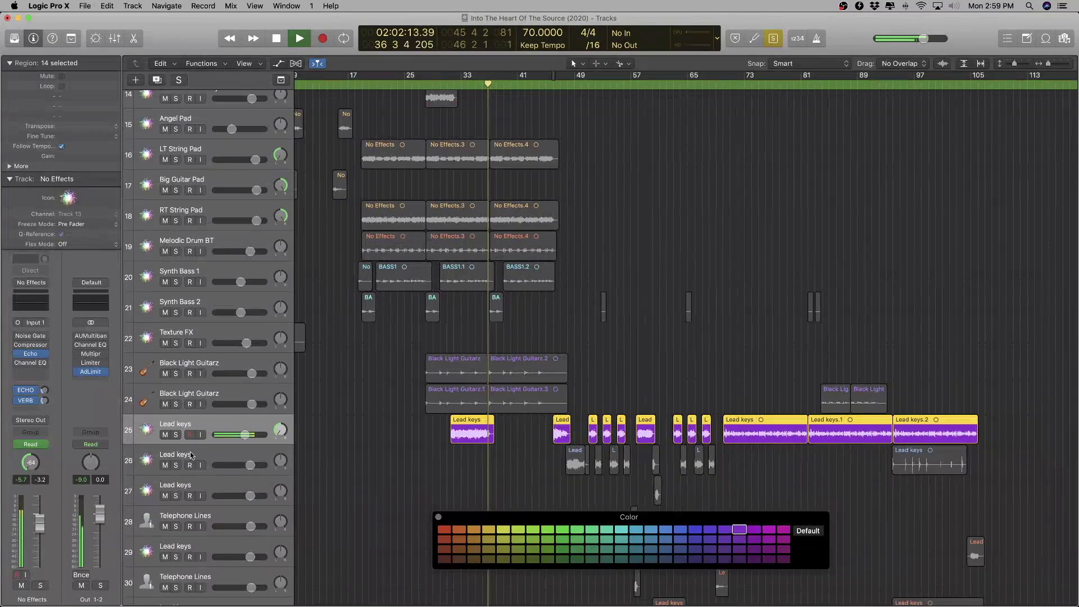
key(Down)
key(shift+Return)
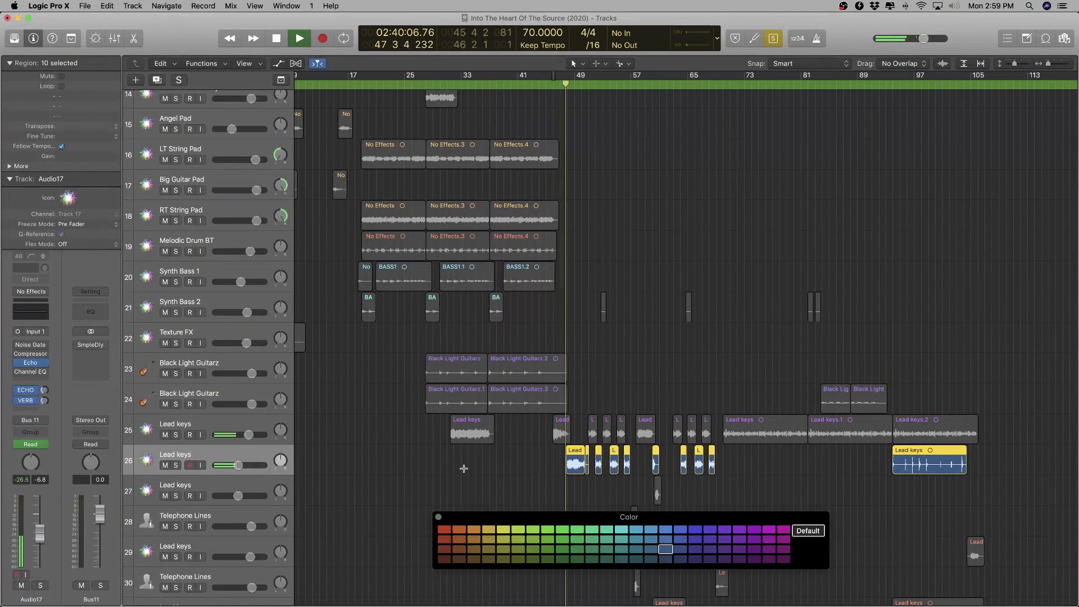
- Color the regions of Lead keys track 26 the same bright purple, look through the mixer channels and stop playback
key(super+Right)
key(super+Right)
key(super+Left)
key(super+Left)
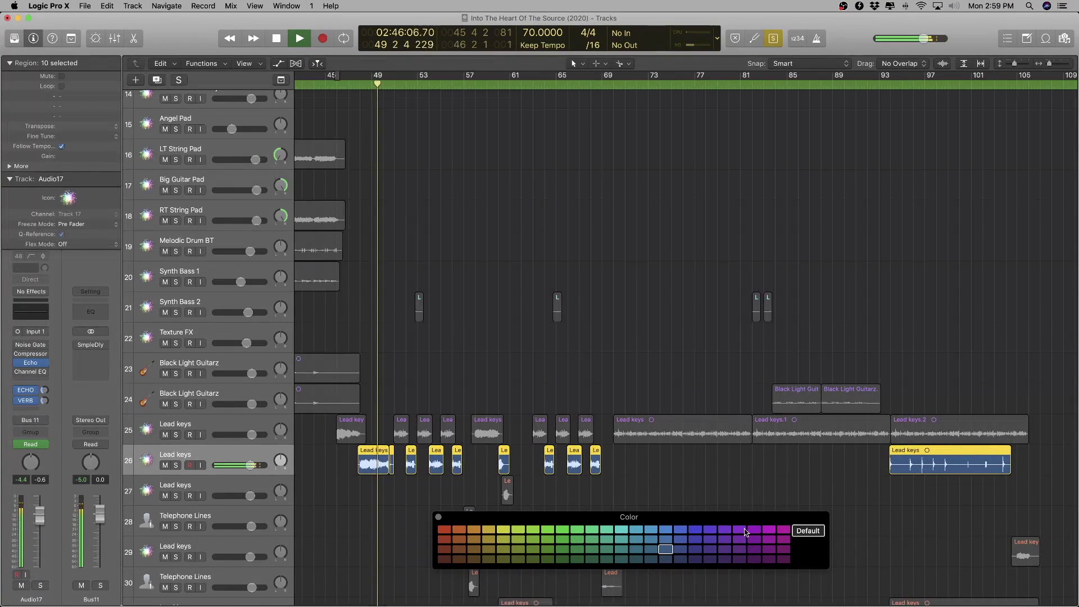
key(x)
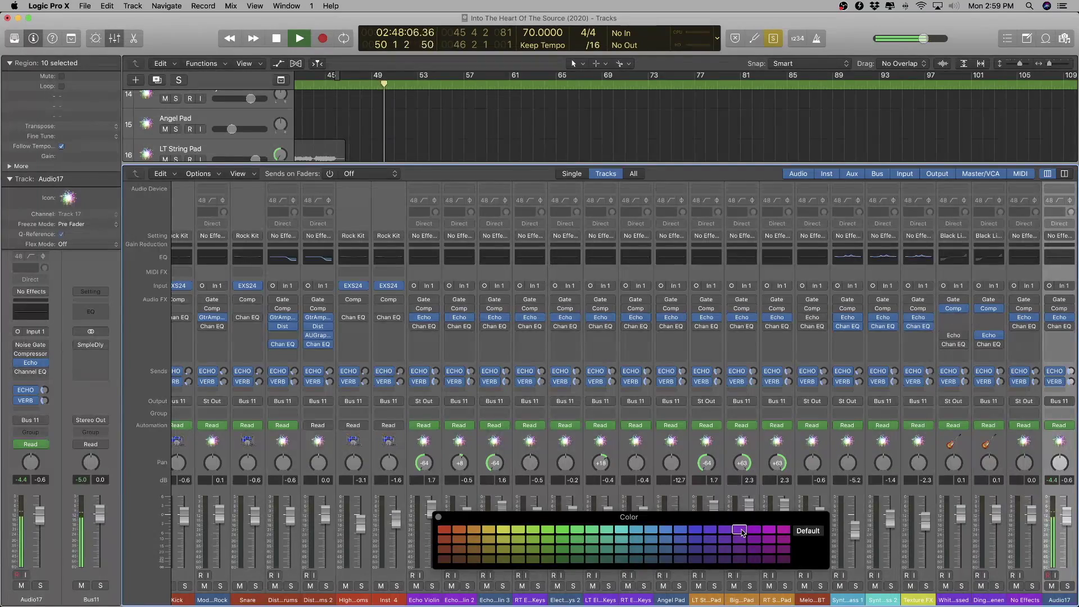
scroll(937, 551, right, 10)
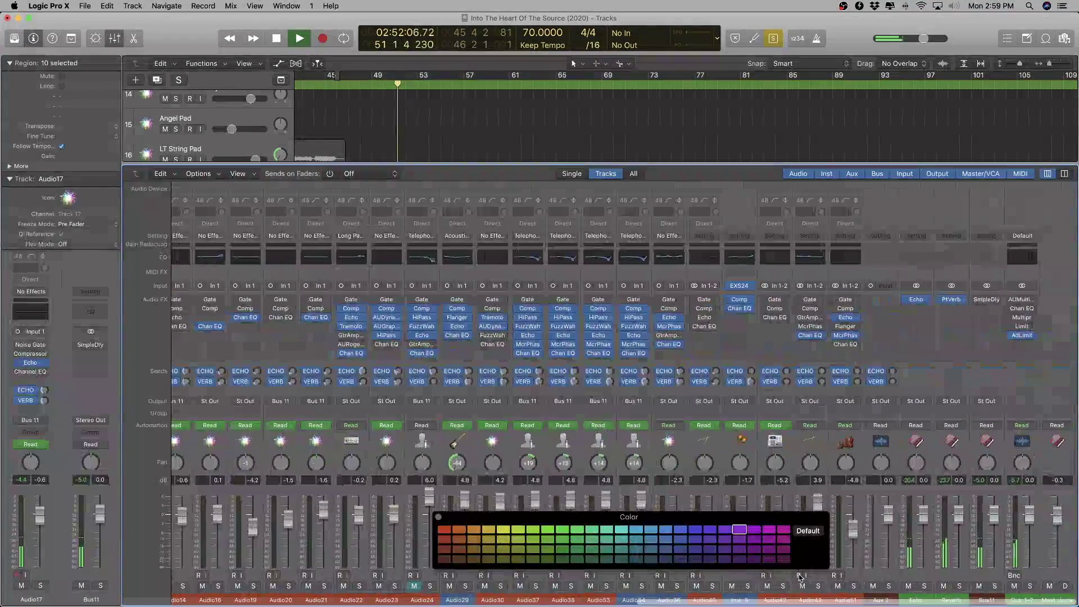
key(x)
key(space)
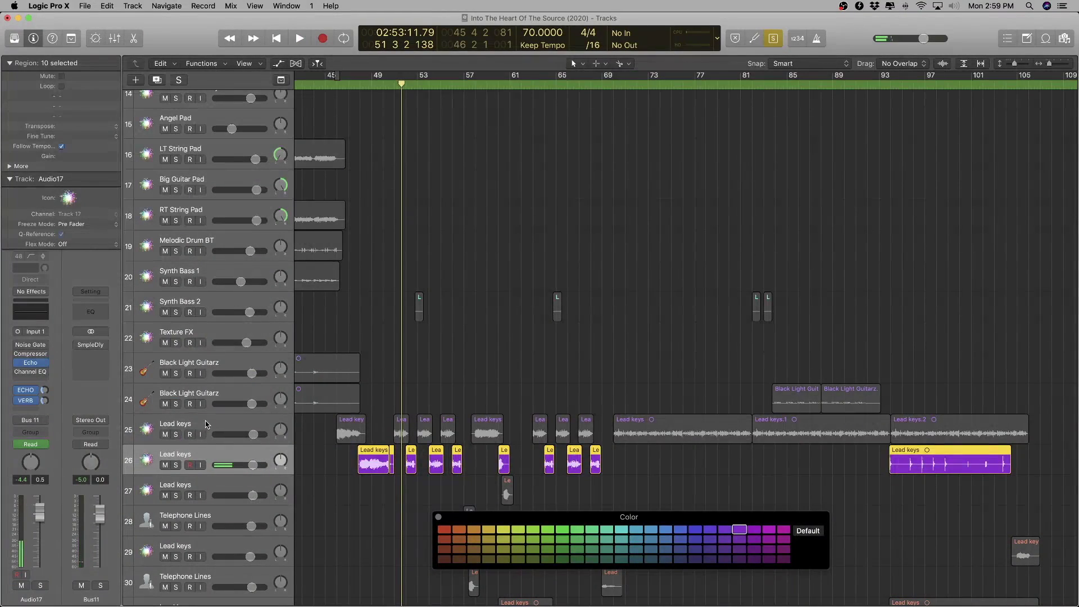
- Rename the mixer channels of tracks 25 and 26 as Lead Keys 1 and Lead Keys 2
click(206, 424)
key(x)
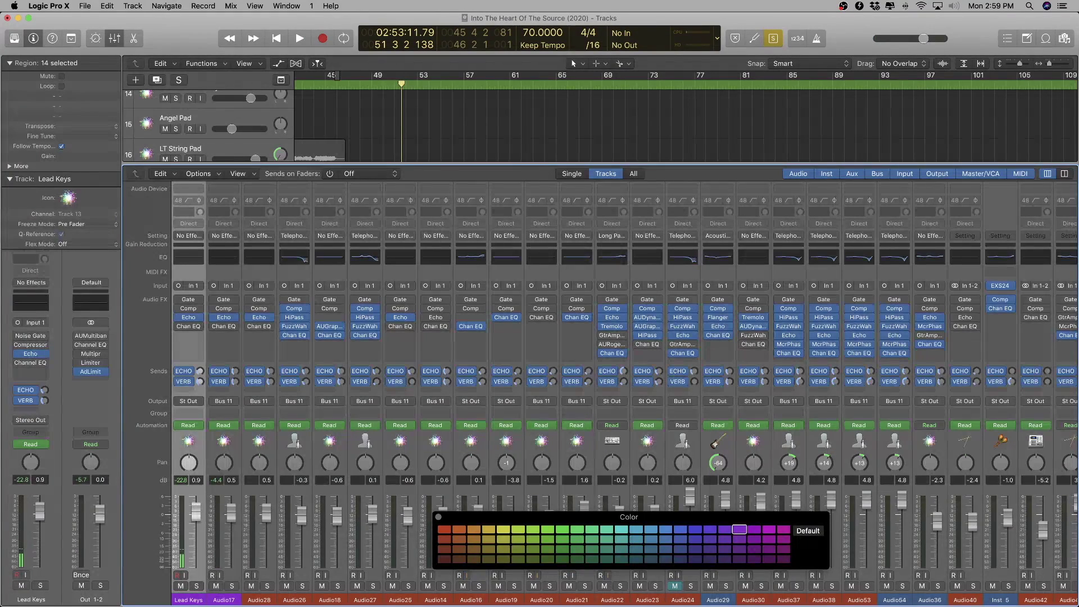
click(223, 599)
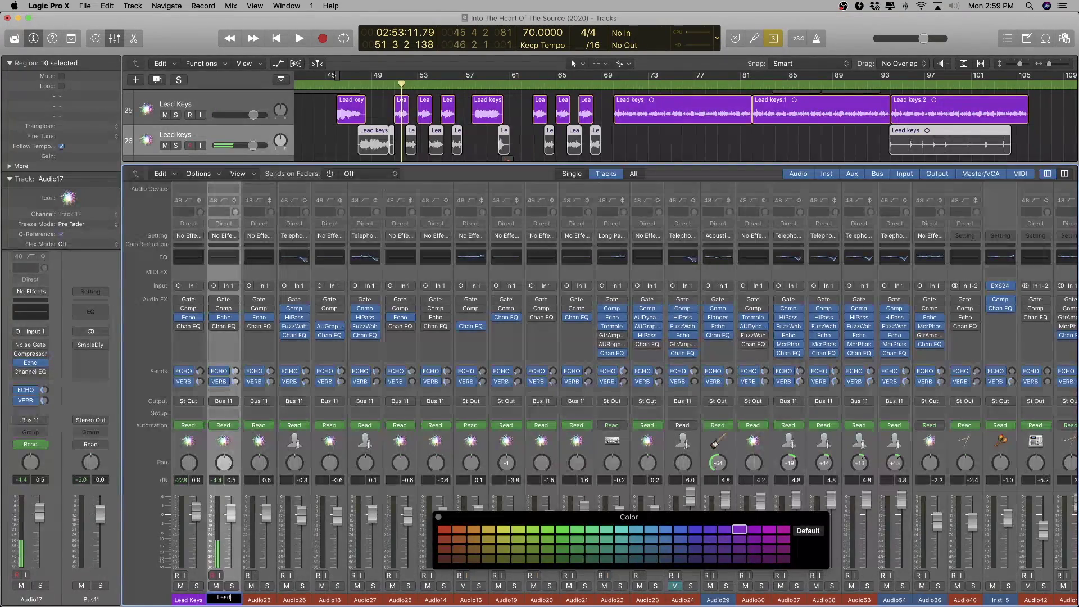
text(Lead Keys 2)
key(Return)
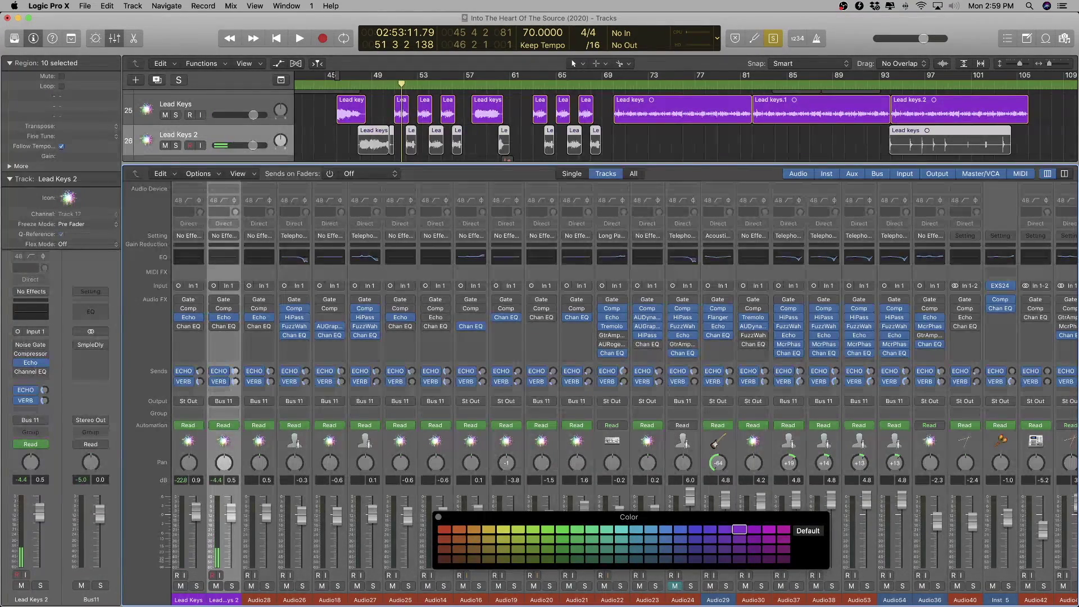
double_click(196, 599)
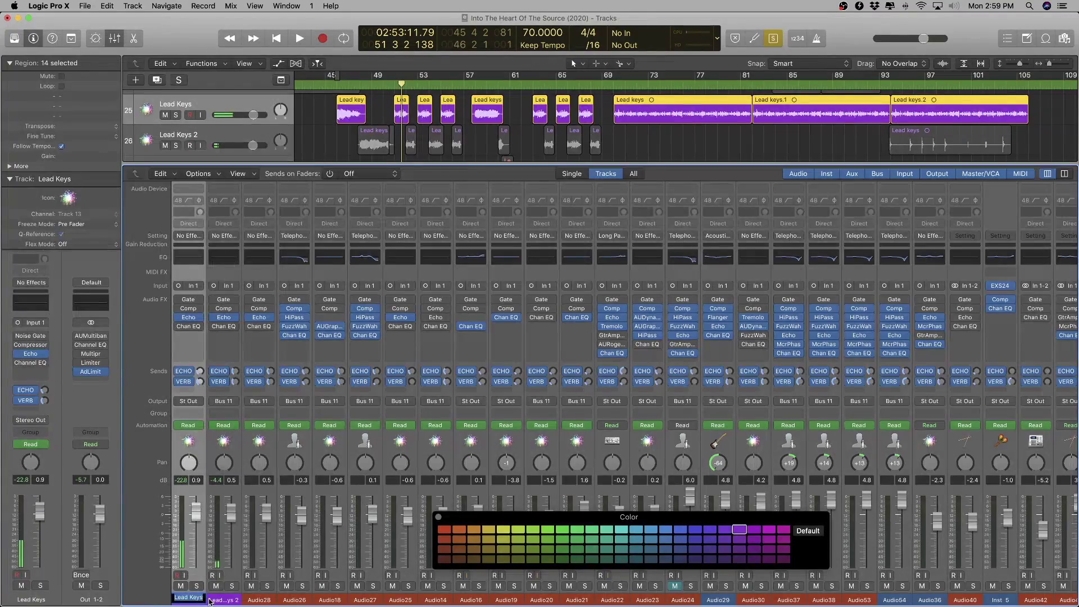
key(x)
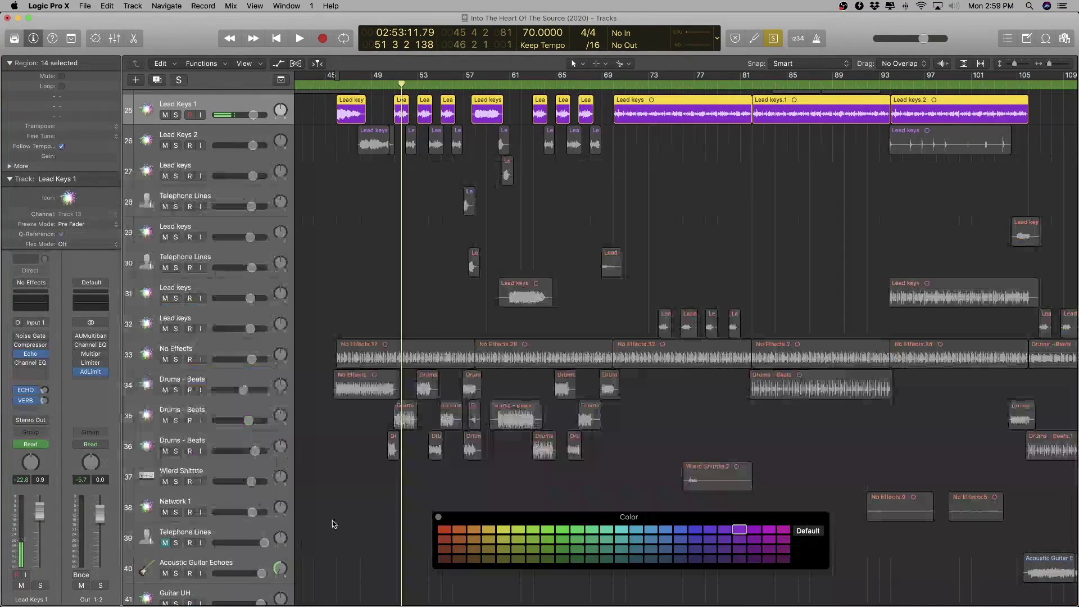
- Turn off solo mode and look over the remaining tracks that still need names and colors
scroll(523, 446, down, 5)
key(ctrl+s)
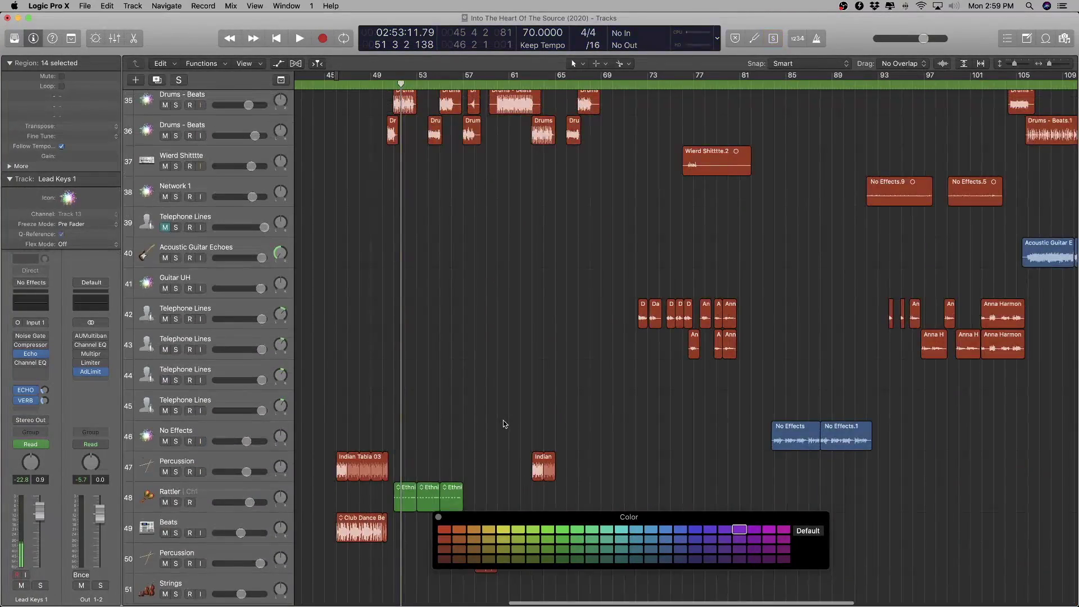
scroll(504, 424, down, 5)
scroll(429, 366, up, 6)
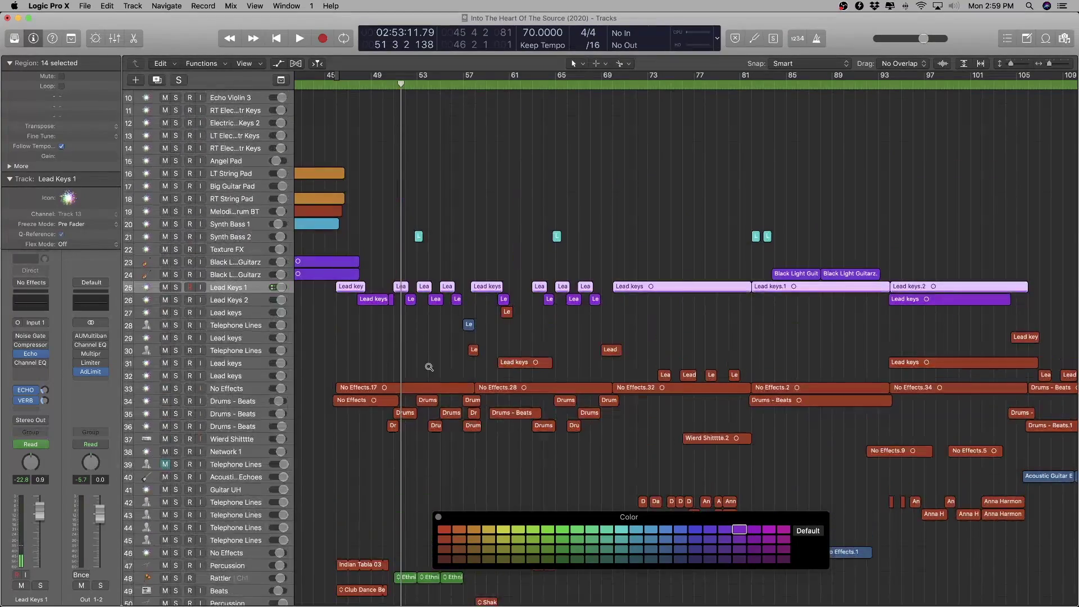
scroll(379, 369, up, 5)
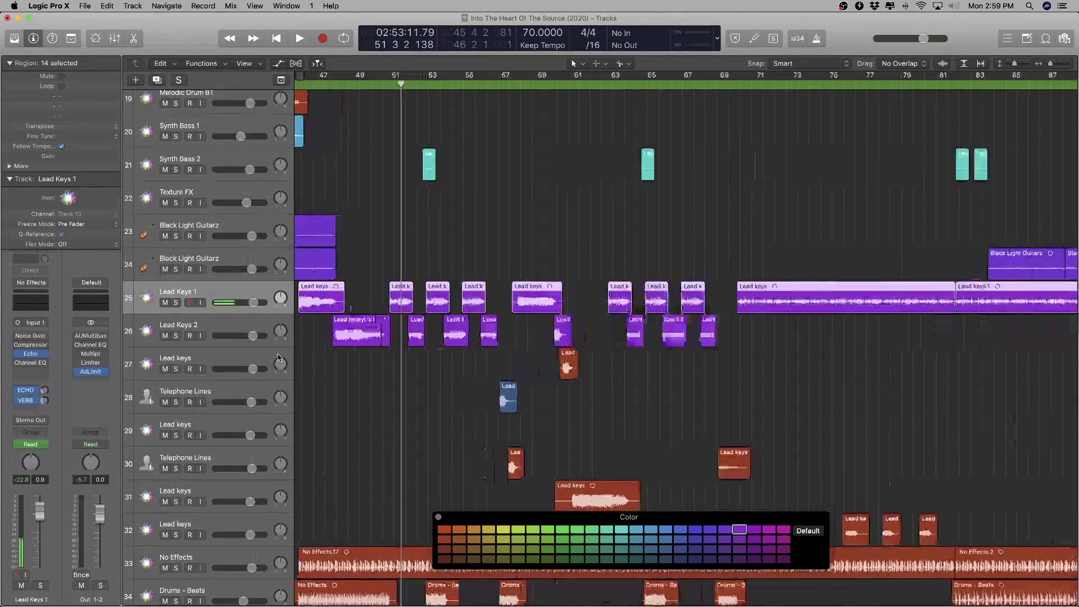
- Play the single Lead keys.2 region on track 27 in solo and stop playback
click(206, 358)
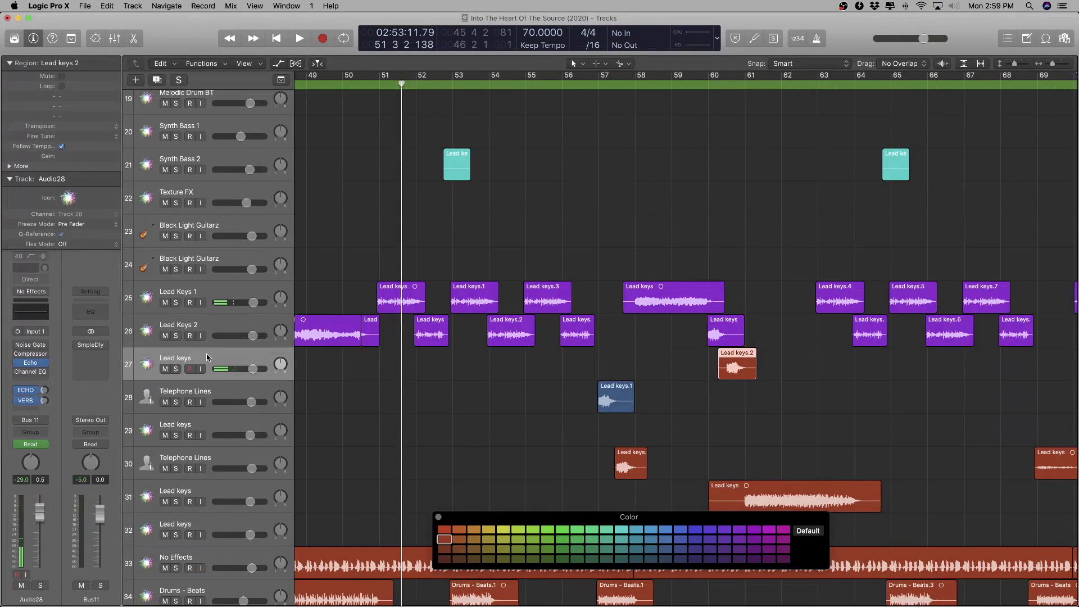
key(shift+Return)
key(ctrl+s)
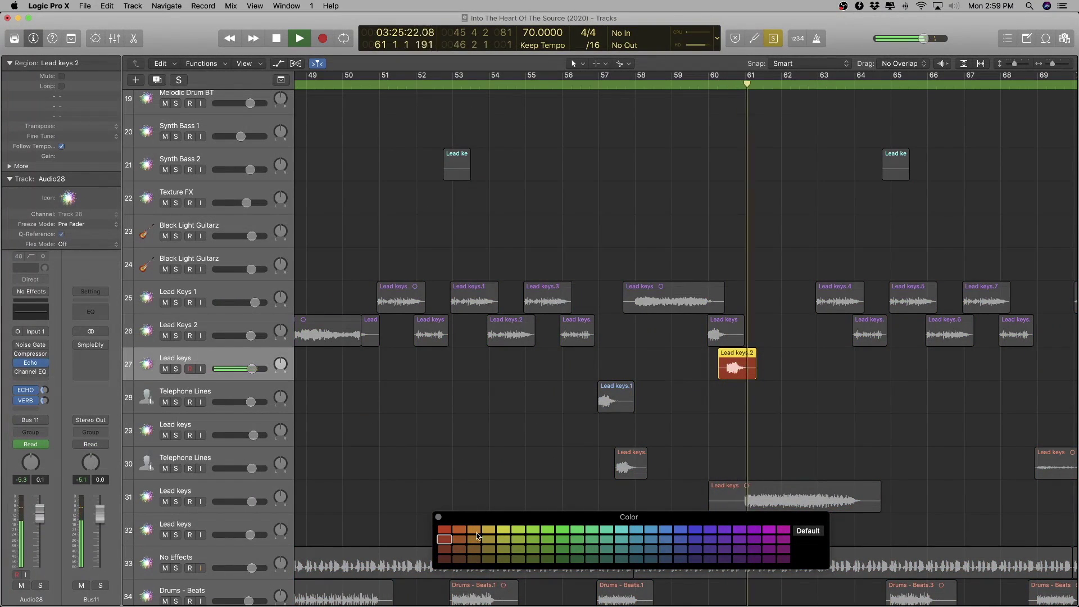
key(space)
- Color the region on track 27 bright purple and rename its mixer channel as Lead Keys 3
click(739, 529)
key(x)
key(x)
key(x)
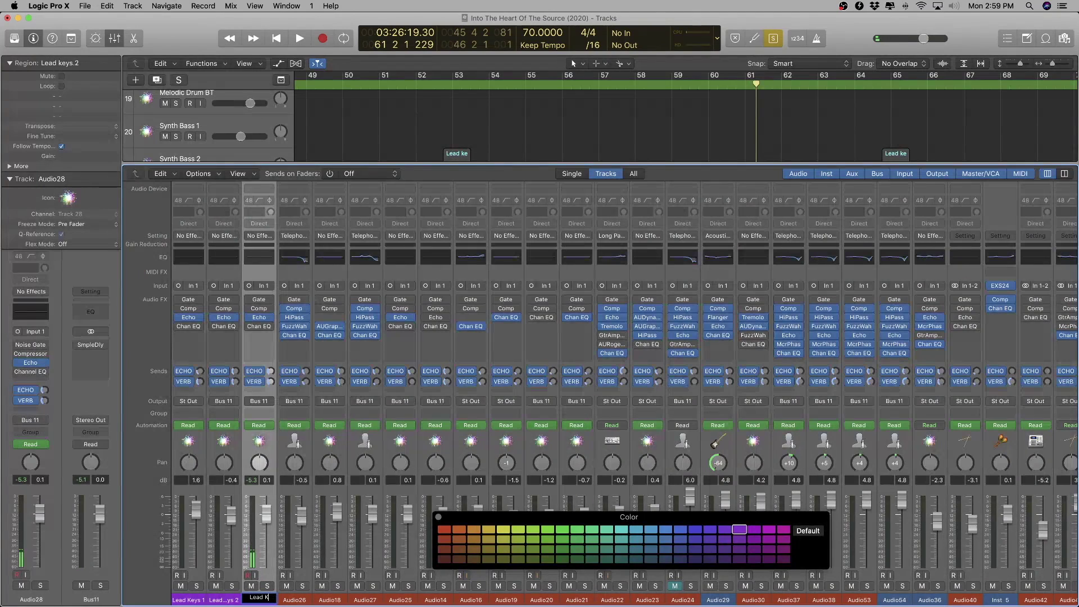
key(x)
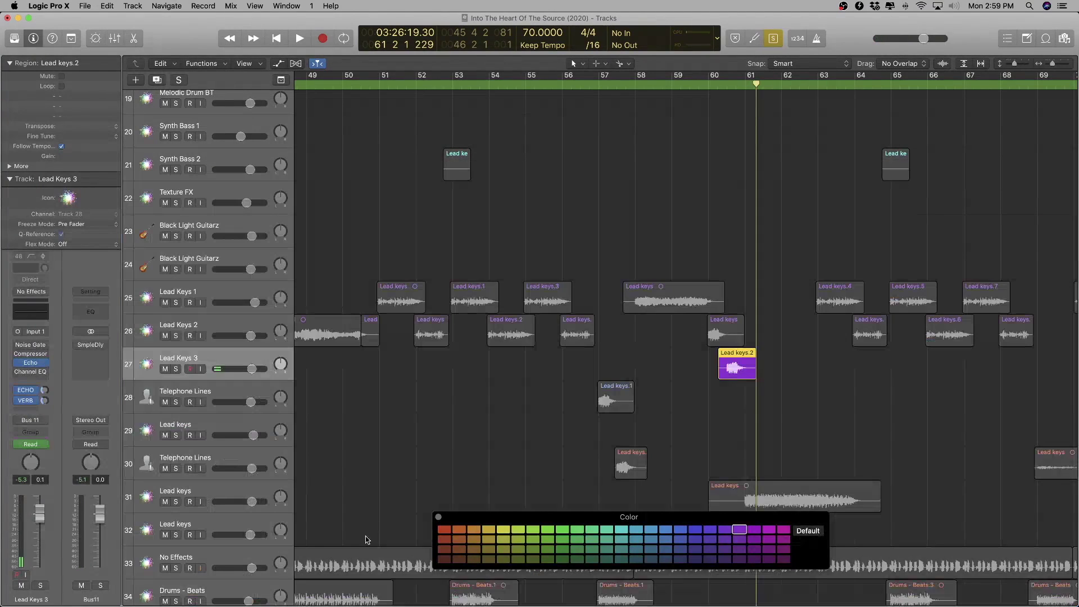
- Play the region on Telephone Lines track 28 in solo and stop playback
click(191, 391)
key(shift+Return)
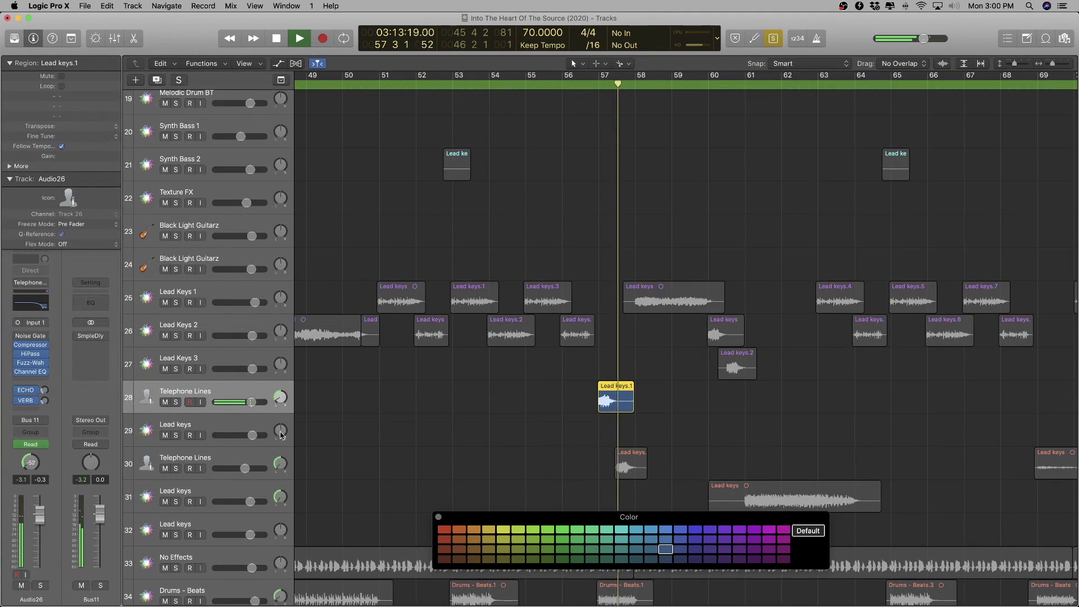
key(space)
- Rename track 28 as Panned Keys and color its region the same bright purple as the Lead Keys tracks
double_click(233, 390)
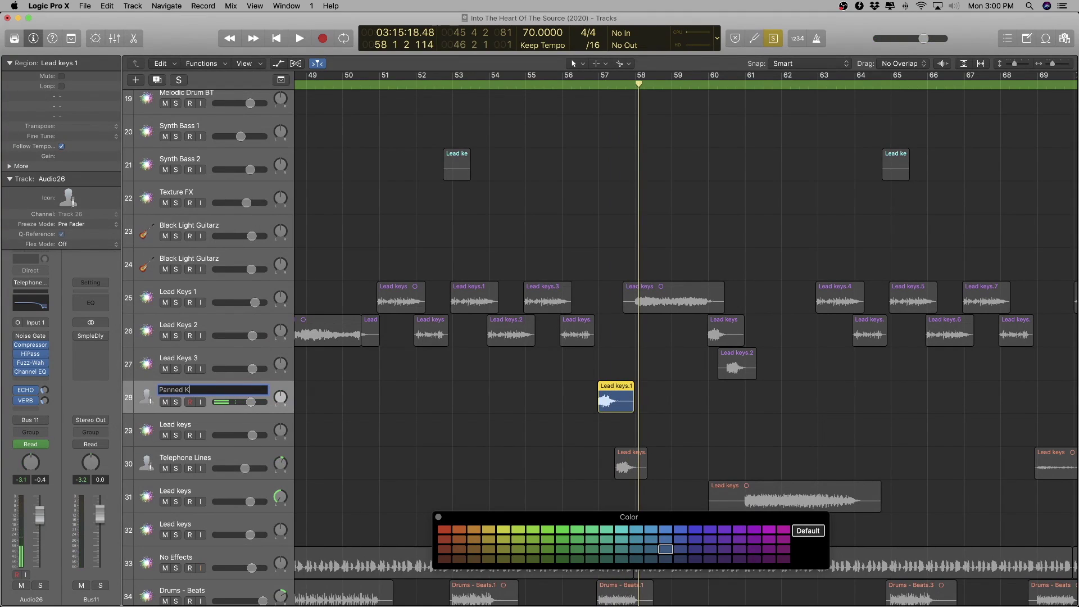
key(Return)
scroll(511, 403, down, 10)
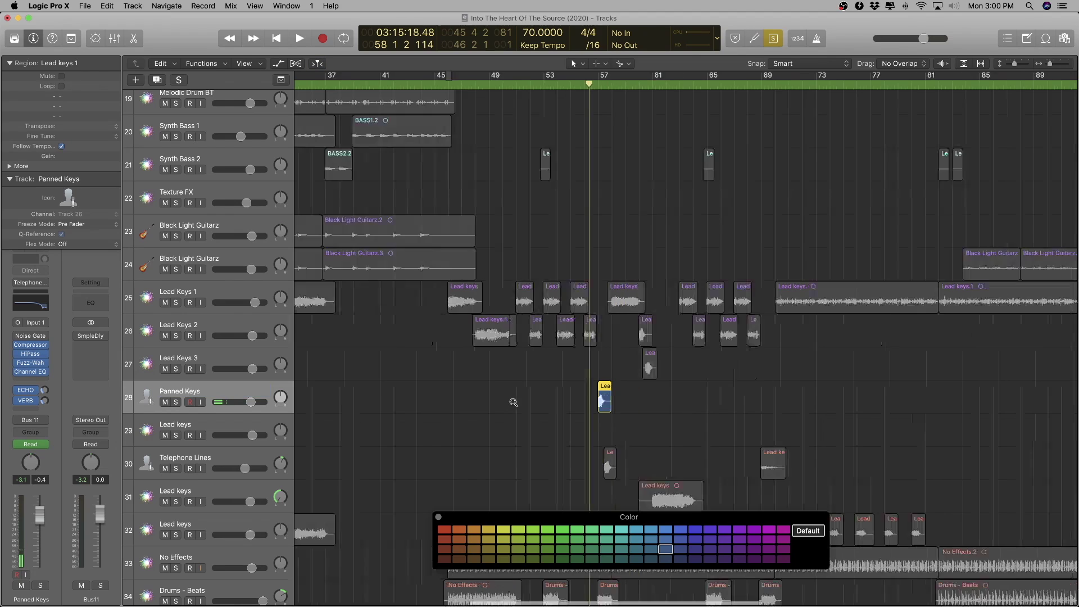
scroll(652, 485, up, 10)
click(736, 531)
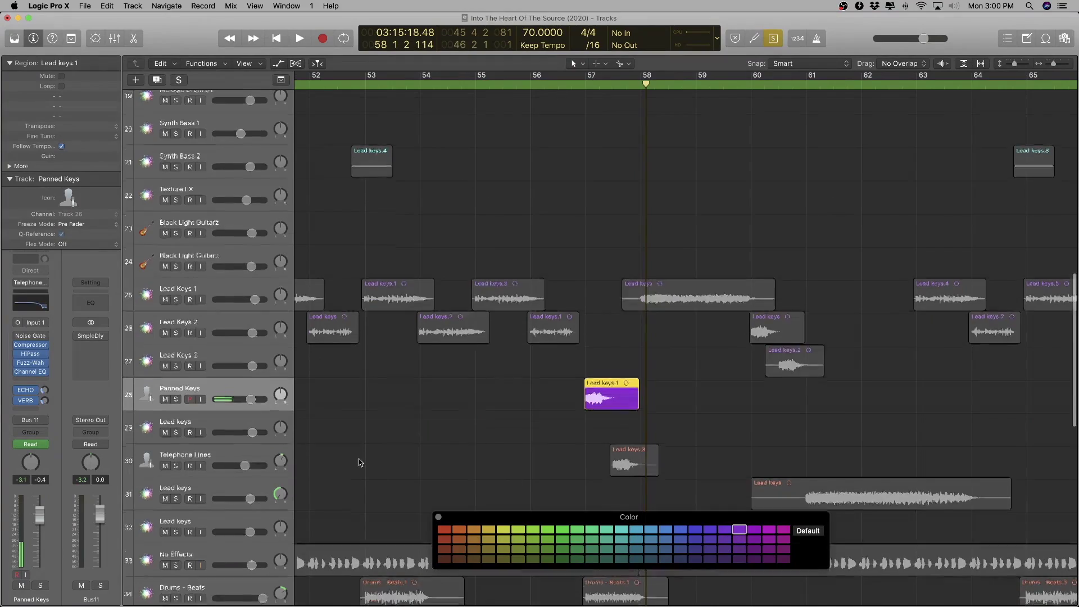
- Select Lead keys track 29 and play its short region near bar 105 in solo
scroll(360, 458, down, 8)
scroll(357, 462, down, 3)
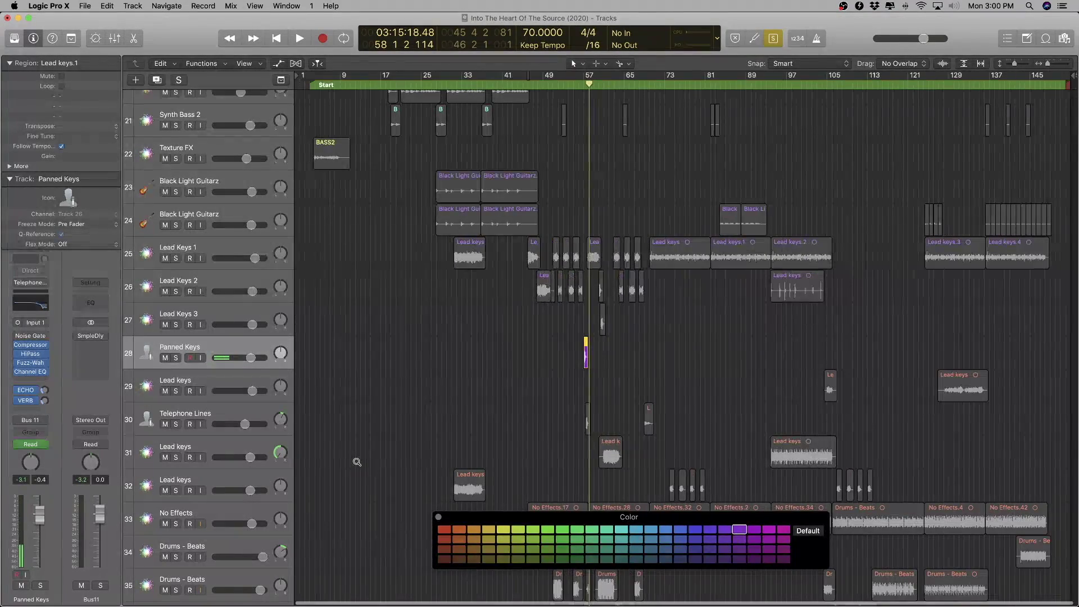
click(205, 381)
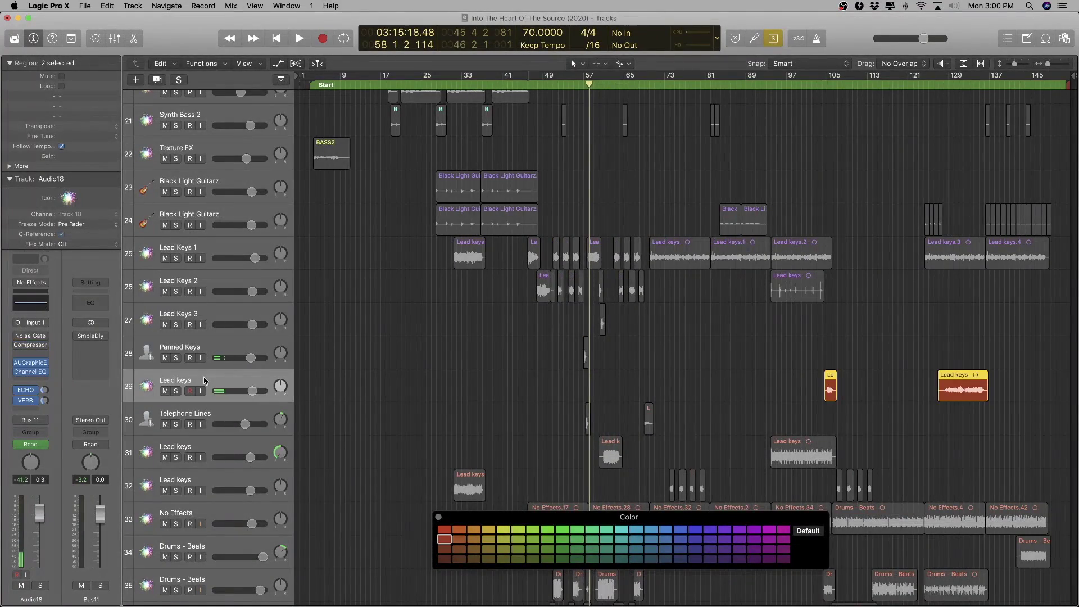
key(shift+Return)
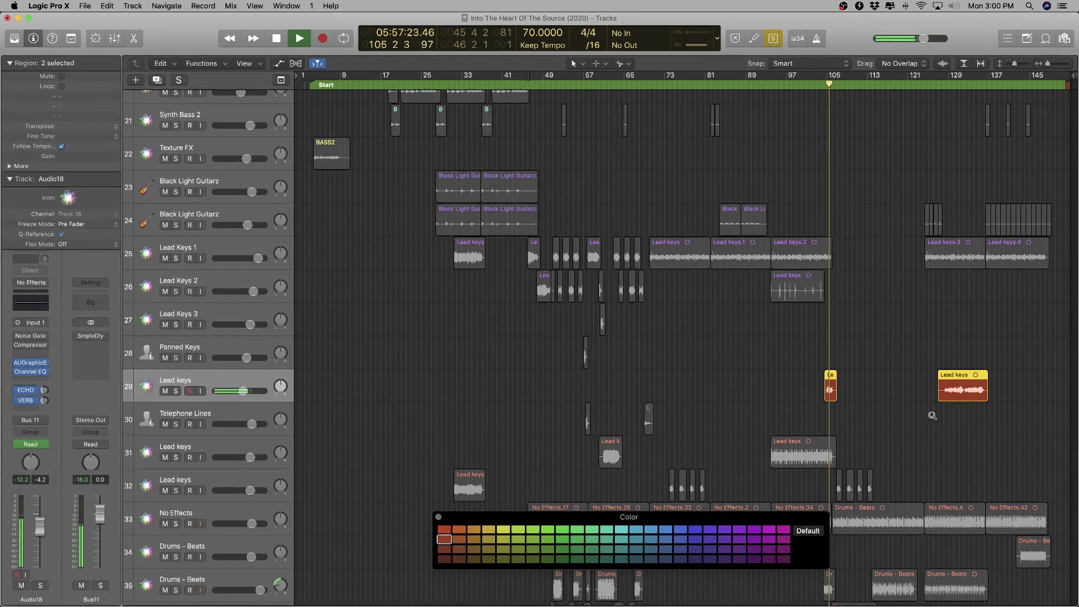
drag(928, 418, 1051, 357)
key(super+Right)
key(super+Up)
key(super+Up)
key(super+Up)
key(super+Up)
key(super+Up)
key(super+Up)
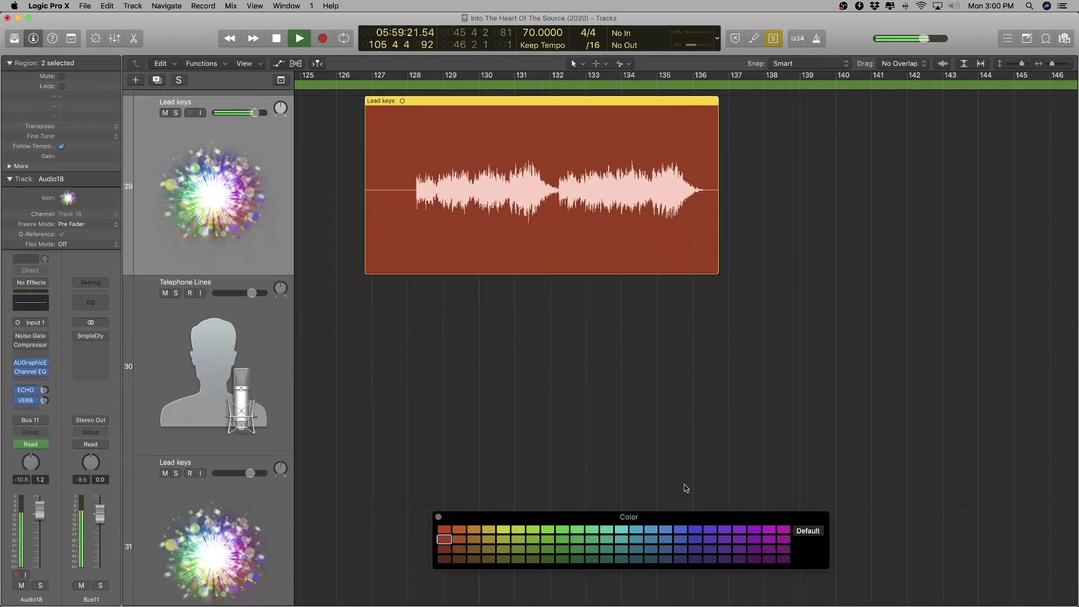
scroll(669, 490, left, 8)
scroll(650, 492, up, 7)
scroll(658, 493, left, 8)
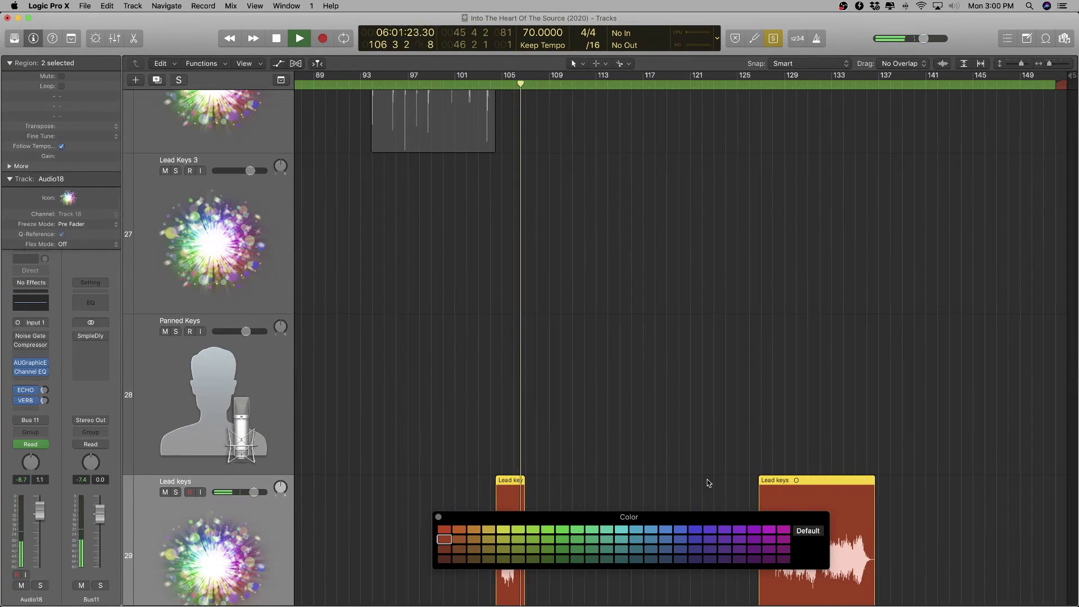
- Play the second region on track 29 from about bar 129 and stop playback
click(785, 85)
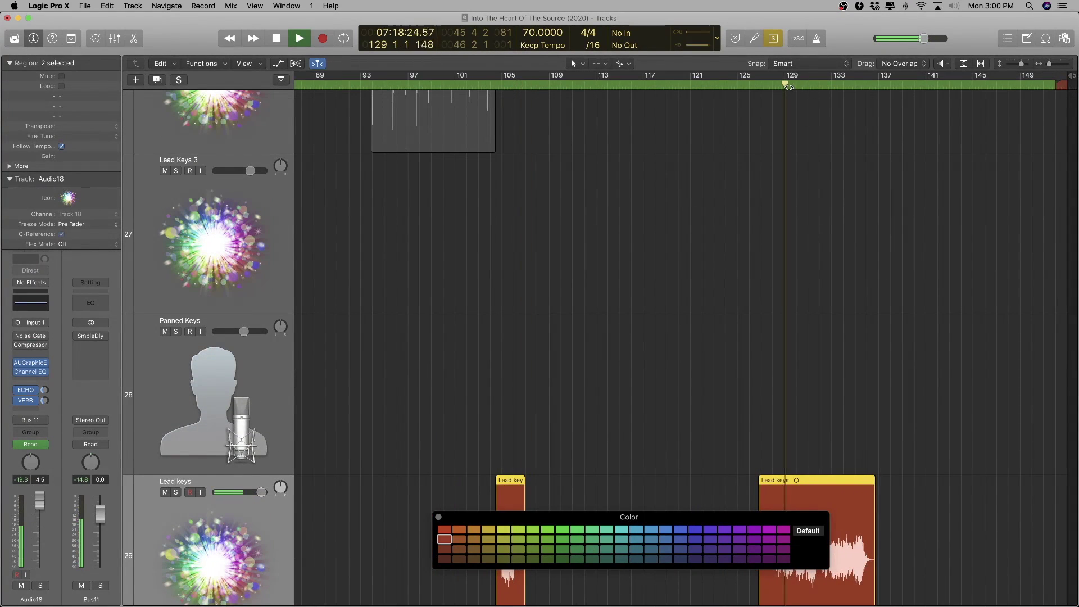
scroll(632, 501, right, 3)
scroll(631, 501, right, 3)
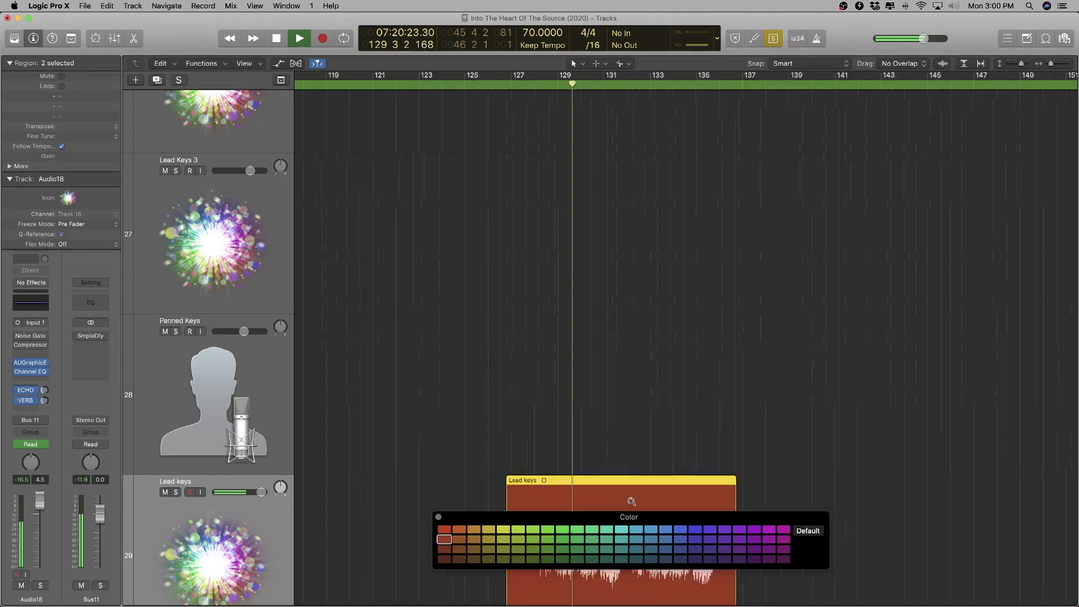
scroll(631, 501, up, 4)
scroll(631, 501, left, 8)
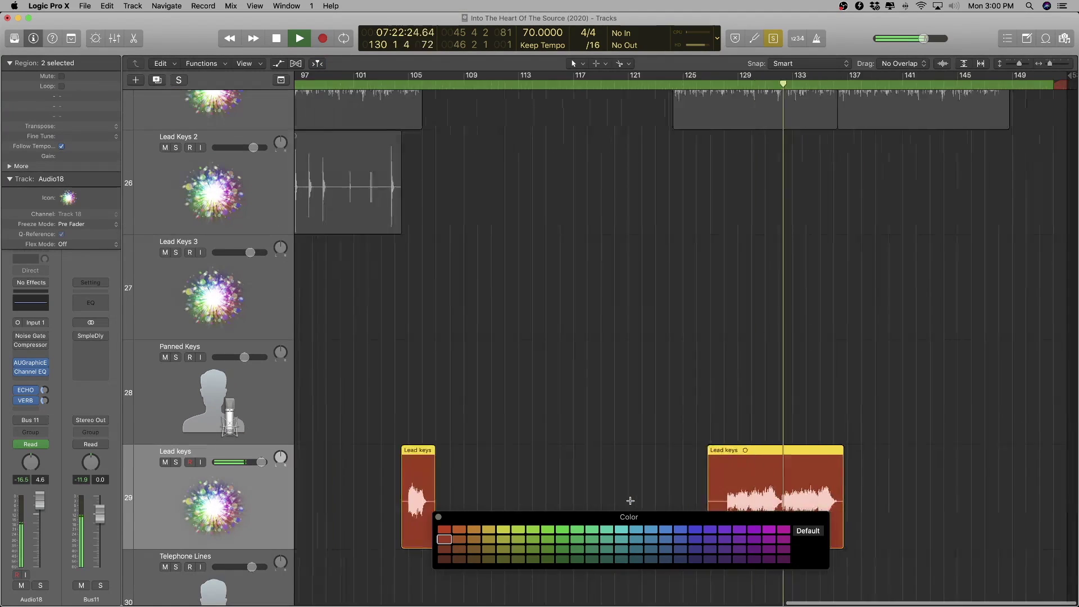
scroll(630, 500, left, 5)
key(space)
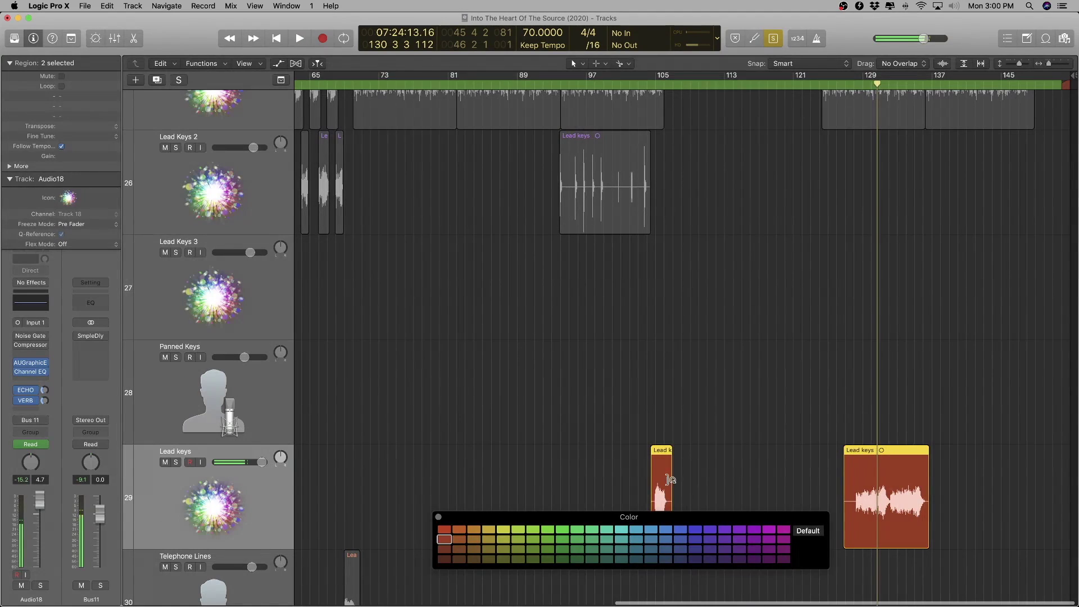
- Duplicate track 29 as a new track and move its second region there together with the track automation
key(super+d)
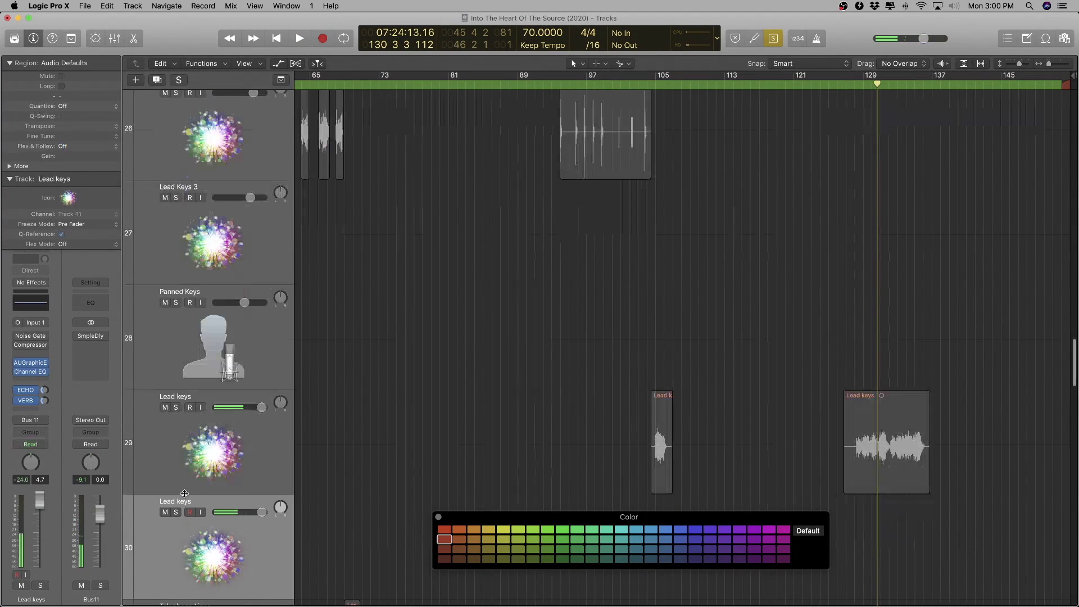
drag(877, 403, 878, 522)
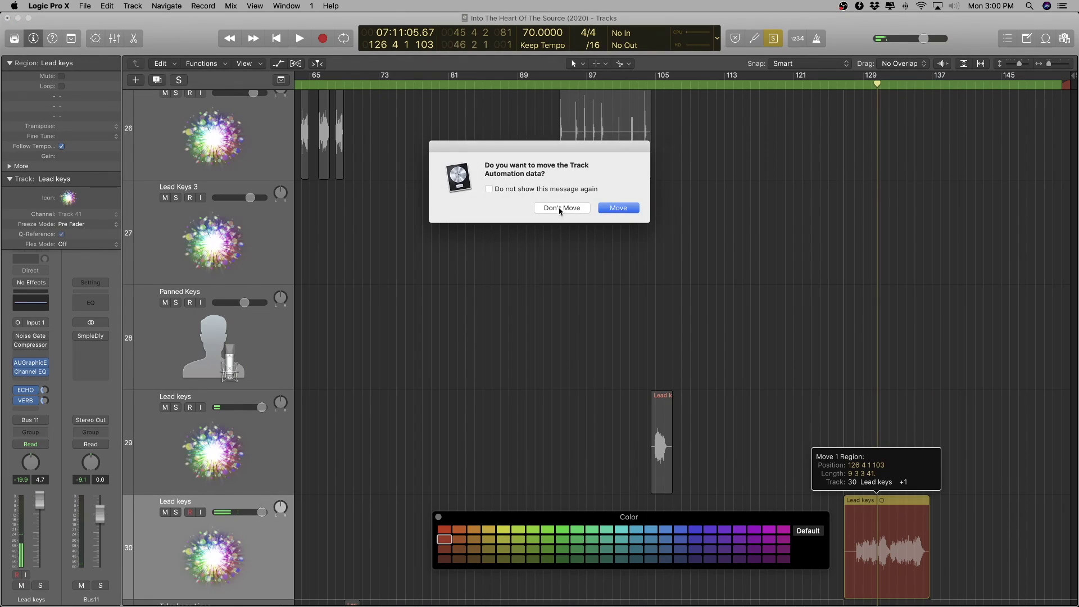
click(617, 208)
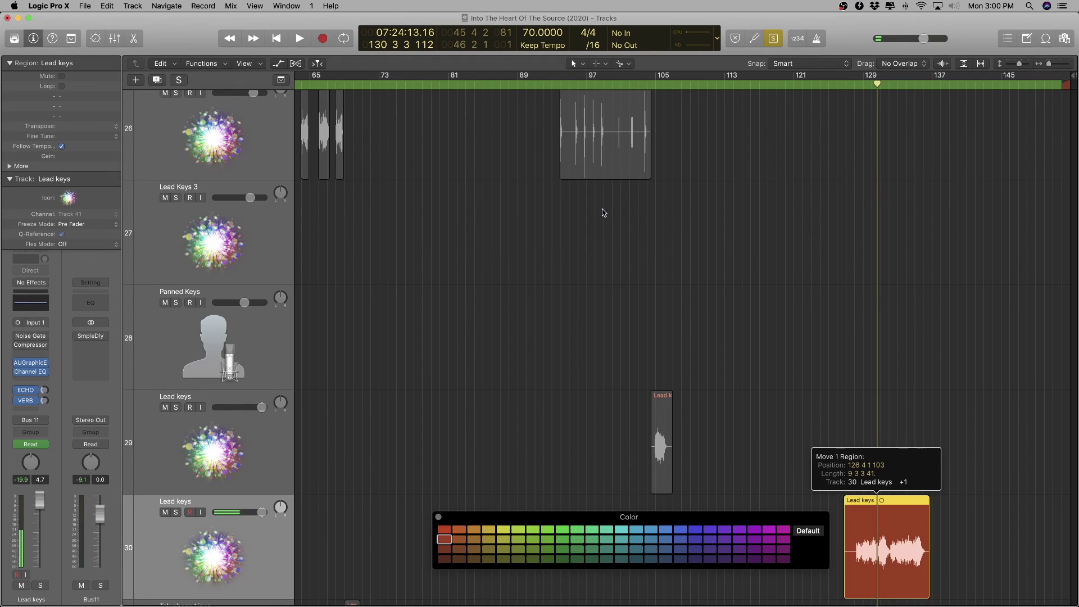
- Color the remaining Lead keys region on track 29 violet
click(227, 444)
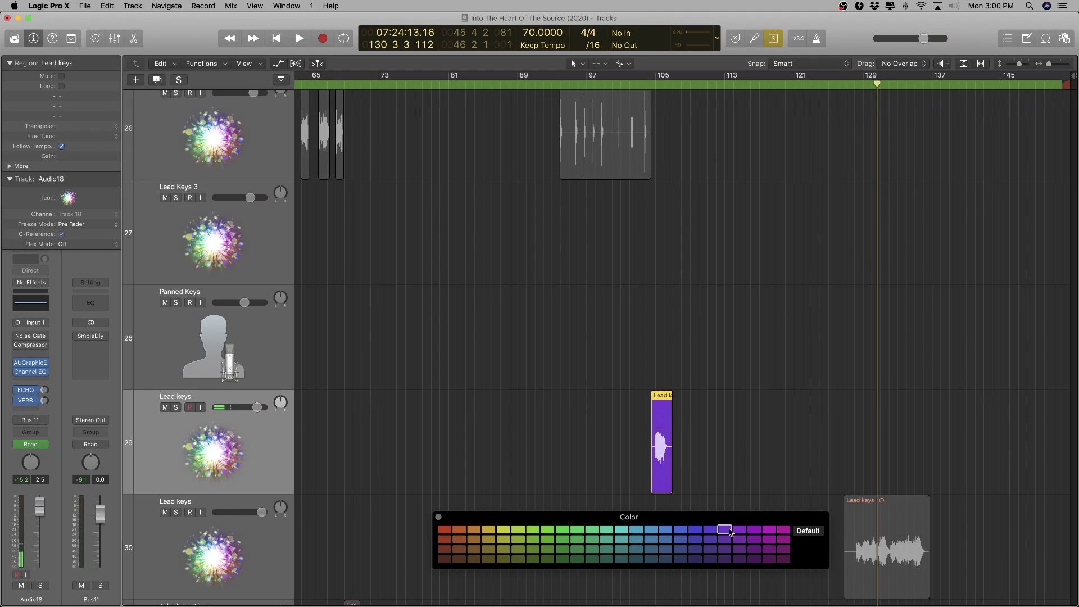
key(x)
key(x)
- Show the project's audio files, play the Lead keys region on track 30 in solo and stop playback
key(Down)
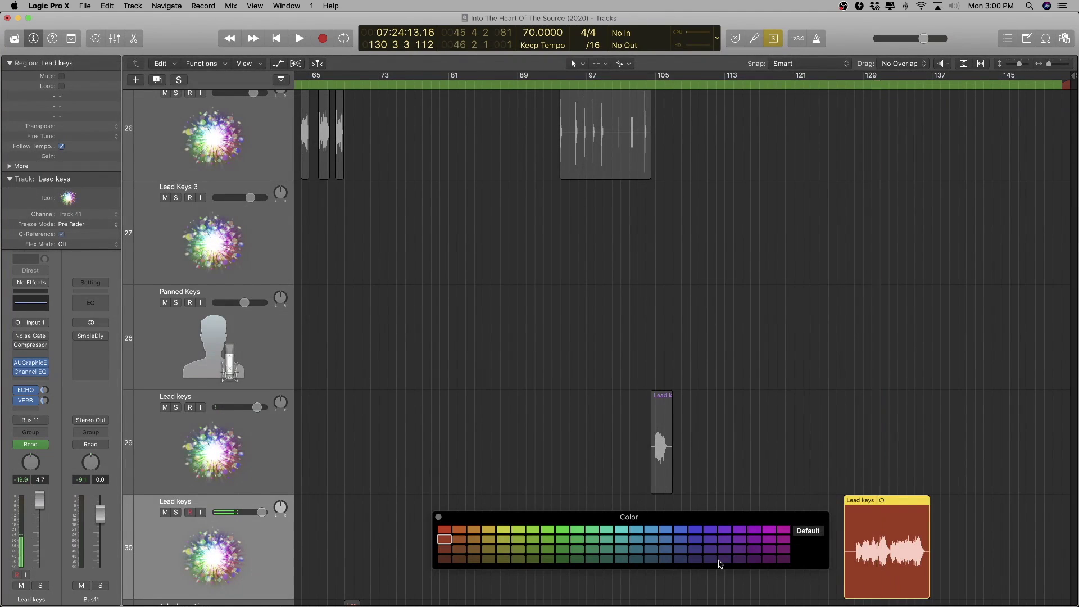
key(f)
key(space)
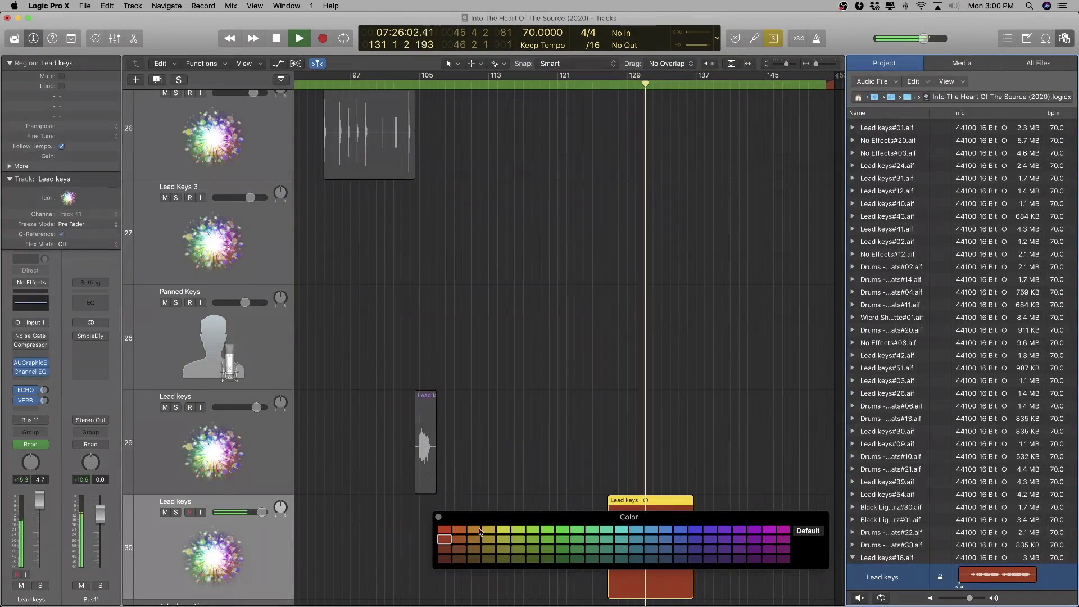
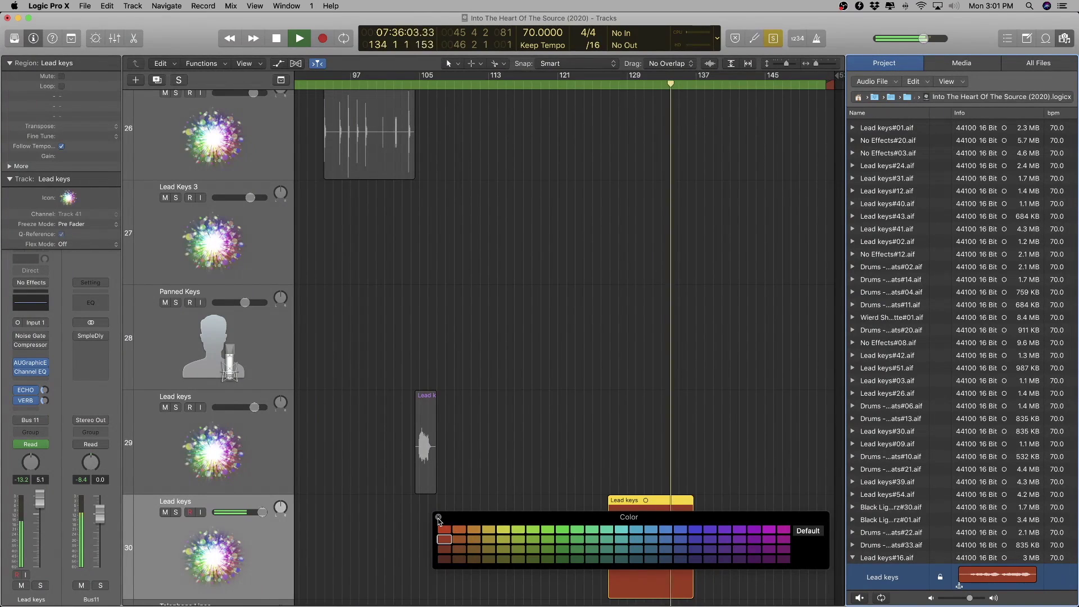
key(space)
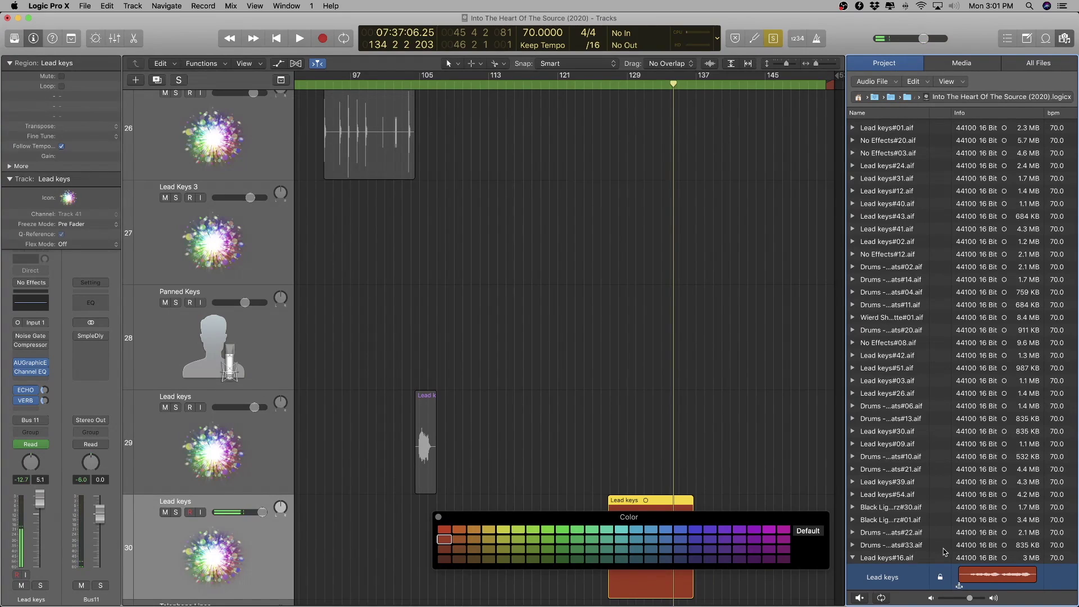
scroll(944, 551, down, 5)
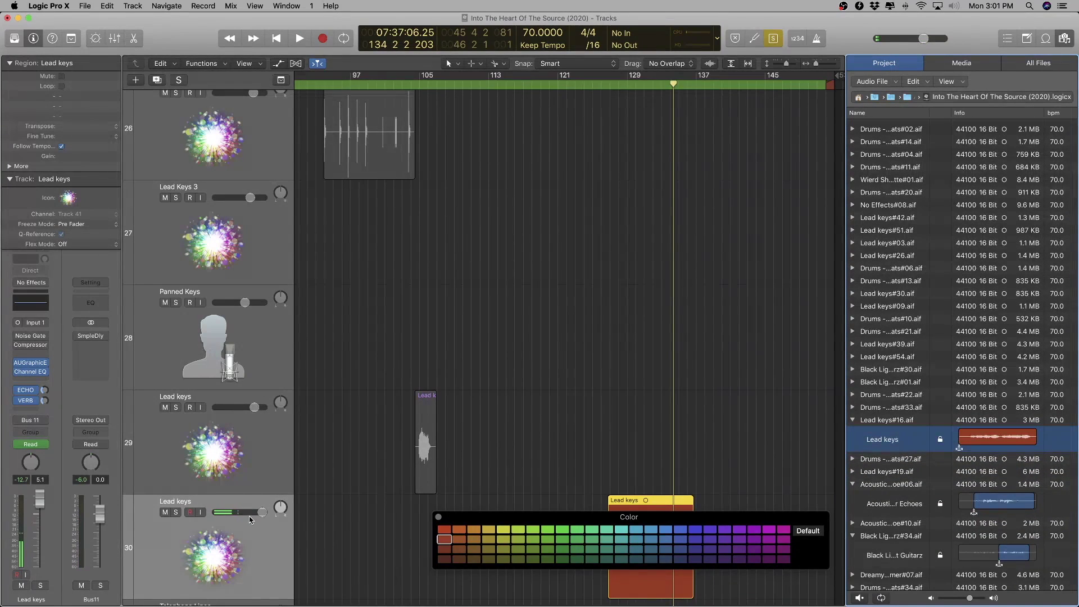
- Replay the track 30 region from about bar 128 and stop playback
click(224, 546)
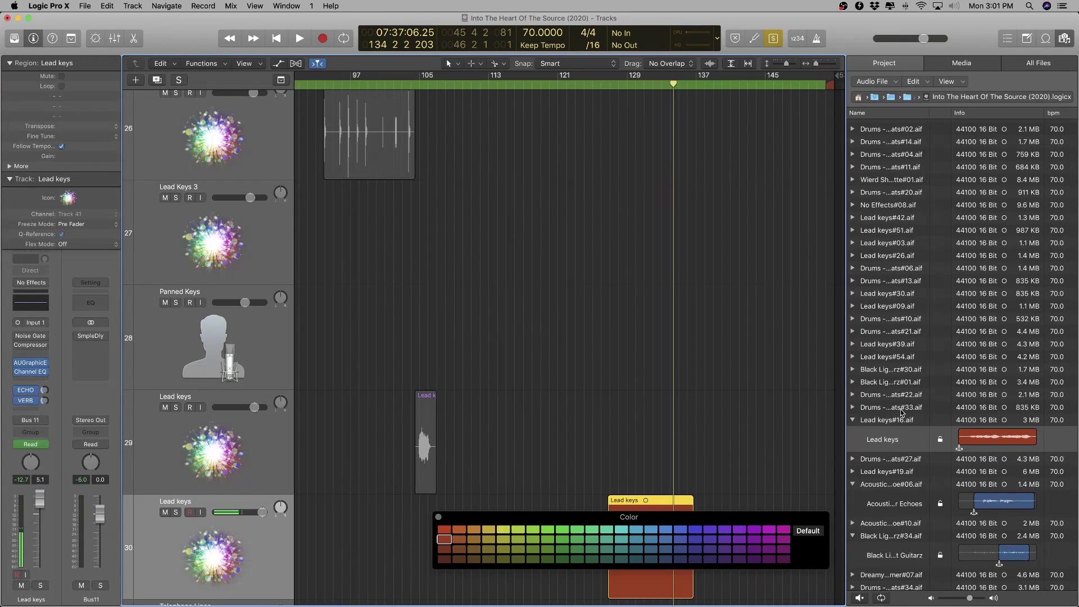
scroll(477, 506, down, 5)
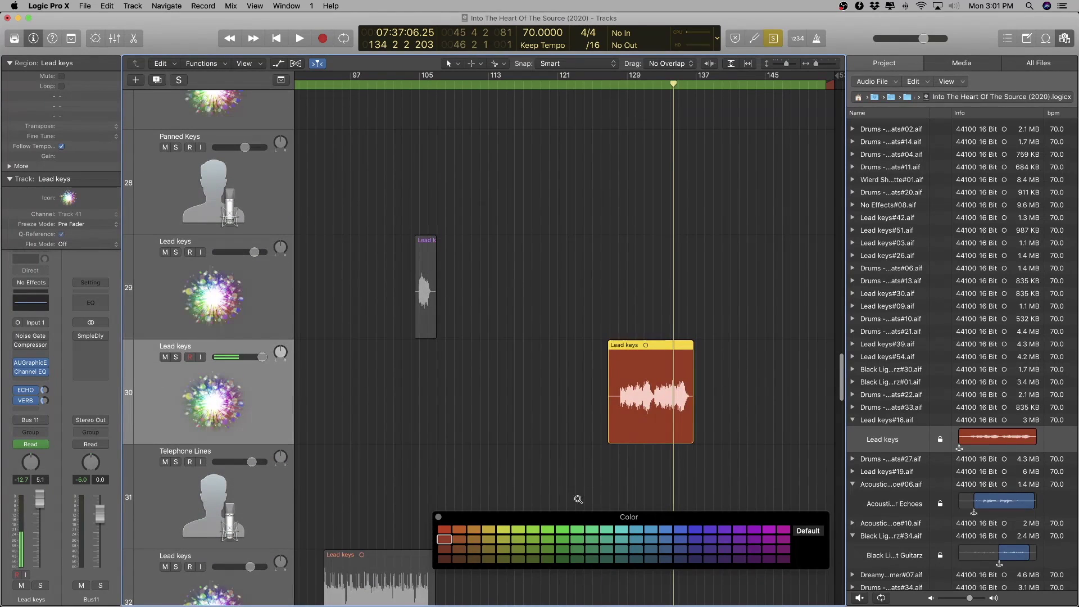
scroll(579, 499, up, 5)
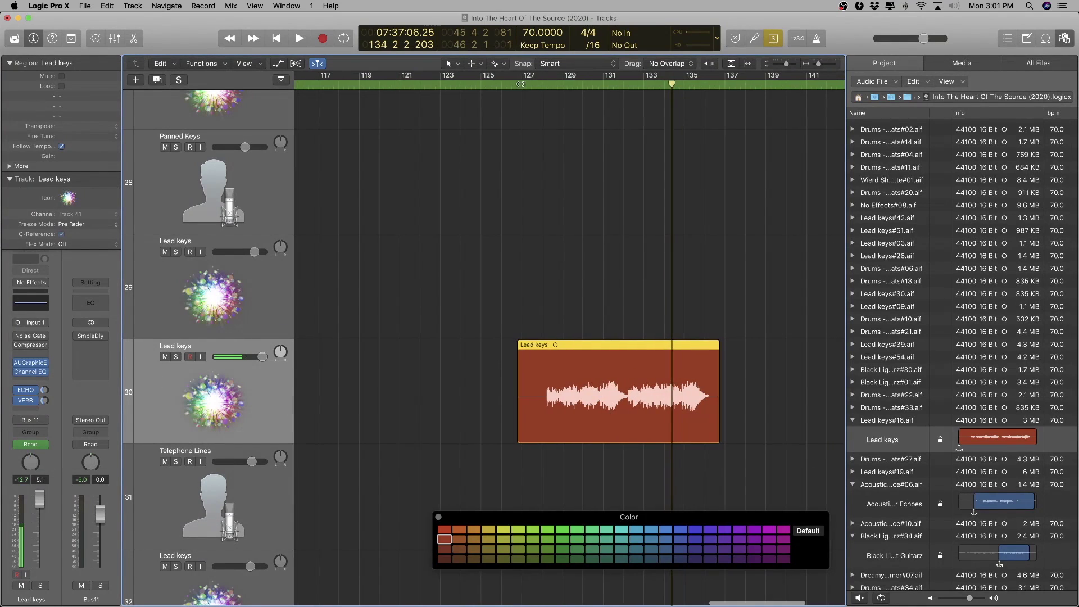
click(545, 85)
key(space)
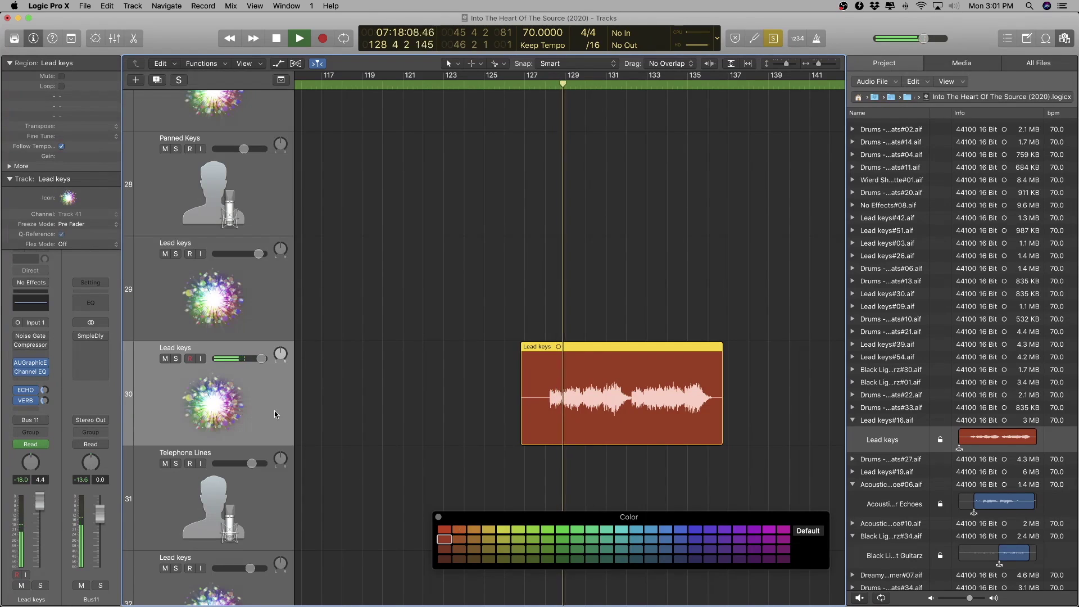
key(space)
- Select Lead keys#16.aif among the project's audio files and look through the rest of the list
click(896, 422)
double_click(896, 422)
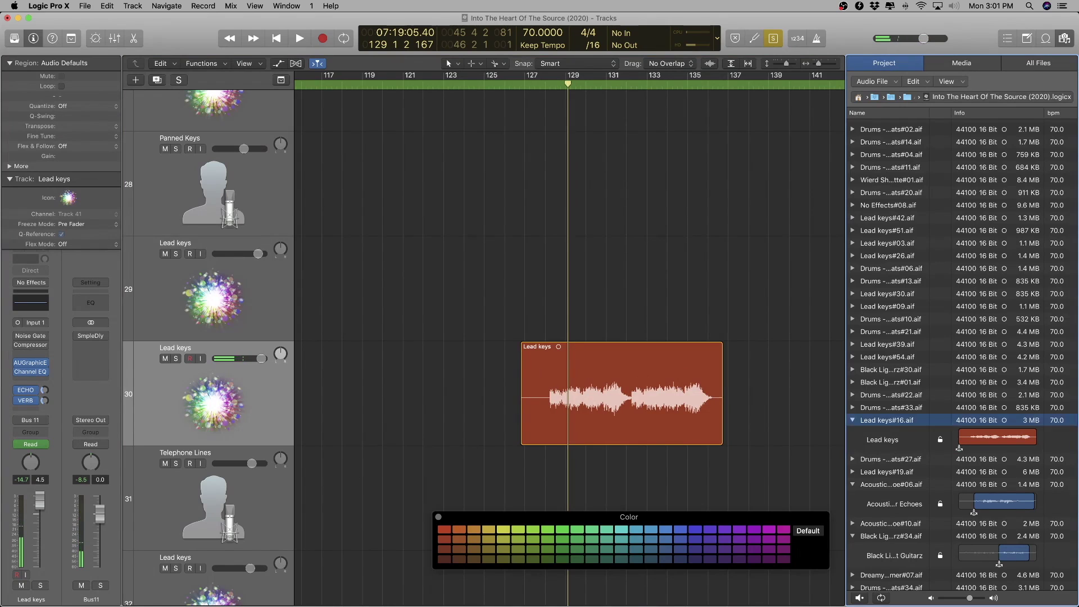
scroll(893, 422, down, 10)
scroll(998, 407, down, 15)
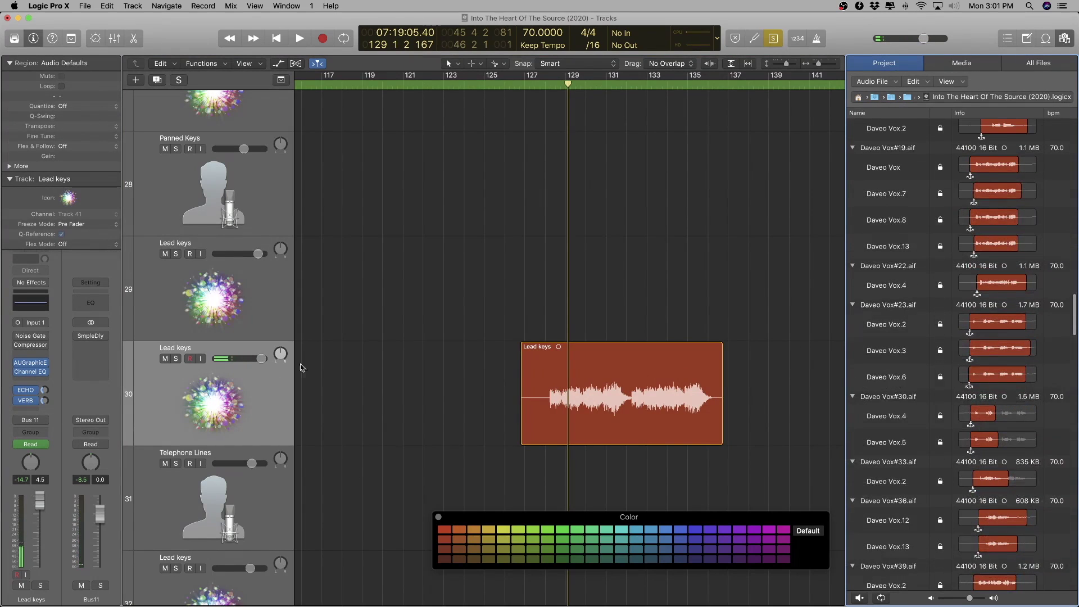
- Color the region on track 30 bright purple and rename the track as Bell Pad
click(274, 372)
click(726, 531)
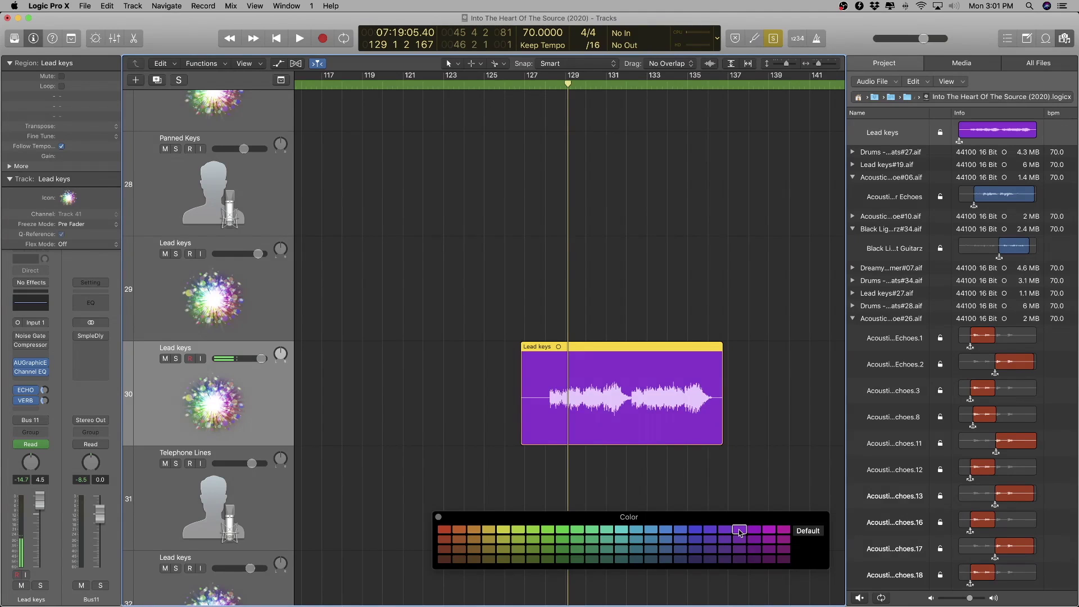
key(x)
key(x)
double_click(204, 348)
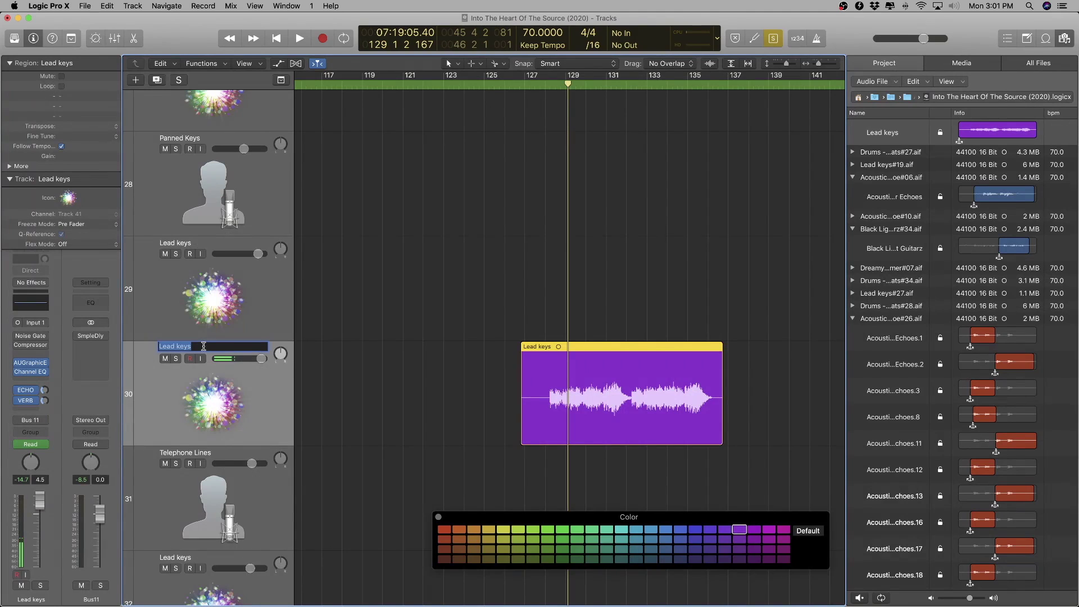
text(Bell Pad)
key(Return)
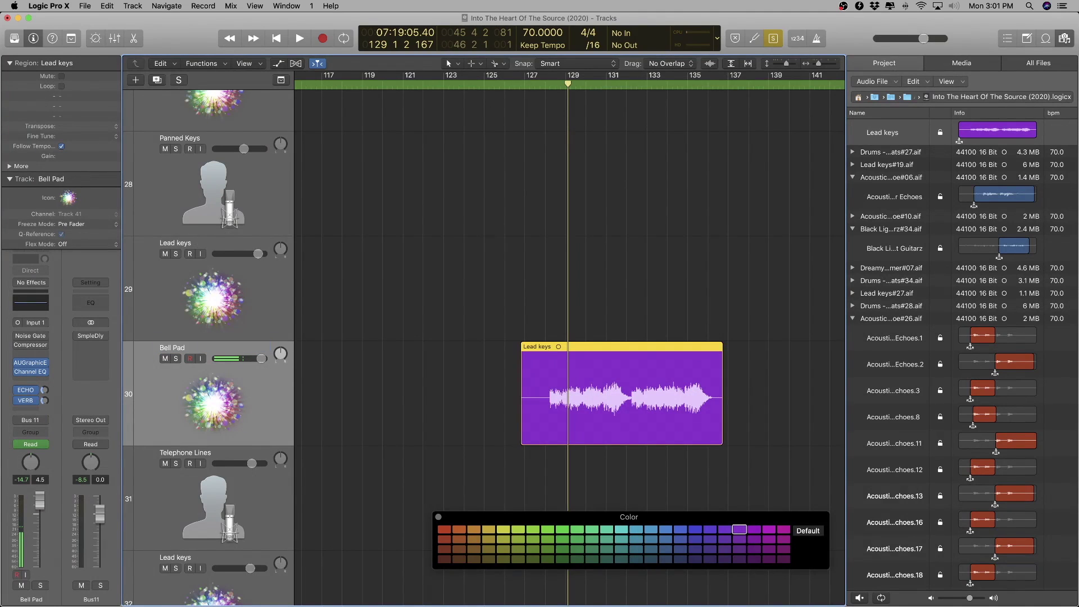
- Play the Lead keys.3 region on Telephone Lines track 31 in solo and stop playback
scroll(460, 361, left, 10)
scroll(460, 361, down, 3)
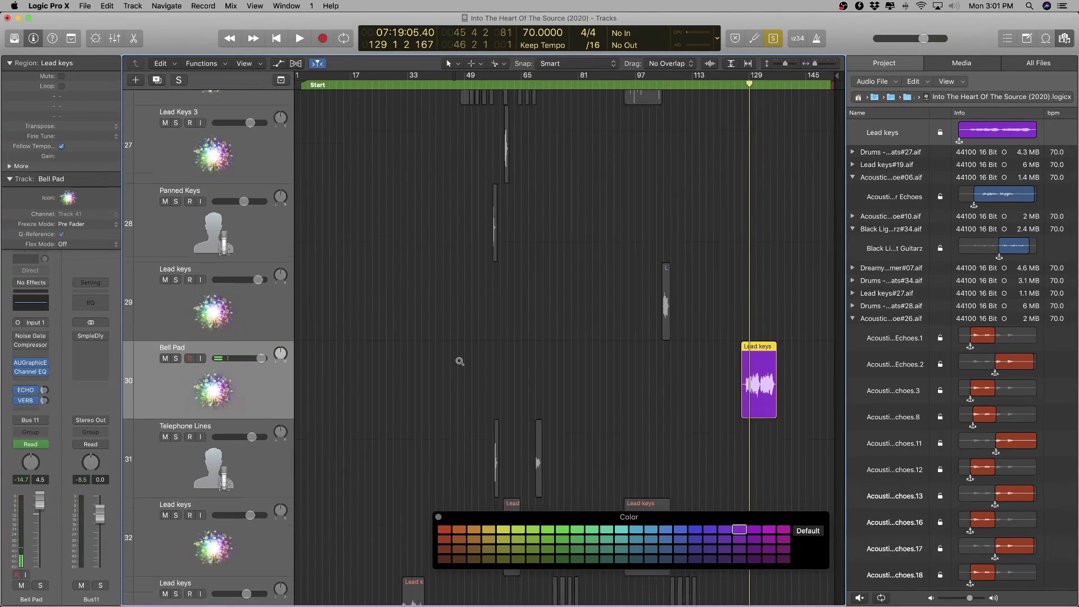
scroll(460, 362, right, 2)
scroll(460, 361, right, 4)
scroll(460, 362, left, 5)
key(Down)
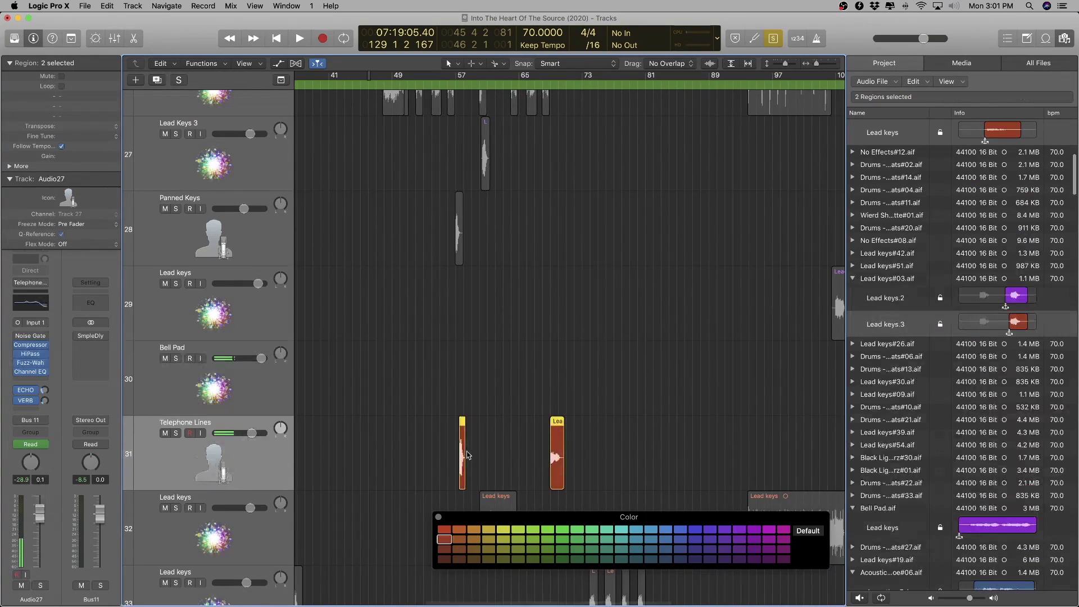
scroll(471, 452, right, 6)
scroll(471, 453, right, 4)
key(shift+space)
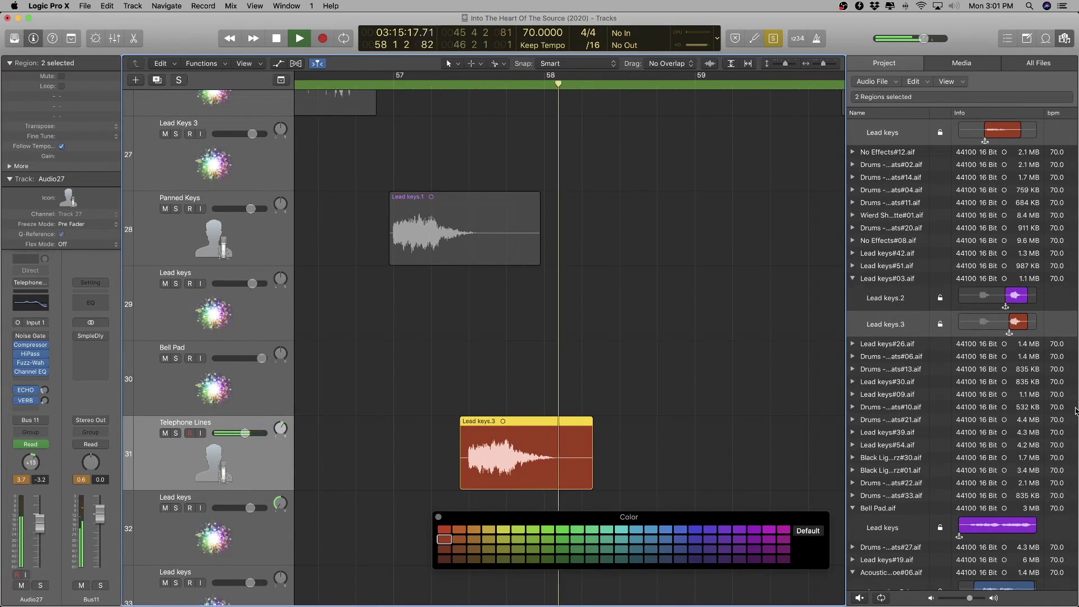
key(space)
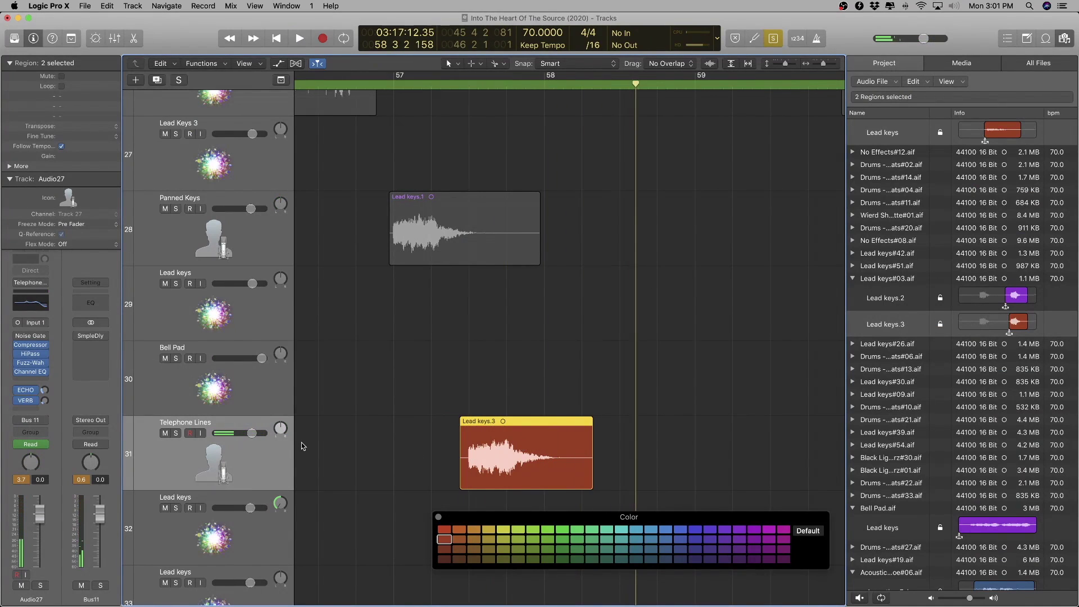
- Move the Telephone Lines track directly below Panned Keys and rename it as Panned Key 2
scroll(300, 446, right, 1)
scroll(301, 447, left, 5)
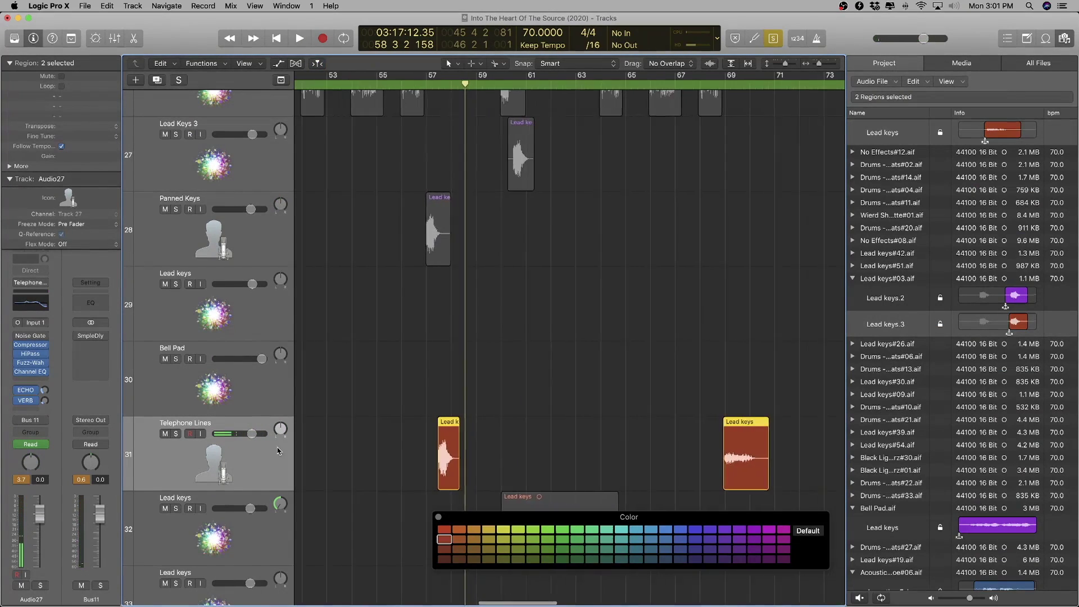
drag(204, 466, 221, 290)
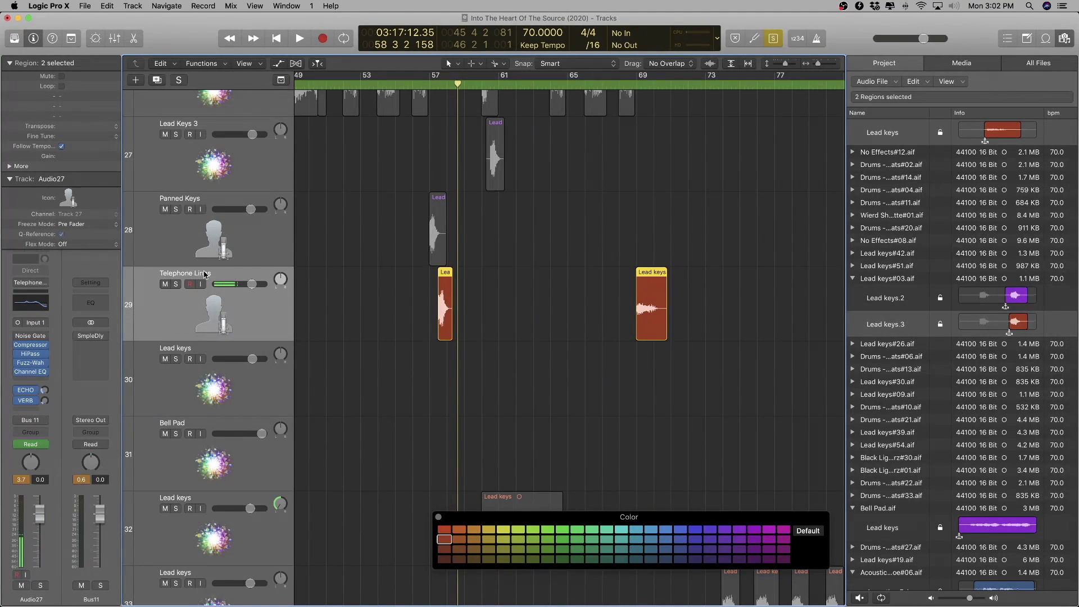
double_click(205, 274)
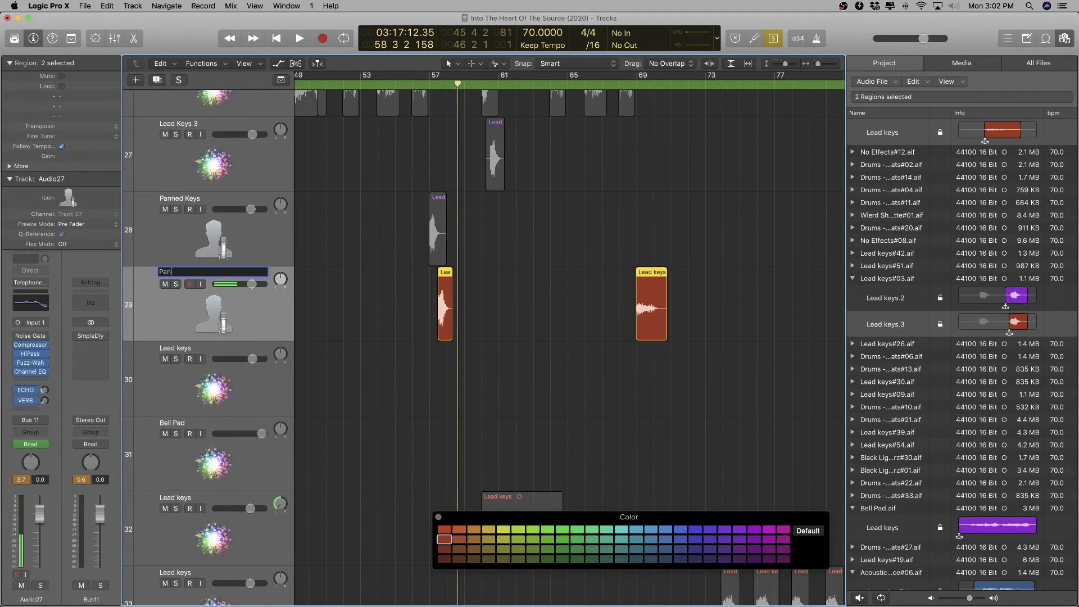
text(Panned Key 2)
key(Return)
scroll(498, 289, up, 5)
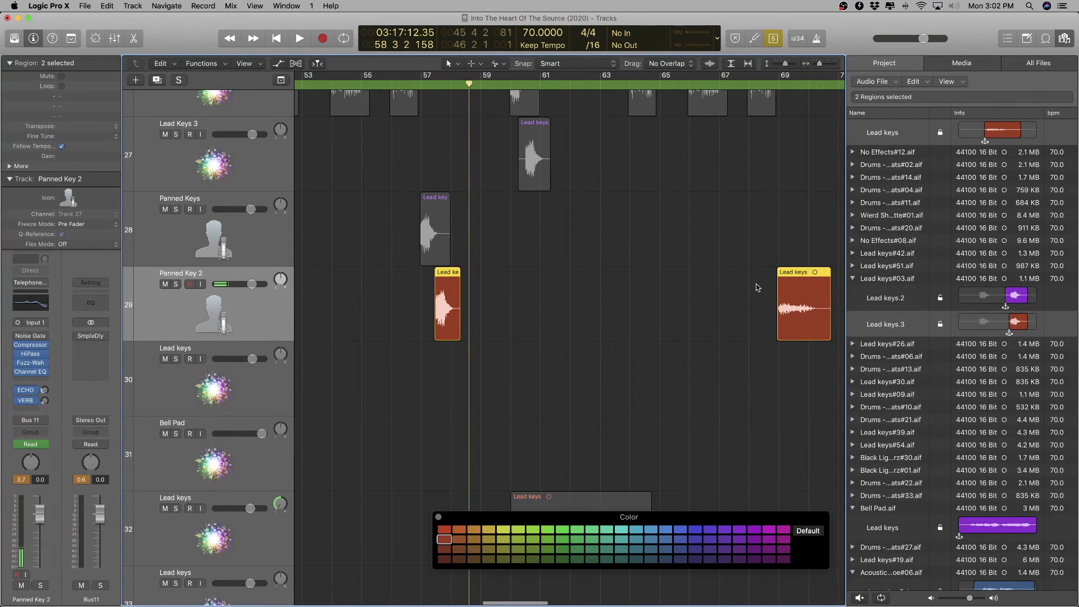
- Play the Lead keys region near bar 69 on Panned Key 2 in solo and stop playback
click(789, 276)
key(shift+space)
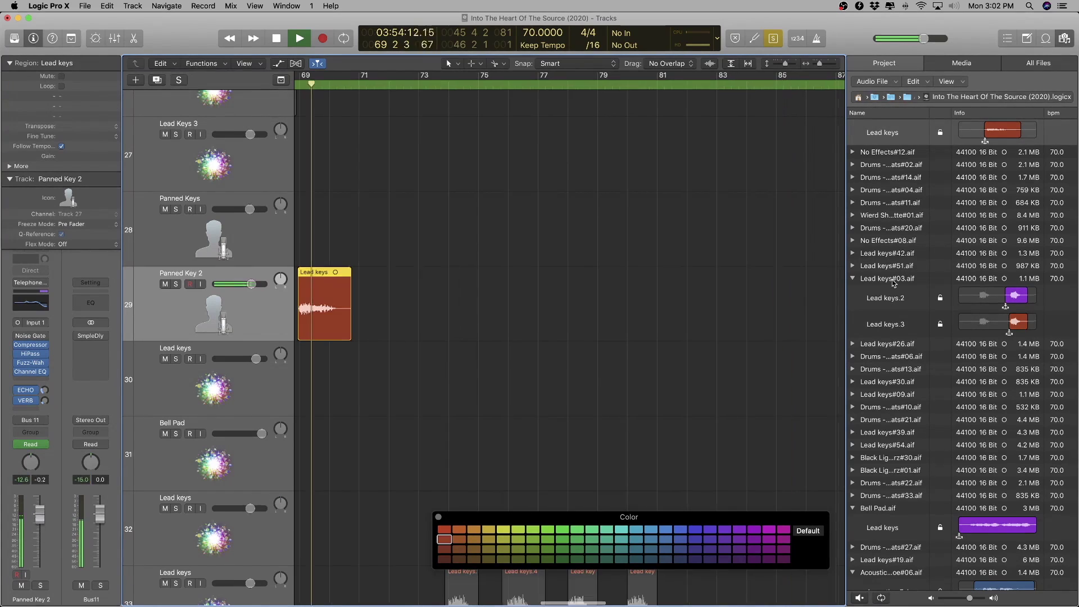
scroll(528, 304, down, 5)
scroll(351, 304, up, 3)
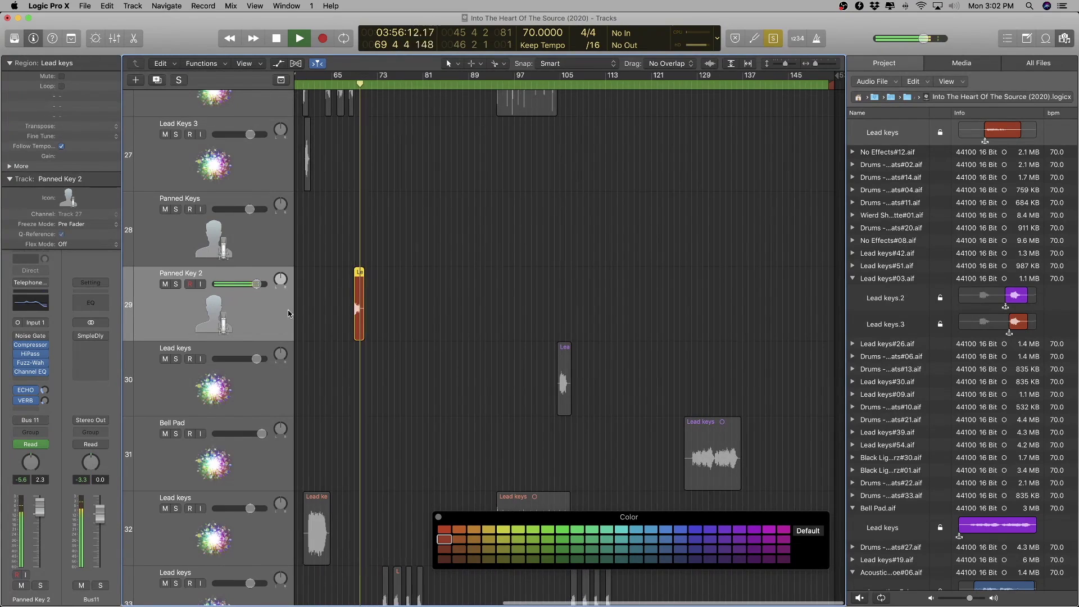
key(space)
- Play the Lead keys.3 region near bar 57 on Panned Key 2 in solo for comparison and stop playback
scroll(381, 300, up, 3)
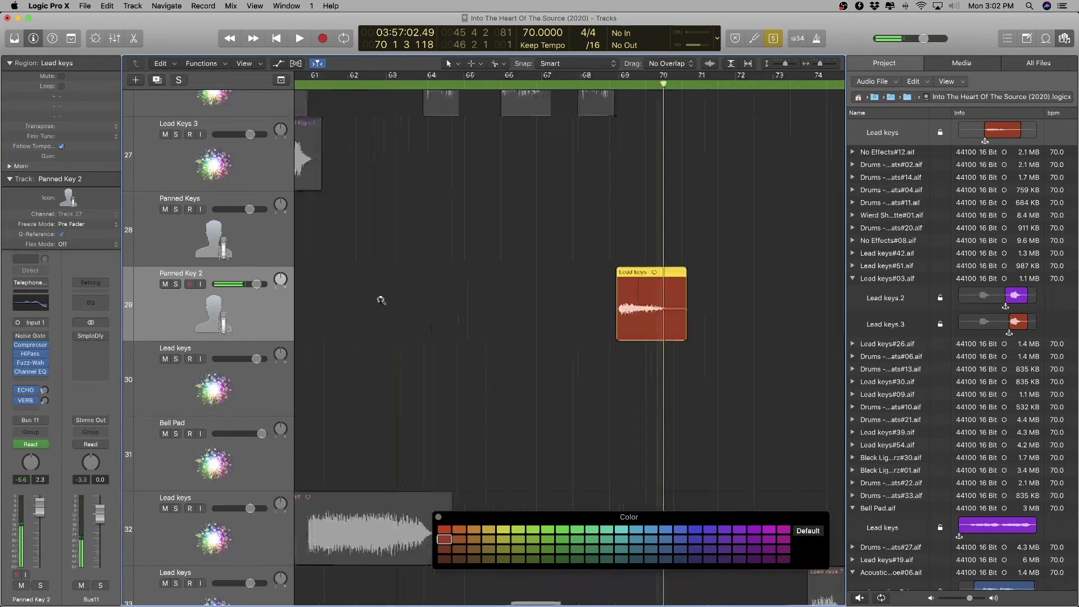
scroll(381, 303, left, 5)
click(492, 283)
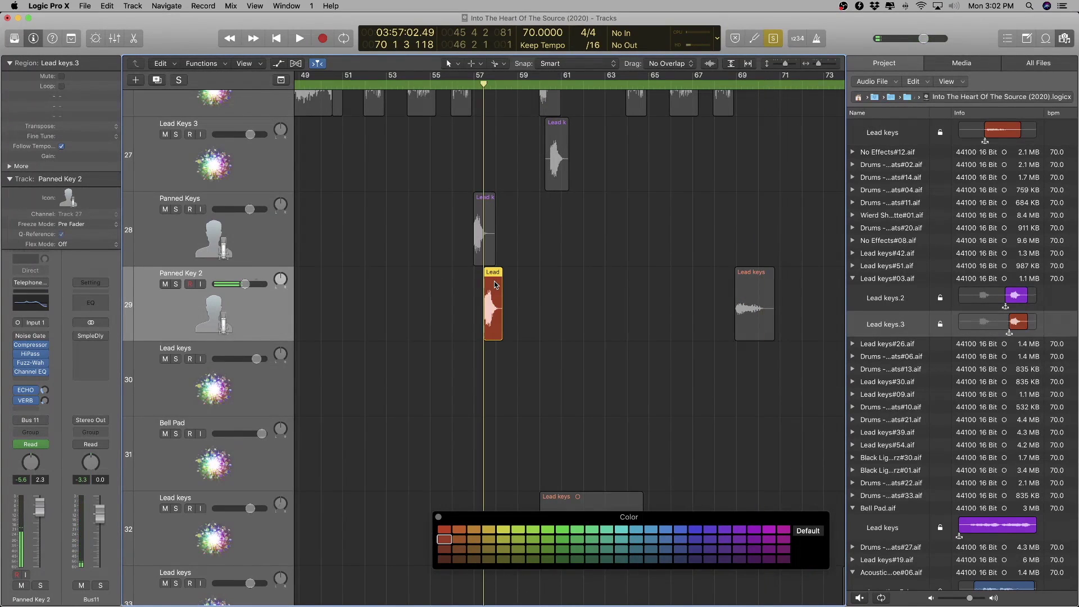
key(space)
key(space)
- Duplicate the Panned Key 2 track and move the Lead keys region near bar 69 onto the duplicate with its track automation
click(738, 284)
click(204, 319)
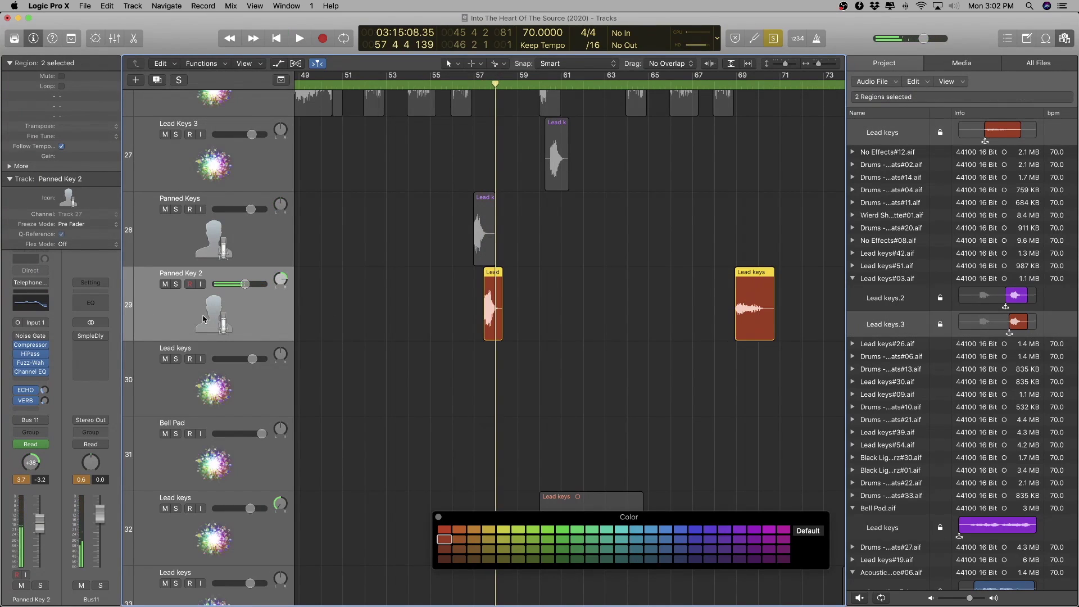
key(super+d)
drag(747, 282, 748, 357)
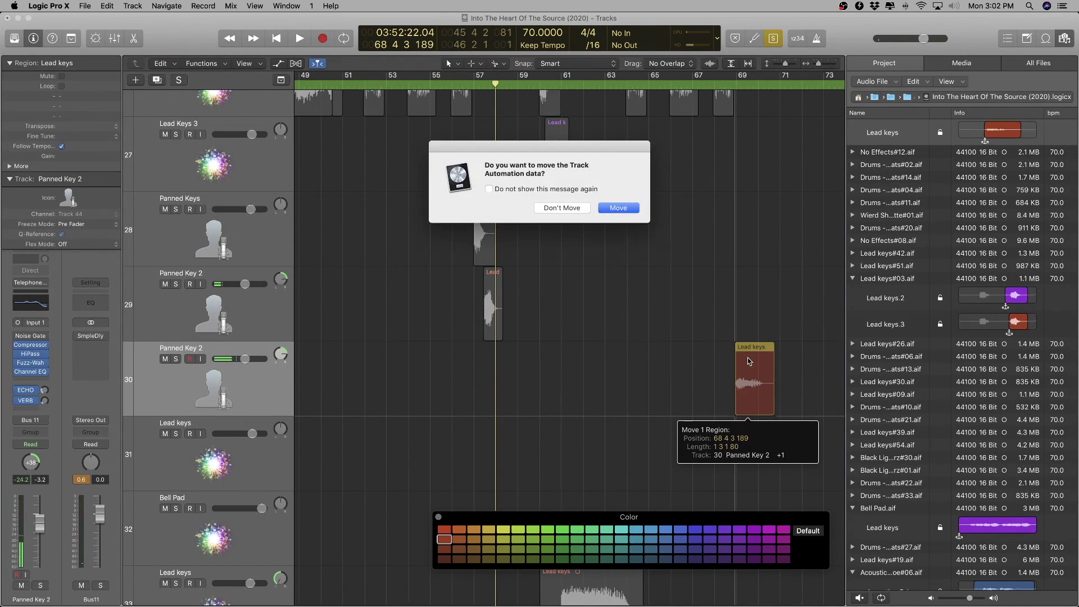
click(560, 208)
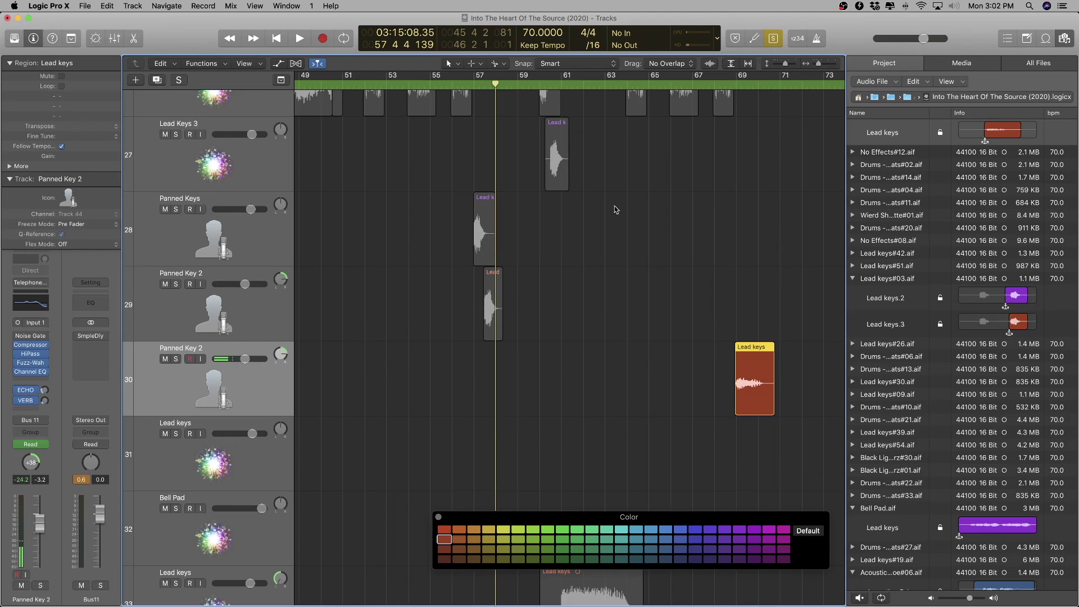
- Audition the moved Lead keys region on track 30 in solo and color it bright yellow
key(shift+space)
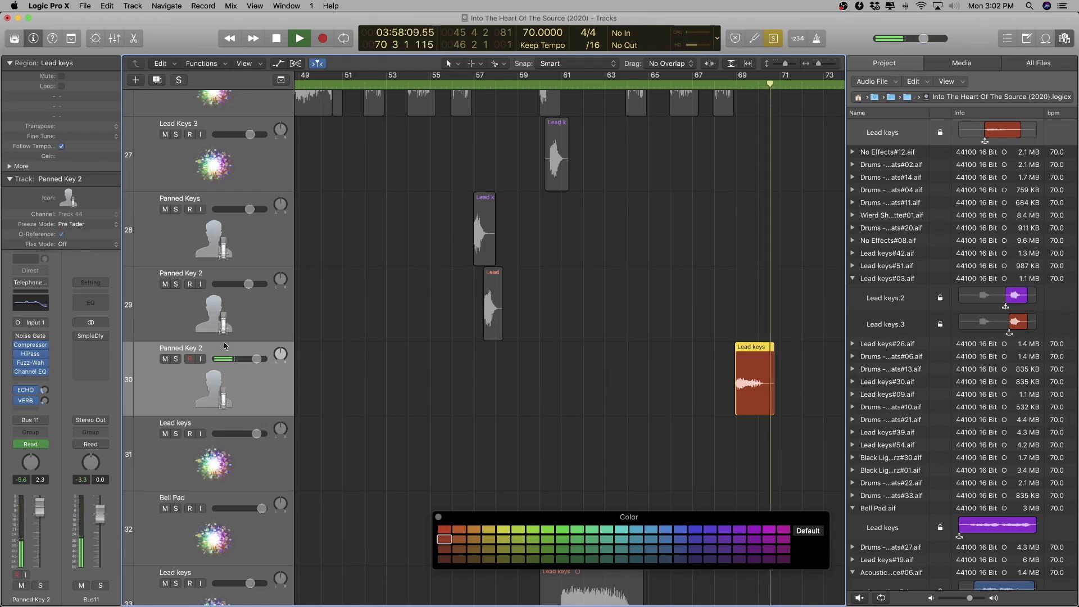
key(space)
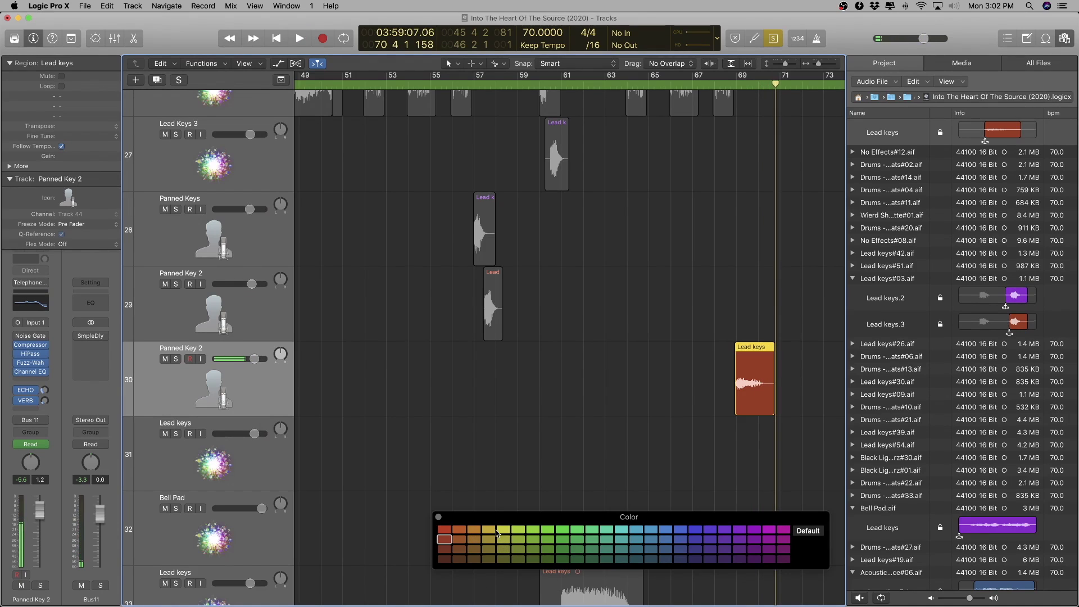
ctrl+alt+click(811, 338)
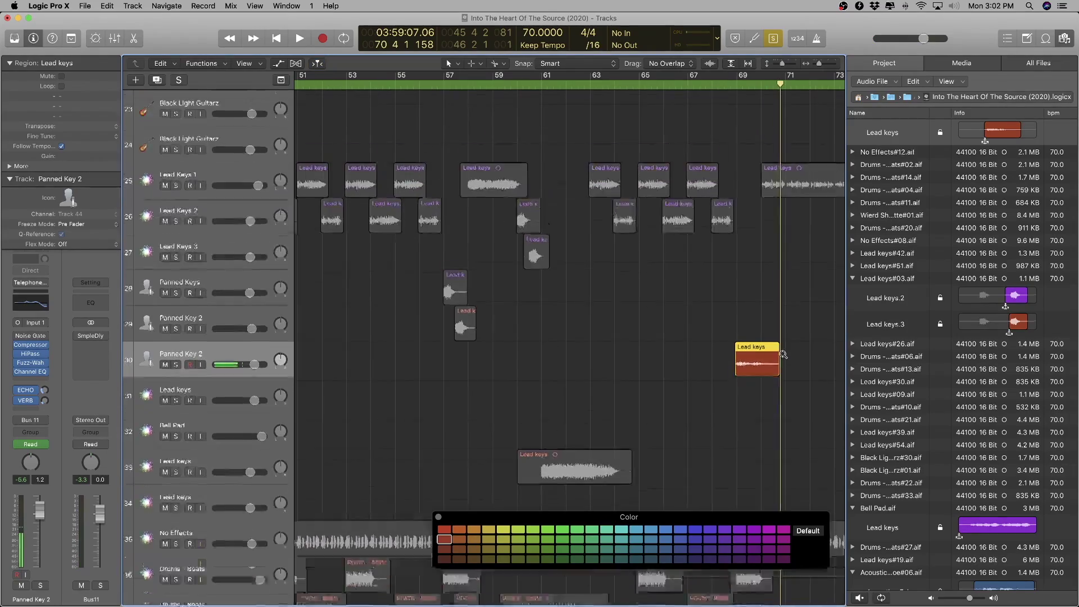
scroll(790, 342, down, 5)
scroll(791, 342, up, 3)
scroll(790, 345, up, 5)
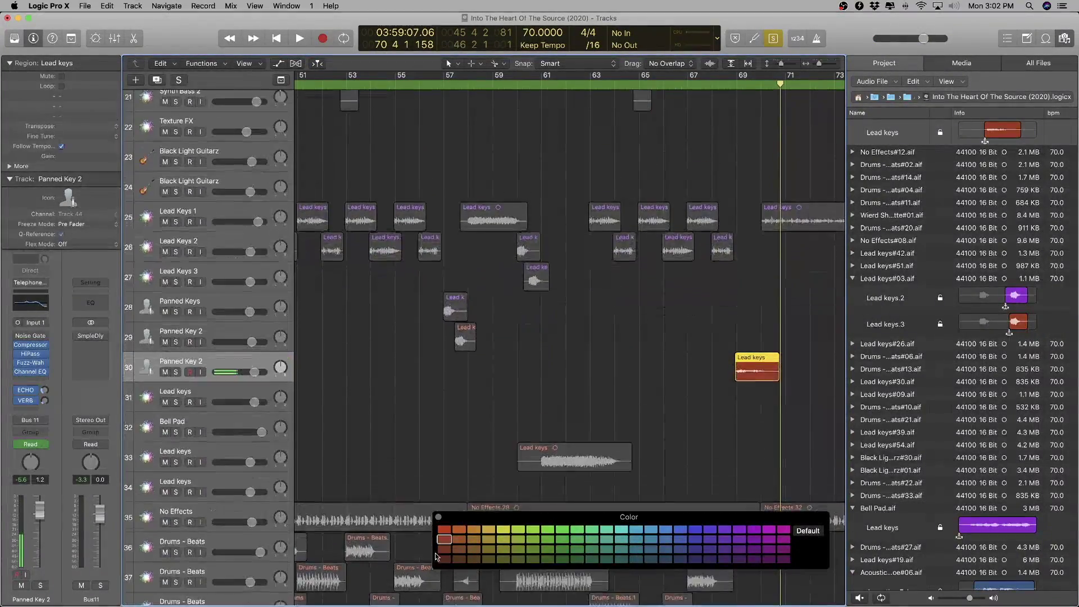
click(508, 530)
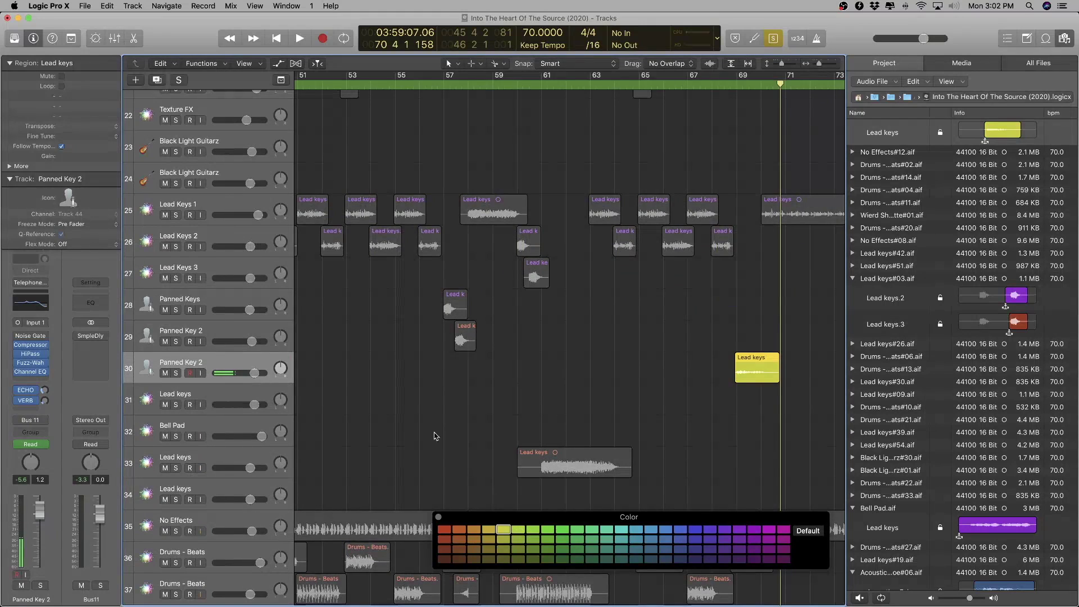
- Rename track 30 as Transition Lead and copy the new name
double_click(232, 360)
text(Transition L)
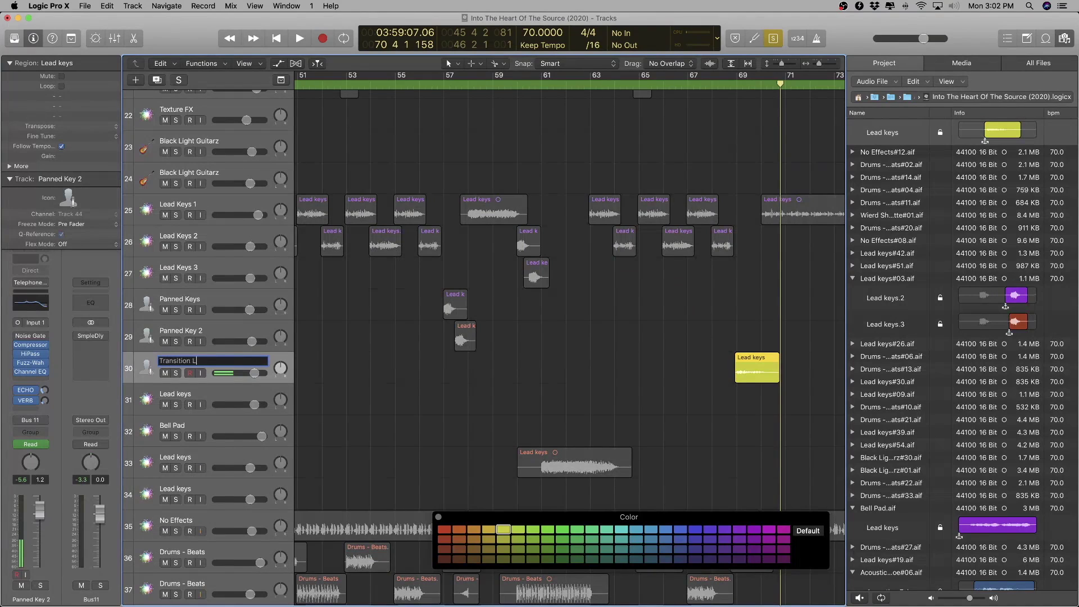
text(ead)
key(super+a)
key(super+c)
key(Return)
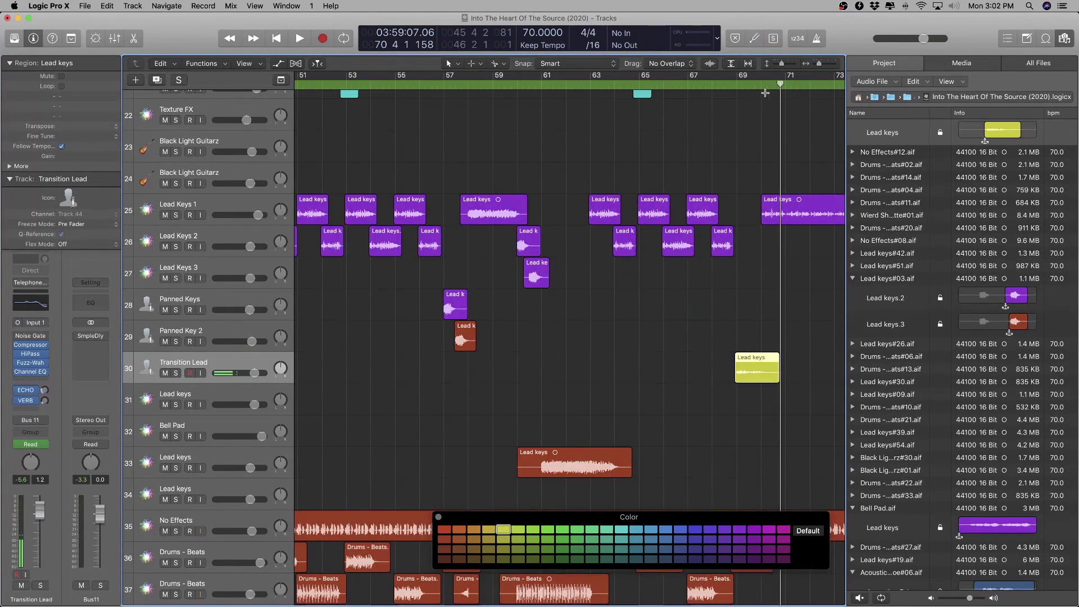
- Play the full mix from about bar 68 to hear the Transition Lead region in context
click(723, 86)
key(space)
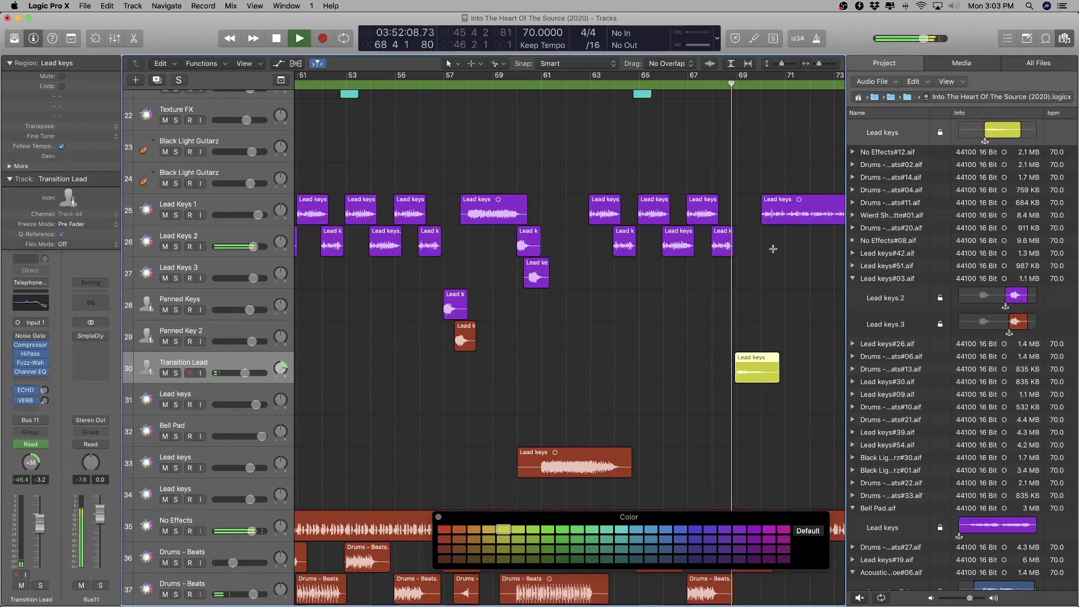
ctrl+alt+click(774, 250)
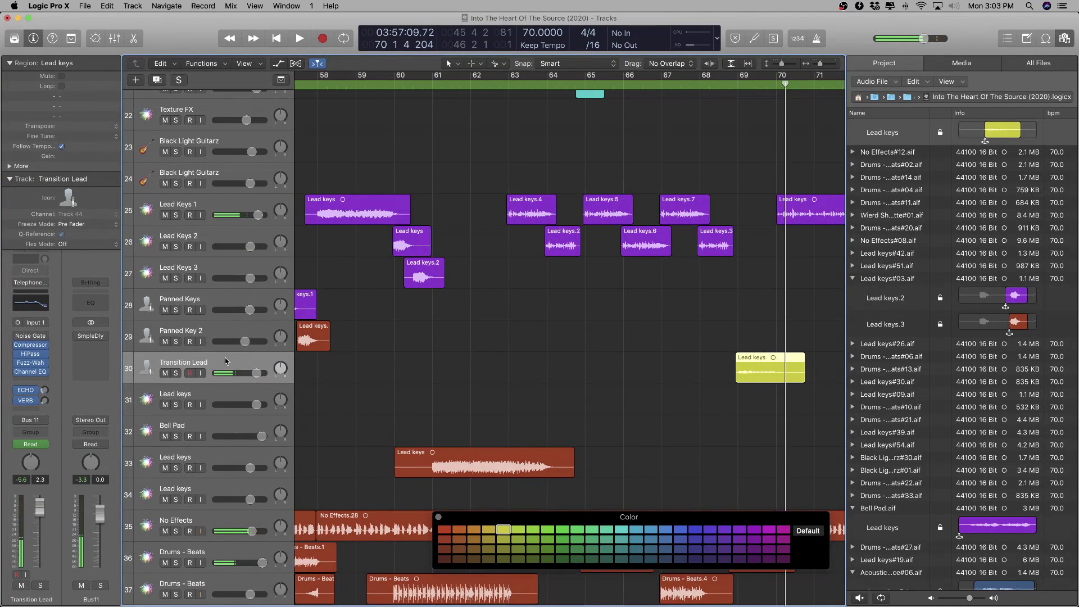
- Rename the audio file Lead keys#02.aif as Transition Lead in the project's file list
scroll(953, 283, up, 5)
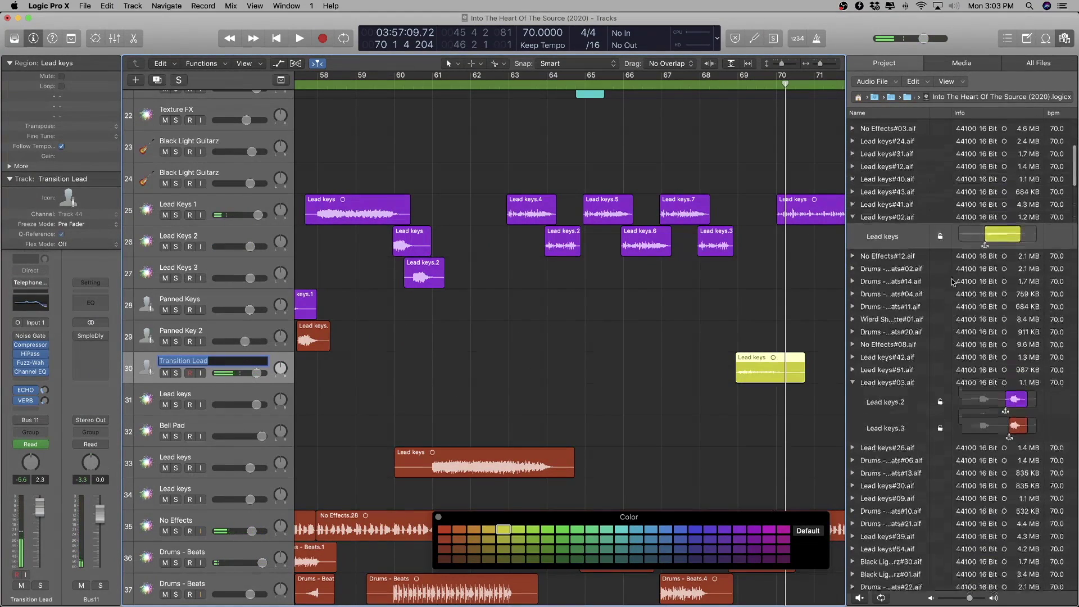
double_click(886, 260)
key(super+v)
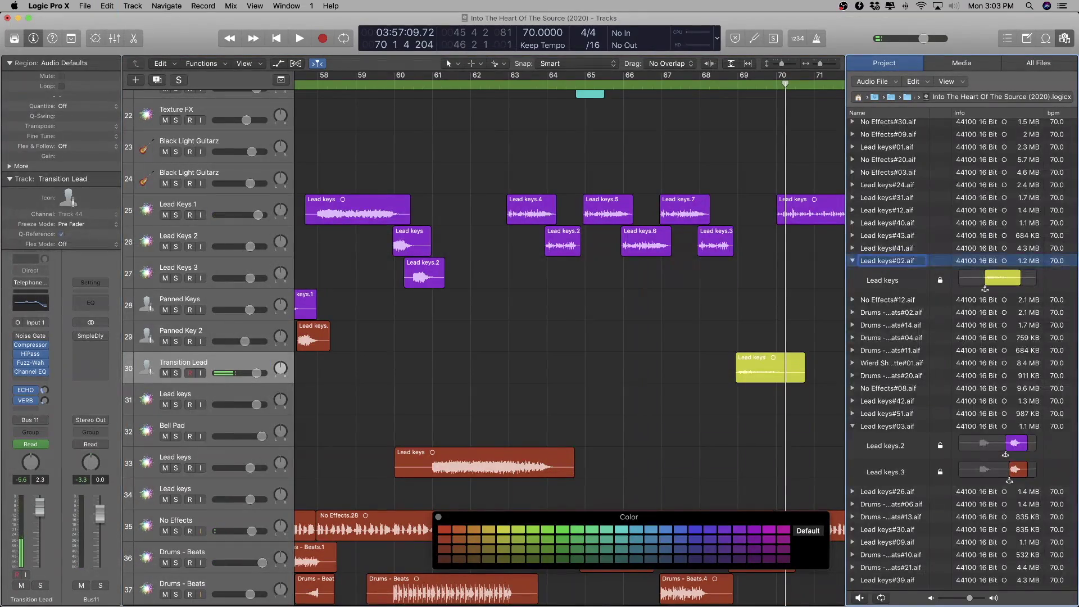
scroll(909, 275, down, 15)
scroll(910, 282, up, 15)
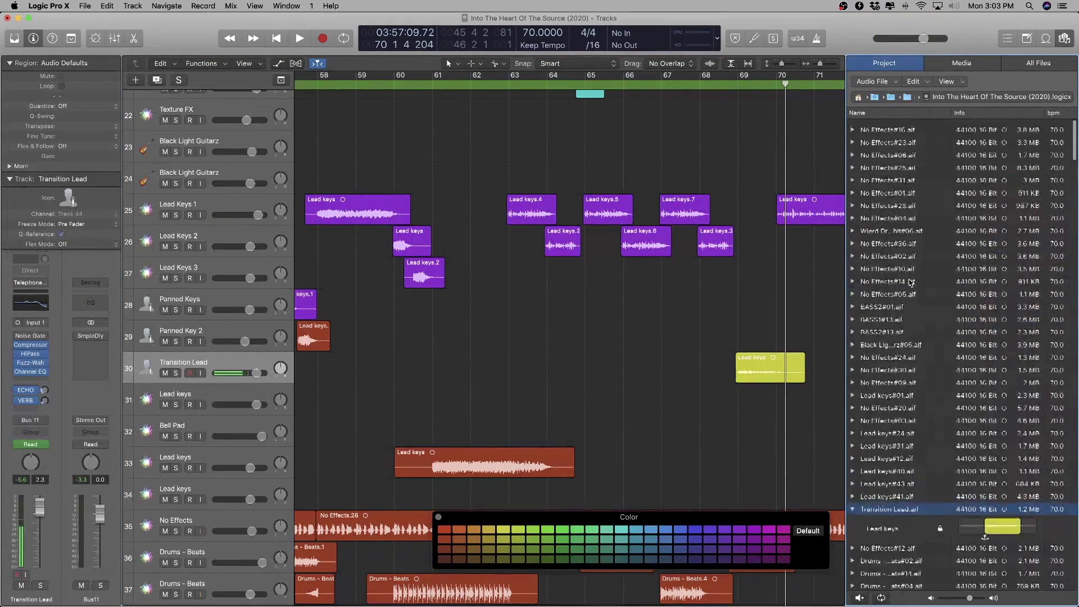
- Look over the Transition Lead track and the tracks below it, both close up and across the whole song
scroll(708, 316, down, 5)
key(super+Left)
key(super+Left)
key(super+Left)
key(super+Left)
key(super+Left)
key(super+Left)
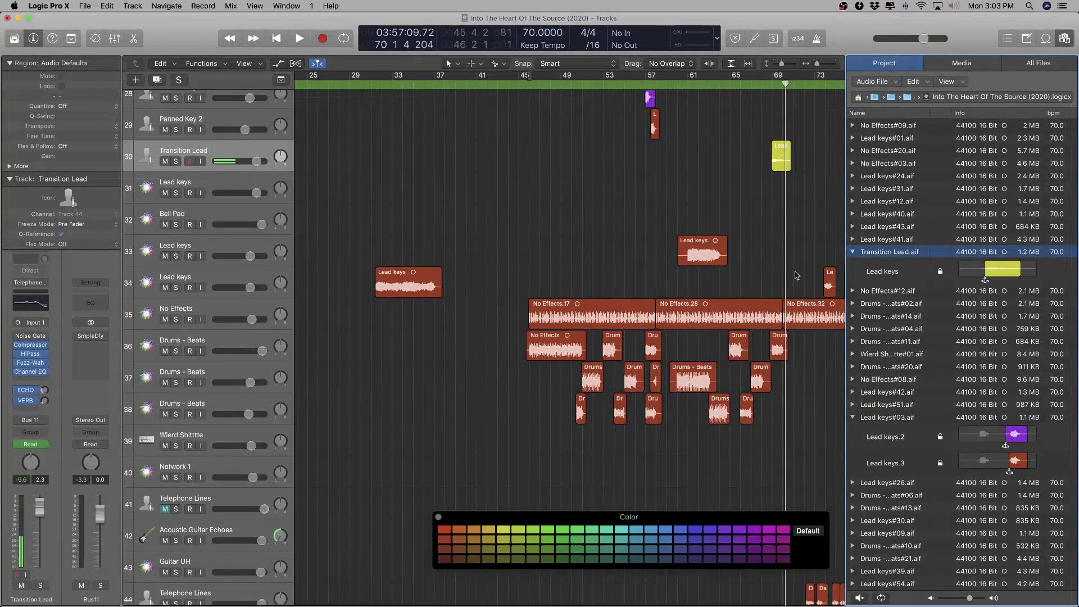
key(super+Right)
key(super+Right)
key(super+Right)
key(super+Right)
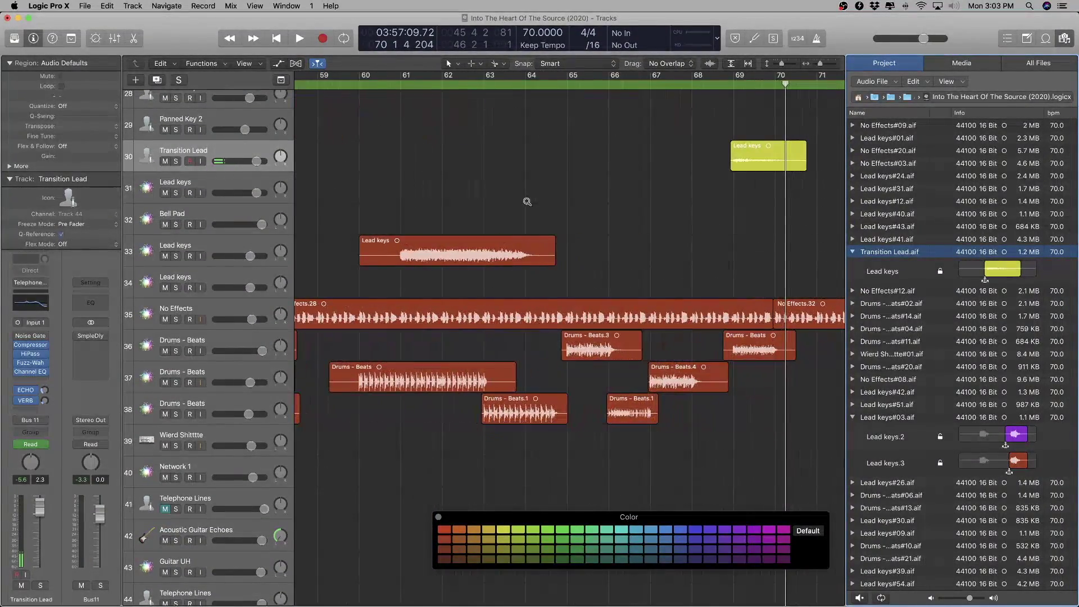
key(super+Right)
key(super+Left)
key(super+Left)
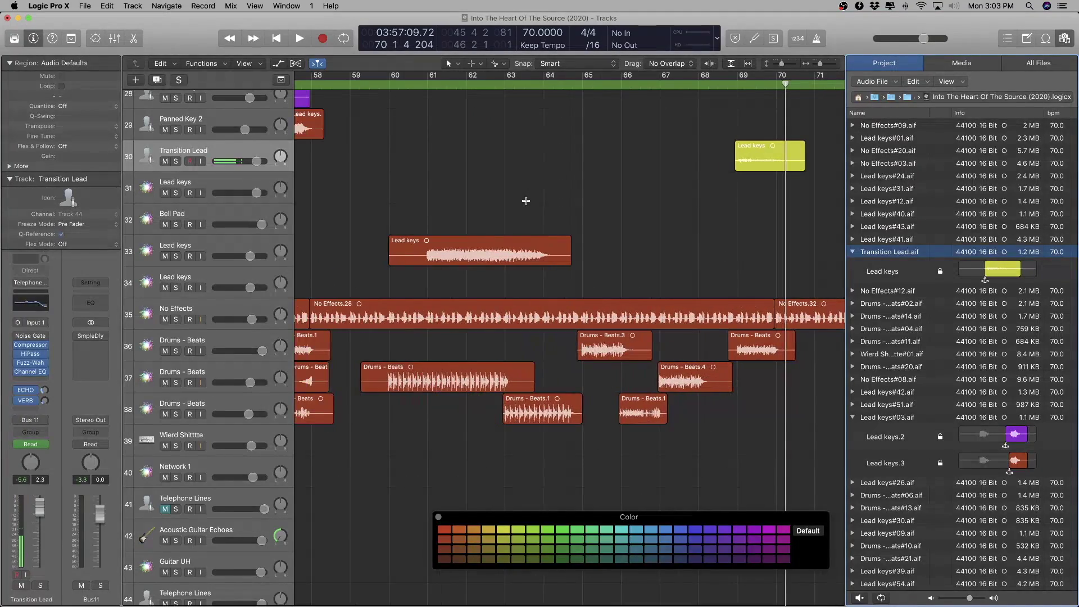
key(super+Left)
key(super+Left)
key(super+Left)
key(super+Left)
key(super+Left)
key(super+Left)
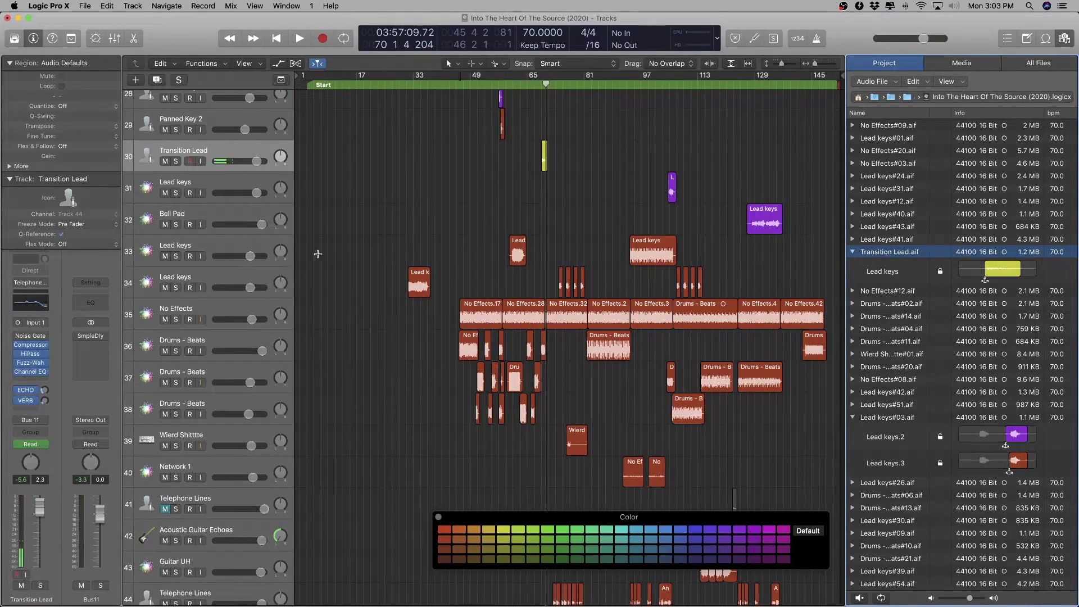
- Color the Transition Lead channel strip in the mixer yellow
click(217, 151)
key(ctrl+z)
key(ctrl+z)
key(x)
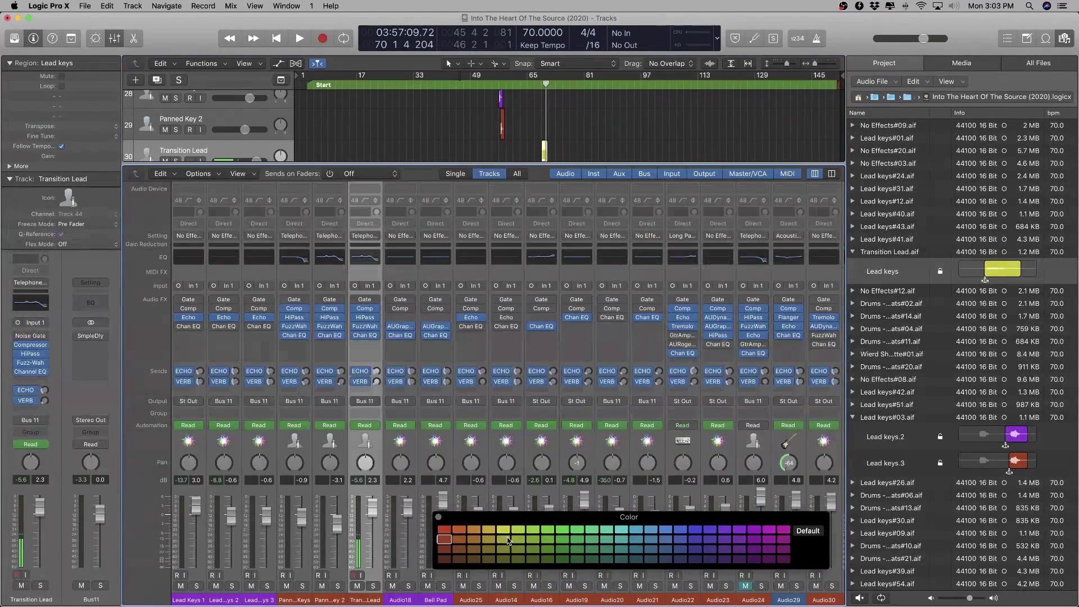
key(x)
scroll(247, 341, up, 5)
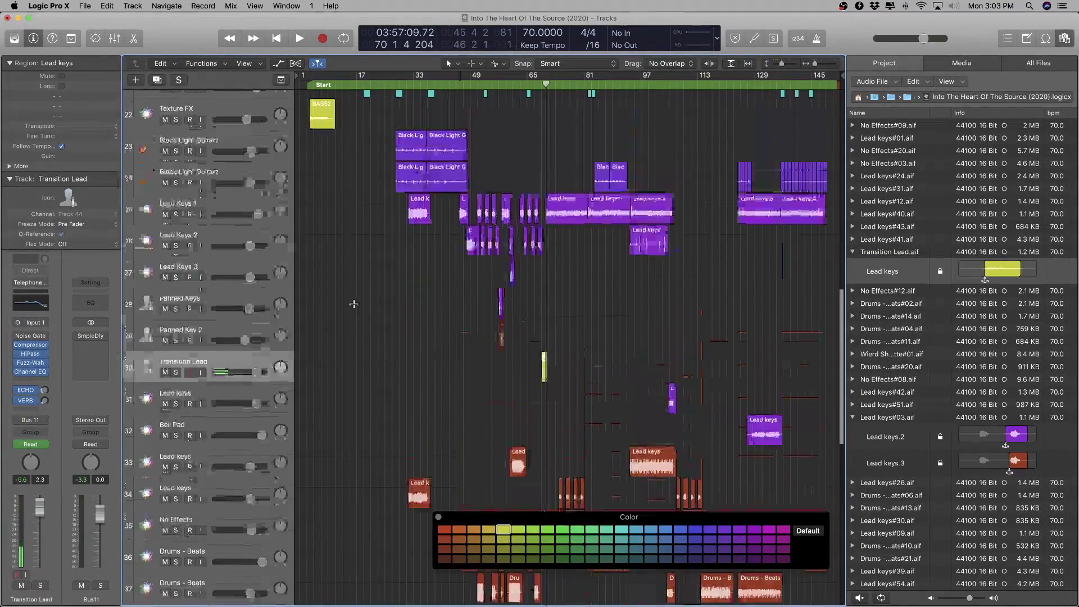
- Color the Panned Keys and Panned Key 2 channel strips and their regions bright purple
click(247, 341)
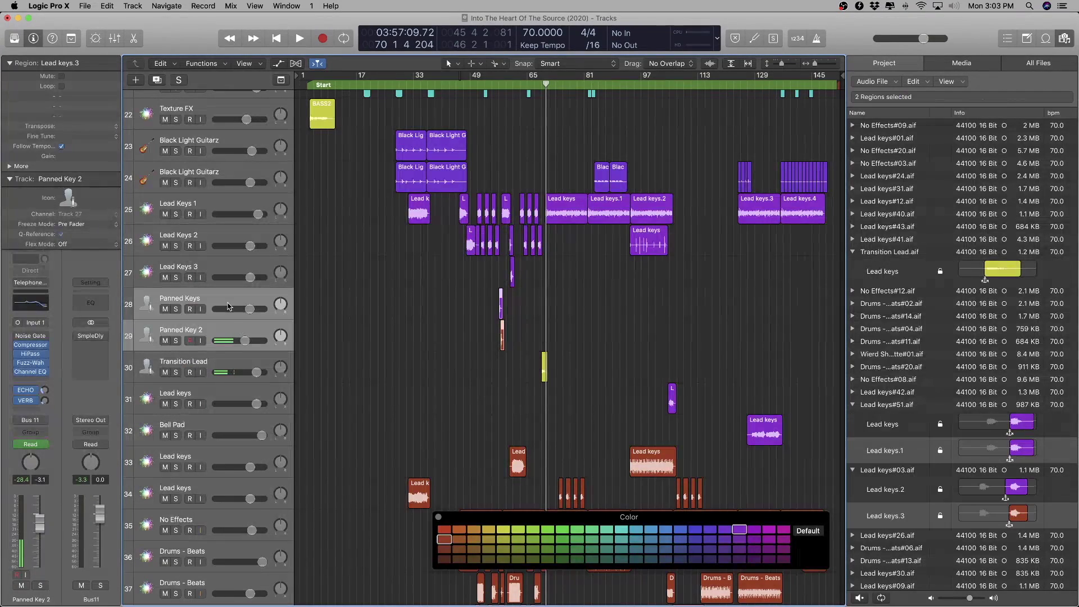
key(x)
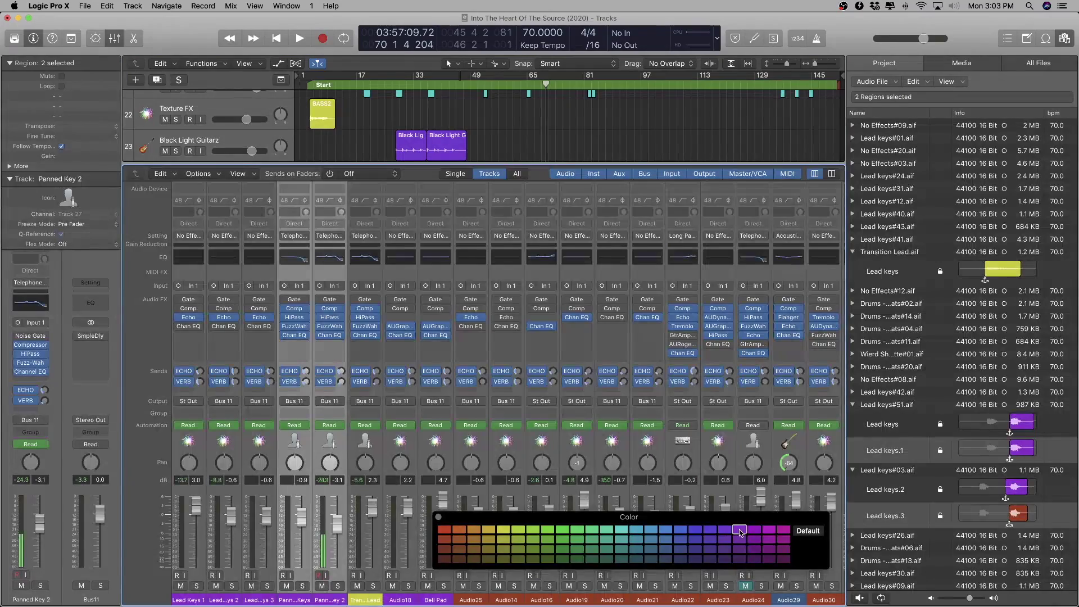
key(x)
key(z)
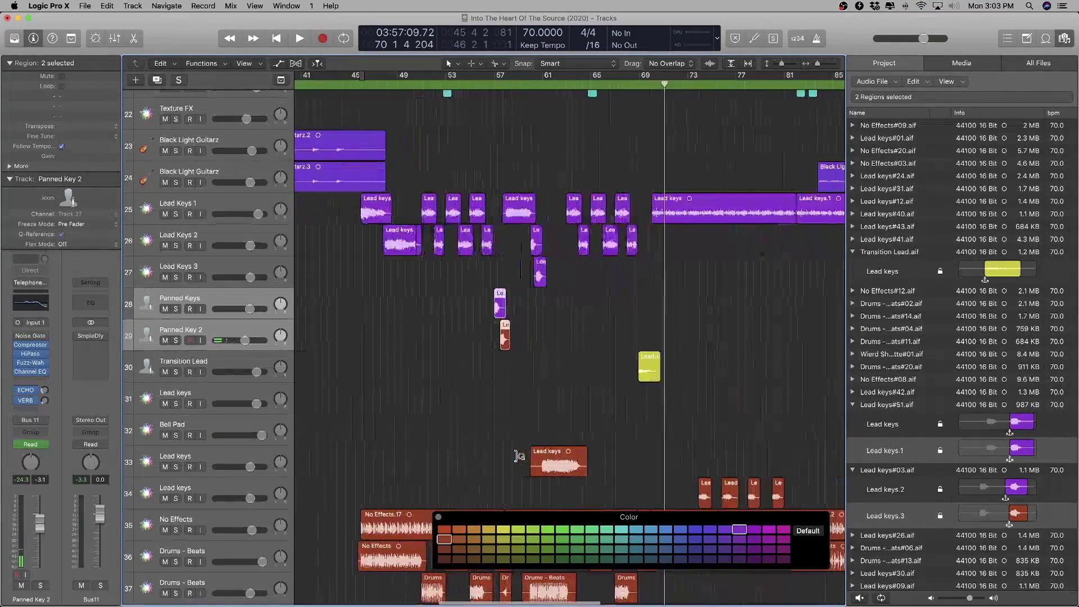
ctrl+alt+click(537, 386)
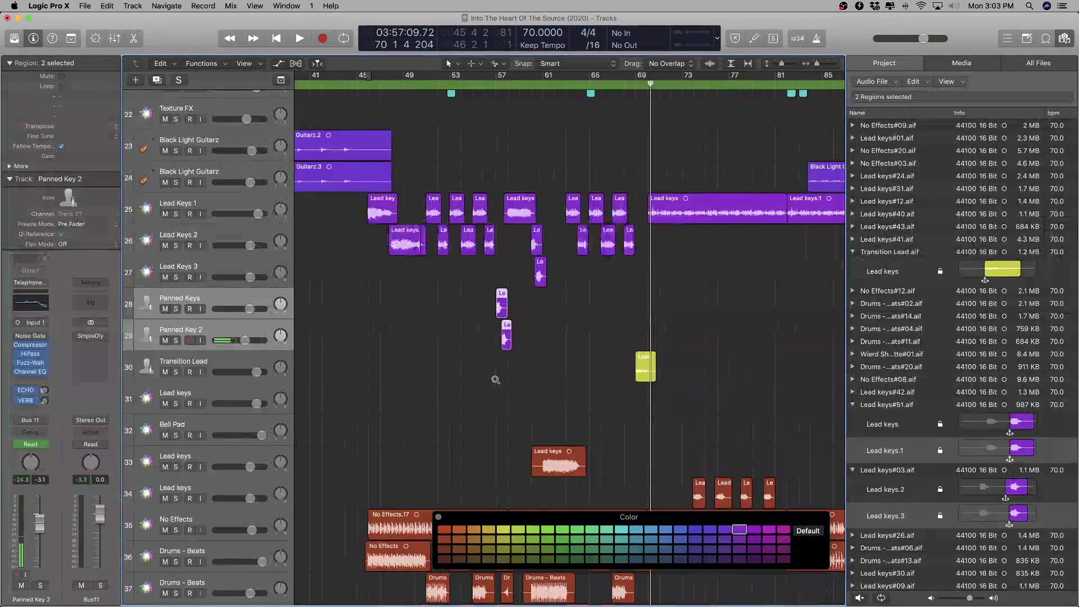
- Solo the Lead keys track 33 and play its region starting near bar 60
ctrl+alt+click(312, 451)
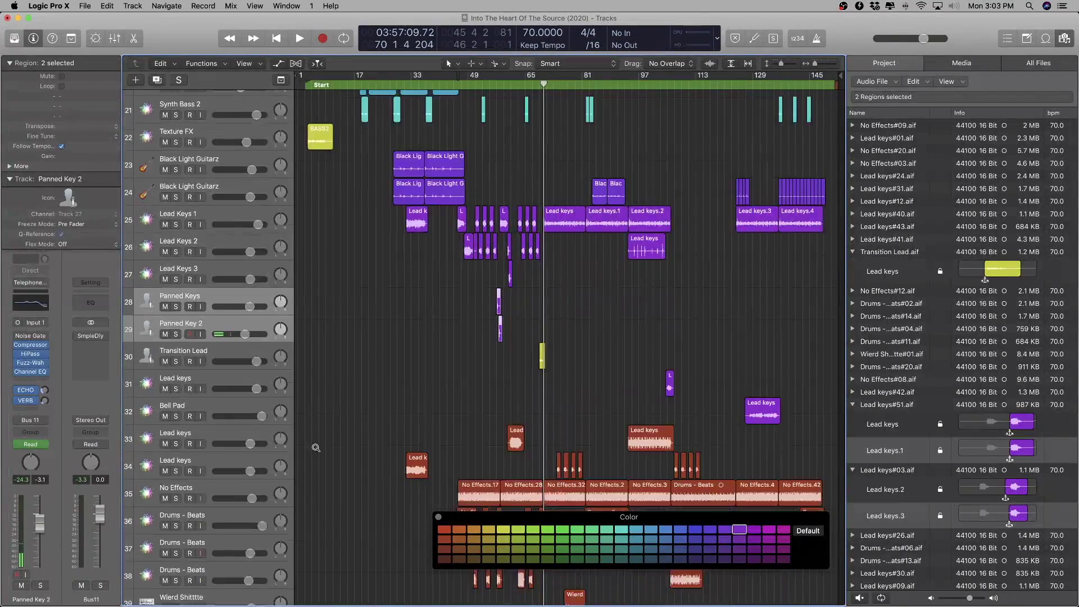
scroll(524, 429, down, 9)
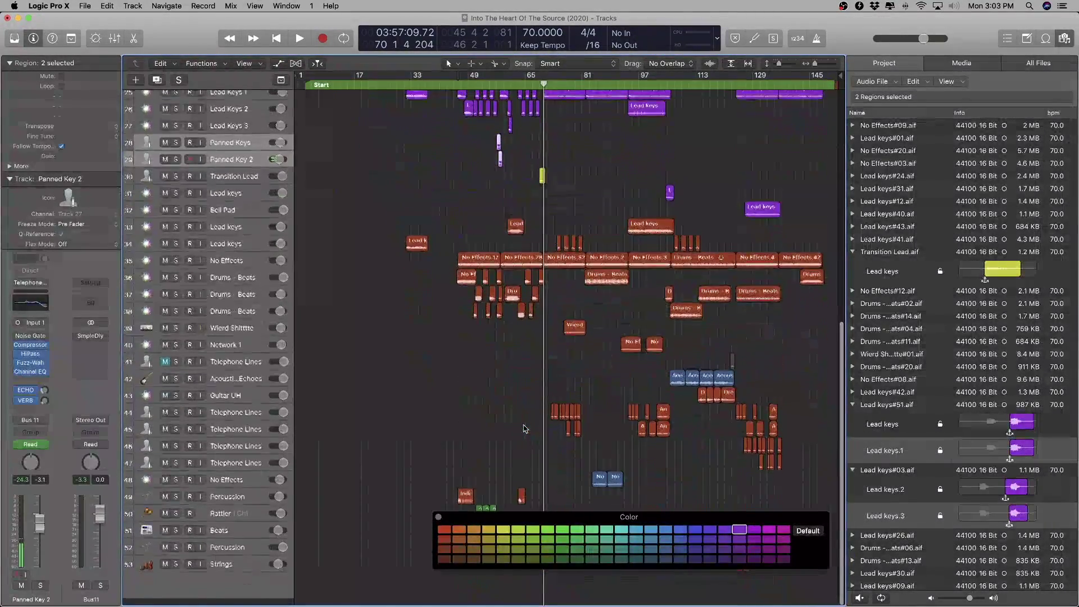
scroll(345, 293, up, 2)
click(247, 260)
key(super+Right)
key(super+Right)
key(super+Right)
key(super+Right)
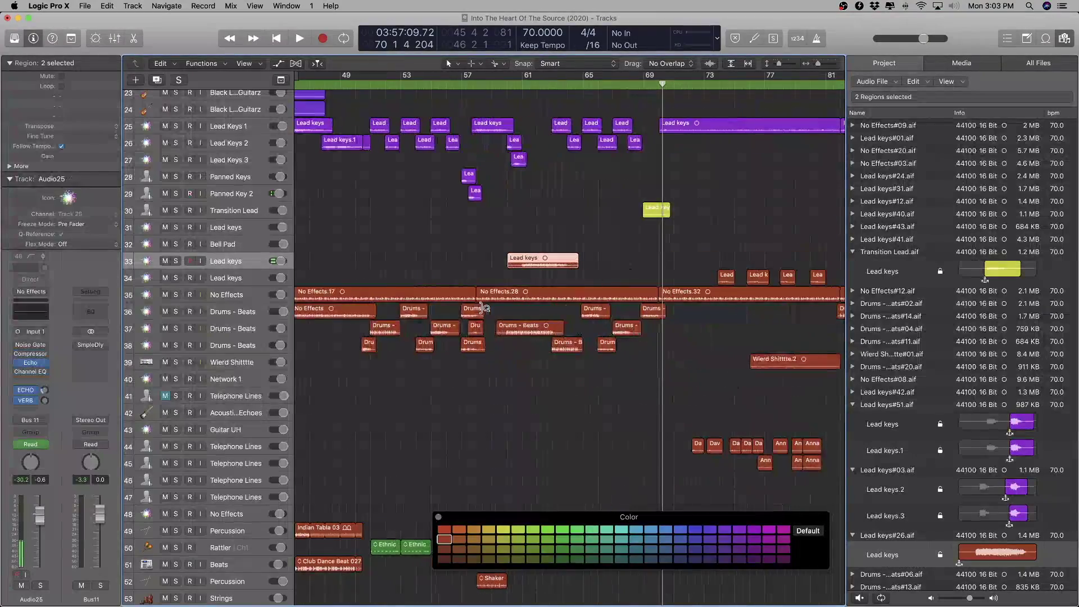
key(super+Down)
key(super+Down)
key(super+Down)
key(super+Down)
key(ctrl+s)
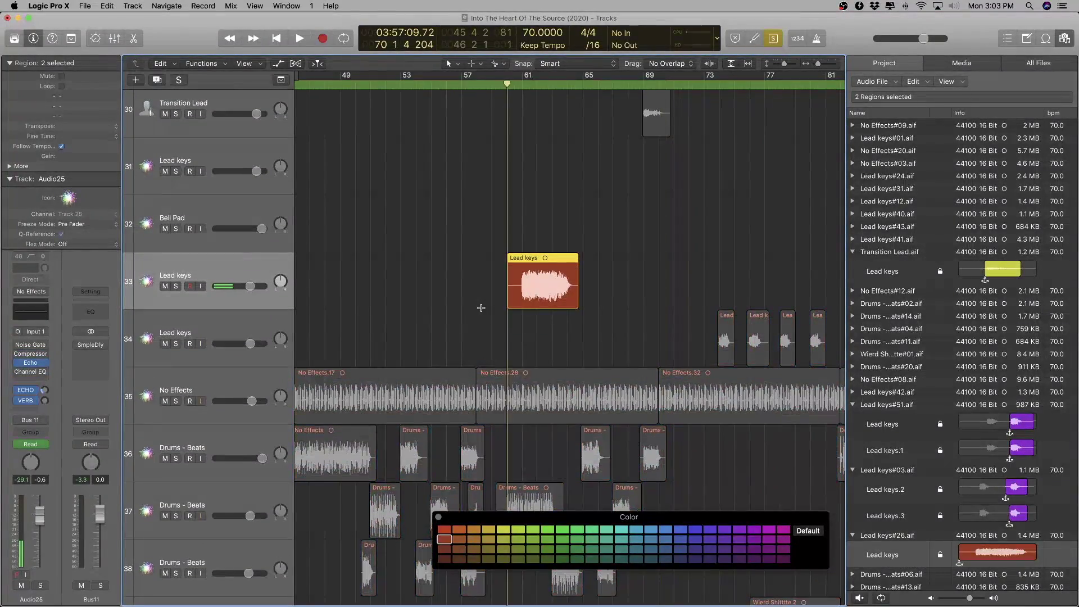
key(shift+space)
- Color the Lead keys region near bar 60 on track 33 bright purple while it plays
key(super+Right)
key(super+Right)
key(super+Right)
key(super+Right)
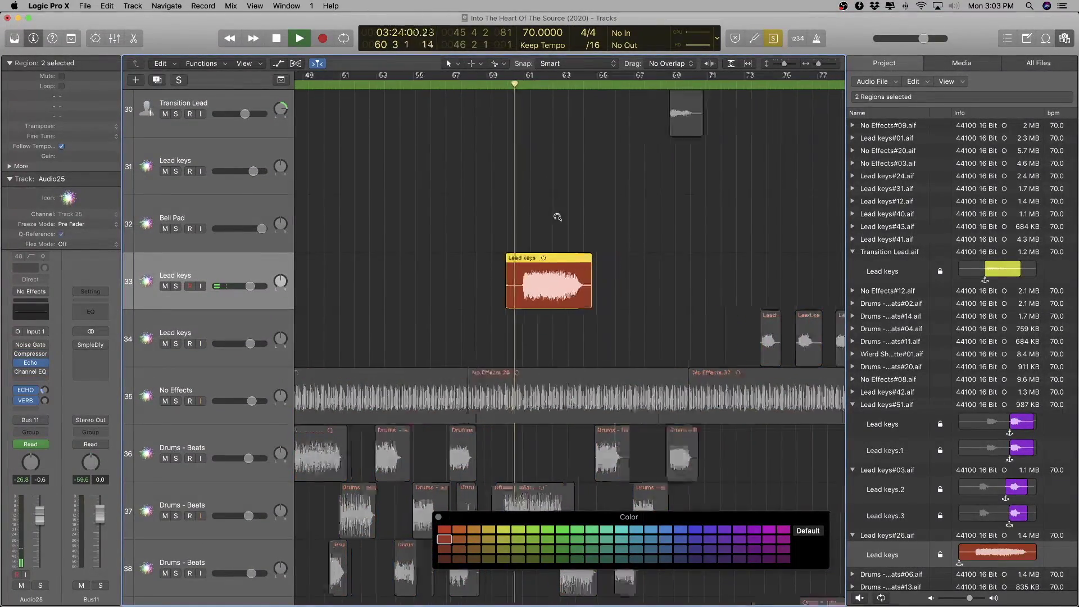
scroll(563, 238, up, 5)
scroll(563, 238, down, 7)
scroll(563, 238, down, 4)
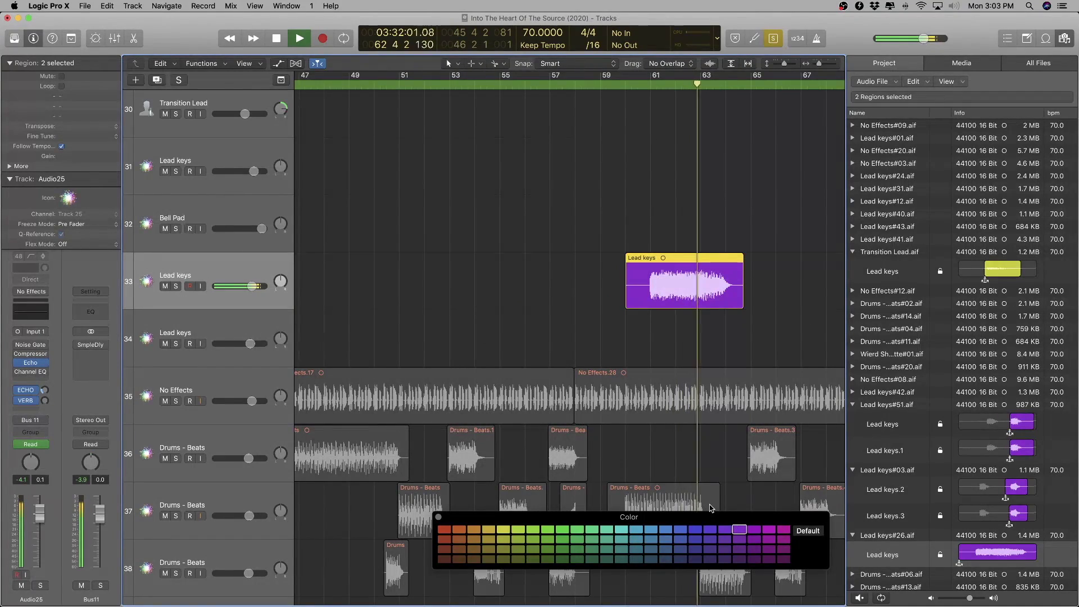
- Play the Lead keys region near bar 94 on track 33 and color it bright red
scroll(613, 333, down, 4)
scroll(614, 333, right, 6)
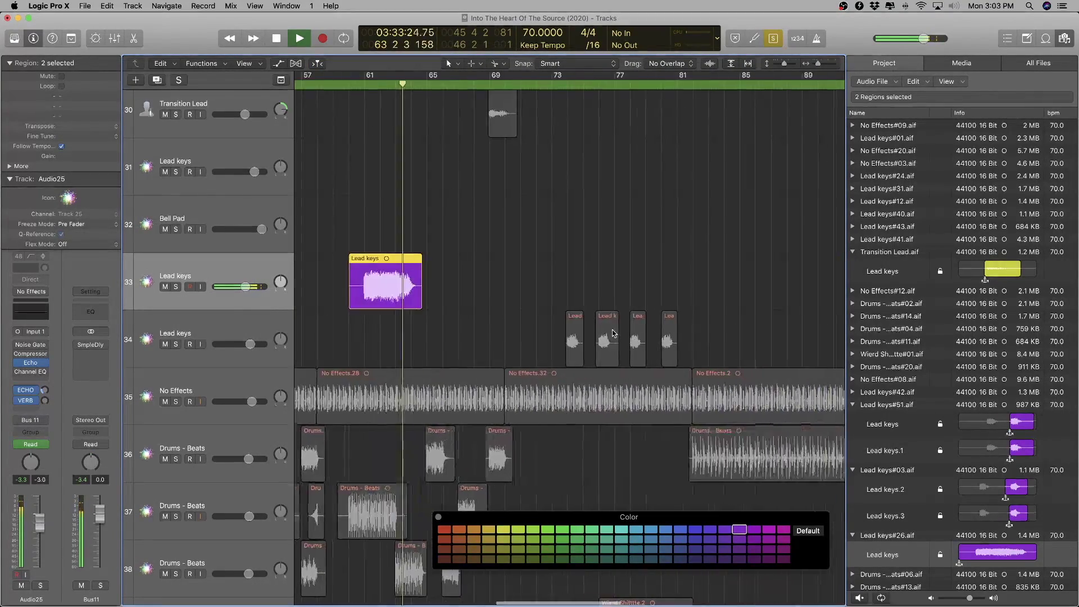
scroll(614, 334, down, 5)
scroll(614, 333, up, 1)
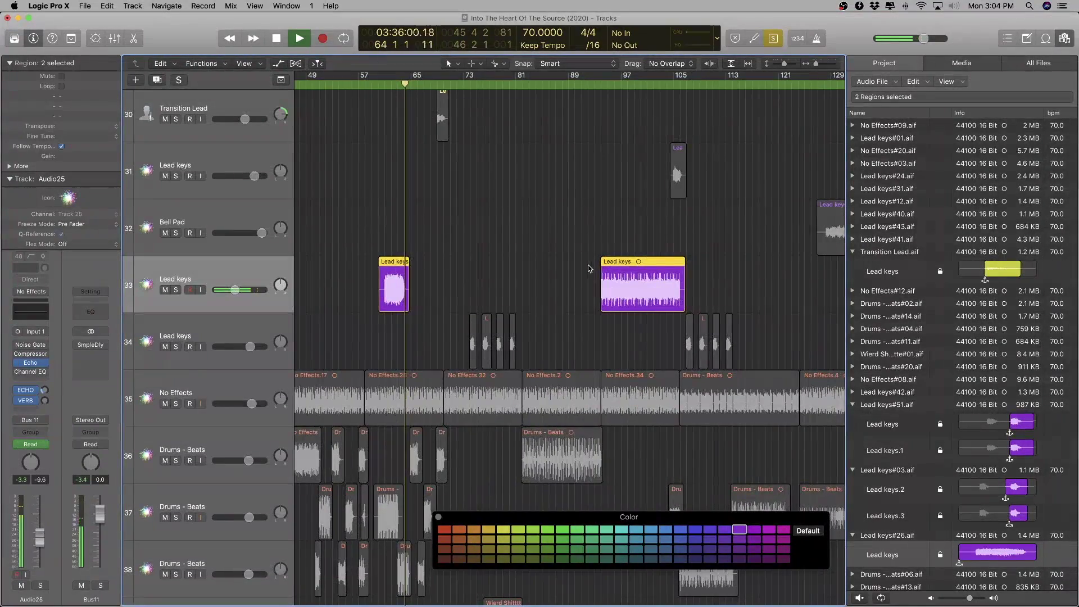
click(649, 283)
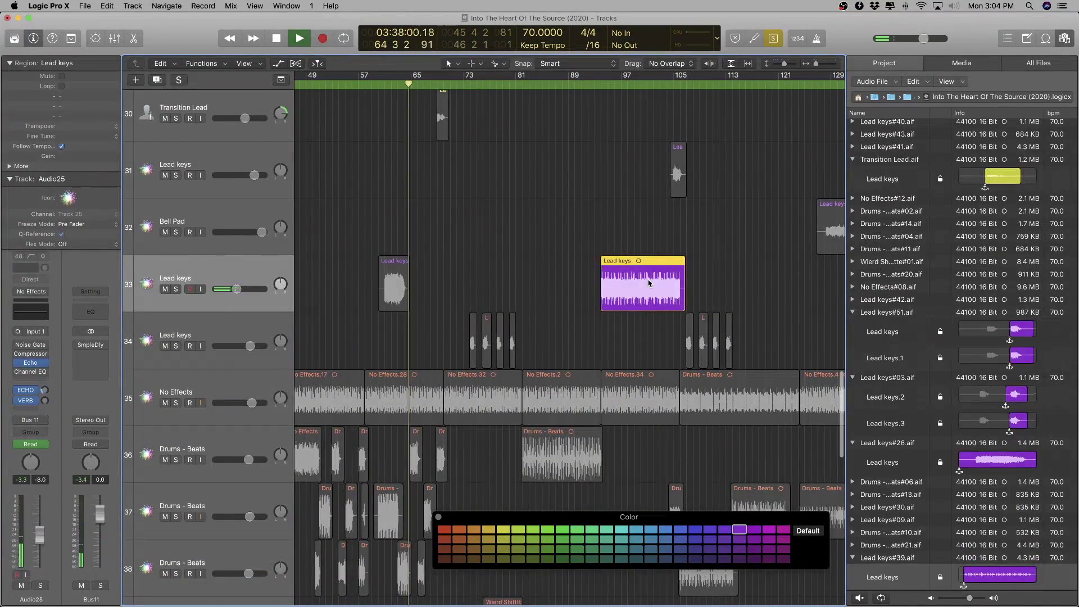
scroll(648, 285, up, 5)
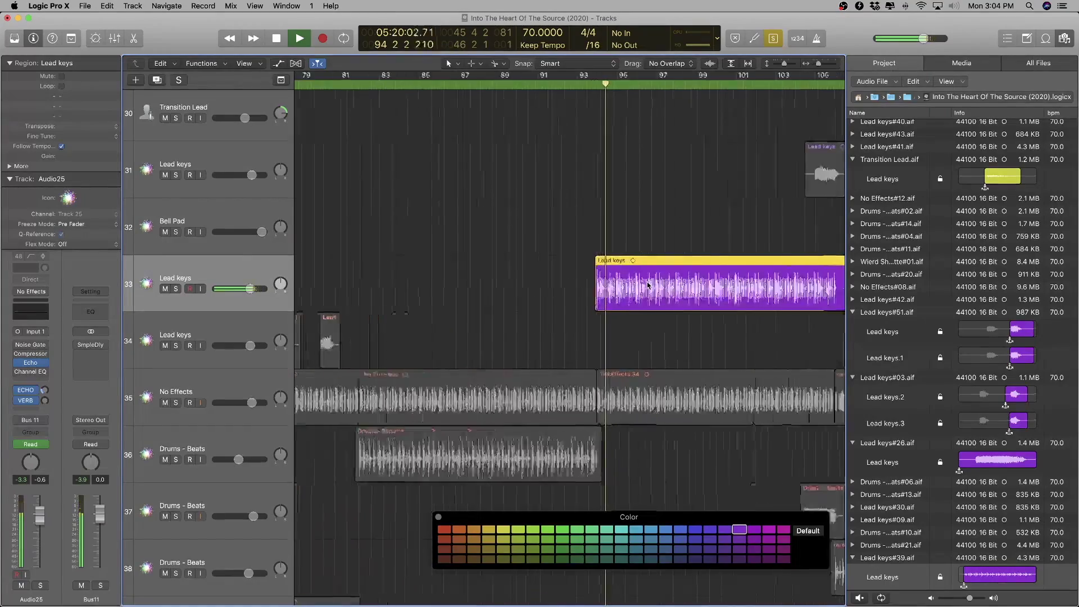
scroll(646, 284, down, 4)
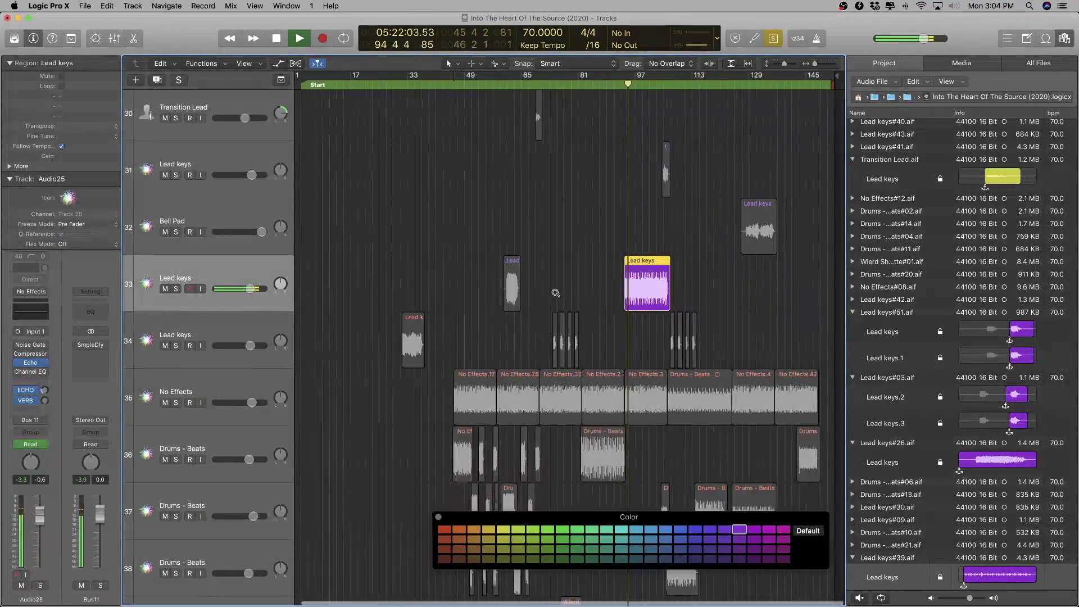
scroll(646, 285, up, 6)
click(444, 529)
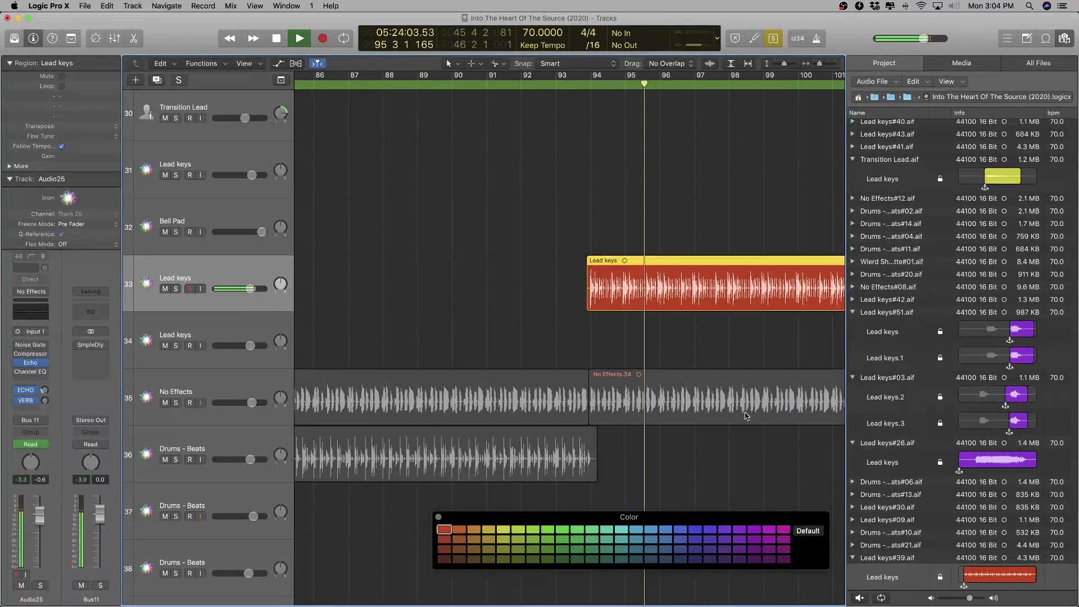
- Rename the audio file Lead keys#39.aif as "Delayed out Drumbt"
click(888, 559)
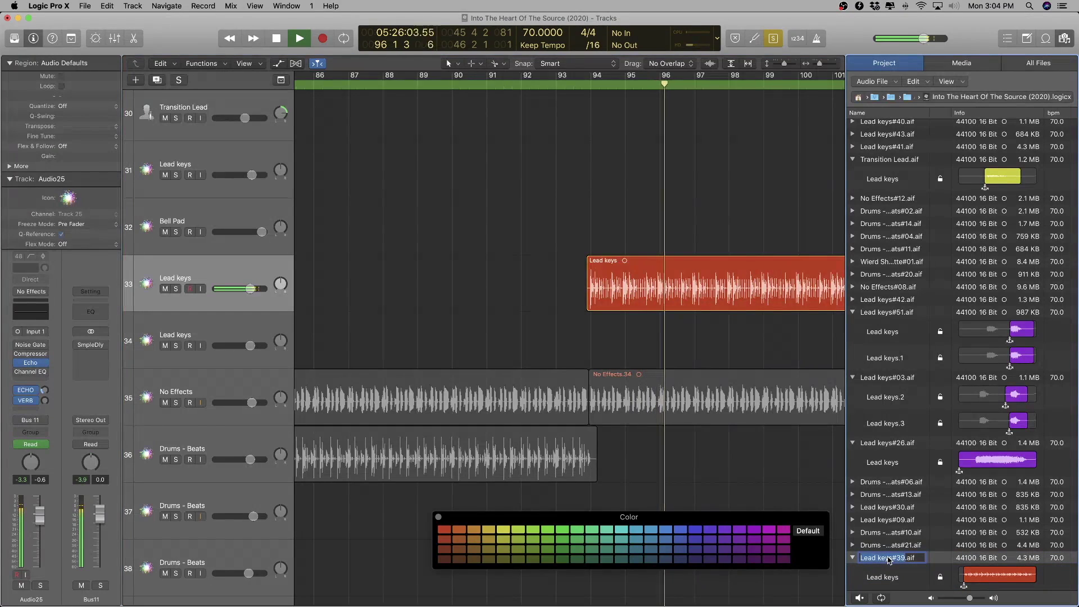
text(Del)
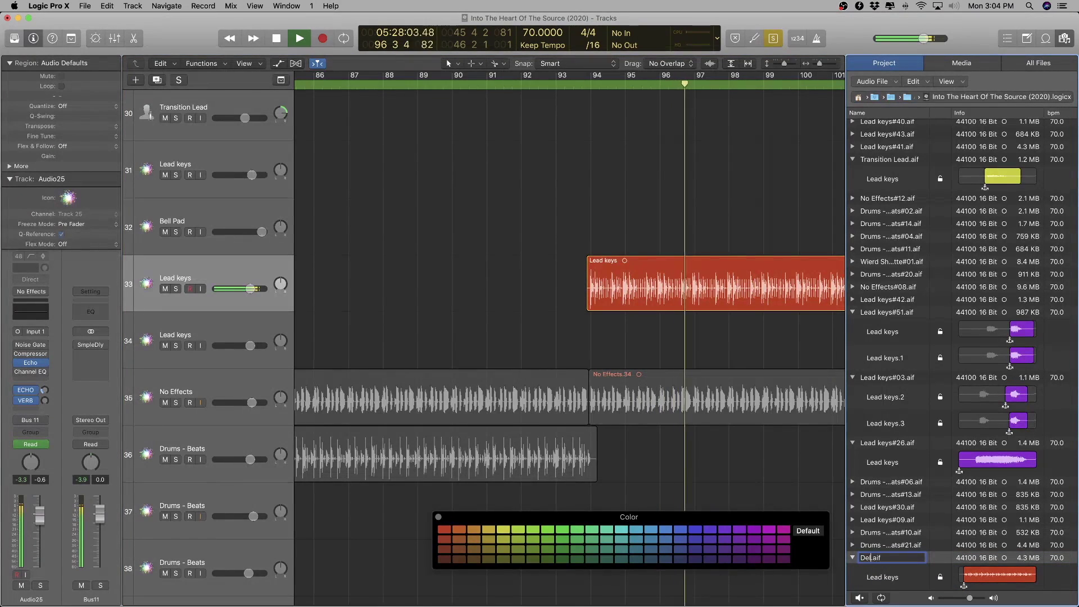
text(ayed out)
text( Drumb)
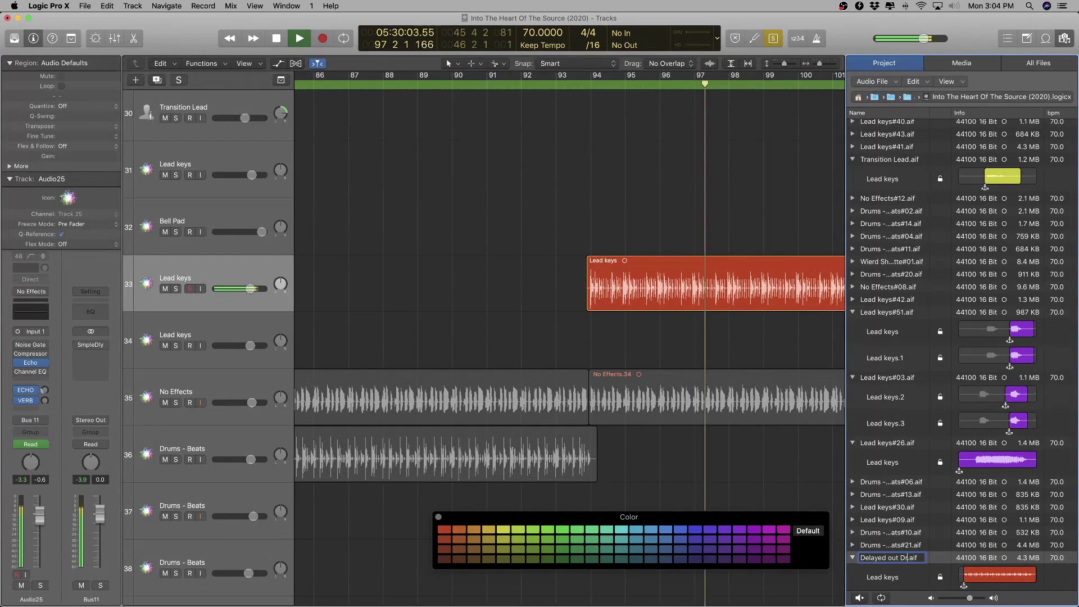
key(Return)
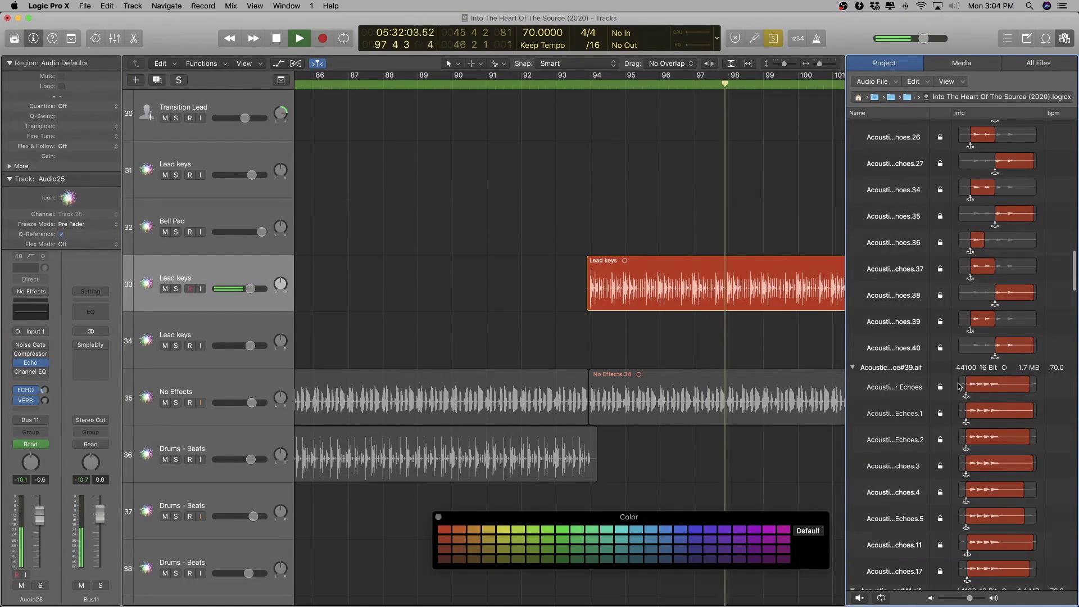
- Add a track named Delayed Drumbeat below track 33 and move the red Lead keys region near bar 94 onto it
scroll(511, 291, down, 10)
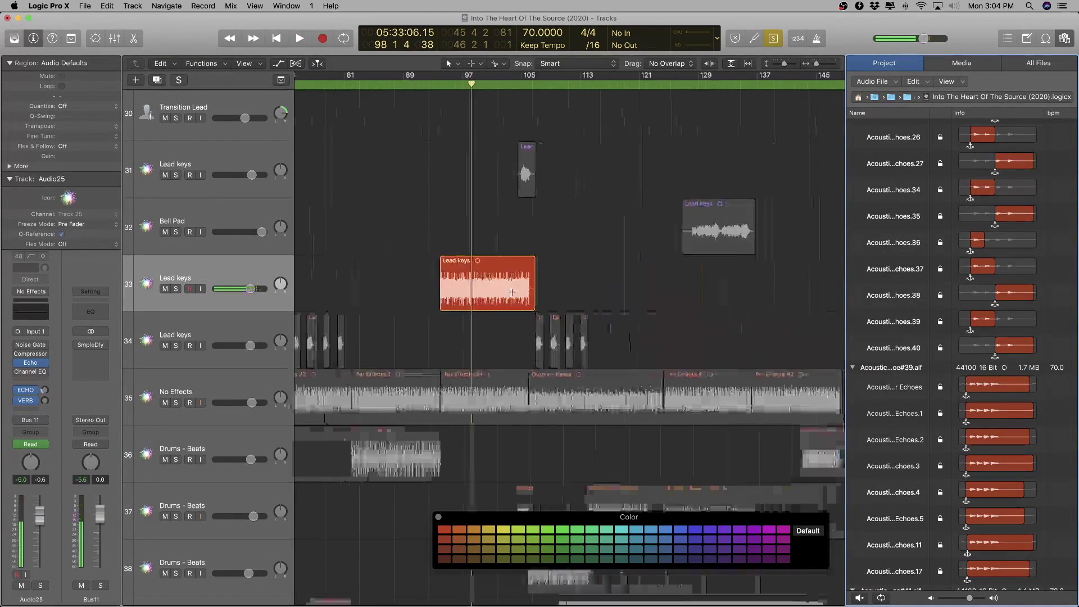
scroll(512, 293, up, 6)
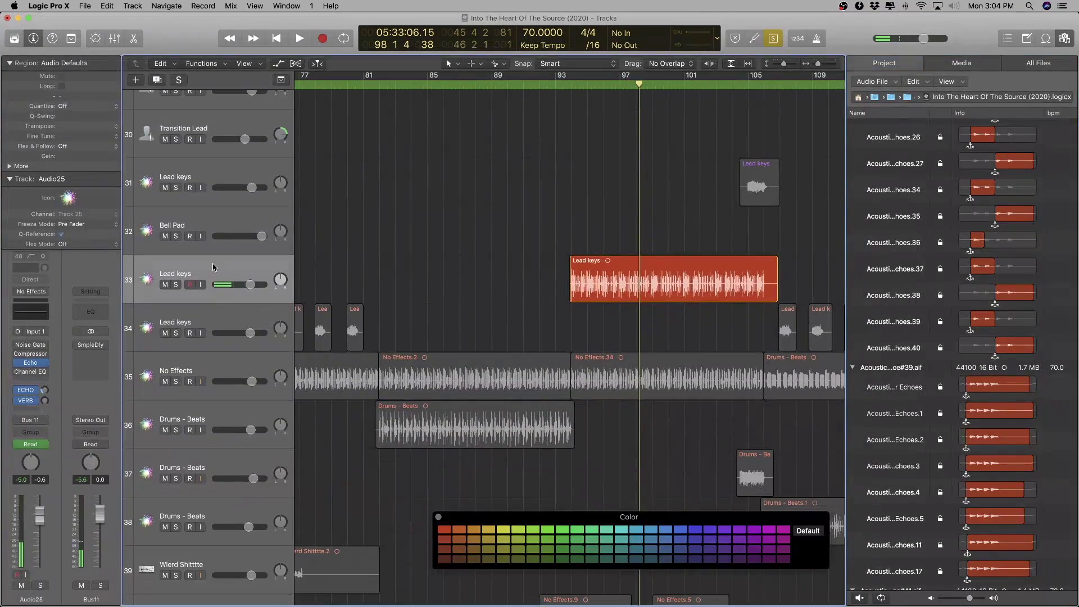
click(255, 308)
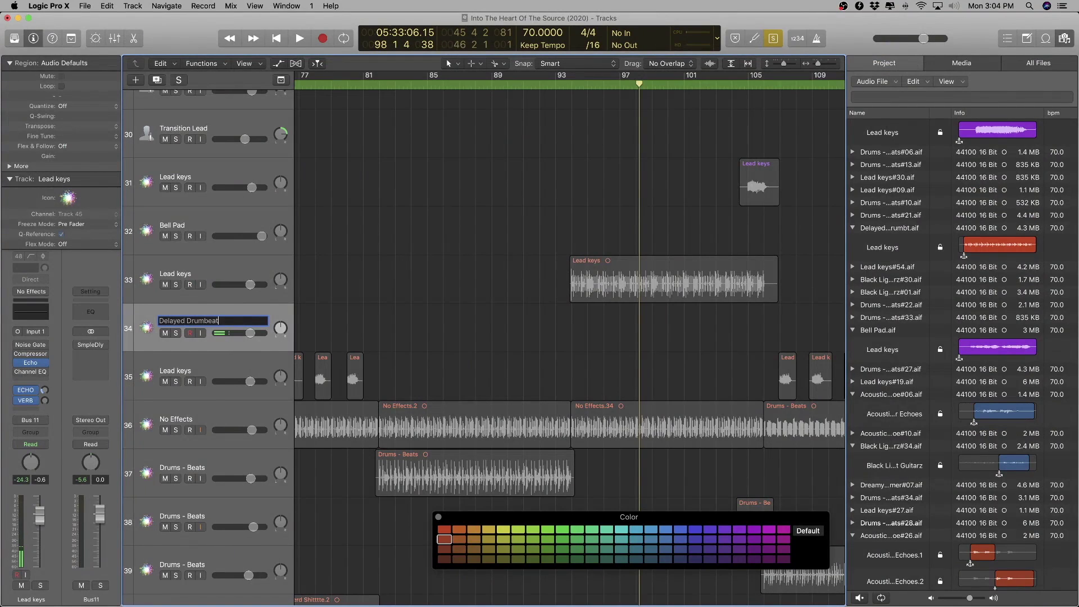
drag(645, 281, 639, 316)
click(609, 210)
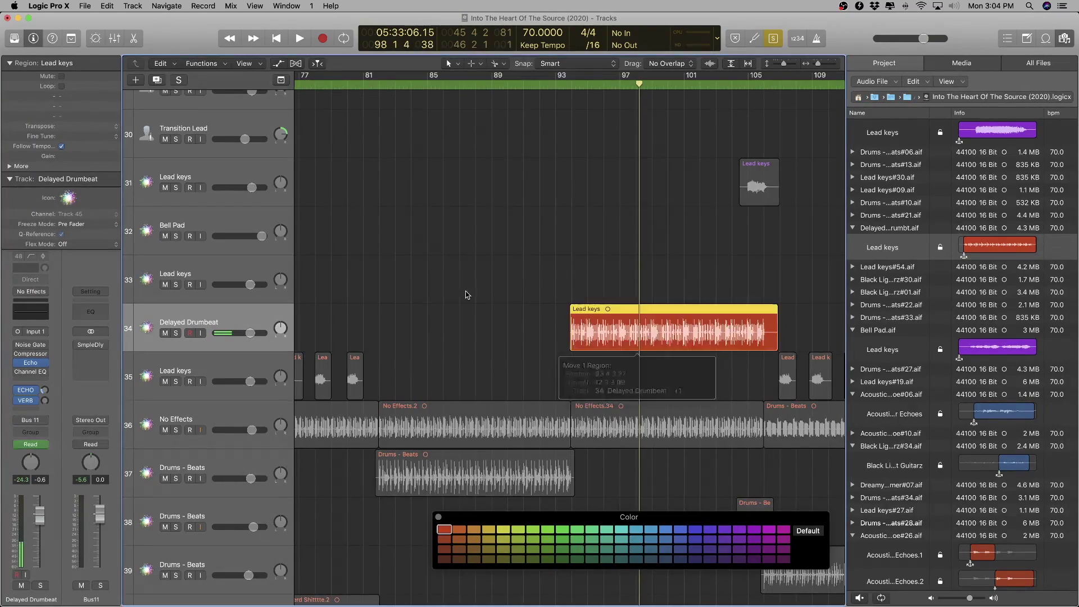
- Select the purple Lead keys region near bar 60 on track 33 and play it
scroll(431, 326, down, 5)
scroll(431, 327, up, 5)
scroll(431, 330, left, 2)
scroll(431, 330, left, 8)
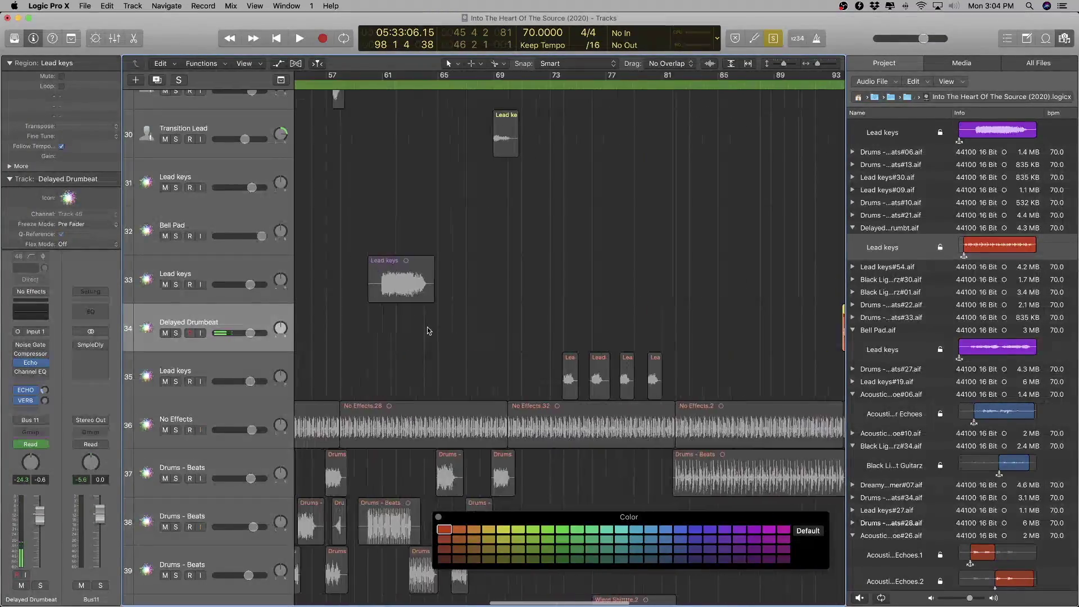
click(514, 286)
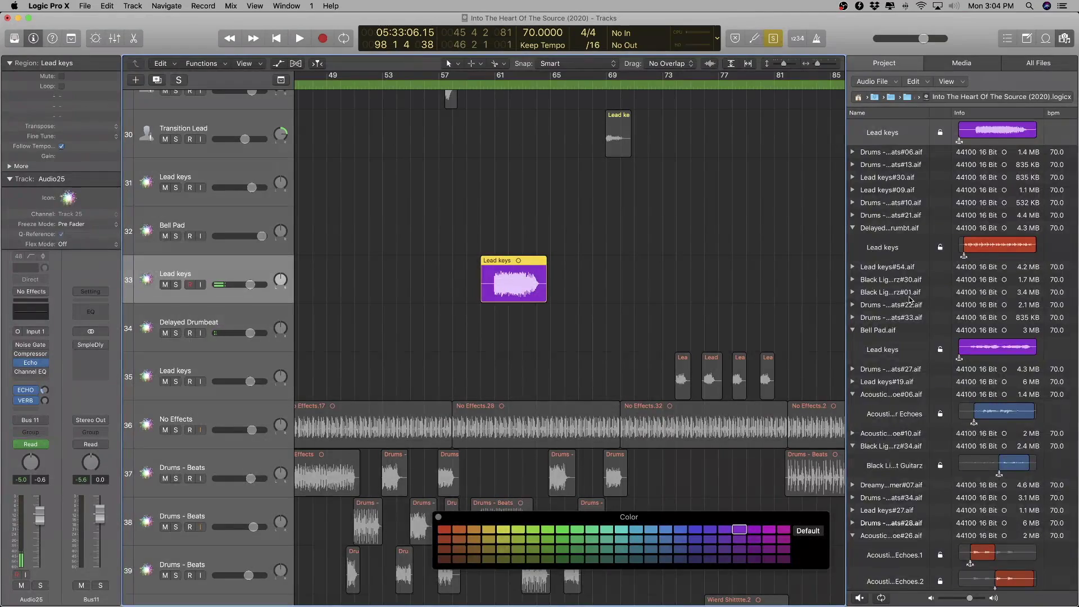
scroll(905, 281, up, 5)
key(space)
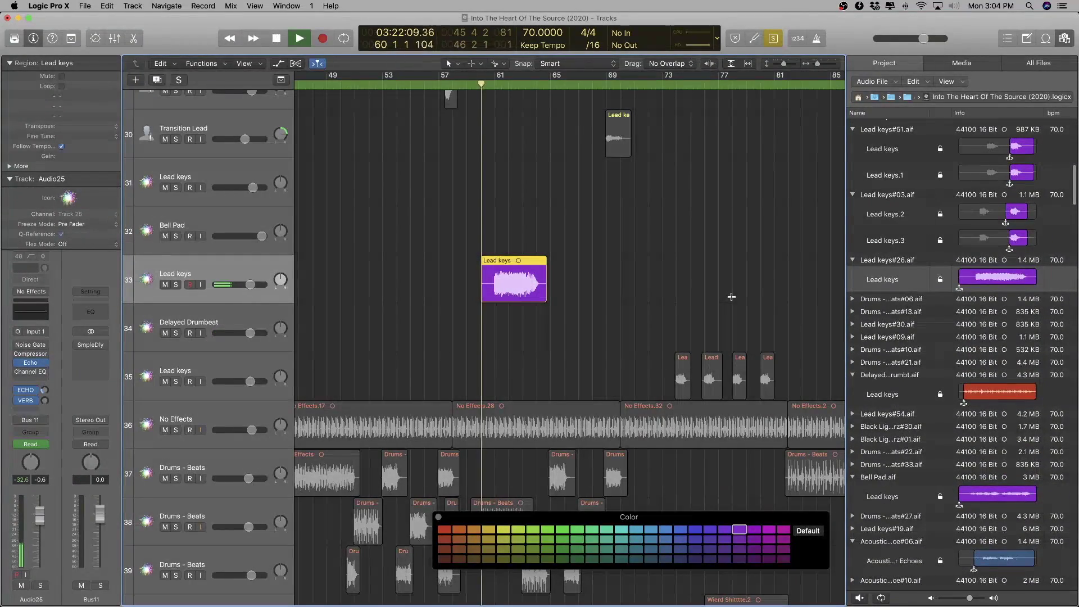
- Rename the audio file Lead keys#26.aif as Crazy Solo and copy the new name
double_click(895, 261)
text(Crazy So)
key(super+shift+Left)
key(super+c)
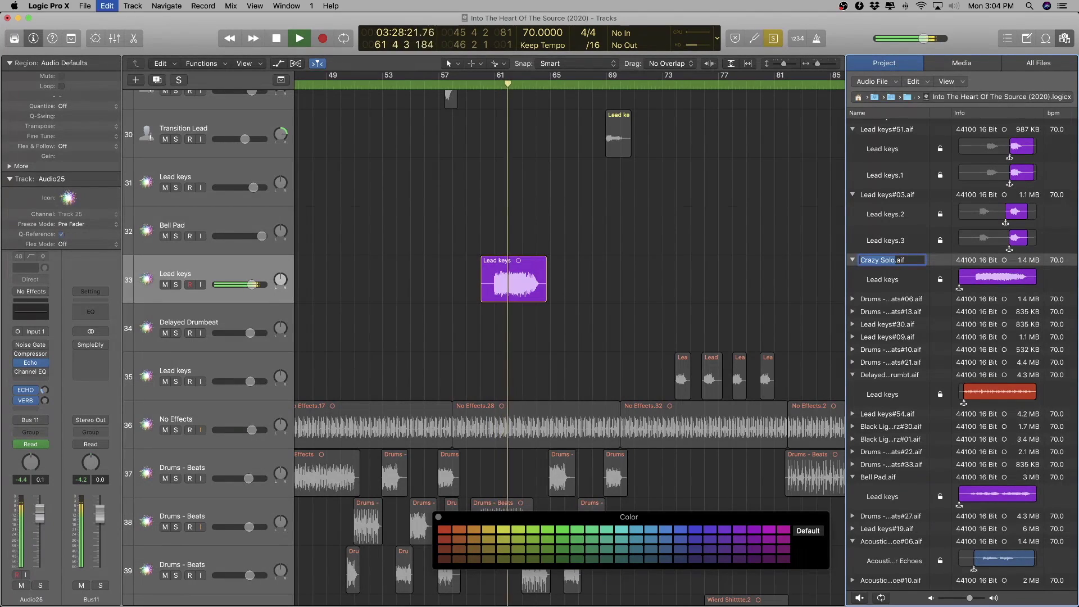
key(Return)
- Rename track 33 with the copied name, Crazy Solo
double_click(190, 278)
key(super+v)
key(Return)
scroll(500, 333, down, 3)
scroll(499, 333, down, 3)
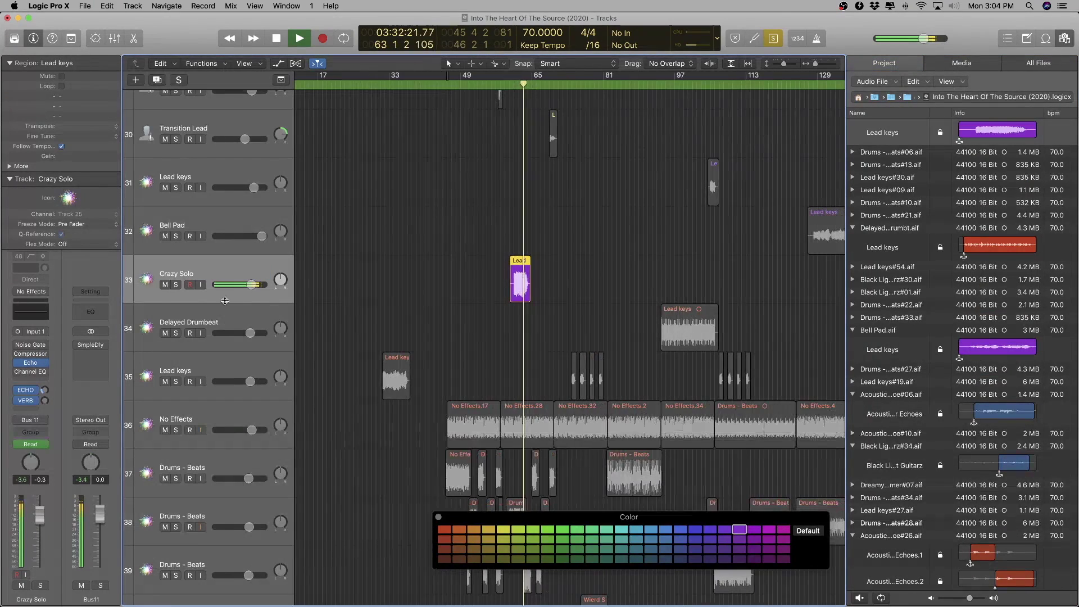
- Open track color assignment for the Crazy Solo track to show the track color bars, keeping that track selected
right_click(222, 272)
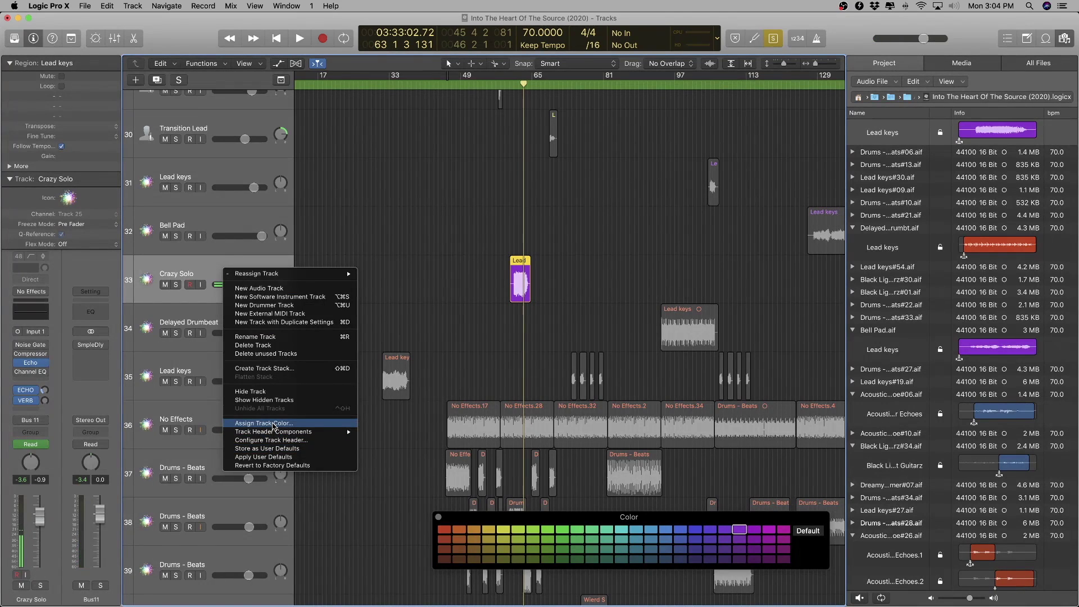
click(273, 424)
scroll(365, 329, right, 3)
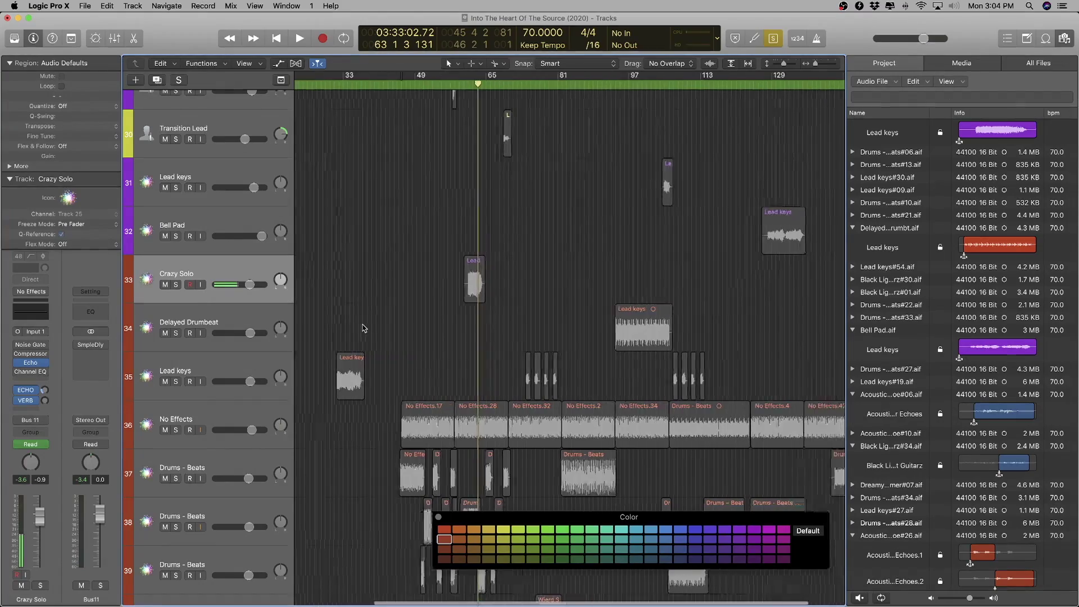
click(215, 268)
- Move the Melodic Drum BT track up to directly below the Crash track
scroll(298, 366, down, 10)
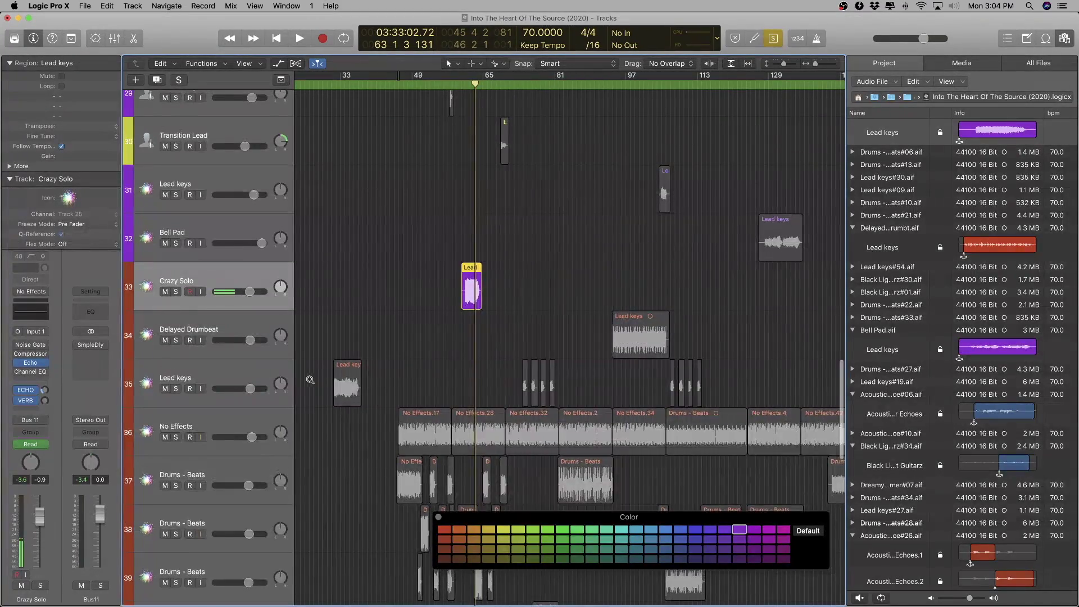
scroll(312, 380, down, 3)
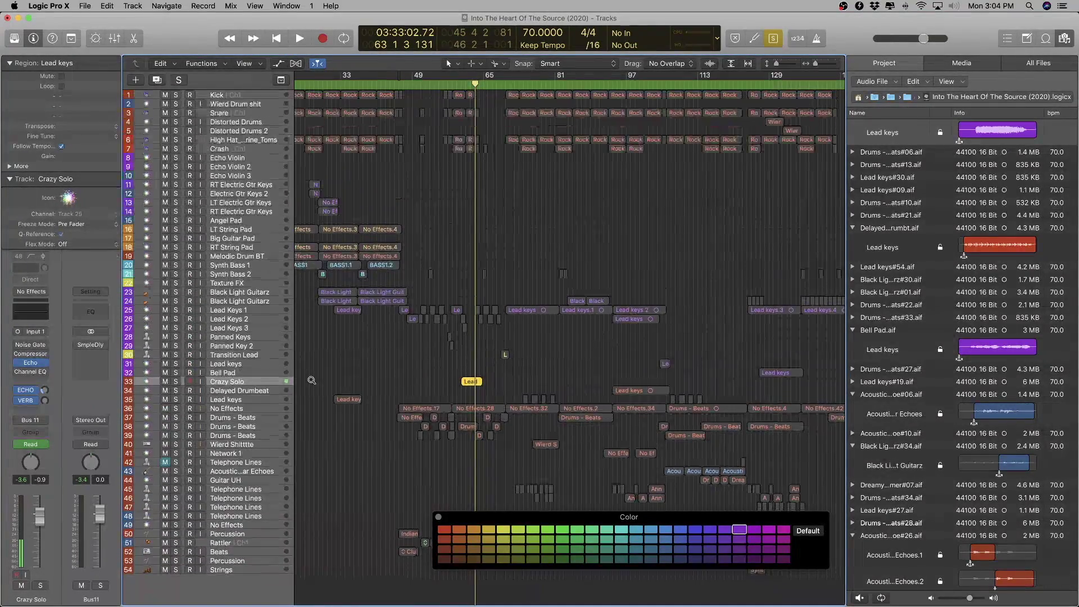
click(245, 257)
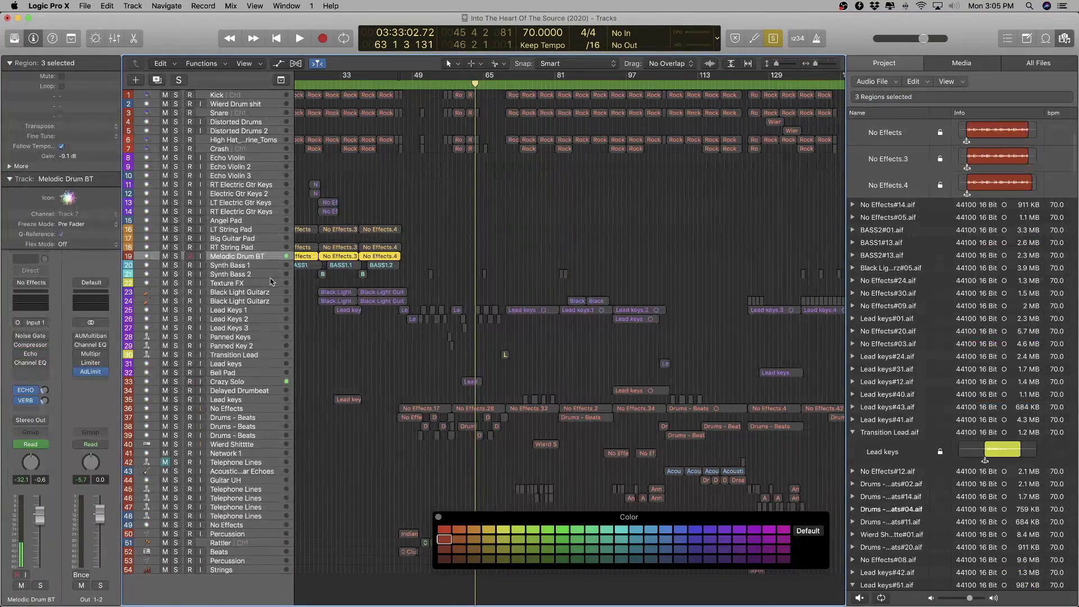
scroll(271, 282, up, 5)
scroll(271, 282, down, 3)
drag(245, 259, 245, 135)
scroll(244, 135, up, 5)
mouse_move(239, 215)
mouse_down()
mouse_move(236, 192)
mouse_move(248, 206)
mouse_up()
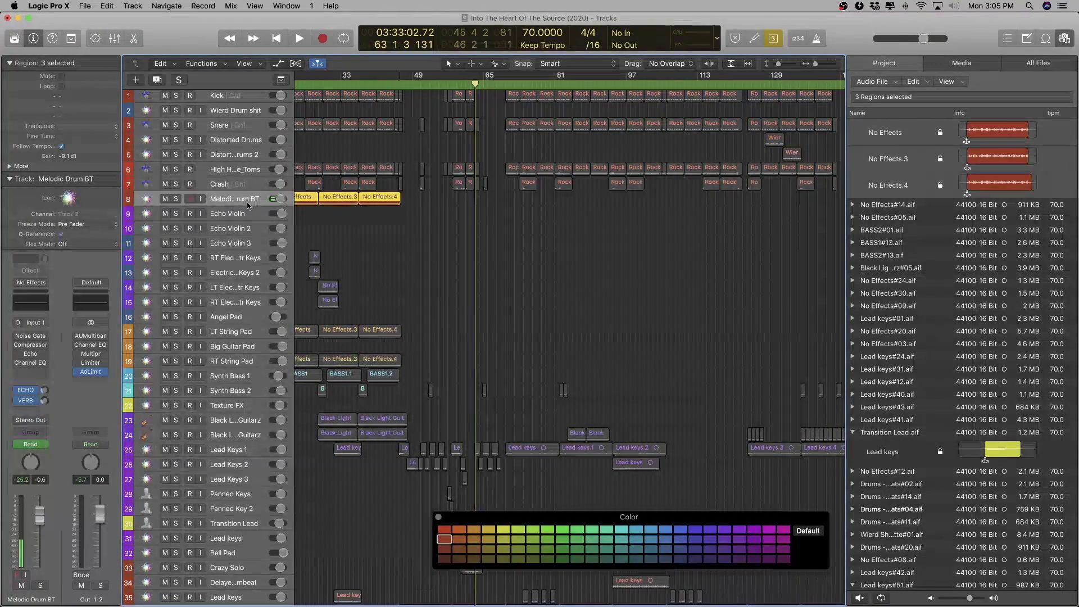
- Color the Wierd Drum shit track's channel strip red in the mixer
click(235, 116)
key(super+Left)
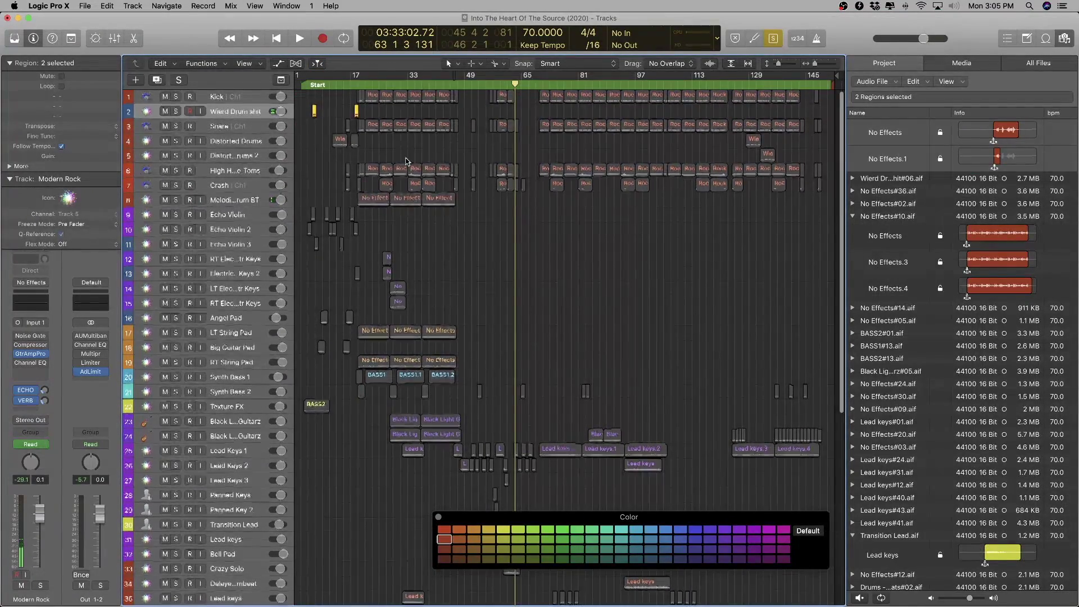
key(x)
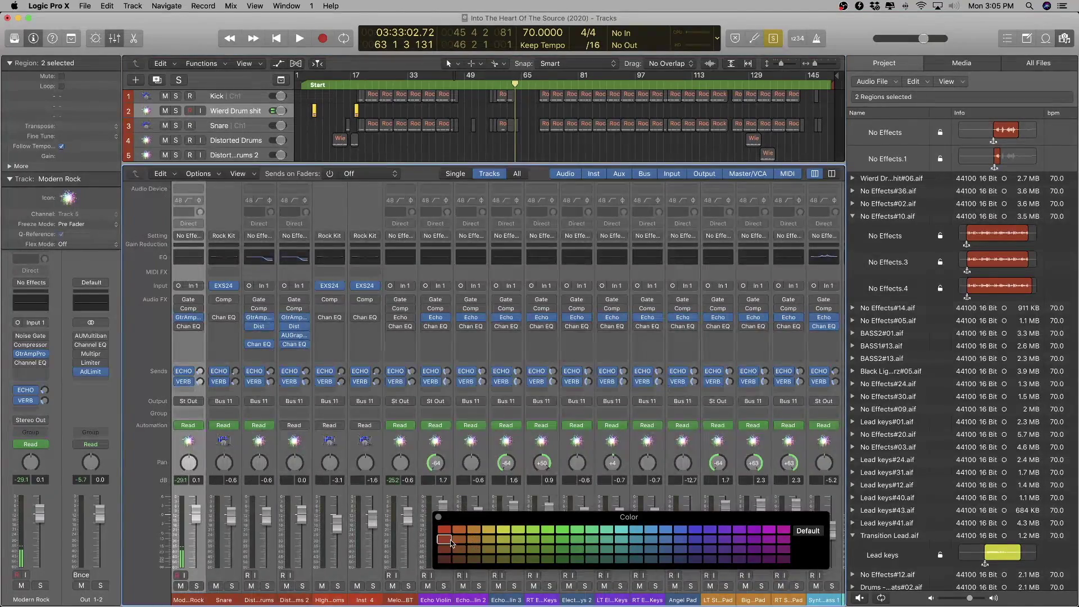
key(x)
- Color the channel strips from Echo Violin 3 through LT Electric Keys bright purple in the mixer
key(super+Right)
key(super+Right)
key(super+Right)
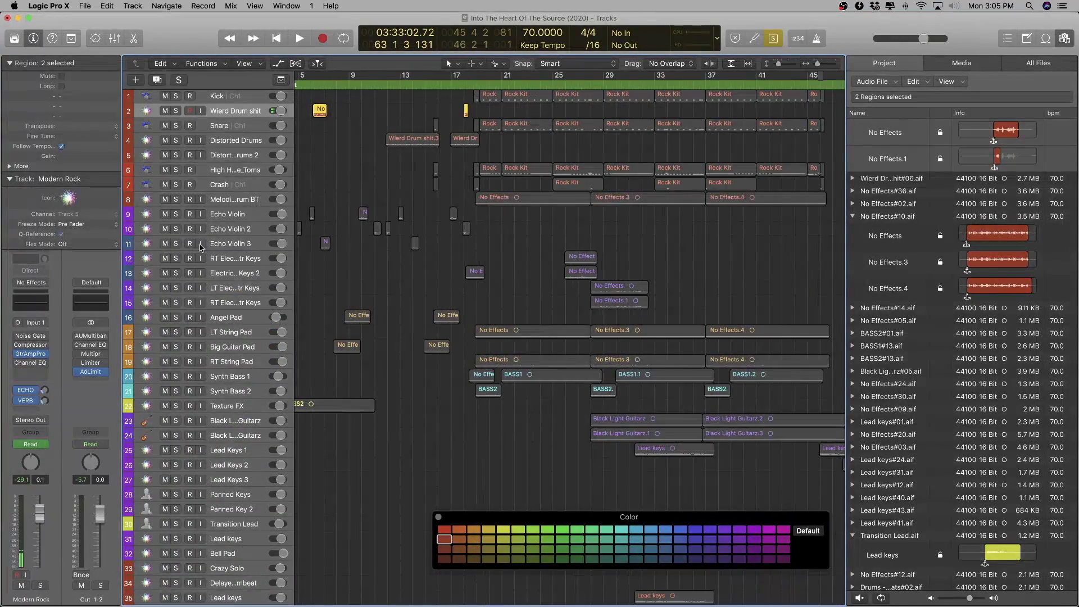
click(228, 247)
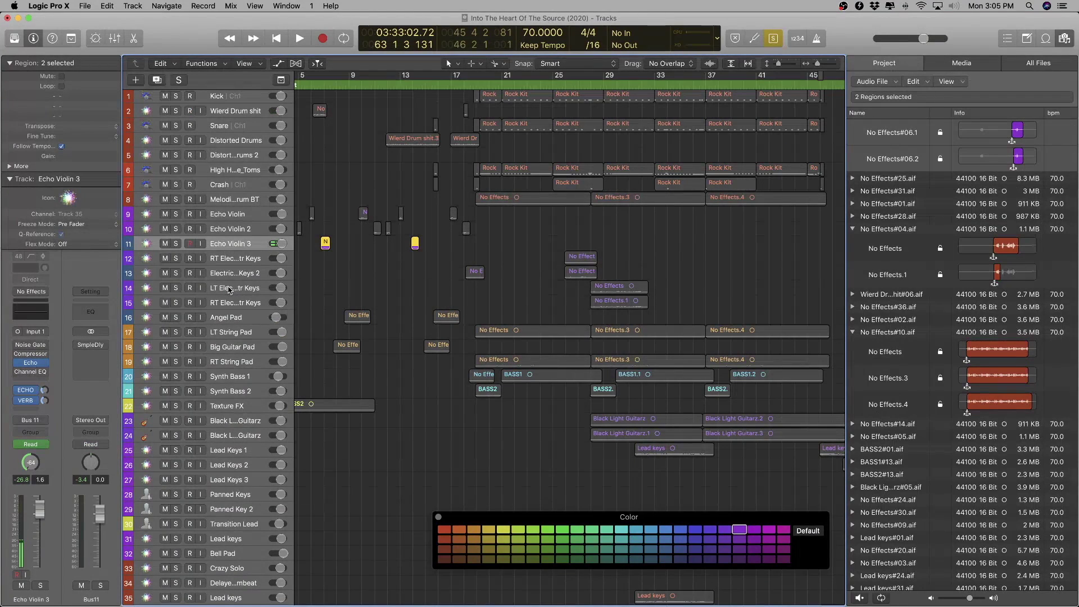
shift+click(230, 290)
key(x)
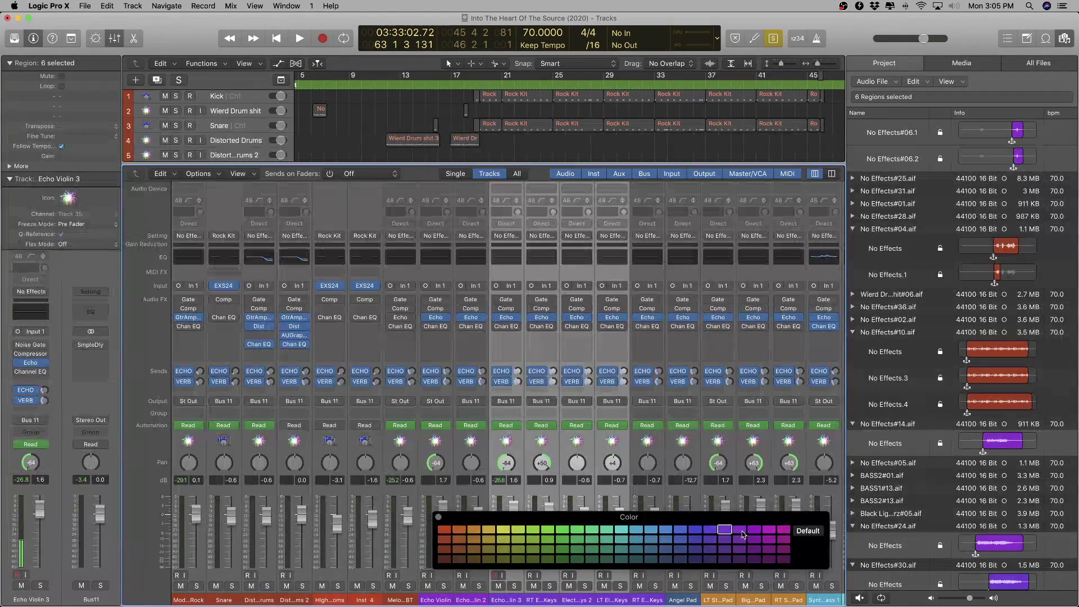
key(x)
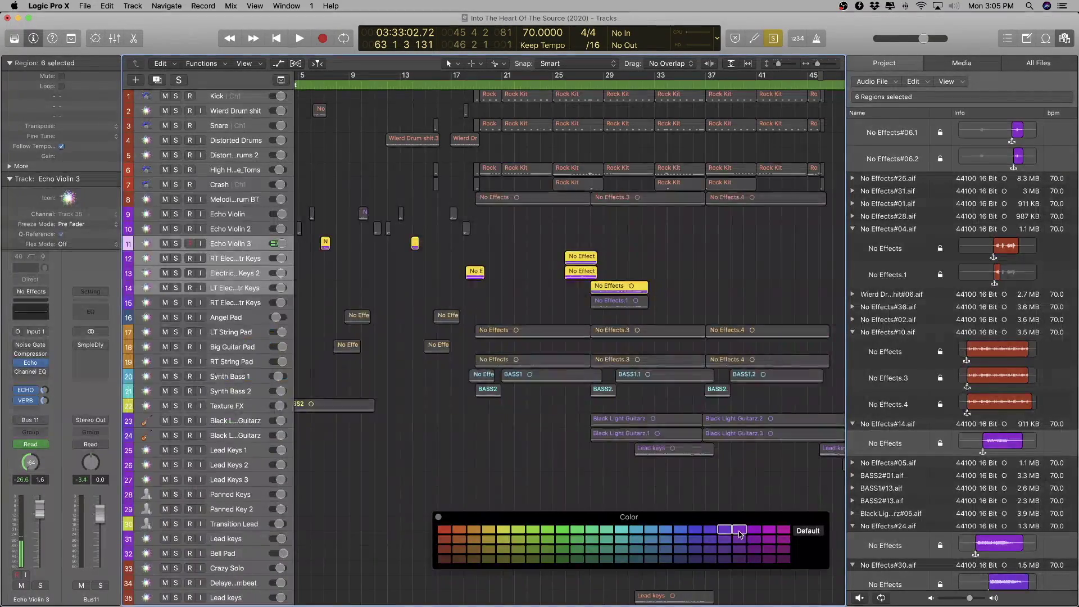
- Color the Angel Pad channel strip orange in the mixer to match its regions
click(253, 307)
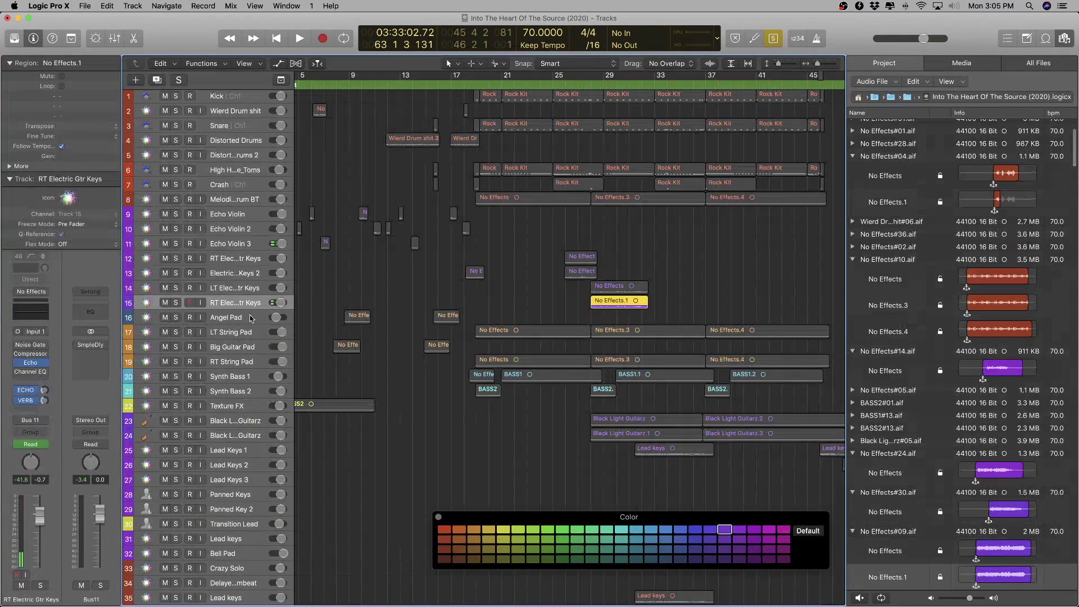
click(246, 320)
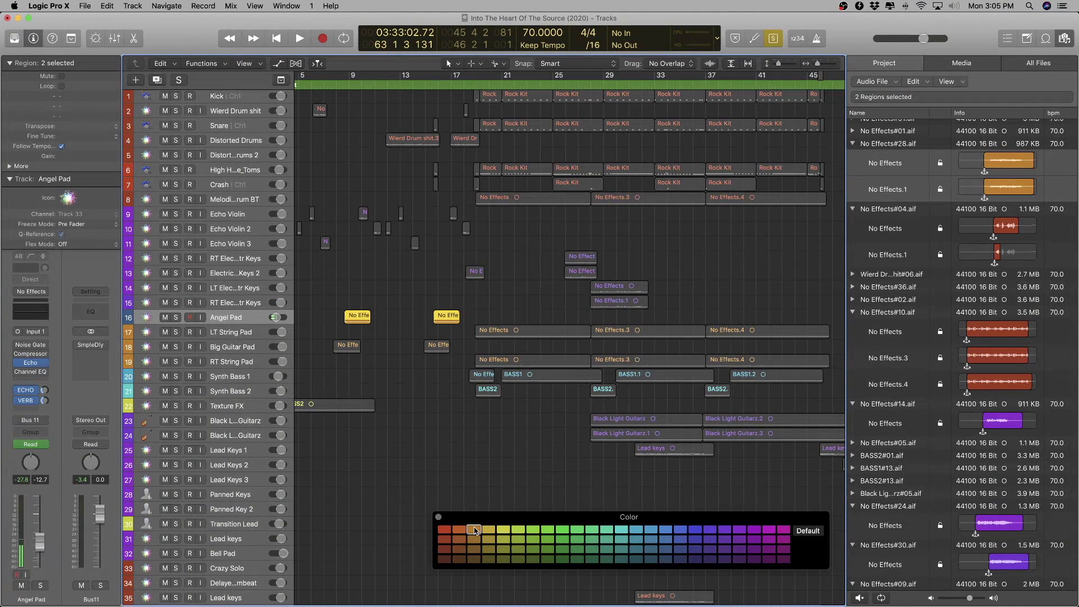
key(x)
key(x)
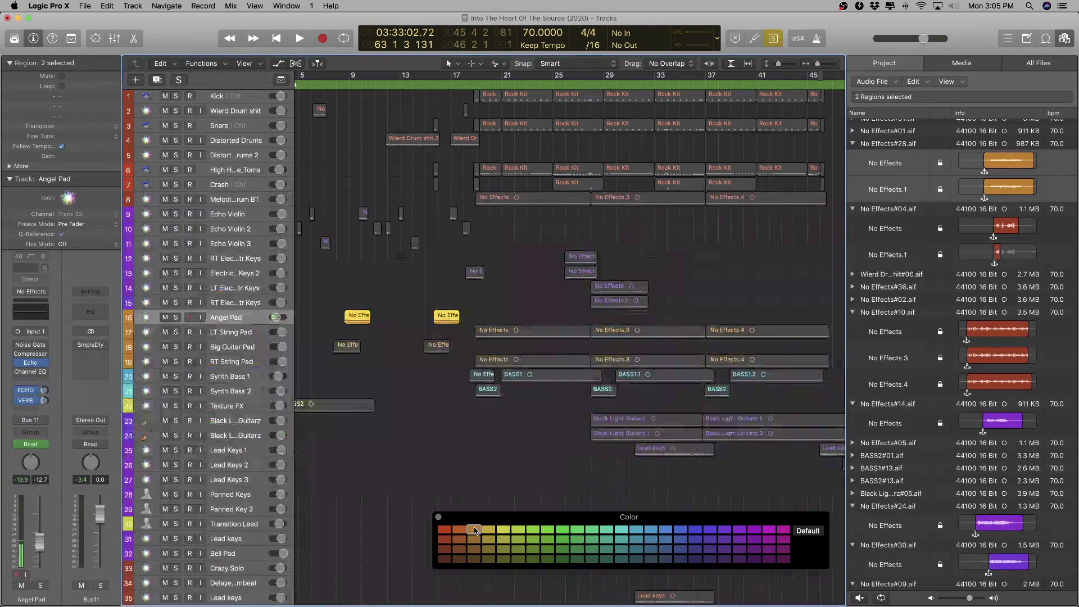
scroll(229, 365, down, 6)
scroll(229, 364, down, 4)
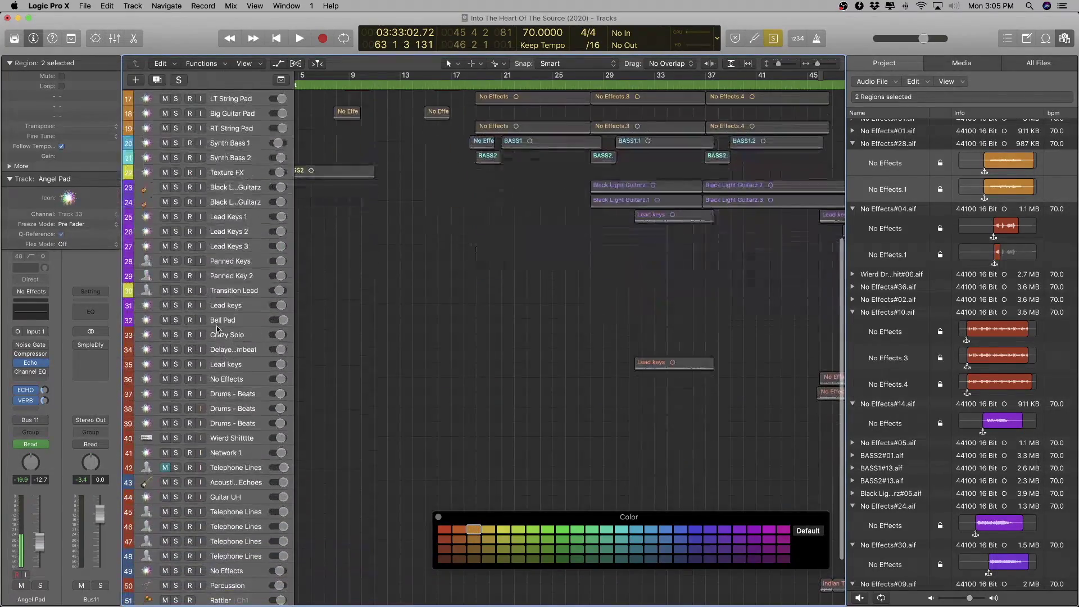
- Color the Crazy Solo track's channel strip purple in the mixer to match its region
click(220, 338)
scroll(524, 373, up, 5)
scroll(523, 372, down, 10)
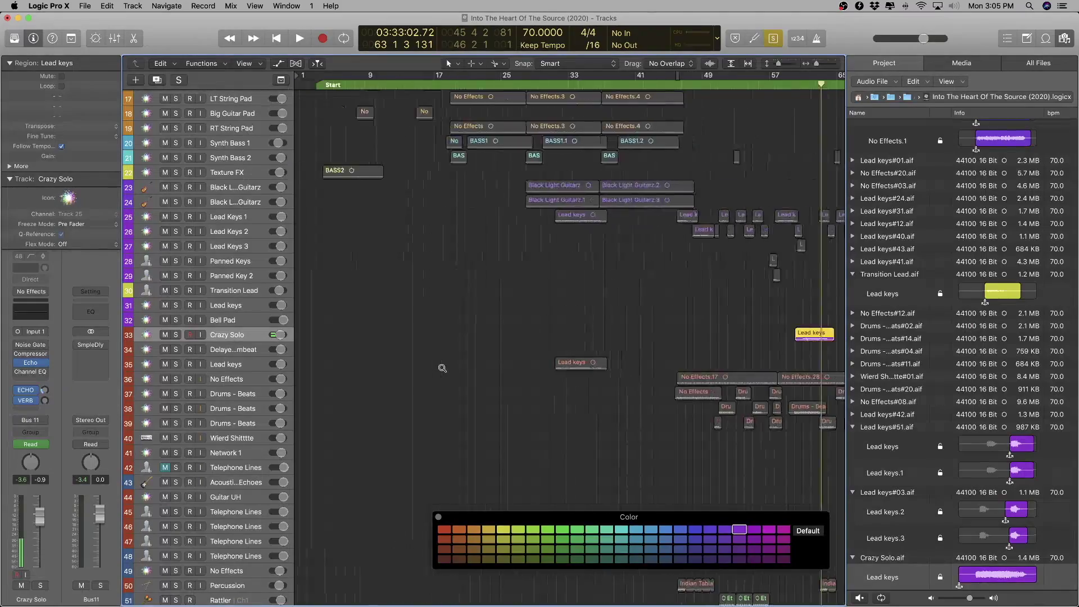
key(x)
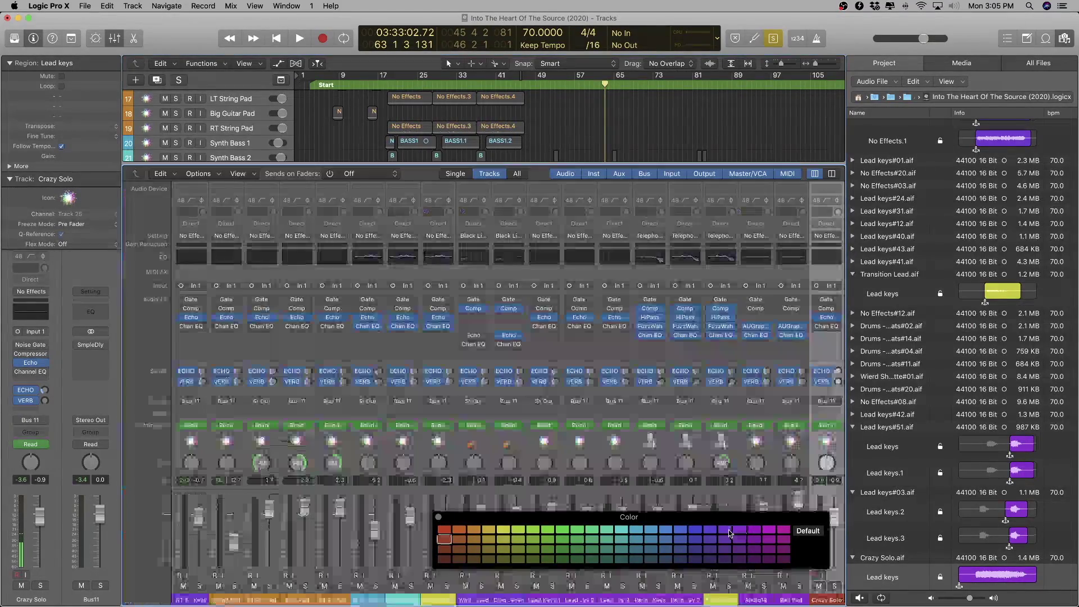
key(x)
scroll(511, 457, up, 3)
scroll(511, 454, down, 5)
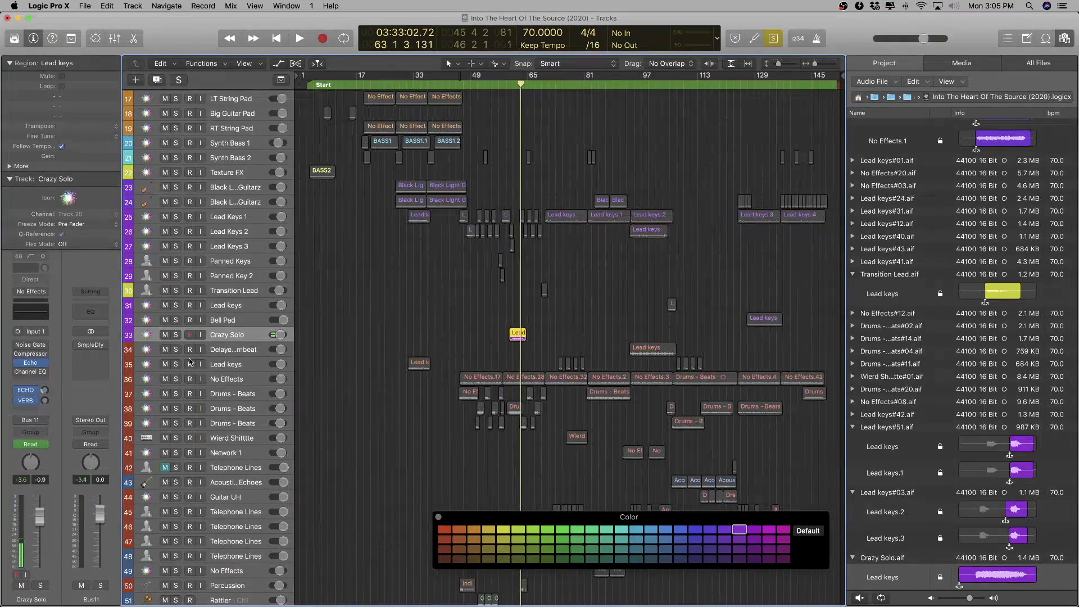
- Select the Lead keys track below Delayed Drumbeat and cue playback at the start of its first region
click(230, 368)
key(super+Right)
key(super+Right)
key(super+Right)
key(super+Right)
key(super+Right)
key(shift+space)
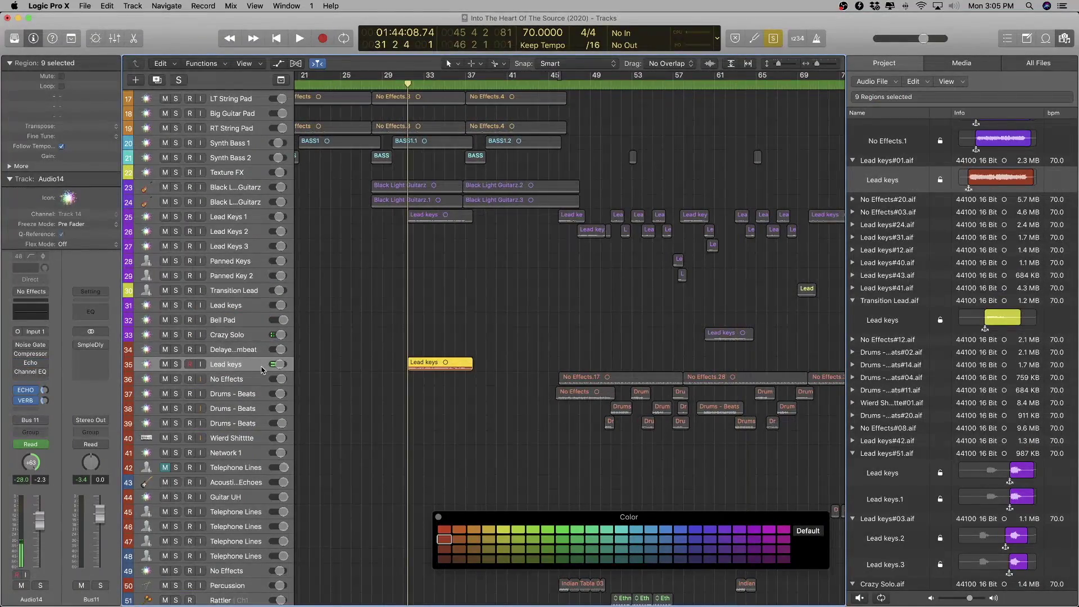
- Move the Delayed Drumbeat track up to directly below the Wierd Drum shit track
key(super+Down)
drag(243, 349, 220, 478)
scroll(296, 315, down, 10)
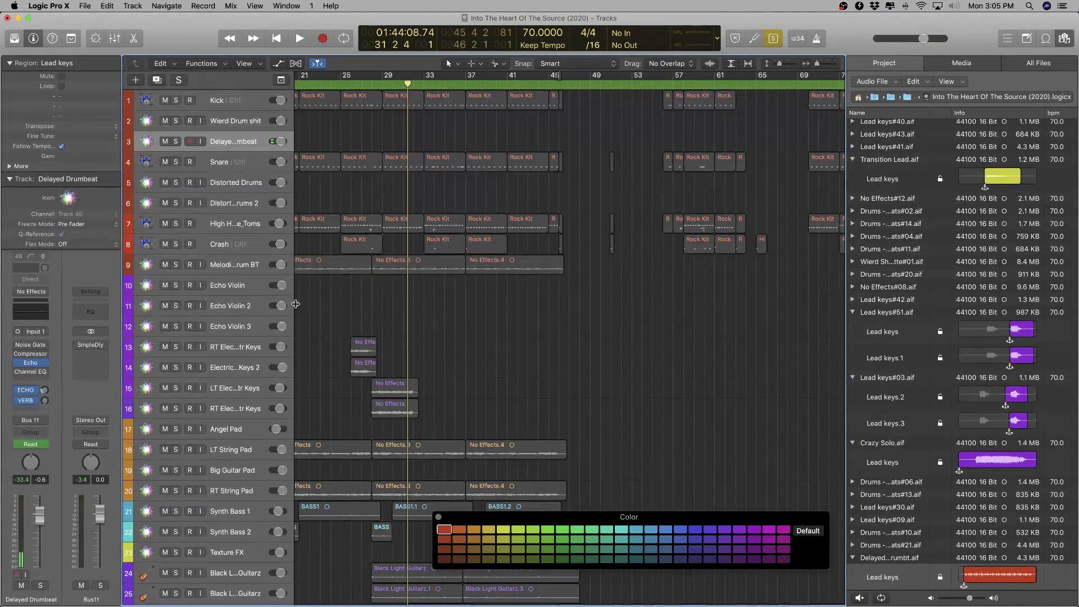
- Audition the first region of the red Lead keys track 35 in solo, playing from its start
scroll(297, 315, down, 5)
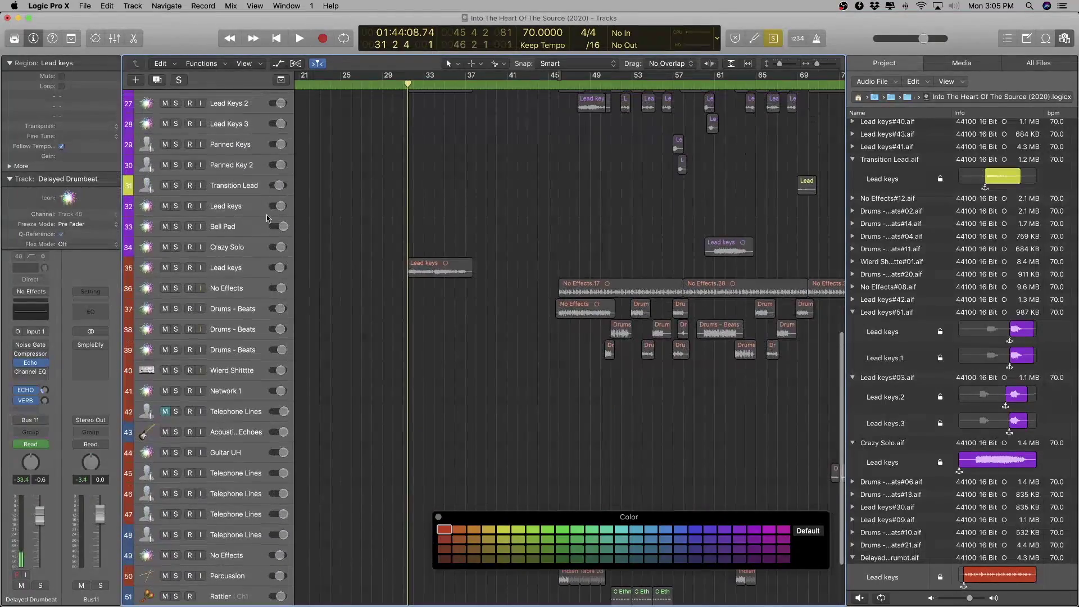
click(247, 270)
scroll(513, 316, up, 5)
key(space)
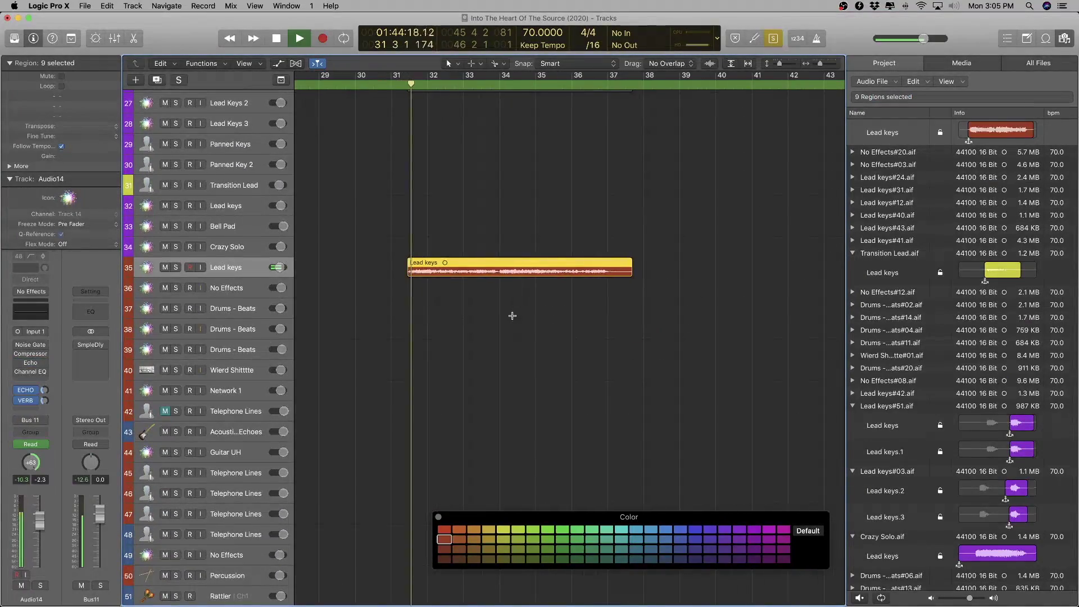
scroll(513, 315, down, 1)
scroll(512, 316, down, 8)
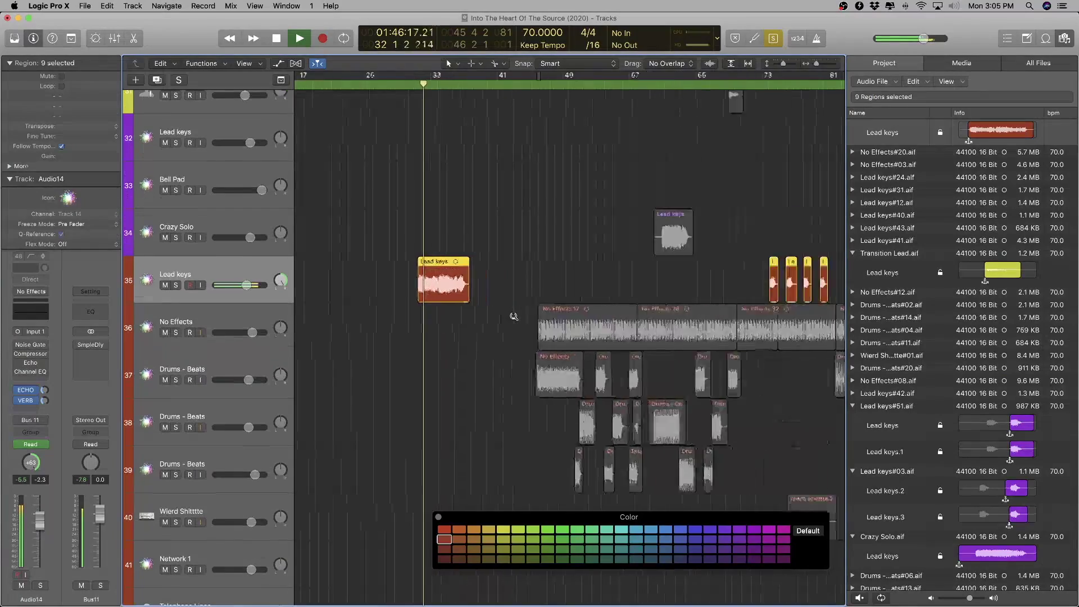
scroll(513, 316, up, 8)
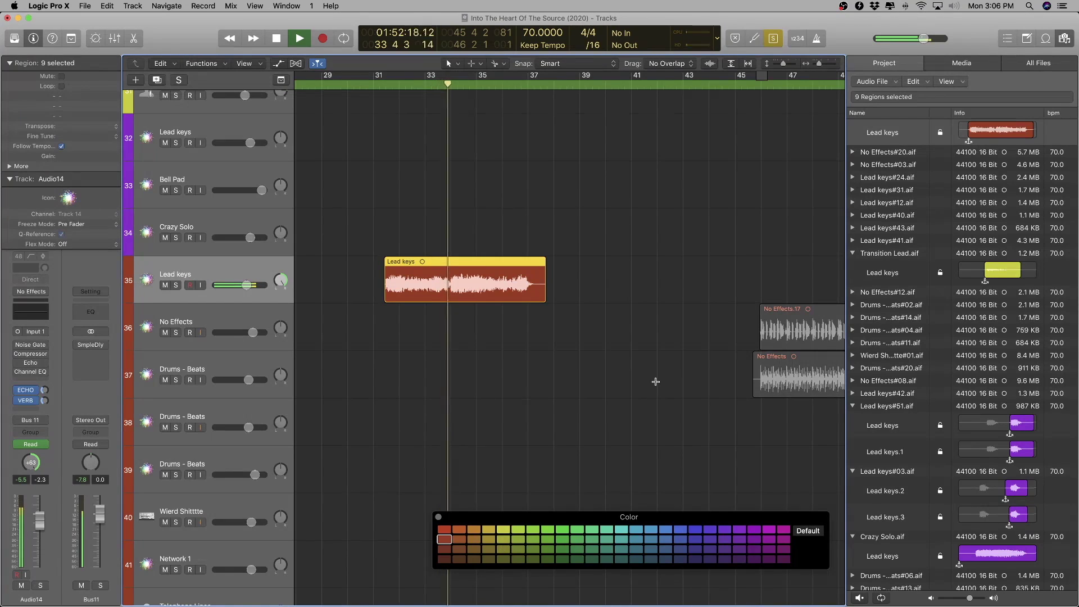
scroll(718, 368, down, 8)
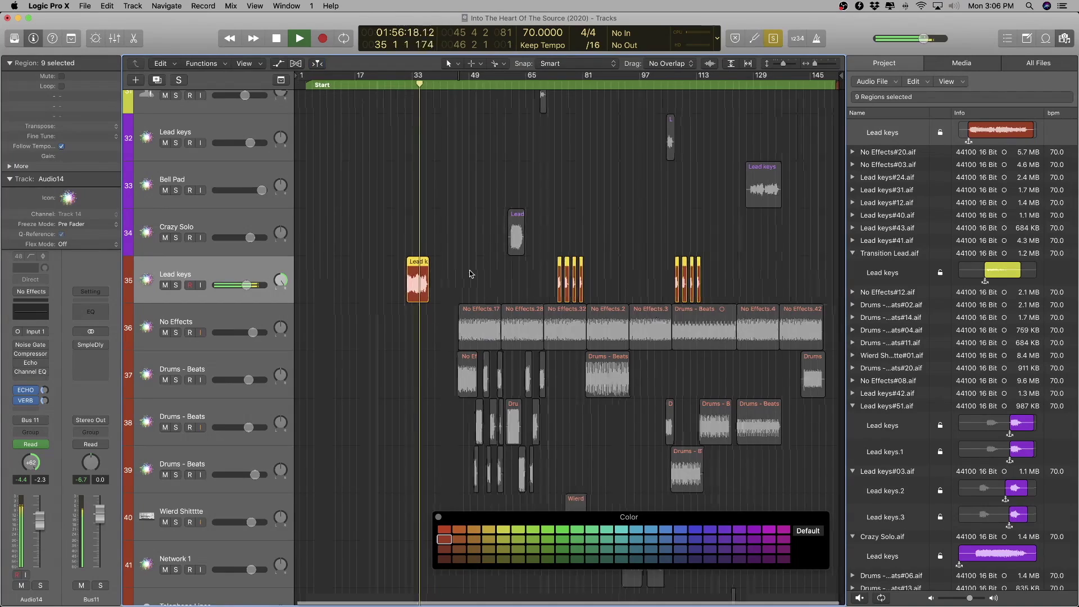
scroll(389, 266, up, 8)
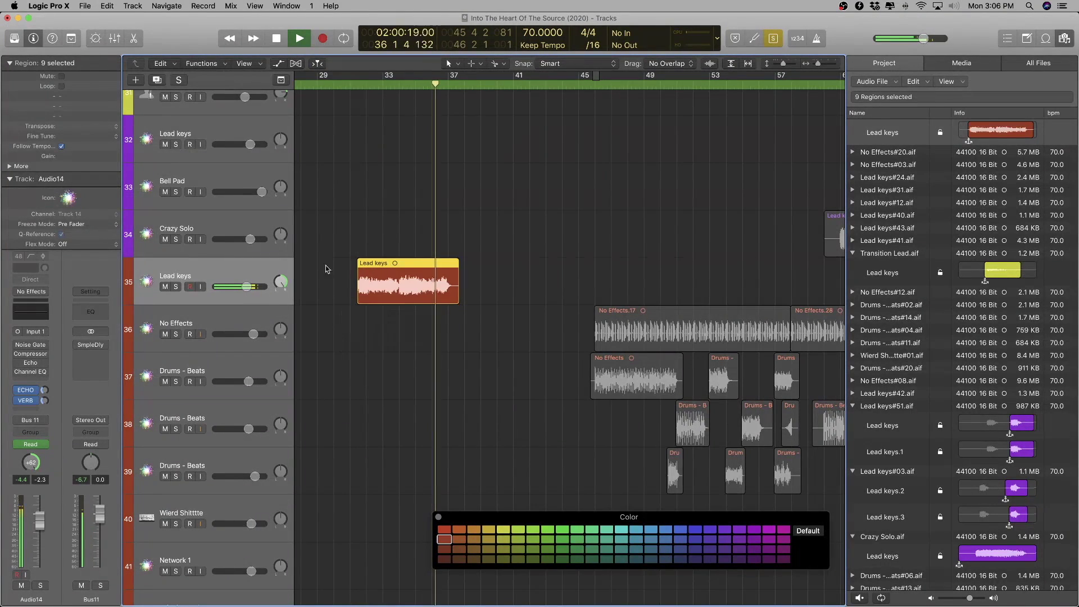
- Move the first region of Lead keys track 35 up to the Crazy Solo track at the same time position, including its track automation
drag(427, 289, 427, 242)
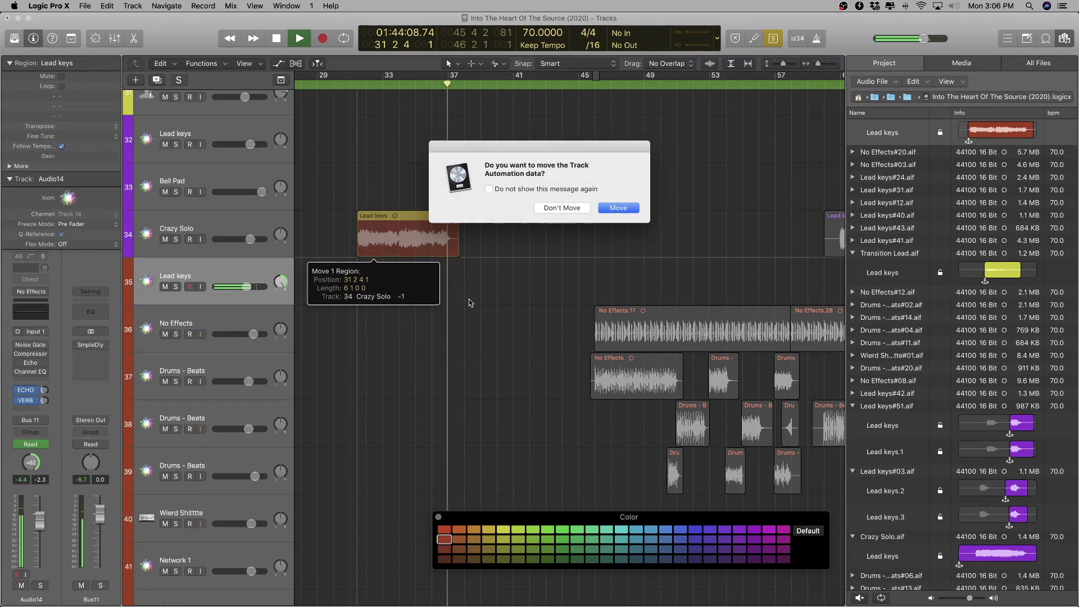
click(612, 208)
click(630, 207)
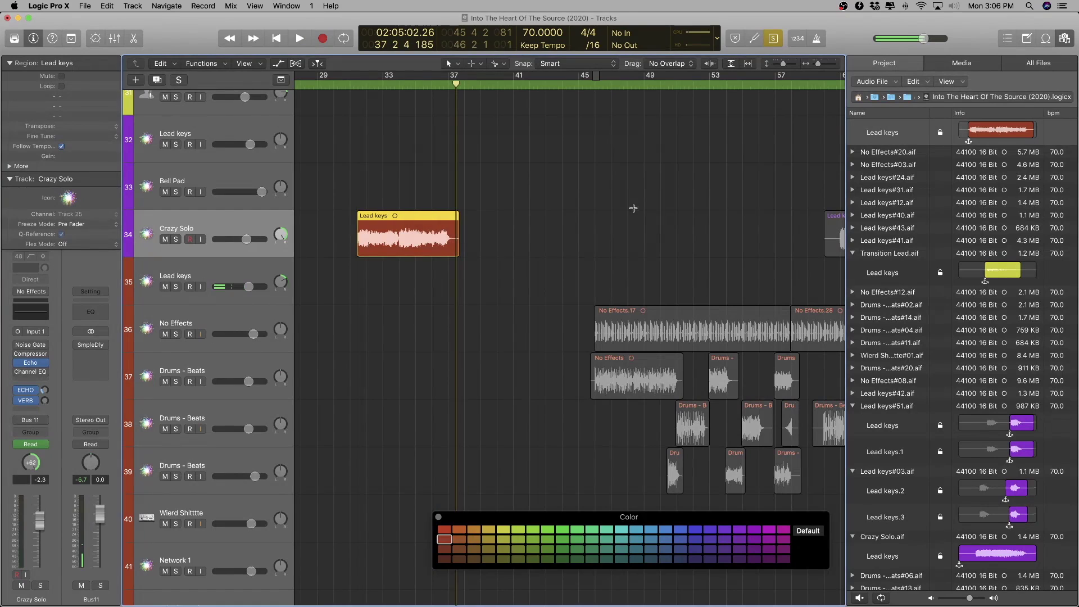
key(shift+Home)
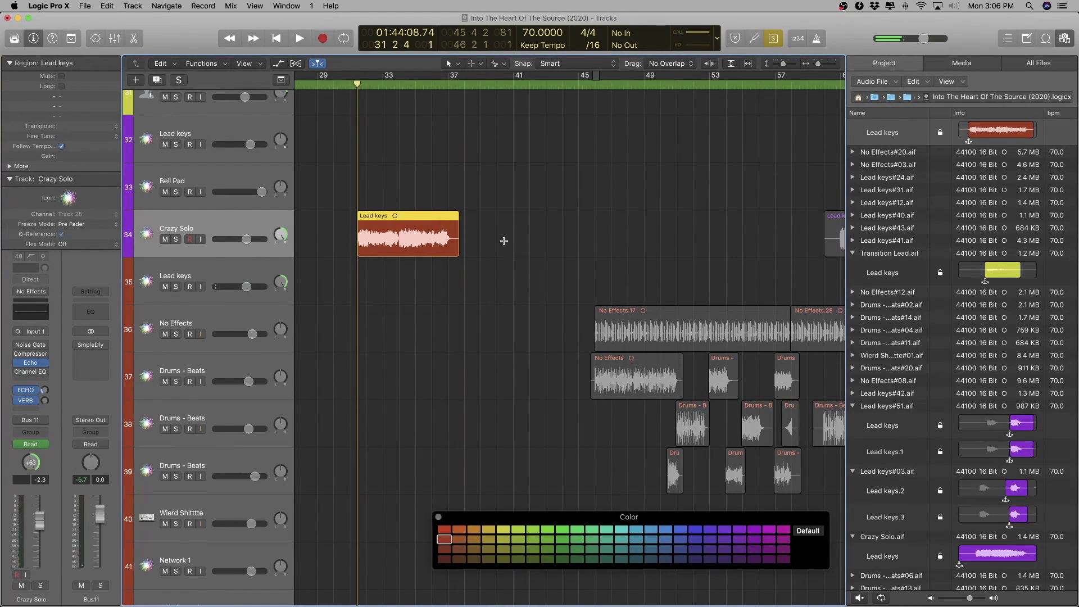
- Rename the moved region's audio file, Lead keys#01.aif, with a name beginning with Crazy
scroll(885, 230, up, 5)
double_click(887, 228)
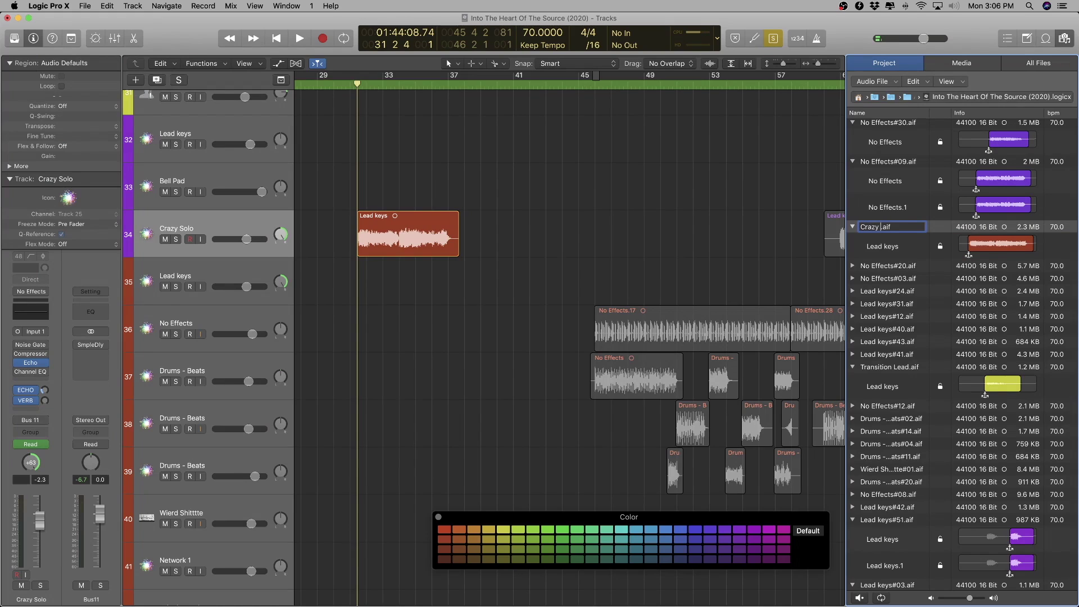
key(Return)
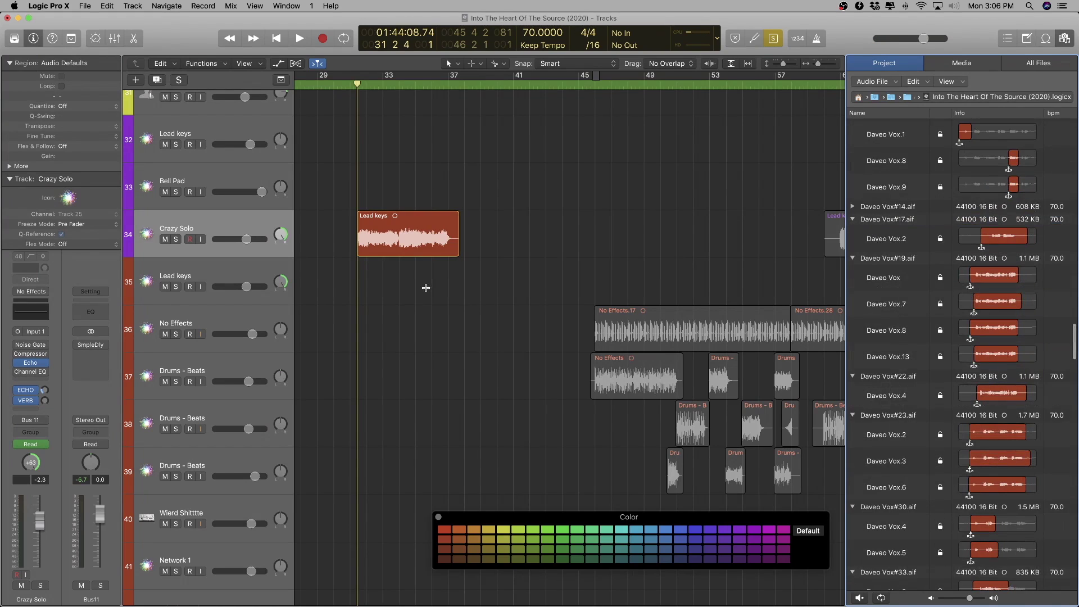
- Color both regions on the Crazy Solo track purple
scroll(427, 288, down, 5)
click(227, 231)
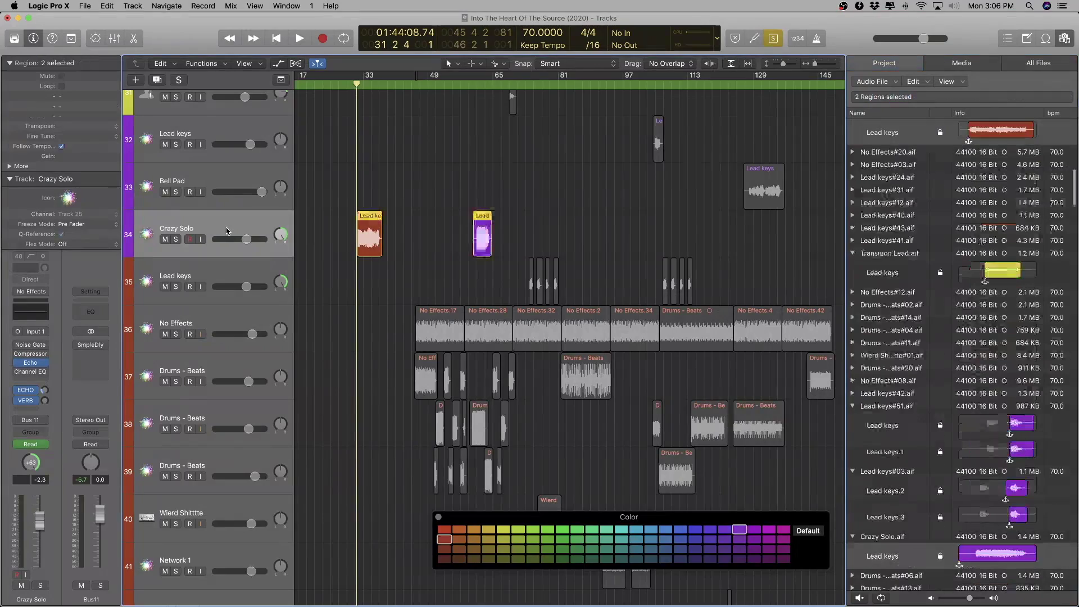
key(super+Right)
key(super+Right)
key(super+Right)
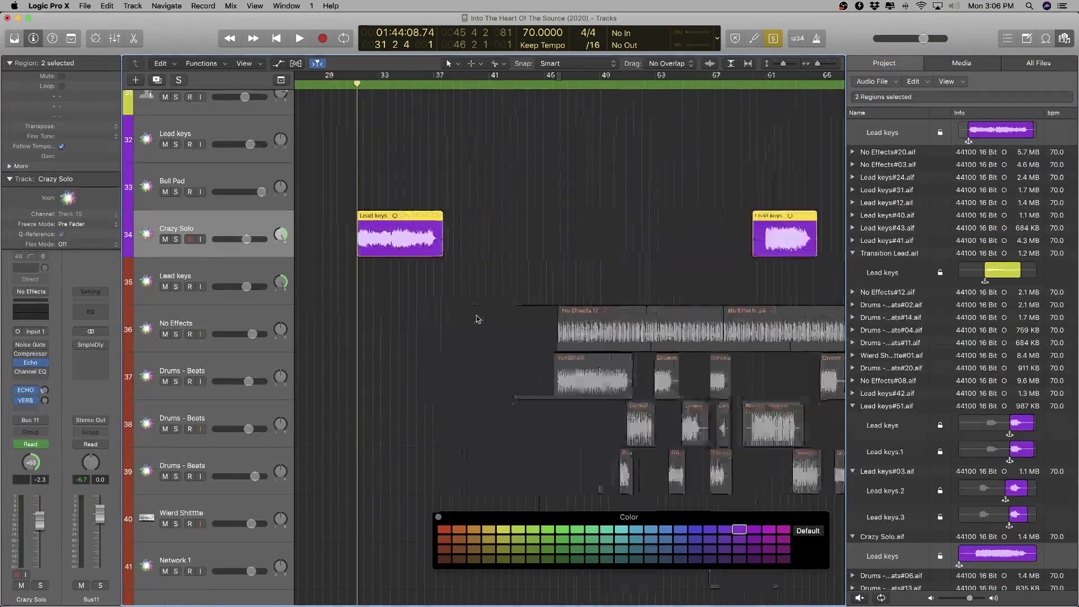
- Select the remaining regions on Lead keys track 35 and audition them in solo from around bar 74
scroll(481, 317, right, 15)
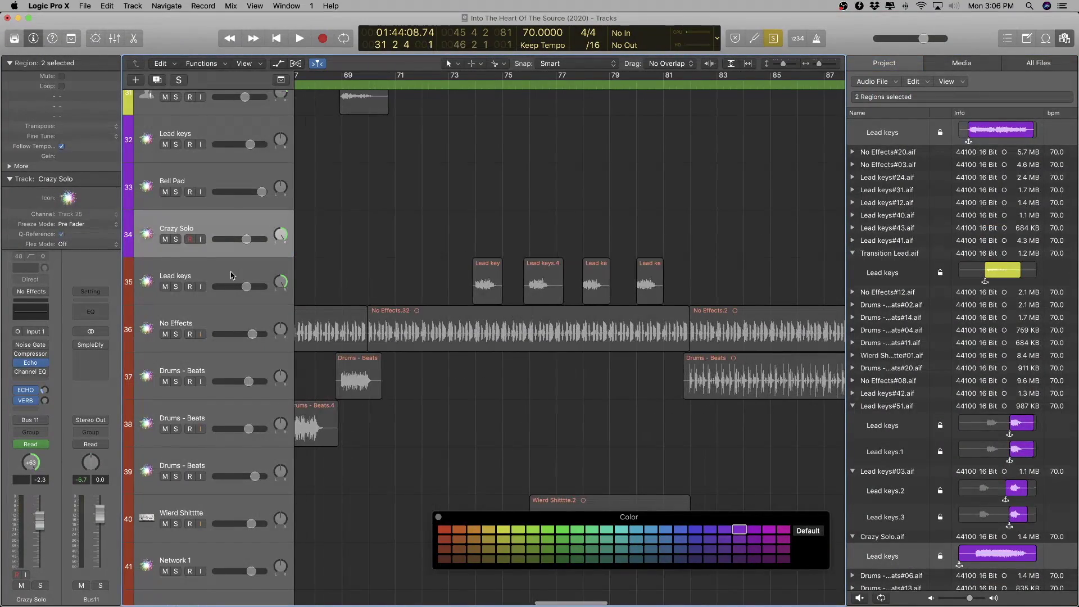
click(231, 275)
key(super+Left)
key(super+Left)
key(super+Left)
scroll(405, 290, down, 1)
scroll(404, 290, up, 1)
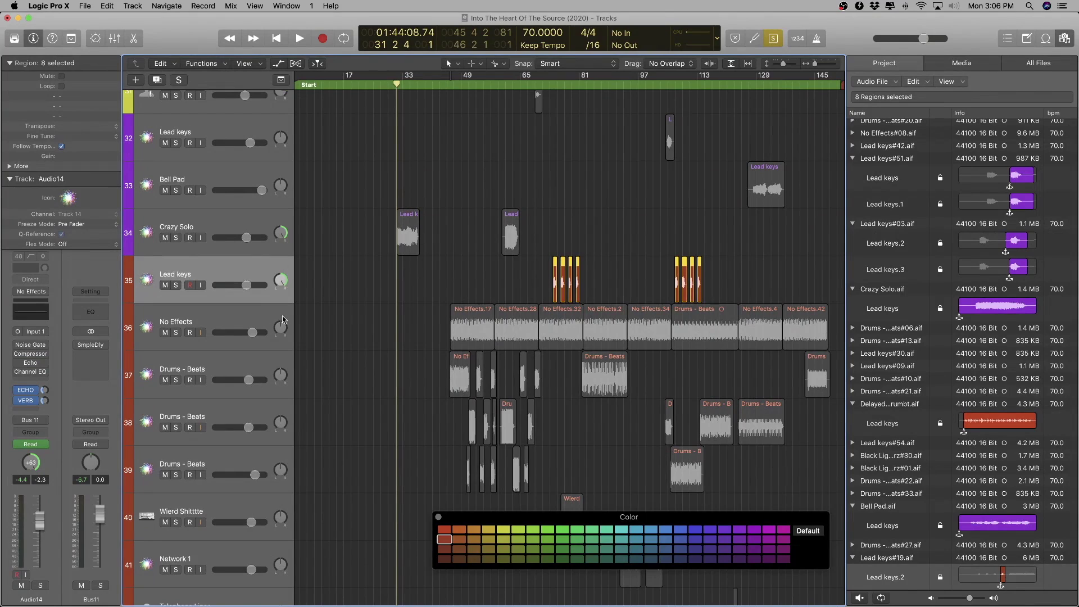
key(z)
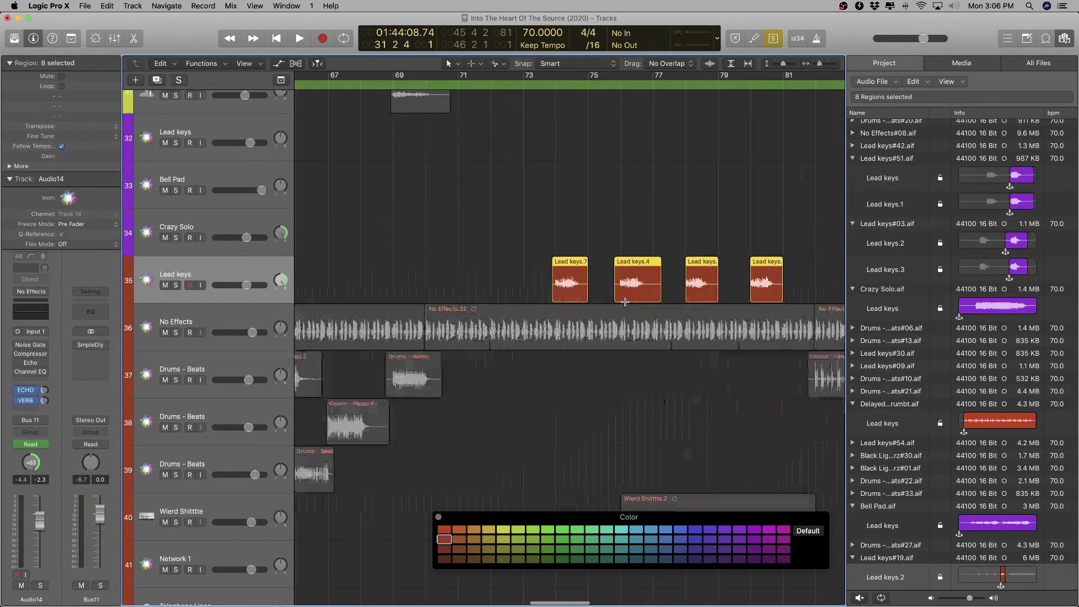
scroll(701, 303, right, 5)
key(super+Left)
key(super+Left)
key(super+Left)
key(super+Left)
key(super+Left)
key(super+Left)
key(super+Left)
key(super+Left)
key(super+Right)
key(super+Right)
key(super+Right)
key(super+Right)
key(super+Right)
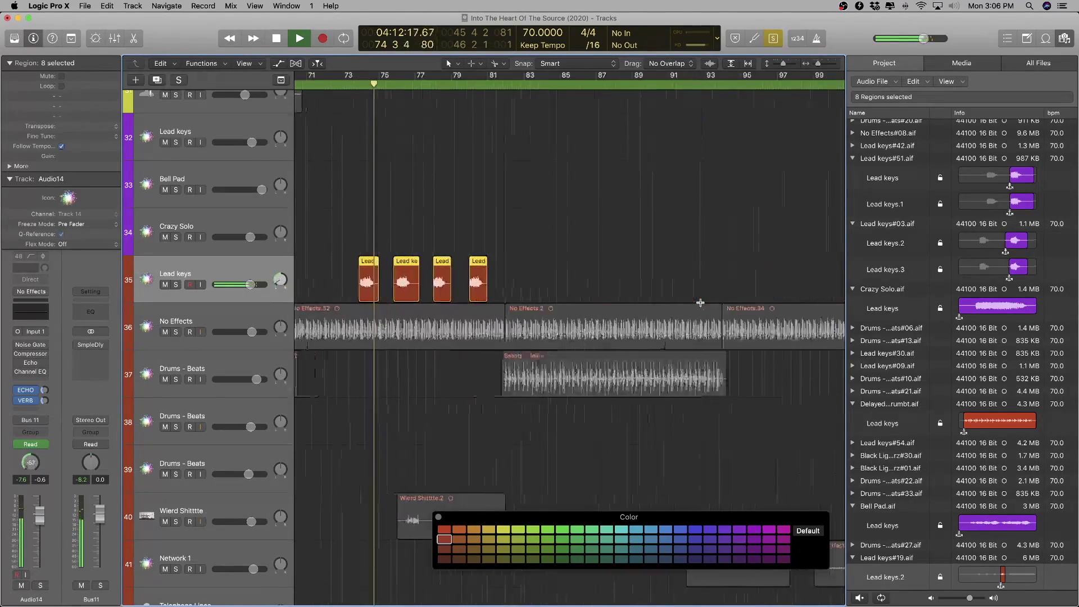
key(super+Left)
key(super+Left)
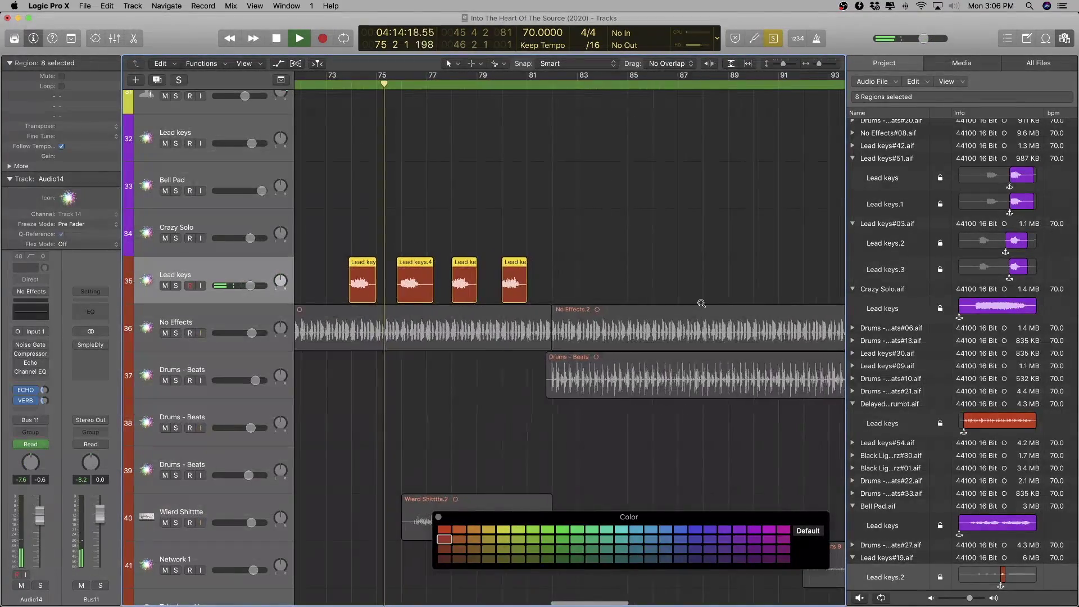
key(super+Right)
key(super+Right)
key(super+Right)
key(super+Right)
scroll(701, 303, up, 2)
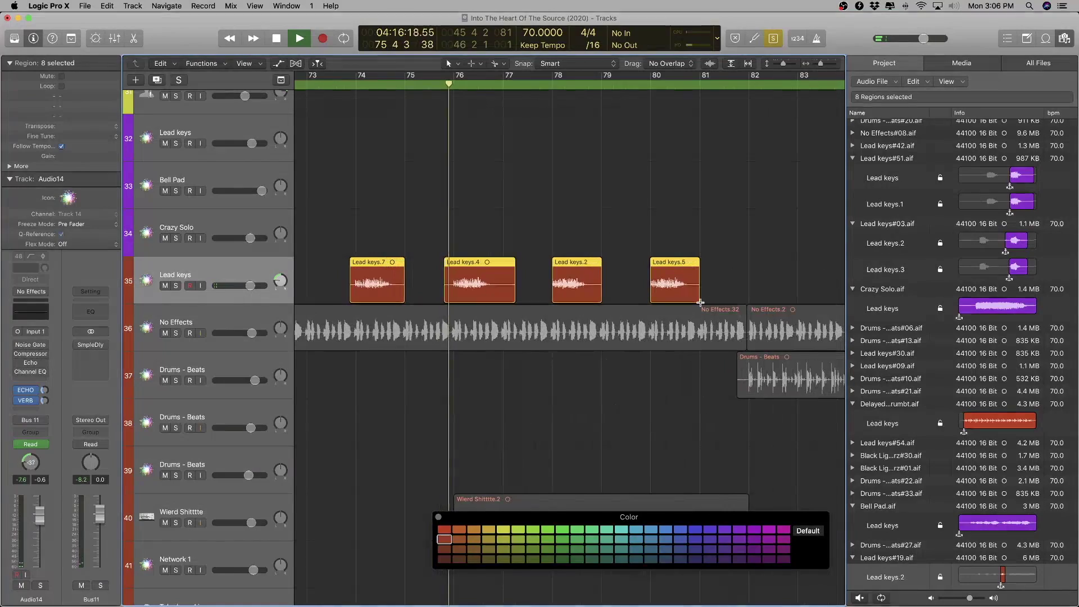
scroll(700, 303, down, 1)
scroll(700, 304, down, 5)
scroll(701, 303, down, 6)
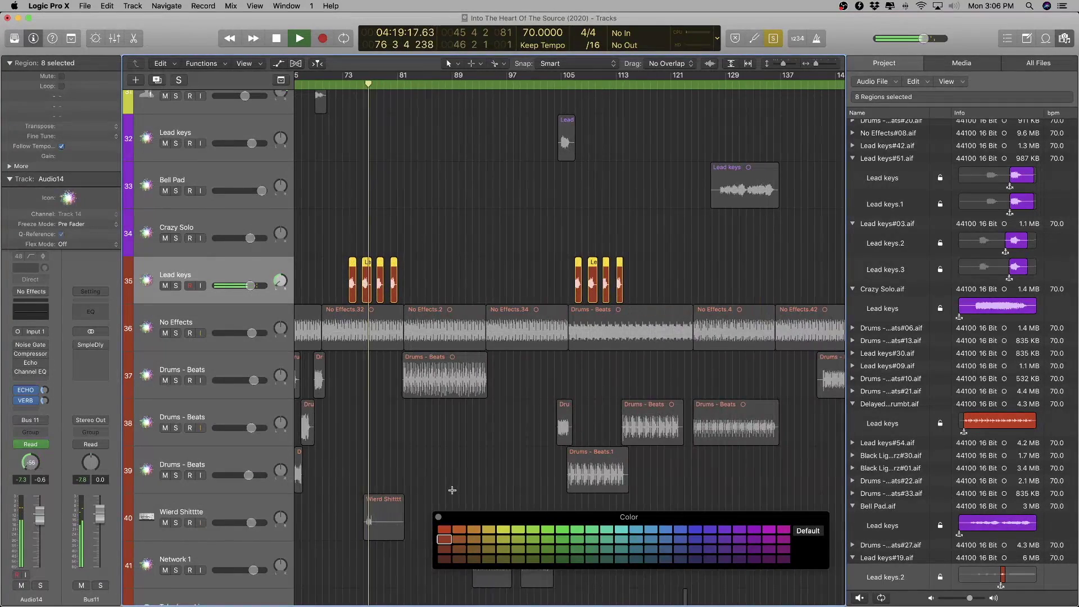
- Rename Lead keys track 35 to Synth and color its regions and channel strip light orange
double_click(197, 275)
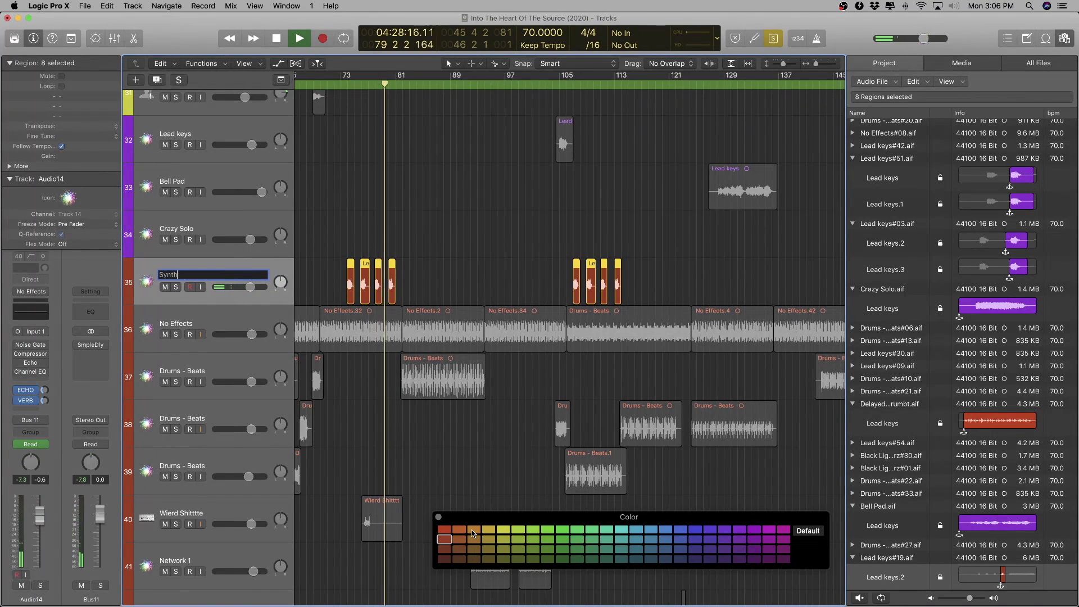
key(Return)
key(x)
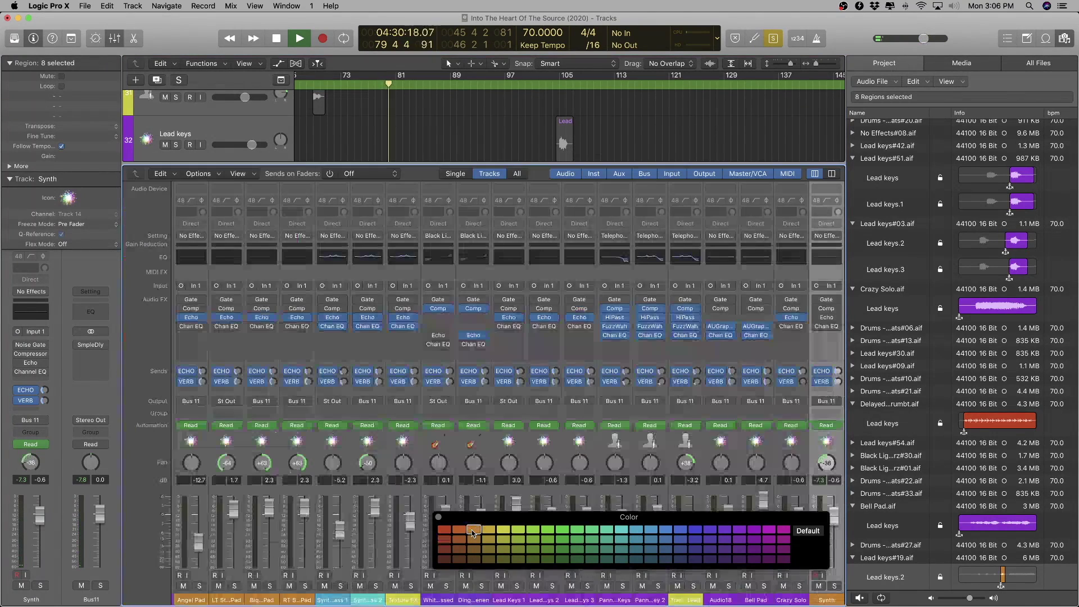
key(x)
key(super+Right)
key(super+Right)
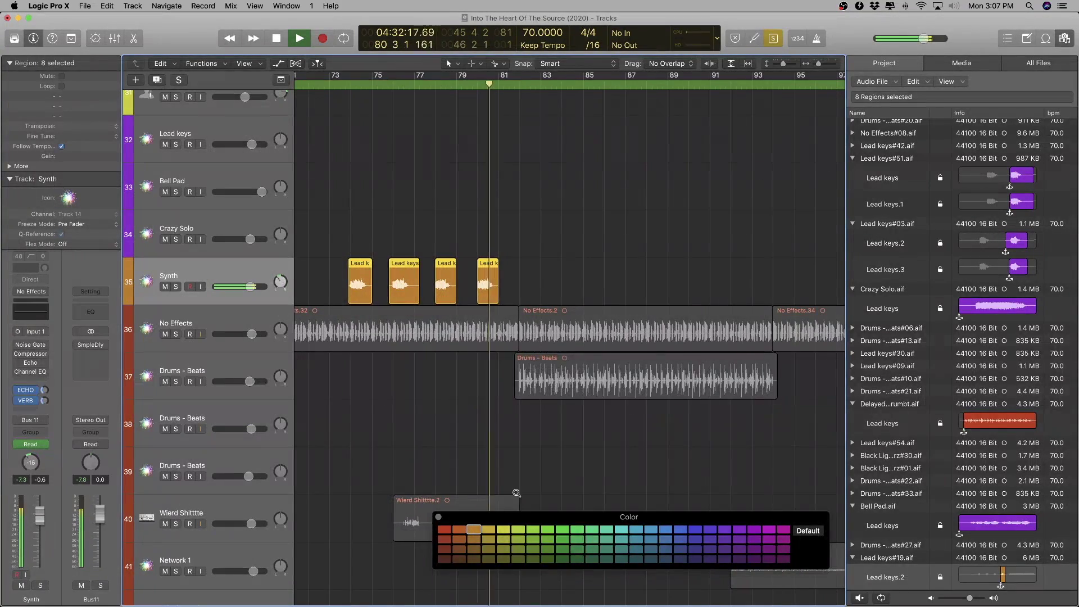
- Recolor the Synth regions and the Synth channel strip a darker, reddish orange
click(460, 530)
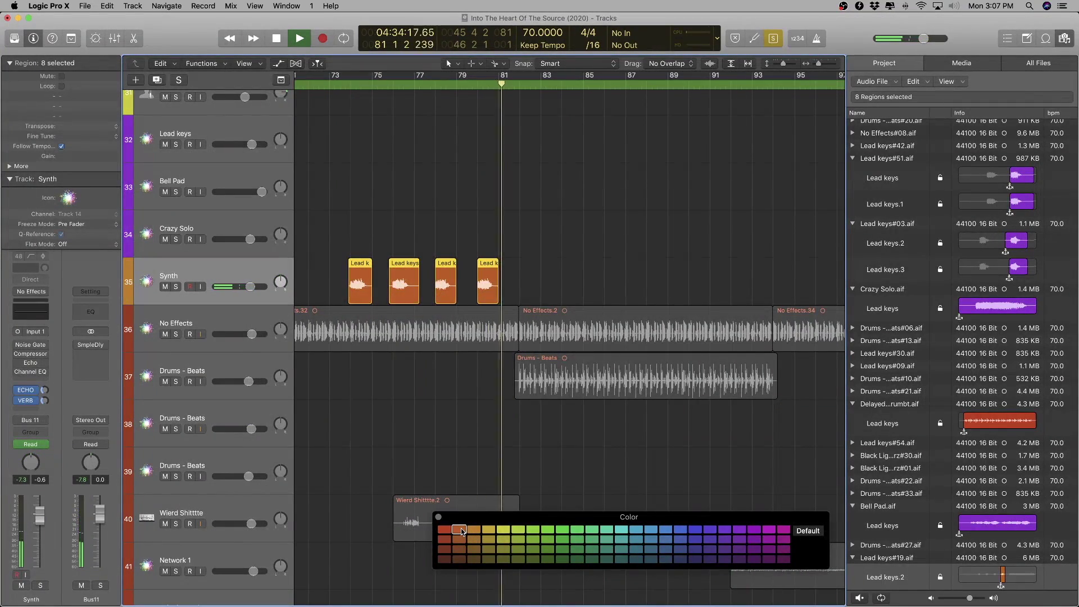
key(x)
key(x)
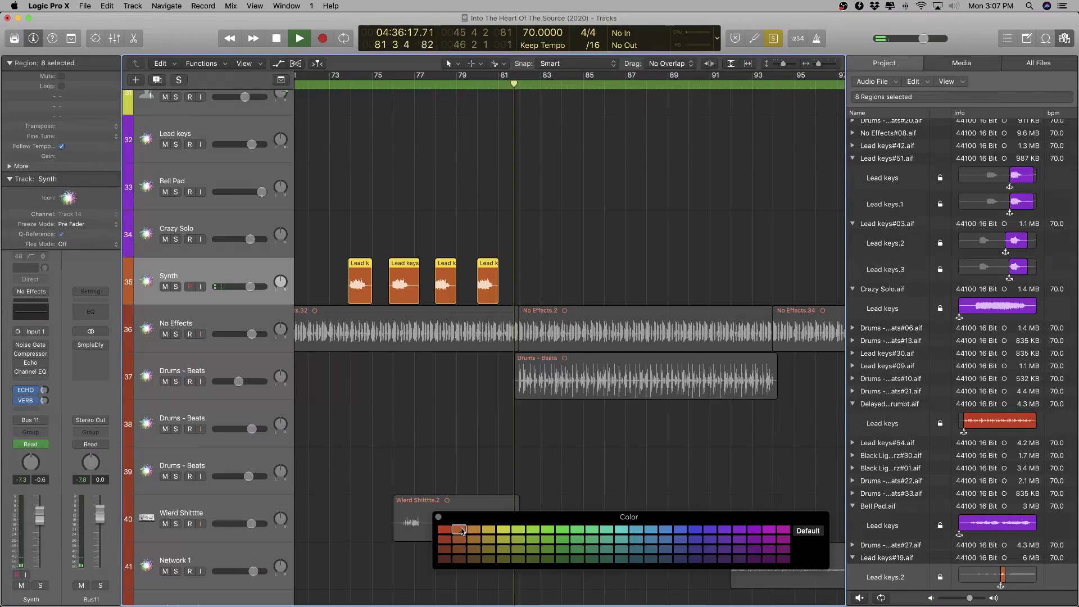
- Audition the second group of Synth regions in solo, playing from around bar 106
scroll(579, 416, down, 8)
scroll(566, 426, up, 5)
scroll(565, 424, right, 6)
scroll(565, 416, right, 4)
scroll(556, 365, up, 8)
key(space)
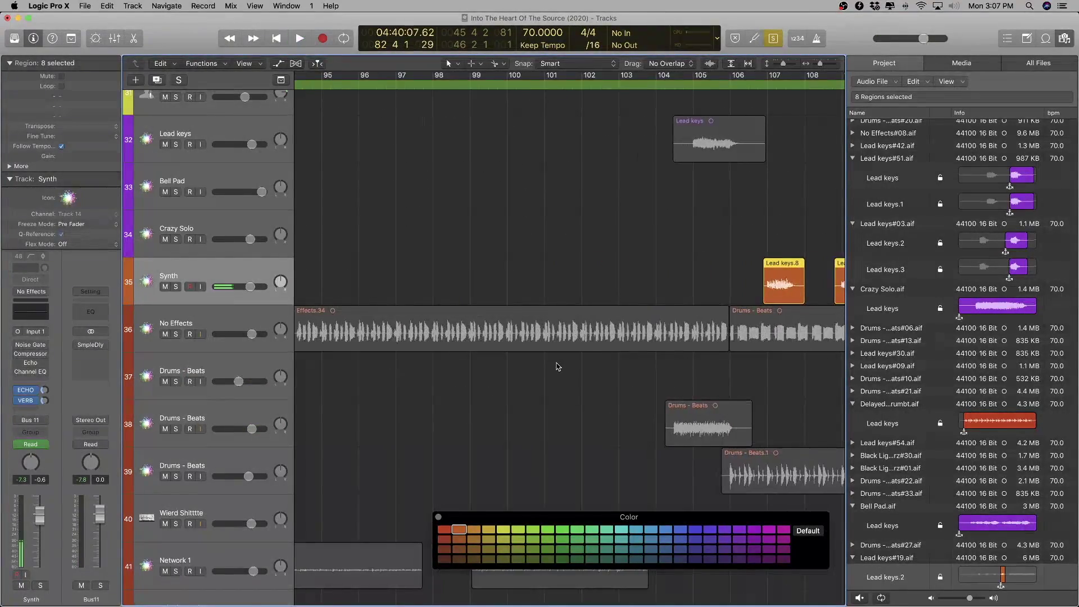
scroll(557, 367, down, 8)
click(544, 88)
key(space)
scroll(686, 311, up, 5)
scroll(686, 311, right, 4)
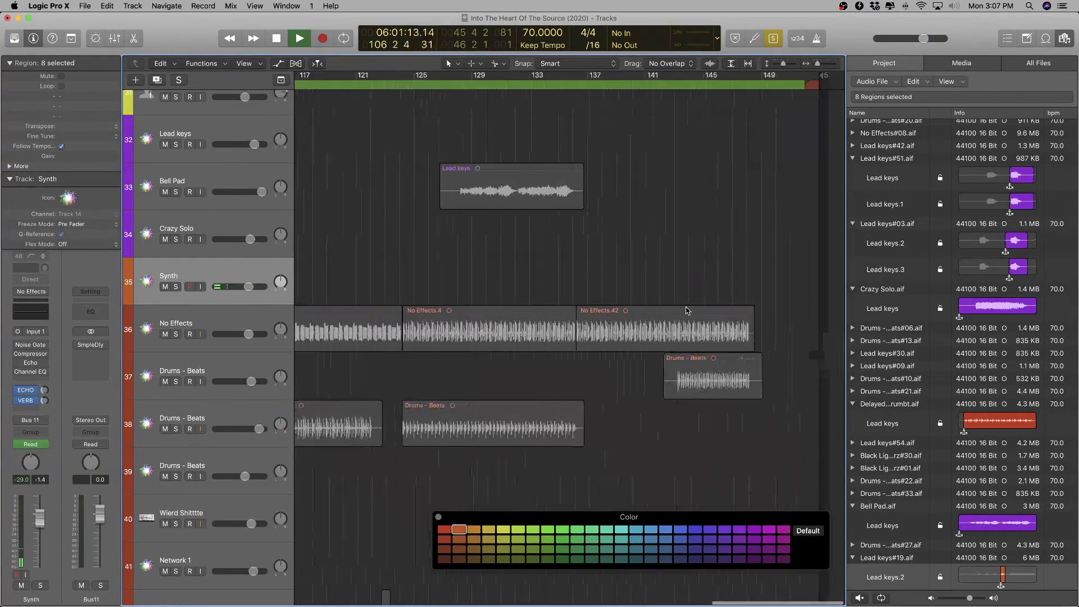
scroll(685, 311, down, 6)
scroll(685, 312, left, 2)
scroll(687, 310, up, 3)
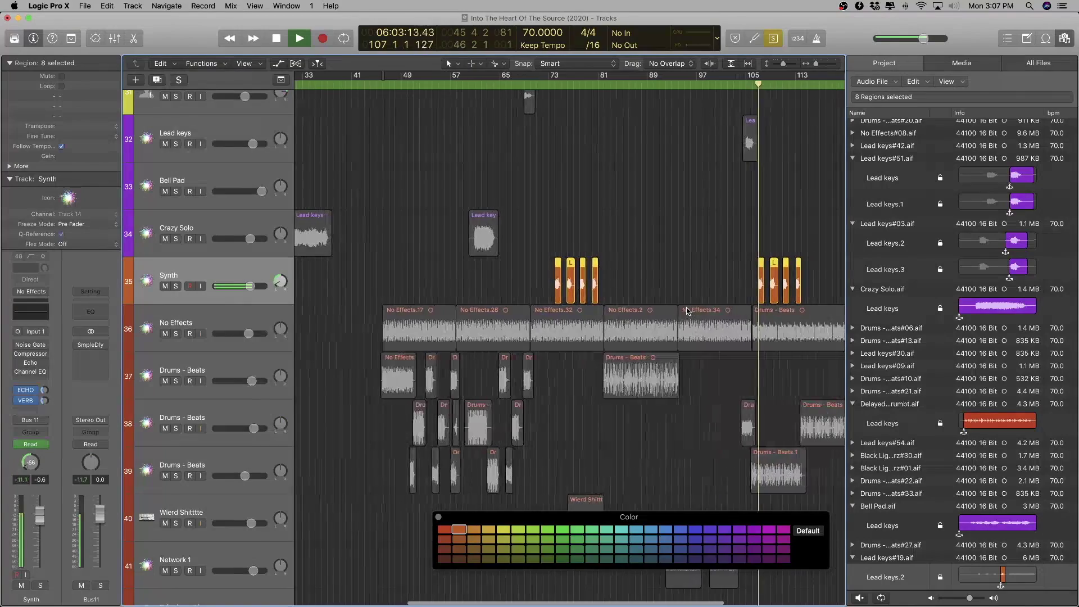
scroll(686, 310, up, 2)
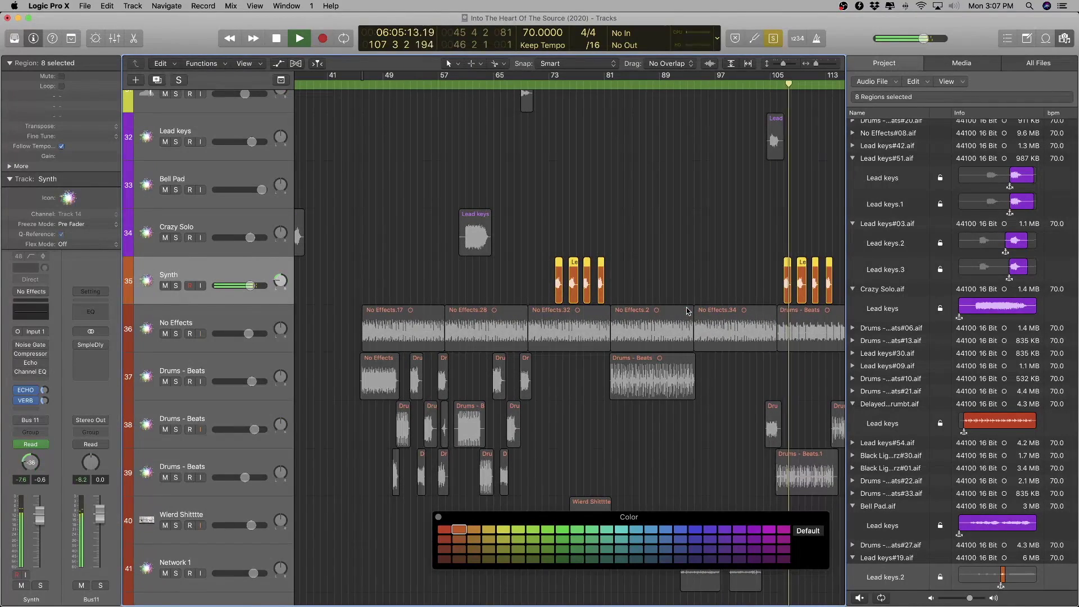
scroll(702, 365, right, 5)
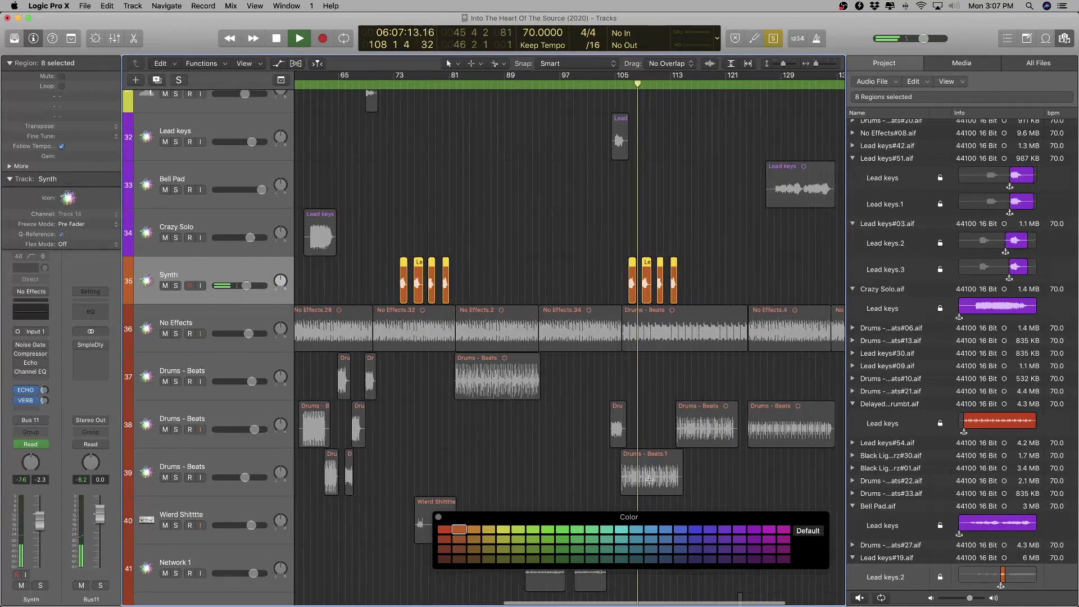
- Turn off solo and recolor the Synth regions and their track purple
key(ctrl+s)
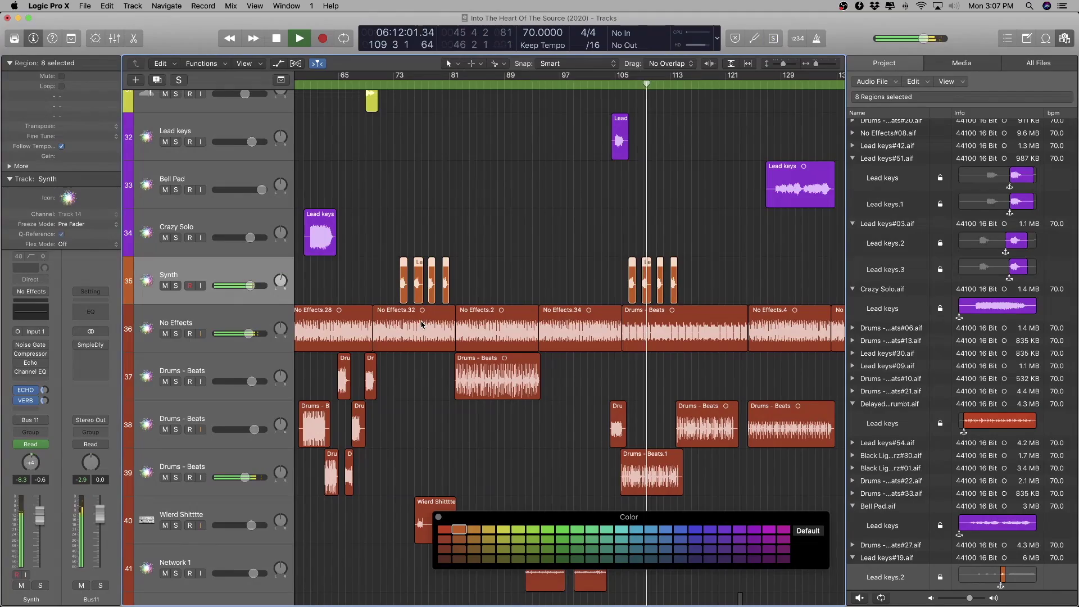
scroll(677, 322, up, 5)
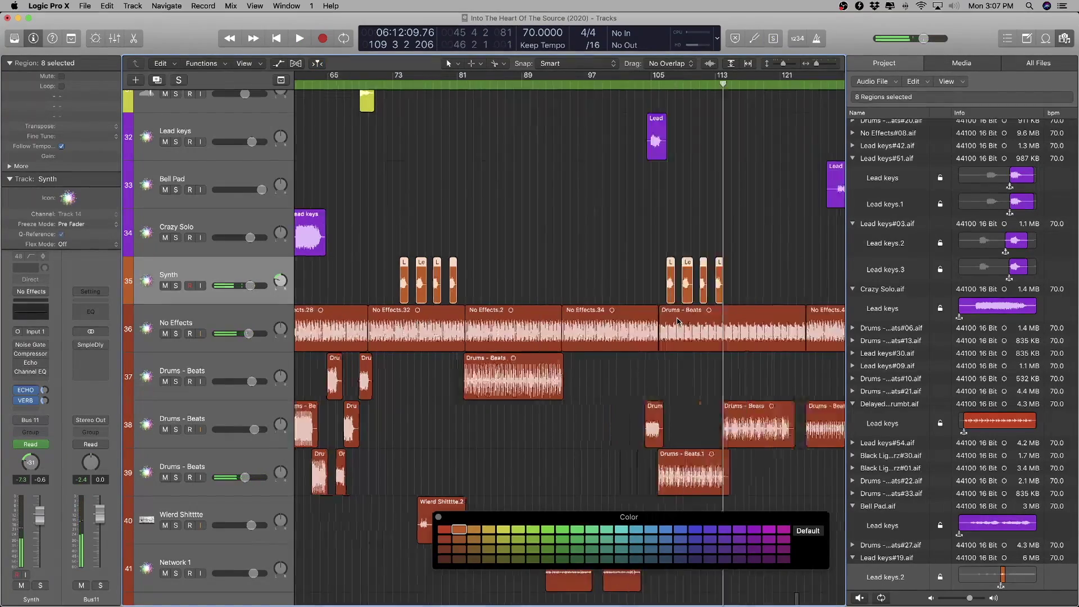
scroll(677, 321, right, 10)
scroll(677, 322, down, 8)
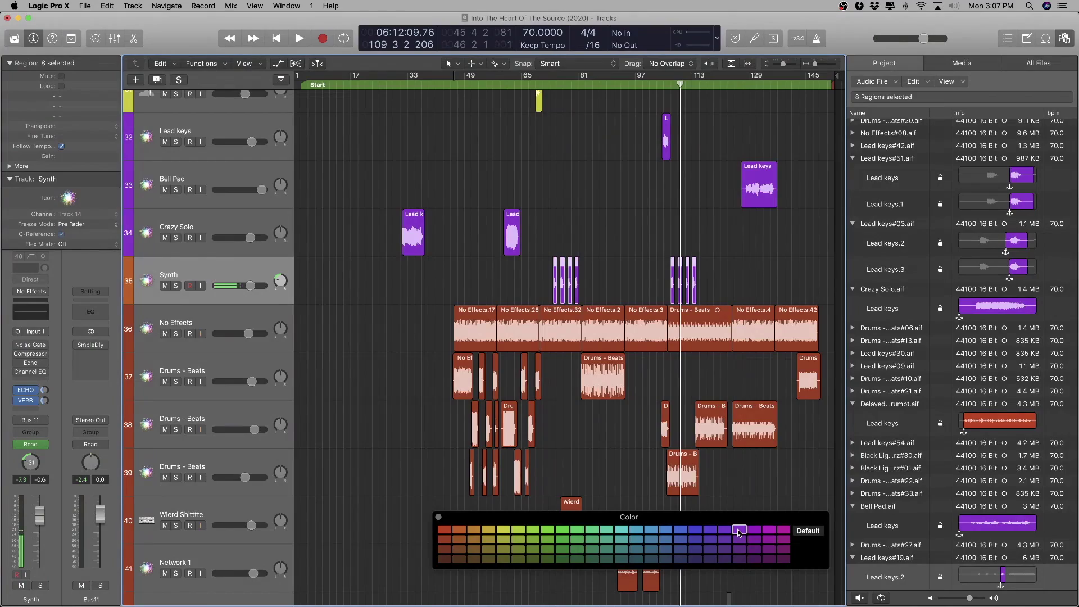
key(x)
key(x)
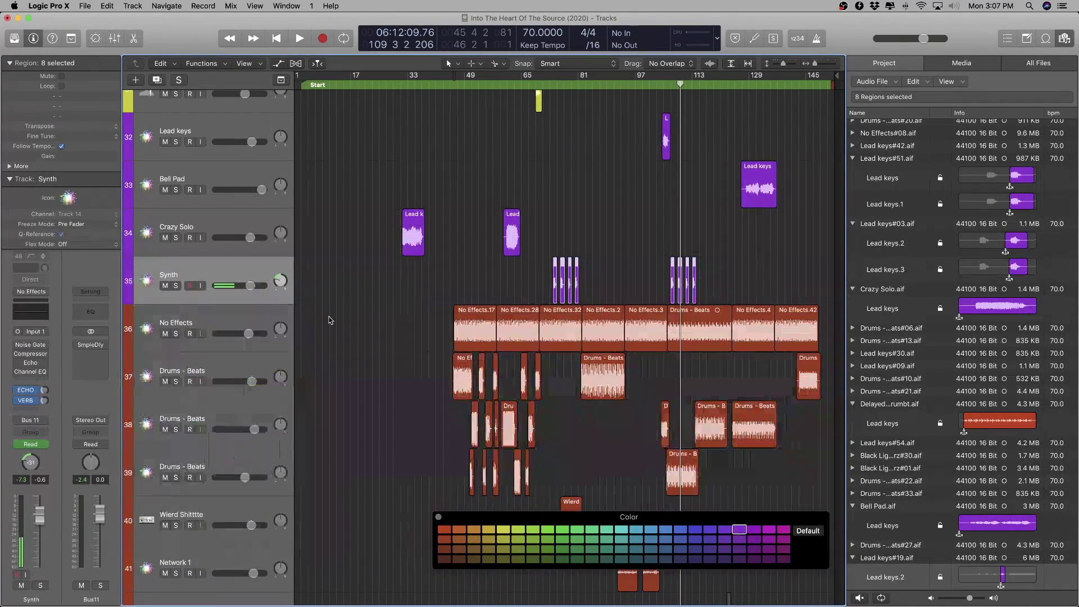
- Rename the audio file Lead keys#19.aif, the source of the Synth regions, to Synth
scroll(578, 311, up, 8)
scroll(699, 274, right, 5)
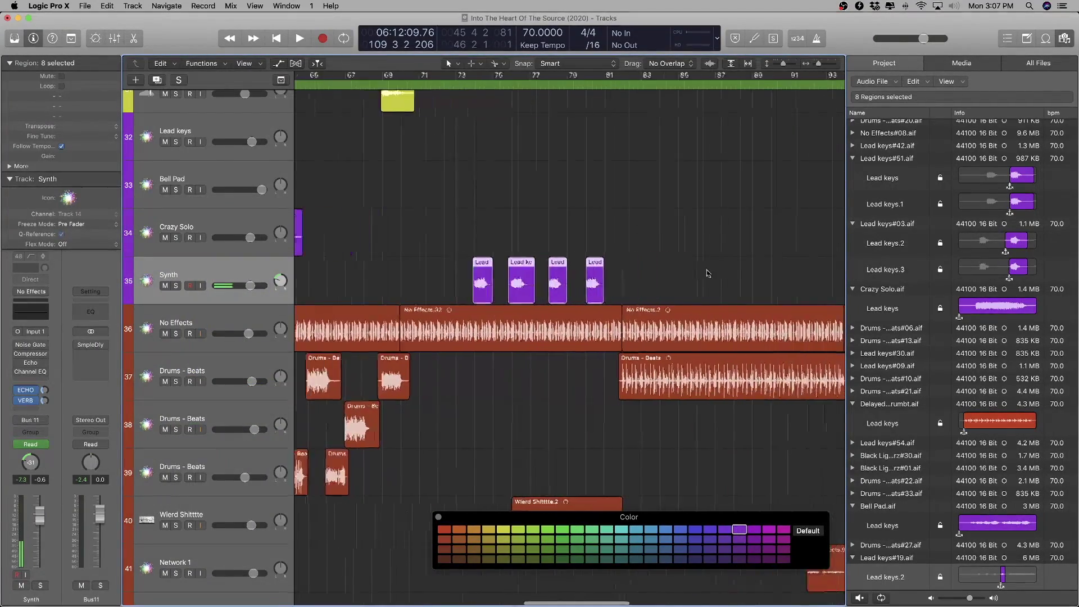
scroll(920, 321, down, 15)
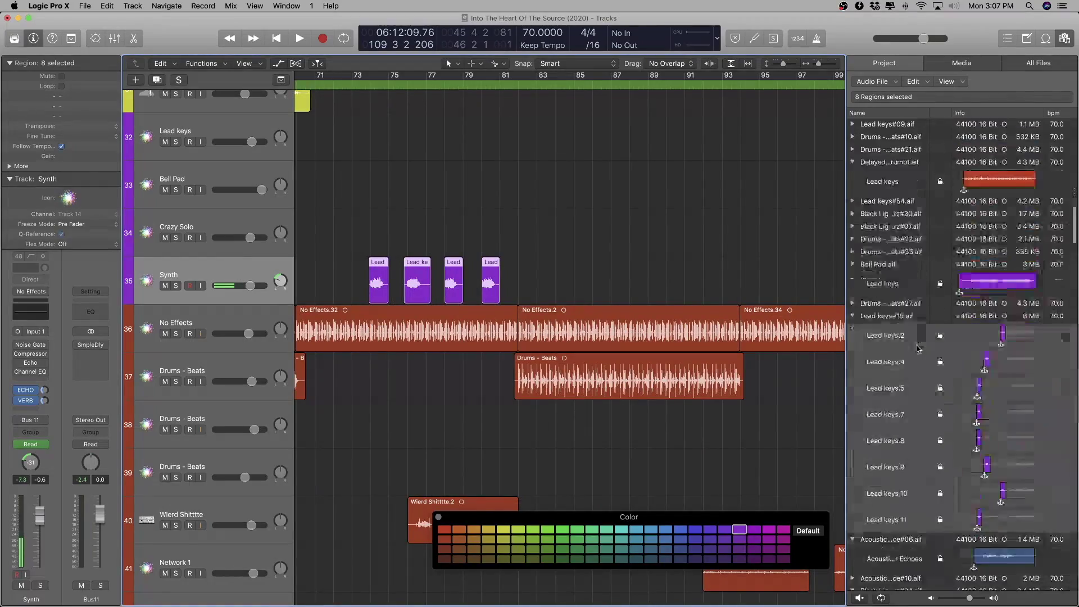
scroll(917, 347, up, 15)
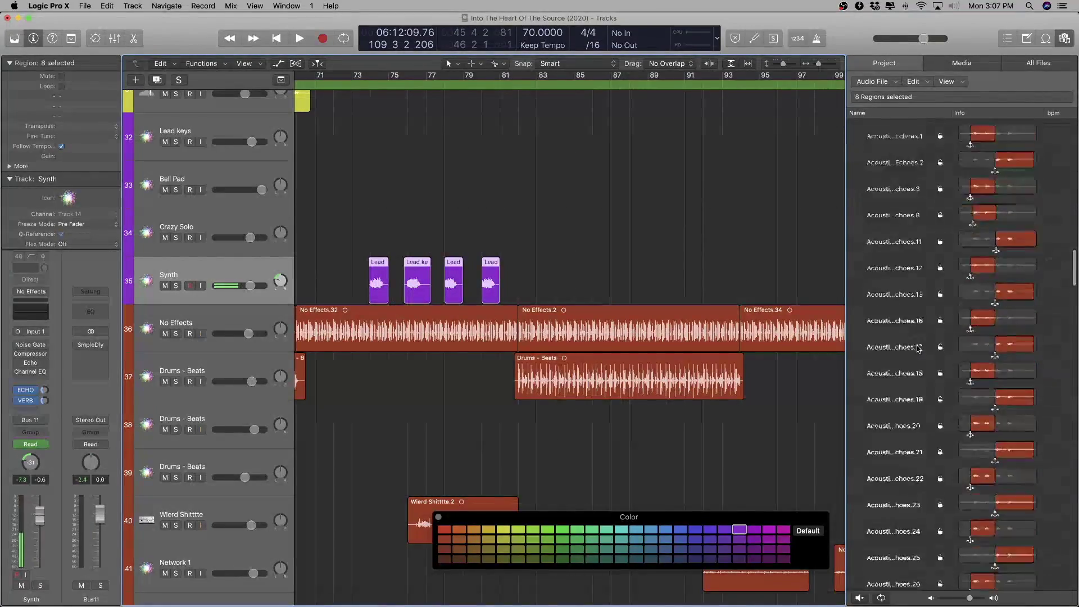
click(882, 245)
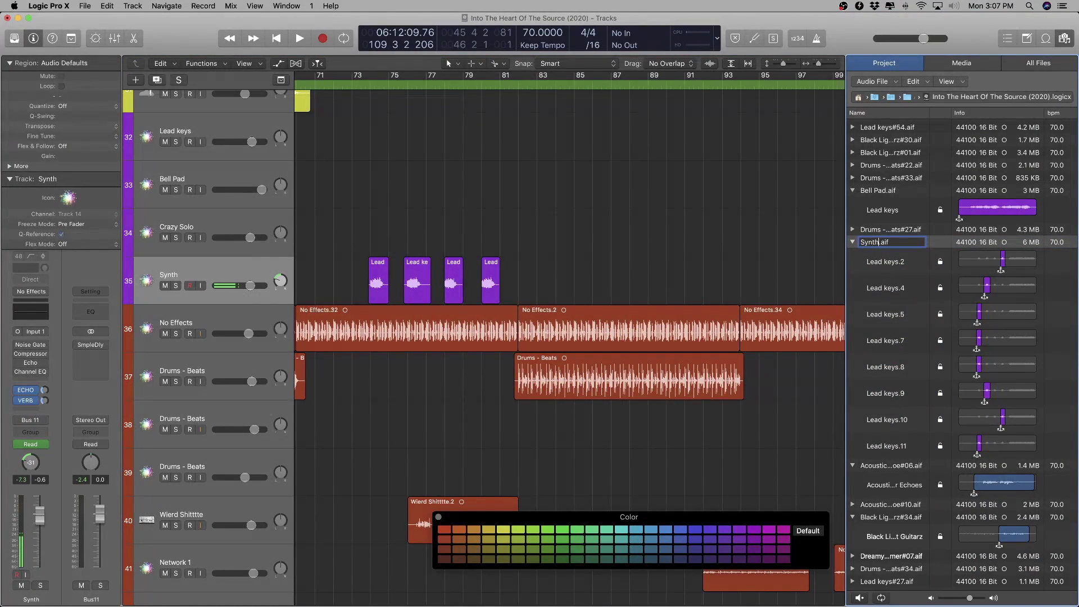
key(Return)
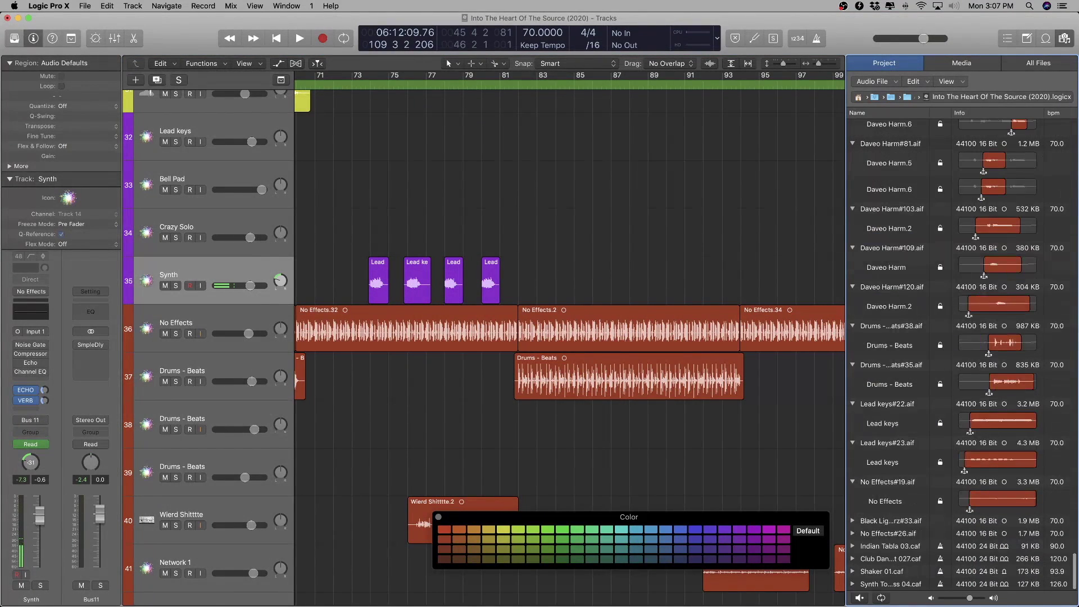
- Select all regions on No Effects track 36 and audition them in solo from around bar 46
ctrl+alt+click(549, 279)
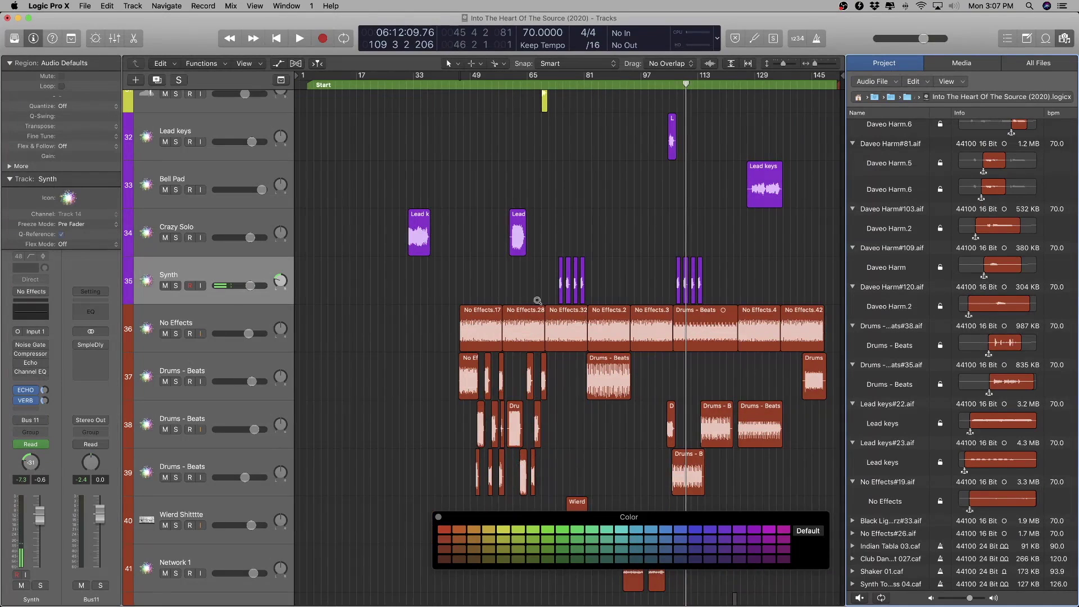
click(231, 315)
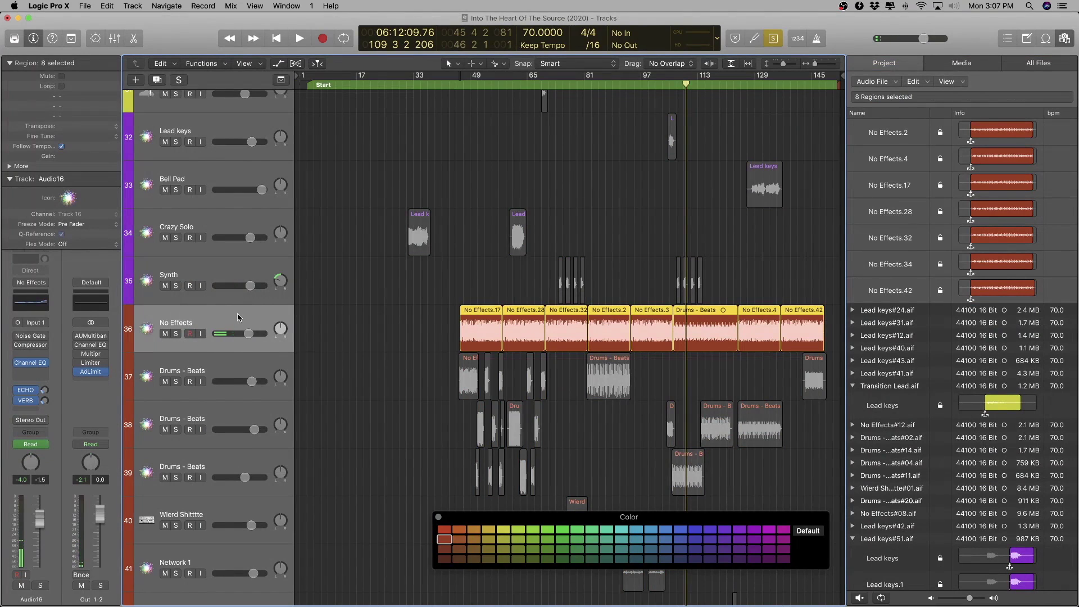
key(space)
scroll(354, 333, up, 8)
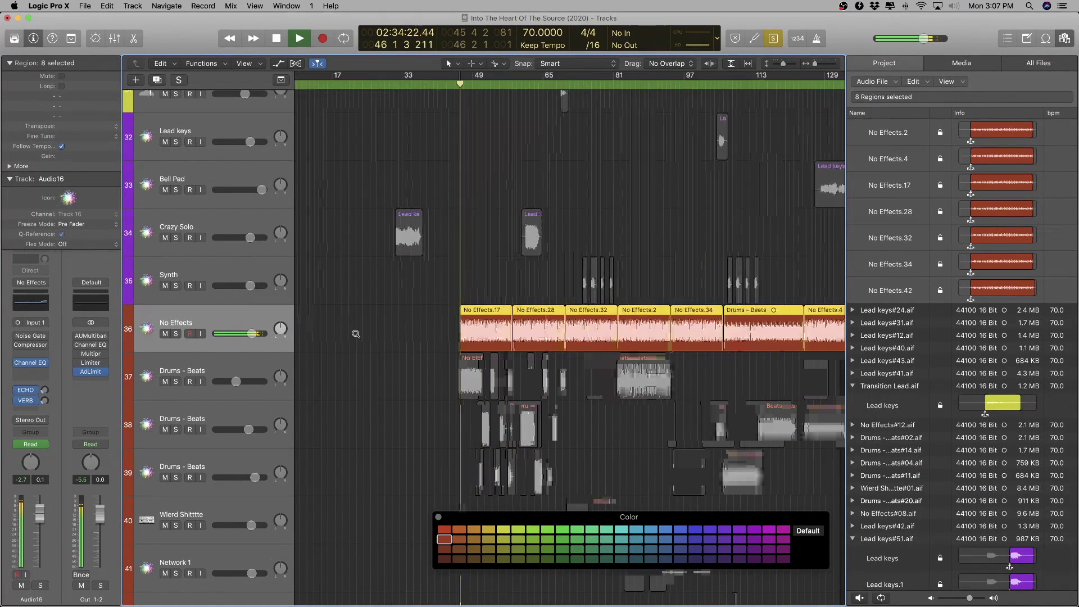
scroll(354, 332, down, 2)
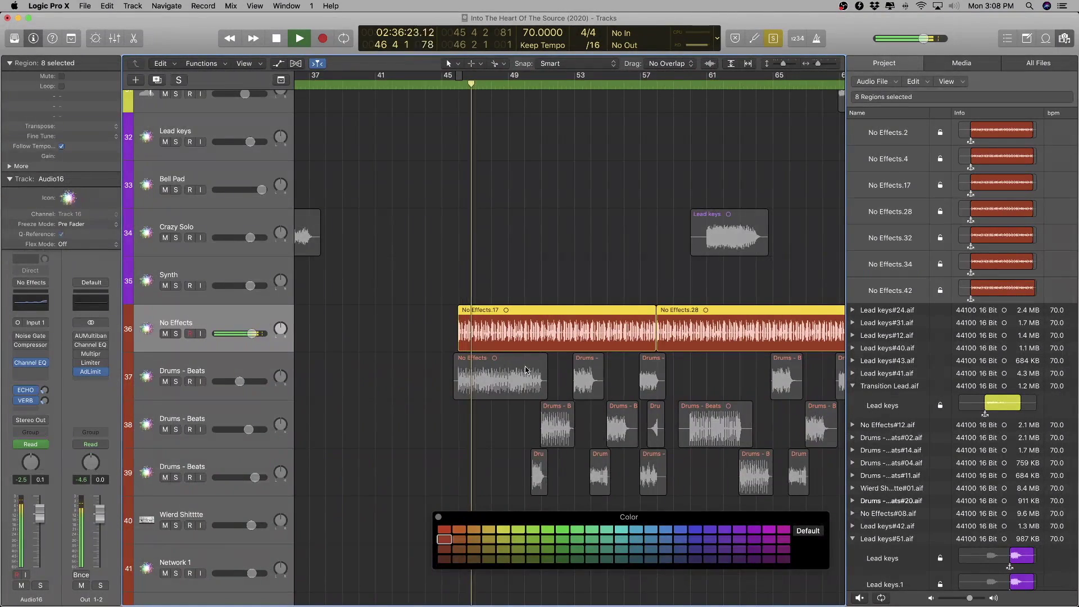
- Color the No Effects regions and their track medium teal-blue
key(alt+c)
key(alt+c)
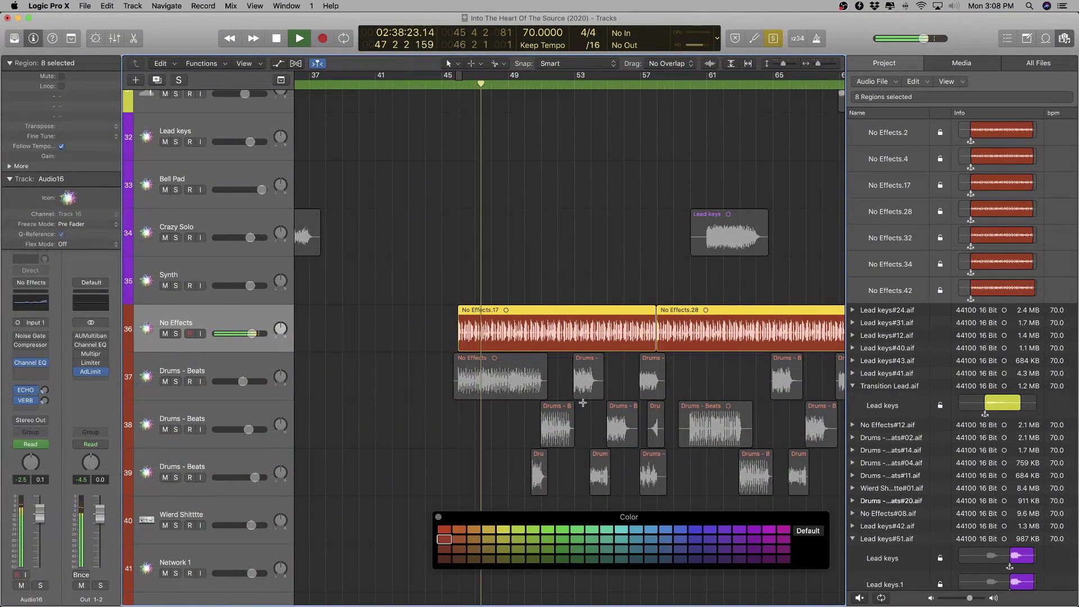
click(637, 559)
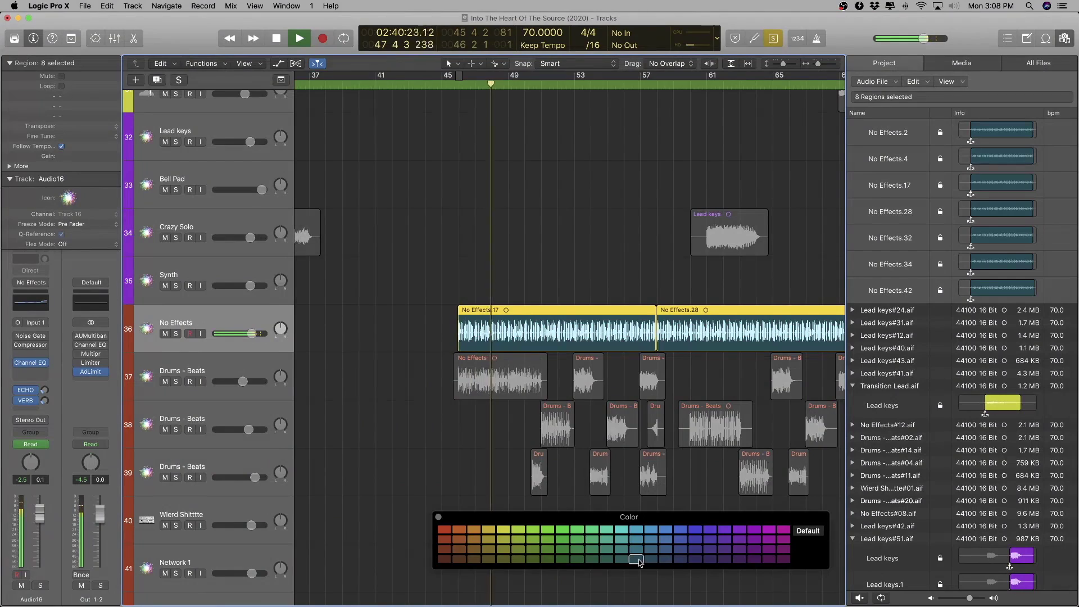
click(637, 539)
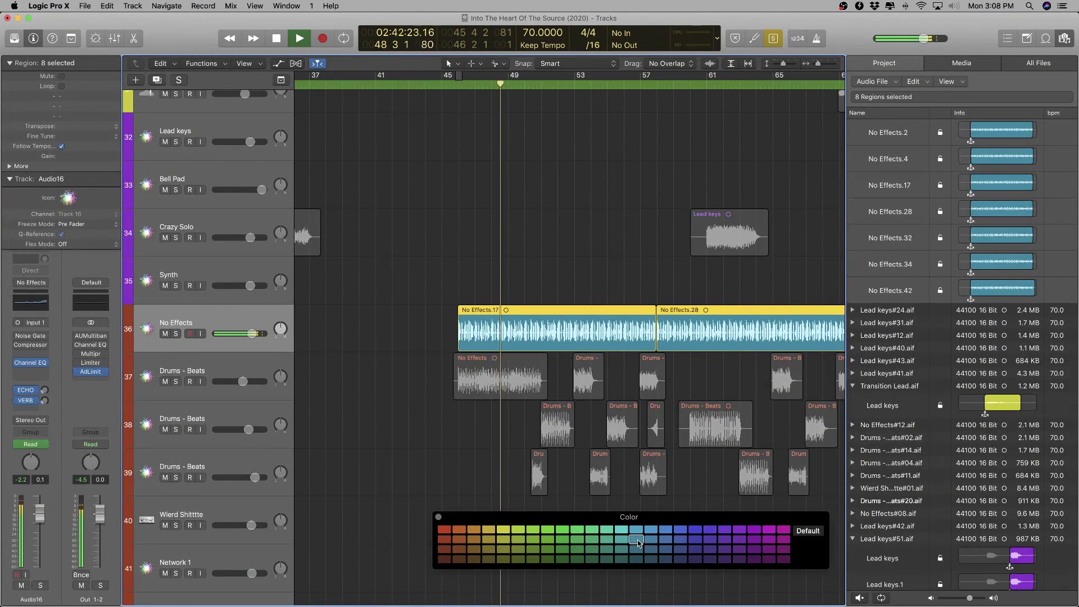
key(alt+shift+super+c)
scroll(508, 386, down, 3)
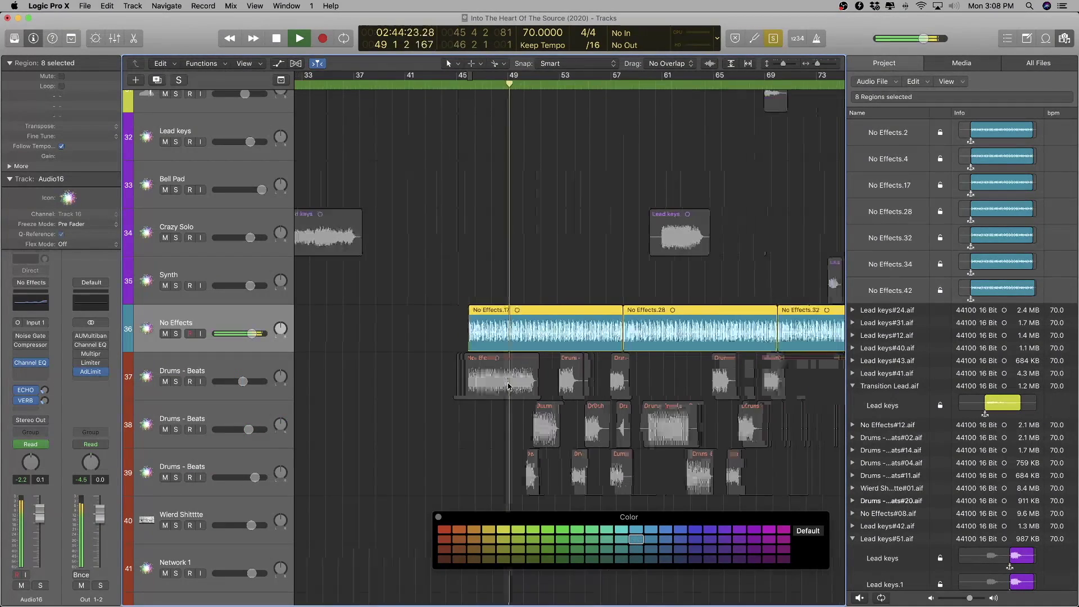
- Set the gain of the No Effects regions on track 36 to -8.0 dB and stop playback
scroll(508, 386, up, 6)
scroll(507, 384, down, 4)
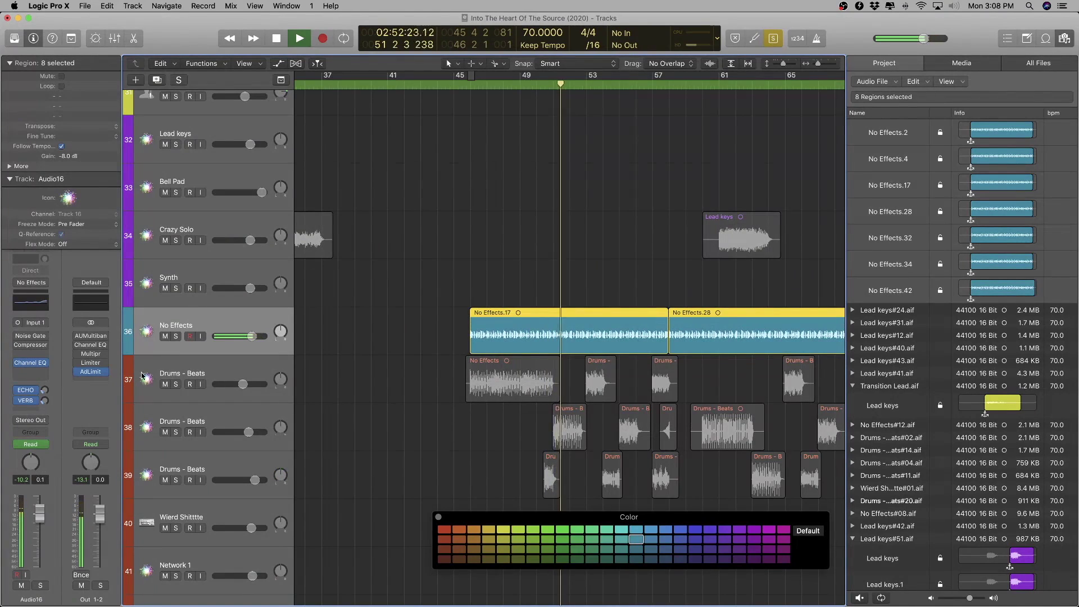
scroll(472, 354, down, 5)
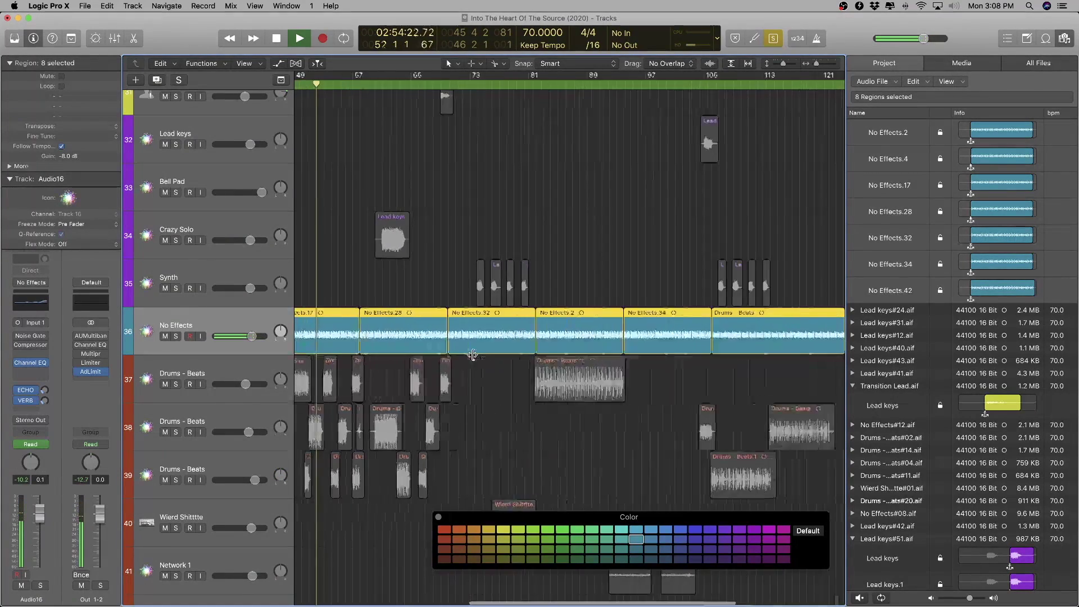
scroll(472, 355, up, 5)
key(space)
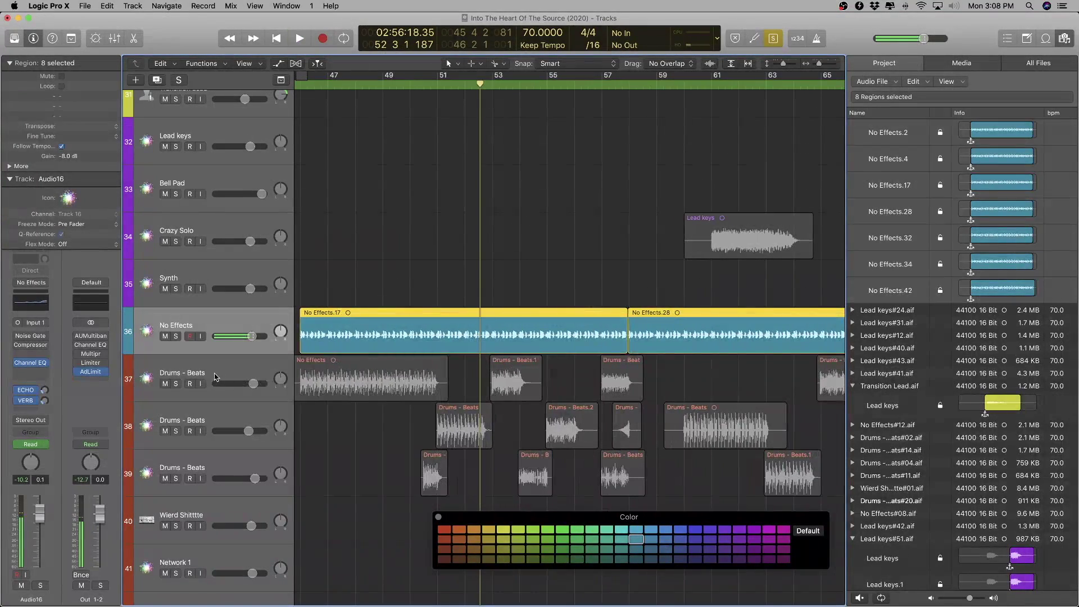
- Select all regions on Drums - Beats track 37 and audition them in solo from around bar 46
click(191, 385)
key(space)
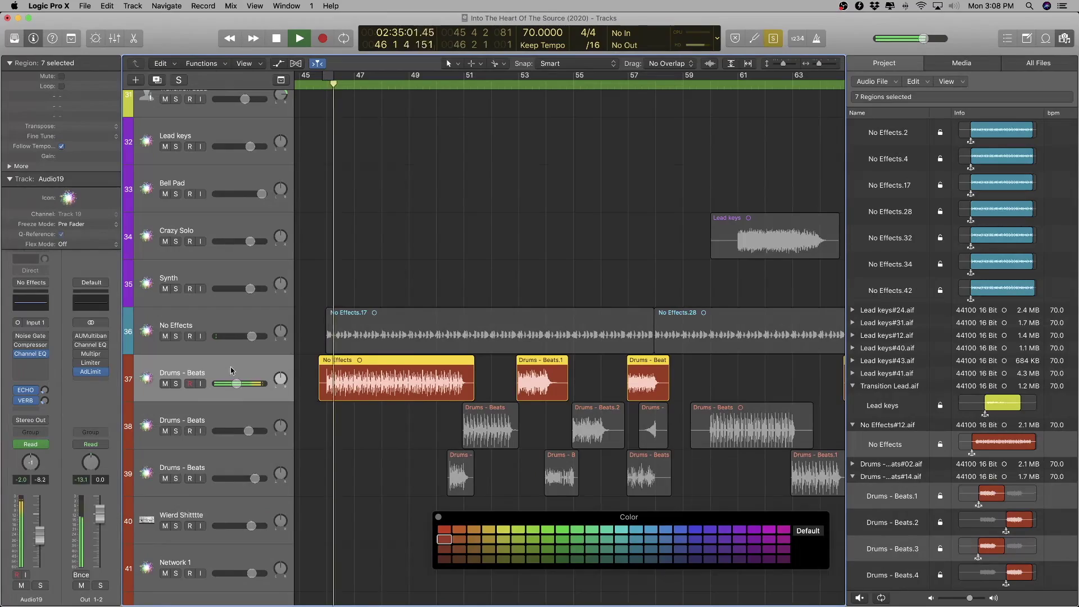
scroll(490, 372, down, 4)
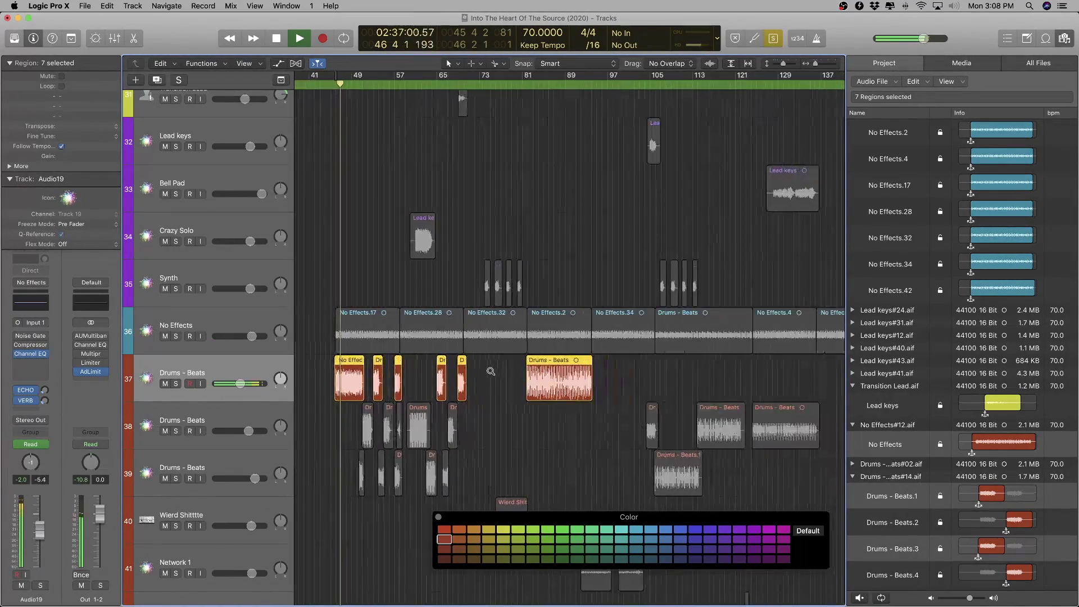
scroll(490, 371, up, 3)
scroll(506, 377, up, 2)
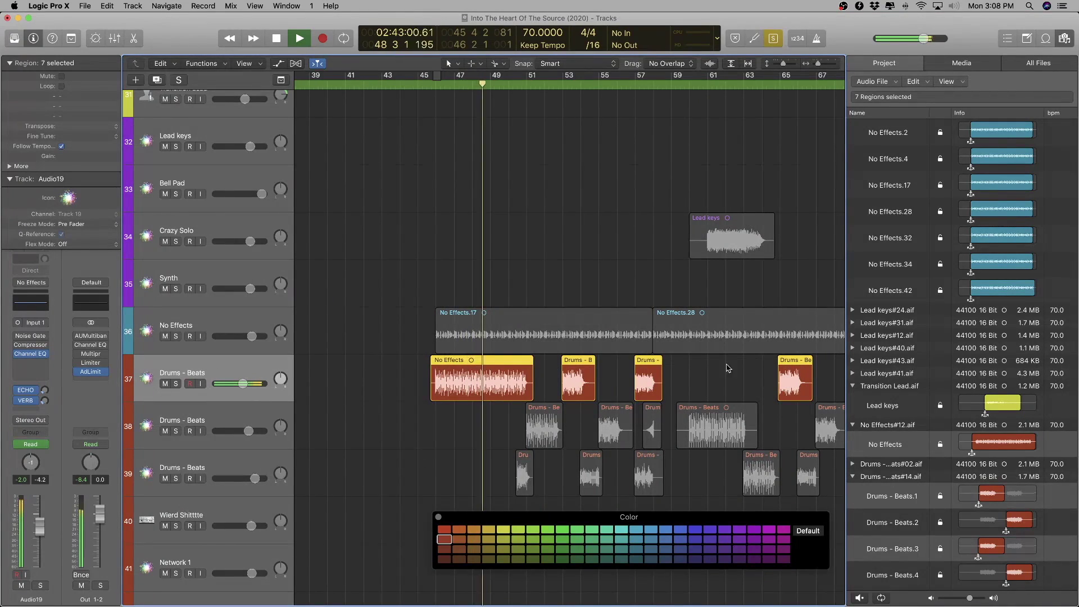
scroll(944, 434, down, 8)
scroll(554, 405, right, 3)
scroll(558, 401, down, 4)
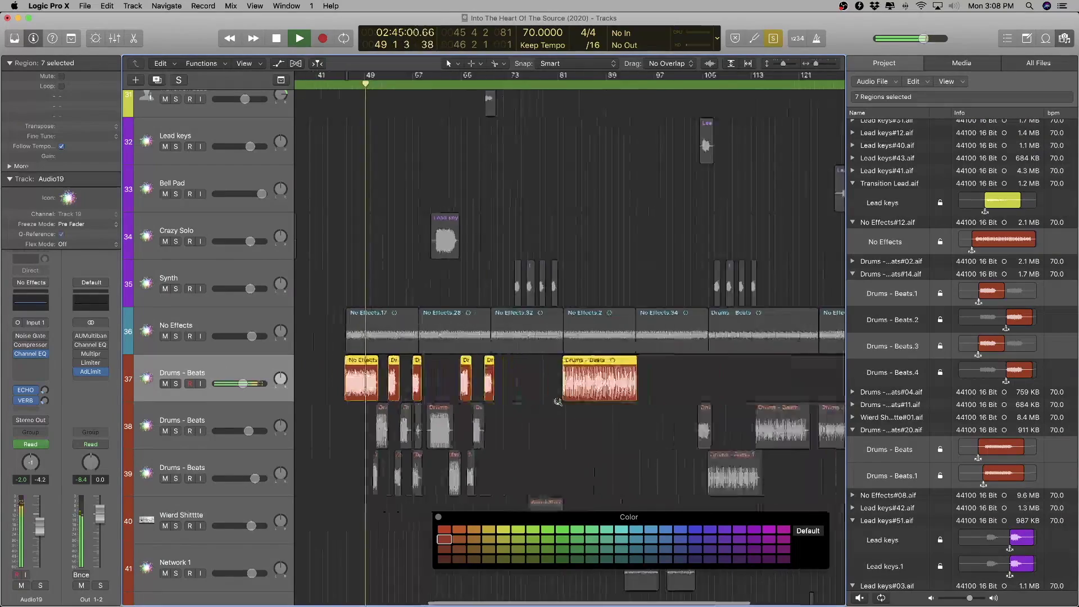
scroll(558, 402, up, 5)
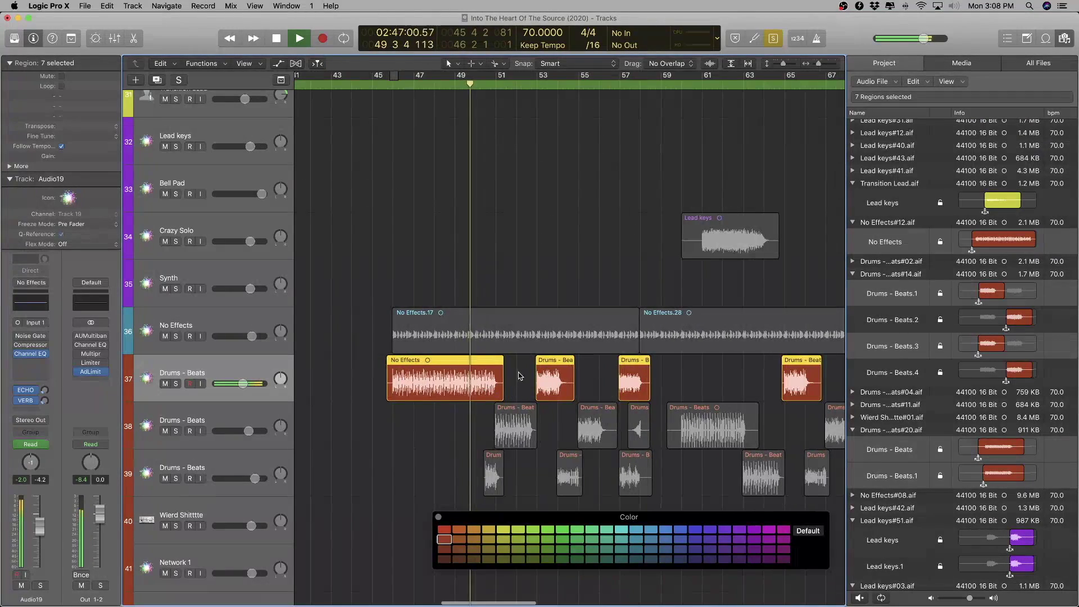
- Select only the first region on track 37 and audition it in solo as a looping cycle range
click(482, 378)
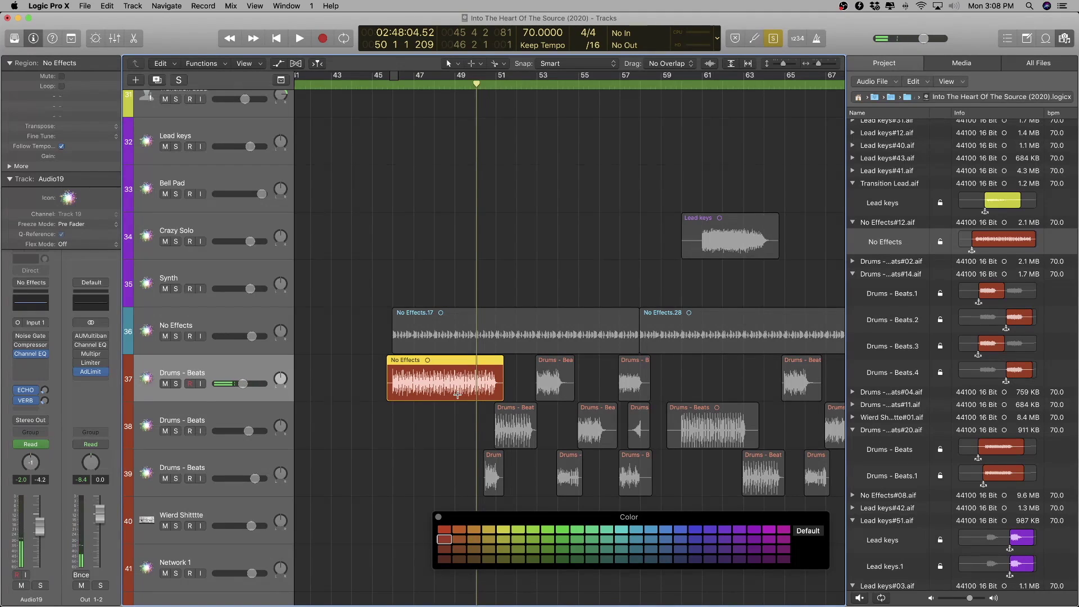
key(space)
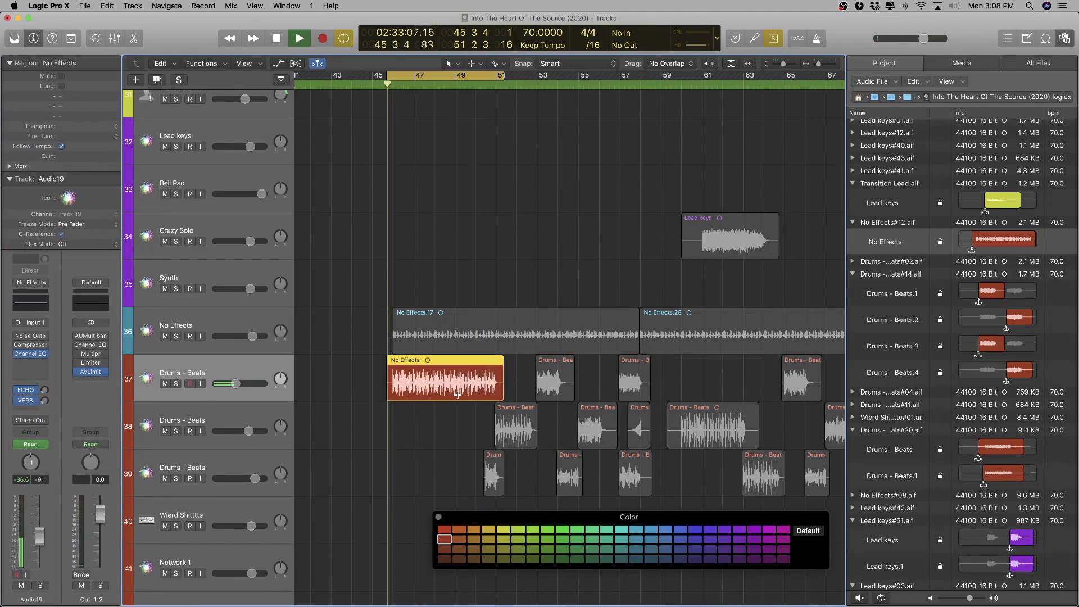
scroll(633, 324, up, 3)
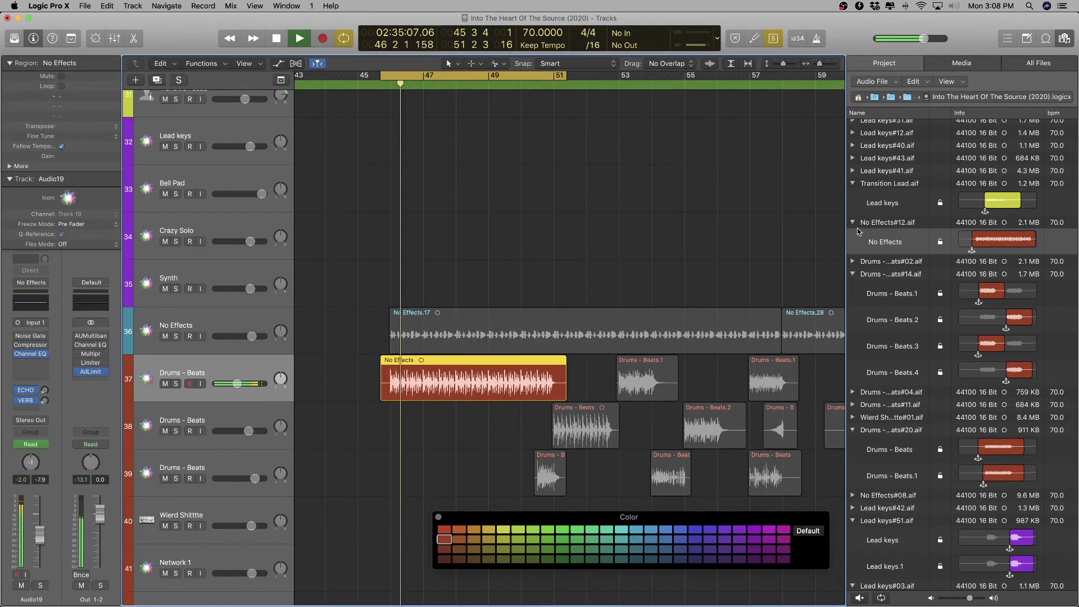
- Rename the audio file No Effects#12.aif to Industrial beat, stopping playback
double_click(888, 223)
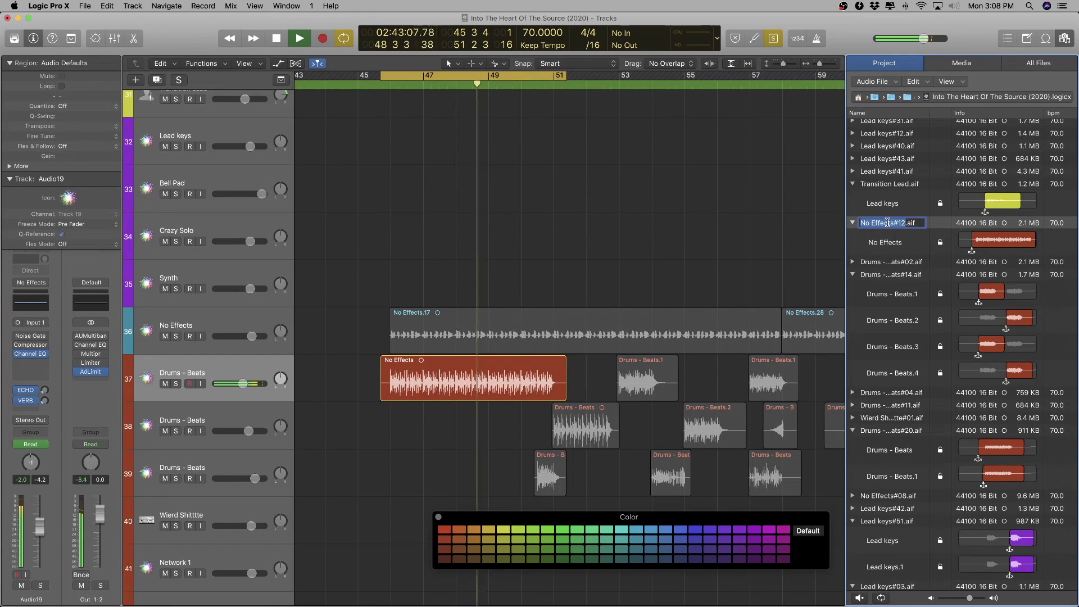
key(BackSpace)
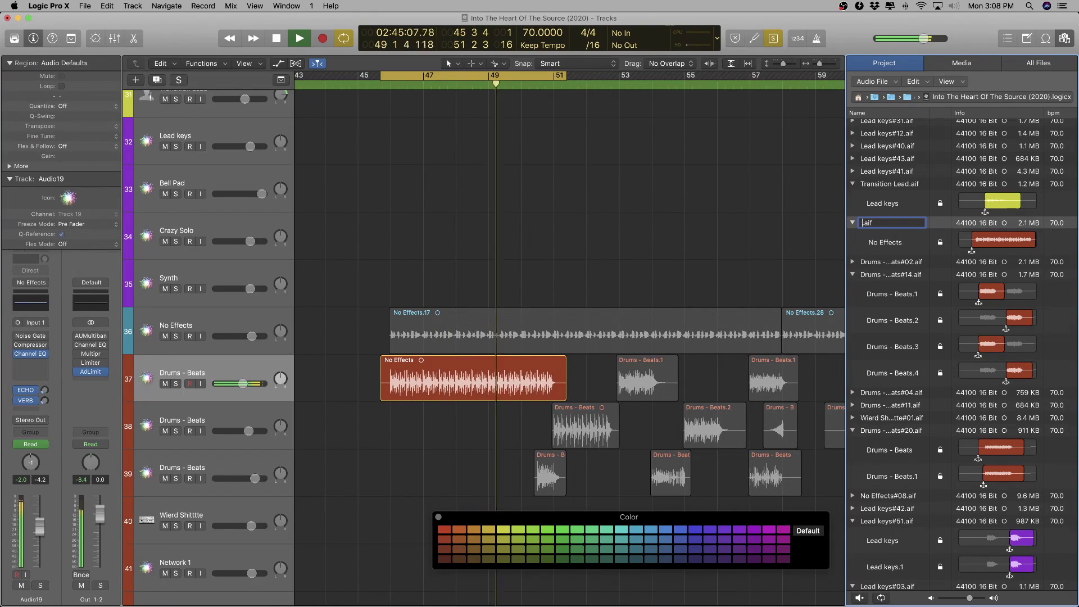
click(422, 444)
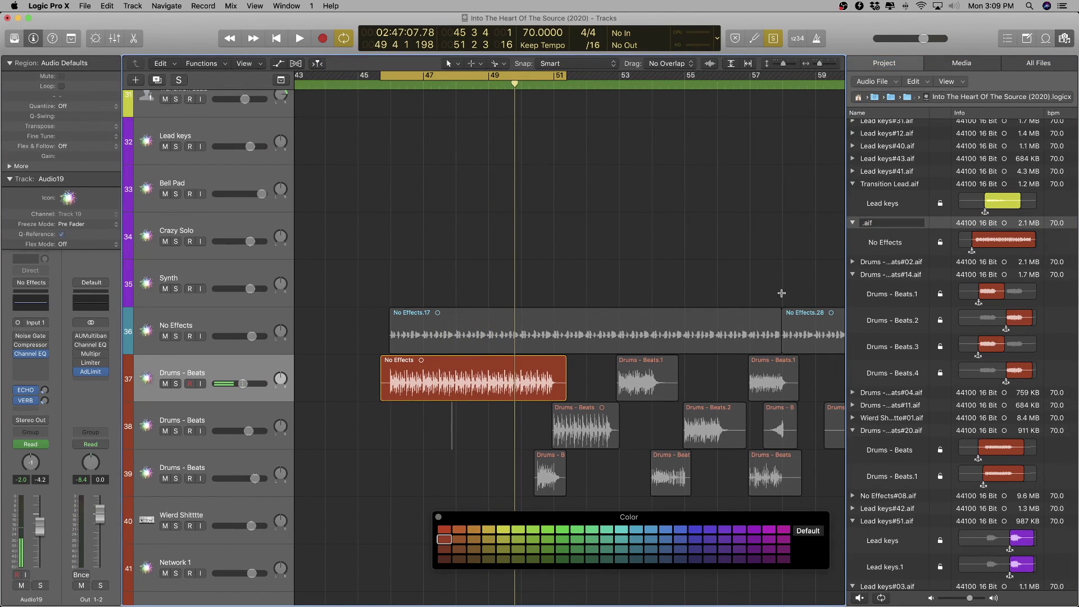
click(871, 226)
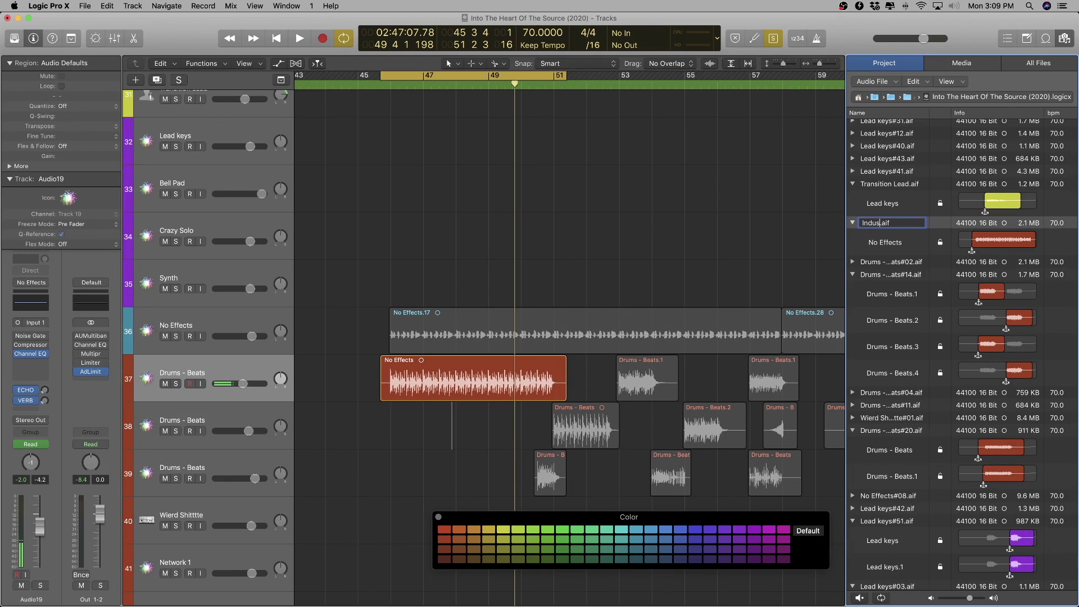
text(Industrail beat)
key(Return)
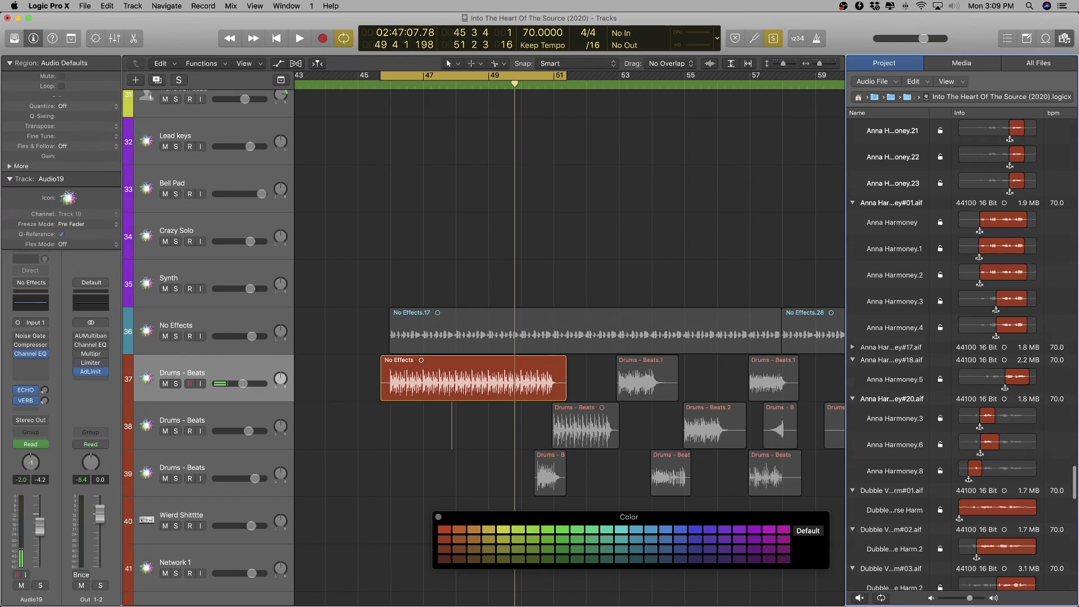
- Rename Drums - Beats track 37 to Industrial beat and select its second region, near bar 53
double_click(225, 366)
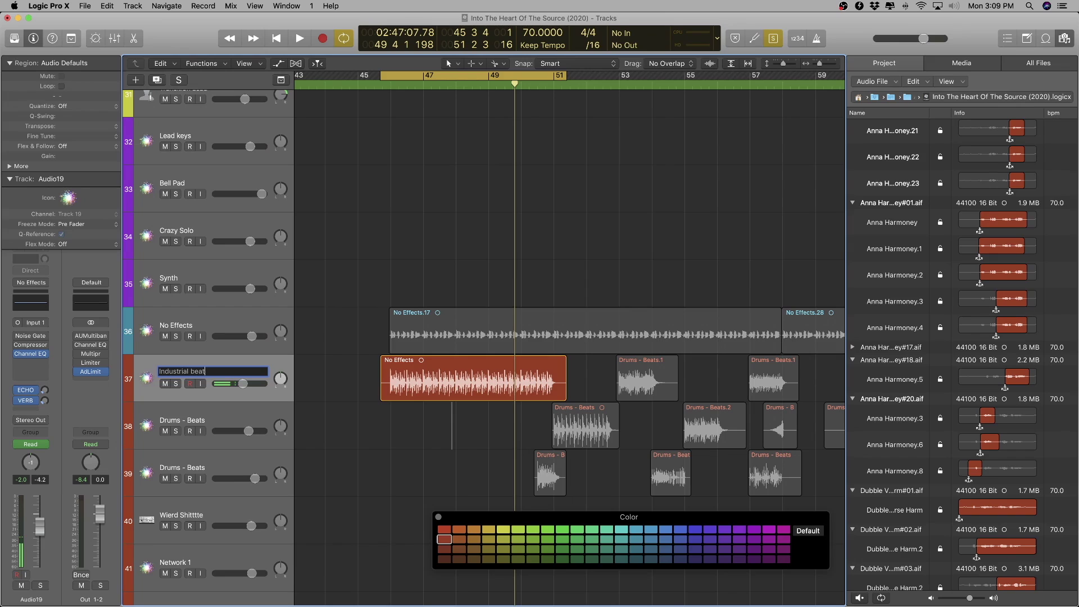
key(Return)
click(622, 371)
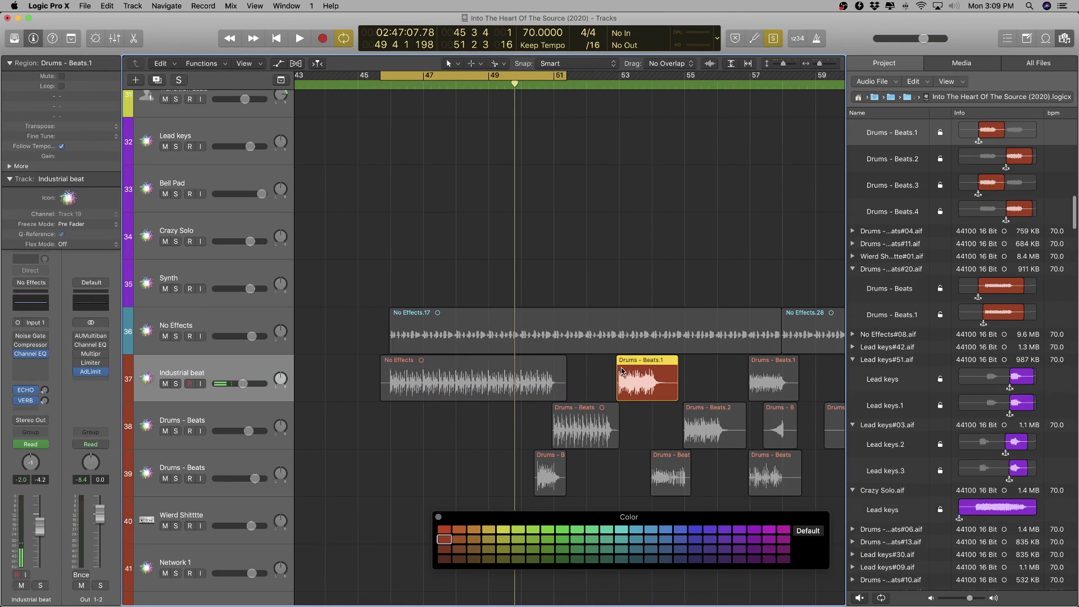
- Turn off cycle mode and audition the Industrial beat regions near bars 53 and 57 in solo
key(c)
key(space)
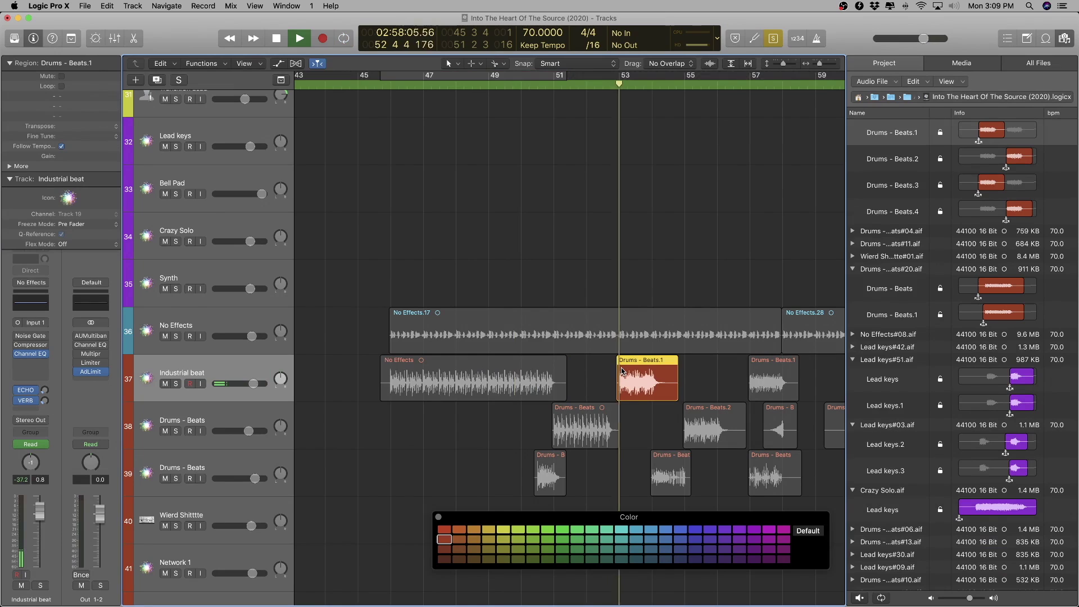
scroll(662, 398, right, 8)
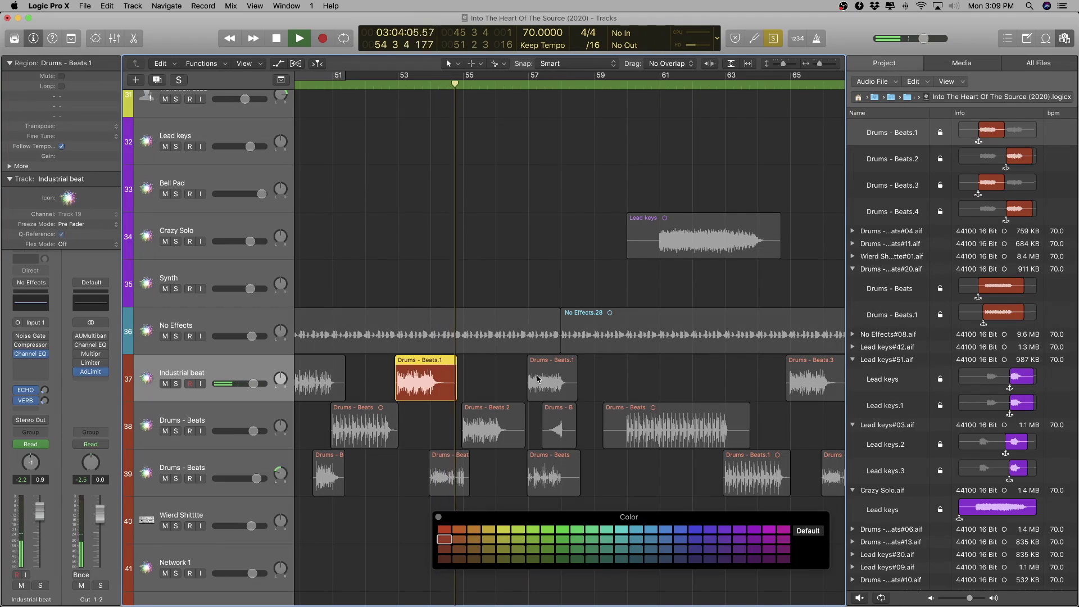
key(space)
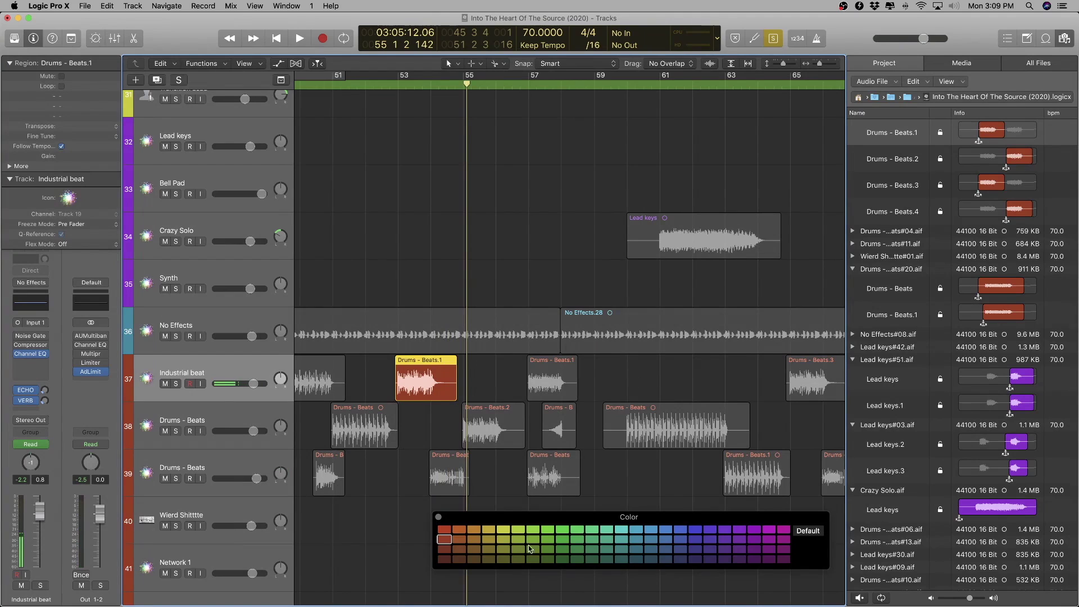
click(553, 364)
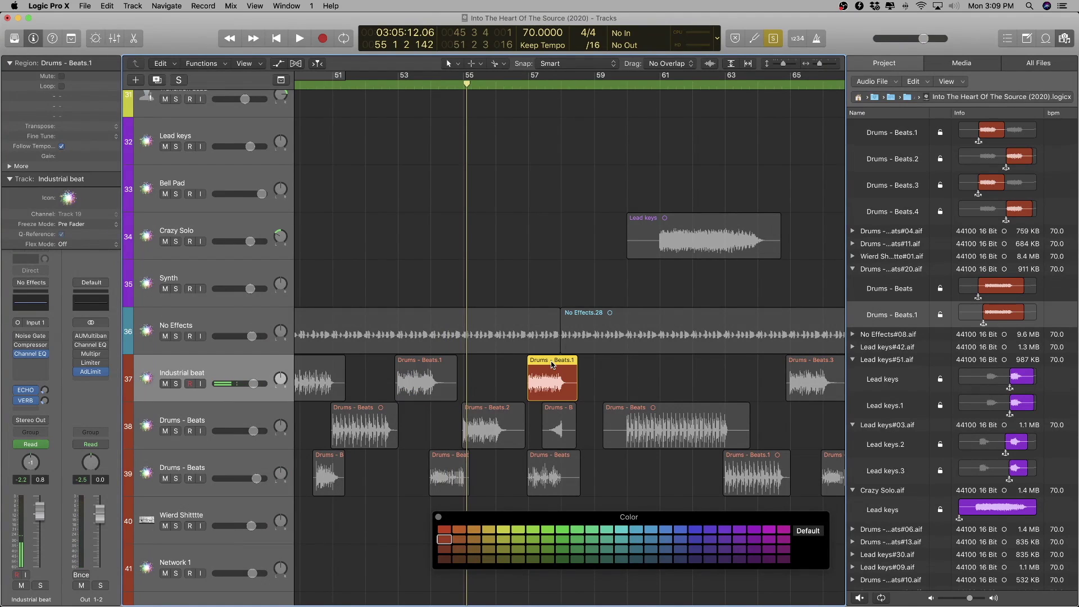
key(shift+space)
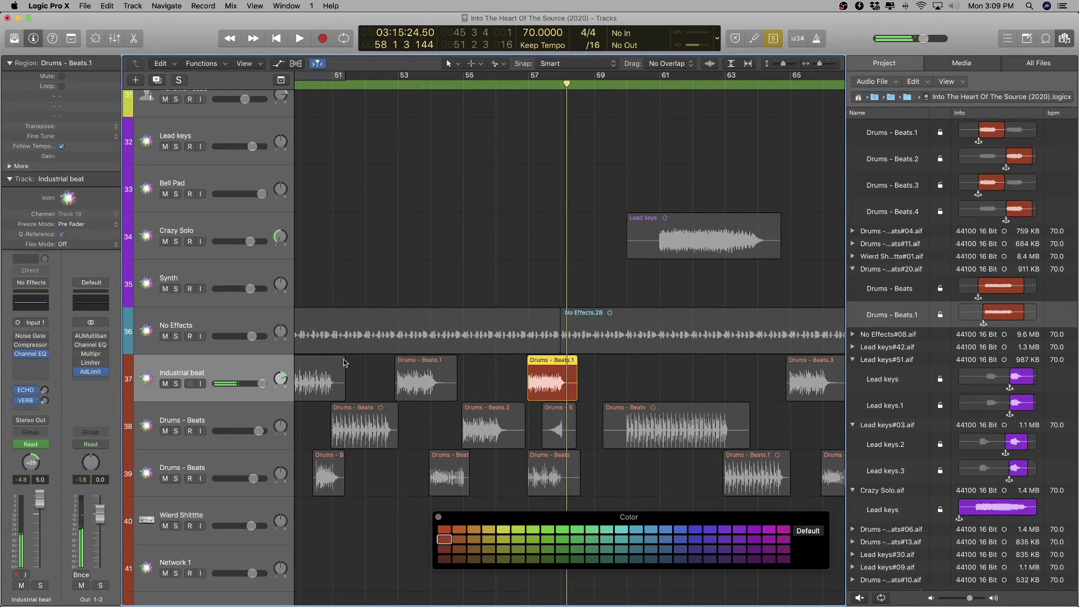
- Duplicate the Industrial beat track as Drum Kit and move the region near bar 53 onto it without its automation
click(414, 366)
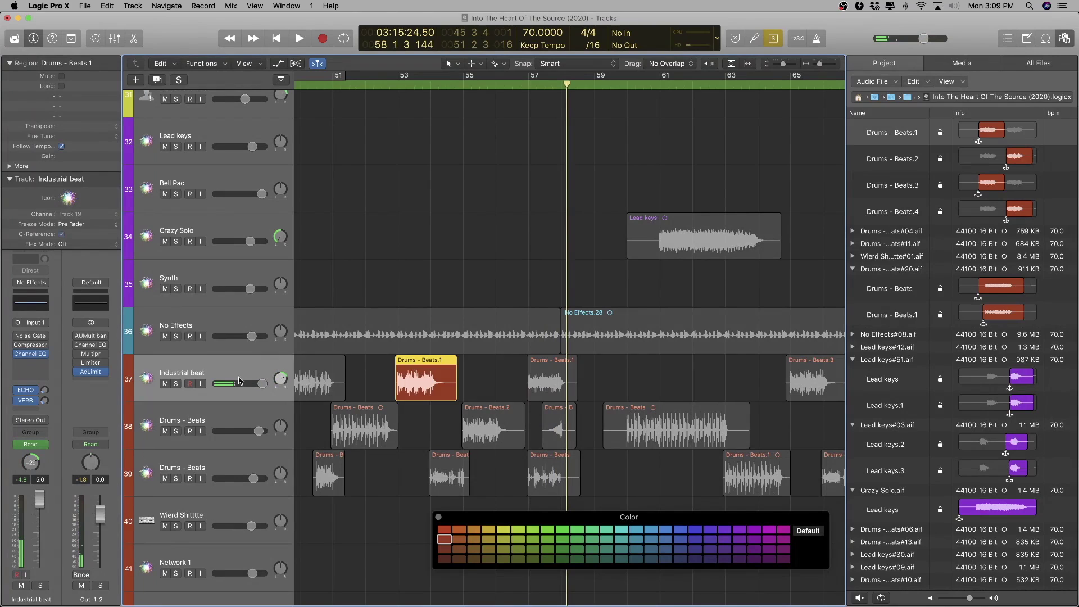
key(super+d)
drag(410, 371, 416, 419)
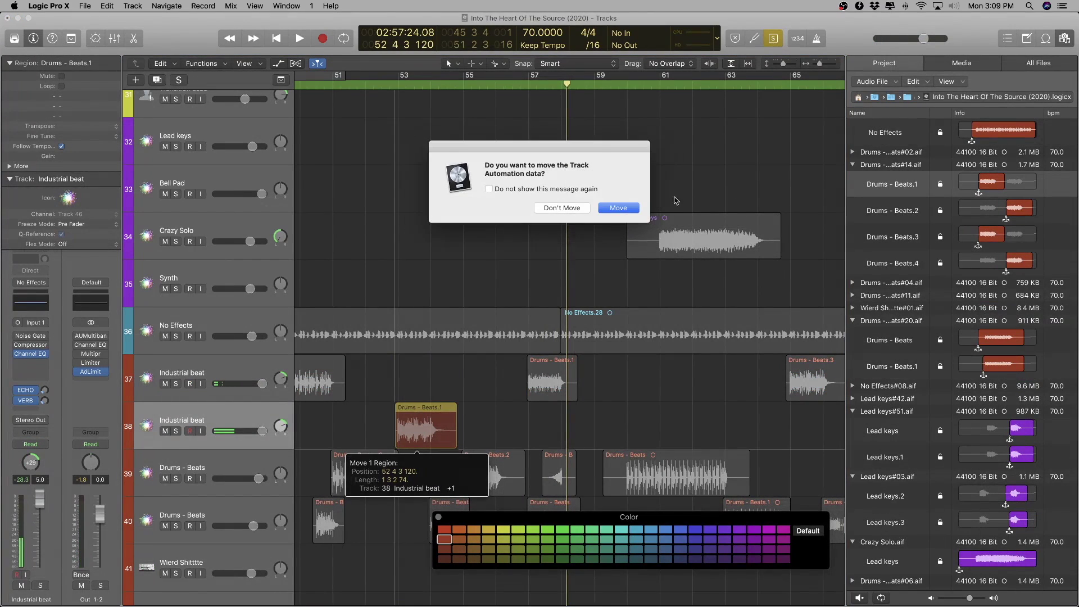
click(561, 208)
double_click(222, 416)
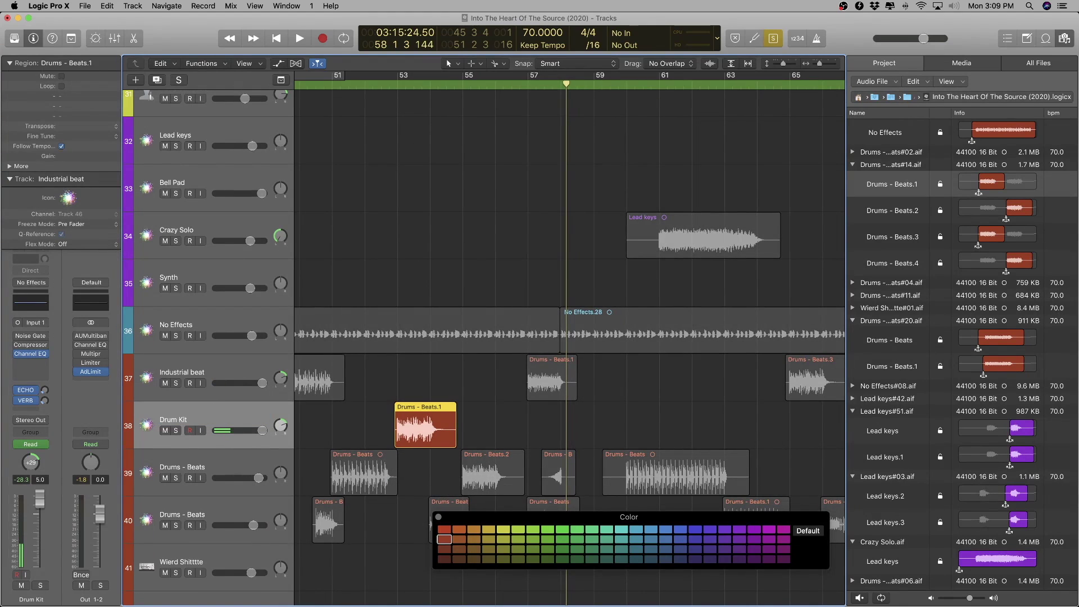
- Select the Industrial beat region near bar 57 and audition it in solo
click(550, 415)
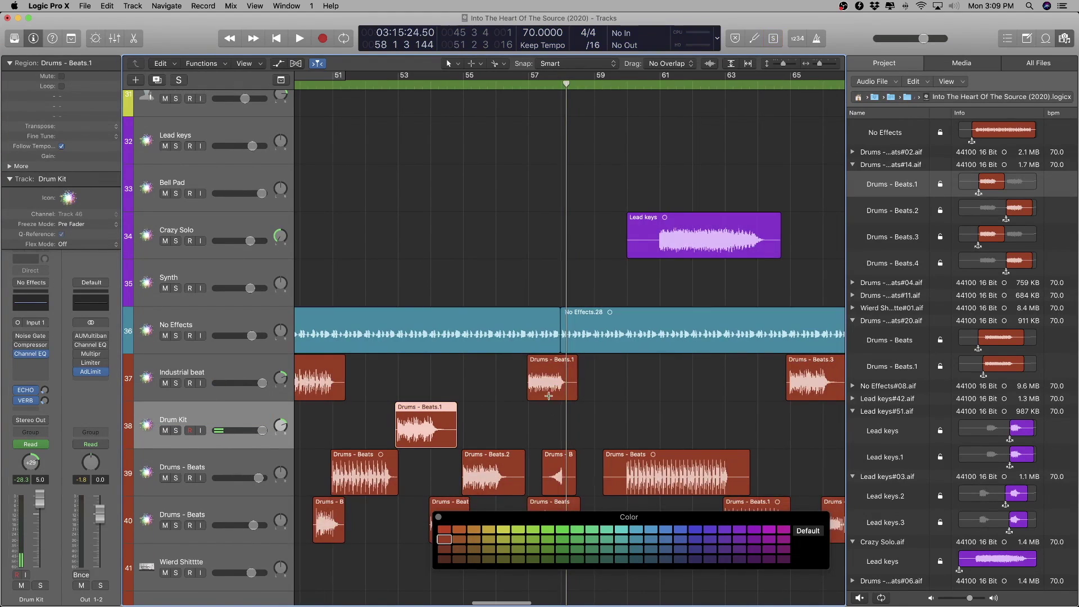
click(567, 368)
key(space)
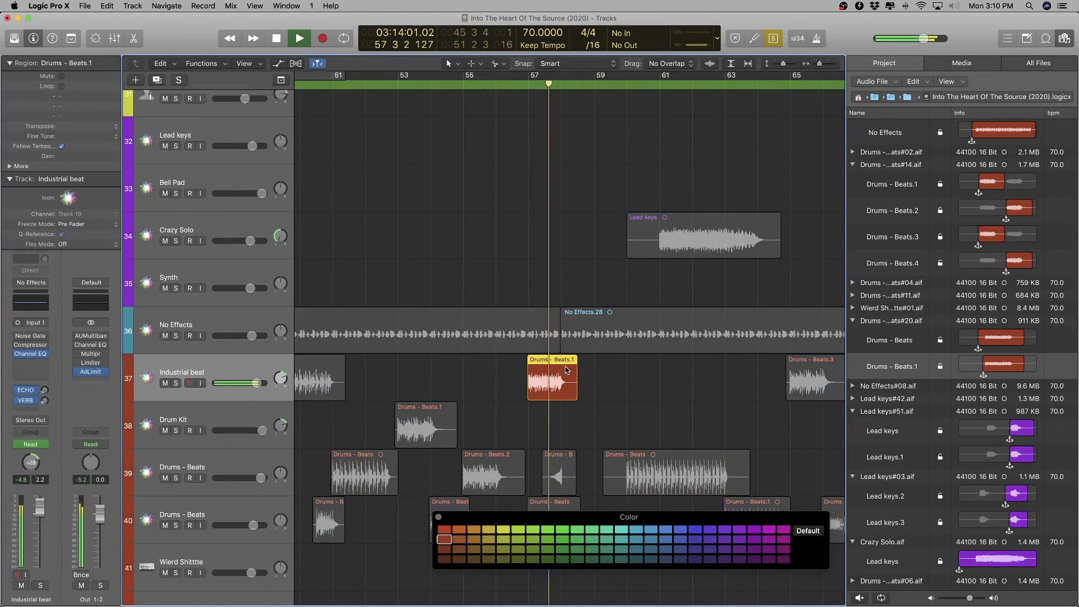
key(space)
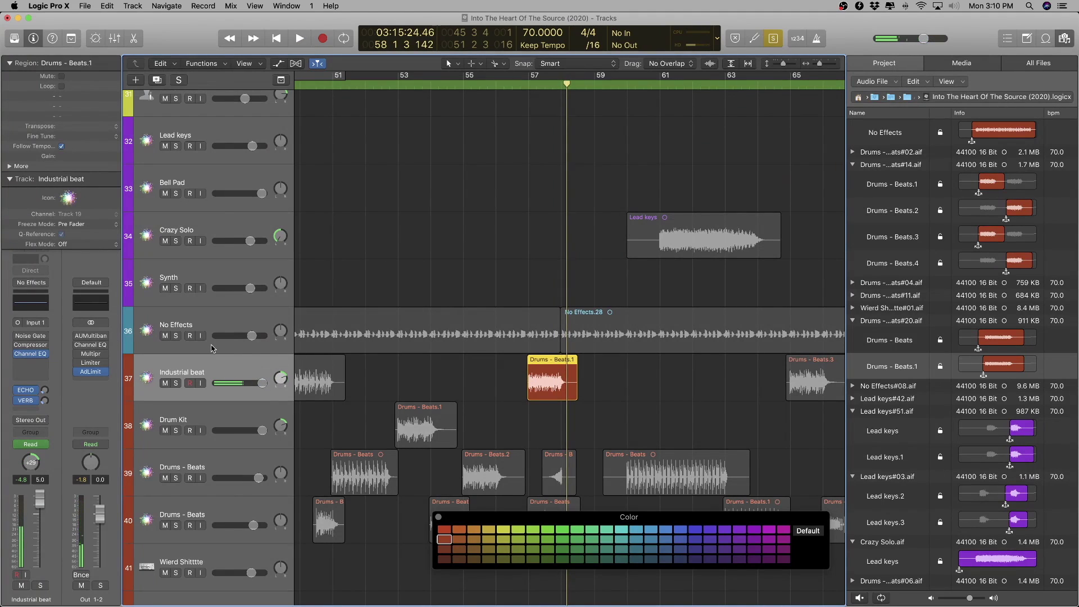
- Duplicate the Industrial beat track as Panned beat and move the region near bar 57 onto it with its automation
key(super+d)
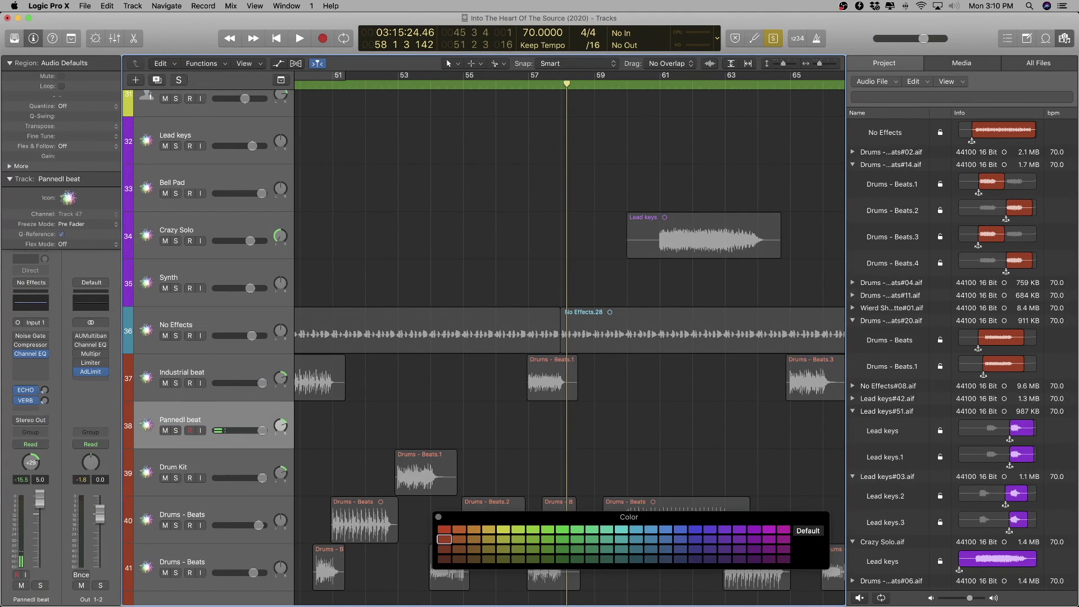
drag(567, 371, 568, 419)
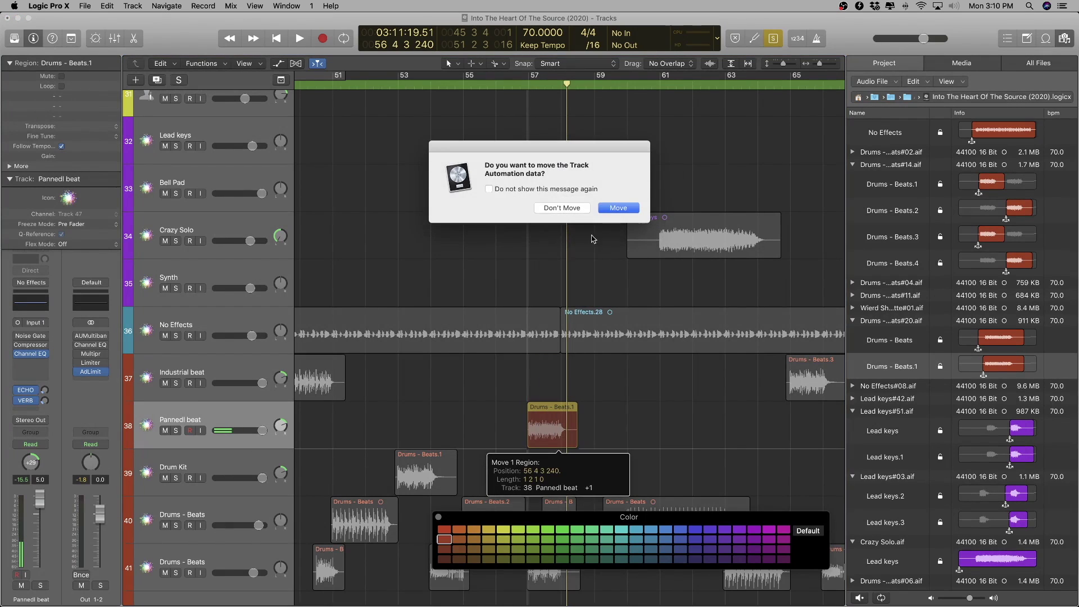
click(618, 209)
double_click(196, 418)
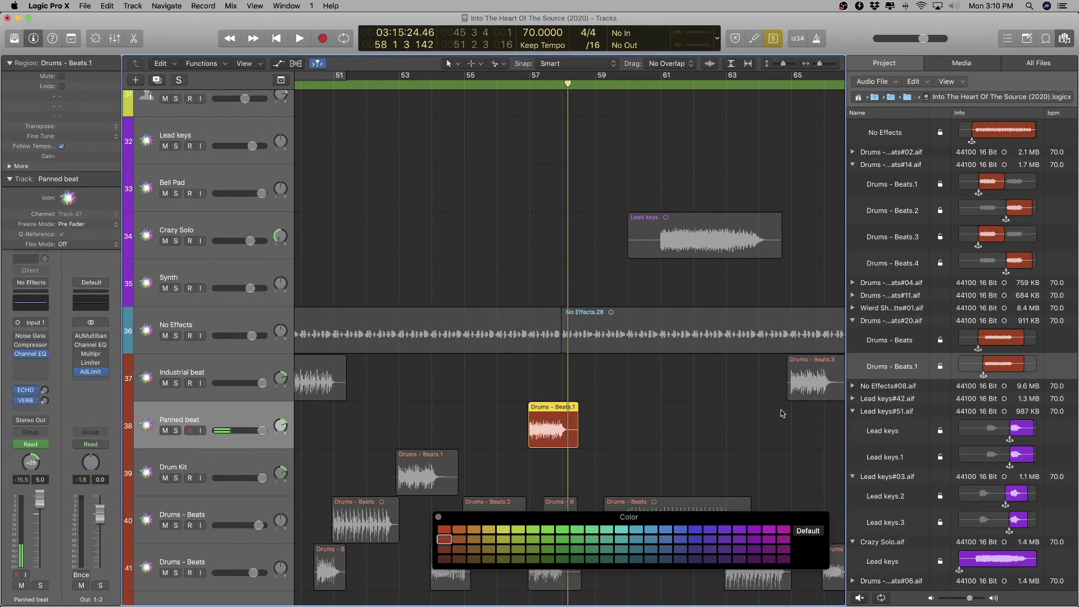
- Audition the Industrial beat region near bar 65 in solo and move it with its automation to the Drum Kit track
scroll(531, 427, right, 10)
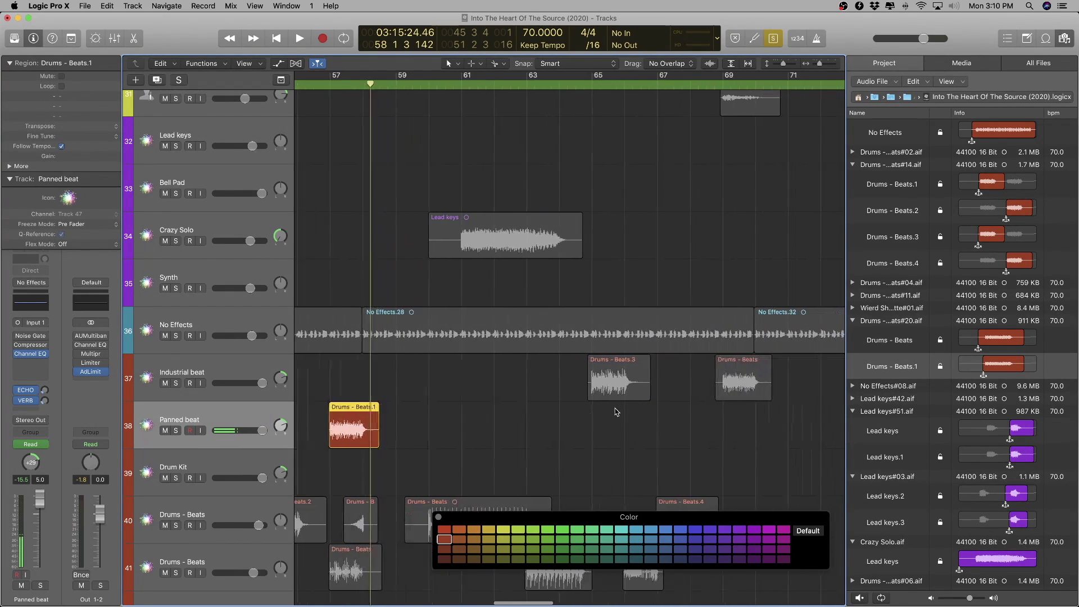
scroll(506, 404, left, 8)
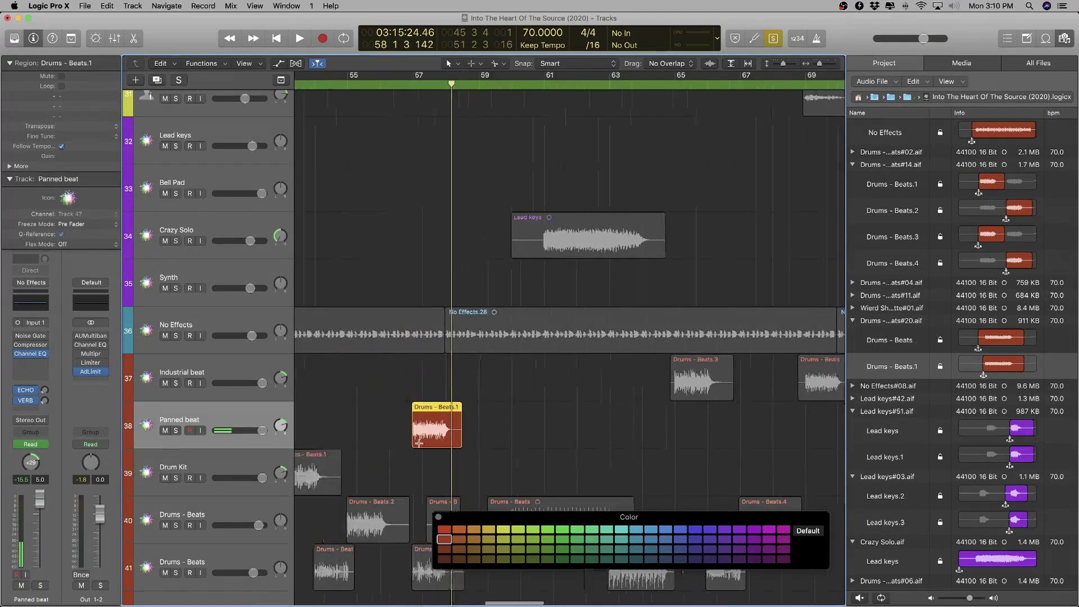
click(715, 369)
key(shift+Return)
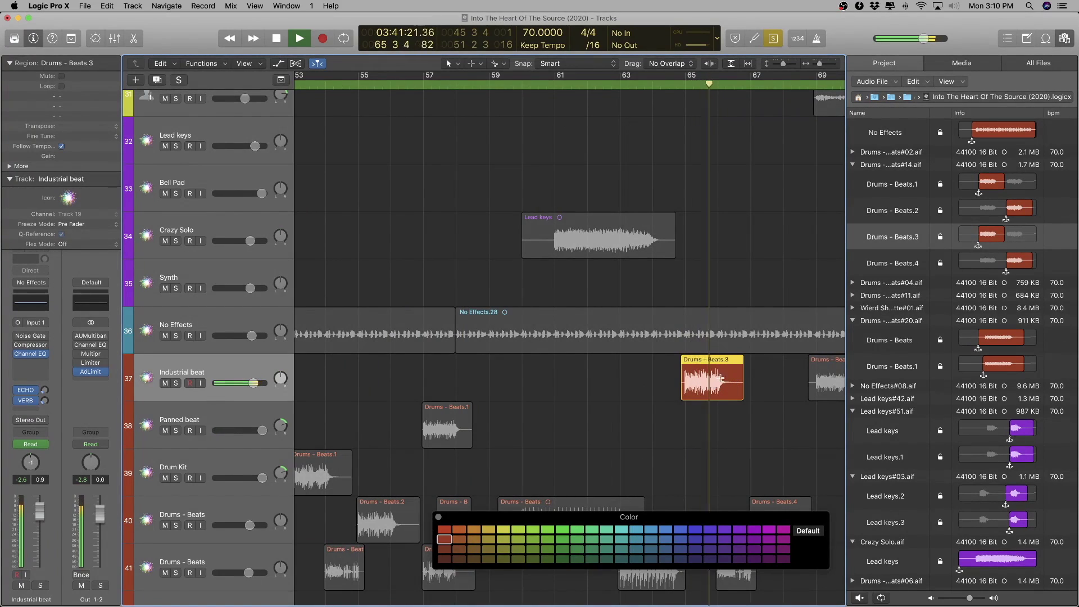
key(space)
drag(720, 377, 732, 467)
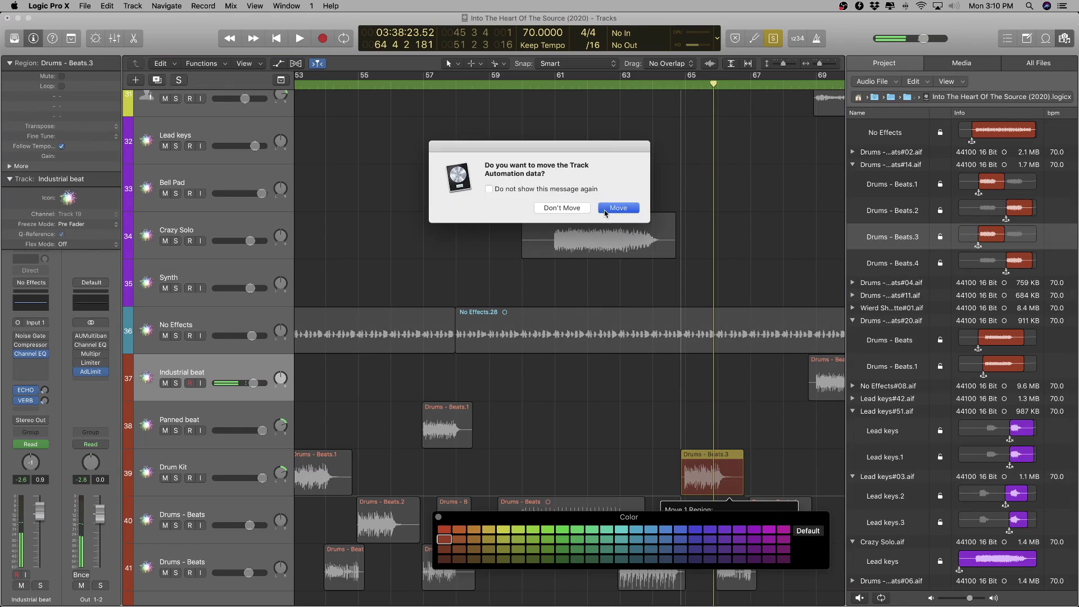
click(605, 213)
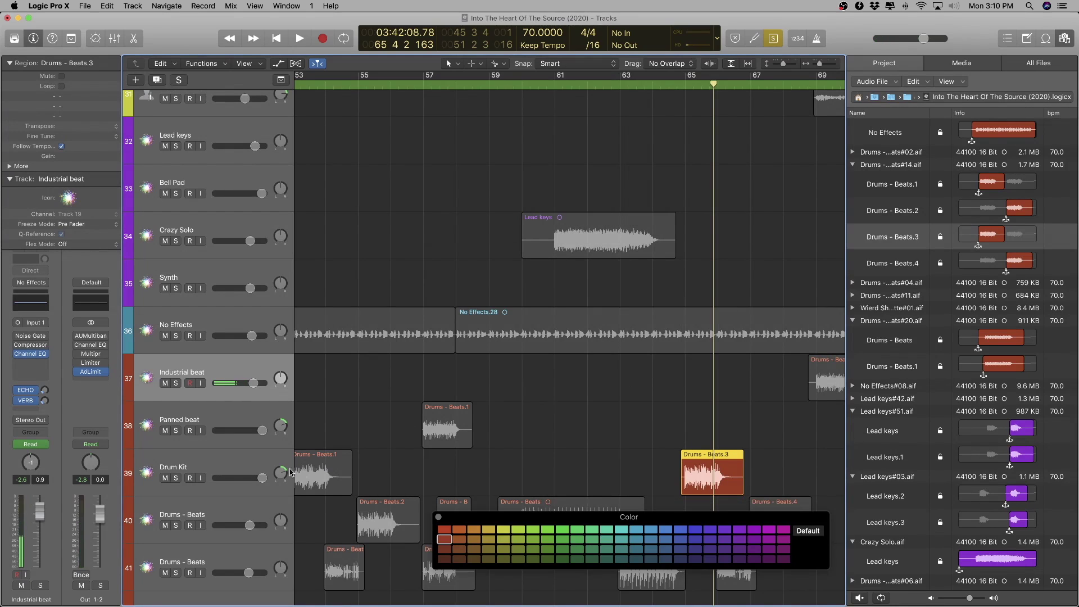
- Select the Drum Kit track's regions and rename their audio file ending in #14.aif to Drum Kit.aif
click(249, 466)
double_click(871, 165)
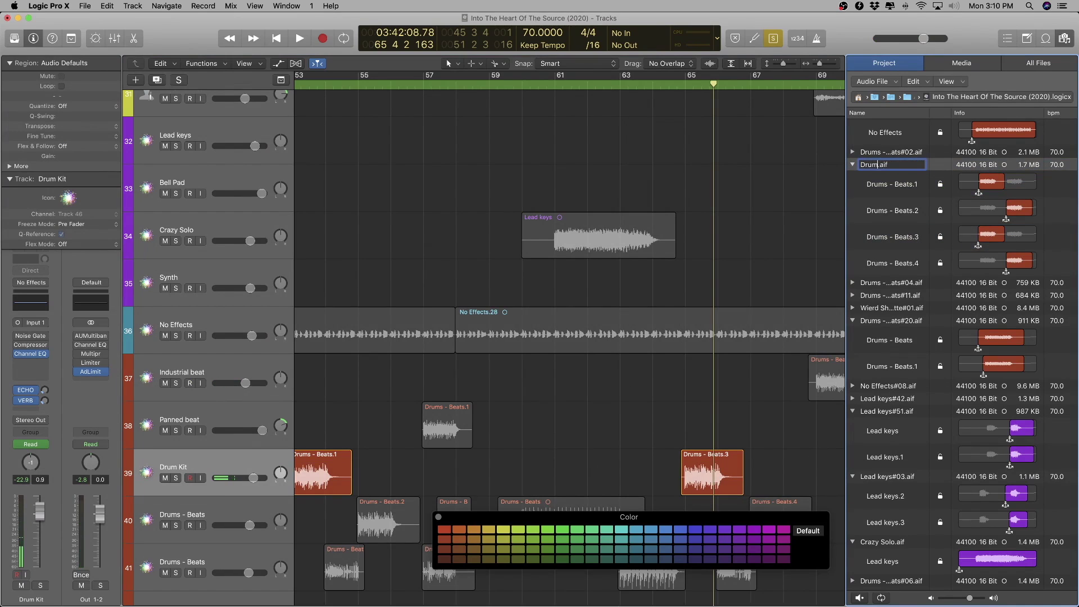
scroll(871, 164, down, 10)
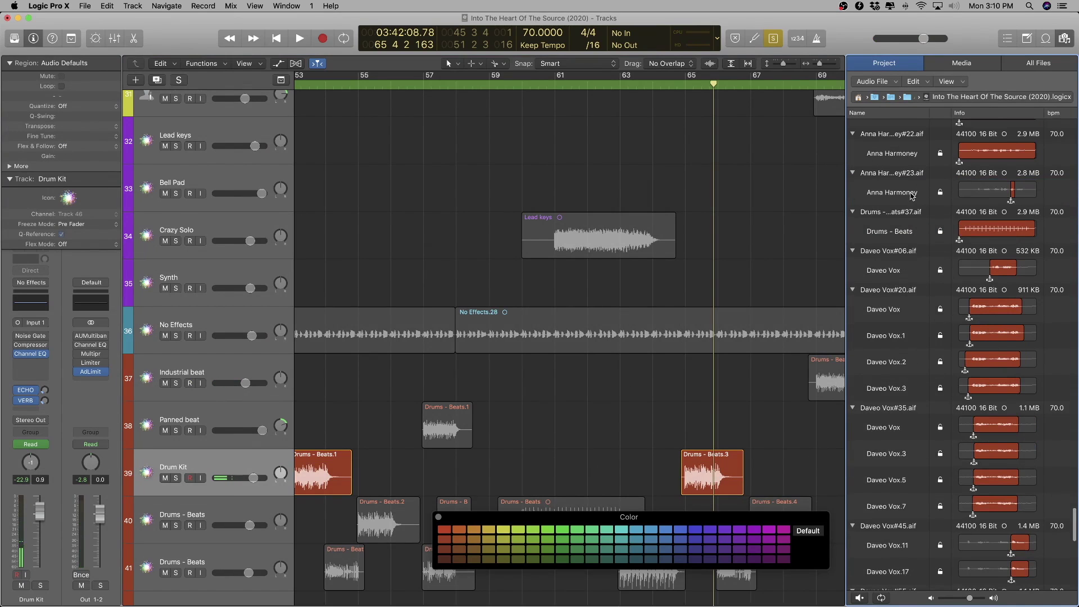
- Select the Industrial beat region near bar 69 and audition it in solo
scroll(450, 338, right, 10)
click(449, 371)
key(shift+Return)
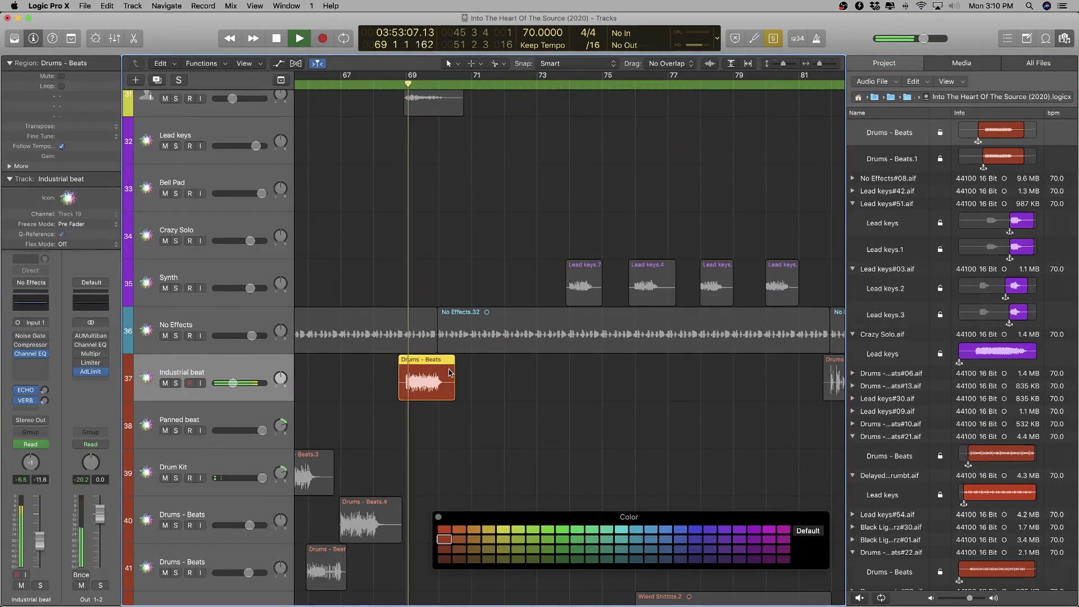
scroll(442, 389, down, 5)
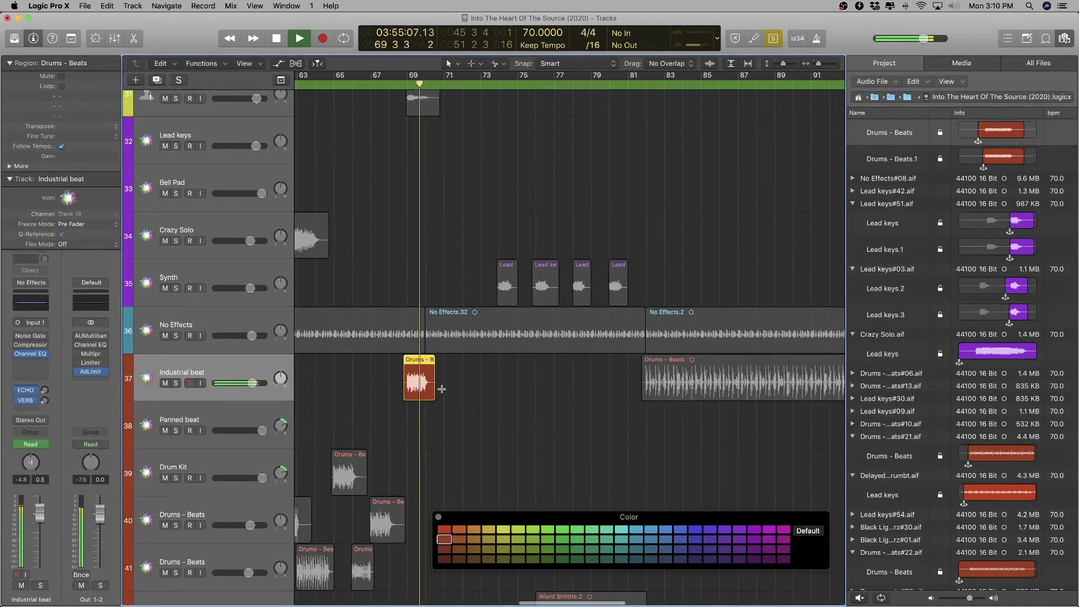
key(space)
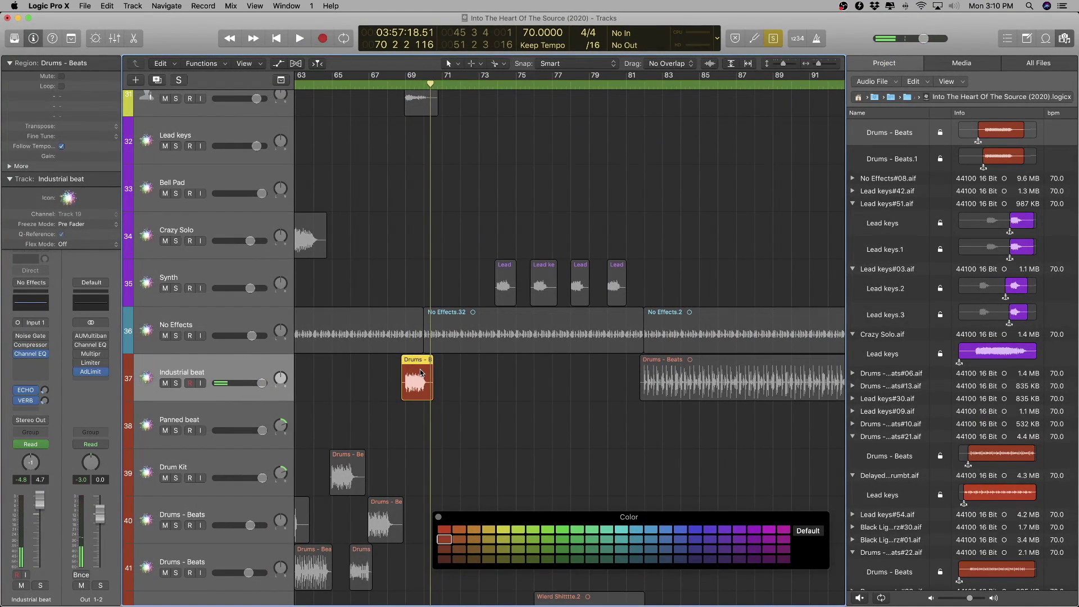
- Duplicate the Industrial beat track and move the region near bar 69 onto the new track with its automation
scroll(478, 407, up, 4)
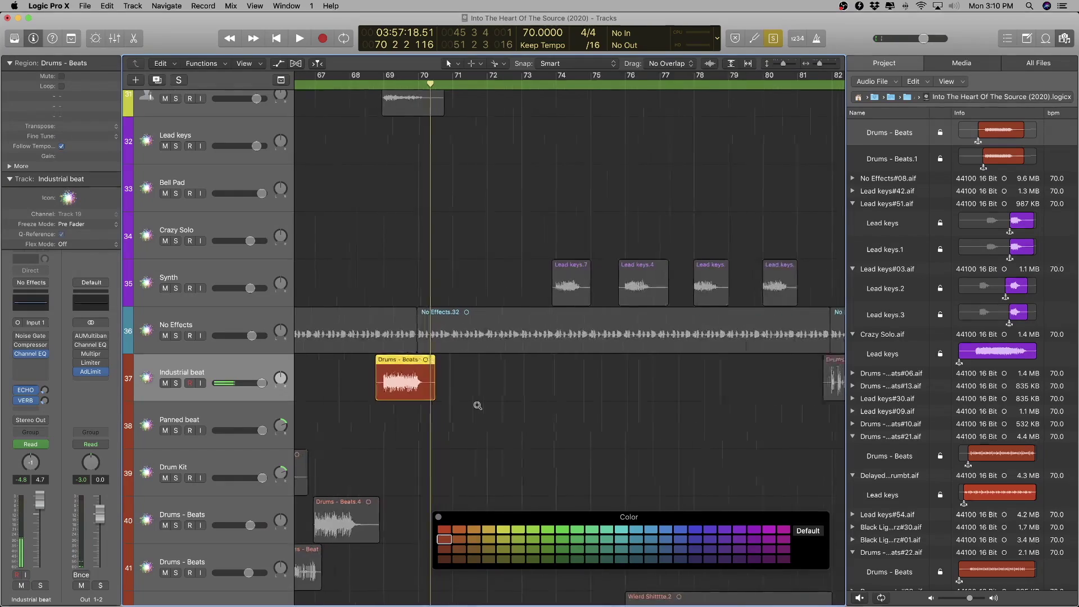
scroll(477, 408, up, 3)
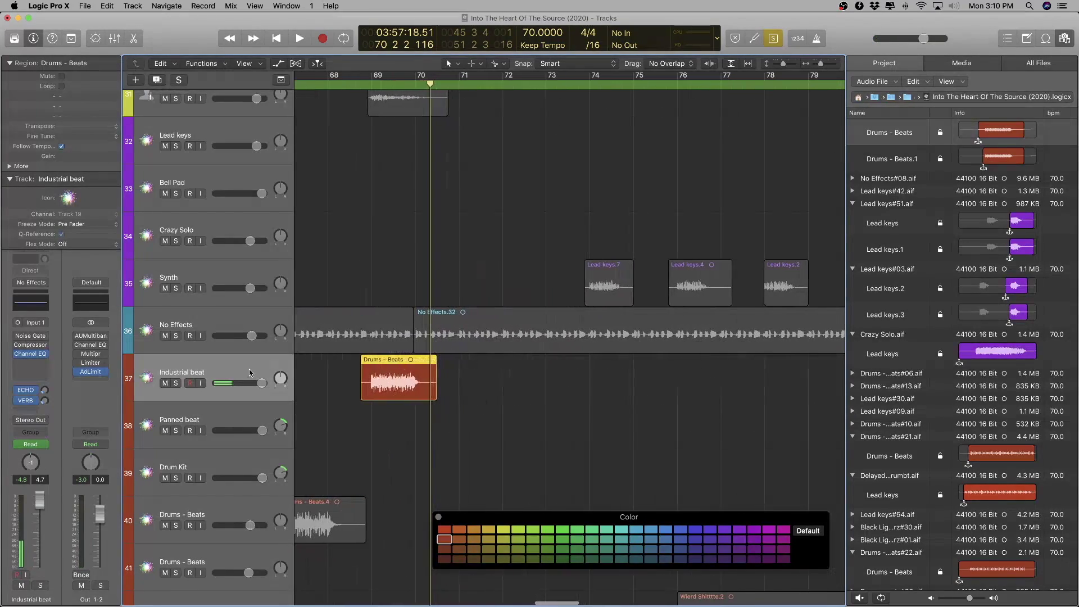
key(super+d)
drag(404, 367, 405, 412)
click(623, 209)
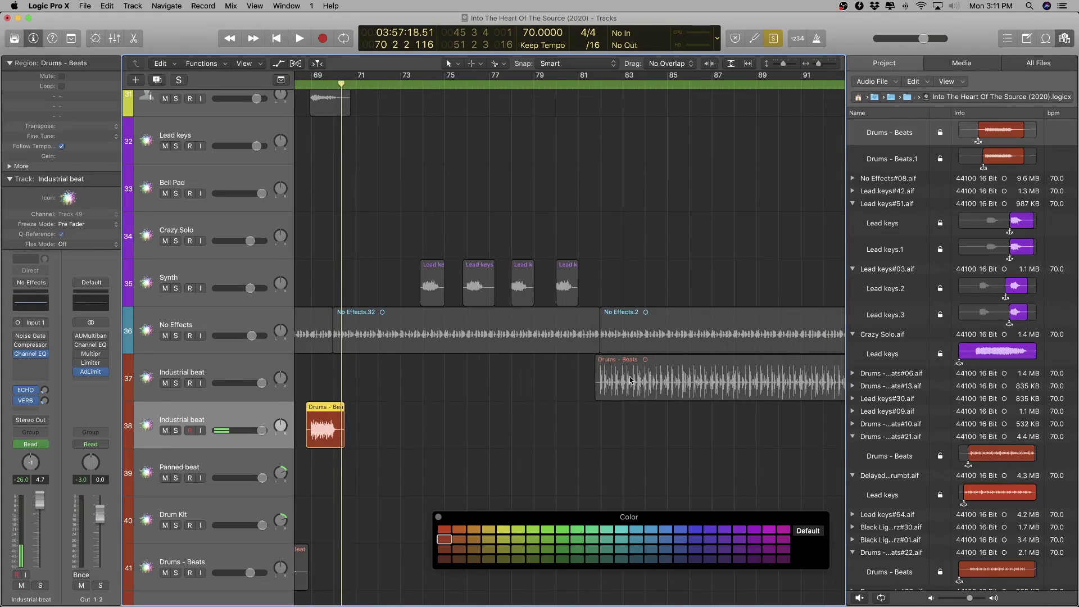
- Audition the long Industrial beat region starting near bar 82 in solo and set its gain to -10.0 dB
key(space)
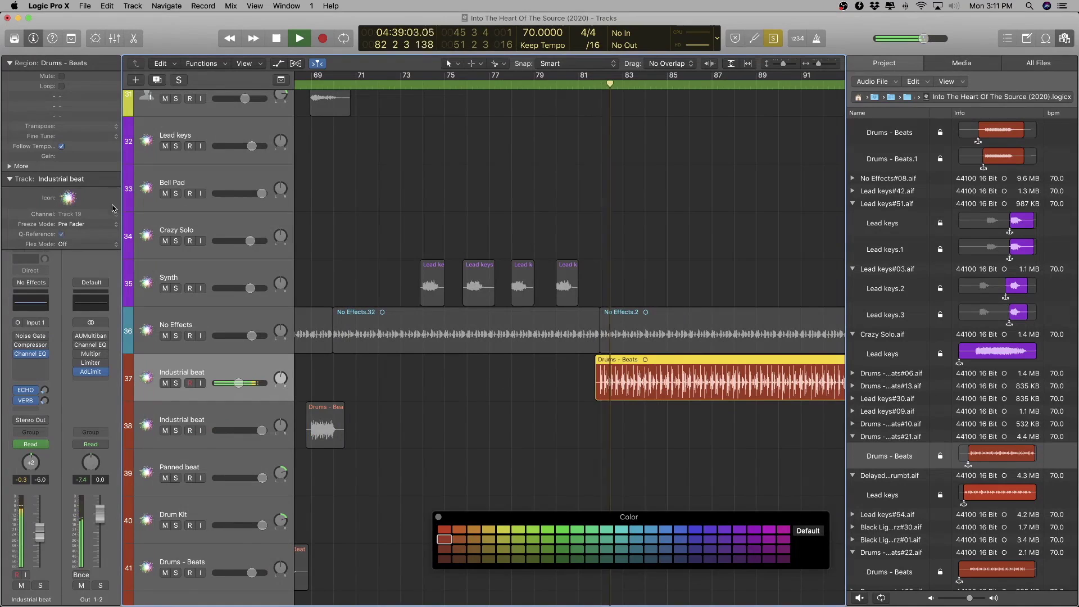
drag(64, 158, 79, 270)
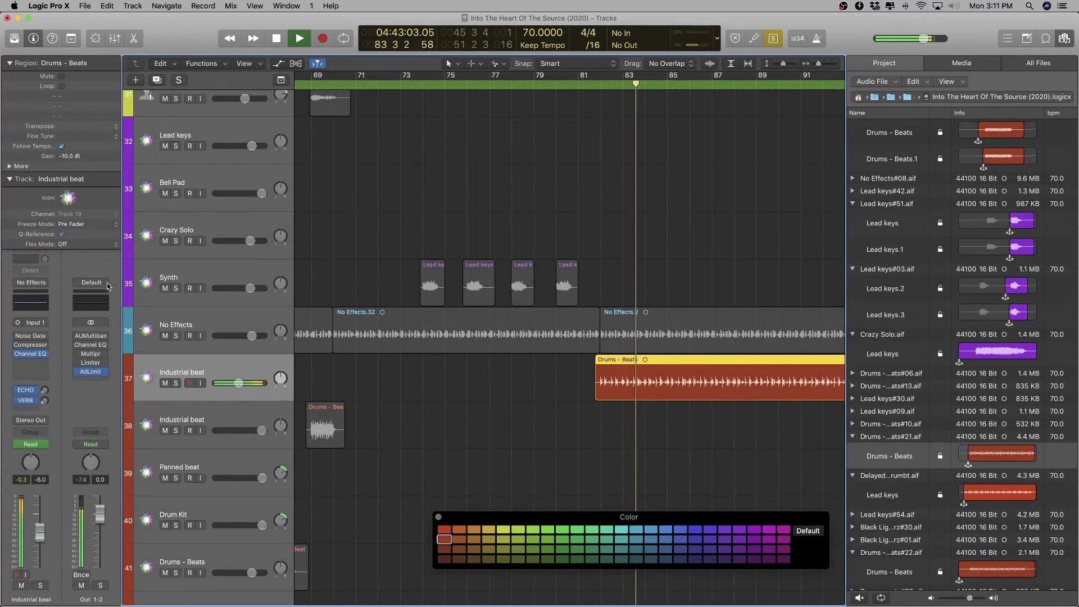
scroll(634, 398, right, 4)
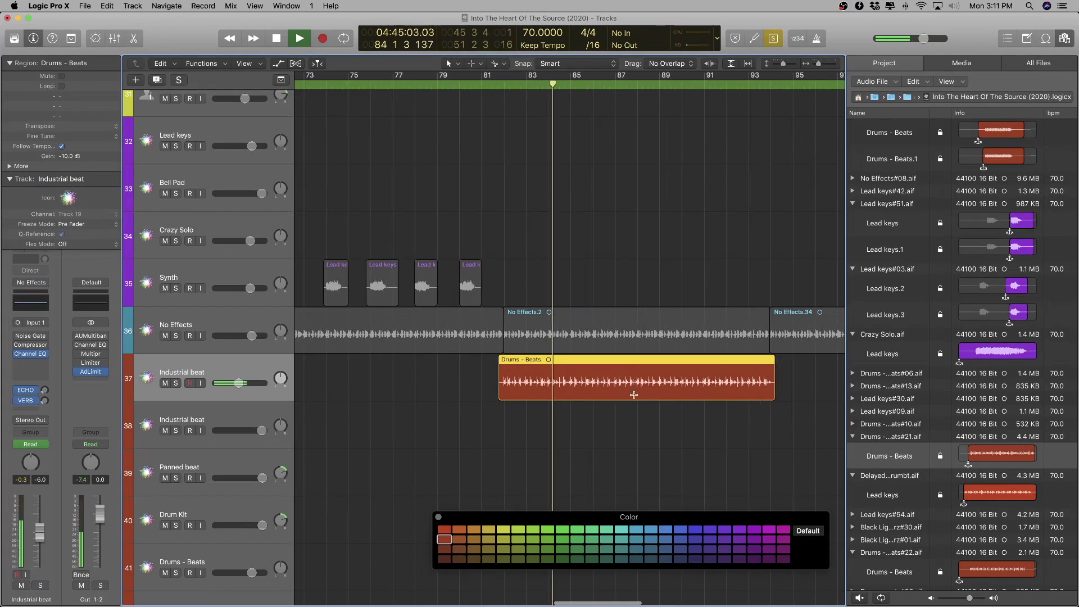
- Rename the long region's audio file ending in #21.aif to Chilled Beat.aif
double_click(894, 438)
text(Chile)
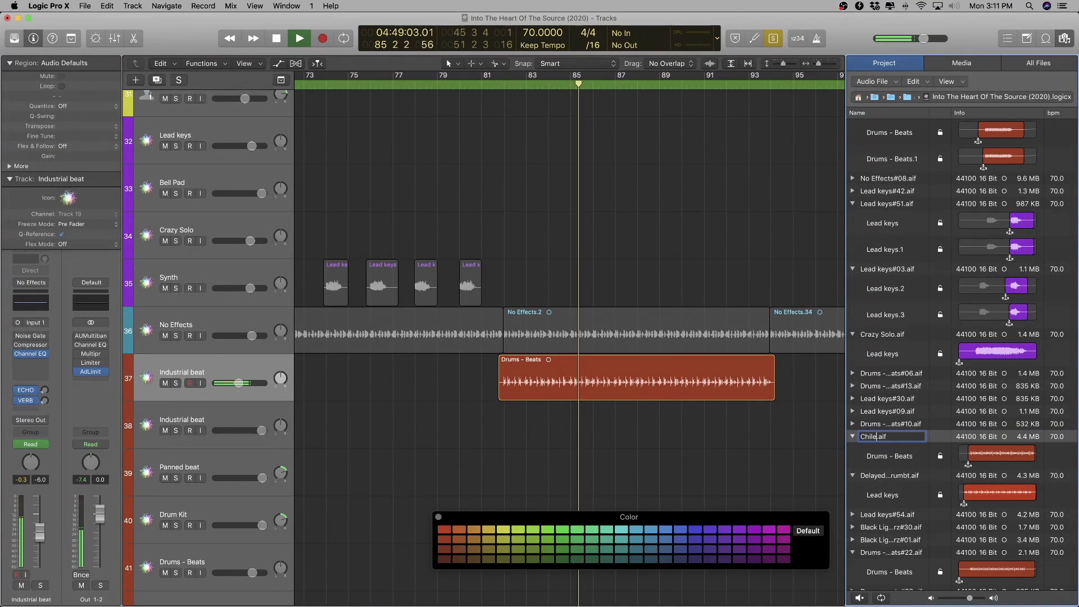
key(Return)
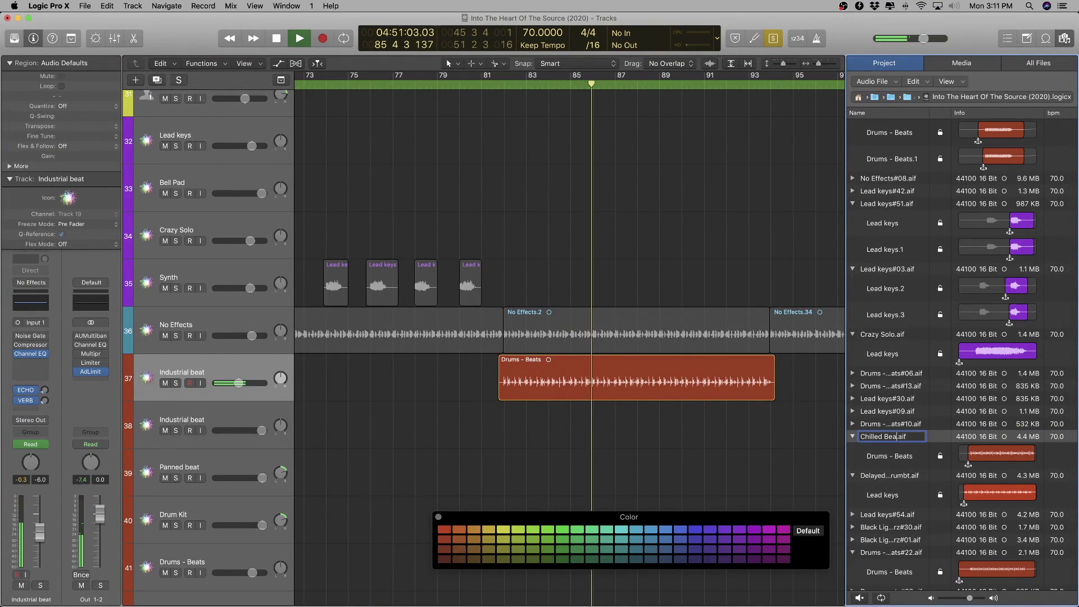
- Duplicate the Industrial beat track as Chilled Beat and move the long region near bar 82 onto it with its automation
click(245, 374)
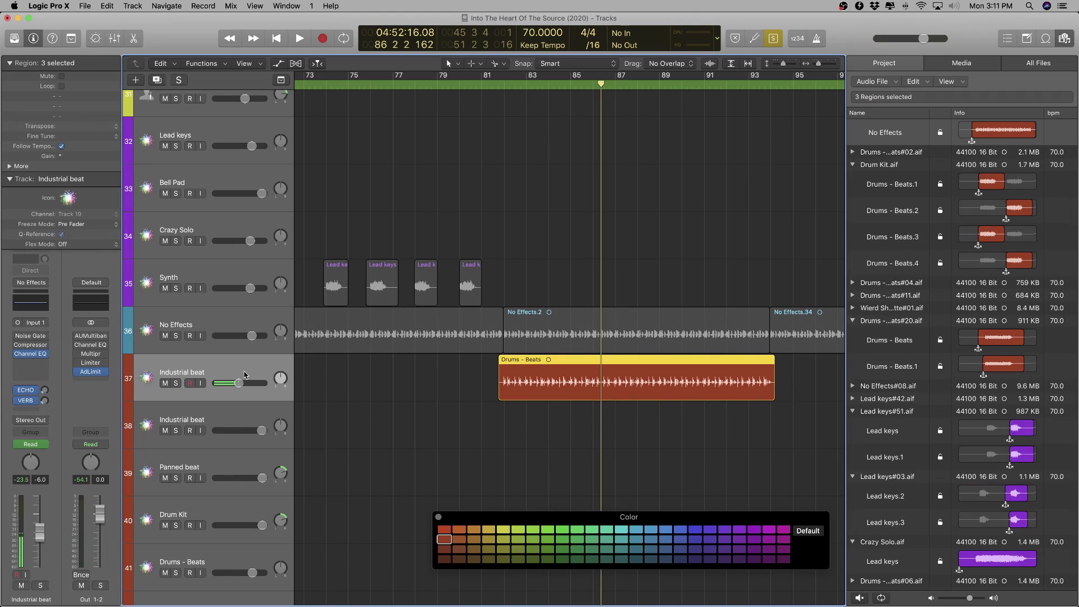
key(cmd+d)
drag(614, 366, 615, 410)
click(618, 208)
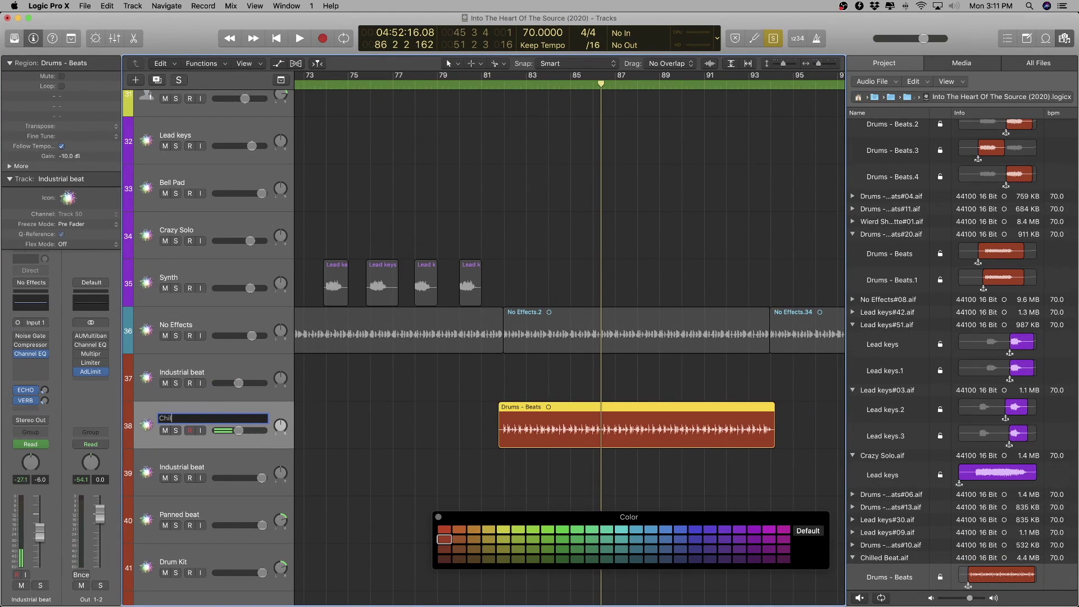
scroll(573, 410, right, 15)
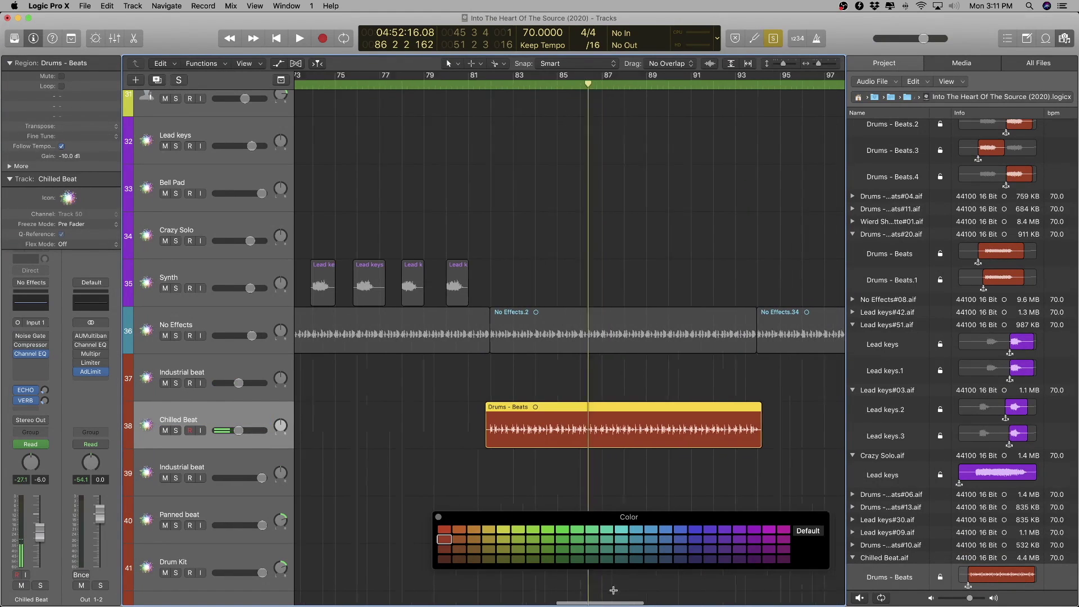
- Audition the Industrial beat region starting near bar 142 in solo
scroll(706, 408, left, 10)
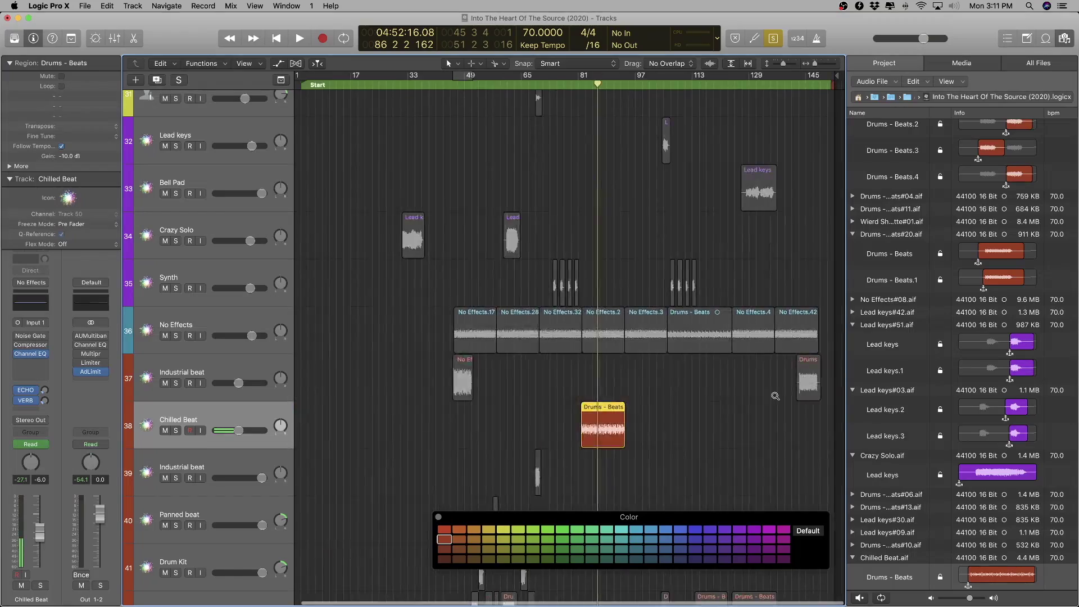
click(753, 369)
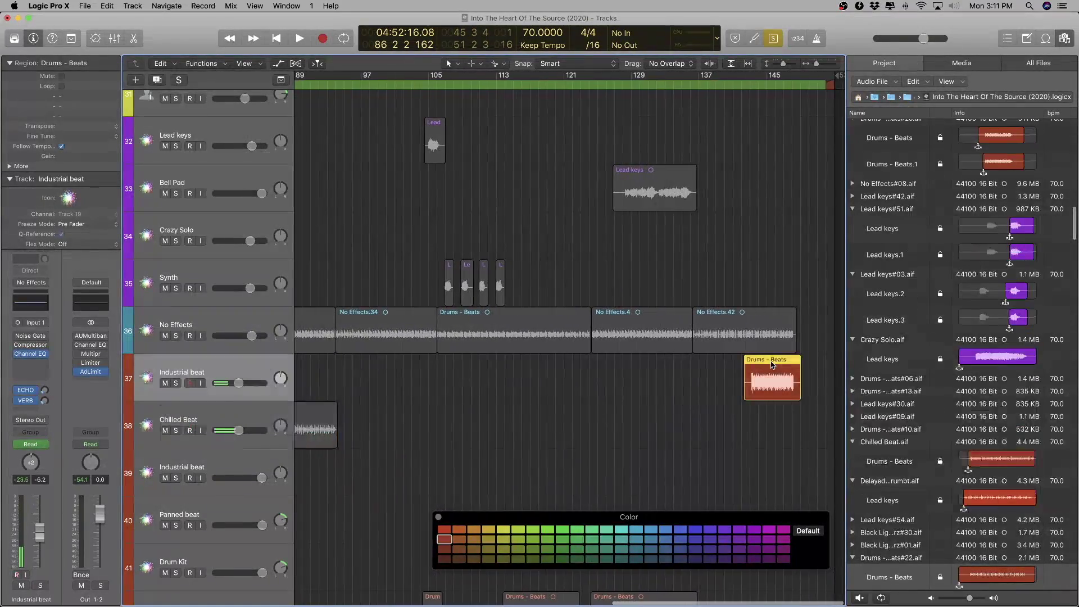
key(shift+Return)
scroll(772, 365, up, 6)
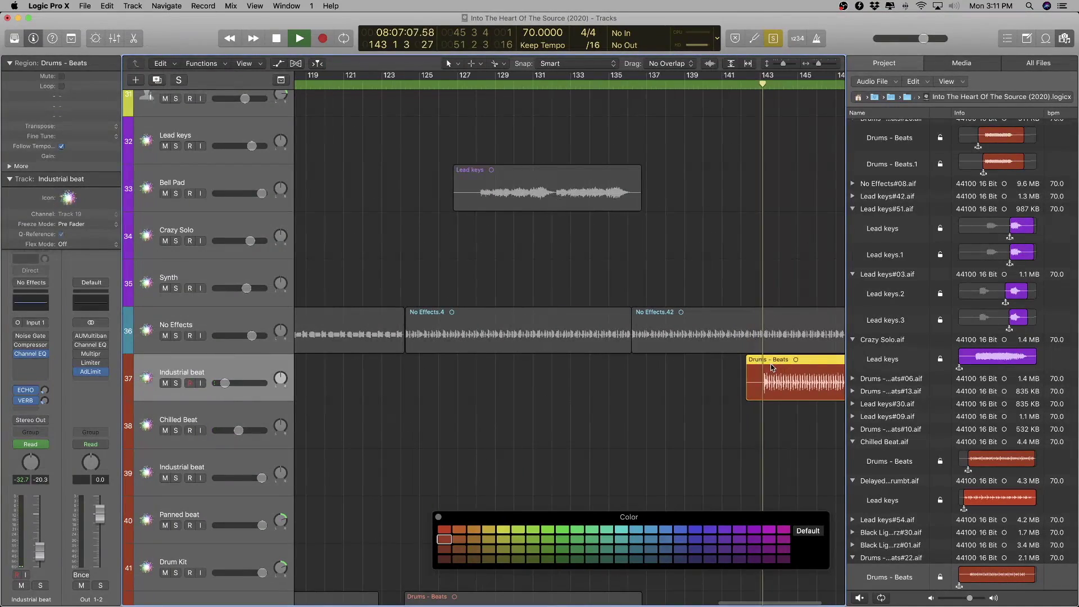
scroll(772, 367, down, 3)
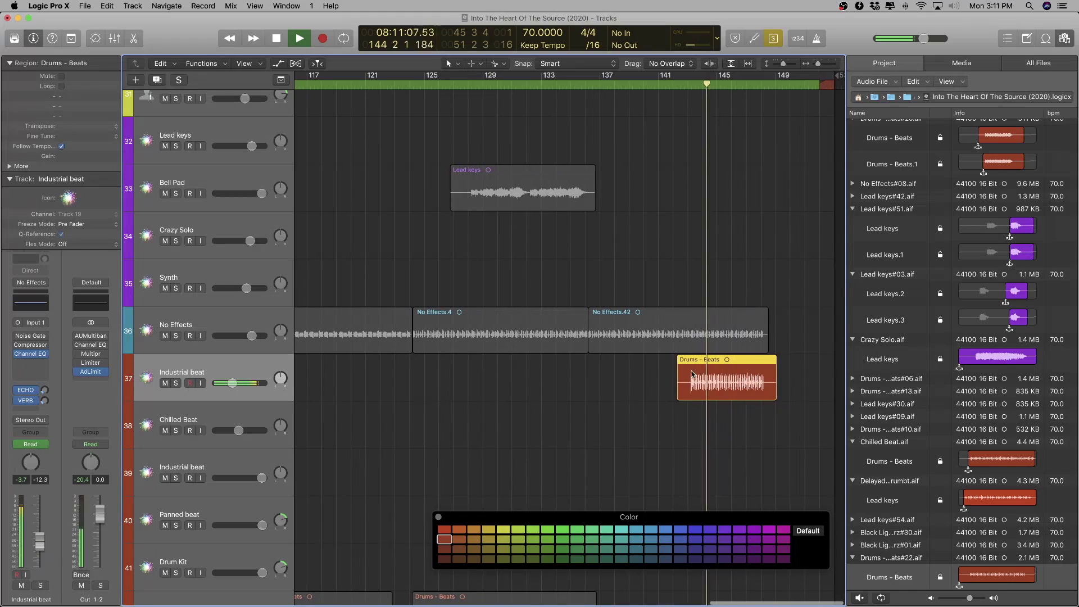
- Rename the audio file ending in #22.aif to Club Beat.aif and finish auditioning its region near bar 142
double_click(888, 558)
text(Club Beat)
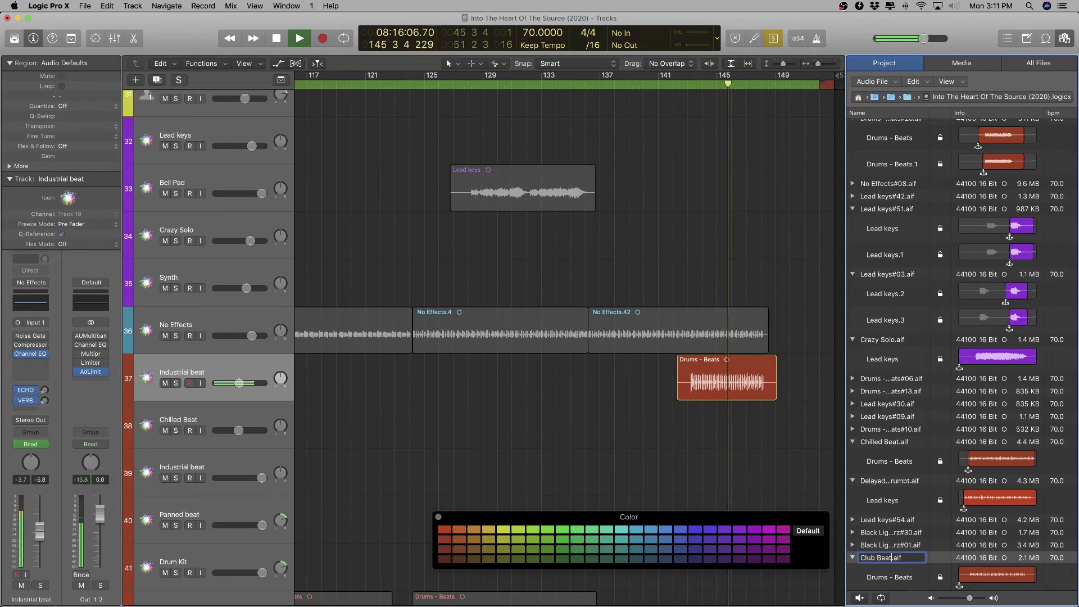
scroll(961, 348, down, 10)
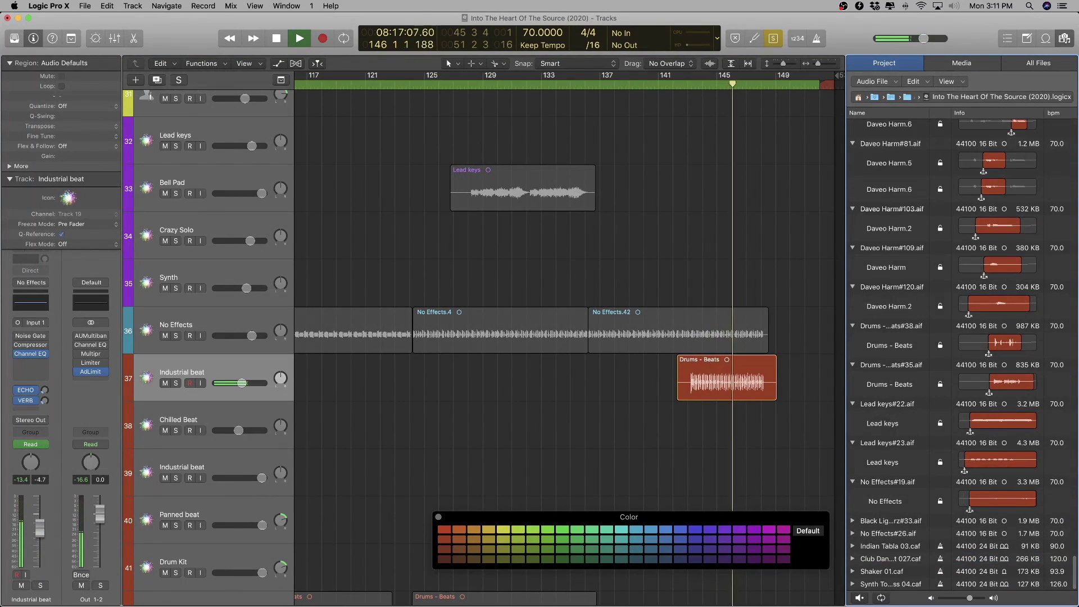
click(730, 382)
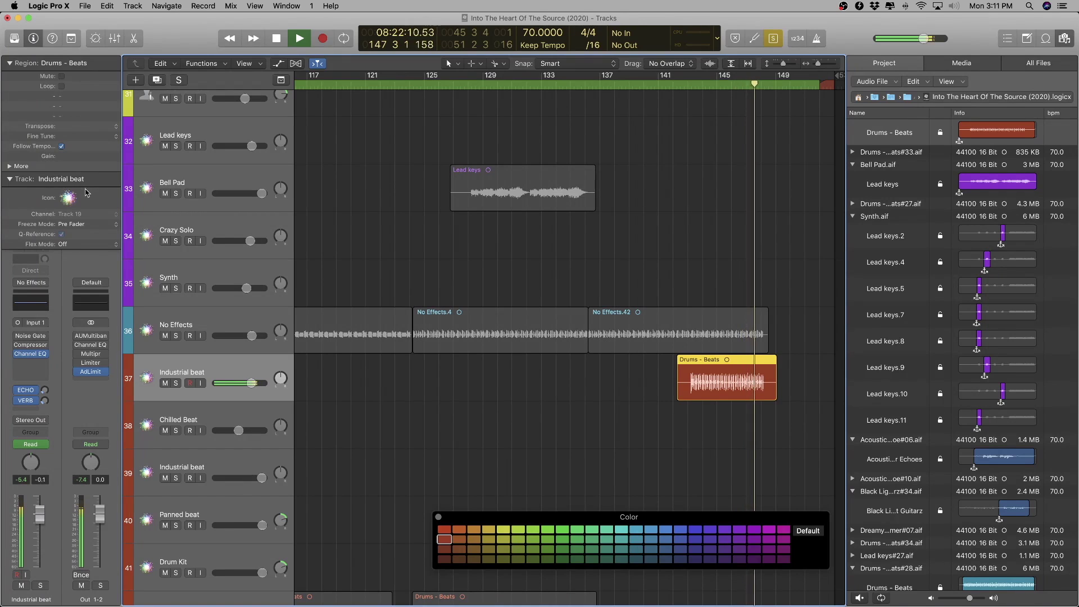
scroll(470, 387, down, 6)
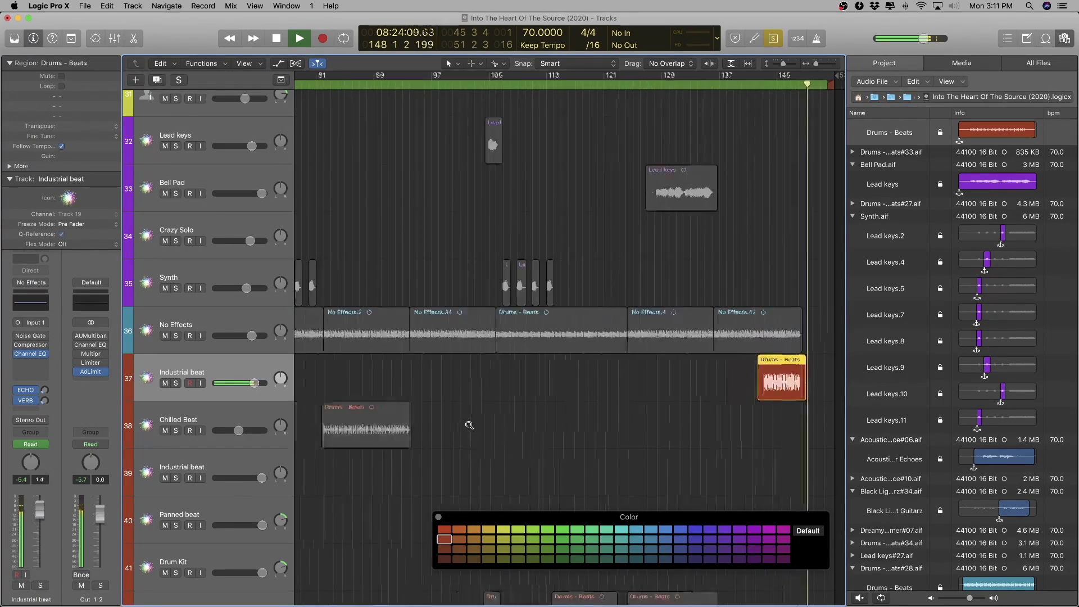
key(space)
- Duplicate the first Industrial beat track as Club Beat and move the region near bar 142 onto it with its automation
scroll(418, 417, down, 5)
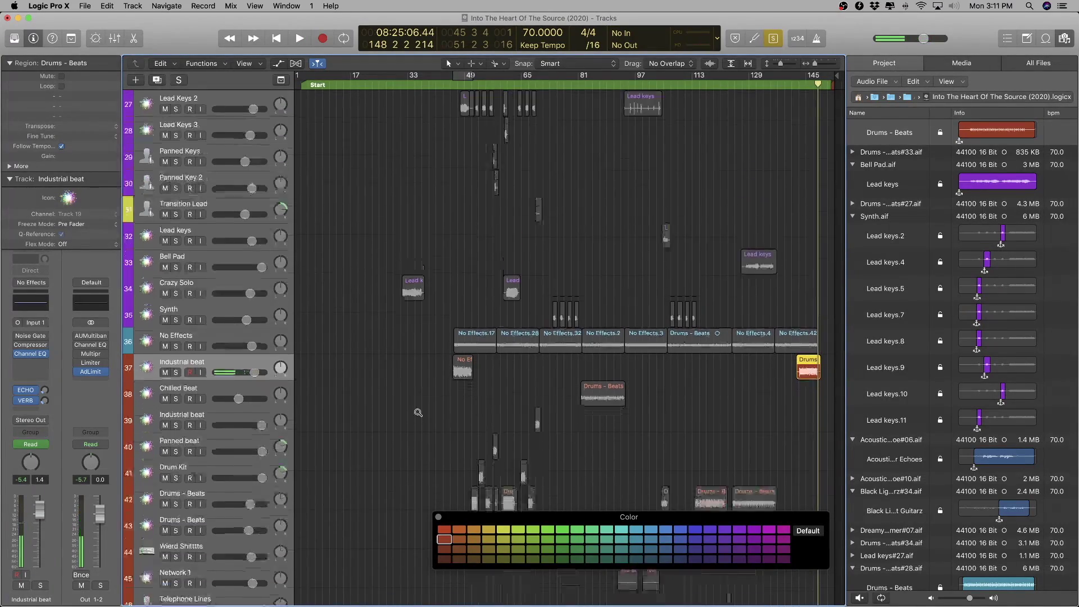
scroll(246, 443, down, 1)
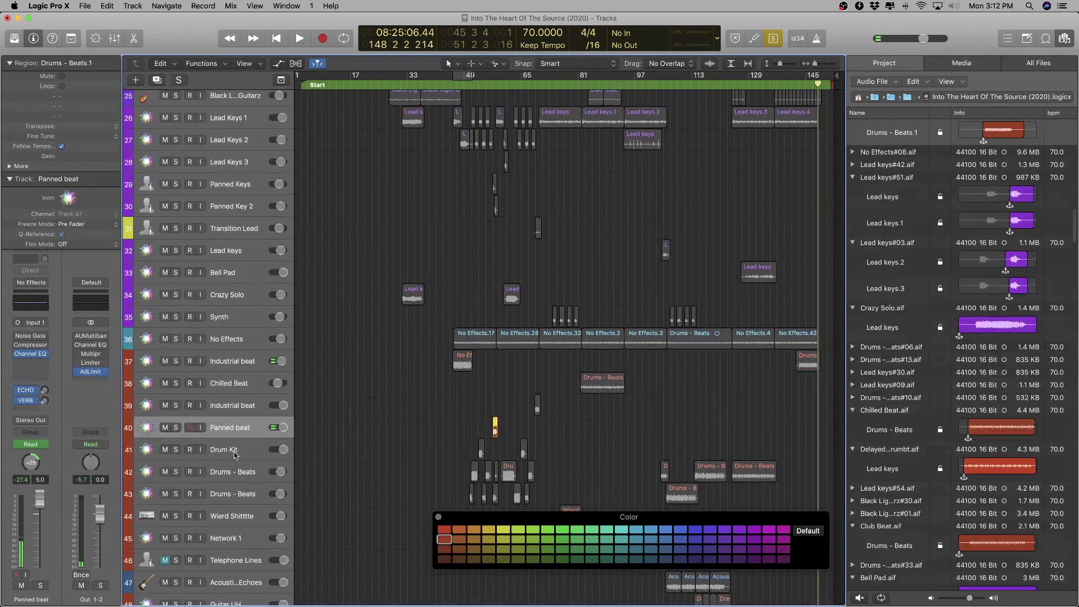
click(246, 444)
shift+click(240, 363)
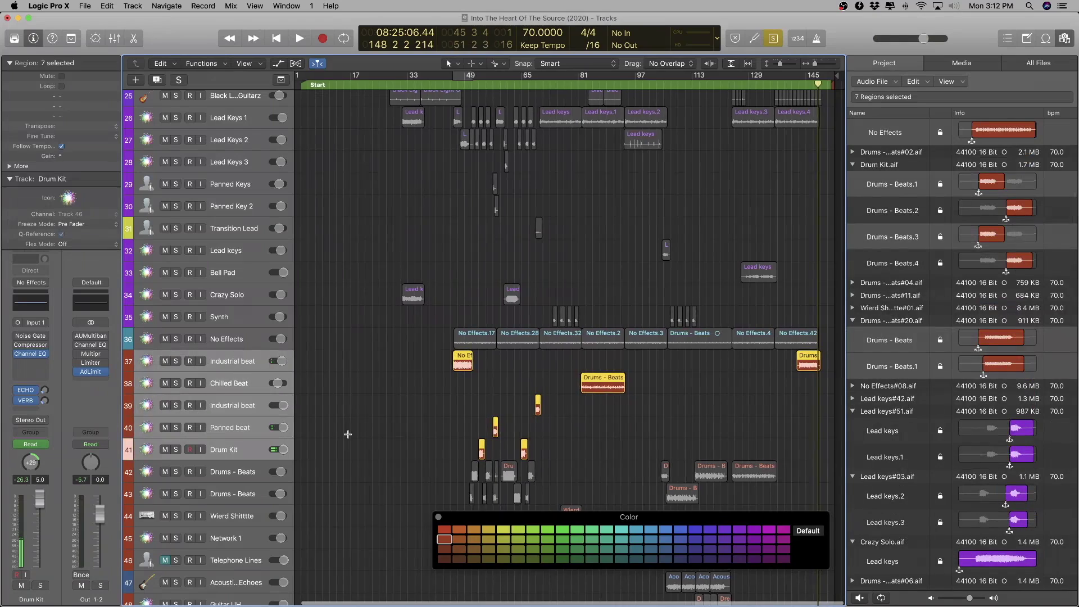
click(254, 364)
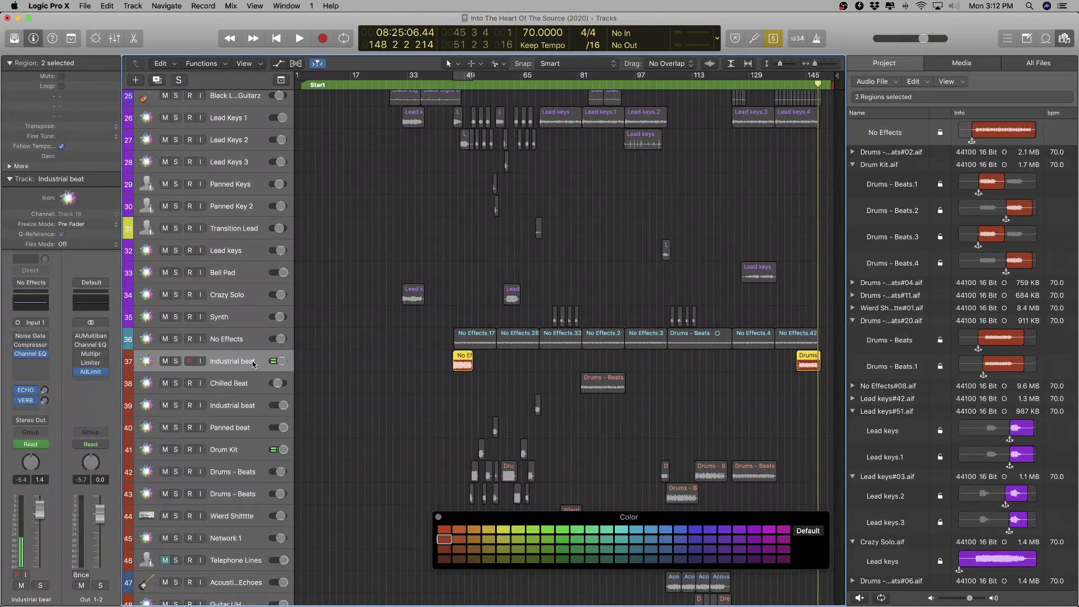
key(super+d)
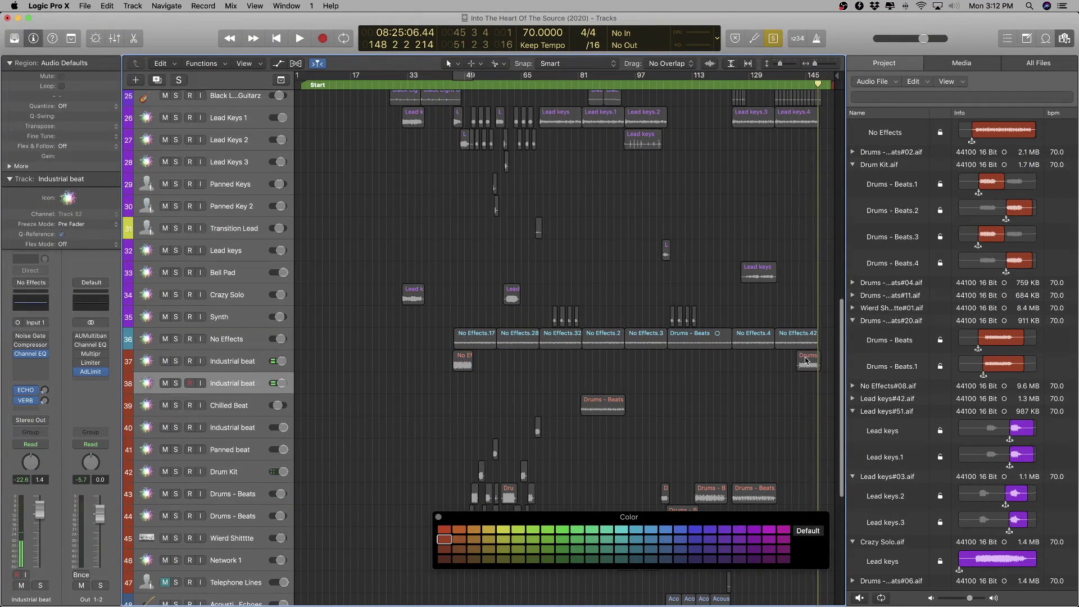
drag(806, 360, 806, 382)
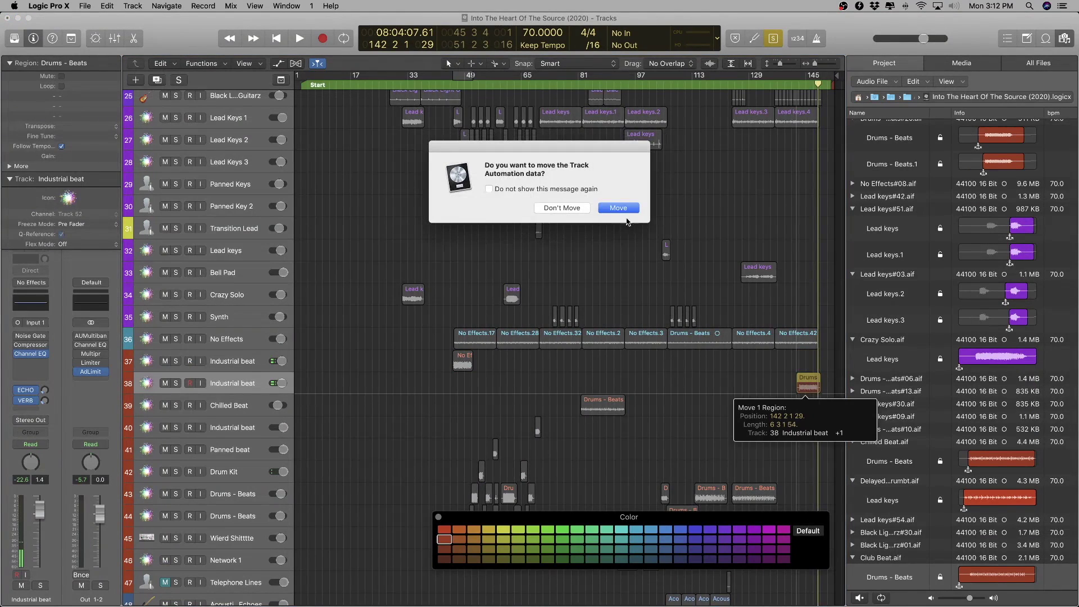
click(618, 208)
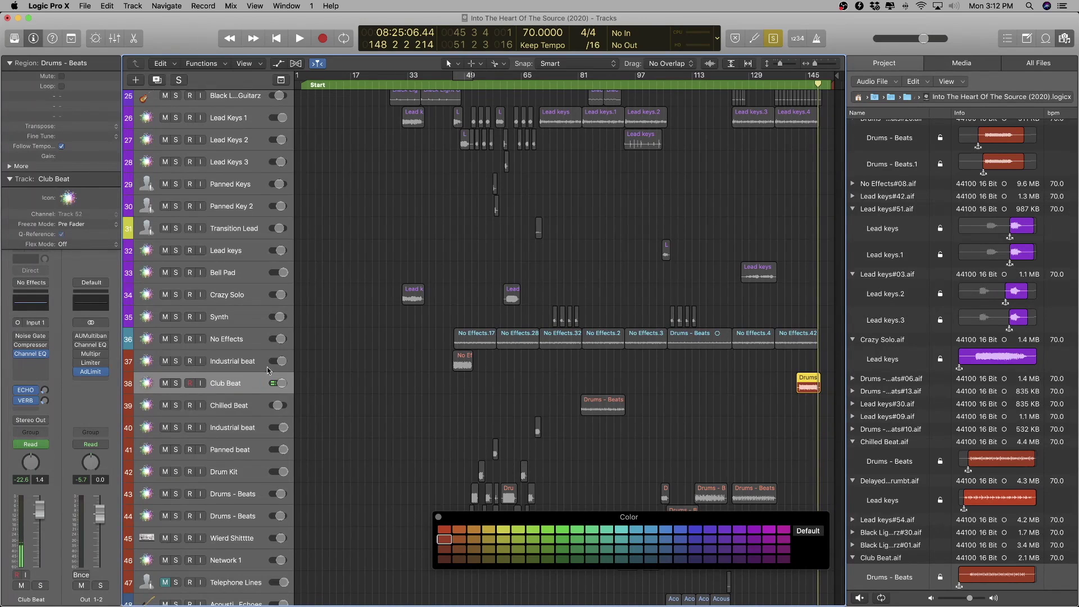
- Move the five beat tracks from Industrial beat through Panned beat to the start of the track list, above Kick
click(246, 451)
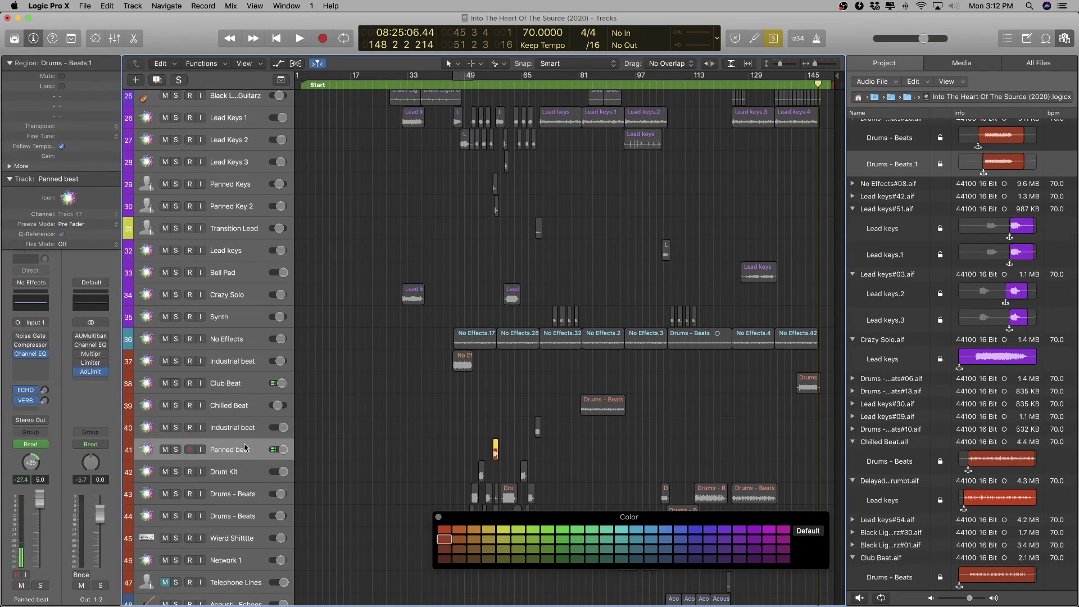
shift+click(237, 361)
drag(237, 361, 254, 110)
scroll(276, 393, up, 10)
drag(244, 496, 242, 135)
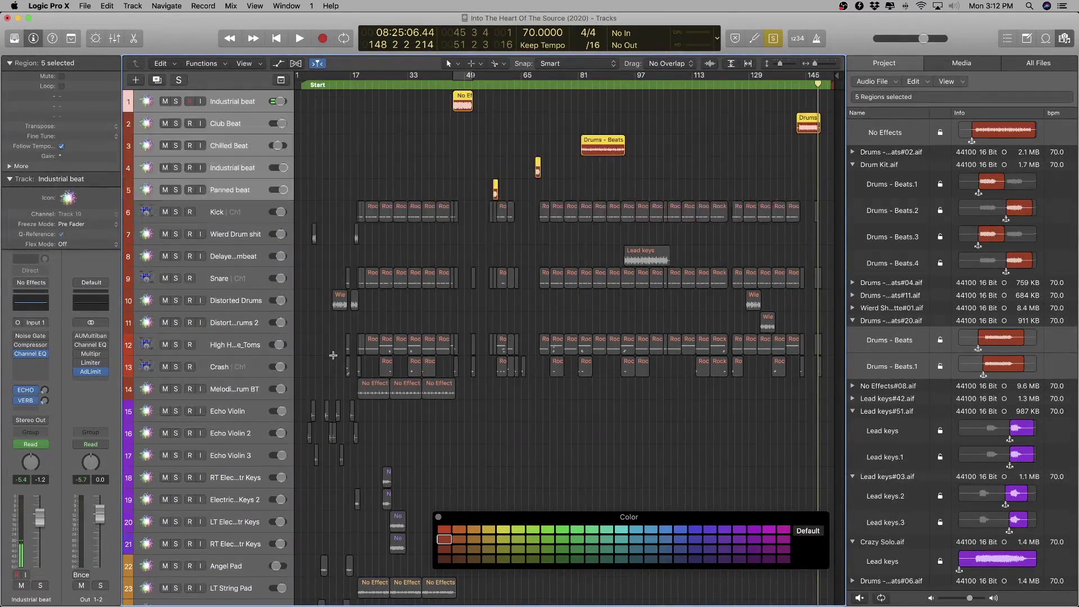
- Play the Drum Kit region near bar 53 and the first Drums - Beats track's region near bar 51 to compare them
scroll(334, 355, down, 15)
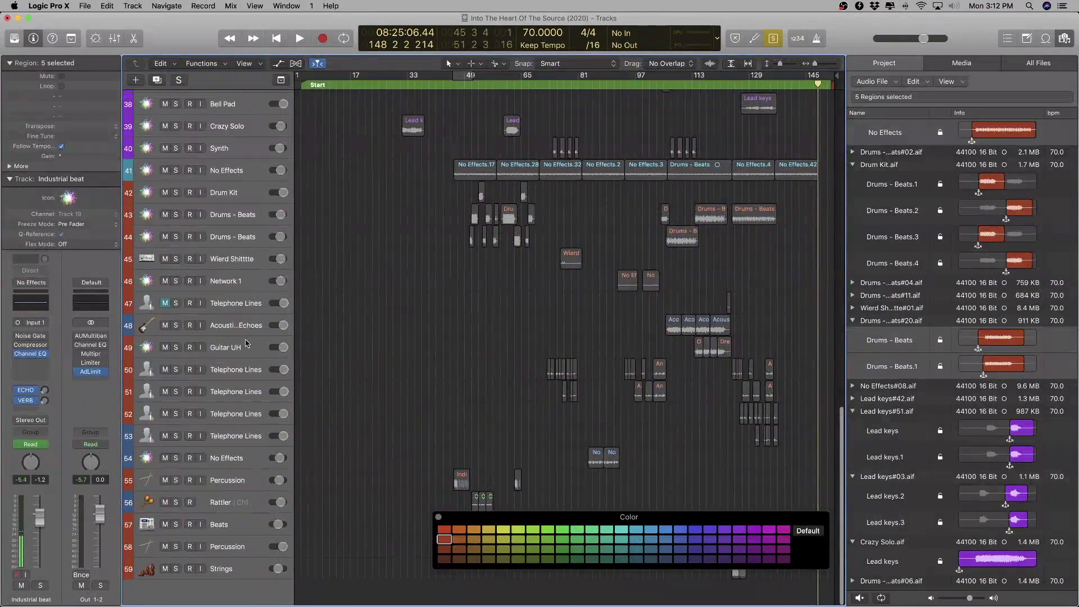
click(241, 325)
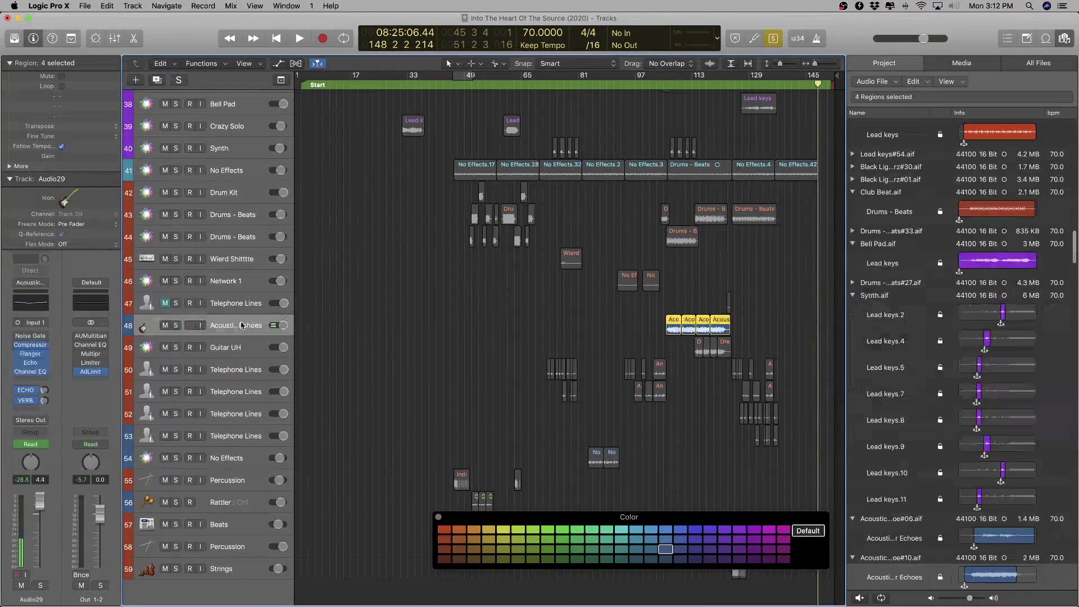
click(241, 261)
key(super+Right)
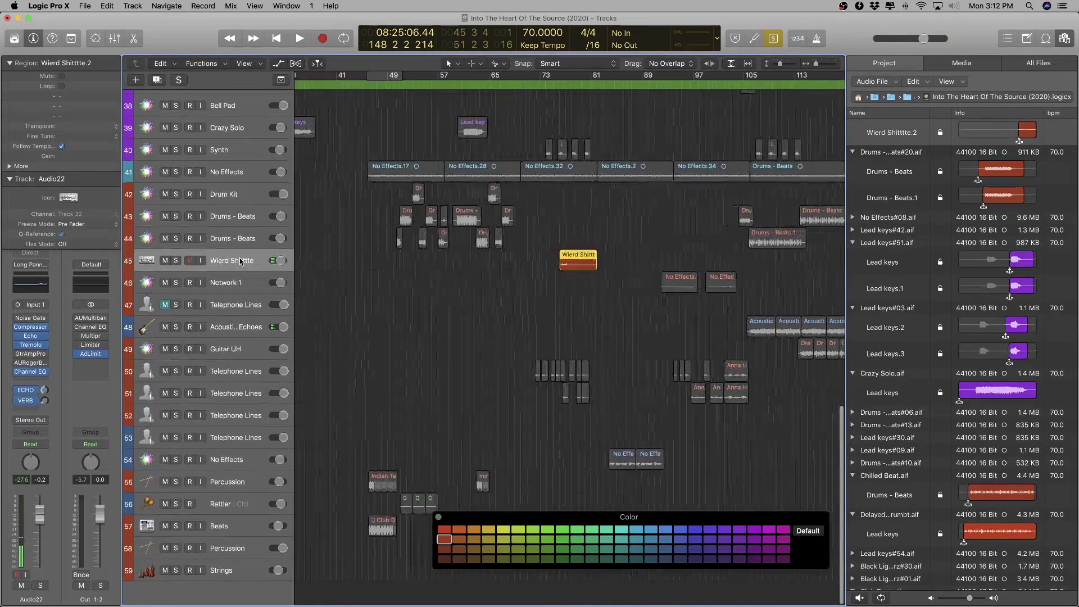
click(250, 241)
key(super+Right)
key(super+Right)
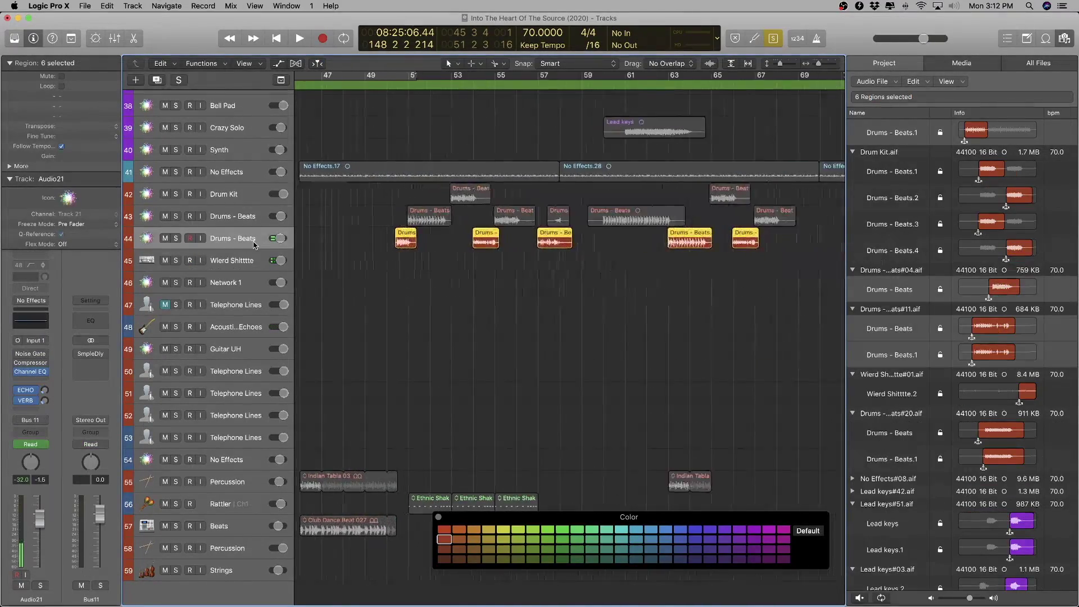
click(240, 196)
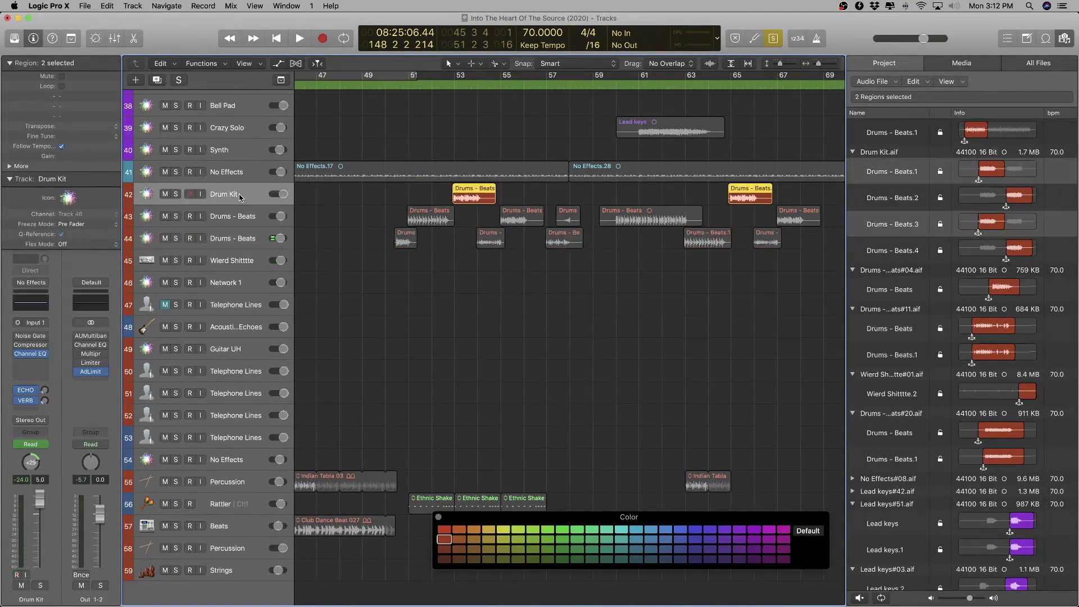
key(space)
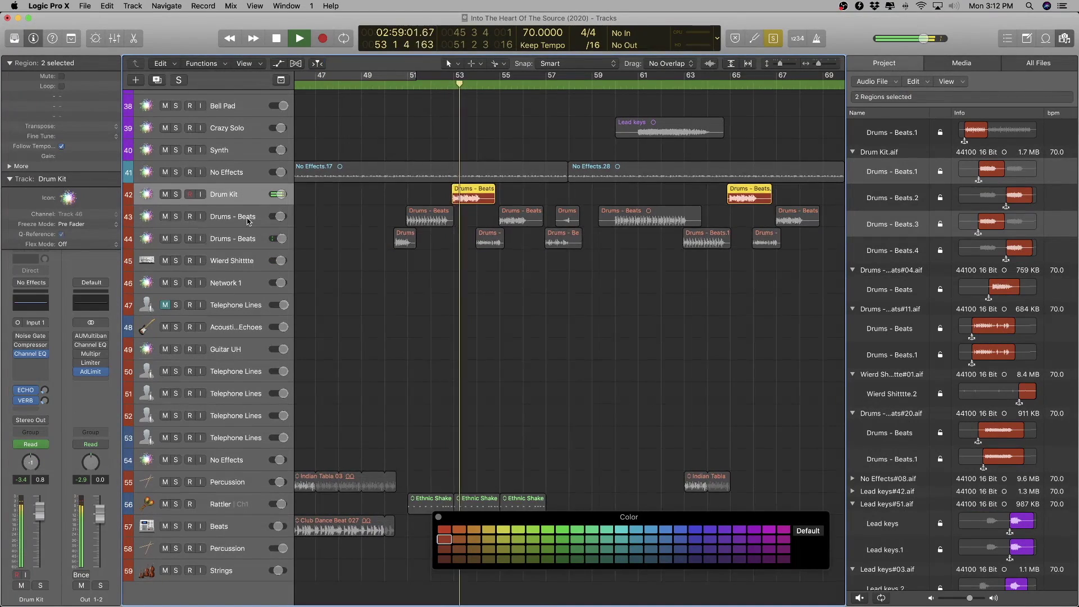
click(248, 220)
key(space)
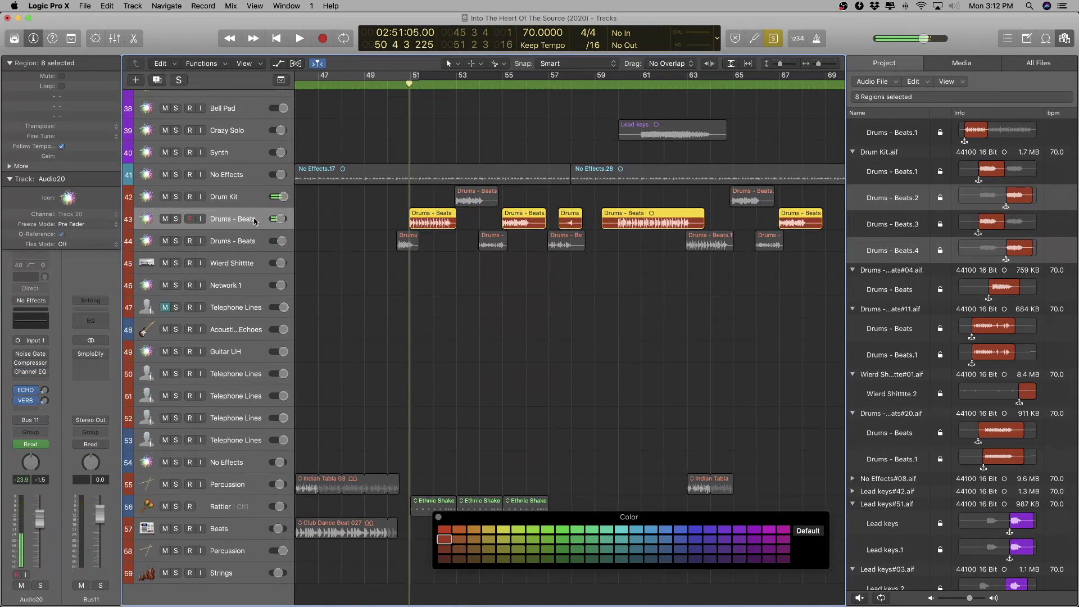
- Set the gain of the two Drum Kit regions to -9.0 dB
click(259, 204)
key(super+Down)
key(super+Down)
key(super+Down)
key(super+Down)
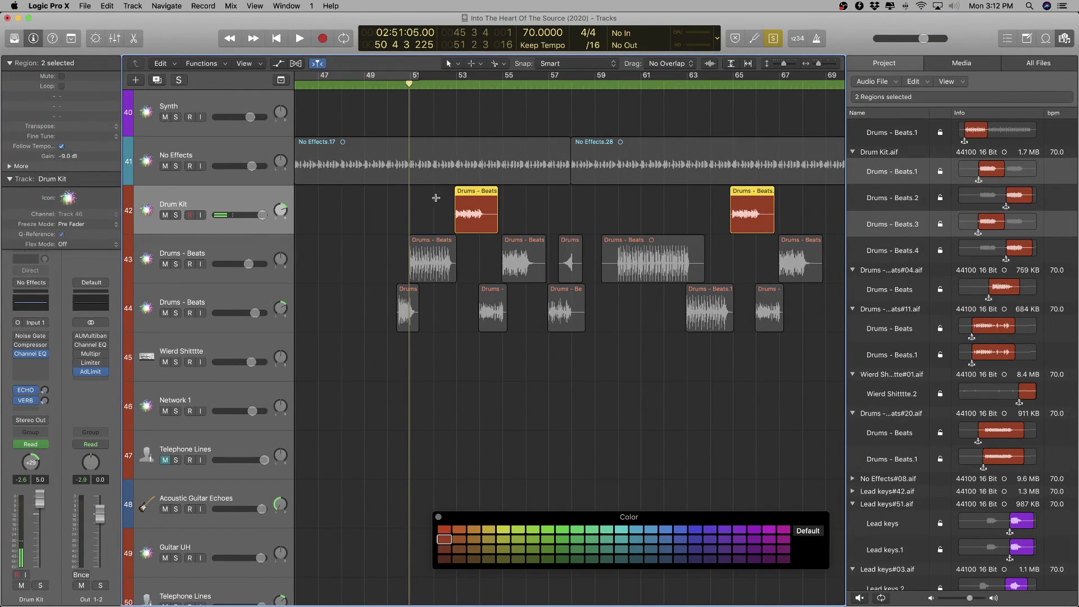
scroll(444, 228, down, 10)
scroll(443, 228, up, 10)
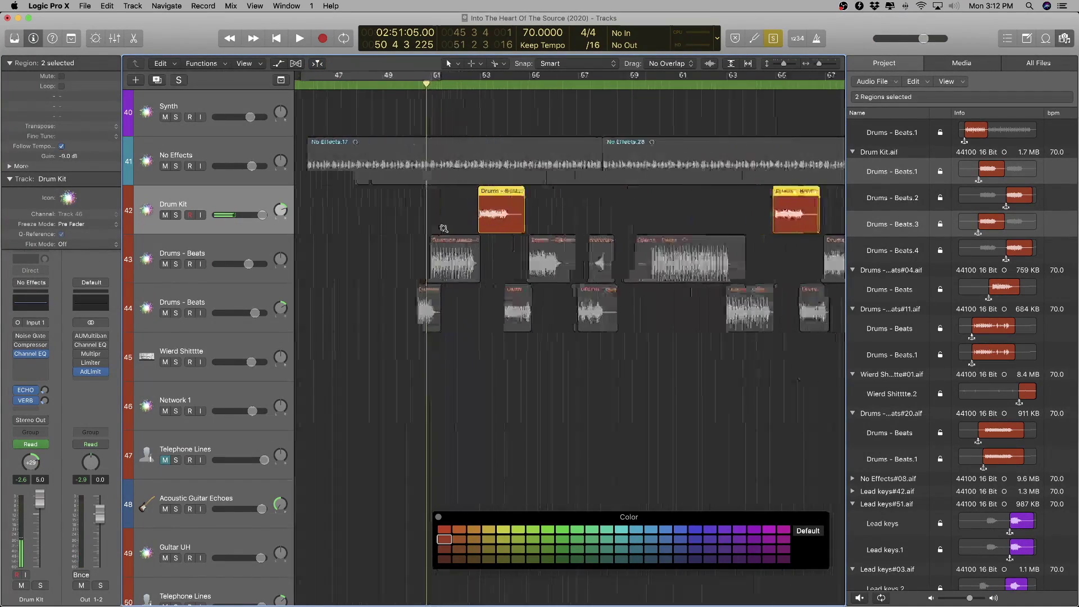
- Set the gain of all regions on the first Drums - Beats track to -6.1 dB while auditioning them
click(212, 251)
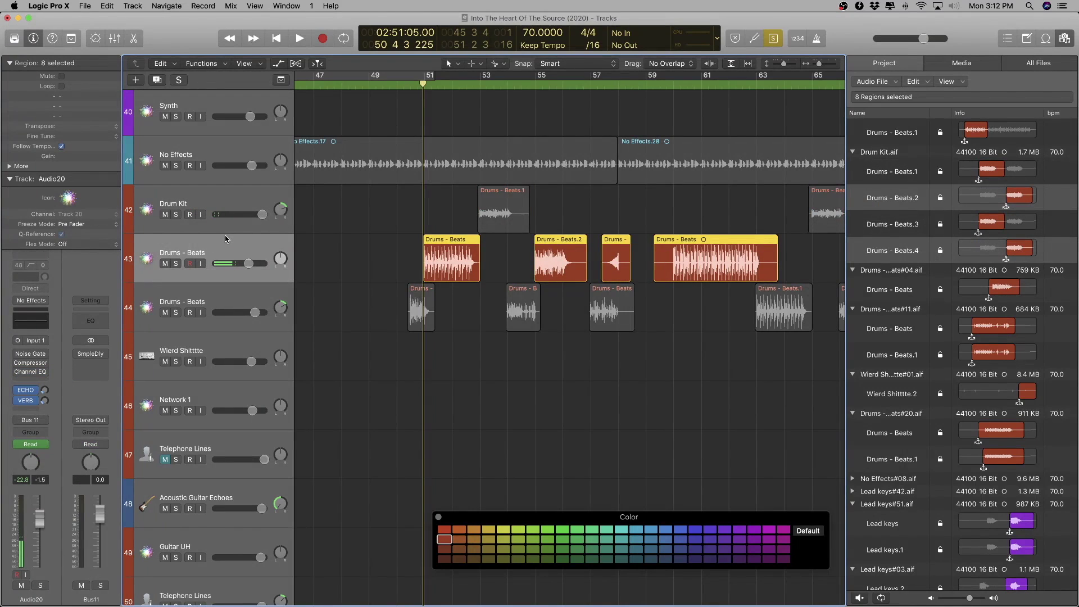
key(space)
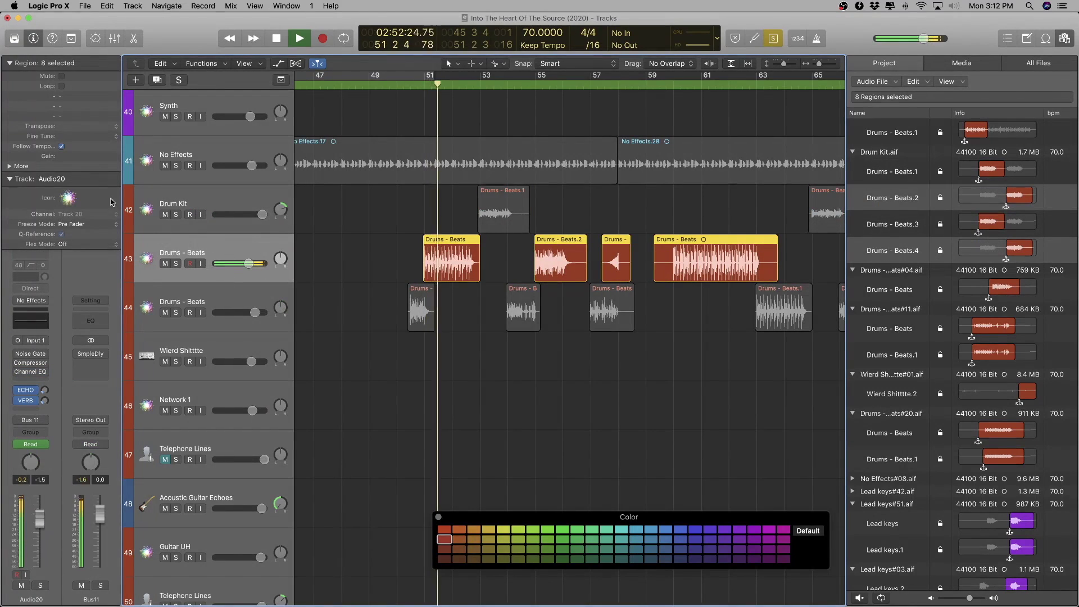
drag(66, 156, 72, 250)
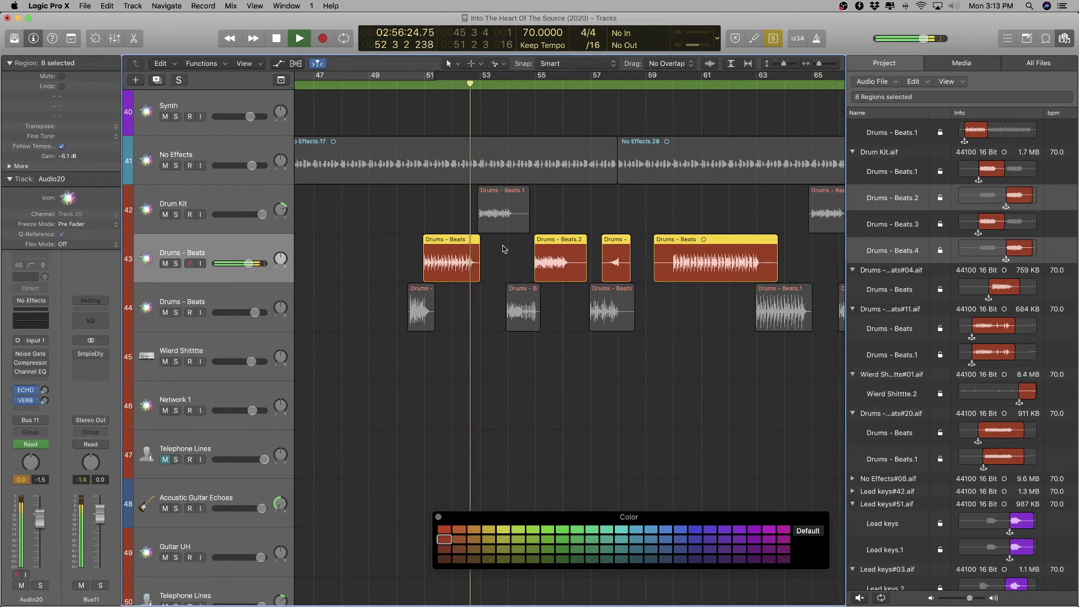
key(space)
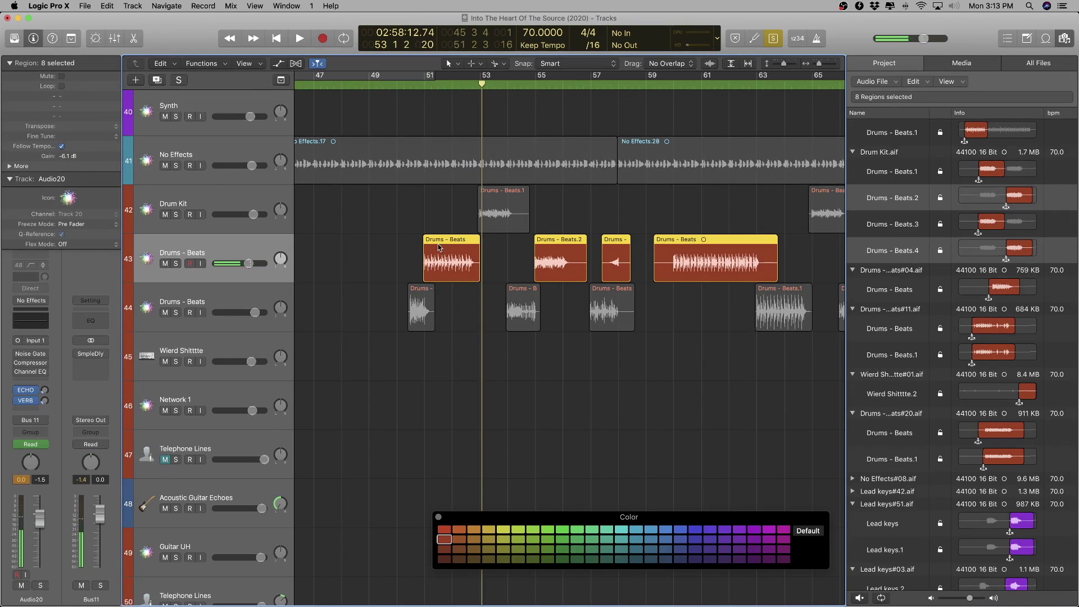
- Select the Drum Kit track and fit every track of the song in view to examine the track order
click(233, 202)
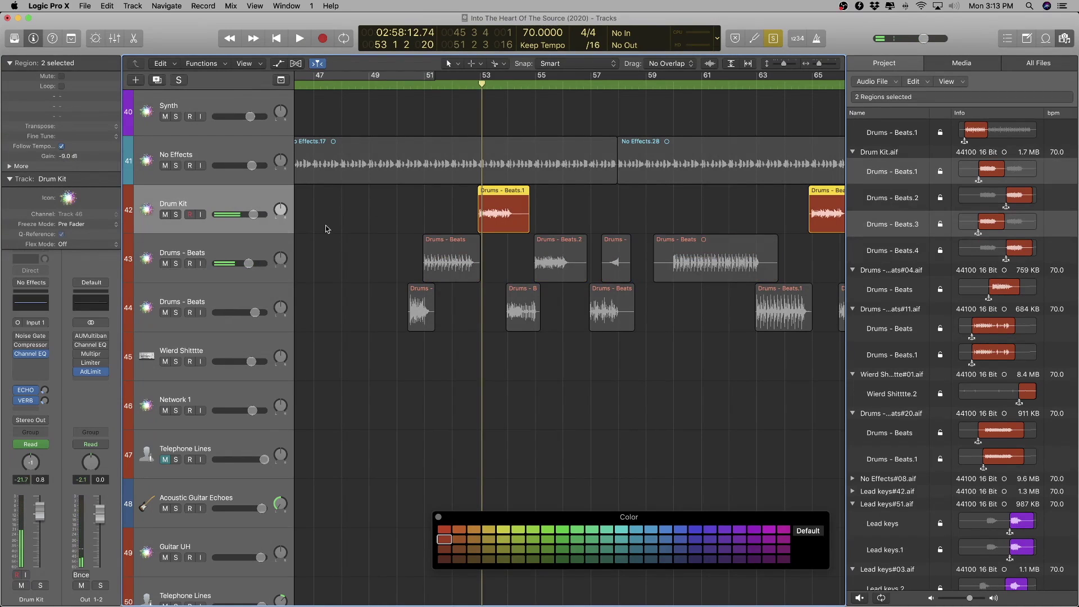
key(super+Left)
key(super+Left)
key(super+Left)
key(super+Left)
key(super+Left)
key(super+Left)
key(super+Up)
key(super+Up)
key(super+Up)
key(super+Up)
key(super+Up)
key(super+Up)
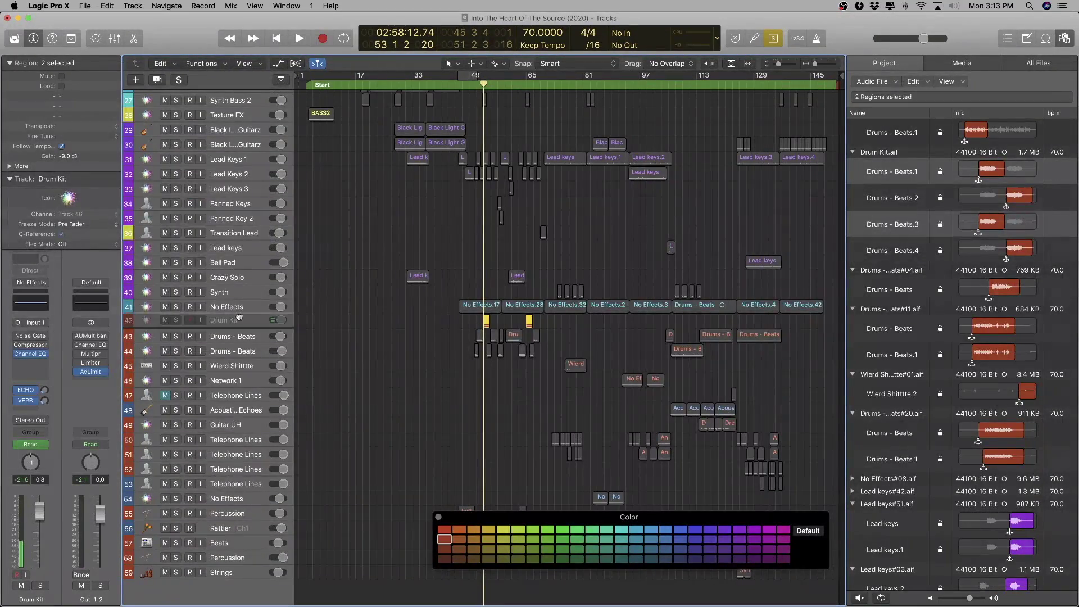
key(super+Up)
key(super+Up)
key(super+Up)
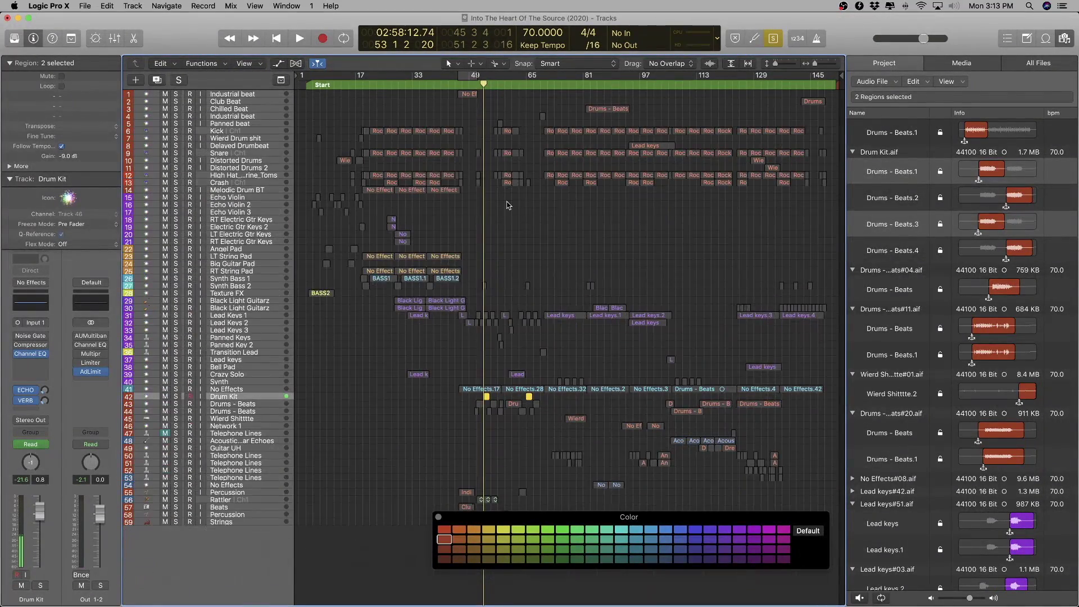
- Move the tracks from Echo Violin through the second RT Electric Gtr Keys to the end of the track list, below Strings
click(239, 198)
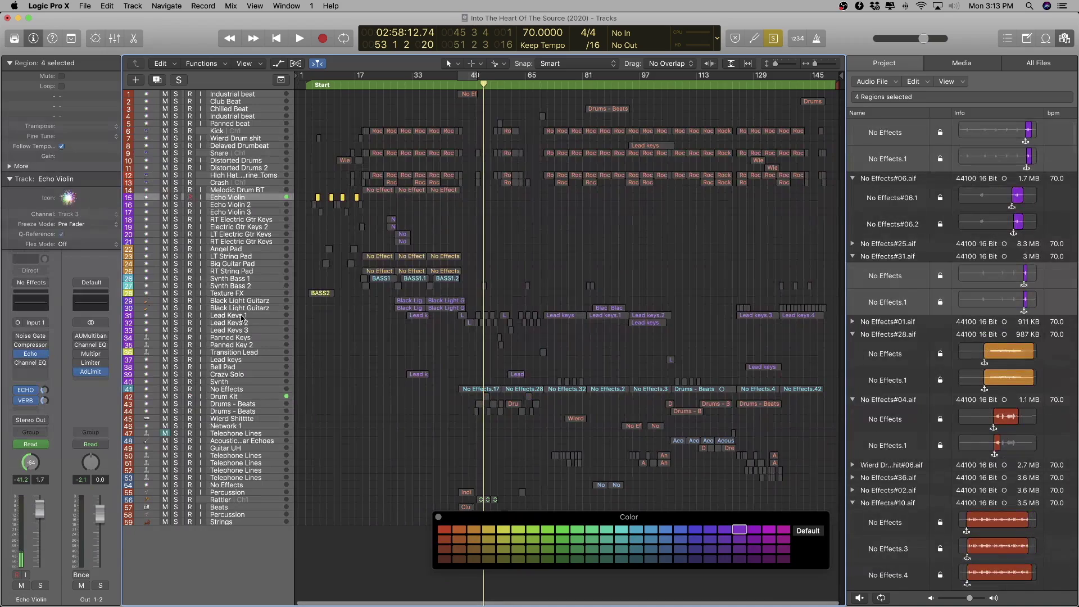
shift+click(238, 241)
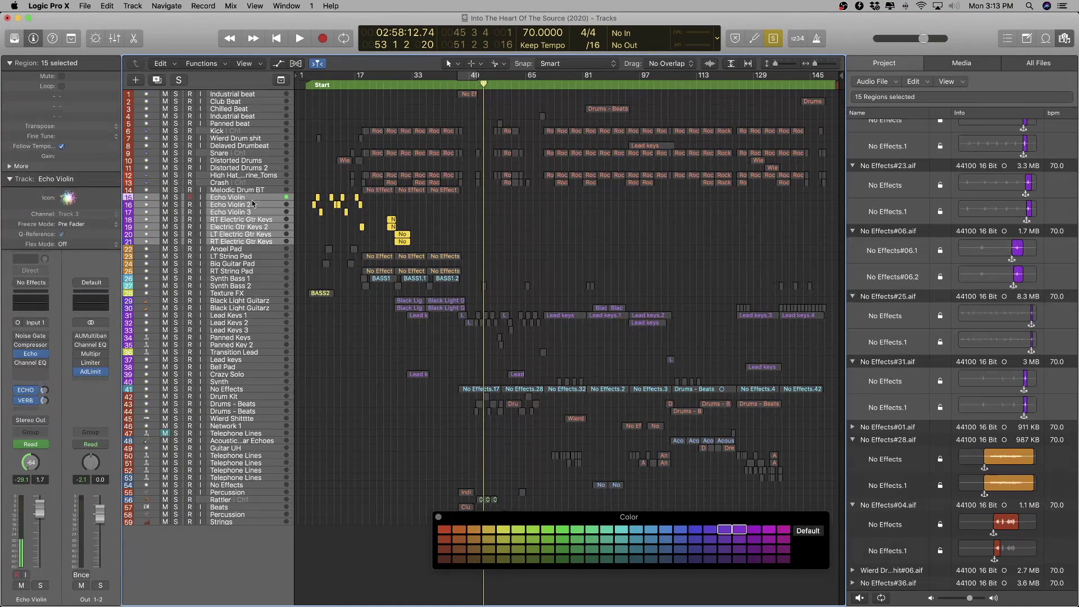
drag(253, 200, 216, 585)
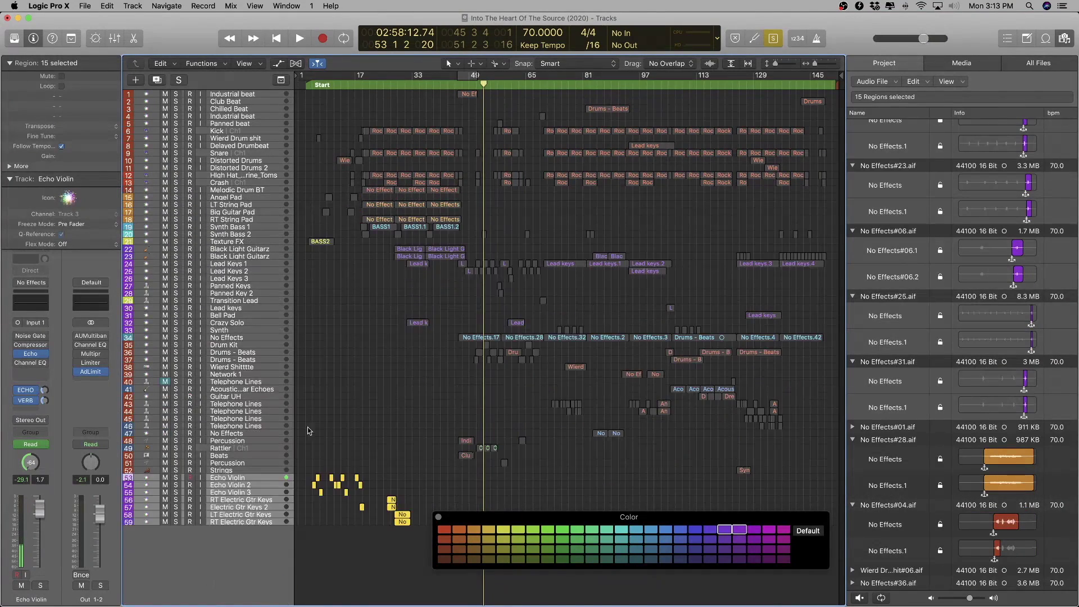
- Move the tracks from the first Black Light Guitarz through Panned Key 2 to the end of the list, below the electric guitar keys
click(251, 251)
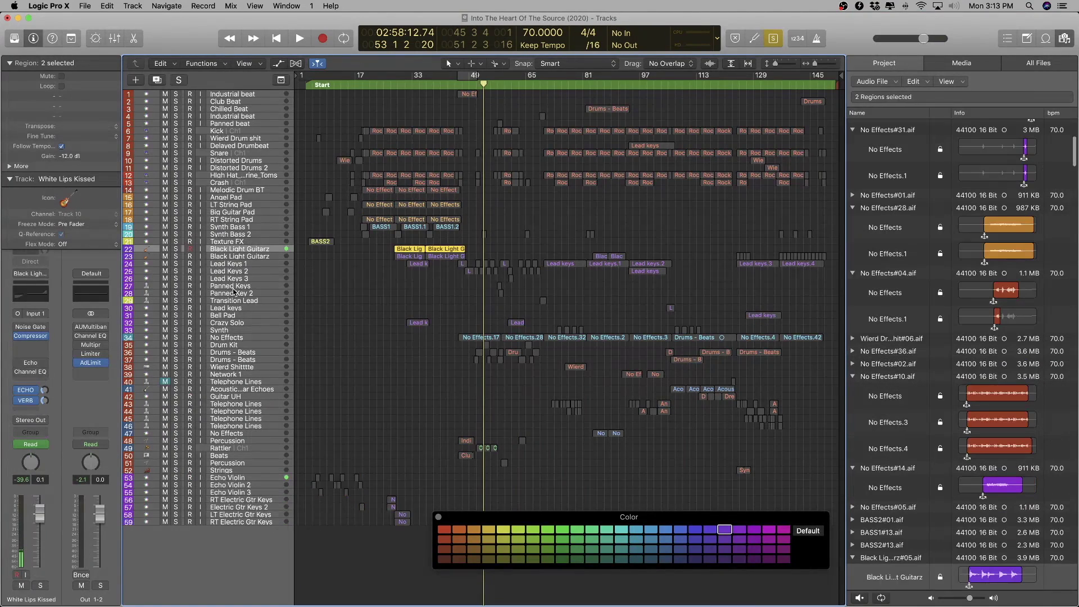
shift+click(229, 296)
drag(237, 253, 219, 538)
- Move the Lead keys, Bell Pad, Crazy Solo and Synth tracks to the end of the list, below Panned Key 2
click(247, 257)
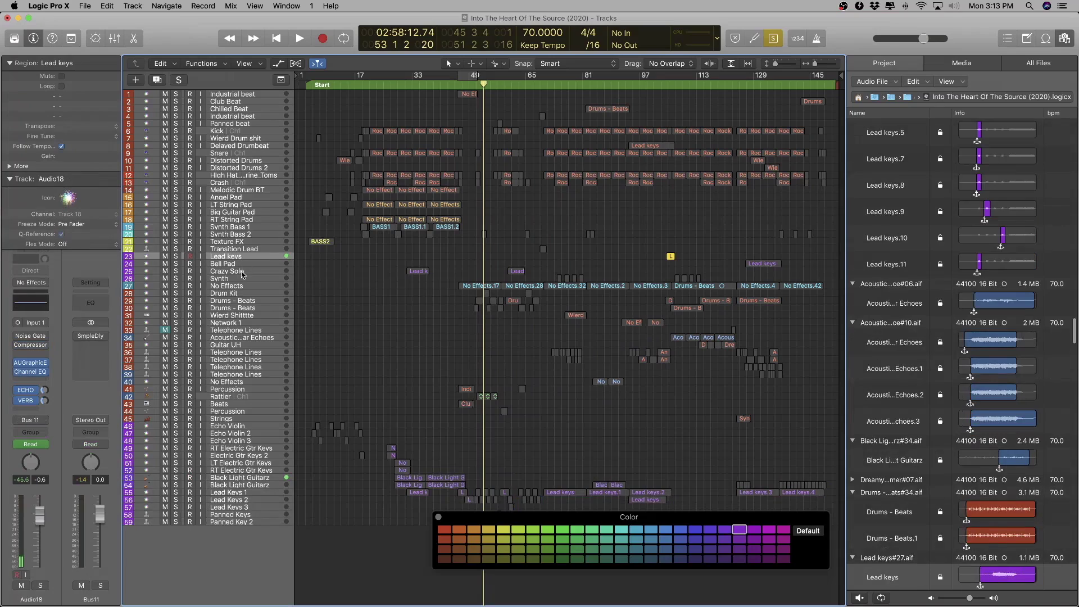
shift+click(237, 281)
drag(240, 257, 236, 570)
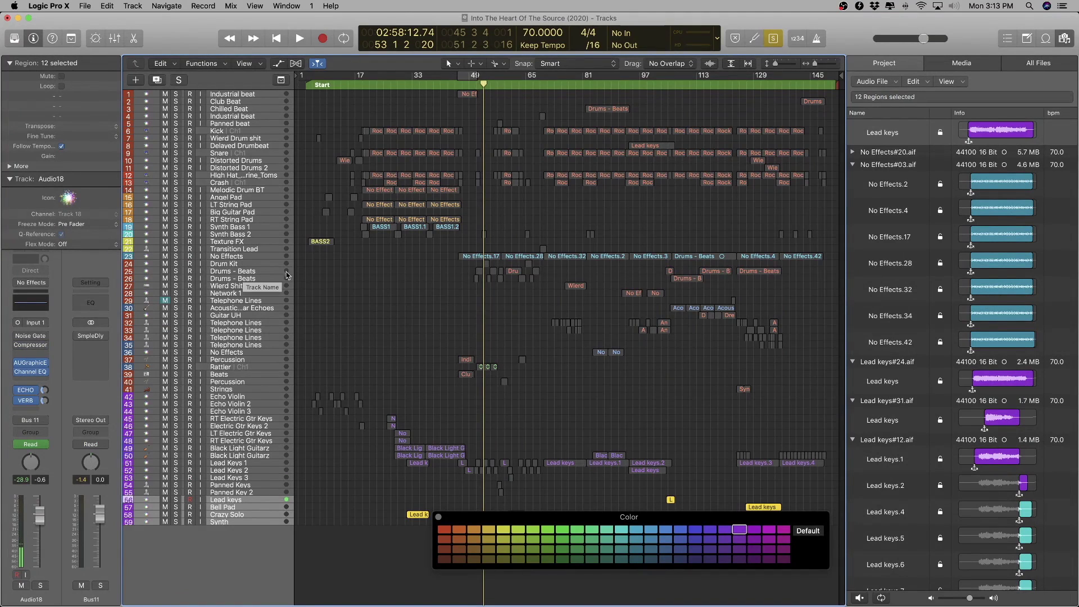
- Move the No Effects track with the blue regions directly below Synth Bass 2
click(231, 258)
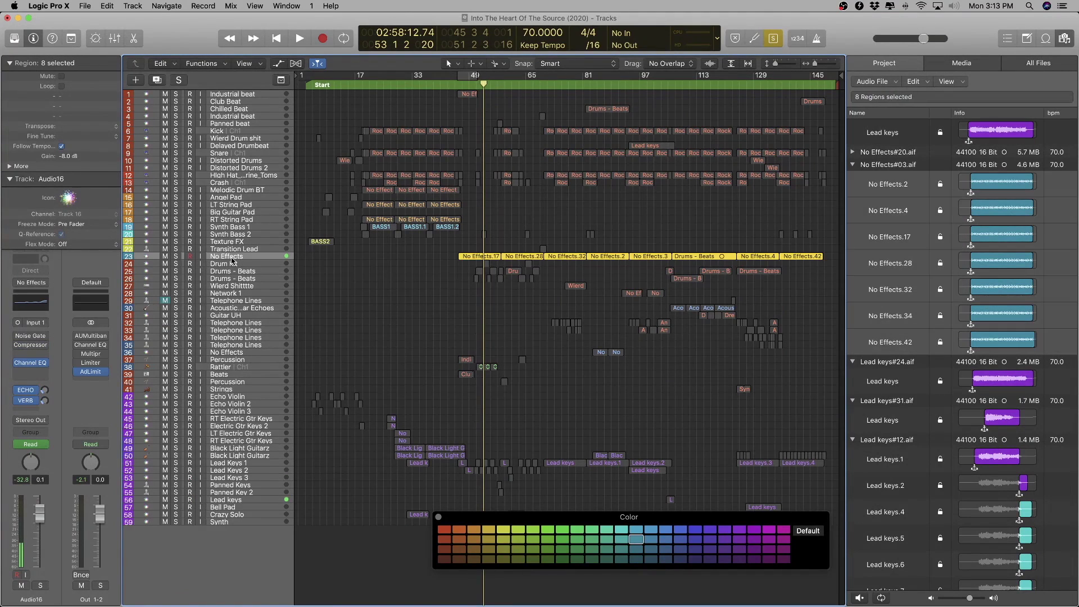
scroll(542, 316, up, 10)
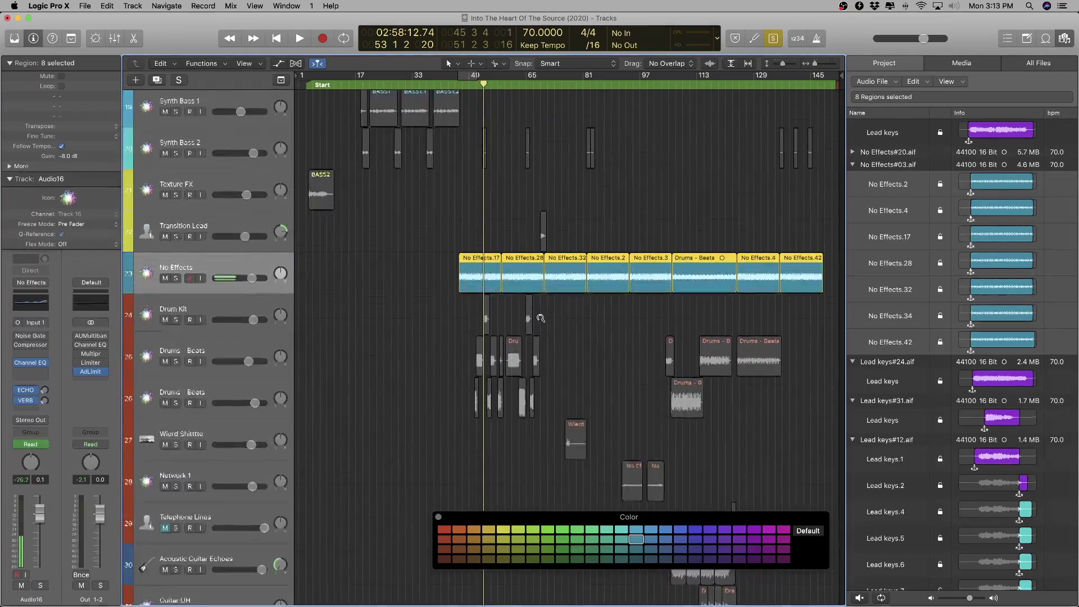
drag(220, 258, 212, 171)
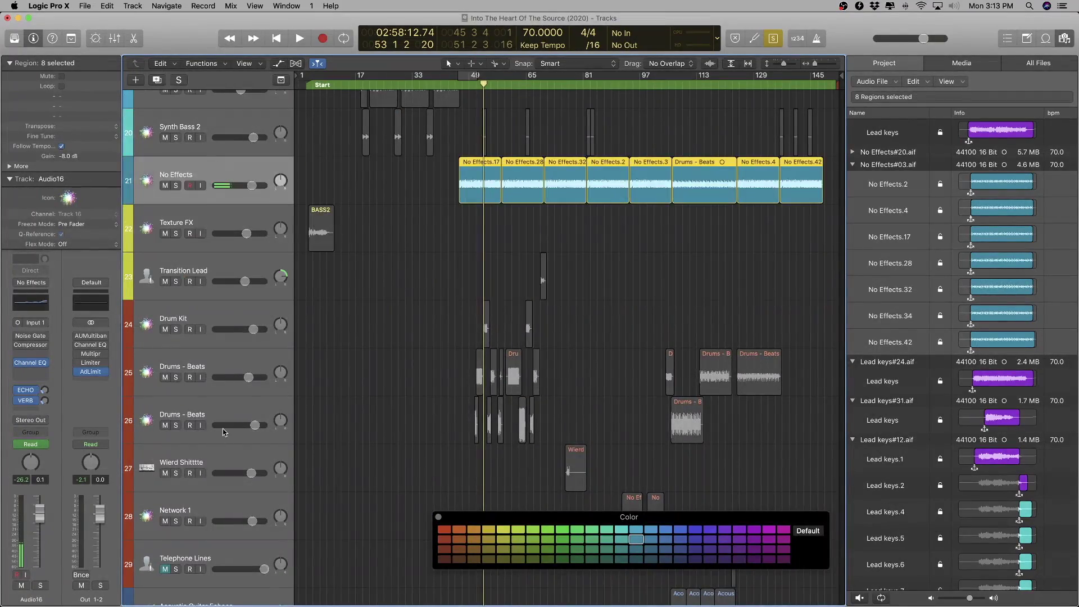
- Play the Drum Kit track's region near bar 53 and check its place among the neighboring tracks
scroll(223, 433, down, 6)
scroll(223, 432, up, 9)
scroll(296, 422, right, 1)
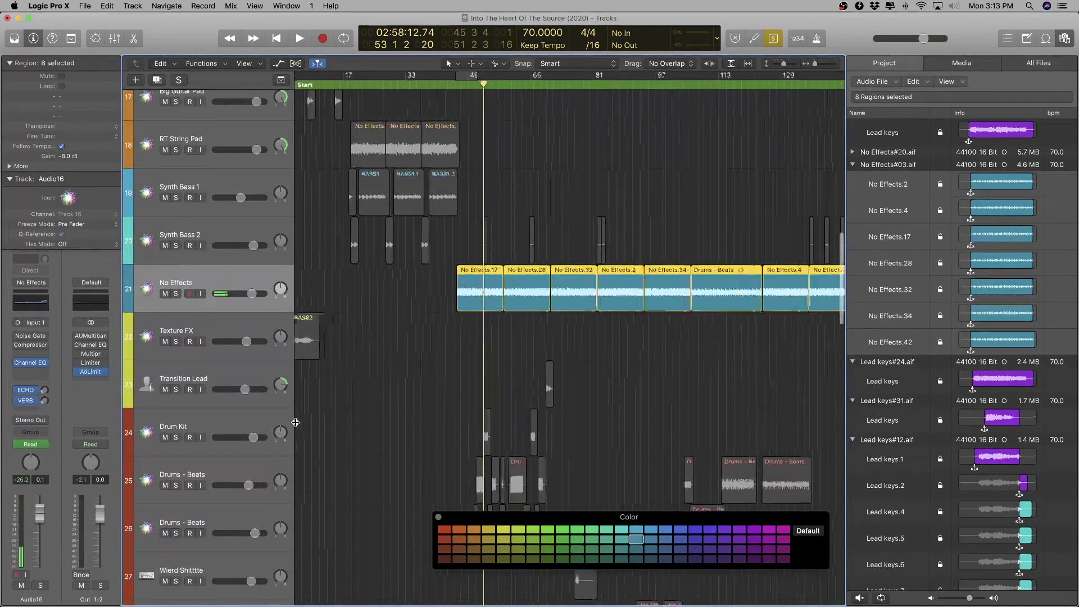
scroll(296, 422, left, 1)
scroll(295, 422, right, 6)
scroll(296, 422, right, 1)
click(225, 430)
scroll(414, 433, right, 5)
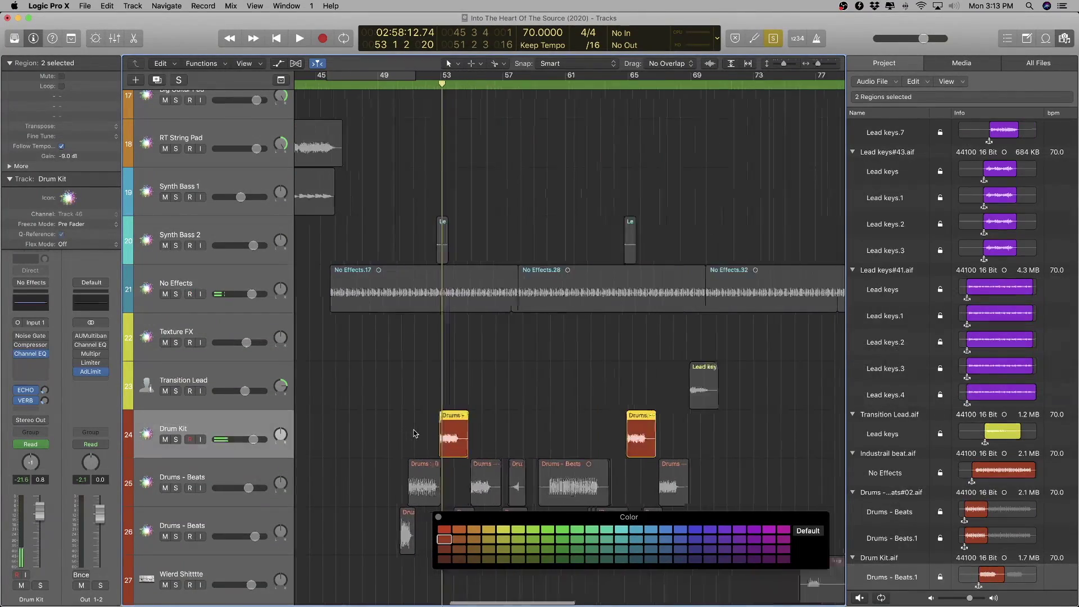
key(space)
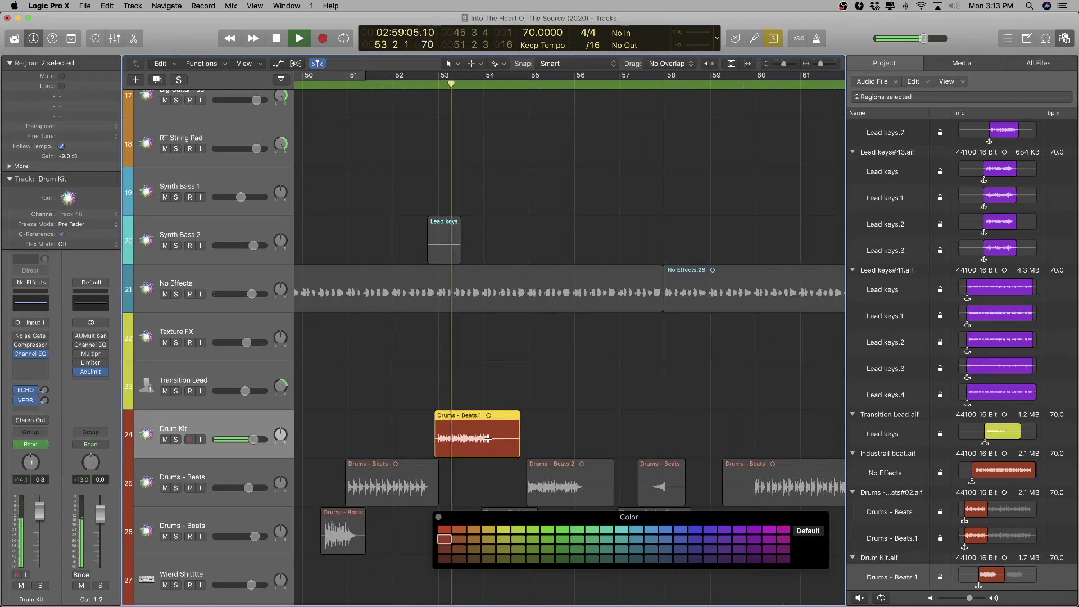
scroll(486, 440, left, 6)
scroll(486, 440, left, 8)
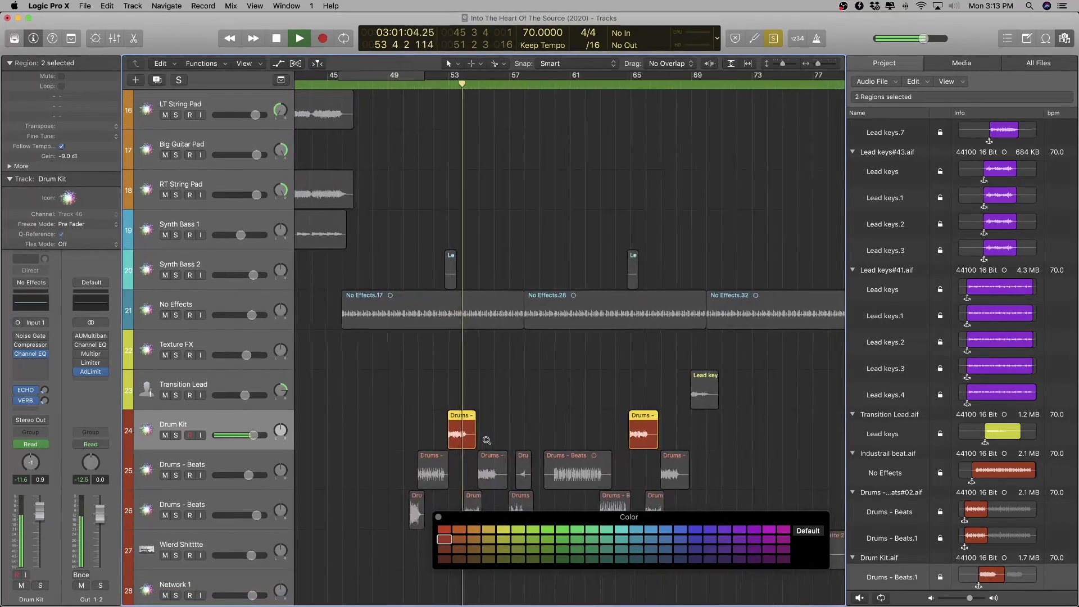
scroll(486, 440, down, 5)
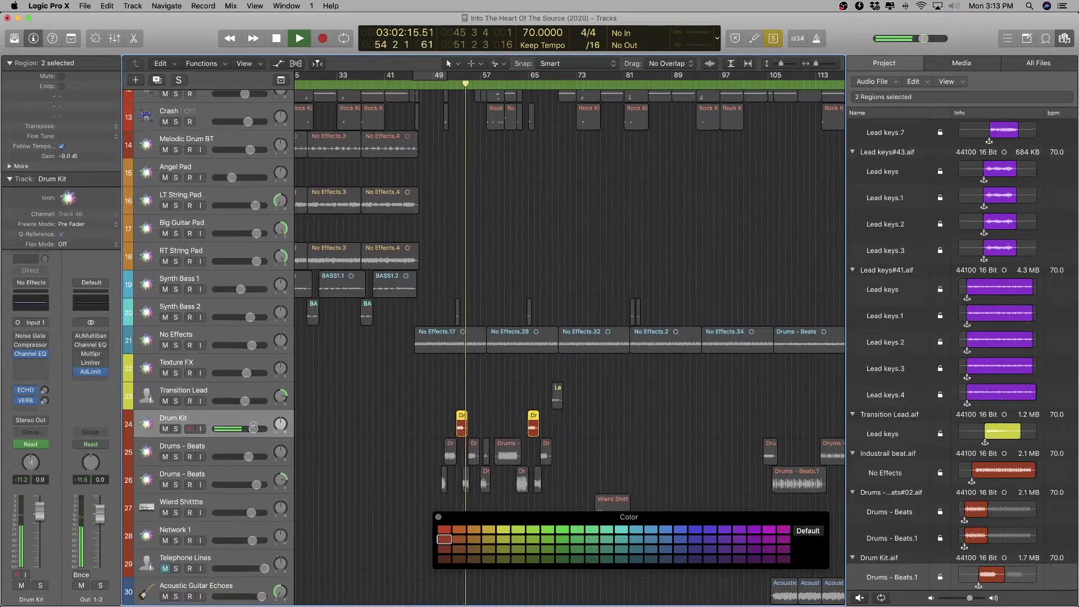
scroll(530, 437, up, 4)
key(space)
- Move the Drum Kit track directly below the Melodic Drum BT track
scroll(530, 436, left, 5)
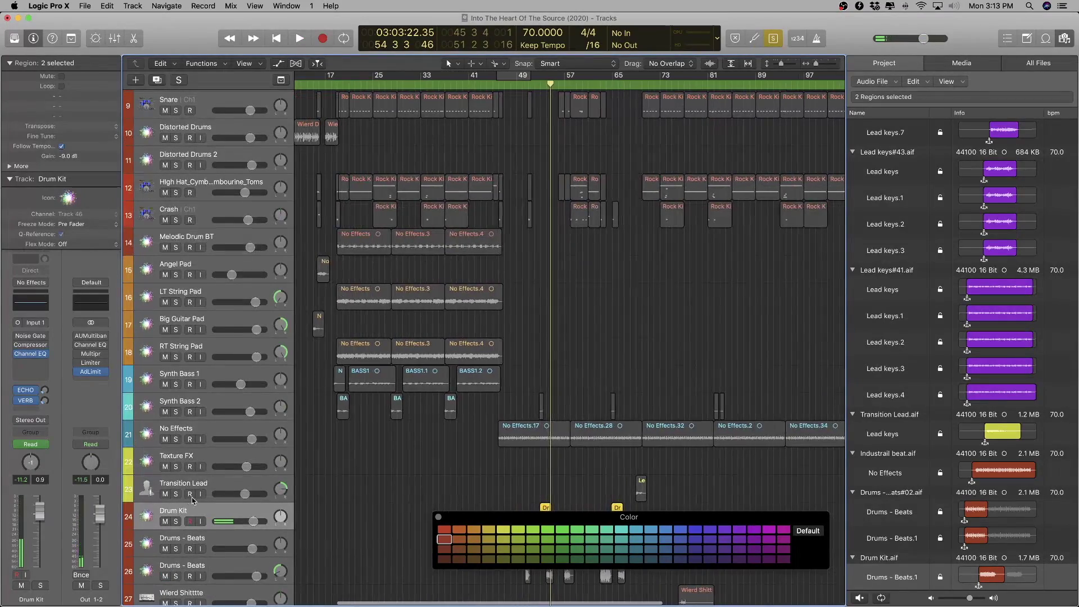
drag(194, 510, 194, 264)
- Play the first Drums - Beats track from around bar 50 through the Drums - Beats.2 region near bar 55
scroll(194, 320, down, 5)
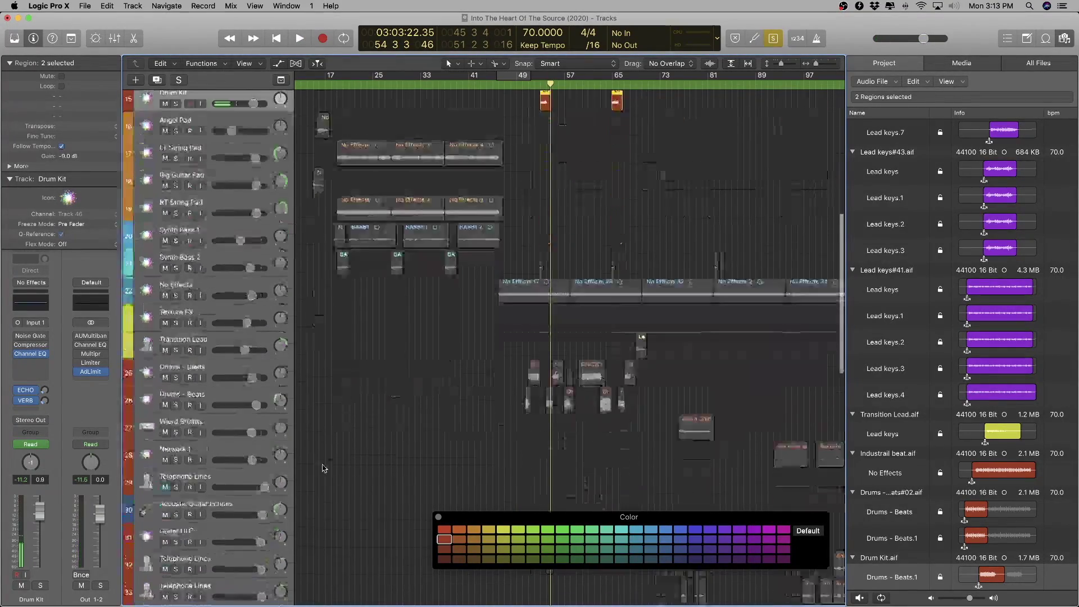
click(218, 333)
key(comma)
key(comma)
key(comma)
key(comma)
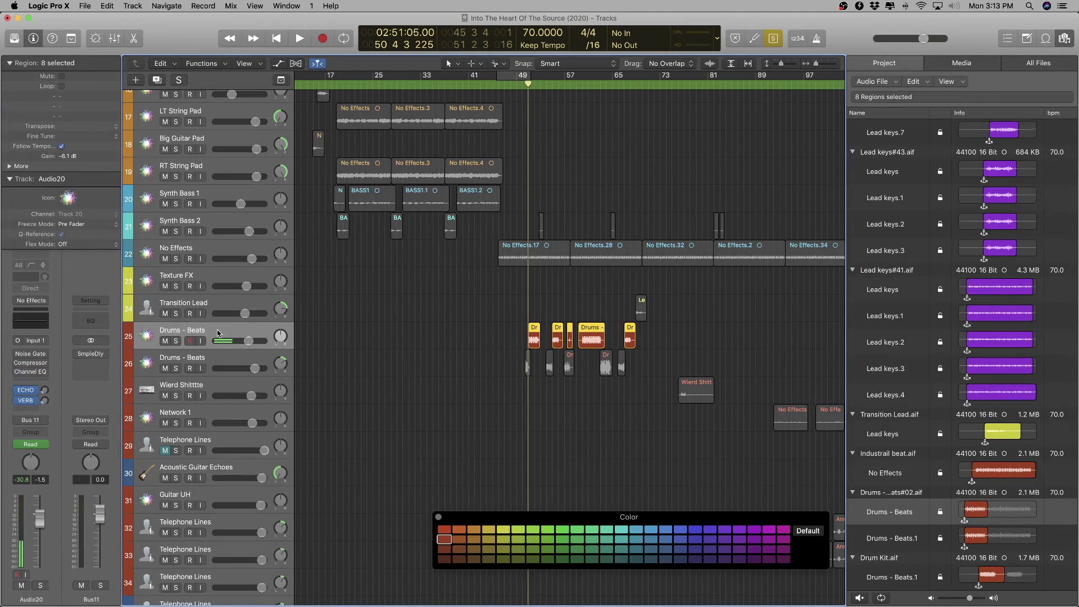
scroll(393, 385, up, 10)
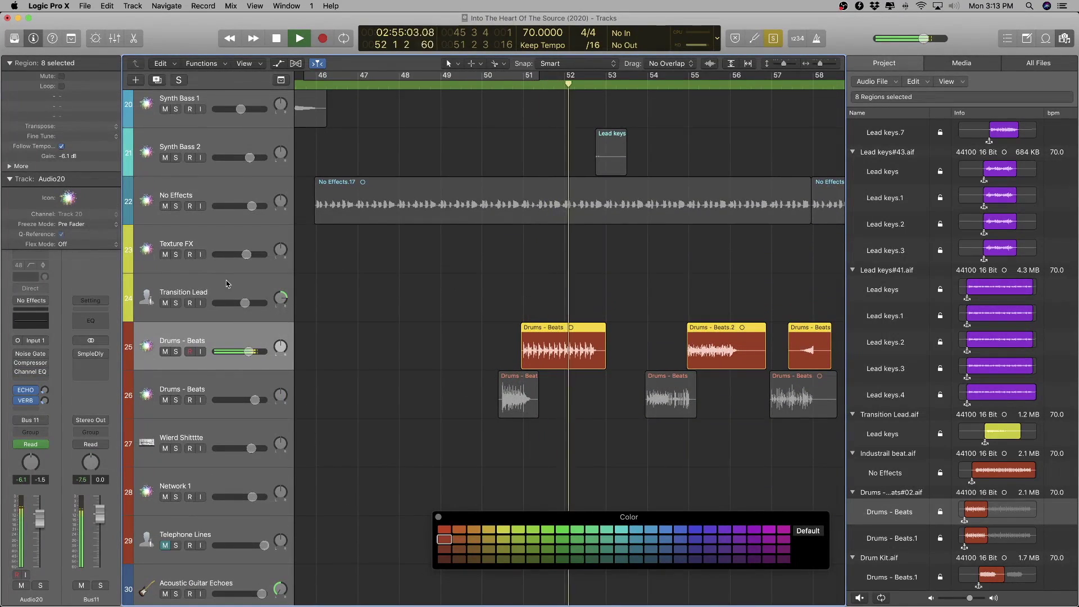
scroll(413, 303, right, 8)
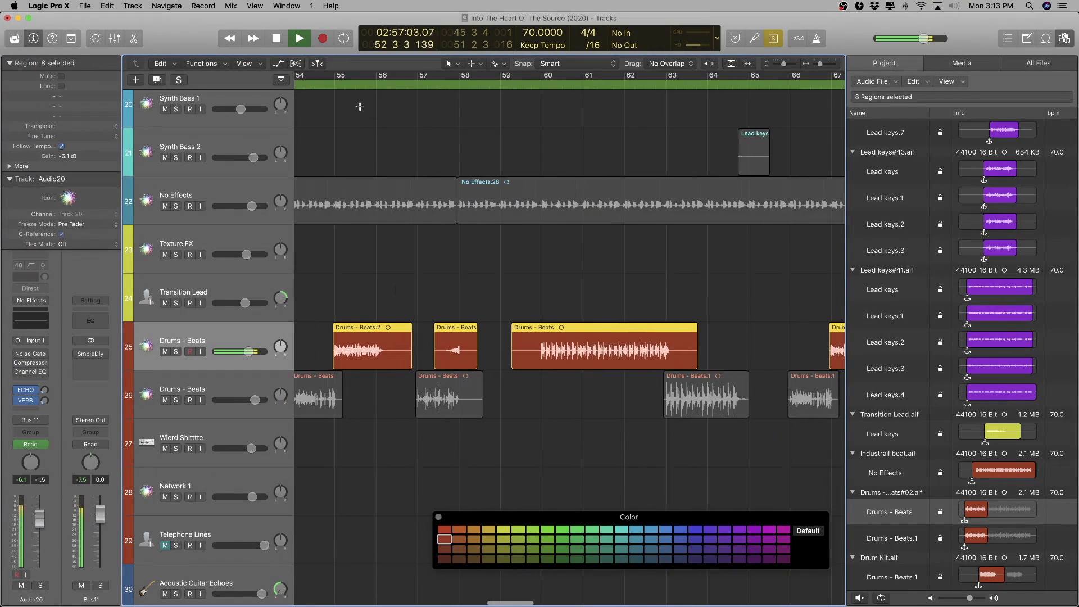
scroll(429, 331, left, 5)
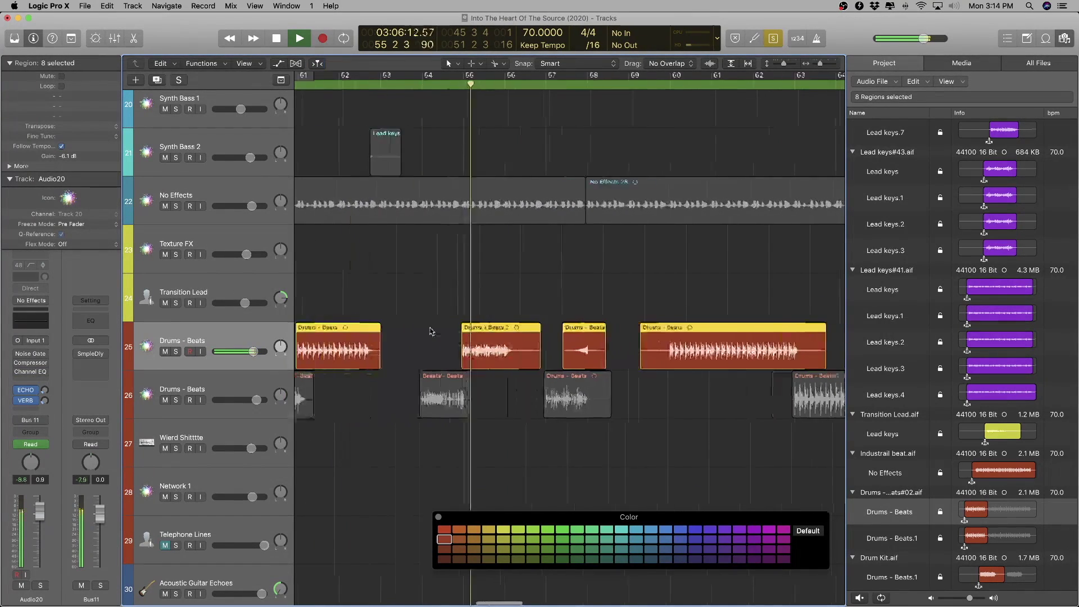
key(space)
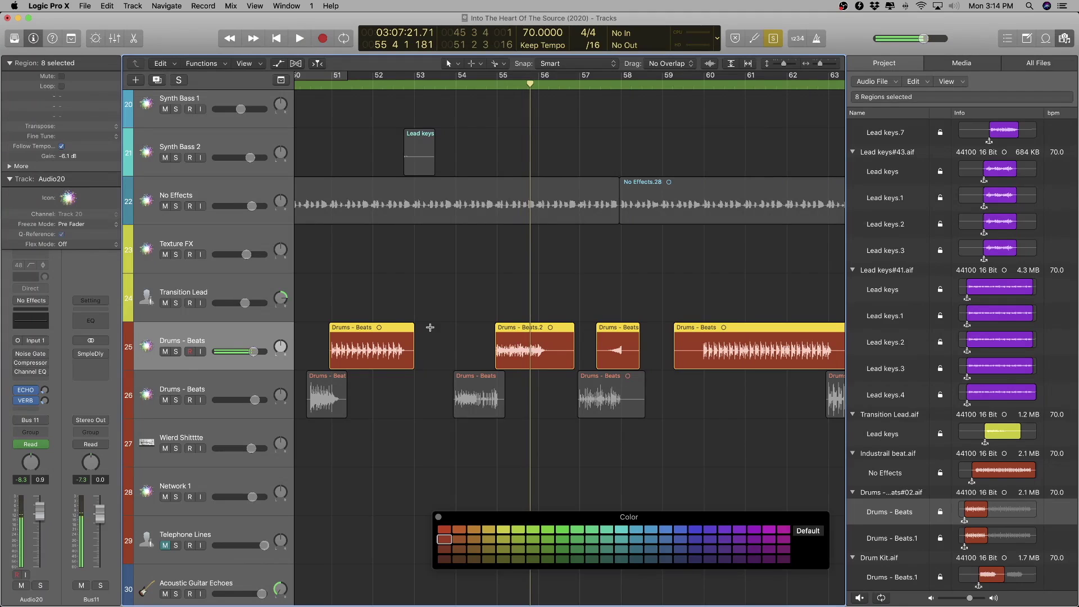
- Undo the Drum Kit track move and shift the Drums - Beats.2 region near bar 55 up onto the Drum Kit track
key(super+z)
drag(532, 340, 543, 317)
click(633, 209)
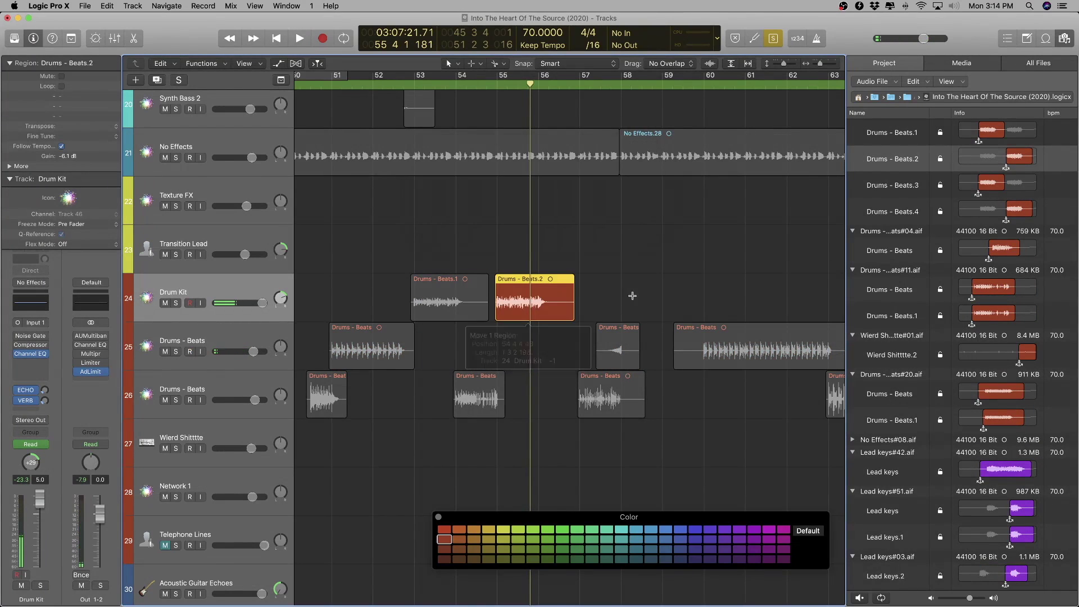
- Play the short region near bar 57 on the first Drums - Beats track
click(622, 339)
key(shift+Return)
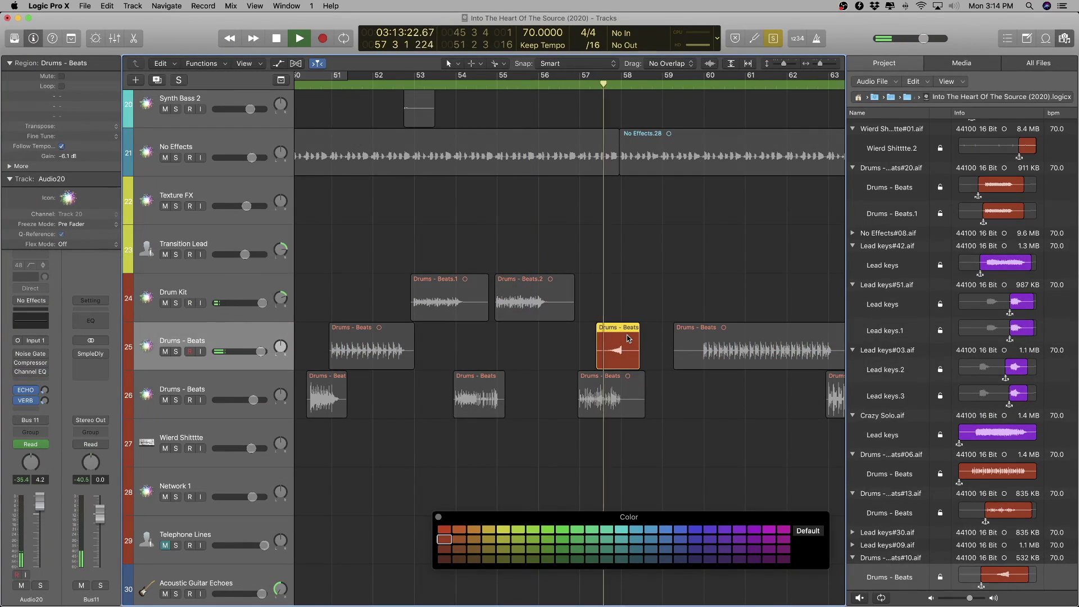
key(space)
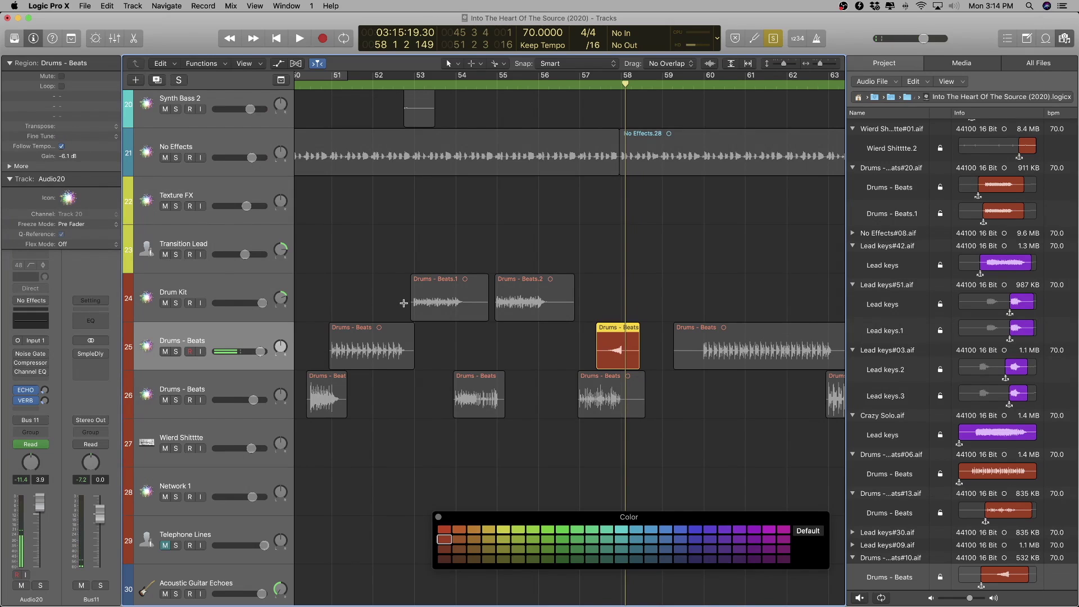
- Duplicate the first Drums - Beats track as Reverse Cymbal and move the short region near bar 57 onto it
key(super+d)
drag(626, 339, 625, 392)
click(621, 209)
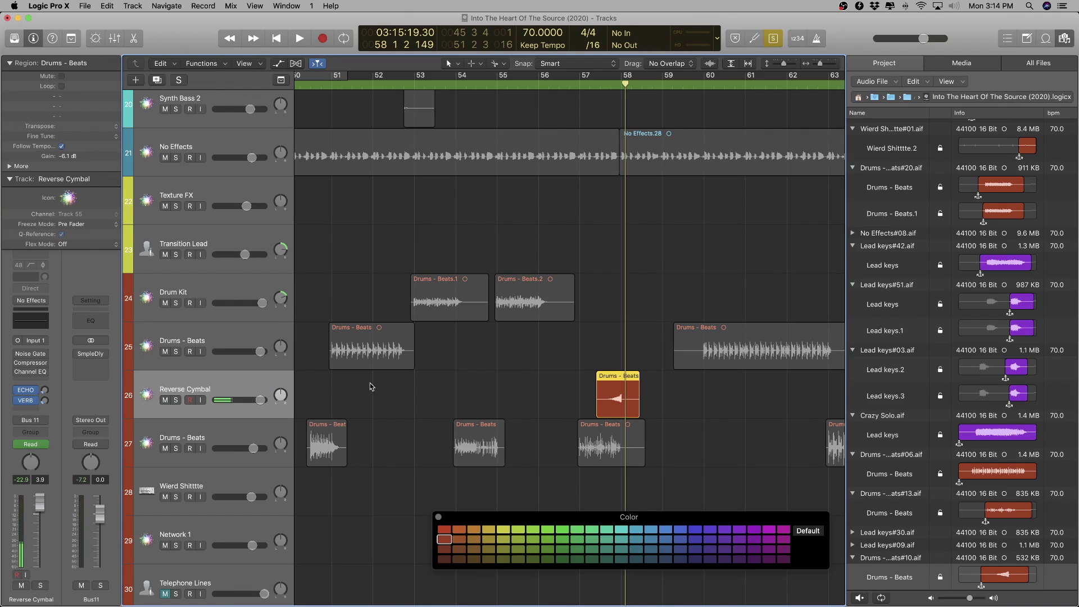
- Color the Reverse Cymbal region yellow and rename its audio file as a reversed cymbal
scroll(1009, 353, down, 5)
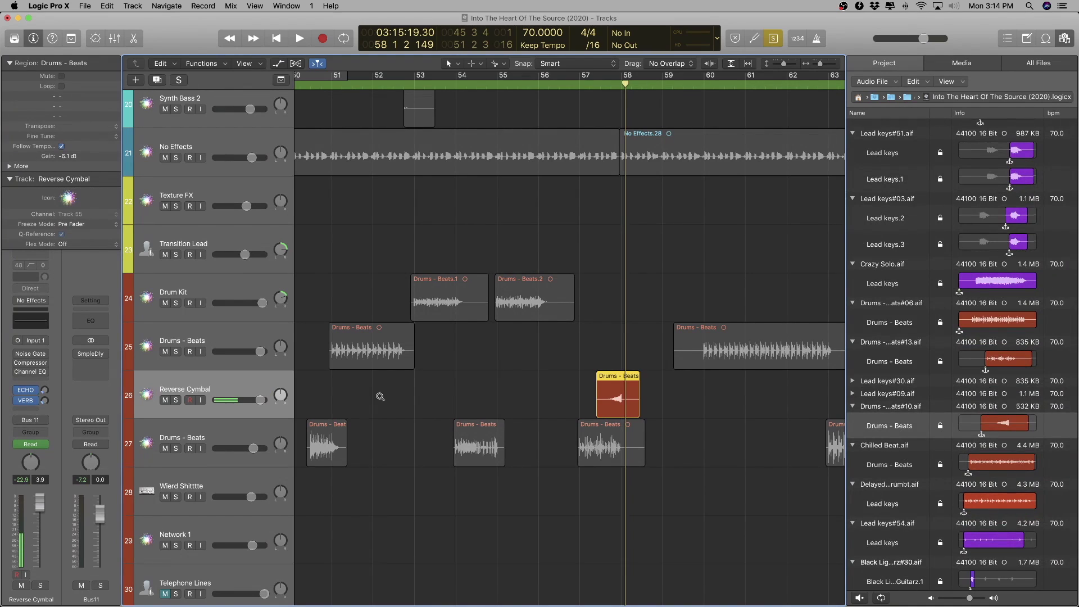
click(502, 528)
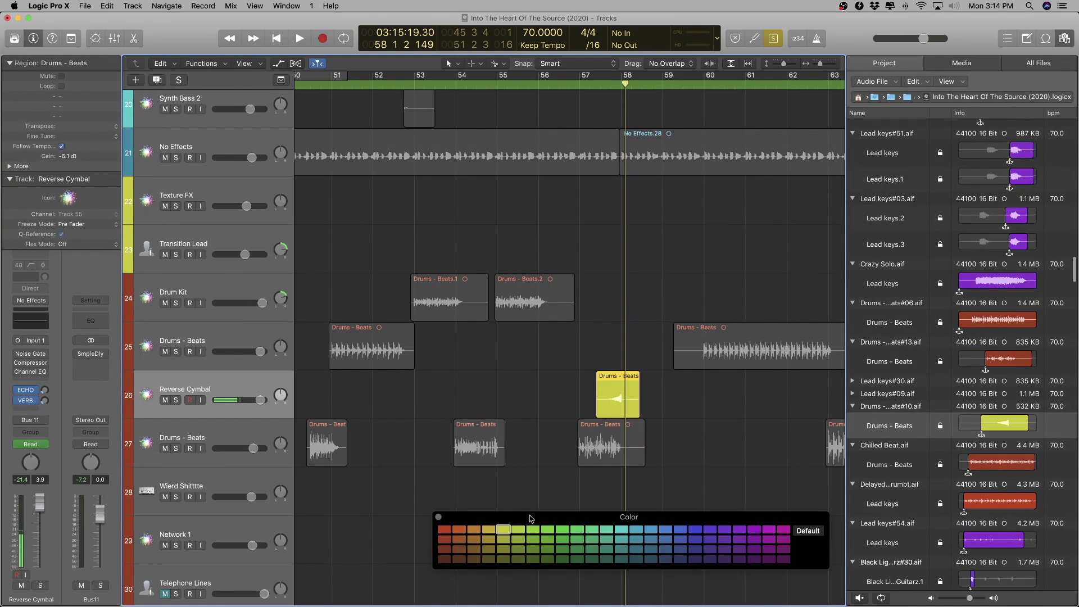
double_click(890, 407)
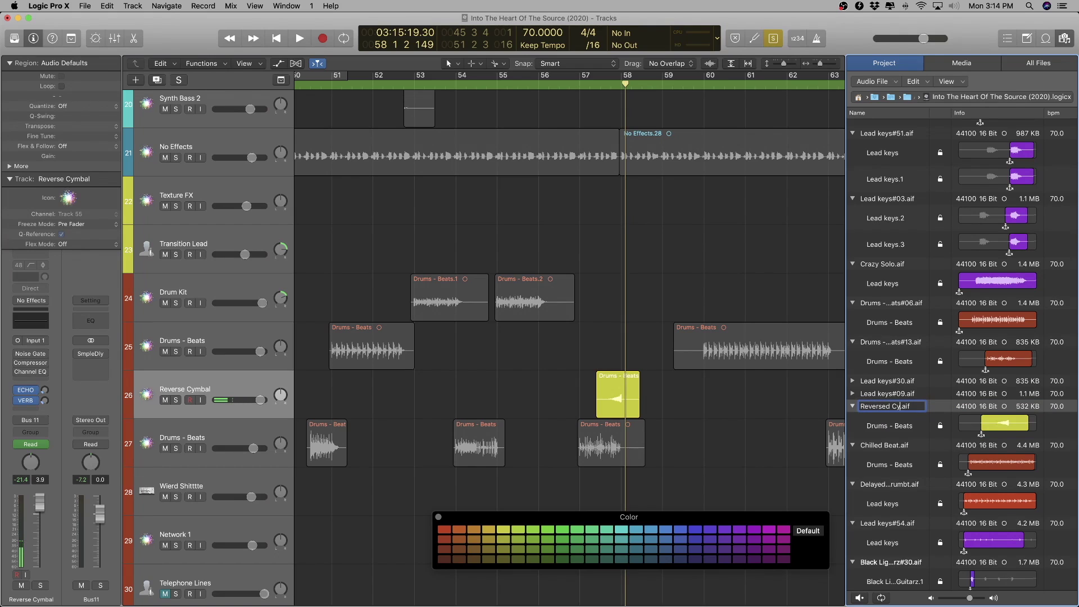
key(Return)
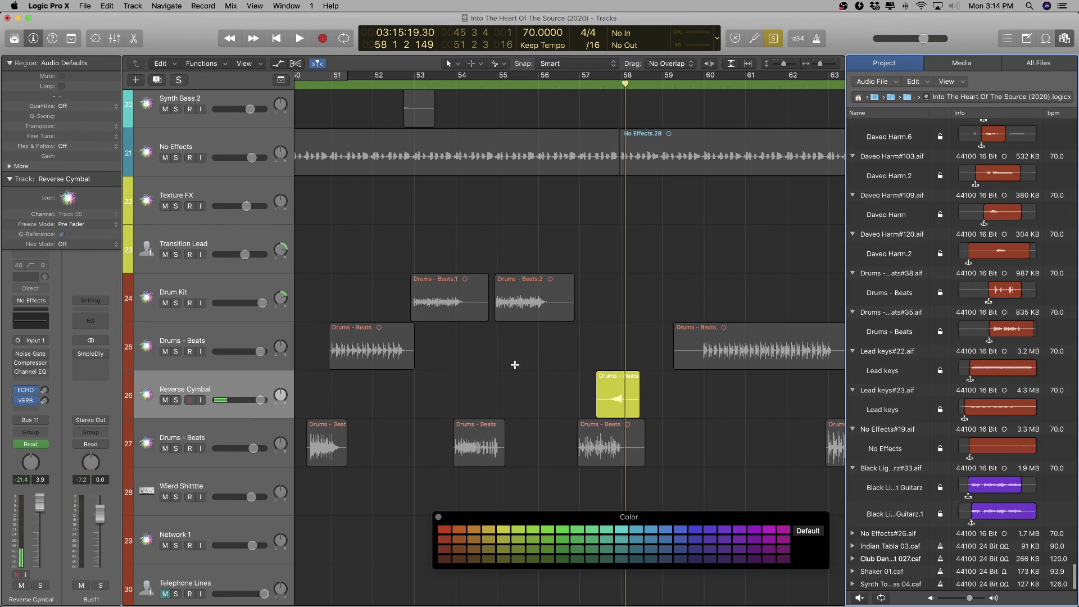
- Move the Reverse Cymbal track directly below Transition Lead and color its channel strip yellow
drag(201, 381, 198, 279)
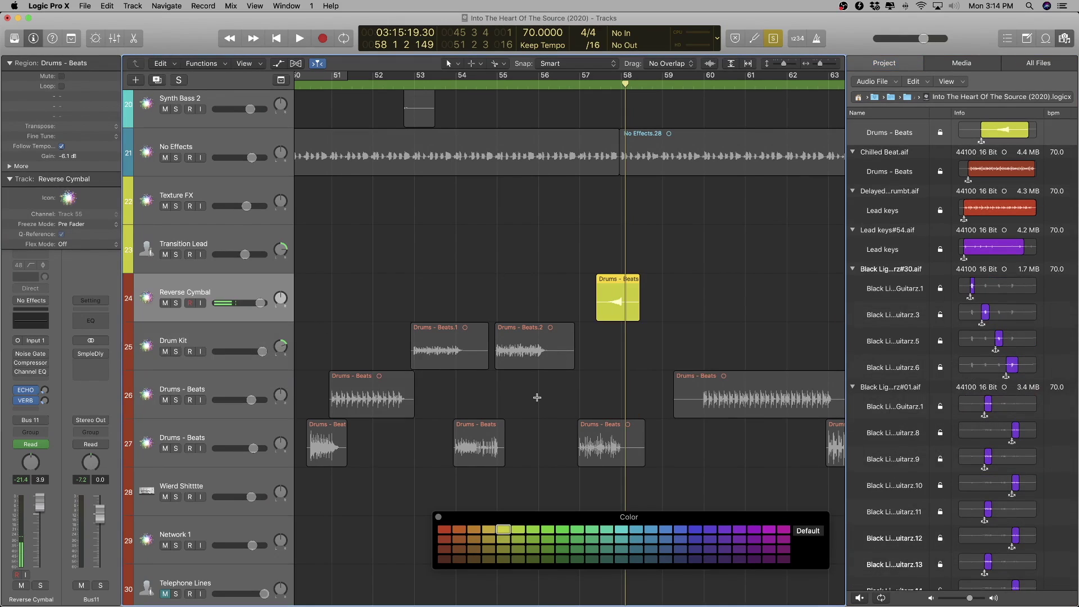
key(x)
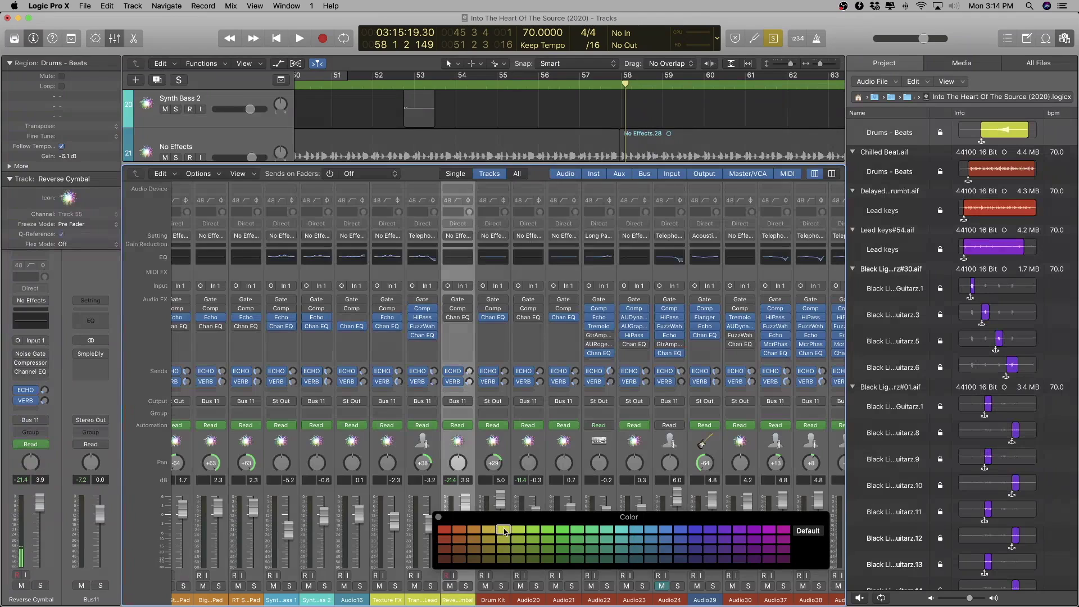
key(x)
- Audition the regions on the first Drums - Beats track, playing the one near bar 67
click(261, 352)
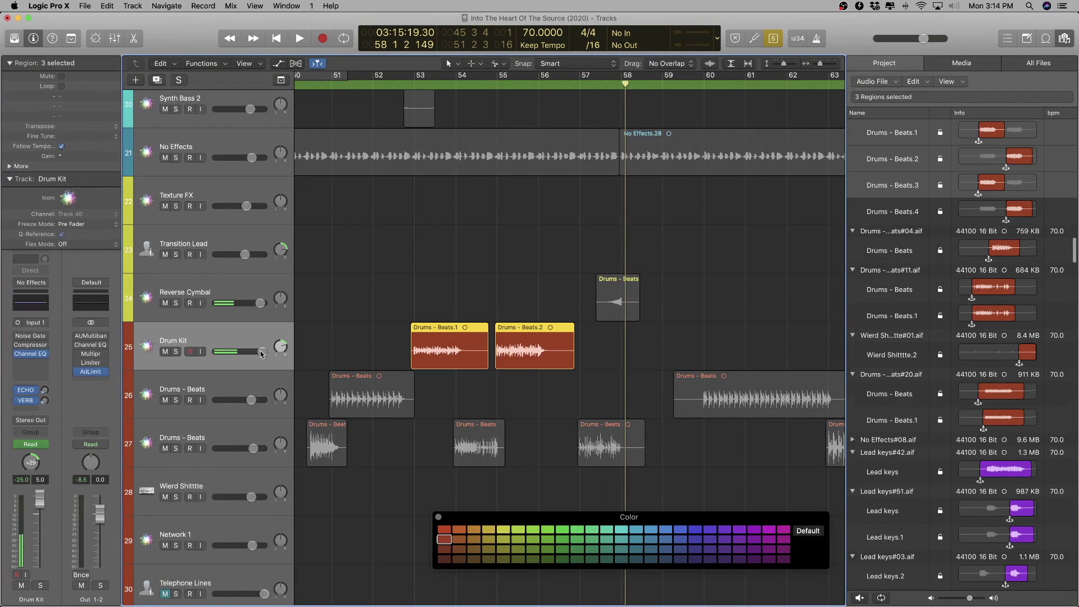
scroll(535, 393, down, 5)
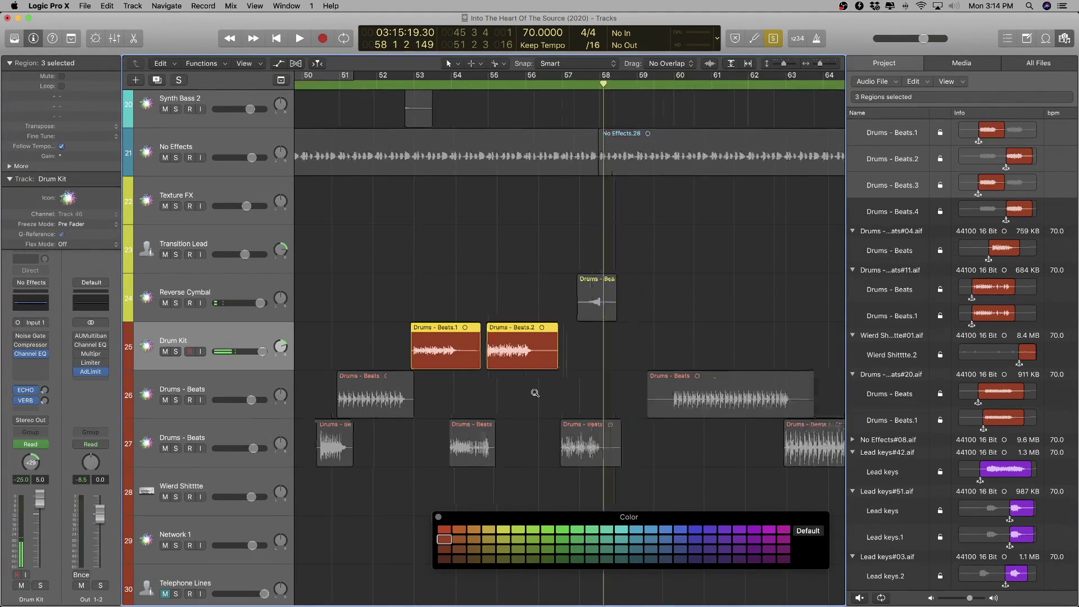
click(261, 397)
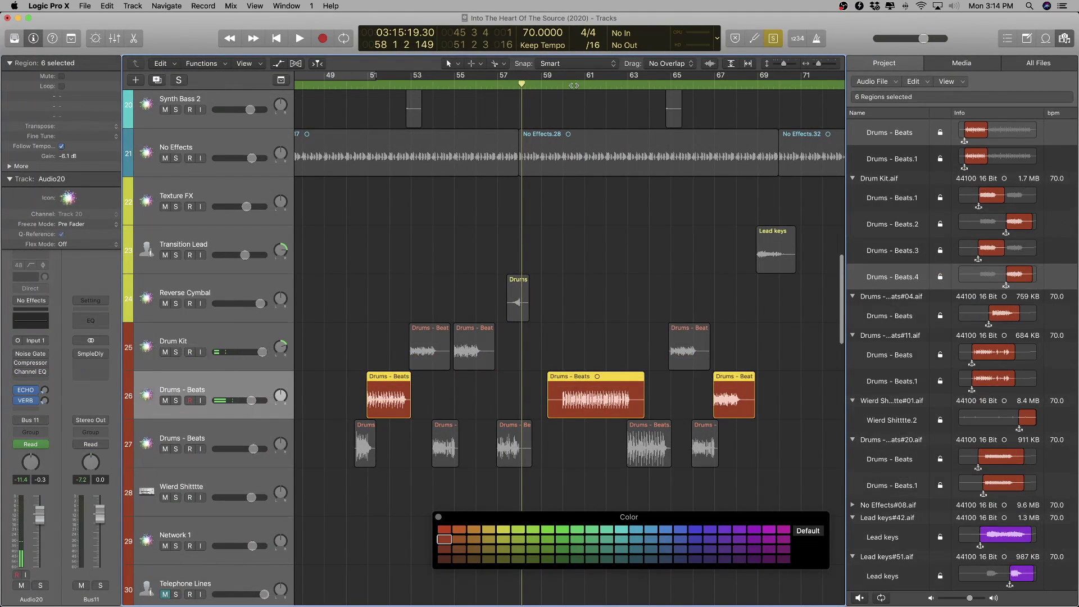
key(space)
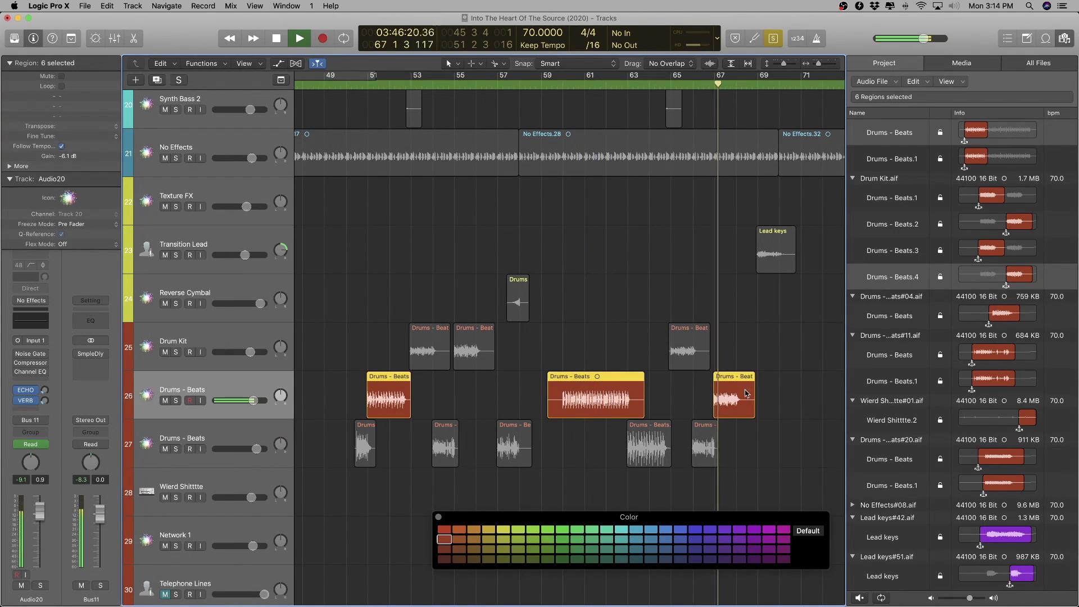
drag(731, 376, 733, 380)
scroll(801, 385, right, 10)
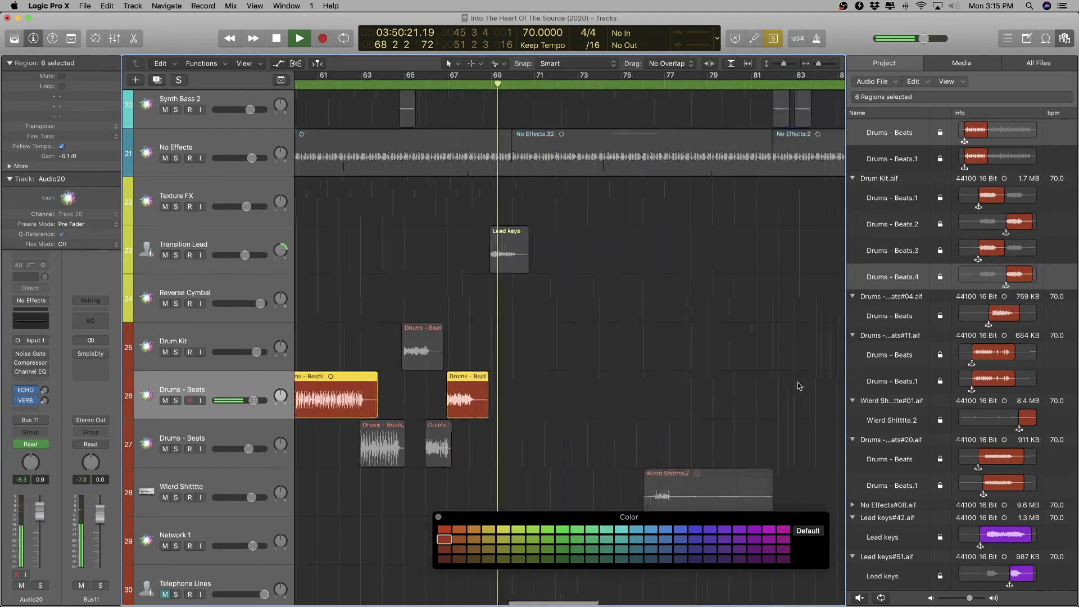
scroll(600, 381, left, 4)
key(space)
- Move the region near bar 67 from the first Drums - Beats track onto the Drum Kit track, including its automation
click(590, 388)
drag(482, 379, 485, 332)
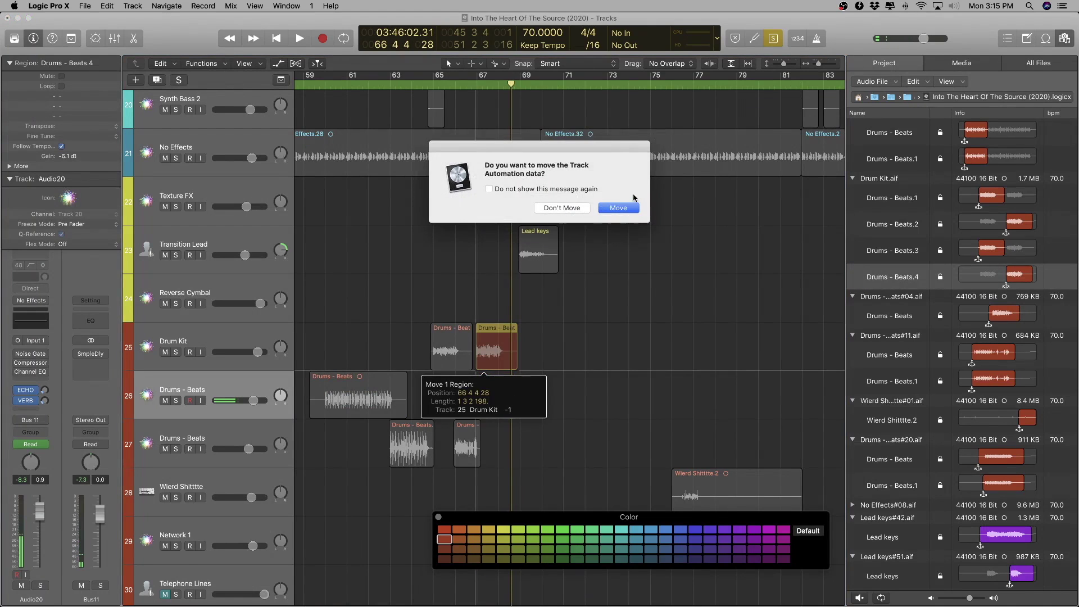
click(628, 207)
scroll(675, 338, left, 15)
- Play the first Drums - Beats track from its region near bar 51
click(691, 393)
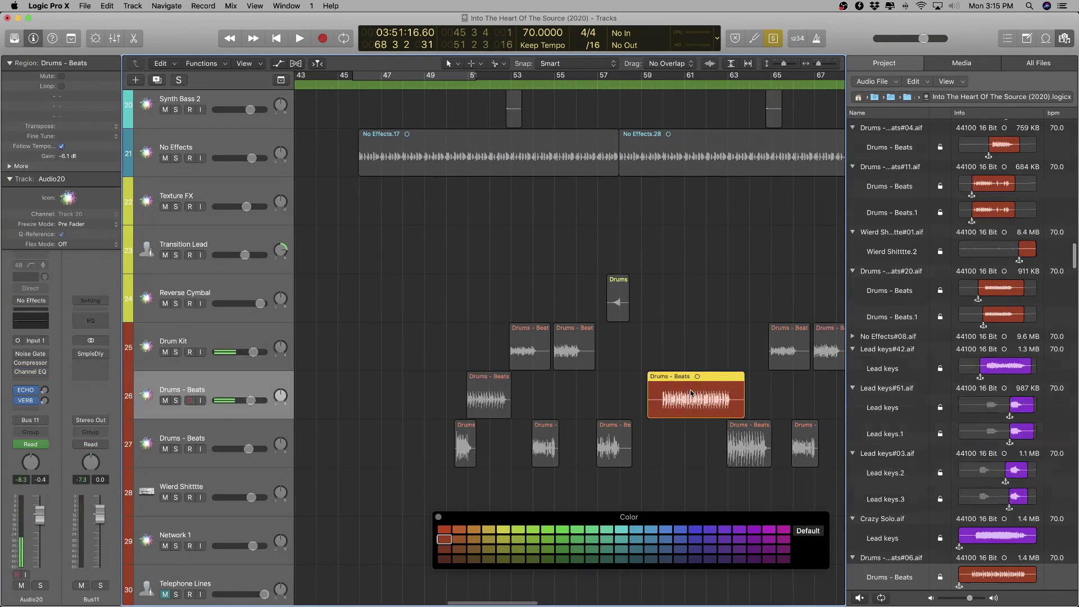
key(super+Left)
key(super+Left)
key(super+Left)
click(236, 389)
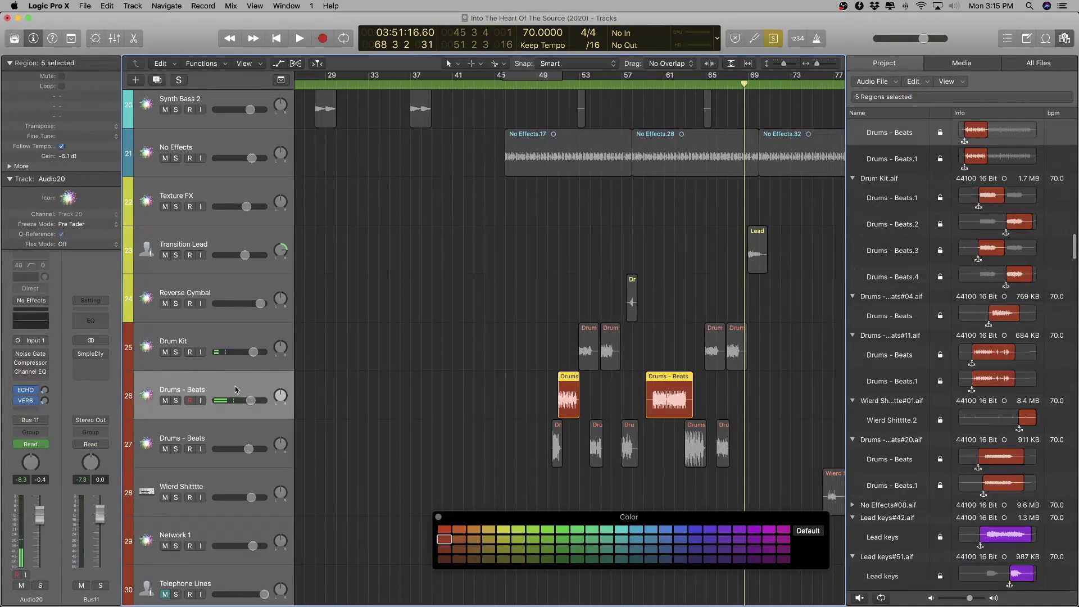
key(shift+space)
key(super+Right)
key(super+Right)
key(super+Right)
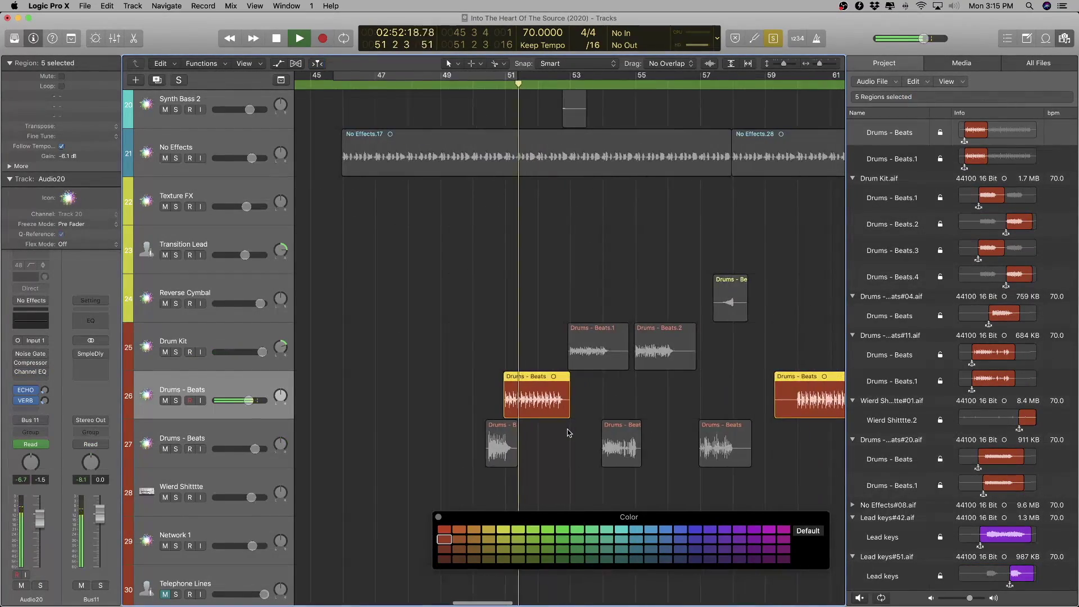
- Rename the first Drums - Beats track as Dance Beat 2
double_click(204, 388)
text(Dan)
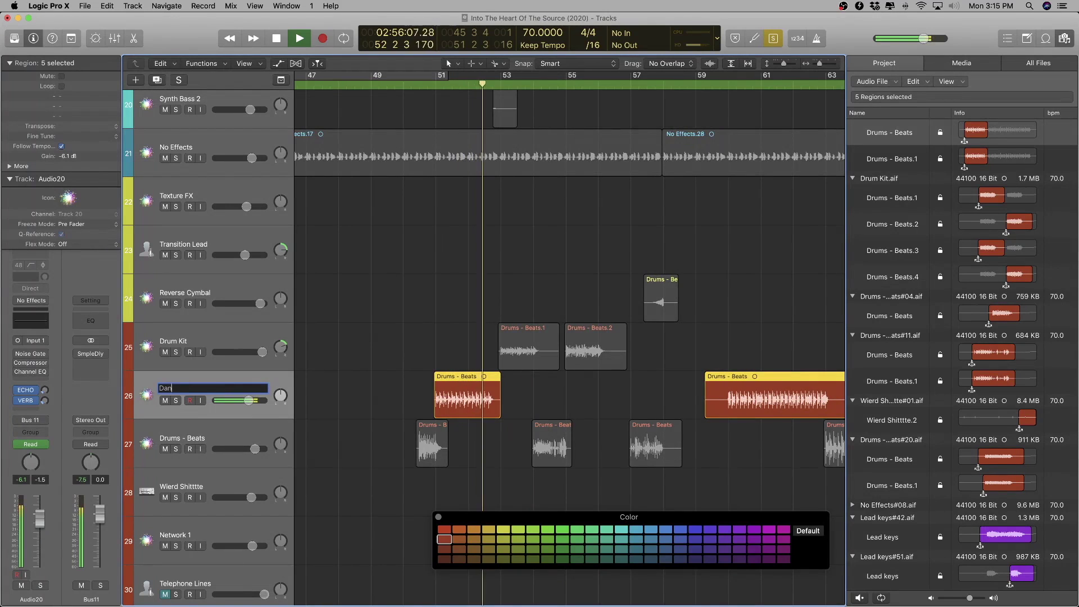
text(ce Beat 2)
key(Return)
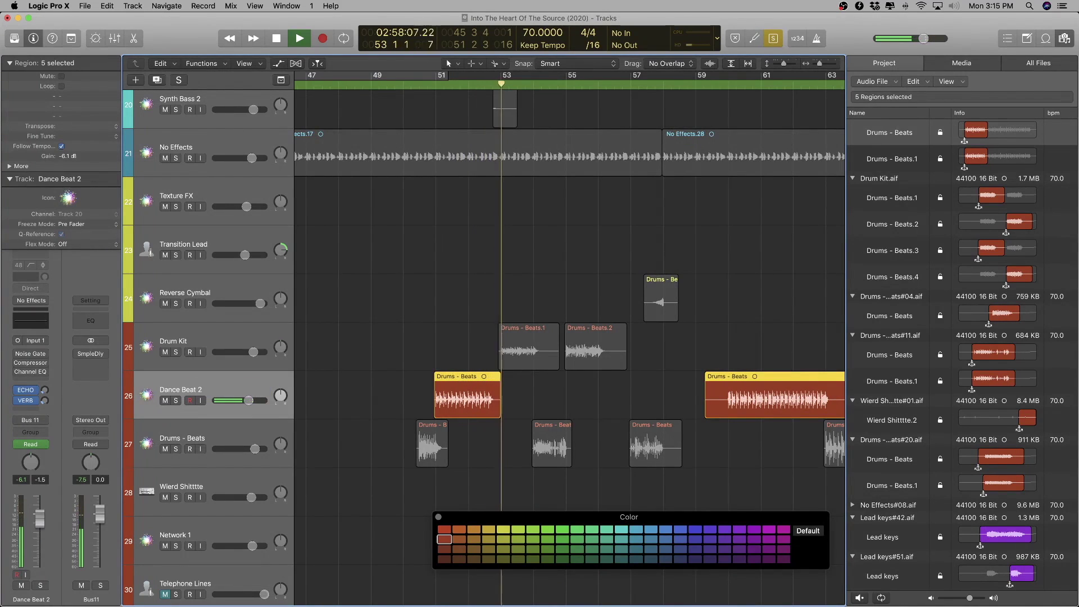
- Rename the Drums - Beats#02 audio file used by the Dance Beat 2 region near bar 51
click(394, 393)
click(462, 385)
scroll(913, 264, up, 5)
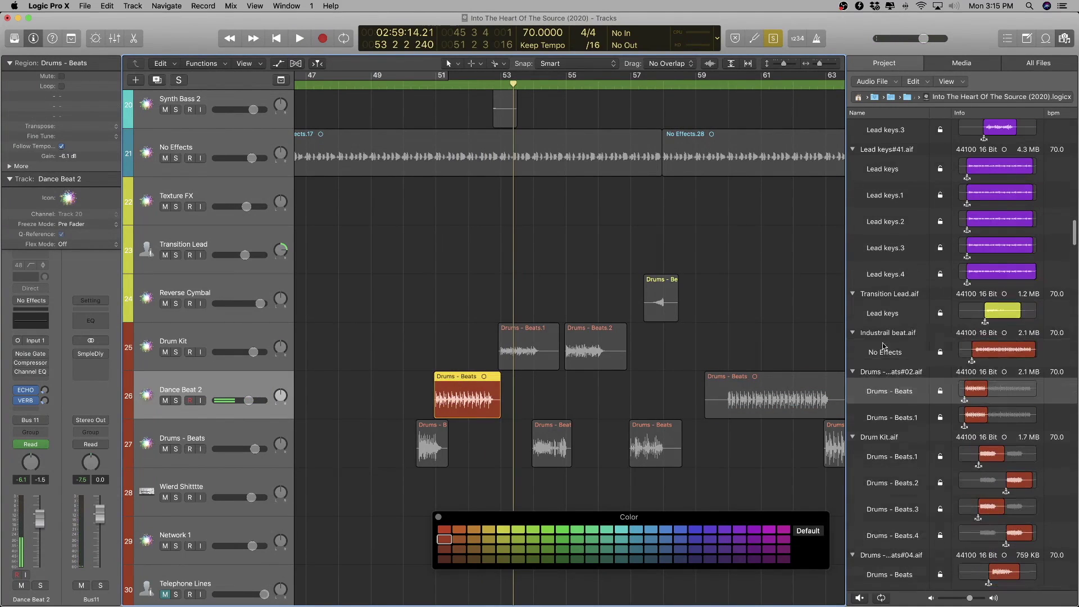
click(889, 366)
click(895, 373)
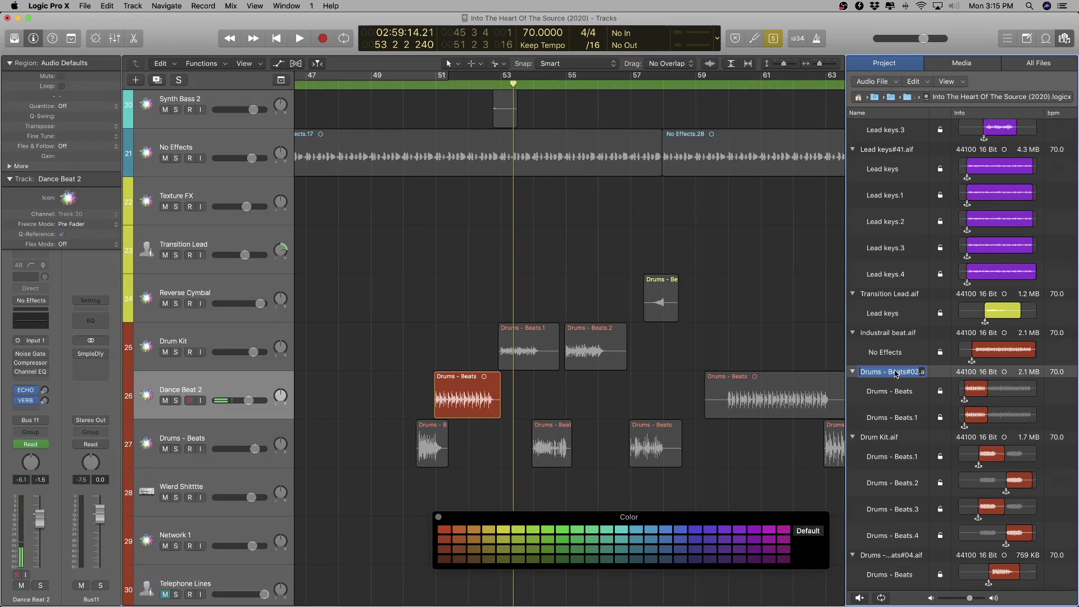
key(Return)
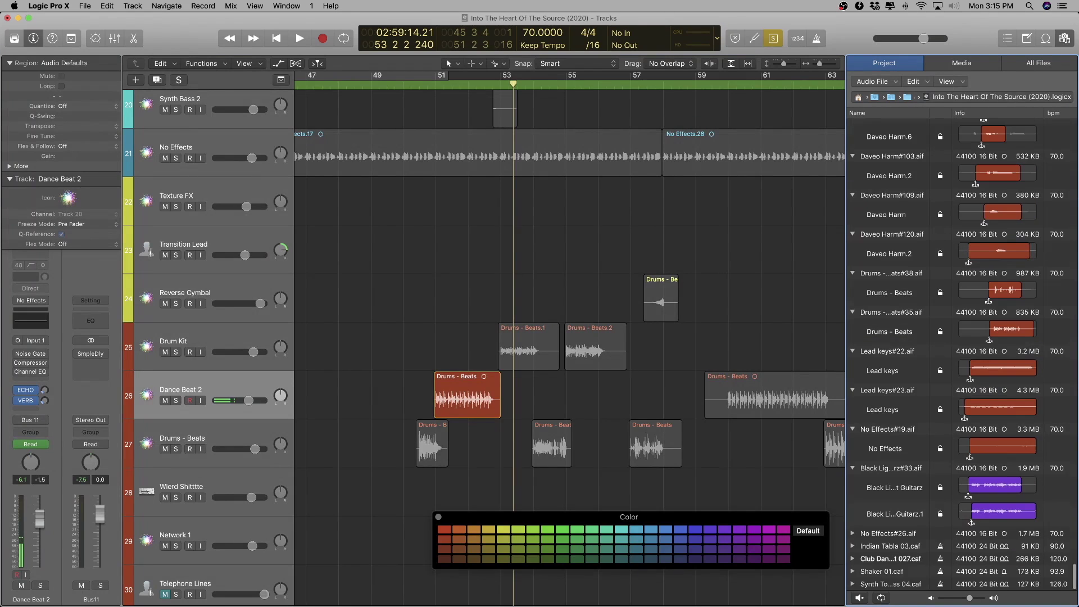
- Play the region near bar 59 on the Dance Beat 2 track
click(771, 379)
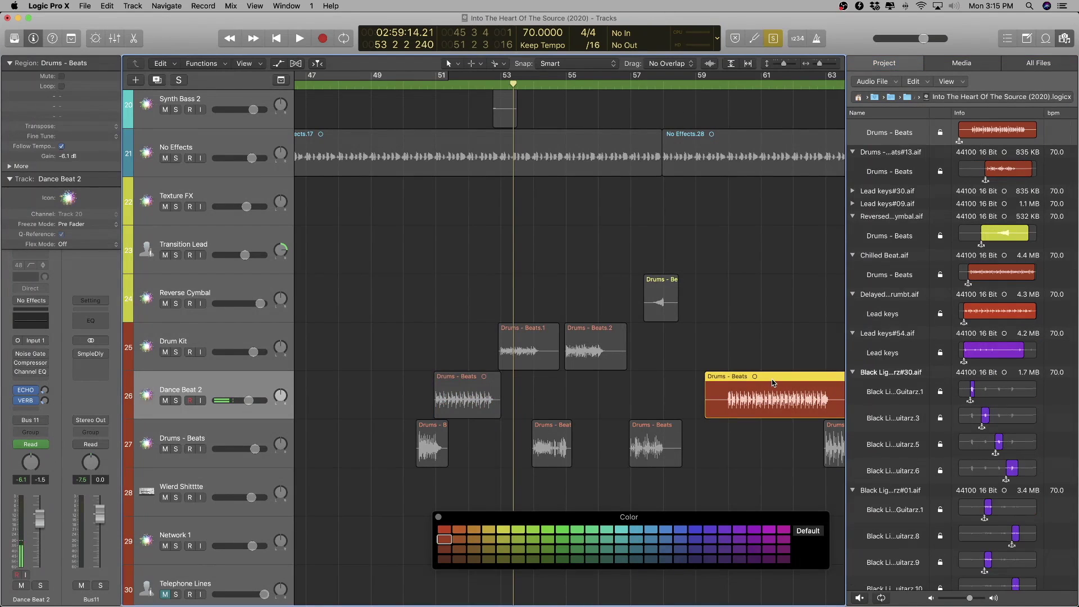
scroll(902, 253, up, 5)
key(space)
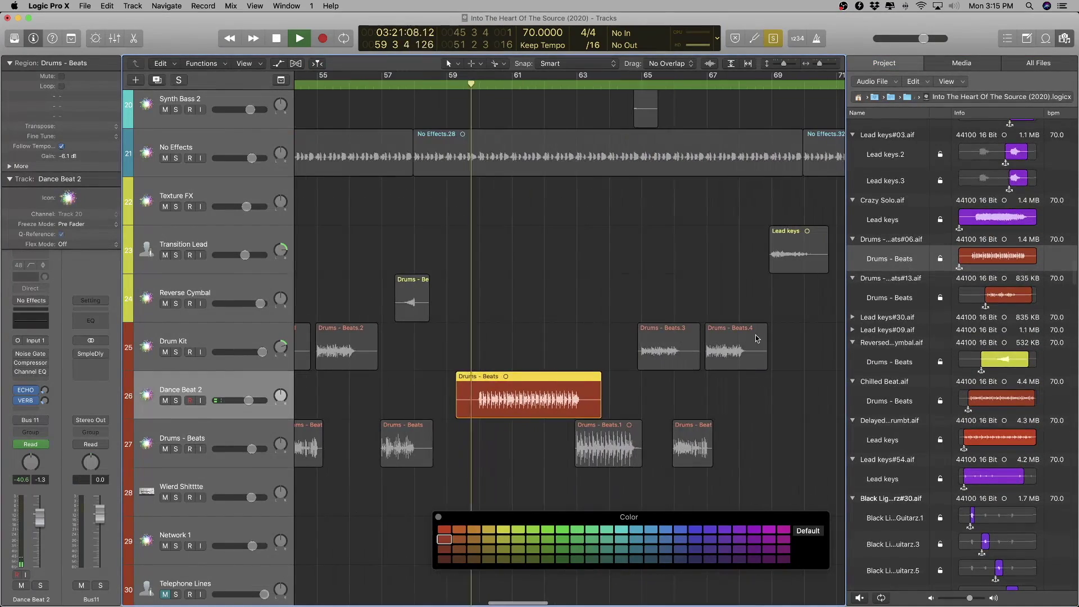
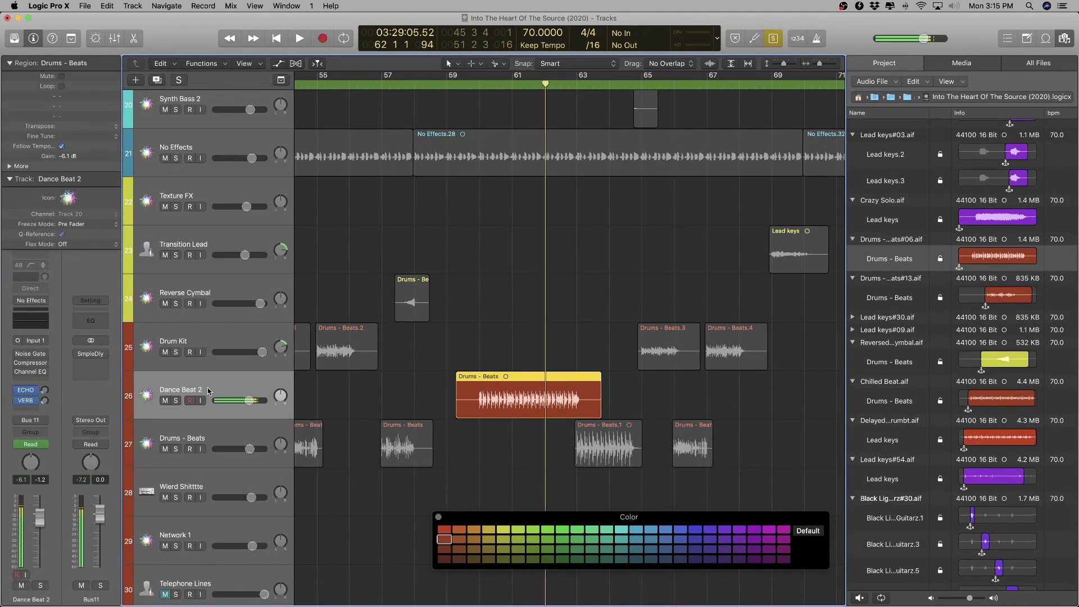
- Duplicate the Dance Beat 2 track and move the region near bar 59 onto the copy with its automation
key(super+d)
drag(466, 389, 466, 437)
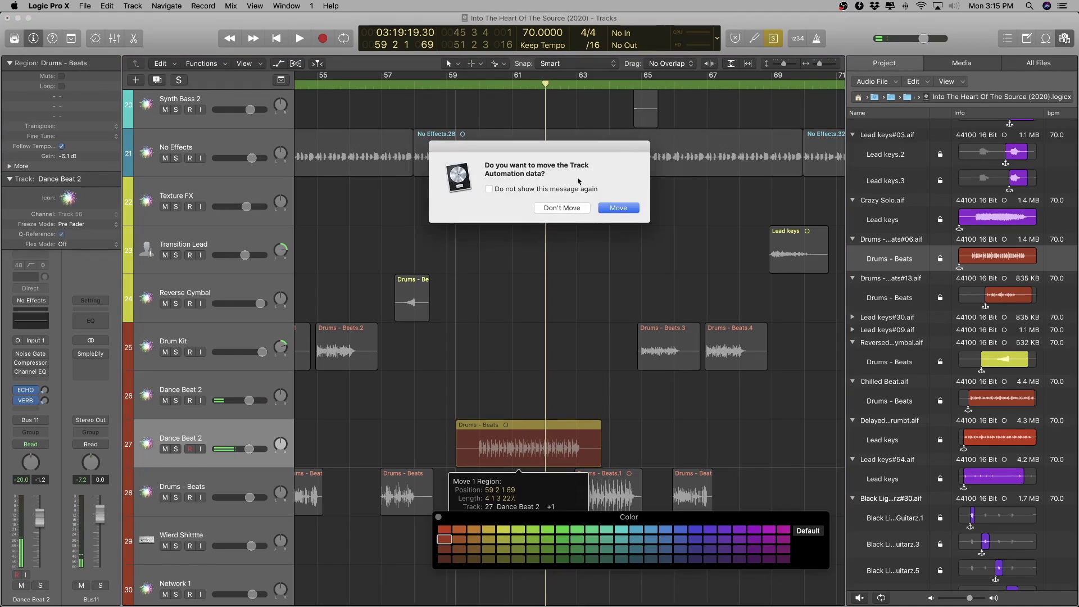
click(617, 208)
- Rename the Drums - Beats#06 audio file and the duplicated Dance Beat 2 track as House beat
double_click(900, 239)
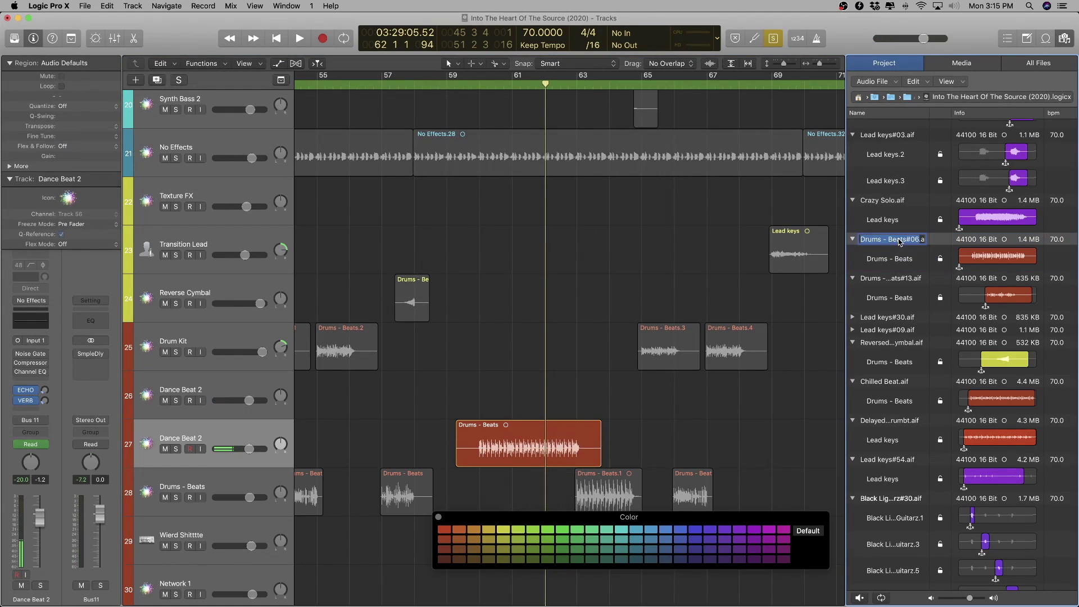
key(Return)
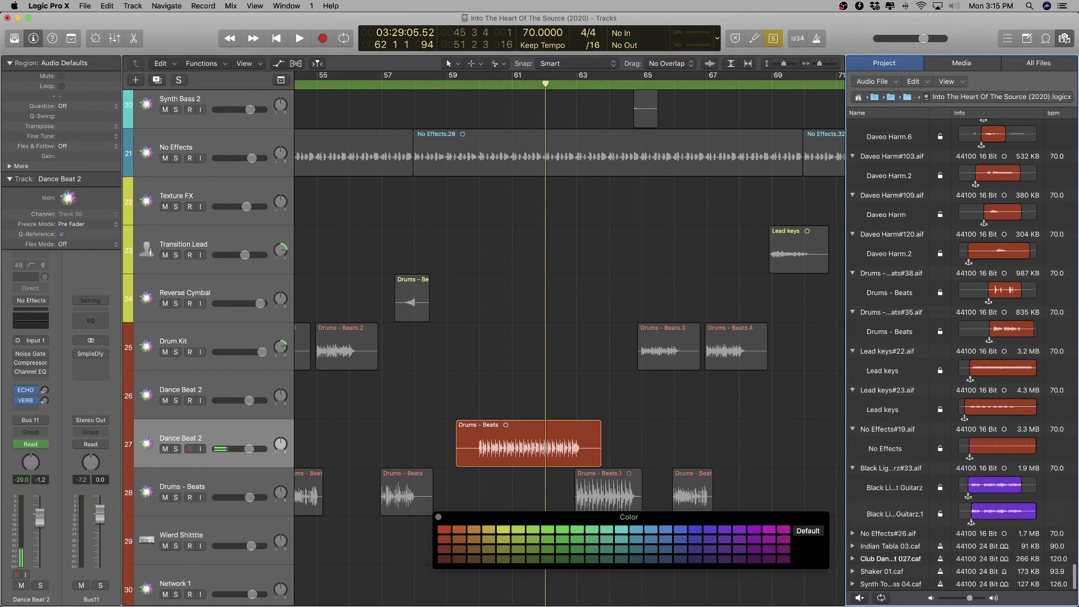
double_click(212, 433)
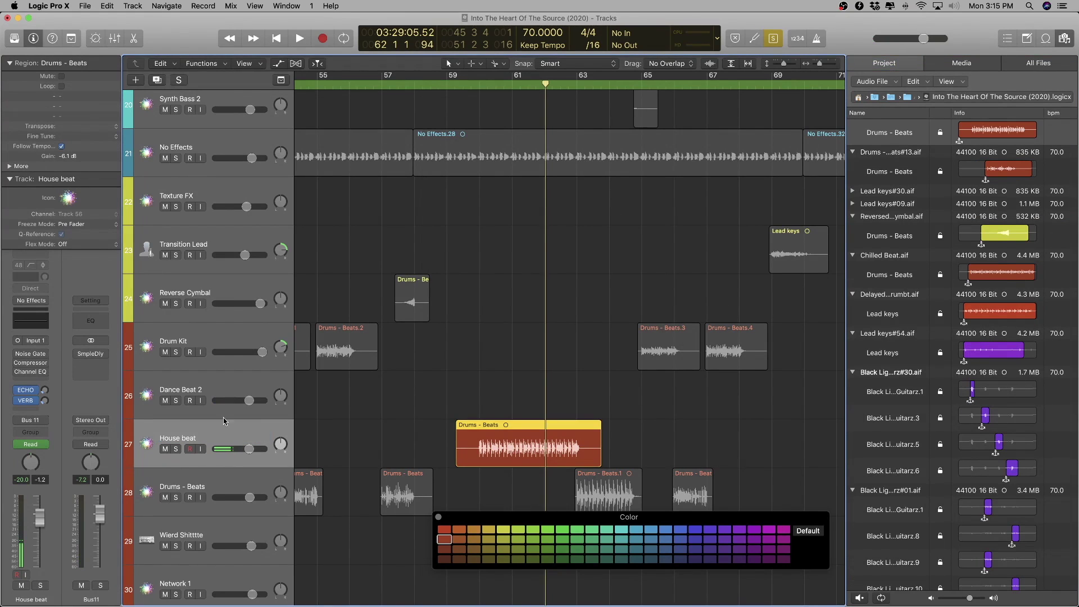
- Move the Drum Kit, Dance Beat 2 and House beat tracks together higher in the track list, above Synth Bass 2
scroll(242, 411, left, 4)
shift+click(218, 336)
scroll(448, 468, up, 8)
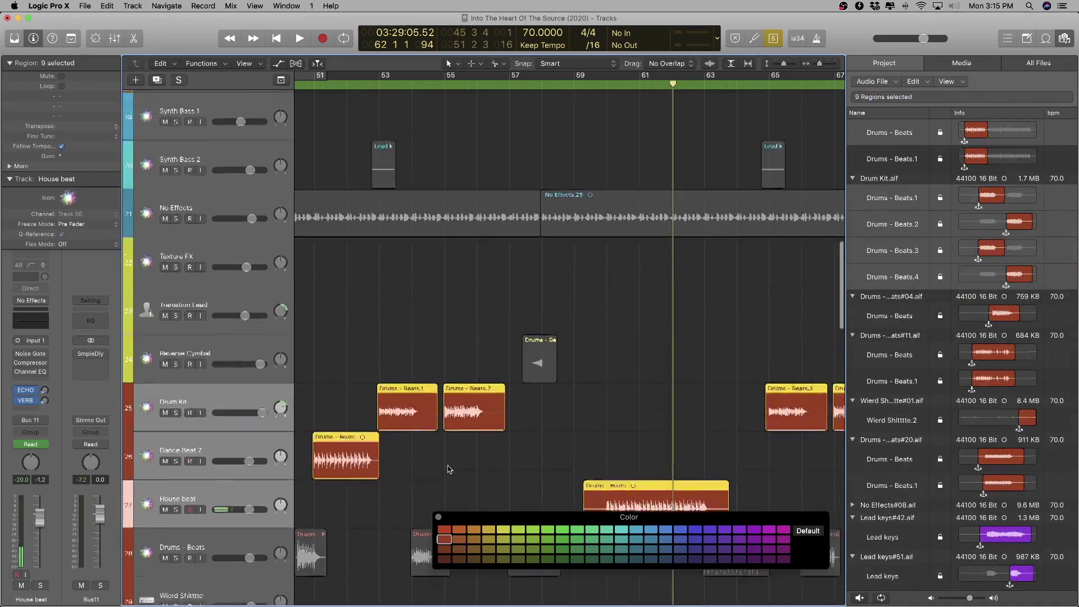
scroll(449, 466, down, 5)
drag(224, 546, 197, 319)
- Play the regions near bars 50, 54 and 57 on the remaining Drums - Beats track
scroll(445, 390, down, 10)
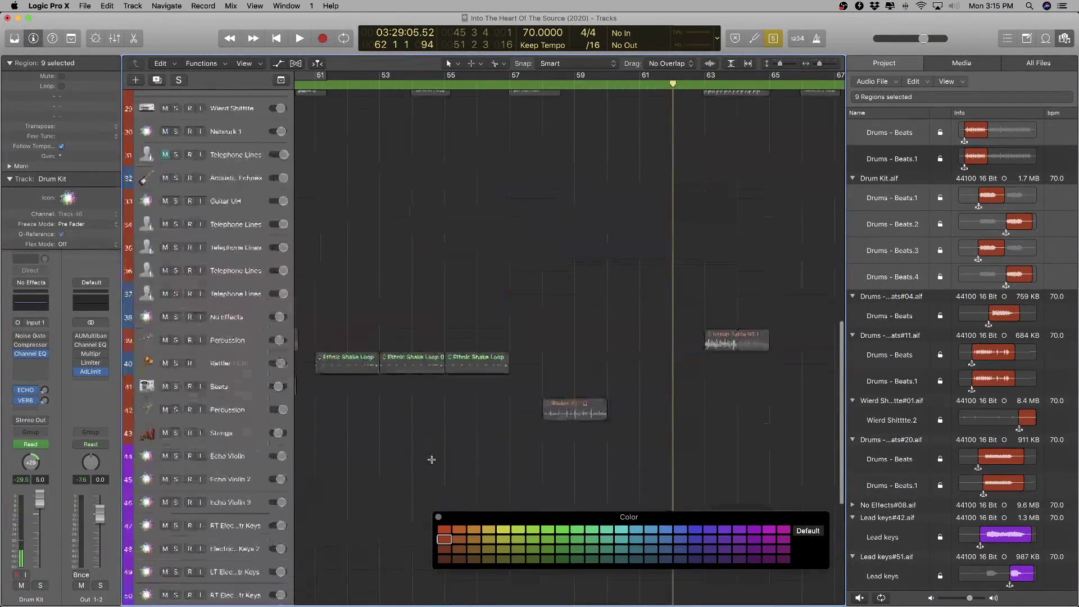
scroll(444, 388, down, 6)
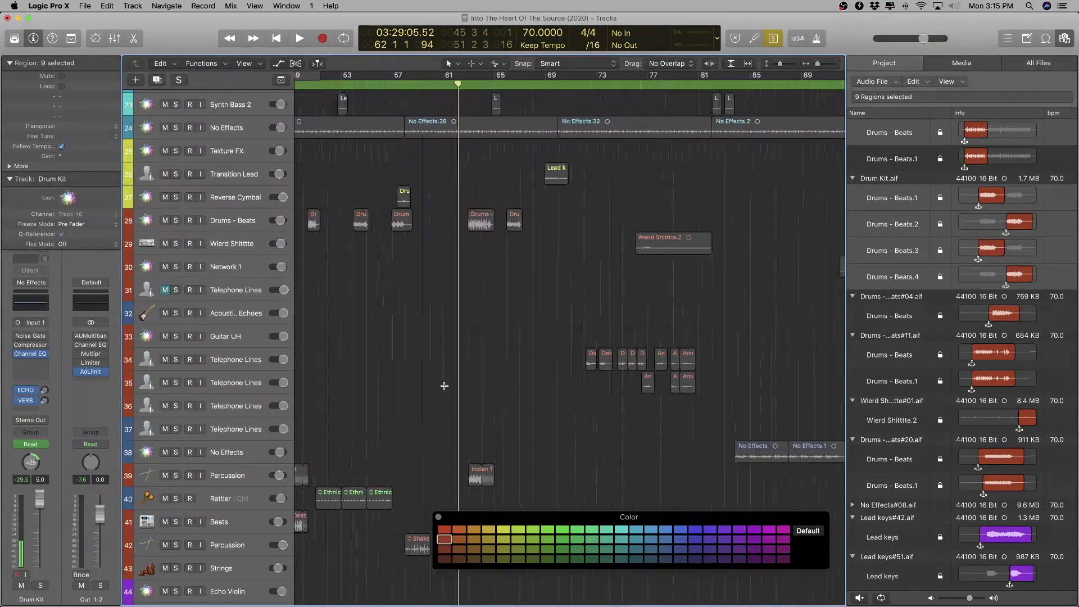
click(244, 222)
key(z)
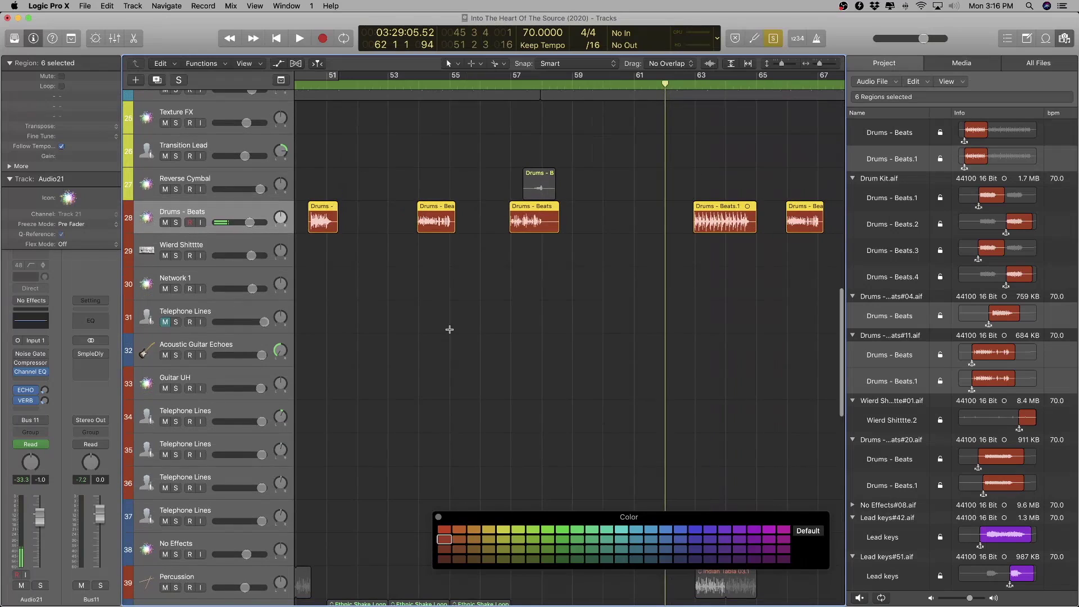
key(shift+Return)
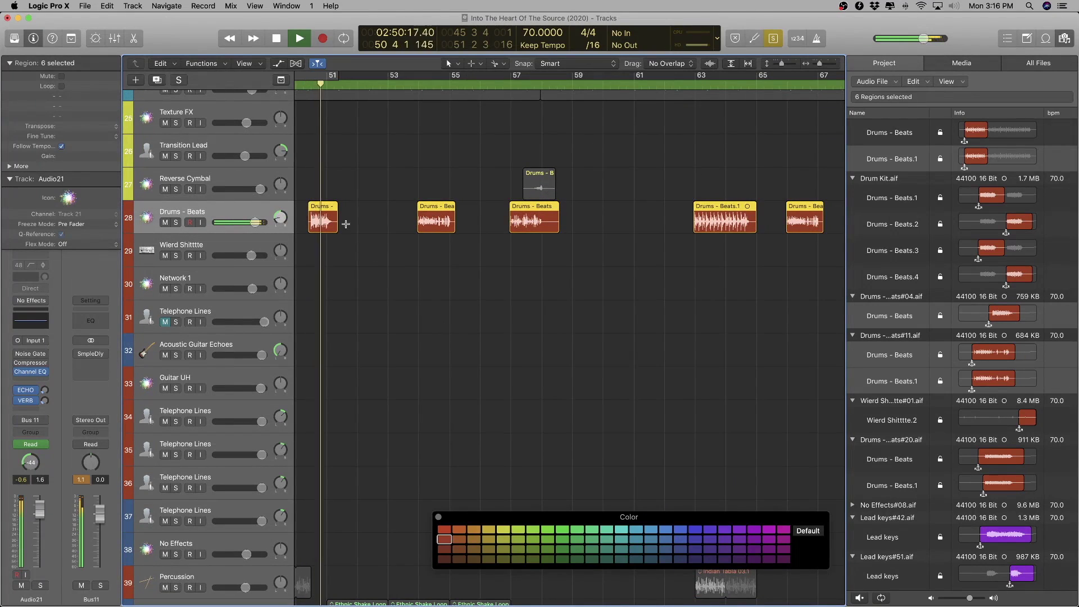
scroll(378, 258, up, 3)
scroll(378, 258, down, 8)
scroll(373, 270, up, 5)
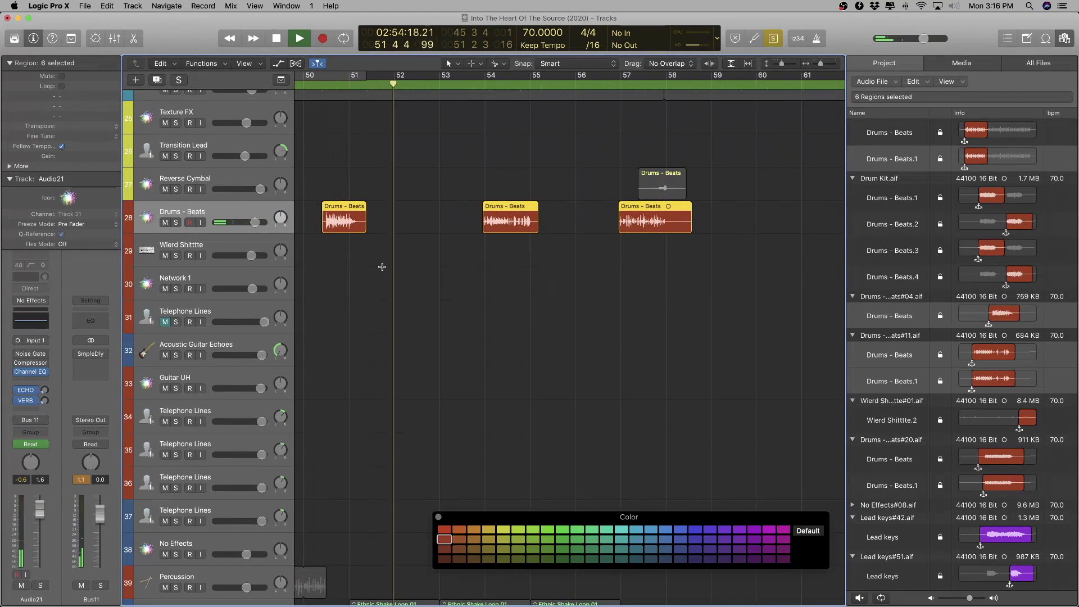
click(484, 84)
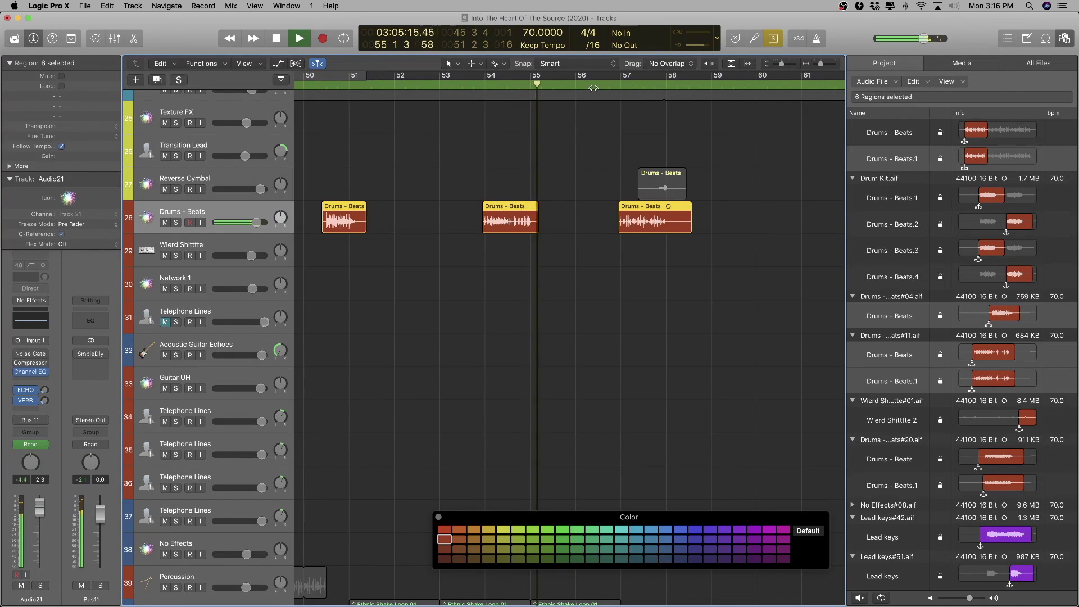
click(621, 89)
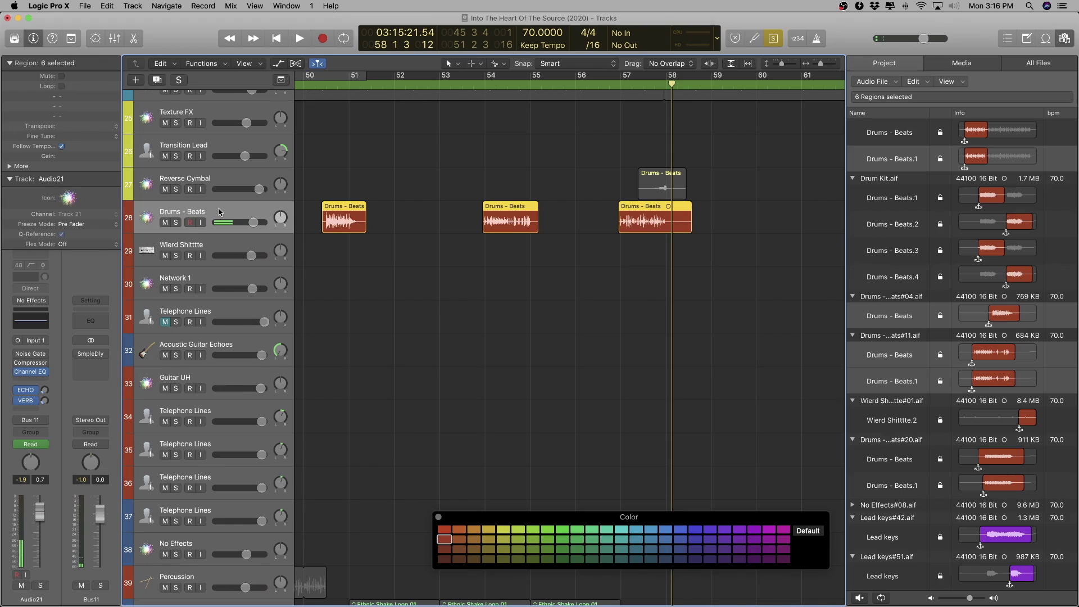
- Duplicate the Drums - Beats track, move the region near bar 57 onto the copy with its automation, and play it
key(super+d)
drag(654, 211, 646, 242)
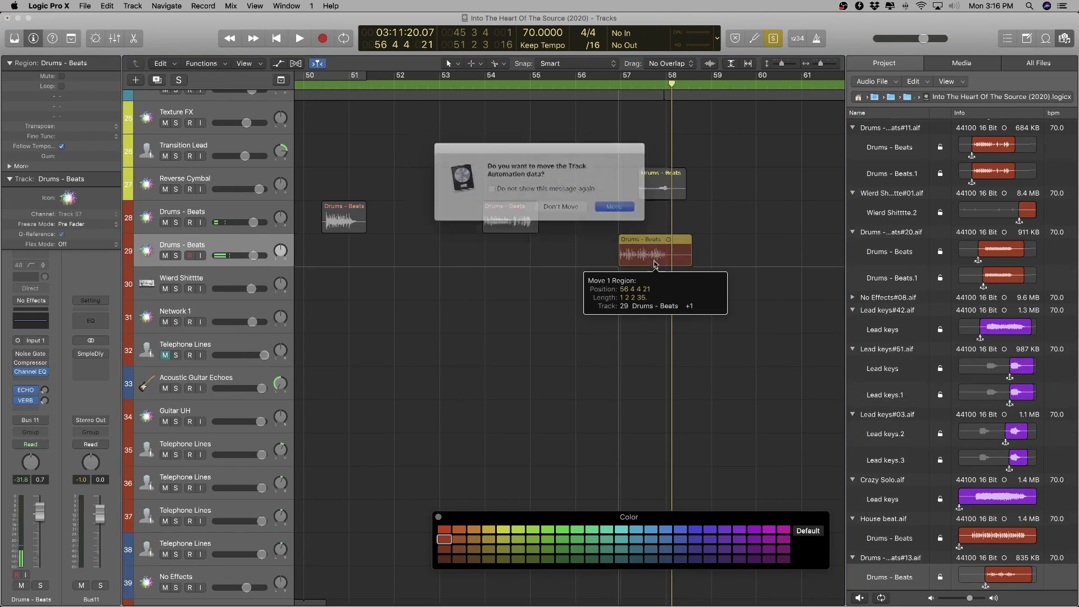
key(Return)
key(space)
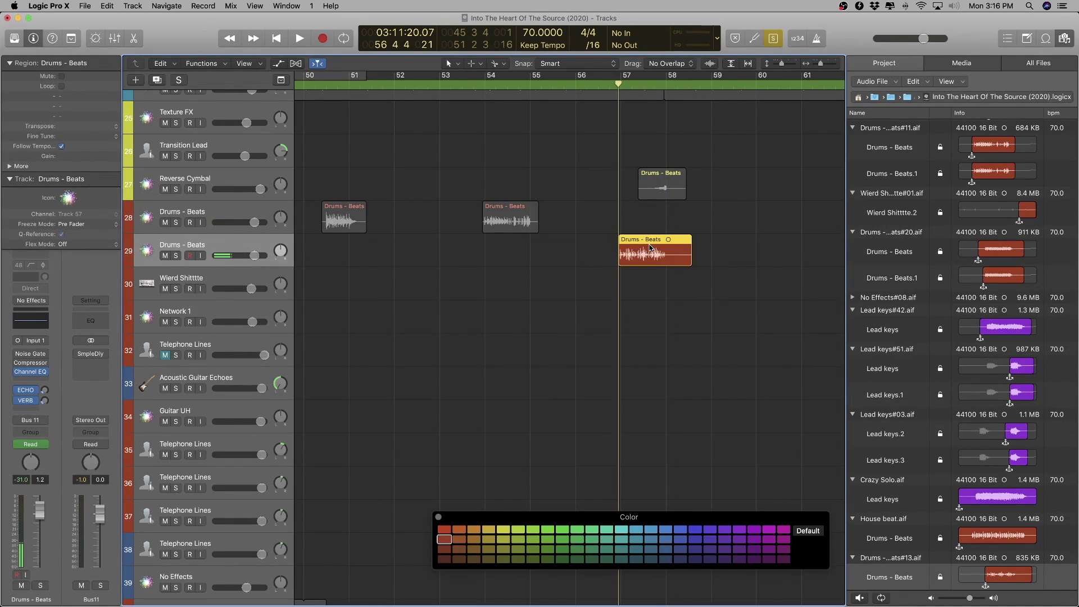
key(space)
- Rename the Drums - Beats#13 audio file and name the duplicated Drums - Beats track Techno beat
double_click(892, 558)
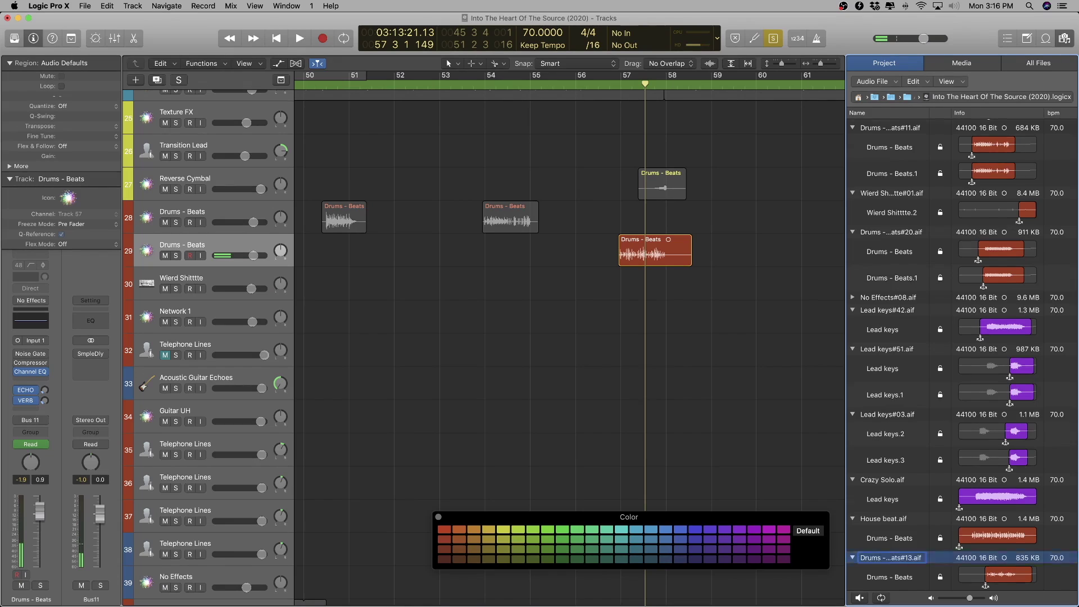
scroll(961, 348, down, 10)
double_click(200, 243)
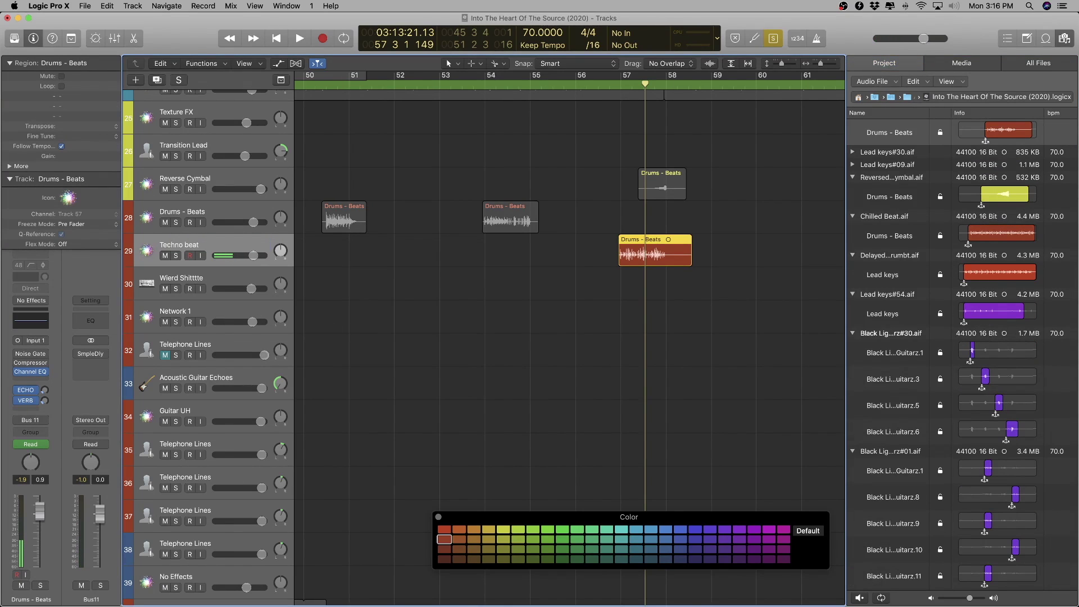
- Play the region near bar 63 on the Drums - Beats track
scroll(538, 239, right, 5)
click(571, 210)
key(space)
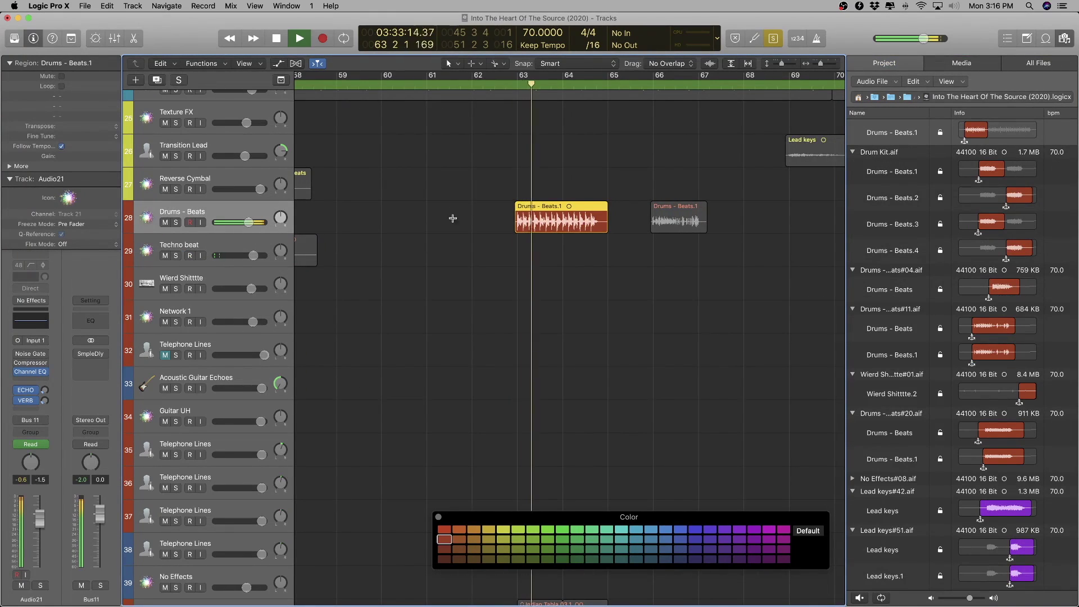
- Audition the Drums - Beats.1 region near bar 63 and set its gain to -8.0 dB
scroll(525, 249, down, 5)
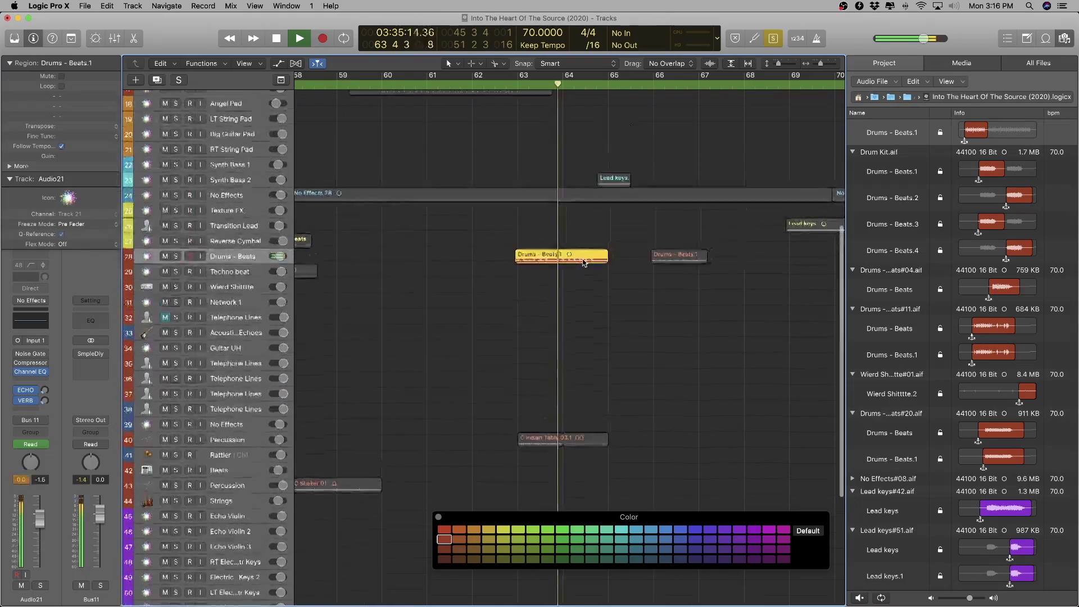
scroll(582, 262, up, 5)
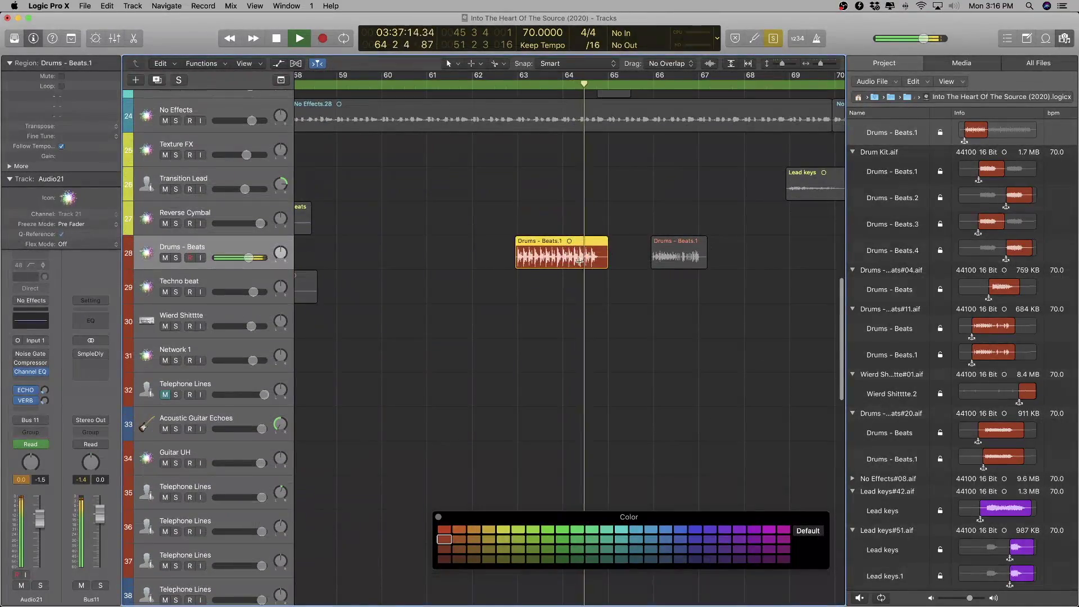
key(space)
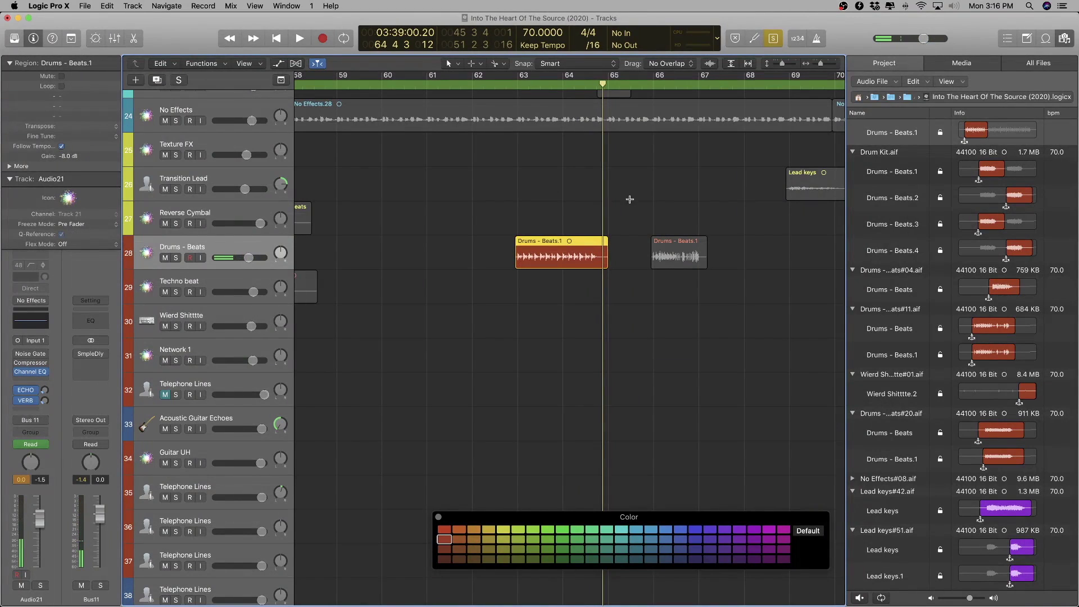
- Open the Drums - Beats.1 region near bar 63 in the audio editor and find its source file in the project audio list
double_click(554, 243)
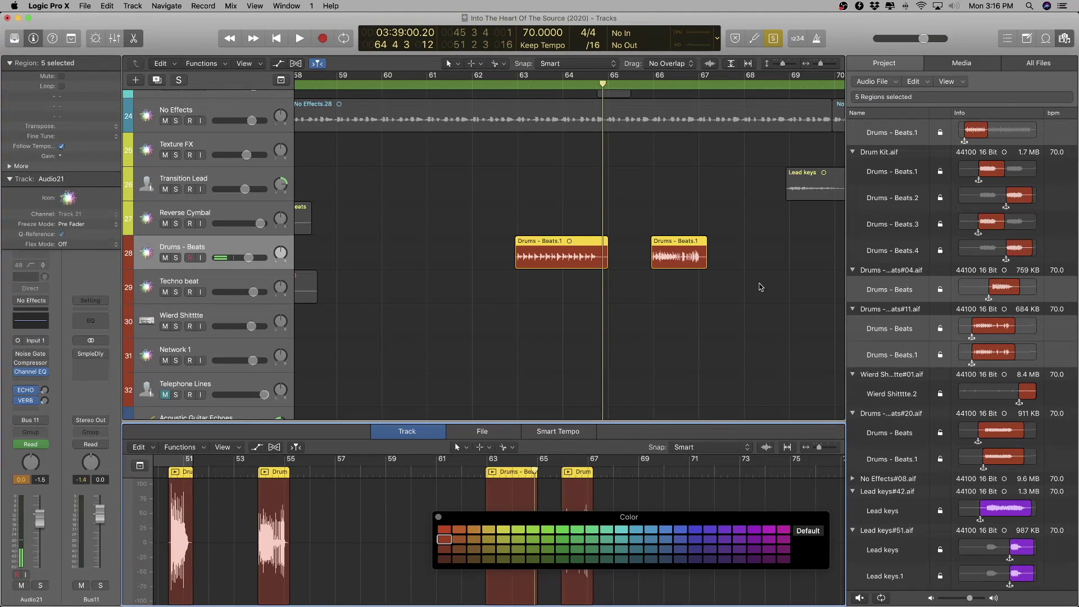
click(887, 289)
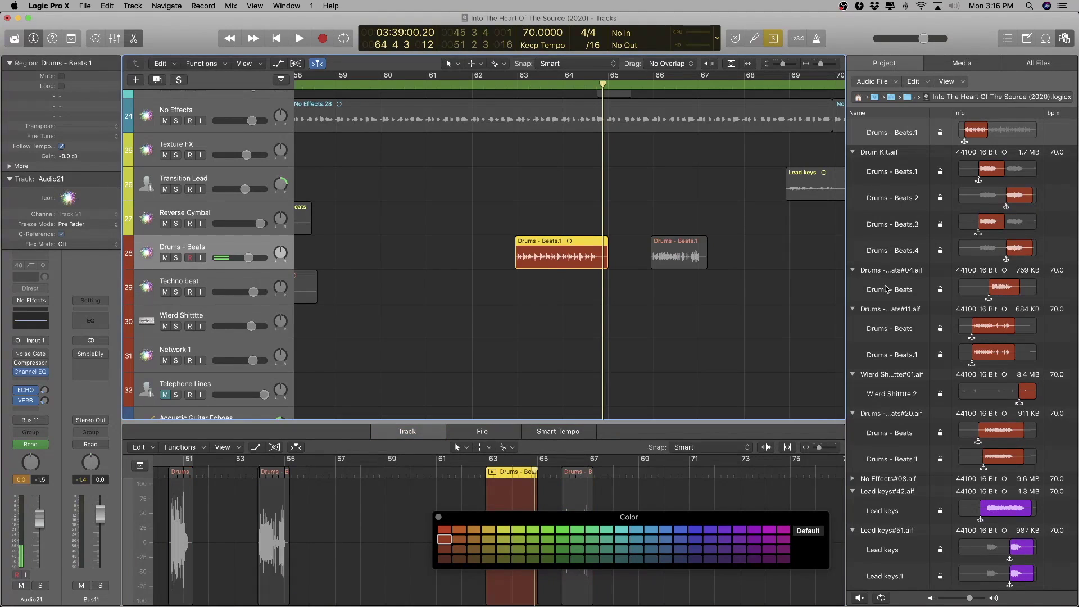
scroll(888, 304, up, 5)
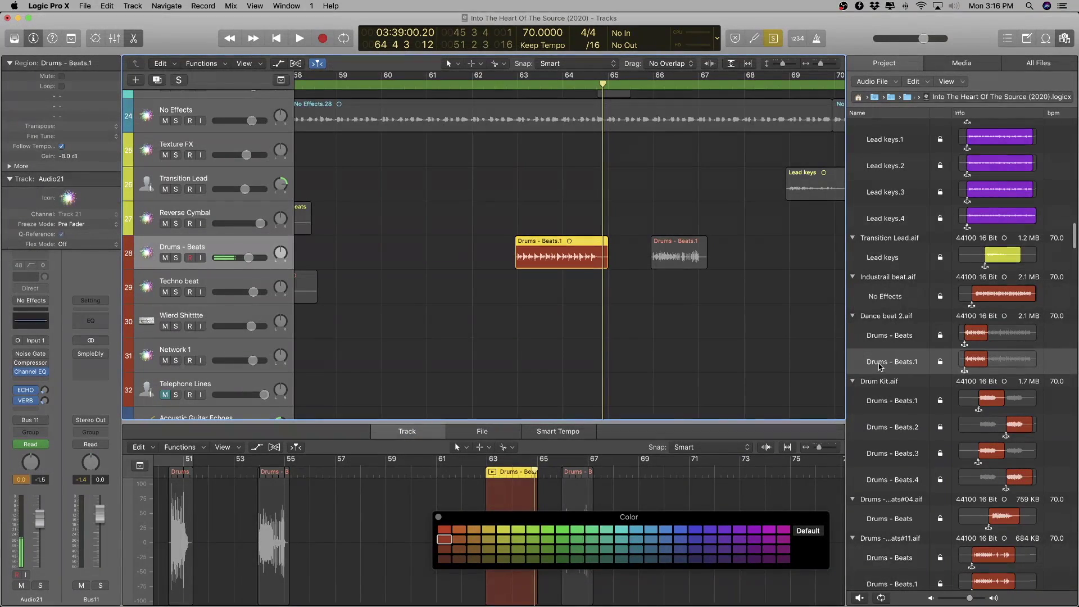
key(super+Left)
key(super+Left)
key(super+Left)
key(super+Left)
key(super+Left)
scroll(587, 268, down, 2)
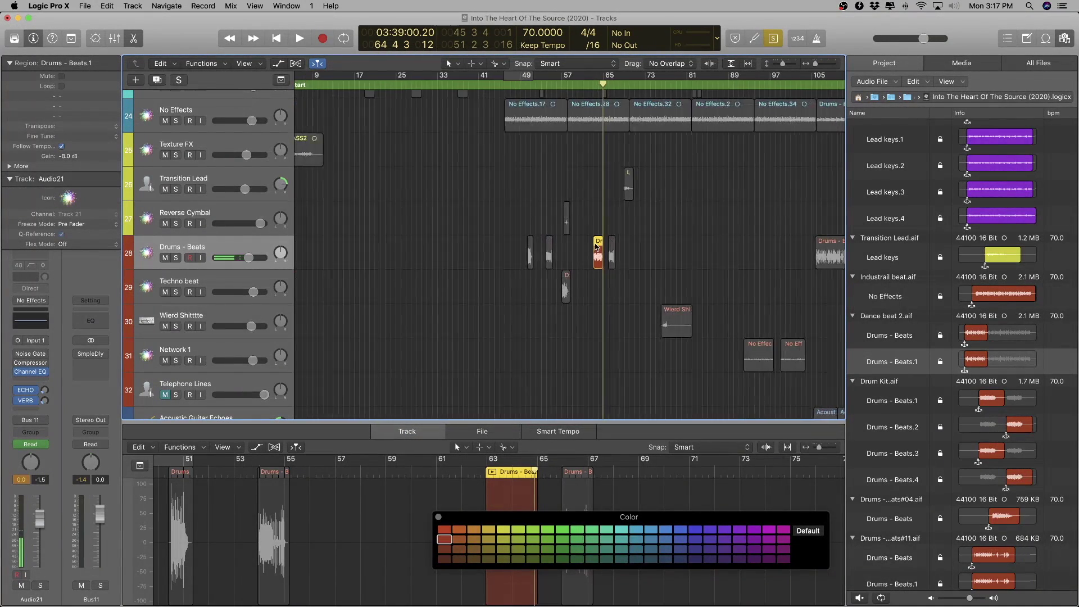
scroll(587, 268, up, 5)
click(892, 363)
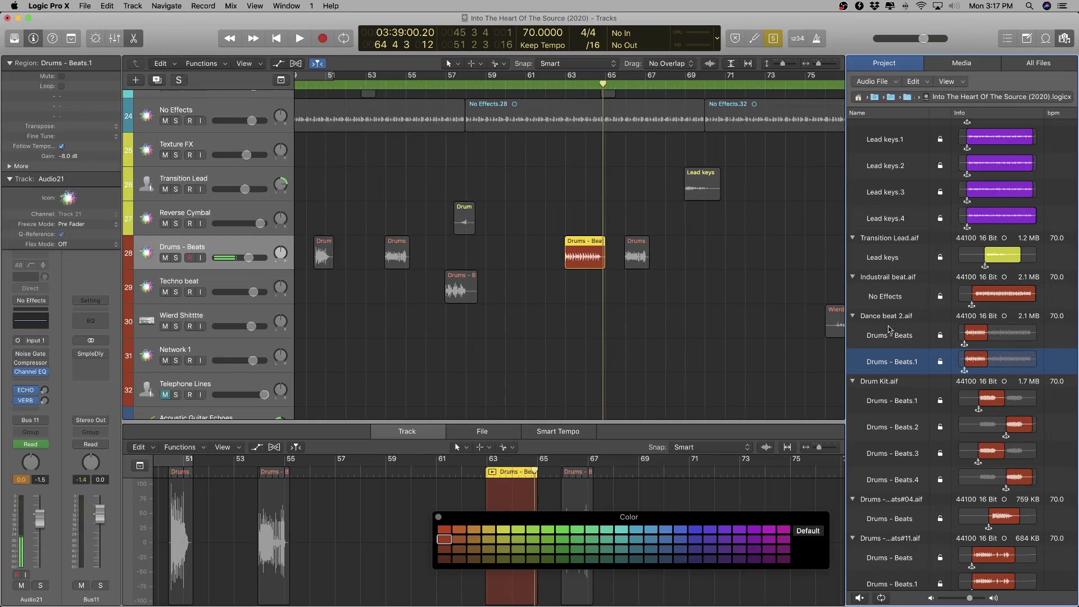
- Move the Drums - Beats track up the track list to directly below House beat
key(super+Up)
key(super+Up)
key(super+Up)
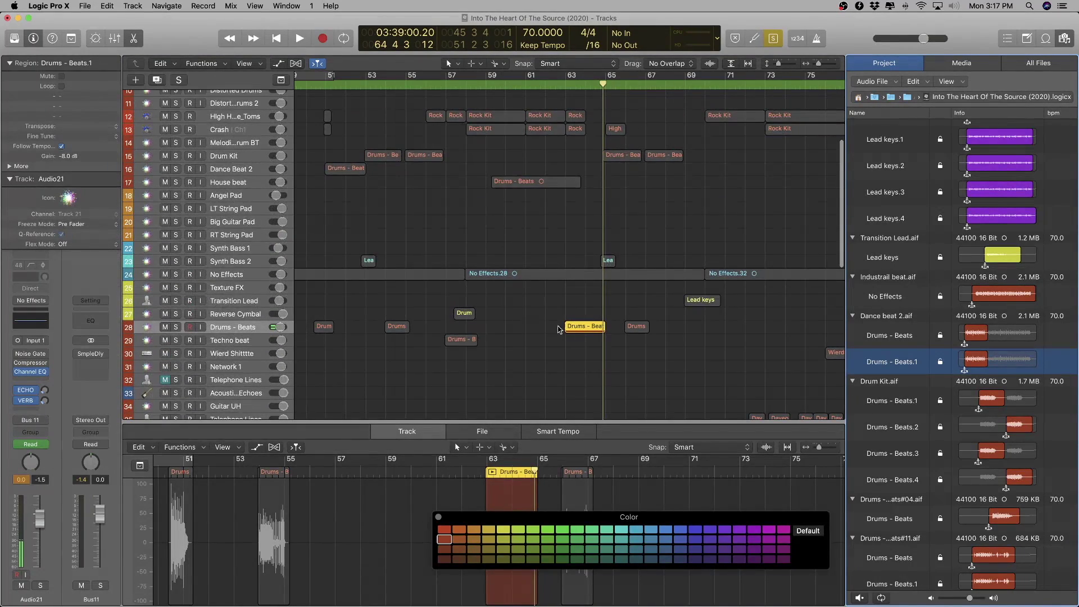
drag(225, 329, 225, 195)
scroll(636, 228, up, 5)
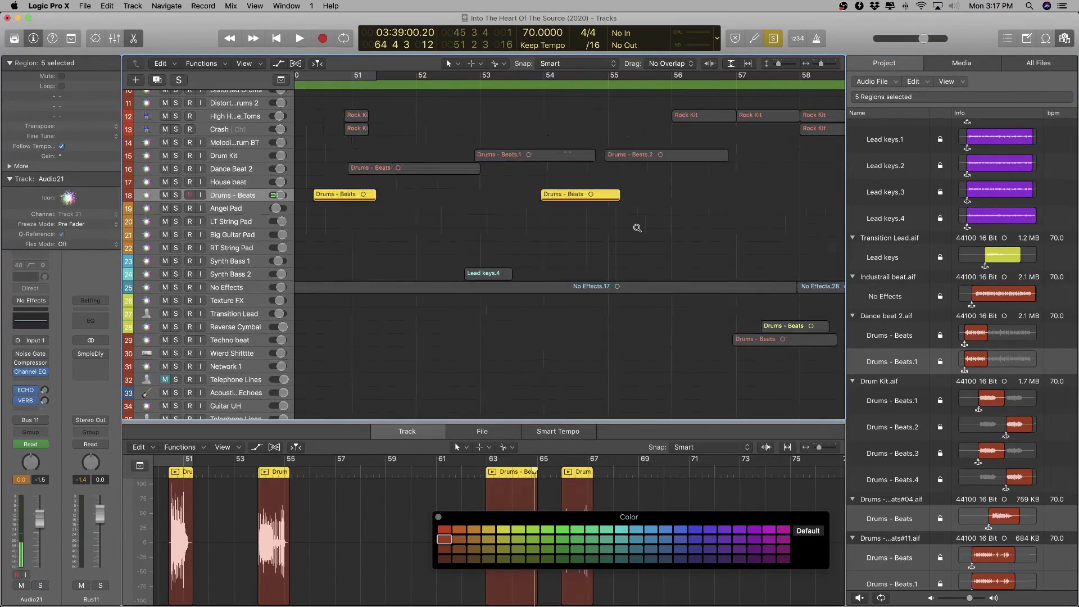
- Move the Drums - Beats track above House beat and shift its region near bar 63 onto the Dance Beat 2 track
scroll(637, 228, right, 10)
scroll(419, 214, up, 1)
scroll(418, 213, up, 6)
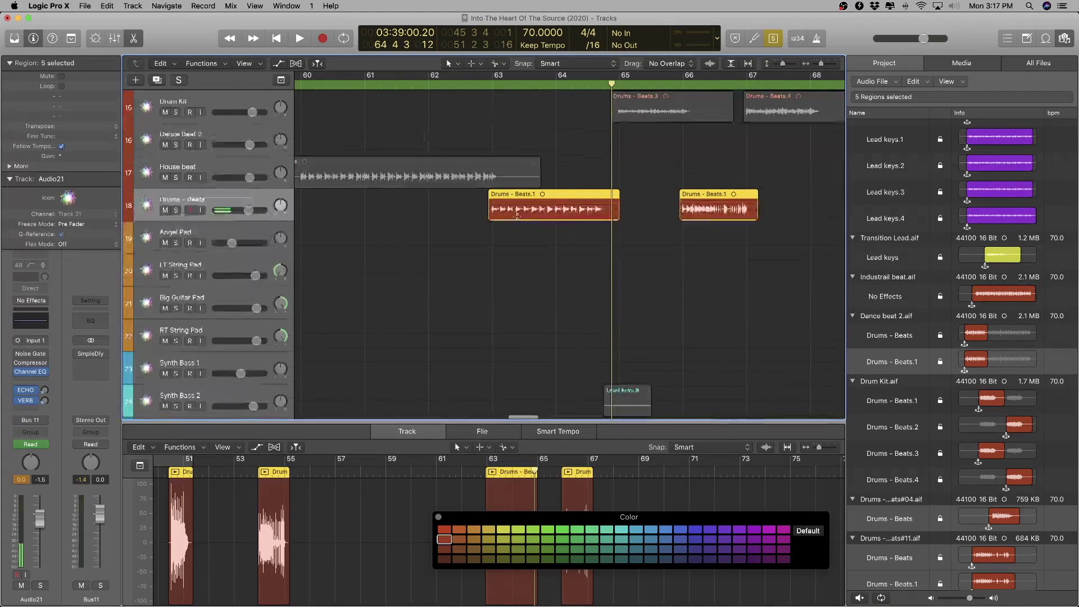
scroll(524, 219, up, 5)
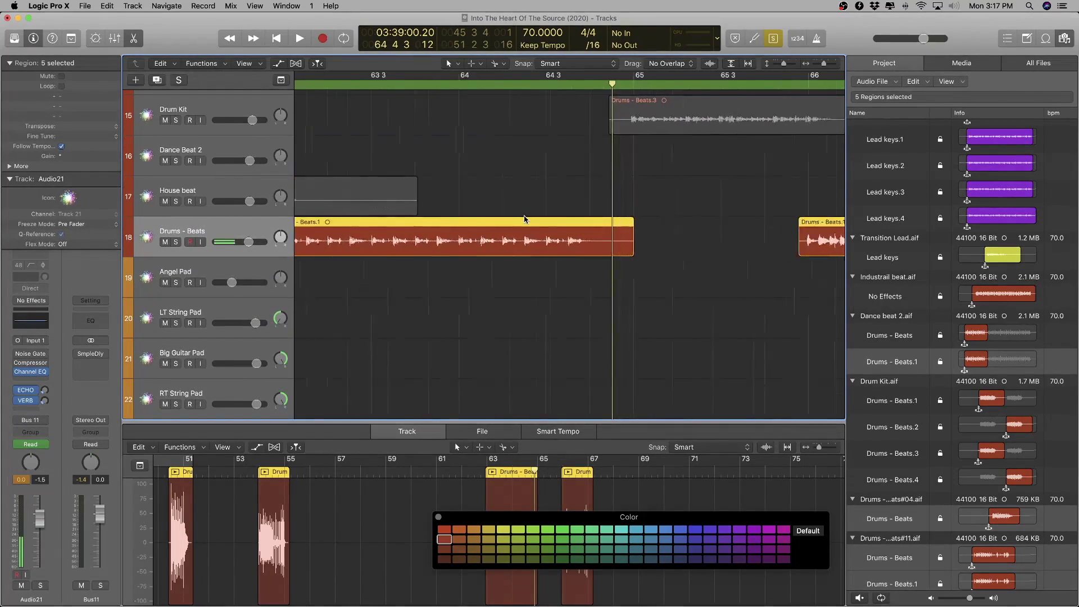
scroll(524, 220, down, 4)
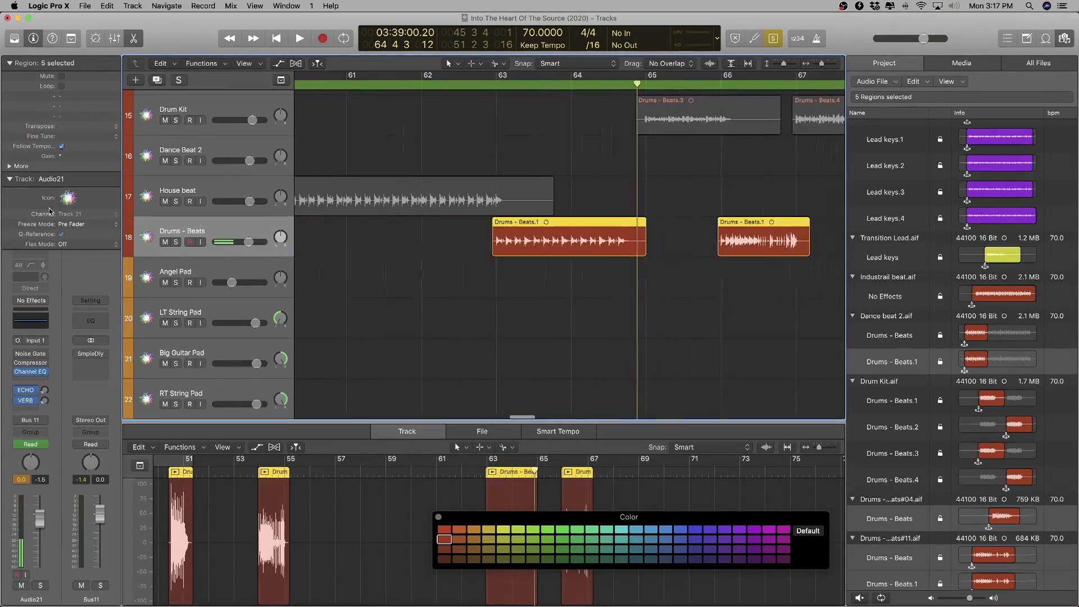
drag(173, 241, 174, 197)
drag(508, 205, 509, 165)
click(618, 208)
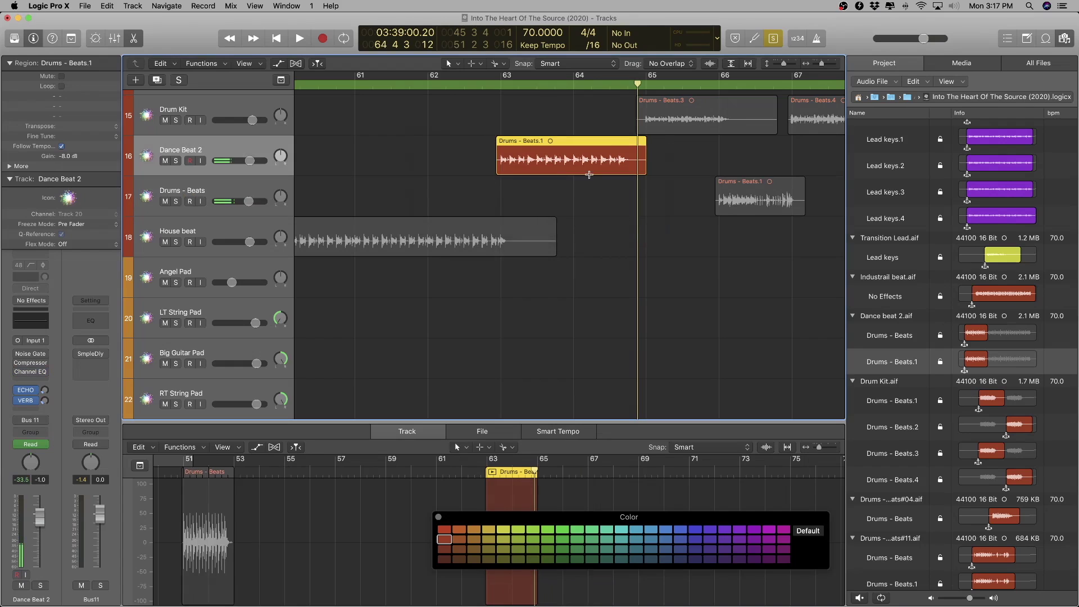
- Audition the Drums - Beats region near bar 66 and rename its track as Panned Beats
scroll(596, 182, down, 1)
scroll(623, 234, down, 5)
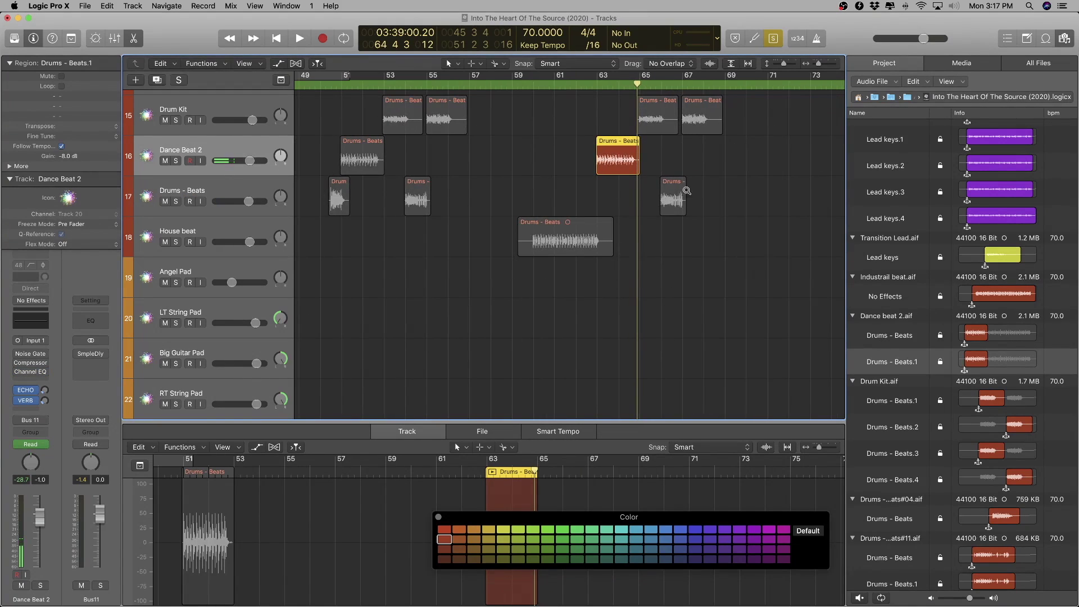
click(672, 197)
key(shift+space)
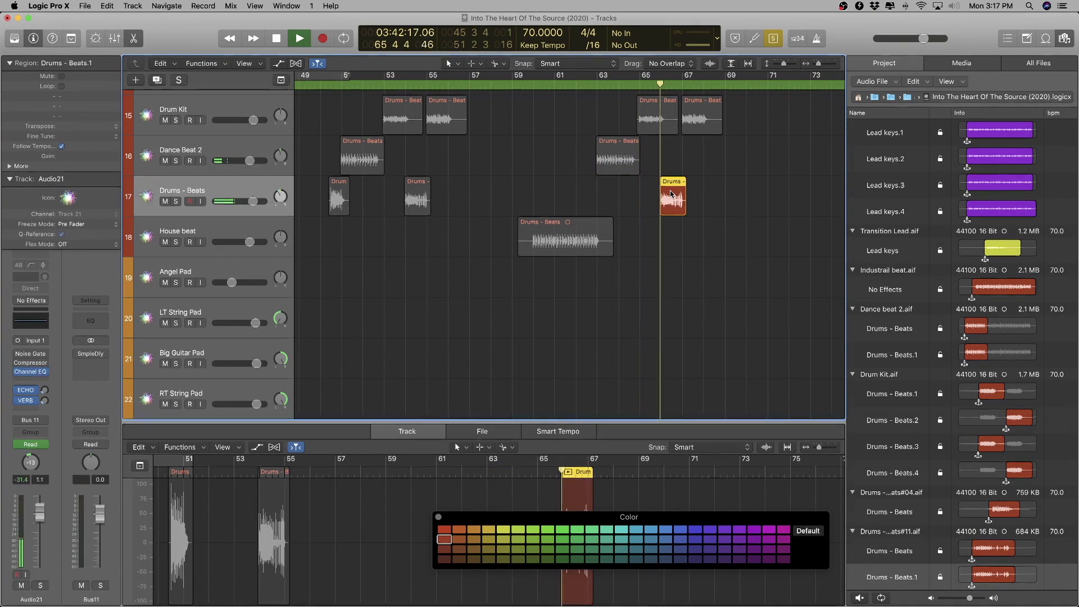
double_click(188, 188)
text(Panned Beats)
key(Return)
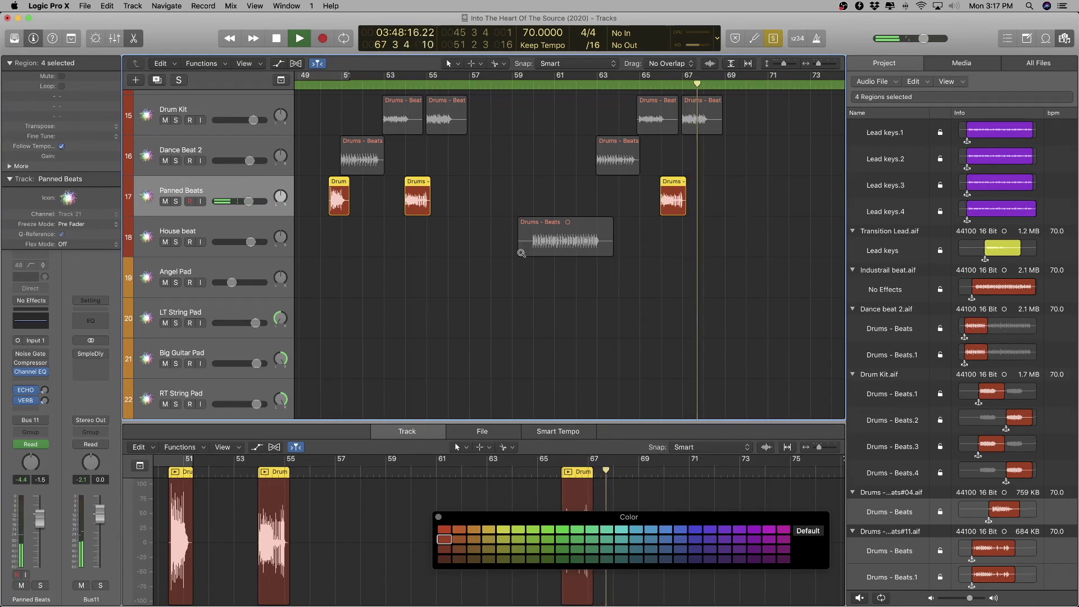
- Listen to the Panned Beats track from about bar 50, and audition its long region near bar 105
scroll(521, 253, down, 5)
scroll(520, 254, up, 4)
click(470, 82)
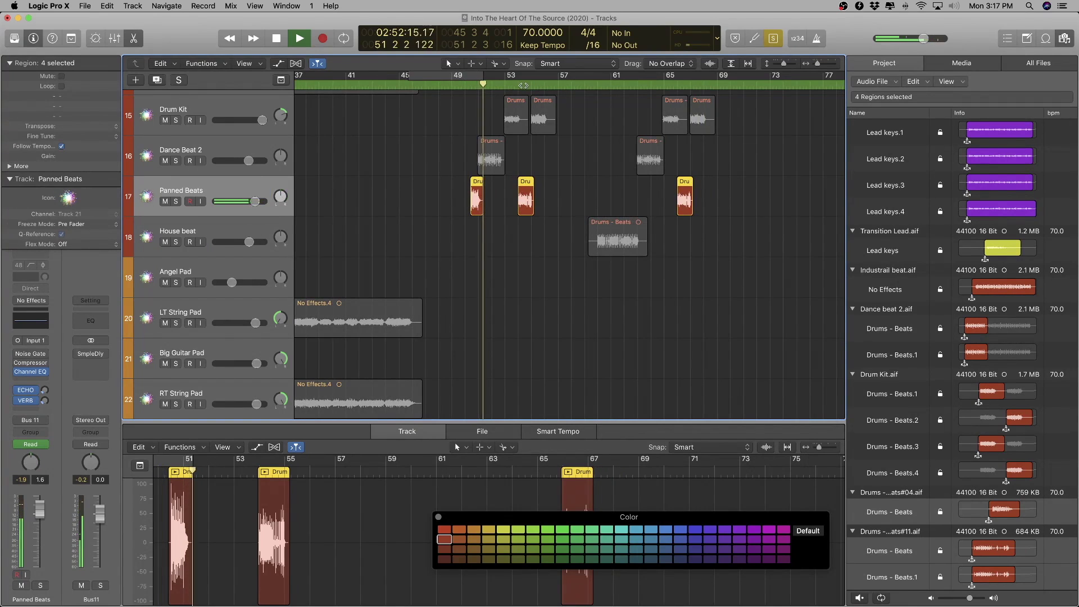
scroll(483, 192, right, 10)
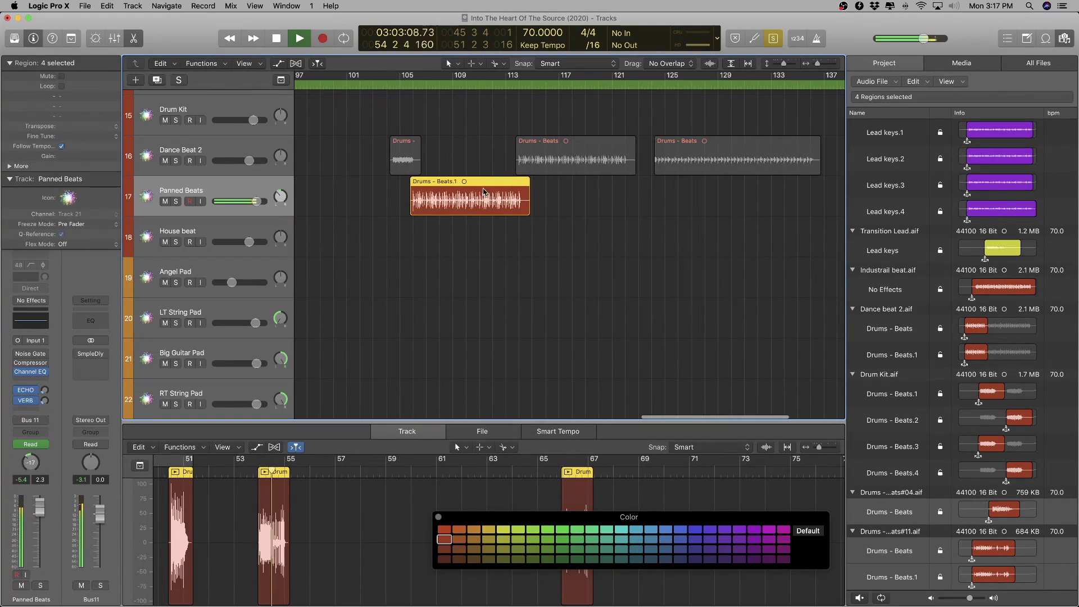
click(519, 191)
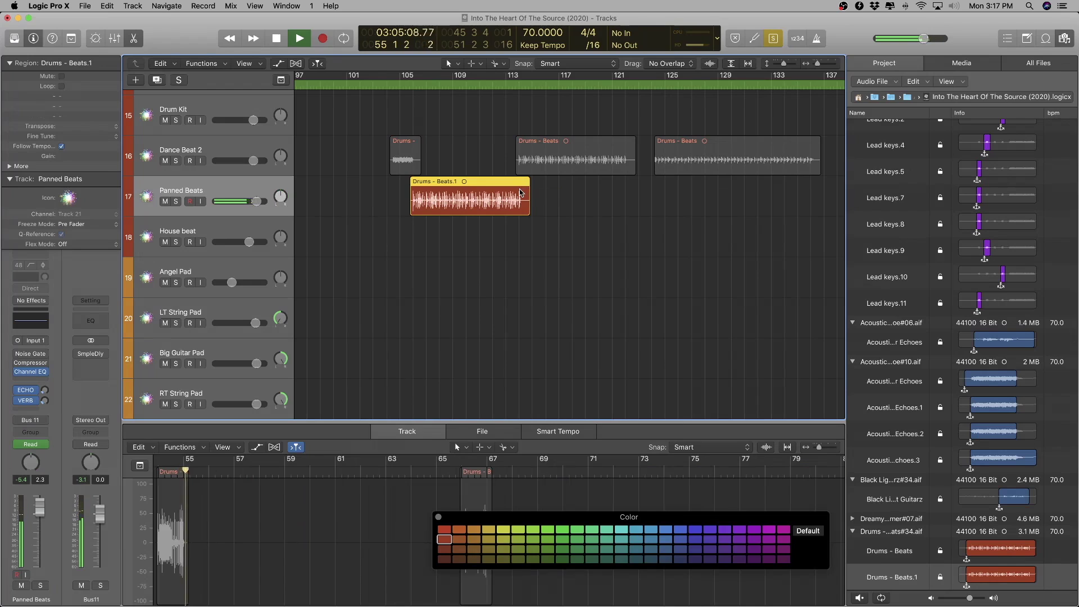
key(space)
key(space)
scroll(520, 197, up, 10)
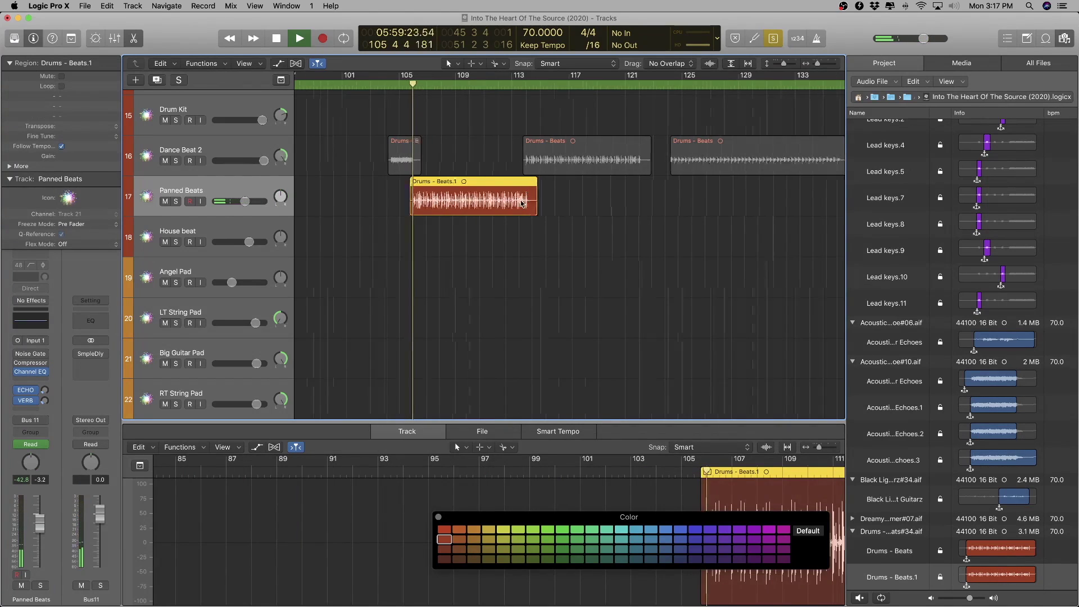
scroll(521, 204, down, 10)
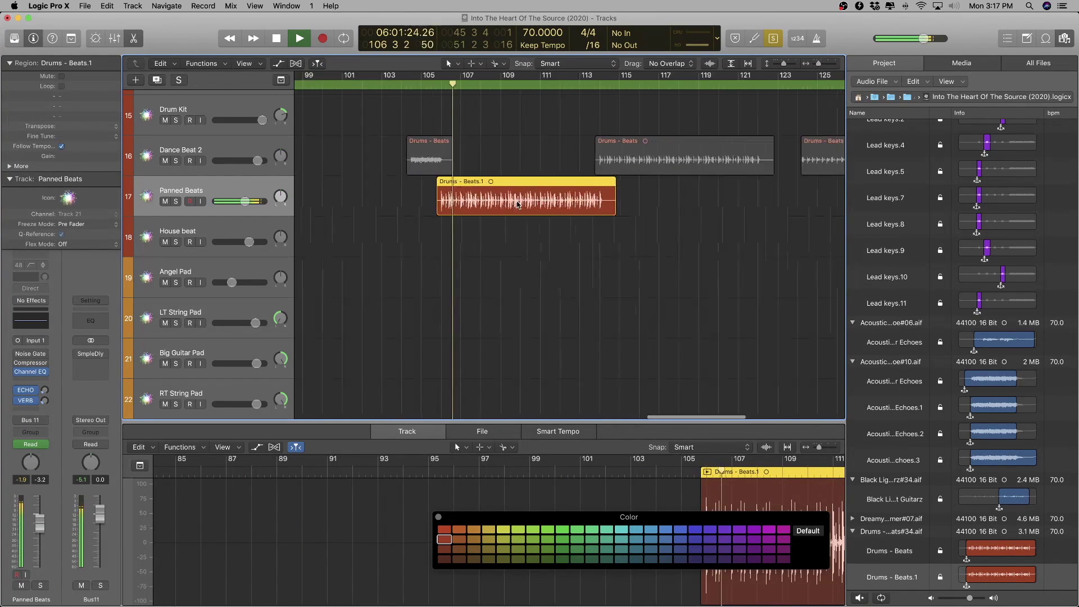
- Try to rename the source audio file of the drum region near bar 105 as Chilled
scroll(950, 456, down, 5)
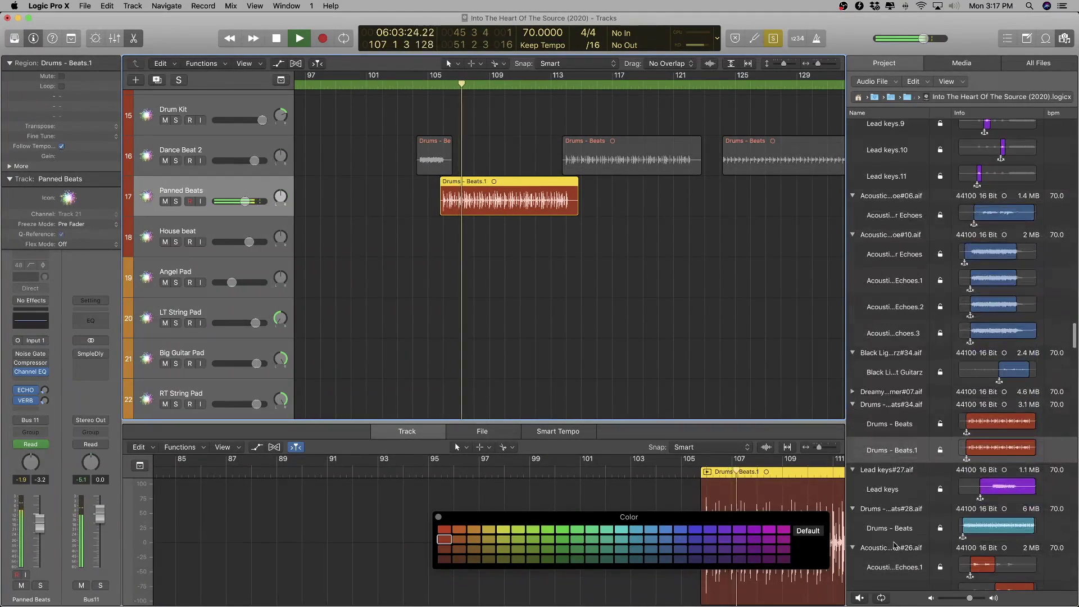
double_click(902, 405)
text(Chilled)
key(Return)
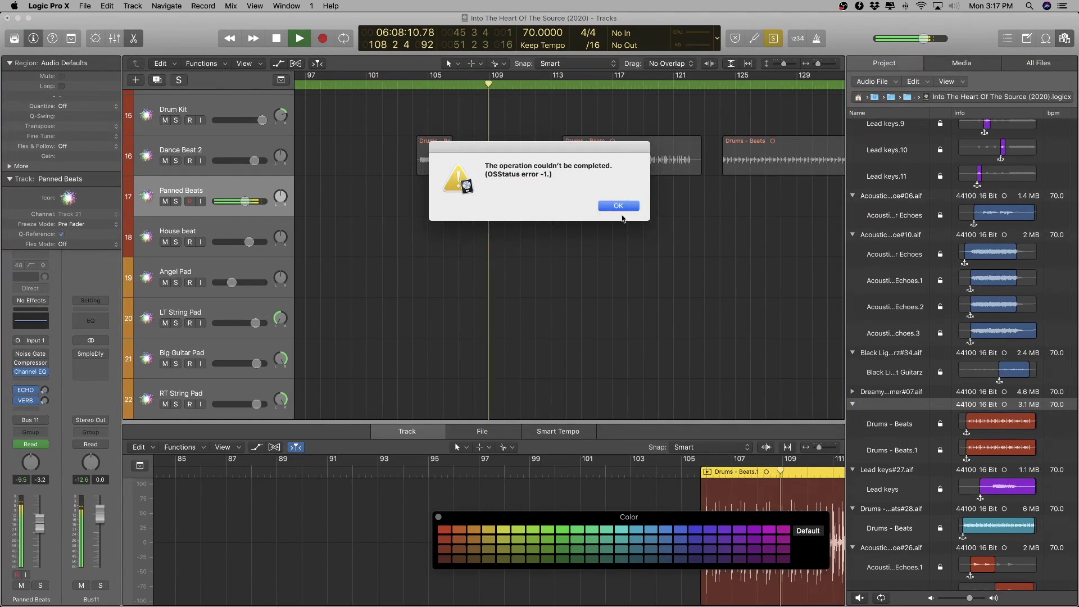
click(621, 206)
- Rename the source audio file of the drum region near bar 105 as Chilled BT 2 and stop playback
double_click(884, 404)
text(Chille)
text(d Beats)
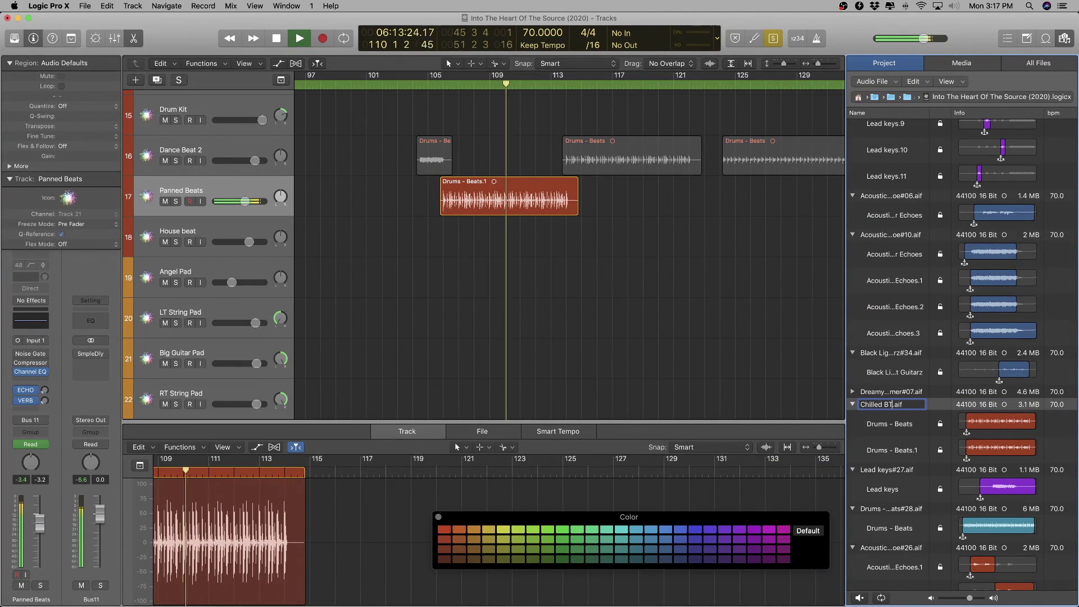
key(Return)
key(space)
- Move the drum region near bar 105 onto a duplicate Panned Beats track named Chilled BT 2, with region gain set to -7.1 dB
click(244, 189)
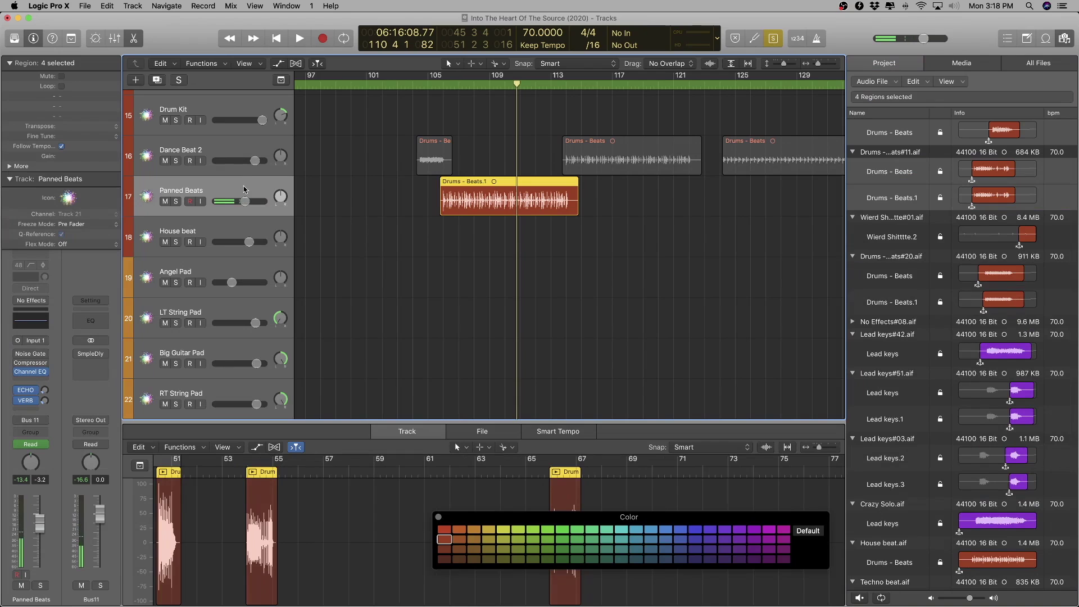
key(super+d)
drag(480, 196, 481, 237)
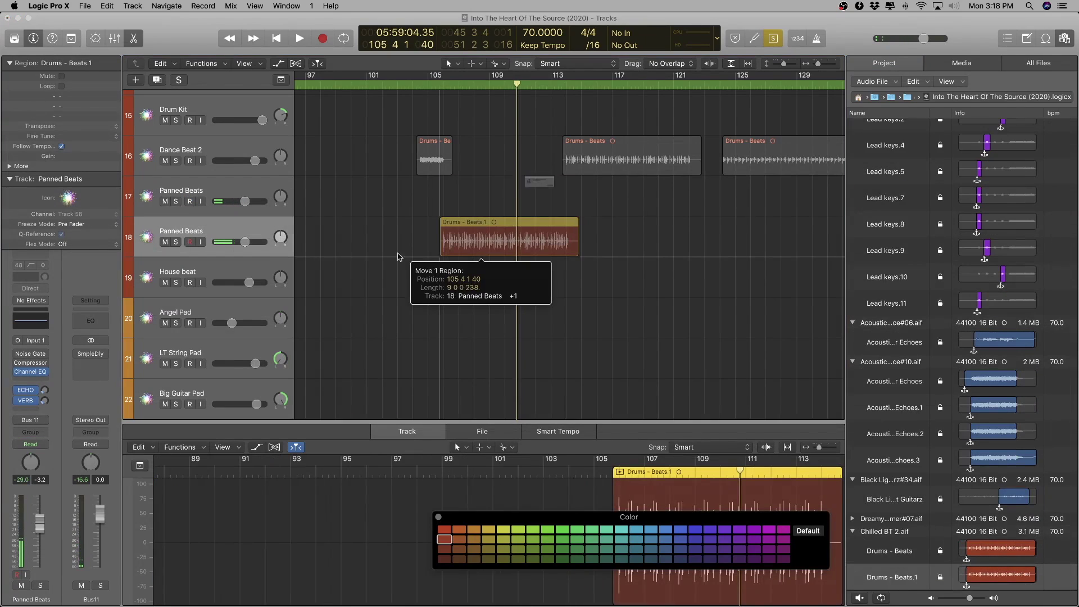
click(619, 207)
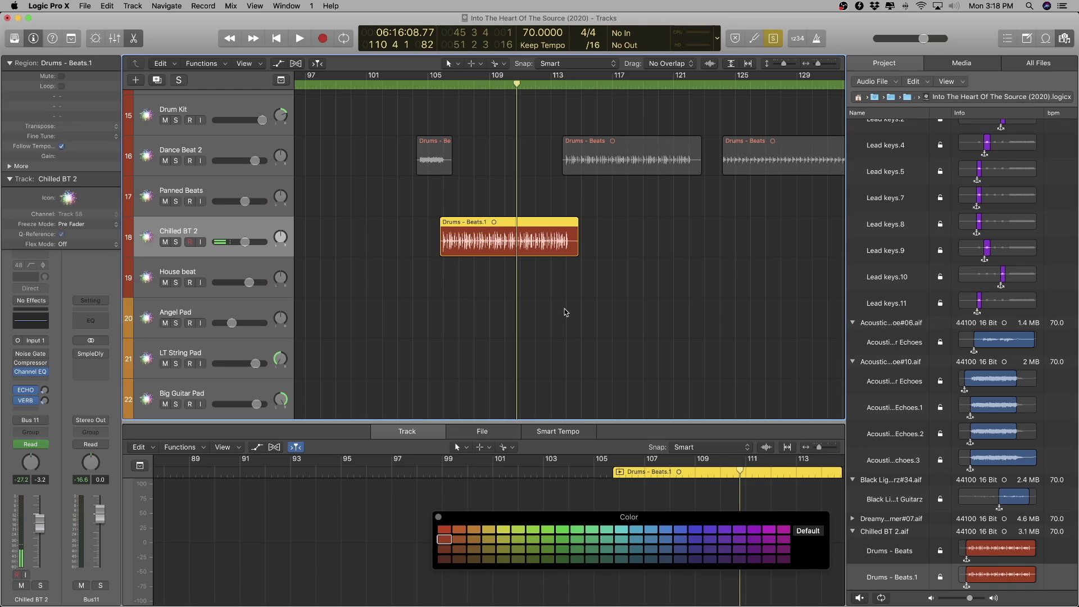
scroll(565, 313, left, 1)
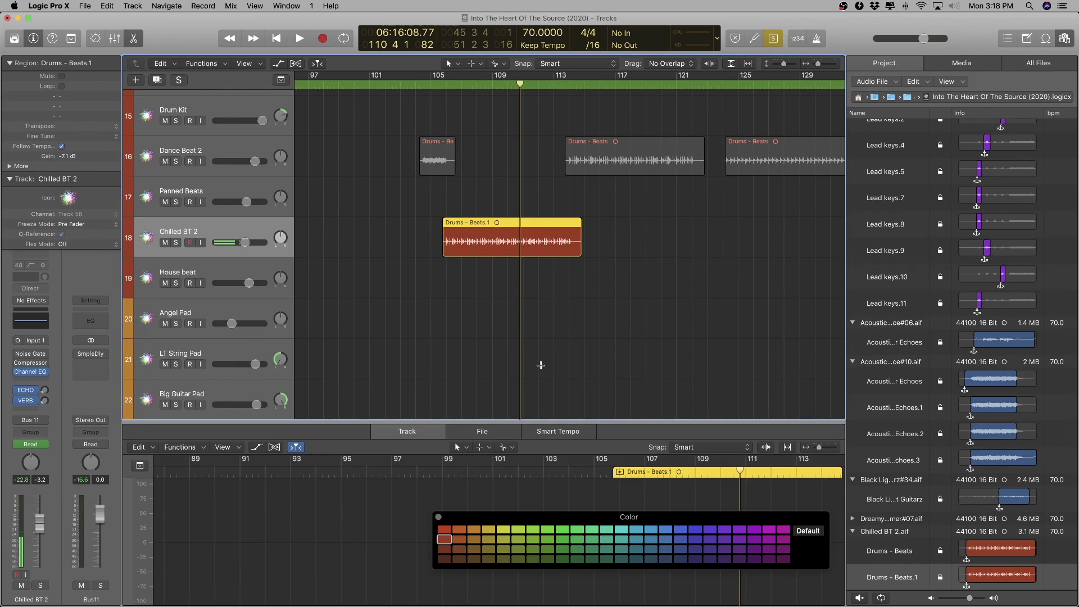
- Move the Techno beat track up the track list to directly below House beat
scroll(541, 366, down, 10)
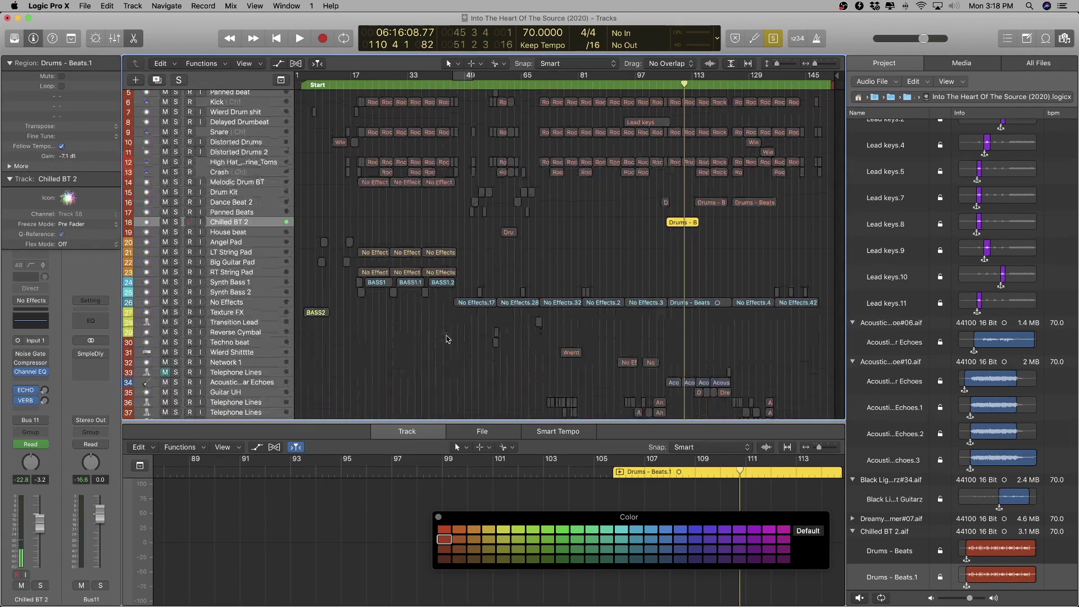
scroll(447, 338, down, 8)
click(241, 179)
scroll(376, 257, up, 10)
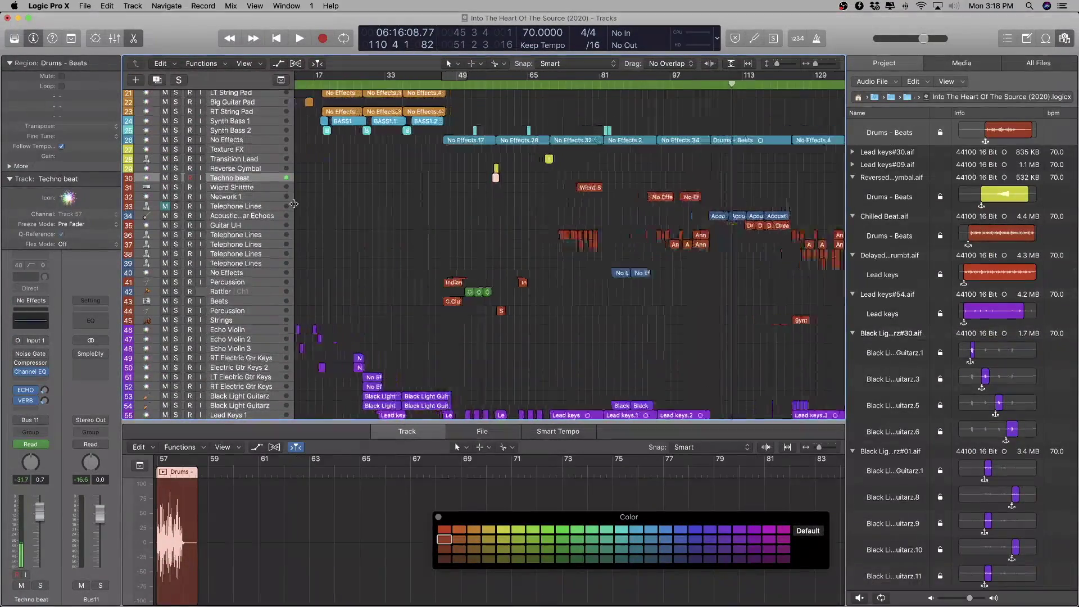
scroll(378, 259, down, 3)
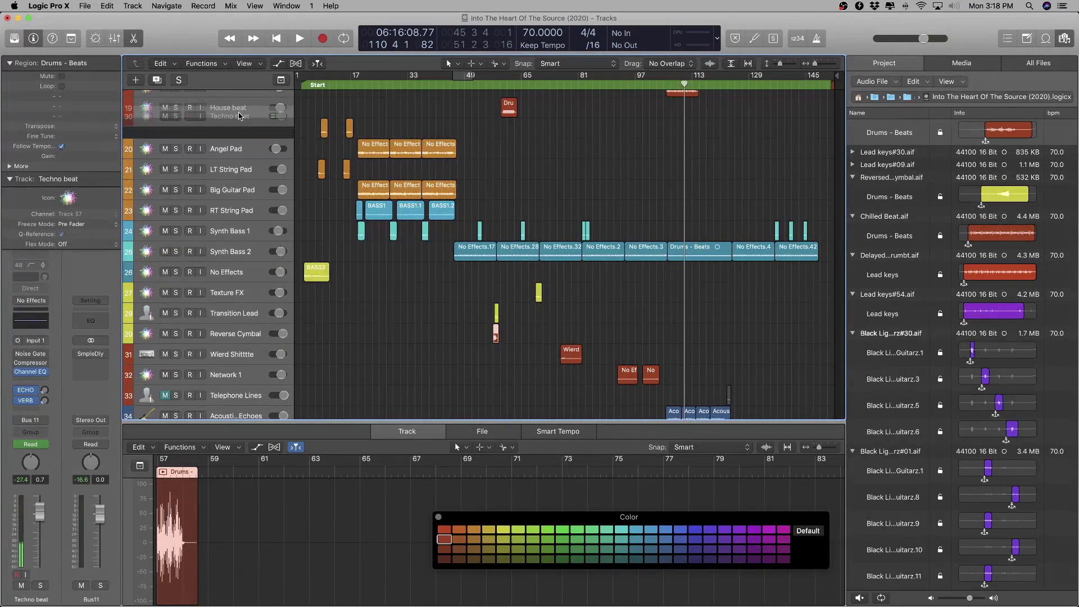
- Select the Wierd Shittte track and audition its region near bar 76
scroll(389, 371, down, 7)
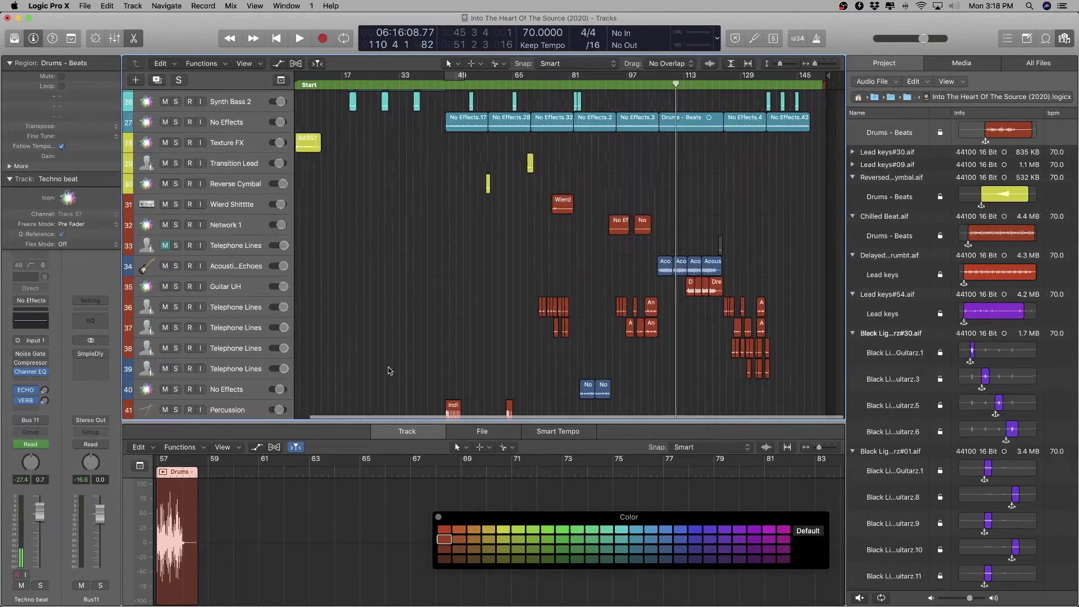
scroll(566, 242, up, 5)
click(211, 206)
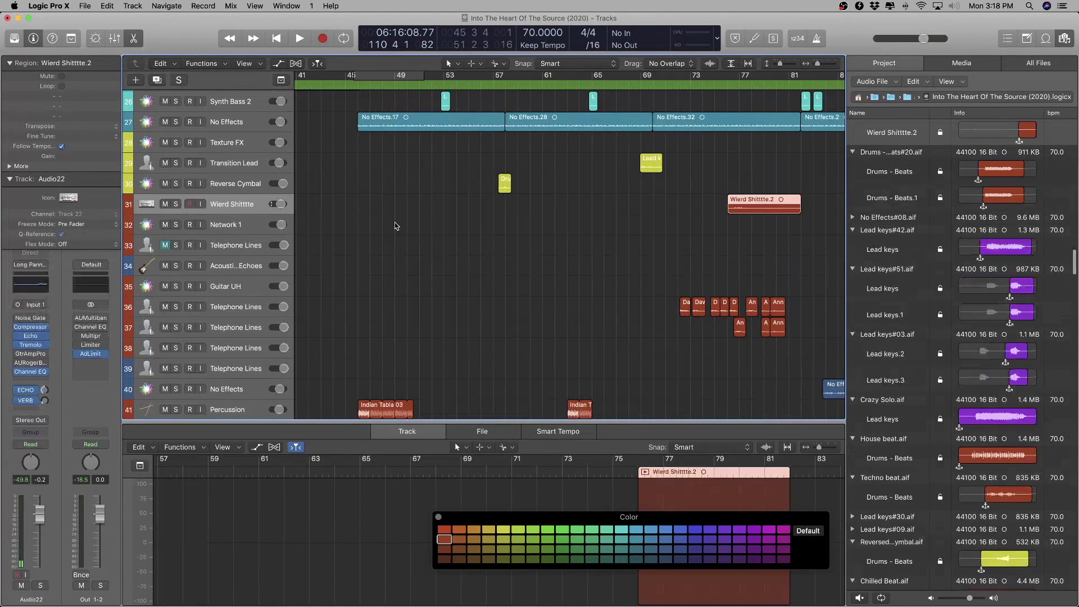
key(space)
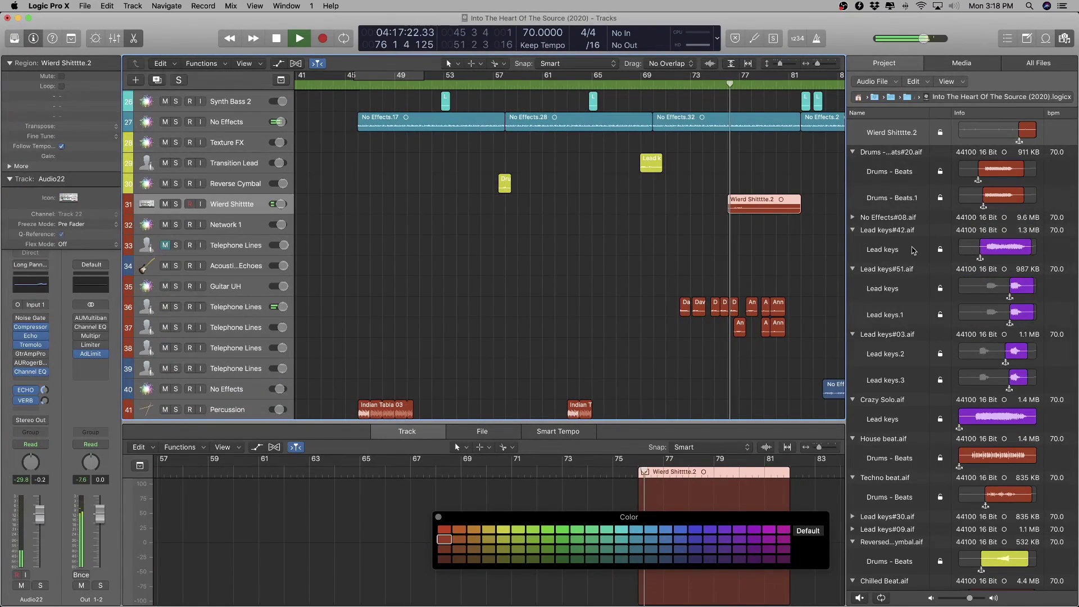
- Solo the Wierd Shittte track and audition its region near bar 76 at a larger waveform size
scroll(698, 262, up, 5)
key(space)
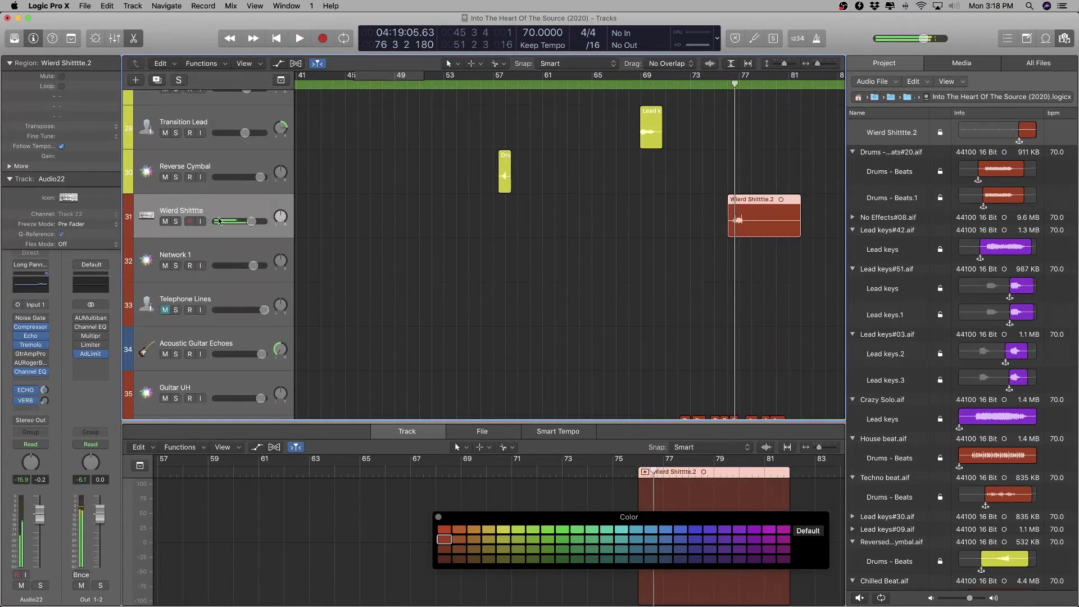
click(175, 222)
key(space)
scroll(657, 213, right, 5)
drag(517, 265, 431, 185)
scroll(621, 280, down, 5)
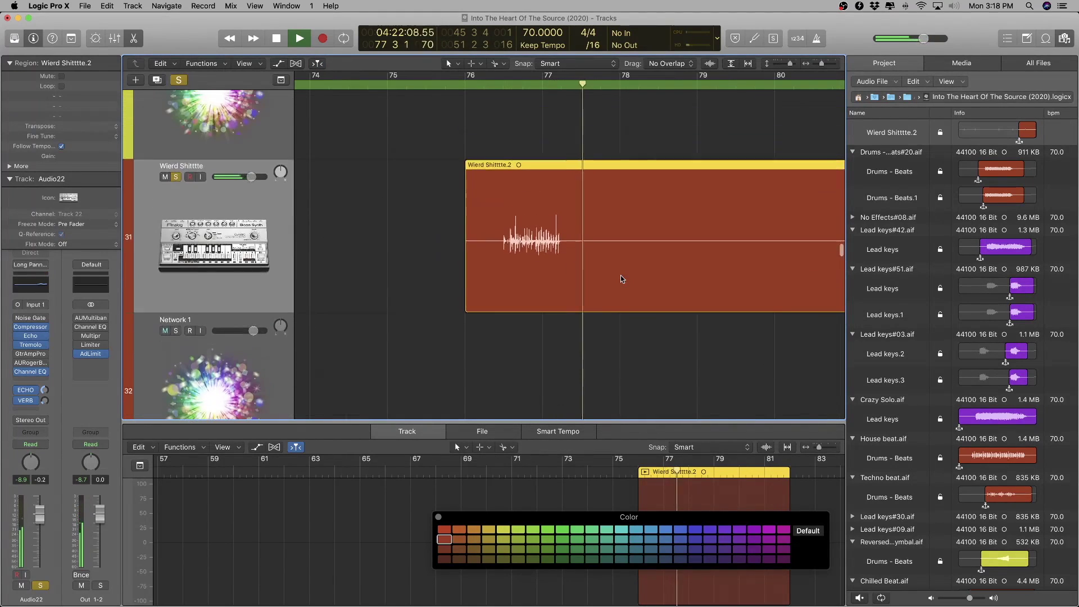
scroll(613, 290, down, 1)
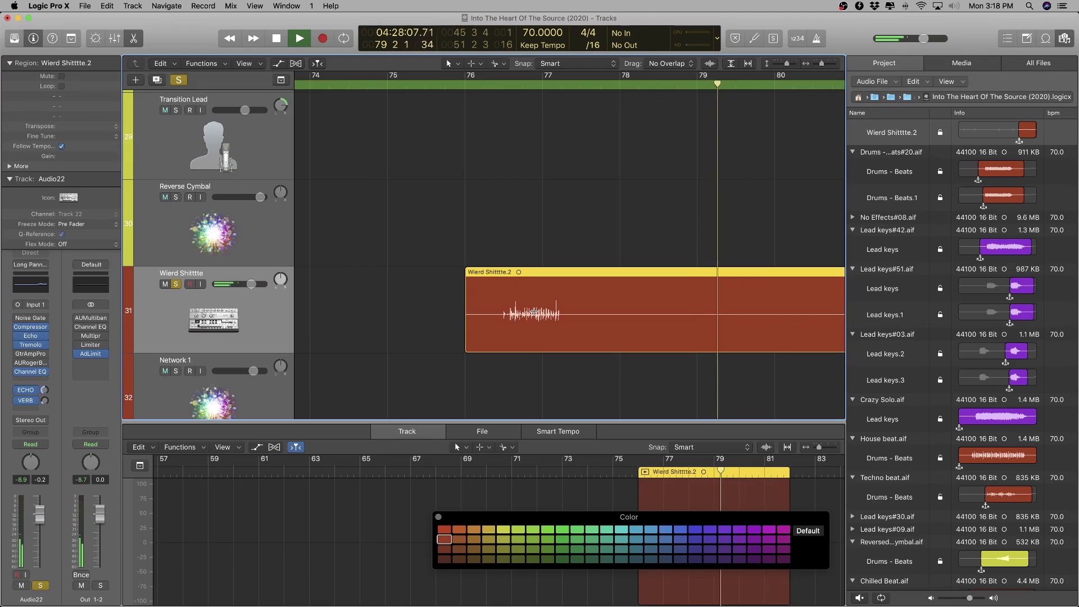
- Colour the Wierd Shittte region near bar 76 yellow to match the effects tracks above
key(alt+c)
key(alt+c)
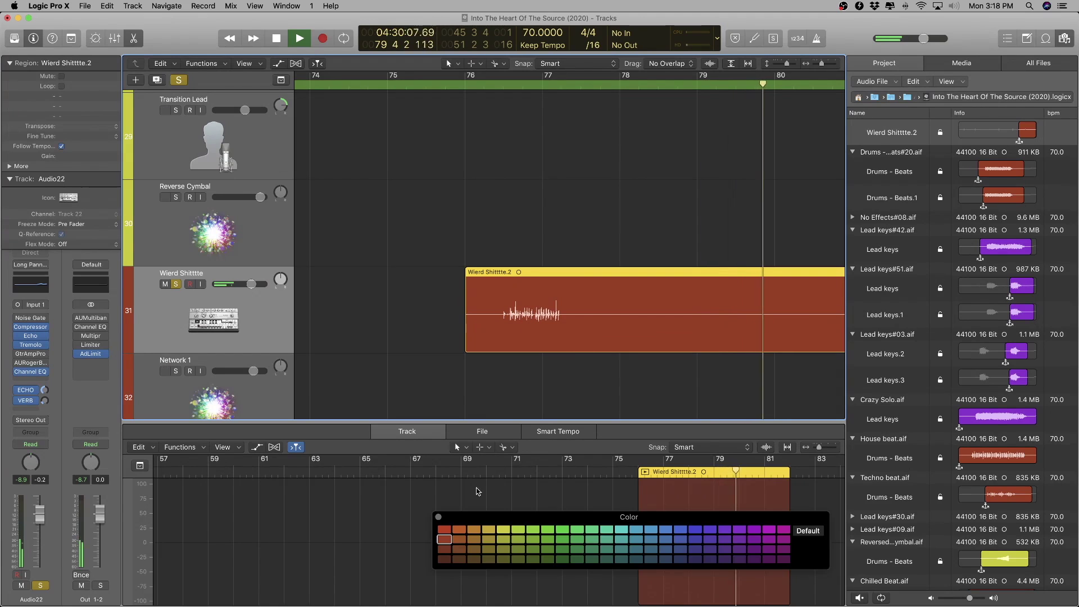
click(503, 530)
scroll(514, 316, down, 5)
scroll(513, 316, down, 3)
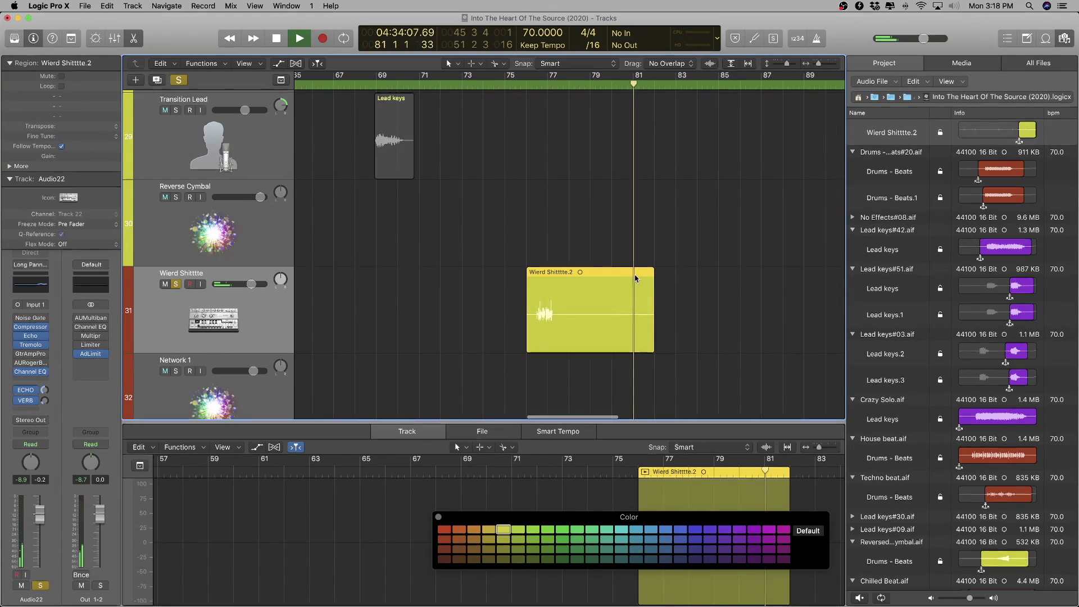
scroll(903, 338, up, 4)
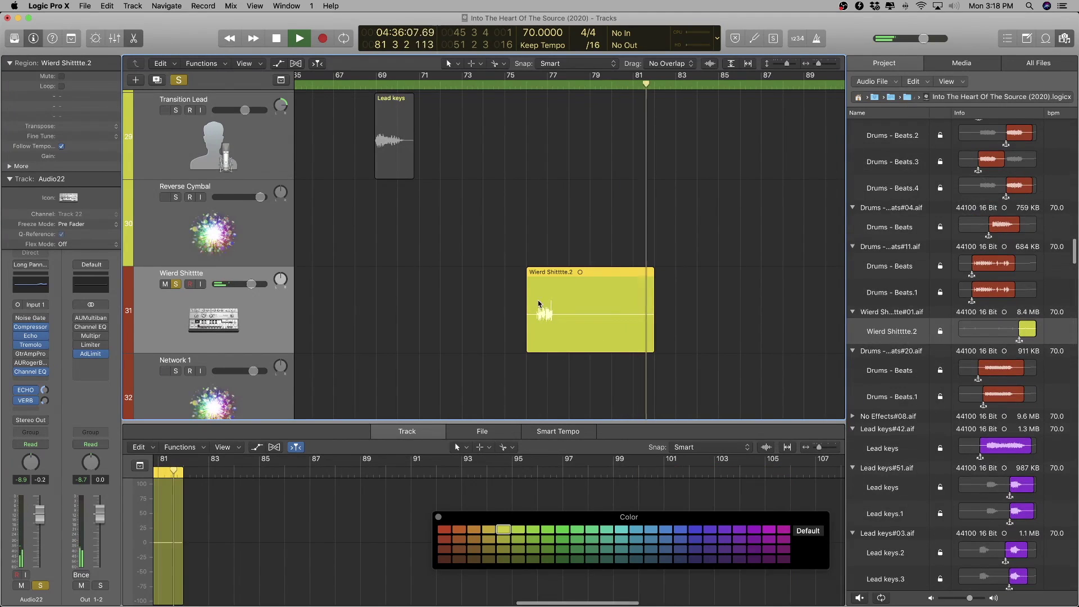
scroll(646, 294, down, 4)
scroll(645, 294, down, 4)
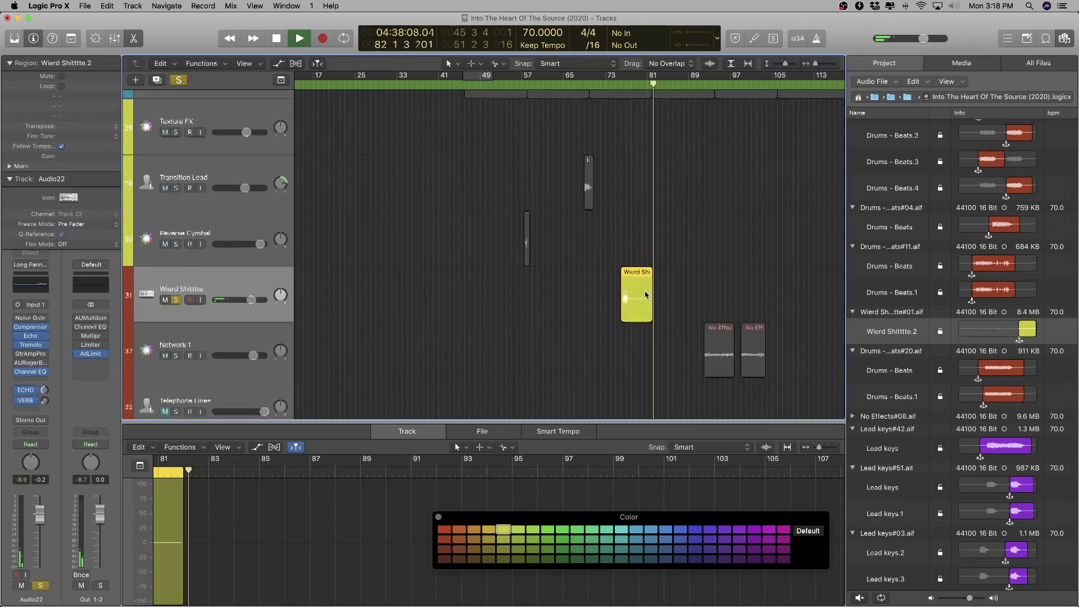
- Stop playback, then colour the Wierd Shittte track's channel strip yellow and rename it Weird Shittee
scroll(645, 294, right, 3)
click(231, 332)
scroll(387, 336, right, 3)
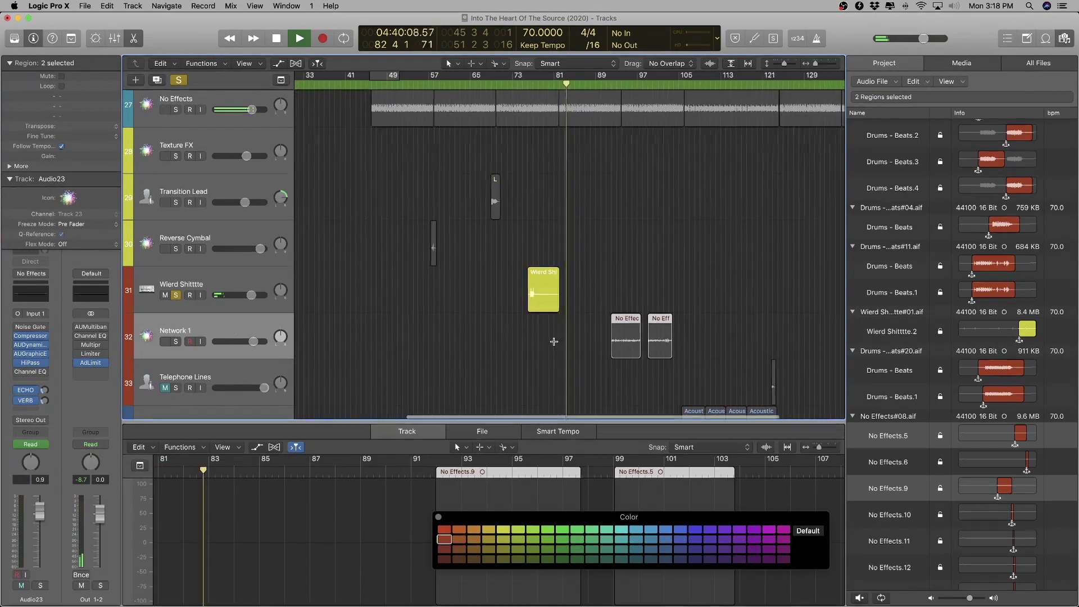
key(space)
click(243, 278)
key(x)
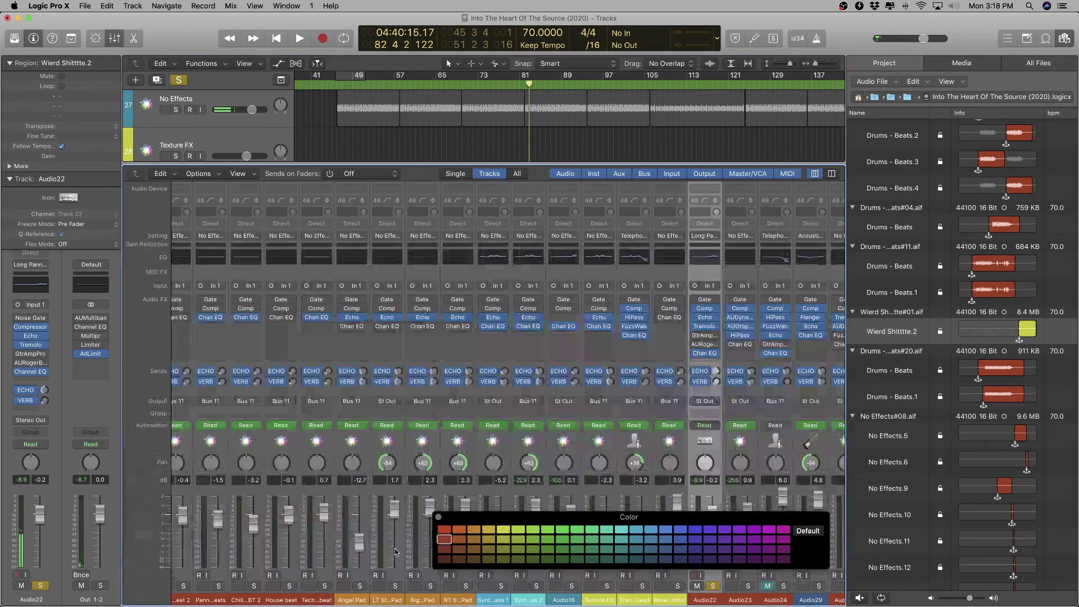
key(x)
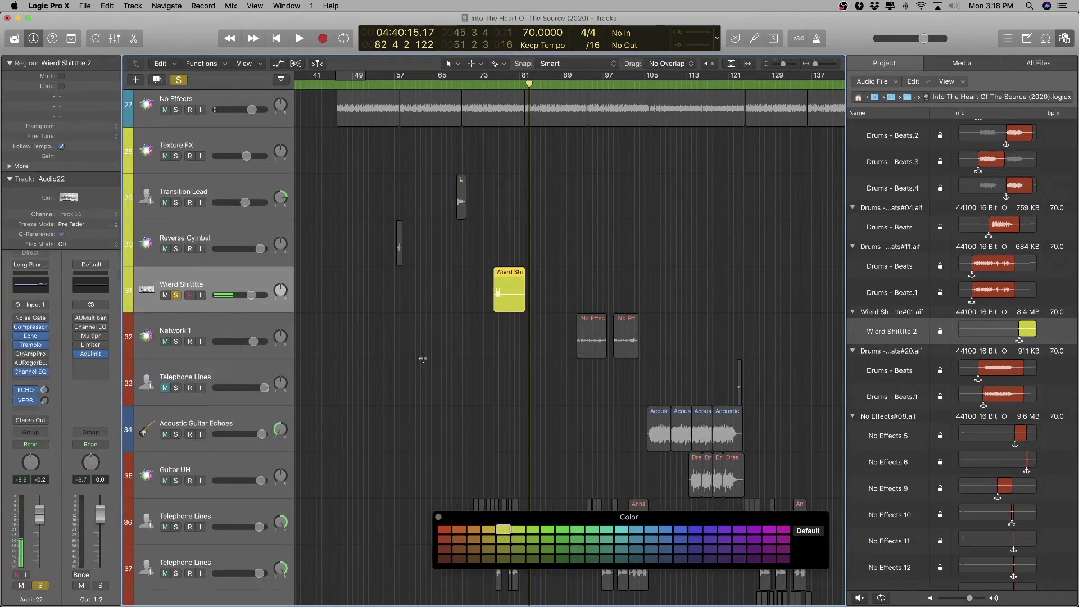
key(x)
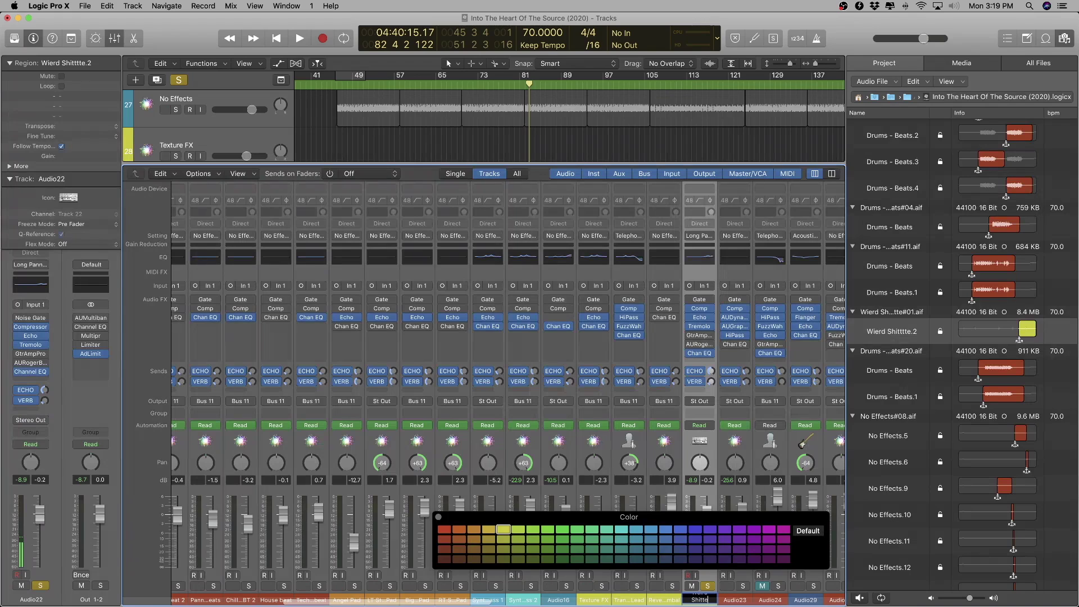
key(x)
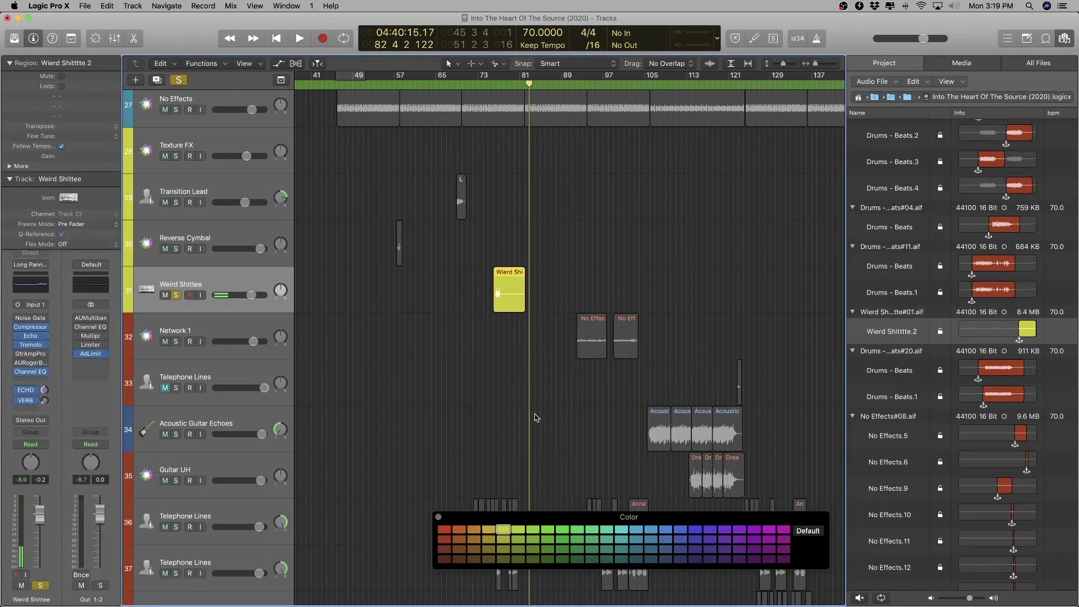
- Solo the Network 1 track in place of Weird Shittee and audition its region near bar 92
click(236, 326)
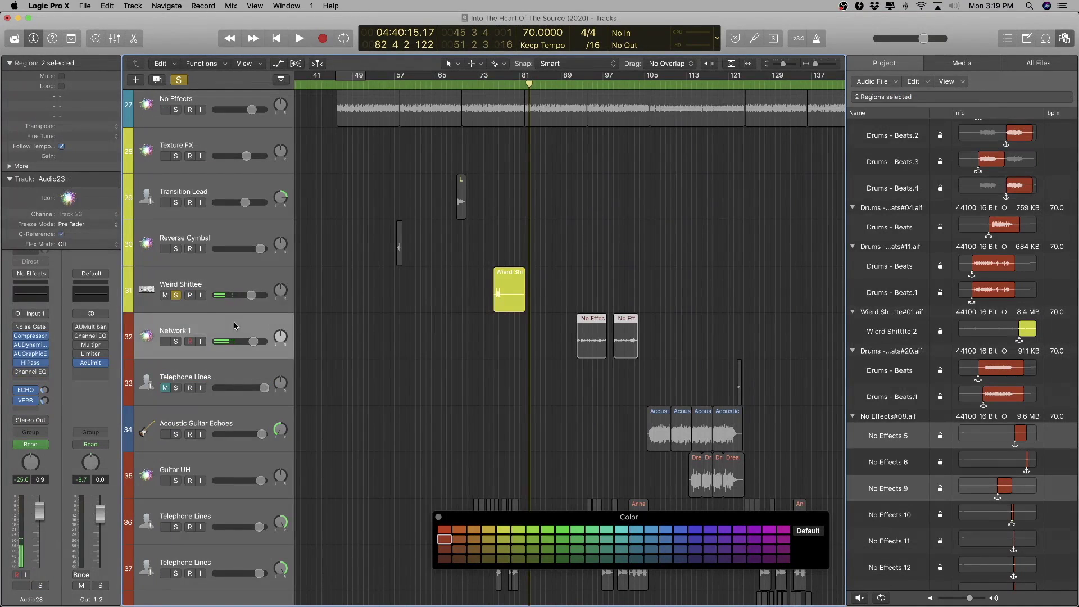
click(175, 296)
click(177, 341)
key(space)
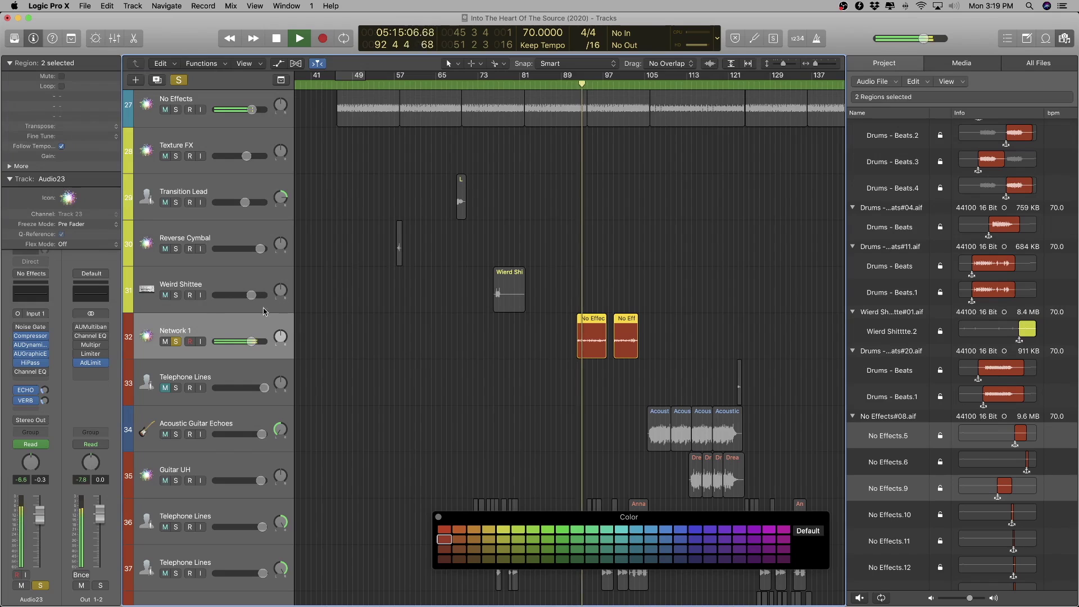
- Rename the Network 1 track as Voice and its source audio file No Effects#08.aif as Voice
double_click(208, 330)
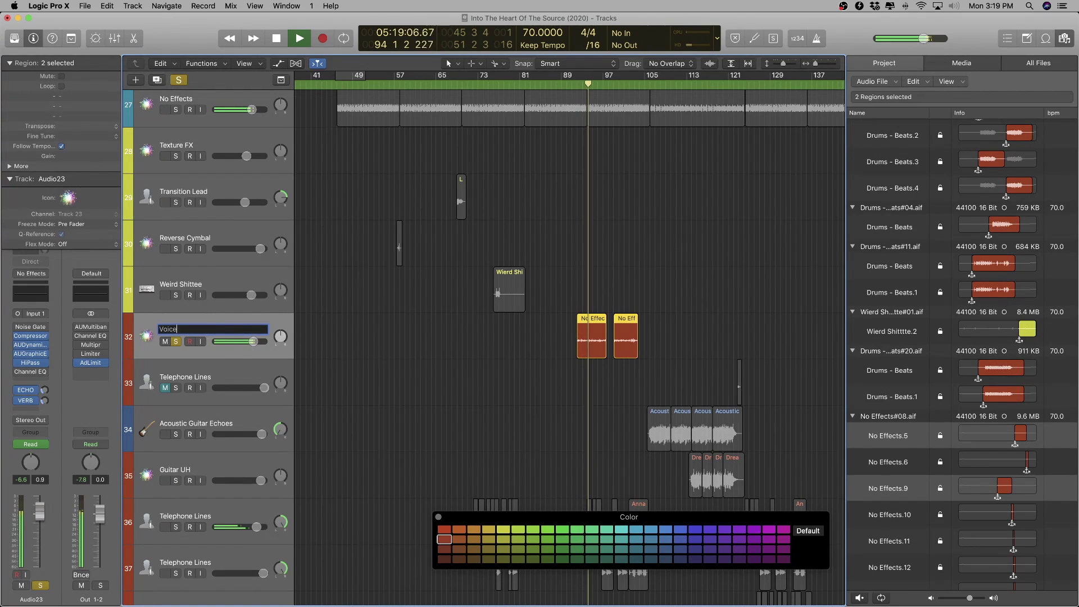
key(Return)
double_click(899, 417)
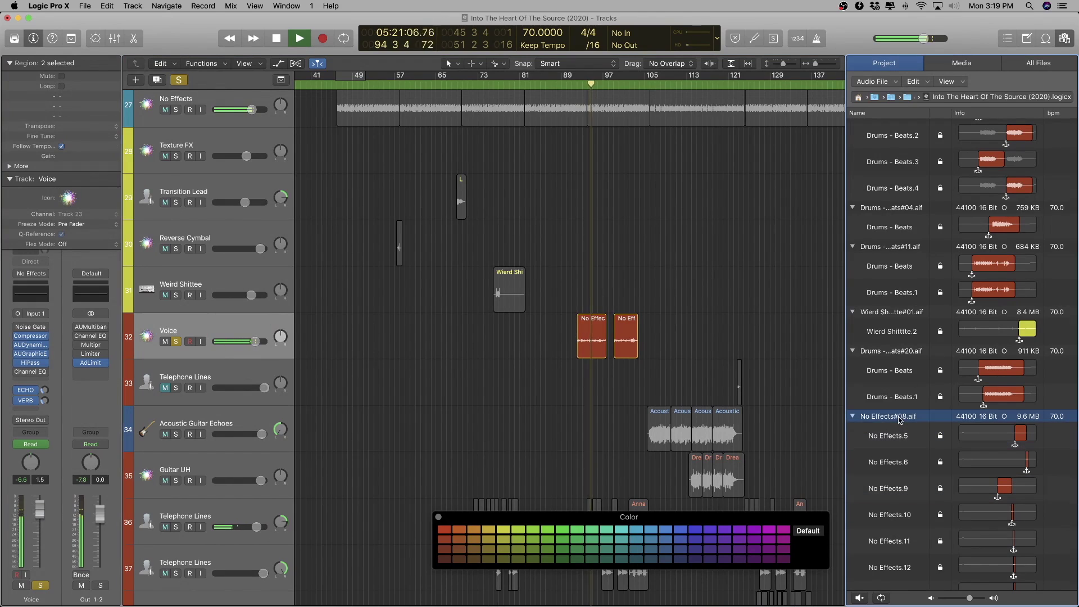
text(Voice)
key(Return)
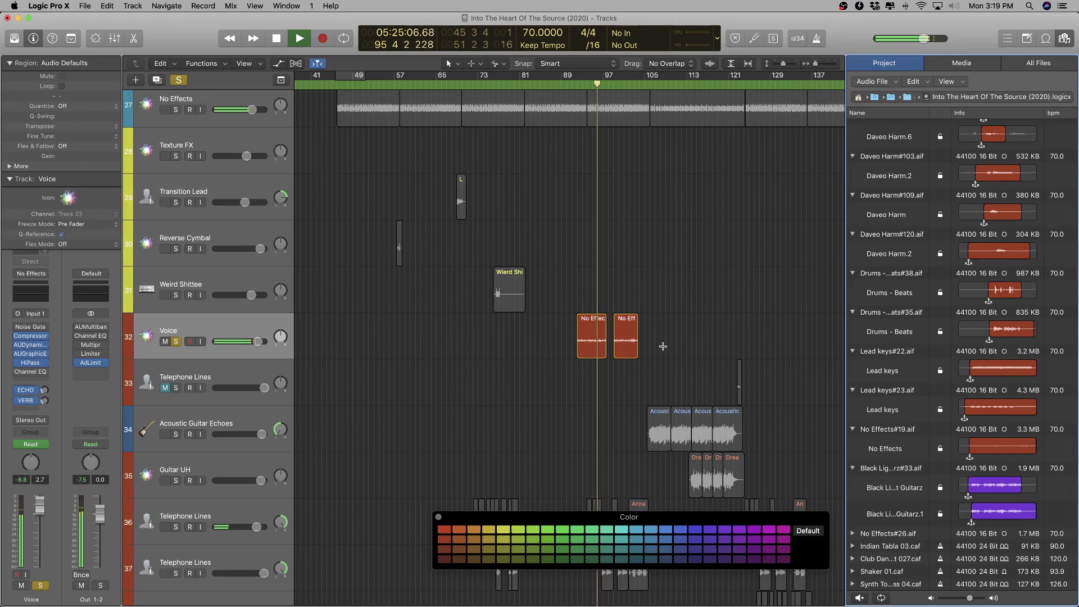
- Audition the Voice track's two regions, moving playback to the second one near bar 99
key(super+Right)
key(super+Right)
key(super+Right)
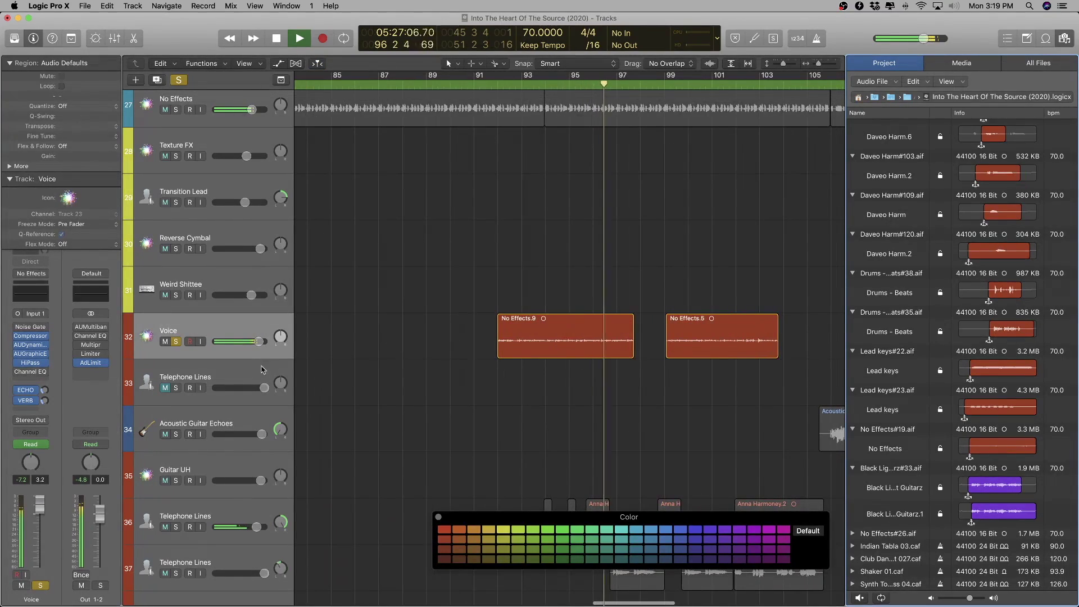
key(super+Left)
key(super+Left)
key(super+Left)
key(ctrl+alt+Right)
key(ctrl+alt+Right)
key(ctrl+alt+Right)
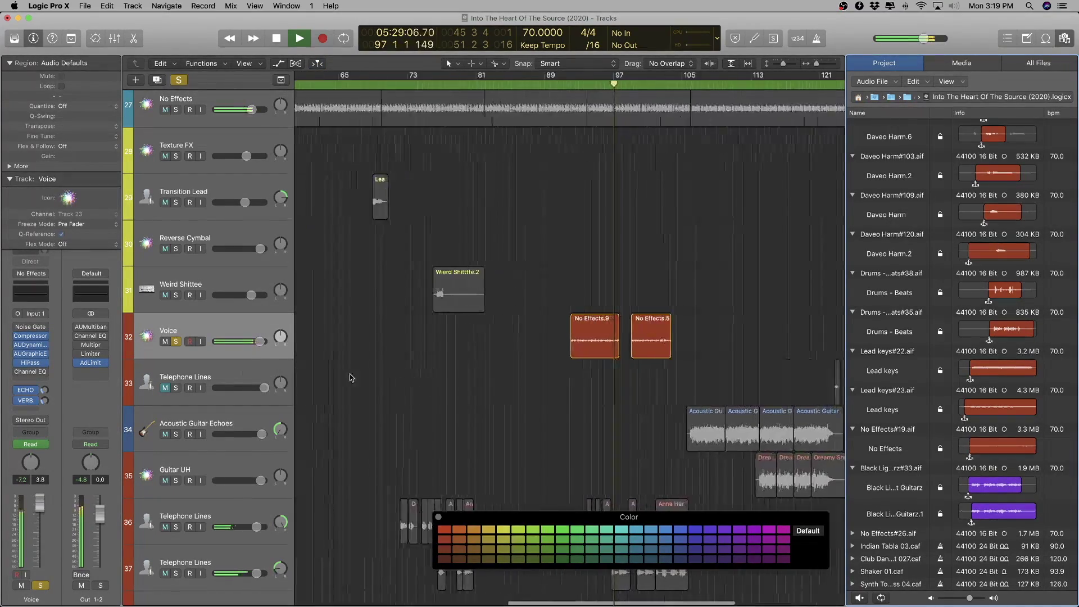
click(247, 378)
scroll(361, 386, right, 5)
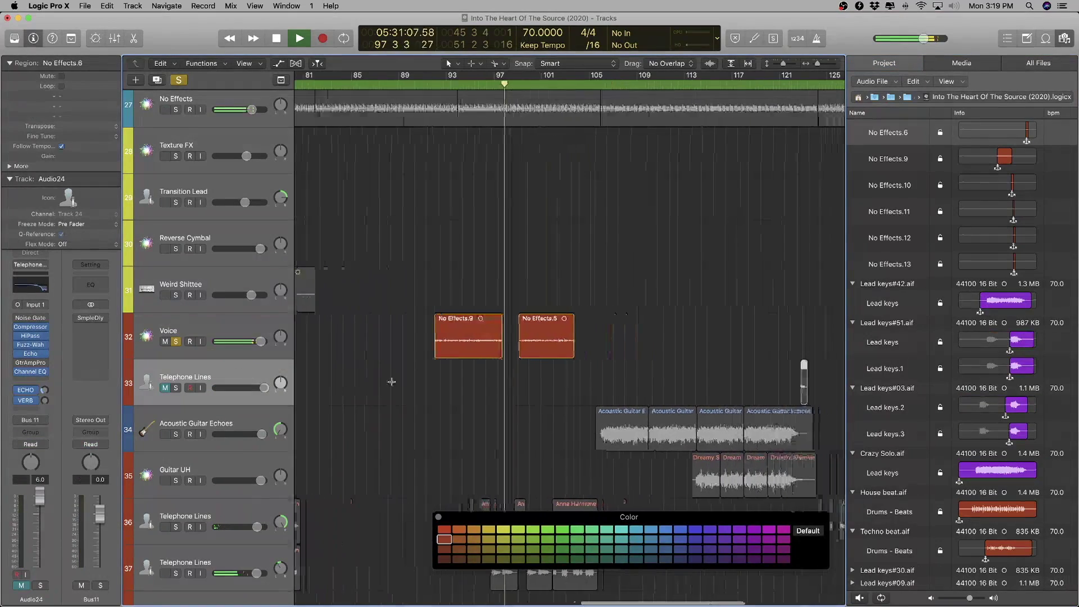
click(518, 88)
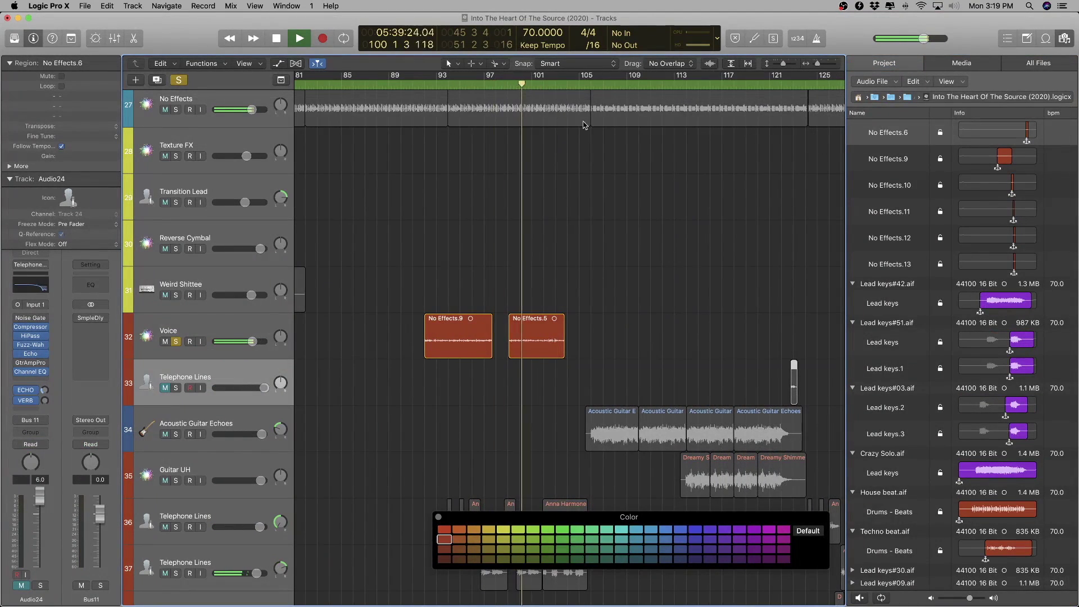
scroll(556, 383, right, 5)
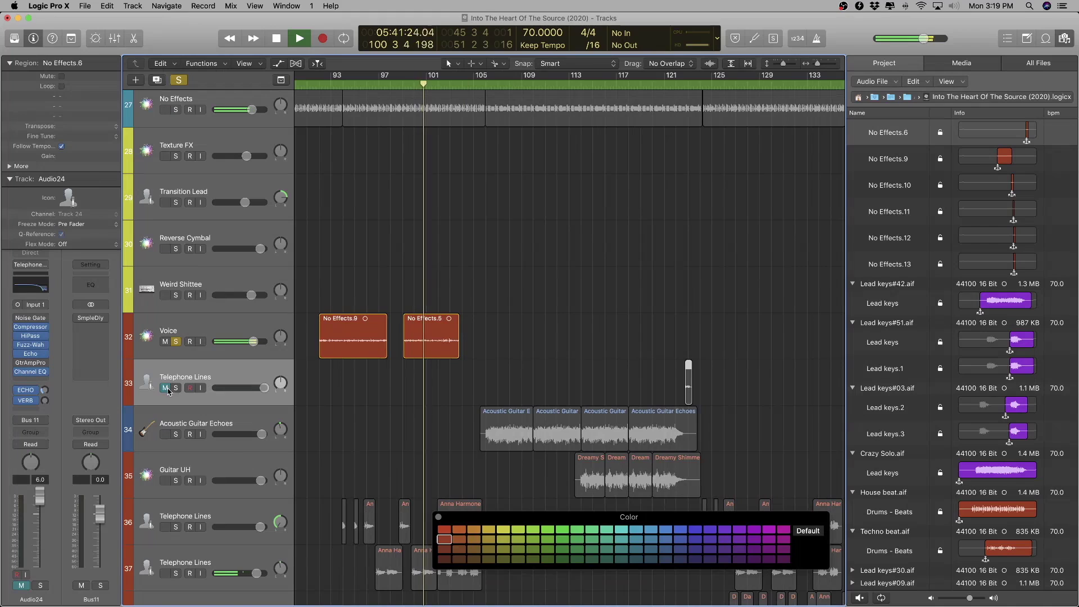
- Audition the Telephone Lines track below Voice soloed near bar 123 and rename it Voice 2
click(175, 342)
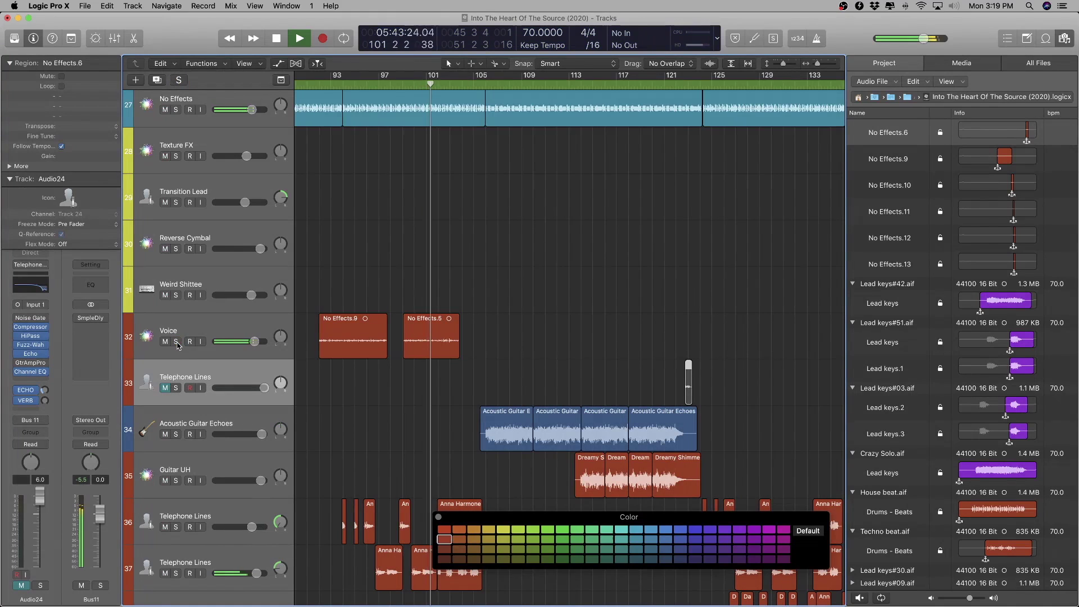
click(176, 387)
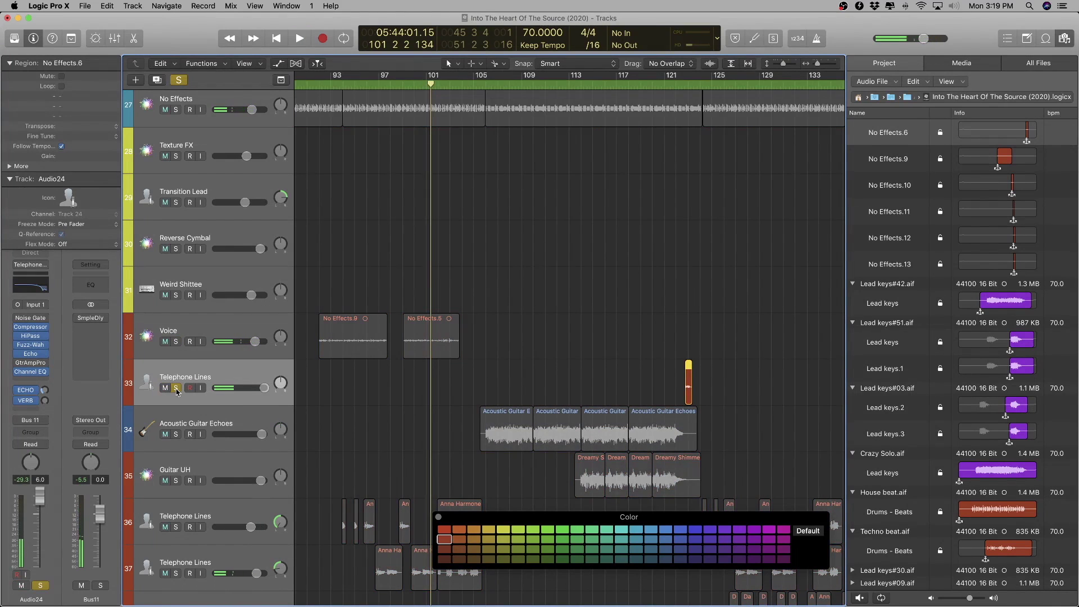
key(shift+space)
scroll(592, 434, up, 5)
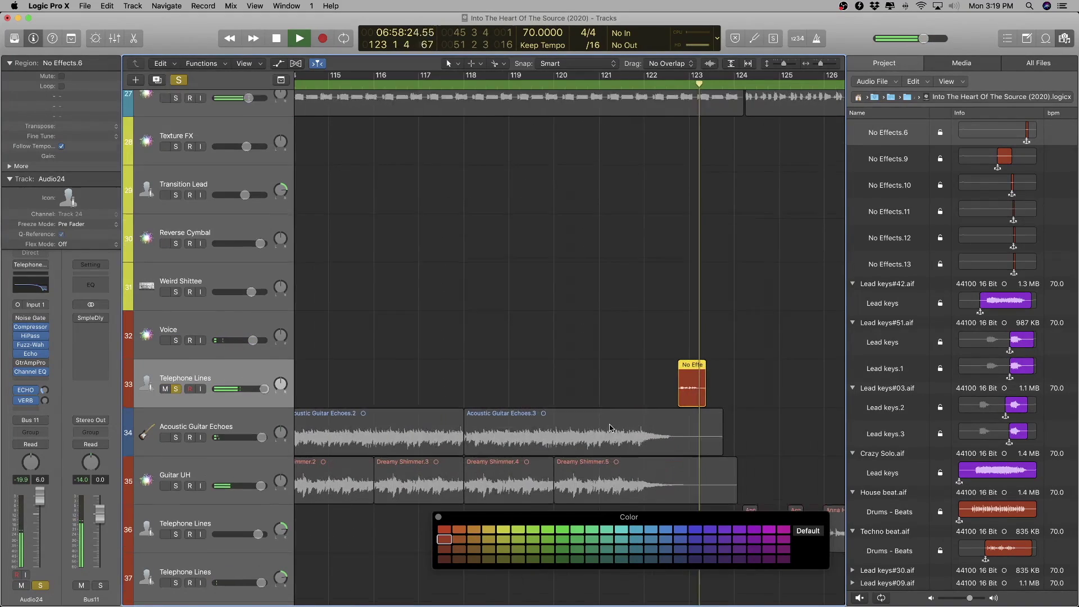
scroll(610, 428, up, 3)
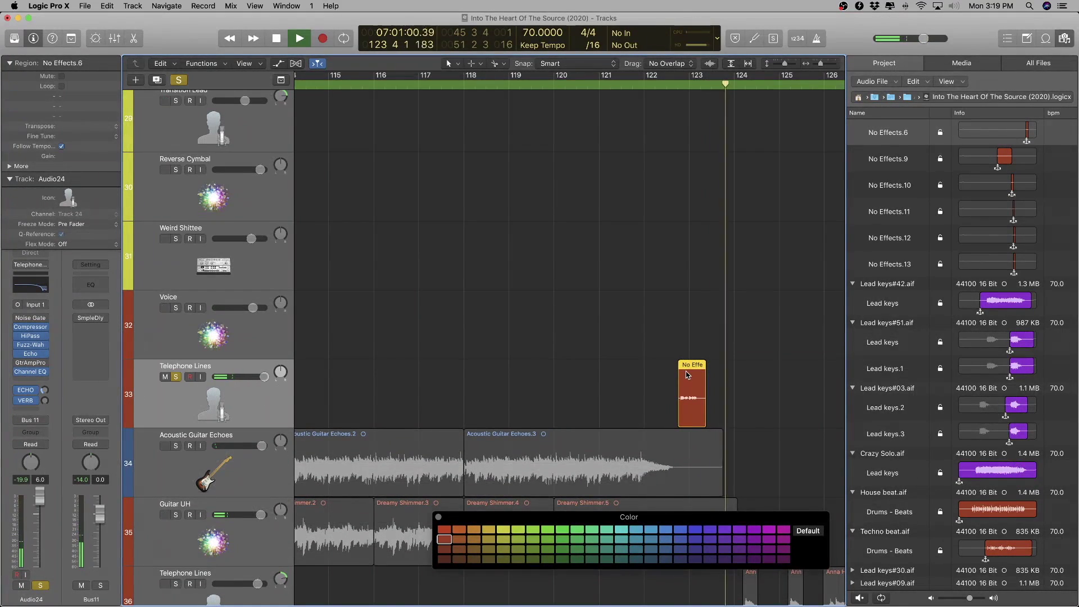
key(space)
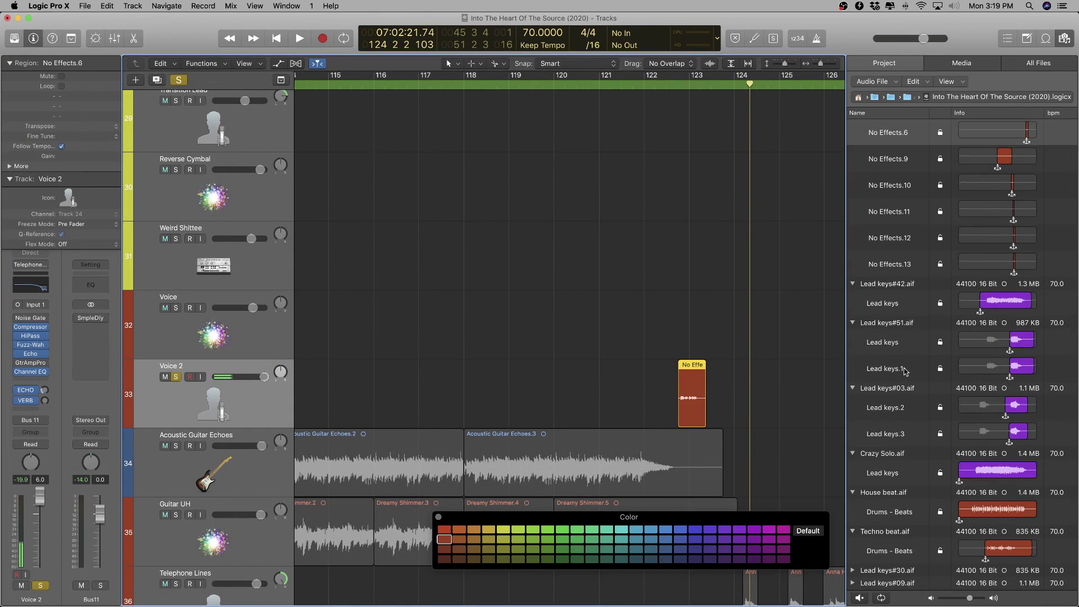
scroll(924, 253, up, 3)
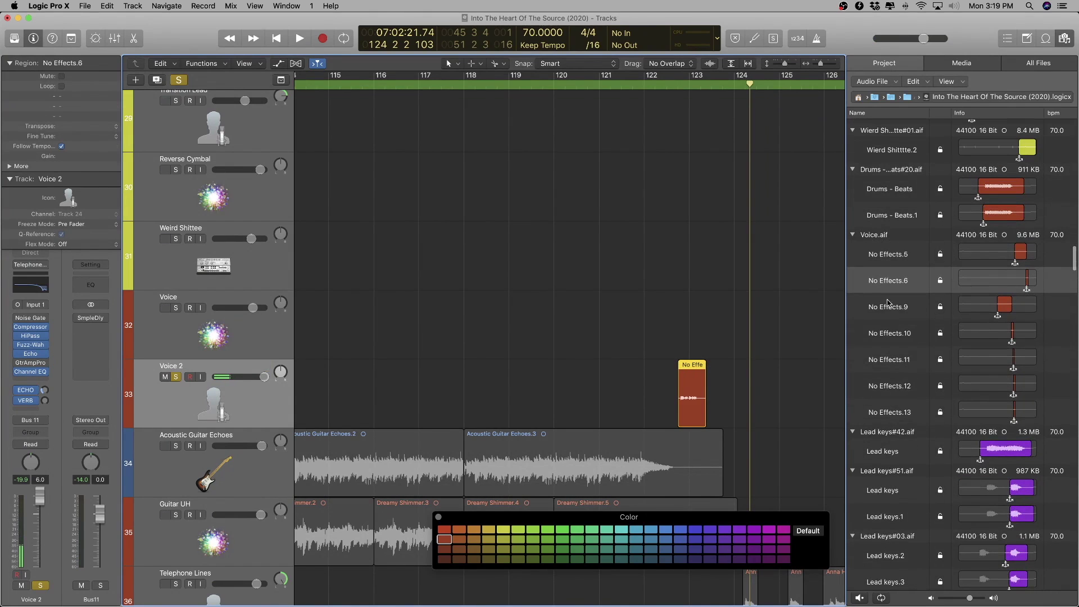
- Select the Voice and Voice 2 tracks together and colour both tracks and their regions light green
key(super+Left)
key(super+Left)
key(super+Left)
key(super+Left)
key(super+Left)
key(super+Left)
key(super+Left)
key(super+Right)
key(super+Up)
key(super+Up)
key(super+Up)
key(super+Up)
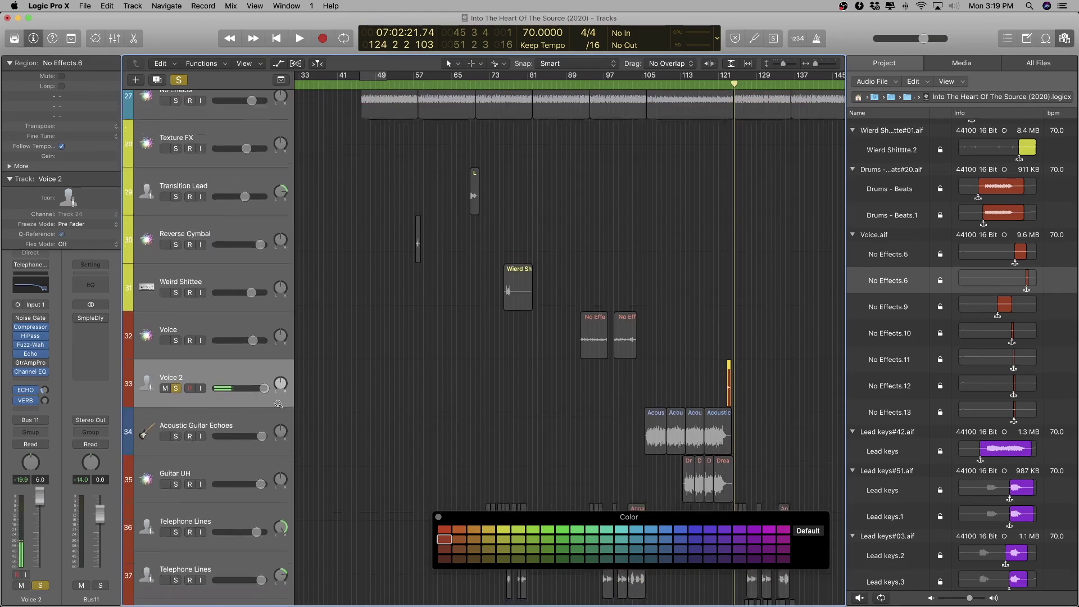
click(208, 419)
click(212, 368)
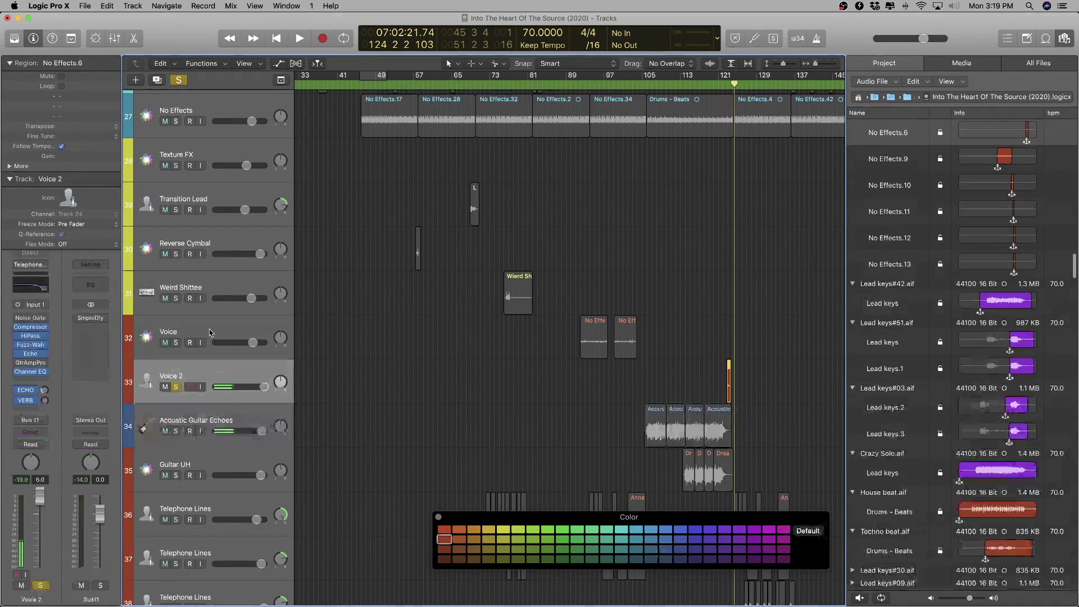
shift+click(211, 329)
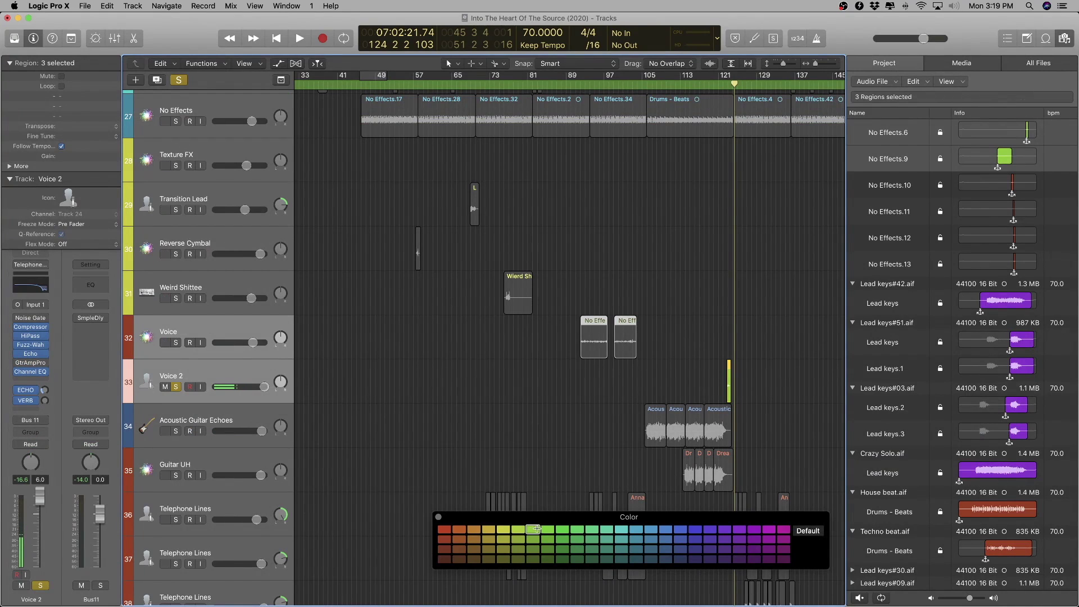
key(x)
click(549, 530)
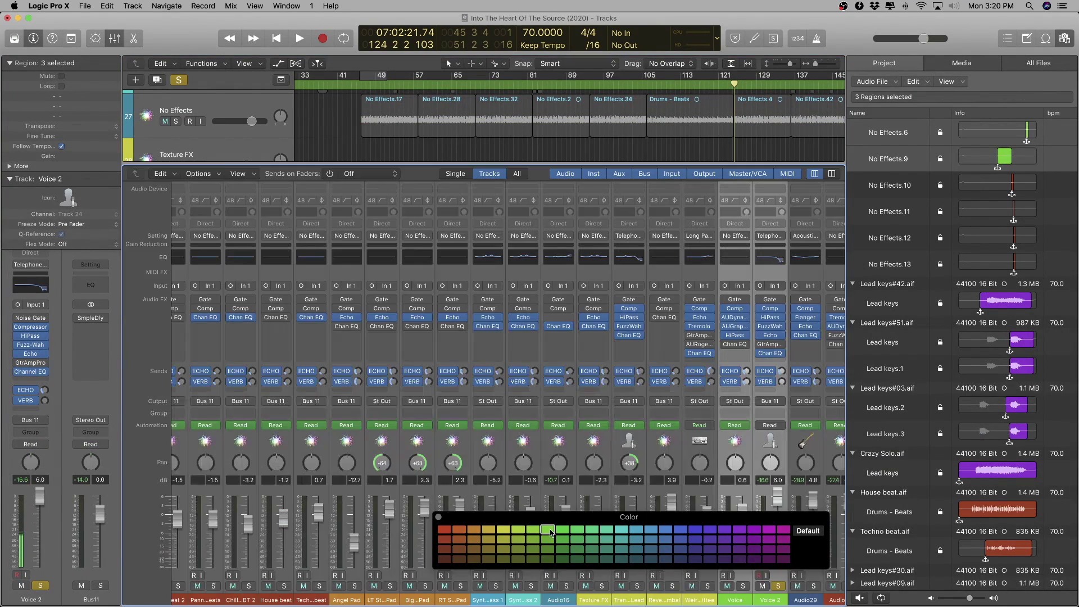
key(x)
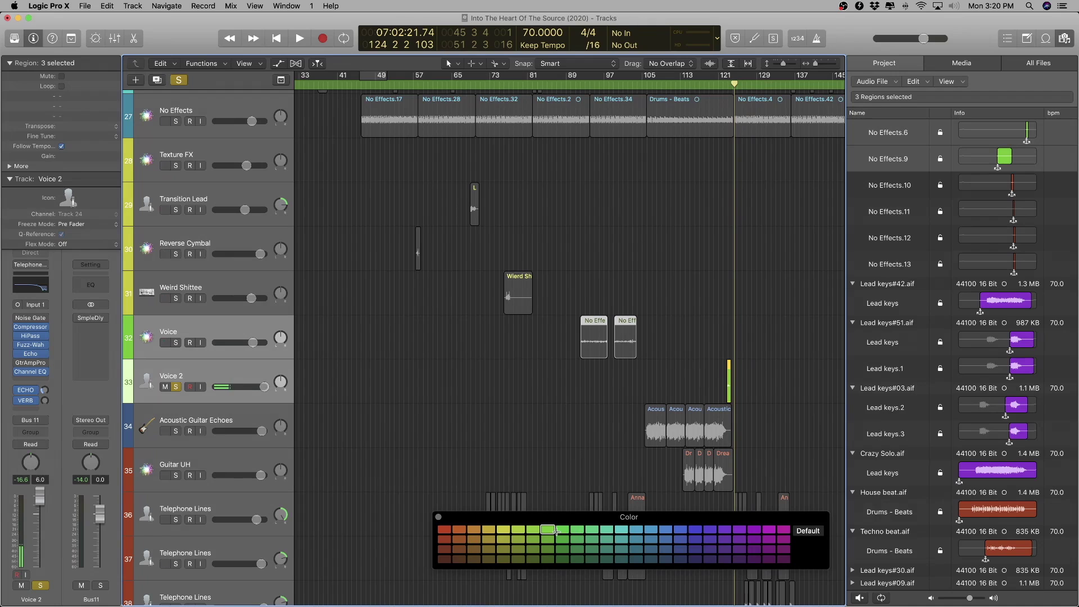
- Recolour the selected Voice and Voice 2 tracks and their regions a darker green
key(x)
click(559, 529)
key(x)
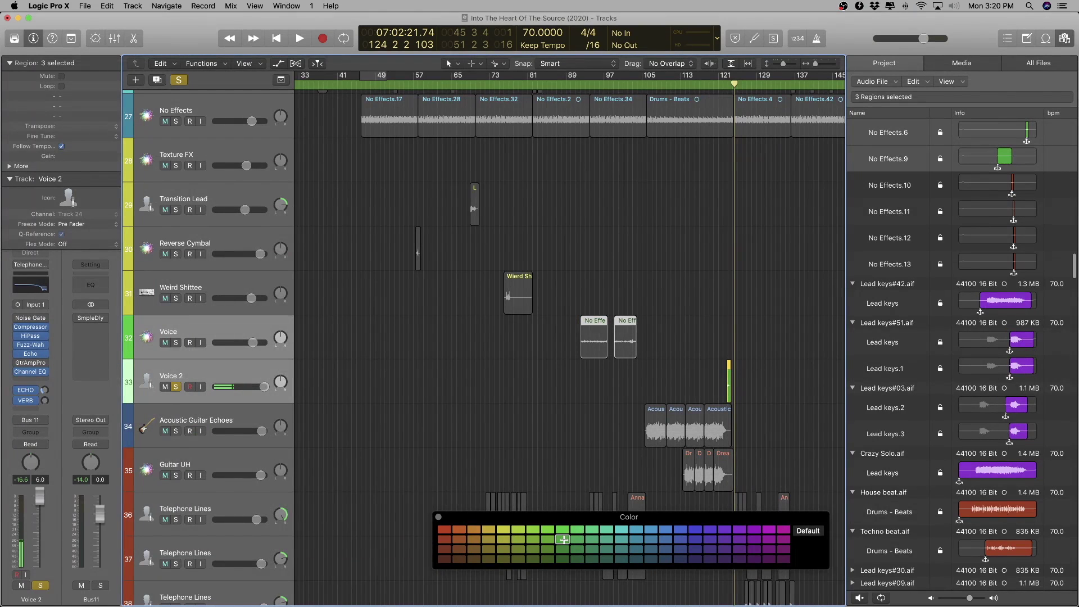
key(x)
click(564, 539)
key(x)
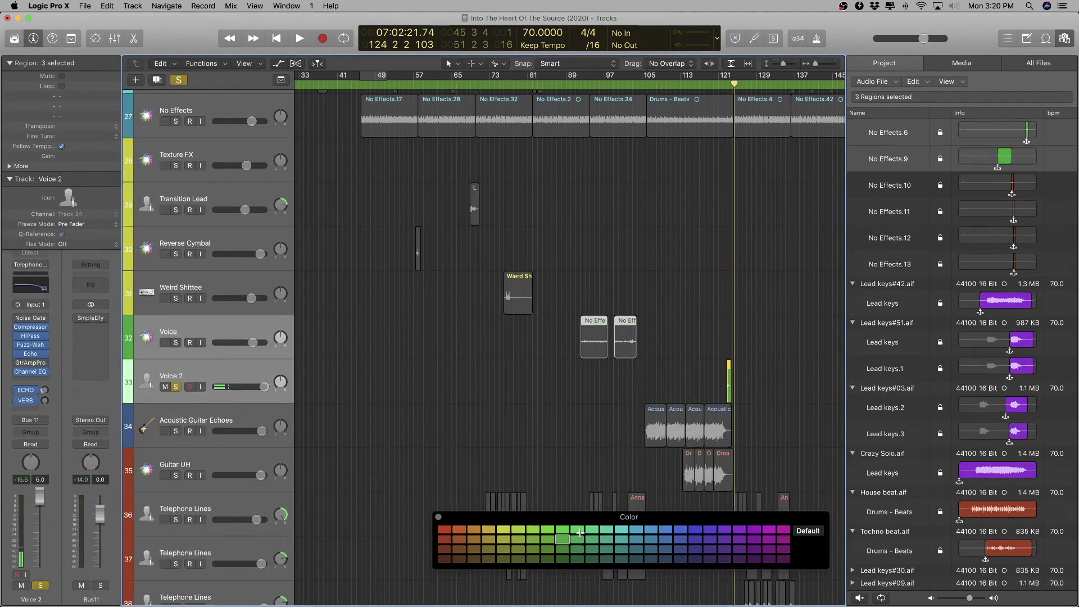
- Turn off solo on the Voice 2 track and audition the Acoustic Guitar Echoes regions from about bar 105
scroll(545, 448, right, 5)
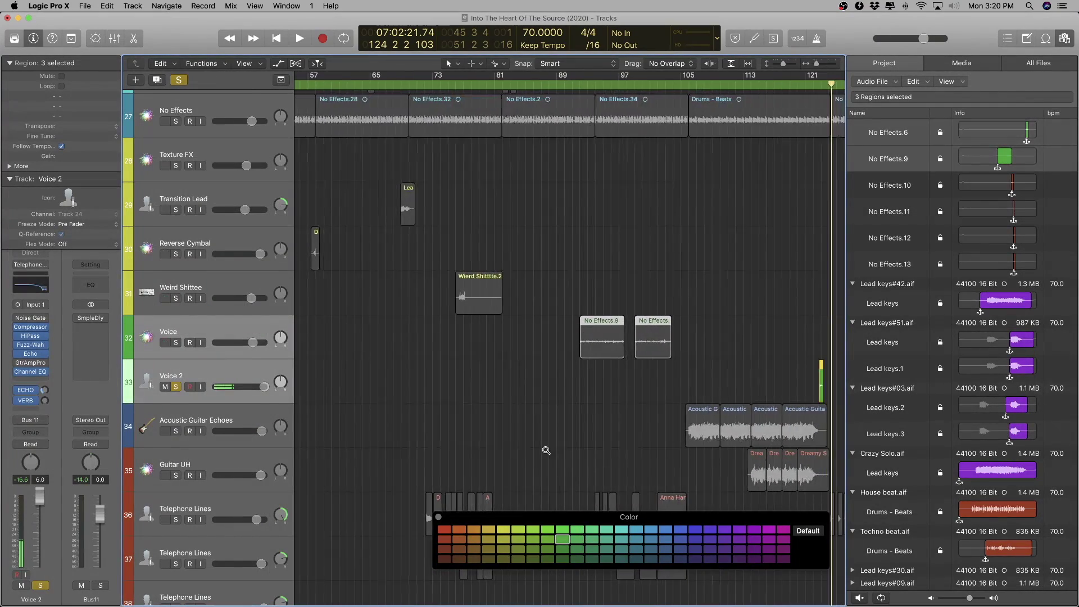
scroll(545, 448, down, 5)
click(193, 376)
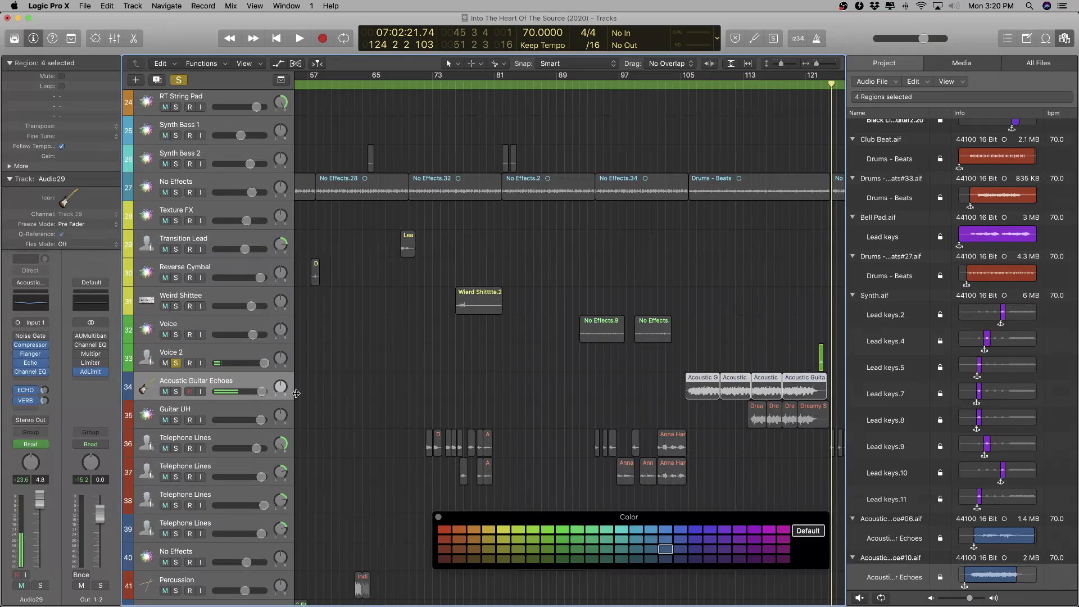
click(176, 364)
key(space)
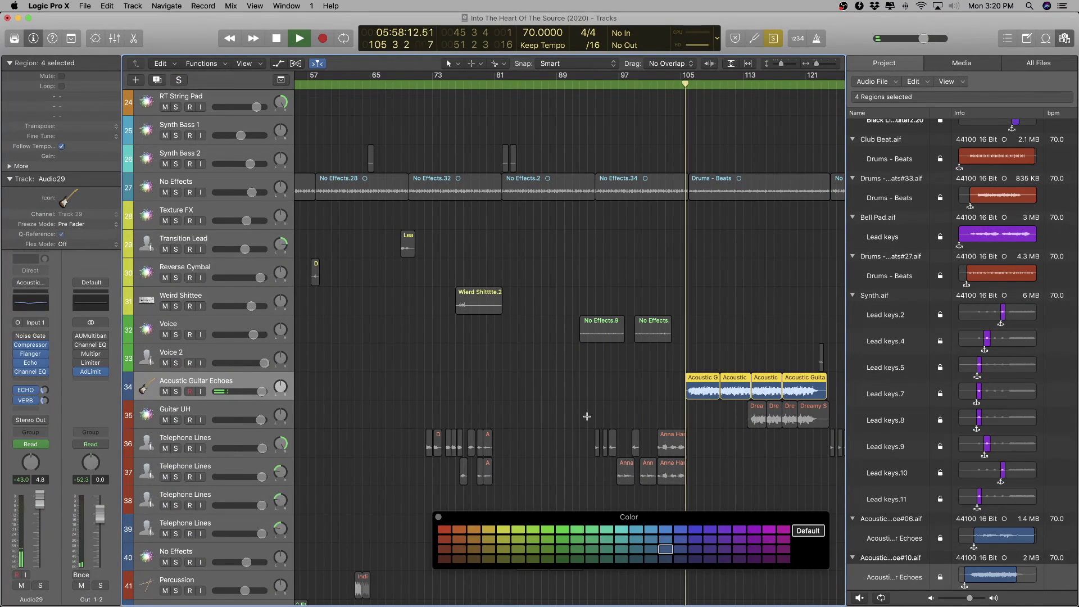
scroll(724, 439, up, 5)
scroll(729, 443, right, 8)
scroll(732, 446, down, 4)
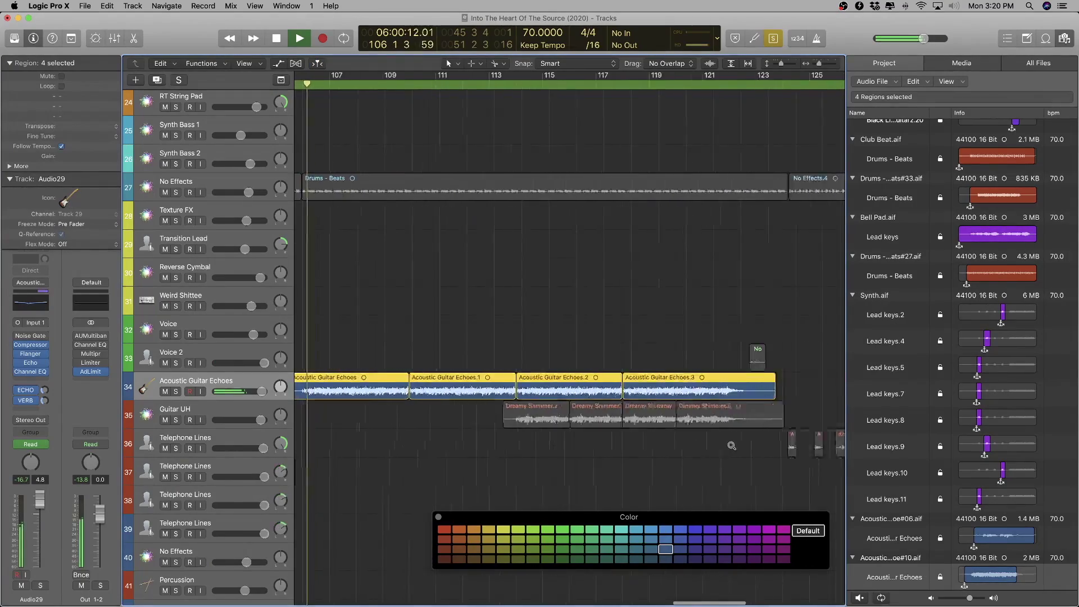
scroll(723, 452, left, 8)
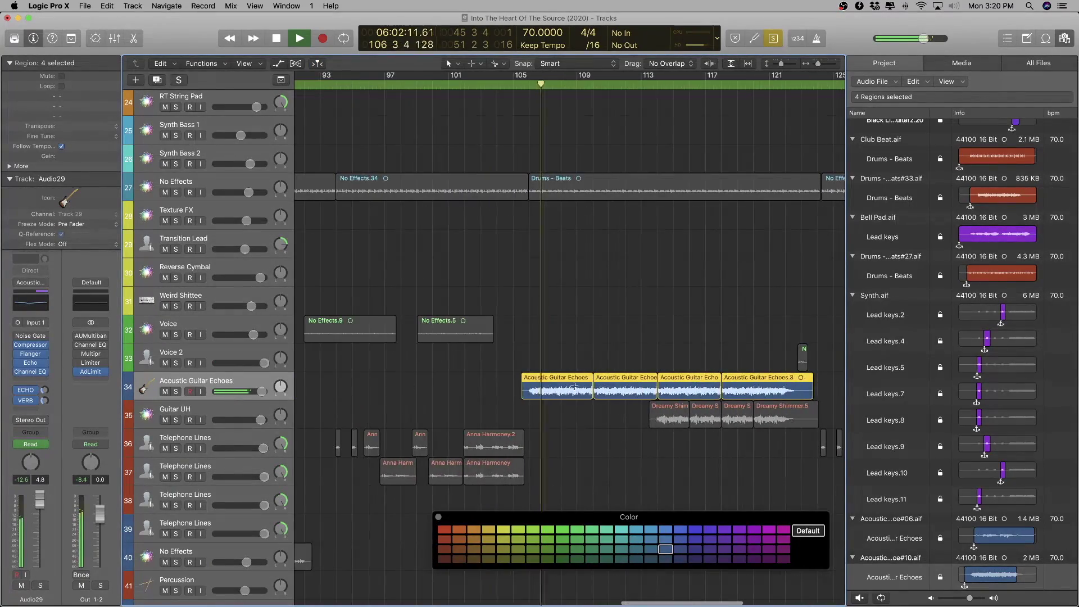
scroll(901, 408, down, 5)
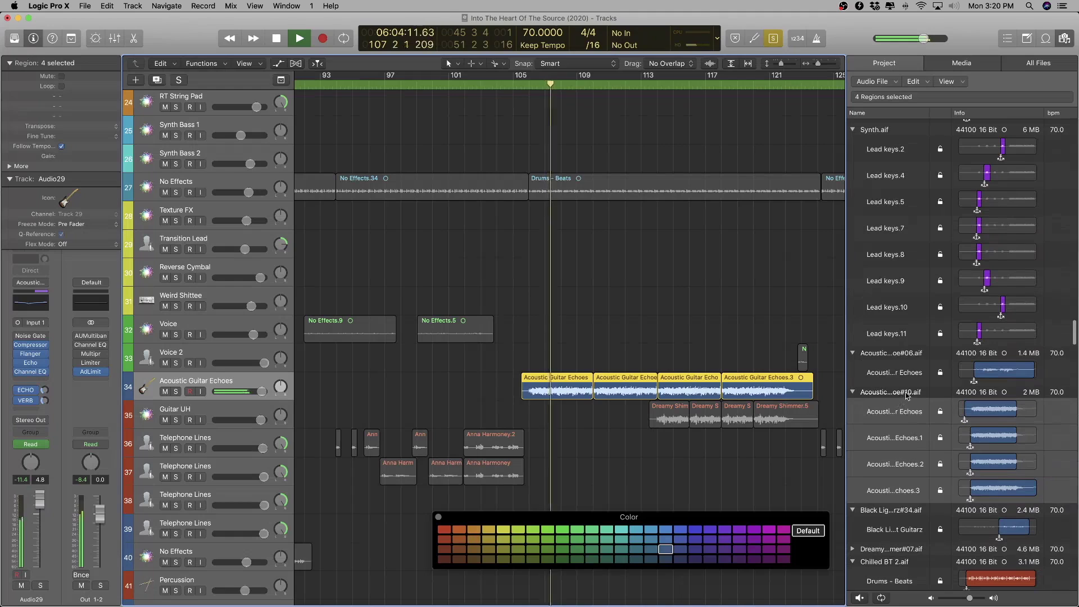
double_click(906, 397)
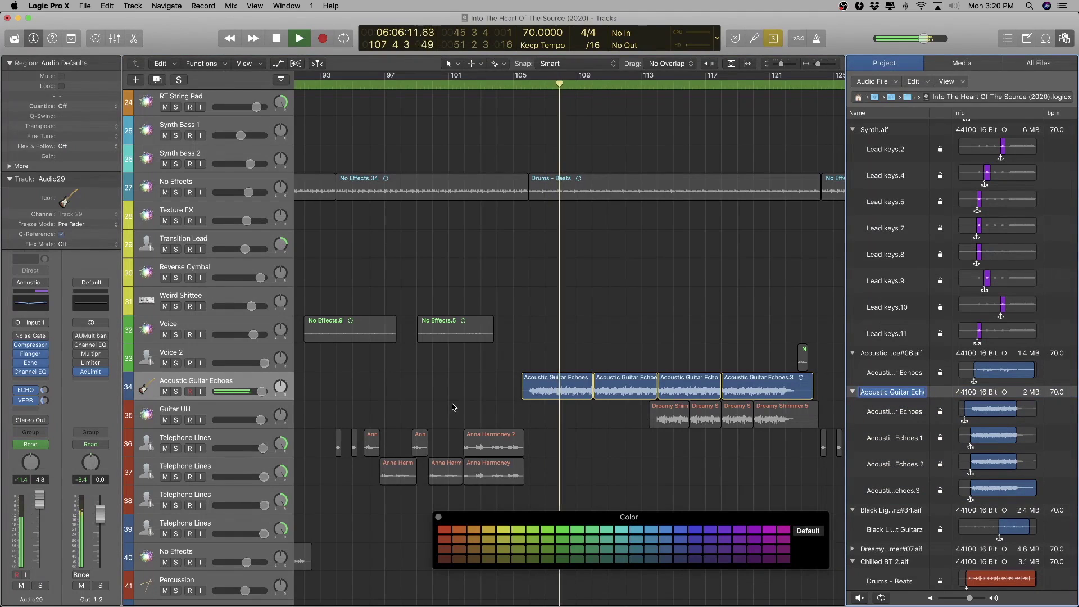
click(288, 388)
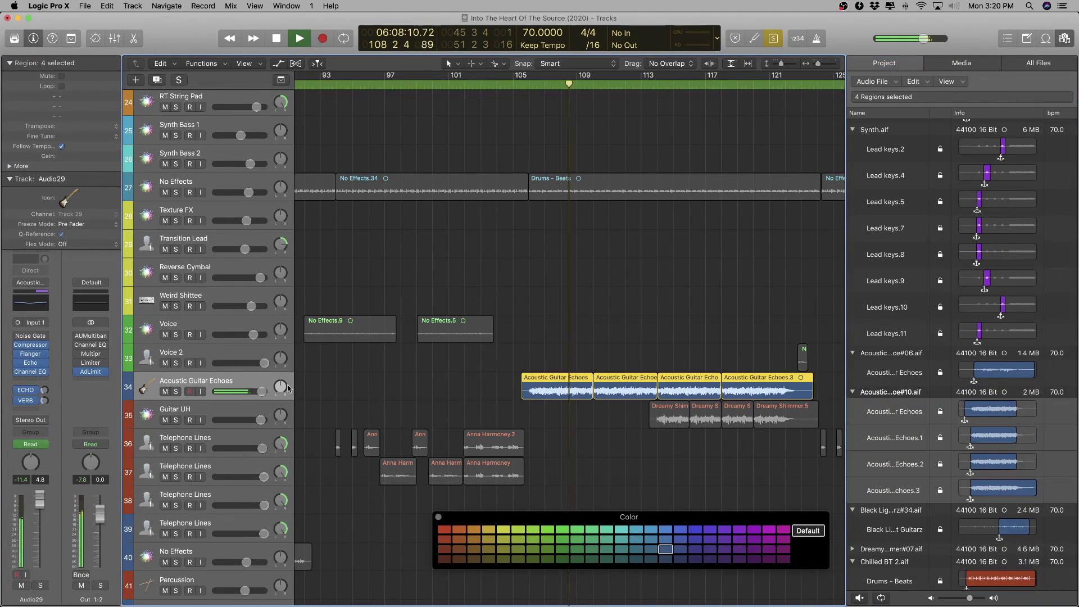
- Show the Acoustic Guitar Echoes track's pan automation, delete the pan move before its regions to leave pan at 0, and hide automation
ctrl+alt+click(310, 428)
key(a)
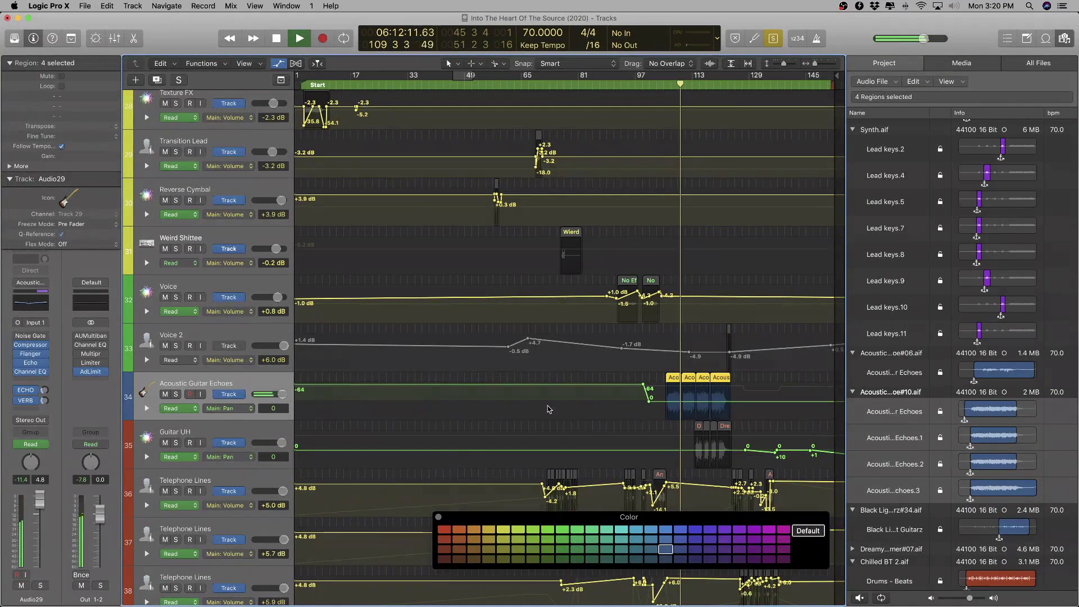
click(228, 409)
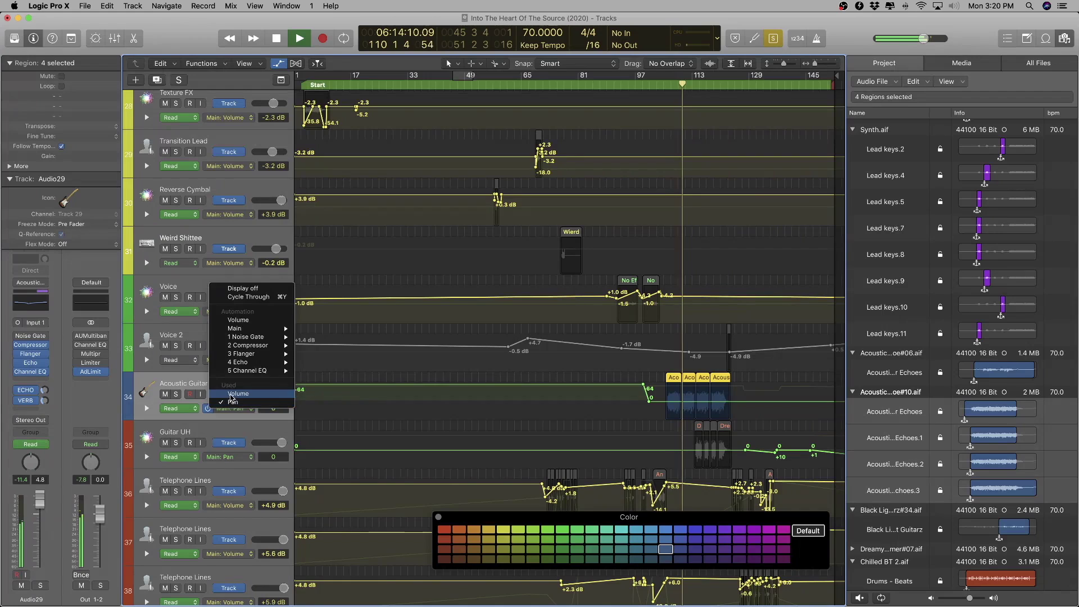
click(237, 394)
click(235, 410)
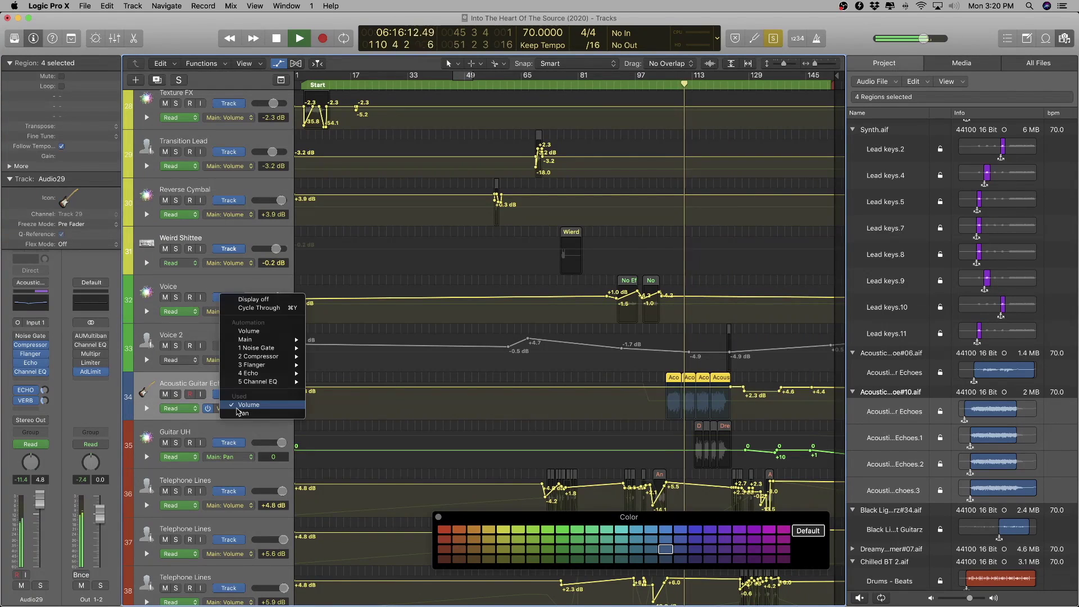
click(243, 414)
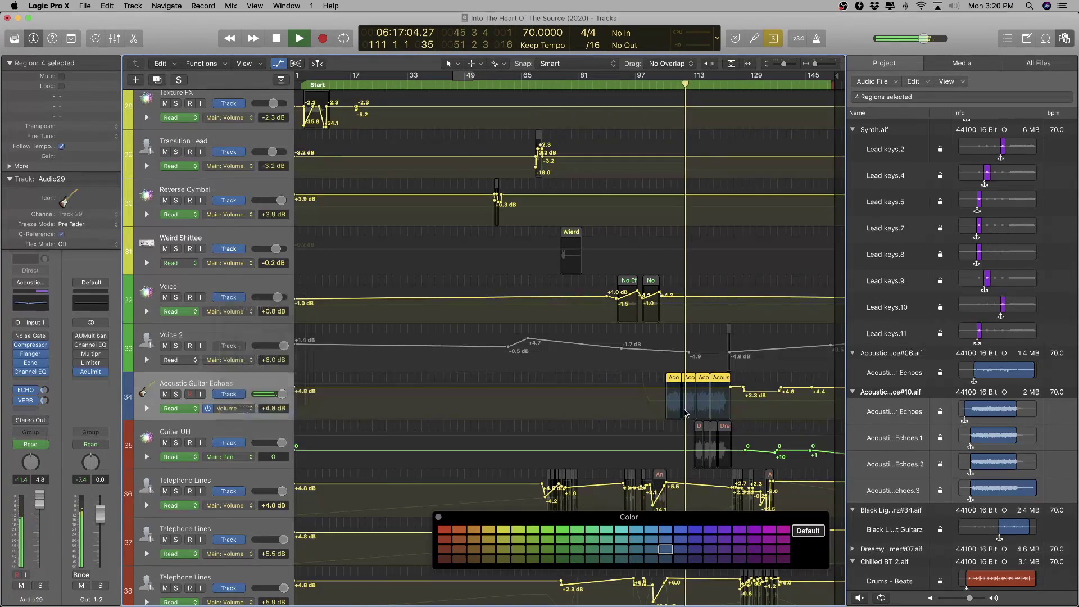
click(654, 410)
key(Delete)
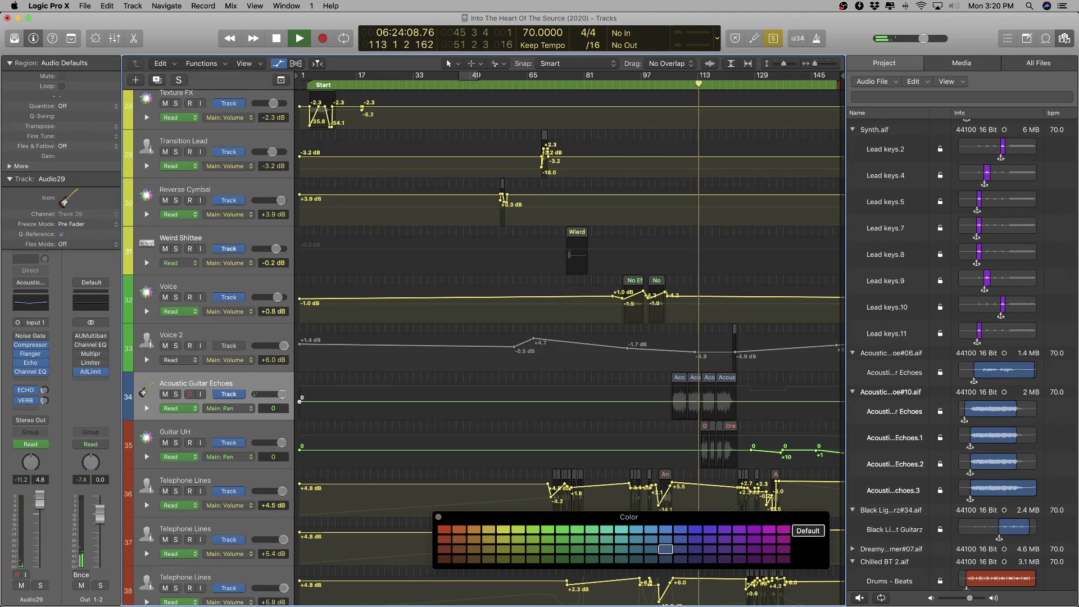
key(a)
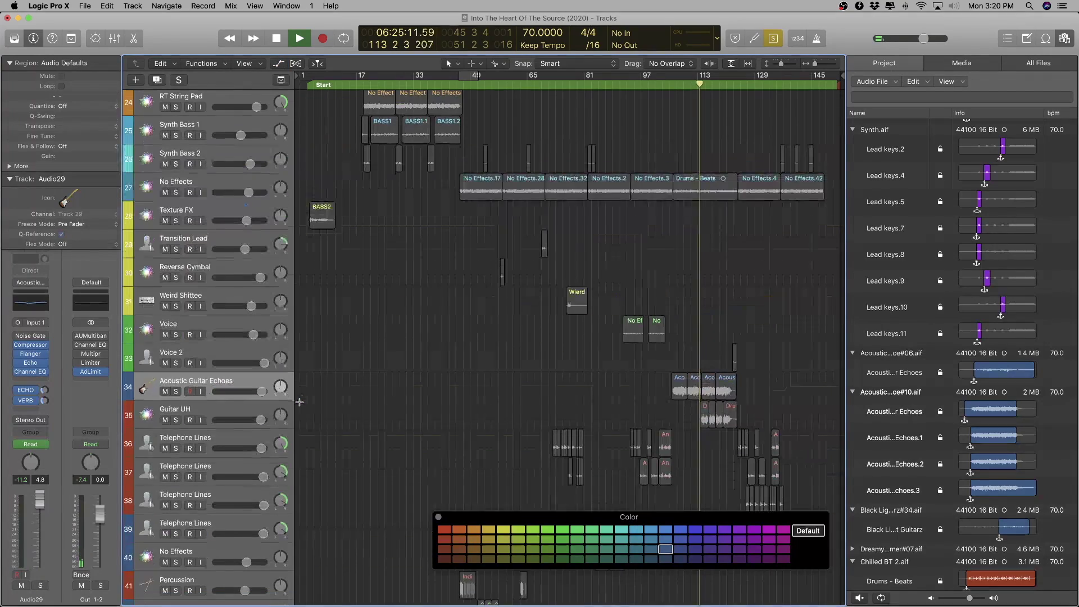
- Colour the Acoustic Guitar Echoes track and its four regions bright purple
click(219, 388)
scroll(494, 389, up, 10)
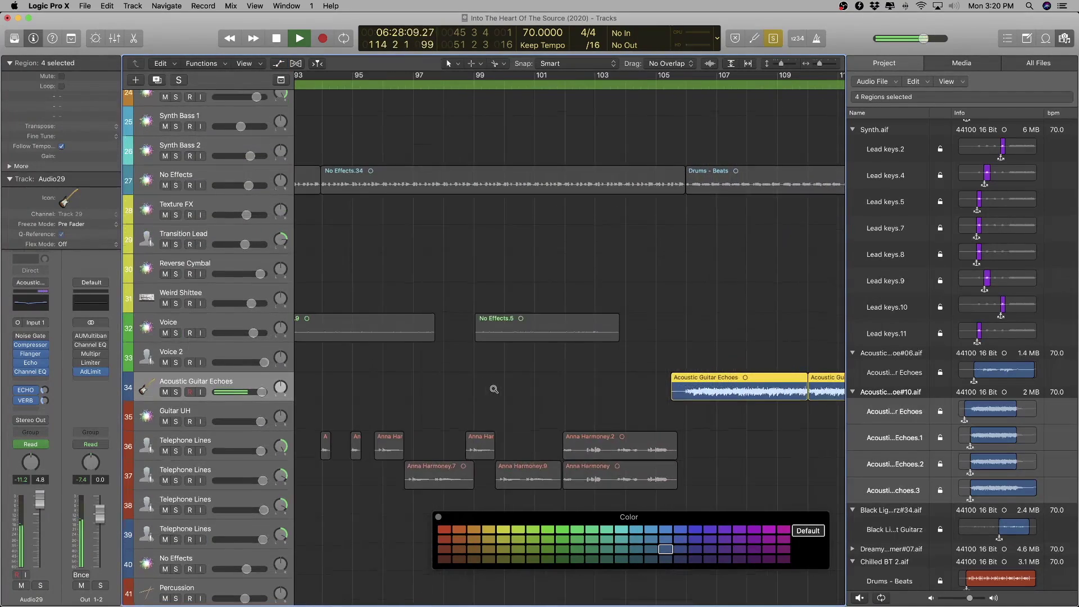
scroll(494, 389, up, 3)
click(725, 529)
key(x)
key(x)
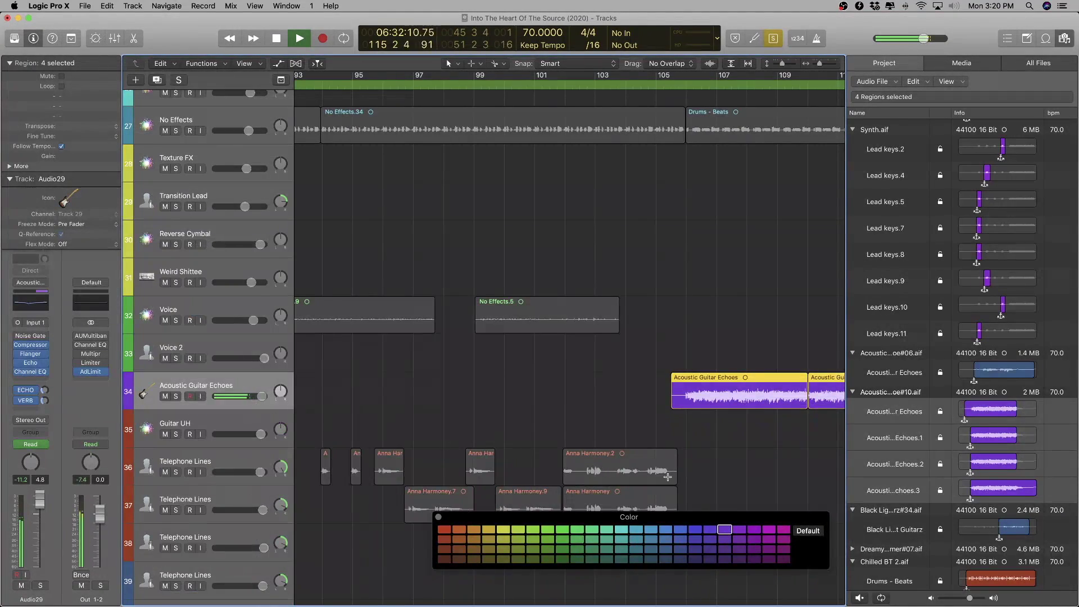
- Rename the Acoustic Guitar Echoes track as Acoustic Gtr in the mixer
key(x)
double_click(798, 600)
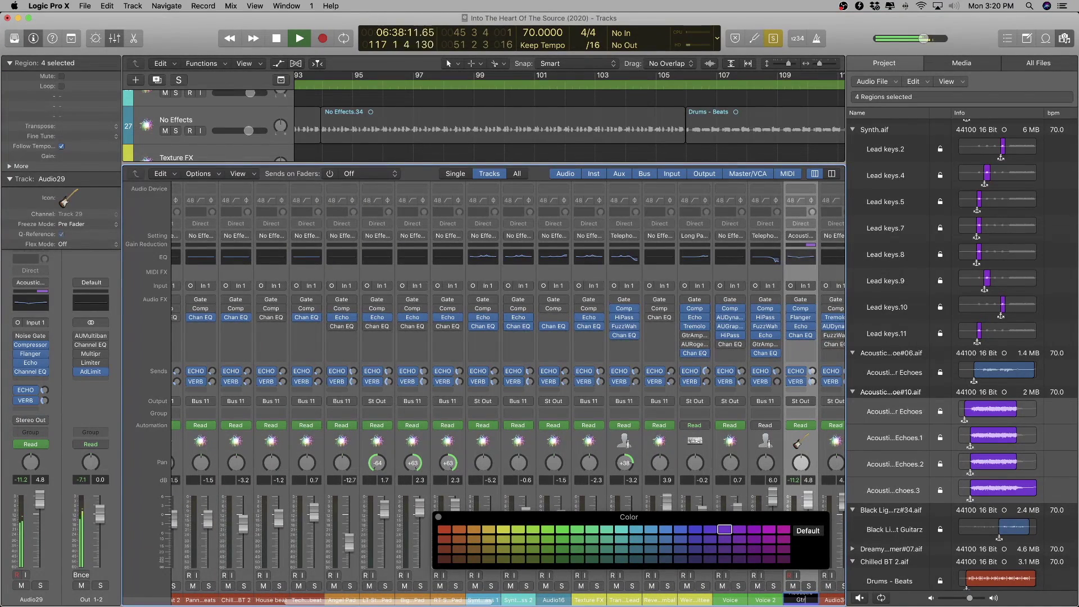
key(x)
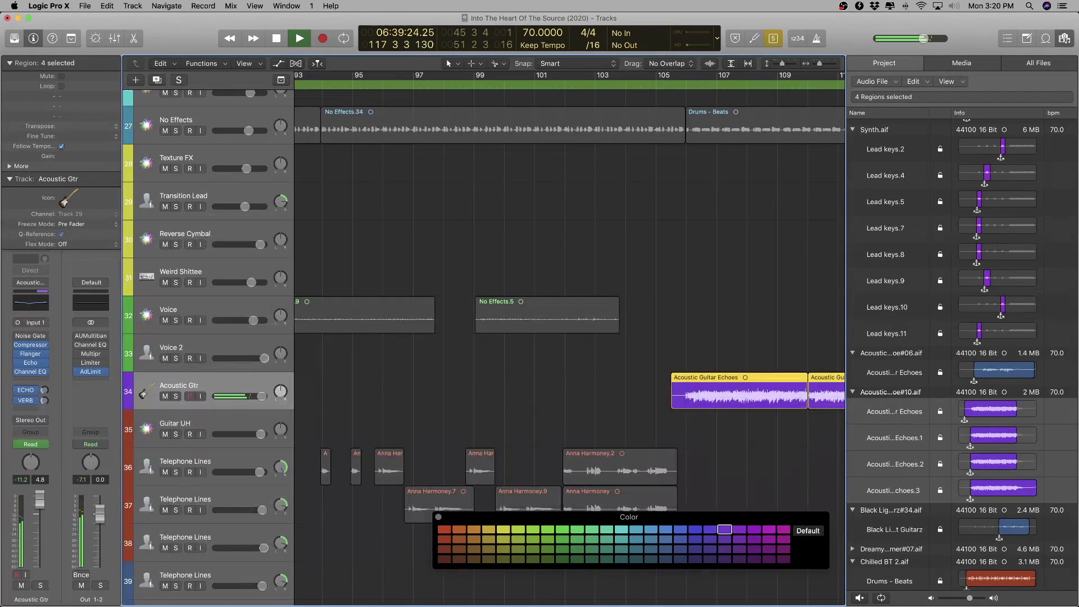
- Audition the Guitar UH track's regions soloed from about bar 113
ctrl+alt+click(577, 376)
click(212, 423)
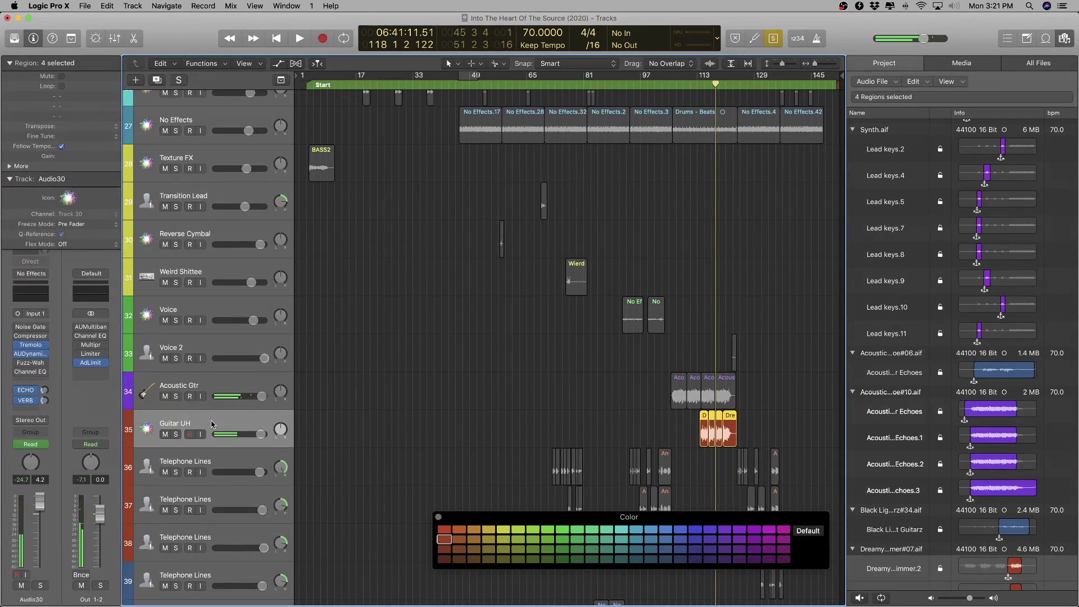
key(shift+Return)
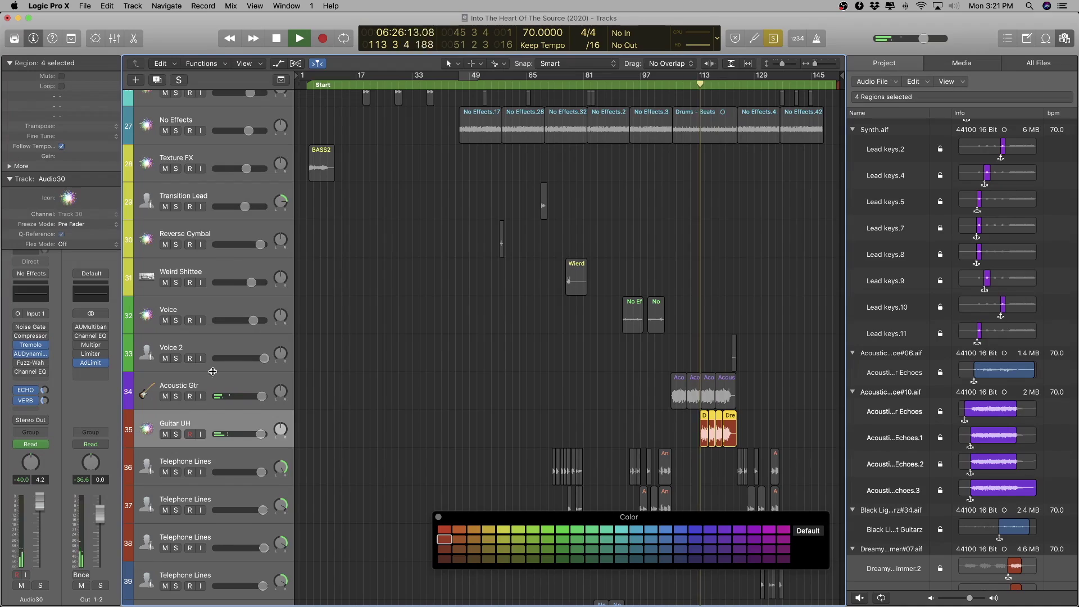
scroll(614, 464, up, 10)
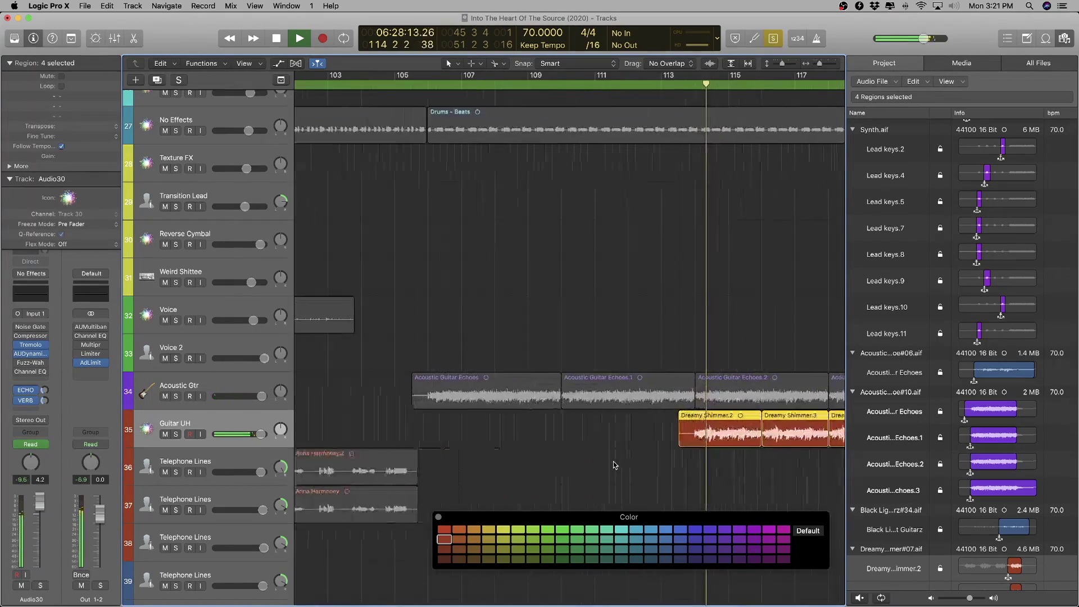
scroll(614, 463, right, 6)
scroll(614, 463, up, 2)
scroll(614, 462, down, 2)
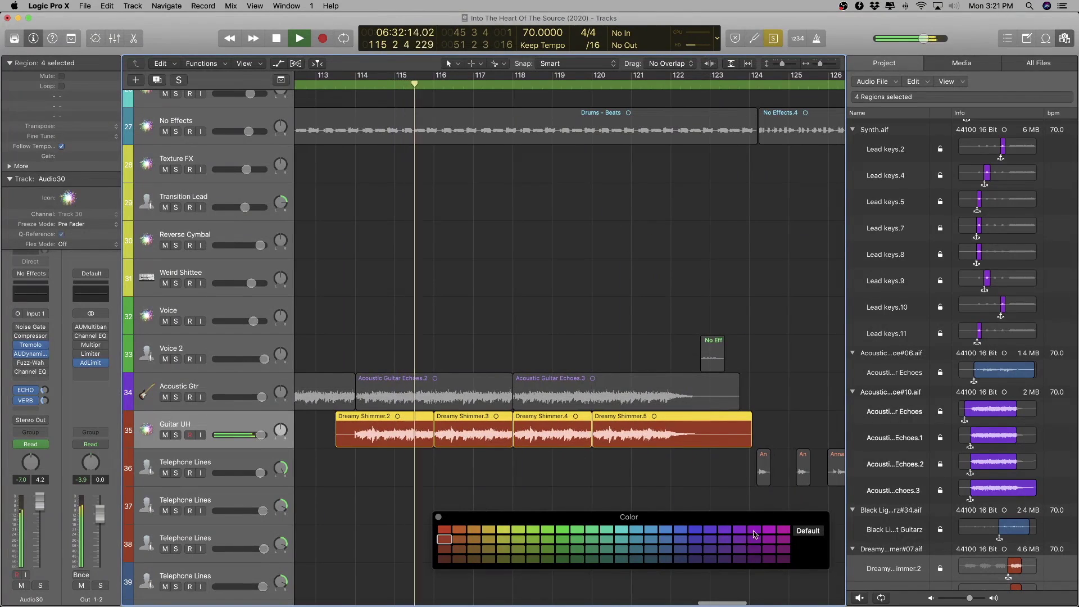
- Colour the Guitar UH track and its regions bright purple and rename the track GTR UH
click(723, 529)
key(x)
key(x)
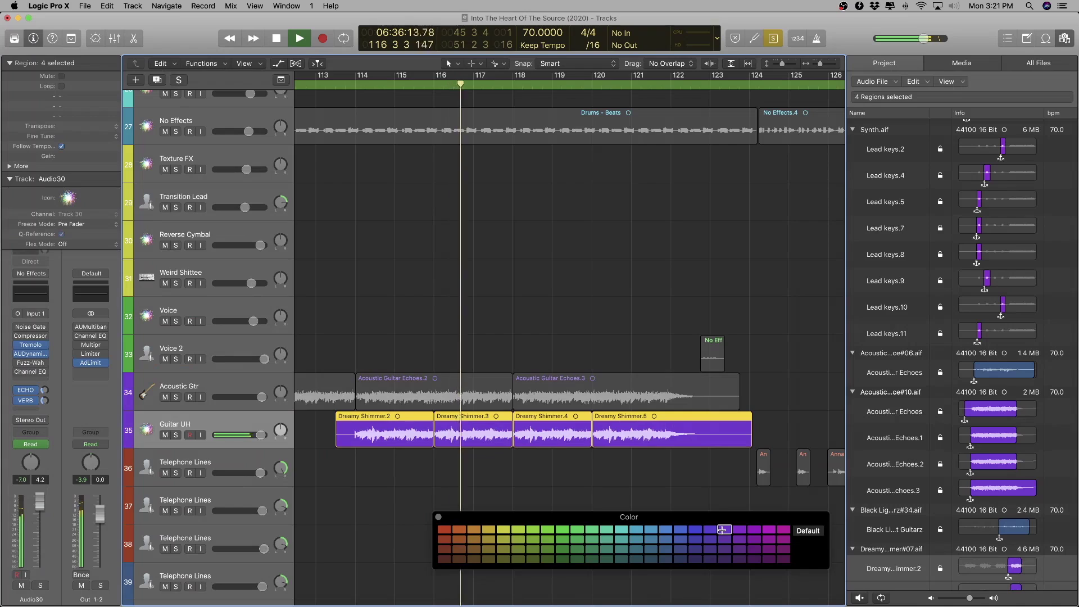
key(x)
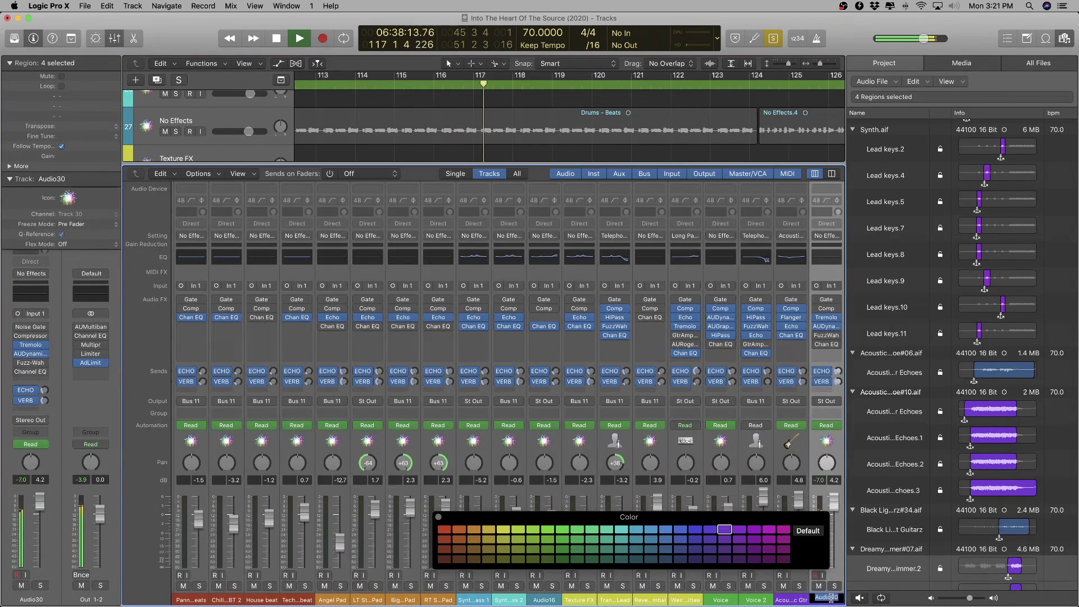
text(GTR UH)
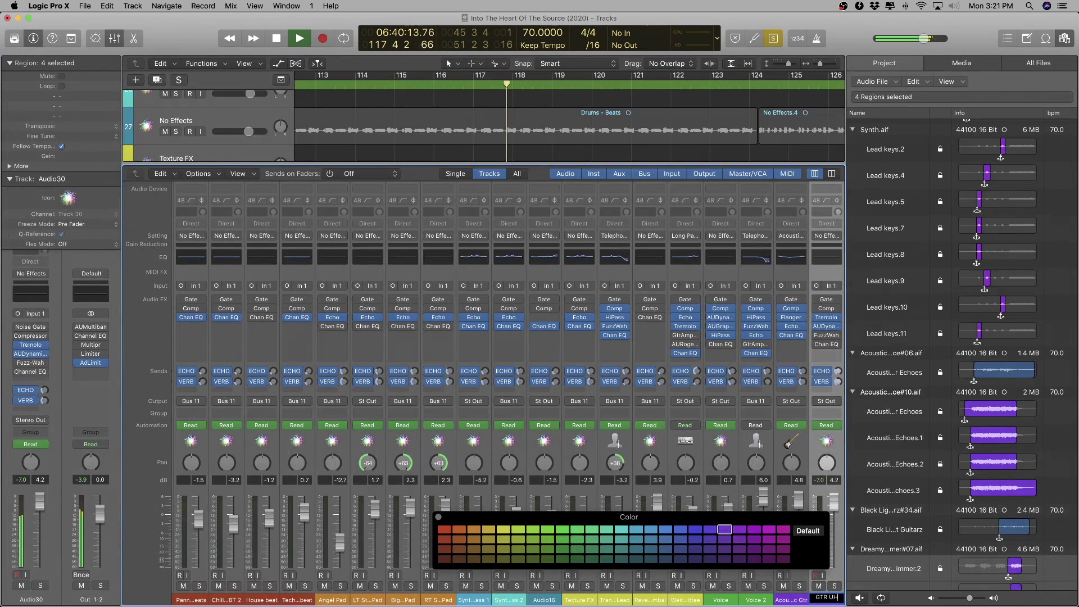
text(x)
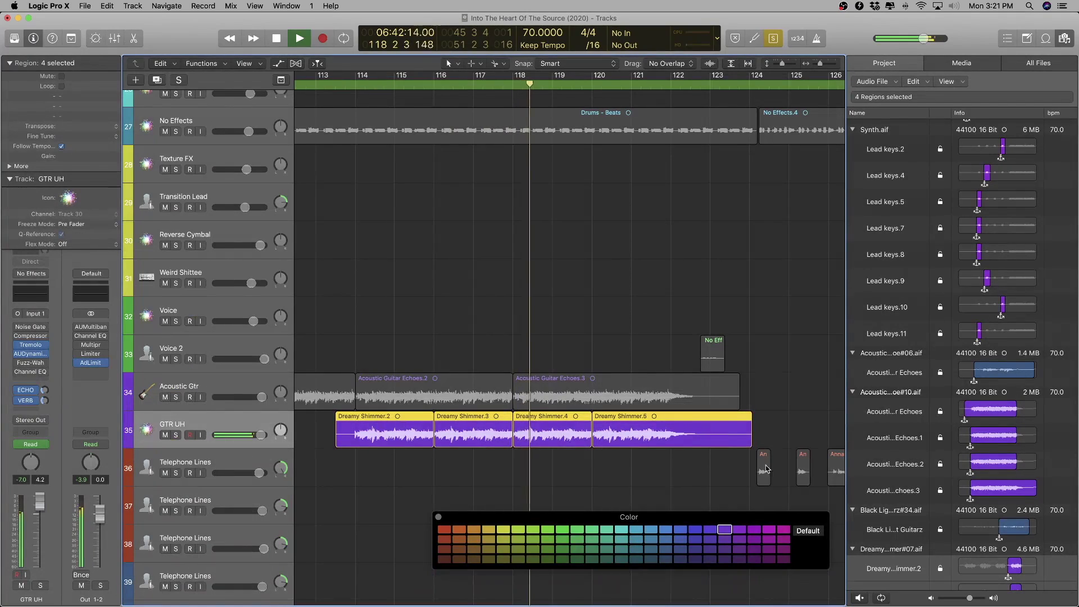
- Check the Dreamy Shimmer regions on the GTR UH track one by one against their source file in the project audio list
click(769, 423)
click(743, 424)
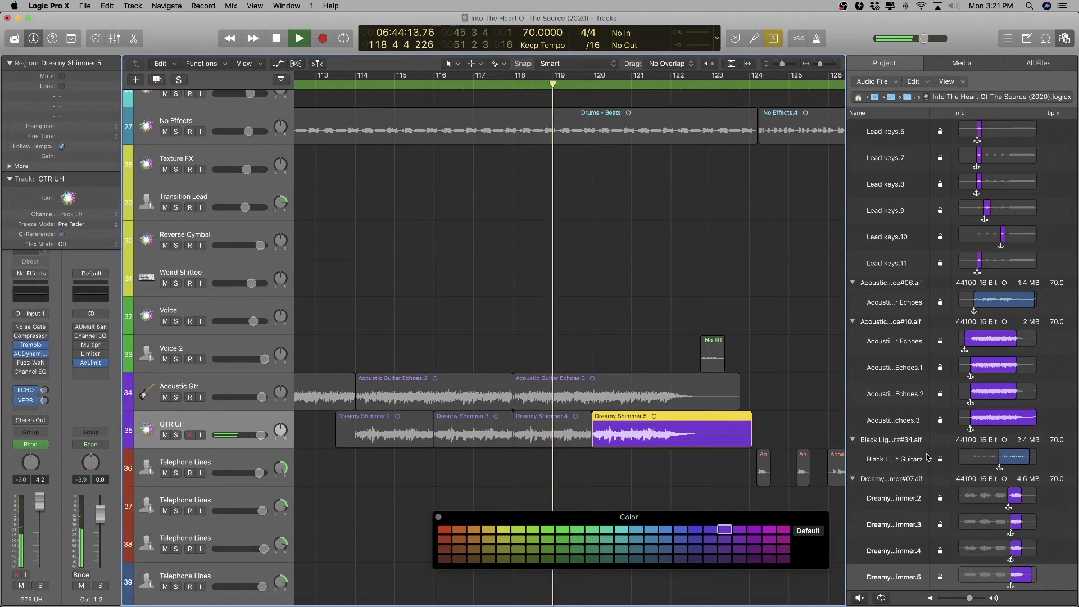
click(554, 424)
click(439, 422)
click(427, 430)
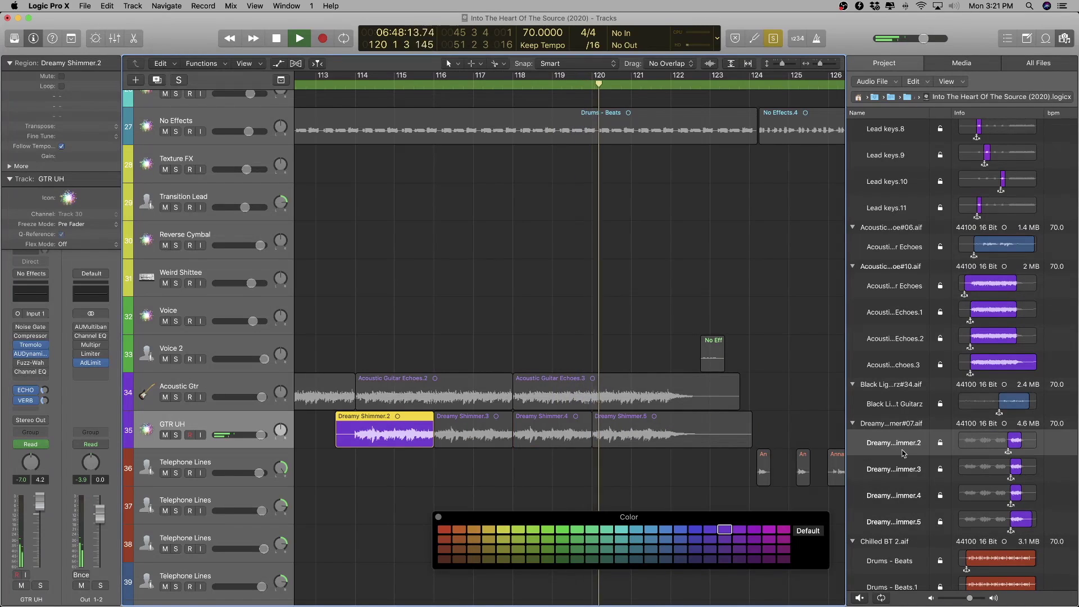
key(super+Left)
key(super+Left)
key(super+Left)
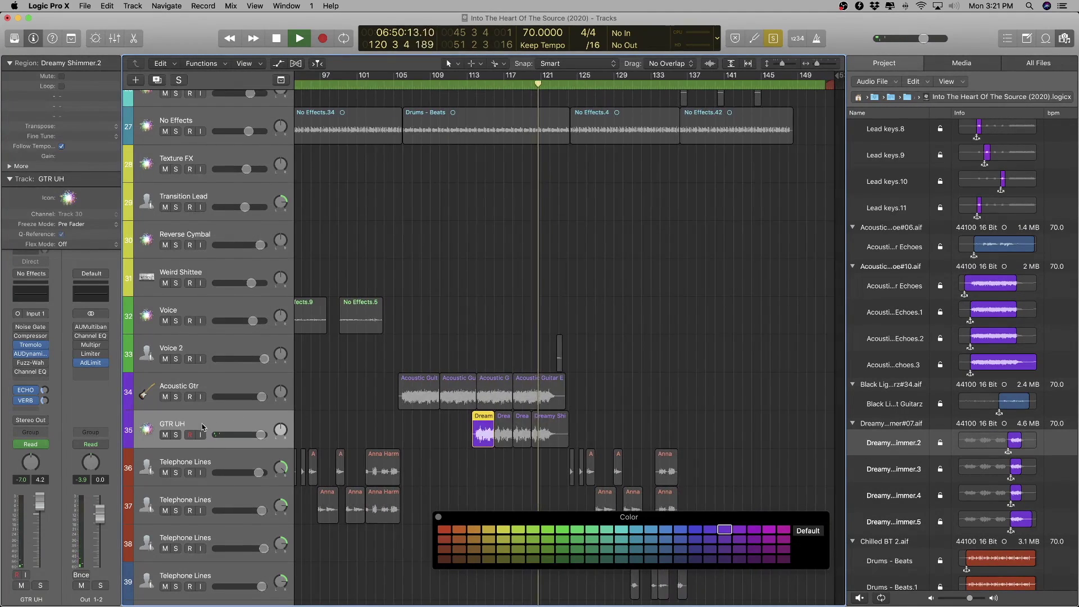
- Rename the GTR UH track as DREAMY GTR UH and check the new name in the mixer
click(186, 425)
double_click(185, 425)
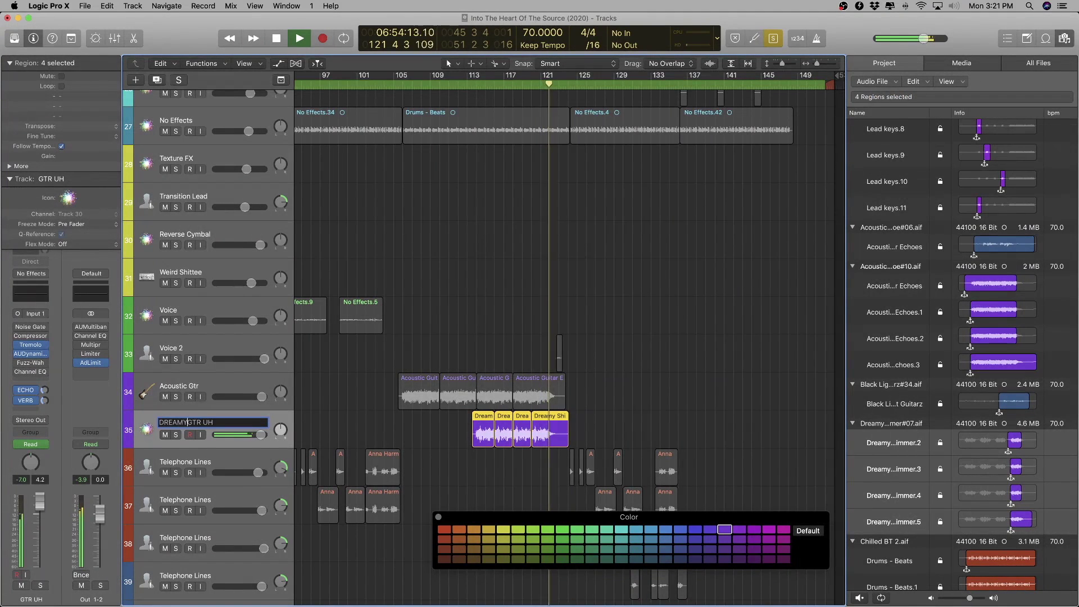
text(DREAMY)
key(Return)
key(x)
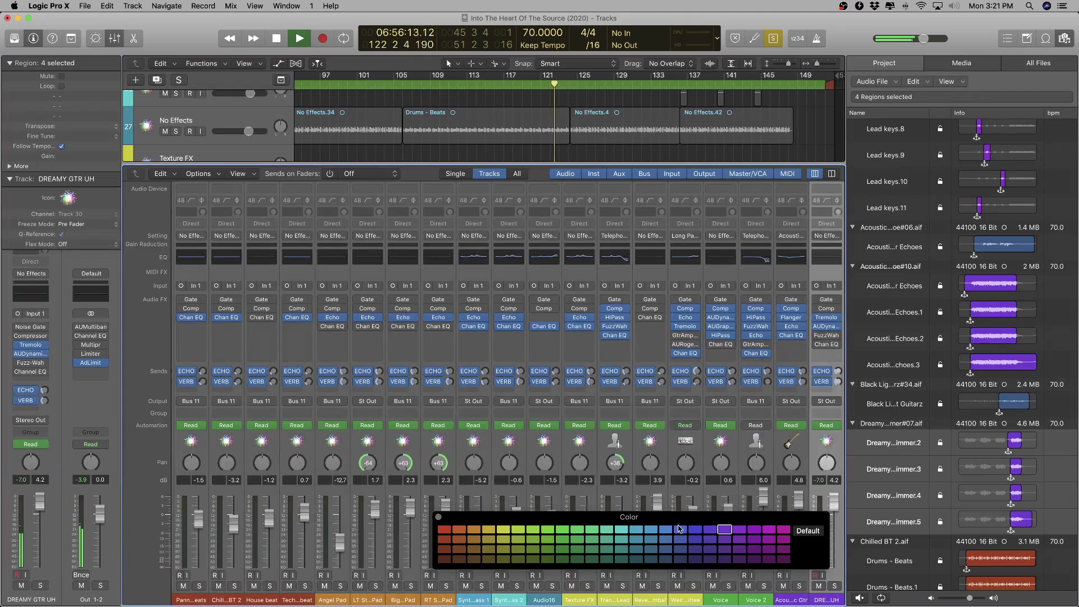
key(x)
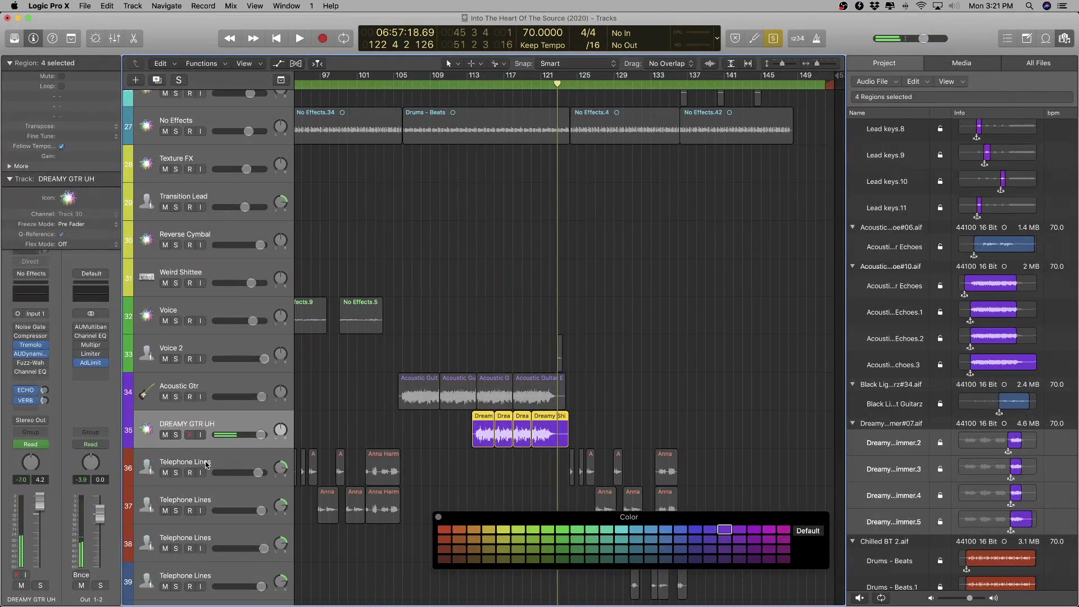
- Stop playback and audition the Telephone Lines track directly below DREAMY GTR UH soloed from about bar 72
click(206, 464)
scroll(337, 466, left, 15)
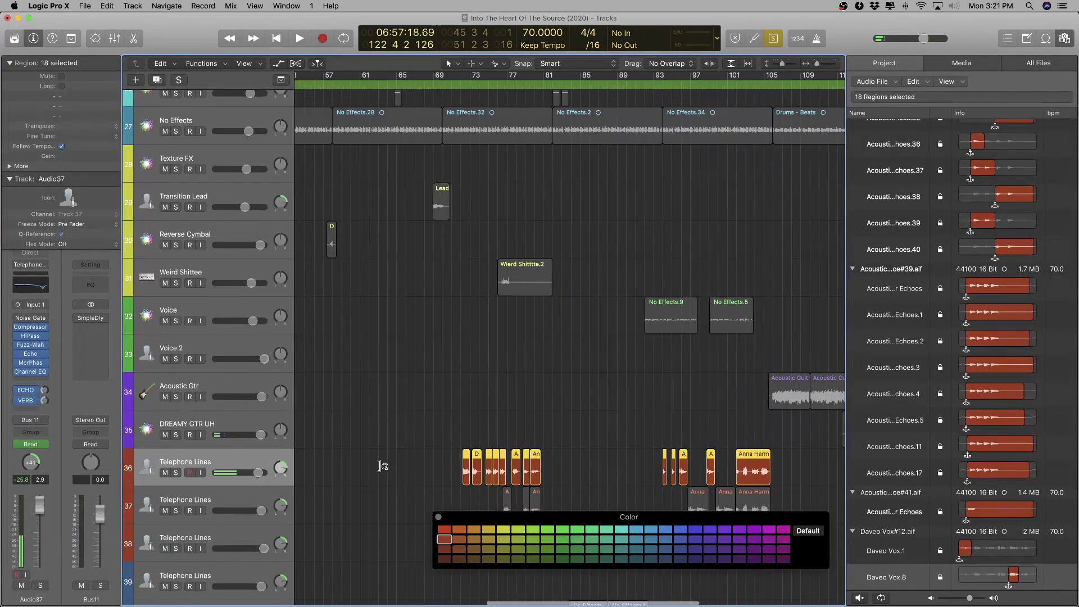
key(shift+space)
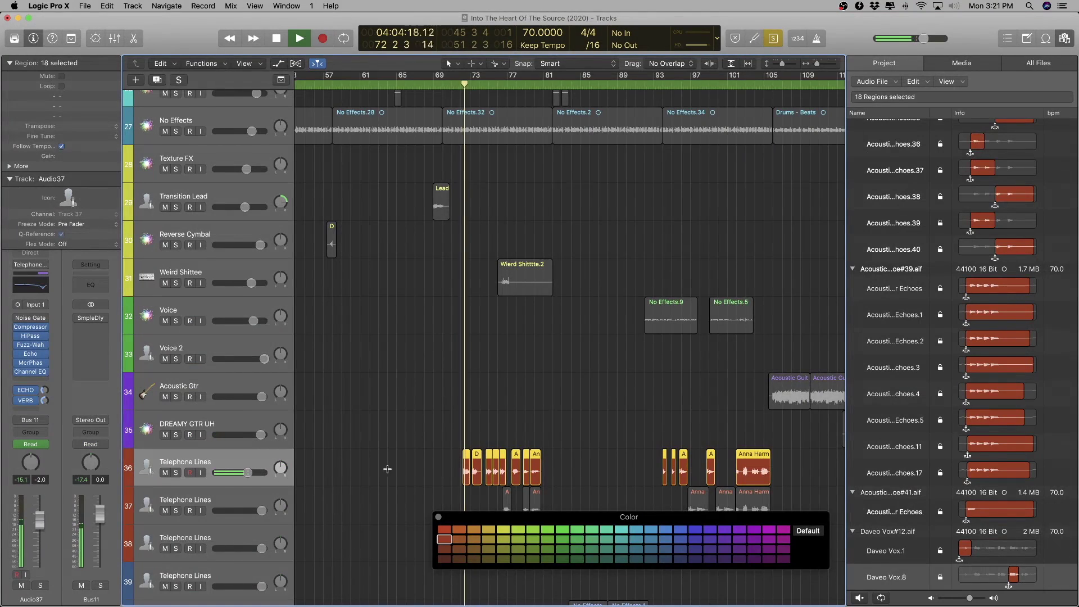
scroll(418, 470, up, 5)
scroll(417, 471, up, 4)
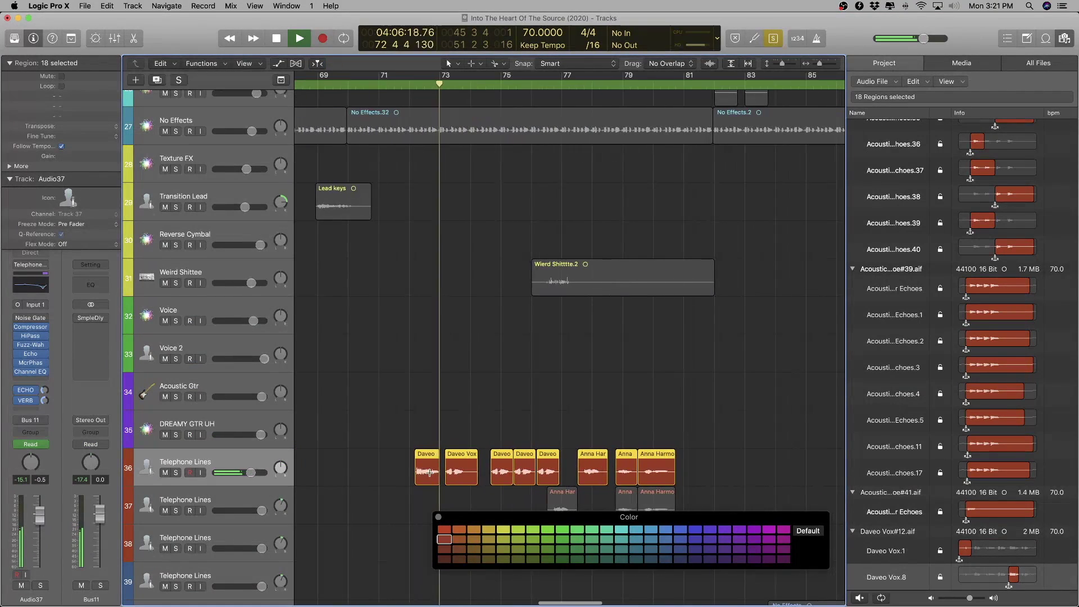
- Rename the first Telephone Lines track below DREAMY GTR UH with the vocalist's first name followed by Vox
scroll(408, 466, up, 5)
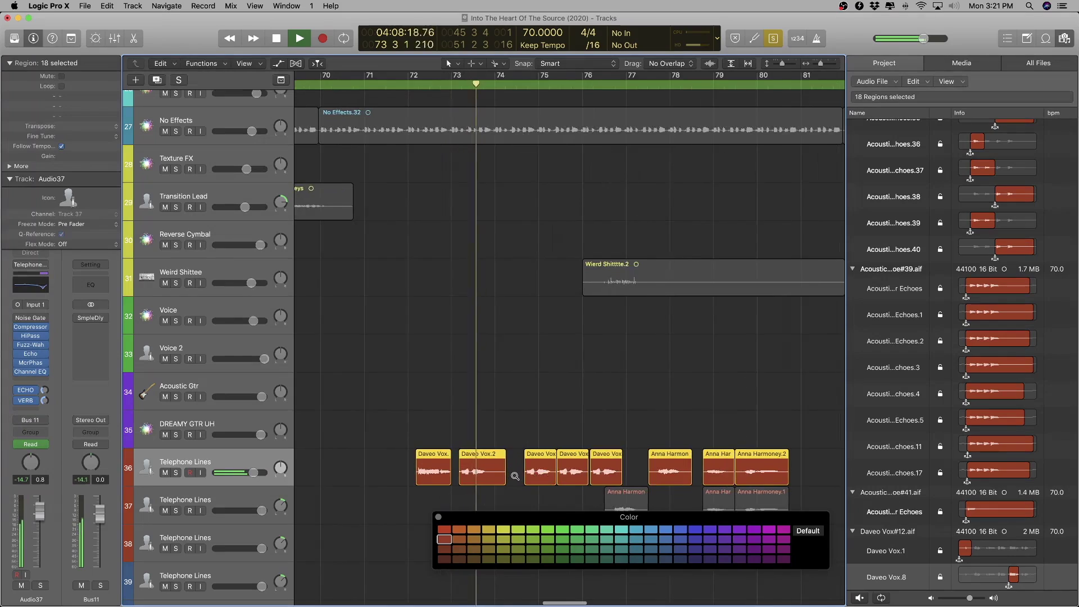
scroll(934, 530, down, 4)
scroll(393, 472, down, 3)
double_click(185, 462)
text(Dave Vox)
key(Return)
scroll(454, 404, down, 3)
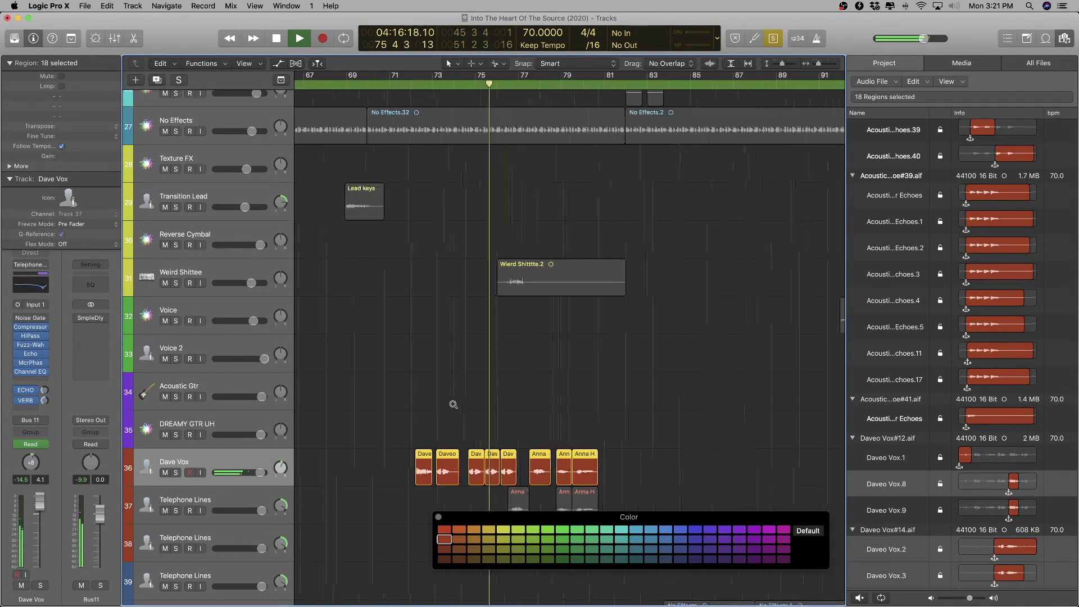
- Colour the renamed Vox track and all its regions bright green and check the track in the mixer
scroll(454, 404, down, 5)
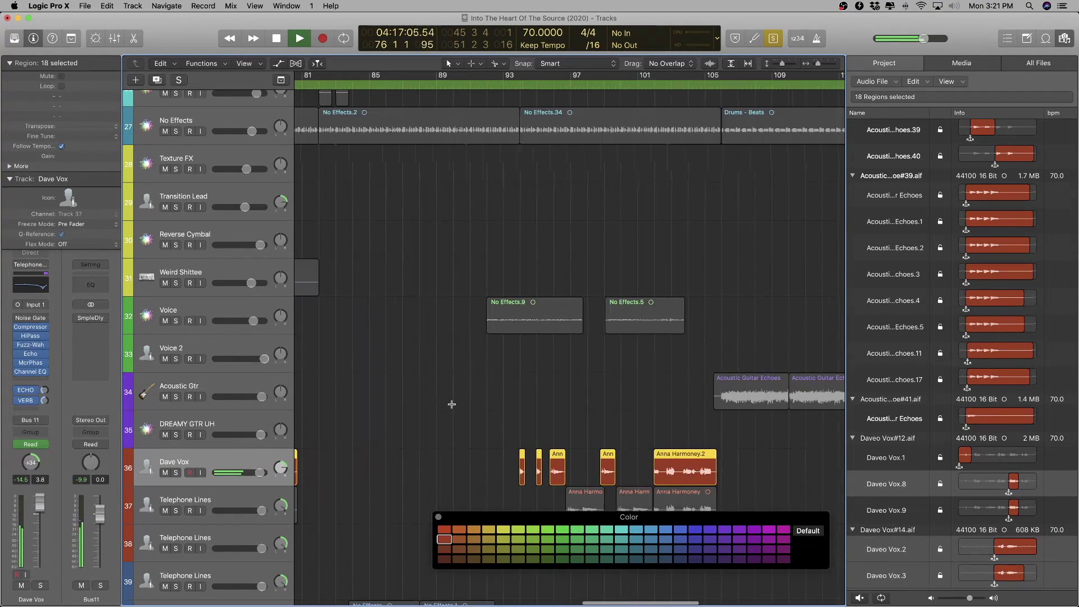
click(563, 529)
key(x)
key(x)
scroll(497, 490, down, 1)
scroll(497, 490, up, 5)
- Audition the Telephone Lines track on row 37 from its first region, and colour it and its regions bright green
click(189, 499)
scroll(458, 498, down, 3)
scroll(455, 495, right, 3)
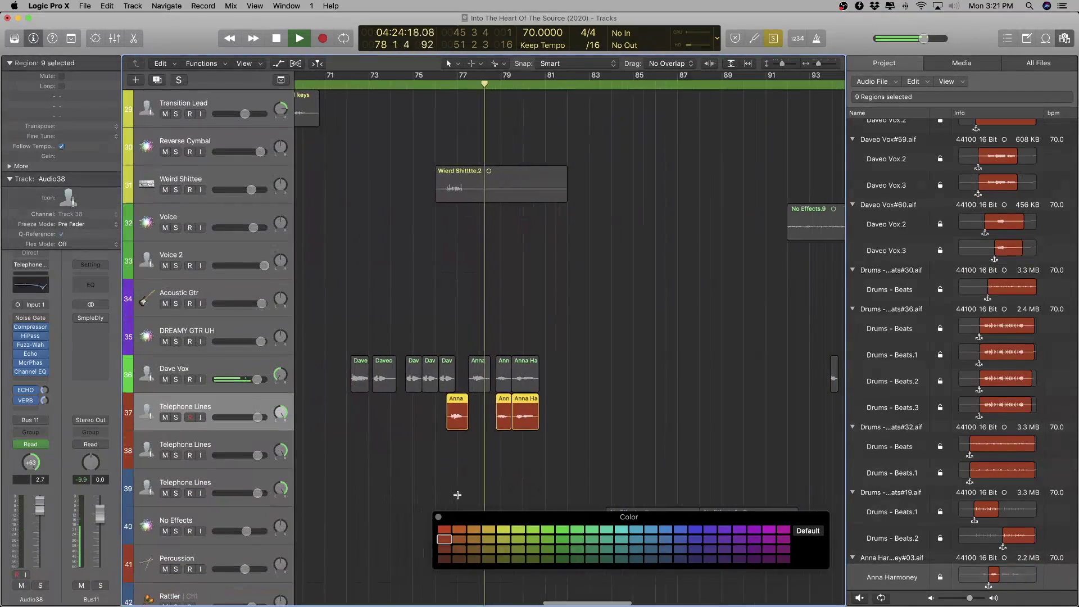
key(space)
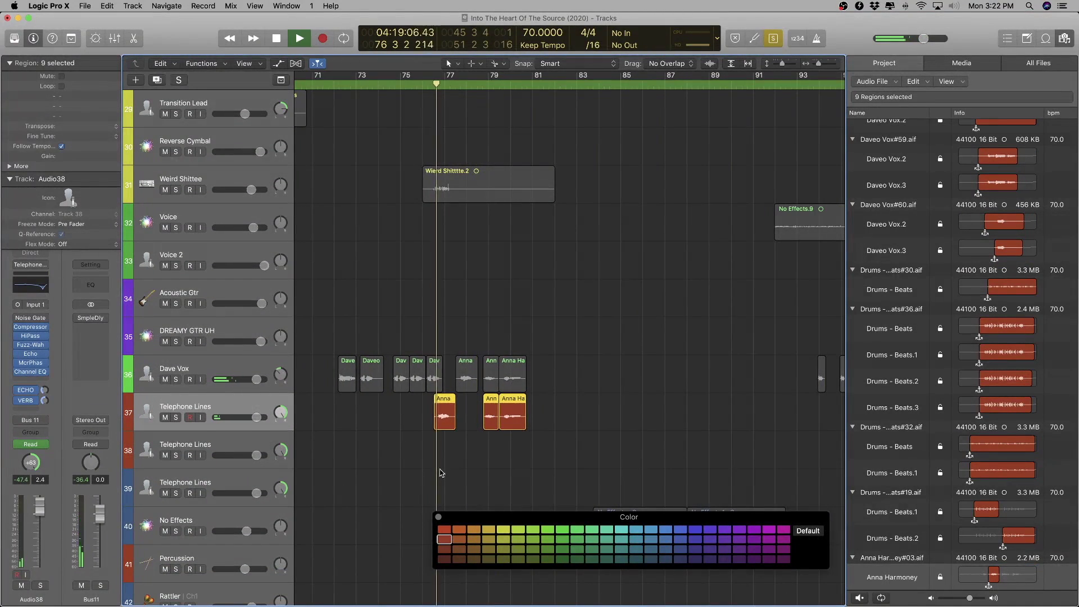
click(565, 531)
key(x)
key(x)
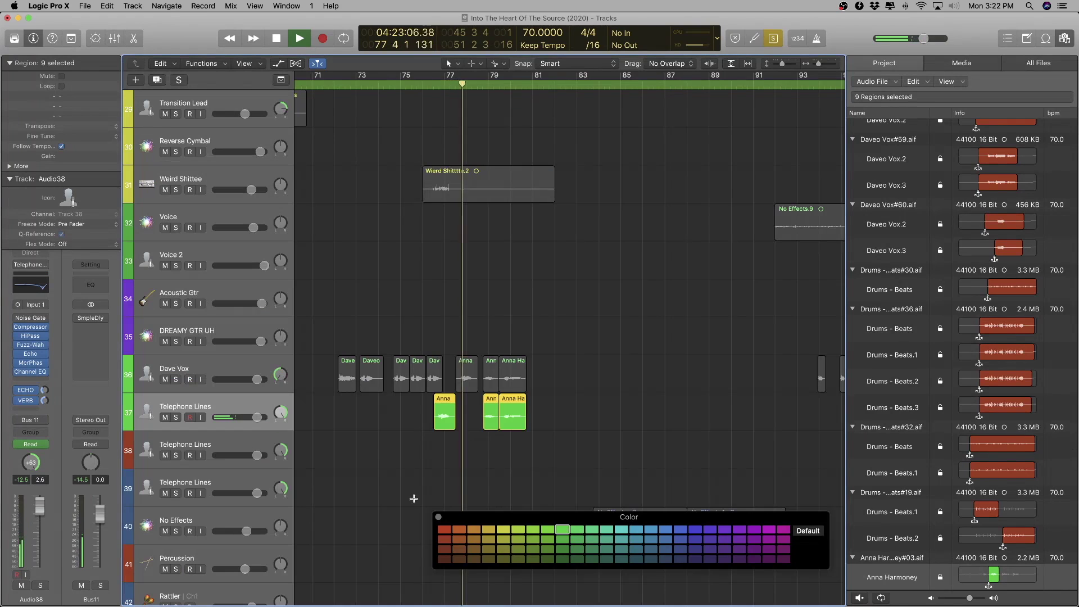
- Rename the green Telephone Lines track on row 37 with the harmony singer's first name
double_click(181, 402)
text(An)
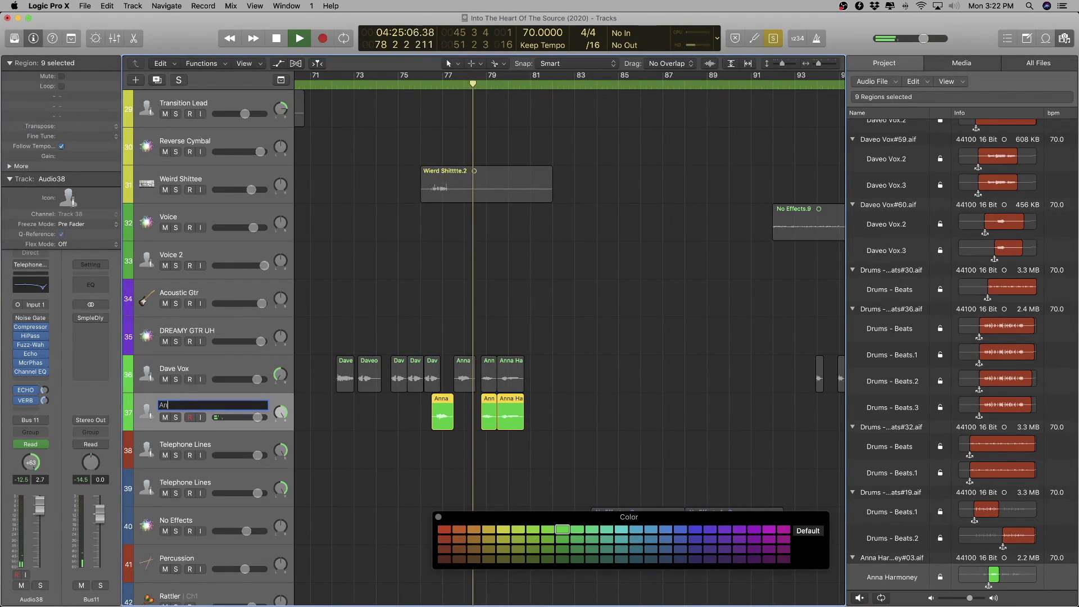
text(na)
key(Return)
- Audition the Telephone Lines track on row 38 from its first region, and colour it and its regions bright green
scroll(645, 468, up, 5)
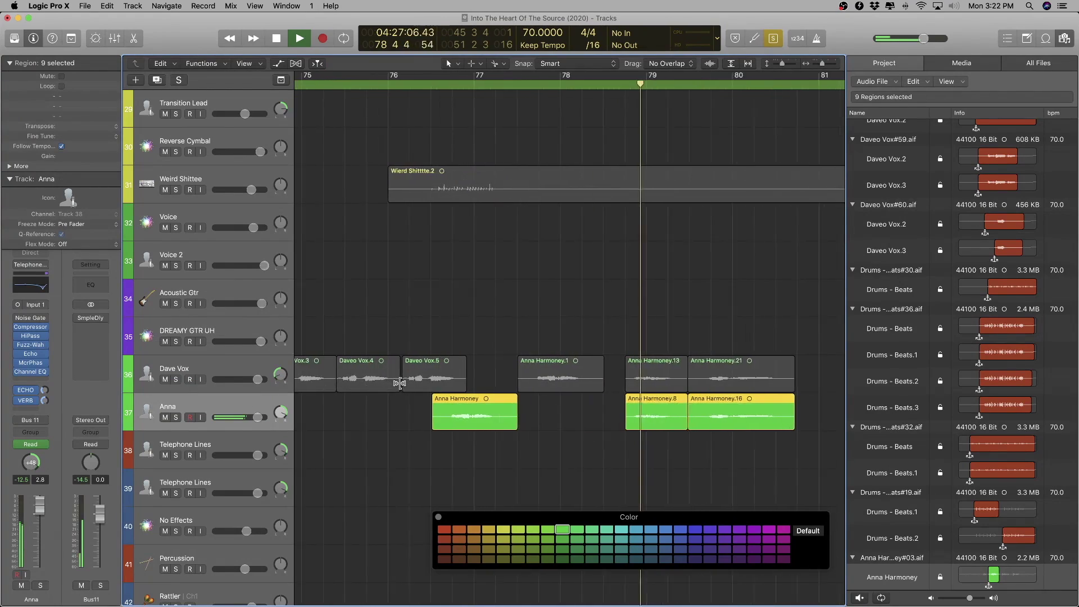
scroll(645, 467, down, 10)
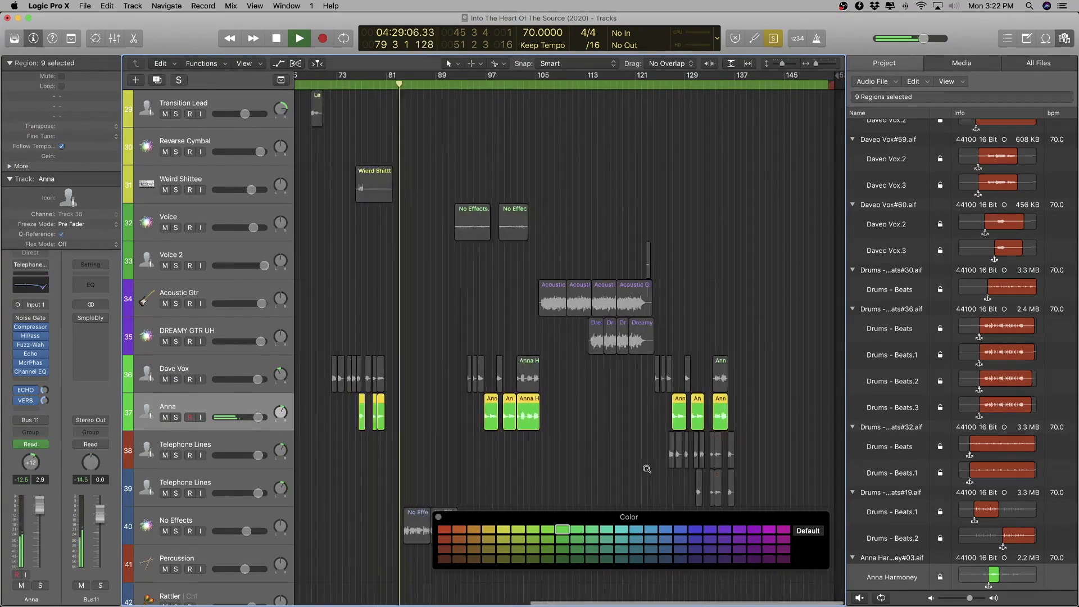
click(189, 448)
key(shift+Return)
scroll(632, 461, up, 6)
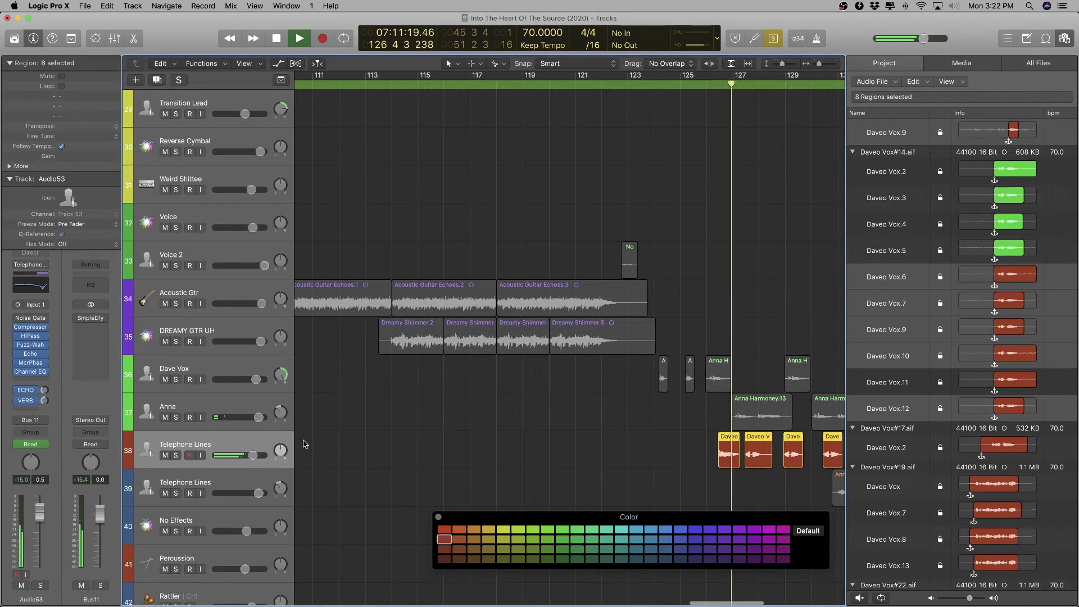
click(563, 529)
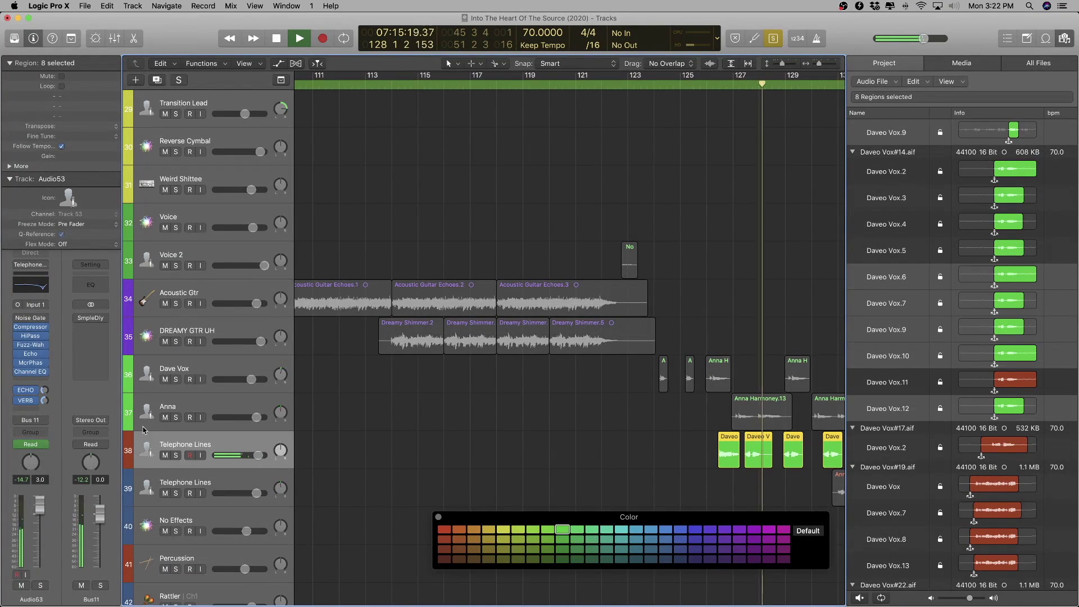
- Rename the track on row 38 with the lead vocalist's first name followed by Vox 2 and check the mixer
double_click(165, 442)
text(Dave Vox)
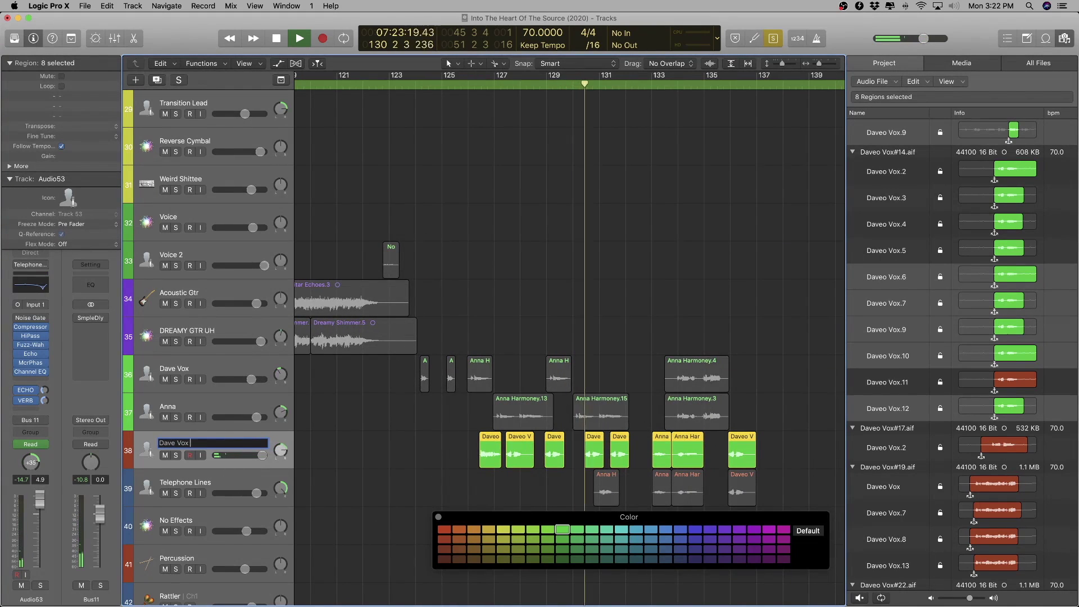
text(2)
key(Return)
key(x)
key(x)
- Audition the last Telephone Lines track from its first region, and colour it and its regions a slightly cooler bright green
key(space)
click(224, 478)
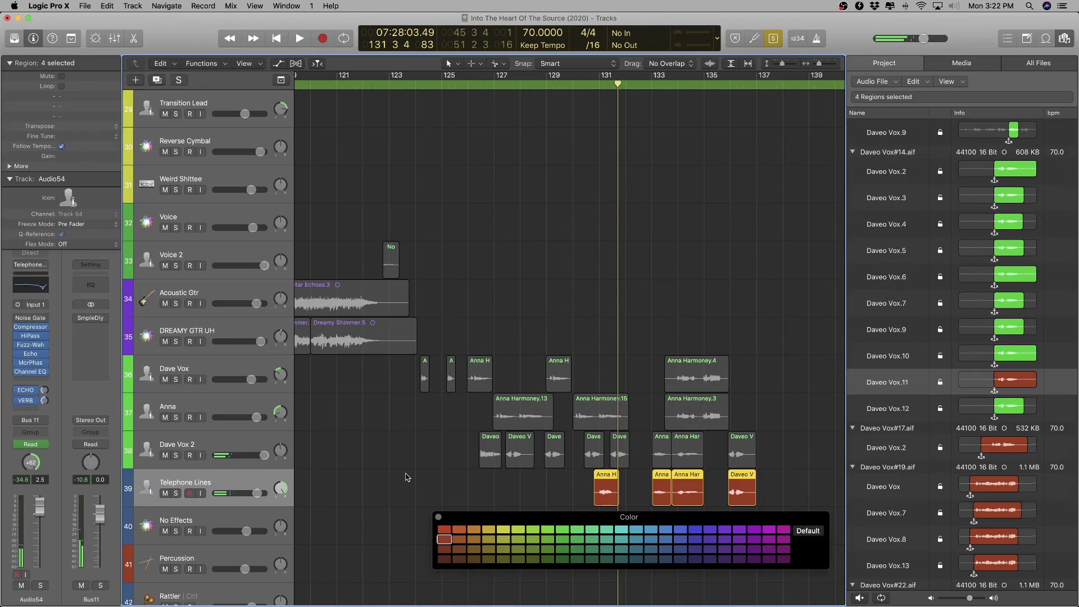
key(space)
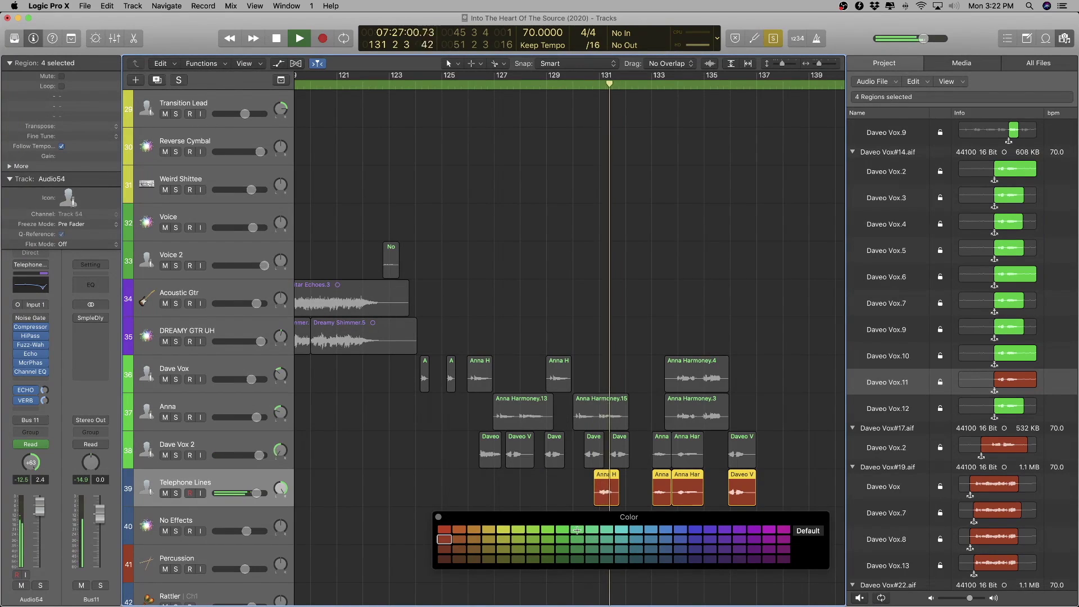
key(x)
key(x)
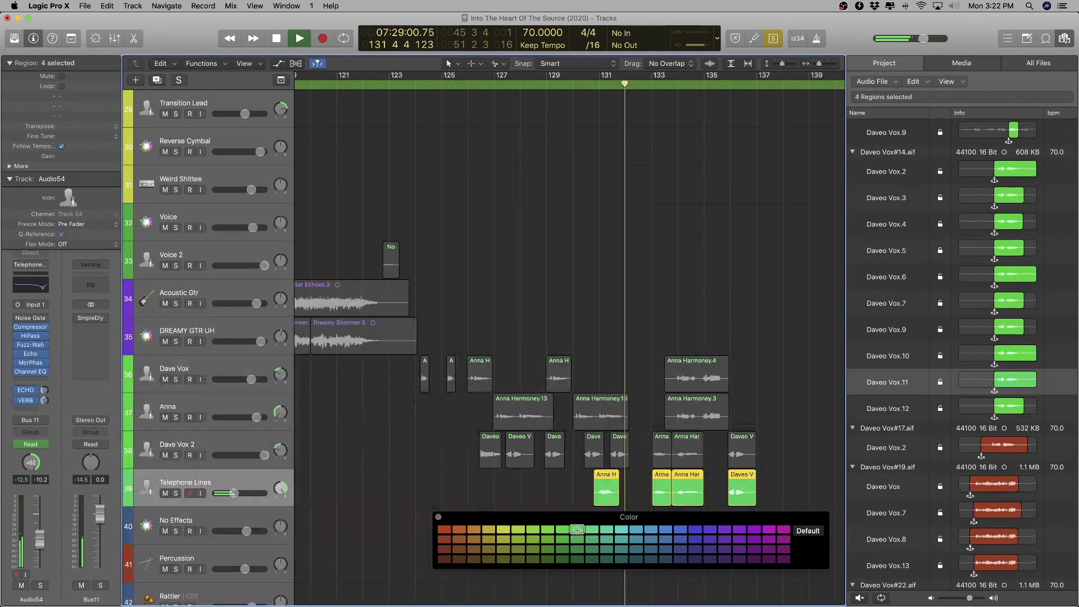
- Rename the last Telephone Lines track with the harmony singer's first name followed by 2
double_click(200, 481)
text(Anna 2)
key(Return)
- Audition the No Effects track on row 40 from the start of its first region
scroll(335, 432, down, 8)
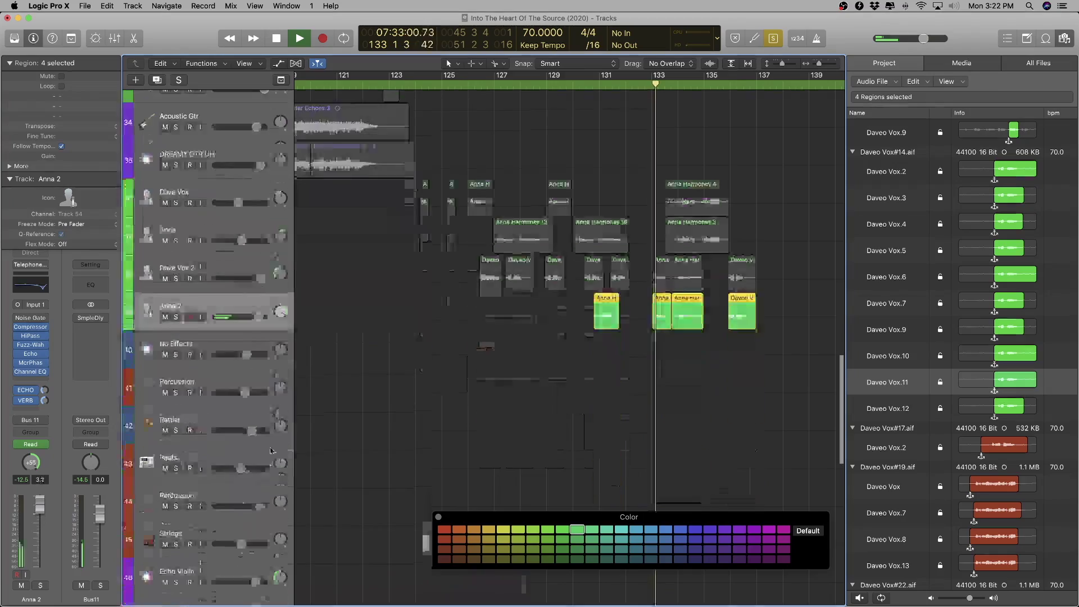
scroll(341, 425, left, 5)
scroll(387, 405, right, 3)
scroll(392, 404, right, 1)
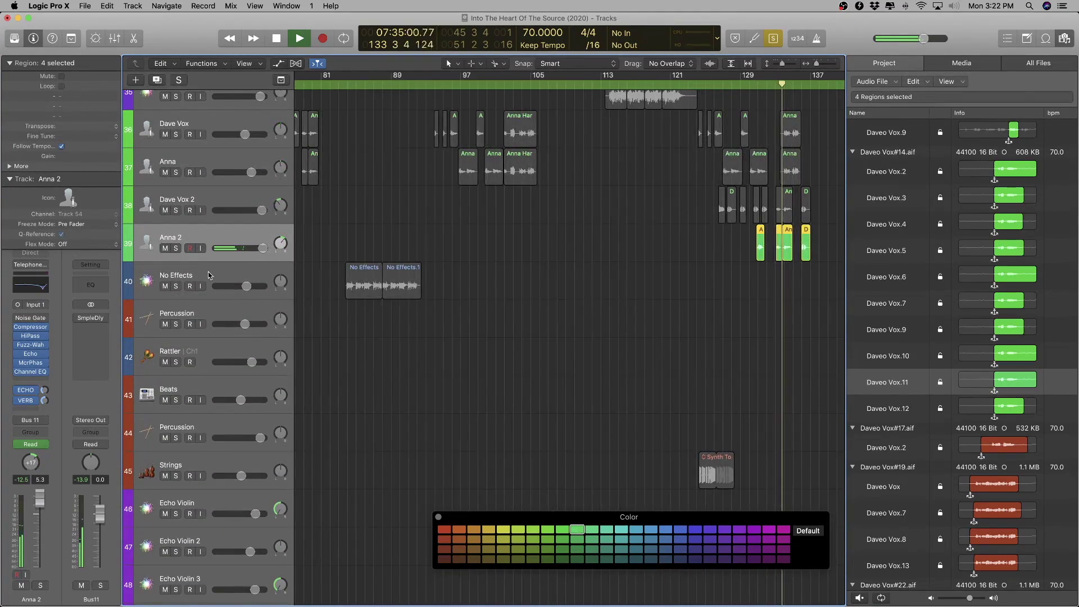
key(Down)
scroll(407, 334, right, 5)
key(space)
key(shift+space)
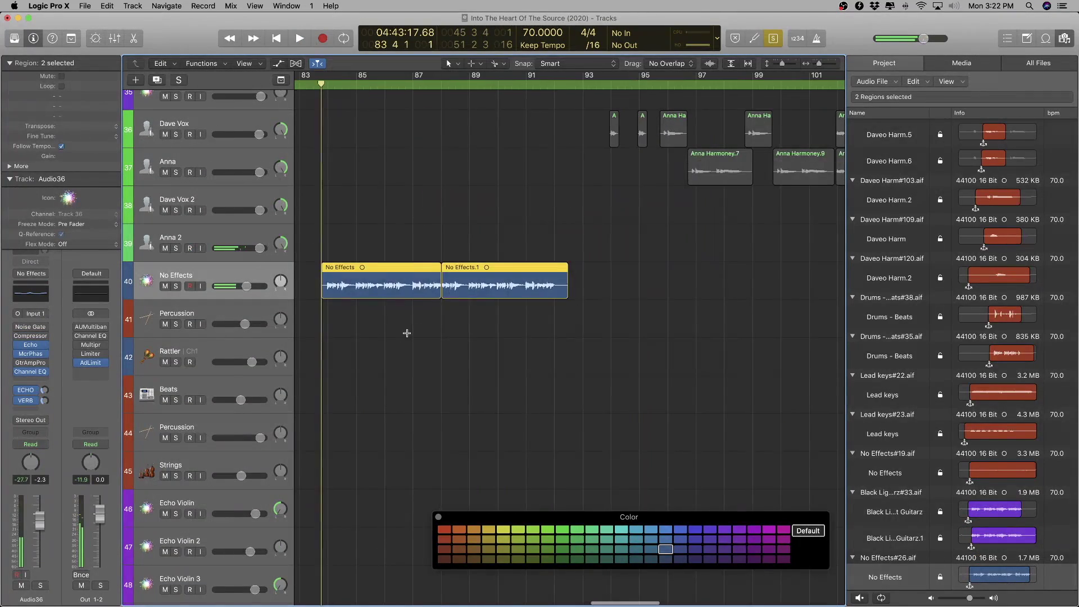
scroll(409, 337, right, 5)
scroll(409, 336, left, 3)
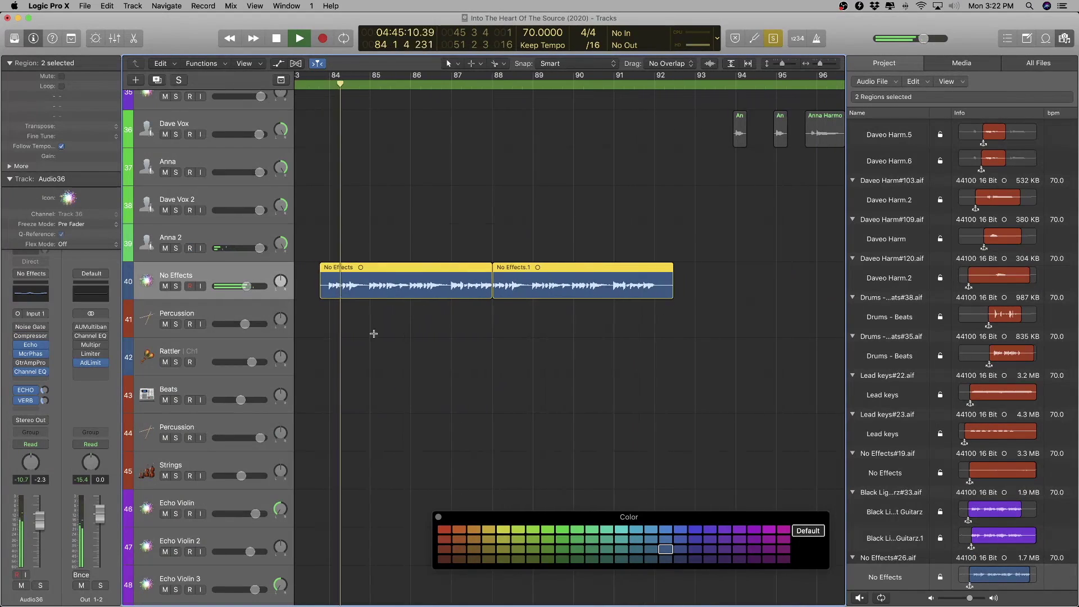
- Rename the No Effects track on row 40 as Picking Gtr
double_click(171, 274)
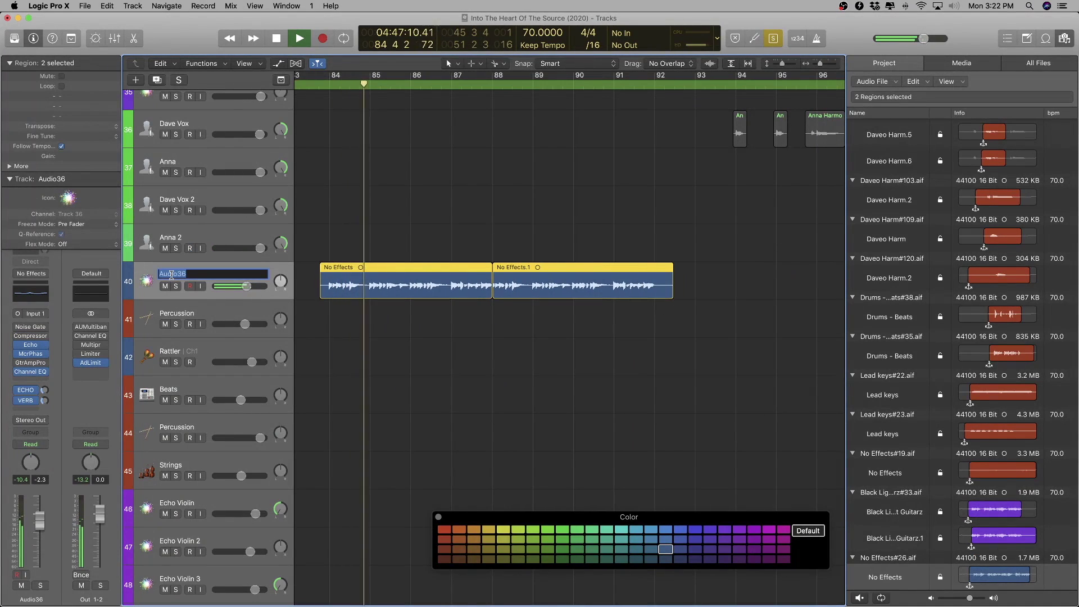
text(Picking )
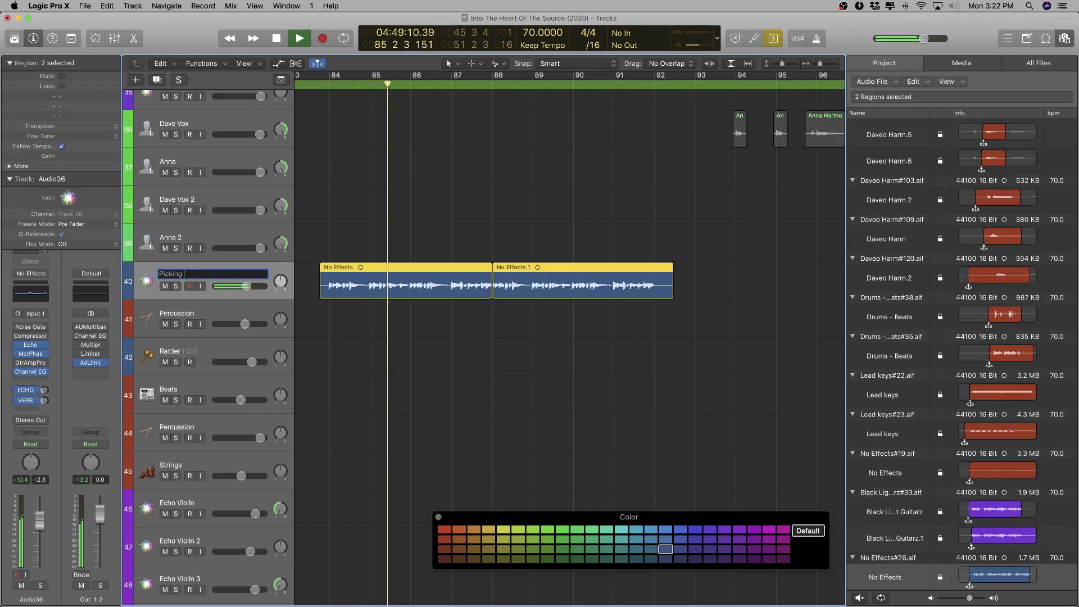
text(GTr)
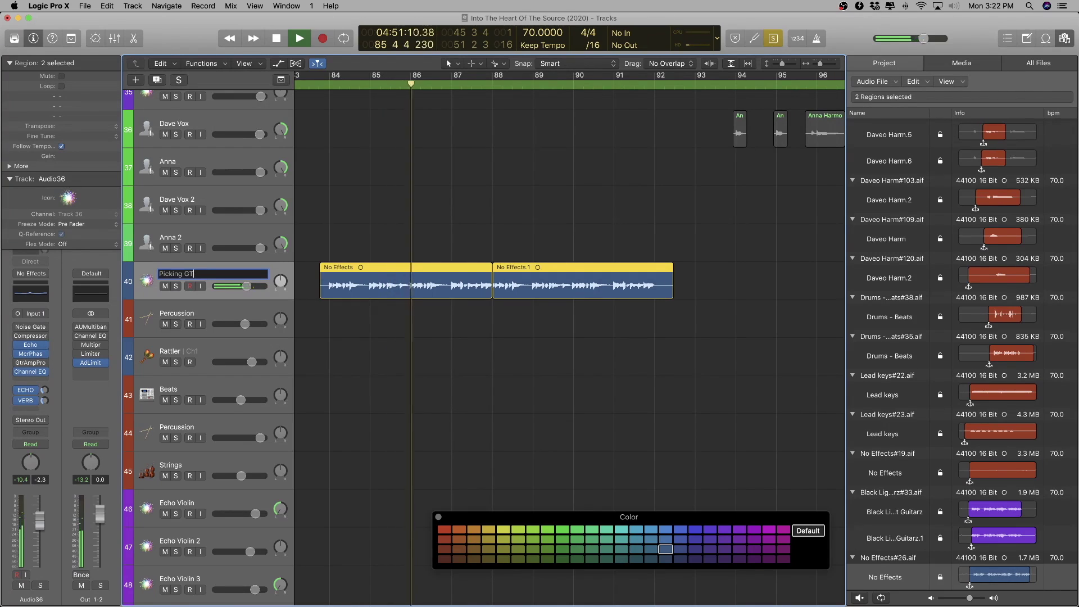
key(Return)
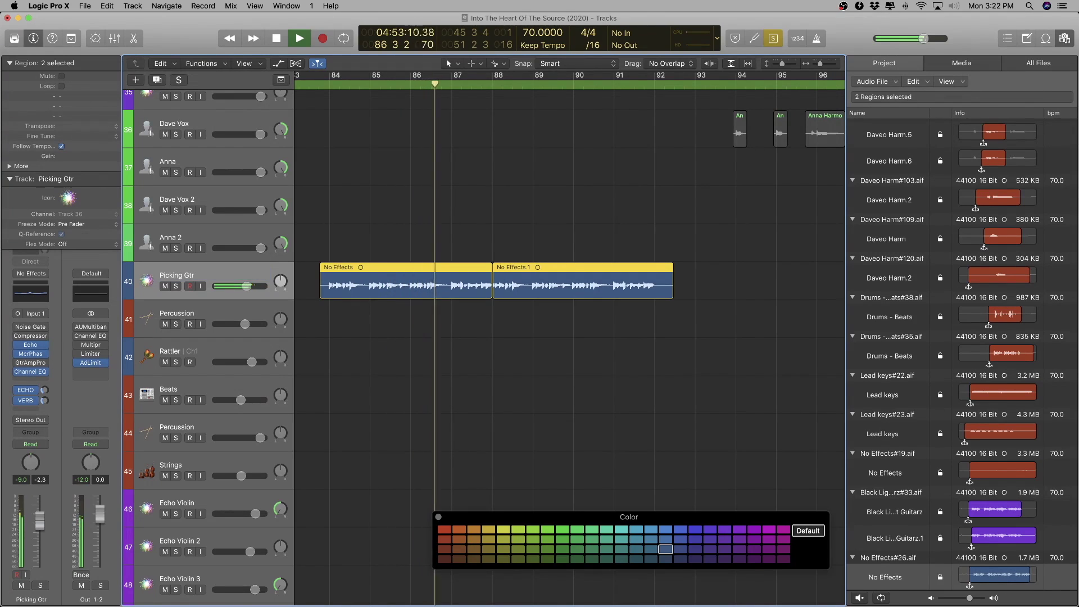
- Rename the source file No Effects#26.aif in the project audio list as Picking Gtr
scroll(881, 481, down, 3)
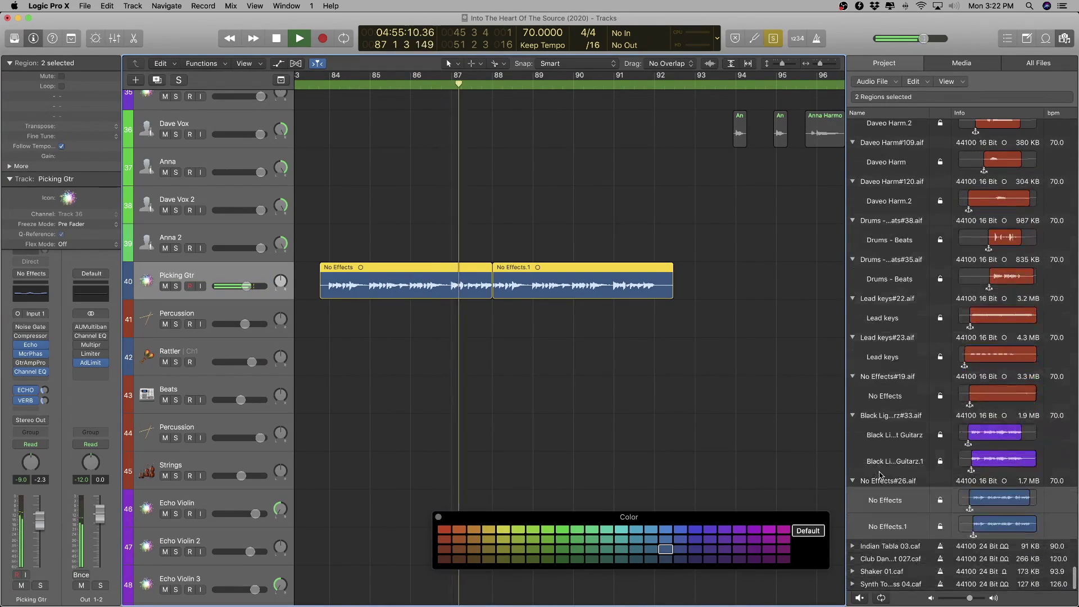
click(881, 481)
double_click(881, 481)
text(Po)
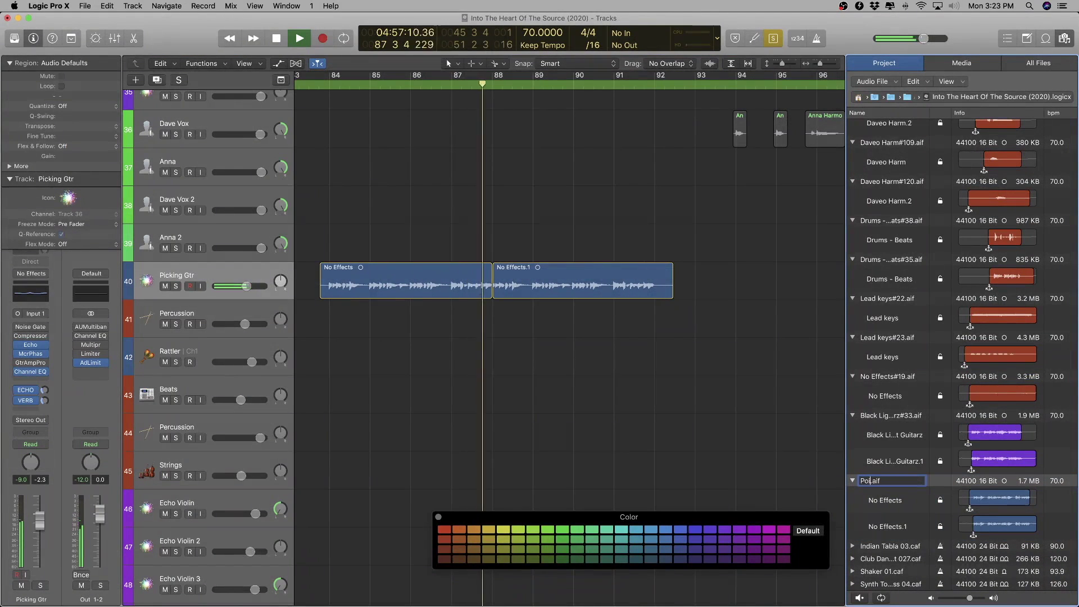
key(BackSpace)
text(icking Gtr)
key(Return)
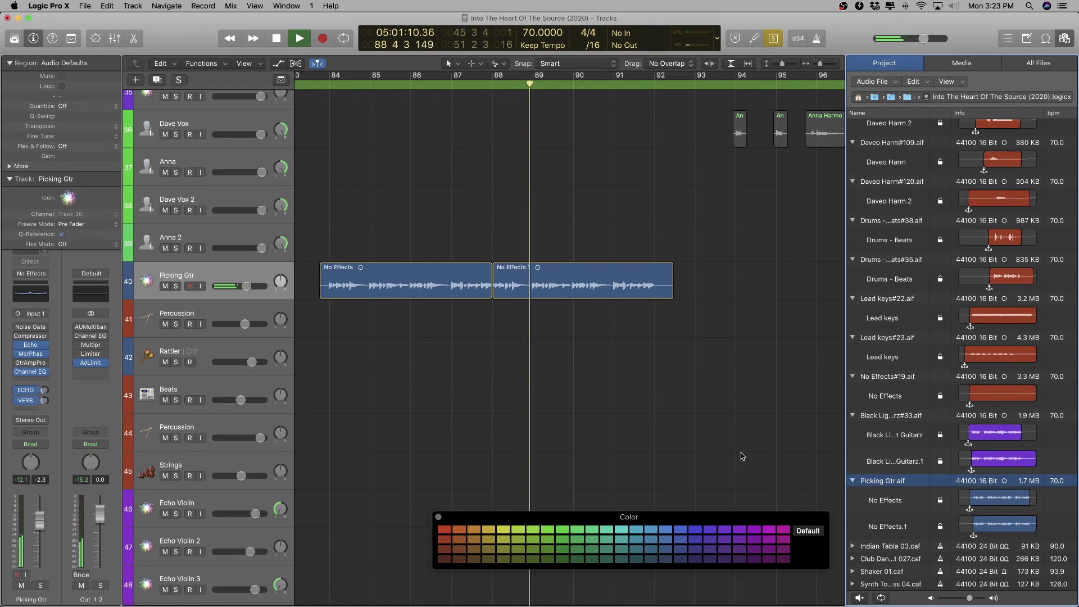
- Colour the Picking Gtr track and its two regions bright purple and stop playback
click(195, 279)
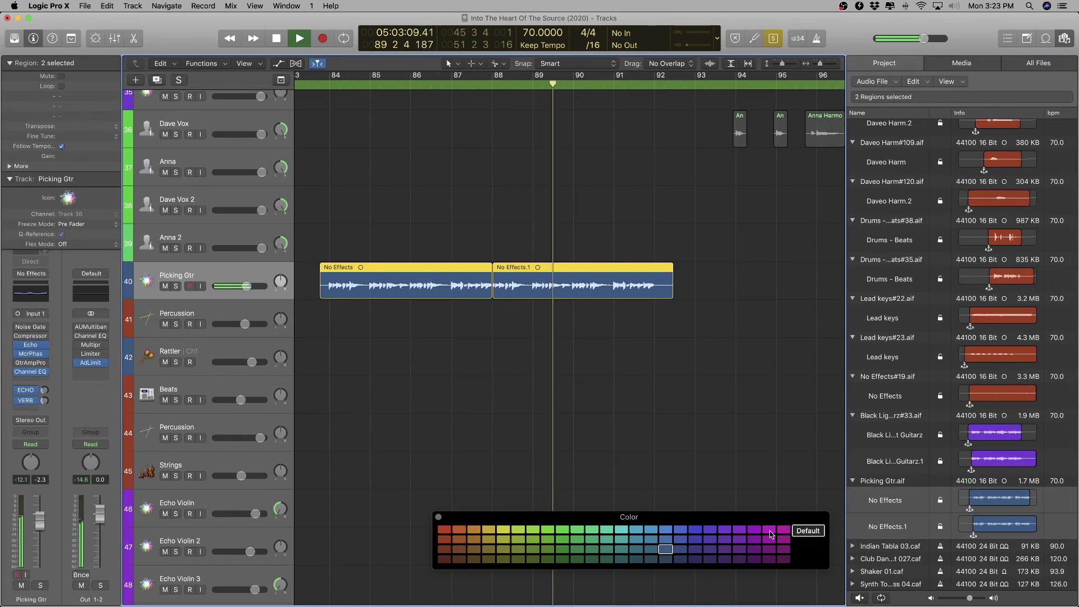
click(742, 530)
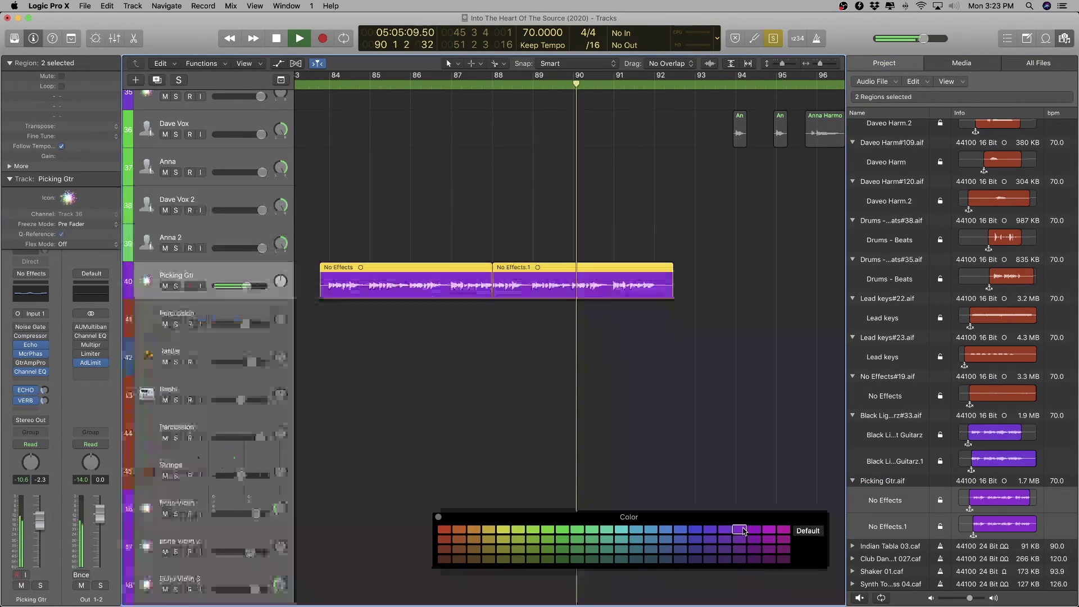
key(space)
- Audition the Percussion track directly below Picking Gtr from its first Indian Tabla 03 region at bar 46
click(194, 306)
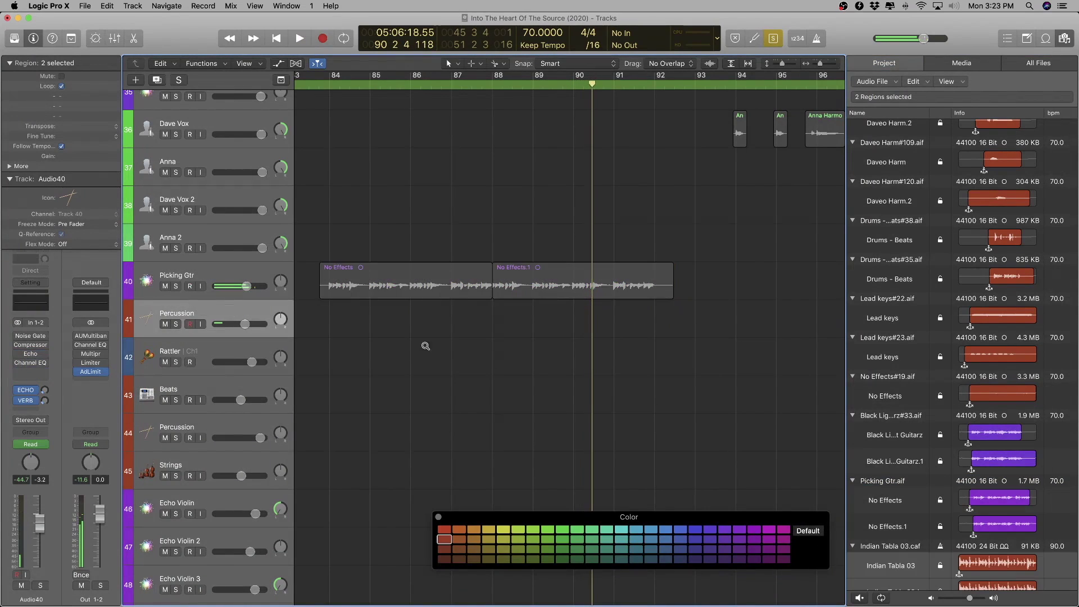
ctrl+alt+click(428, 344)
ctrl+alt+click(484, 355)
key(shift+space)
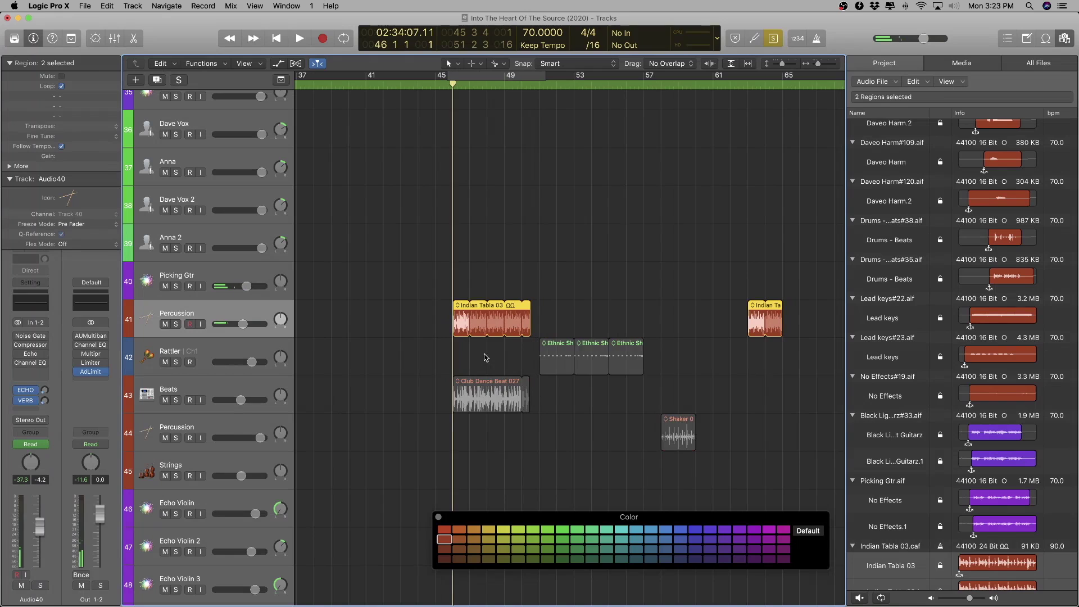
key(ctrl+s)
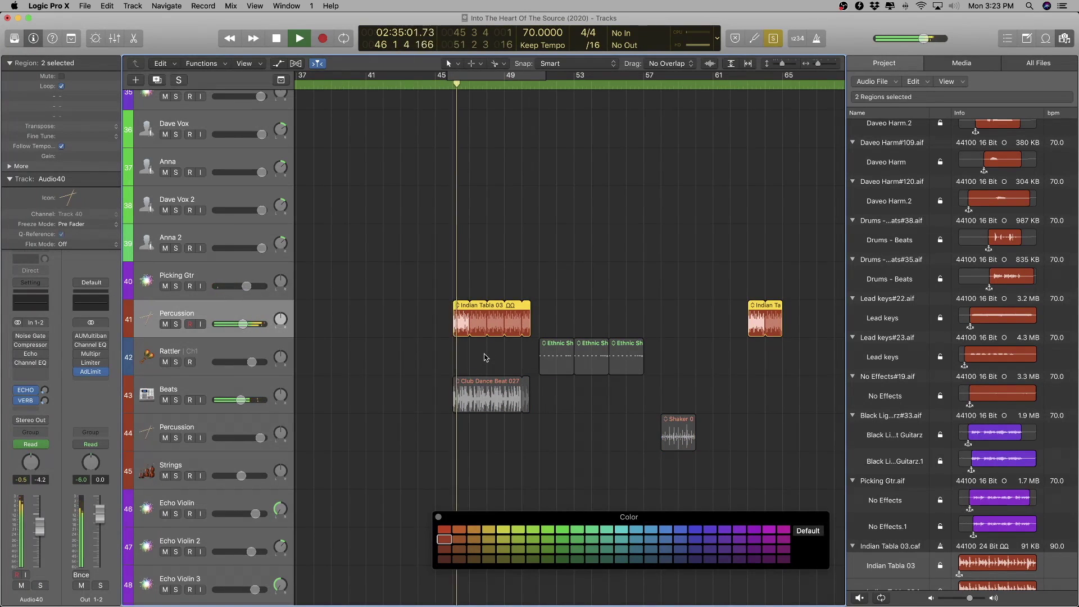
ctrl+alt+click(485, 357)
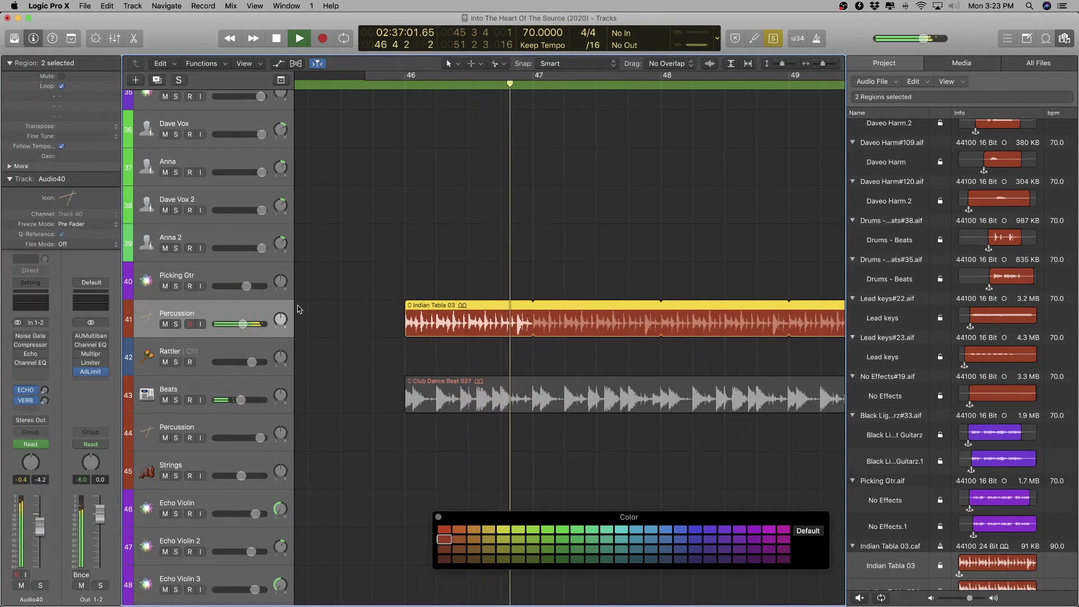
- Stop playback and colour the Percussion track's Indian Tabla 03 regions dark red
scroll(596, 344, down, 5)
key(super+Left)
key(super+Left)
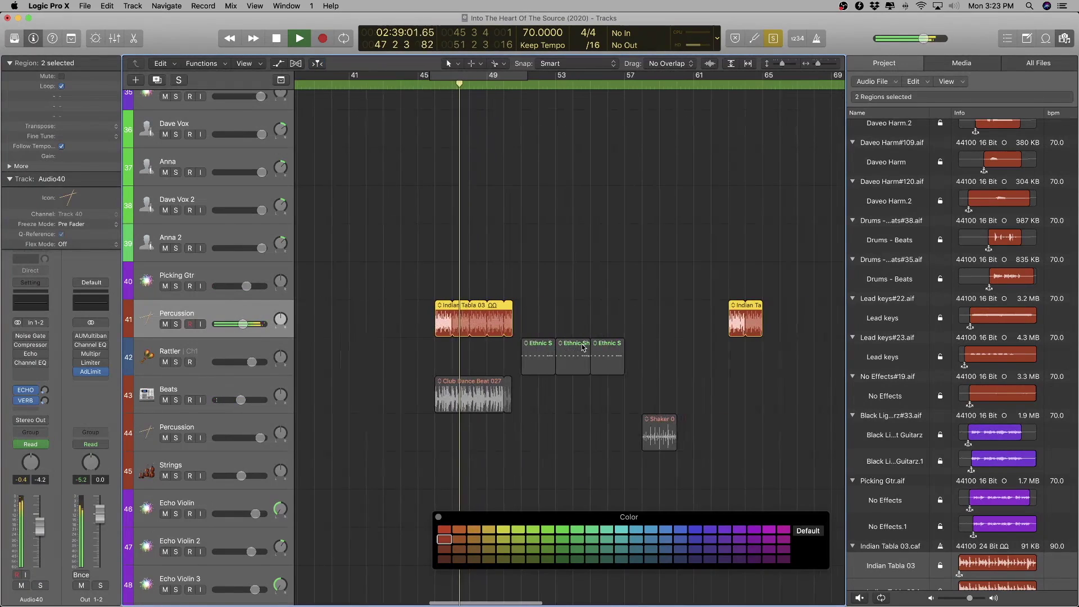
key(space)
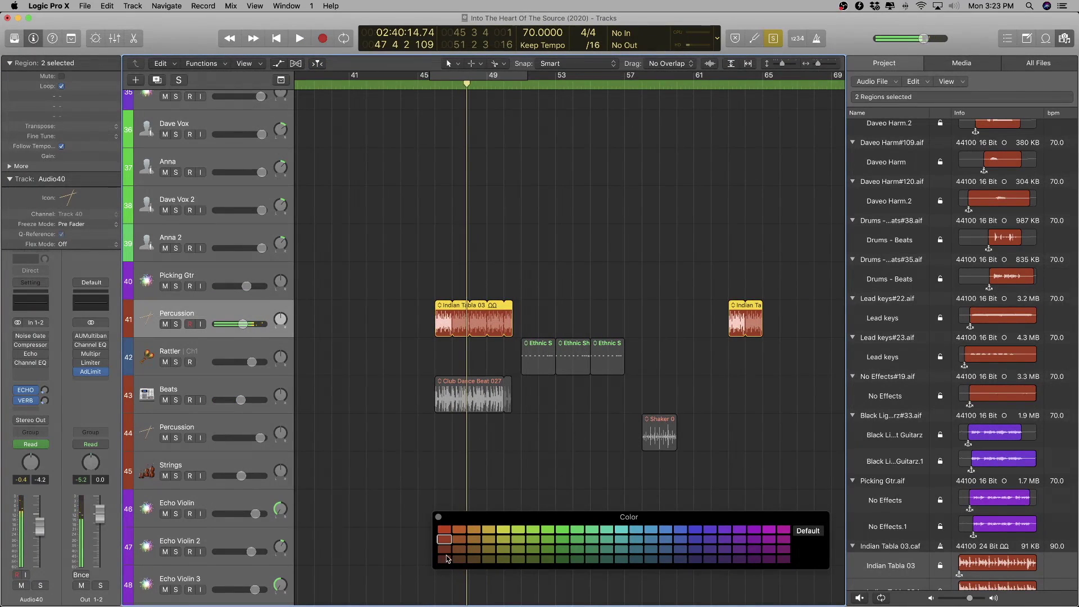
click(444, 549)
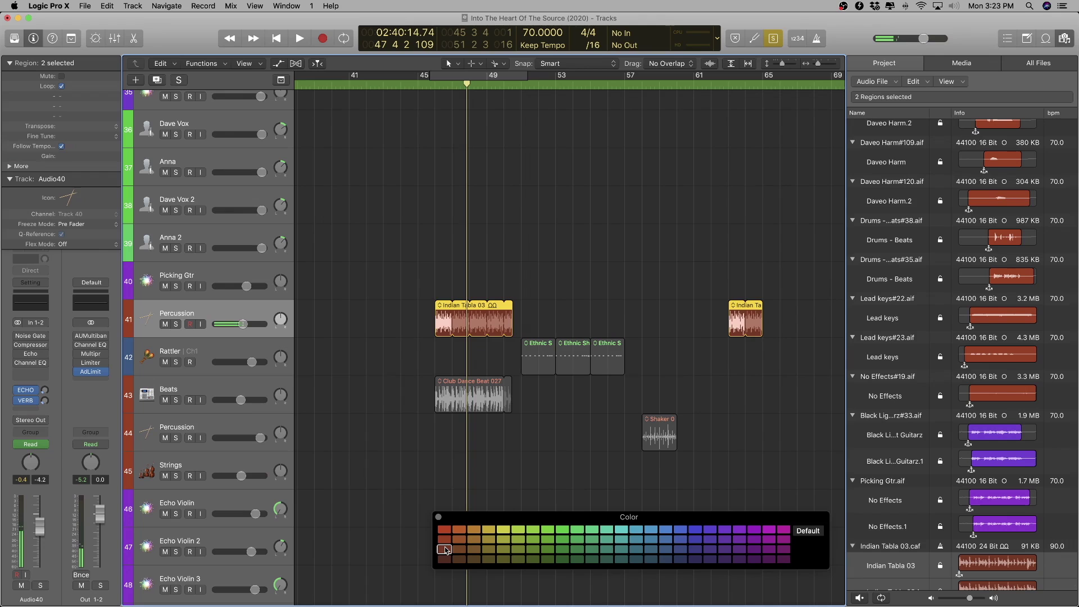
- Rename the Percussion track directly below Picking Gtr as Tabla
key(x)
key(x)
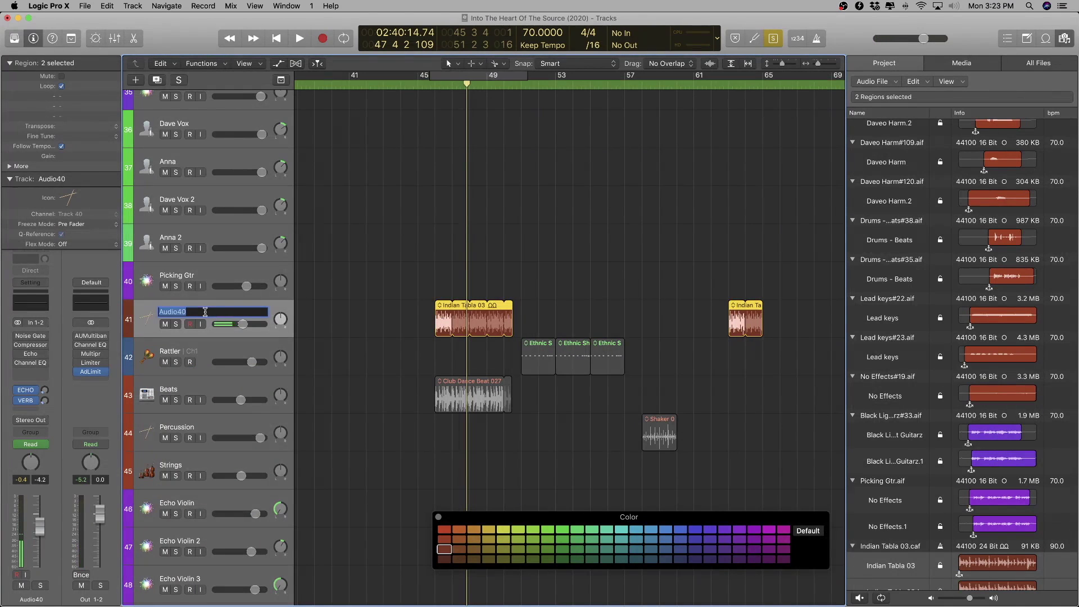
text(Tabla)
key(Return)
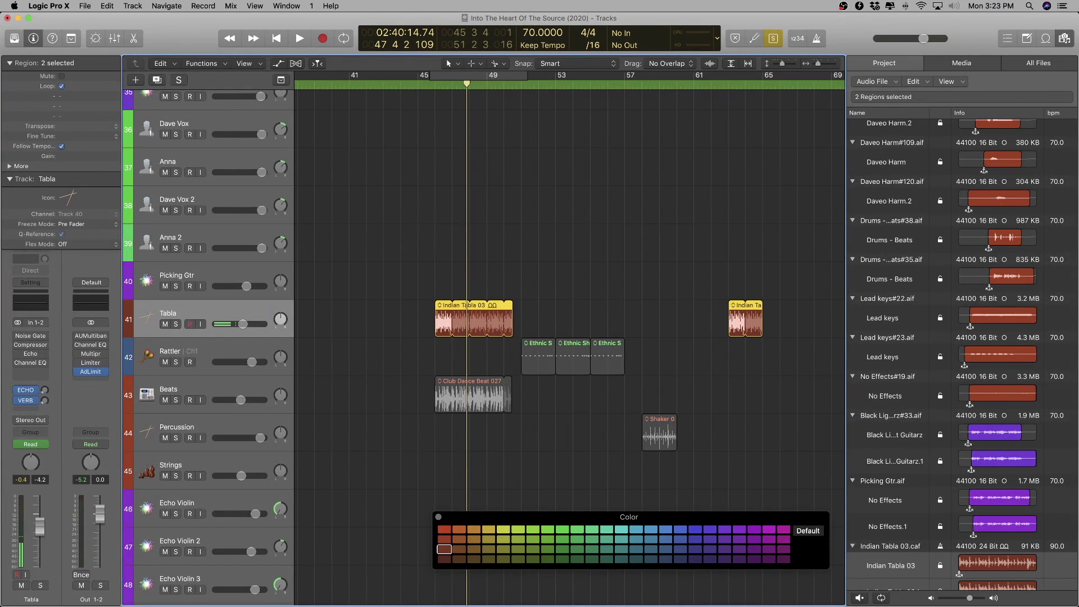
- Lower the gain of the Tabla track's two selected regions to -9.0 dB and play them briefly to check the level
key(super+Right)
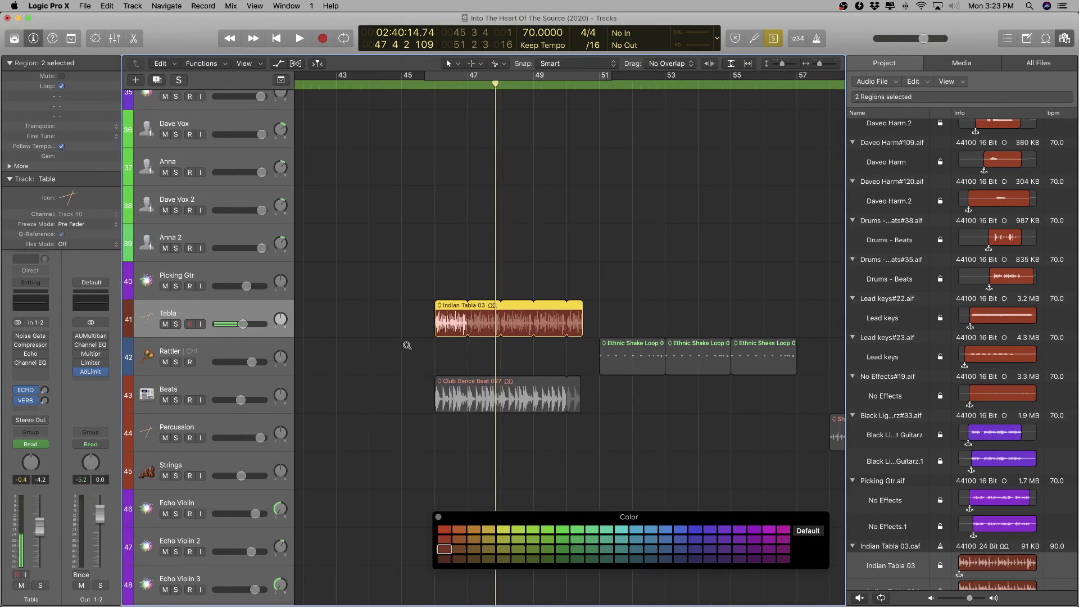
drag(78, 186, 80, 287)
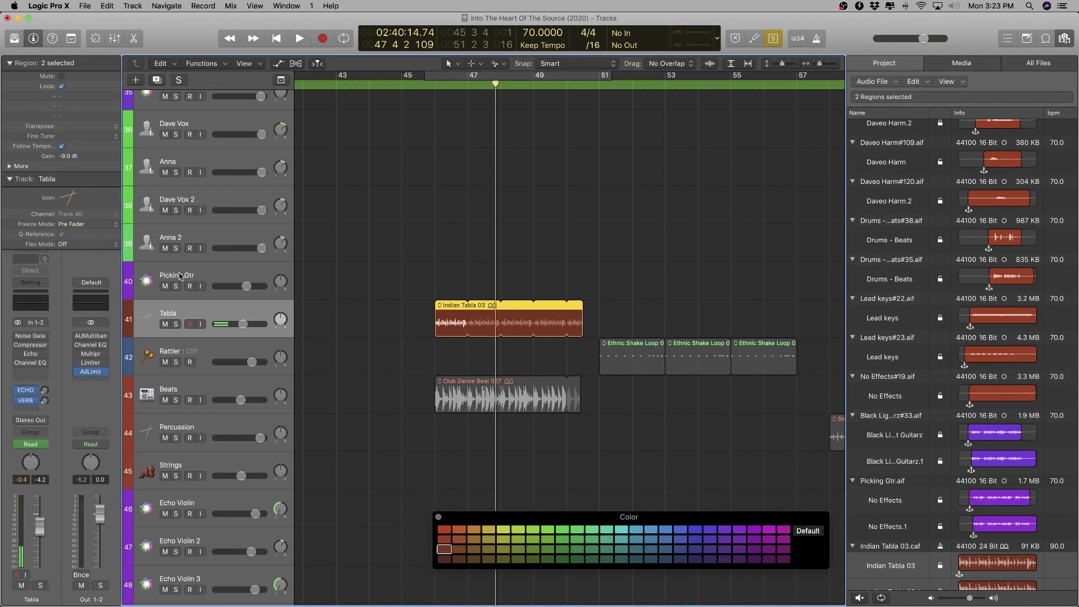
key(space)
scroll(440, 279, down, 5)
scroll(440, 280, up, 4)
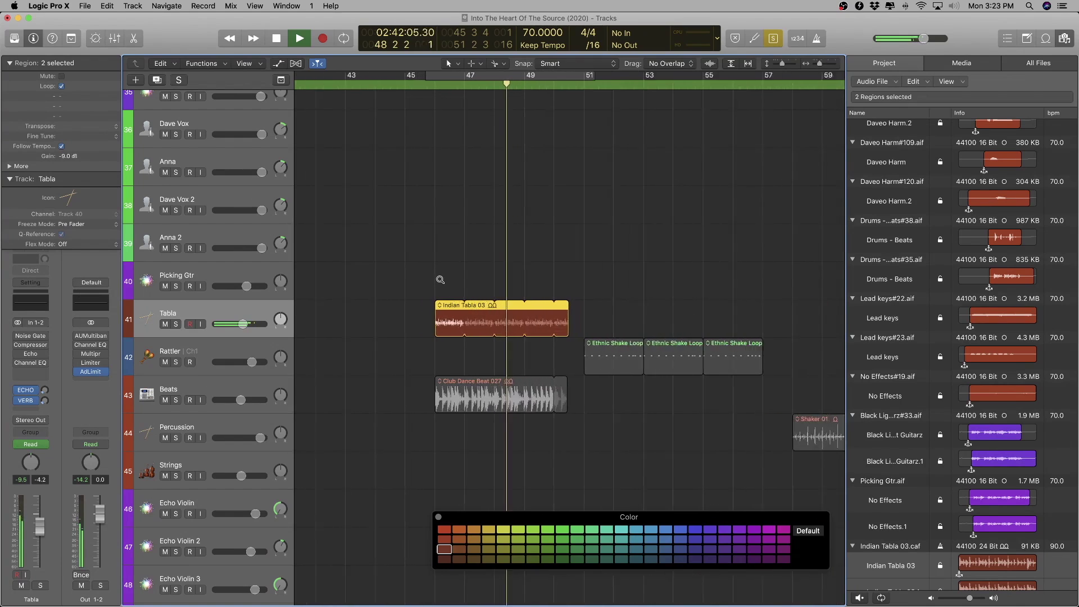
scroll(440, 279, up, 1)
key(space)
- Audition the Rattler track from its first Ethnic Shake Loop 01 region at bar 51 and colour its three regions dark red
click(214, 353)
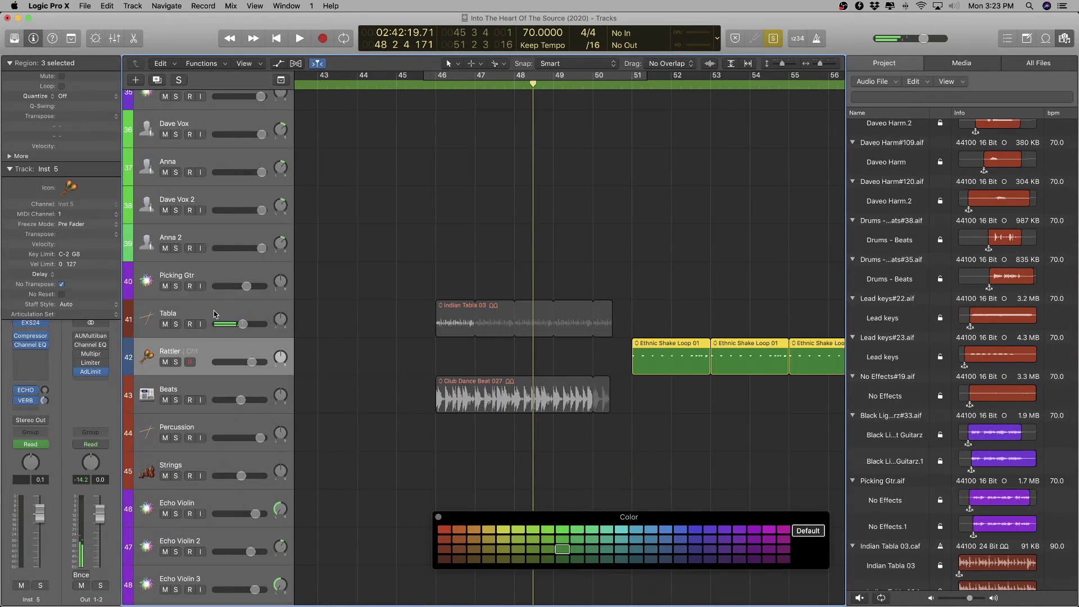
key(shift+Return)
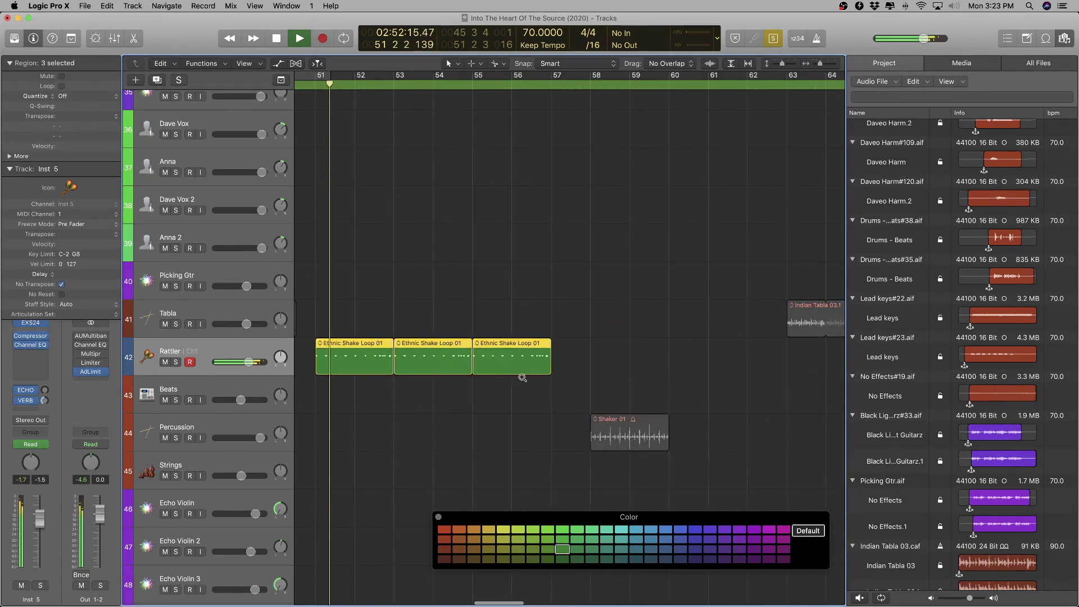
scroll(522, 378, down, 5)
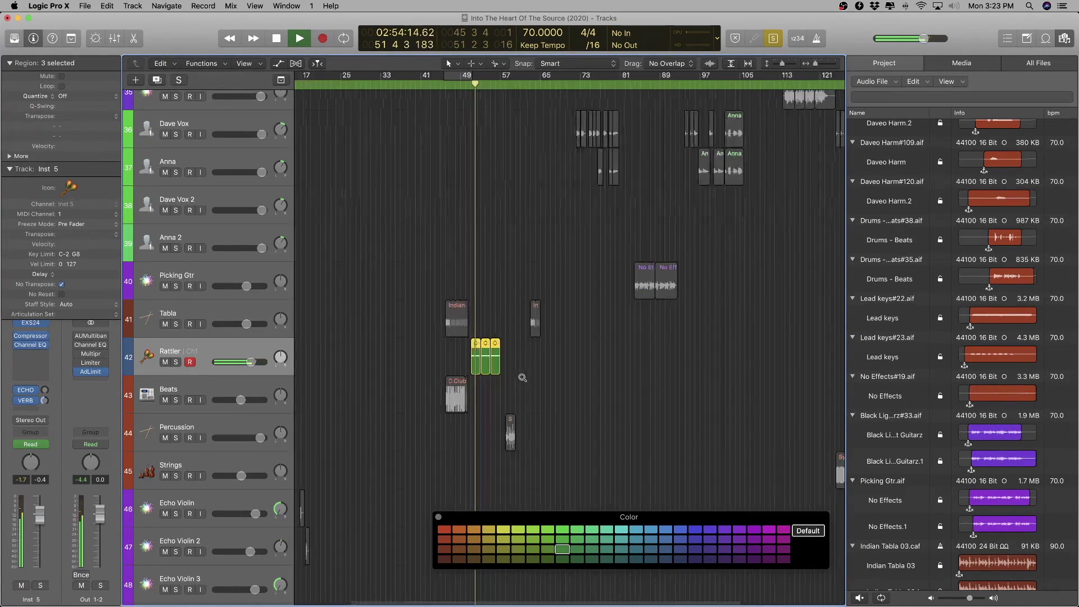
scroll(522, 378, up, 5)
click(445, 549)
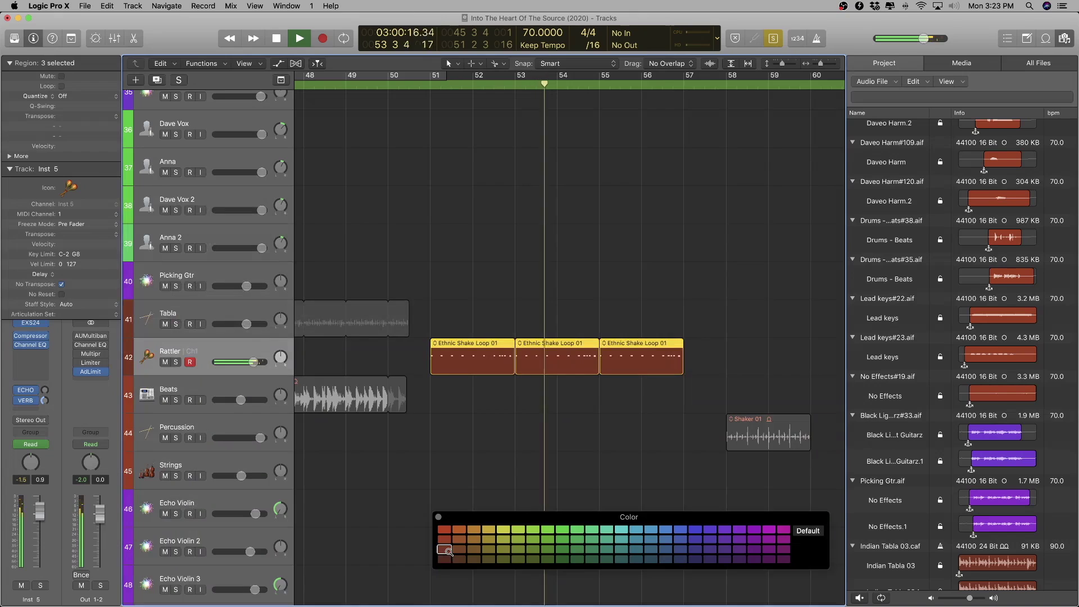
- Rename the Rattler track as Shaker and stop playback
double_click(246, 350)
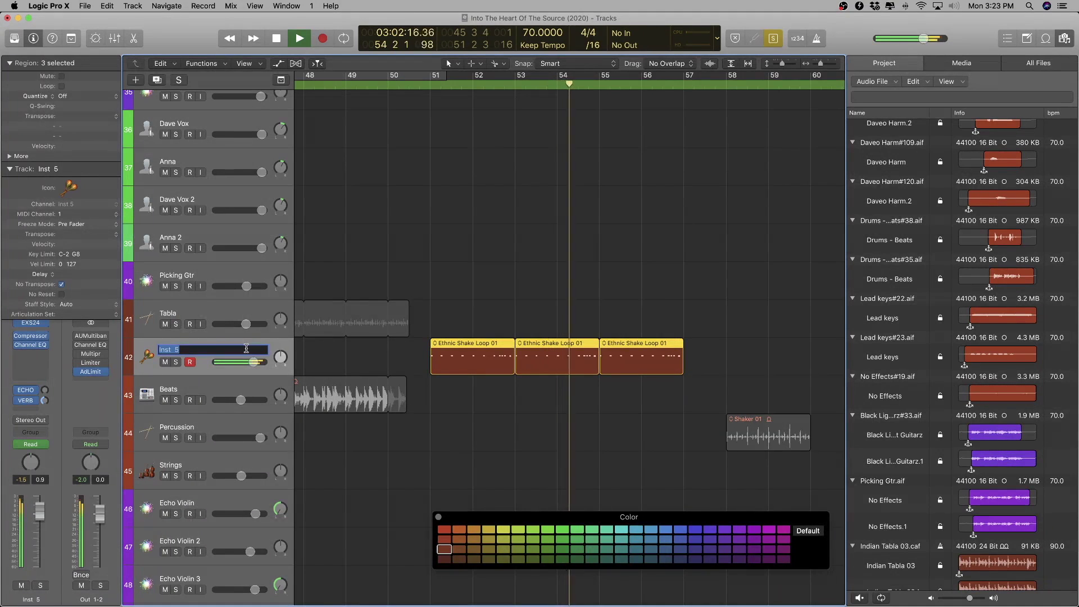
text(Shaker)
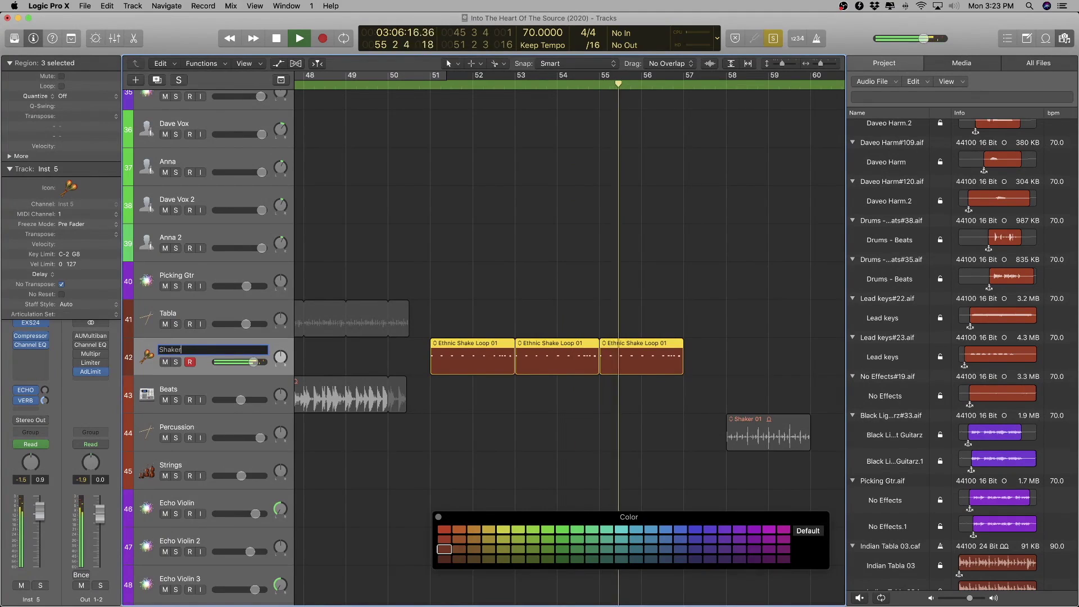
key(Return)
scroll(478, 391, down, 10)
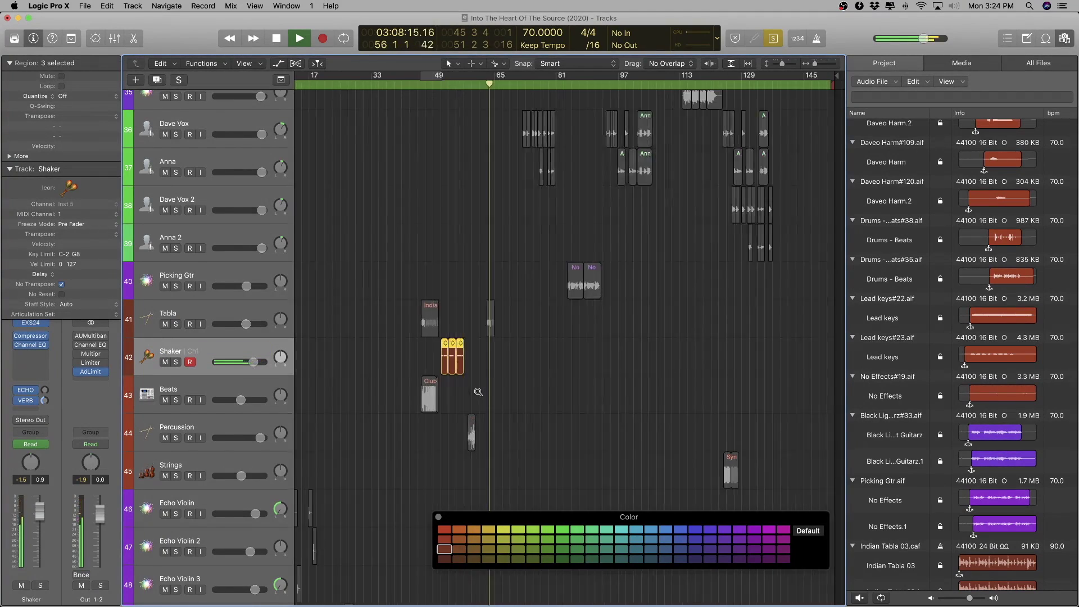
scroll(478, 391, up, 10)
key(space)
- Audition the Beats track's Club Dance Beat 027 region from bar 46
click(437, 403)
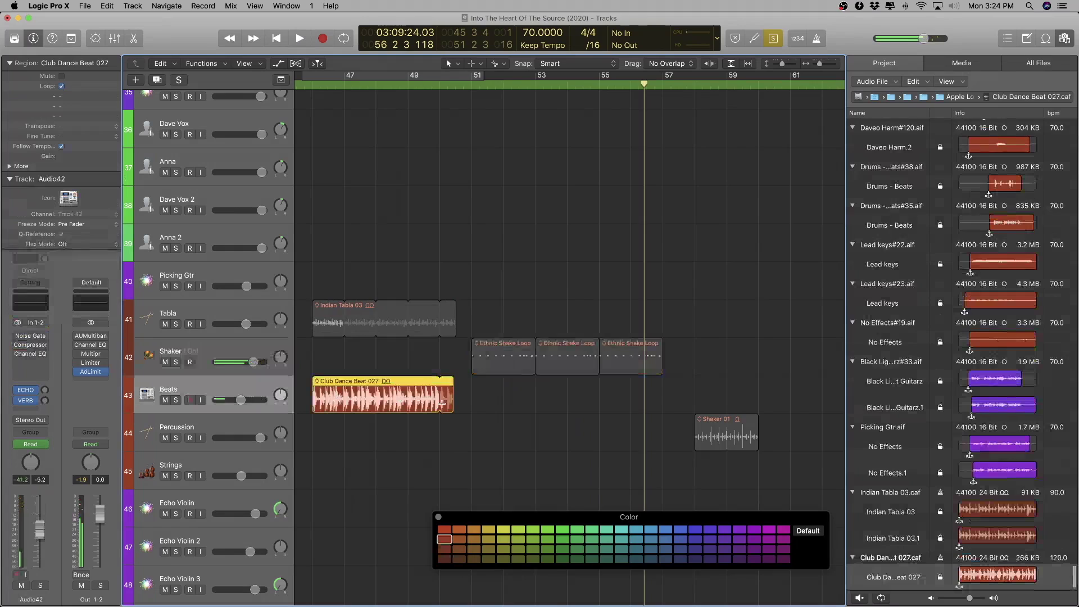
scroll(439, 403, left, 5)
key(shift+space)
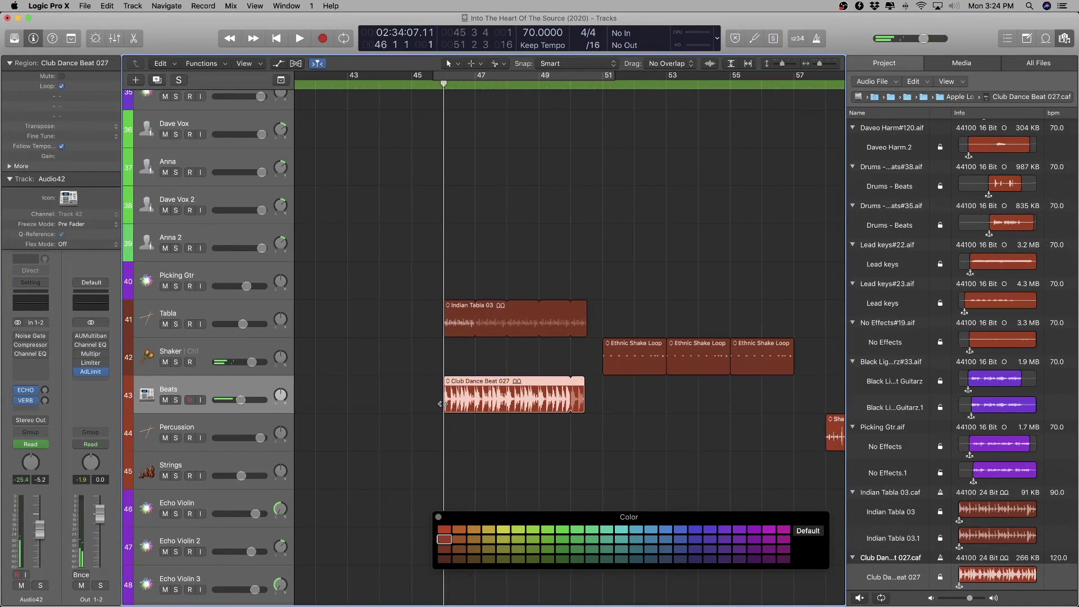
key(space)
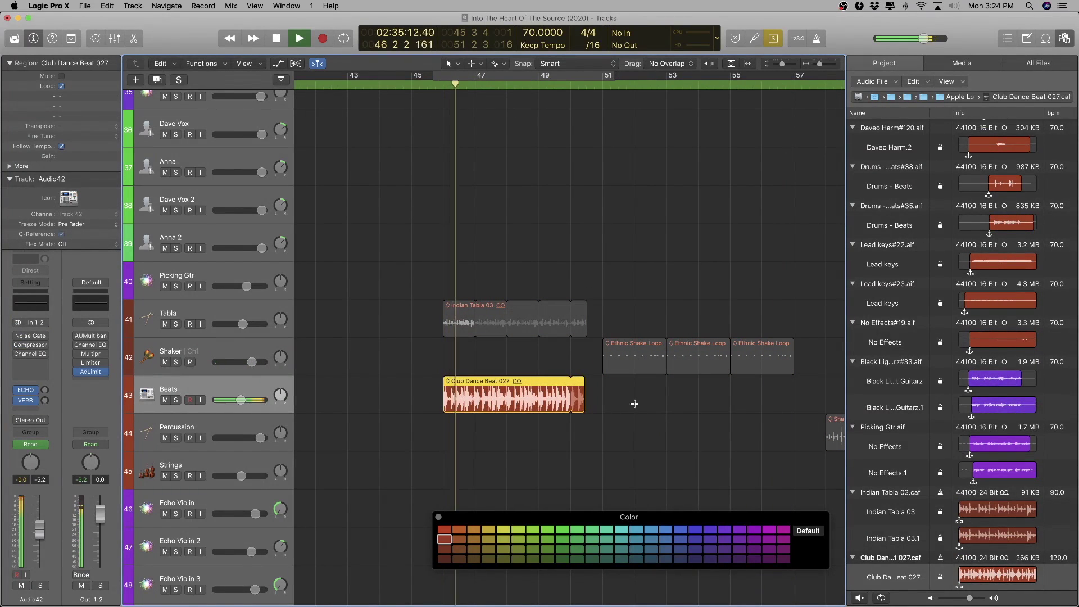
click(221, 348)
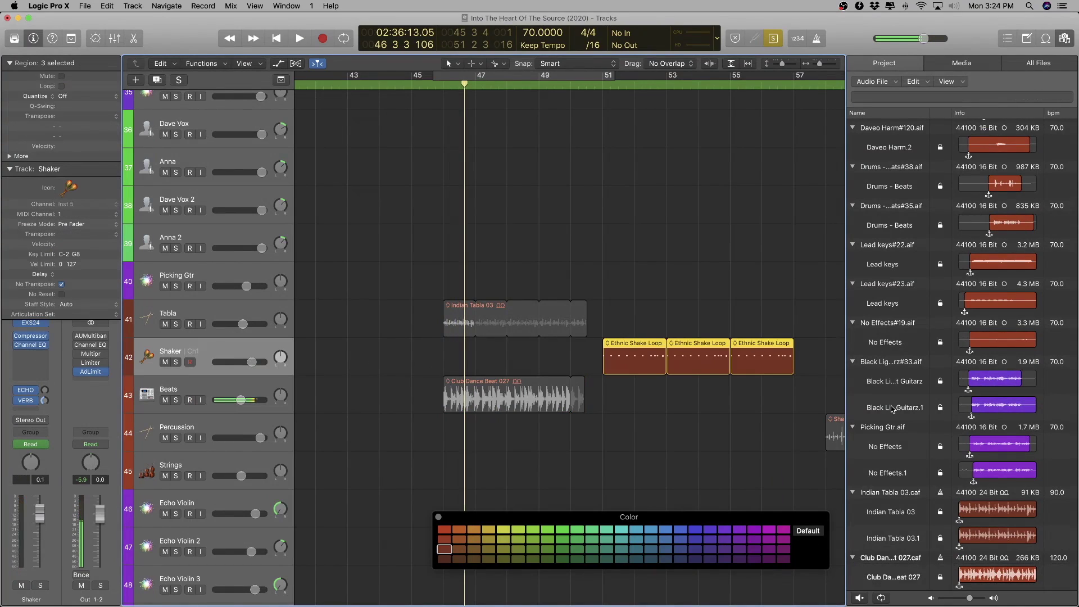
- Lower the gain of the Club Dance Beat 027 region to -11.0 dB and replay it from its start
click(221, 388)
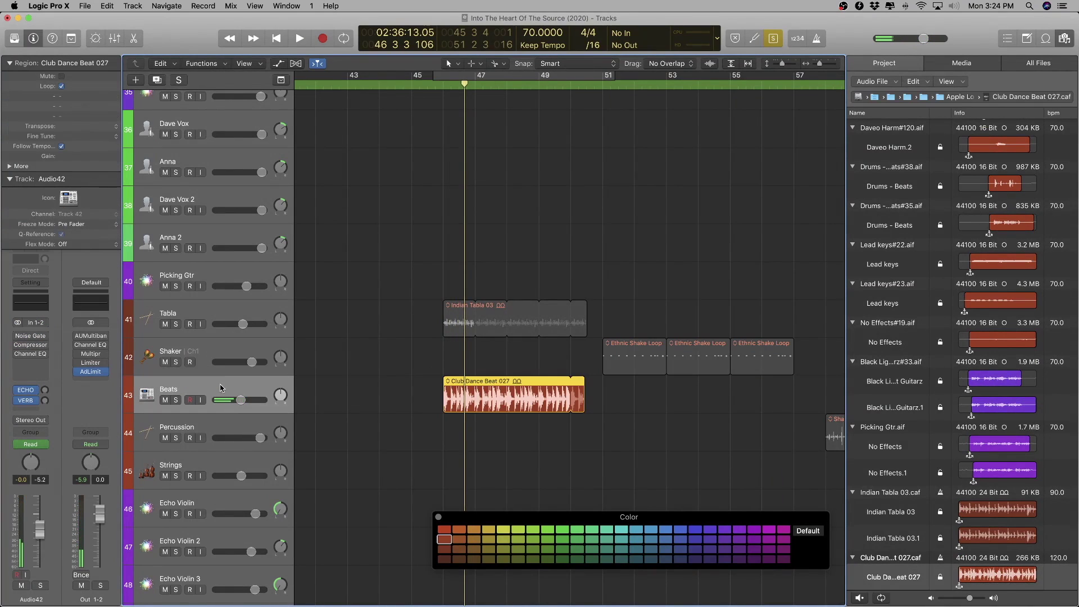
drag(57, 160, 77, 244)
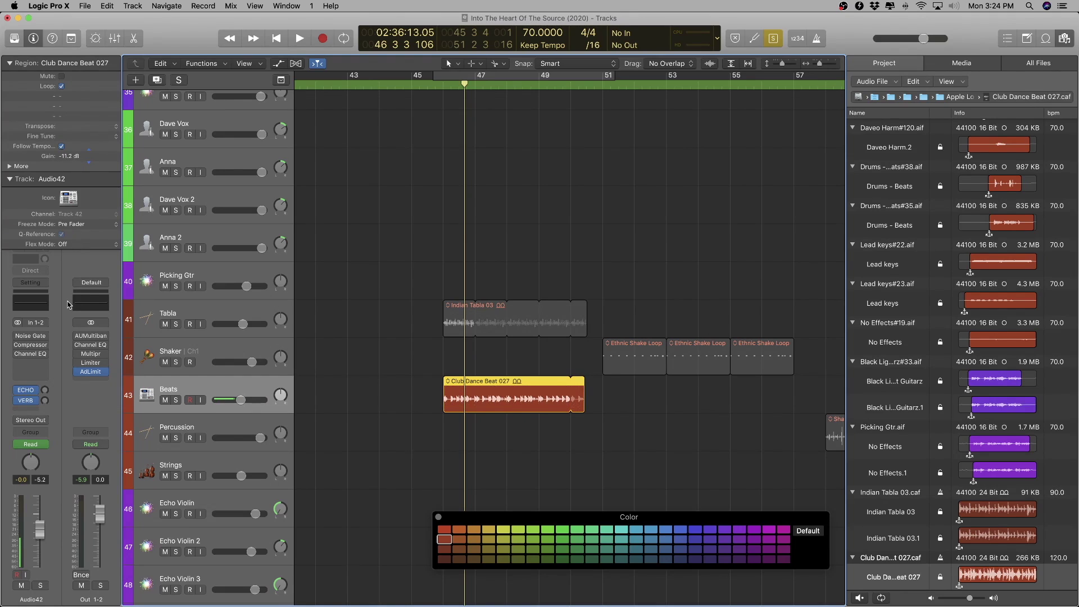
key(space)
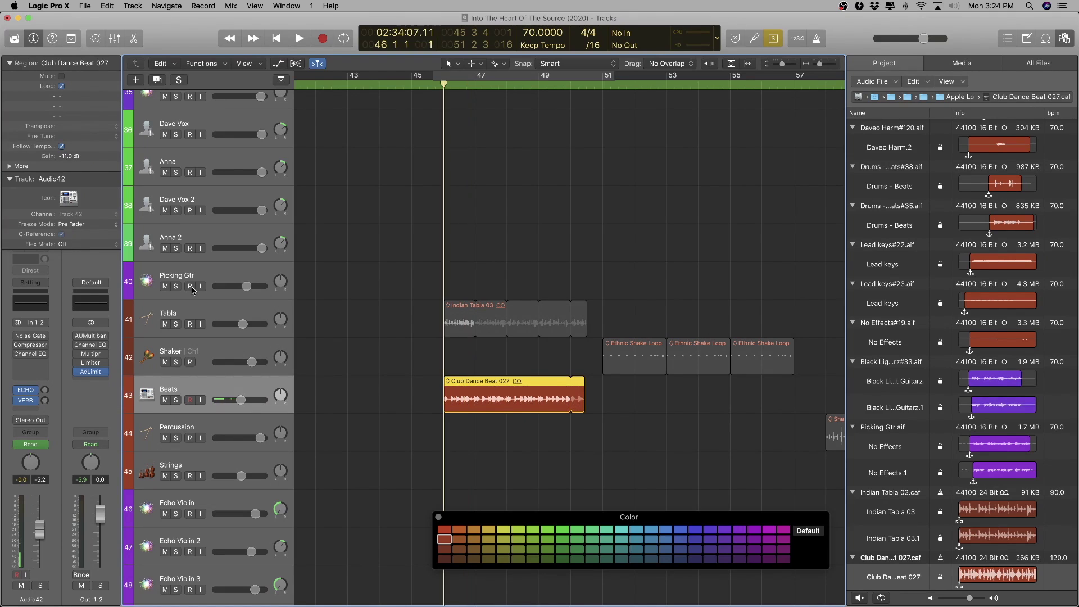
ctrl+alt+click(479, 281)
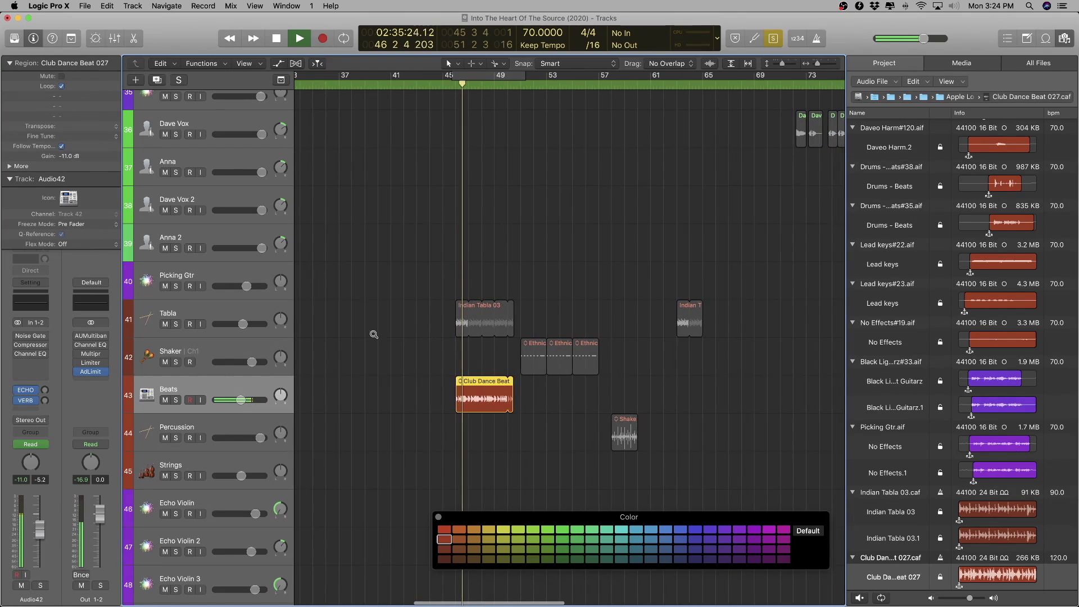
- Audition the Percussion track below Beats from its Shaker 01 region at bar 58 and colour that region dark red
click(337, 427)
key(space)
key(space)
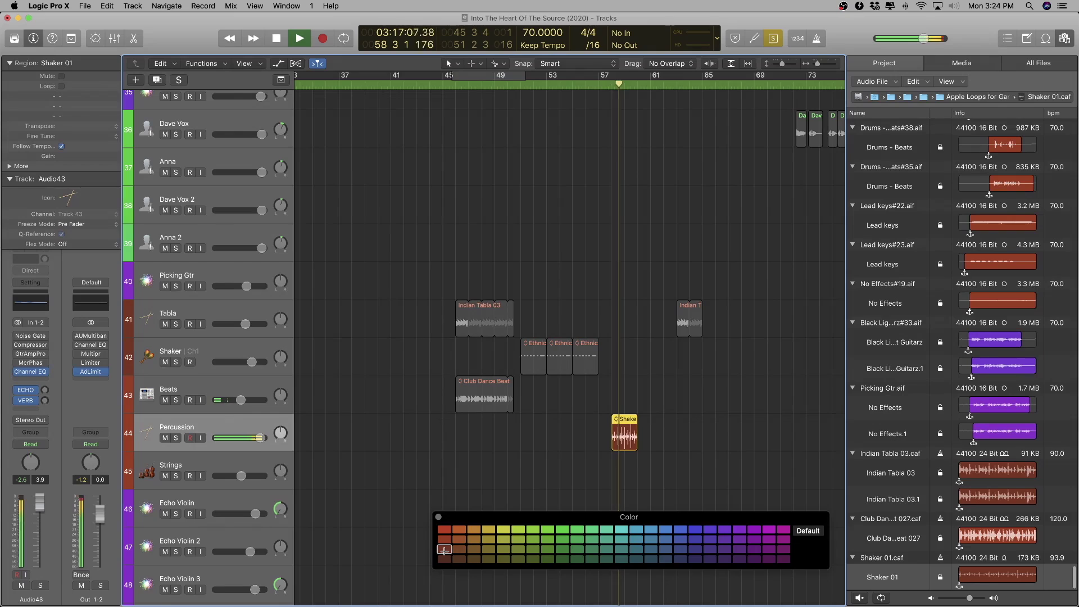
key(x)
key(x)
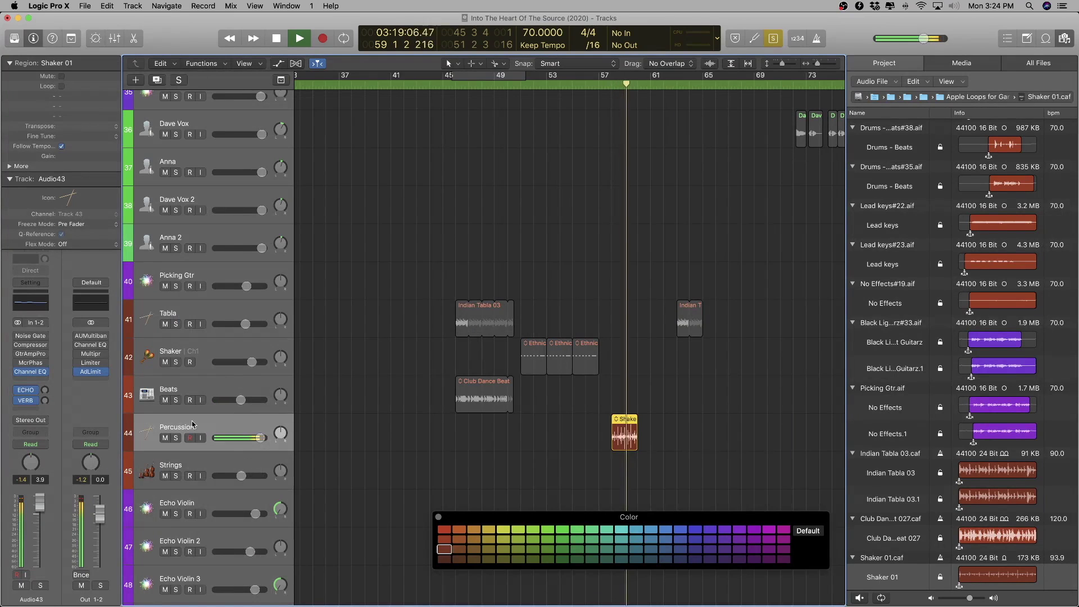
- Rename the Percussion track below Beats as Shaker 2 and stop playback
key(shift+n)
text(Shaker 2)
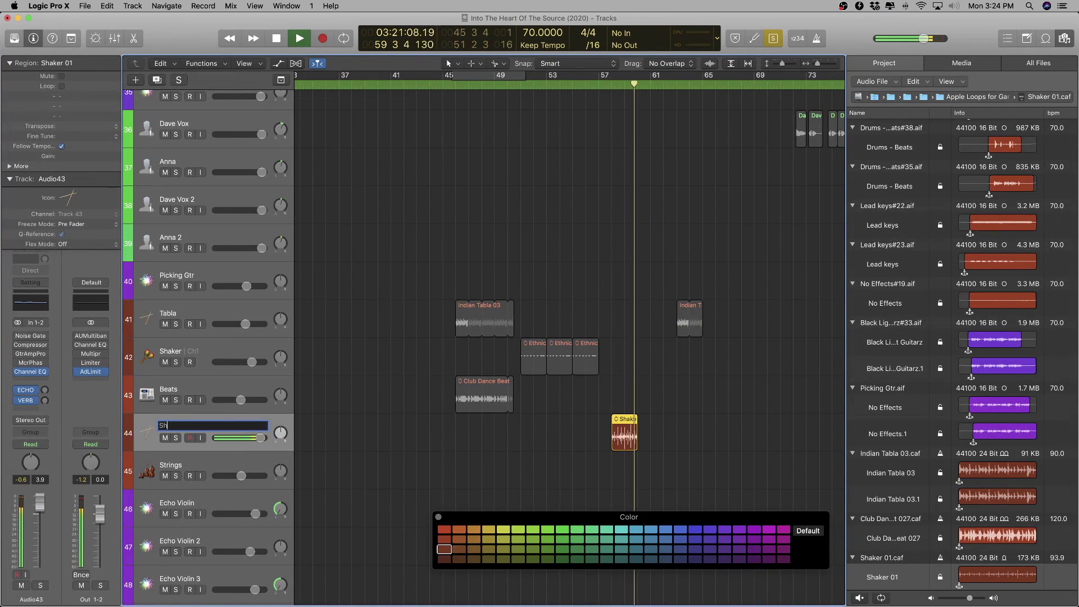
key(Return)
scroll(582, 395, right, 1)
key(space)
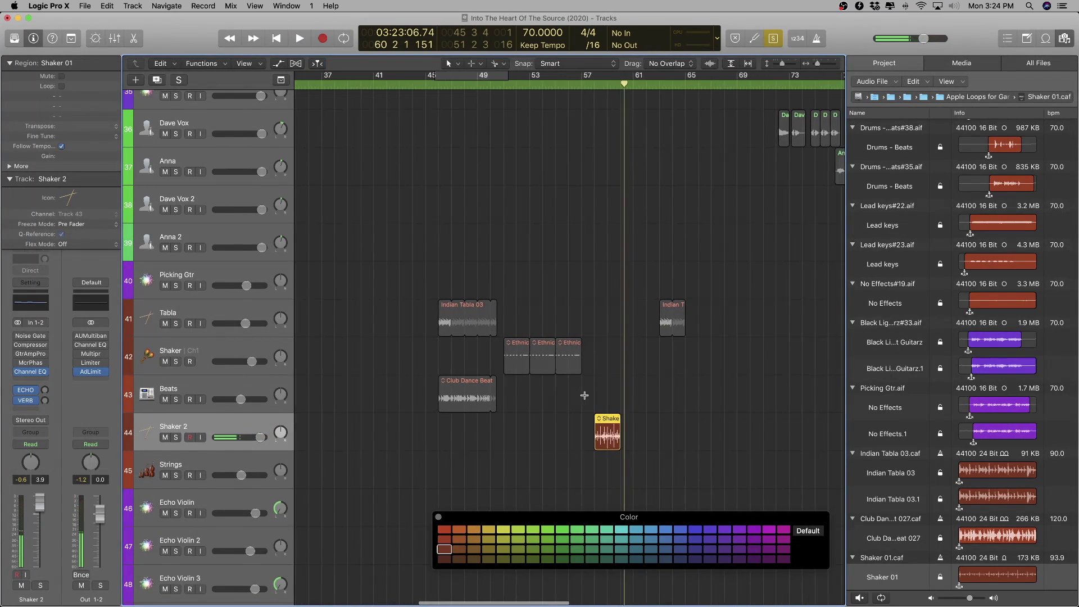
- Audition the Strings track from its Synth Tone Bass 04 region at bar 124
scroll(582, 395, right, 5)
scroll(582, 396, left, 5)
scroll(582, 396, right, 2)
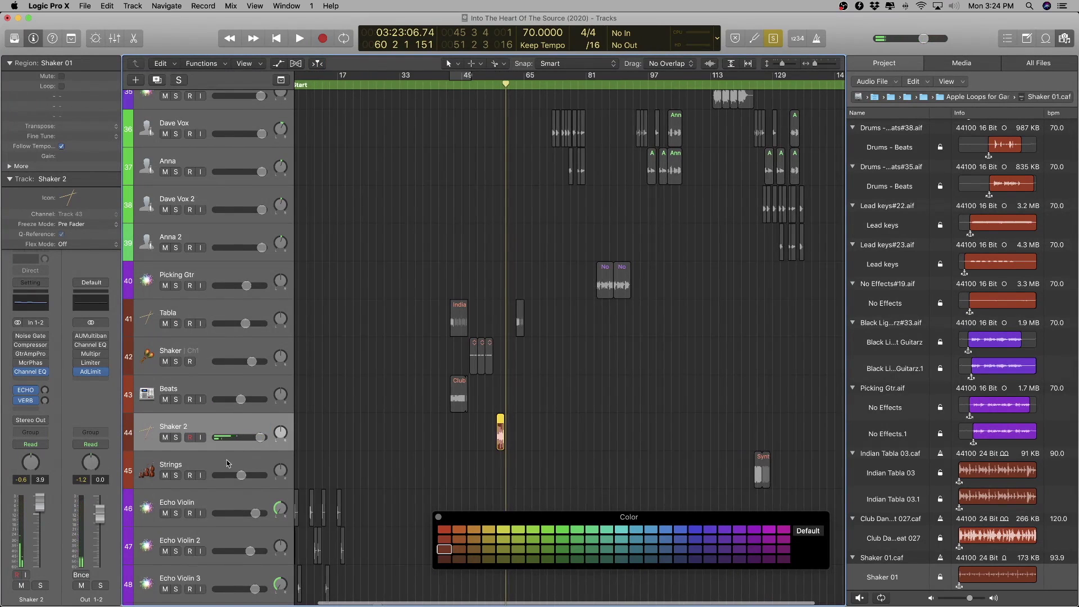
click(276, 458)
scroll(578, 452, right, 5)
scroll(578, 451, right, 5)
key(shift+space)
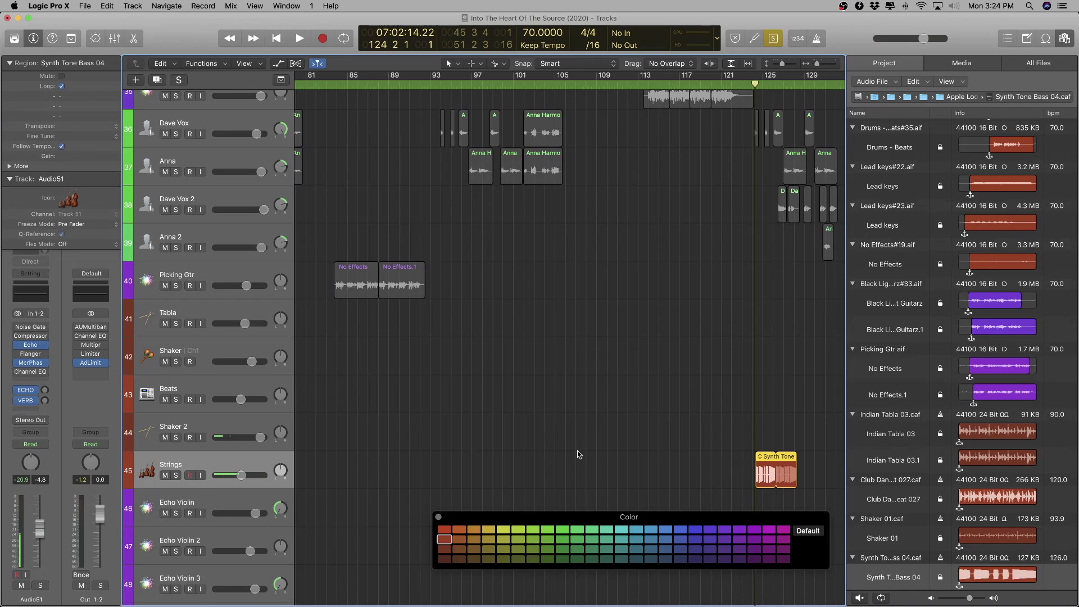
key(space)
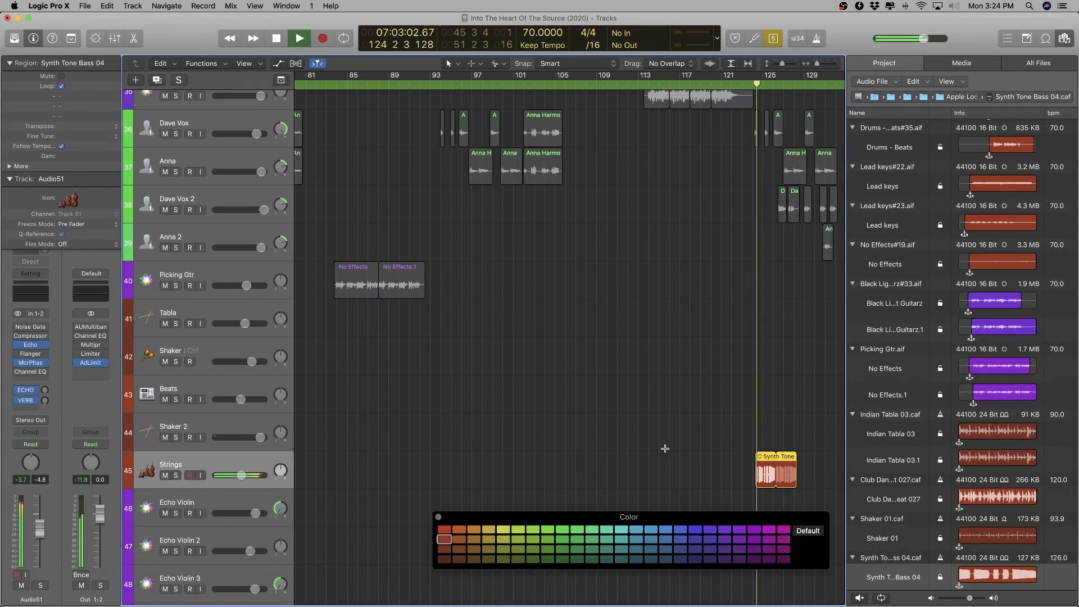
- Colour the Strings track's Synth Tone Bass 04 region muted light blue
scroll(665, 448, right, 5)
key(super+Right)
key(super+Right)
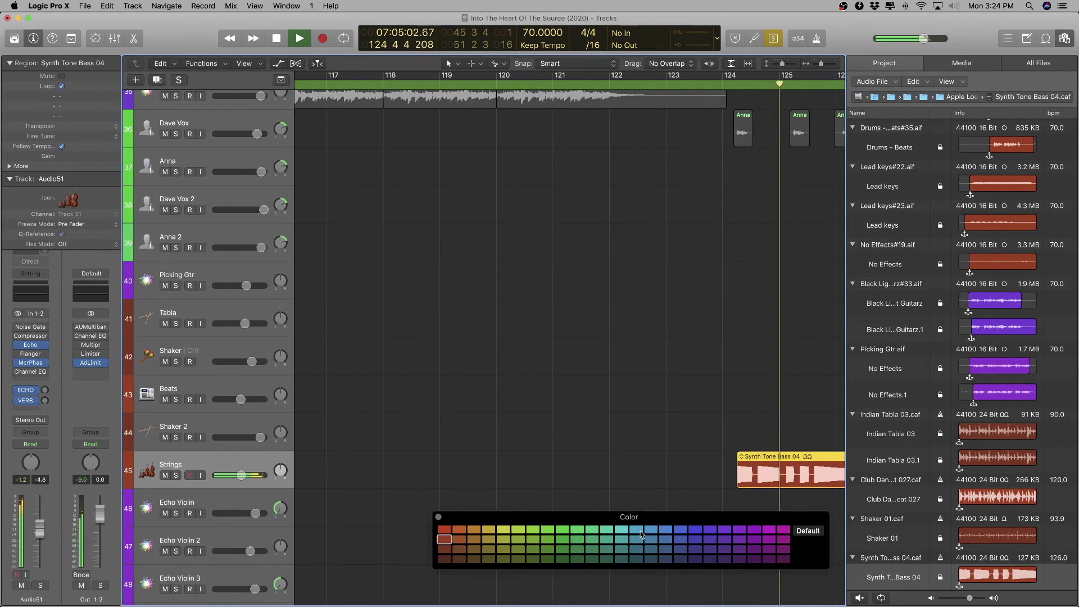
click(638, 540)
click(636, 549)
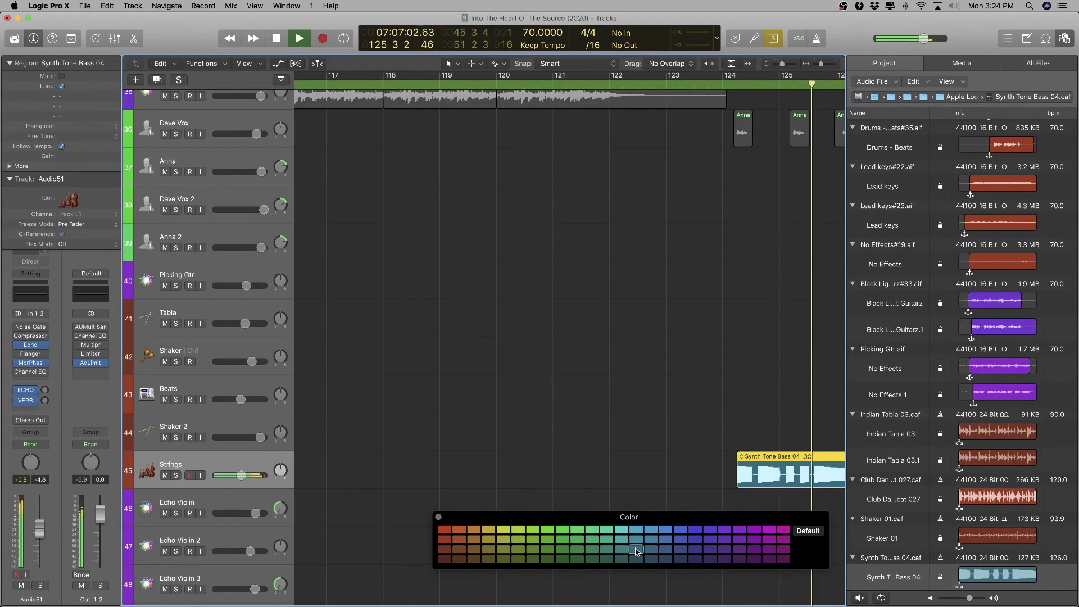
- Rename the Strings track as Low Synth Bass
key(shift+n)
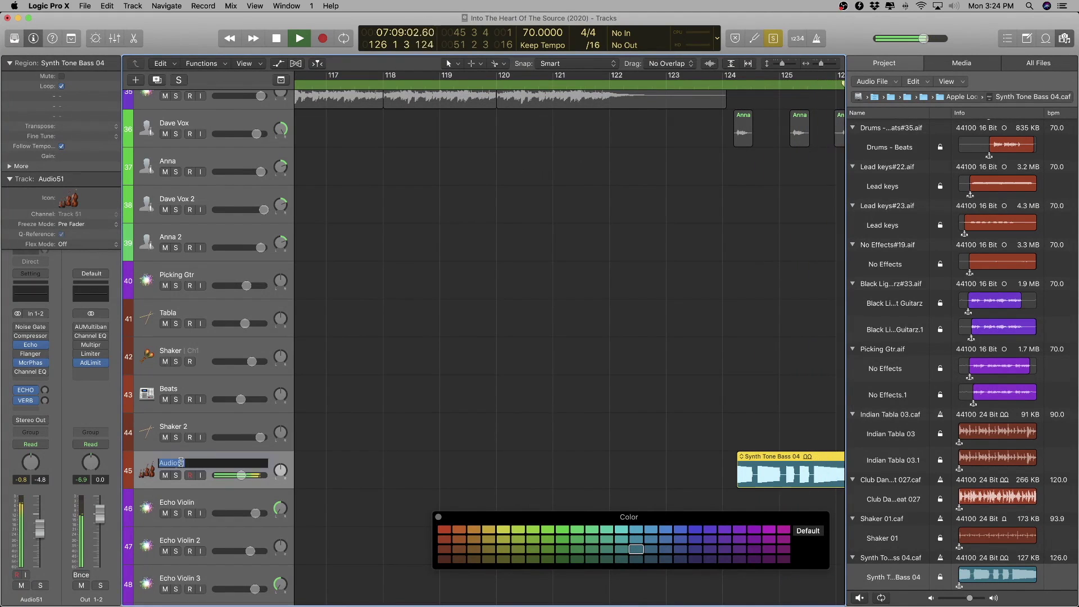
key(Escape)
key(super+Left)
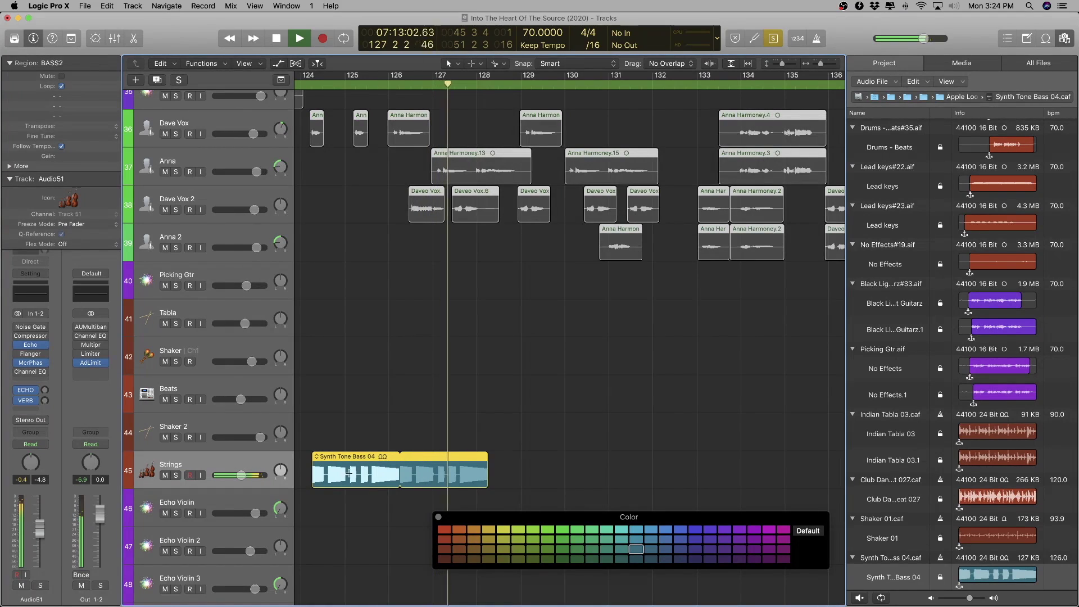
double_click(220, 463)
text(Su)
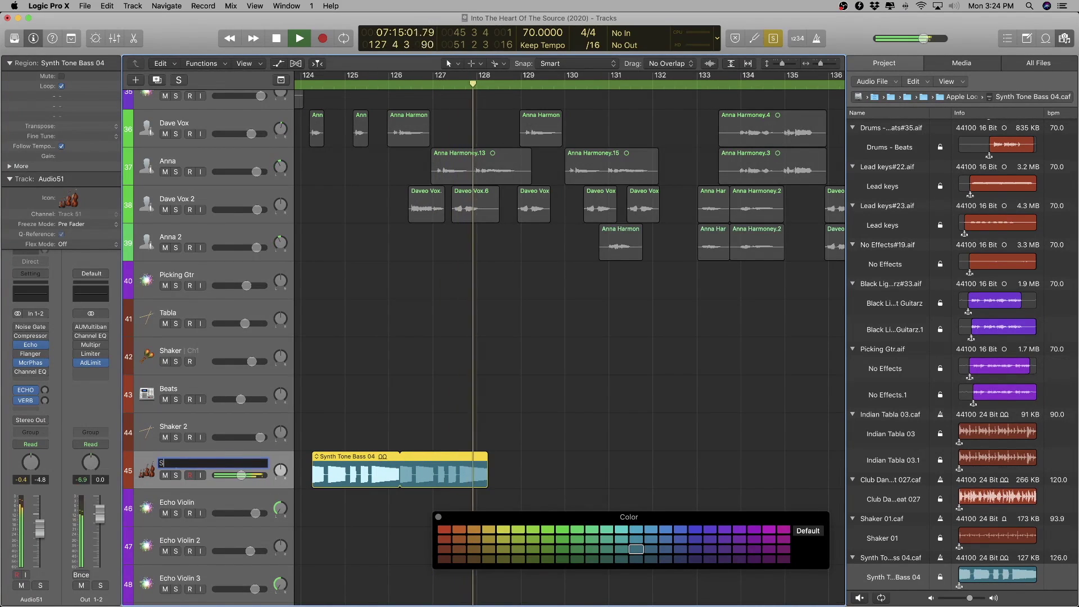
key(BackSpace)
key(BackSpace)
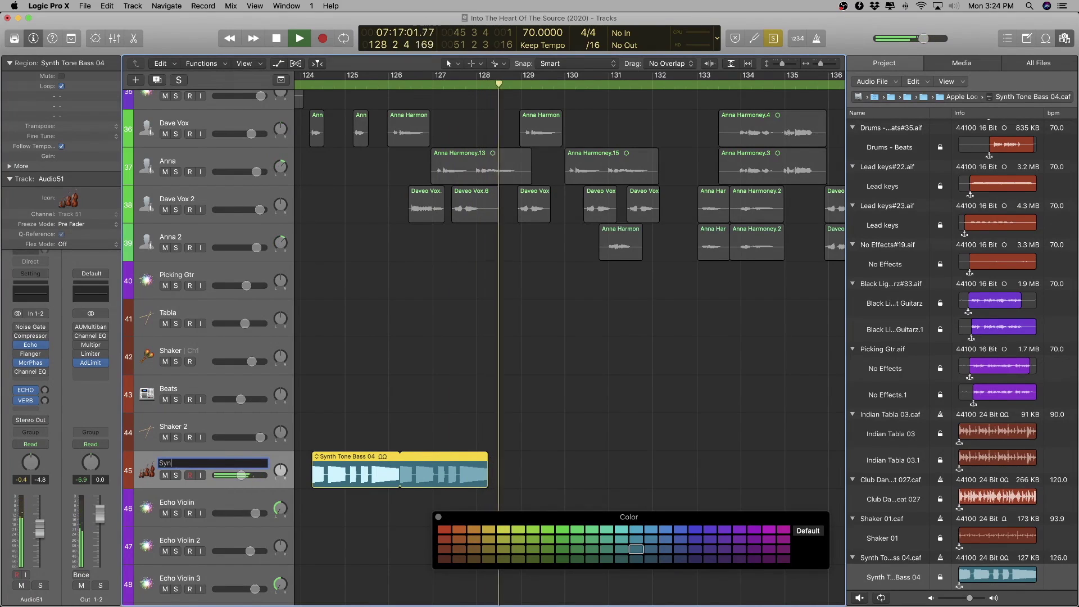
text(Low S)
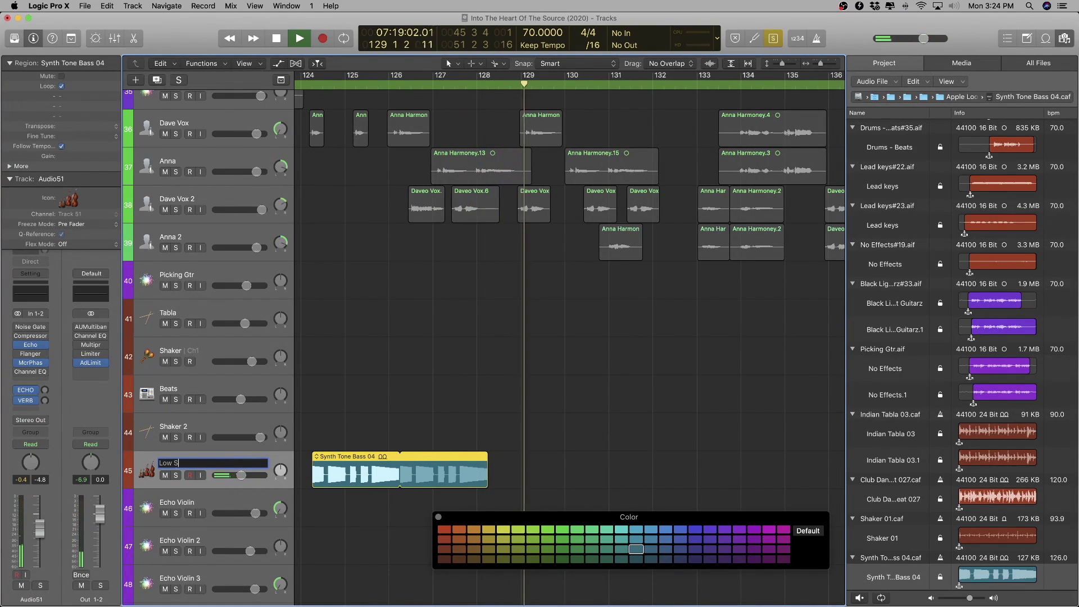
text(ynth Bass)
key(Return)
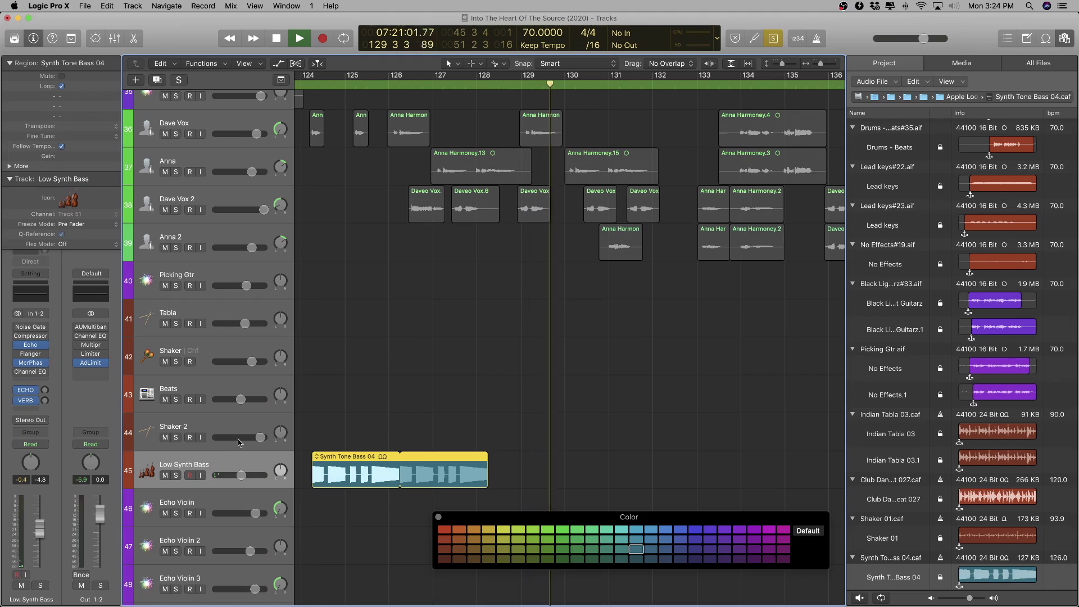
- Stop playback and colour the Low Synth Bass track muted teal
key(space)
key(x)
click(623, 548)
key(x)
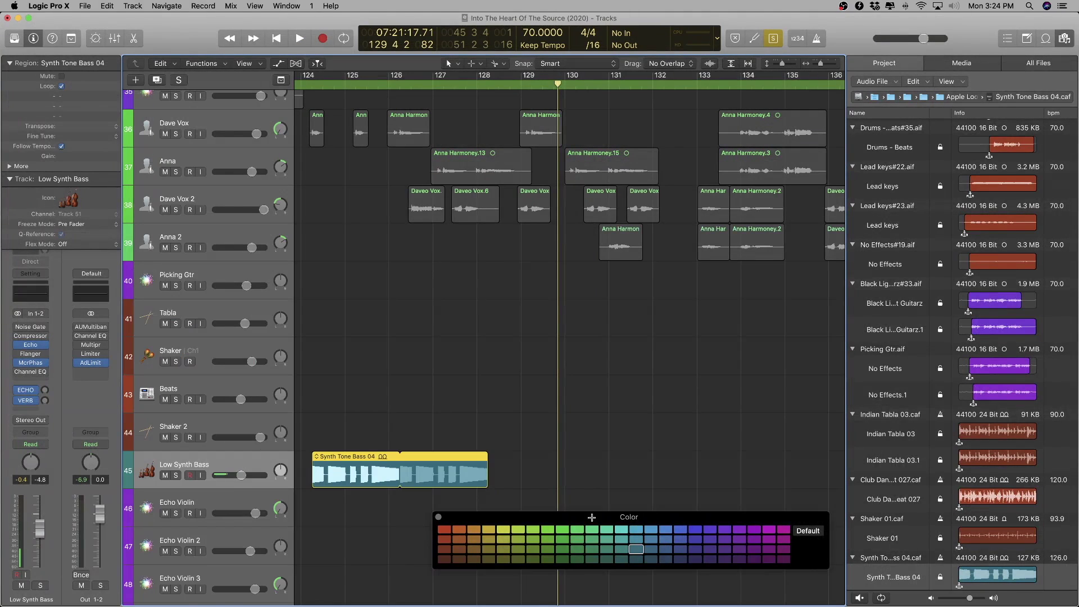
- Move the Low Synth Bass track up into the bass group, directly beneath the No Effects track
scroll(538, 509, down, 10)
scroll(538, 510, down, 5)
drag(254, 423, 248, 294)
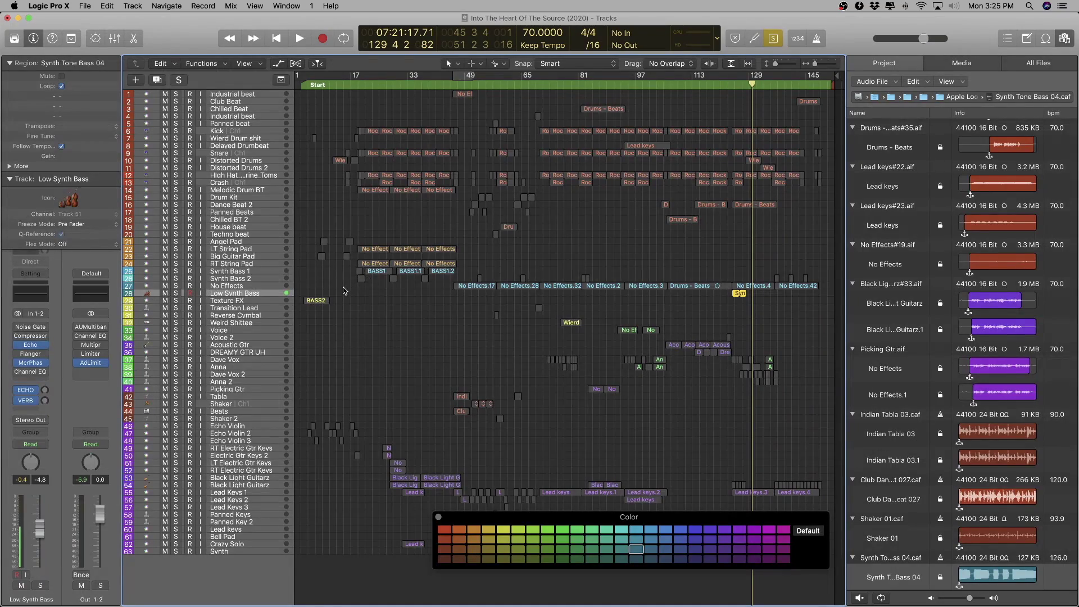
- Move Acoustic Gtr and DREAMY GTR UH directly above Echo Violin, and place Picking Gtr directly above Acoustic Gtr
click(226, 346)
shift+click(229, 352)
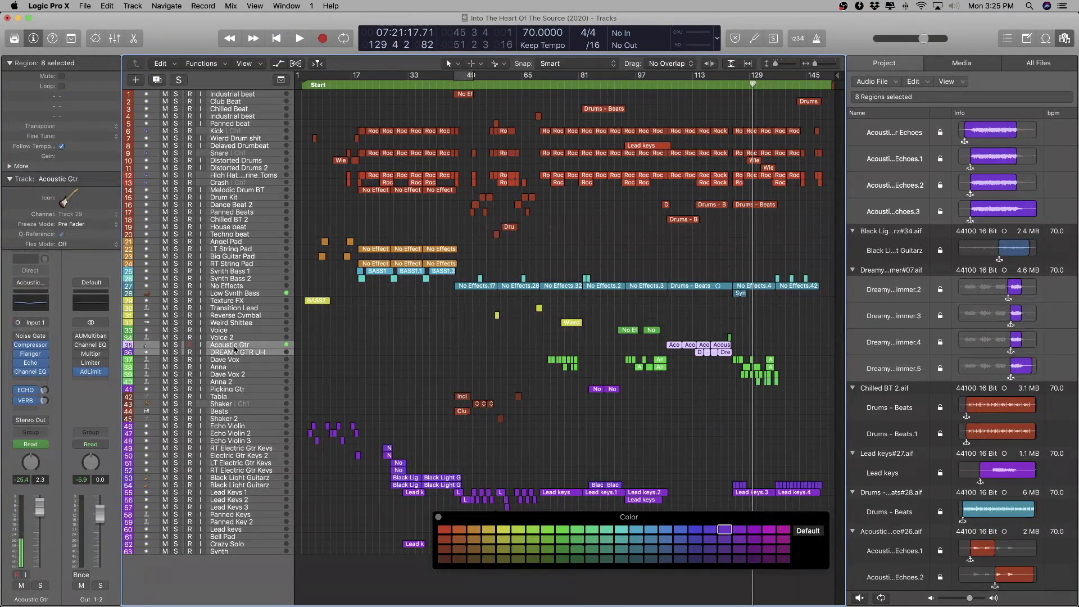
drag(235, 349, 230, 414)
click(229, 374)
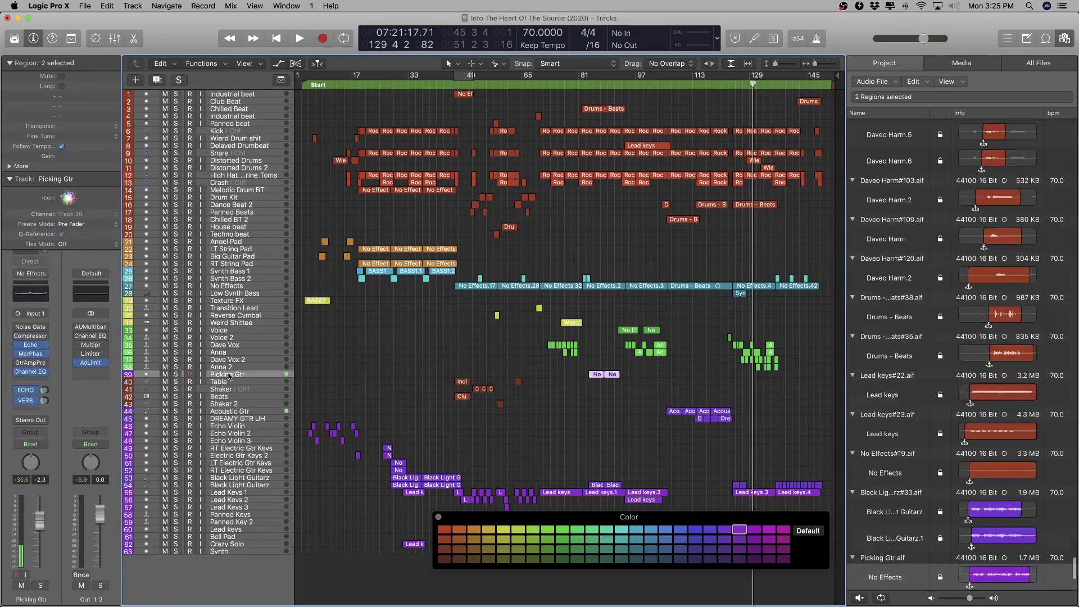
drag(229, 374, 229, 407)
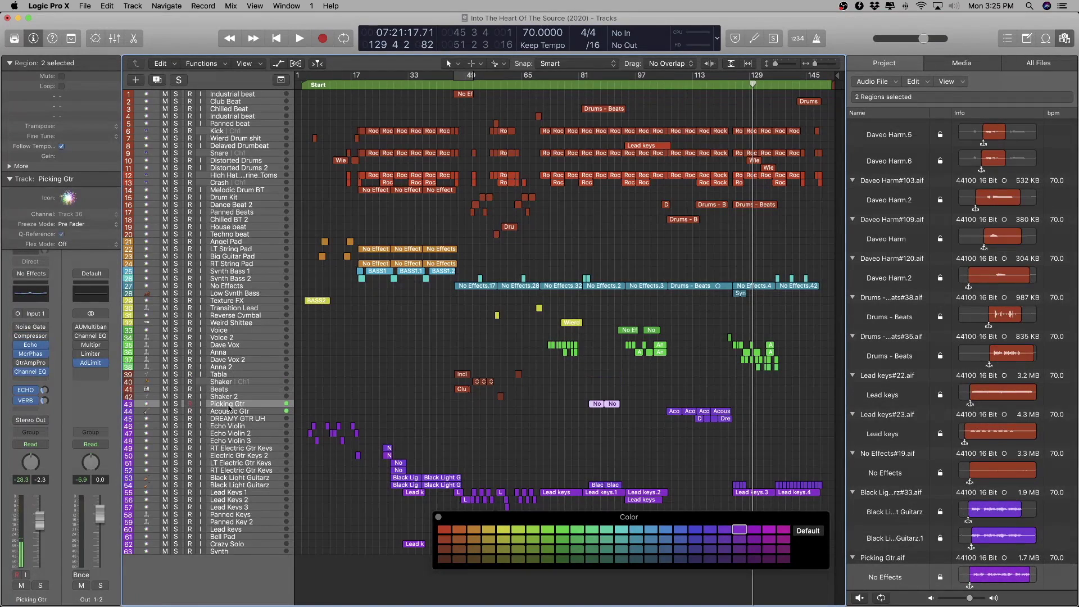
- Move the Tabla, Shaker, Beats and Shaker 2 tracks together up to directly beneath Techno beat
click(220, 397)
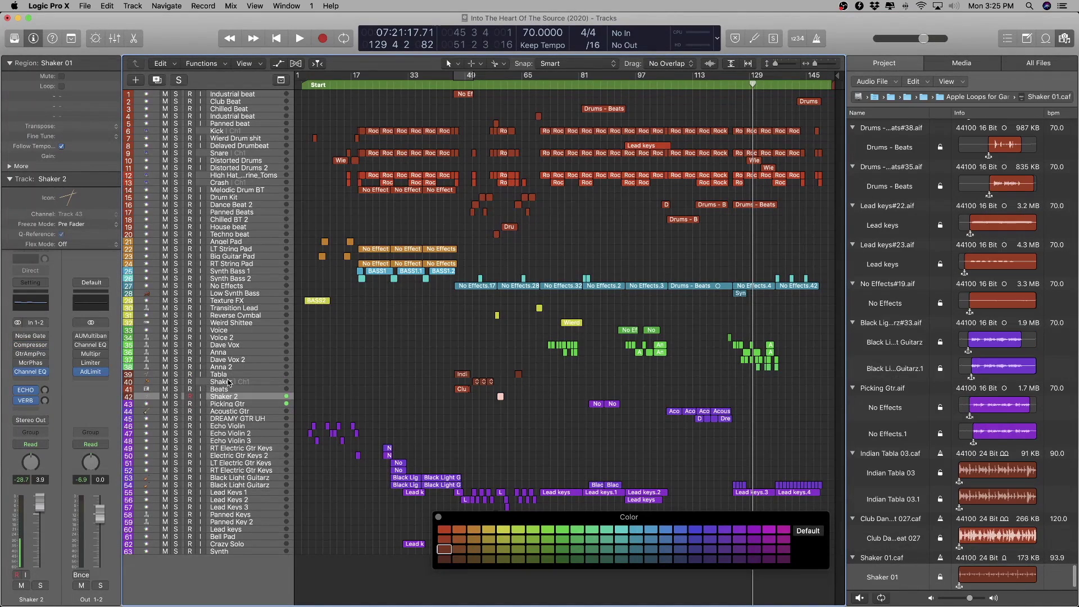
shift+click(230, 369)
click(232, 375)
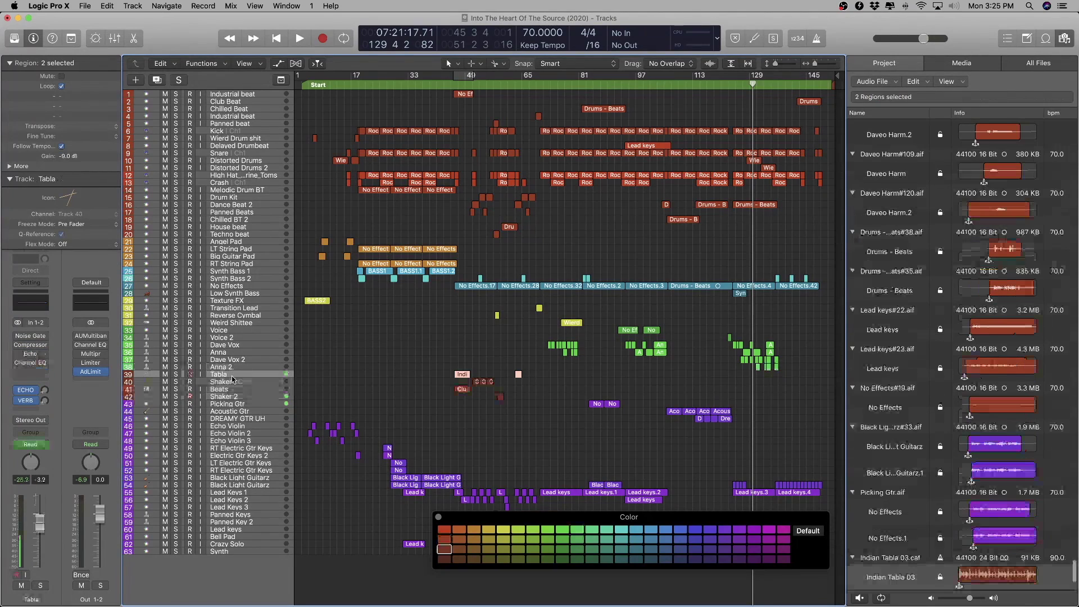
shift+click(232, 398)
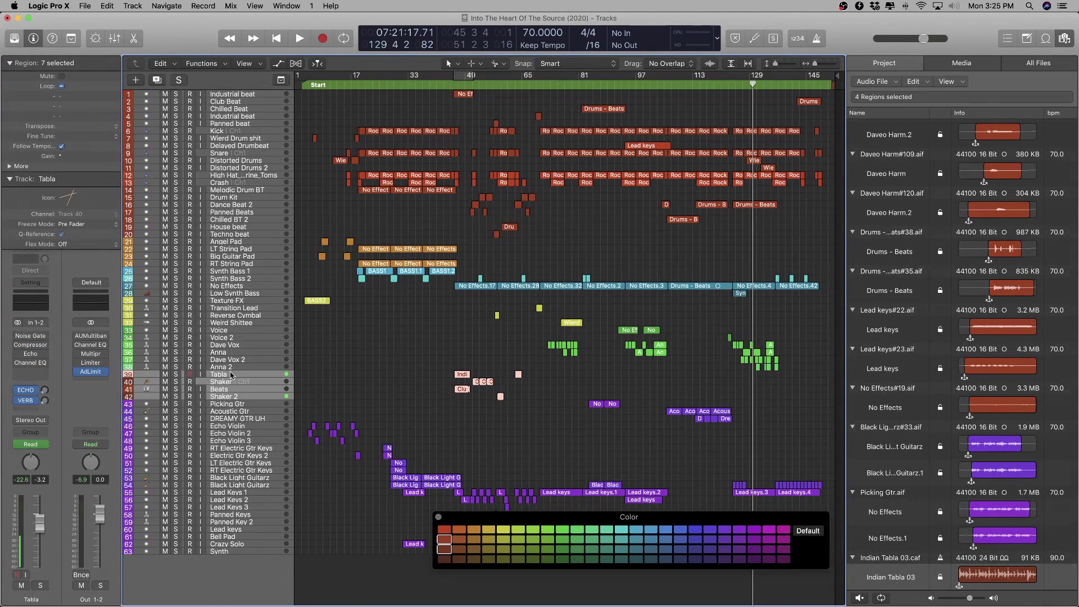
drag(230, 378, 292, 241)
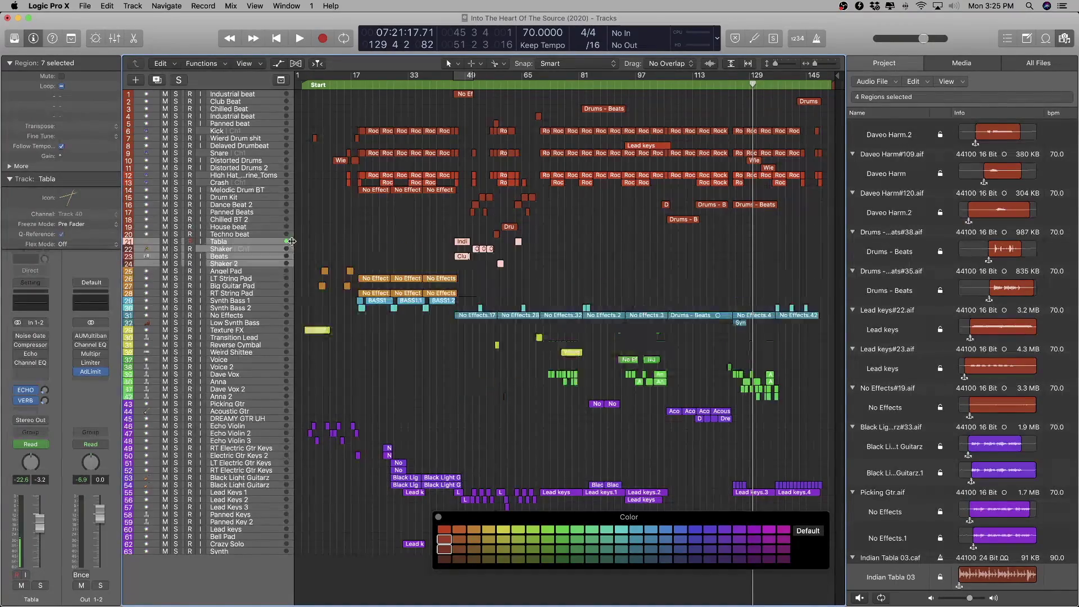
- Hide the project audio browser to widen the Tracks area and slightly enlarge the track rows
ctrl+alt+click(322, 296)
ctrl+alt+click(400, 297)
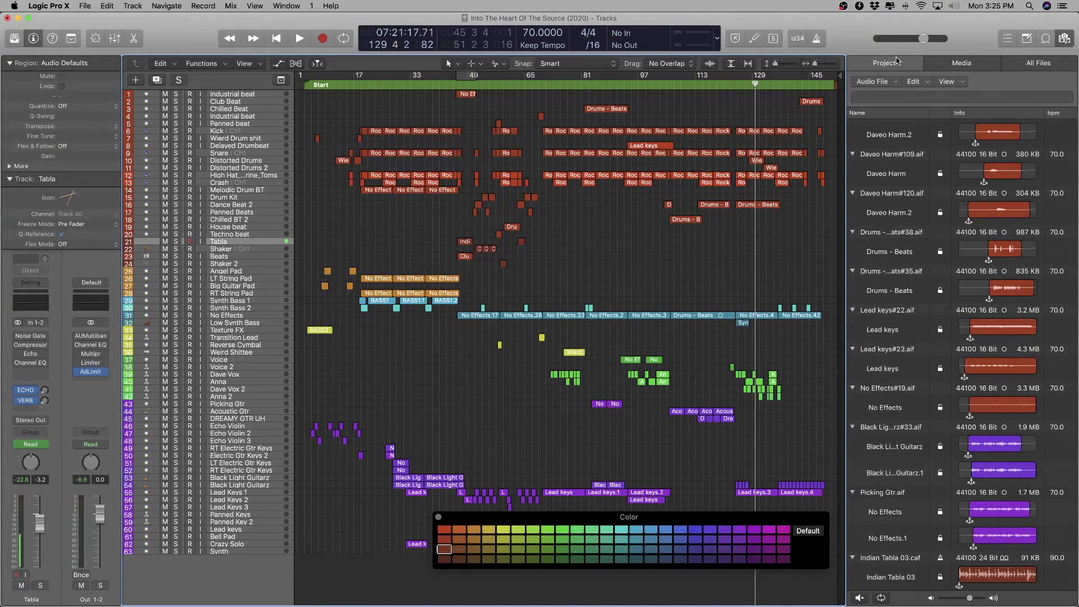
key(f)
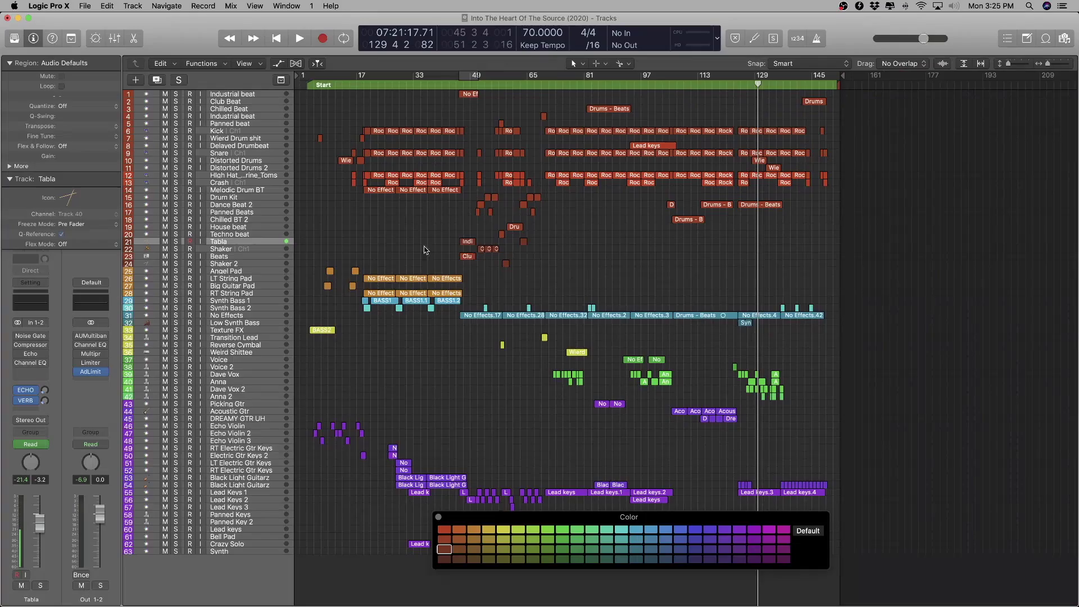
ctrl+alt+click(375, 238)
scroll(377, 239, left, 6)
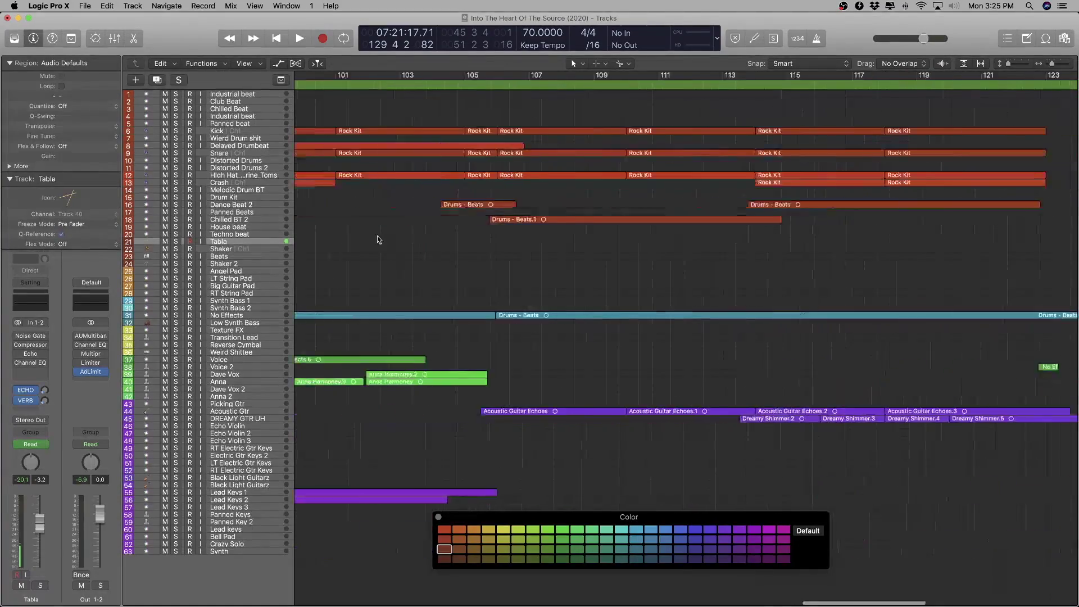
ctrl+alt+click(377, 239)
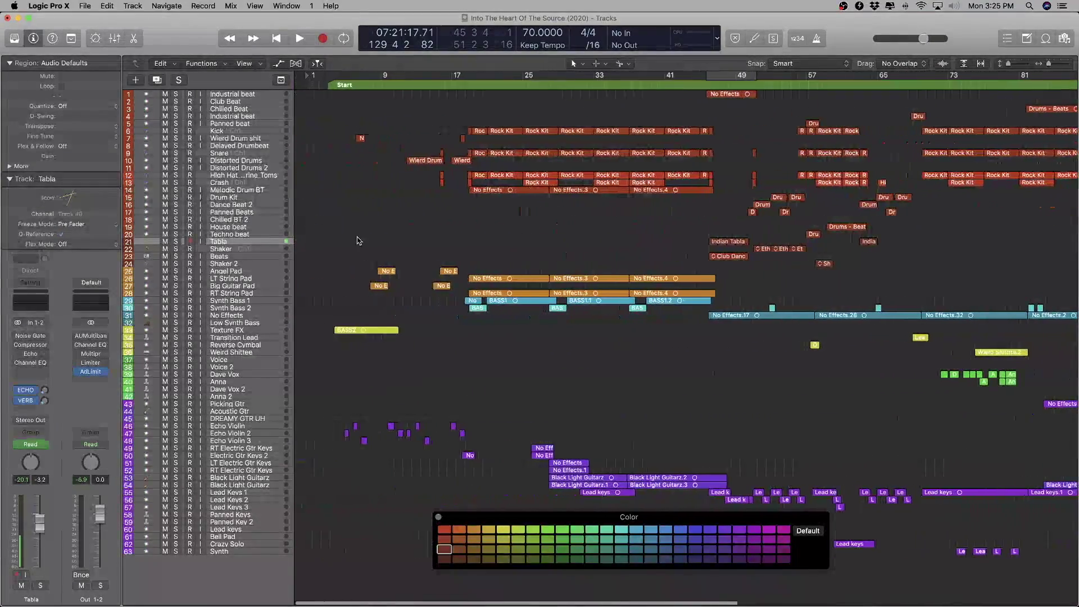
key(super+Down)
key(super+Down)
scroll(383, 244, up, 3)
scroll(391, 246, down, 1)
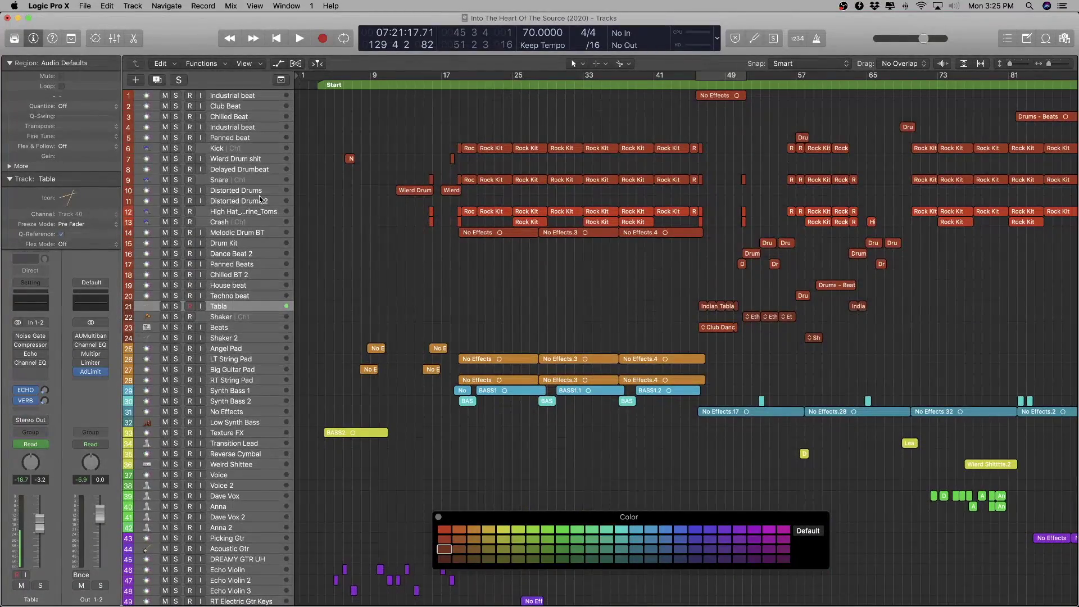
- Group the beat tracks by moving Distorted Drums, Distorted Drums 2 and Melodic Drum BT through Techno beat directly beneath Kick
click(245, 298)
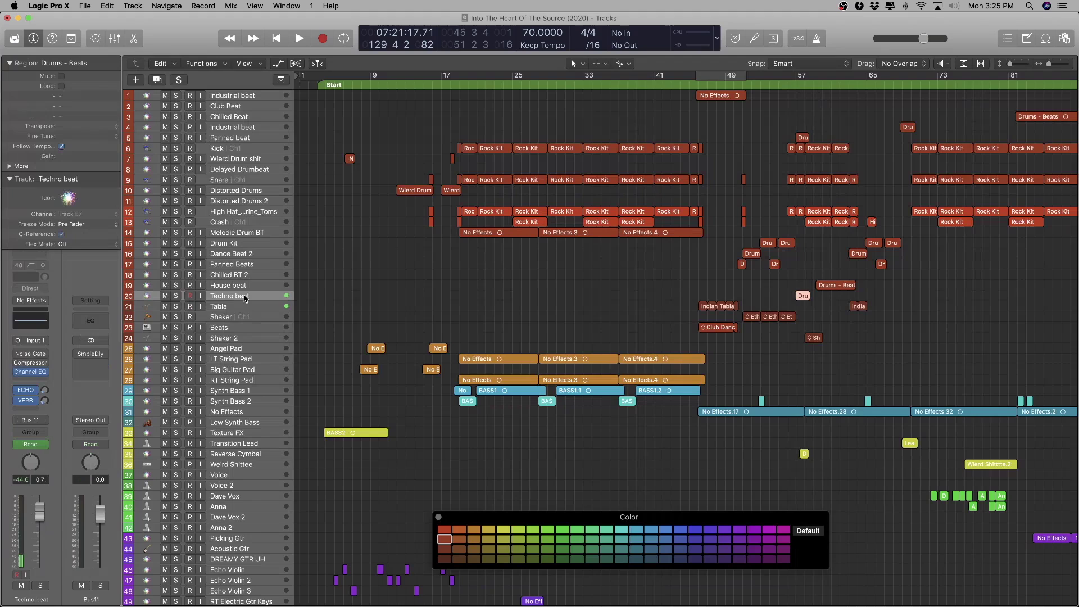
drag(245, 290, 236, 194)
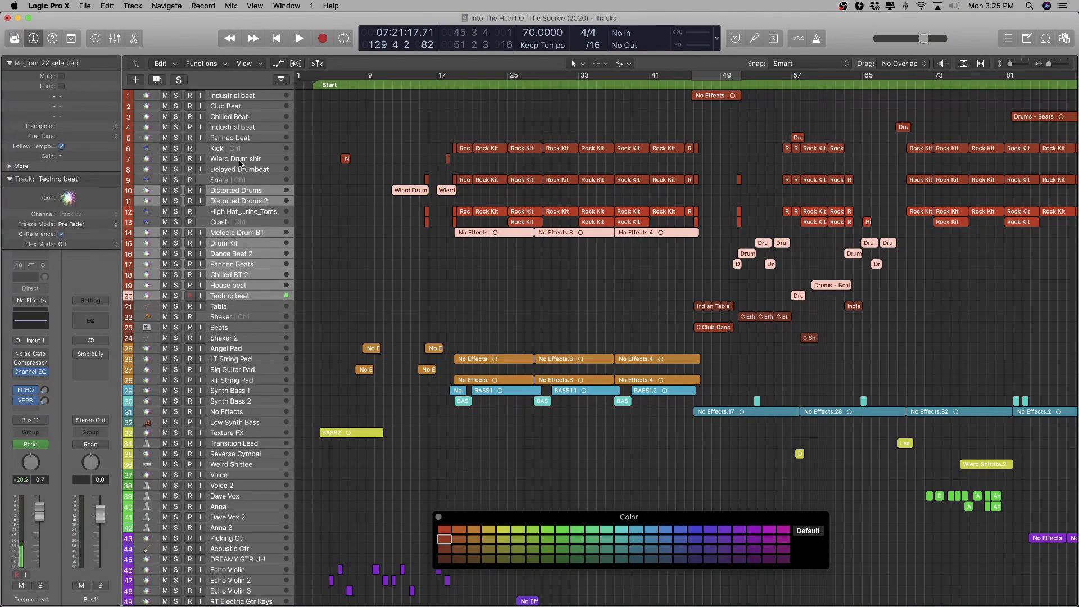
drag(238, 151, 238, 149)
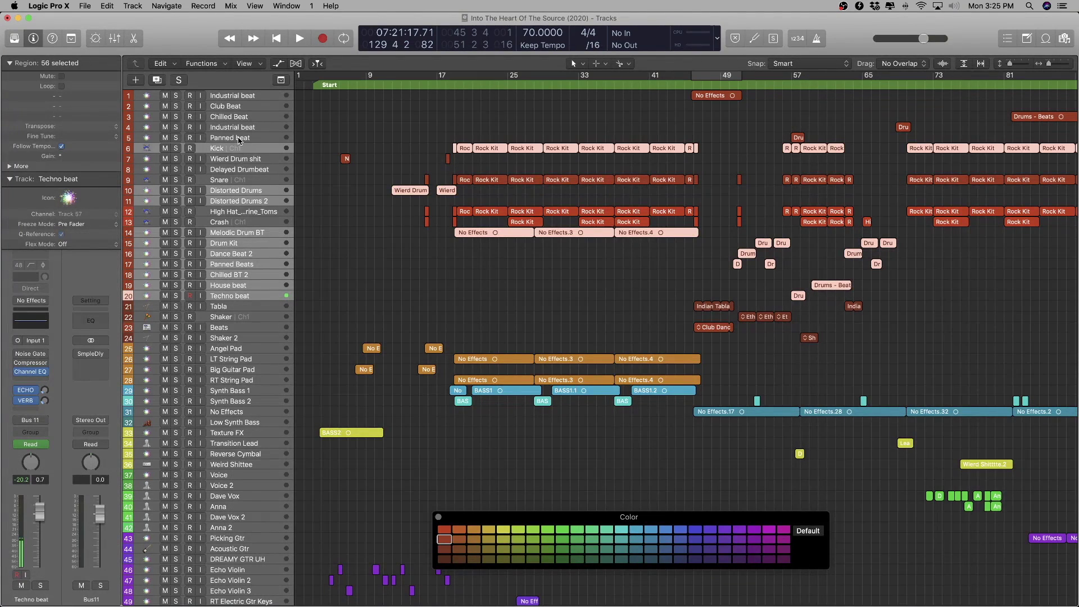
drag(237, 138, 240, 97)
drag(247, 236, 246, 153)
- Examine the regrouped drum and percussion tracks and their regions across the song
scroll(581, 237, down, 5)
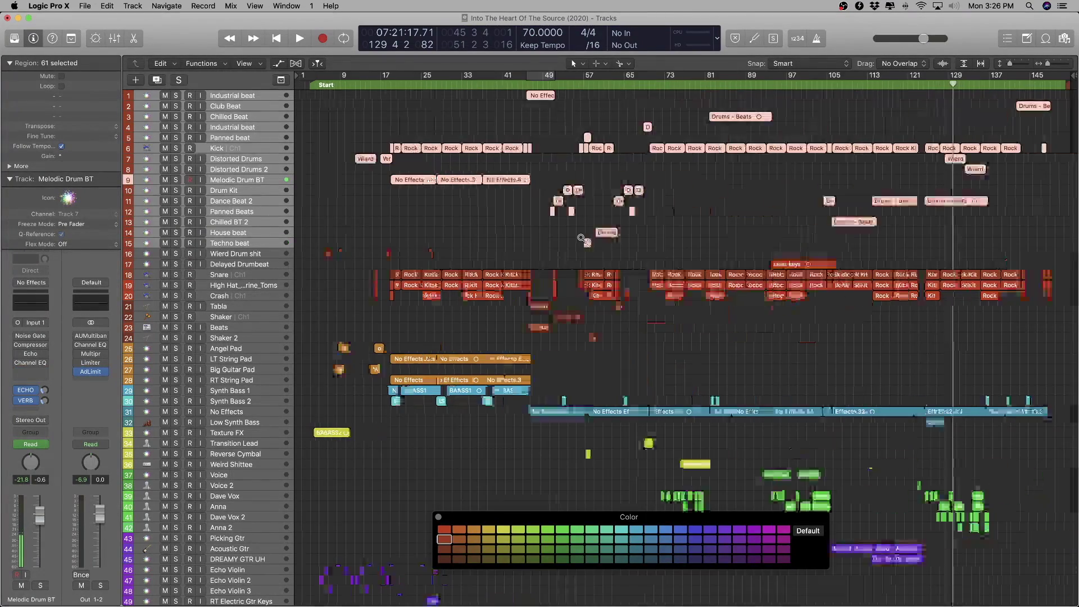
scroll(581, 238, up, 3)
scroll(581, 237, down, 3)
scroll(581, 238, up, 4)
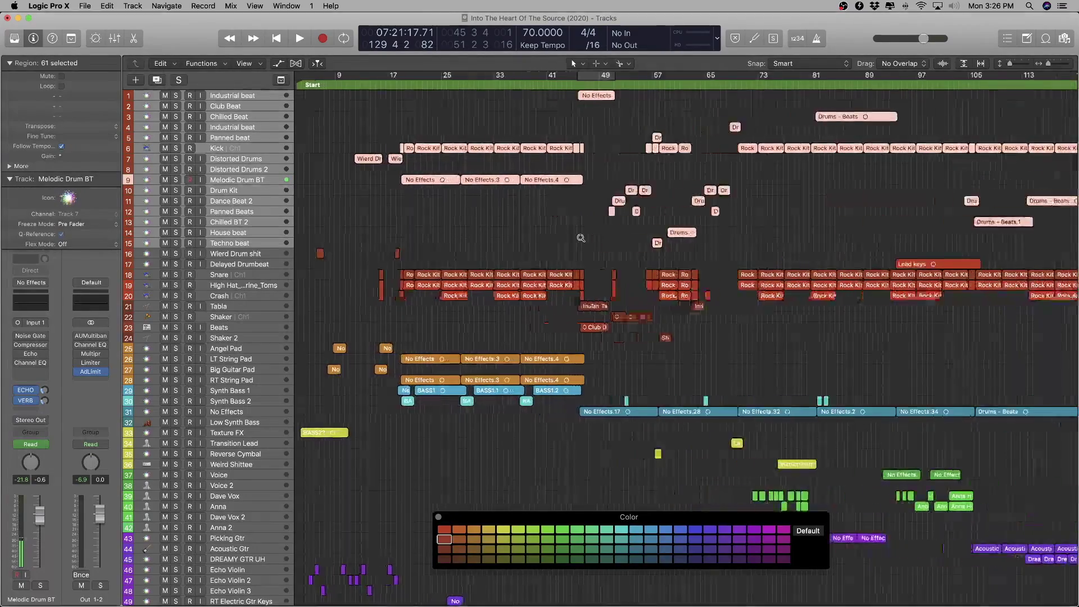
scroll(581, 238, down, 3)
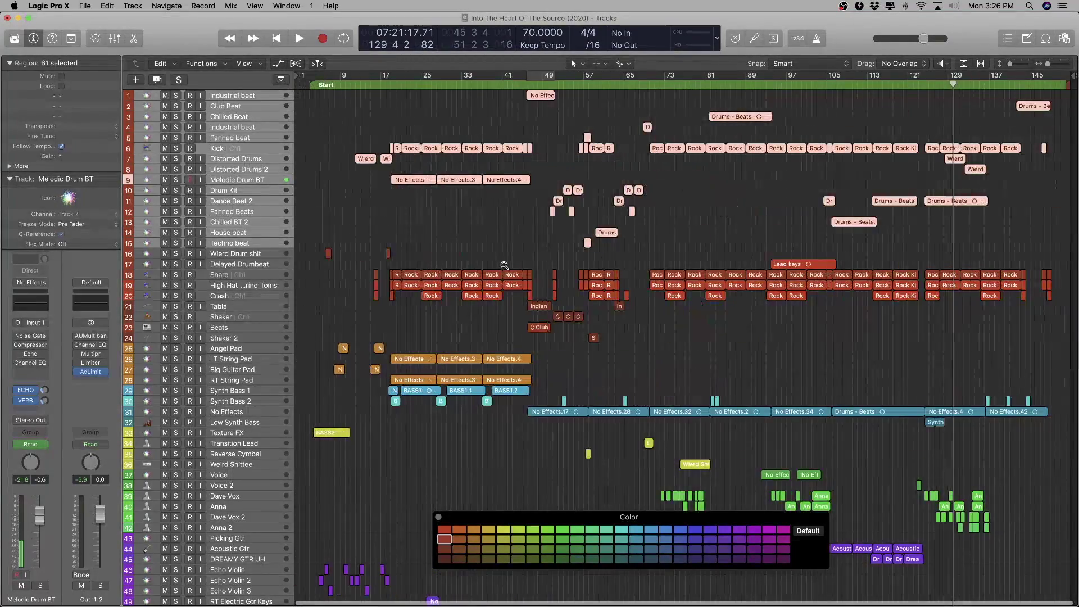
scroll(504, 265, up, 6)
scroll(394, 271, left, 1)
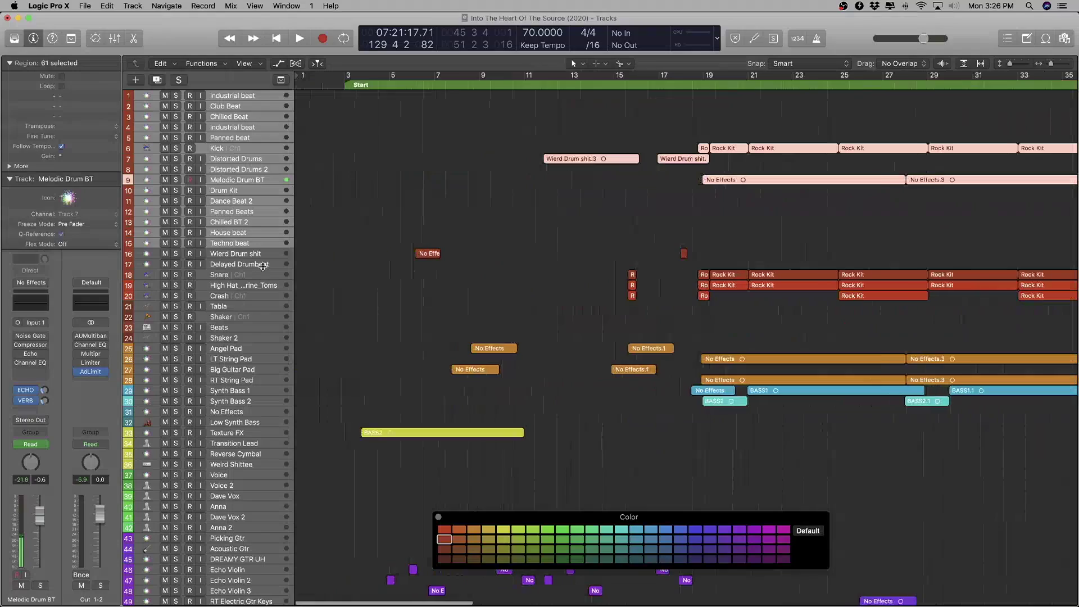
scroll(347, 304, down, 3)
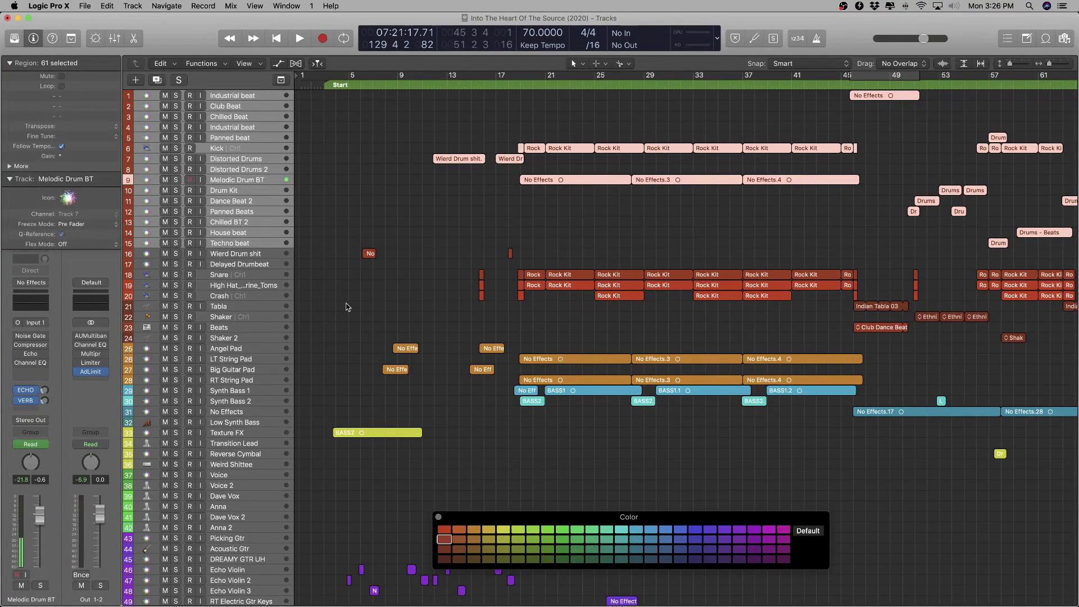
- Rename the Beats track as Club Dance Beat
click(251, 326)
scroll(256, 328, down, 3)
scroll(262, 330, up, 5)
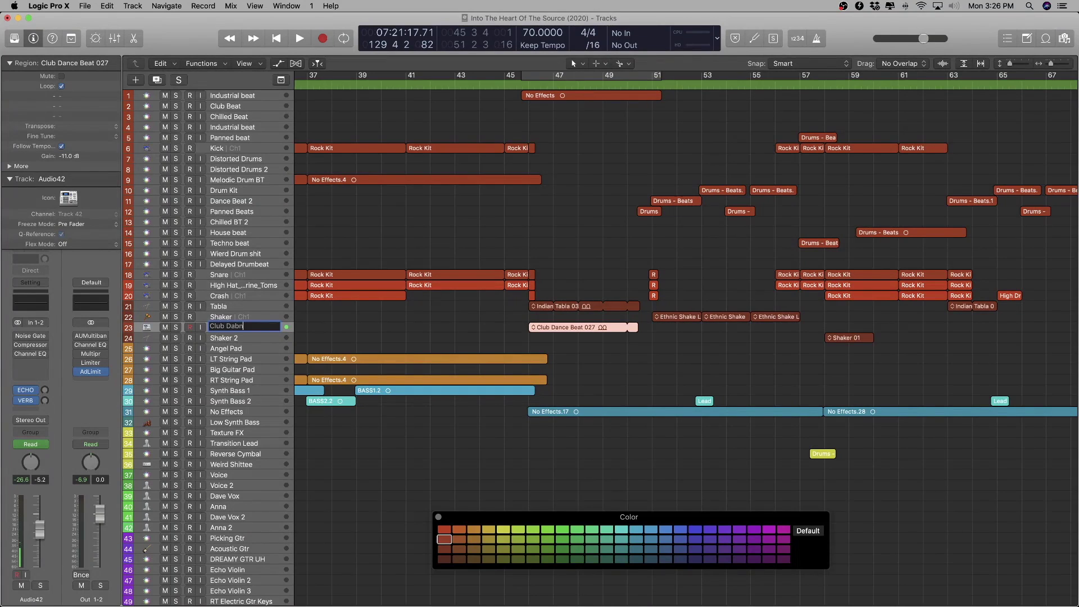
text(Beat)
key(Return)
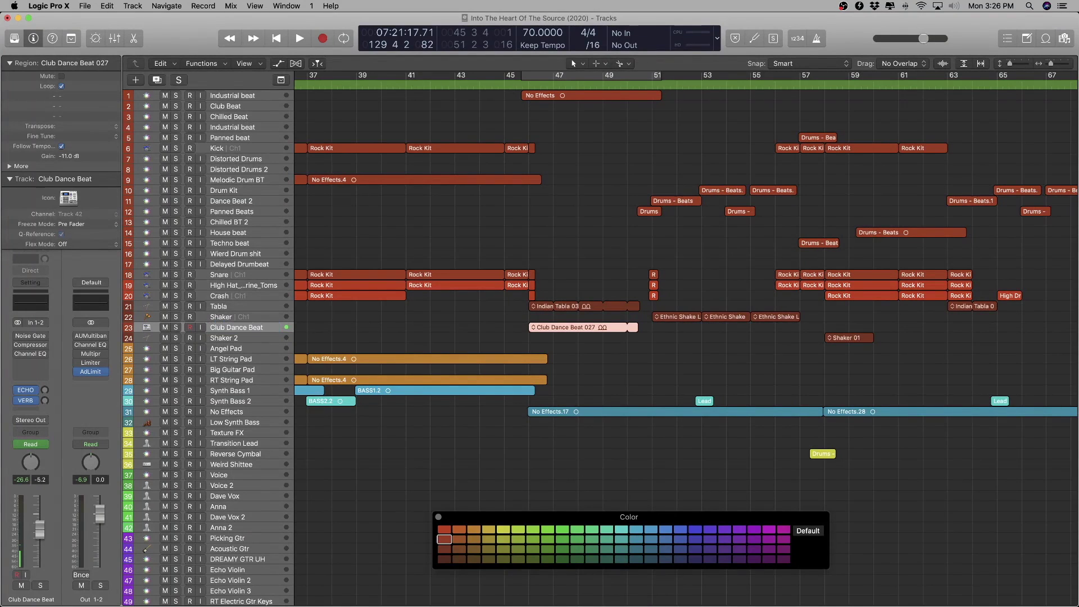
- Move the Club Dance Beat track up to directly beneath Techno beat
key(x)
key(x)
drag(267, 330, 263, 255)
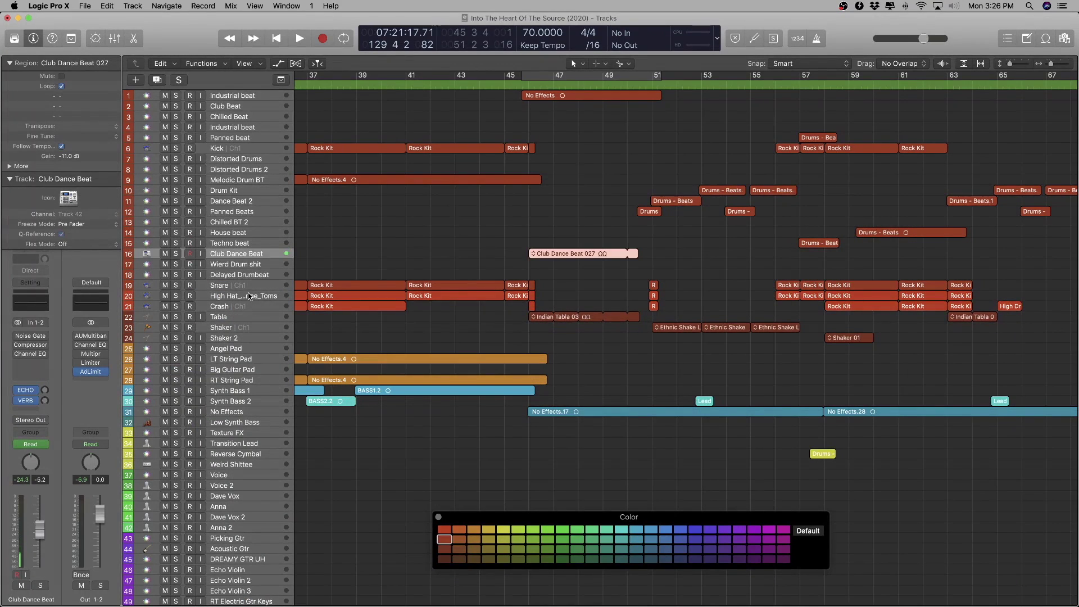
- Compare the colours of the Snare through Shaker 2 tracks and colour the Shaker and Shaker 2 regions bright red
click(249, 296)
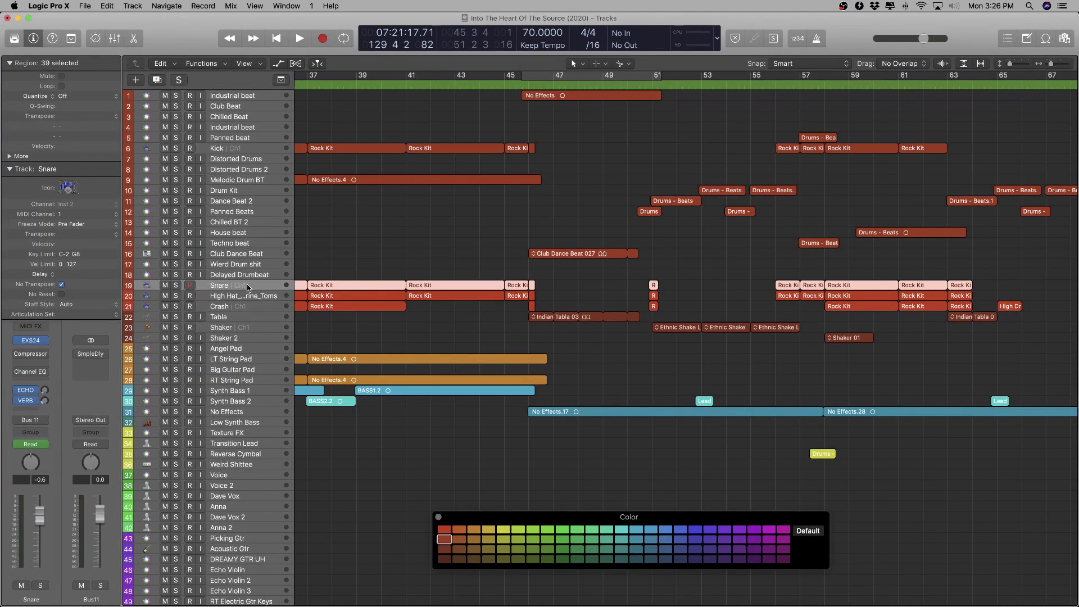
click(249, 298)
click(250, 305)
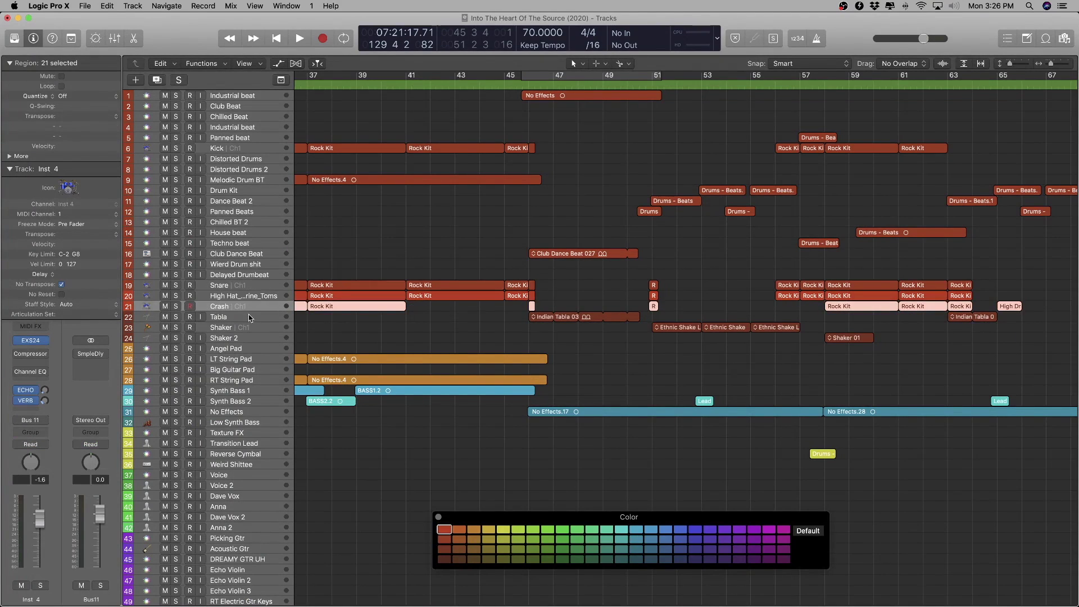
click(249, 316)
click(249, 327)
click(250, 339)
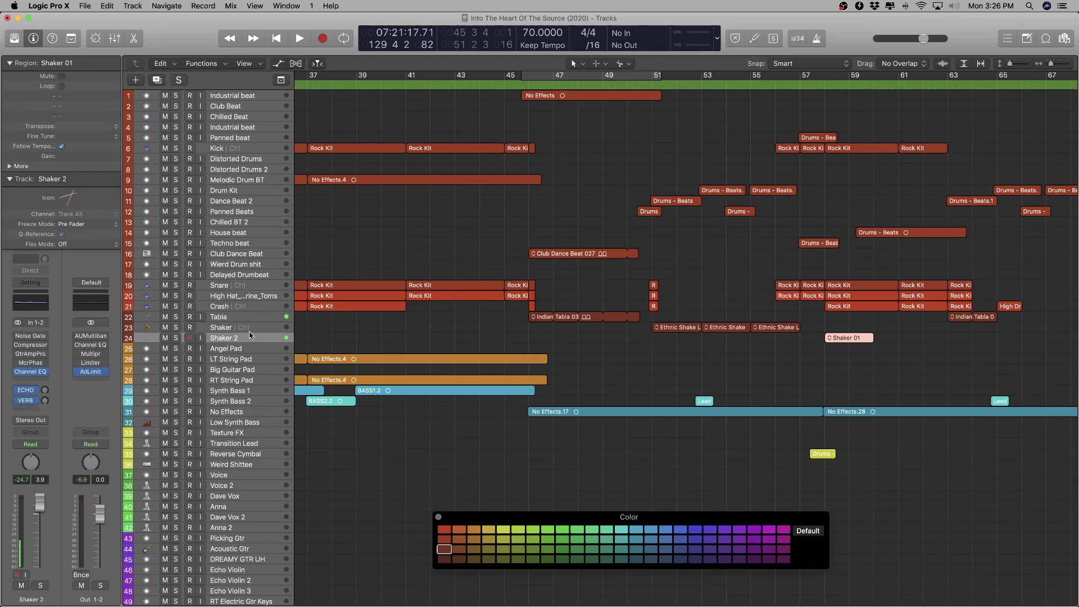
click(250, 326)
shift+click(253, 337)
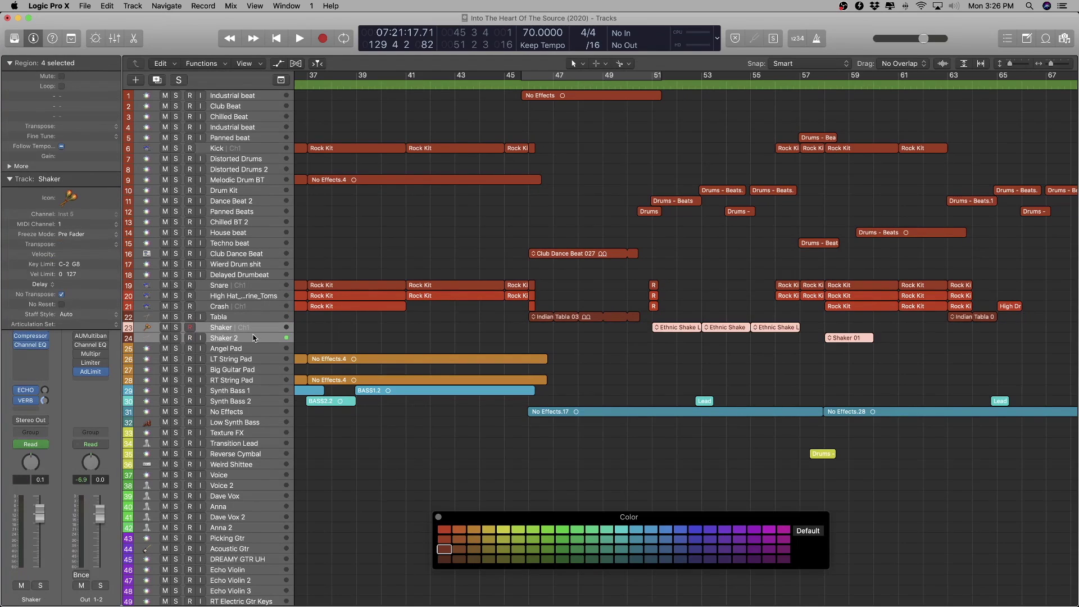
click(445, 530)
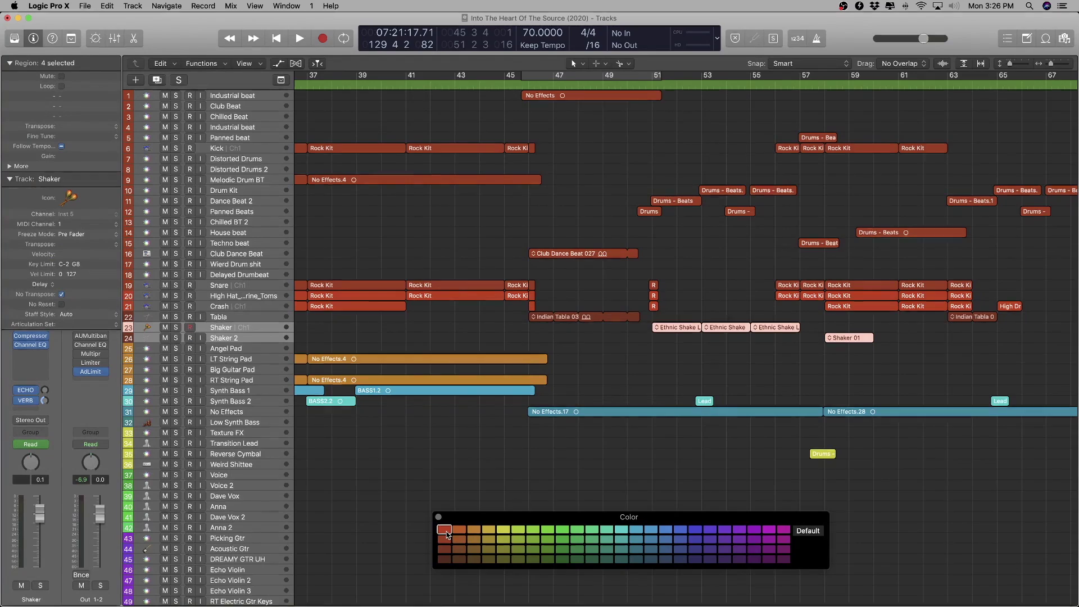
key(x)
key(x)
- Place the Tabla track between Snare and High Hat, and edit the High Hat track's name
mouse_move(251, 330)
mouse_down()
mouse_move(254, 300)
mouse_move(254, 310)
mouse_move(230, 301)
mouse_move(238, 315)
mouse_up()
click(252, 339)
double_click(223, 311)
key(BackSpace)
text(i)
key(Return)
scroll(437, 310, down, 5)
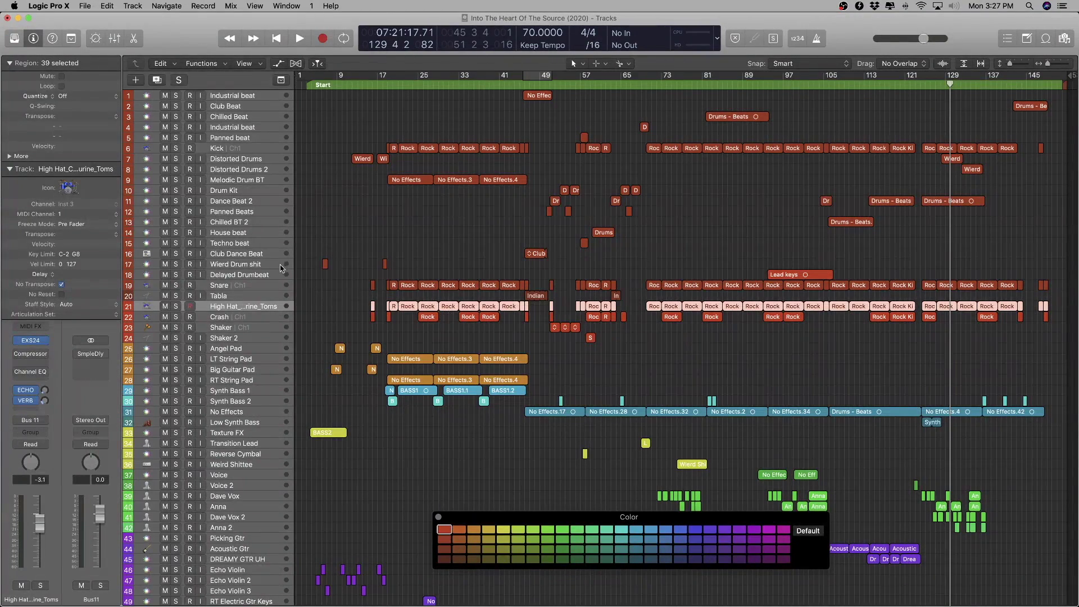
- Audition the Wierd Drum shit track solo from its first No Effects region at bar 6
click(246, 264)
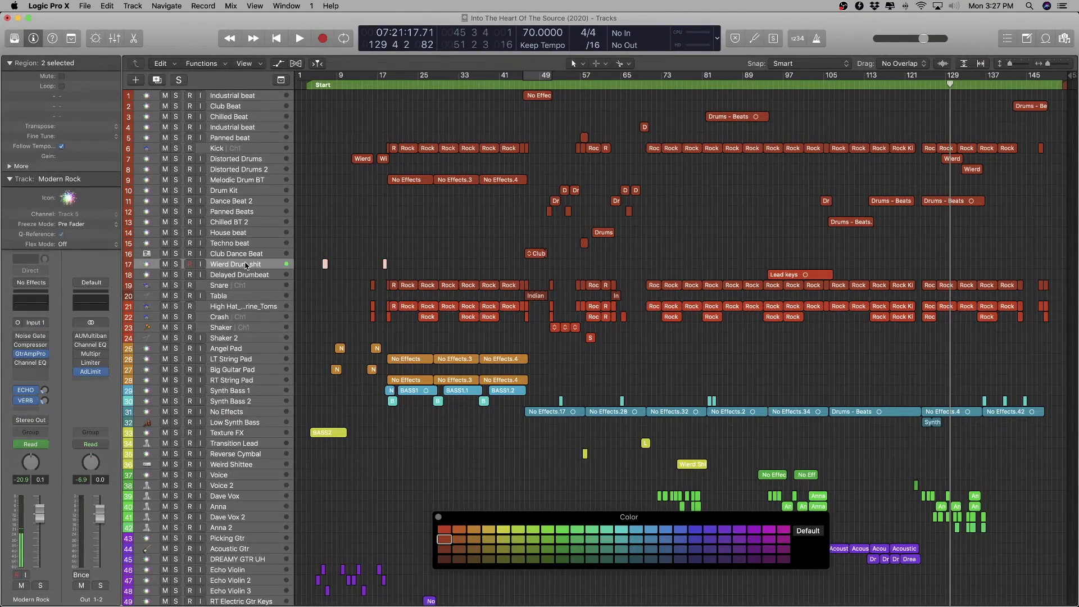
key(ctrl+s)
key(shift+space)
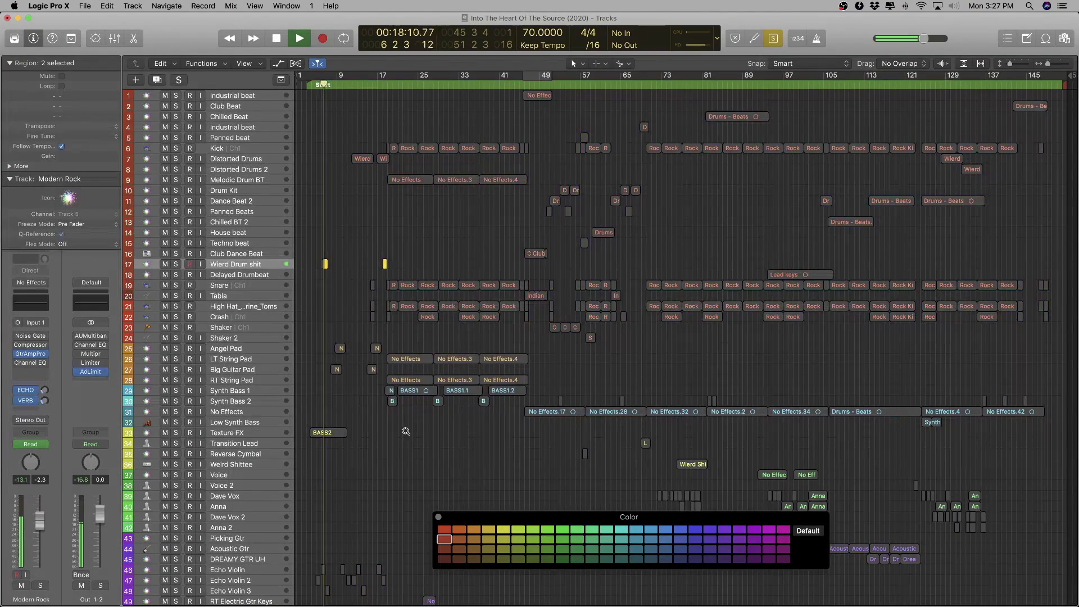
key(ctrl+alt+Right)
key(ctrl+alt+Right)
key(ctrl+alt+Right)
key(ctrl+alt+Right)
key(ctrl+alt+Right)
key(ctrl+alt+Right)
key(ctrl+alt+Down)
key(ctrl+alt+Down)
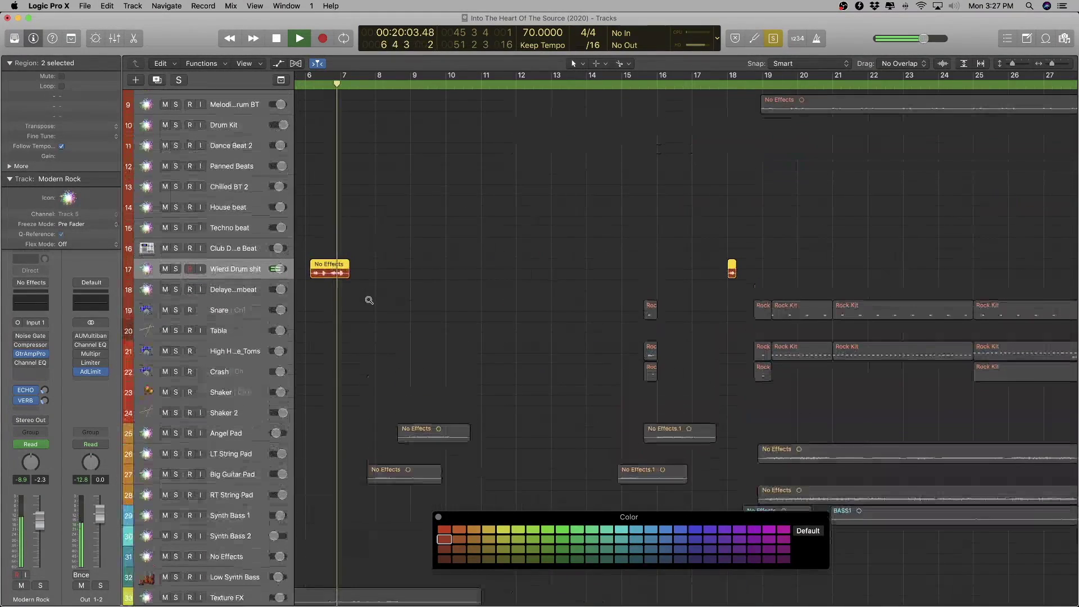
key(ctrl+alt+Down)
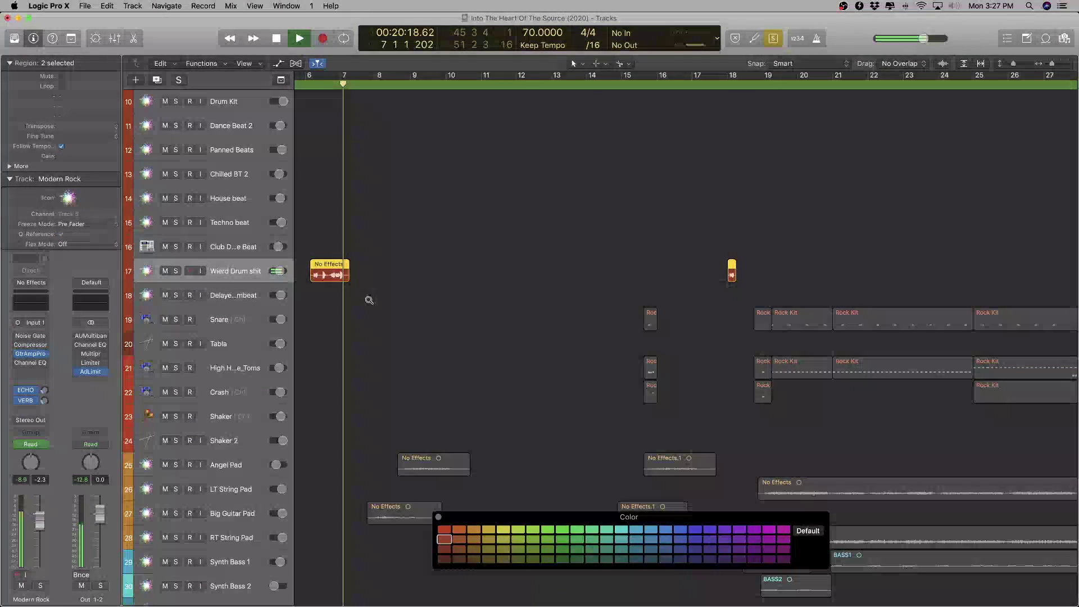
- Audition the Wierd Drum shit regions at bars 6 and 18 in the full mix, and replay the bar 18 region solo
scroll(369, 300, left, 3)
key(space)
click(426, 82)
key(space)
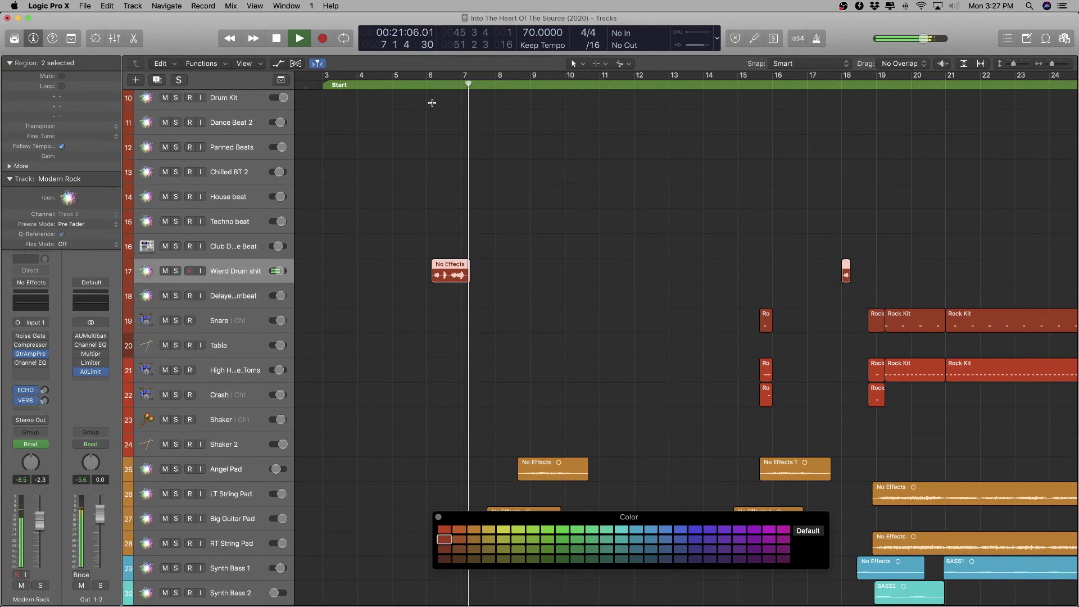
click(840, 77)
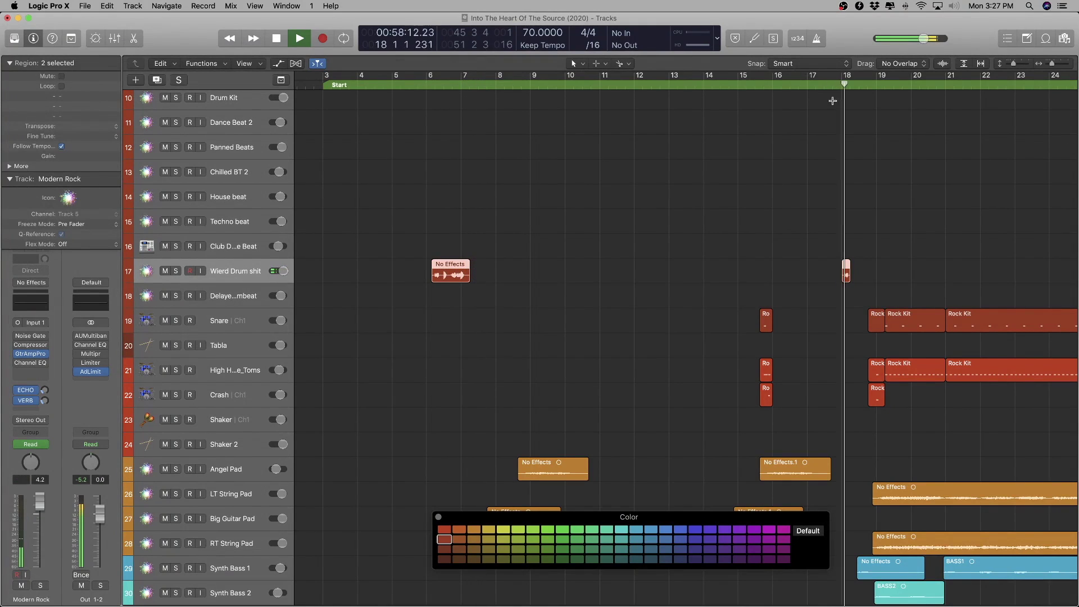
key(space)
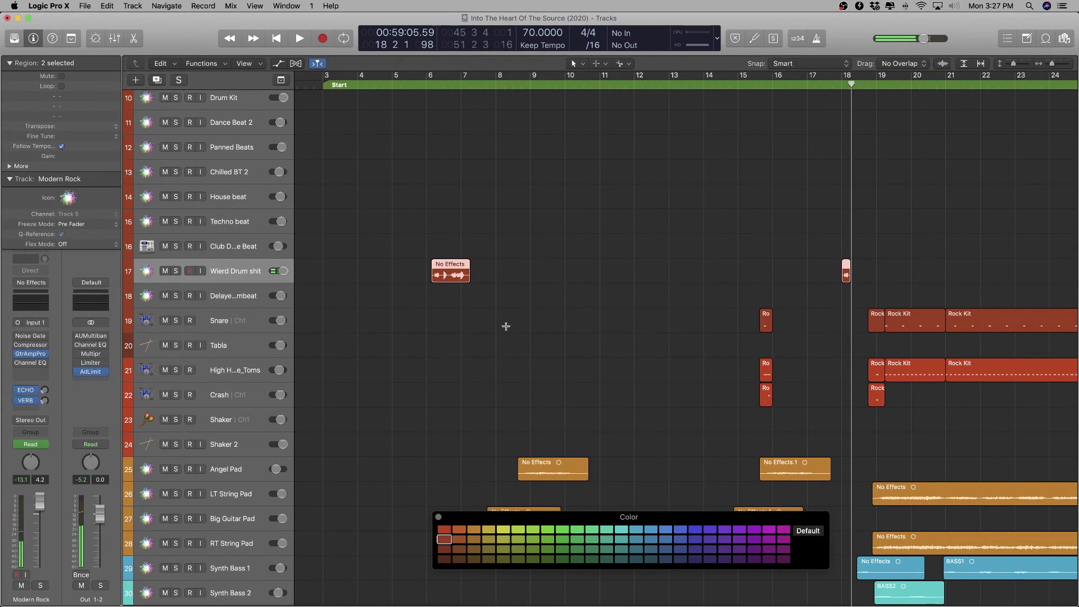
key(ctrl+s)
click(837, 87)
key(space)
key(space)
- Colour both Wierd Drum shit regions and their track yellow
click(505, 531)
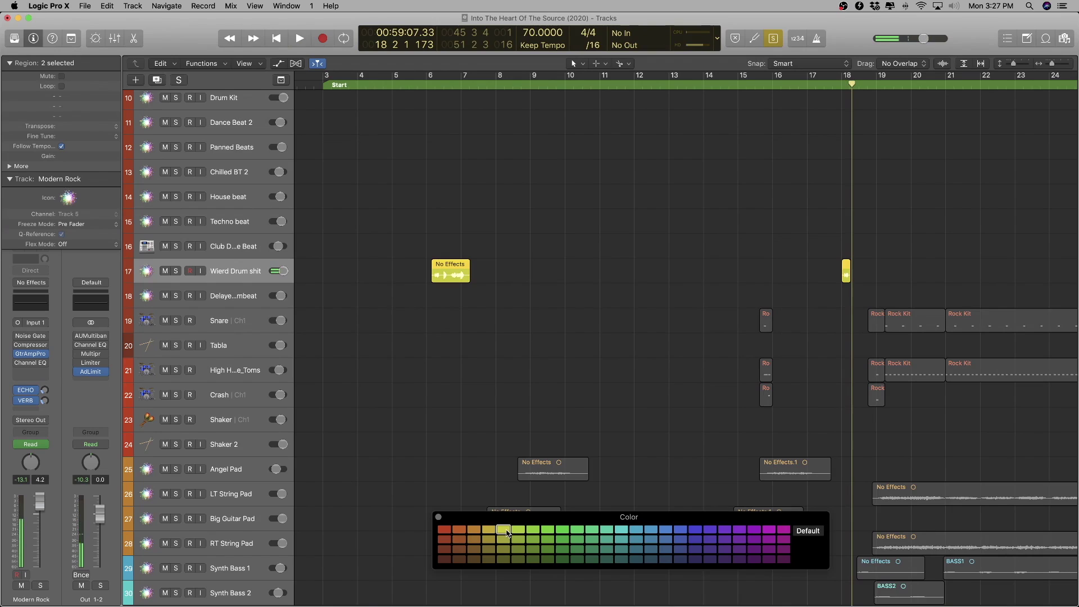
key(x)
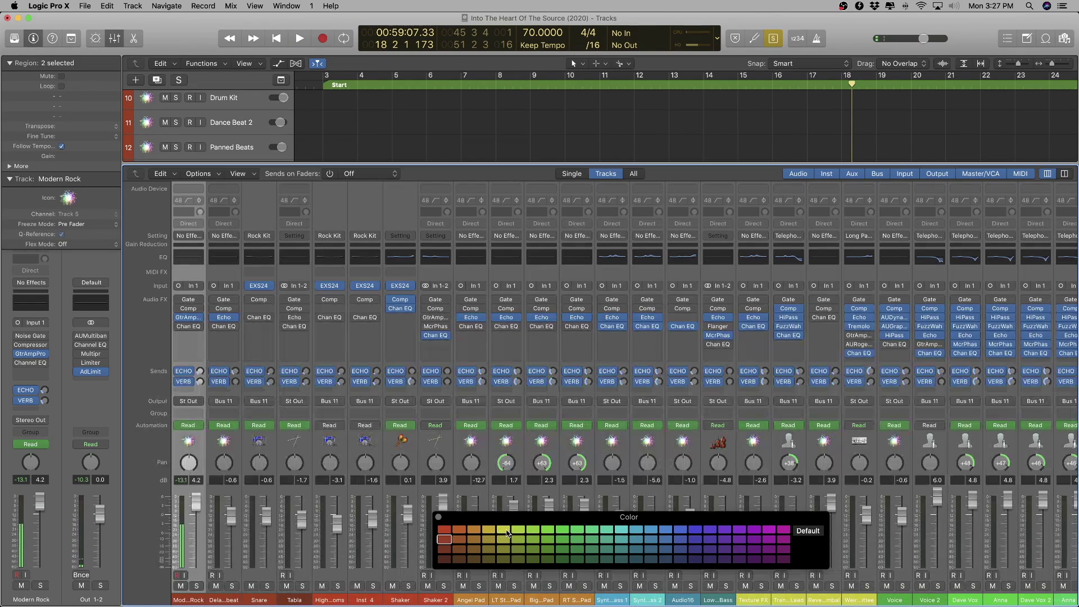
key(x)
- Move the Wierd Drum shit track between Low Synth Bass and Texture FX, and turn off solo mode
key(super+Up)
key(super+Up)
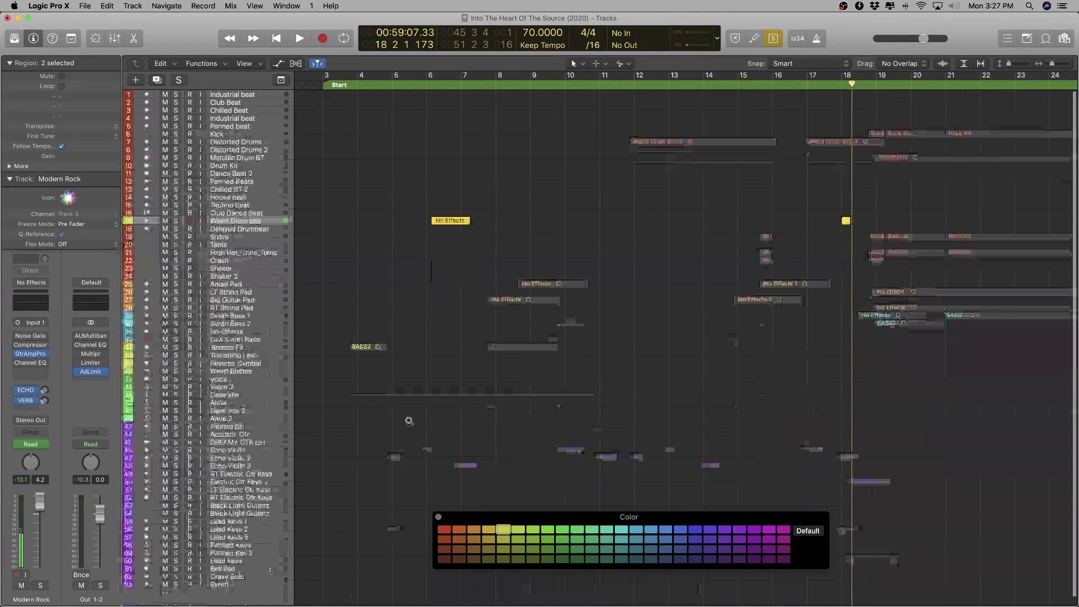
drag(246, 212, 254, 325)
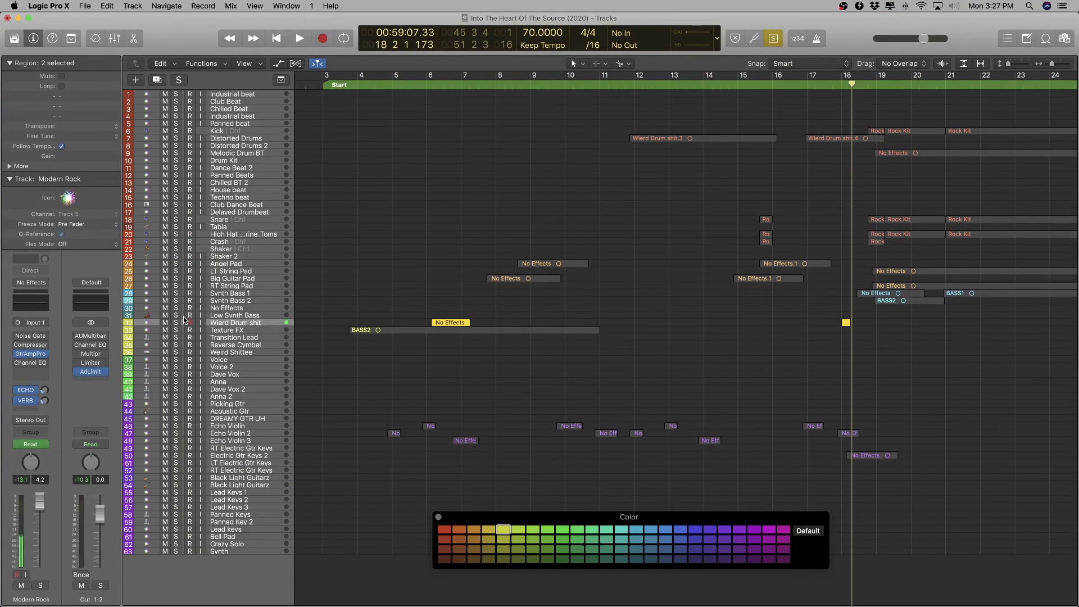
key(ctrl+s)
- Group all tracks from the first Industrial beat through Shaker 2 into a Folder Stack
scroll(446, 305, down, 10)
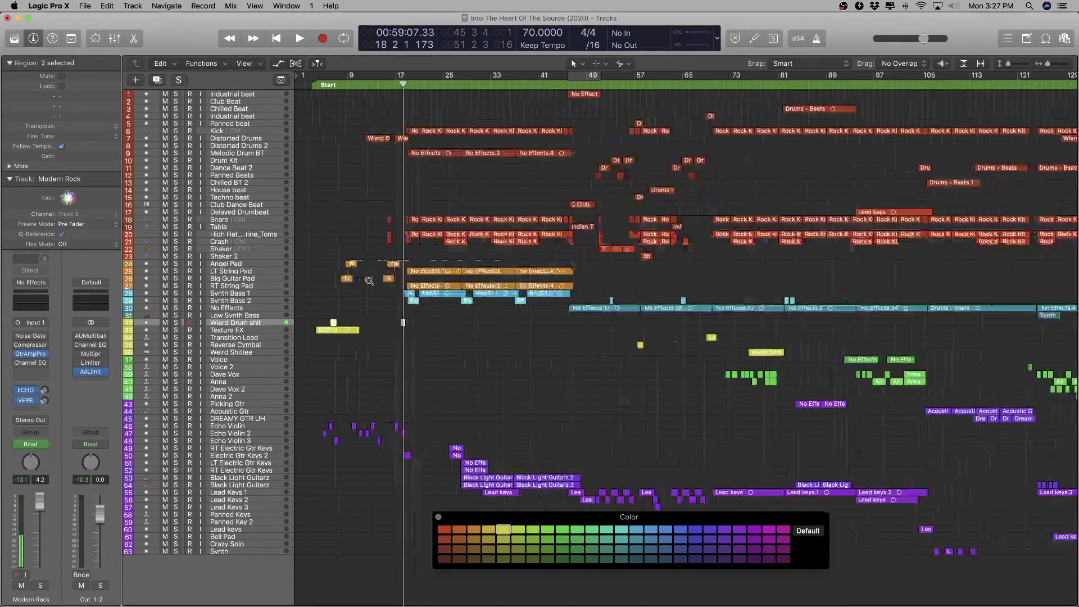
click(222, 255)
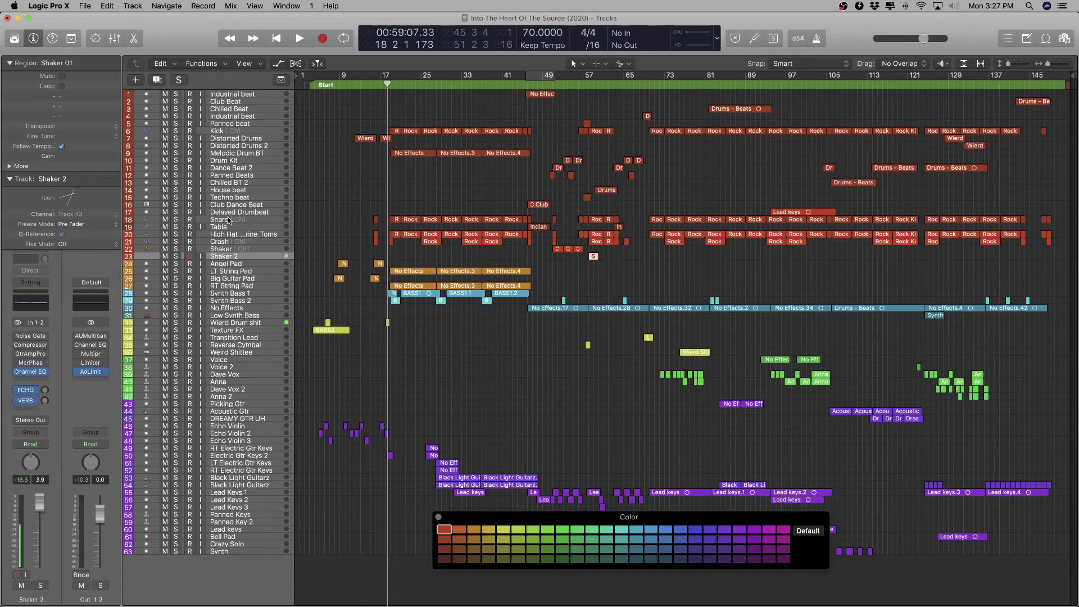
shift+click(234, 96)
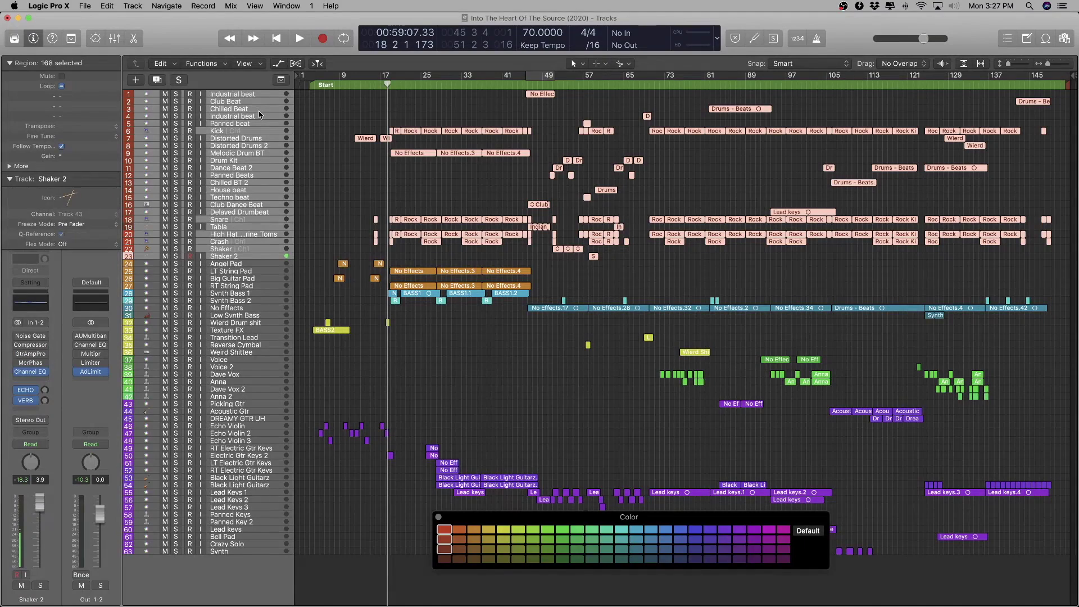
right_click(258, 110)
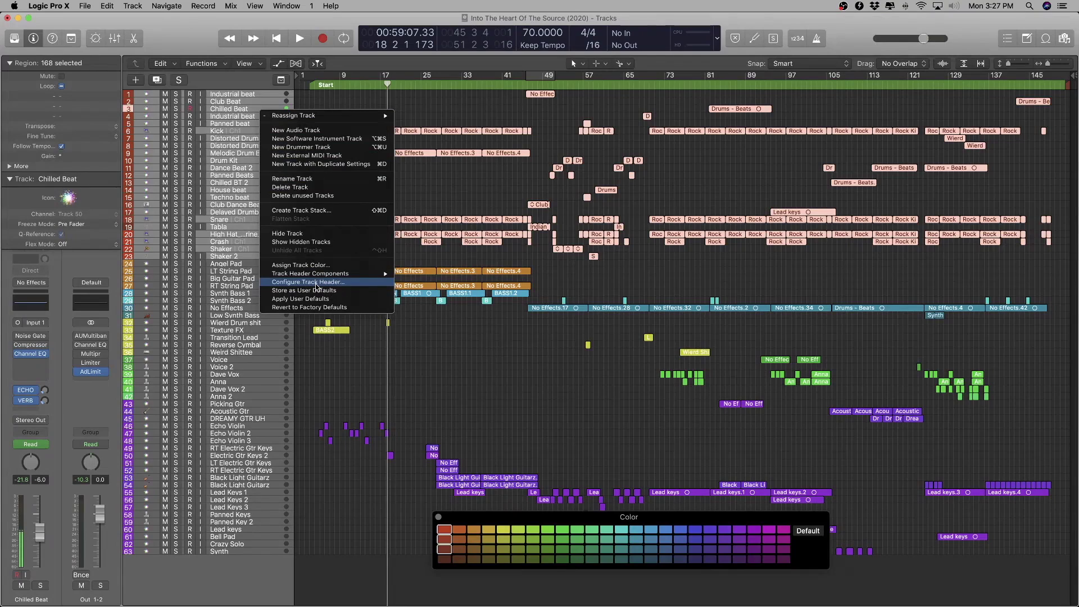
click(316, 212)
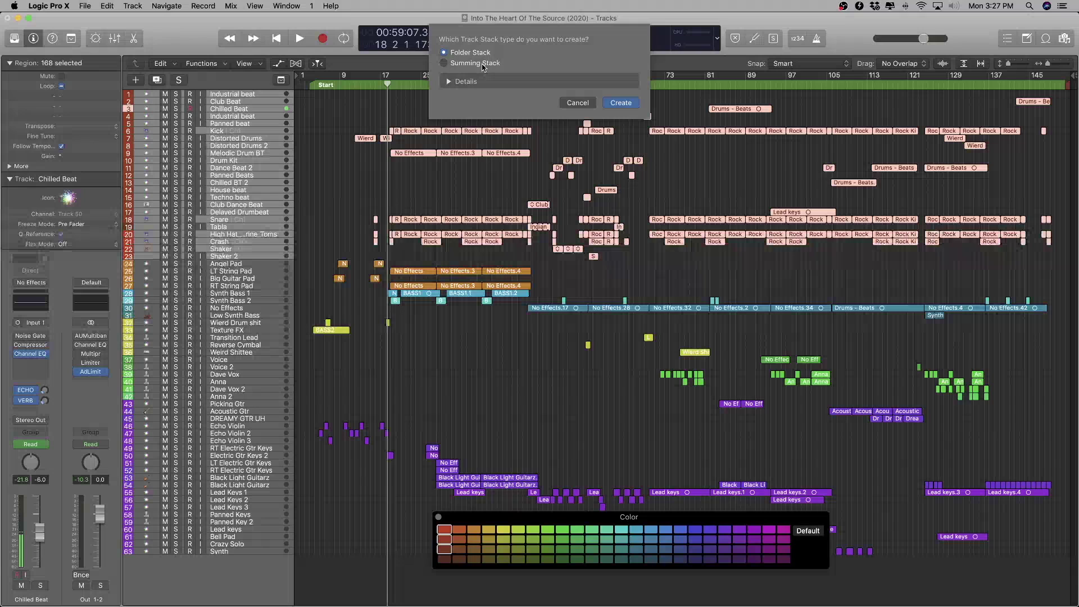
click(620, 102)
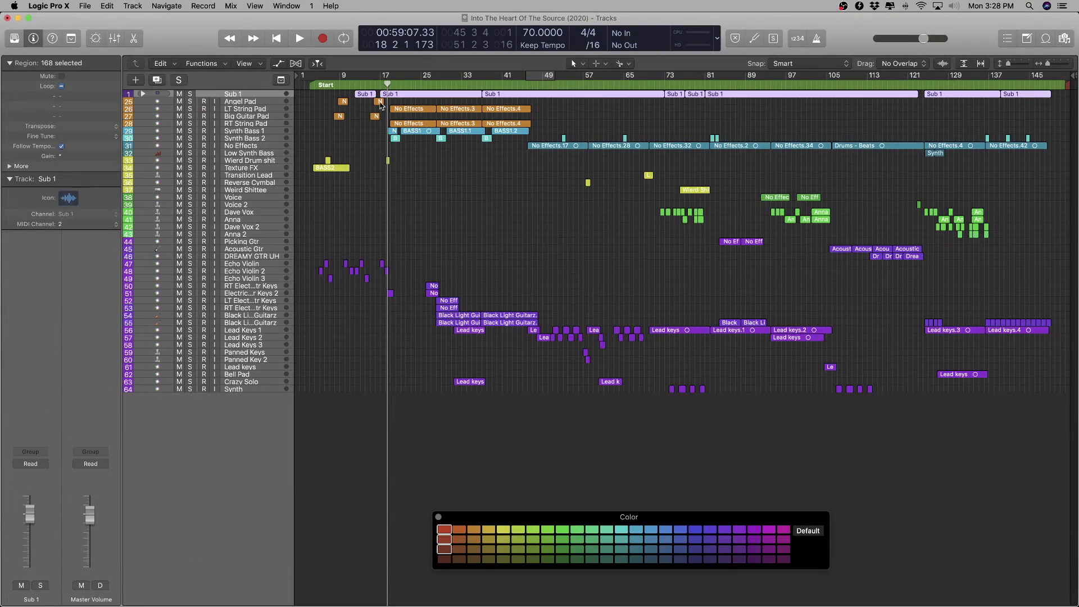
- Rename the new drum and percussion folder stack as RHYTHM
double_click(229, 93)
text(RHYTHM)
key(Return)
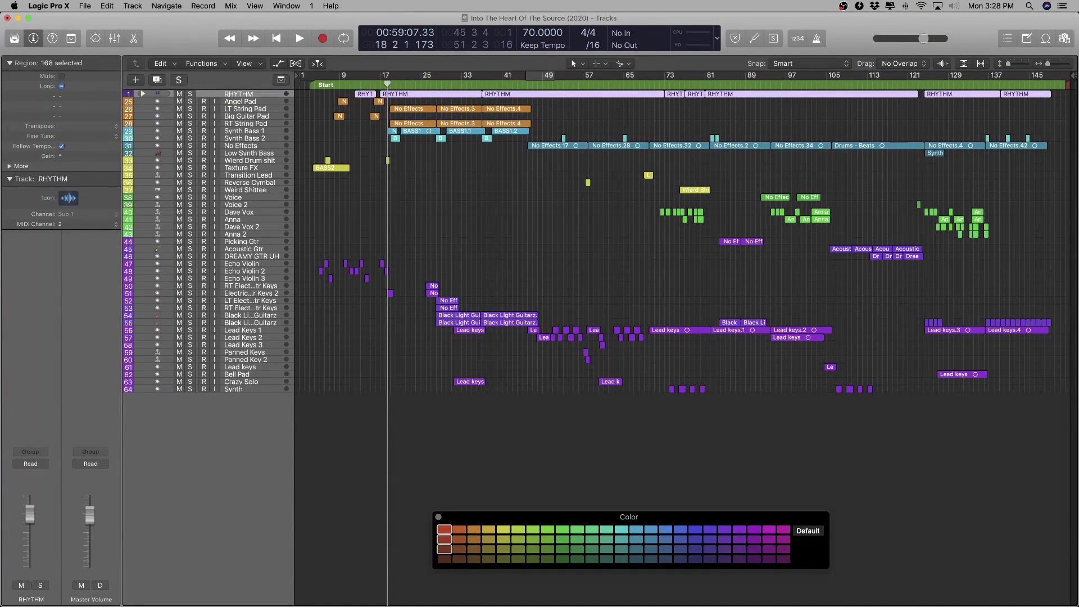
- Colour the RHYTHM stack's track and regions bright red
click(447, 534)
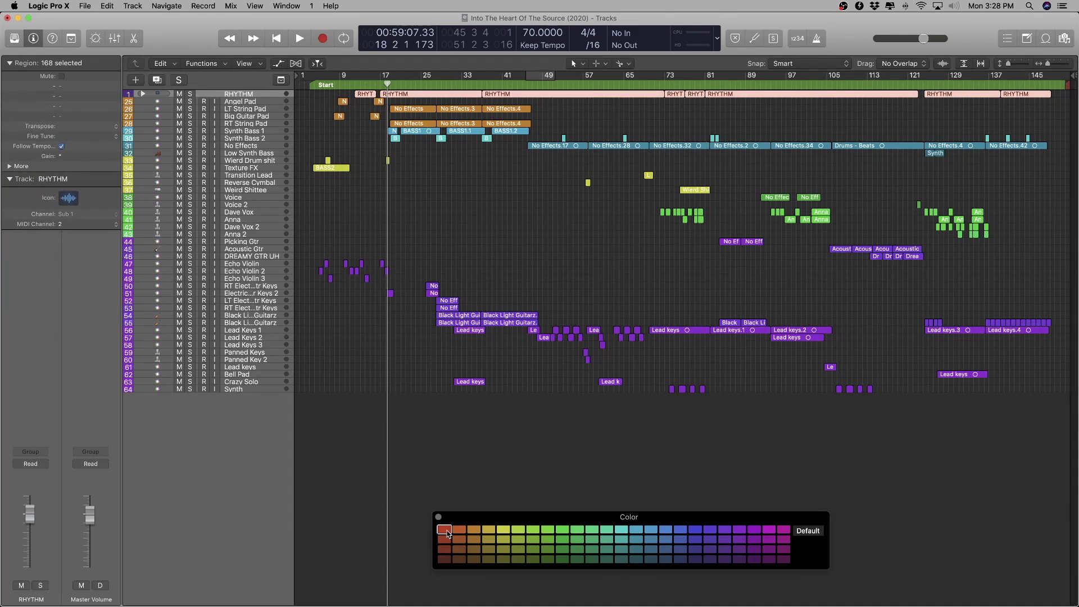
key(super+z)
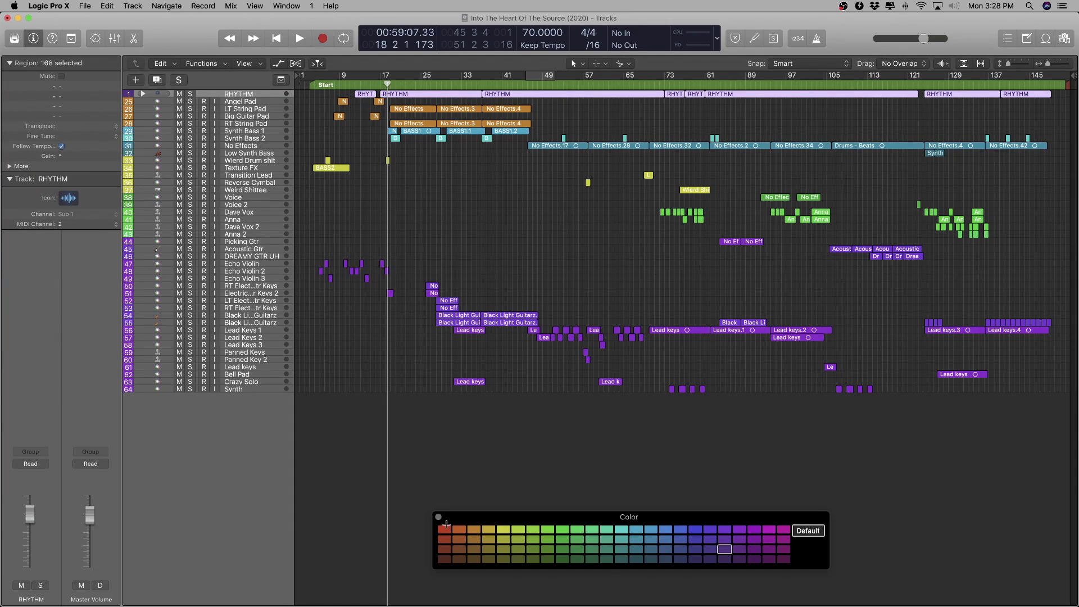
key(x)
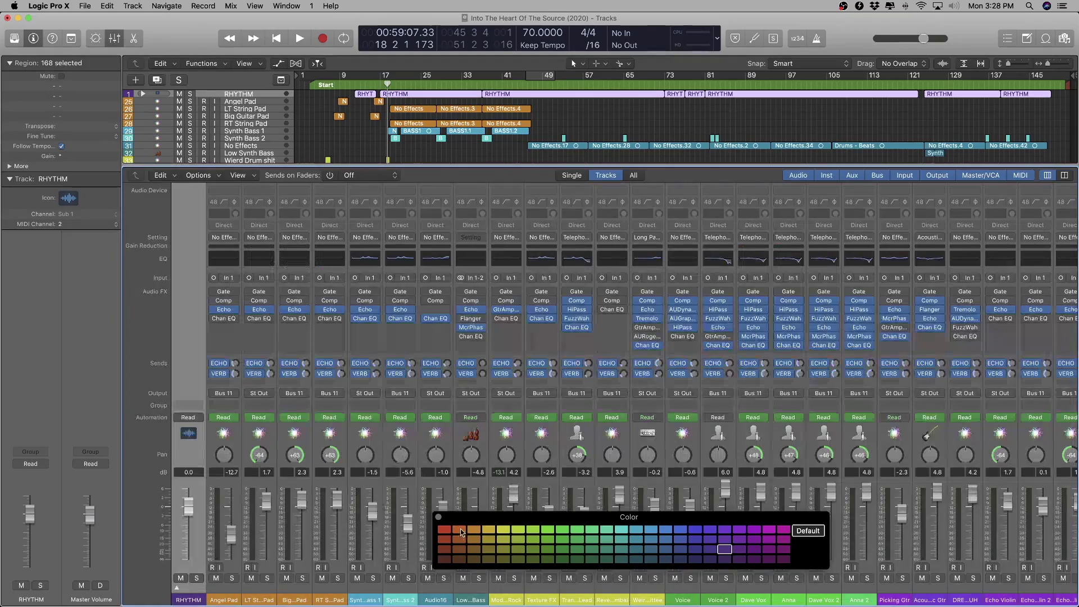
click(446, 531)
key(x)
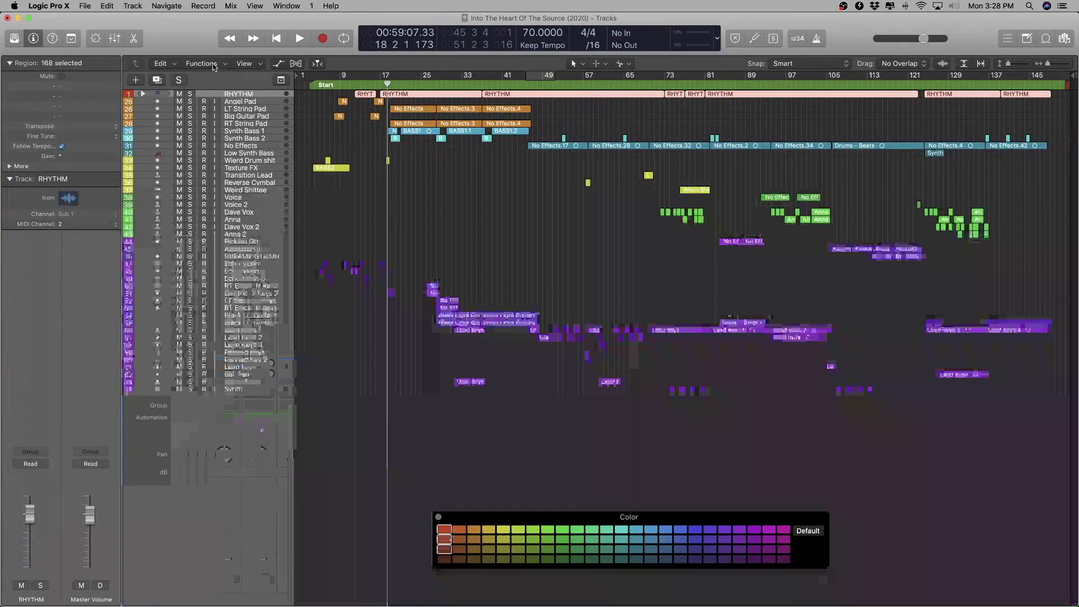
- Expand the RHYTHM stack to inspect its grouped tracks, including Chilled Beat and Industrial beat, and collapse it again
click(143, 94)
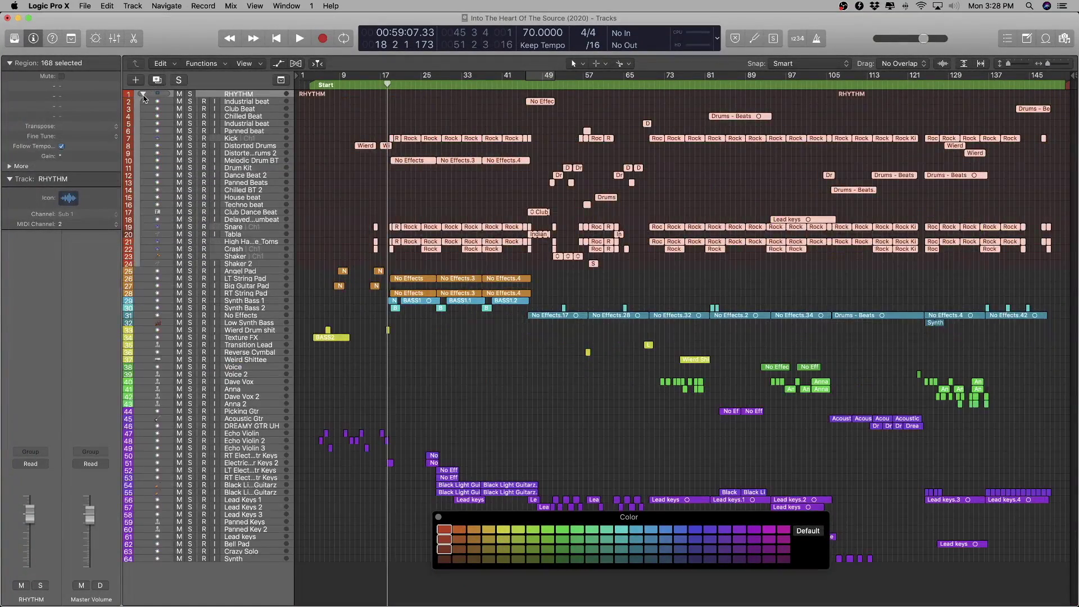
click(143, 95)
click(241, 103)
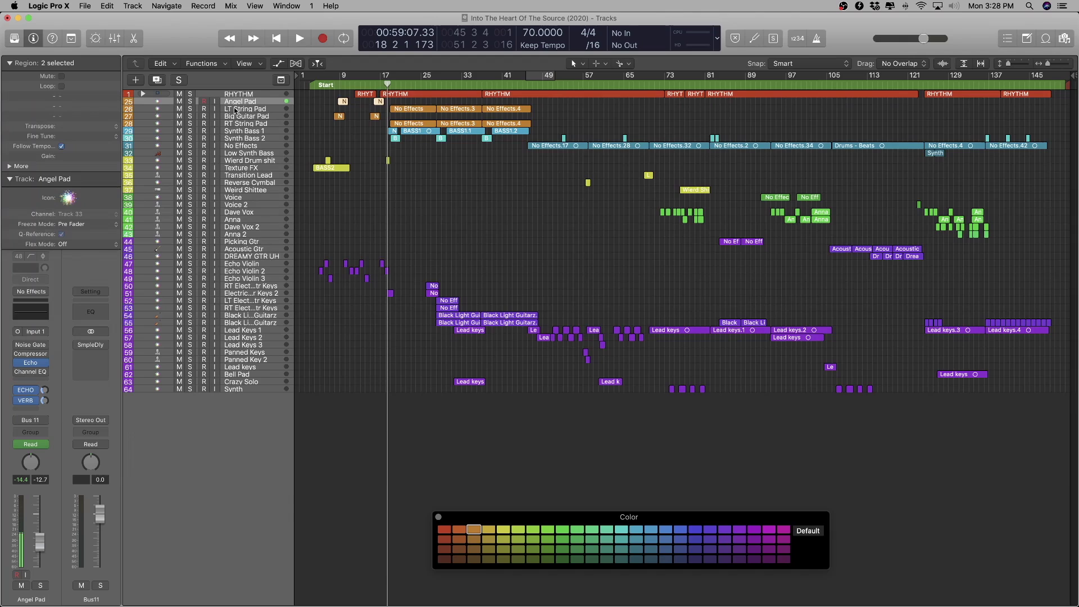
click(141, 94)
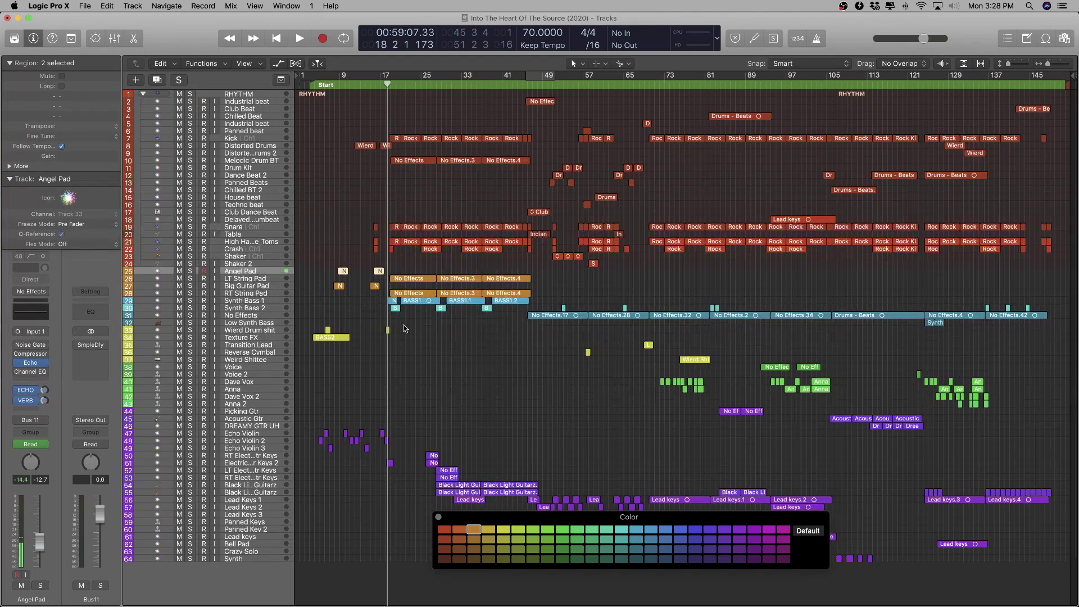
click(244, 116)
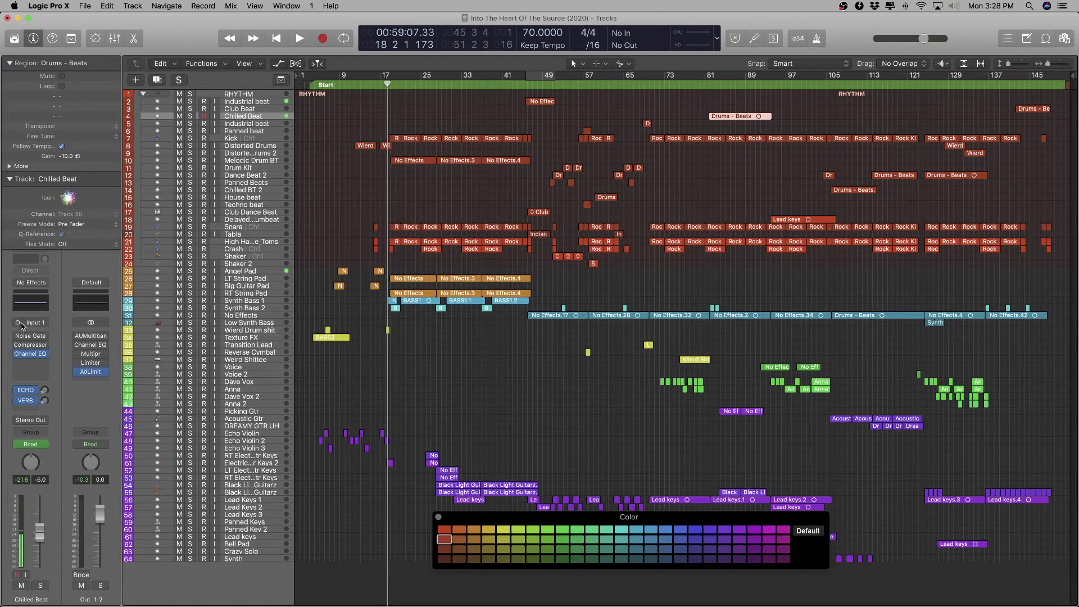
click(260, 124)
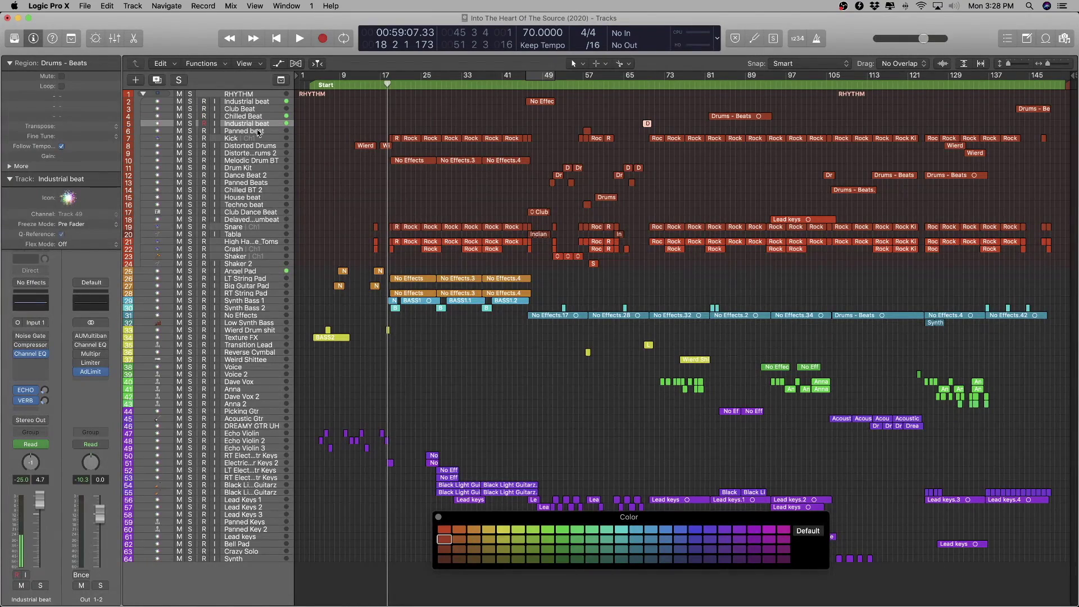
click(144, 95)
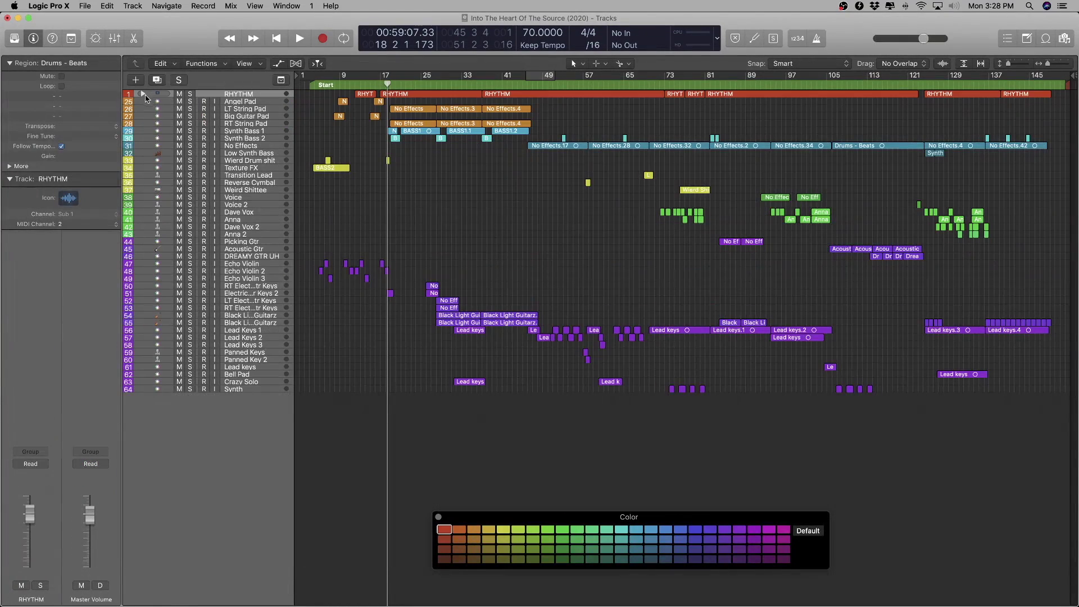
- Group the Angel Pad, LT String Pad, Big Guitar Pad and RT String Pad tracks into a Folder Stack
click(255, 102)
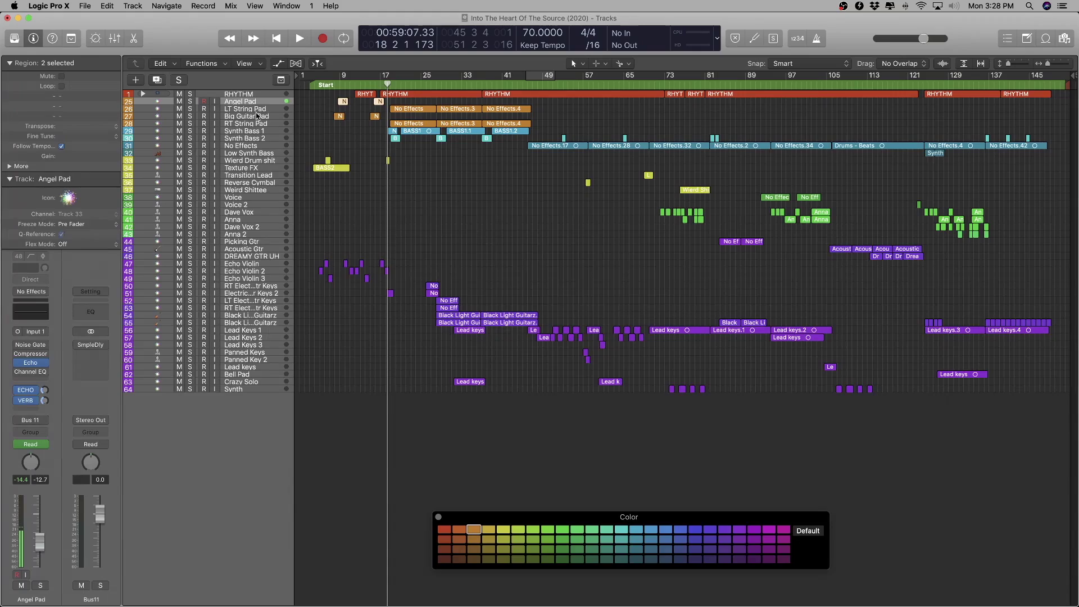
scroll(320, 133, up, 10)
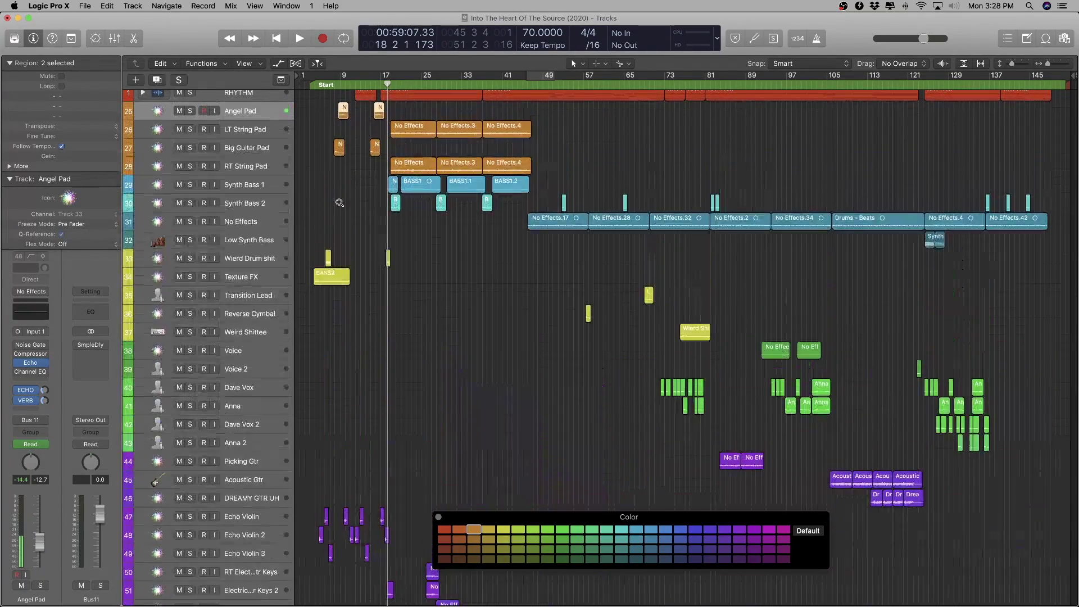
scroll(338, 219, up, 5)
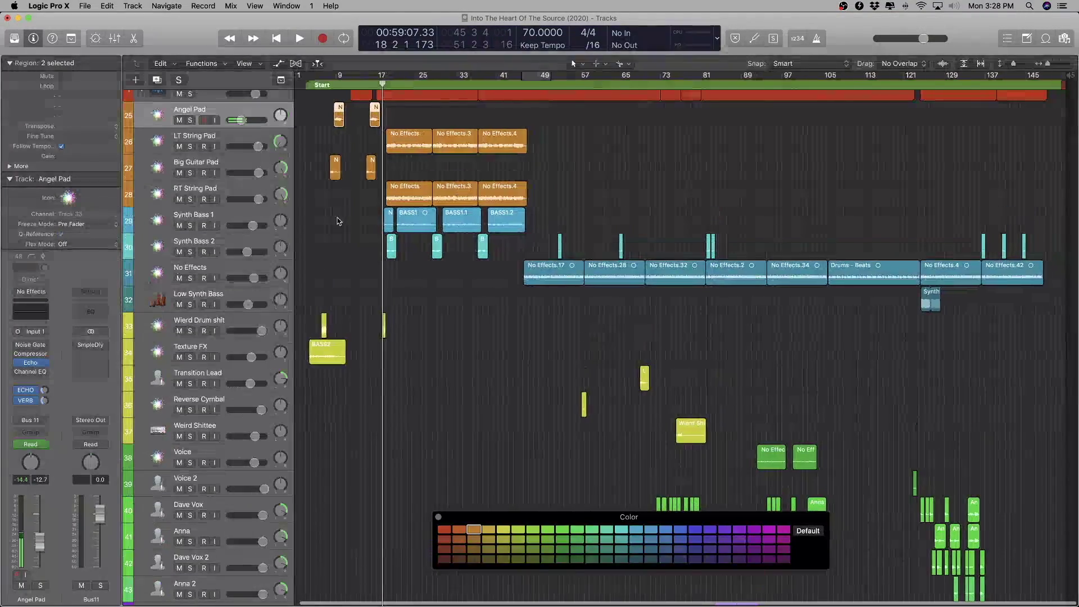
shift+click(223, 191)
scroll(461, 214, up, 4)
right_click(258, 111)
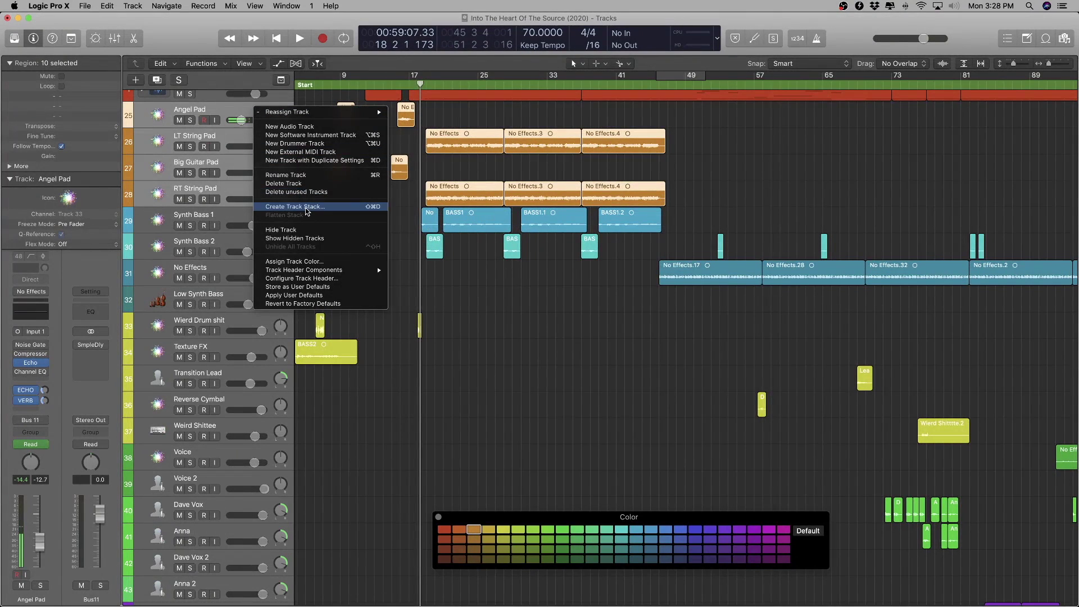
click(529, 244)
key(super+shift+d)
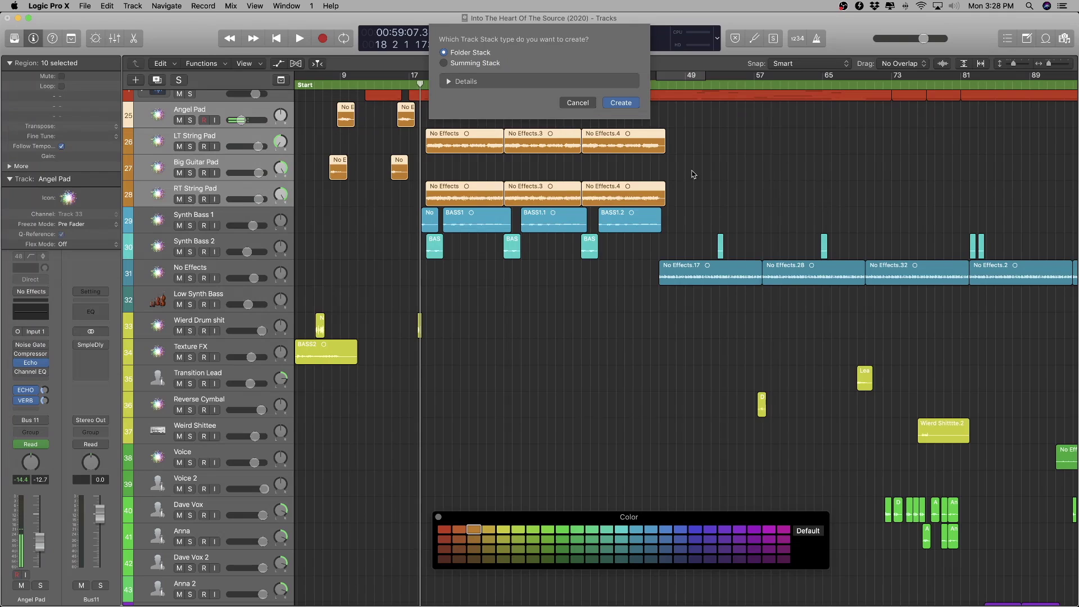
click(634, 105)
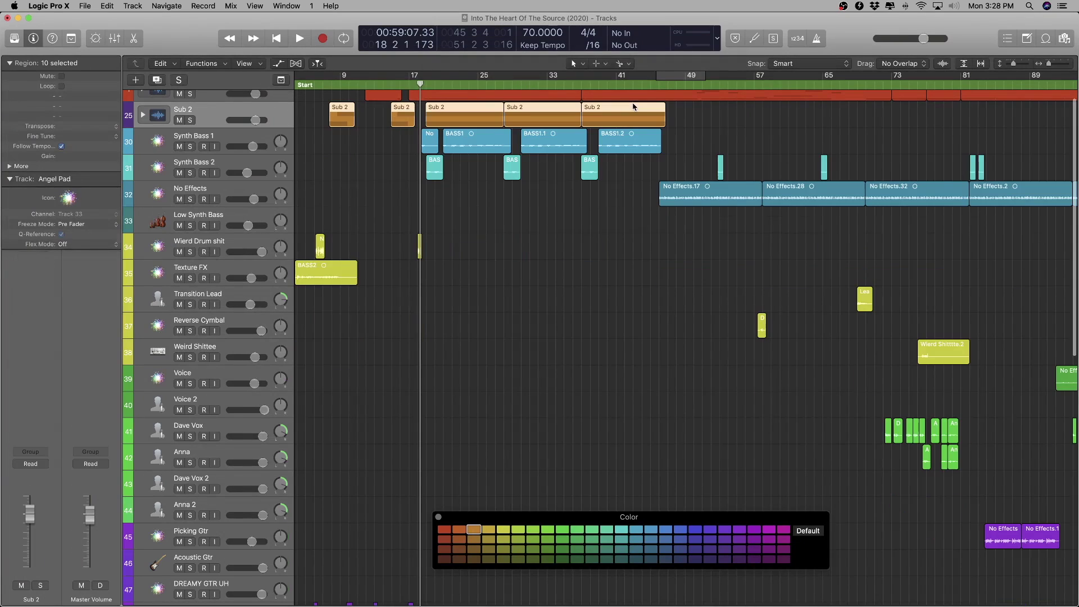
- Rename the new pad folder stack as PAD and colour its track orange
double_click(219, 110)
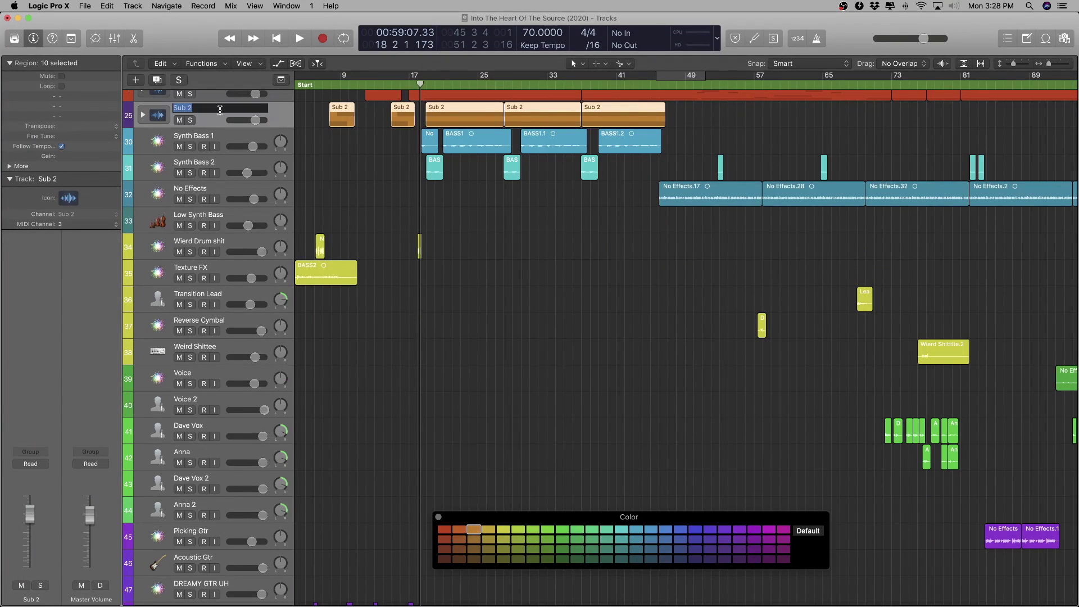
text(PAD)
key(Return)
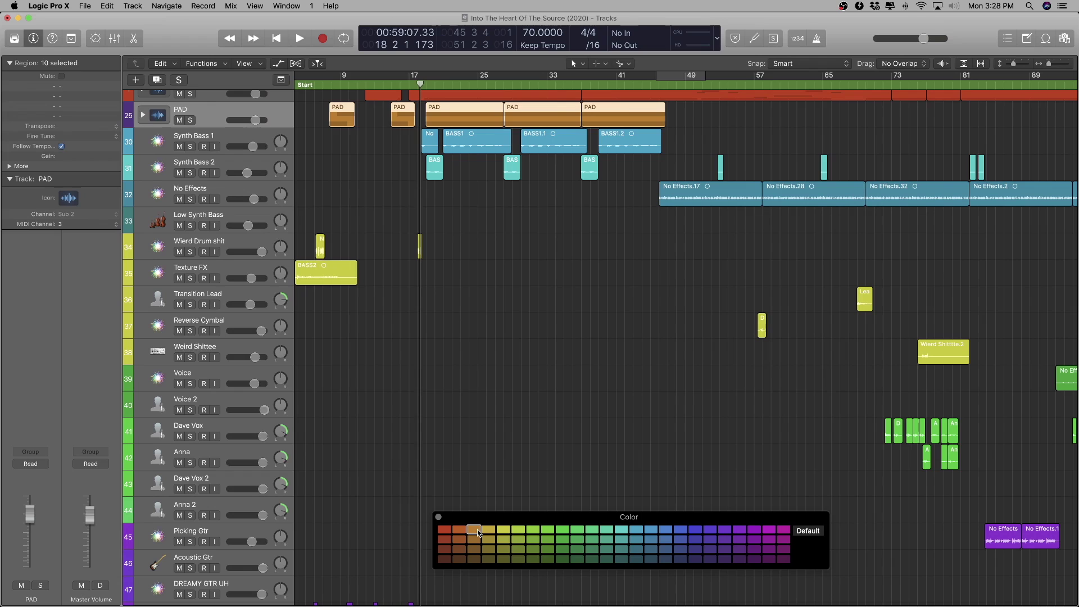
key(x)
key(x)
- Group the Synth Bass 1, Synth Bass 2, No Effects and Low Synth Bass tracks into a Folder Stack
click(219, 135)
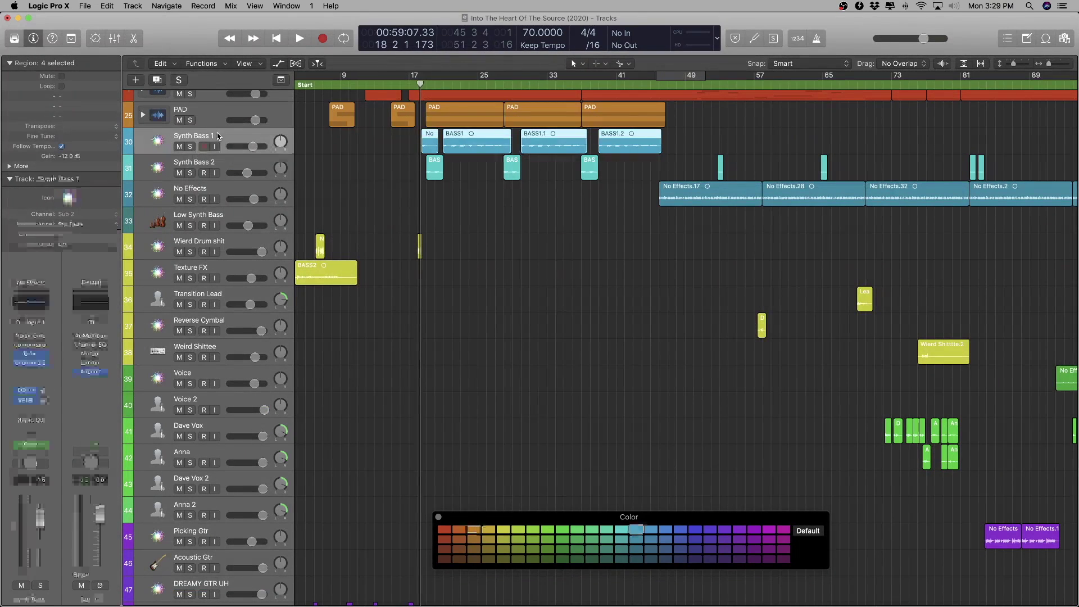
shift+click(234, 211)
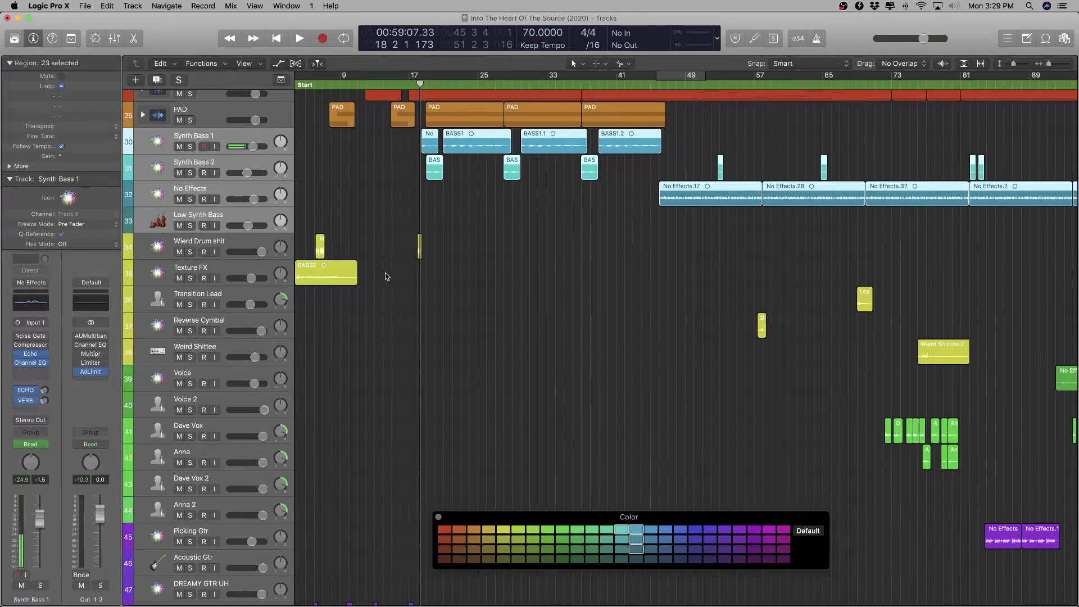
right_click(274, 138)
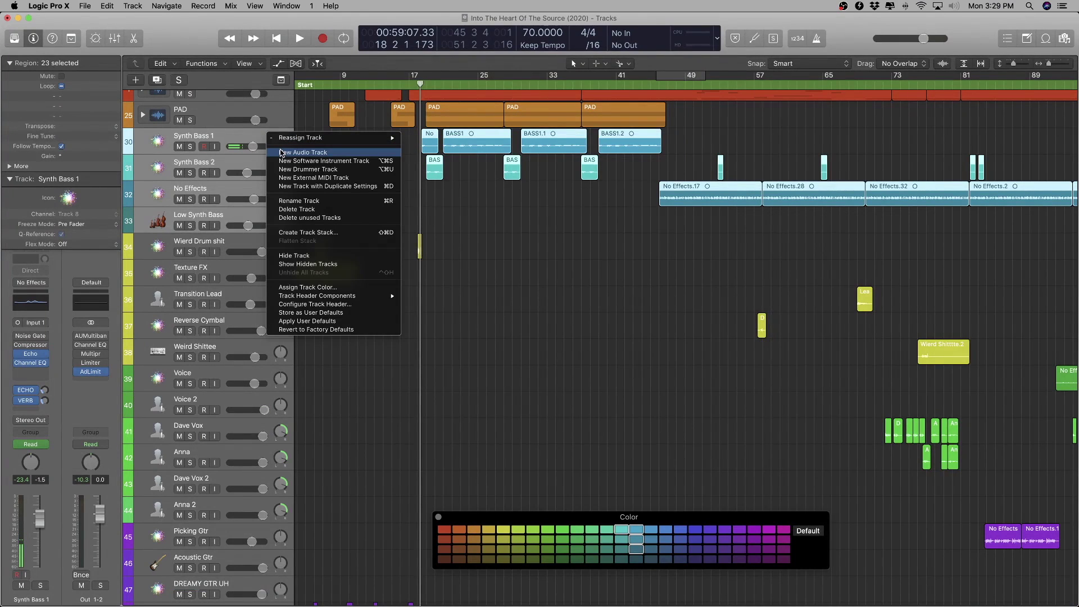
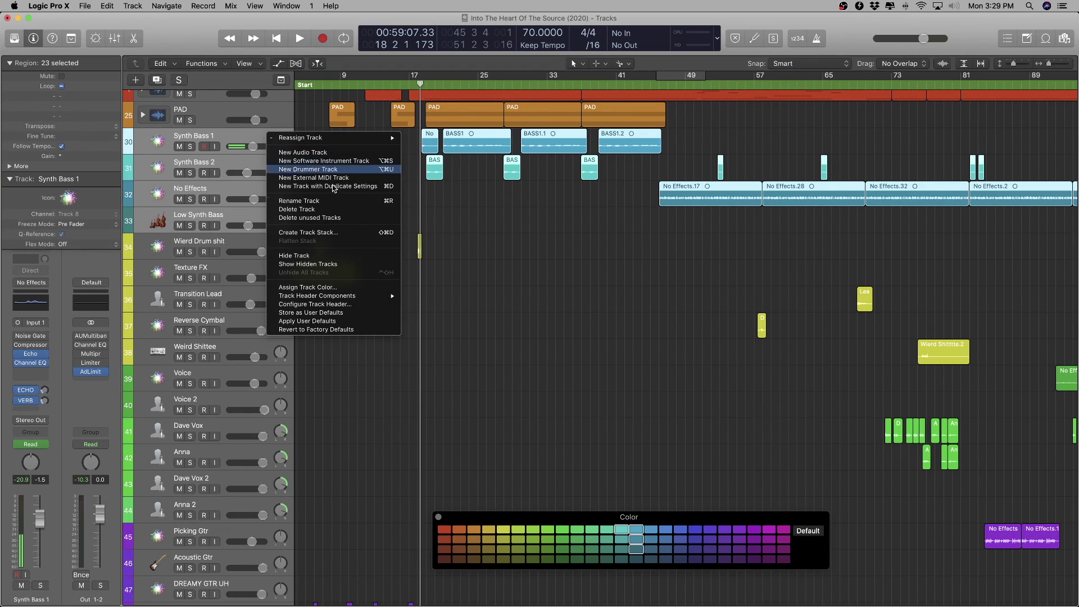
click(306, 232)
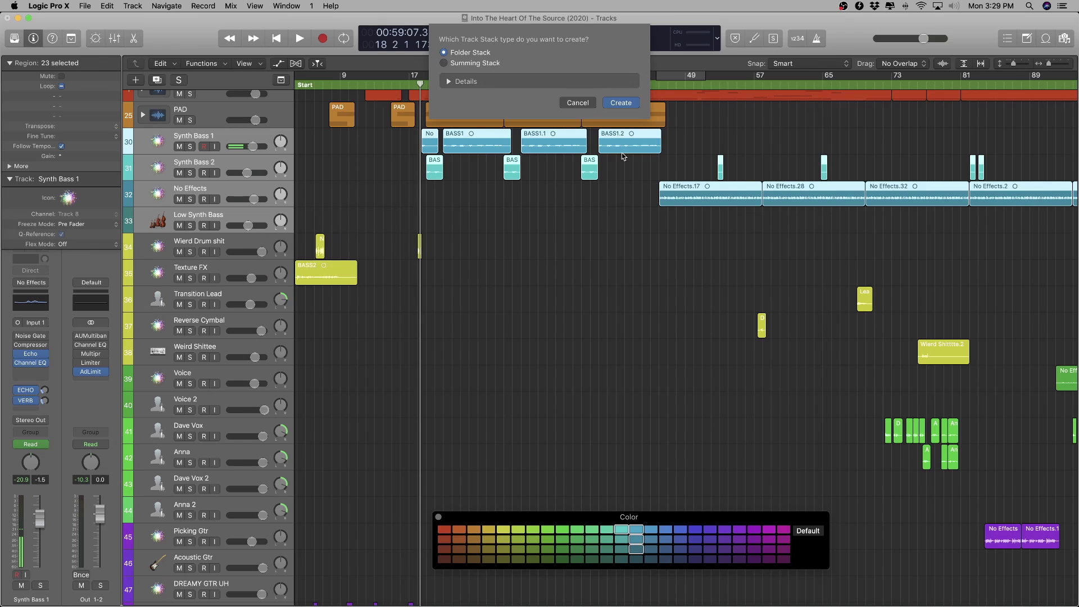
click(627, 103)
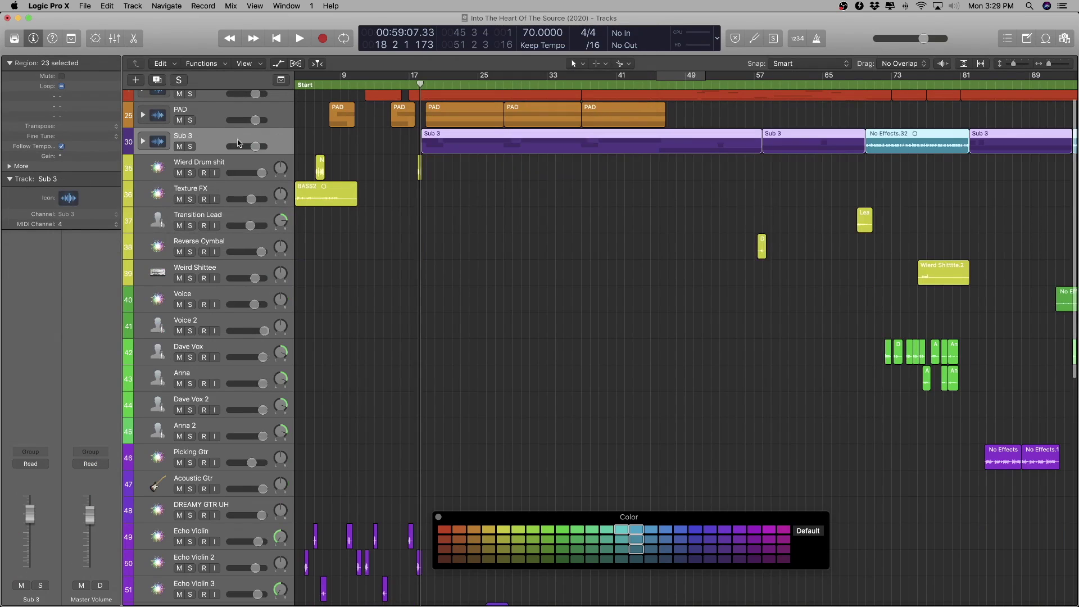
- Colour the new bass folder stack turquoise and rename it as BASS
key(x)
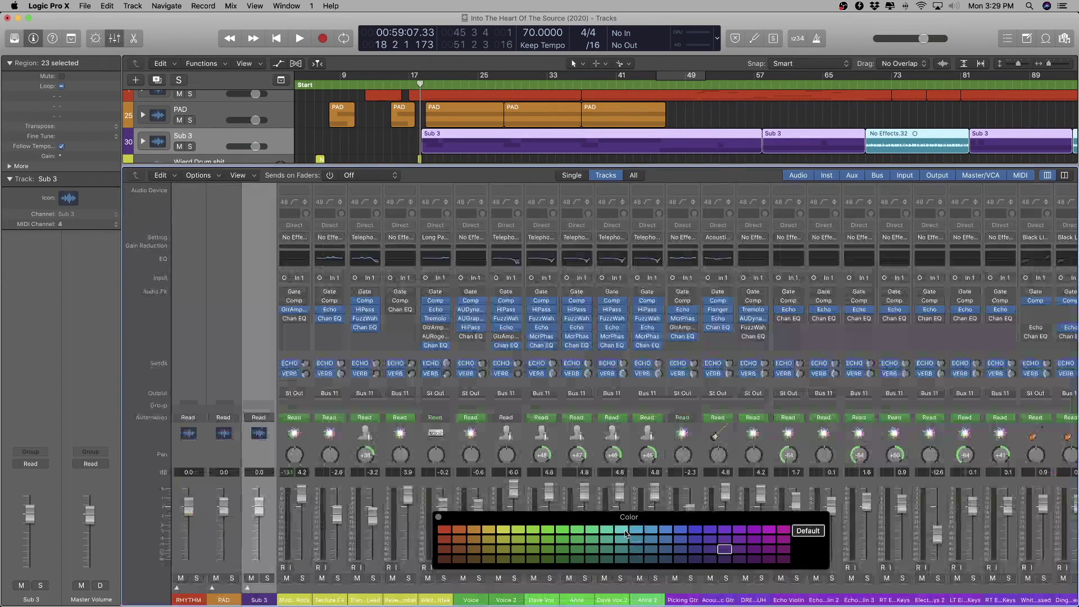
click(621, 529)
key(x)
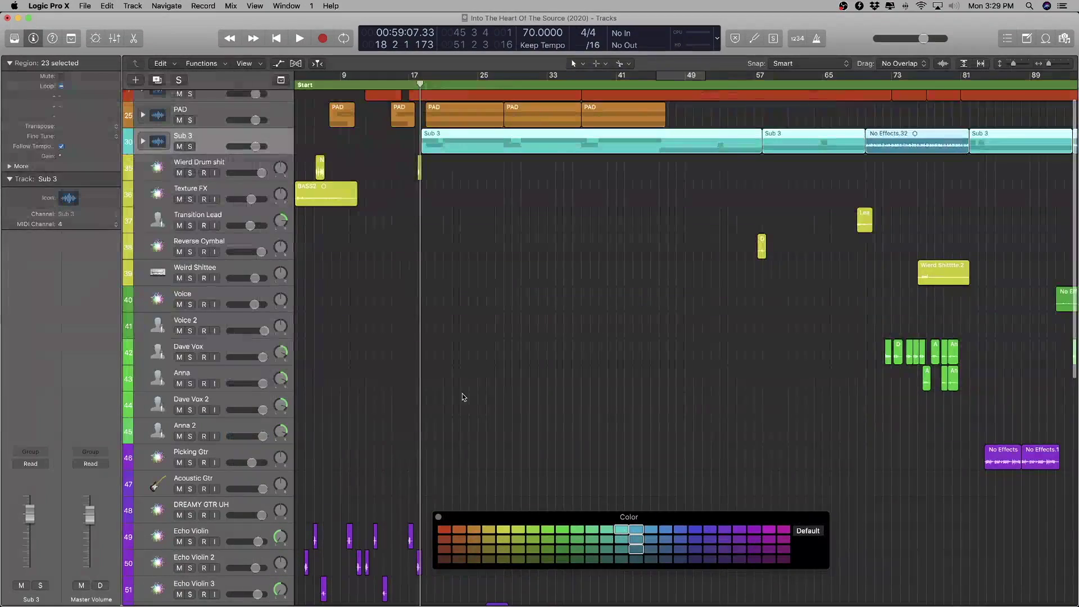
double_click(216, 134)
text(BASS)
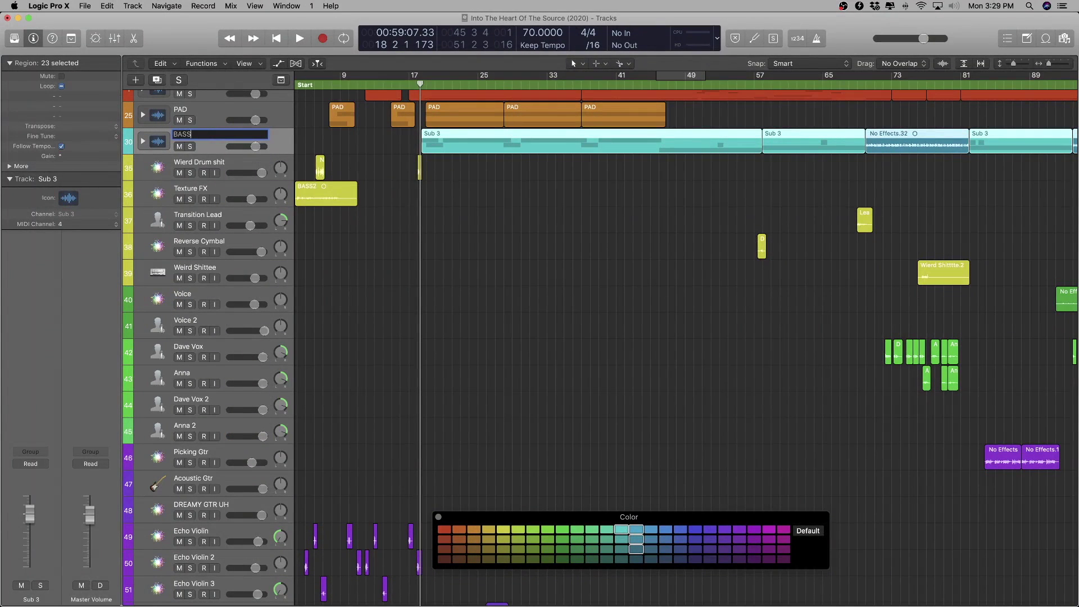
key(Return)
- Group the five yellow effects tracks, from Wierd Drum shit through Weird Shittee, into a Folder Stack
click(223, 162)
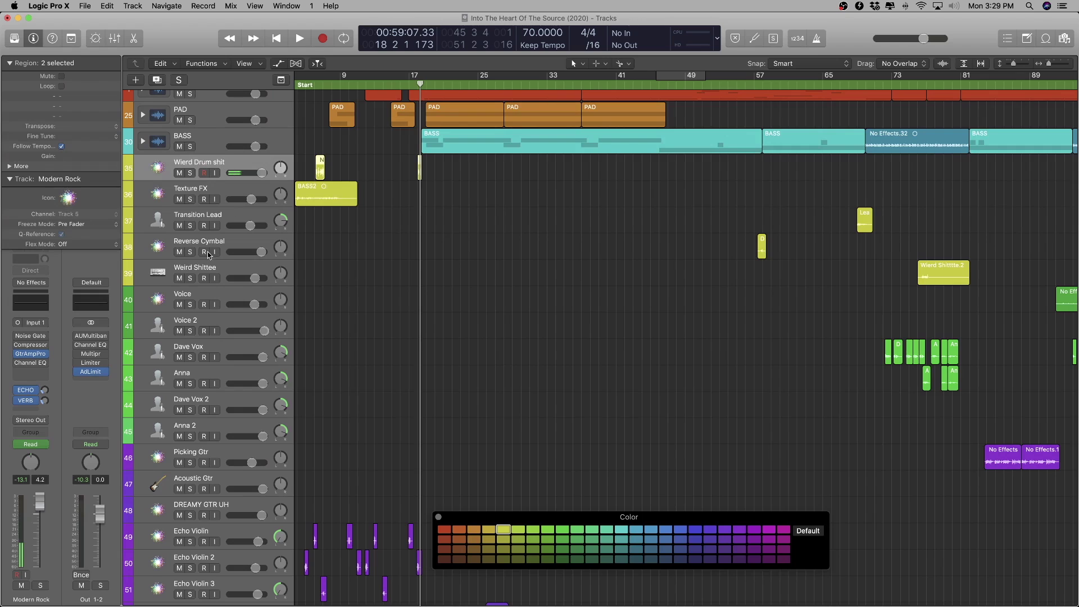
right_click(243, 162)
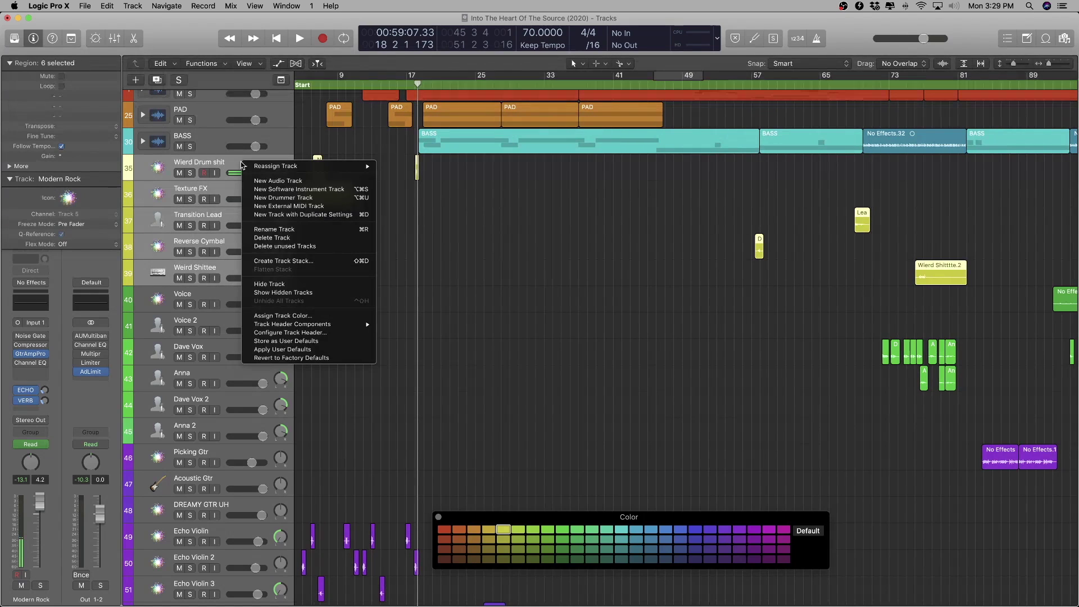
click(284, 261)
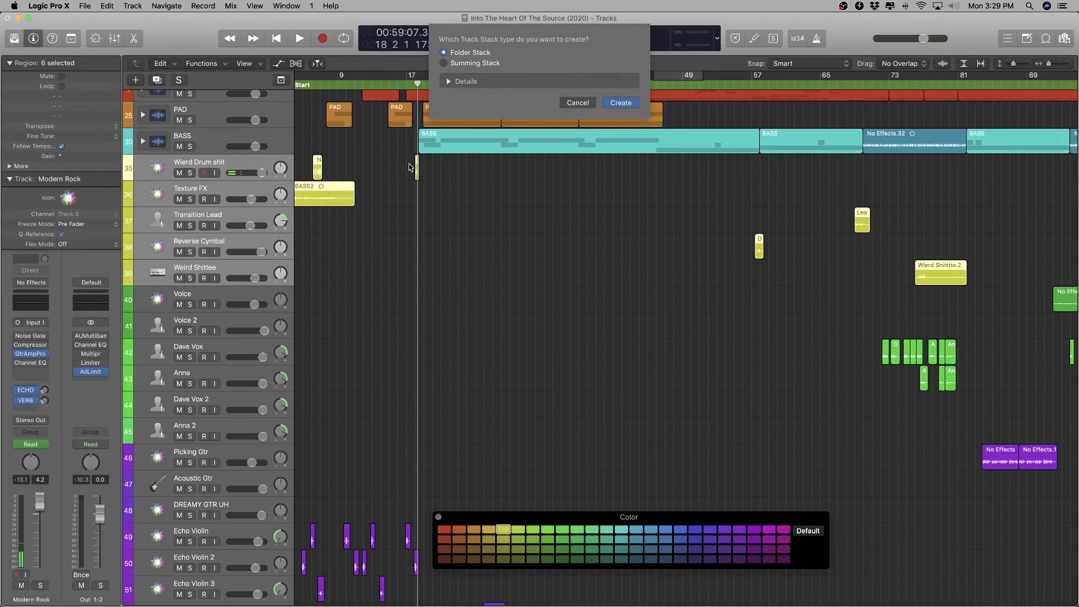
click(621, 102)
- Rename the new effects folder stack as FX and colour its track yellow
double_click(197, 161)
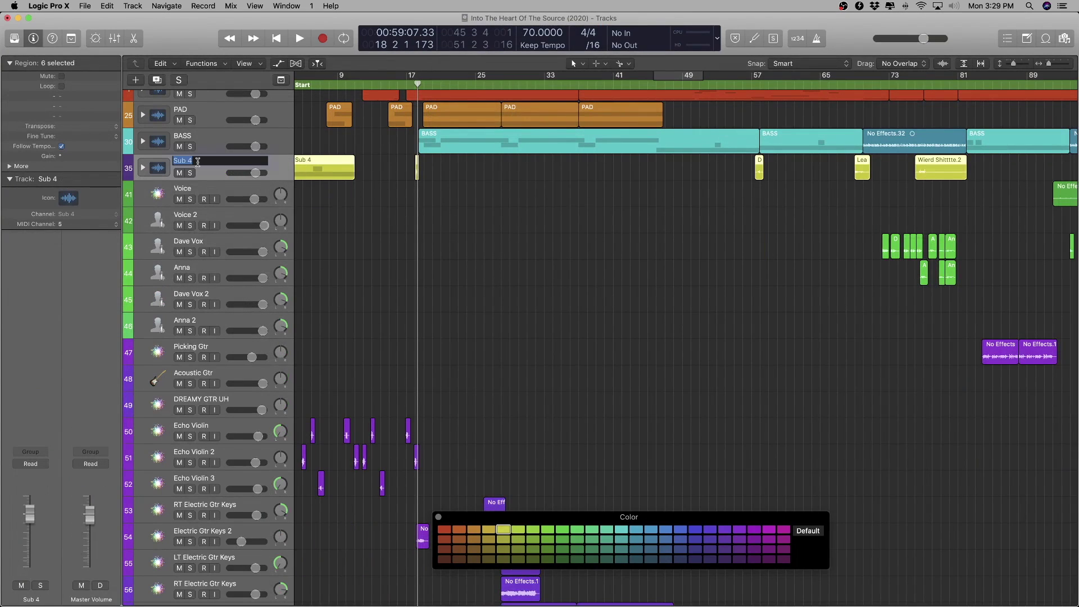
text(FX)
key(Return)
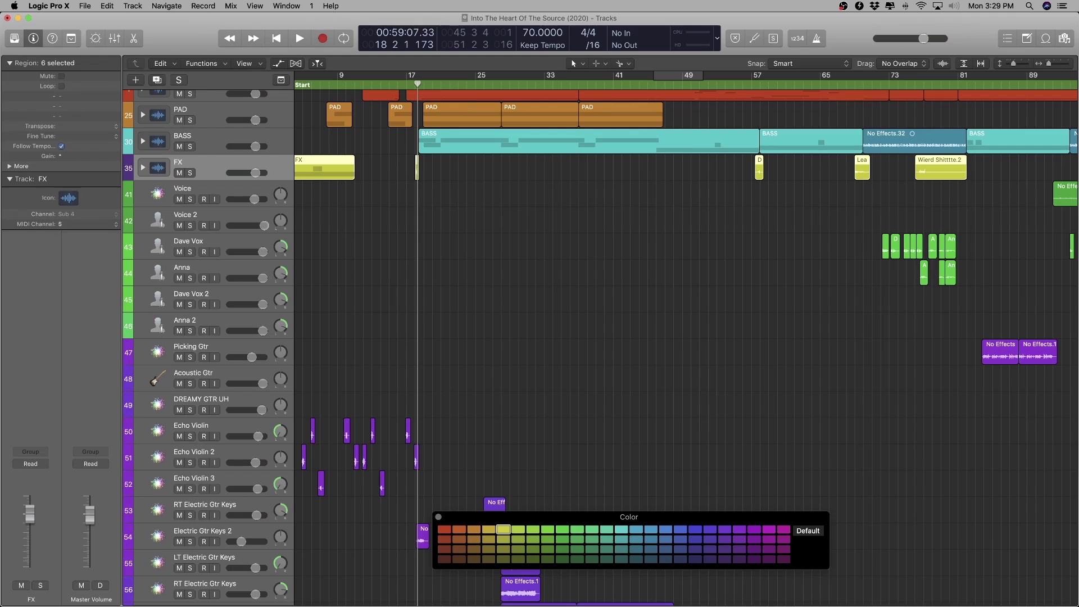
key(x)
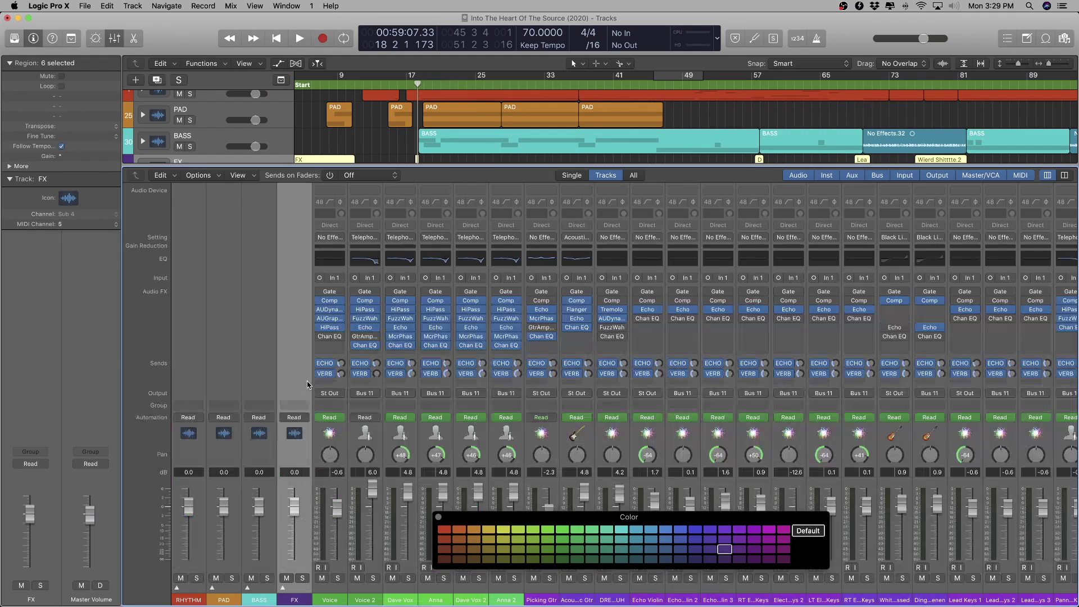
click(504, 530)
key(x)
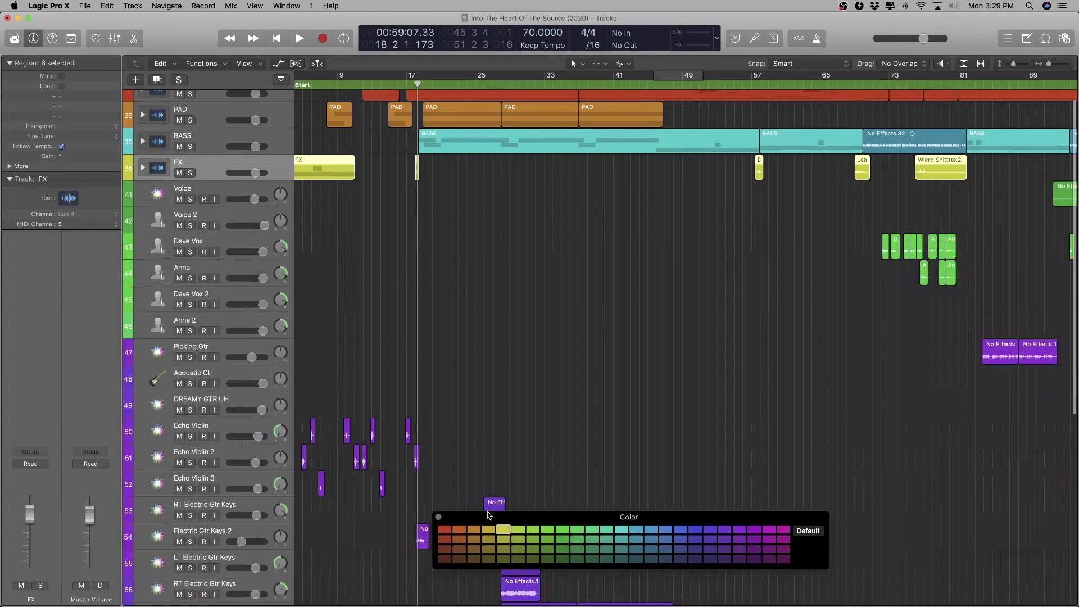
- Group the six green vocal tracks, starting with Voice and Voice 2, into a Folder Stack
click(238, 192)
shift+click(238, 325)
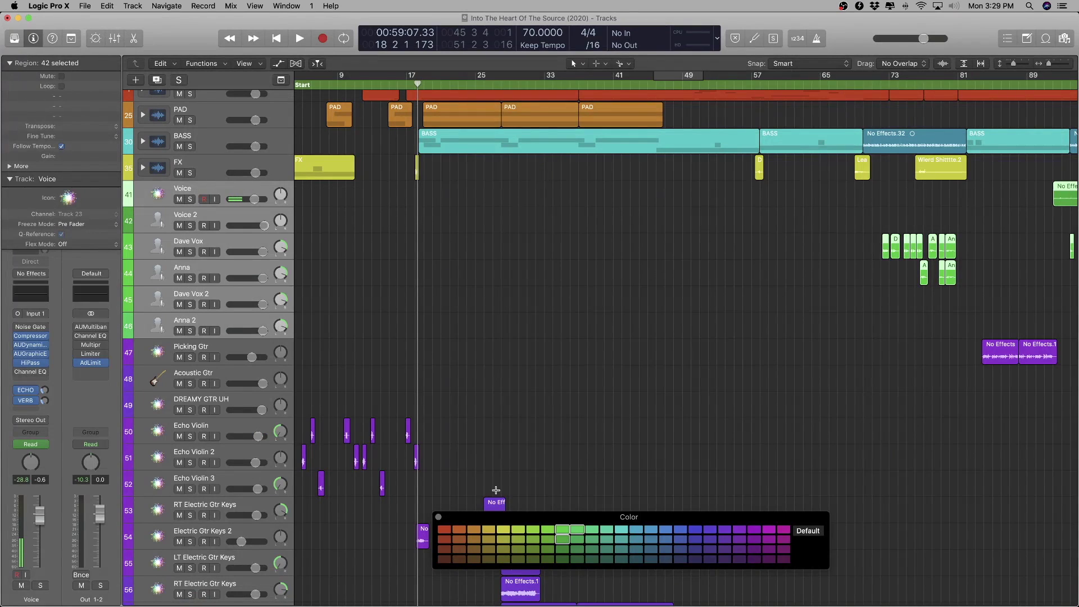
right_click(245, 189)
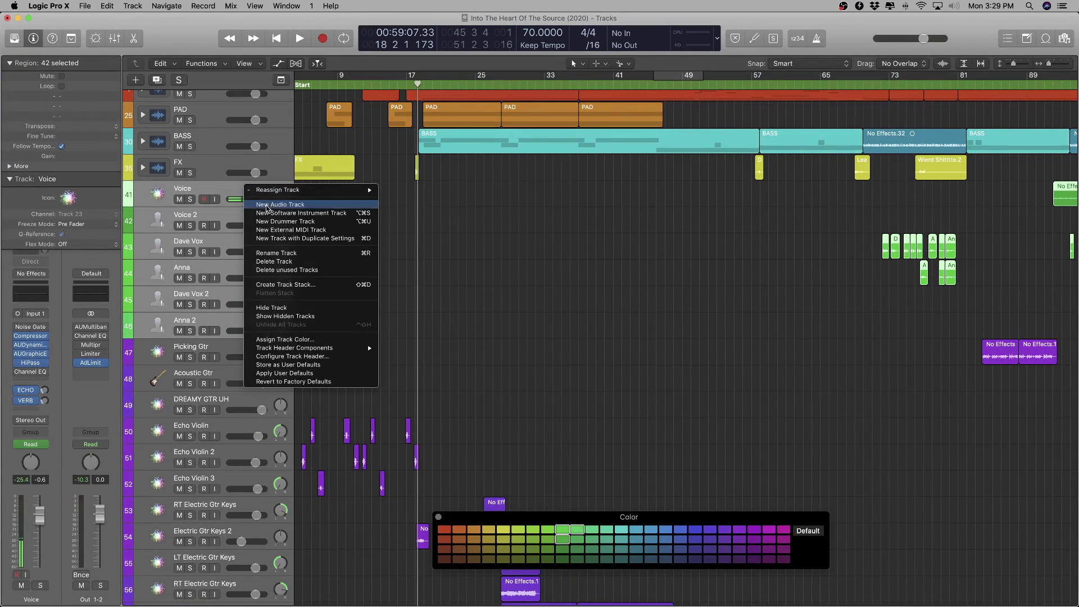
click(284, 285)
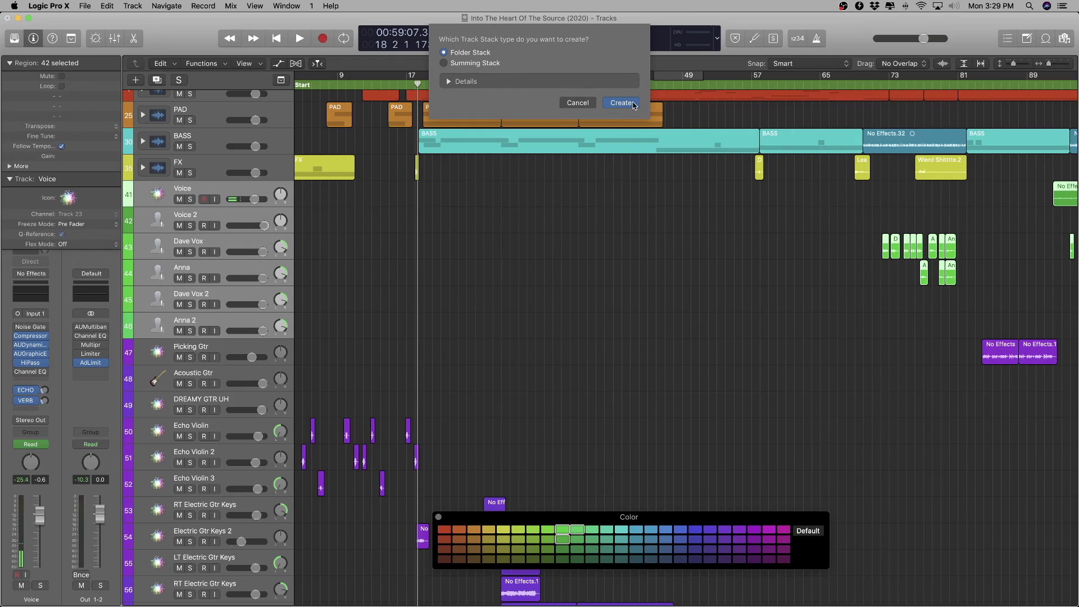
click(612, 102)
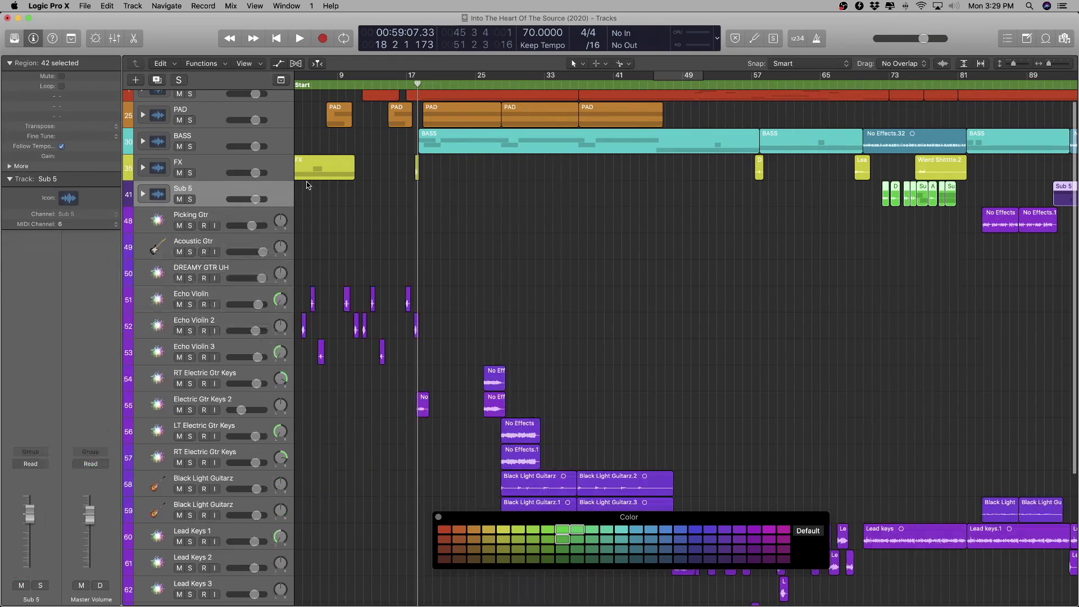
- Rename the new vocal folder stack as Voices and colour its track bright green
double_click(230, 192)
text(Voices)
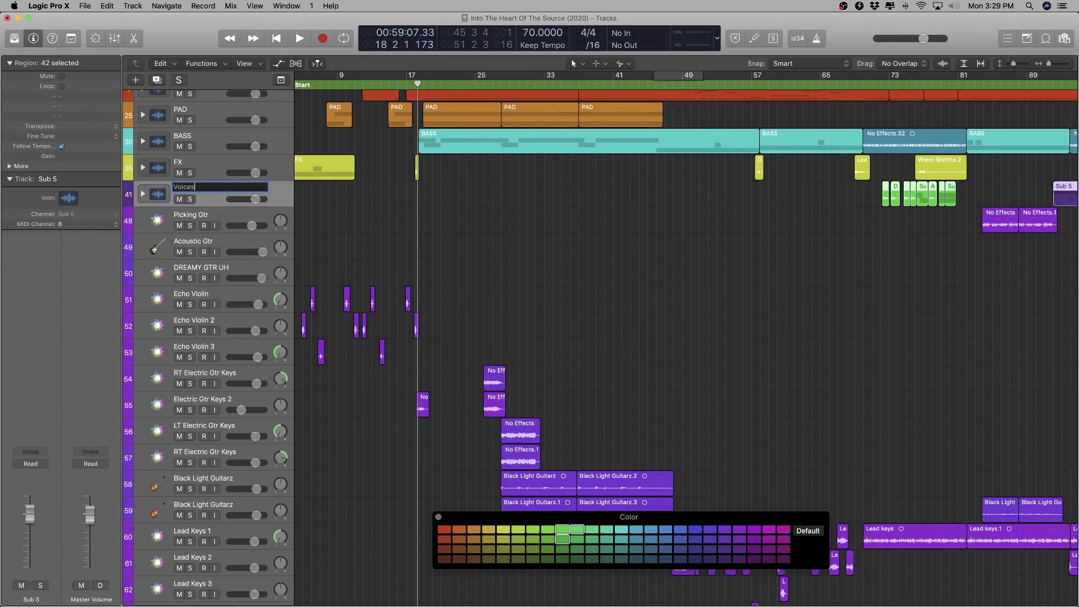
key(Return)
key(x)
click(562, 530)
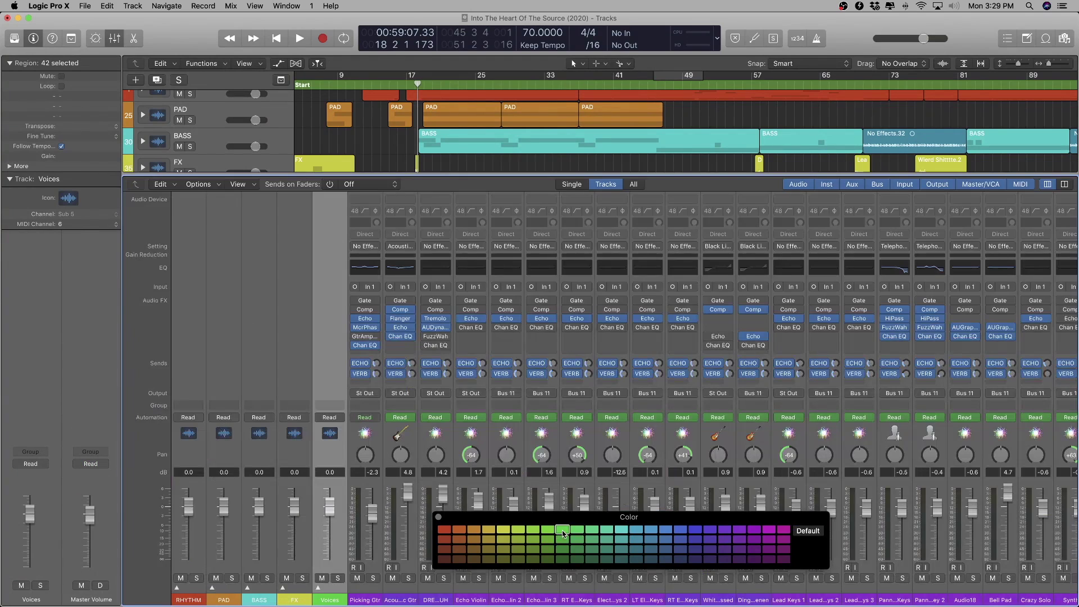
key(x)
- Fit all the tracks in the view and widen the track headers to show the full track names
click(219, 214)
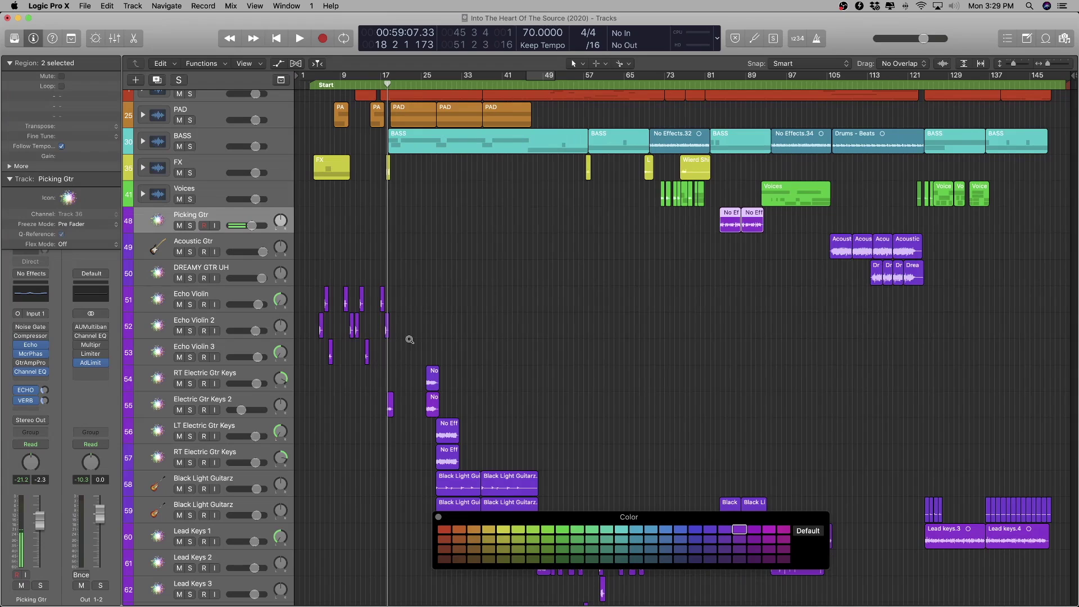
ctrl+alt+click(403, 355)
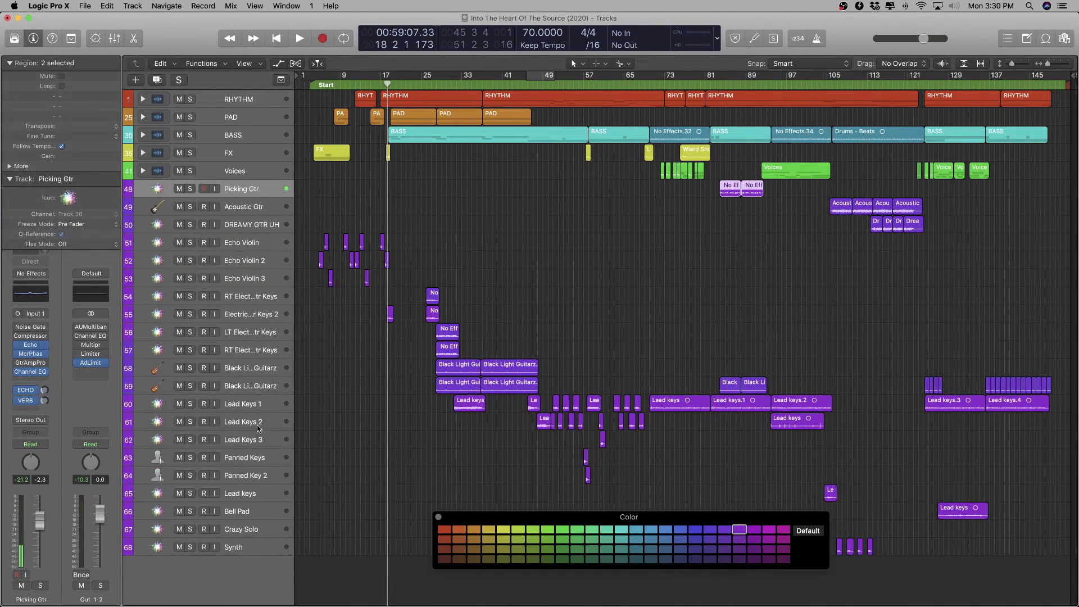
drag(296, 114, 392, 116)
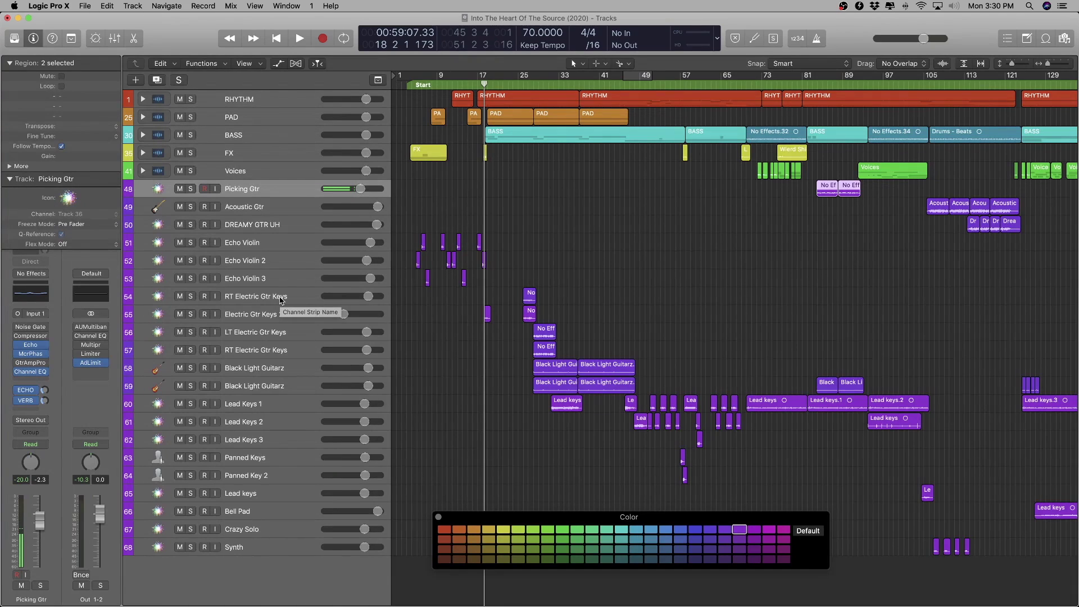
- Audition the Bell Pad track's region in solo around bars 127 to 132
click(259, 512)
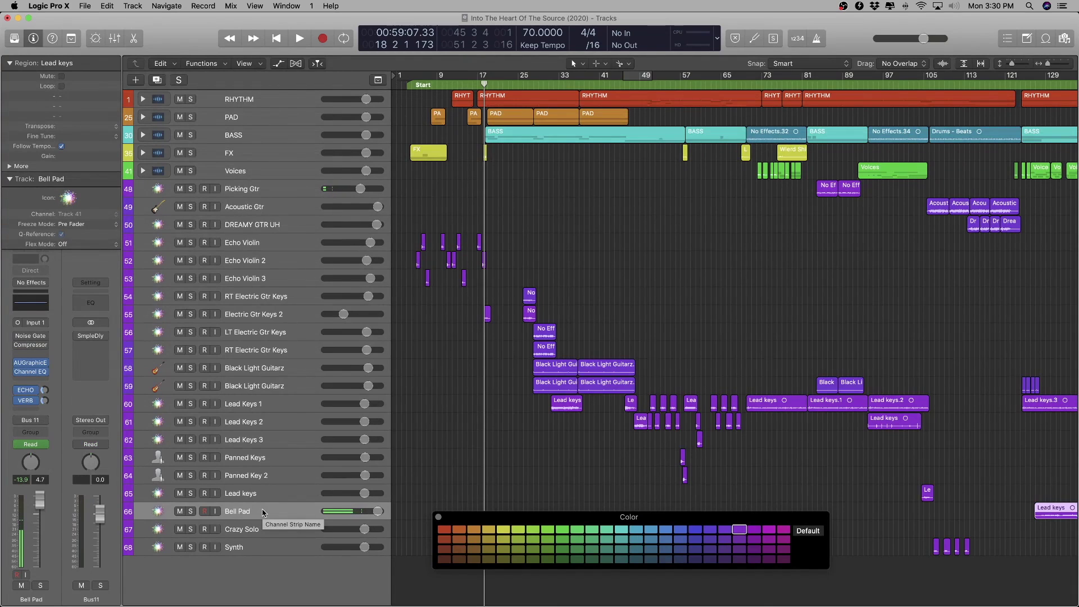
key(shift+Return)
key(ctrl+s)
key(space)
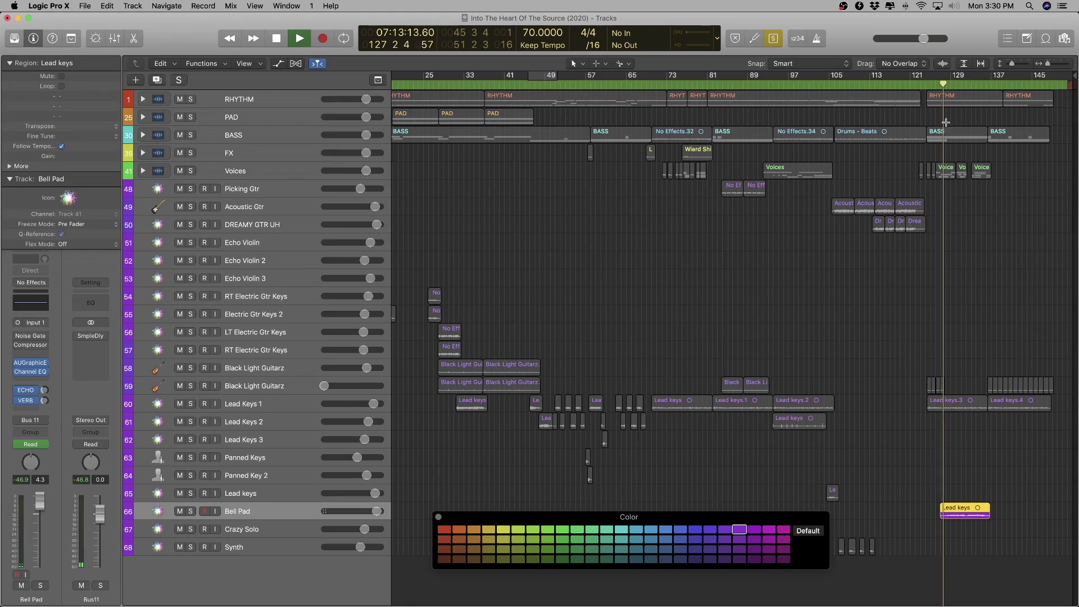
key(space)
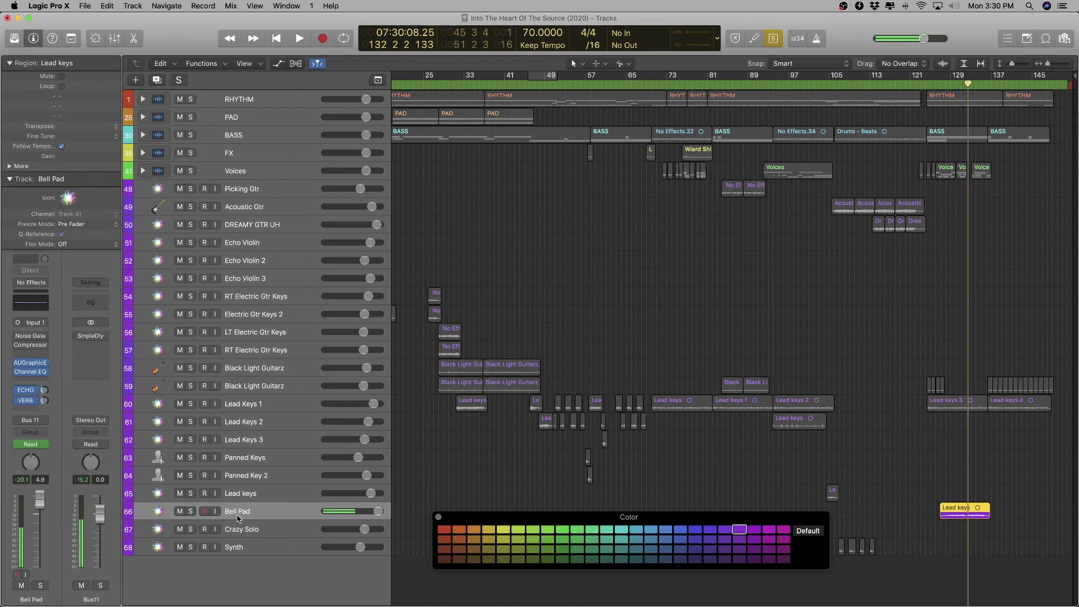
- Colour the Bell Pad track orange and move it into the PAD folder stack, leaving the stack collapsed
click(475, 530)
key(x)
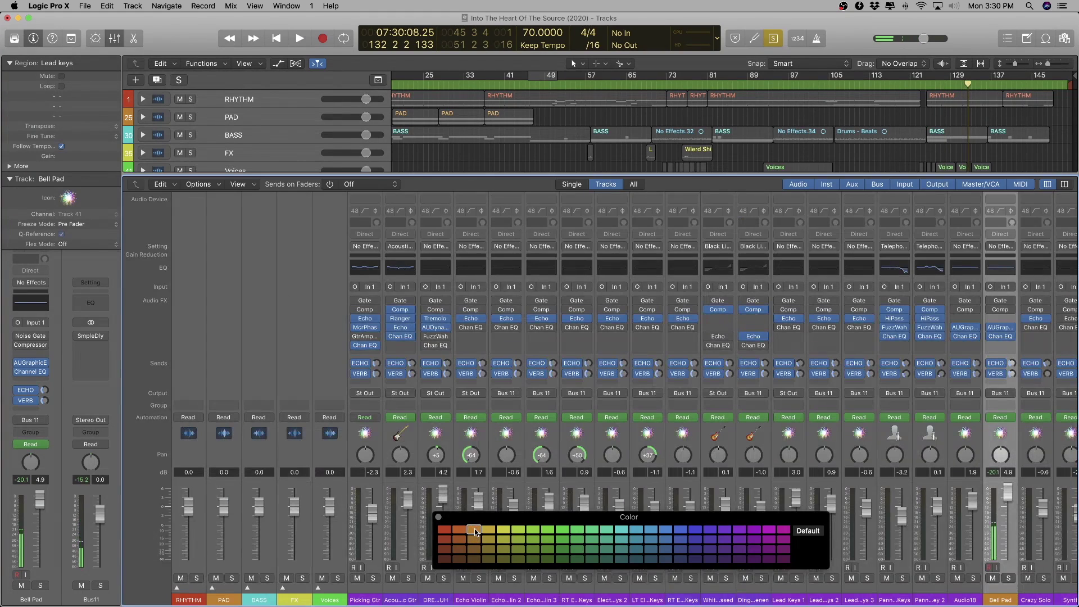
key(x)
drag(235, 513, 155, 116)
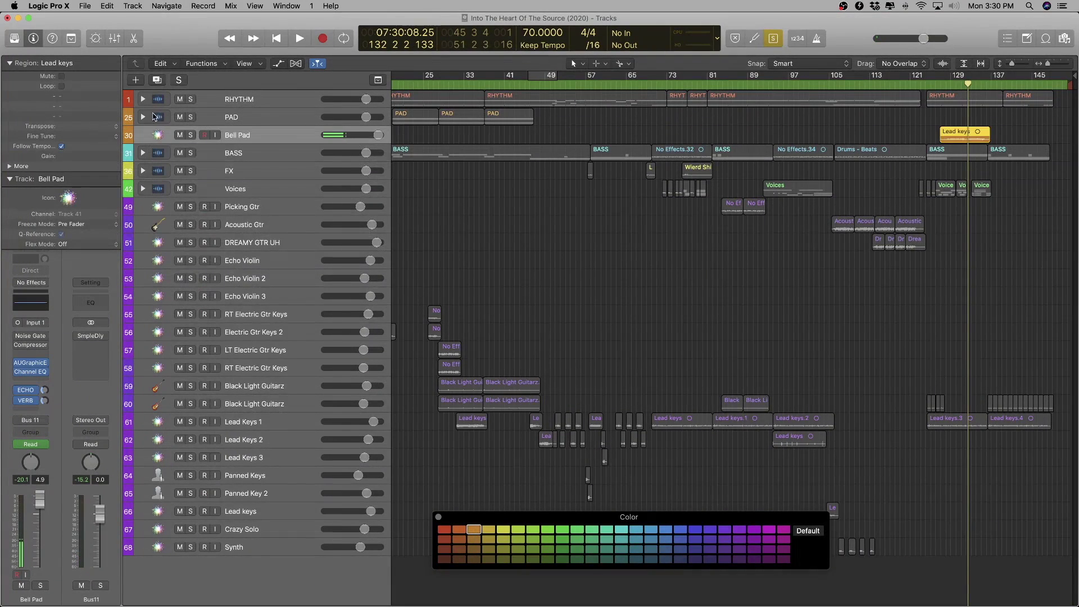
click(144, 116)
drag(256, 209, 250, 171)
click(143, 117)
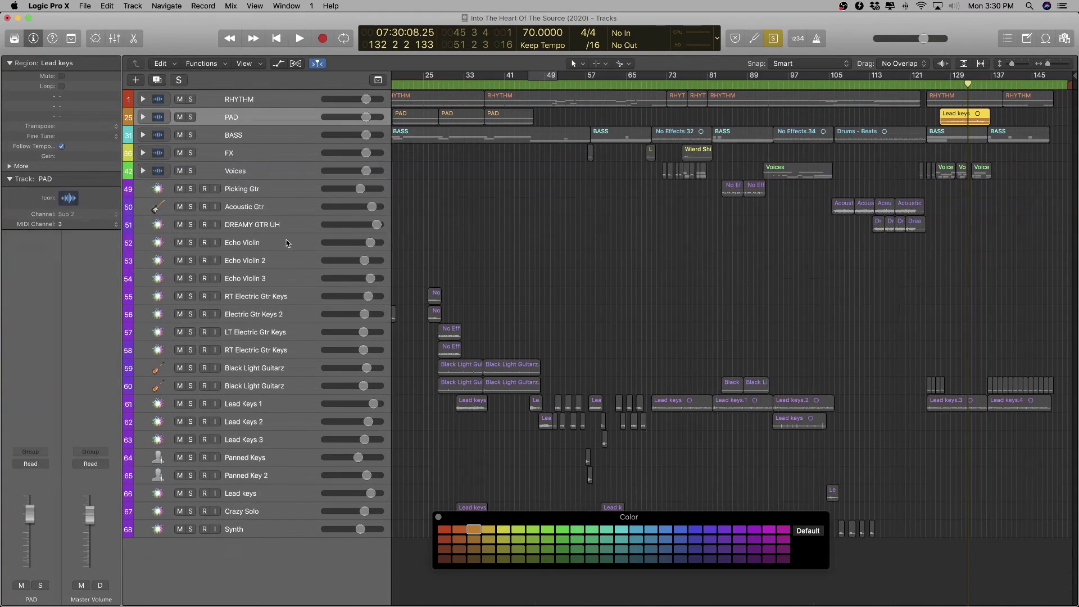
- Move the two Black Light Guitarz tracks together to directly below the DREAMY GTR UH track
click(282, 189)
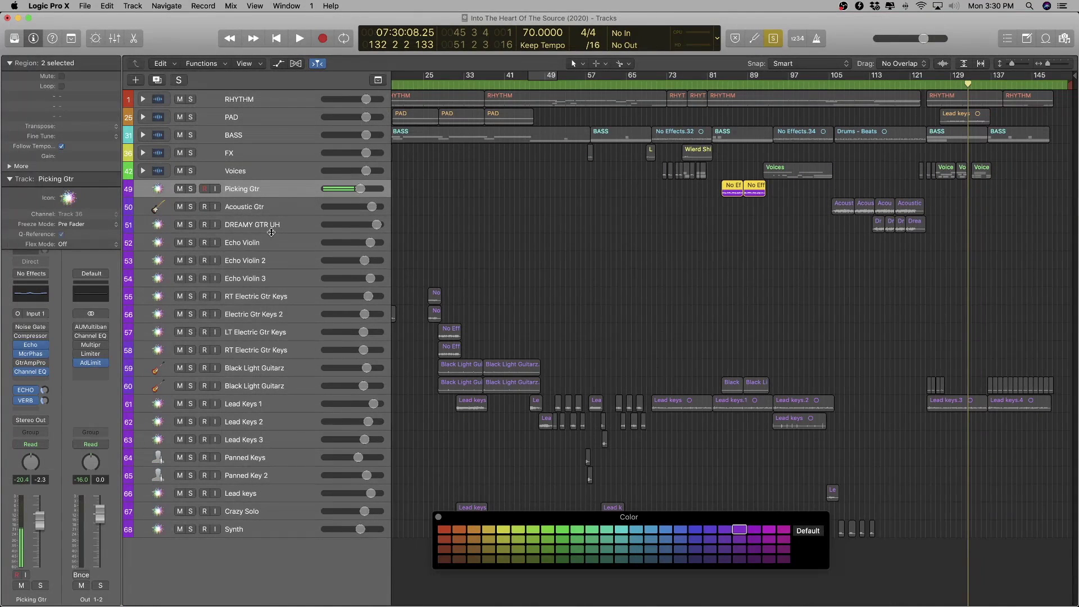
click(274, 299)
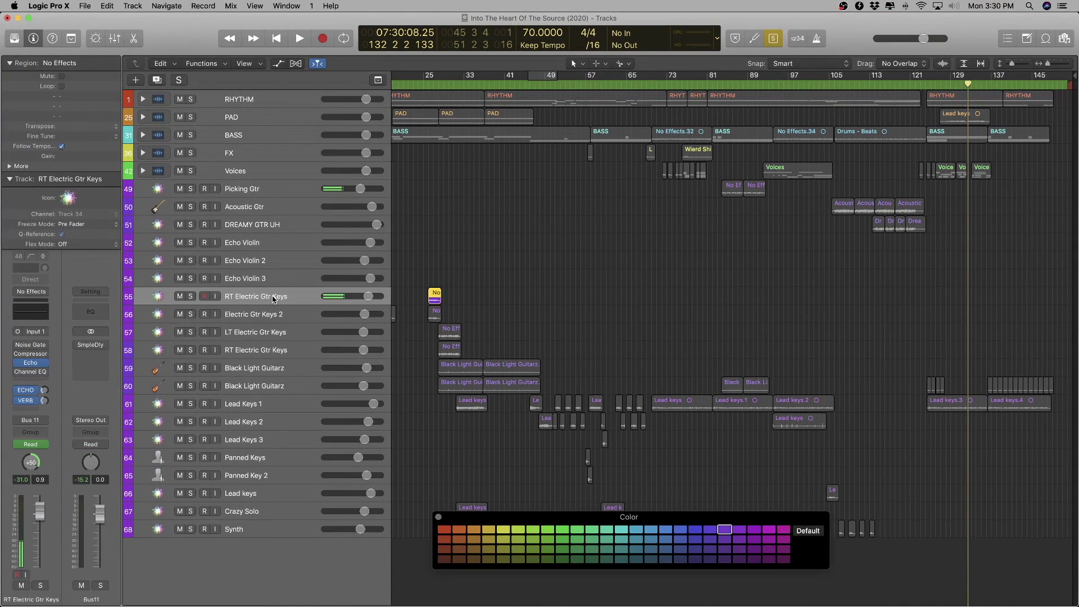
click(275, 372)
shift+click(276, 385)
drag(276, 384, 272, 251)
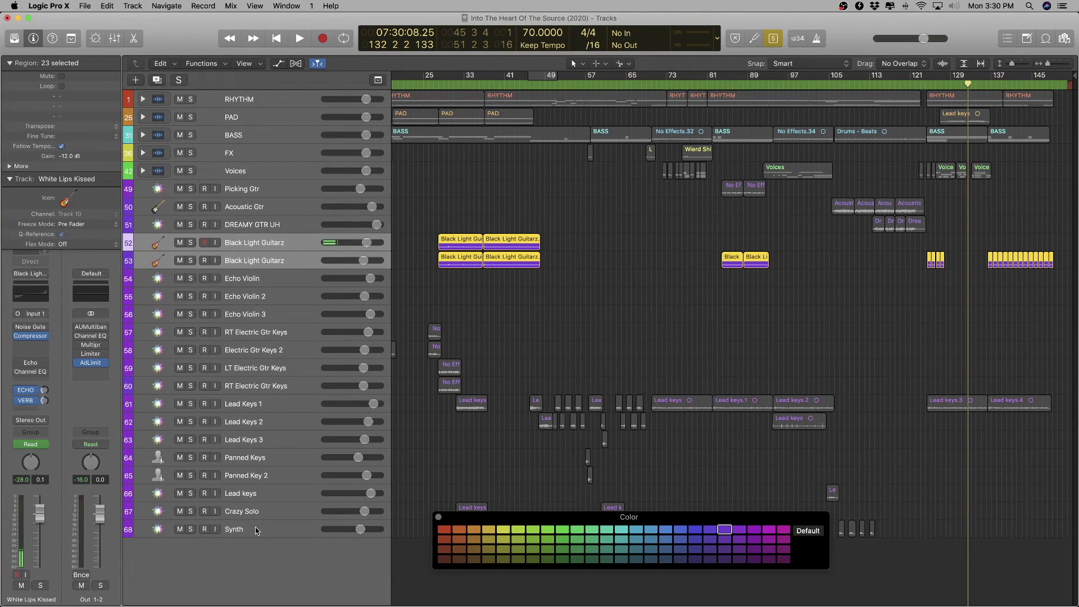
click(285, 262)
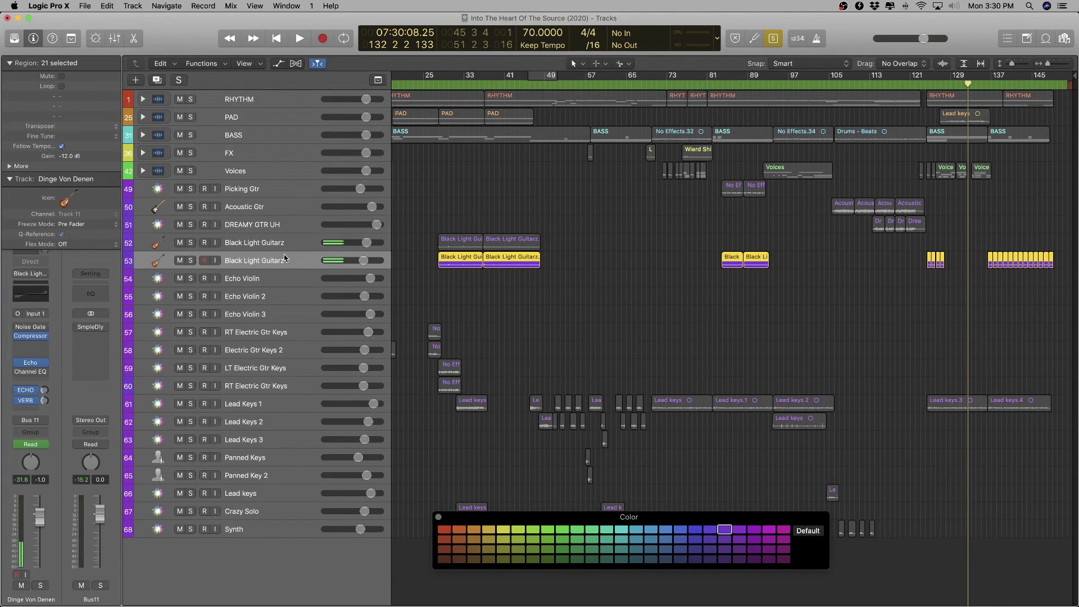
- Colour the five guitar tracks from Picking Gtr to the second Black Light Guitarz dark purple and check them in the mixer
shift+click(272, 196)
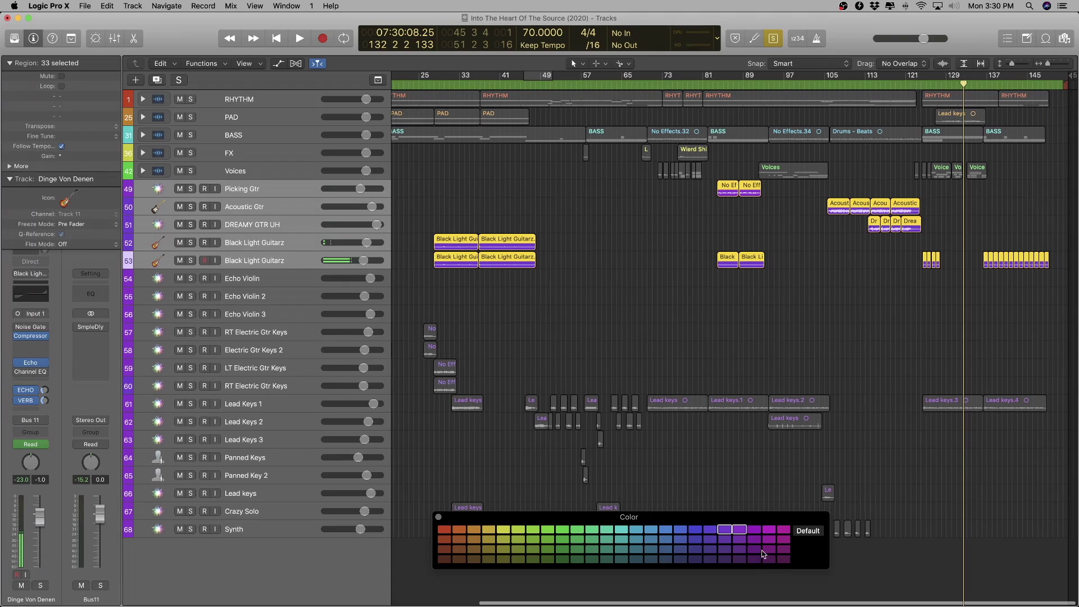
click(725, 559)
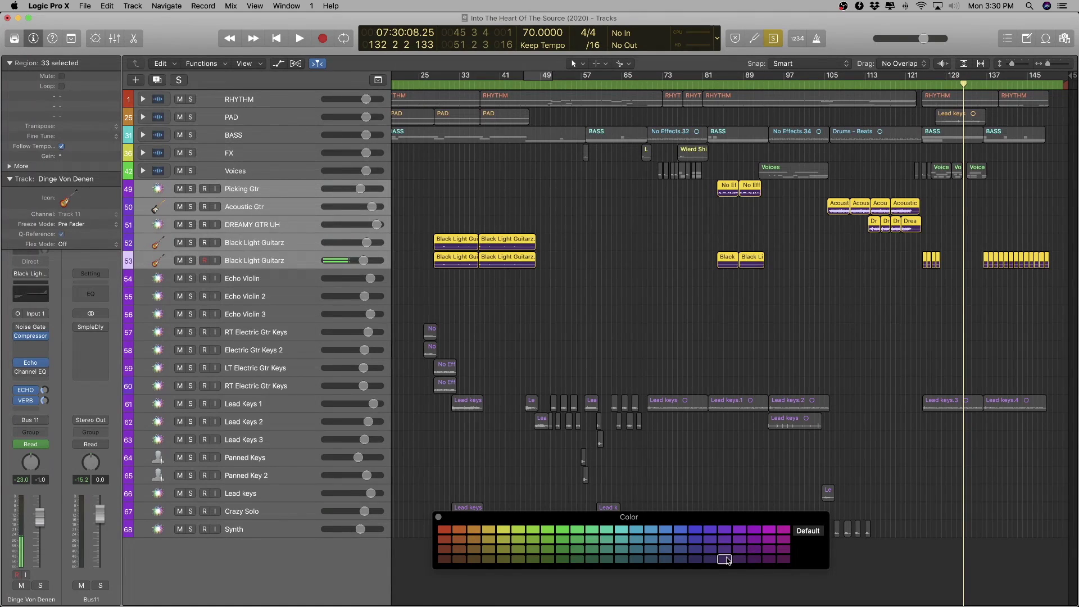
key(x)
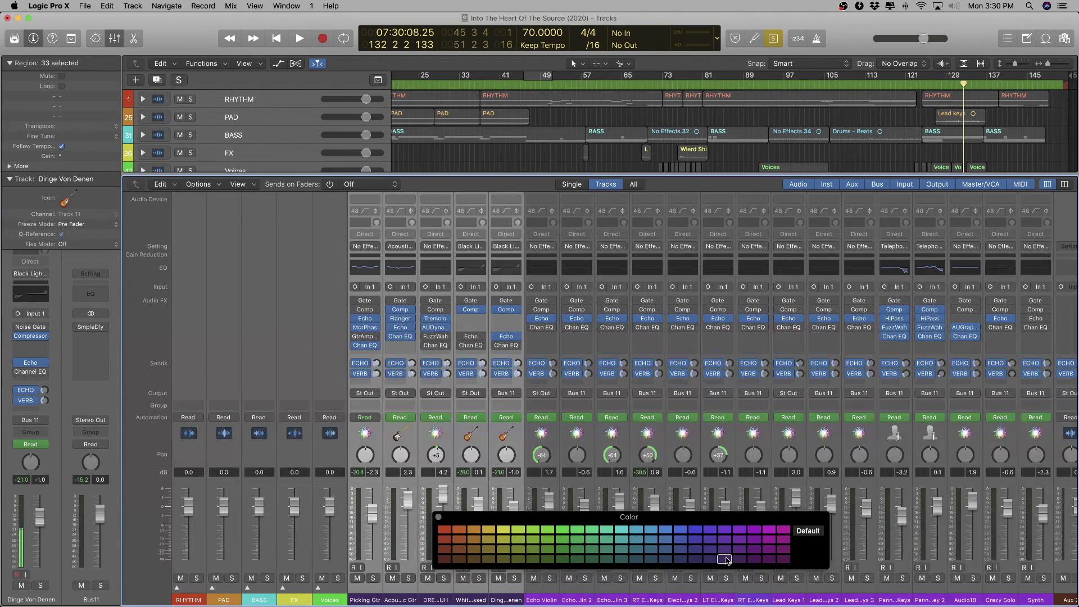
key(x)
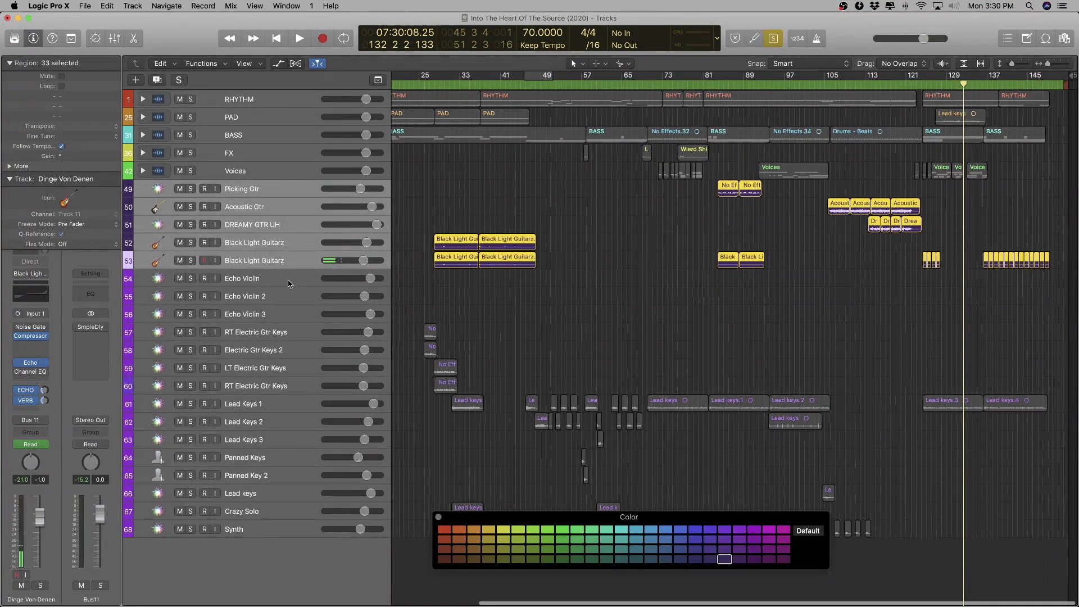
- Colour the Echo Violin, Echo Violin 2 and Echo Violin 3 tracks bright magenta and check them in the mixer
click(284, 280)
shift+click(281, 317)
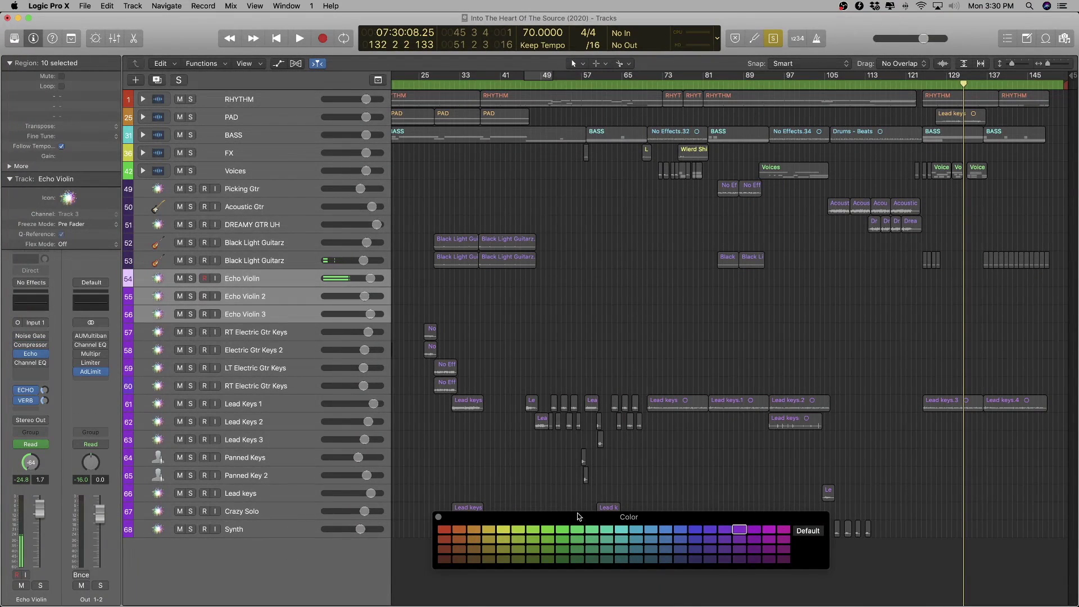
click(769, 531)
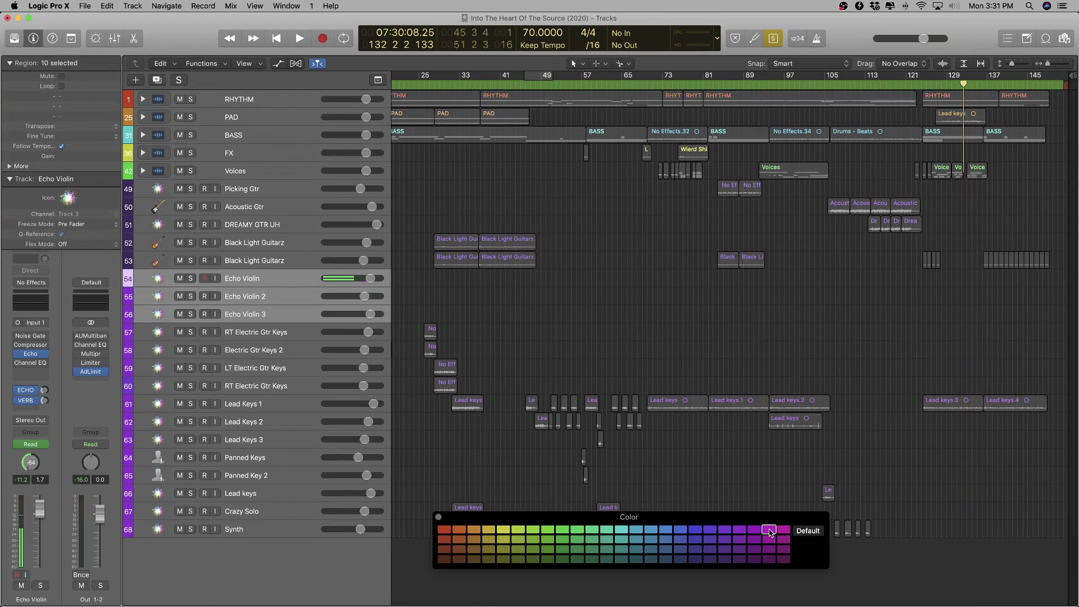
key(x)
key(x)
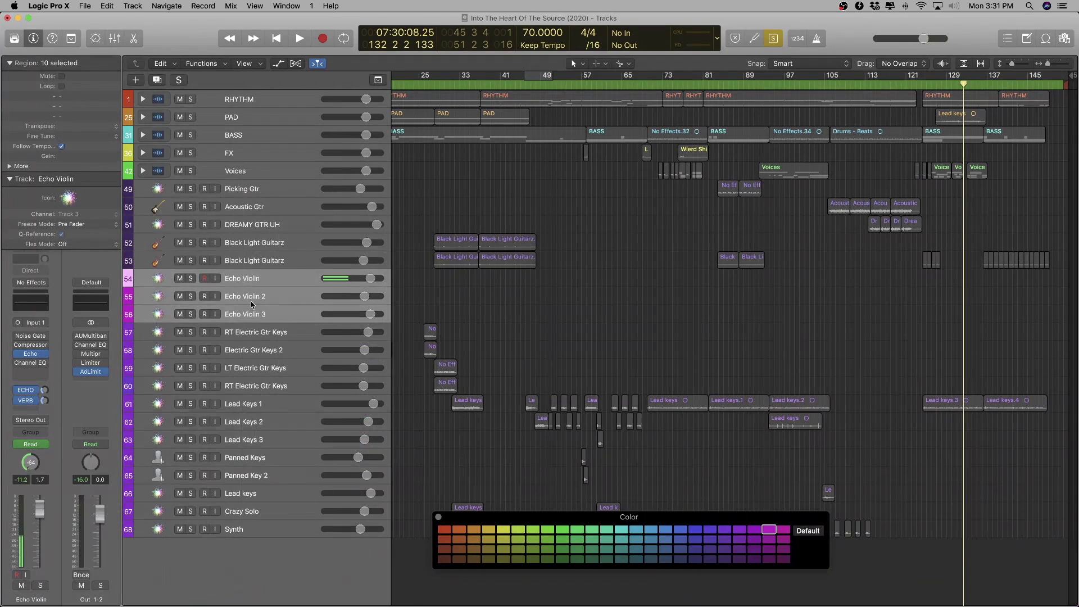
- Colour all tracks from the first RT Electric Gtr Keys through Crazy Solo the same bright purple
click(269, 335)
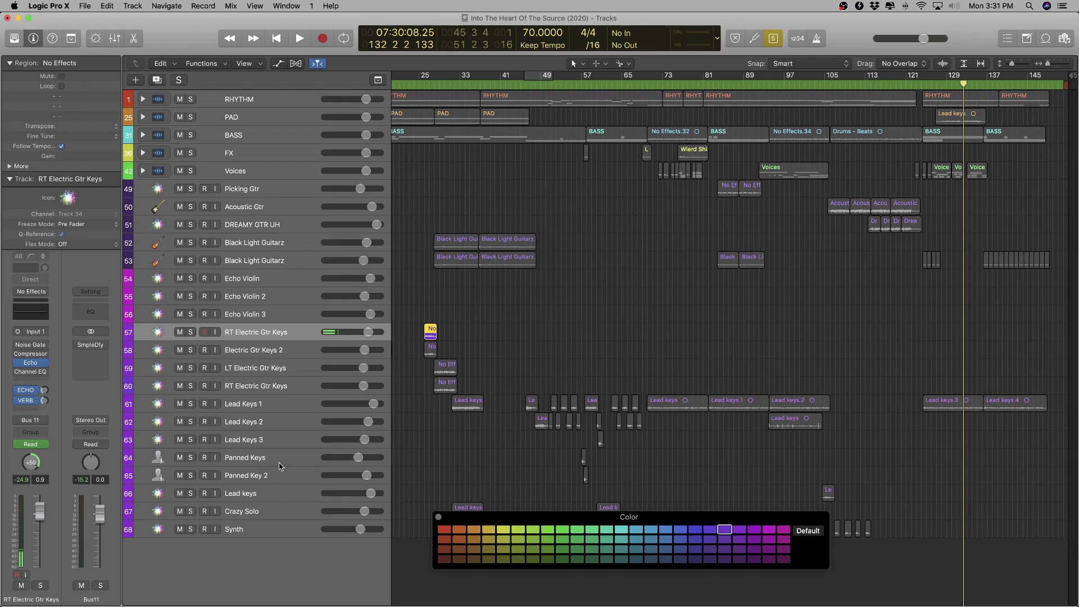
shift+click(268, 509)
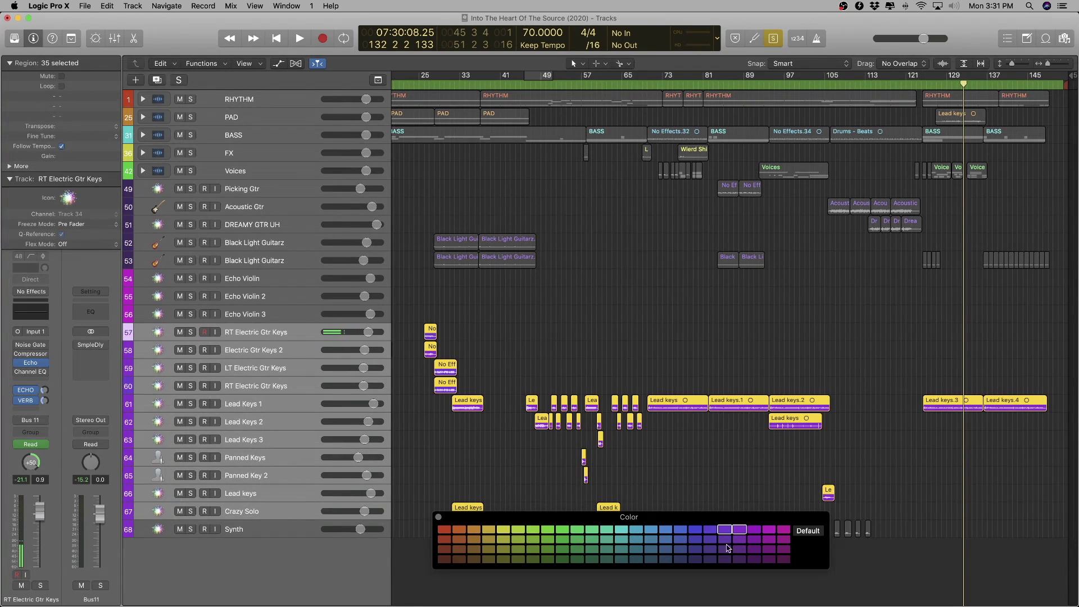
click(739, 530)
key(x)
key(x)
- Colour the Synth track a slightly darker shade of purple and close the color palette
click(273, 529)
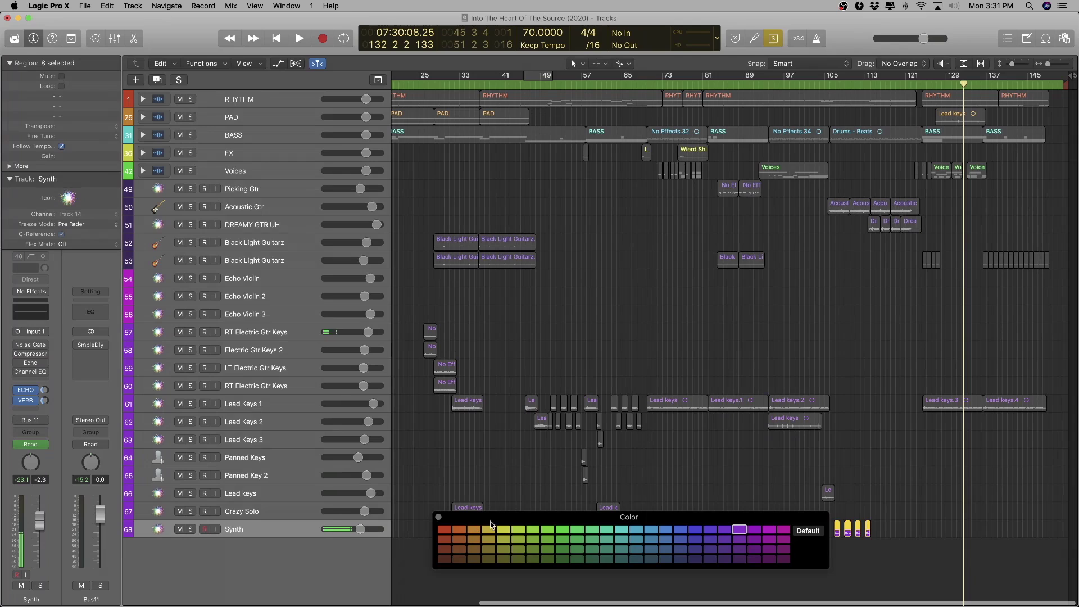
click(738, 560)
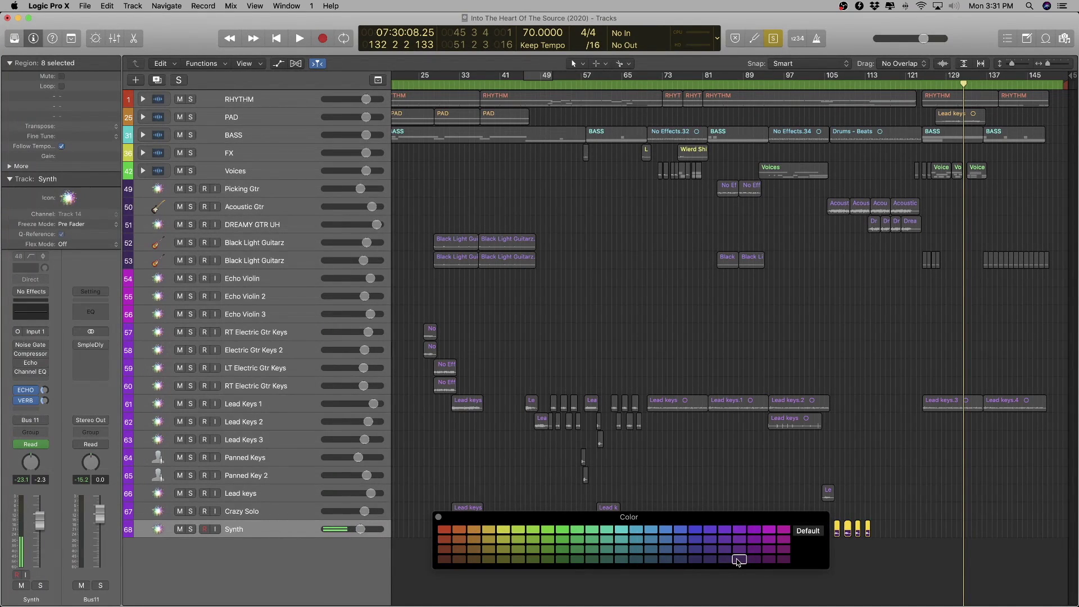
key(x)
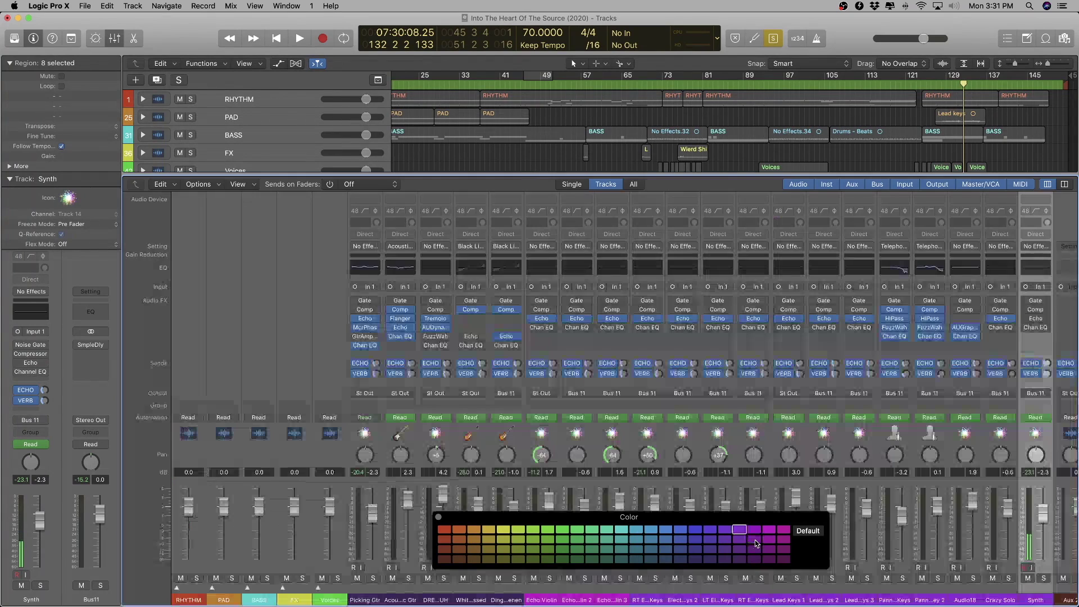
key(x)
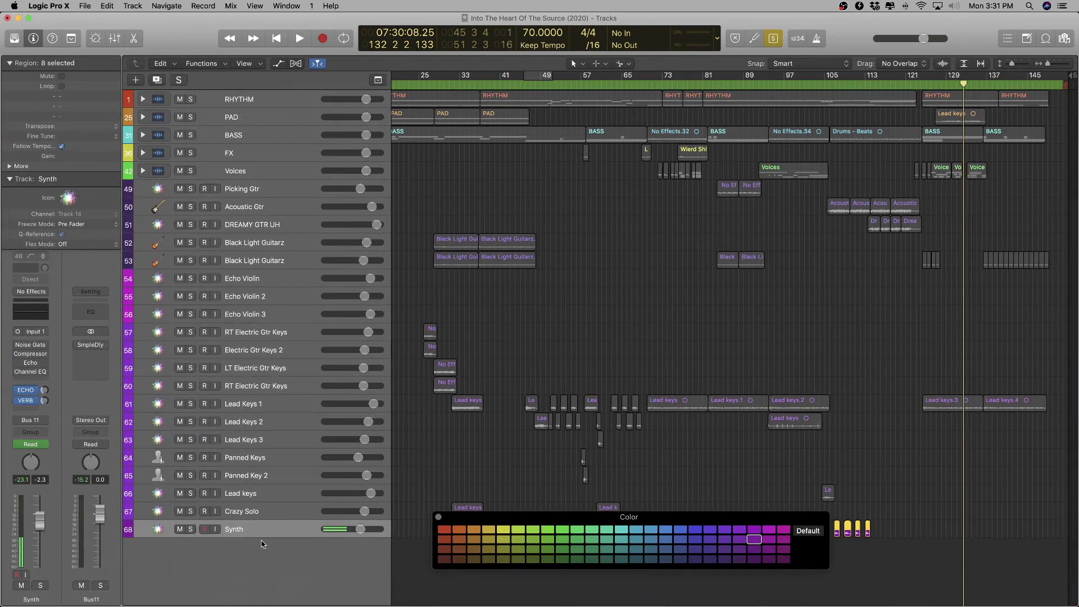
click(439, 517)
- Audition the Synth track's regions from around bar 74, zooming in on them
key(shift+space)
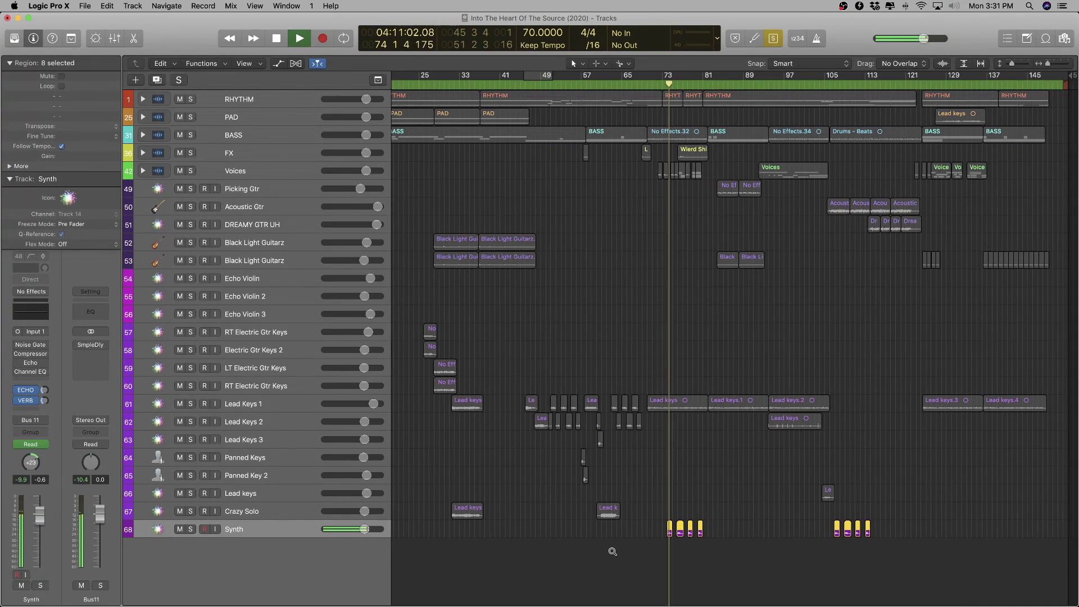
scroll(613, 551, right, 10)
scroll(613, 551, left, 3)
scroll(613, 552, up, 8)
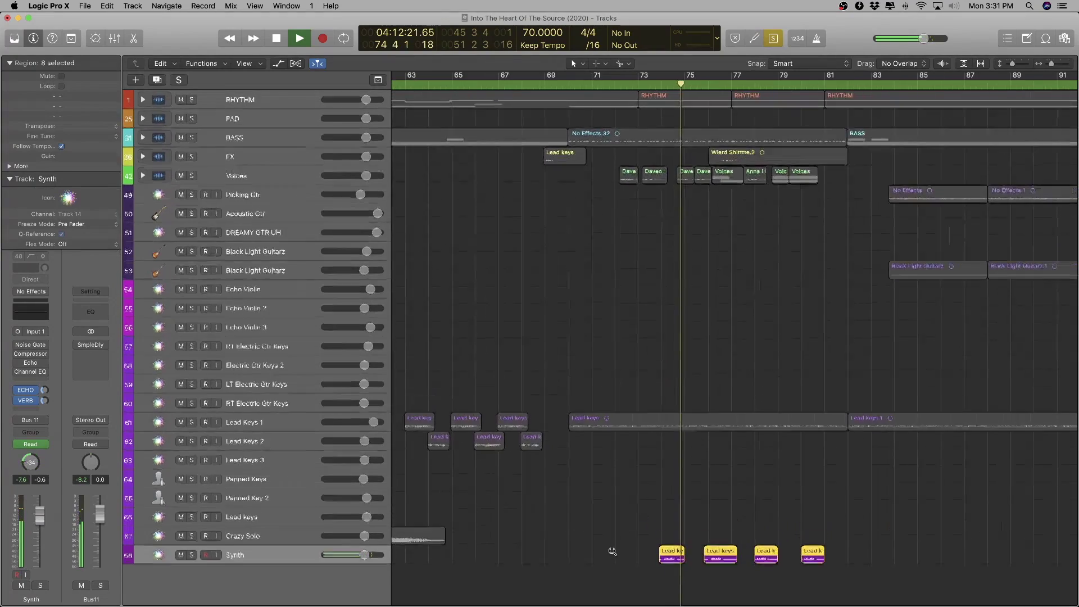
scroll(613, 551, down, 2)
- Rename the Synth track as Arpeggiated Synth and stop playback
double_click(284, 564)
key(Left)
text(A)
text(rpegg)
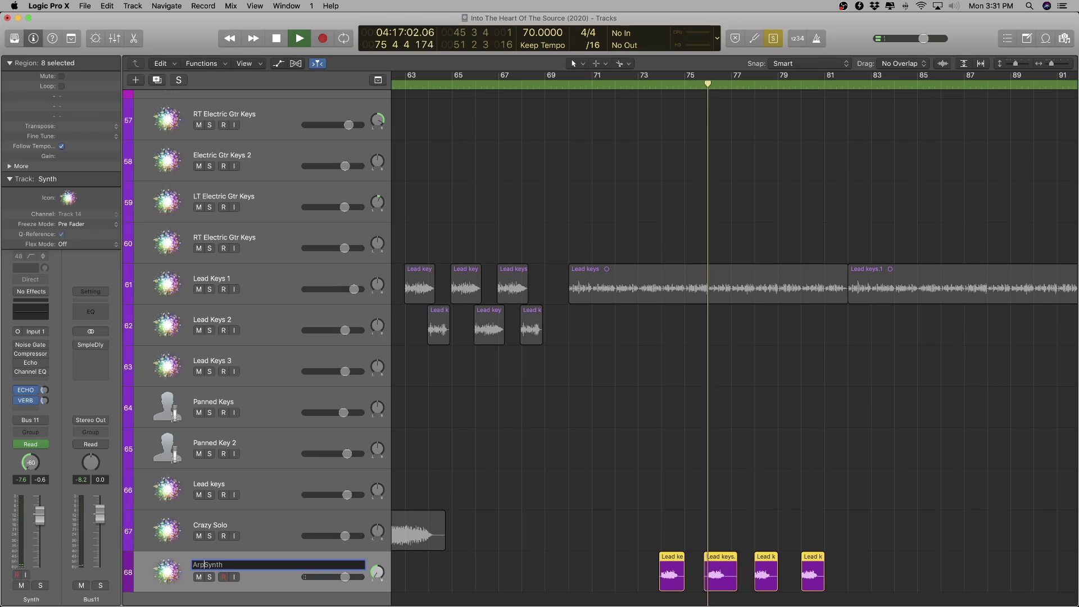
text(iated)
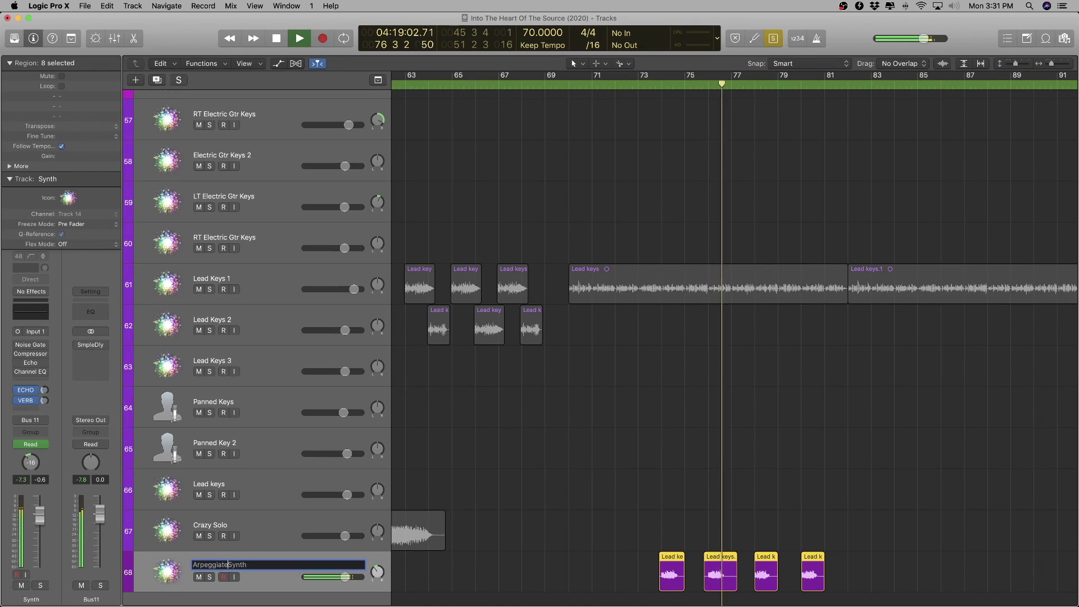
key(Return)
scroll(404, 544, down, 6)
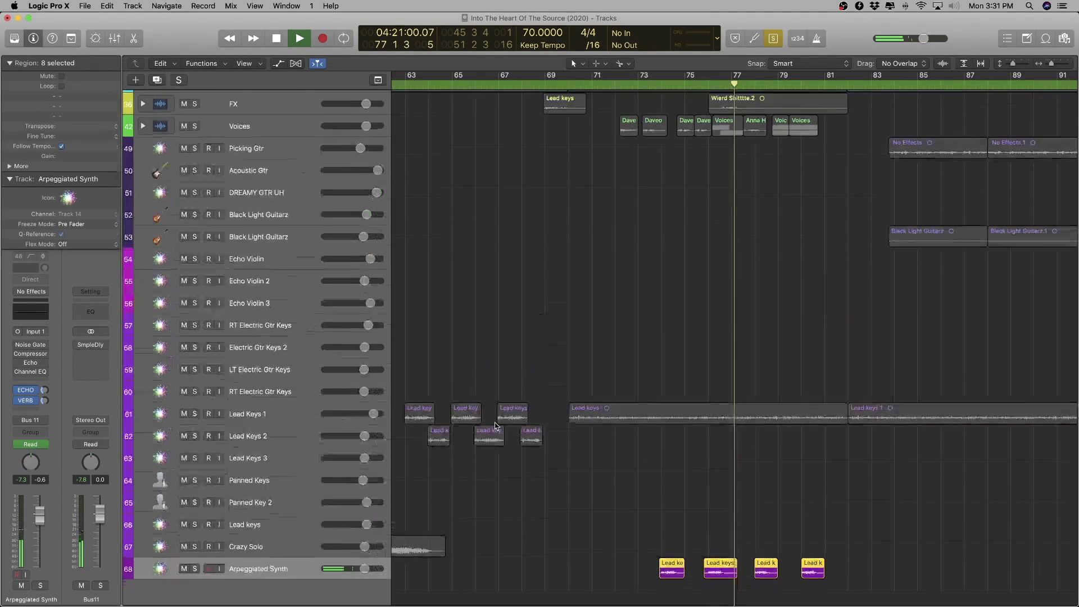
key(space)
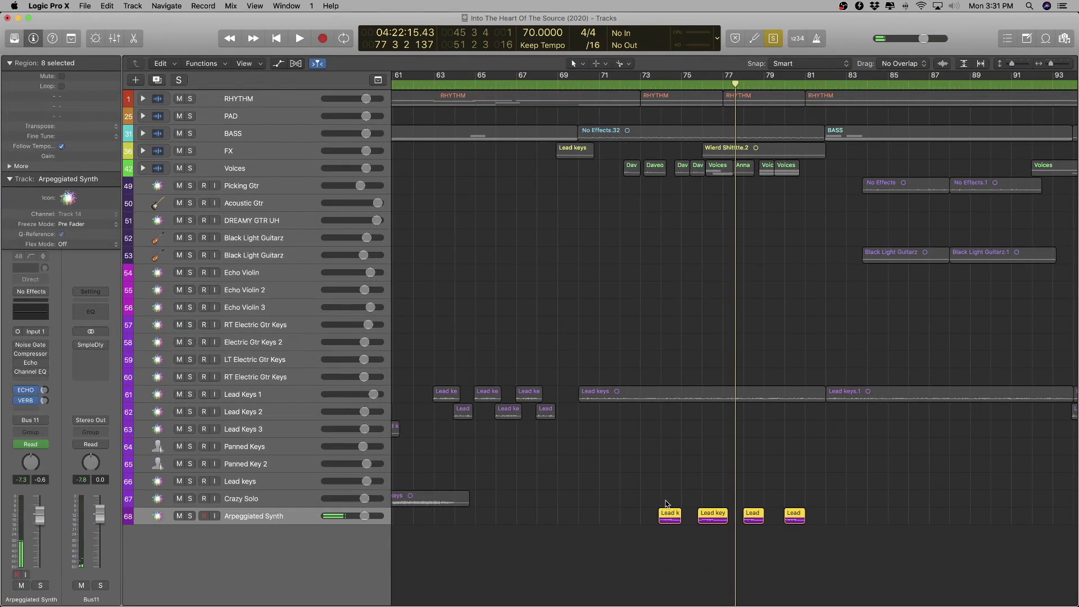
- Rename the Synth.aif audio file in the project browser by adding Arpeggiated before Synth, and close the browser
key(x)
key(x)
key(f)
scroll(925, 504, down, 2)
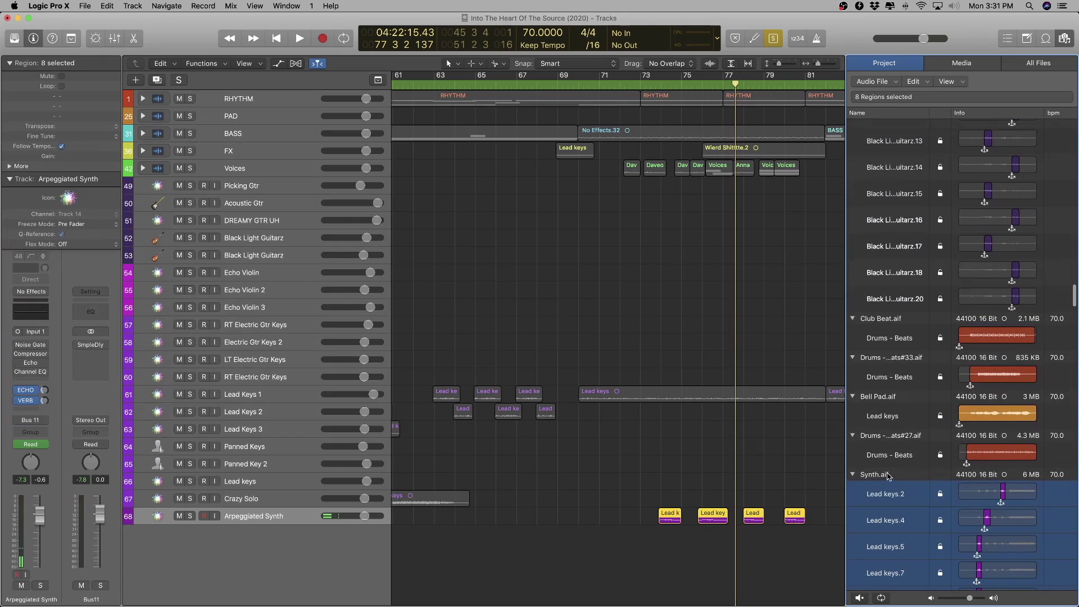
double_click(878, 475)
text(Arpeggiated)
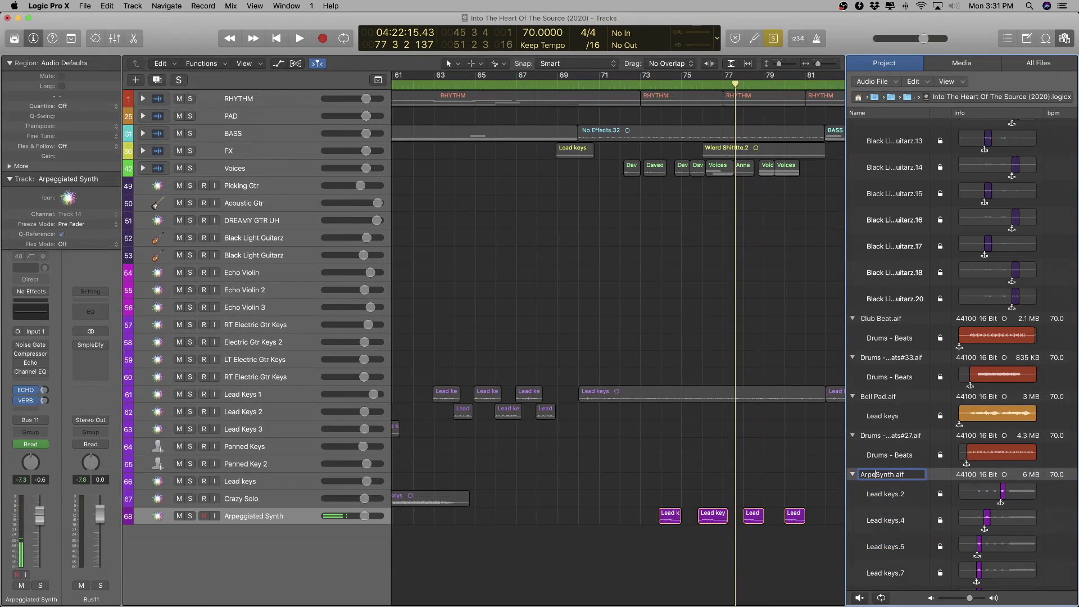
key(Return)
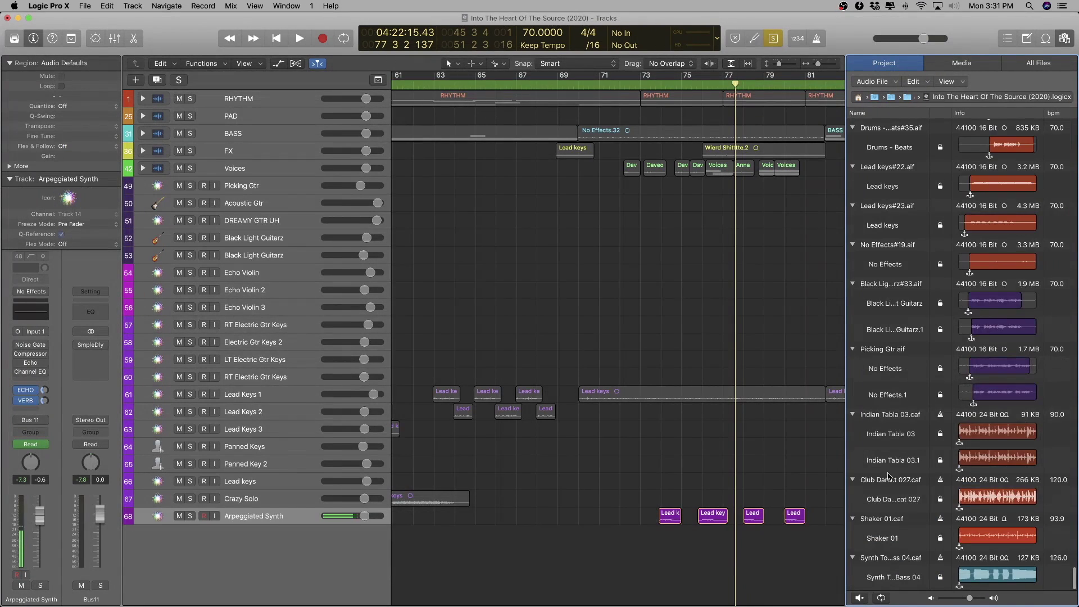
key(f)
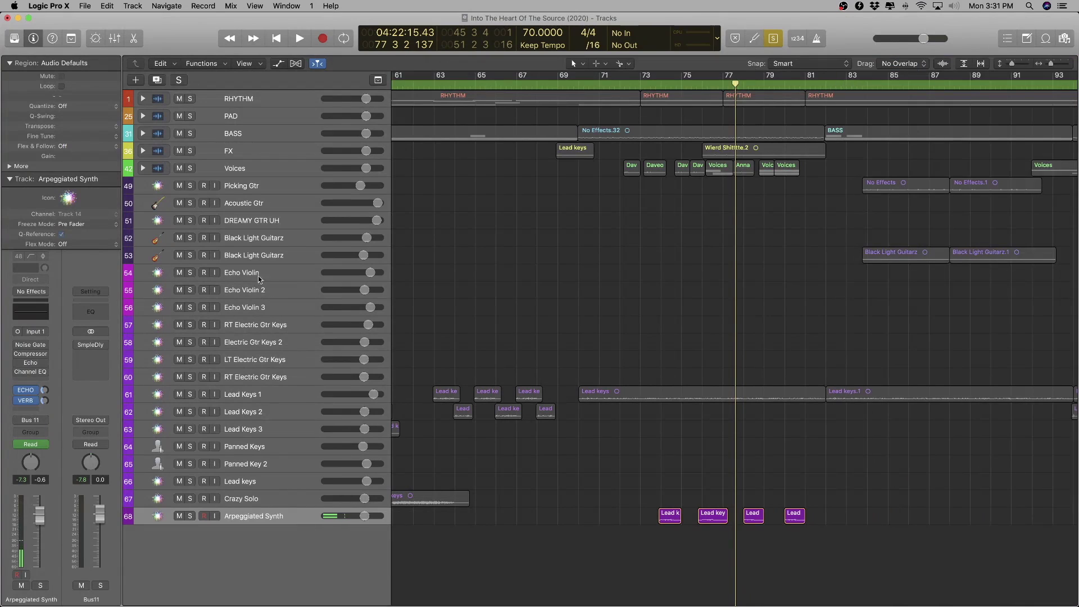
- Group all tracks from Picking Gtr through Arpeggiated Synth into a new folder stack
click(268, 185)
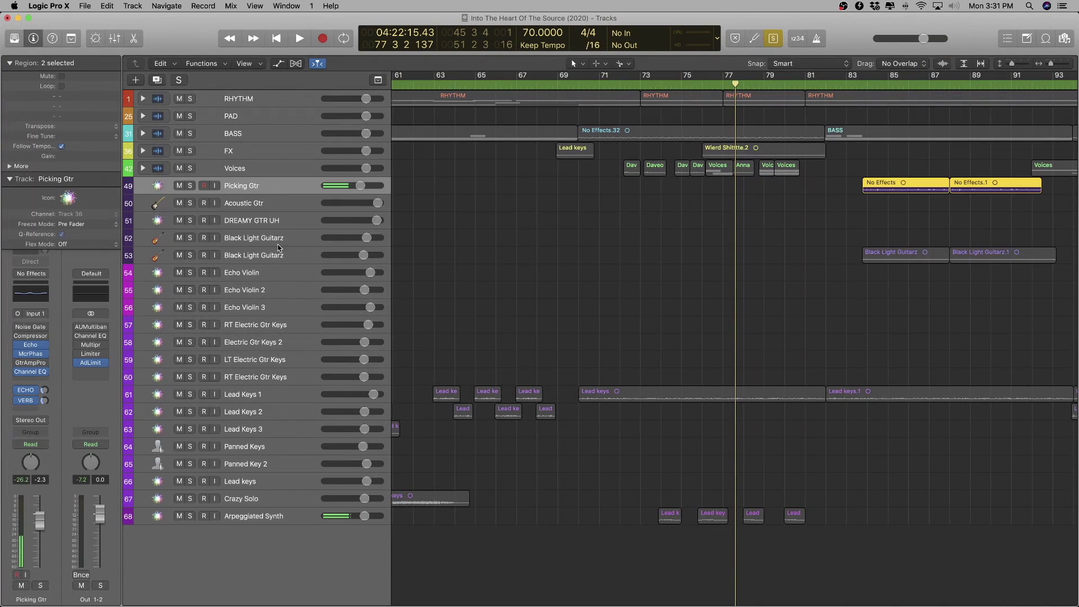
shift+click(273, 518)
right_click(275, 520)
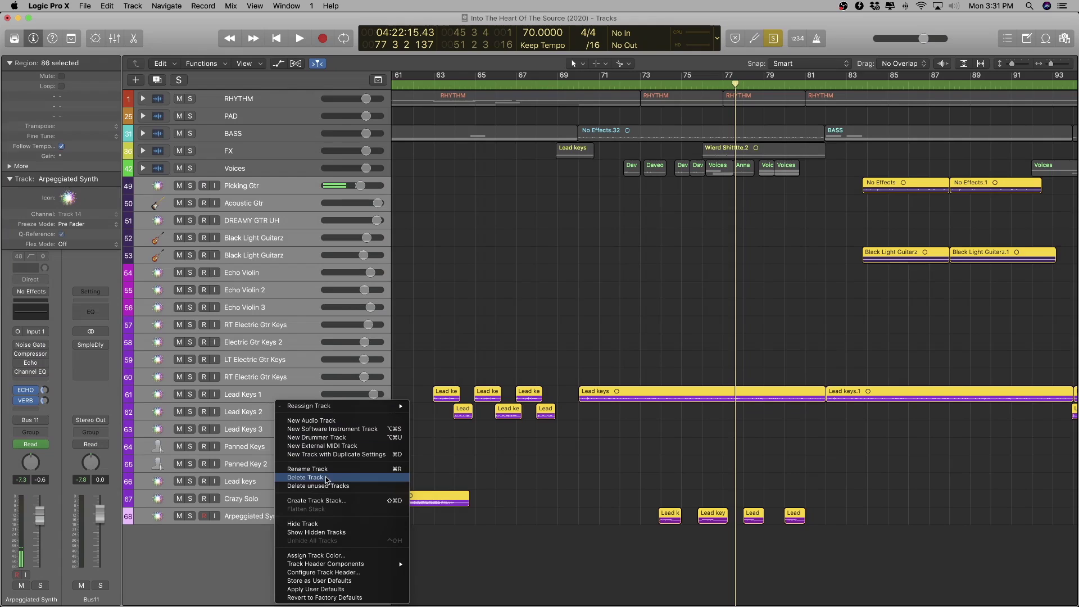
click(328, 501)
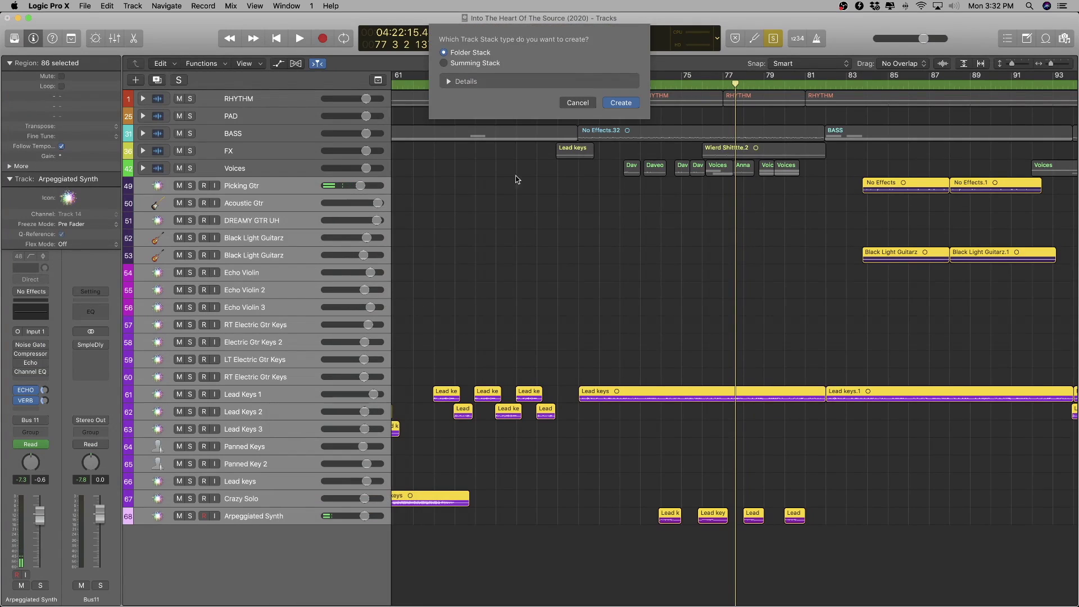
click(621, 103)
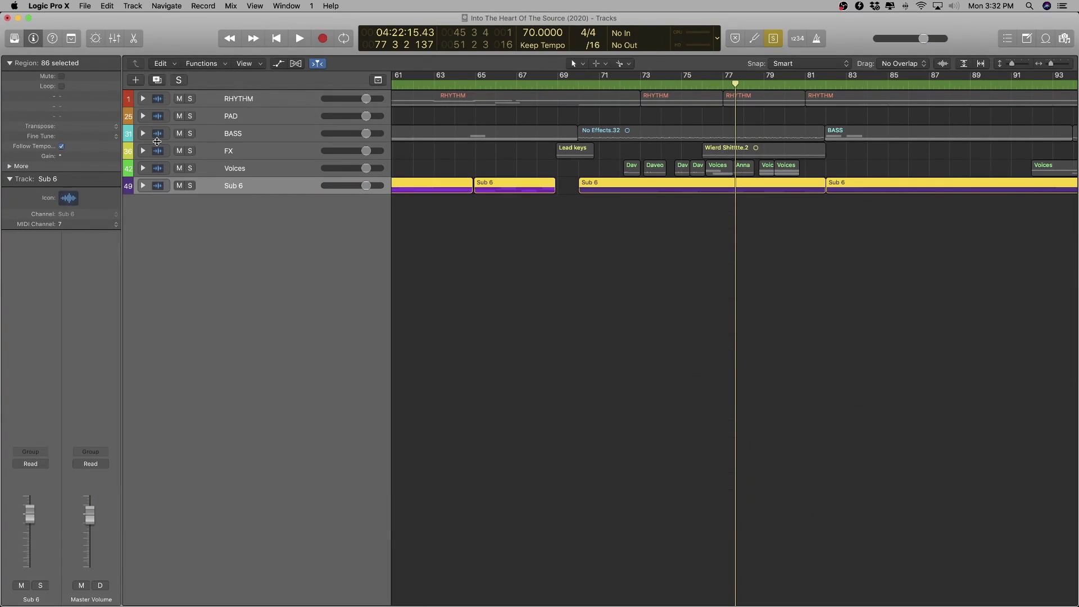
- Rename the new folder stack as MELODIC and the Voices stack as VOICES, and fit the whole song in view
double_click(249, 187)
text(KE)
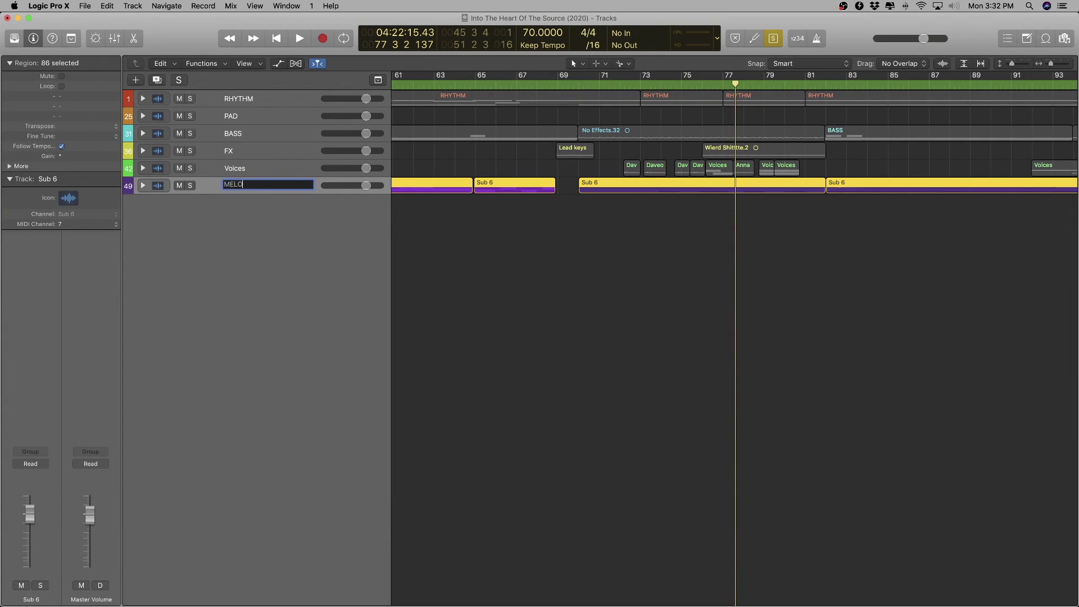
key(Return)
double_click(240, 168)
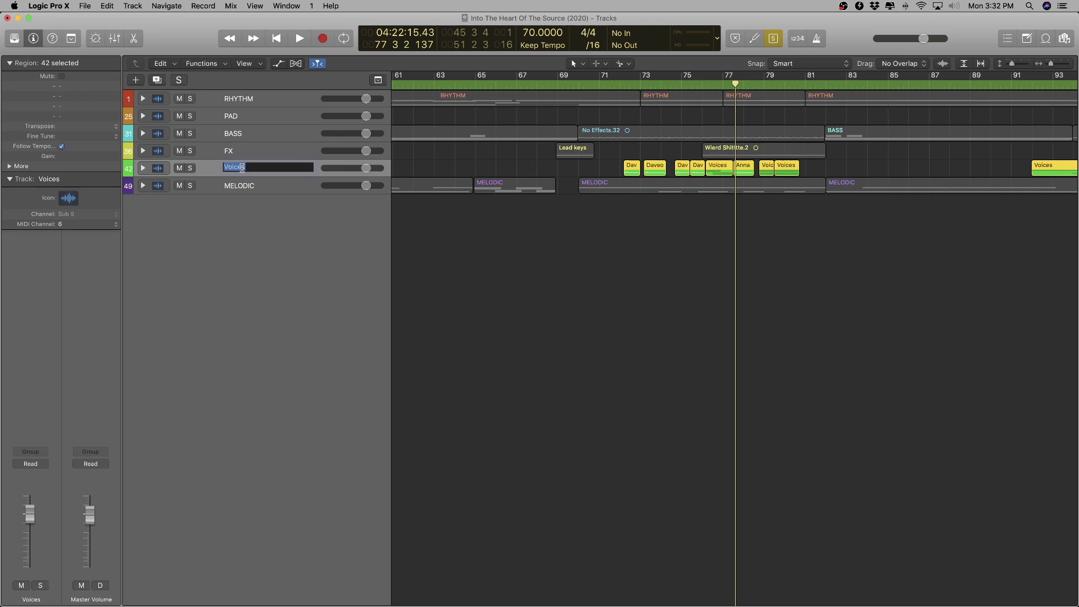
text(VOICES)
key(Return)
key(z)
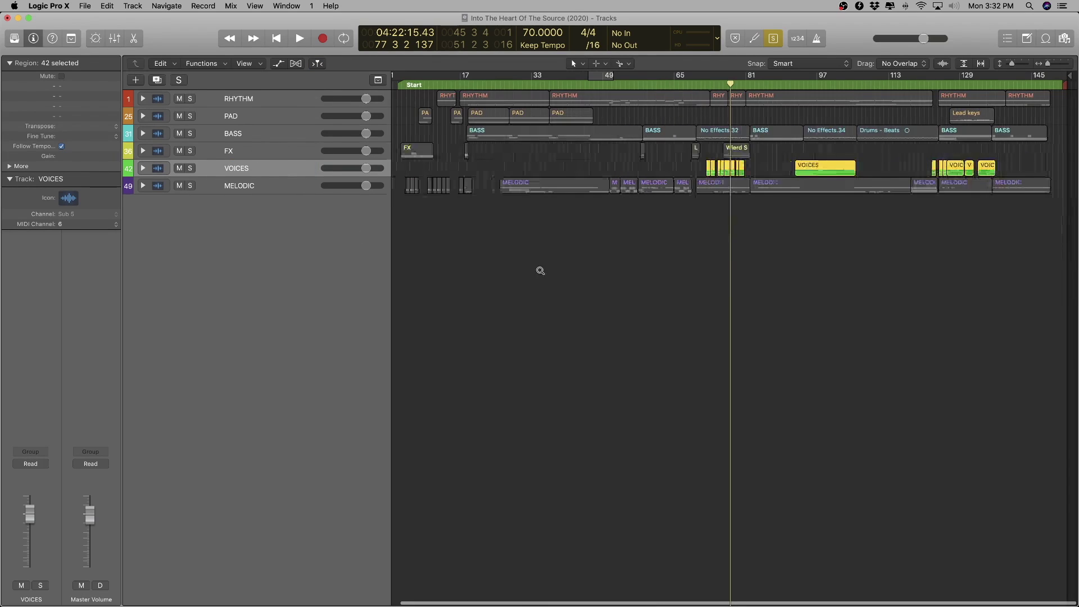
- Review the six folder stacks from RHYTHM to MELODIC by selecting each one in turn
click(257, 183)
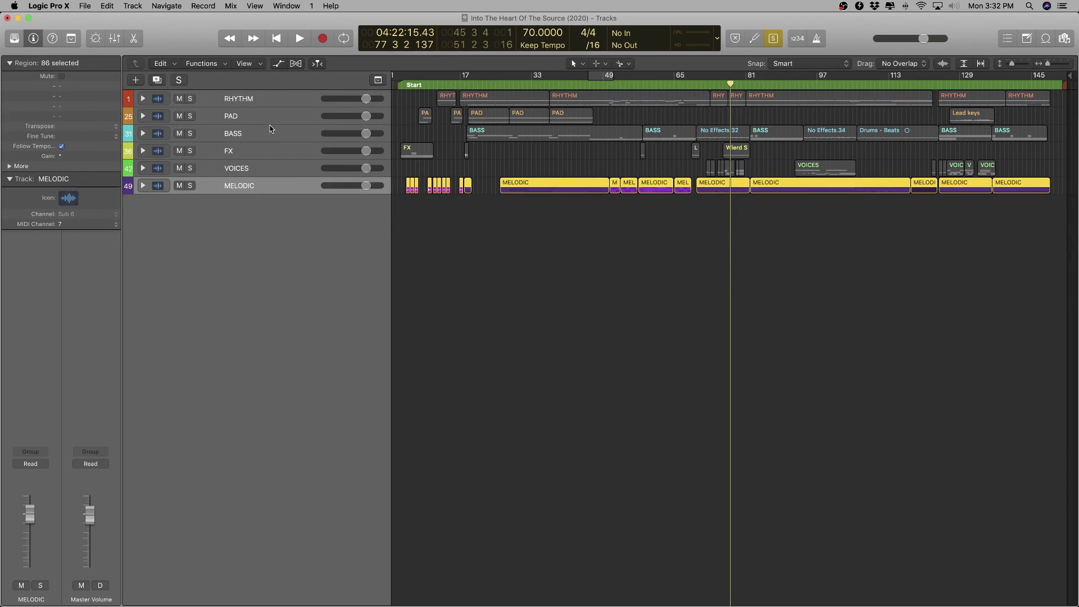
click(256, 103)
click(251, 116)
click(248, 133)
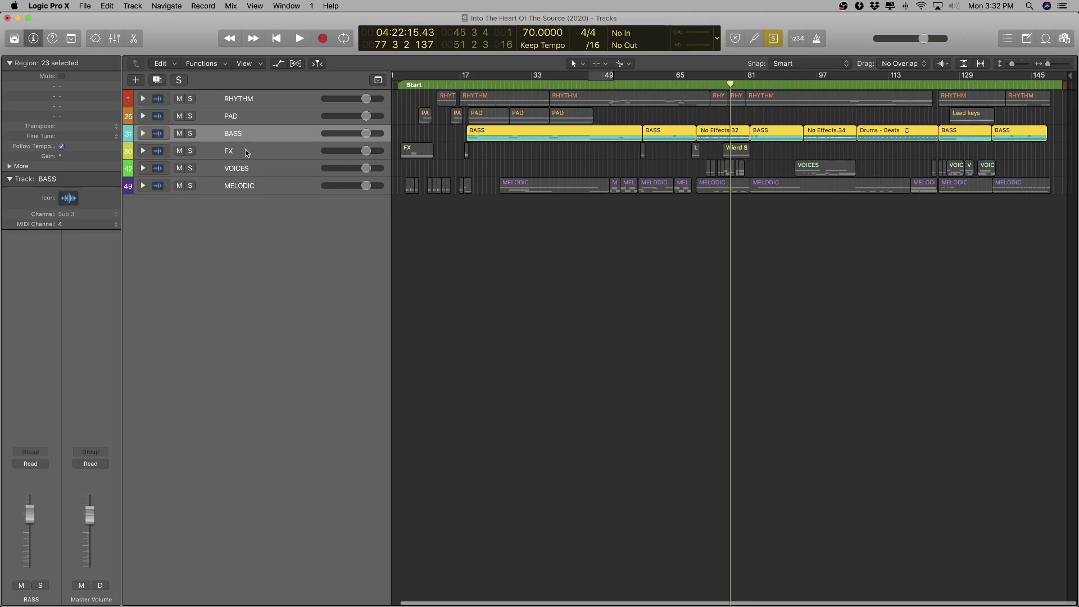
click(247, 151)
click(244, 167)
click(256, 185)
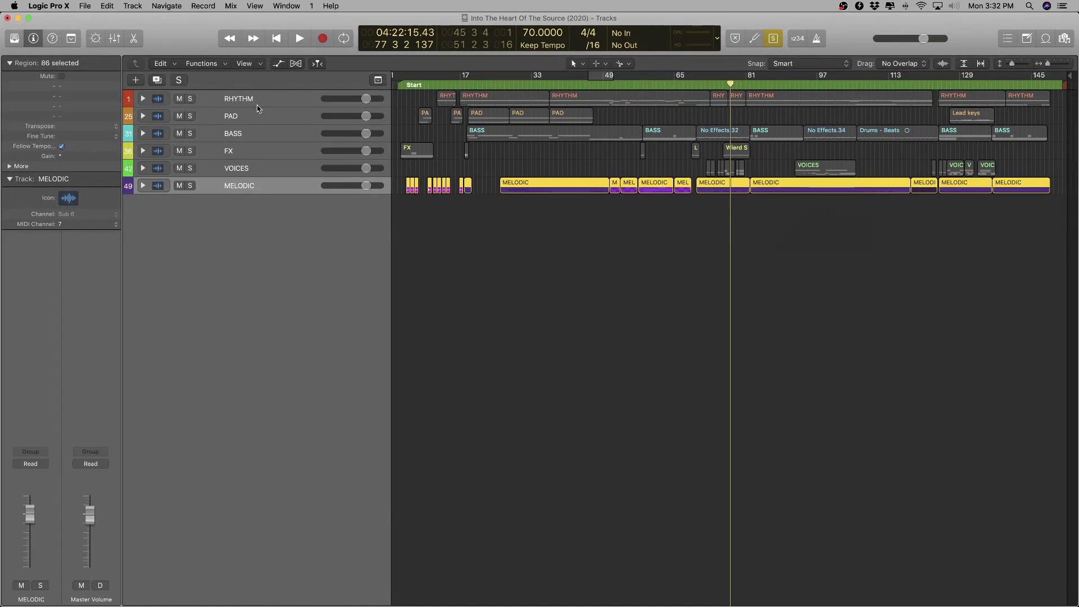
- Expand all six folder stacks, from RHYTHM to MELODIC, to show every track they contain
click(143, 98)
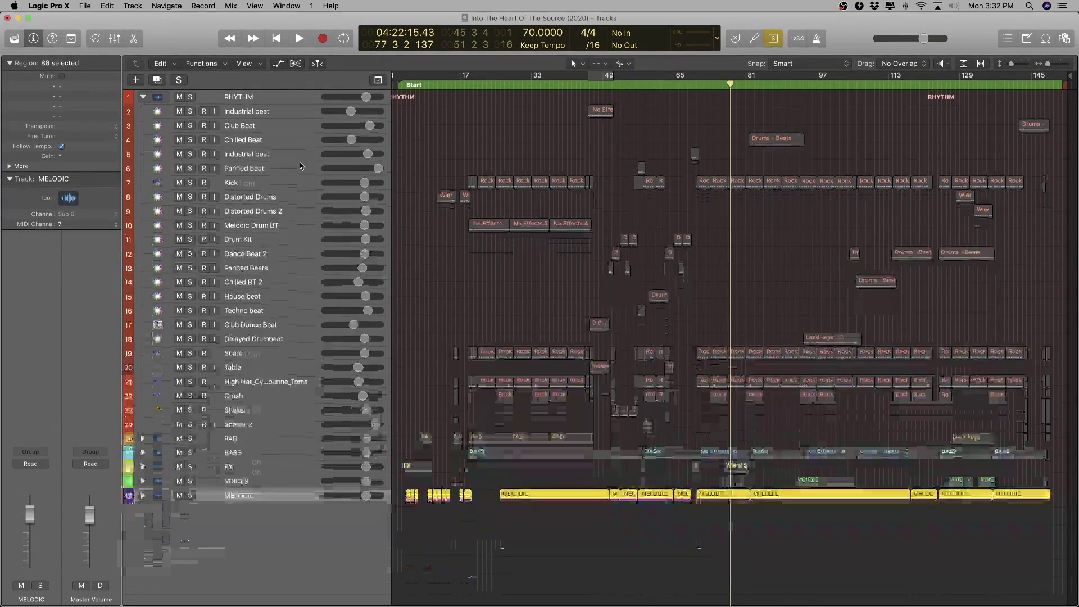
key(super+a)
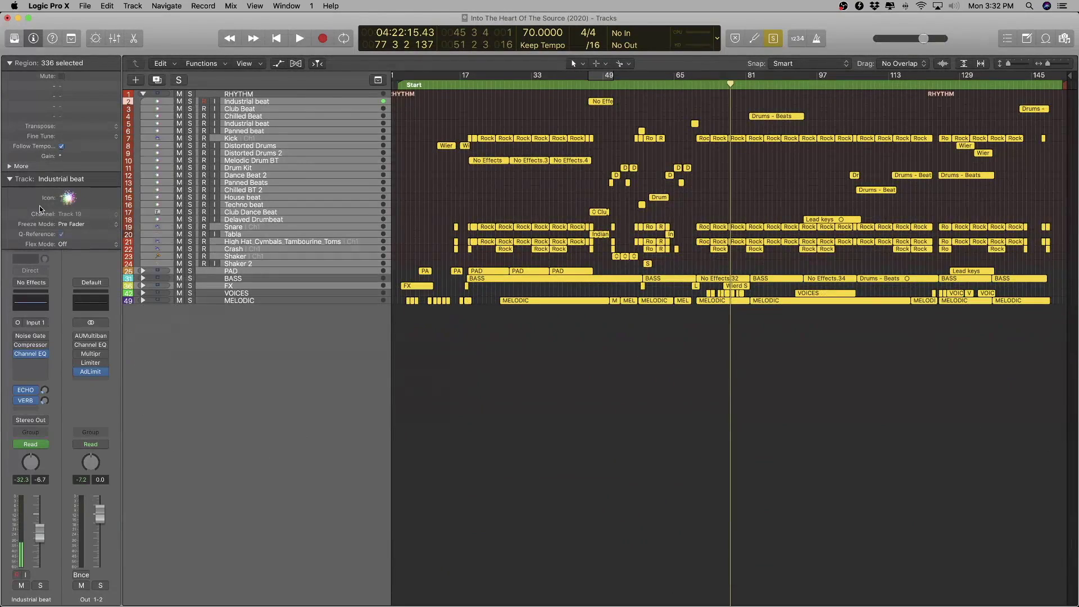
click(142, 272)
click(142, 315)
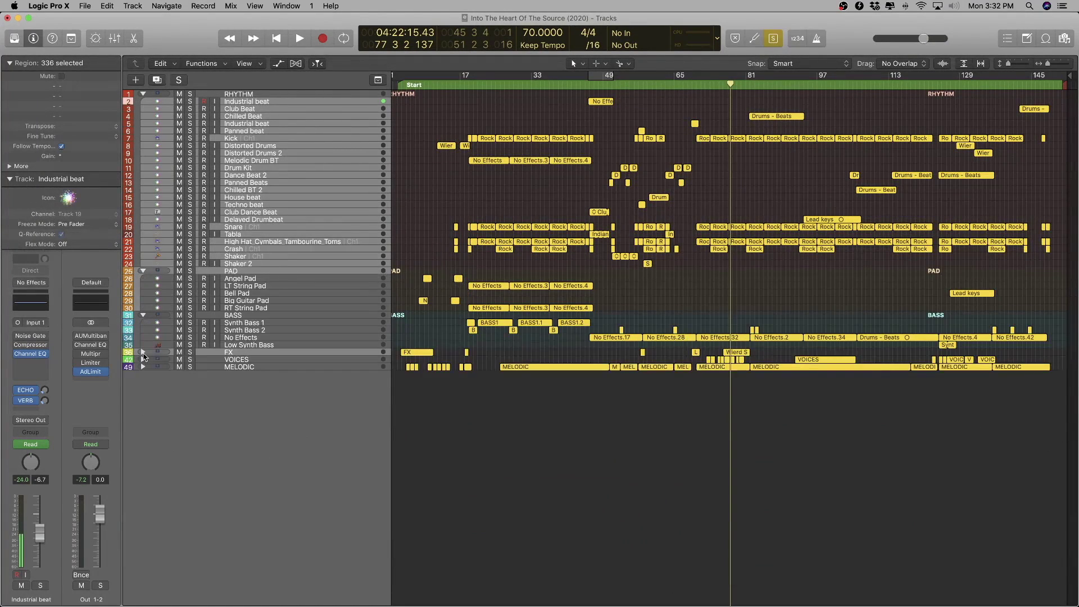
click(143, 353)
click(143, 397)
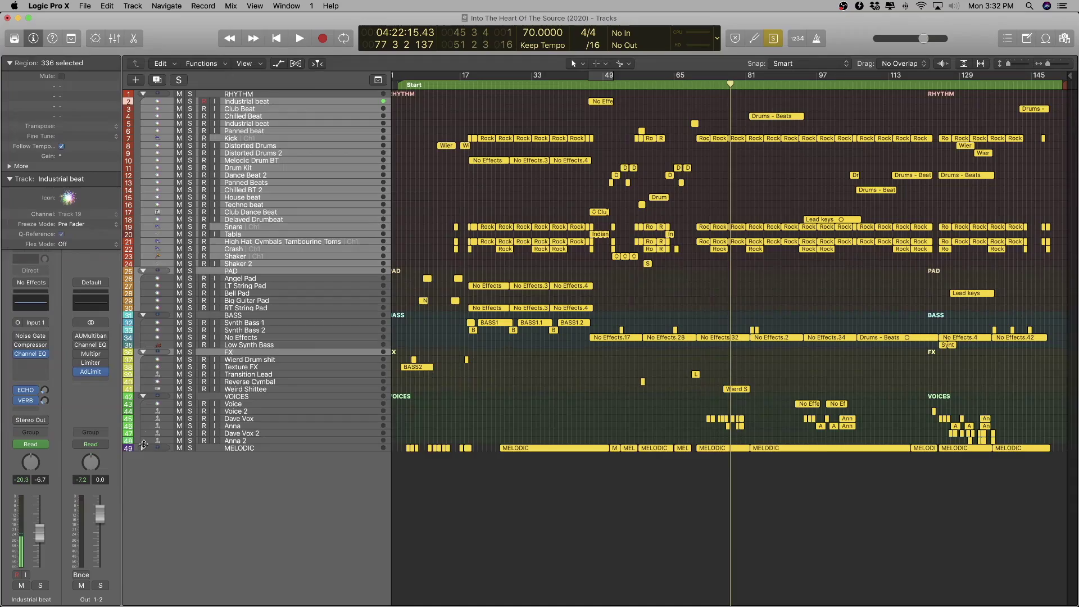
click(142, 448)
scroll(265, 567, down, 2)
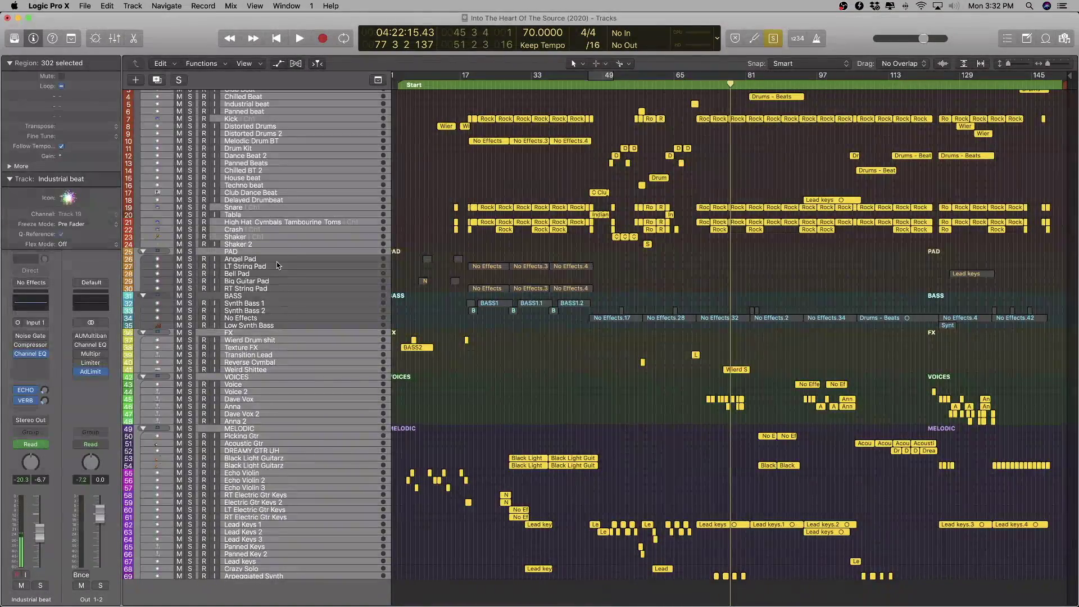
- Select all tracks from Industrial beat through Arpeggiated Synth and name their regions by track name
click(277, 261)
scroll(268, 147, up, 2)
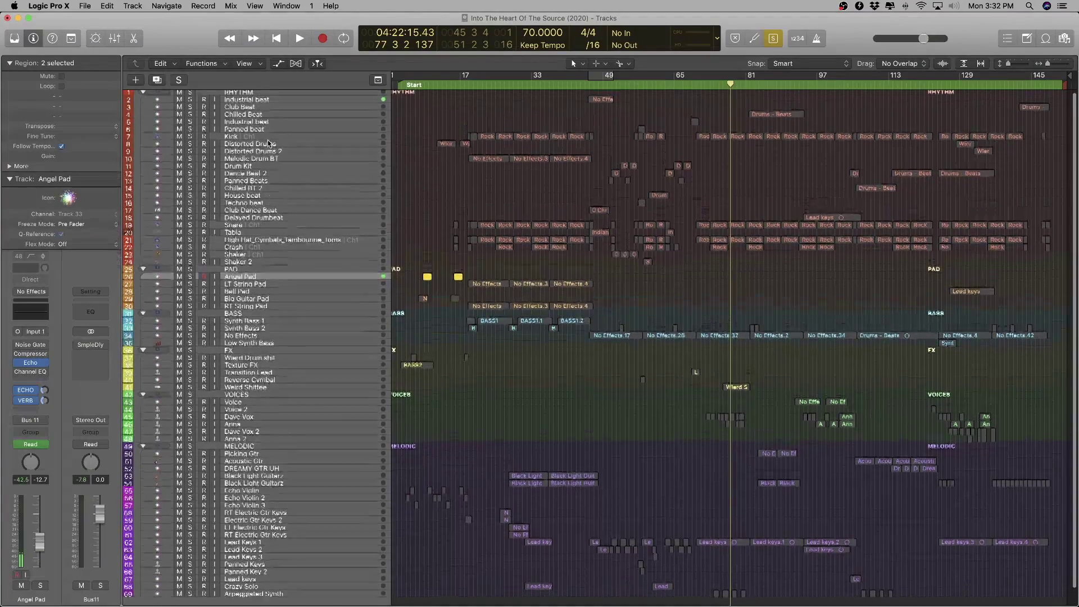
drag(265, 100, 282, 579)
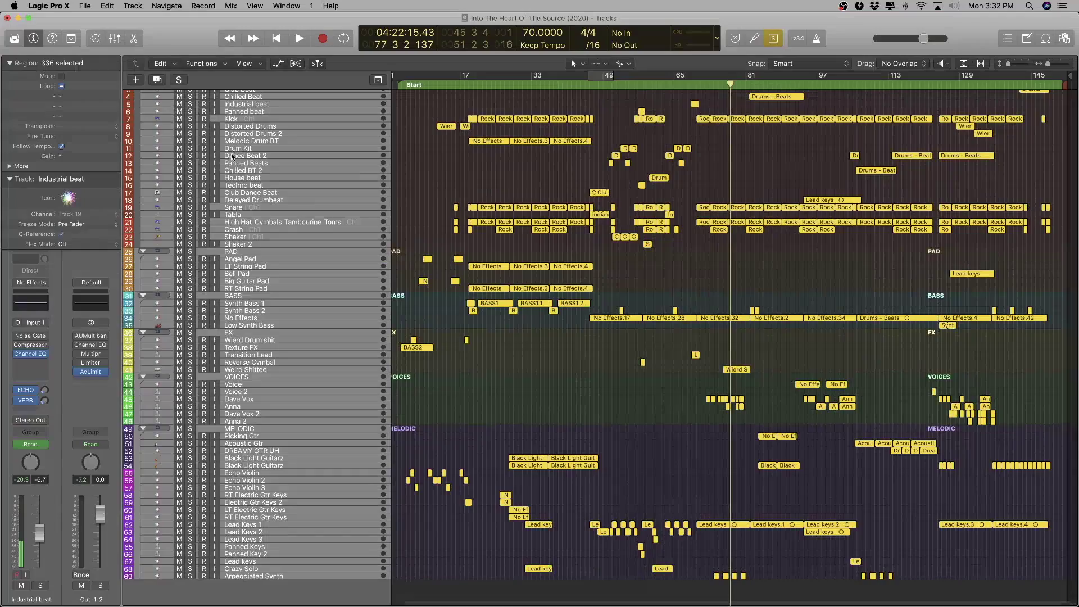
scroll(231, 156, up, 2)
click(223, 68)
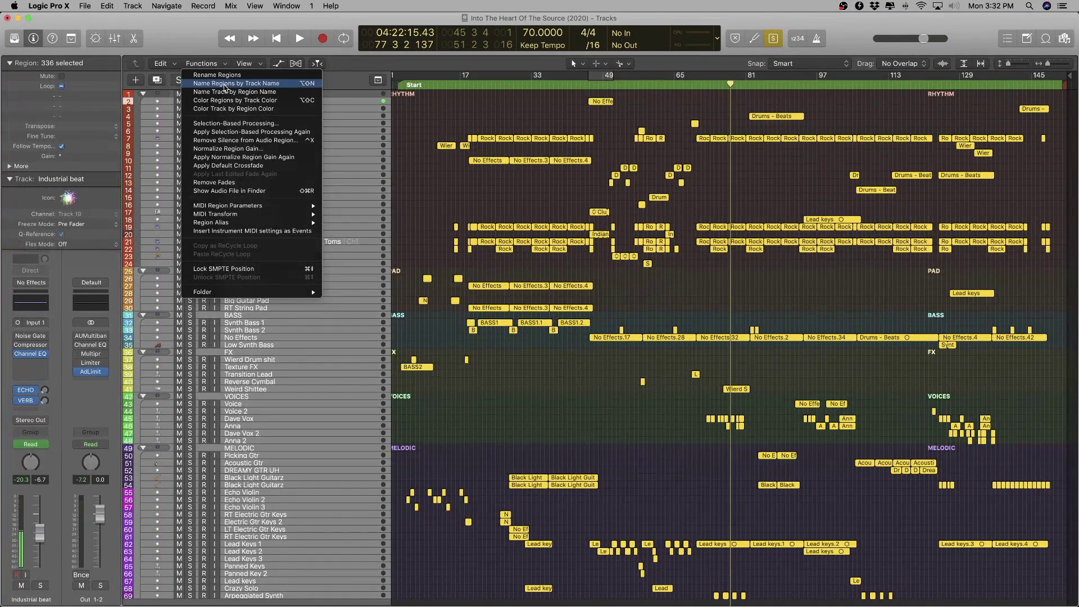
click(225, 85)
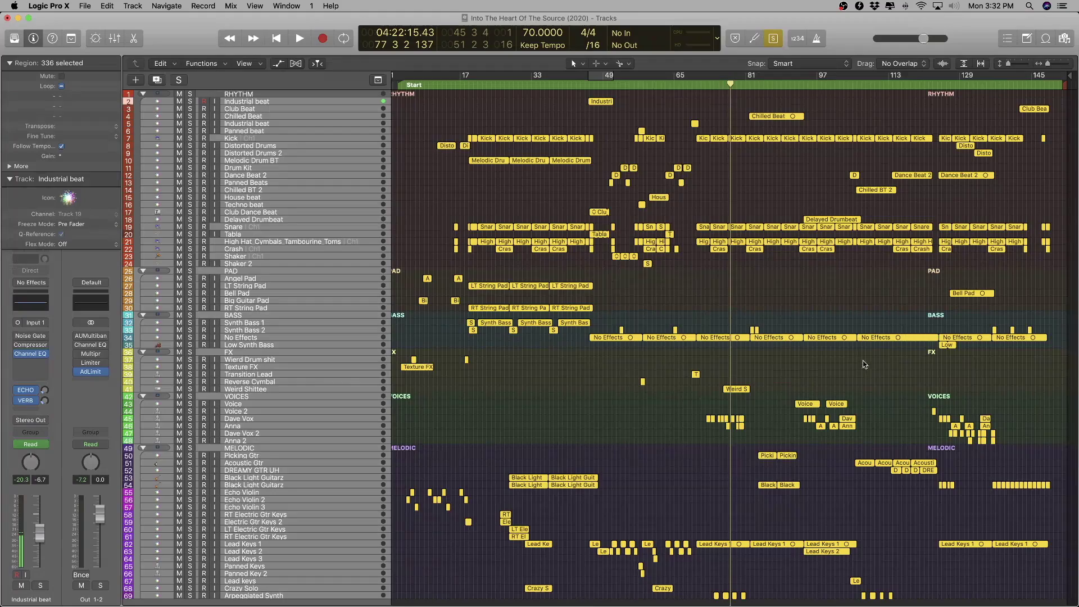
- Audition the No Effects track in the BASS stack, rename it as Sub Bass, and name its regions by track name
click(273, 339)
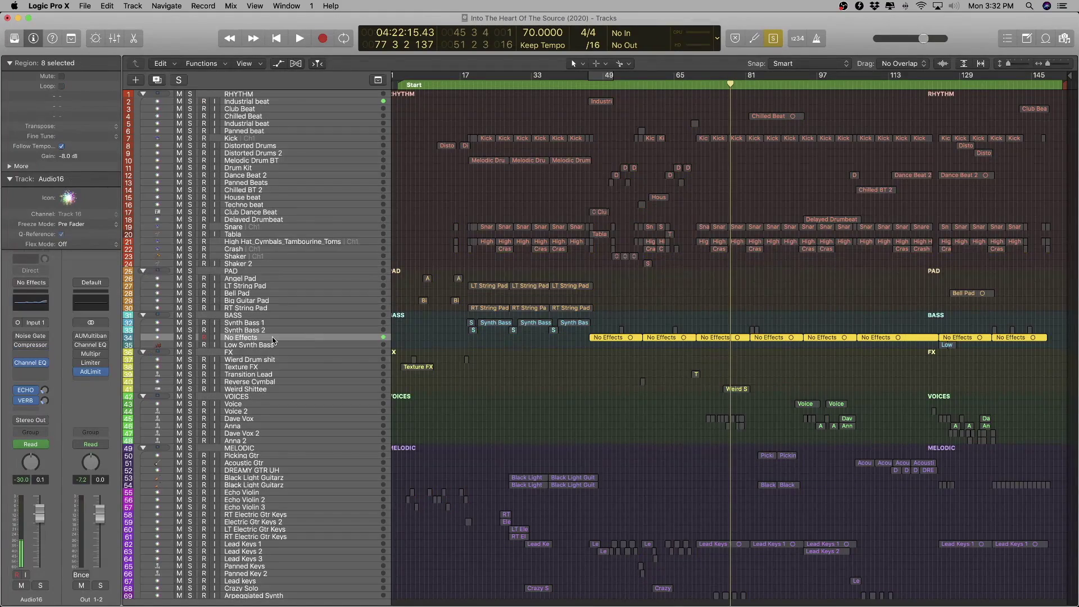
scroll(483, 349, up, 10)
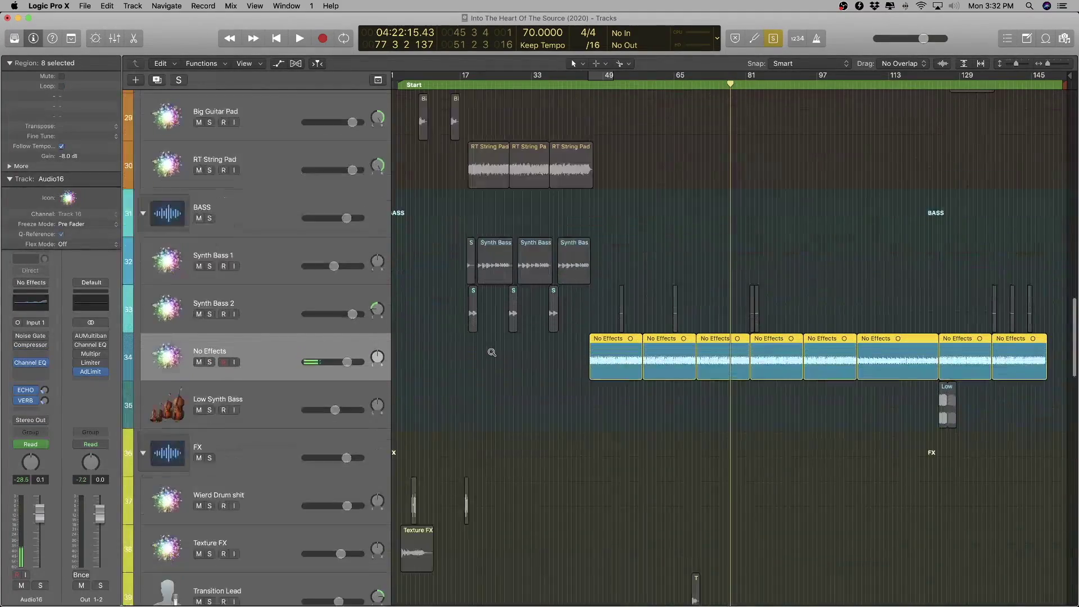
key(shift+Return)
key(space)
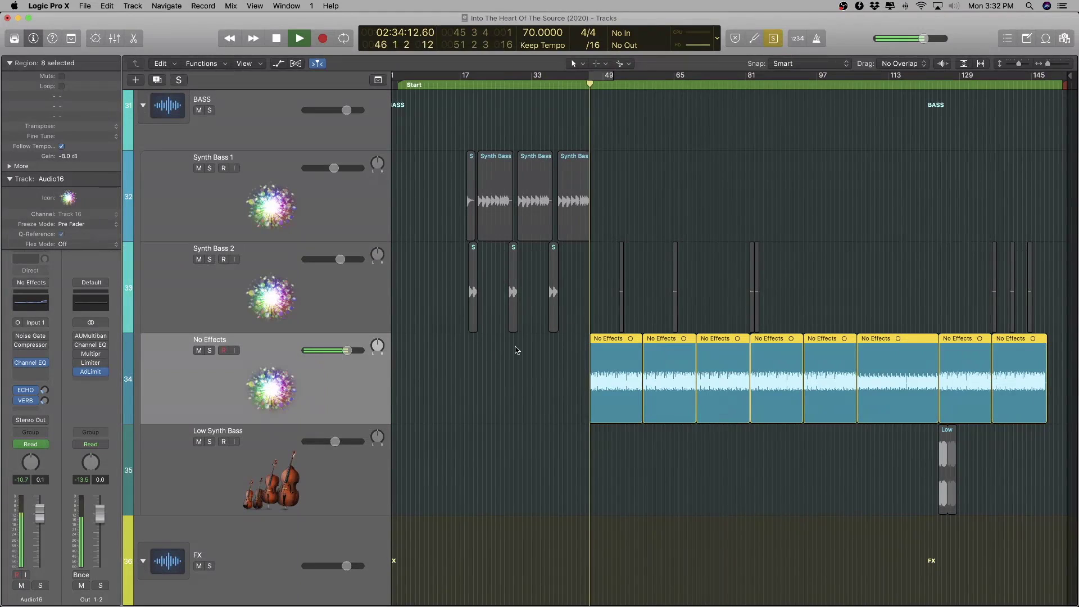
double_click(240, 340)
text(S)
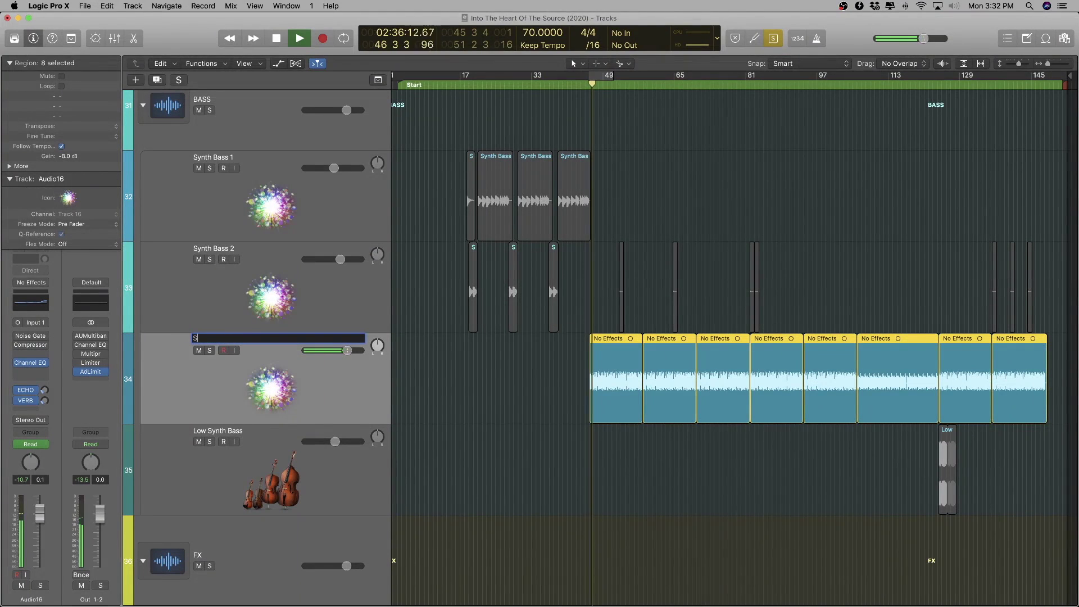
text(ub Bass)
key(Return)
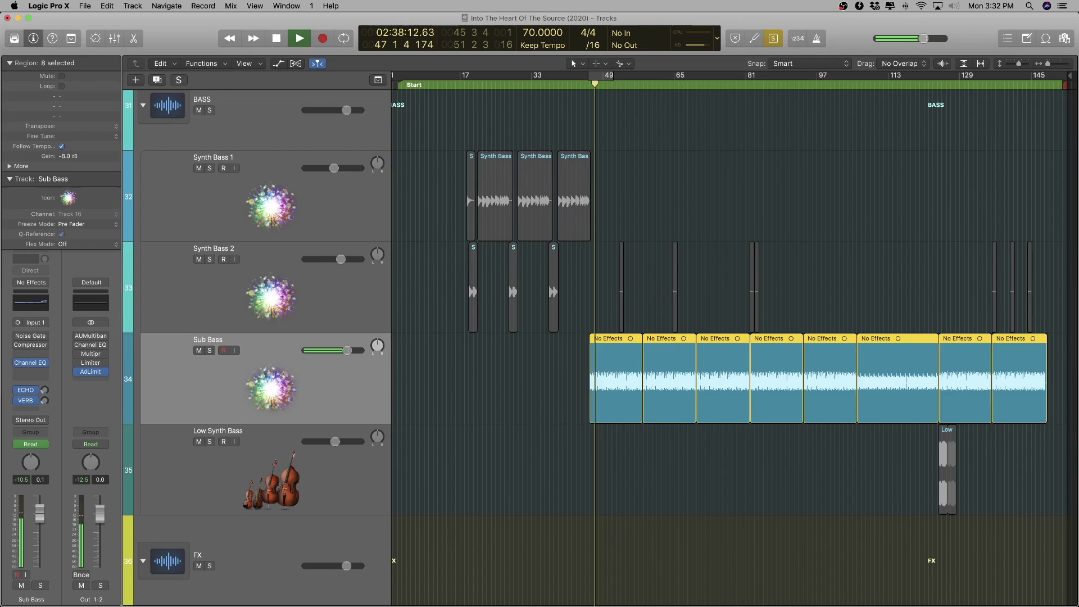
key(alt+shift+n)
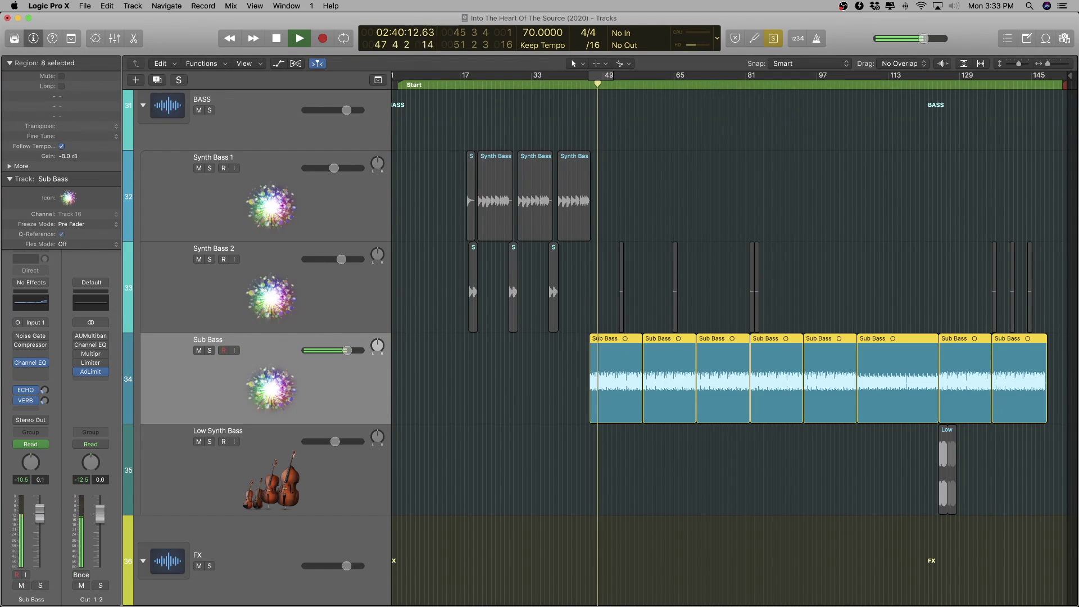
- Audition the Sub Bass regions at several points along the song, including around bars 116 and 146, and stop playback
key(super+Up)
key(super+Up)
key(super+Up)
key(super+Up)
key(super+Up)
key(super+Up)
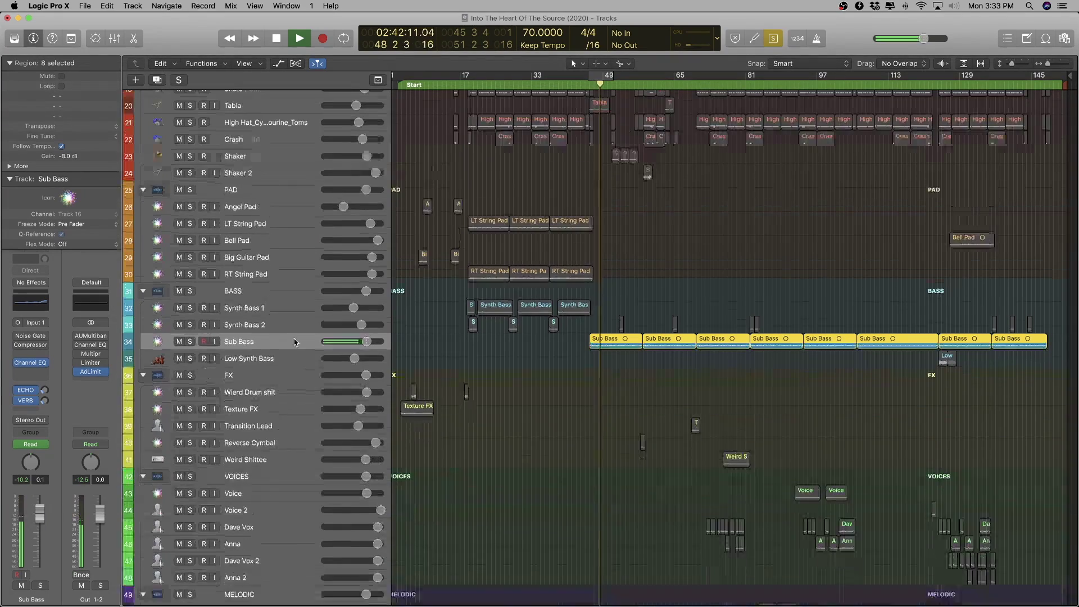
key(z)
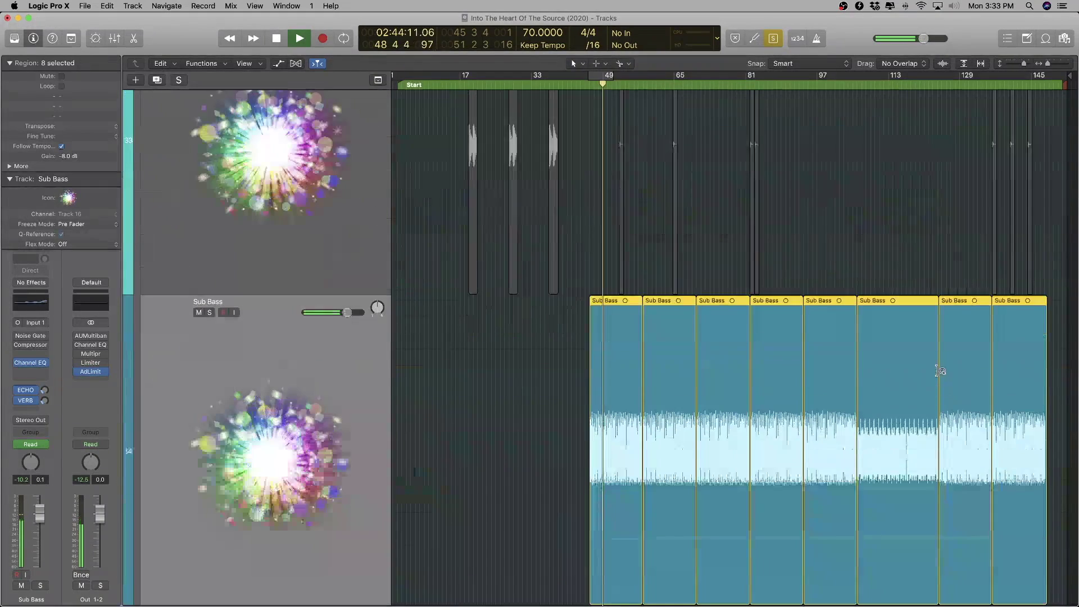
click(865, 90)
click(836, 90)
click(902, 84)
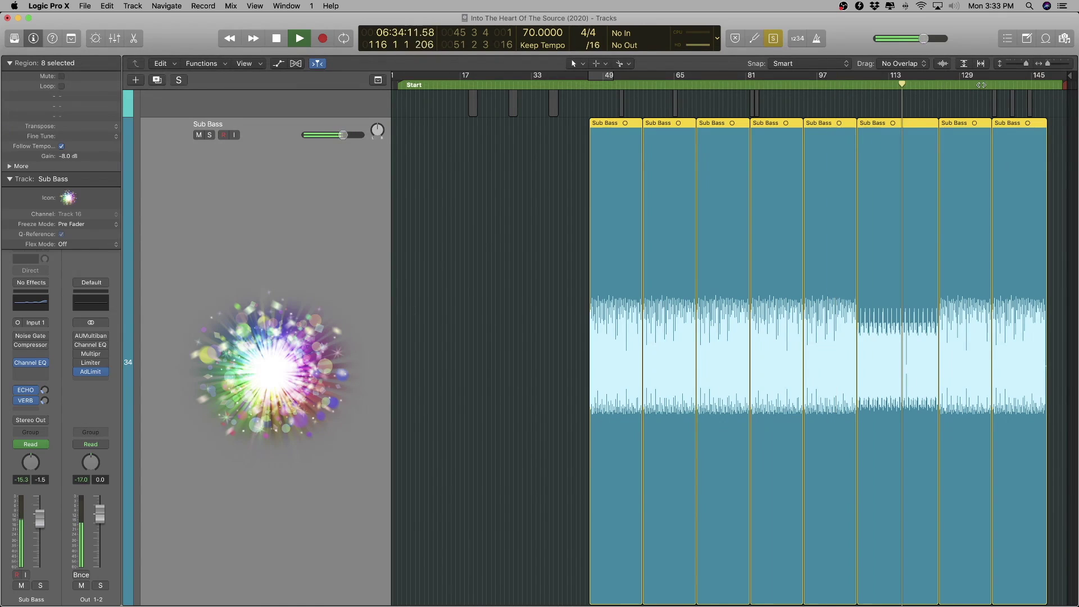
click(982, 85)
click(1036, 84)
key(space)
key(space)
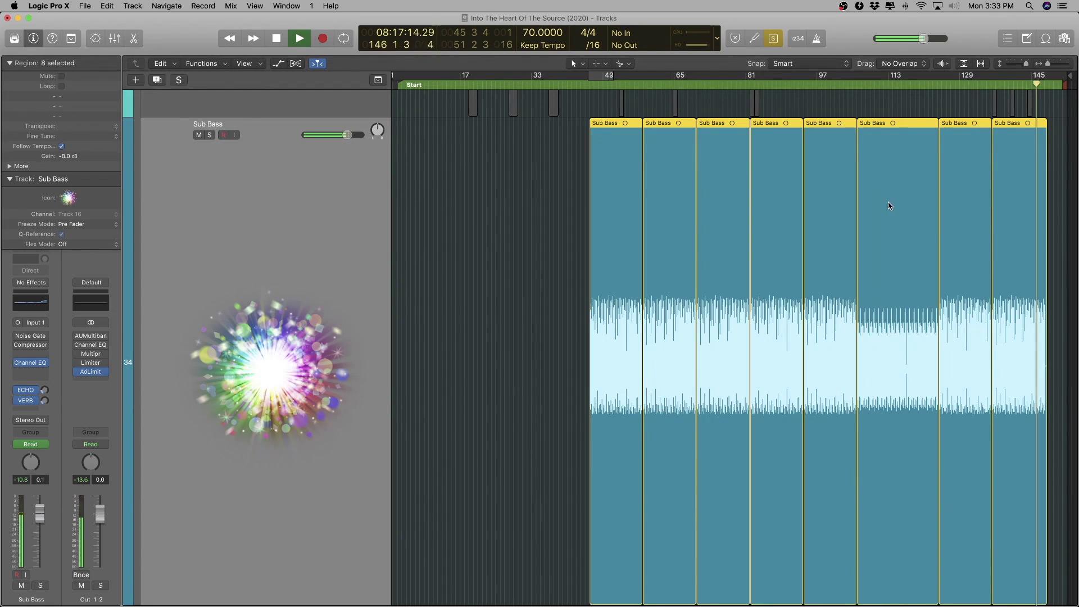
key(z)
key(space)
- Look over the coloured, renamed regions of the whole song and collapse all six folder stacks
scroll(489, 332, down, 10)
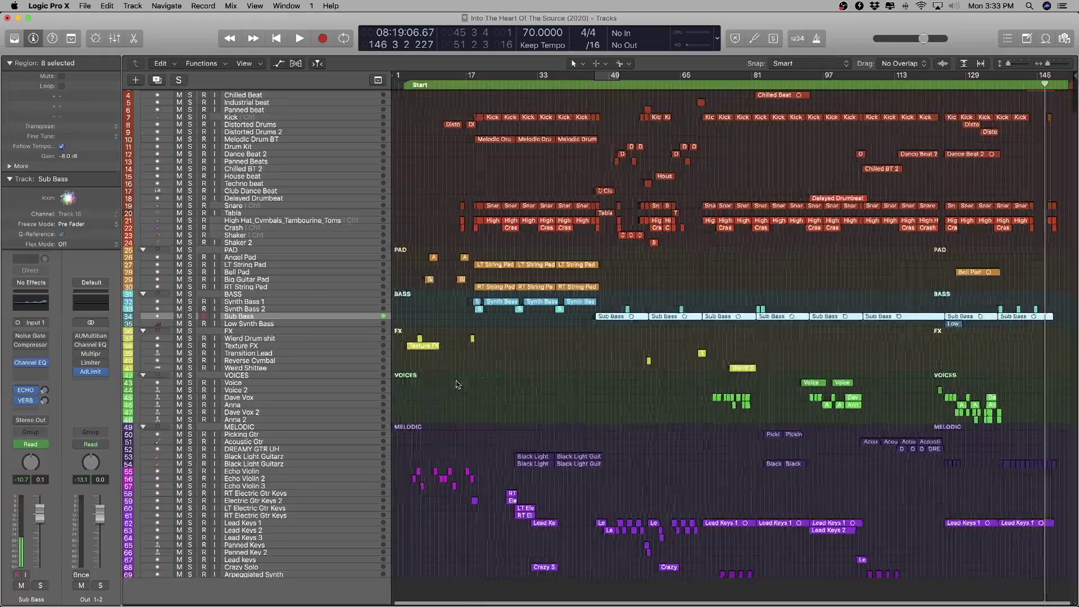
scroll(454, 382, up, 3)
scroll(454, 383, up, 4)
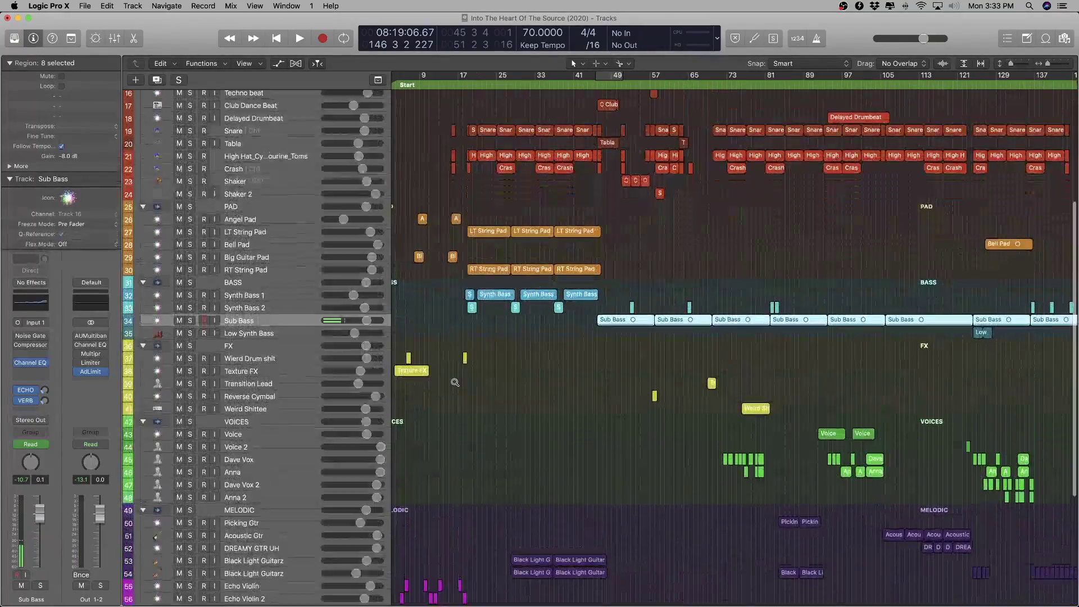
scroll(455, 382, down, 6)
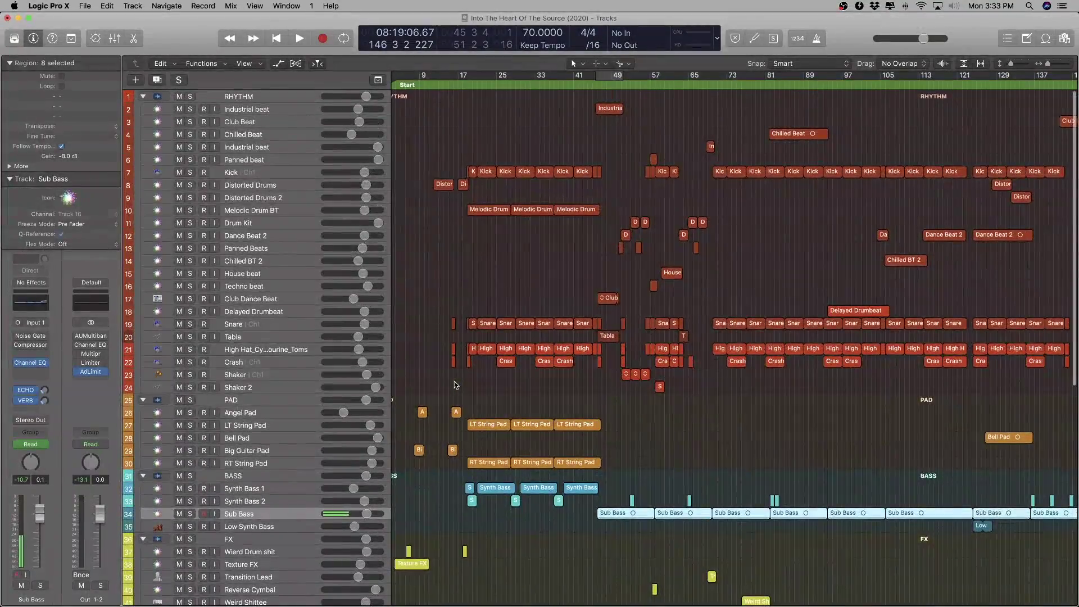
scroll(455, 382, up, 2)
scroll(455, 382, down, 3)
scroll(455, 382, up, 2)
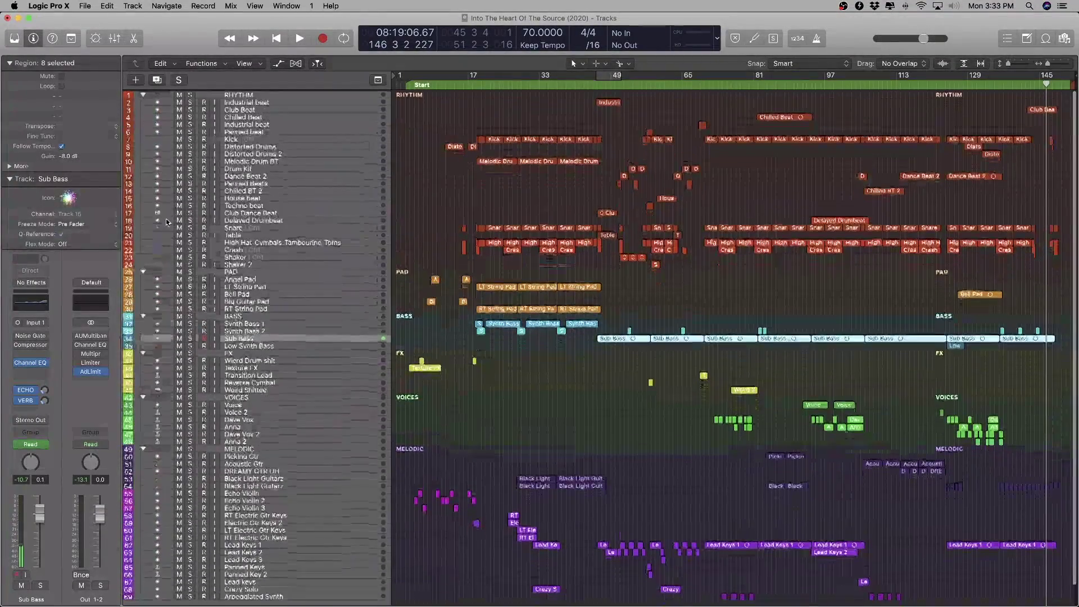
click(144, 100)
click(144, 101)
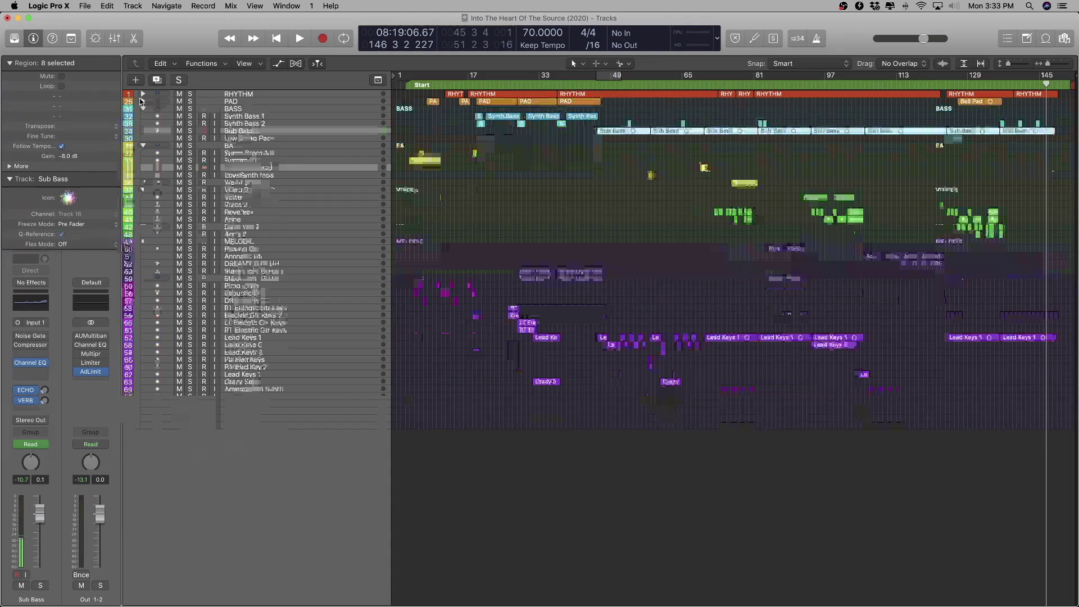
click(143, 108)
click(144, 116)
click(144, 124)
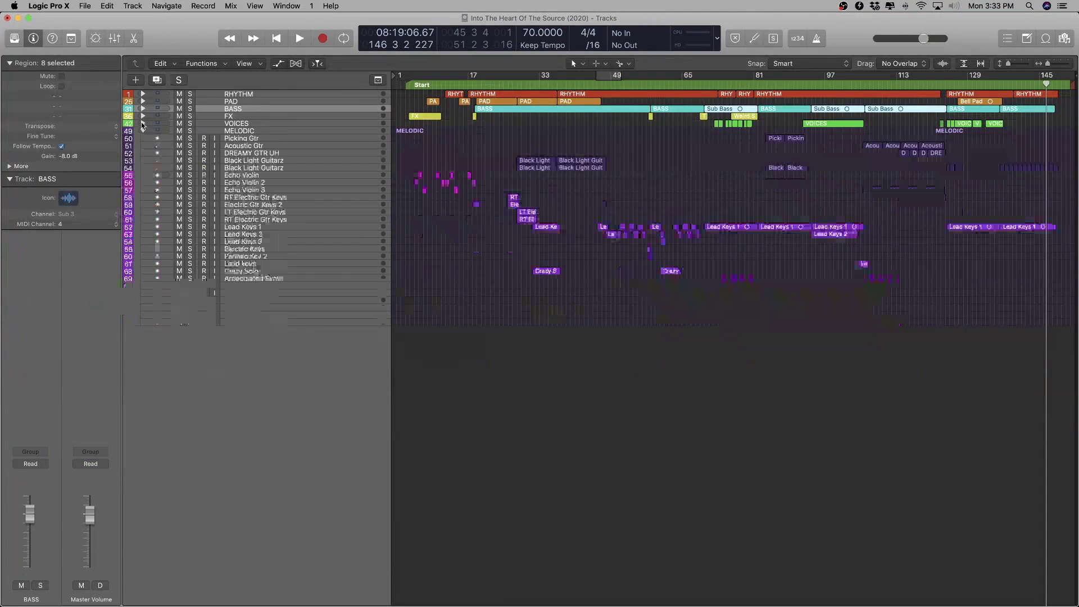
click(143, 131)
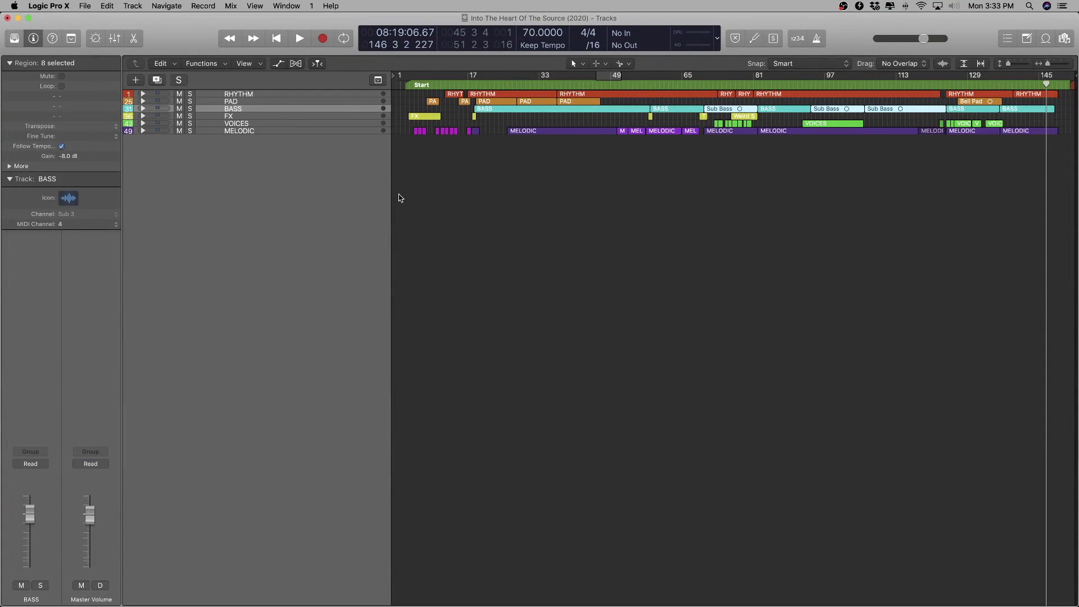
- Enlarge the six collapsed stacks in the arrangement and briefly check their channel strips in the mixer
scroll(399, 195, up, 10)
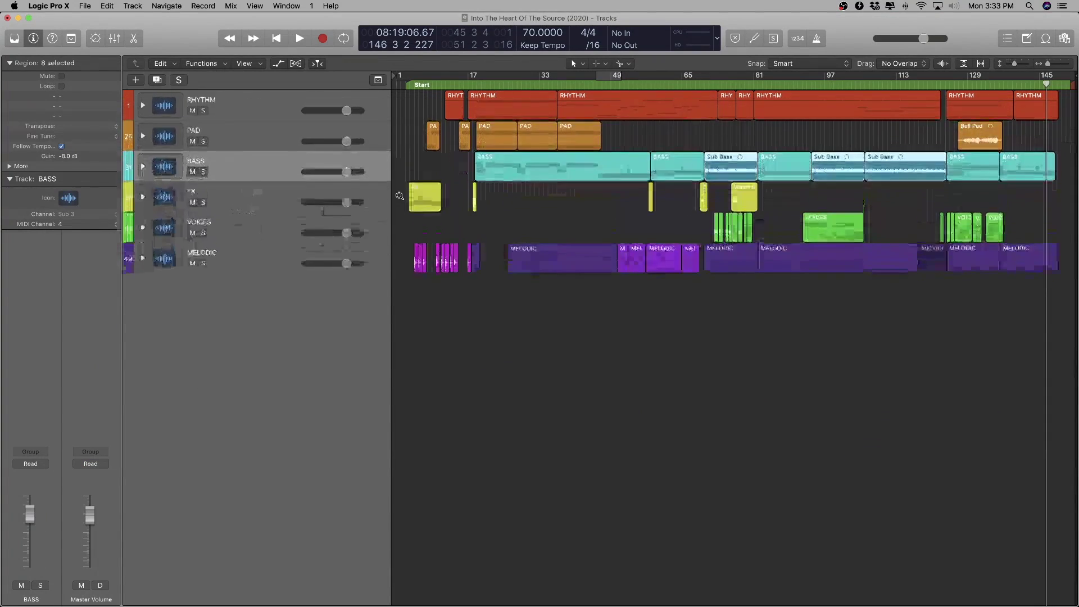
scroll(399, 195, down, 3)
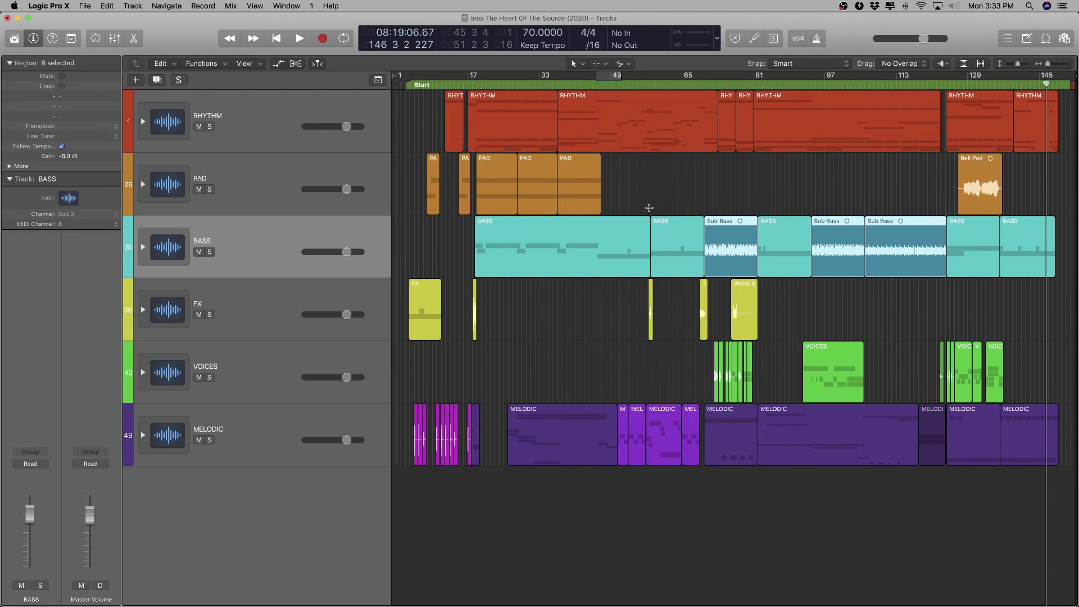
key(x)
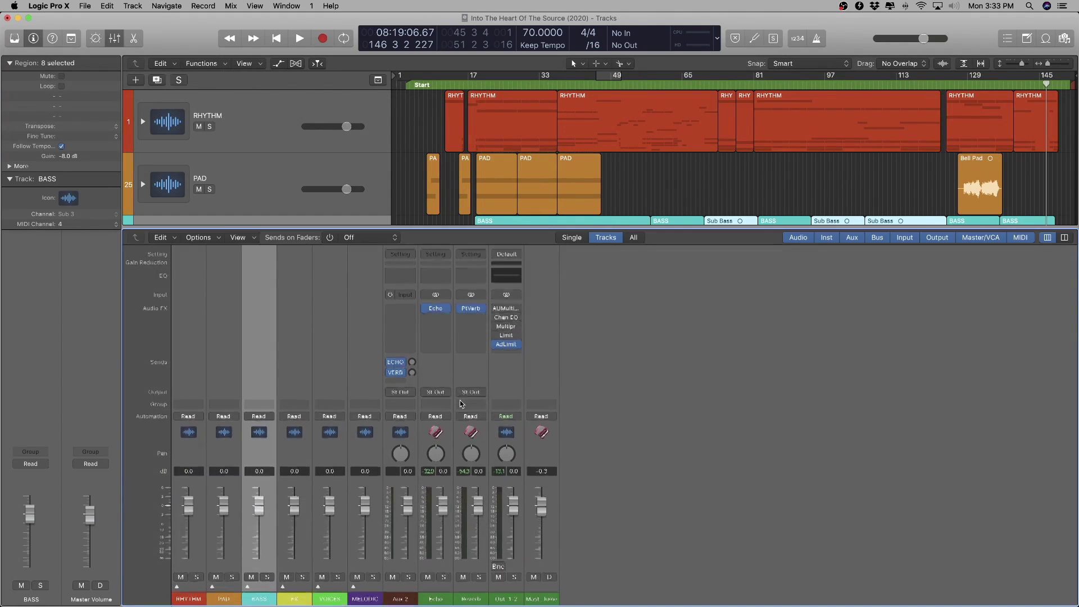
key(x)
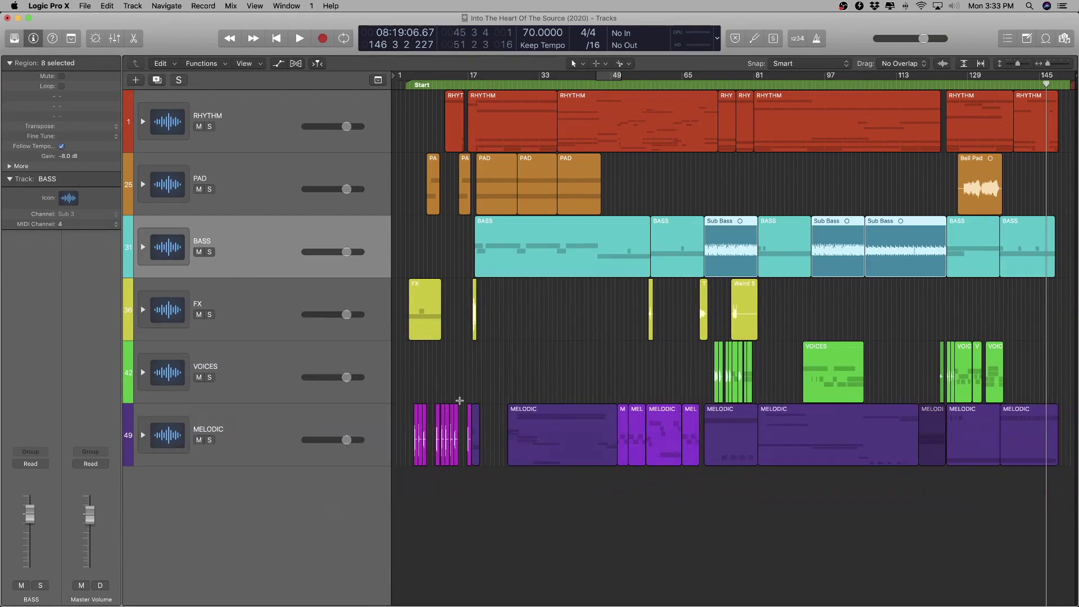